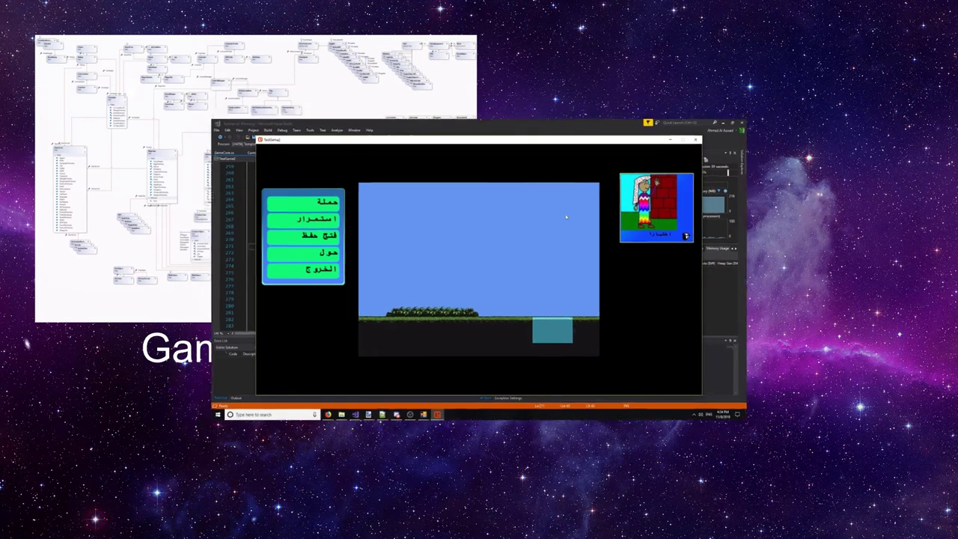
{"action": "left_click", "coordinate": [621, 244]}
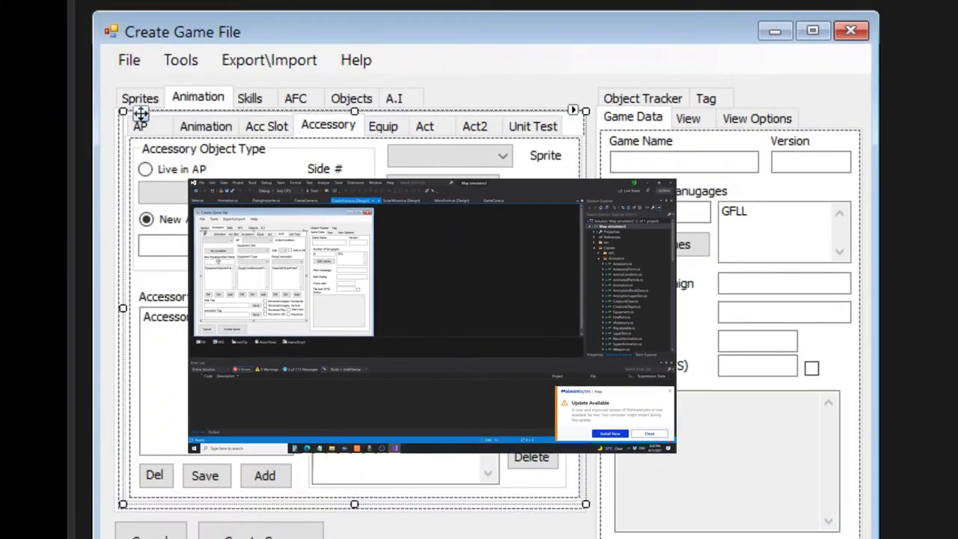
Look through the Obj.Animation, Items and Bags pages of the Objects section in the Create Game File form.
{"action": "left_click", "coordinate": [197, 189]}
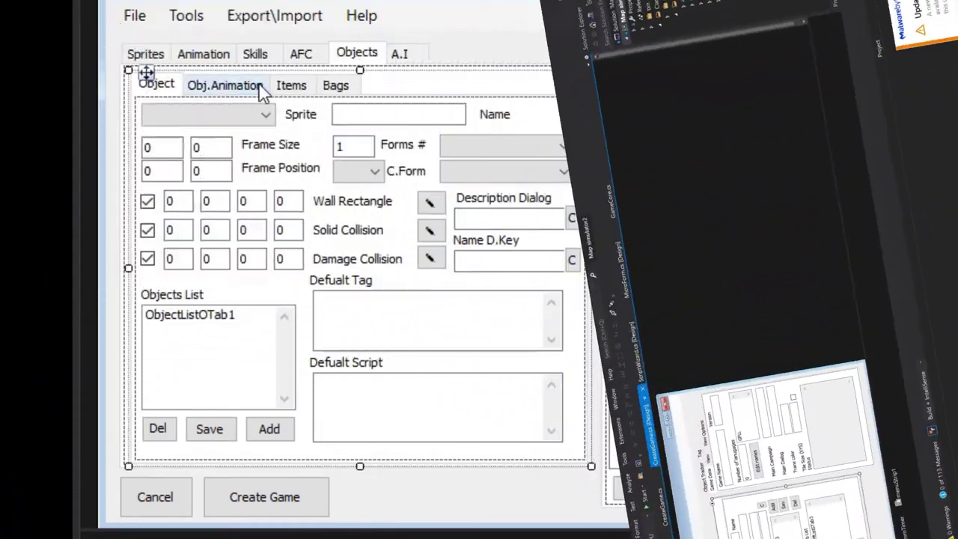
{"action": "left_click", "coordinate": [258, 88]}
{"action": "left_click", "coordinate": [293, 88]}
{"action": "left_click", "coordinate": [334, 87]}
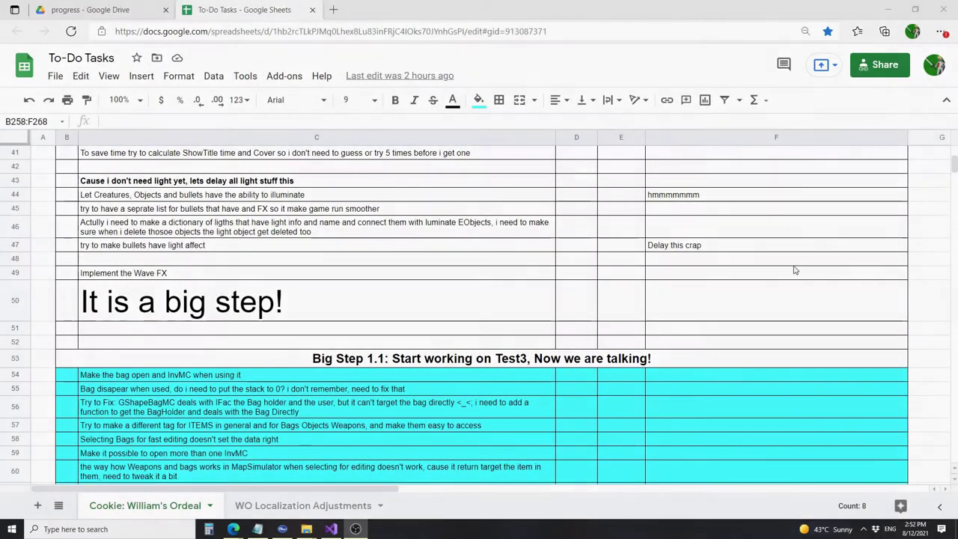
Review the tasks in the To-Do Tasks sheet in Google Sheets from Big Step 1.1 down to Big Step 1.3.
{"action": "scroll", "coordinate": [705, 293], "scroll_direction": "down", "scroll_amount": 1}
{"action": "left_click", "coordinate": [483, 272]}
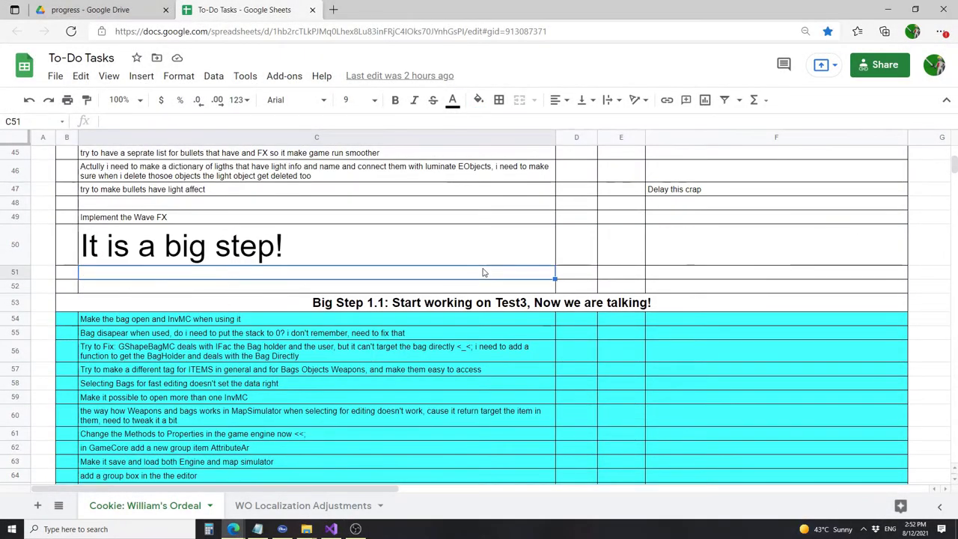
{"action": "left_click", "coordinate": [764, 275]}
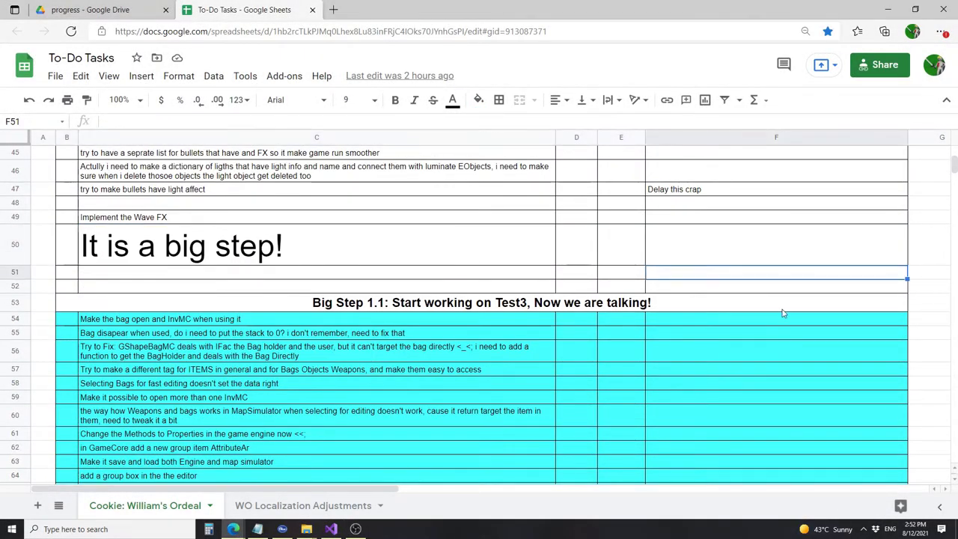
{"action": "scroll", "coordinate": [802, 252], "scroll_direction": "down", "scroll_amount": 2}
{"action": "scroll", "coordinate": [827, 310], "scroll_direction": "down", "scroll_amount": 6}
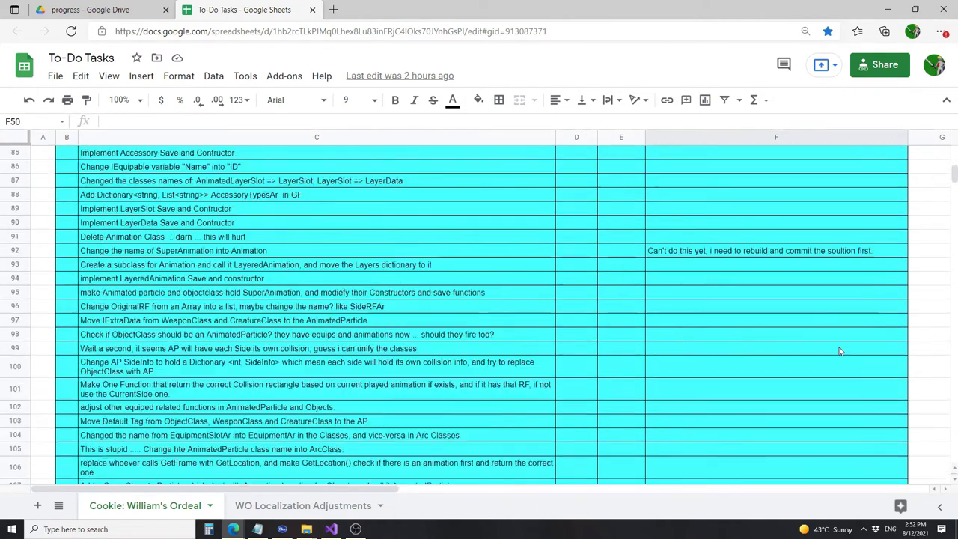
{"action": "scroll", "coordinate": [839, 351], "scroll_direction": "down", "scroll_amount": 1}
{"action": "scroll", "coordinate": [840, 351], "scroll_direction": "down", "scroll_amount": 6}
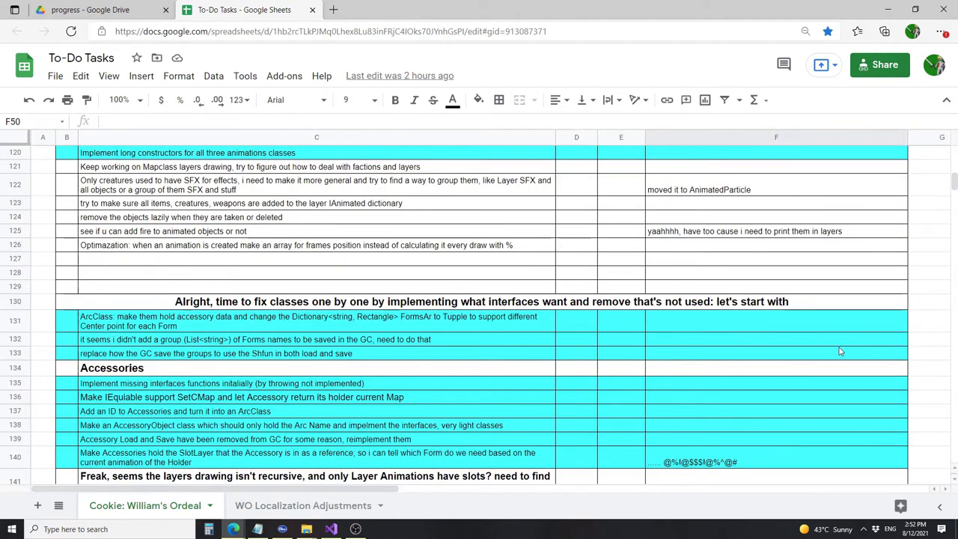
{"action": "scroll", "coordinate": [840, 351], "scroll_direction": "down", "scroll_amount": 3}
{"action": "scroll", "coordinate": [813, 318], "scroll_direction": "up", "scroll_amount": 1}
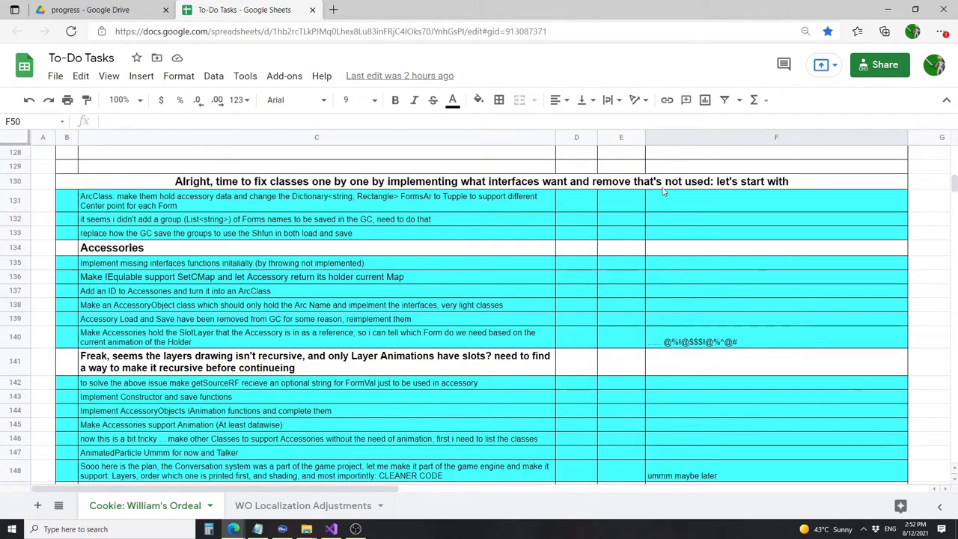
{"action": "scroll", "coordinate": [680, 305], "scroll_direction": "down", "scroll_amount": 3}
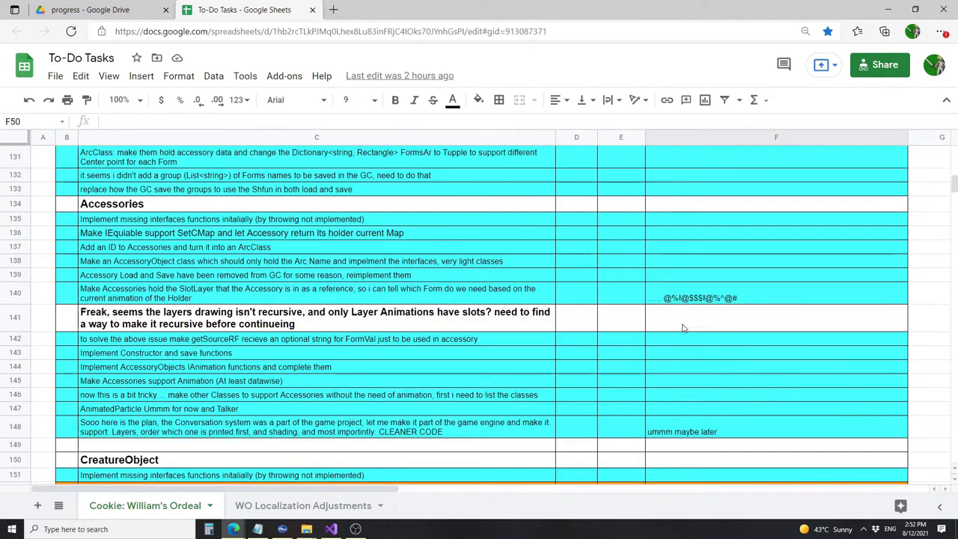
{"action": "scroll", "coordinate": [708, 318], "scroll_direction": "down", "scroll_amount": 8}
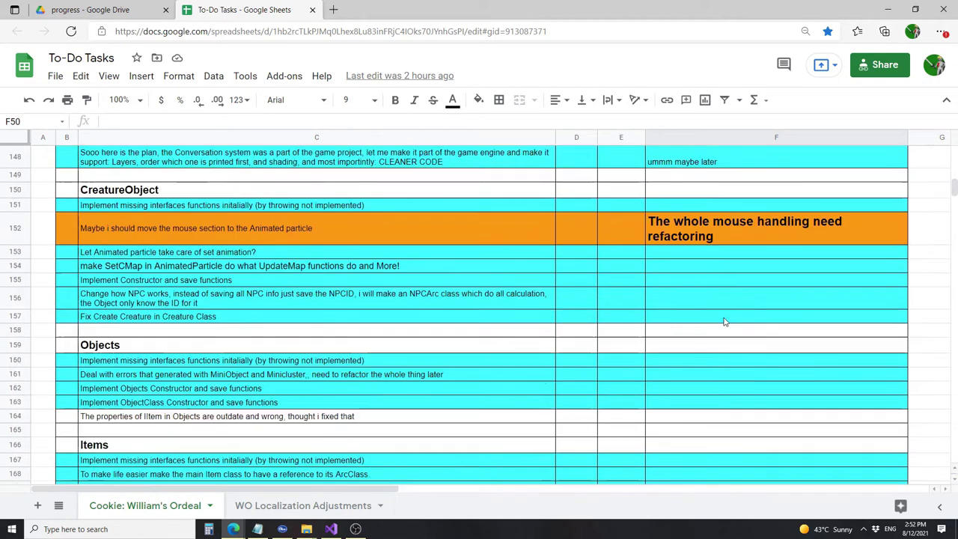
{"action": "scroll", "coordinate": [690, 330], "scroll_direction": "down", "scroll_amount": 8}
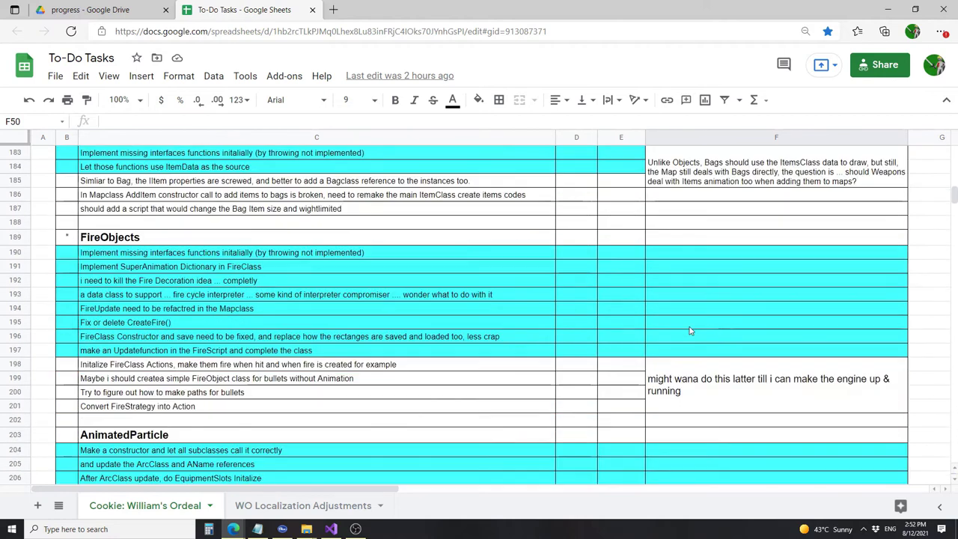
{"action": "scroll", "coordinate": [690, 331], "scroll_direction": "down", "scroll_amount": 5}
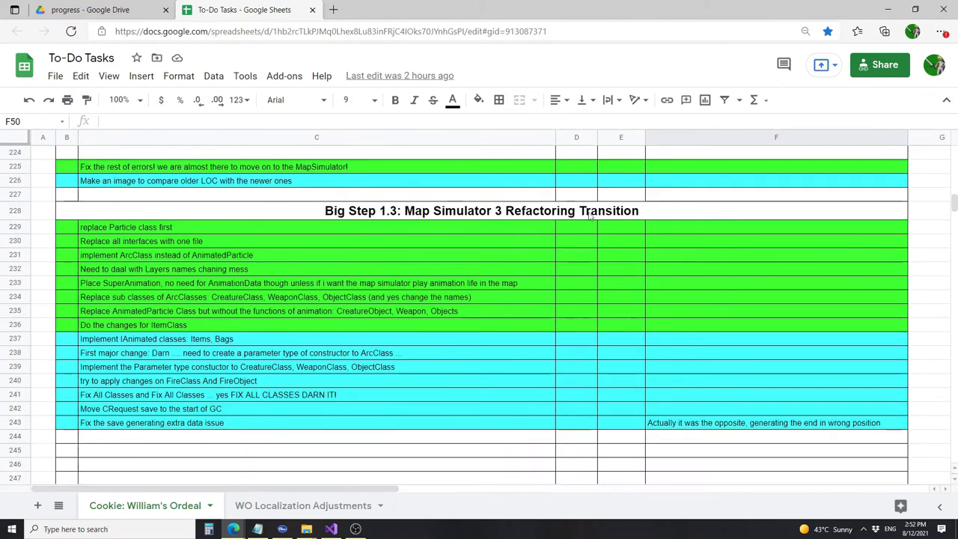
Select the heading "Big Step 1.3: Map Simulator 3 Refactoring Transition" and review the tasks beneath it.
{"action": "left_click", "coordinate": [534, 198]}
{"action": "left_click", "coordinate": [522, 214]}
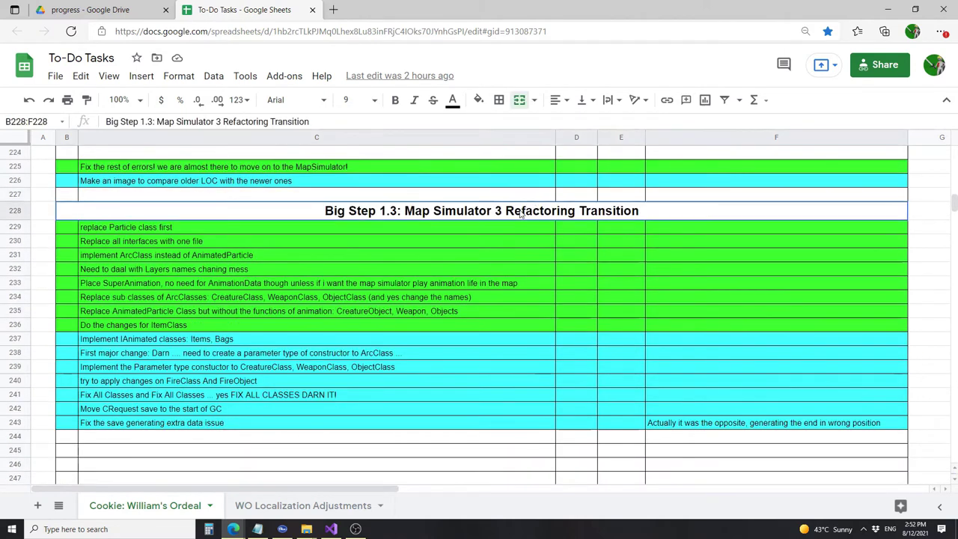
{"action": "scroll", "coordinate": [725, 341], "scroll_direction": "down", "scroll_amount": 5}
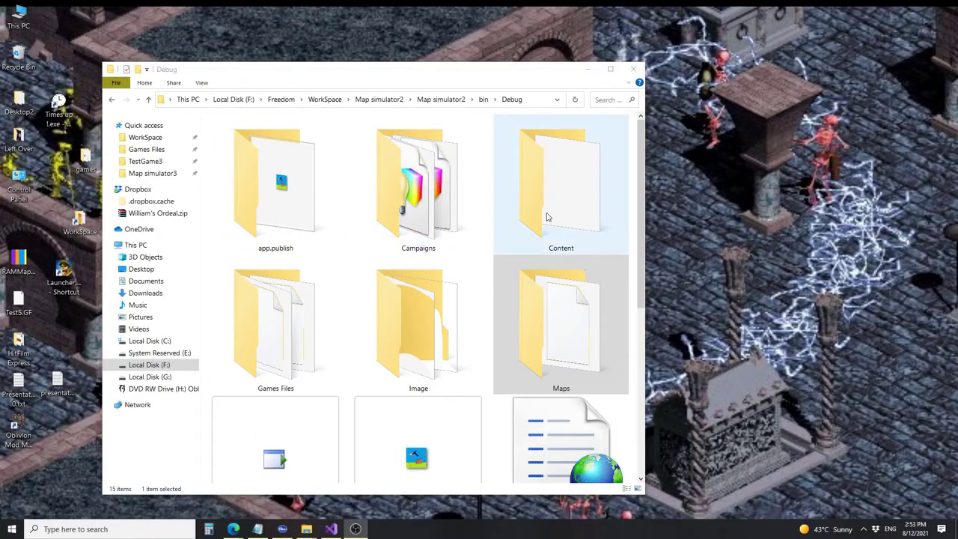
In File Explorer, examine the Games Files and Image folders inside Map simulator2's Debug folder.
{"action": "double_click", "coordinate": [310, 317]}
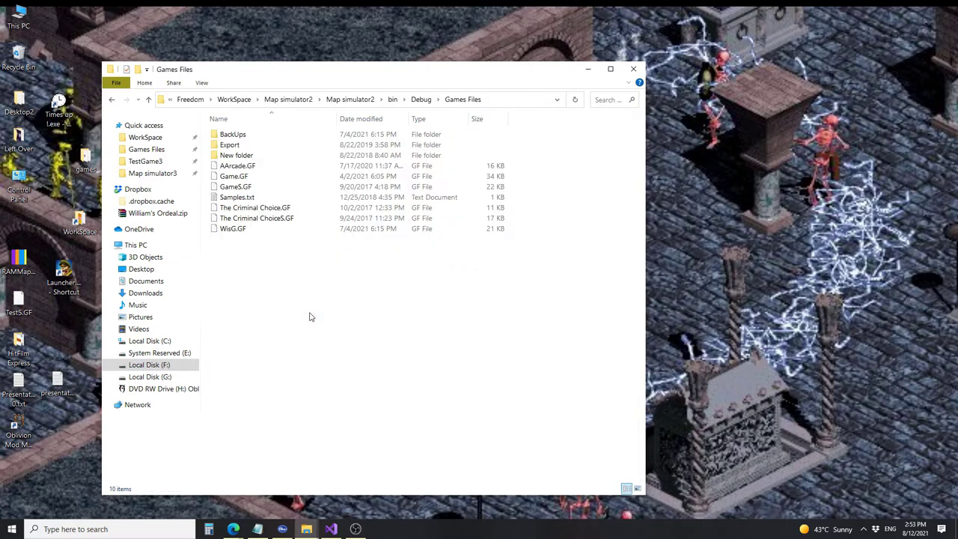
{"action": "left_click", "coordinate": [427, 101]}
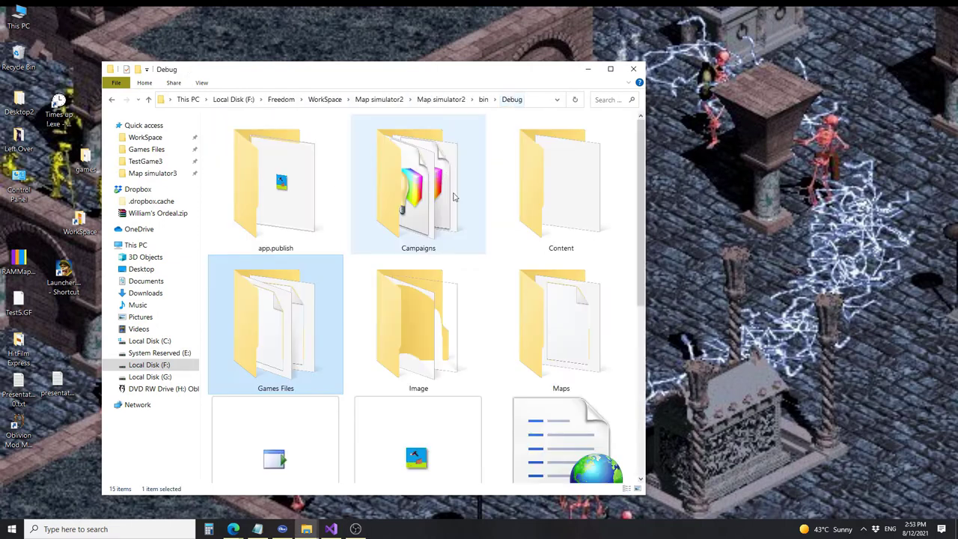
{"action": "double_click", "coordinate": [434, 317]}
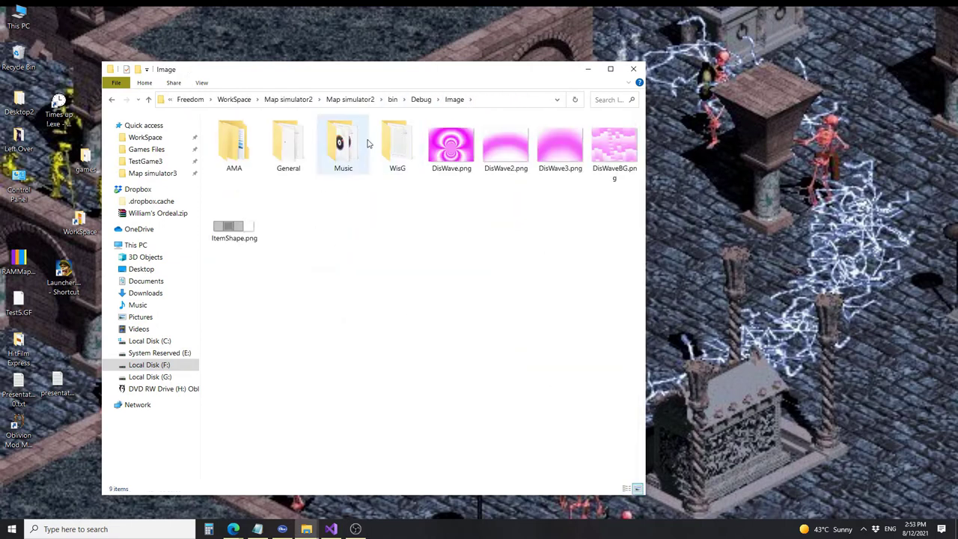
{"action": "left_click", "coordinate": [426, 99]}
Look through the pictures in the Images folder inside Content, and return to the Content folder.
{"action": "double_click", "coordinate": [552, 203]}
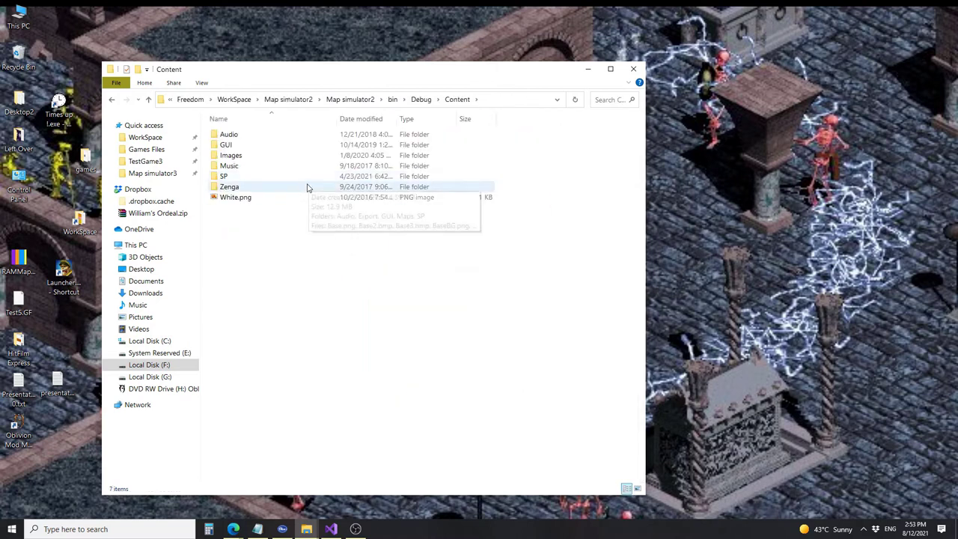
{"action": "double_click", "coordinate": [299, 156]}
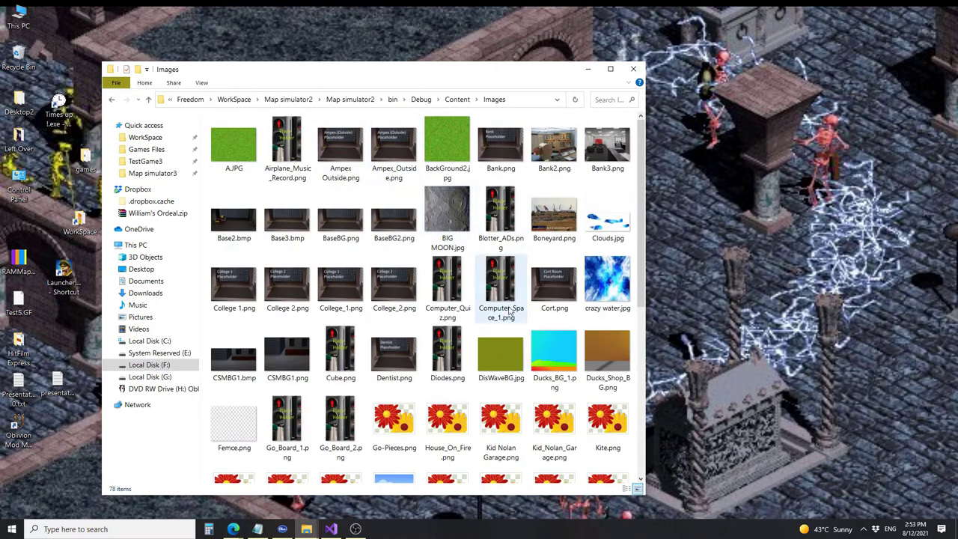
{"action": "scroll", "coordinate": [512, 311], "scroll_direction": "down", "scroll_amount": 5}
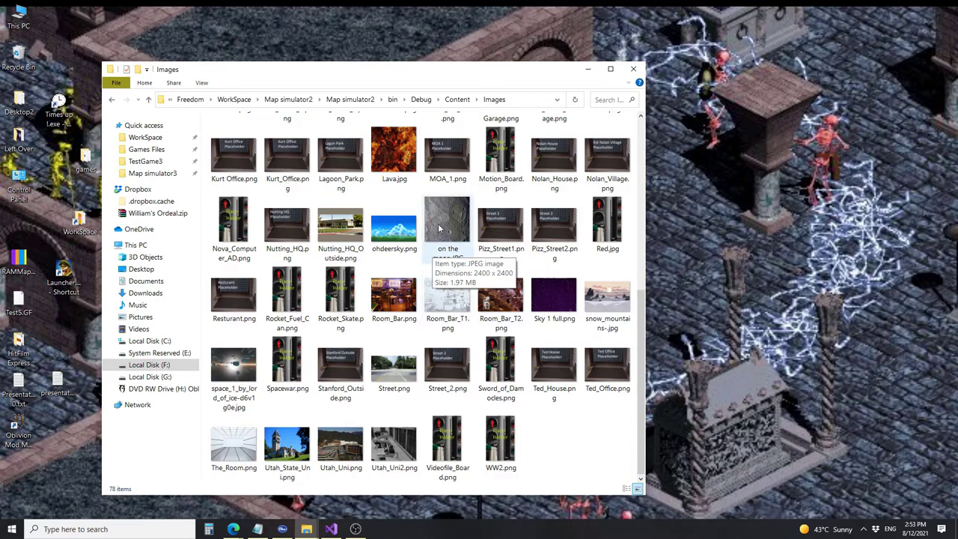
{"action": "left_click", "coordinate": [364, 103]}
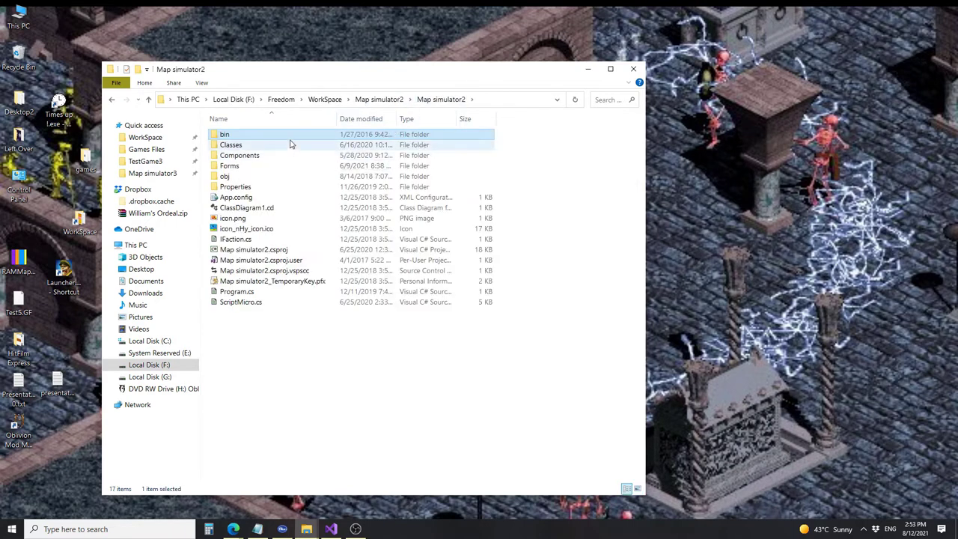
{"action": "double_click", "coordinate": [112, 100]}
Examine the GUI and Audio folders inside Content, and open the Debug folder's Maps folder.
{"action": "double_click", "coordinate": [330, 145]}
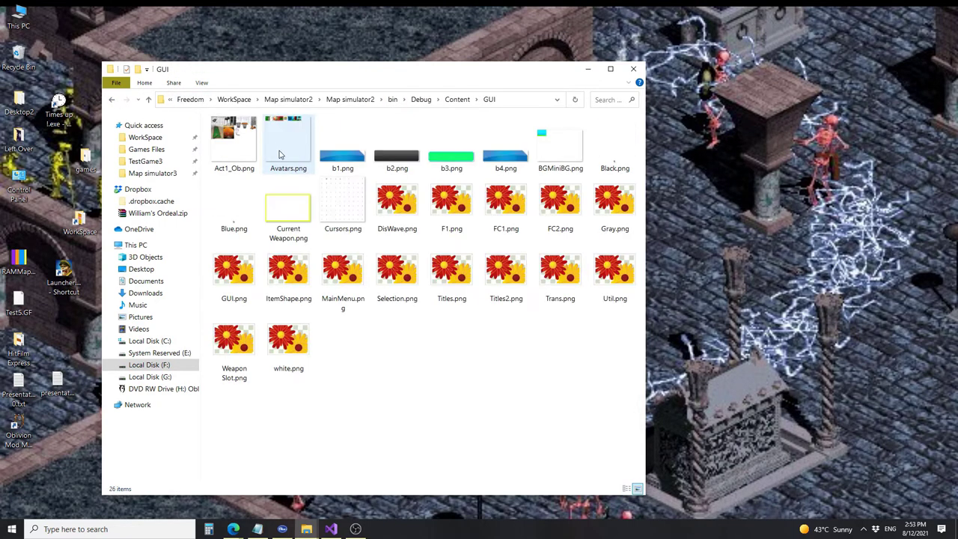
{"action": "left_click", "coordinate": [456, 100]}
{"action": "double_click", "coordinate": [357, 134]}
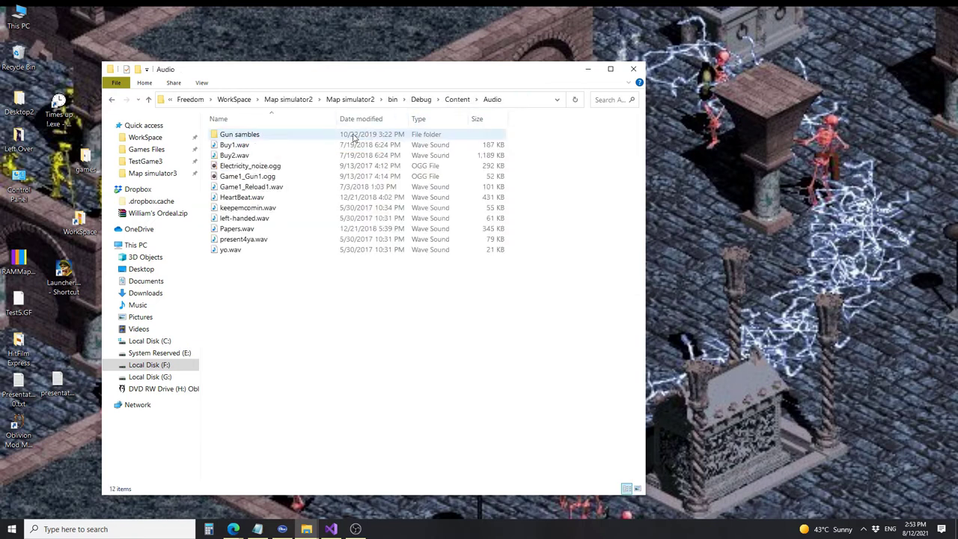
{"action": "left_click", "coordinate": [421, 100]}
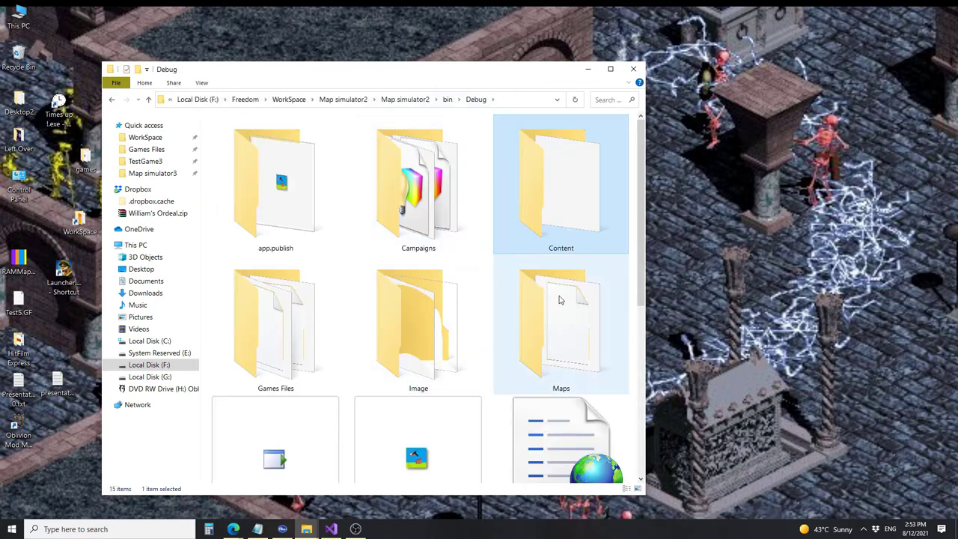
{"action": "double_click", "coordinate": [561, 300]}
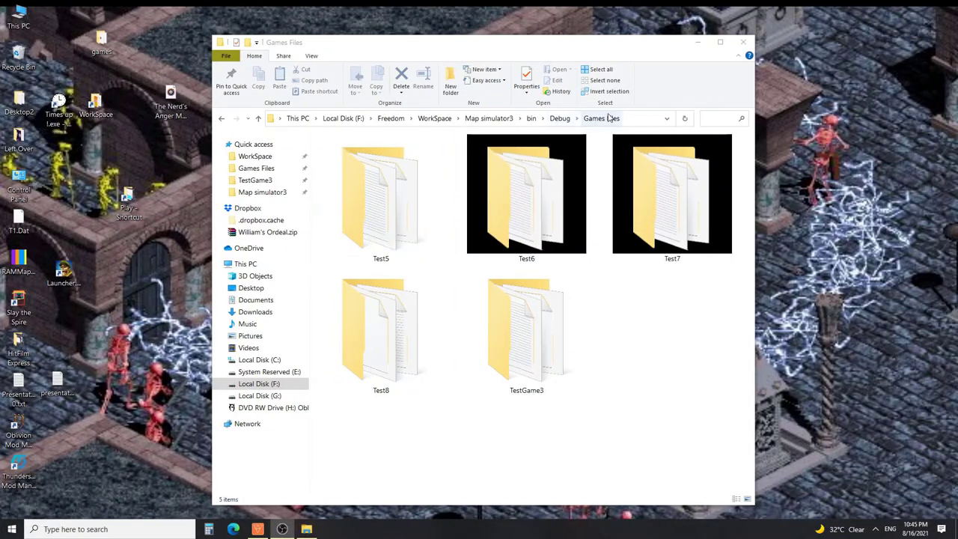
Open the Test5, Test6 and Test7 folders from Map simulator3's Games Files, each in its own new window.
{"action": "right_click", "coordinate": [521, 200]}
{"action": "left_click", "coordinate": [585, 218]}
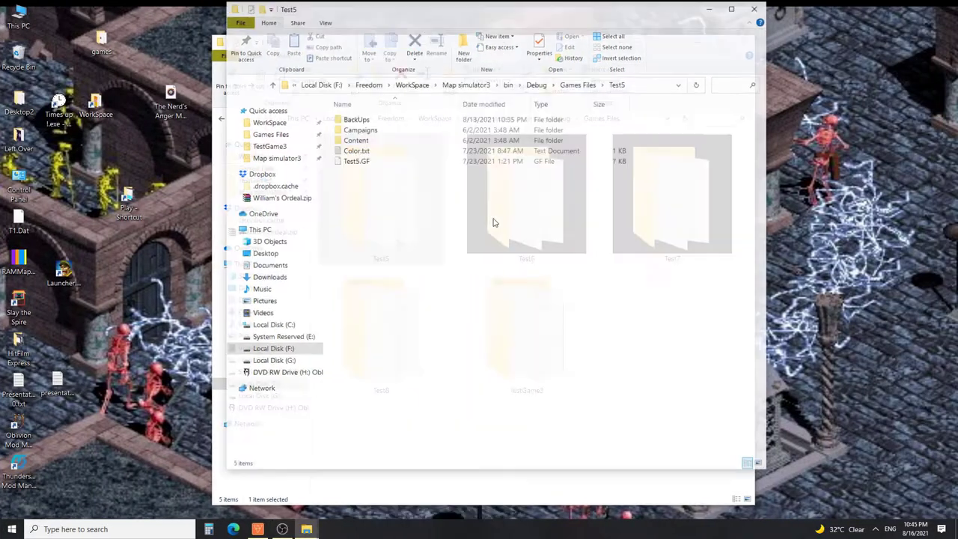
{"action": "right_click", "coordinate": [497, 219]}
{"action": "left_click", "coordinate": [524, 219]}
{"action": "right_click", "coordinate": [653, 198]}
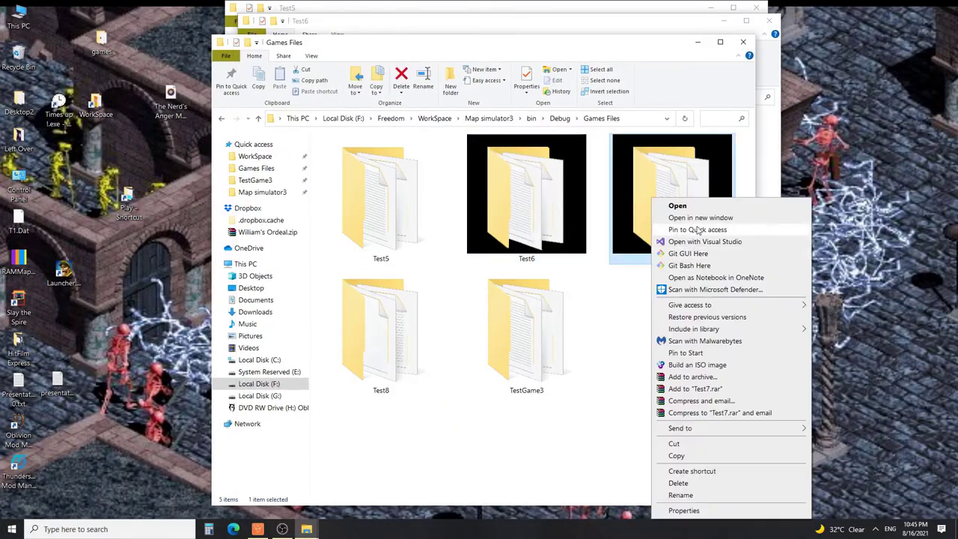
{"action": "left_click", "coordinate": [678, 217]}
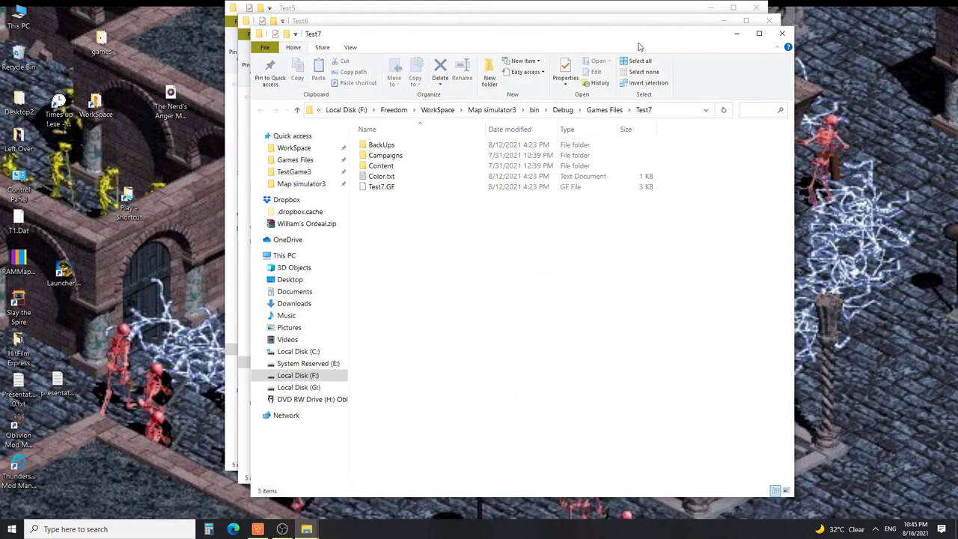
Shrink and rearrange the Test5, Test6 and Test7 windows so all three folders can be seen together.
{"action": "left_click_drag", "start_coordinate": [253, 29], "coordinate": [422, 159]}
{"action": "left_click_drag", "start_coordinate": [383, 23], "coordinate": [203, 42]}
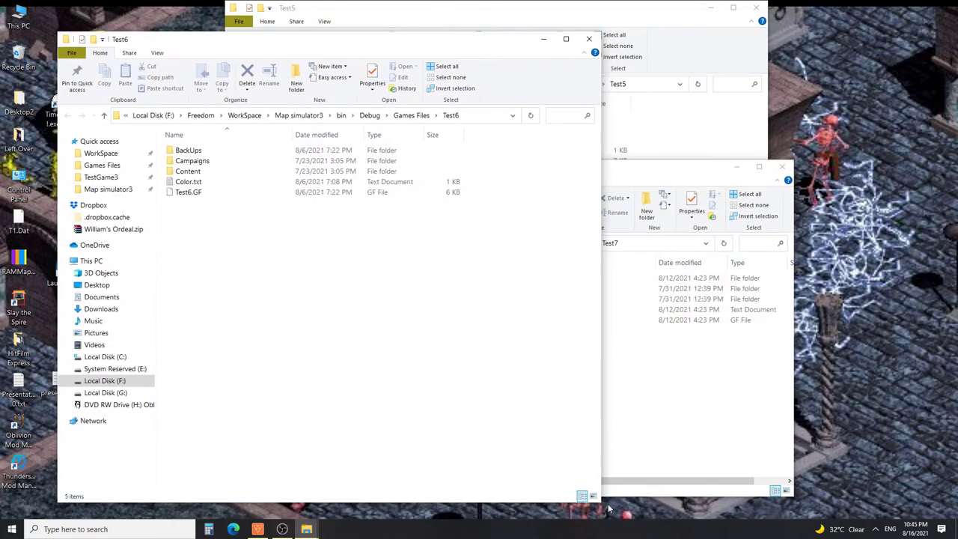
{"action": "left_click_drag", "start_coordinate": [608, 500], "coordinate": [417, 287]}
{"action": "left_click_drag", "start_coordinate": [248, 39], "coordinate": [250, 196]}
{"action": "left_click", "coordinate": [637, 389]}
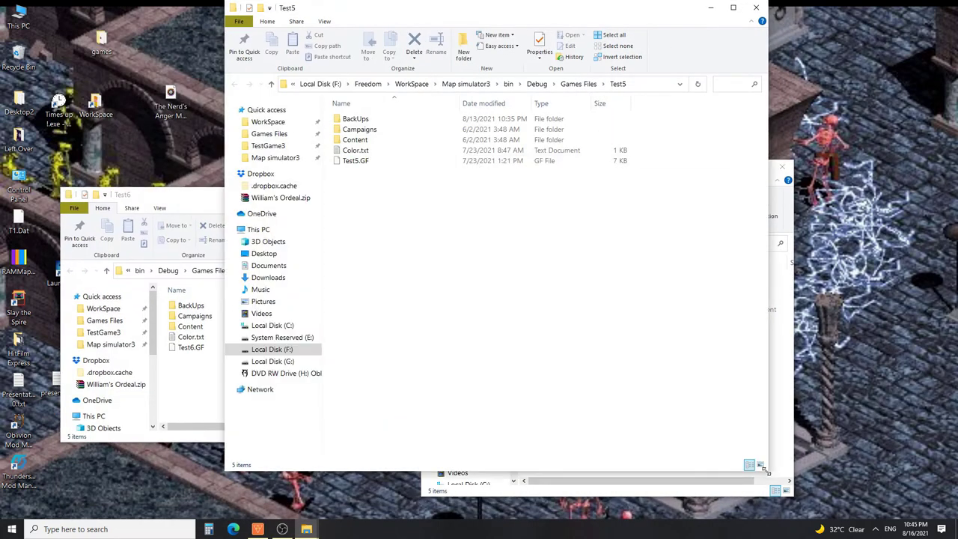
{"action": "left_click_drag", "start_coordinate": [765, 467], "coordinate": [589, 224]}
Look inside the BackUps folders of Test5 and Test6, and browse a subfolder of Test7.
{"action": "double_click", "coordinate": [368, 122]}
{"action": "double_click", "coordinate": [191, 305]}
{"action": "key", "text": "alt+Left"}
{"action": "key", "text": "alt+Left"}
{"action": "double_click", "coordinate": [555, 289]}
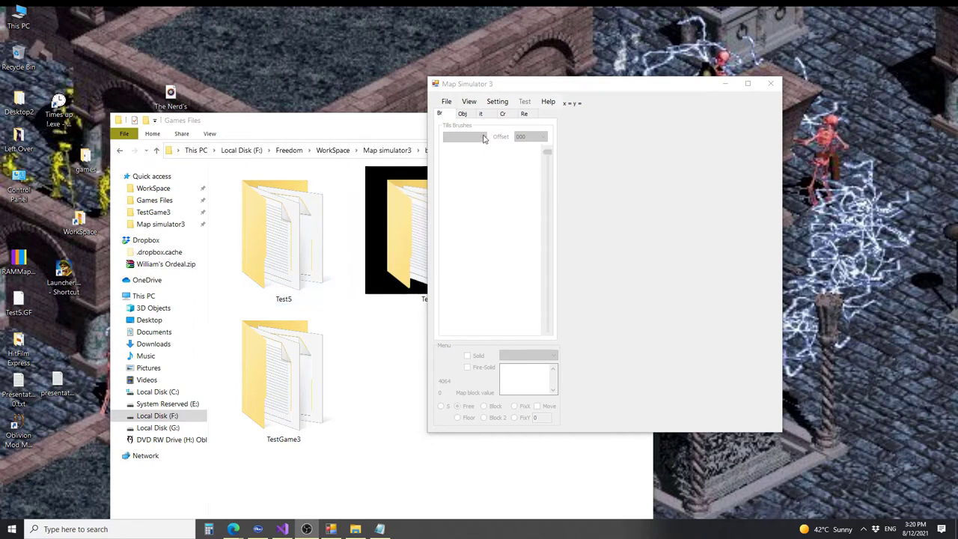
Create a new game in Map Simulator 3 named Test8 with Test8Camp as its main campaign name.
{"action": "left_click", "coordinate": [409, 349]}
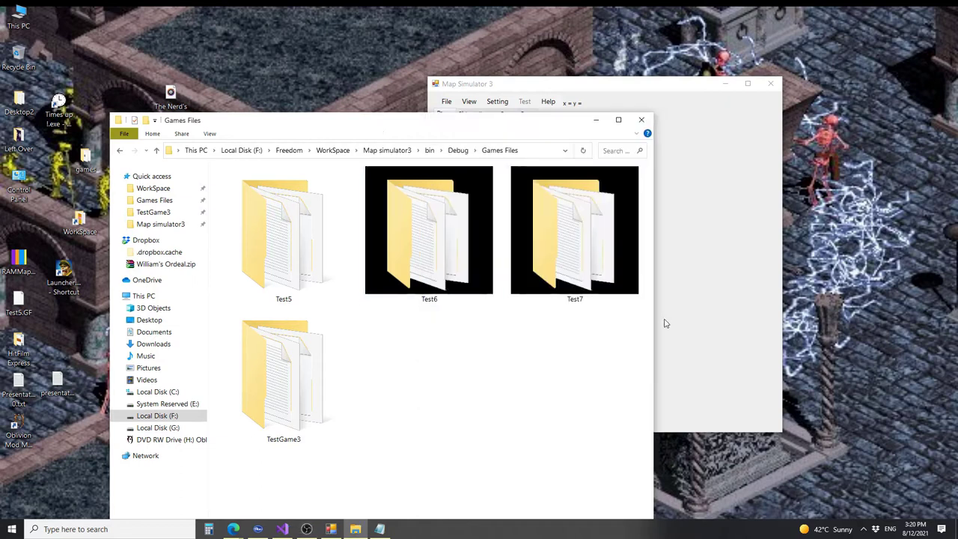
{"action": "left_click", "coordinate": [699, 183]}
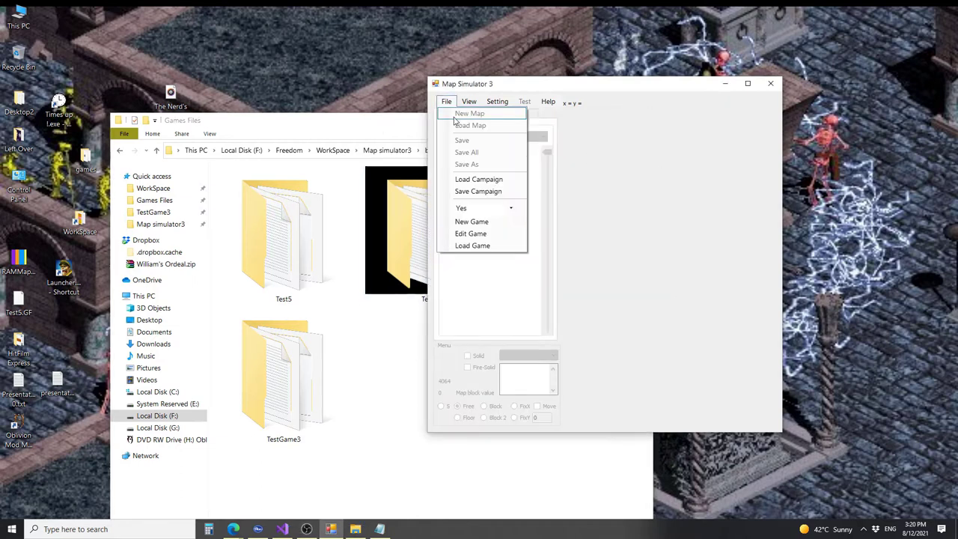
{"action": "left_click", "coordinate": [483, 222]}
{"action": "left_click_drag", "start_coordinate": [157, 93], "coordinate": [644, 235]}
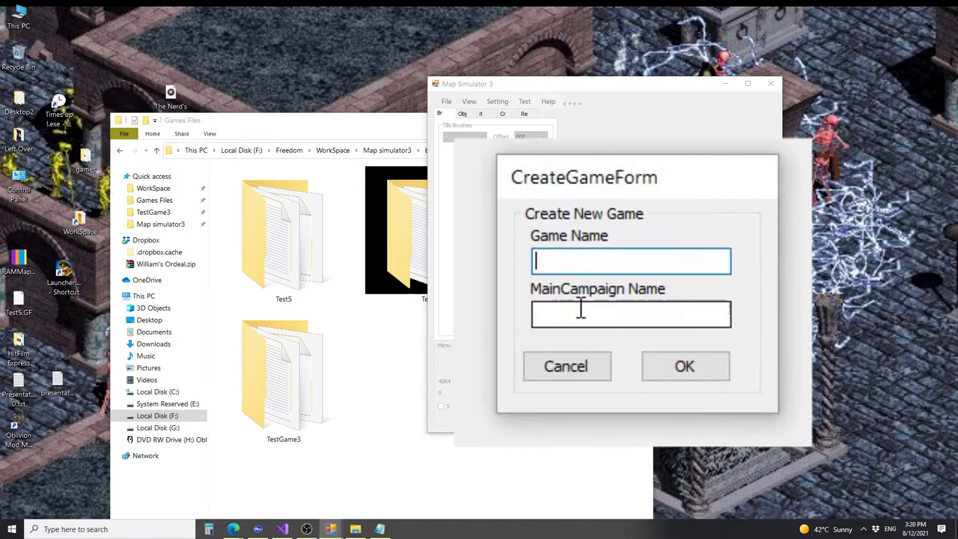
{"action": "type", "text": "t8"}
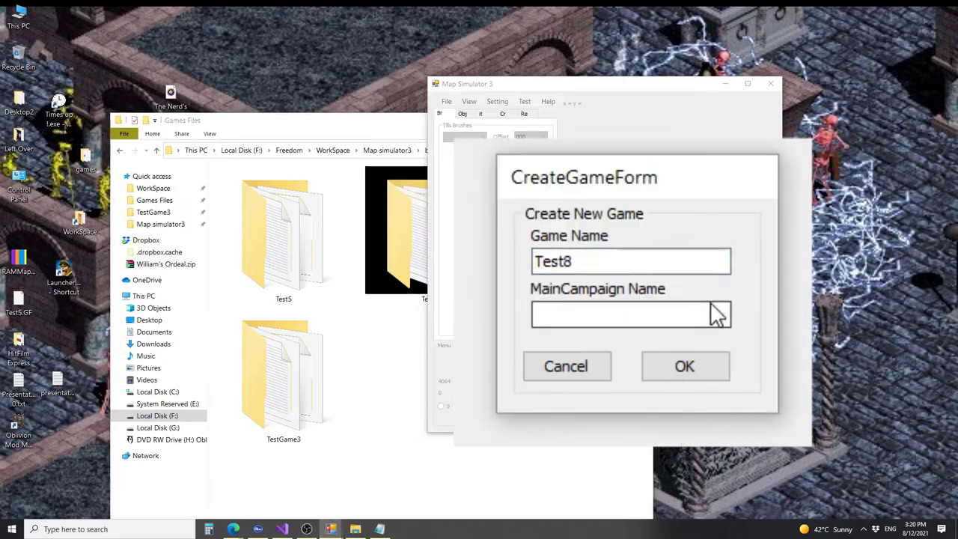
{"action": "left_click", "coordinate": [693, 317]}
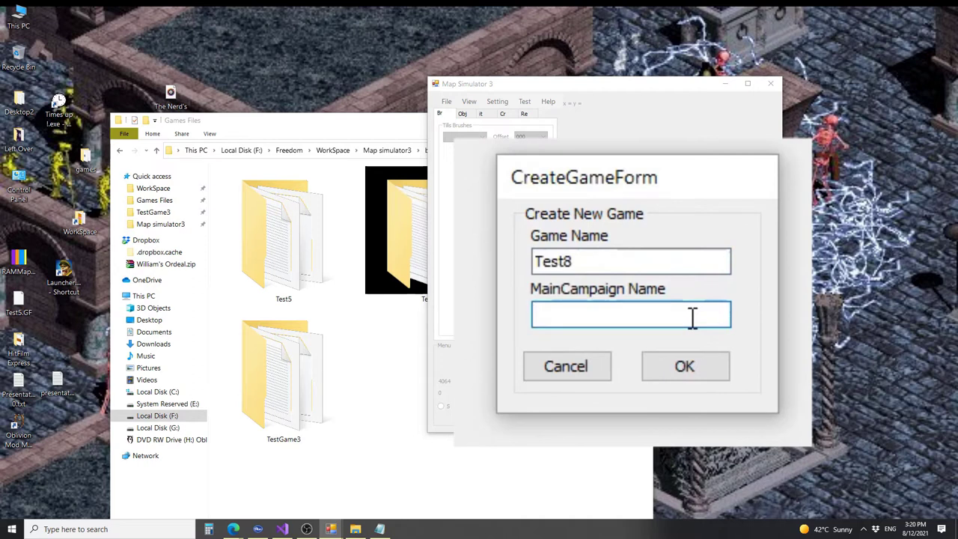
{"action": "type", "text": "Test8"}
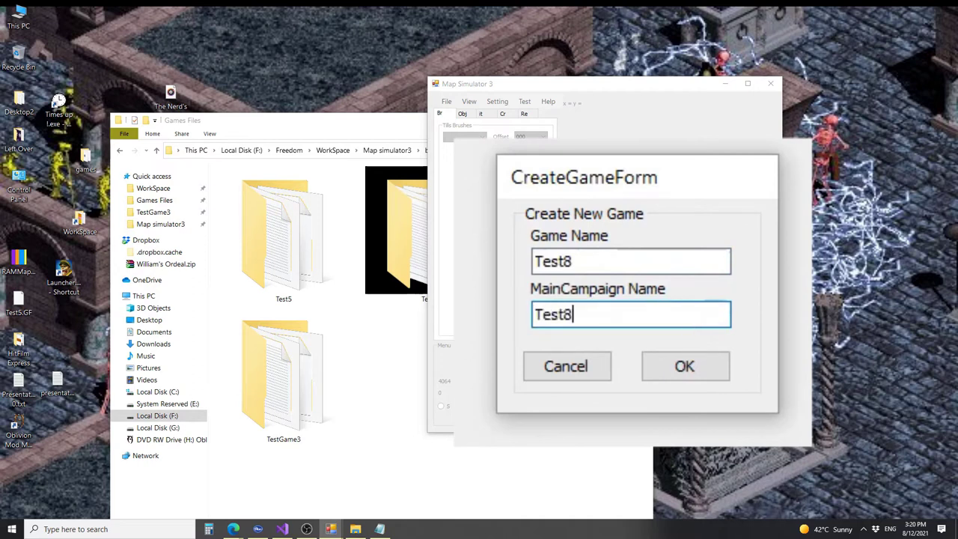
{"action": "type", "text": "Camp"}
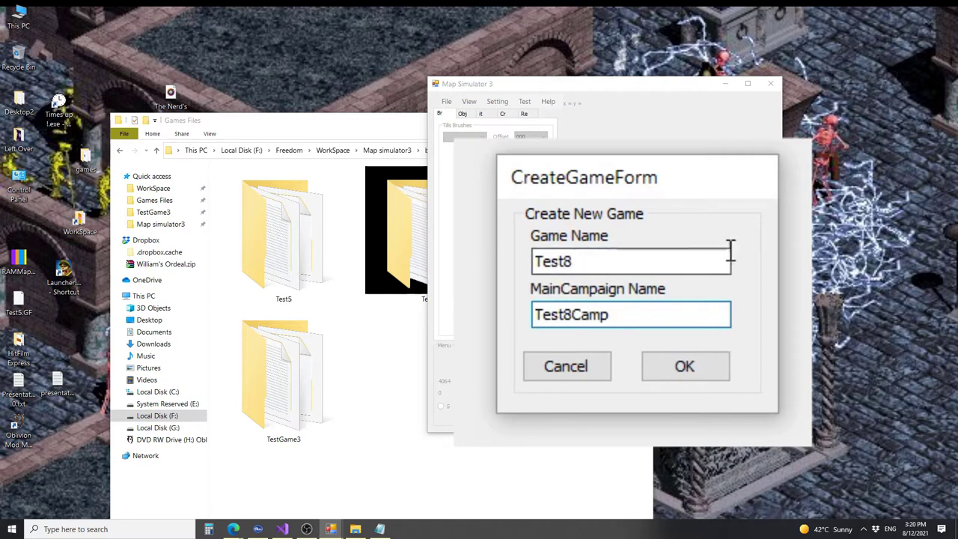
{"action": "key", "text": "Return"}
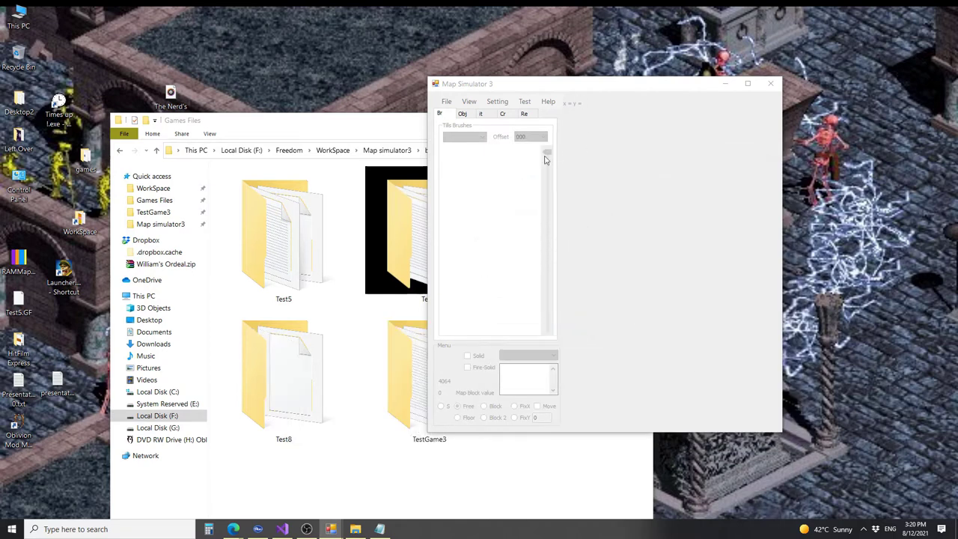
Locate the Test8 folder in Games Files, and switch to the GFEditing window.
{"action": "left_click", "coordinate": [396, 389]}
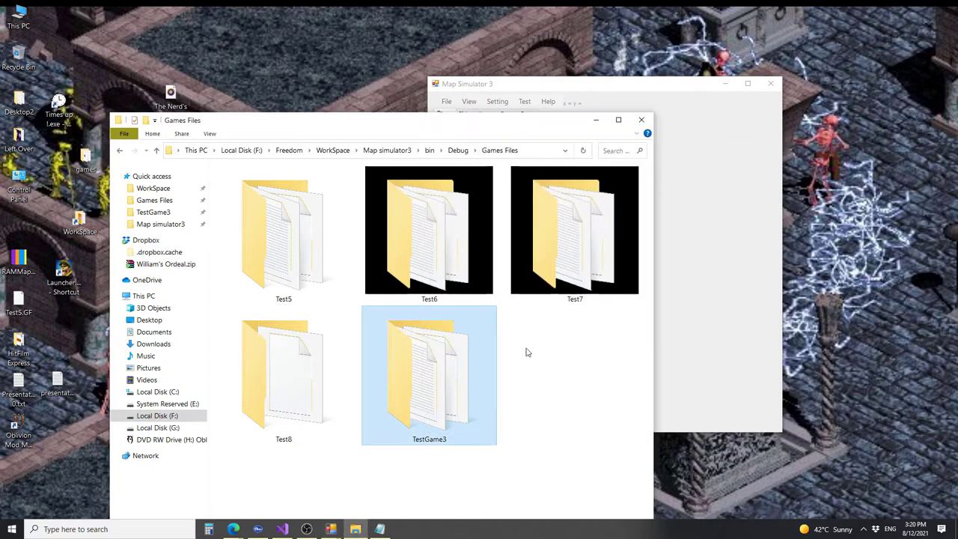
{"action": "left_click", "coordinate": [295, 385]}
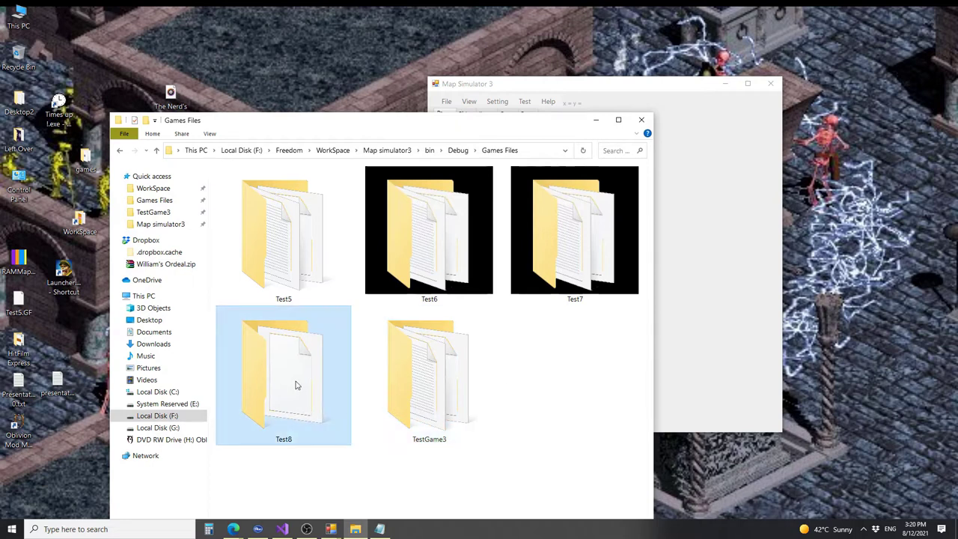
{"action": "left_click", "coordinate": [703, 288]}
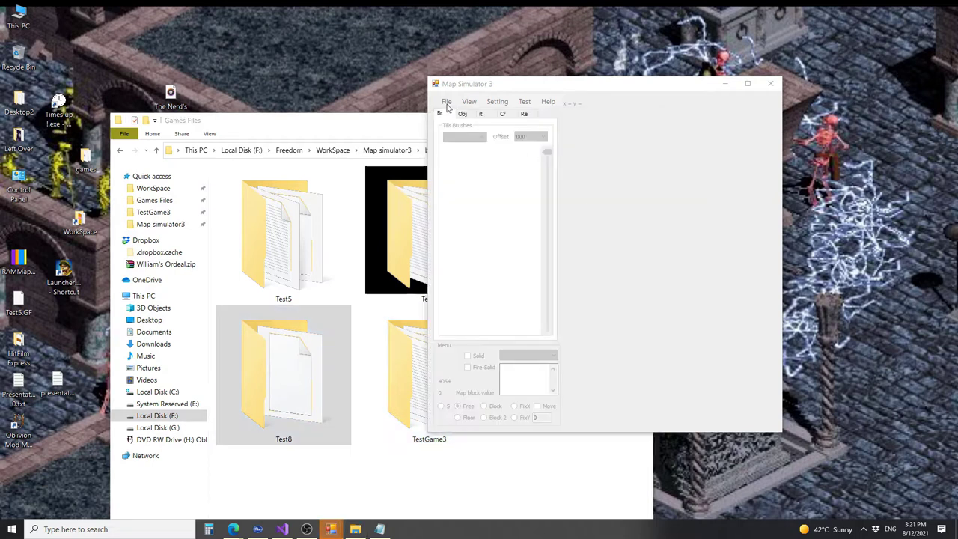
{"action": "mouse_move", "coordinate": [331, 530]}
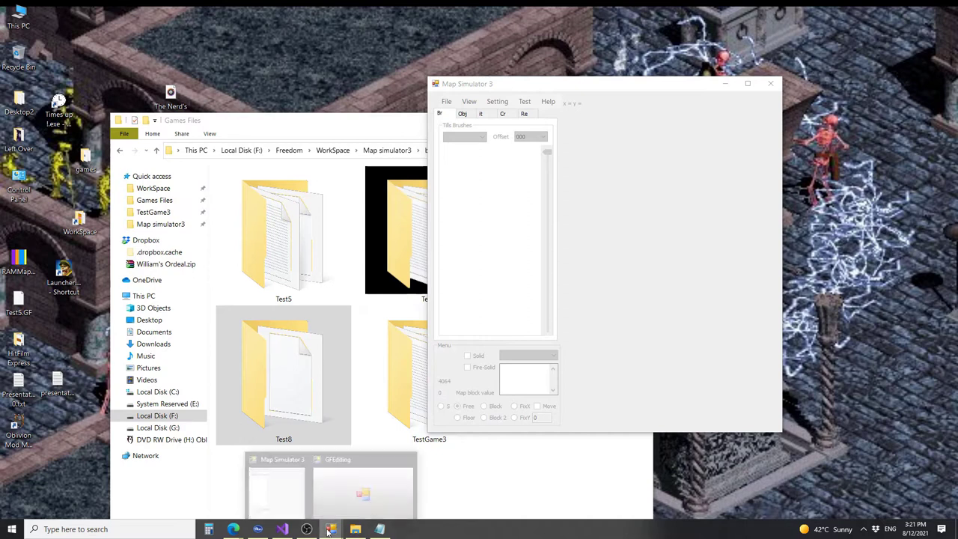
{"action": "left_click", "coordinate": [334, 488]}
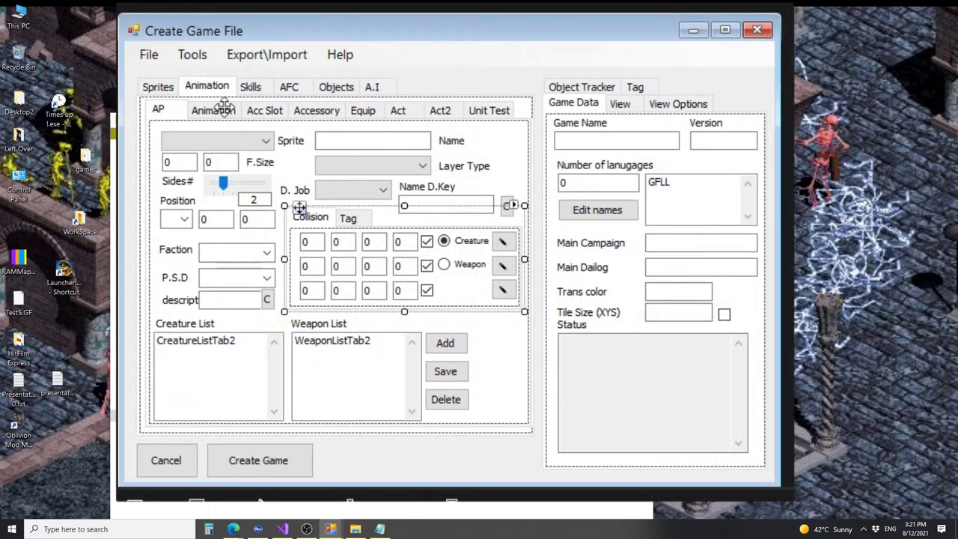
Look through the Animation, Acc Slot and Accessory pages of the Create Game File form's Animation section.
{"action": "left_click", "coordinate": [213, 110]}
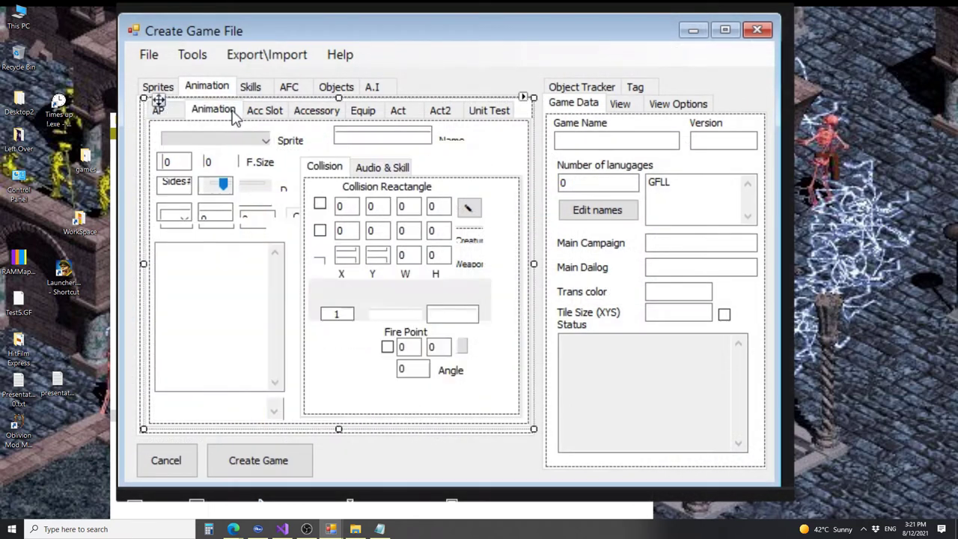
{"action": "left_click", "coordinate": [261, 111]}
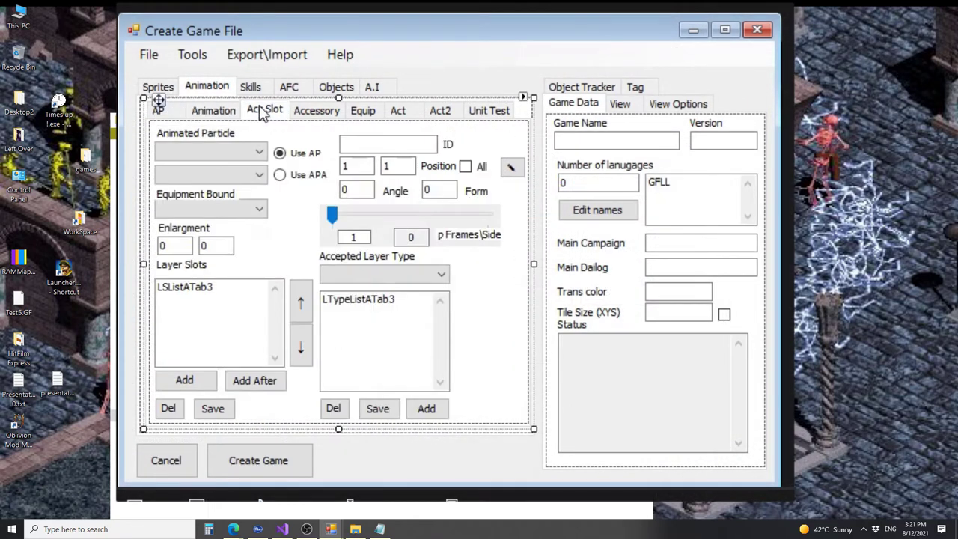
{"action": "left_click", "coordinate": [323, 112]}
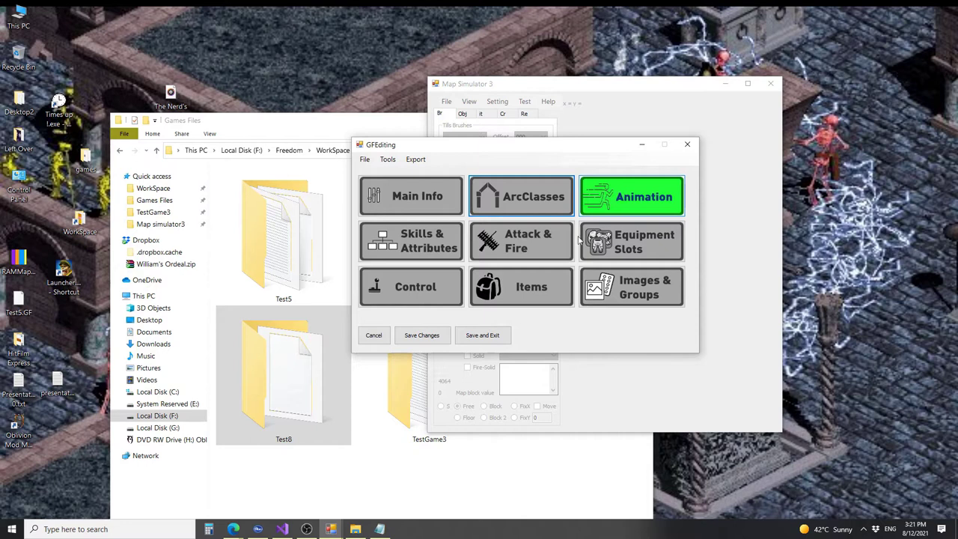
View the Attack page of the Attack & Fire editor, and close that editor.
{"action": "left_click", "coordinate": [531, 254]}
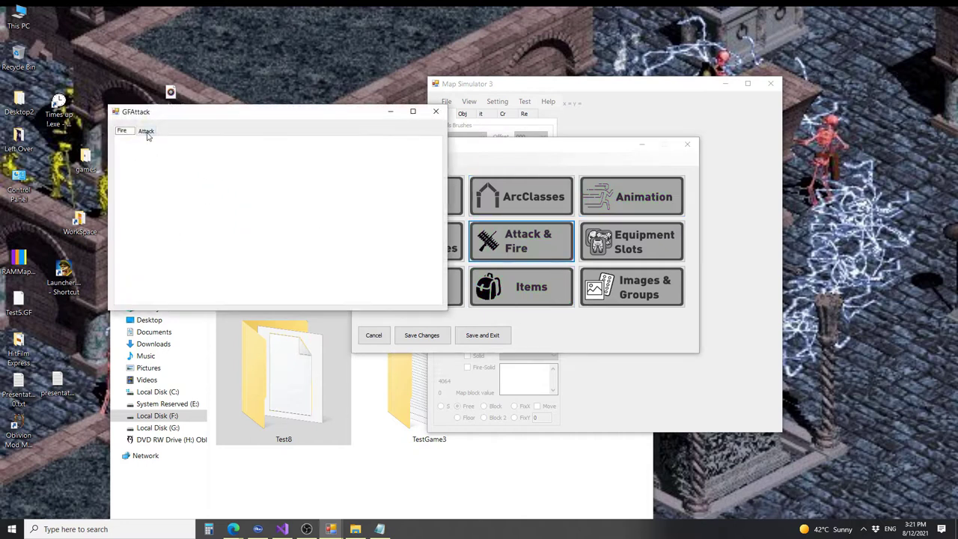
{"action": "left_click", "coordinate": [146, 132]}
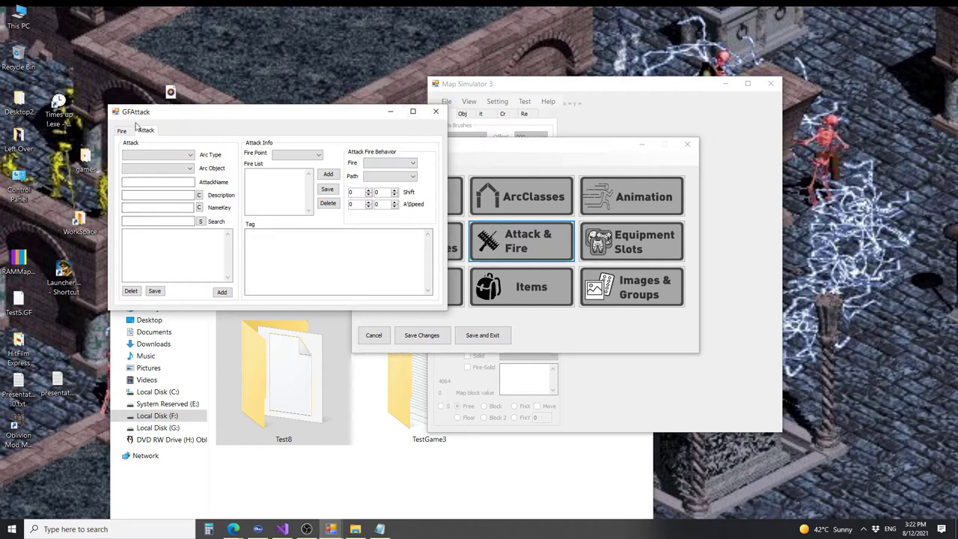
{"action": "left_click", "coordinate": [435, 110]}
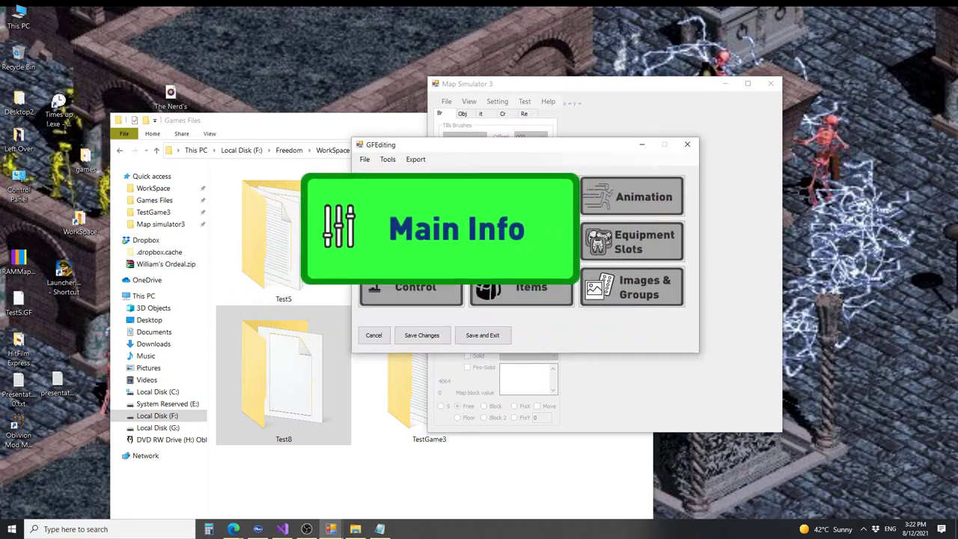
Open the Main Info editor, reposition its window, and inspect the game's Version and Avatar Version fields.
{"action": "left_click", "coordinate": [419, 211]}
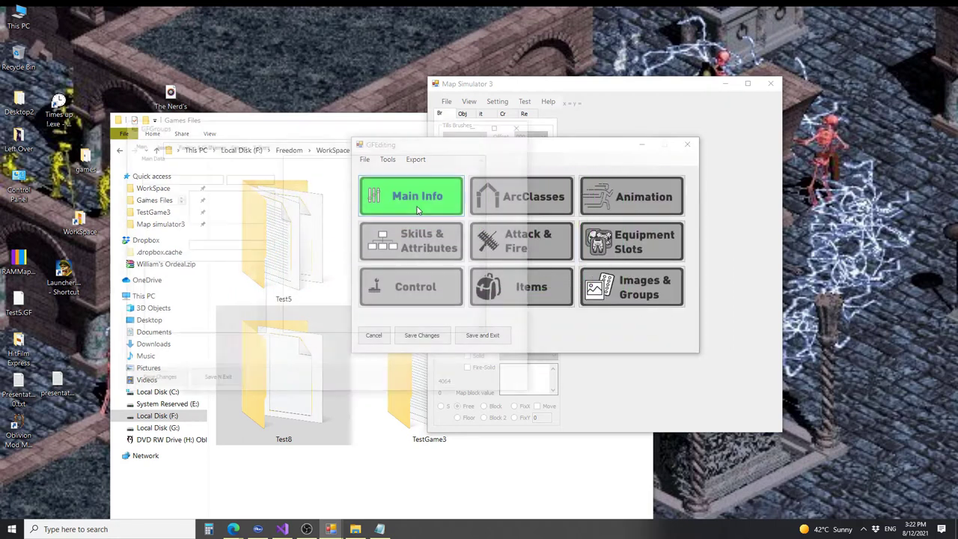
{"action": "left_click_drag", "start_coordinate": [306, 131], "coordinate": [496, 148]}
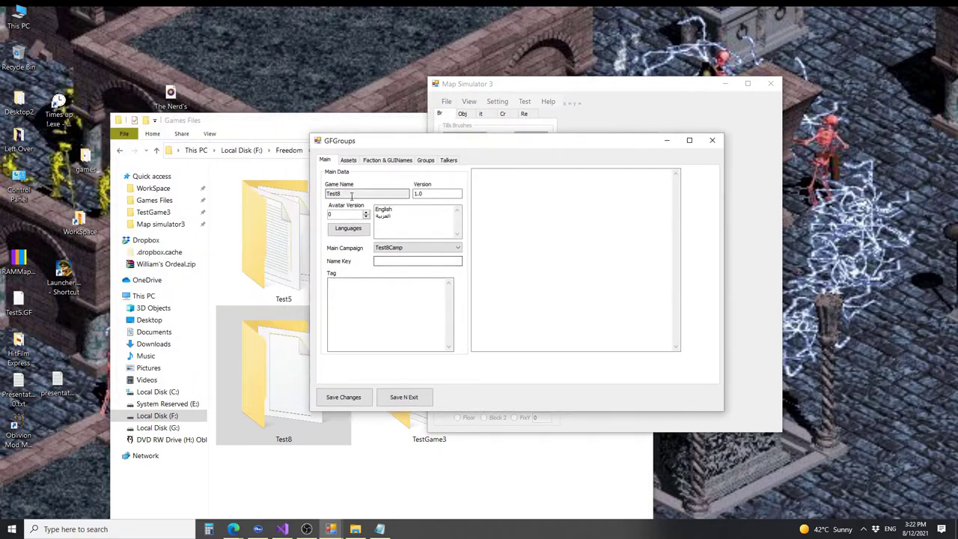
{"action": "key", "text": "Tab"}
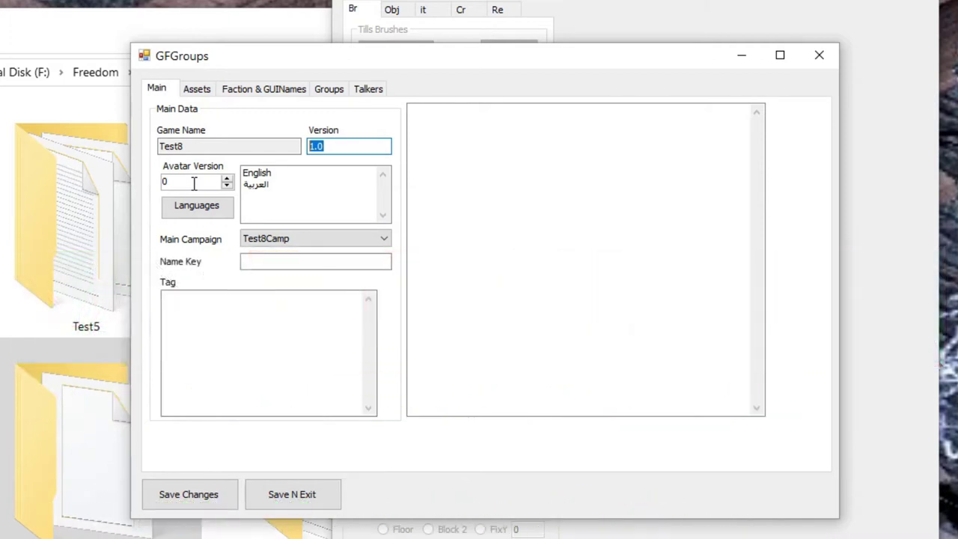
{"action": "left_click", "coordinate": [193, 183]}
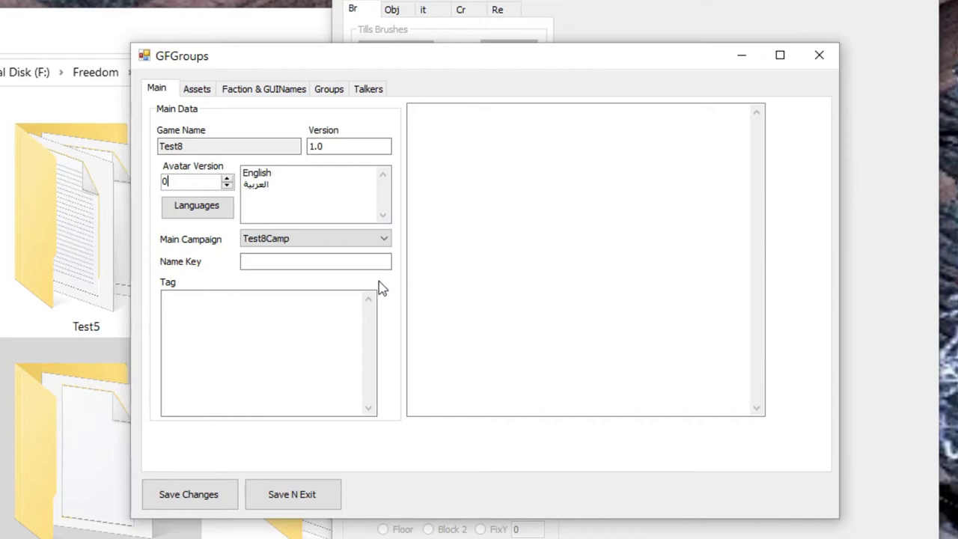
{"action": "double_click", "coordinate": [196, 185]}
Open the game's language options and ready the language name field for entry.
{"action": "left_click", "coordinate": [207, 212]}
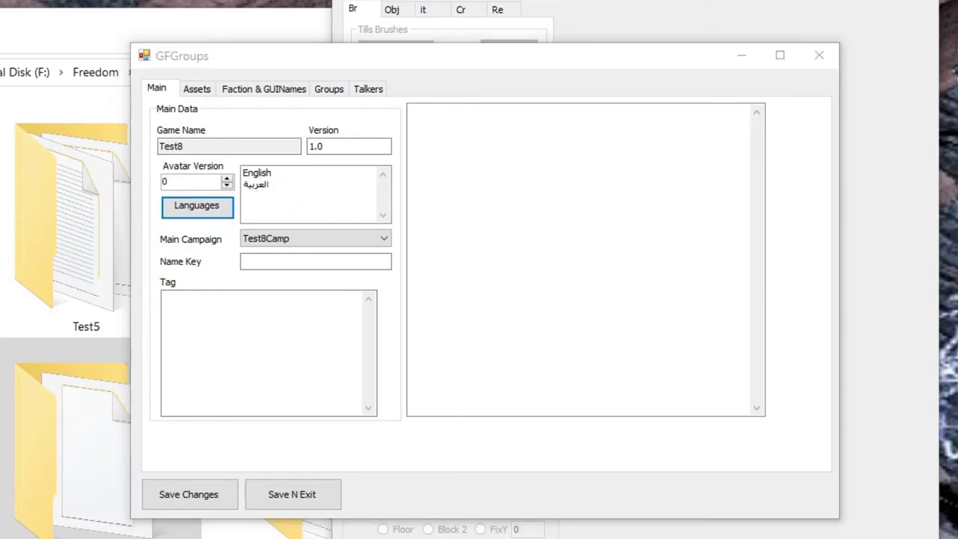
{"action": "left_click", "coordinate": [395, 299]}
{"action": "type", "text": "Chines"}
{"action": "key", "text": "BackSpace"}
{"action": "key", "text": "BackSpace"}
{"action": "key", "text": "BackSpace"}
{"action": "type", "text": "Russiomn"}
{"action": "key", "text": "BackSpace"}
{"action": "key", "text": "BackSpace"}
{"action": "key", "text": "BackSpace"}
{"action": "key", "text": "BackSpace"}
{"action": "key", "text": "BackSpace"}
{"action": "key", "text": "BackSpace"}
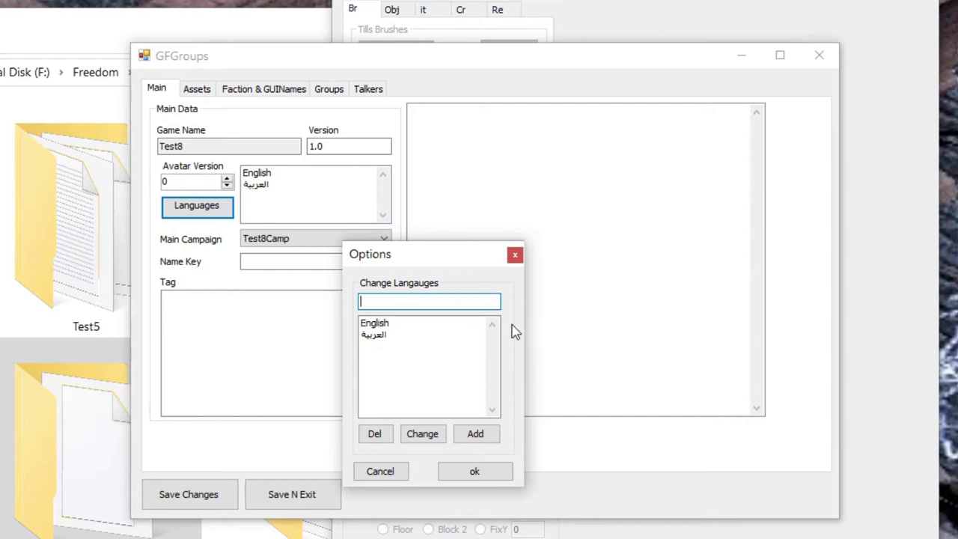
Add Alien to the game's languages and accept the language options.
{"action": "type", "text": "Alien"}
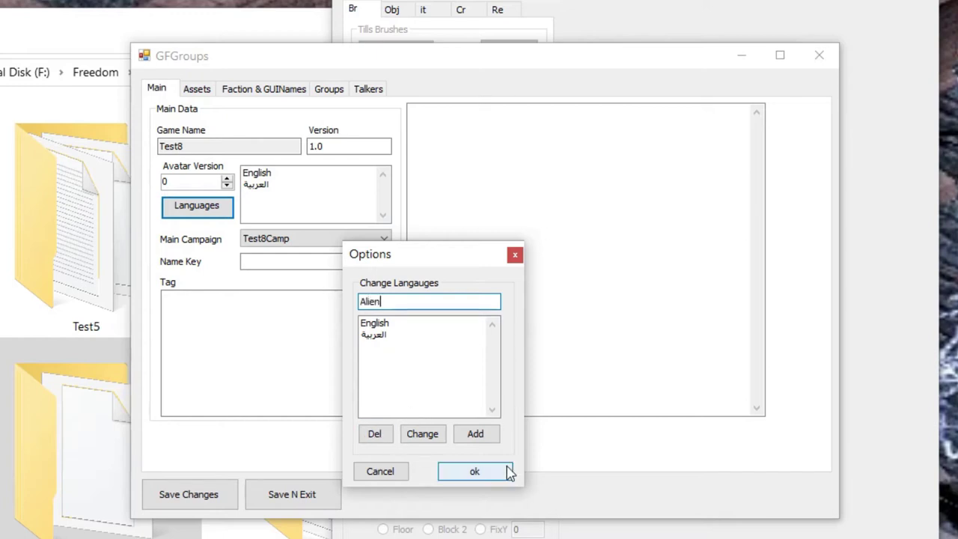
{"action": "left_click", "coordinate": [488, 441]}
{"action": "left_click", "coordinate": [485, 478]}
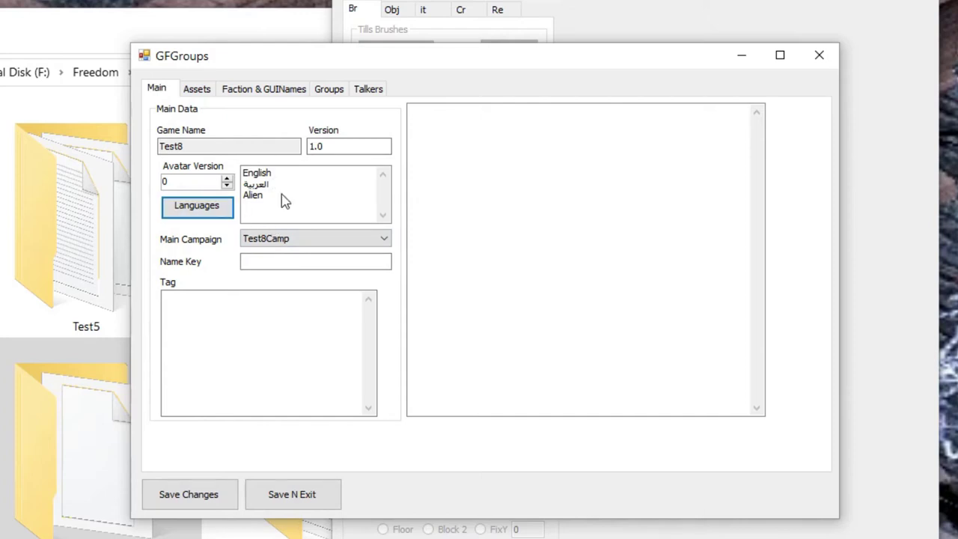
Examine the Name Key field, the Main Campaign choices and the Tag box in the main data.
{"action": "left_click", "coordinate": [264, 262]}
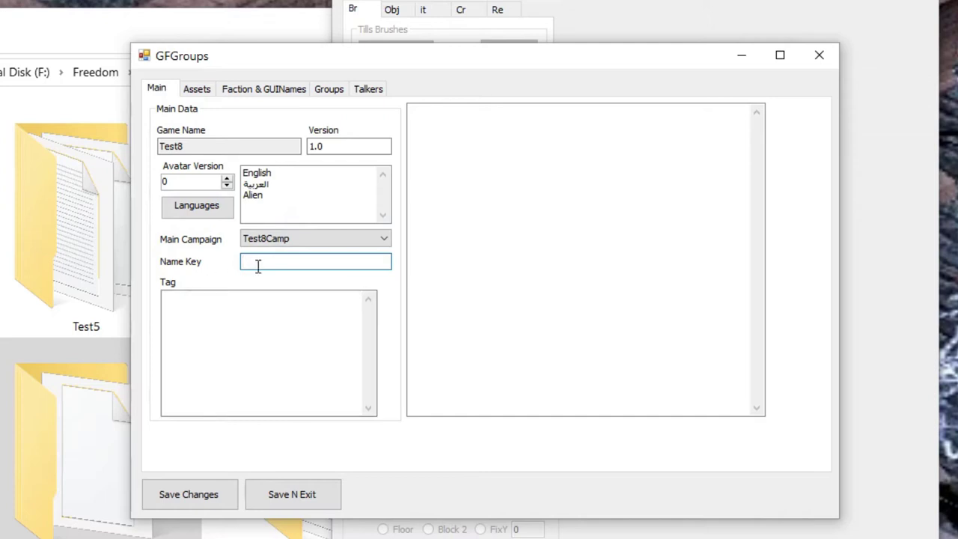
{"action": "left_click", "coordinate": [320, 239]}
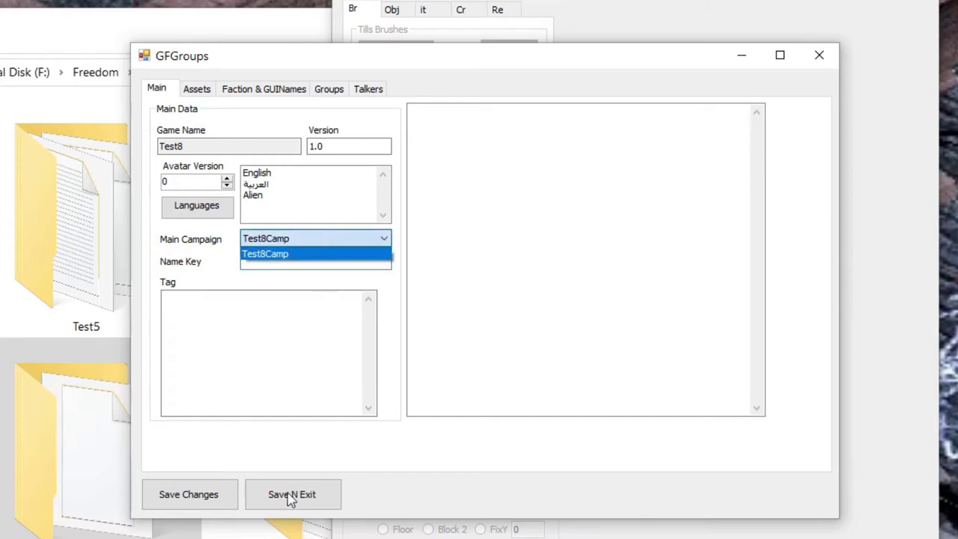
{"action": "left_click", "coordinate": [296, 240]}
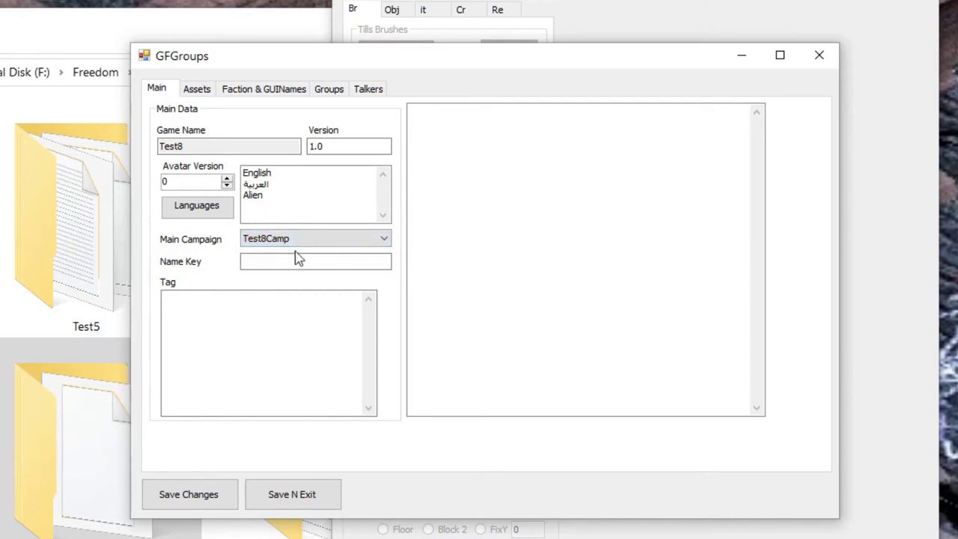
{"action": "left_click", "coordinate": [257, 332]}
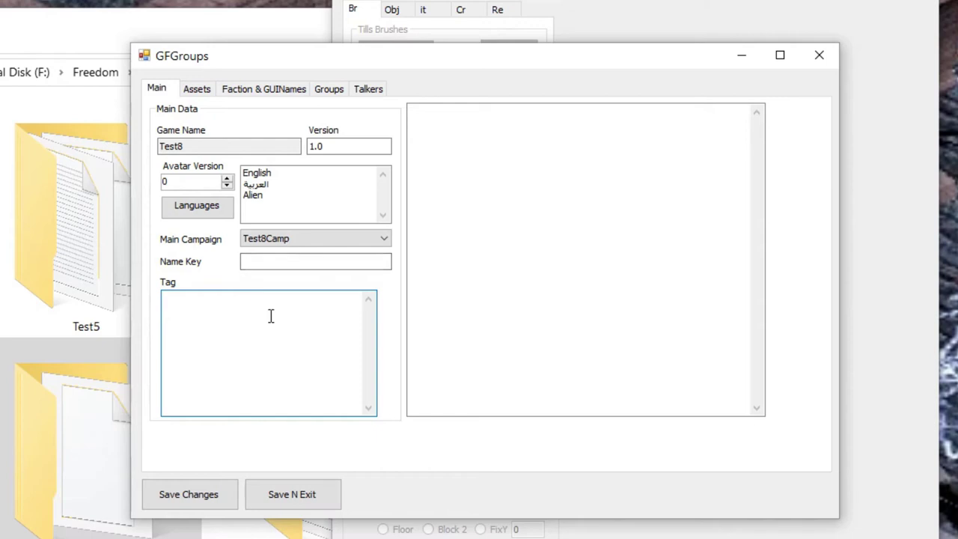
Open the game's assets and add SP1.png from the Test7 game's Content\SP folder to the Blocks Sp sprites.
{"action": "left_click", "coordinate": [202, 91]}
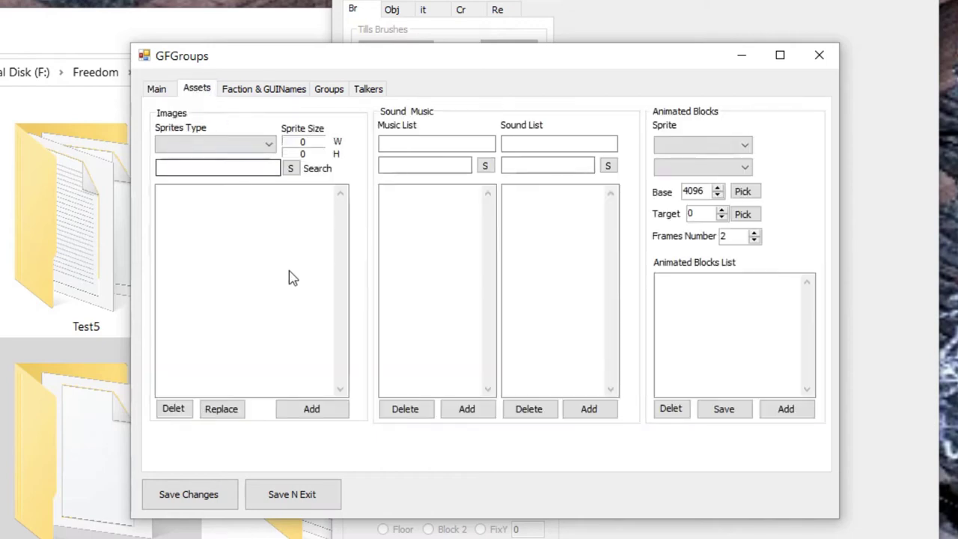
{"action": "left_click", "coordinate": [254, 149]}
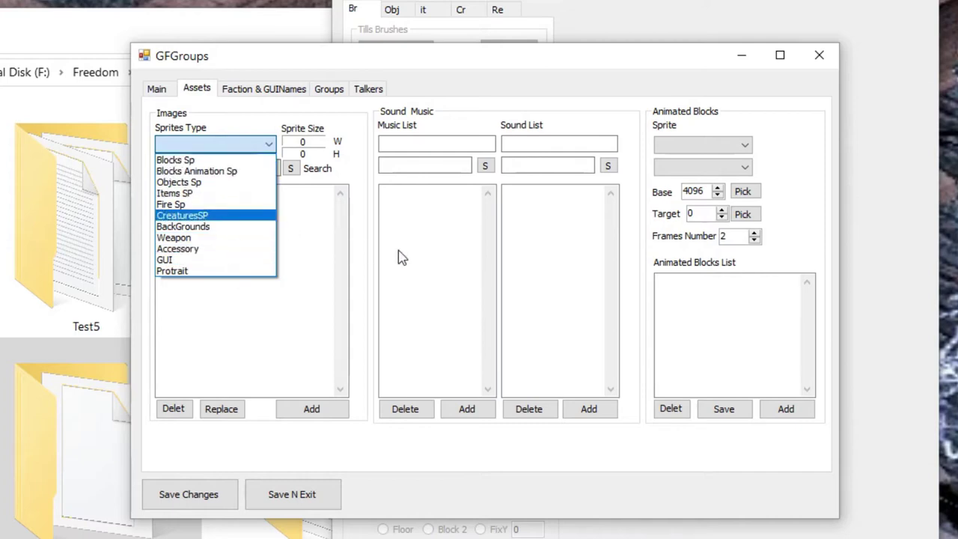
{"action": "left_click", "coordinate": [225, 159]}
{"action": "left_click_drag", "start_coordinate": [347, 71], "coordinate": [291, 49]}
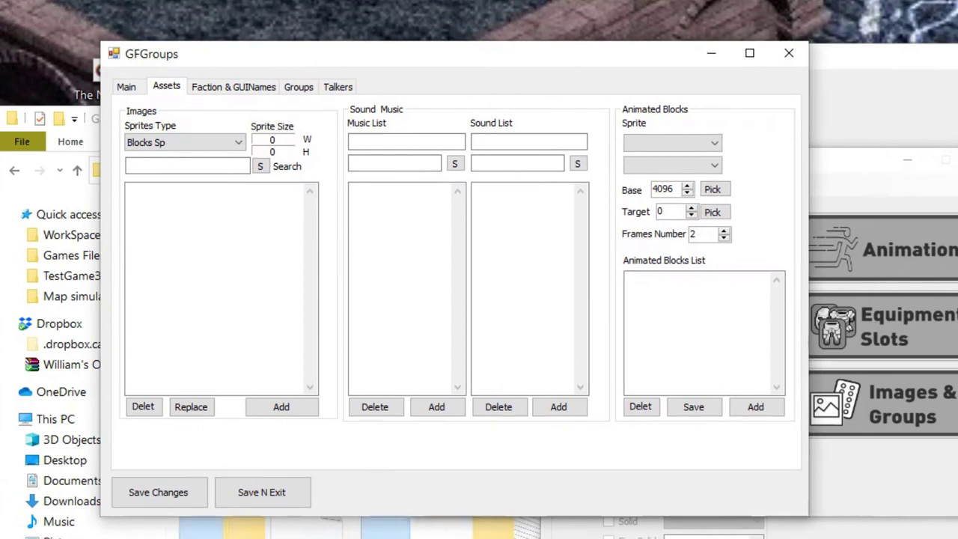
{"action": "left_click", "coordinate": [283, 408]}
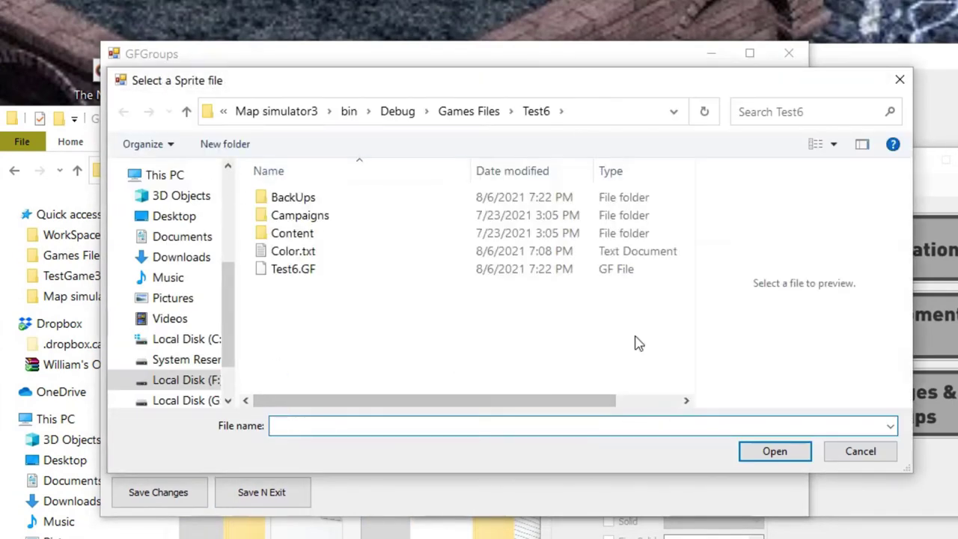
{"action": "left_click", "coordinate": [462, 116]}
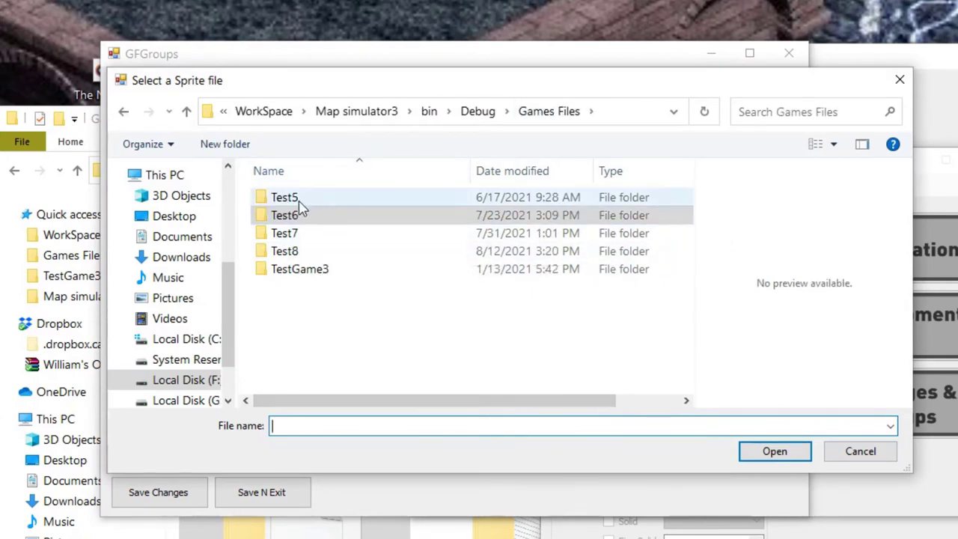
{"action": "double_click", "coordinate": [314, 235]}
{"action": "double_click", "coordinate": [315, 236]}
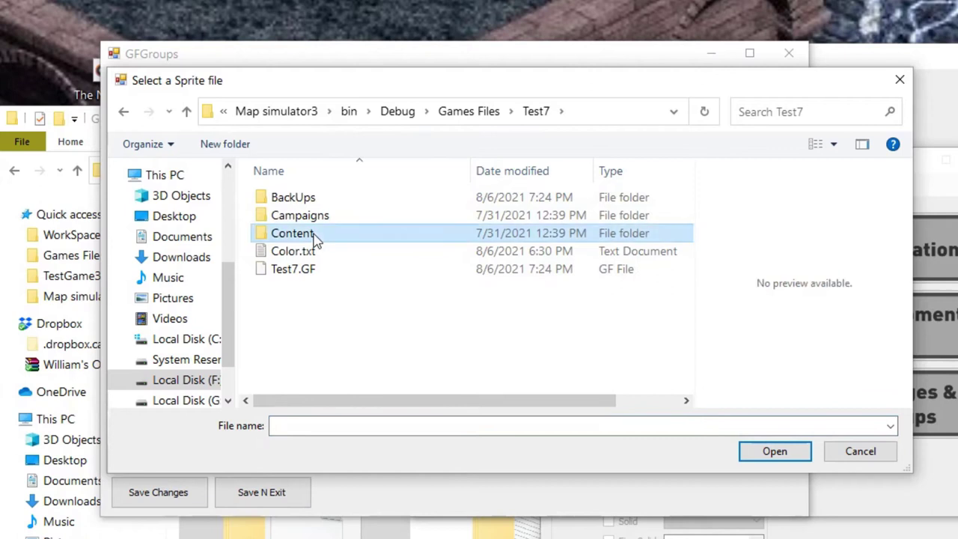
{"action": "double_click", "coordinate": [298, 324]}
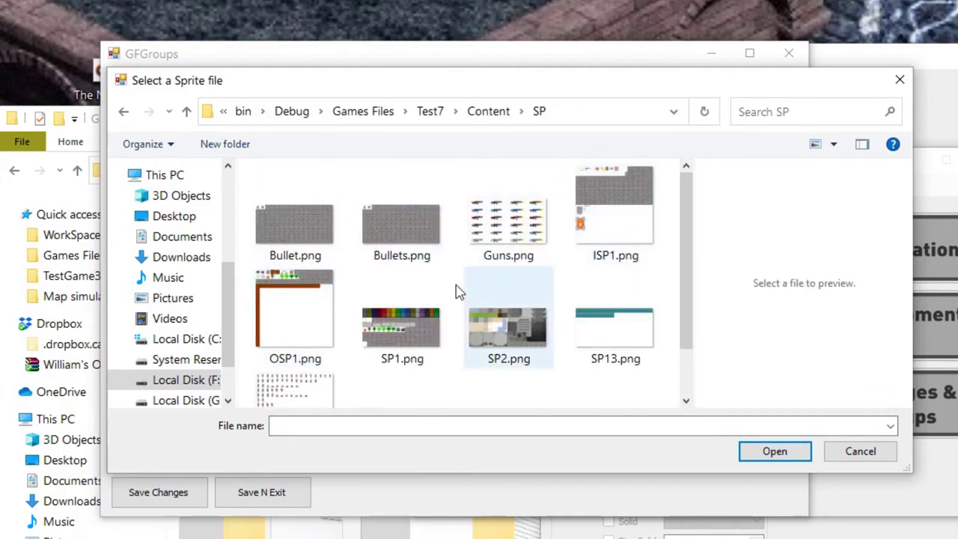
{"action": "double_click", "coordinate": [409, 322]}
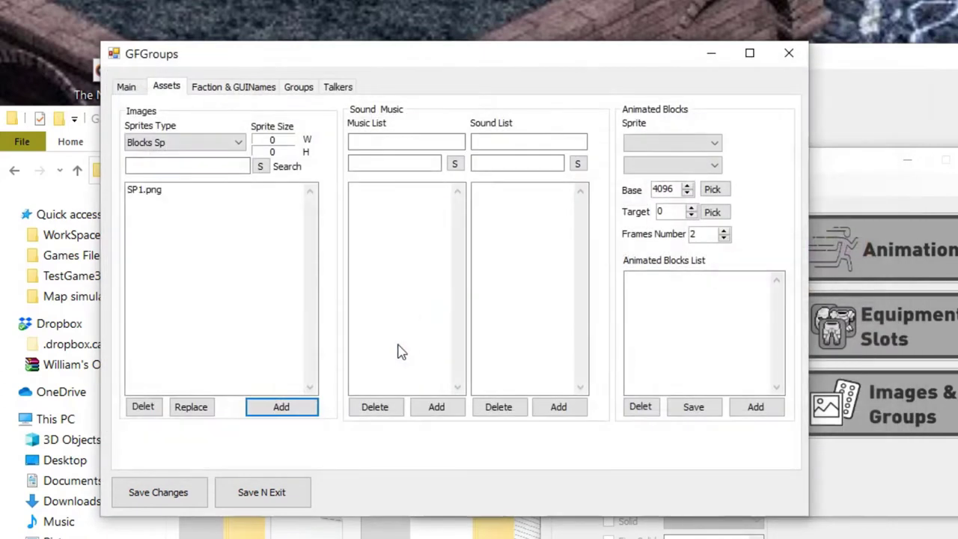
Switch to File Explorer, open Test7's Content\SP folder, and add SP2.png from it to the Blocks Sp sprites.
{"action": "key", "text": "alt+Tab"}
{"action": "double_click", "coordinate": [751, 426]}
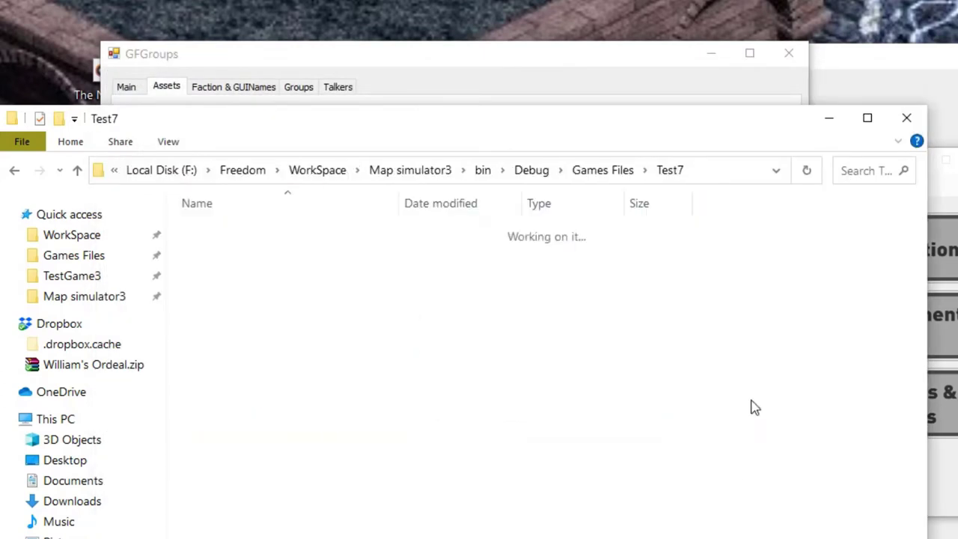
{"action": "double_click", "coordinate": [236, 268]}
{"action": "double_click", "coordinate": [235, 360]}
{"action": "left_click_drag", "start_coordinate": [325, 123], "coordinate": [306, 395]}
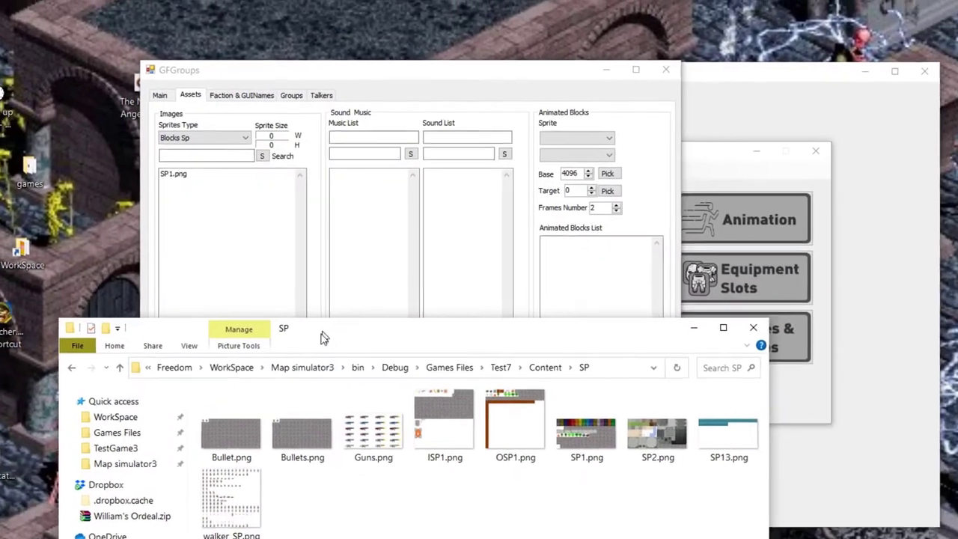
{"action": "left_click_drag", "start_coordinate": [641, 485], "coordinate": [242, 246]}
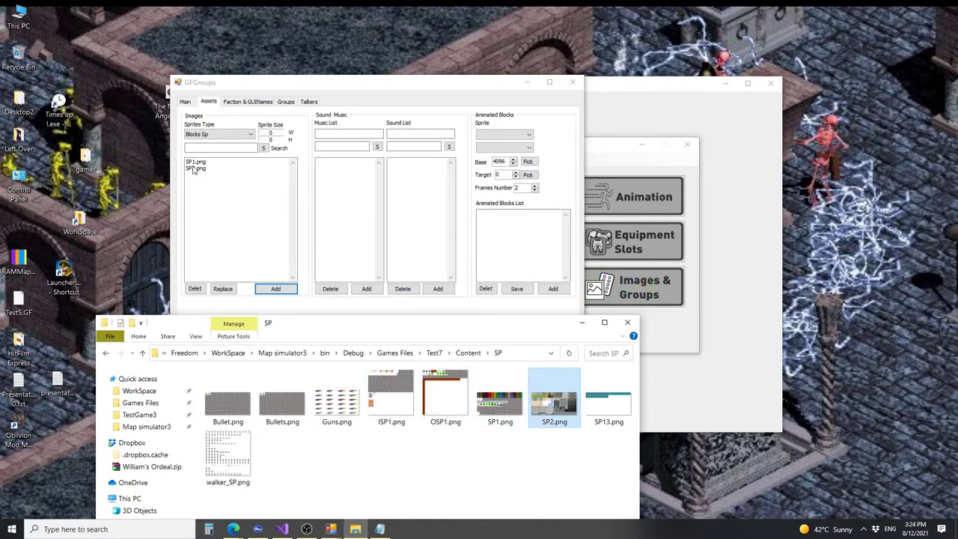
Bring the GFViewer window into view, collapse its settings pane, and enlarge the window for previewing images.
{"action": "left_click", "coordinate": [634, 287]}
{"action": "left_click_drag", "start_coordinate": [211, 28], "coordinate": [716, 202]}
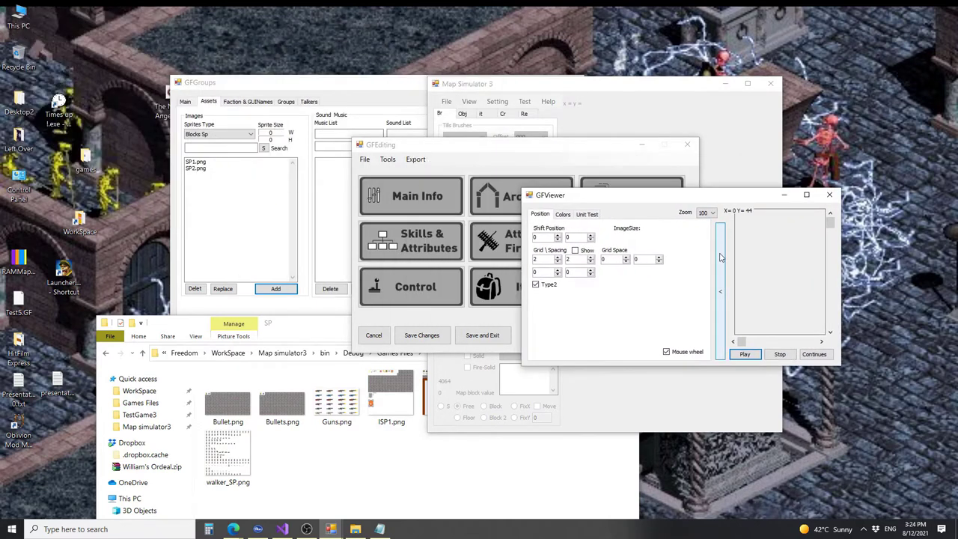
{"action": "left_click", "coordinate": [720, 292]}
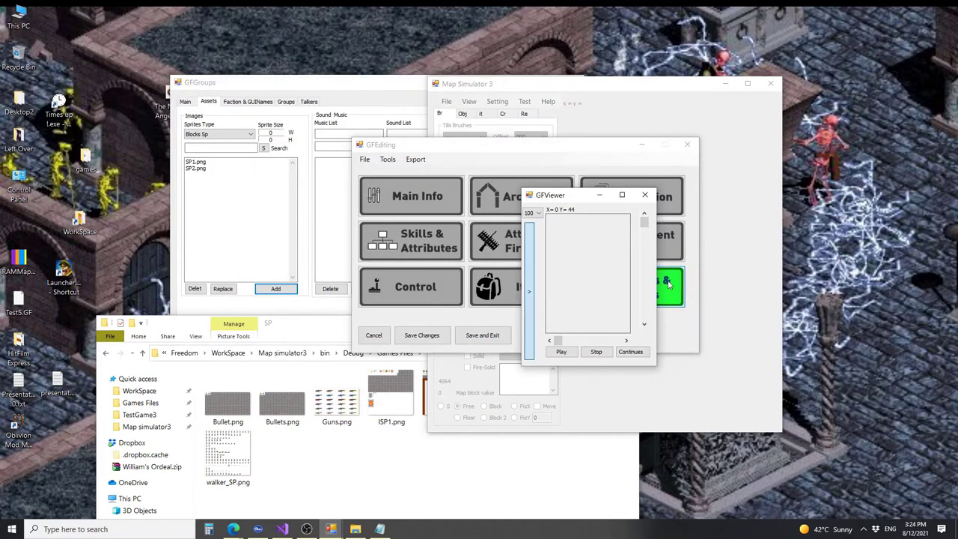
{"action": "left_click_drag", "start_coordinate": [658, 281], "coordinate": [884, 303]}
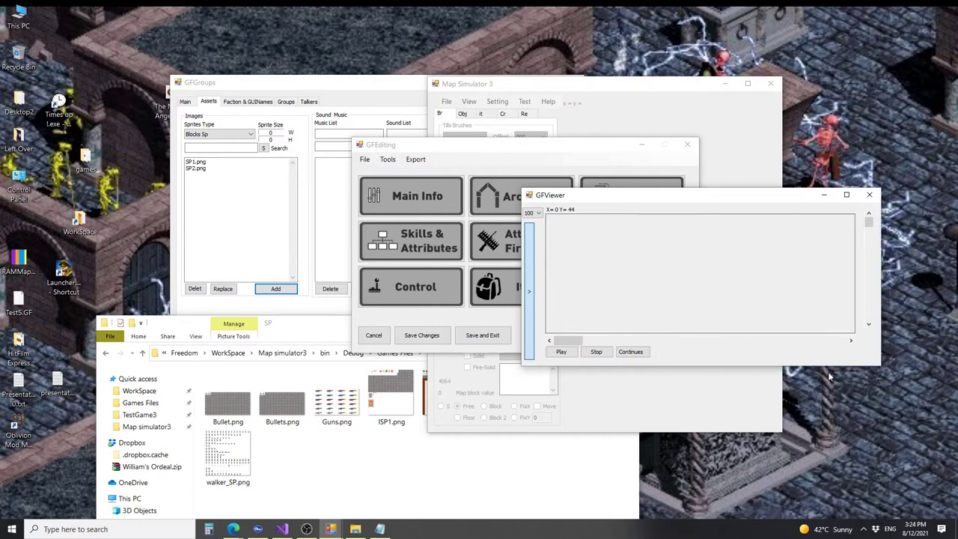
{"action": "left_click_drag", "start_coordinate": [832, 367], "coordinate": [831, 515]}
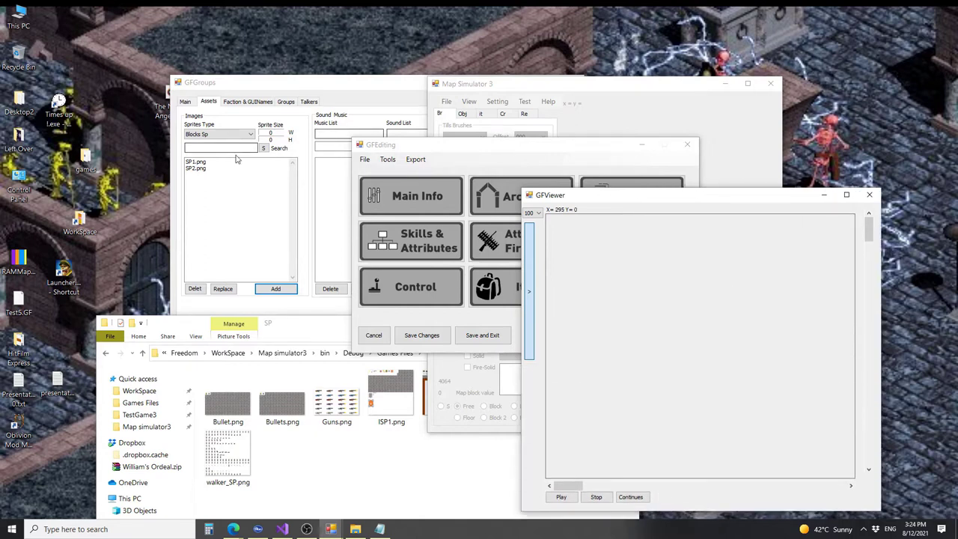
Preview the SP1.png and SP2.png block sprites in GFViewer and examine SP1.png at different zoom levels.
{"action": "left_click", "coordinate": [208, 163]}
{"action": "left_click", "coordinate": [201, 170]}
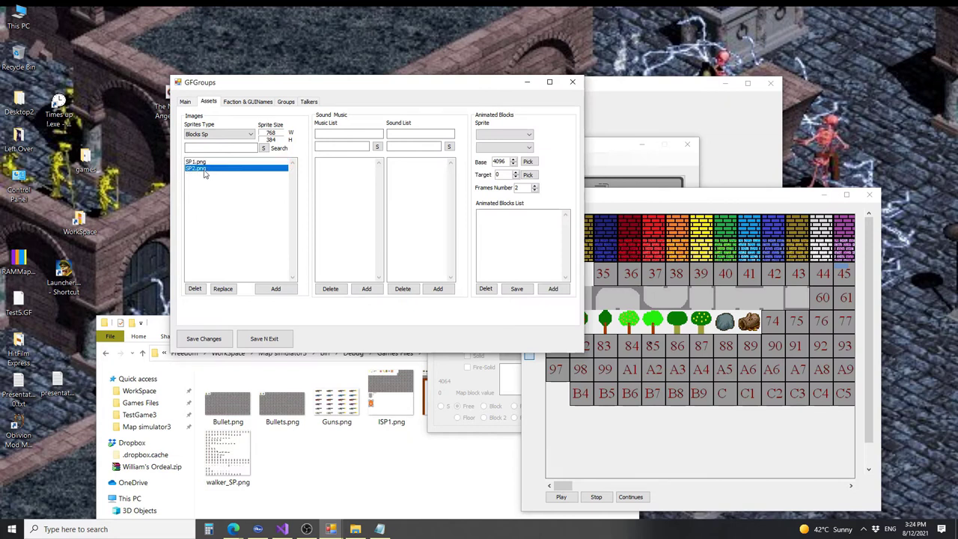
{"action": "left_click", "coordinate": [220, 163]}
{"action": "left_click_drag", "start_coordinate": [676, 197], "coordinate": [713, 93]}
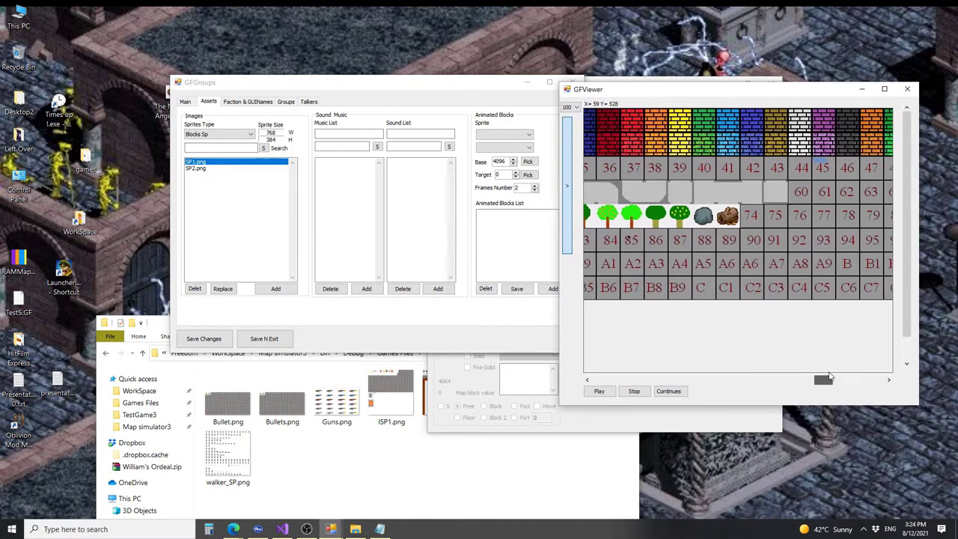
{"action": "scroll", "coordinate": [567, 107], "scroll_direction": "down", "scroll_amount": 3}
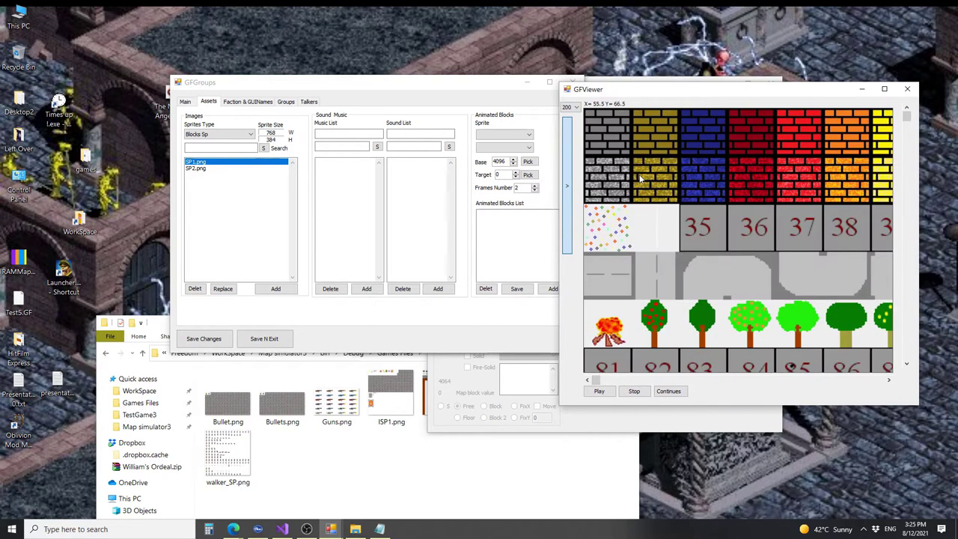
{"action": "left_click", "coordinate": [575, 108]}
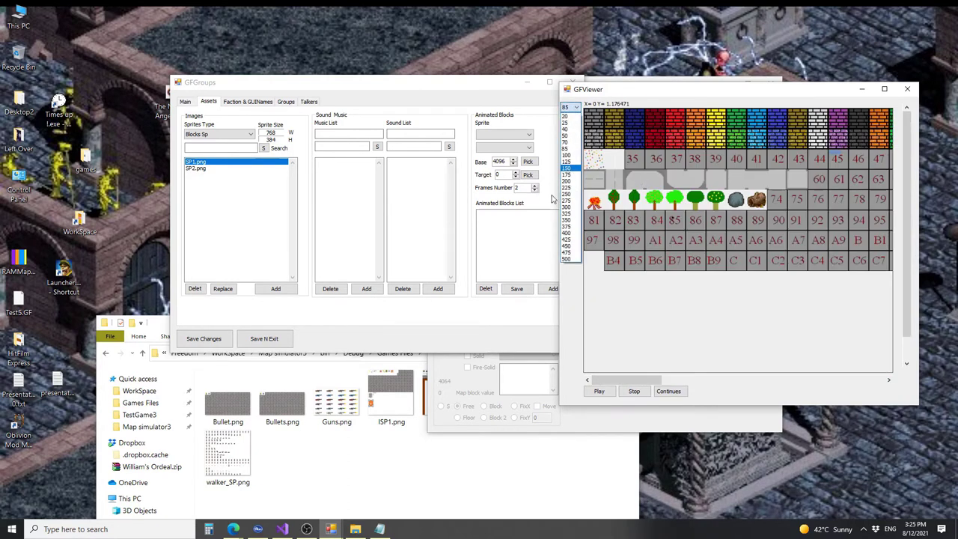
{"action": "left_click", "coordinate": [573, 233]}
{"action": "scroll", "coordinate": [714, 257], "scroll_direction": "down", "scroll_amount": 9}
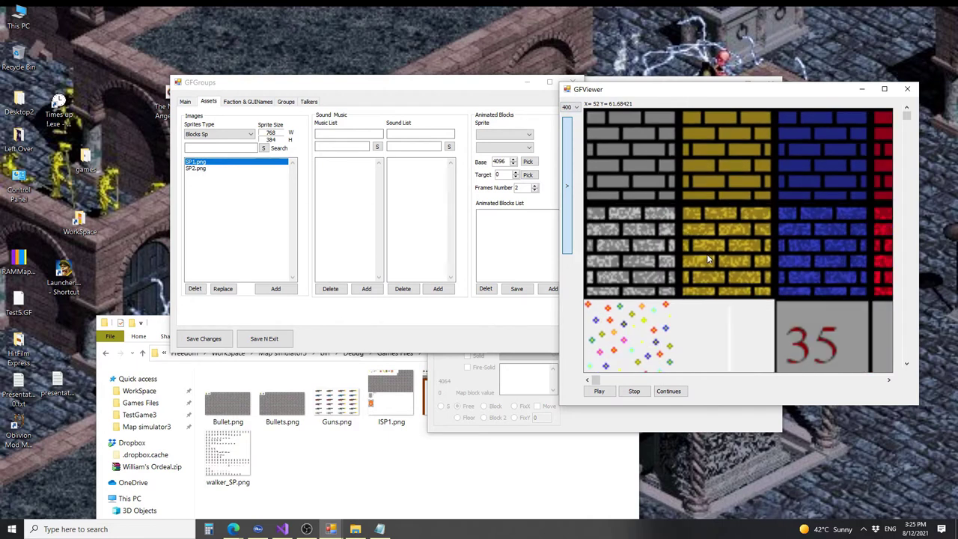
{"action": "scroll", "coordinate": [711, 257], "scroll_direction": "down", "scroll_amount": 3}
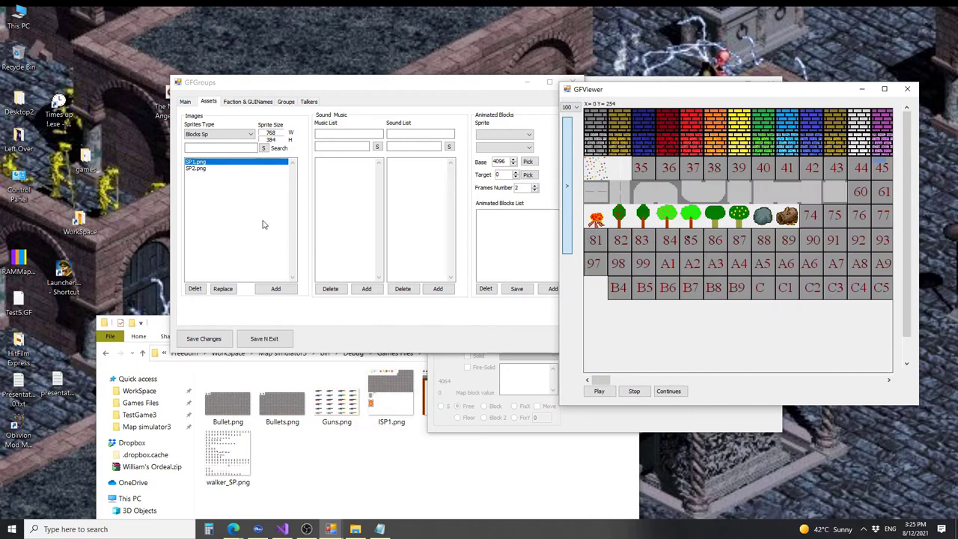
Add SP13.png from the SP folder to the game's Blocks Animation Sp sprites.
{"action": "left_click", "coordinate": [221, 134]}
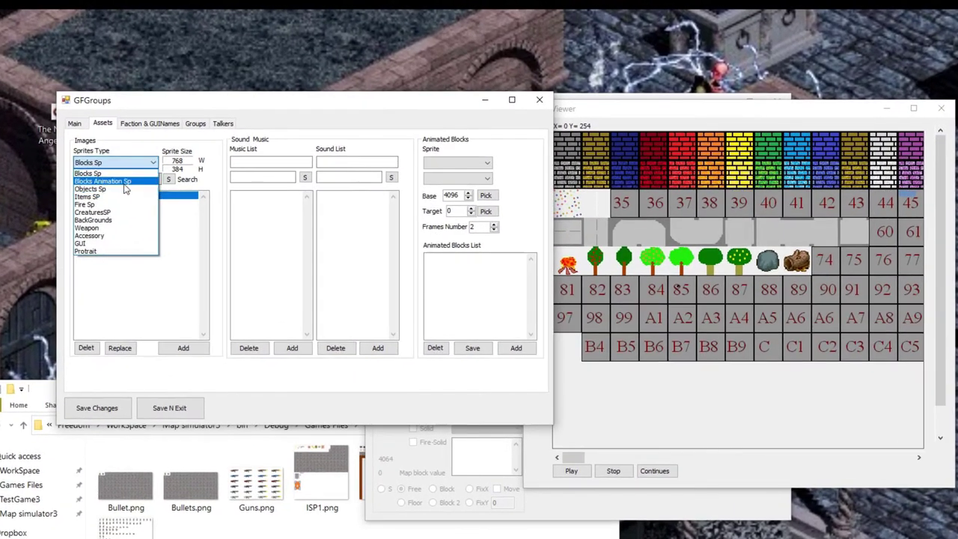
{"action": "left_click", "coordinate": [169, 170]}
{"action": "left_click", "coordinate": [298, 503]}
{"action": "left_click_drag", "start_coordinate": [576, 485], "coordinate": [131, 238]}
{"action": "left_click", "coordinate": [134, 174]}
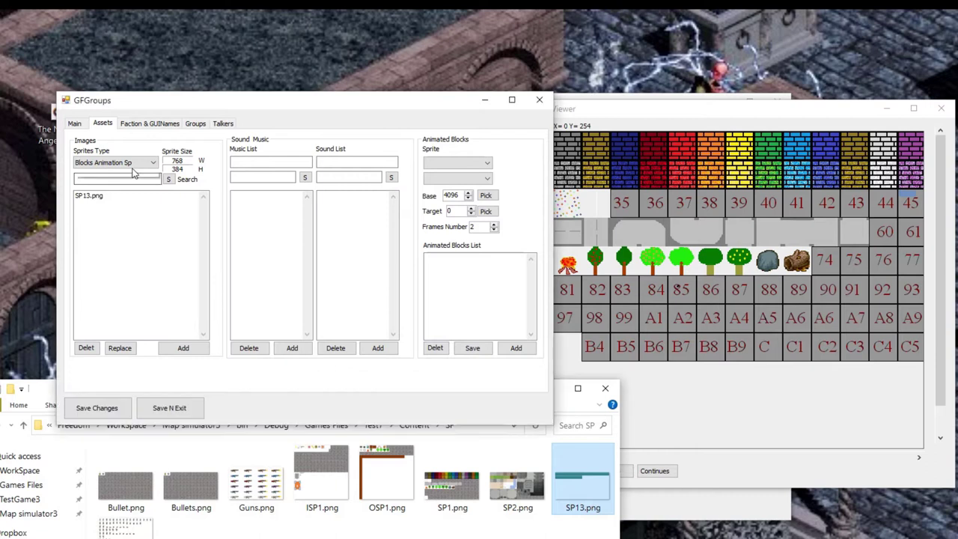
Add OSP1.png to the Objects Sp sprites and ISP1.png to the Items SP sprites.
{"action": "left_click", "coordinate": [132, 164]}
{"action": "left_click", "coordinate": [125, 190]}
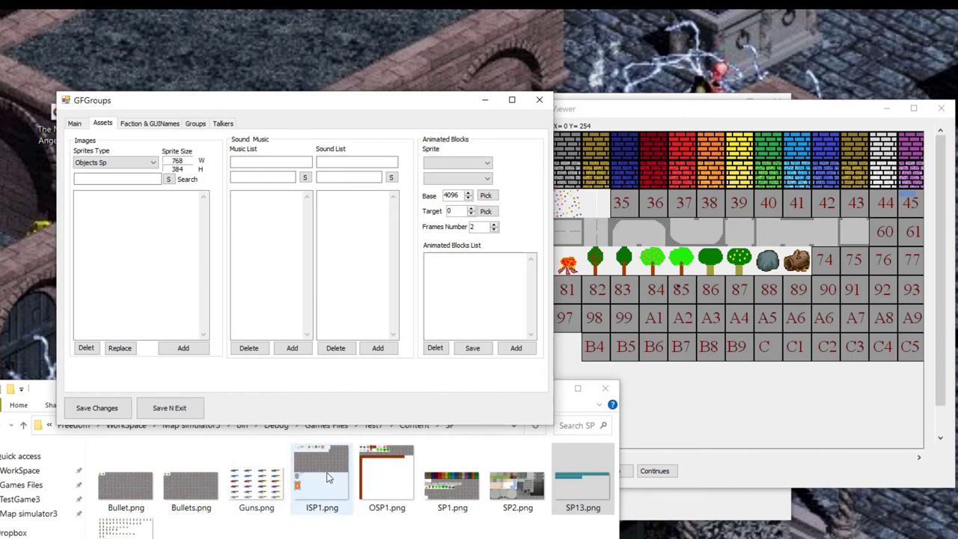
{"action": "left_click_drag", "start_coordinate": [396, 476], "coordinate": [110, 217]}
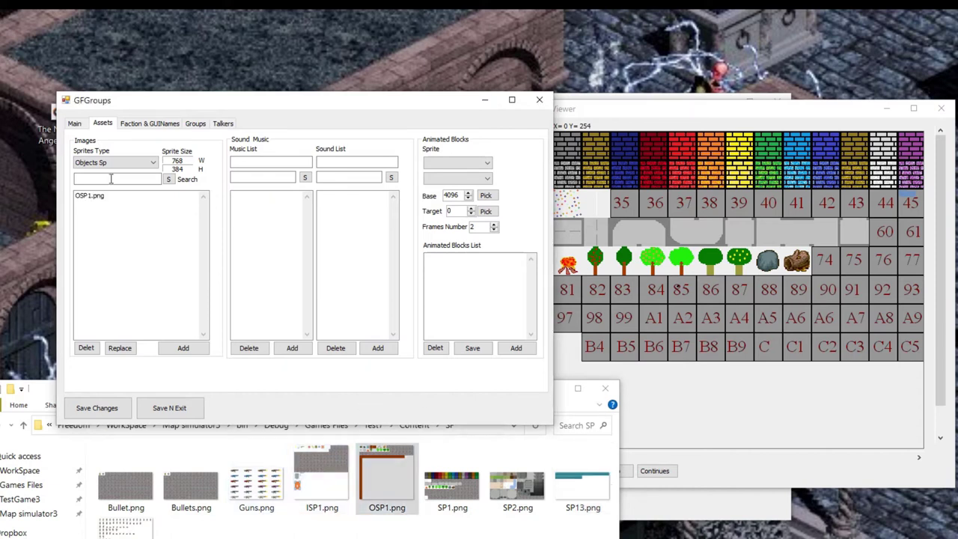
{"action": "left_click", "coordinate": [112, 163]}
{"action": "left_click", "coordinate": [98, 196]}
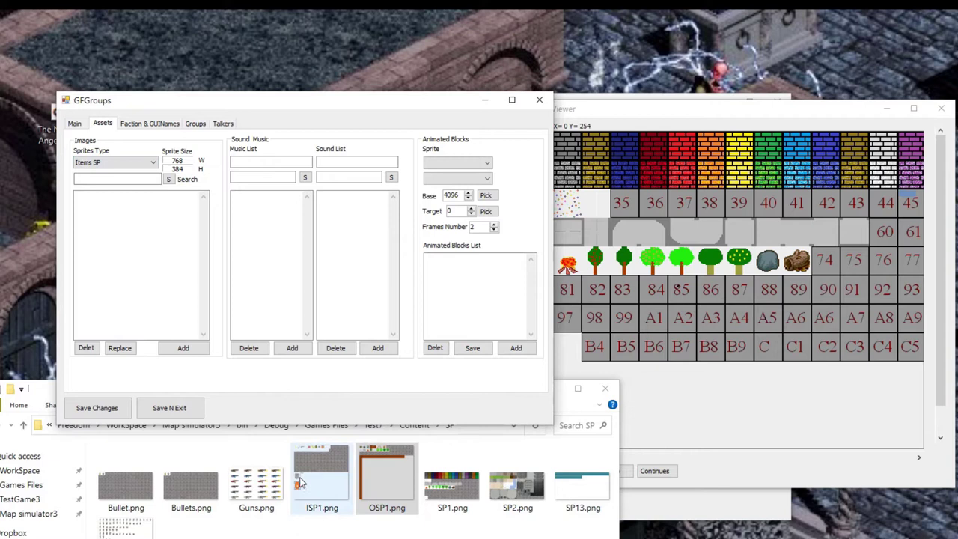
{"action": "left_click_drag", "start_coordinate": [300, 483], "coordinate": [173, 307]}
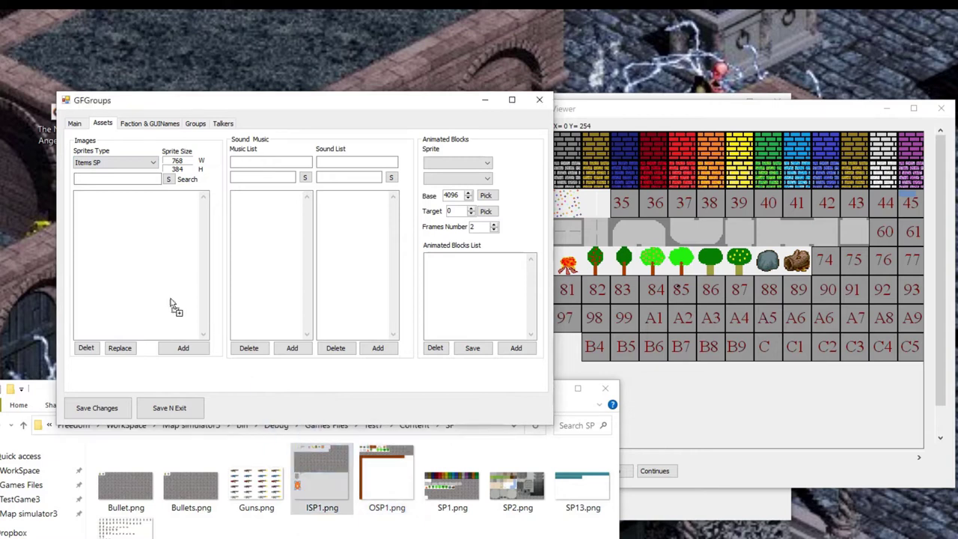
Add Bullets.png to the Fire Sp sprites and walker_SP.png to the CreaturesSP sprites.
{"action": "left_click", "coordinate": [138, 163]}
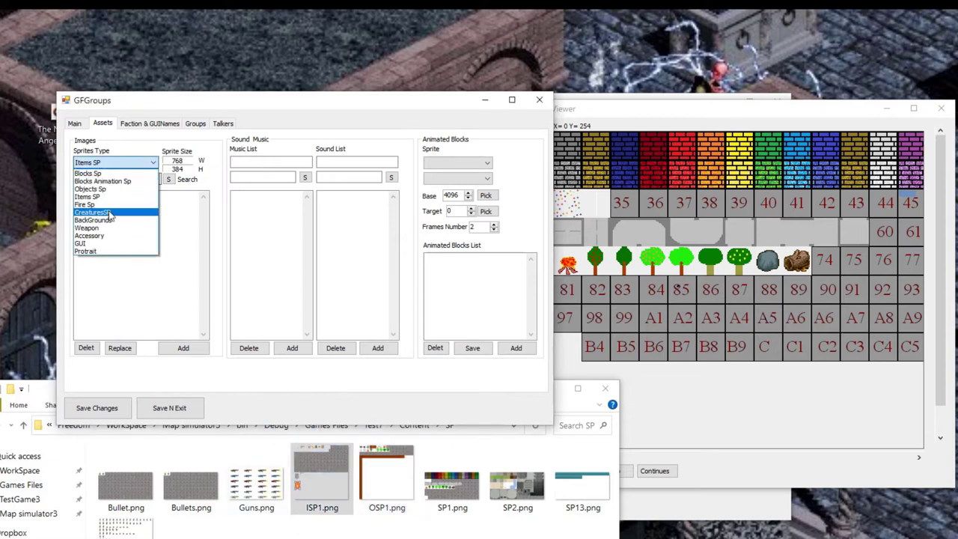
{"action": "left_click", "coordinate": [84, 205]}
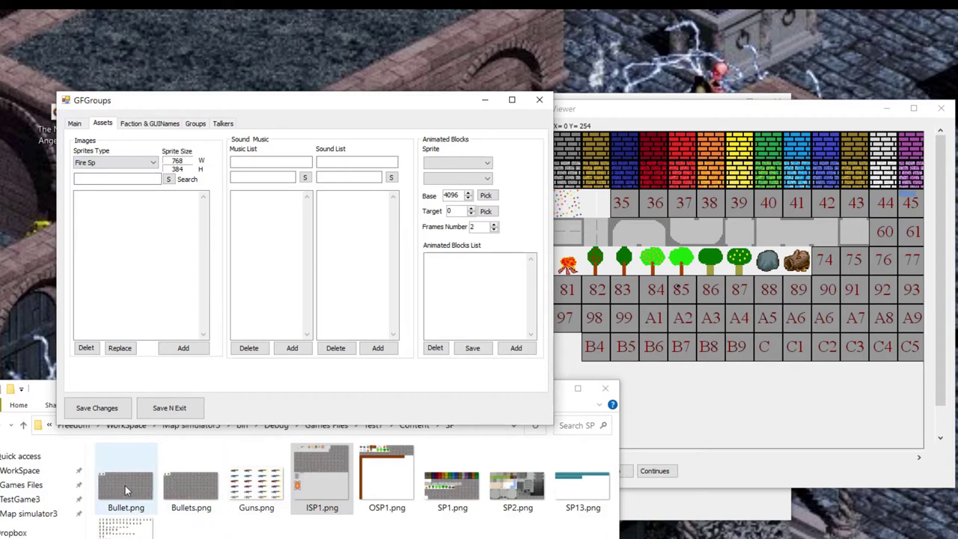
{"action": "left_click_drag", "start_coordinate": [203, 488], "coordinate": [135, 247]}
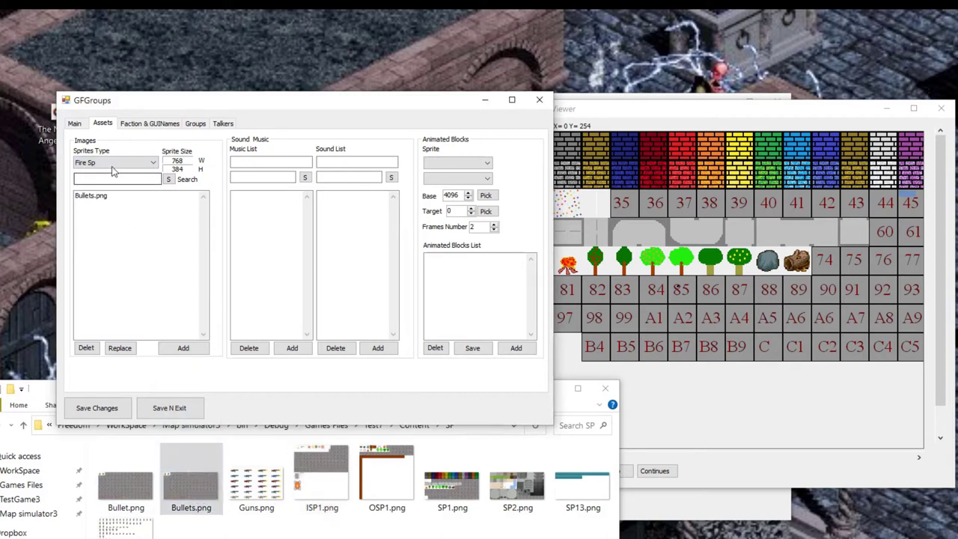
{"action": "left_click", "coordinate": [112, 168]}
{"action": "left_click", "coordinate": [103, 214]}
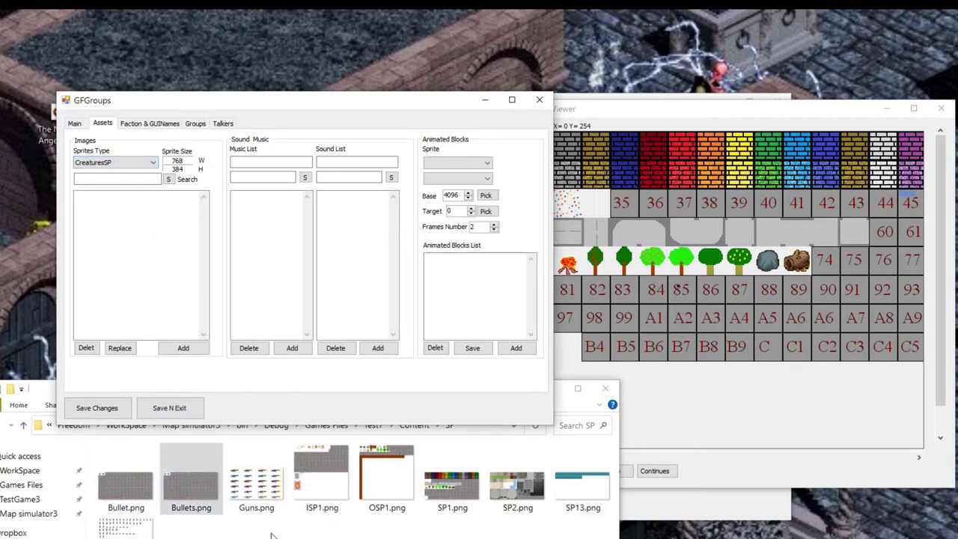
{"action": "left_click_drag", "start_coordinate": [126, 526], "coordinate": [122, 252]}
Add ohdeersky.png and space_1_by_lord_of_ice-d6v1g0e.jpg from Test7's Content\Images folder to the BackGrounds sprites.
{"action": "left_click", "coordinate": [133, 163]}
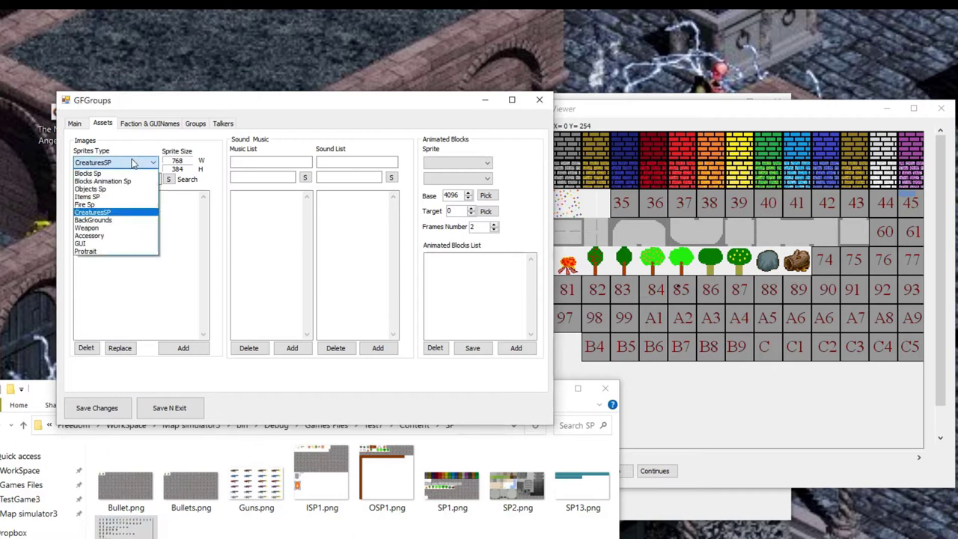
{"action": "left_click", "coordinate": [111, 223]}
{"action": "left_click", "coordinate": [382, 479]}
{"action": "left_click", "coordinate": [414, 425]}
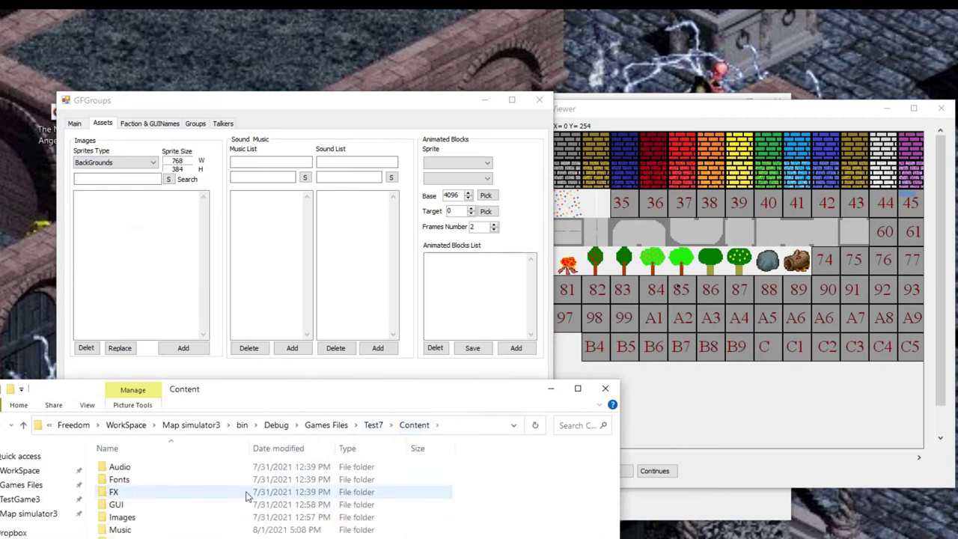
{"action": "double_click", "coordinate": [174, 517]}
{"action": "left_click_drag", "start_coordinate": [157, 493], "coordinate": [124, 287]}
{"action": "left_click_drag", "start_coordinate": [256, 487], "coordinate": [172, 308]}
Preview the ohdeersky.png background in GFViewer and examine it down to its lower edge.
{"action": "left_click", "coordinate": [124, 197]}
{"action": "scroll", "coordinate": [733, 323], "scroll_direction": "down", "scroll_amount": 5}
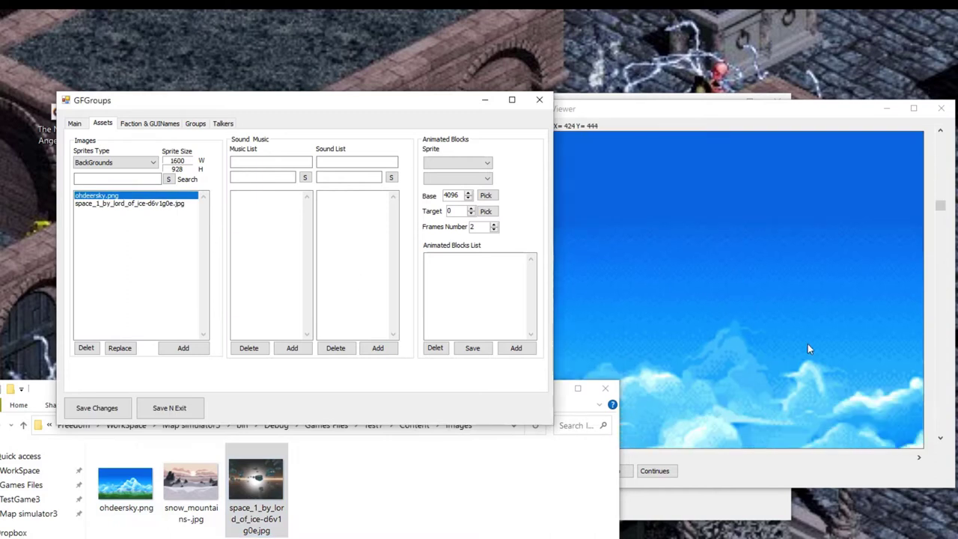
{"action": "scroll", "coordinate": [835, 373], "scroll_direction": "down", "scroll_amount": 2}
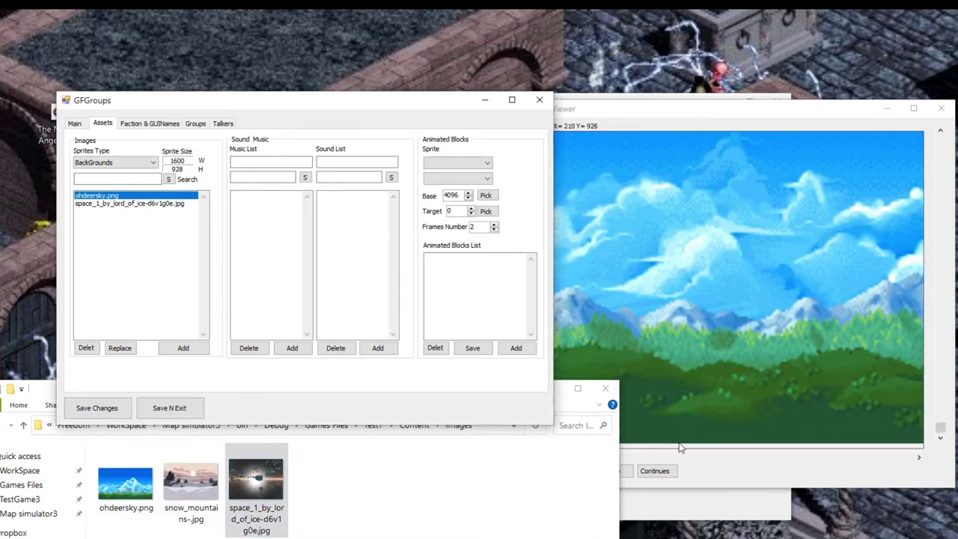
Examine ohdeersky.png across its width in GFViewer and preview the space_1_by_lord_of_ice-d6v1g0e.jpg background at several zoom levels.
{"action": "left_click", "coordinate": [678, 462]}
{"action": "left_click_drag", "start_coordinate": [580, 460], "coordinate": [732, 479]}
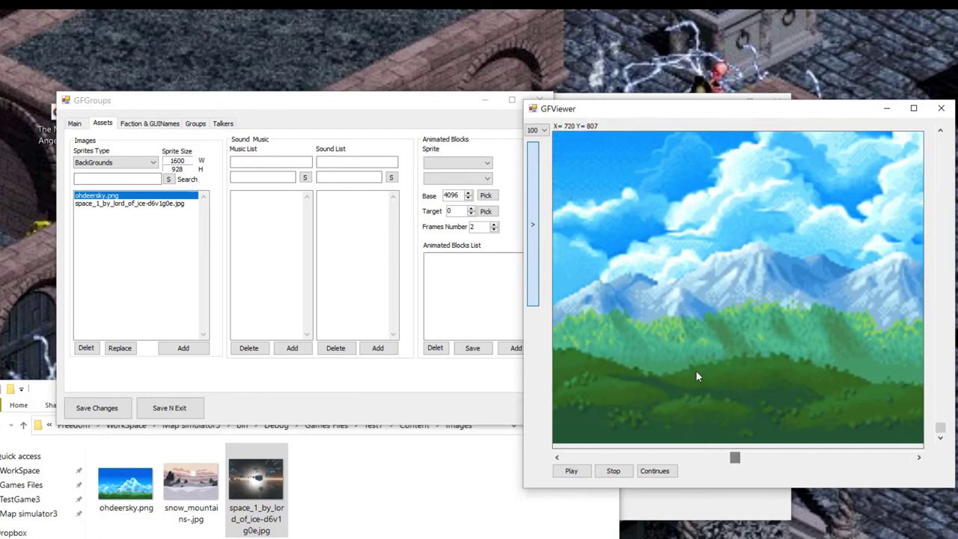
{"action": "left_click", "coordinate": [155, 204]}
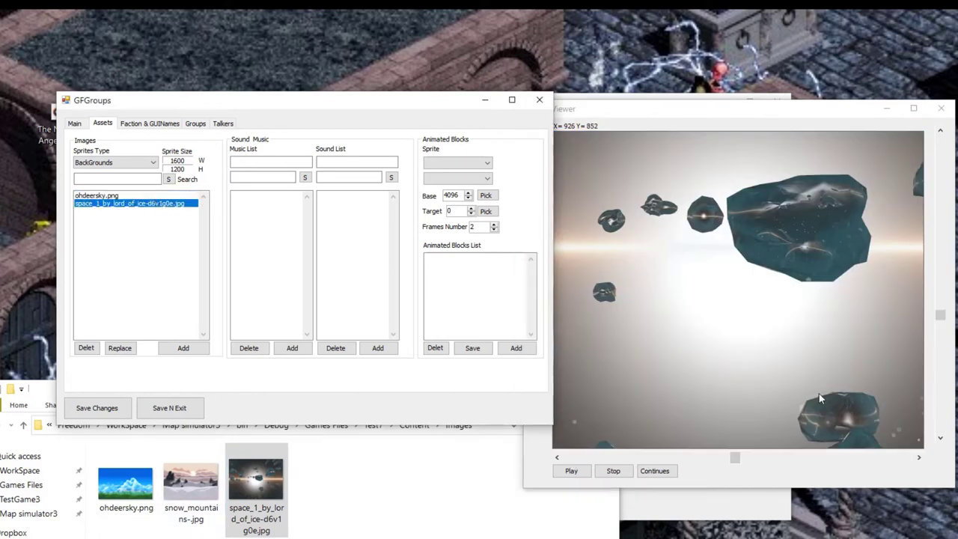
{"action": "scroll", "coordinate": [771, 348], "scroll_direction": "up", "scroll_amount": 2}
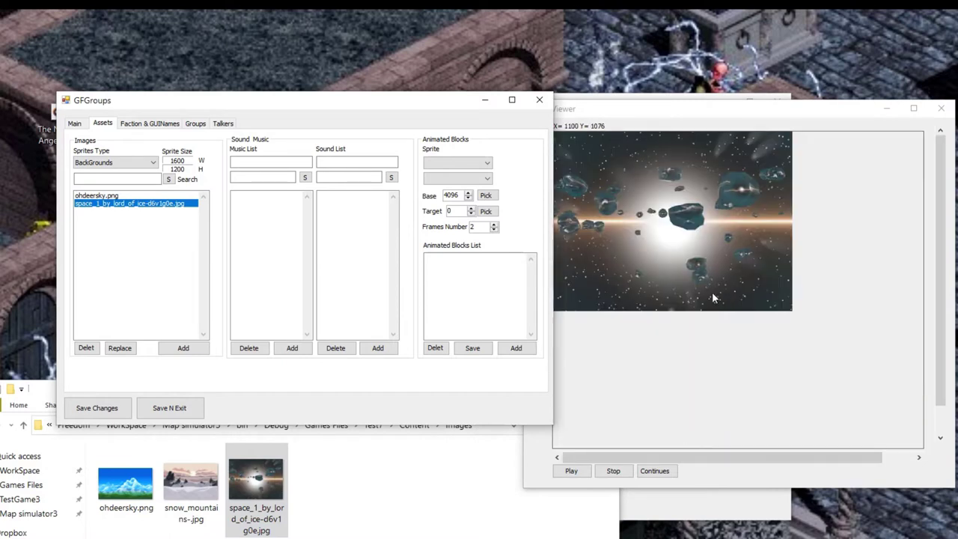
{"action": "scroll", "coordinate": [683, 294], "scroll_direction": "down", "scroll_amount": 3}
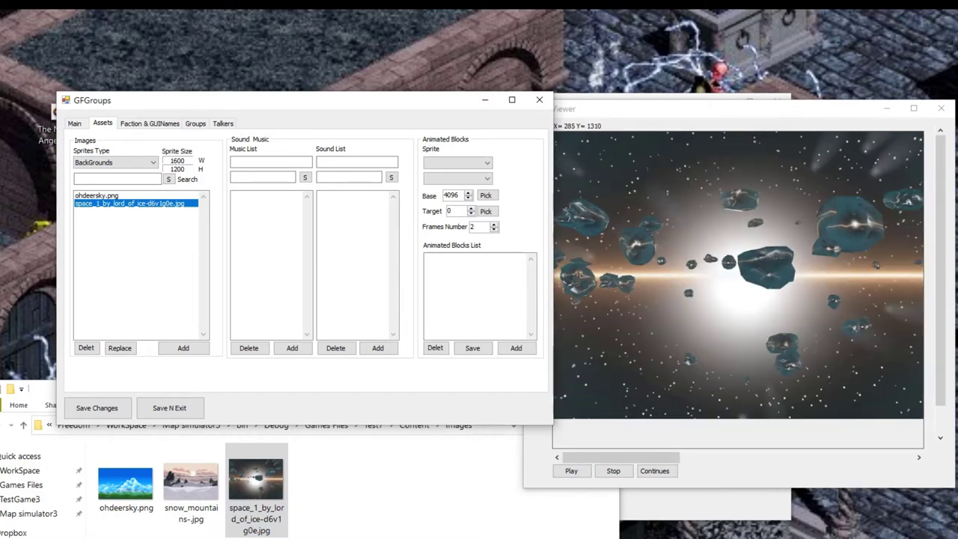
Add Guns.png from Test7's Content\SP folder to the Weapon sprites and preview its guns enlarged.
{"action": "left_click", "coordinate": [388, 468]}
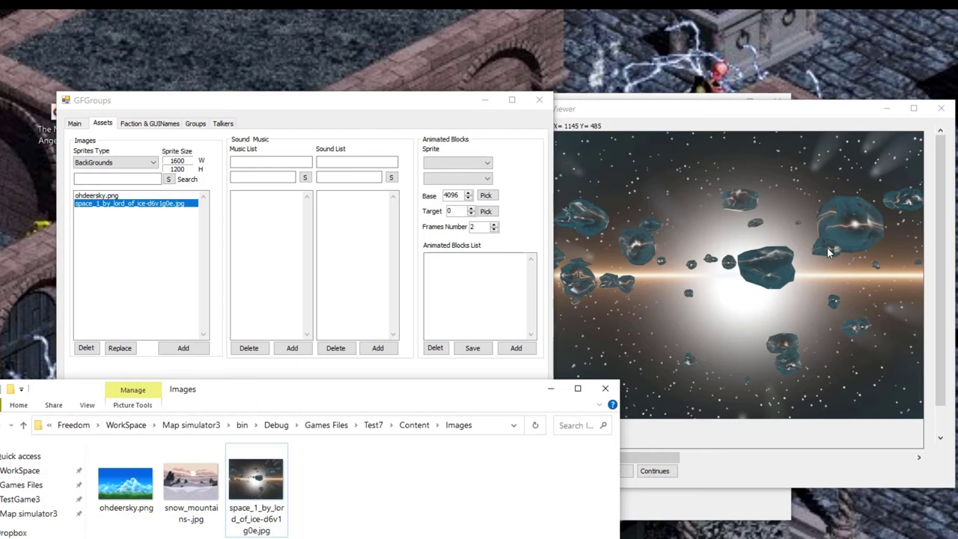
{"action": "left_click", "coordinate": [116, 163]}
{"action": "left_click", "coordinate": [97, 237]}
{"action": "left_click", "coordinate": [362, 507]}
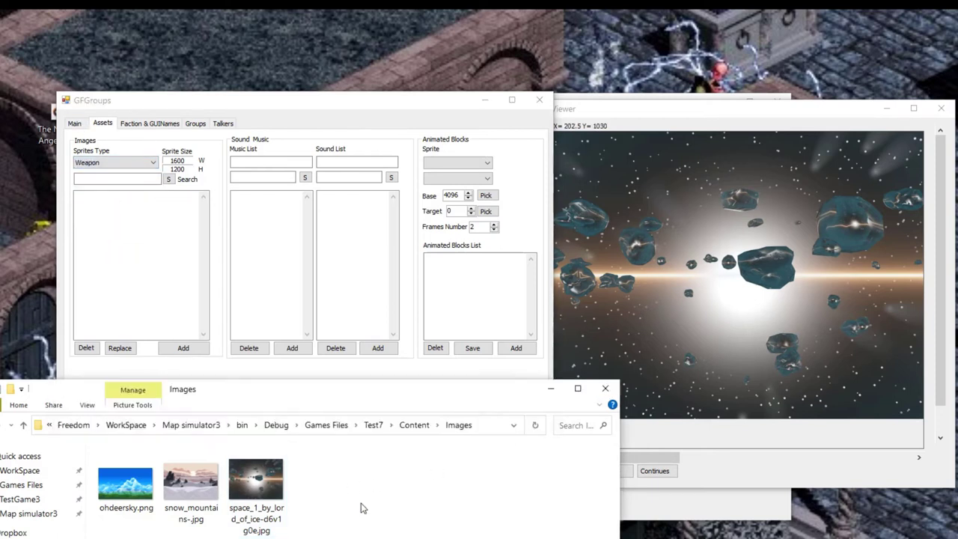
{"action": "left_click", "coordinate": [23, 424]}
{"action": "left_click_drag", "start_coordinate": [257, 483], "coordinate": [111, 207]}
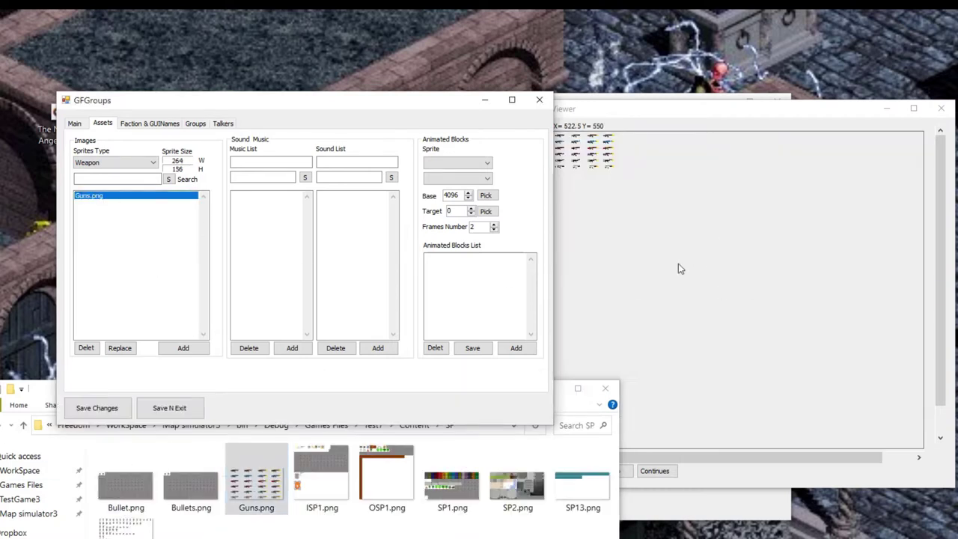
{"action": "scroll", "coordinate": [575, 167], "scroll_direction": "up", "scroll_amount": 5}
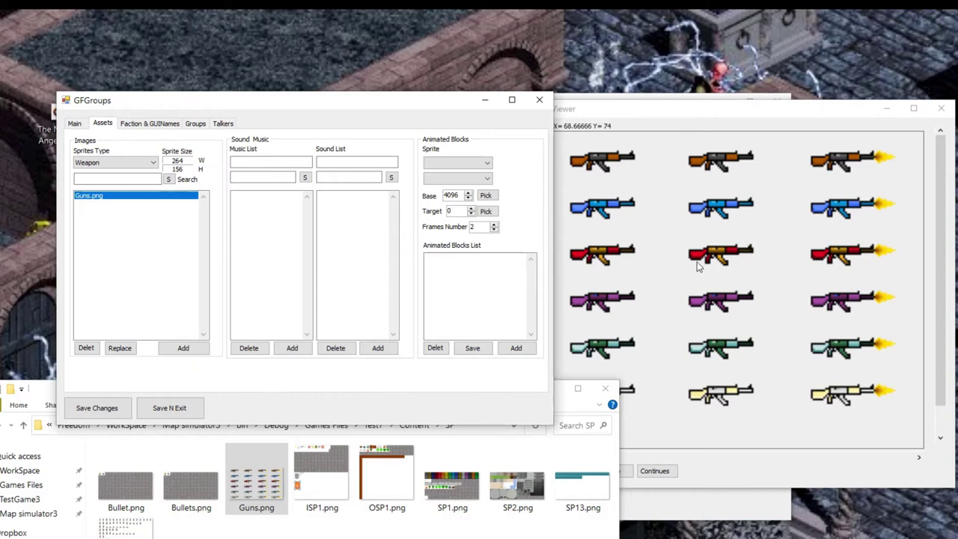
Add walker_SP.png to the Accessory sprites and preview its lower rows in GFViewer.
{"action": "left_click", "coordinate": [98, 162]}
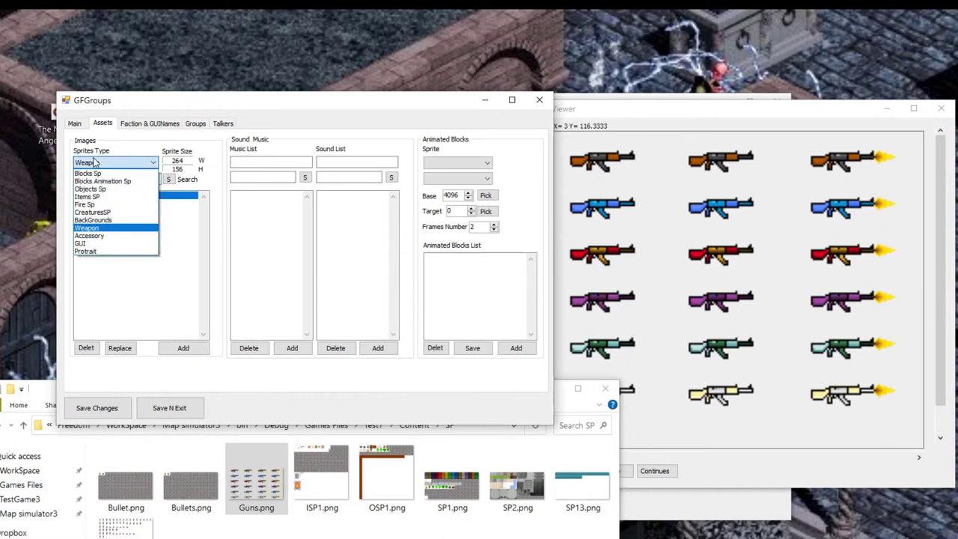
{"action": "left_click", "coordinate": [99, 239]}
{"action": "left_click_drag", "start_coordinate": [125, 528], "coordinate": [137, 299]}
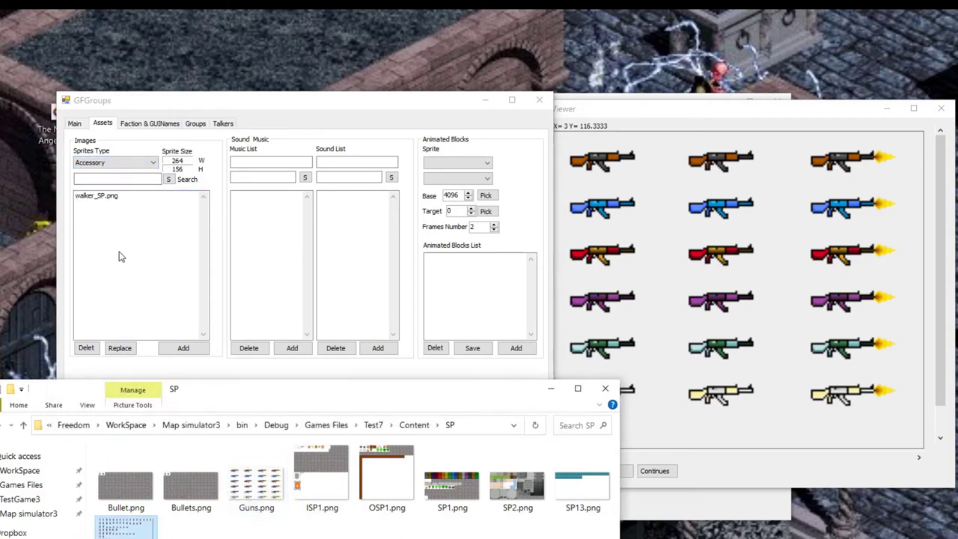
{"action": "left_click", "coordinate": [107, 196]}
{"action": "left_click_drag", "start_coordinate": [942, 158], "coordinate": [908, 384]}
{"action": "left_click_drag", "start_coordinate": [569, 461], "coordinate": [593, 476]}
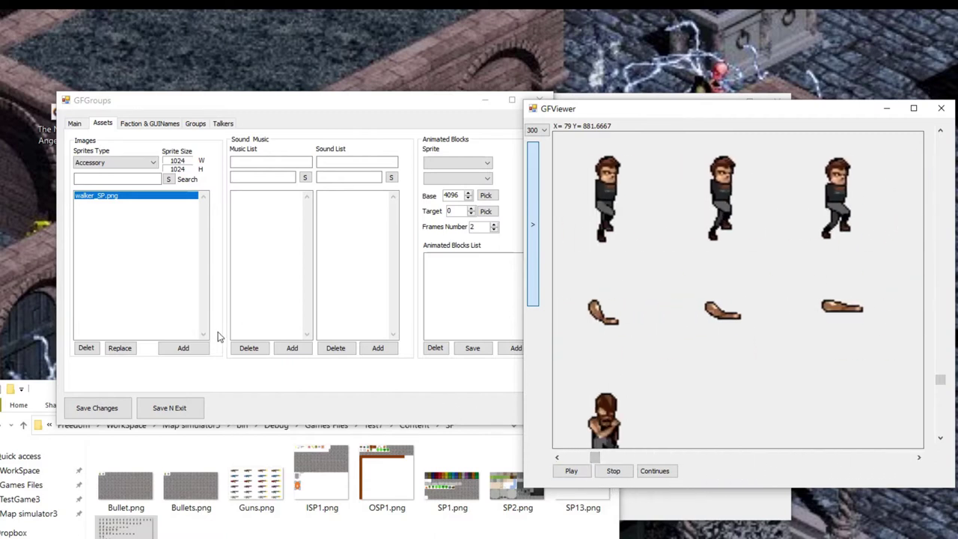
Add GUI.png from Test7's Content\GUI folder to the GUI sprites.
{"action": "left_click", "coordinate": [116, 162]}
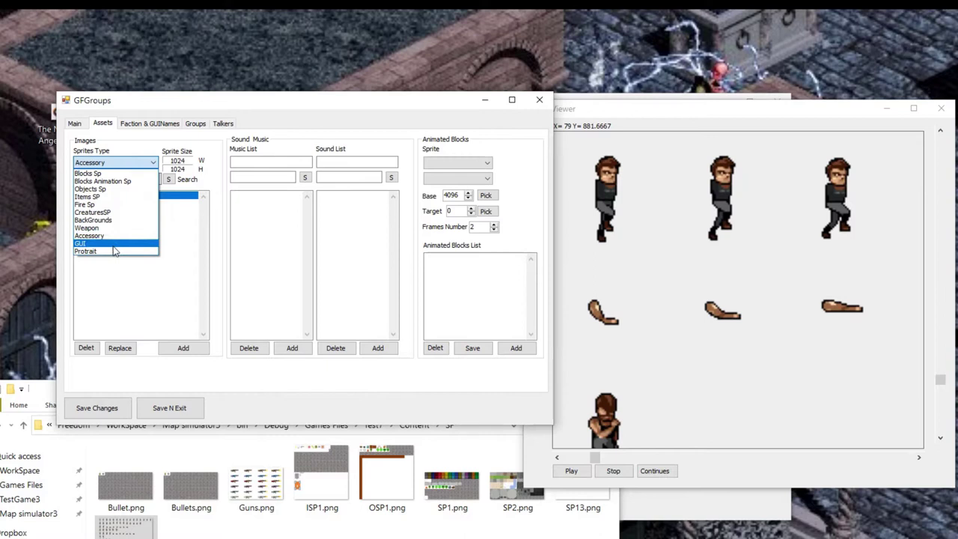
{"action": "left_click", "coordinate": [114, 244]}
{"action": "left_click", "coordinate": [322, 483]}
{"action": "left_click", "coordinate": [412, 426]}
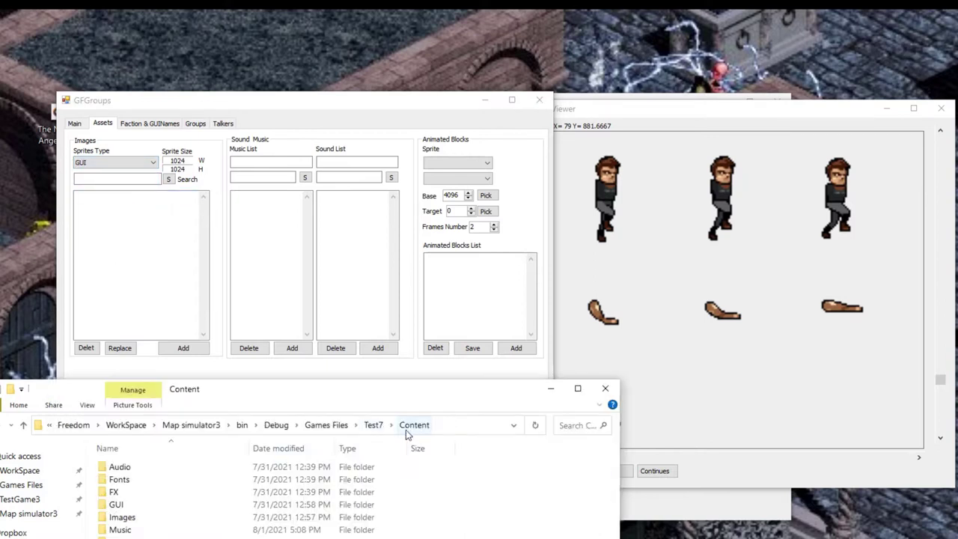
{"action": "double_click", "coordinate": [142, 505]}
{"action": "left_click_drag", "start_coordinate": [129, 479], "coordinate": [119, 206]}
Examine the GUI.png sprite sheet in GFViewer at 100 zoom, from its upper panels down to the globe.
{"action": "scroll", "coordinate": [825, 312], "scroll_direction": "down", "scroll_amount": 1}
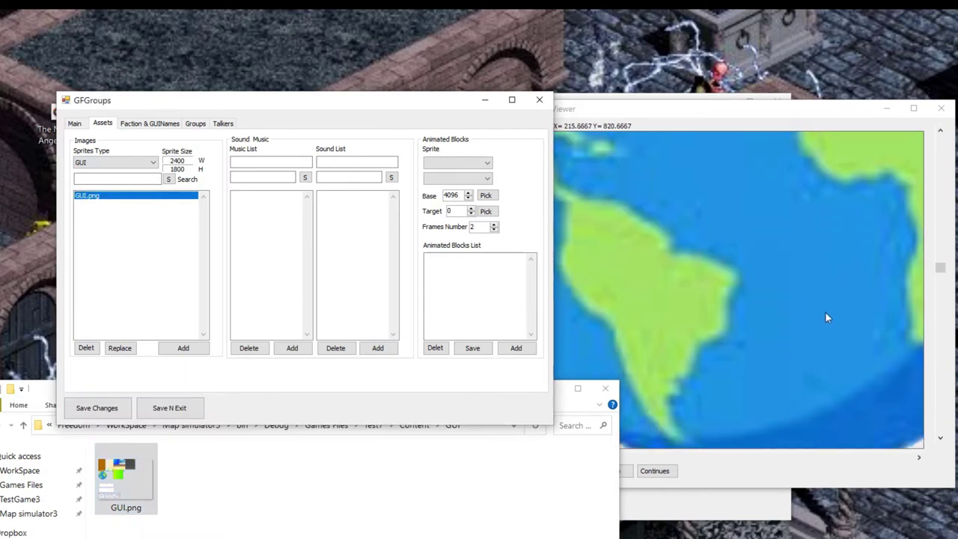
{"action": "scroll", "coordinate": [769, 236], "scroll_direction": "down", "scroll_amount": 3}
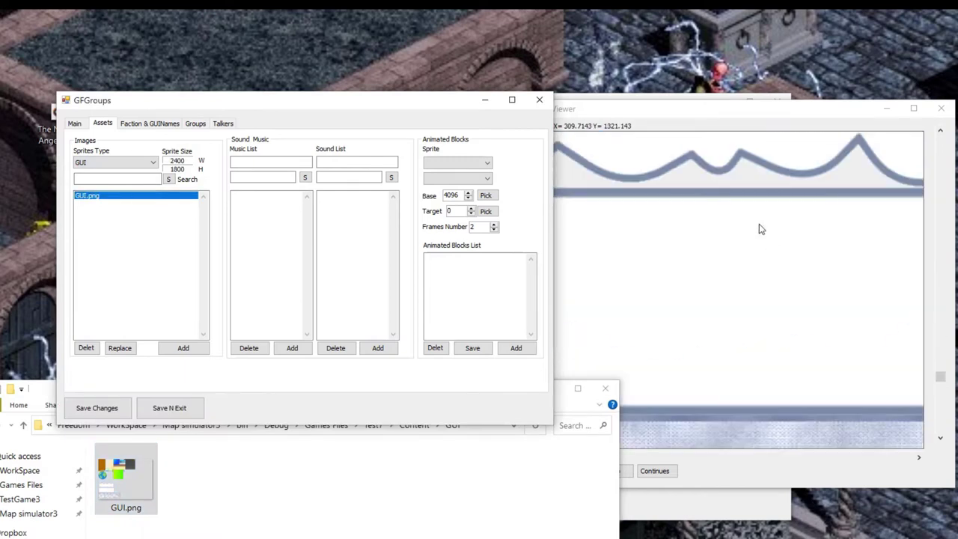
{"action": "scroll", "coordinate": [758, 229], "scroll_direction": "down", "scroll_amount": 1}
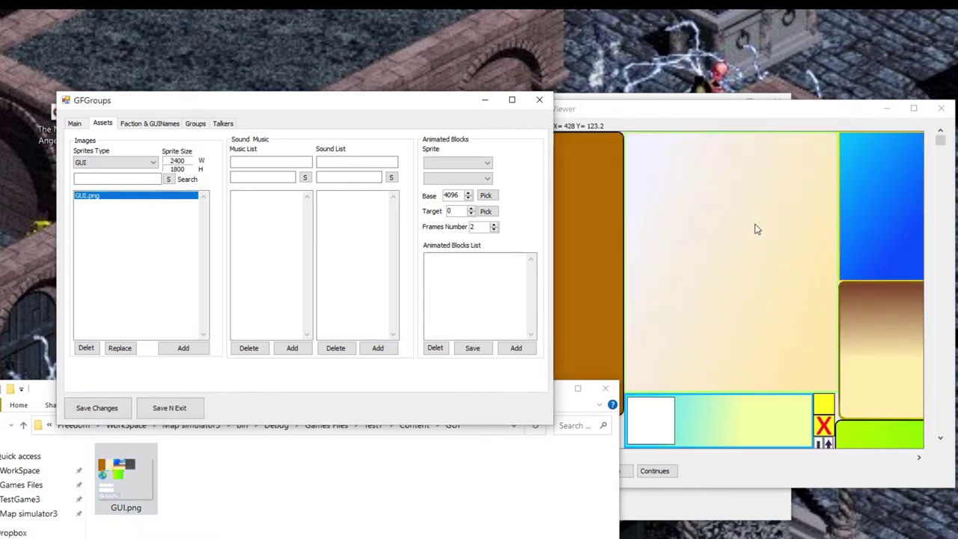
{"action": "left_click", "coordinate": [670, 454]}
{"action": "left_click_drag", "start_coordinate": [614, 461], "coordinate": [567, 492]}
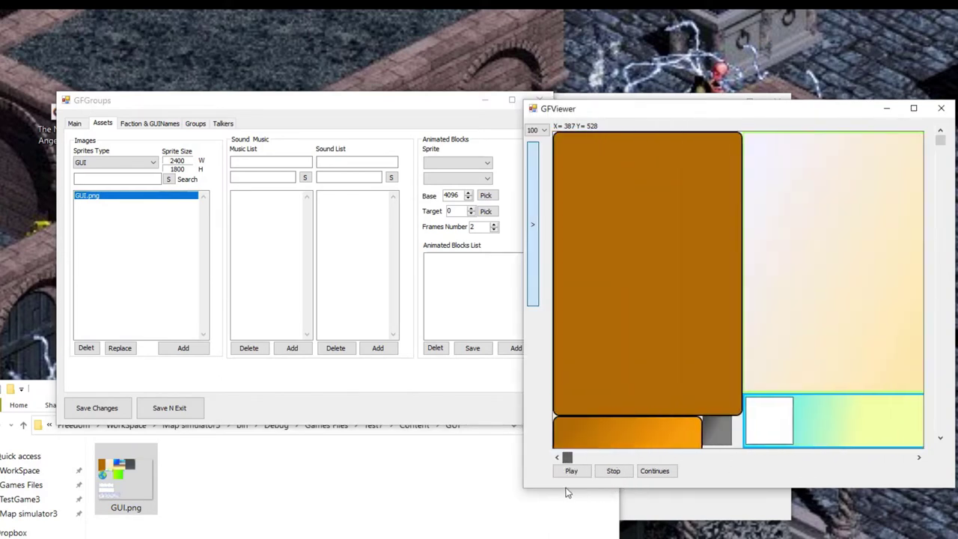
{"action": "scroll", "coordinate": [894, 370], "scroll_direction": "down", "scroll_amount": 4}
{"action": "scroll", "coordinate": [873, 365], "scroll_direction": "down", "scroll_amount": 3}
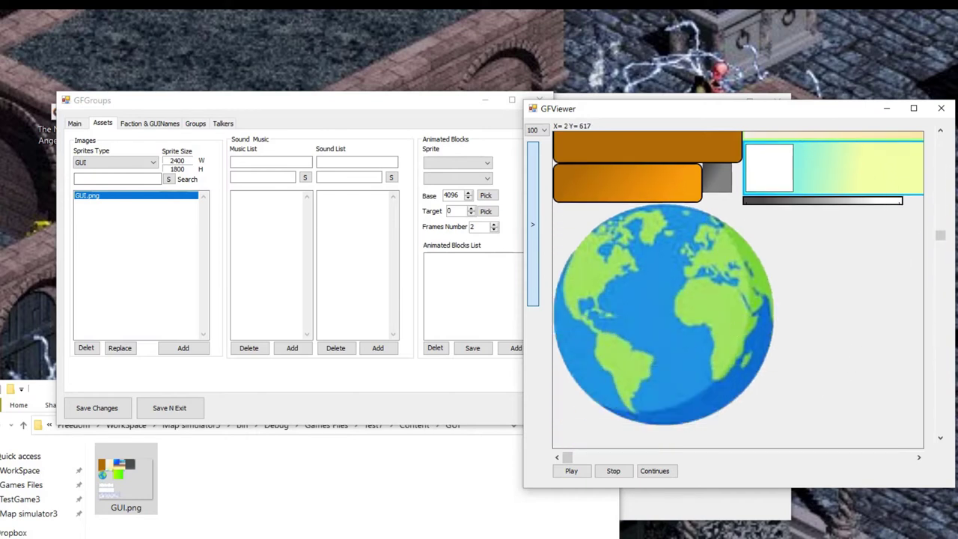
Open GUI vs button .png from the محنة وائل folder in Pictures and compare the purple button with the GUI sheet.
{"action": "key", "text": "super+e"}
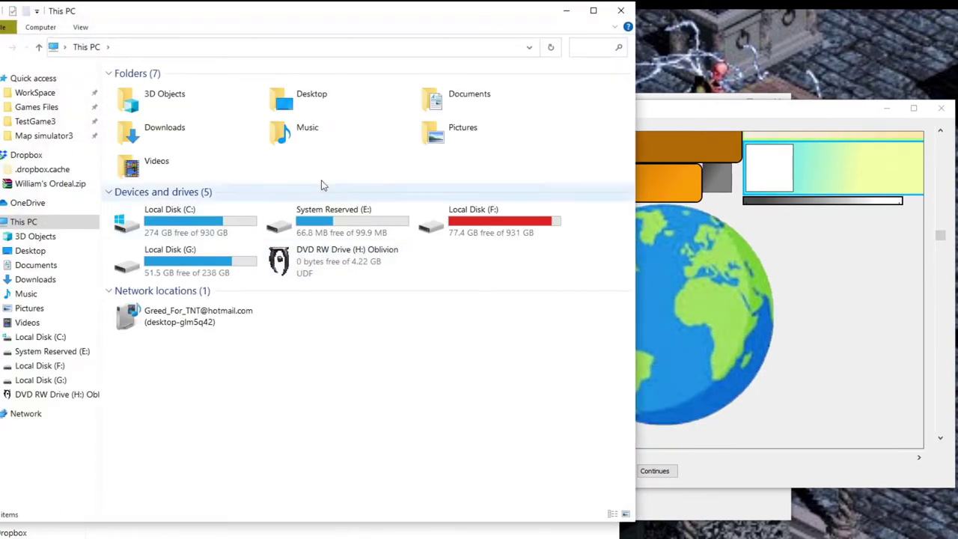
{"action": "double_click", "coordinate": [454, 129]}
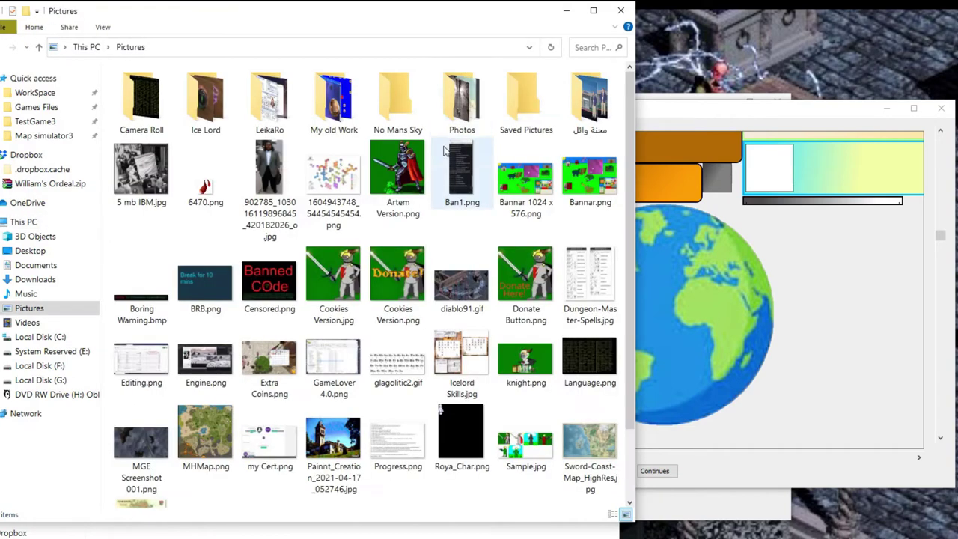
{"action": "double_click", "coordinate": [596, 126]}
{"action": "scroll", "coordinate": [408, 372], "scroll_direction": "down", "scroll_amount": 5}
{"action": "scroll", "coordinate": [409, 372], "scroll_direction": "up", "scroll_amount": 5}
{"action": "double_click", "coordinate": [332, 281]}
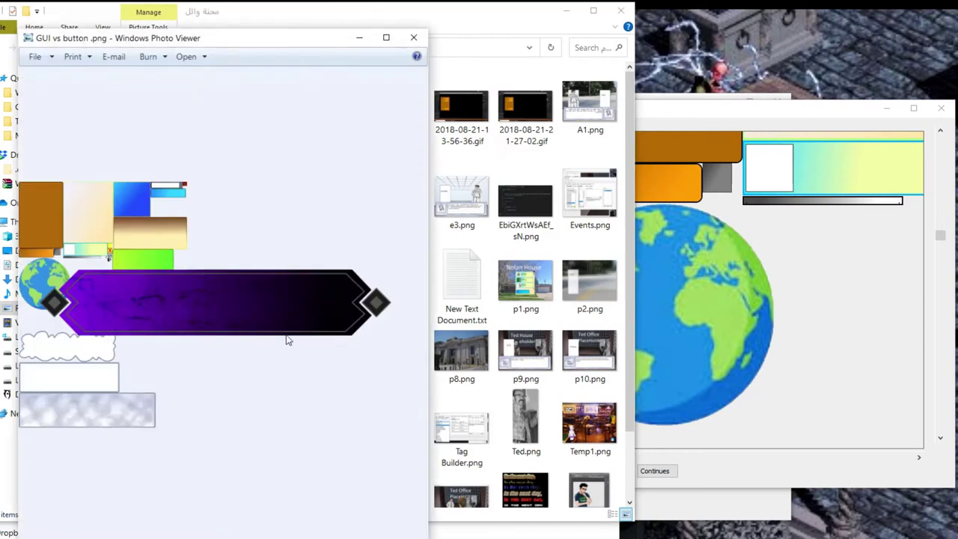
{"action": "scroll", "coordinate": [188, 327], "scroll_direction": "up", "scroll_amount": 2}
{"action": "scroll", "coordinate": [122, 340], "scroll_direction": "down", "scroll_amount": 2}
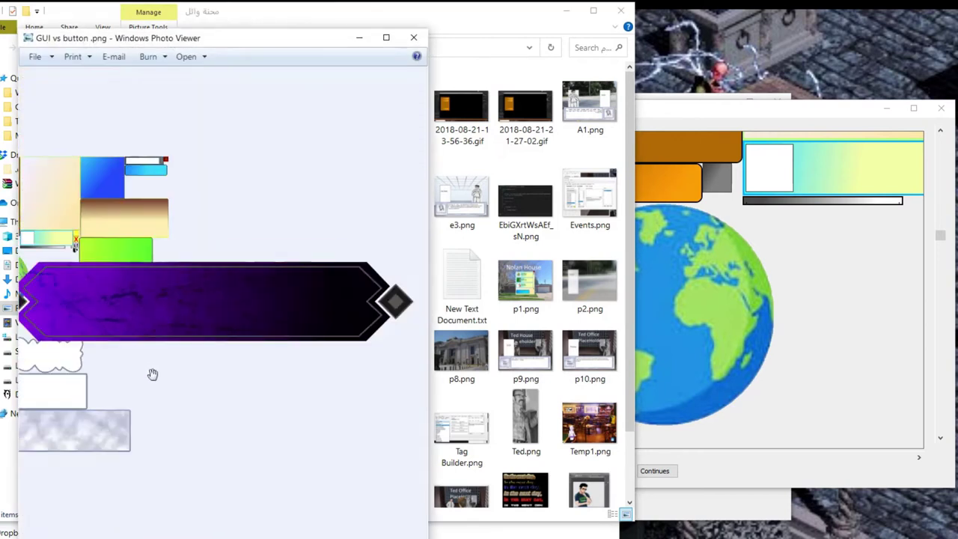
{"action": "scroll", "coordinate": [314, 405], "scroll_direction": "up", "scroll_amount": 1}
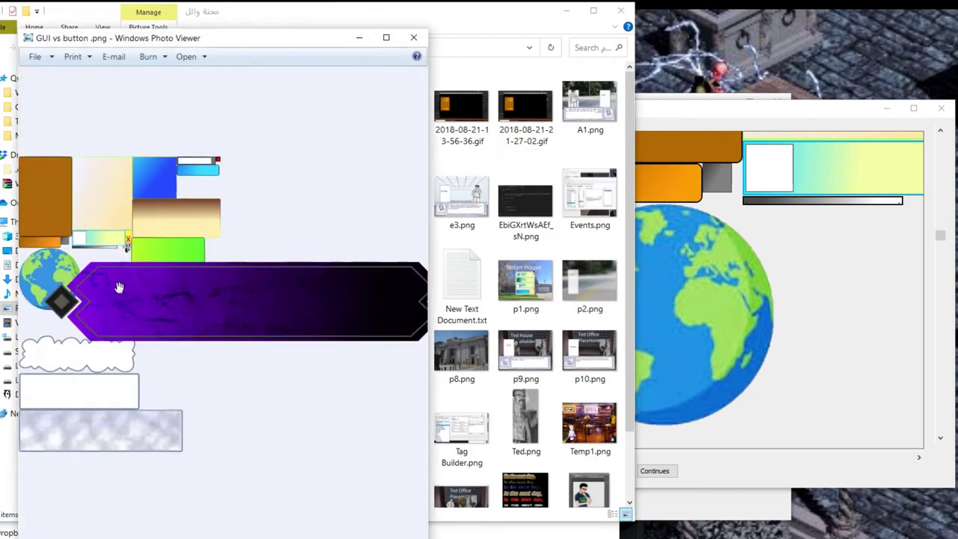
{"action": "left_click_drag", "start_coordinate": [343, 348], "coordinate": [201, 348]}
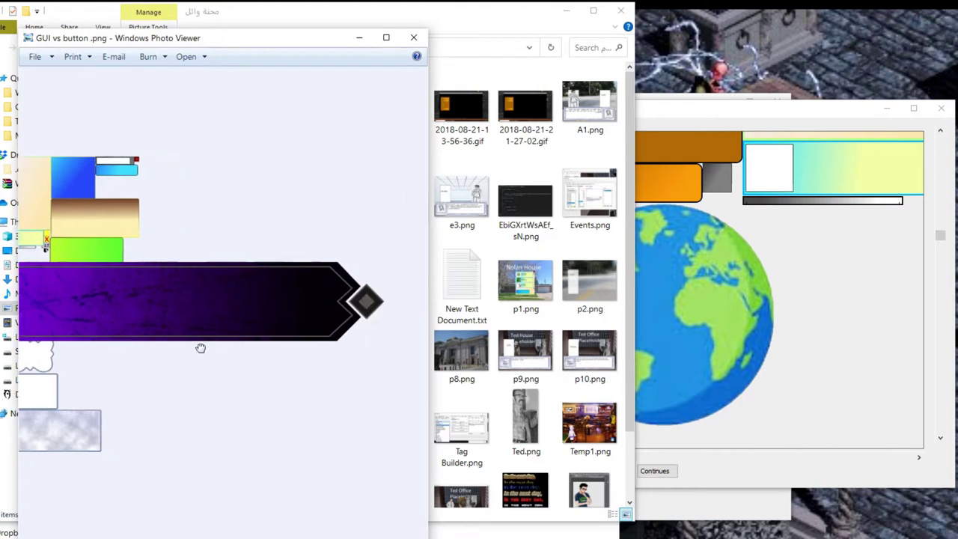
{"action": "left_click_drag", "start_coordinate": [204, 279], "coordinate": [381, 338]}
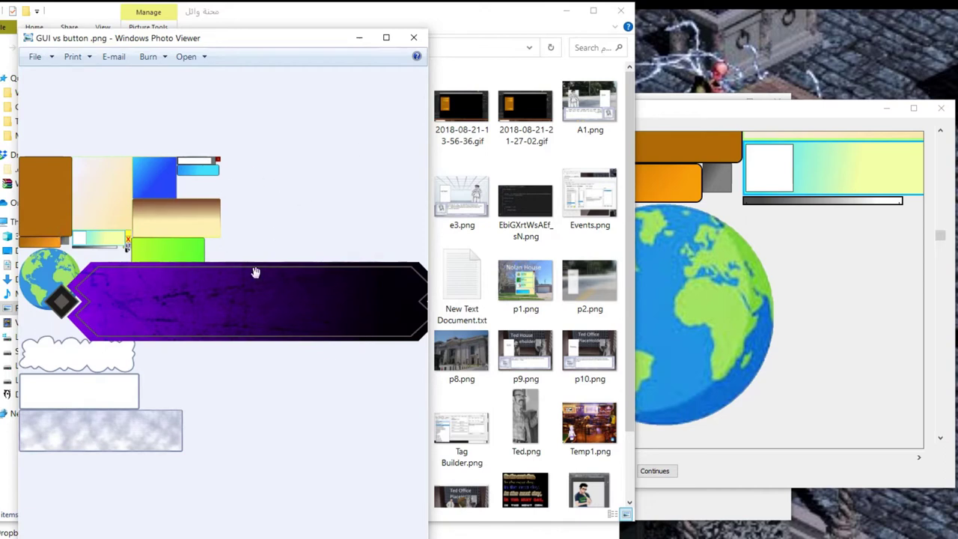
{"action": "left_click", "coordinate": [413, 37]}
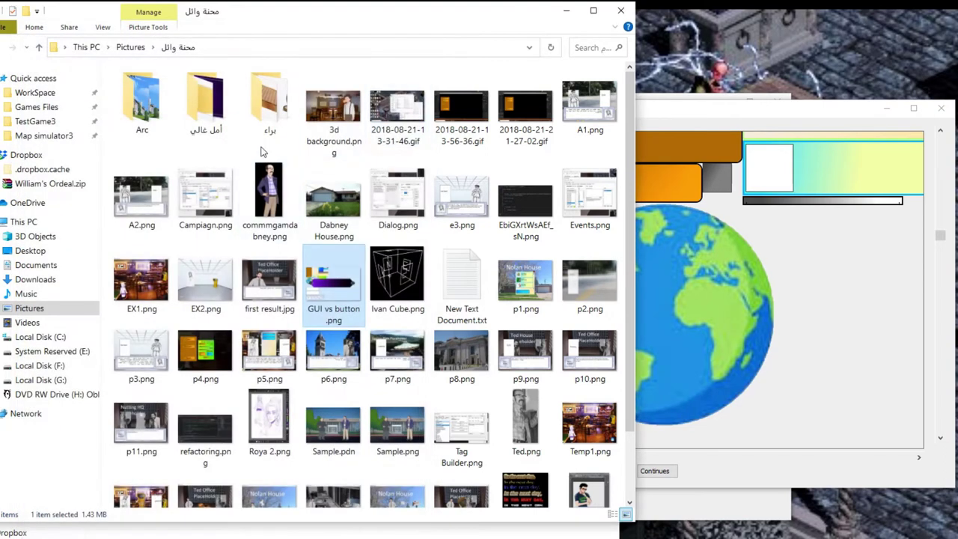
Open Web 1920 – 6.png from the designer subfolder's Web folder and view the account creation mockup in a maximized viewer.
{"action": "double_click", "coordinate": [205, 101]}
{"action": "double_click", "coordinate": [141, 97]}
{"action": "double_click", "coordinate": [271, 150]}
{"action": "scroll", "coordinate": [263, 319], "scroll_direction": "up", "scroll_amount": 3}
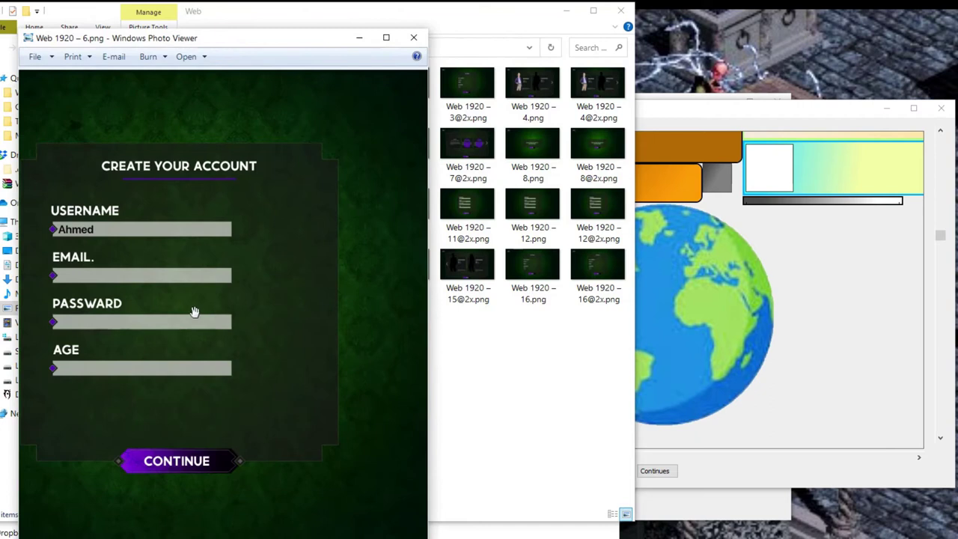
{"action": "double_click", "coordinate": [303, 41]}
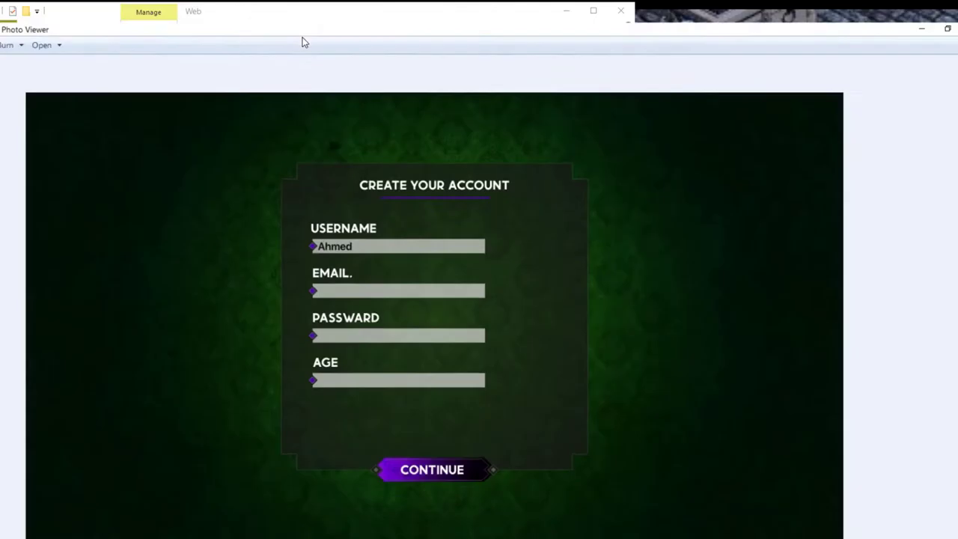
Browse the remaining William's Ordeal interface mockups through the title, main menu and settings screens, and close the image viewer.
{"action": "key", "text": "Right"}
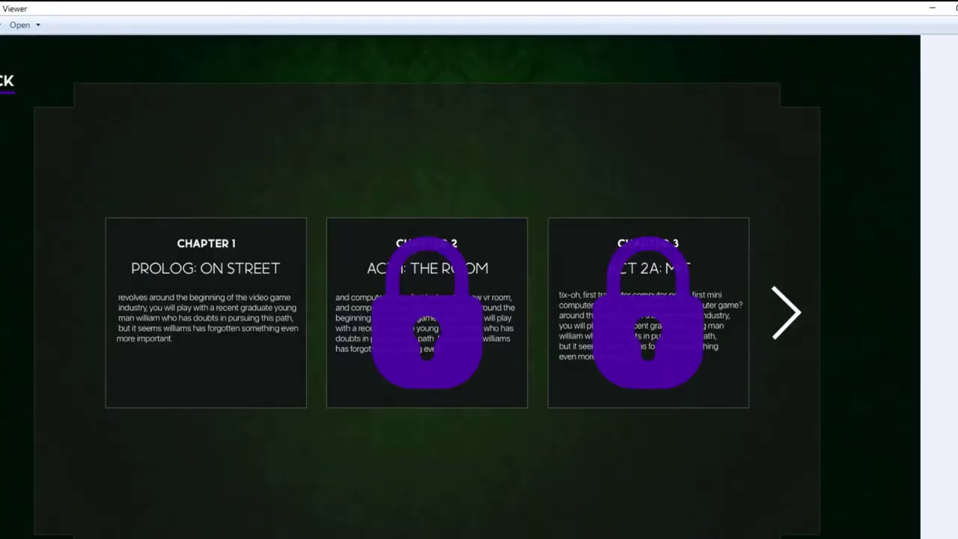
{"action": "key", "text": "Right"}
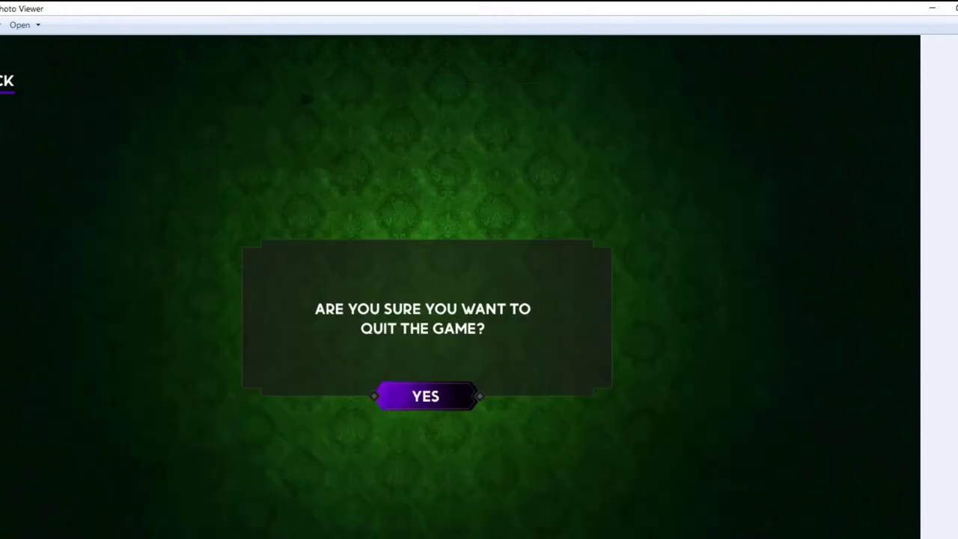
{"action": "key", "text": "Right"}
{"action": "key", "text": "Right"}
{"action": "key", "text": "Right"}
{"action": "key", "text": "Right"}
{"action": "key", "text": "Right"}
{"action": "key", "text": "Right"}
{"action": "key", "text": "Right"}
{"action": "key", "text": "Right"}
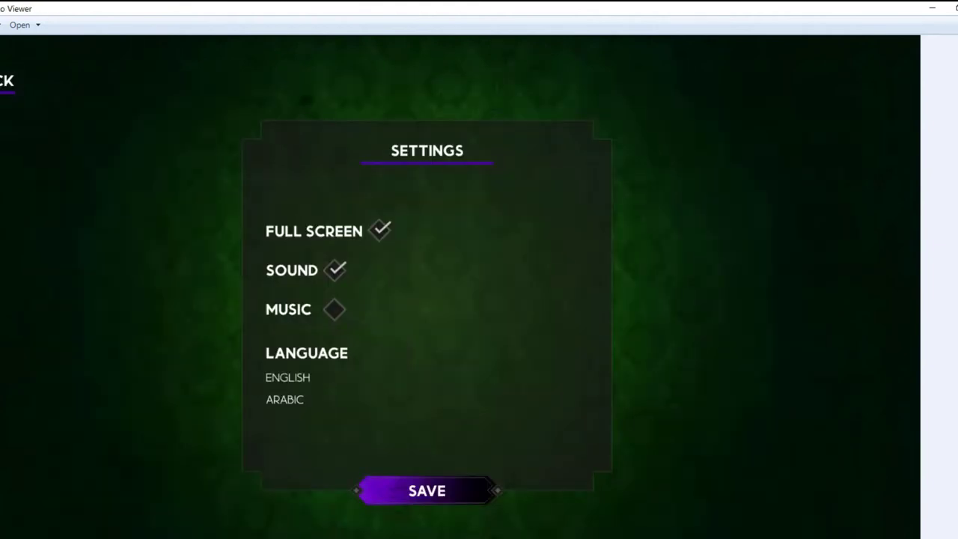
{"action": "key", "text": "Right"}
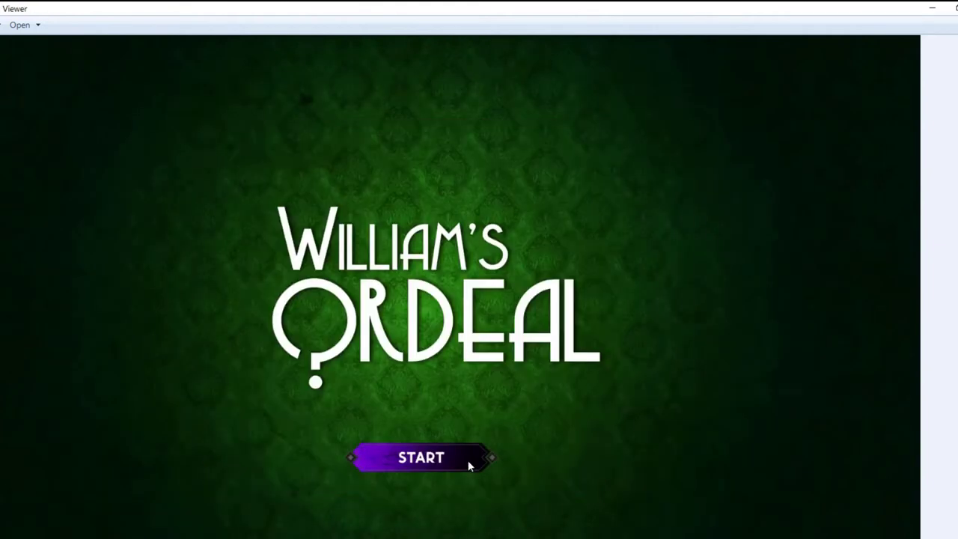
{"action": "key", "text": "Right"}
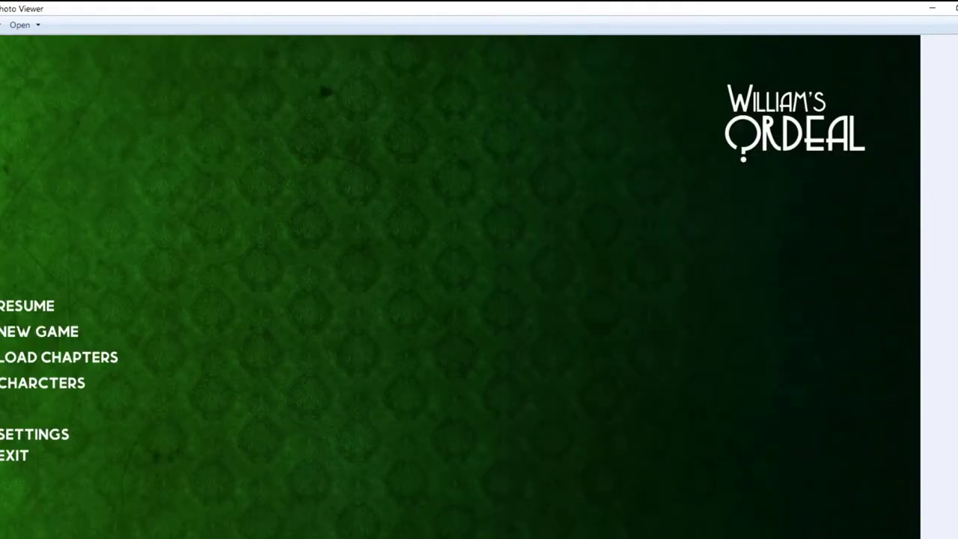
{"action": "key", "text": "Right"}
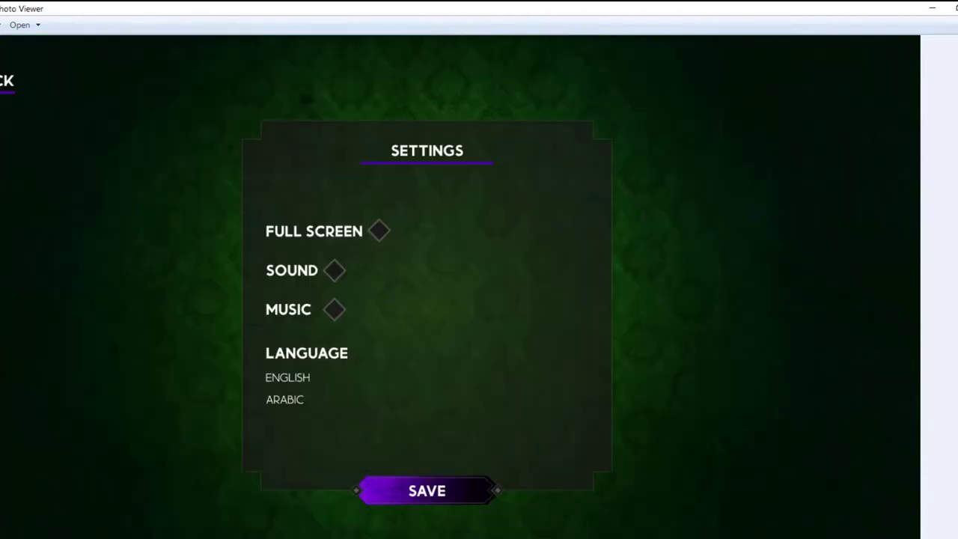
{"action": "key", "text": "alt+F4"}
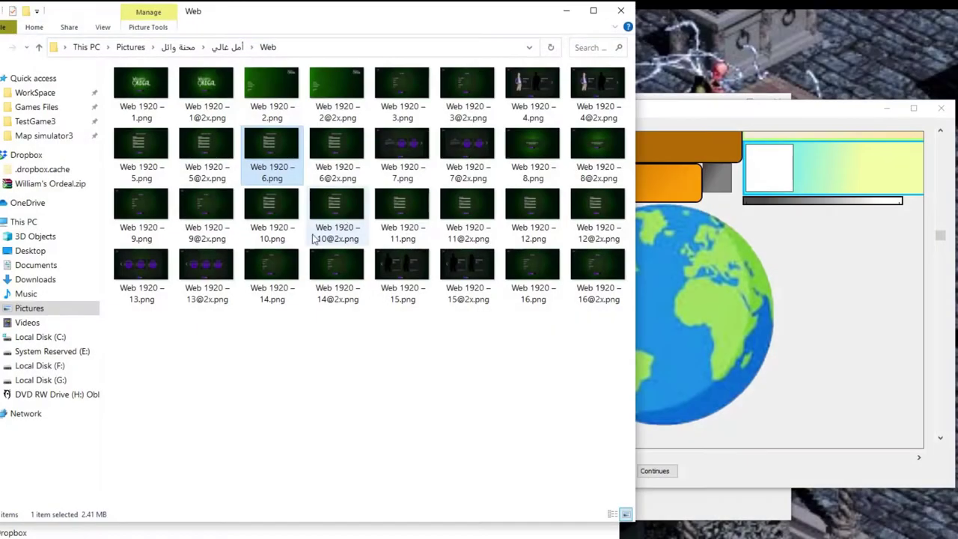
Close the mockup folder window and bring the upper panels of the GUI sheet back into view in GFViewer.
{"action": "left_click", "coordinate": [227, 47]}
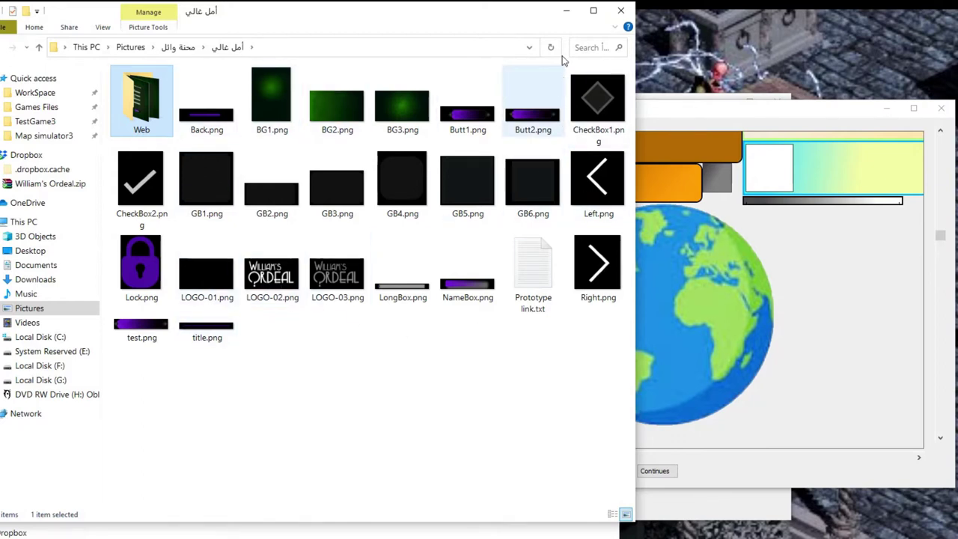
{"action": "left_click", "coordinate": [615, 12]}
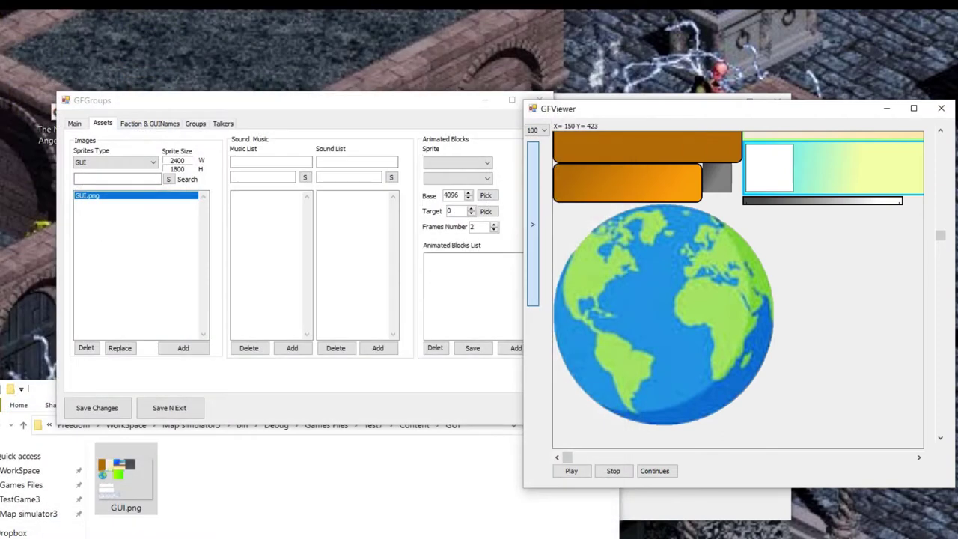
{"action": "scroll", "coordinate": [772, 252], "scroll_direction": "up", "scroll_amount": 5}
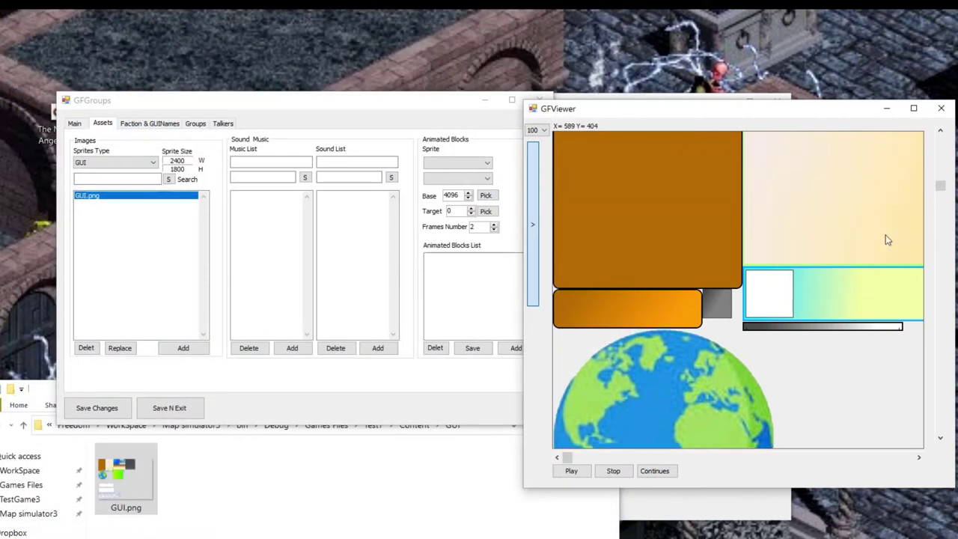
{"action": "scroll", "coordinate": [684, 249], "scroll_direction": "up", "scroll_amount": 2}
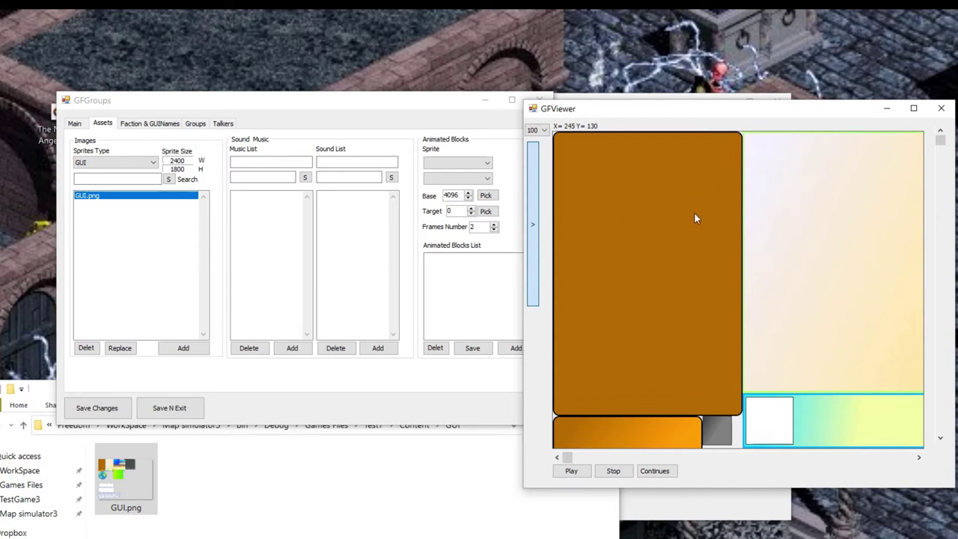
Add all four images from Test7's Content\Portrait folder to the game's image assets under the Protrait sprite type.
{"action": "left_click", "coordinate": [103, 162]}
{"action": "left_click", "coordinate": [84, 251]}
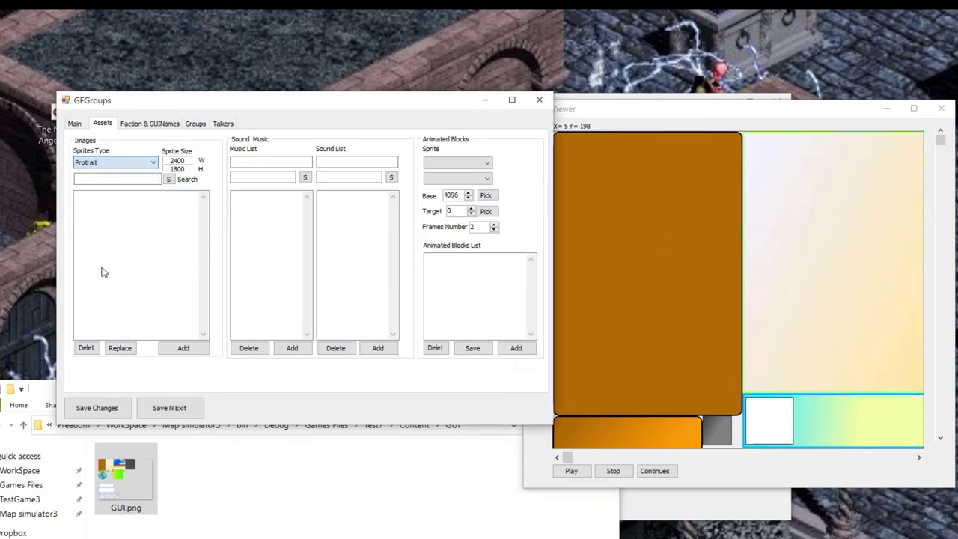
{"action": "left_click", "coordinate": [344, 494]}
{"action": "left_click", "coordinate": [374, 425]}
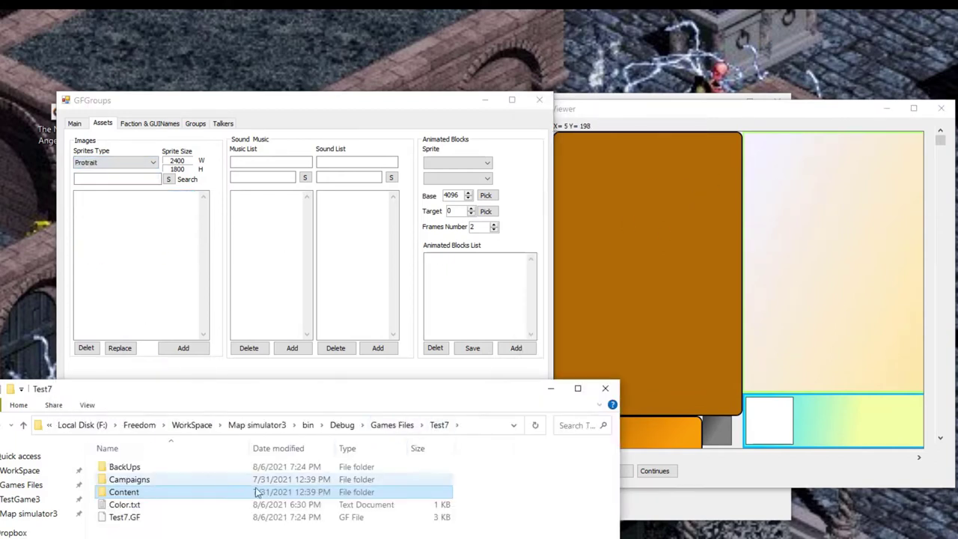
{"action": "double_click", "coordinate": [202, 492]}
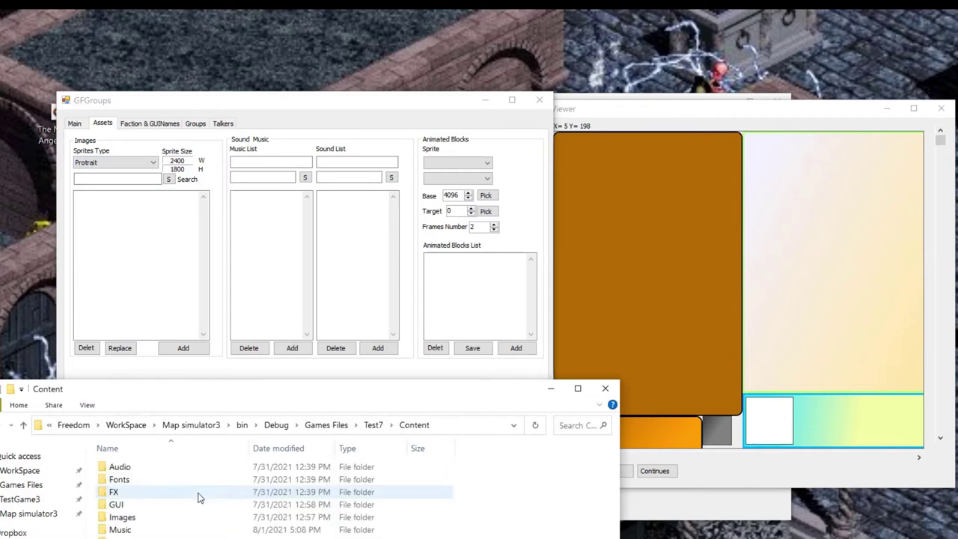
{"action": "double_click", "coordinate": [202, 530]}
{"action": "left_click", "coordinate": [256, 476]}
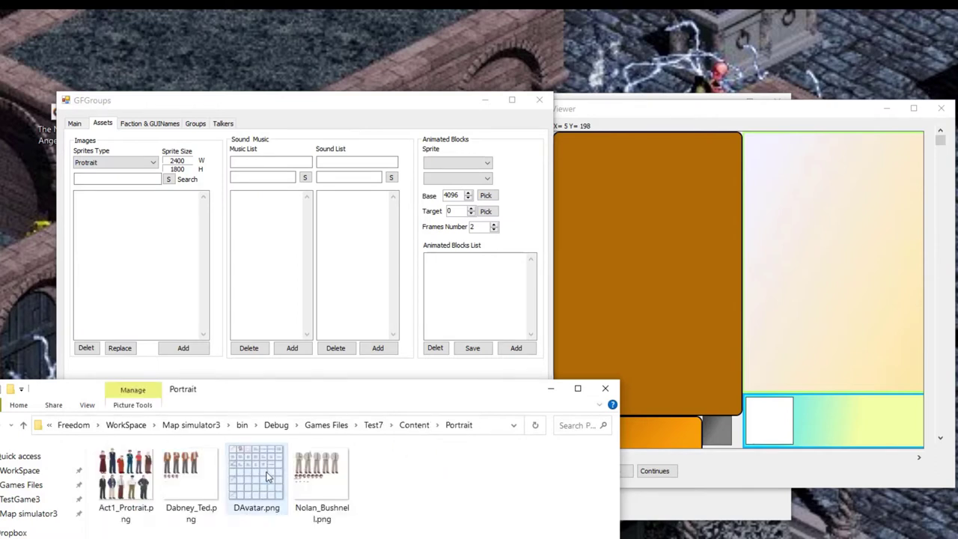
{"action": "left_click_drag", "start_coordinate": [93, 528], "coordinate": [360, 480]}
{"action": "left_click_drag", "start_coordinate": [113, 470], "coordinate": [148, 270]}
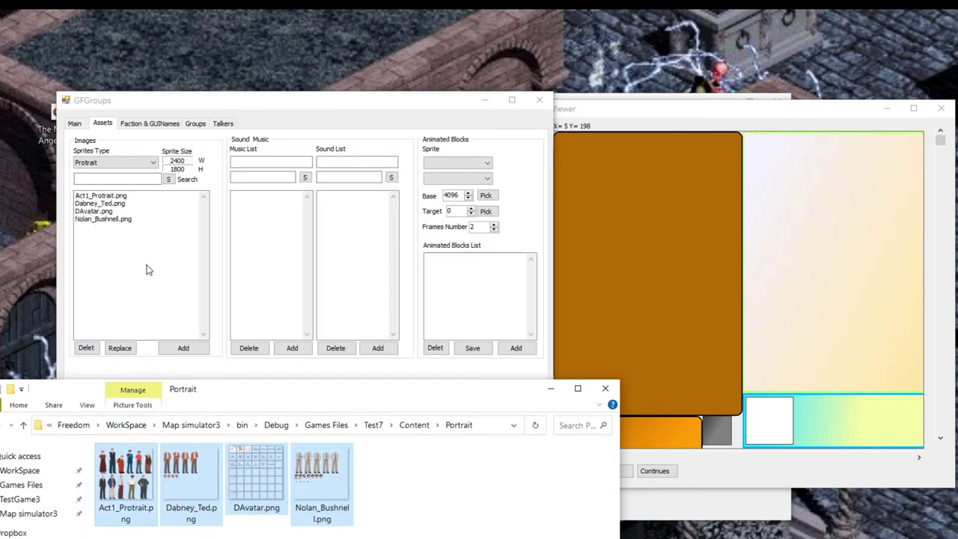
Examine the character portraits of Act1_Protrait.png in GFViewer, from the upper row down to the lower one.
{"action": "left_click", "coordinate": [107, 196]}
{"action": "left_click", "coordinate": [757, 367]}
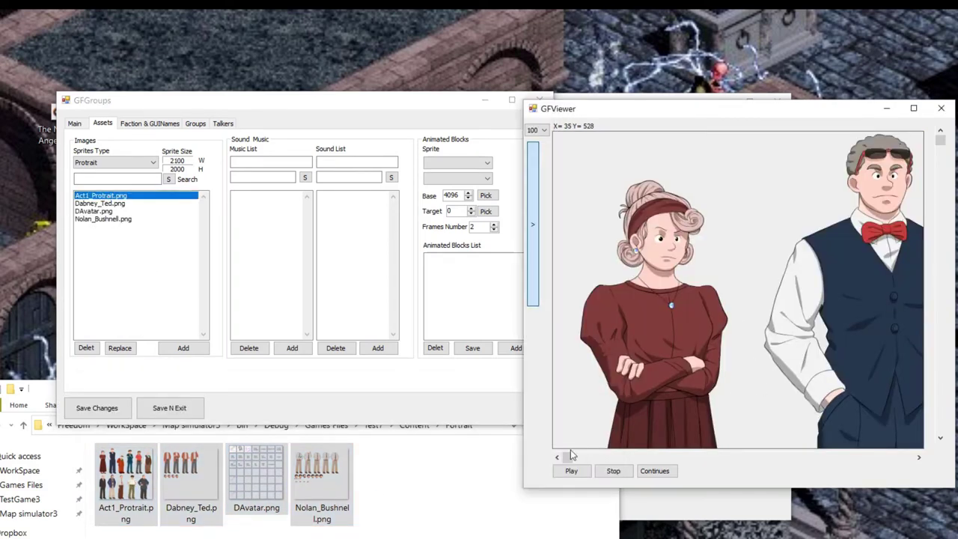
{"action": "mouse_move", "coordinate": [569, 460]}
{"action": "left_mouse_down"}
{"action": "mouse_move", "coordinate": [909, 460]}
{"action": "mouse_move", "coordinate": [568, 459]}
{"action": "left_mouse_up"}
{"action": "left_click_drag", "start_coordinate": [946, 147], "coordinate": [943, 382]}
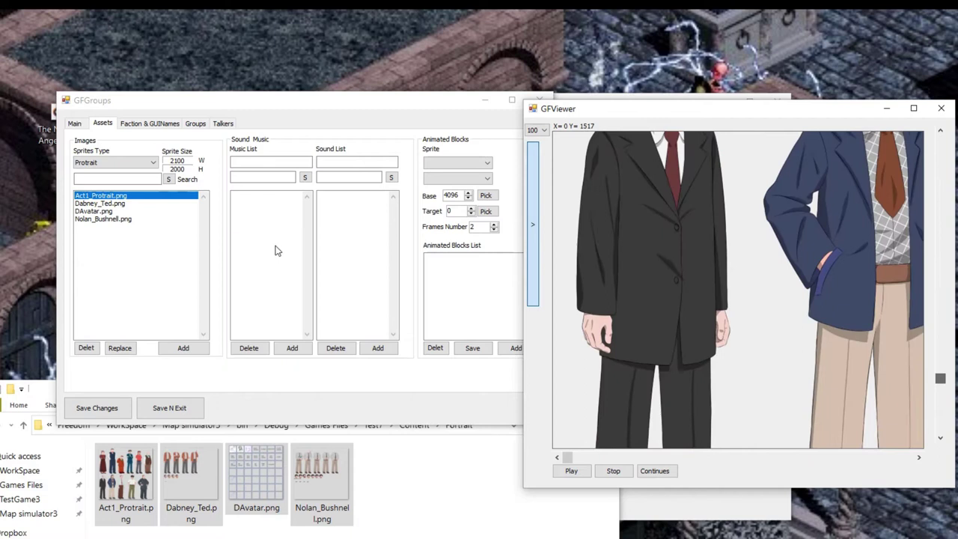
Examine the faces and bodies in Dabney_Ted.png, and bring up the DAvatar.png avatar grid in GFViewer.
{"action": "left_click", "coordinate": [125, 204]}
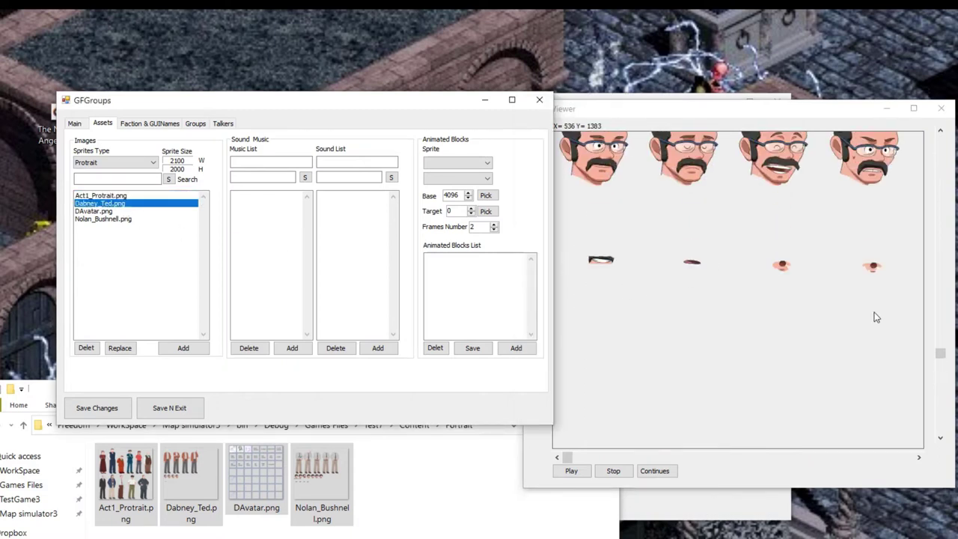
{"action": "left_click", "coordinate": [941, 344]}
{"action": "scroll", "coordinate": [740, 289], "scroll_direction": "up", "scroll_amount": 5}
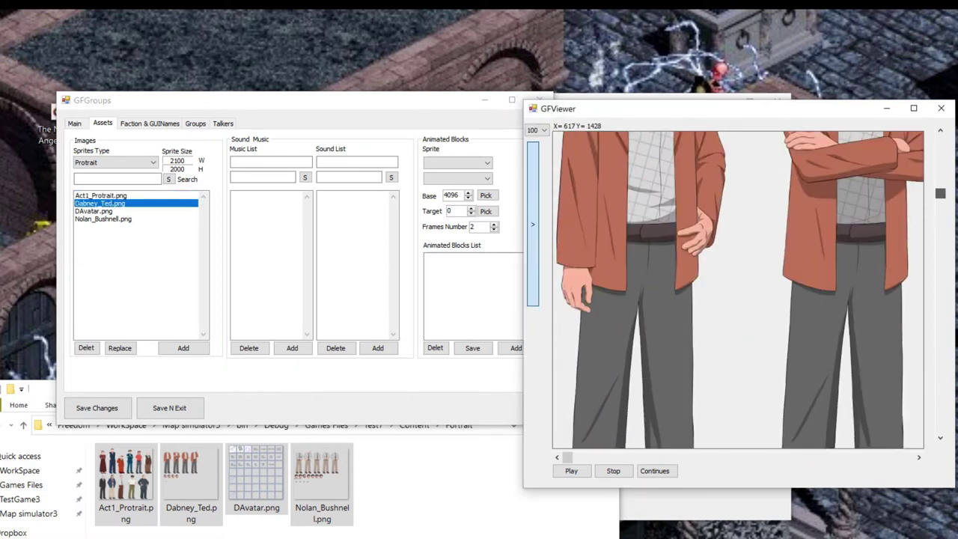
{"action": "left_click", "coordinate": [113, 211]}
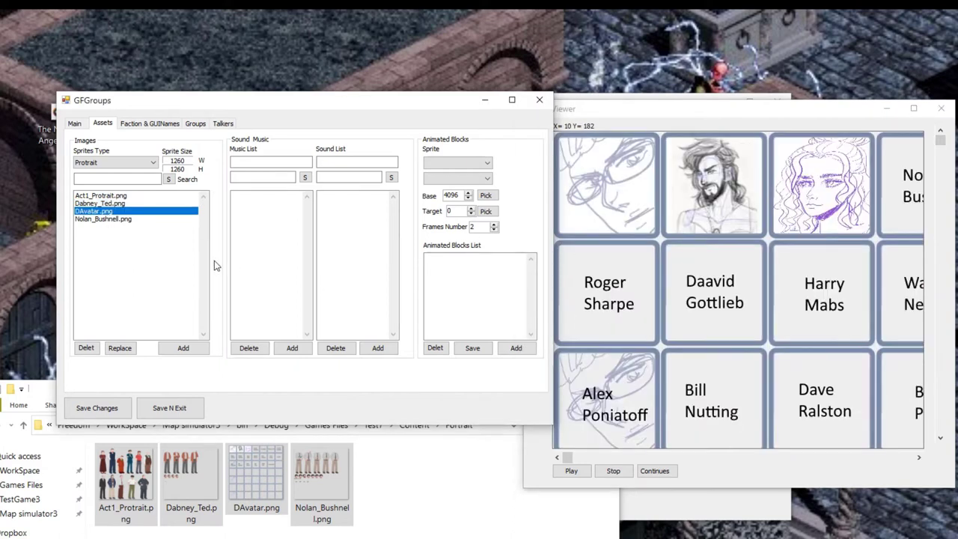
Add Crowd1.ogg and TL5.mp3 from Test7's Content\Music folder to the music list.
{"action": "left_click", "coordinate": [400, 507]}
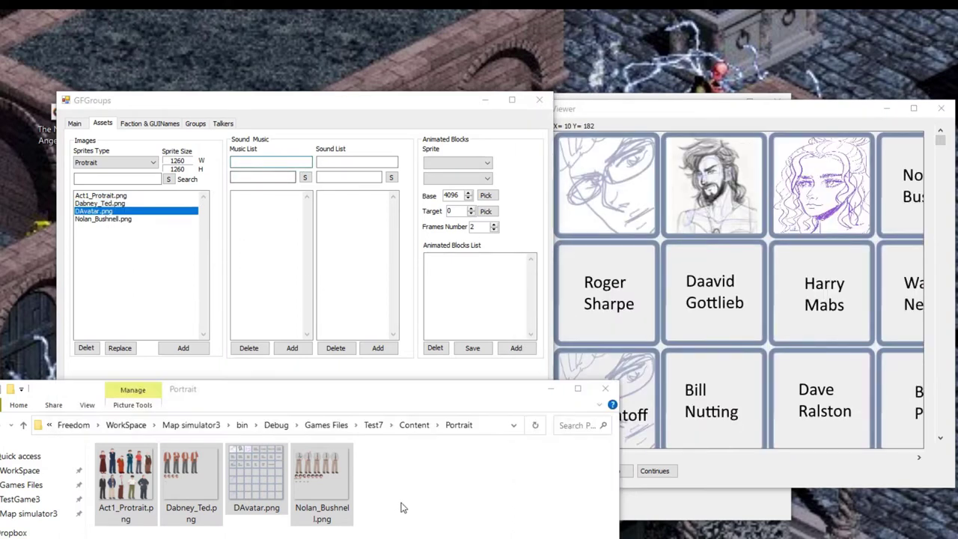
{"action": "left_click", "coordinate": [370, 431]}
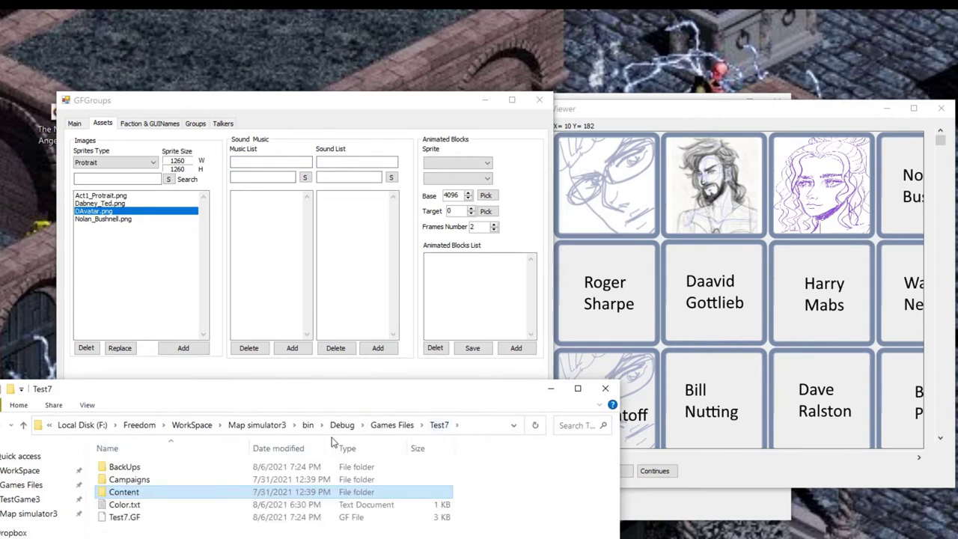
{"action": "double_click", "coordinate": [136, 494]}
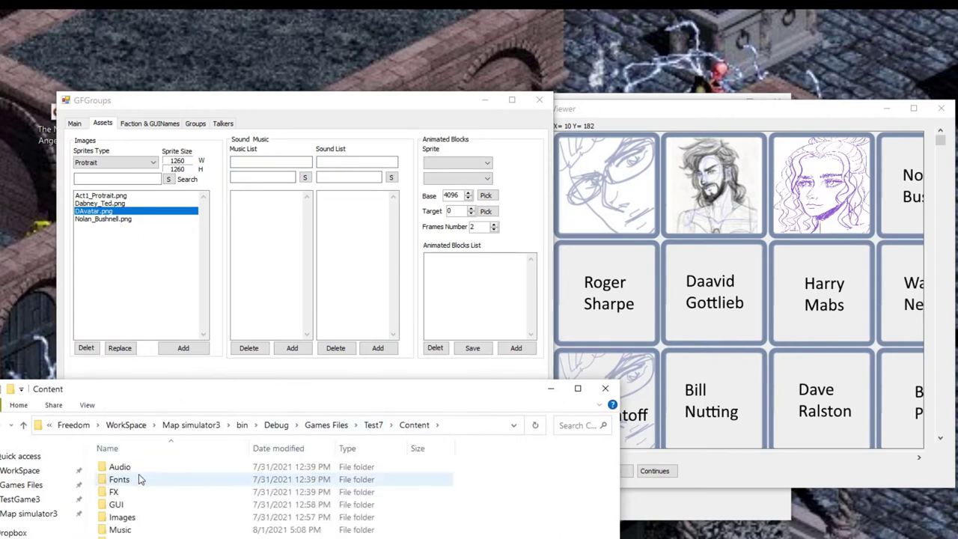
{"action": "double_click", "coordinate": [121, 529]}
{"action": "left_click_drag", "start_coordinate": [155, 515], "coordinate": [253, 247]}
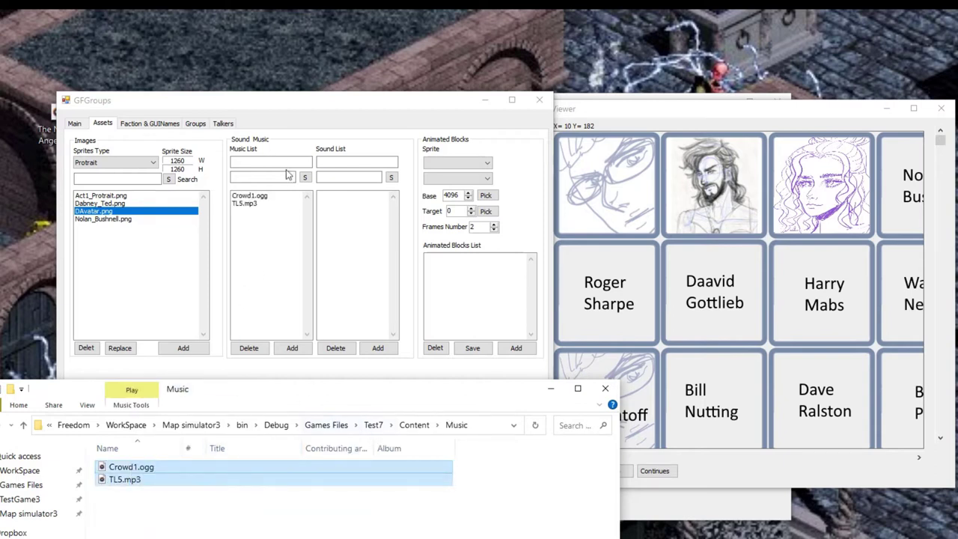
Look for sound files in the Audio folder of Test7 and in the Content folder of Test5.
{"action": "left_click", "coordinate": [404, 425]}
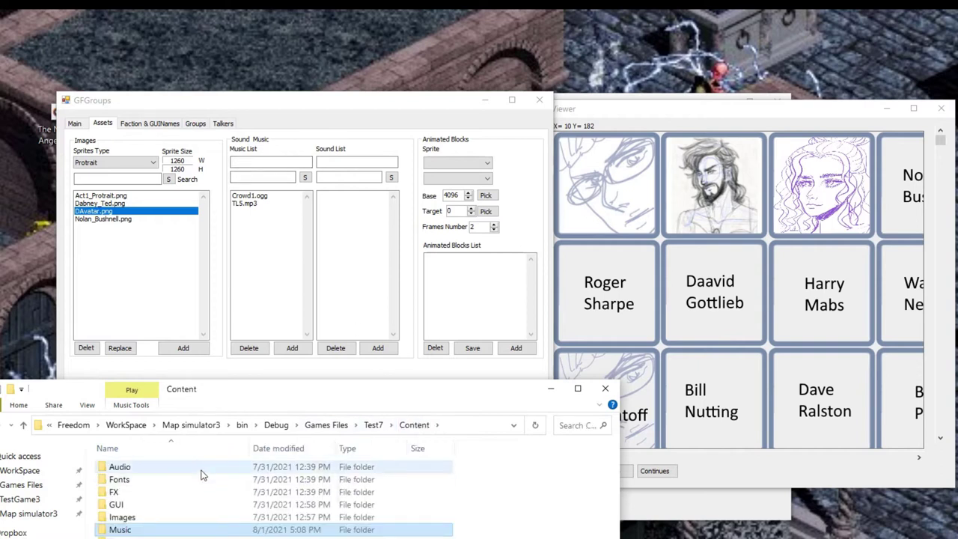
{"action": "double_click", "coordinate": [198, 468]}
{"action": "left_click", "coordinate": [373, 425]}
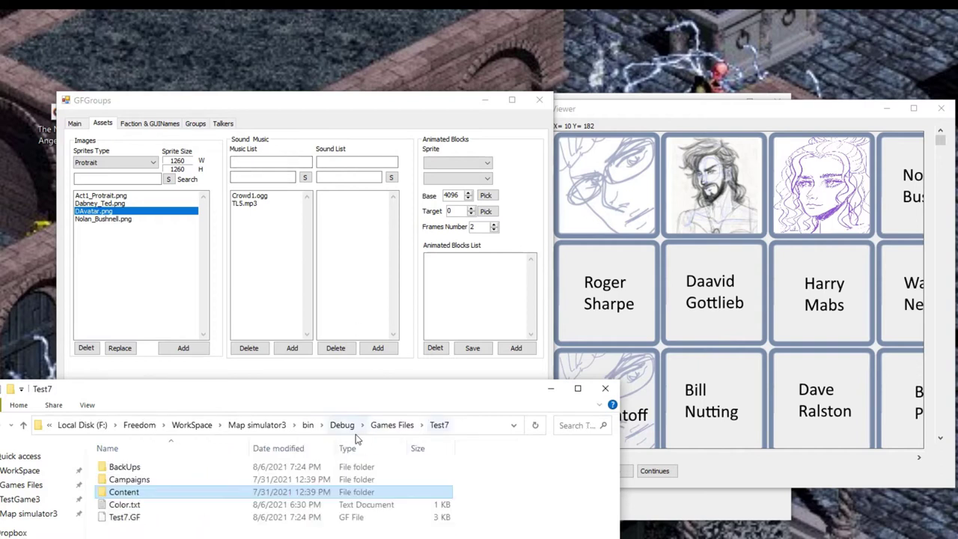
{"action": "left_click", "coordinate": [378, 426]}
{"action": "double_click", "coordinate": [248, 479]}
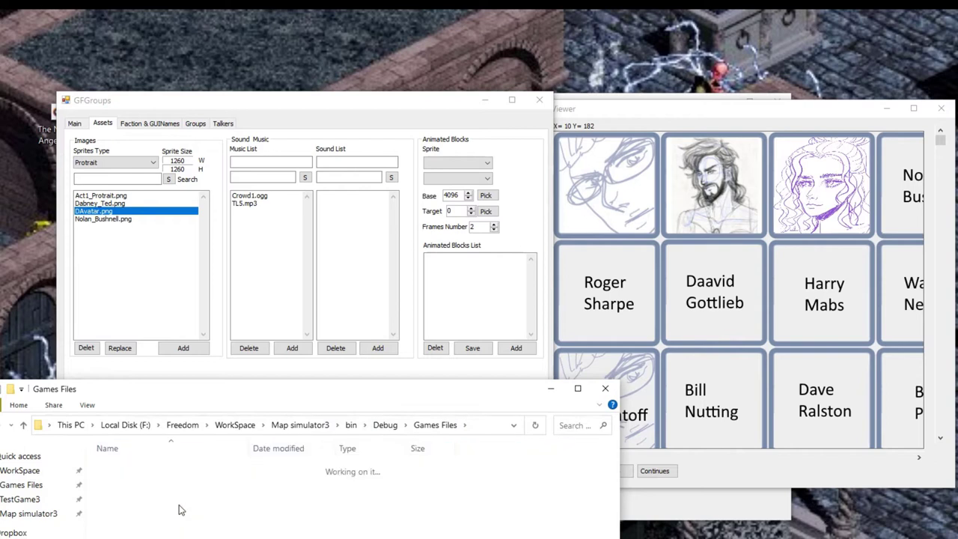
{"action": "double_click", "coordinate": [199, 492]}
{"action": "double_click", "coordinate": [172, 467]}
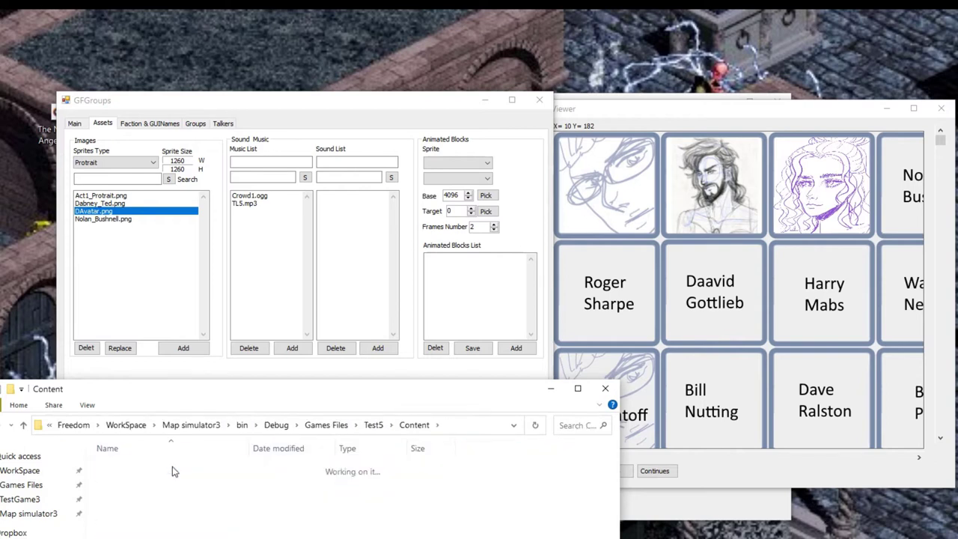
{"action": "left_click", "coordinate": [338, 426]}
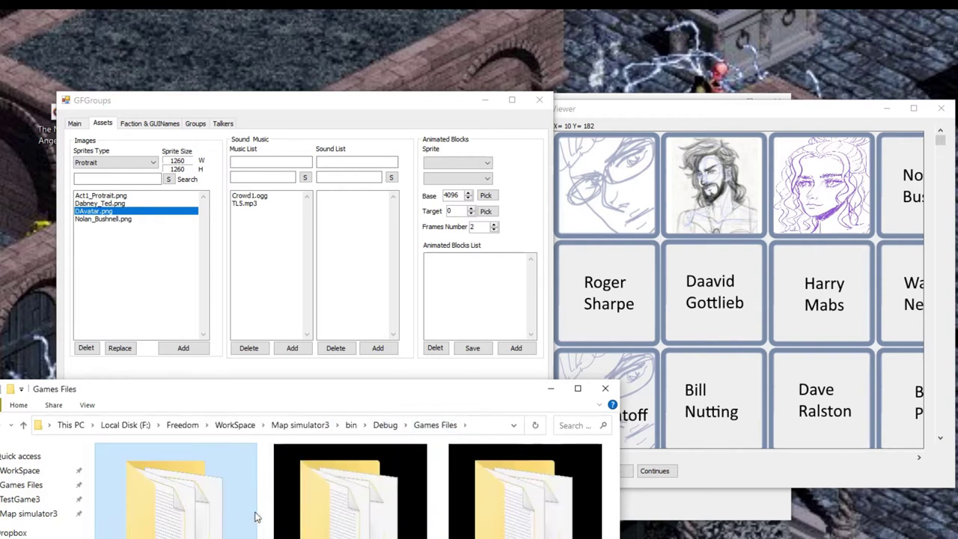
Check the Content\Audio folder of Test6 for sound files, and recheck the one in Test7.
{"action": "left_click_drag", "start_coordinate": [400, 388], "coordinate": [419, 226]}
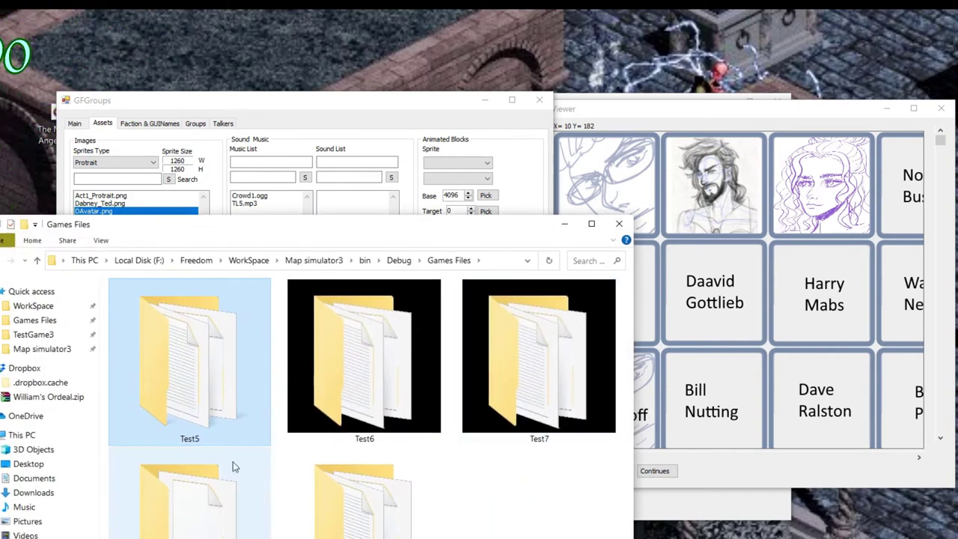
{"action": "double_click", "coordinate": [378, 359]}
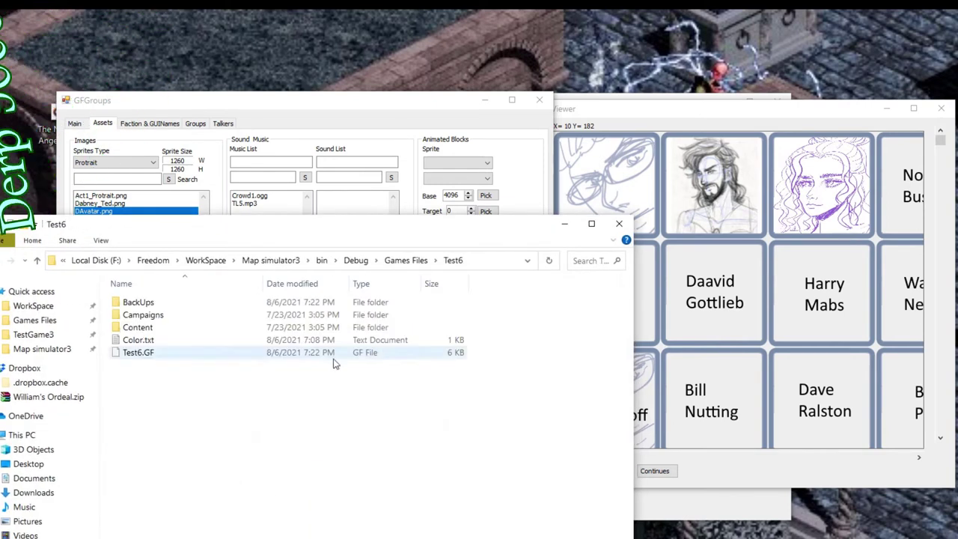
{"action": "double_click", "coordinate": [161, 327]}
{"action": "double_click", "coordinate": [175, 302]}
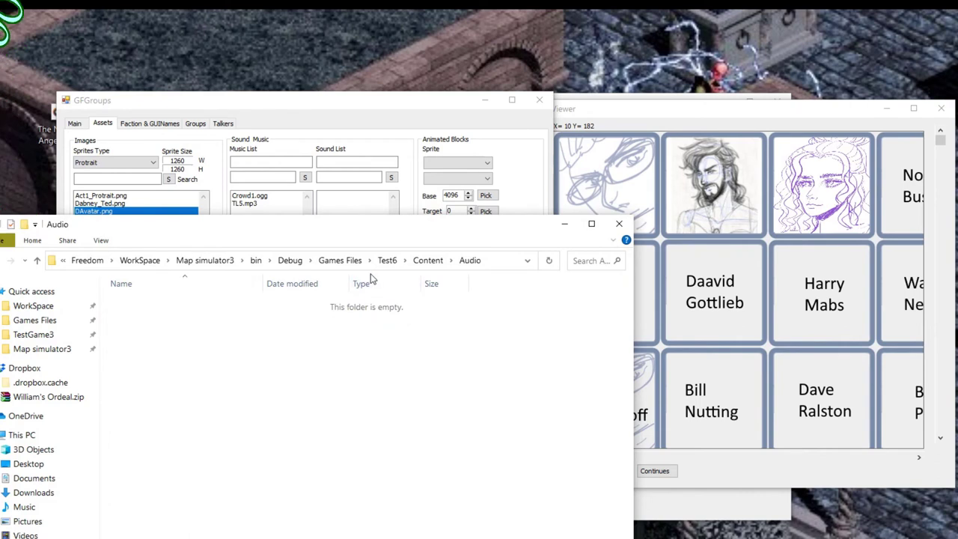
{"action": "left_click", "coordinate": [345, 260]}
{"action": "double_click", "coordinate": [537, 374]}
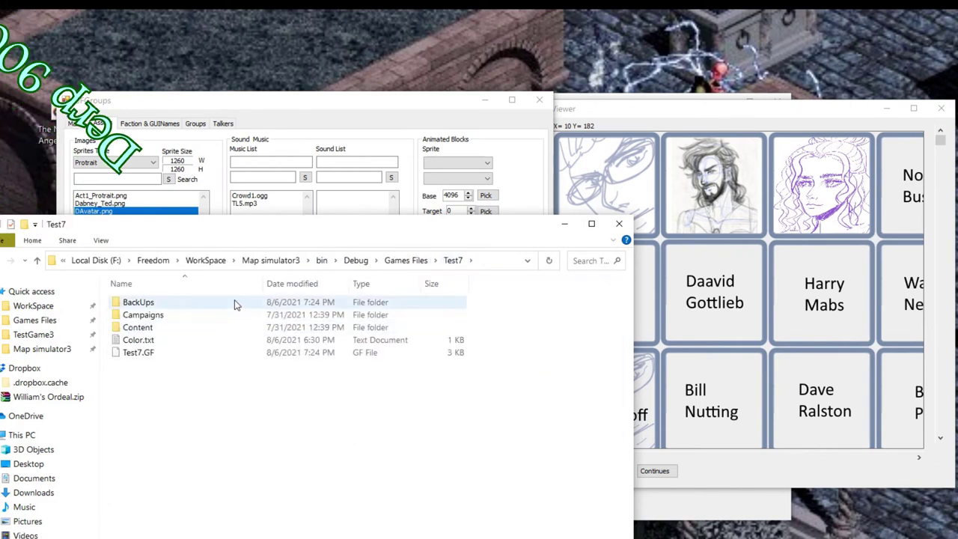
{"action": "double_click", "coordinate": [201, 327]}
{"action": "double_click", "coordinate": [170, 301]}
{"action": "left_click_drag", "start_coordinate": [250, 225], "coordinate": [234, 409]}
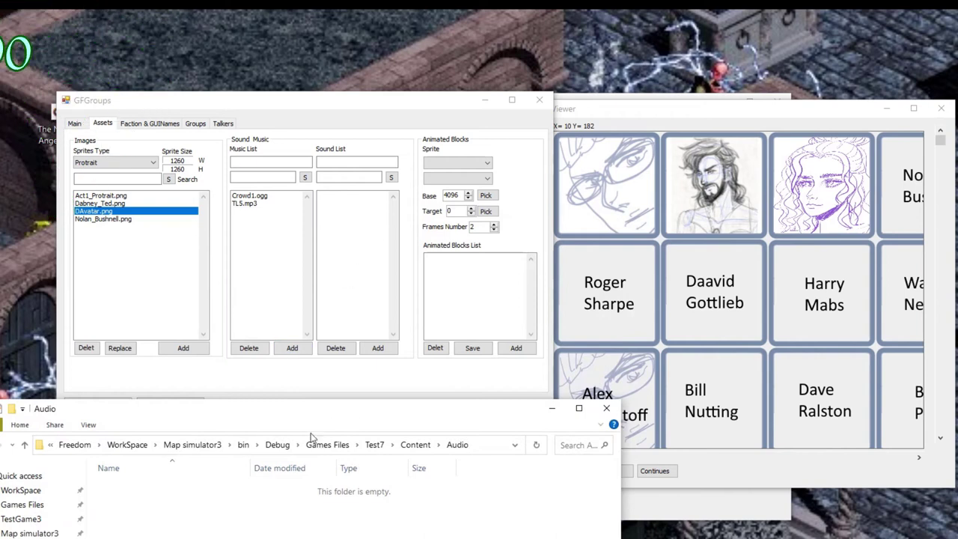
Look through the Music folder inside Map simulator2's bin\Debug\Image folder in WorkSpace, and return to the Image folder.
{"action": "left_click_drag", "start_coordinate": [320, 398], "coordinate": [330, 0]}
{"action": "left_click", "coordinate": [128, 46]}
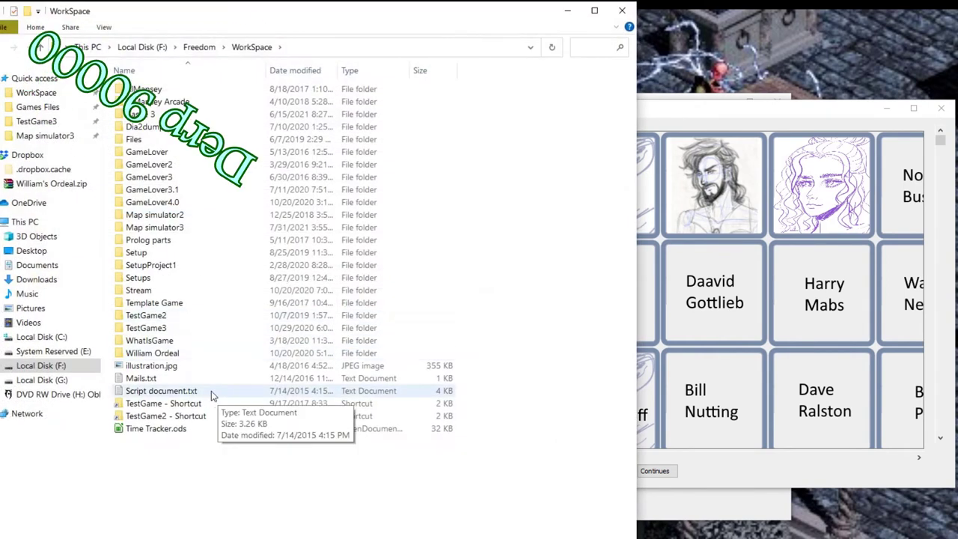
{"action": "double_click", "coordinate": [229, 216]}
{"action": "double_click", "coordinate": [171, 102]}
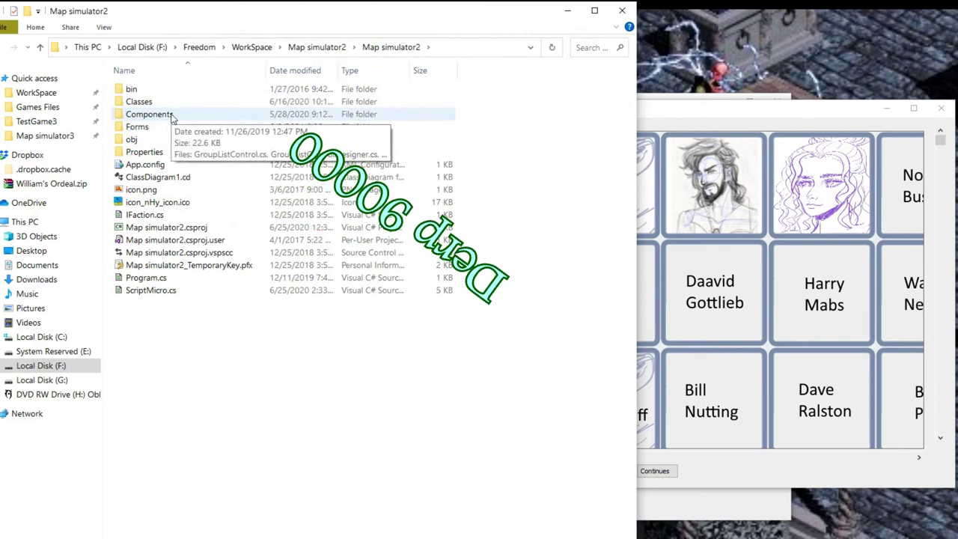
{"action": "double_click", "coordinate": [169, 89]}
{"action": "double_click", "coordinate": [157, 87]}
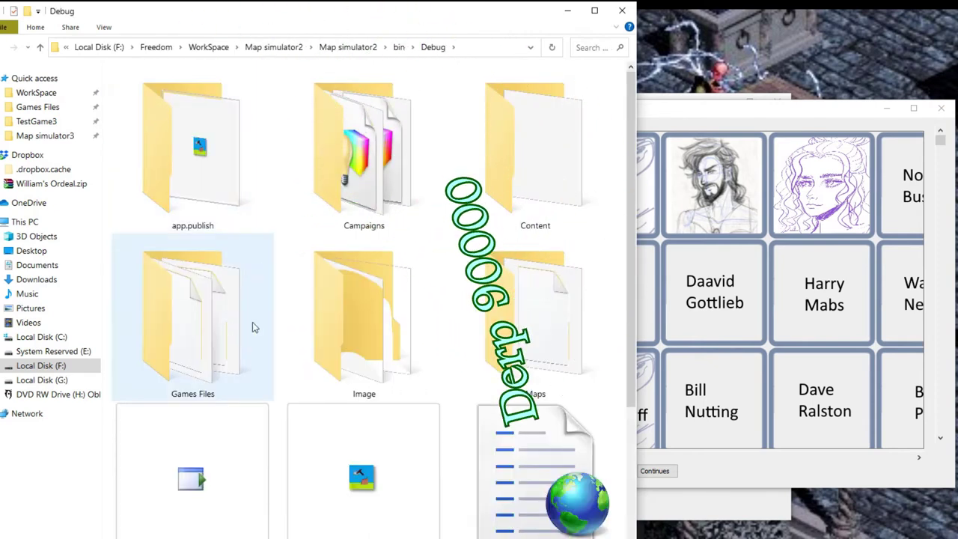
{"action": "double_click", "coordinate": [363, 322]}
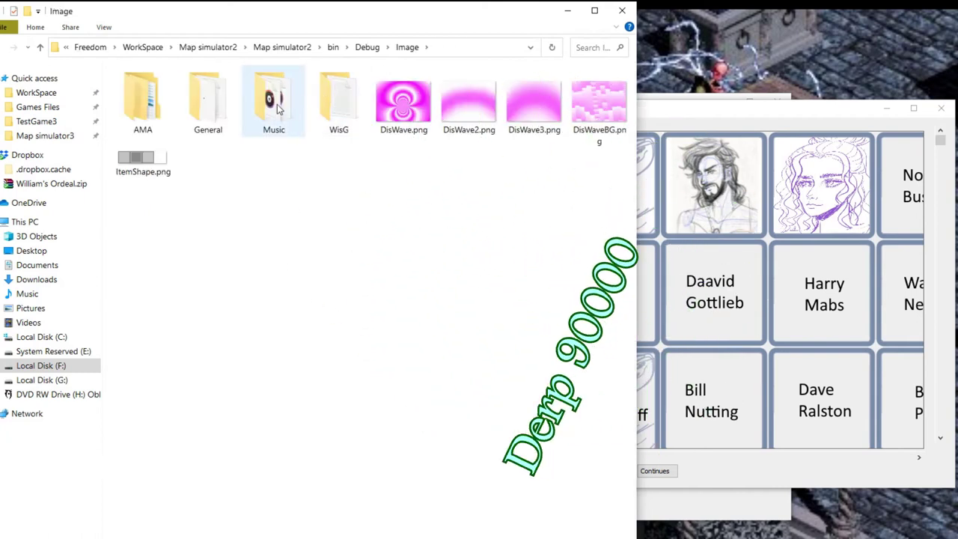
{"action": "double_click", "coordinate": [274, 105]}
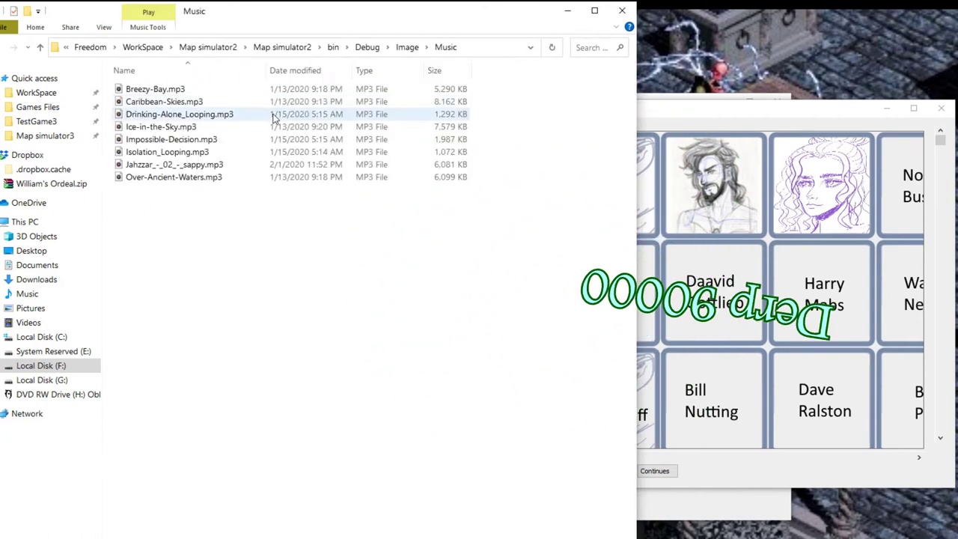
{"action": "left_click", "coordinate": [395, 47]}
Add GoPiece_1.mp3 through GoPiece_6.mp3 from the WisG folder's Audio subfolder to the sound list.
{"action": "double_click", "coordinate": [349, 110]}
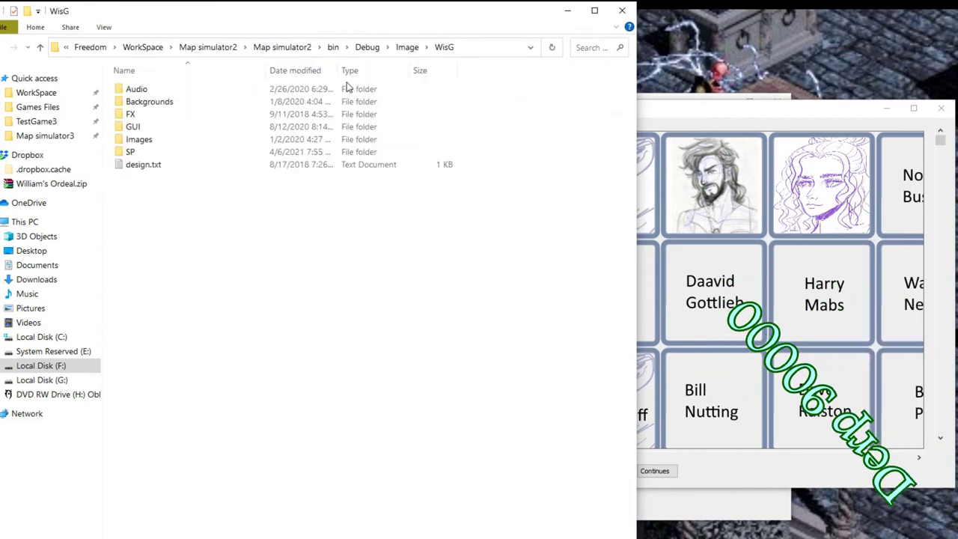
{"action": "left_click", "coordinate": [225, 70]}
{"action": "left_click", "coordinate": [236, 72]}
{"action": "double_click", "coordinate": [218, 88]}
{"action": "left_click_drag", "start_coordinate": [261, 32], "coordinate": [389, 270]}
{"action": "left_click_drag", "start_coordinate": [305, 447], "coordinate": [371, 227]}
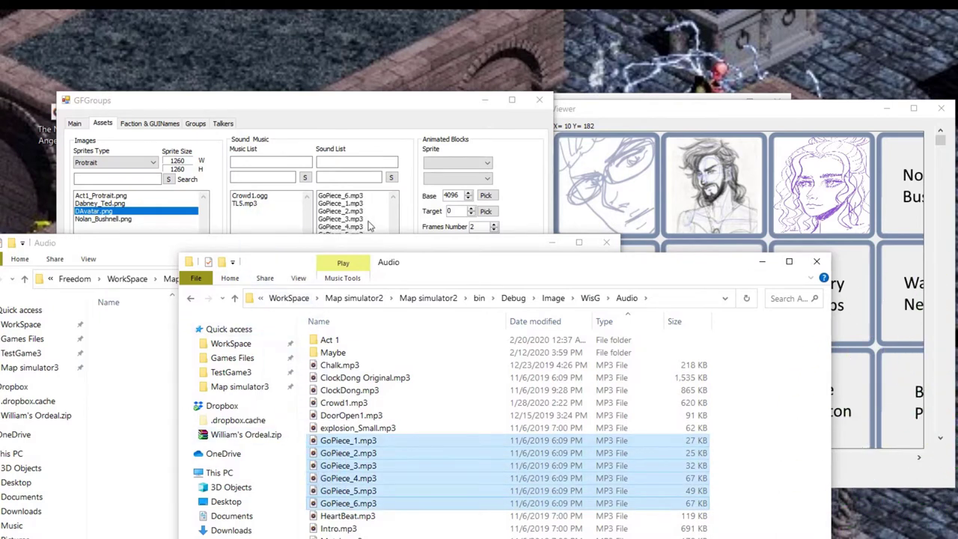
Select GoPiece_1.mp3 in the sound list and try choosing the animated block sprites, with SP1.png as the base.
{"action": "left_click", "coordinate": [382, 223]}
{"action": "left_click", "coordinate": [370, 205]}
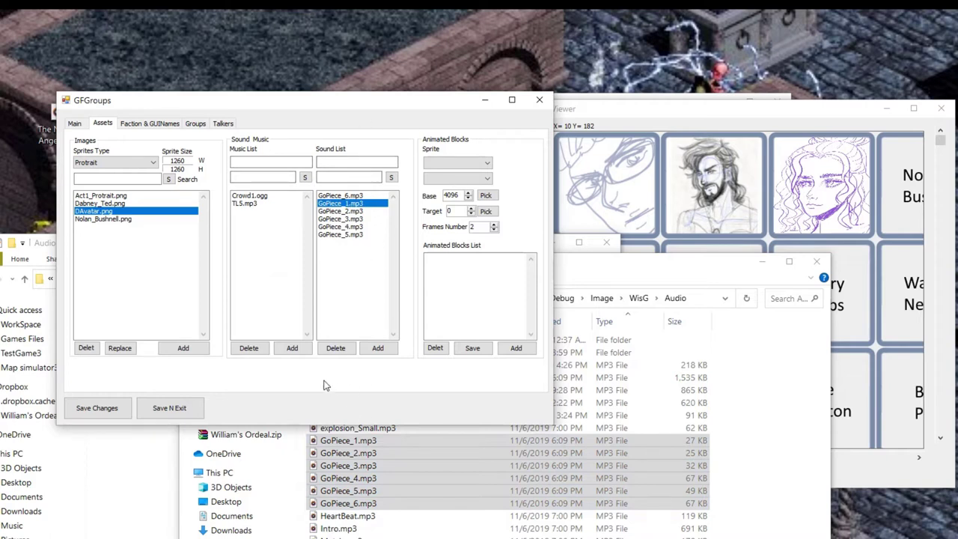
{"action": "left_click", "coordinate": [452, 168]}
{"action": "left_click", "coordinate": [453, 174]}
{"action": "left_click", "coordinate": [448, 178]}
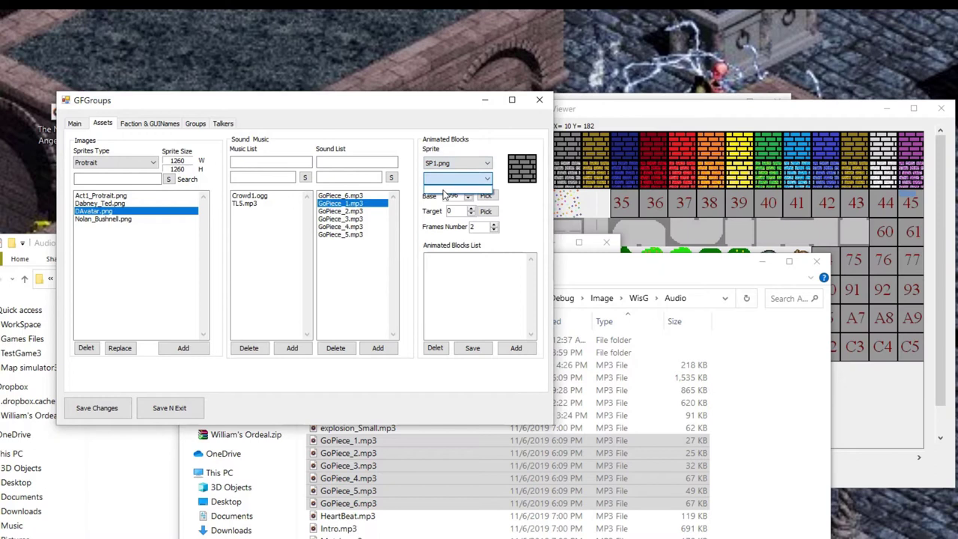
View SP13.png among the Blocks Animation Sp images and recheck the animated blocks' second sprite choice.
{"action": "left_click", "coordinate": [105, 162]}
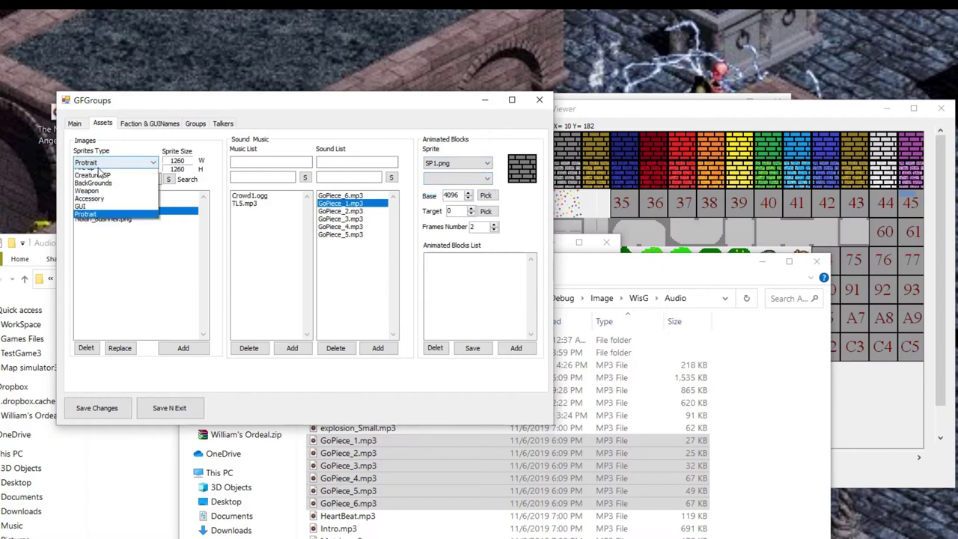
{"action": "left_click", "coordinate": [99, 182]}
{"action": "left_click", "coordinate": [102, 197]}
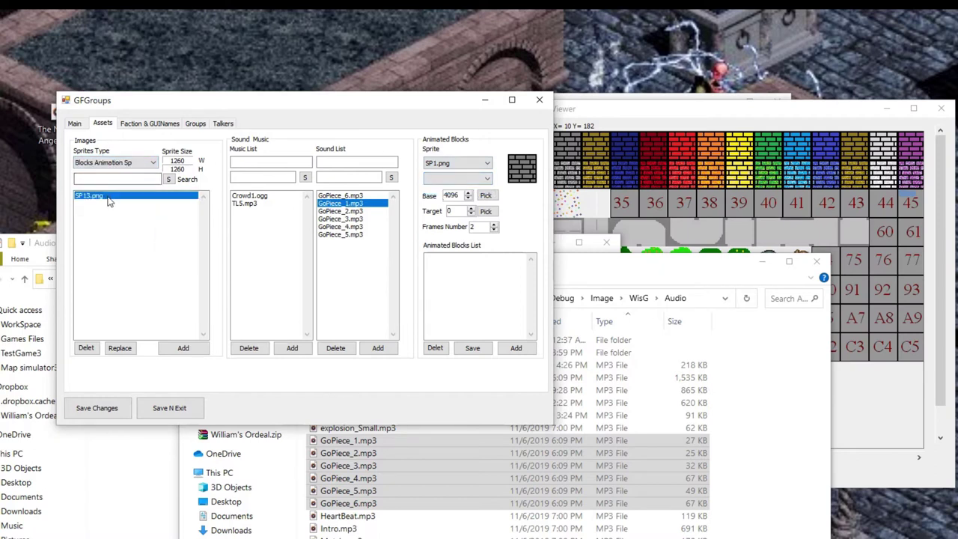
{"action": "left_click", "coordinate": [452, 180]}
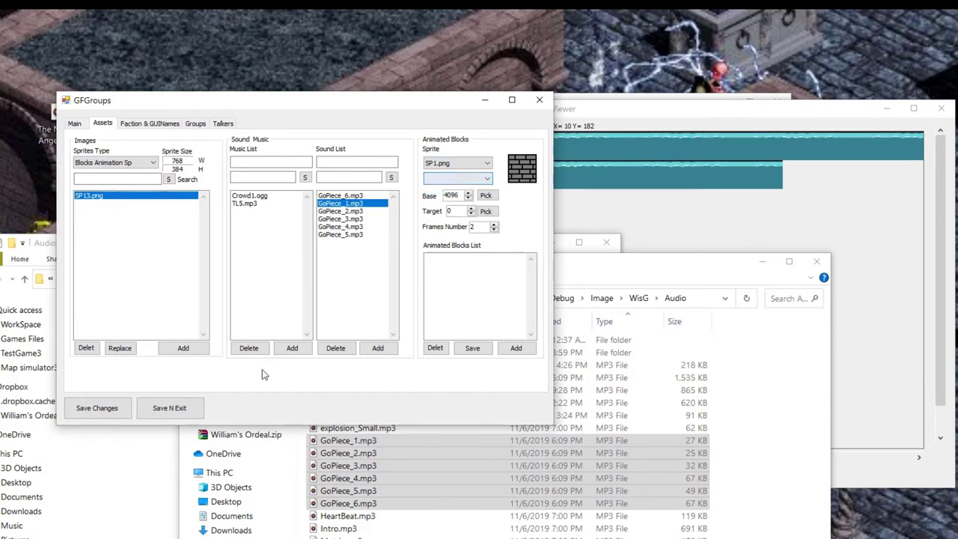
Save and exit the asset settings, reopen and close Main Info, and save and exit the game editor.
{"action": "left_click", "coordinate": [164, 410]}
{"action": "left_click", "coordinate": [370, 206]}
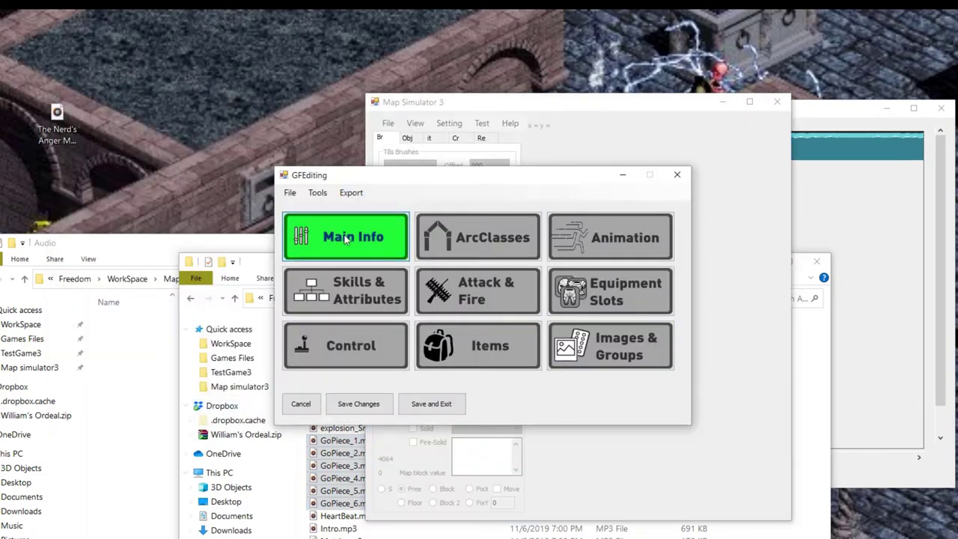
{"action": "left_click", "coordinate": [343, 235]}
{"action": "left_click", "coordinate": [541, 99]}
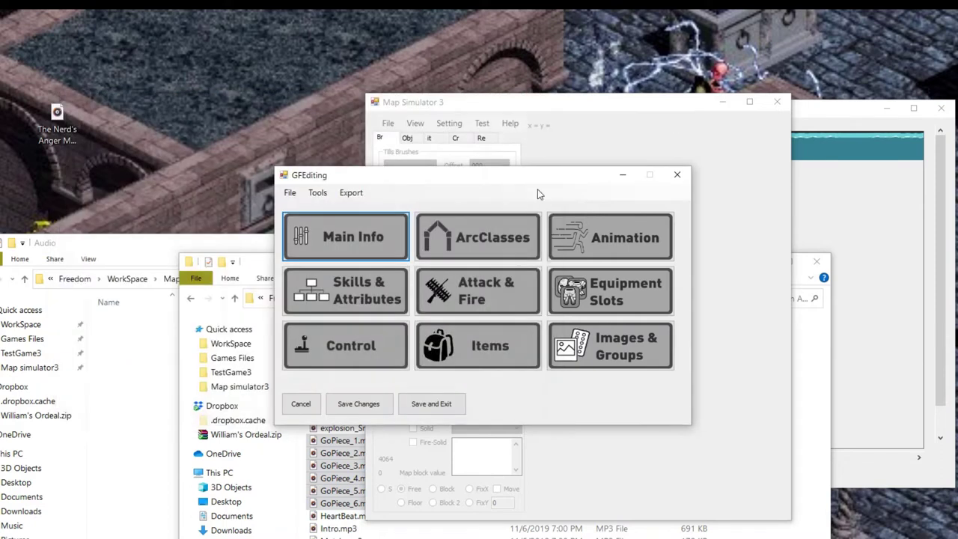
{"action": "left_click", "coordinate": [455, 404]}
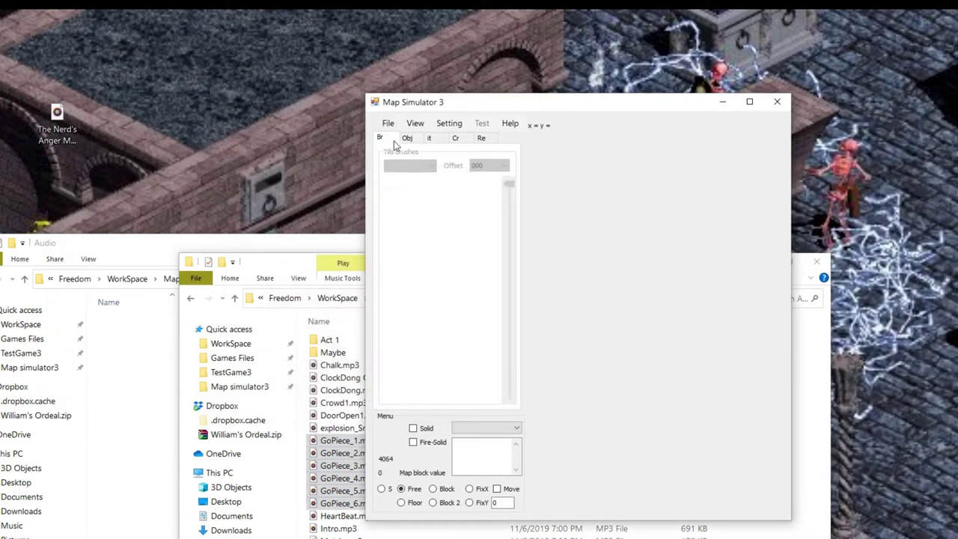
Reopen the game's asset settings and set the animated block sprites to SP1.png and SP13.png.
{"action": "left_click", "coordinate": [388, 123]}
{"action": "left_click", "coordinate": [407, 280]}
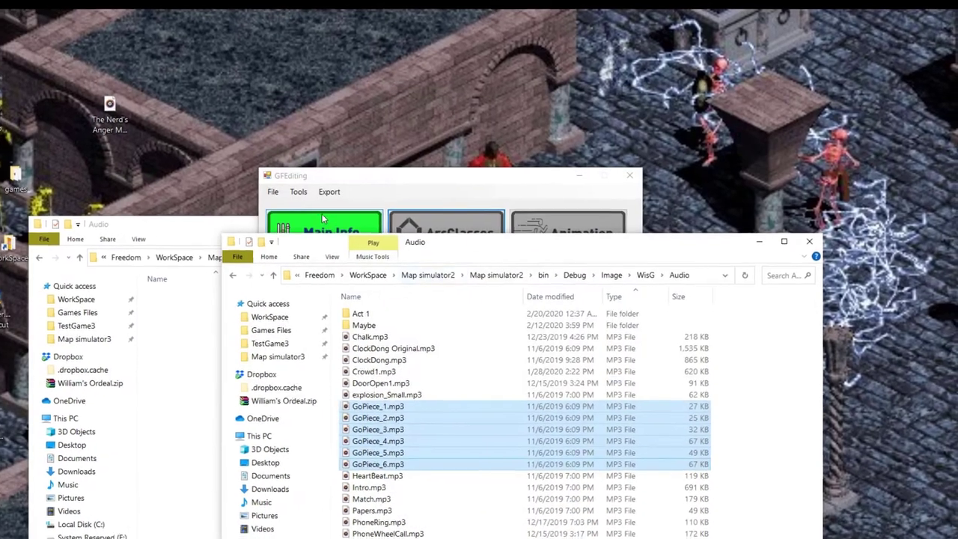
{"action": "left_click", "coordinate": [309, 238]}
{"action": "left_click", "coordinate": [94, 79]}
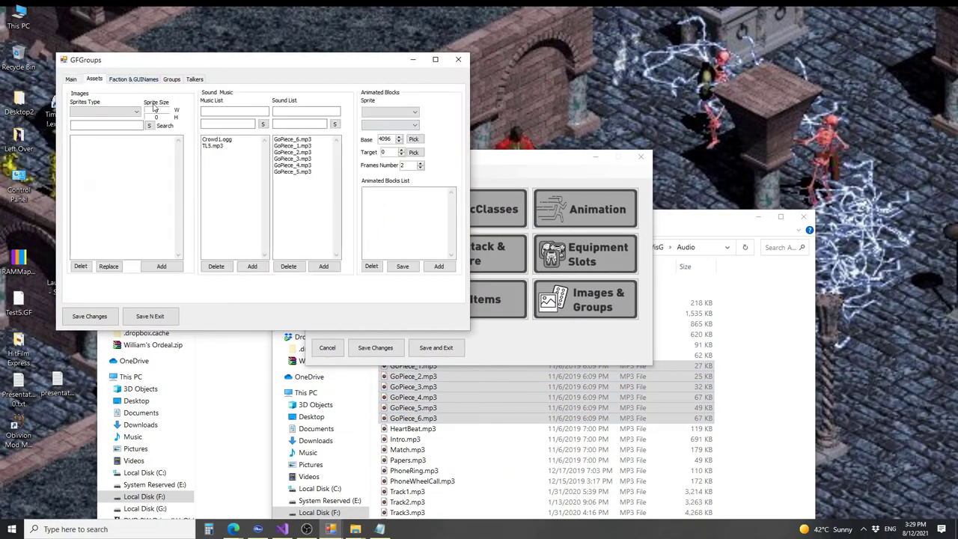
{"action": "left_click", "coordinate": [414, 112]}
{"action": "left_click", "coordinate": [381, 133]}
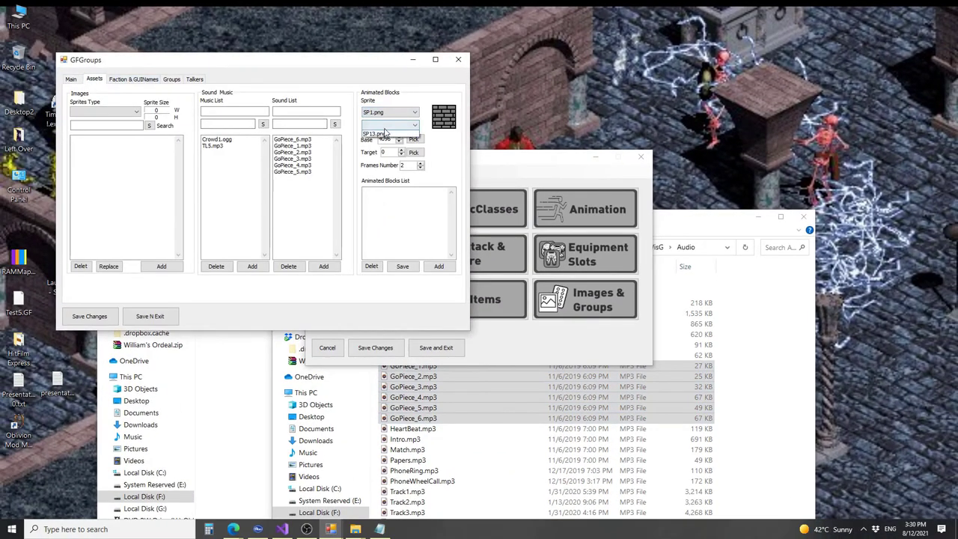
{"action": "left_click", "coordinate": [386, 134]}
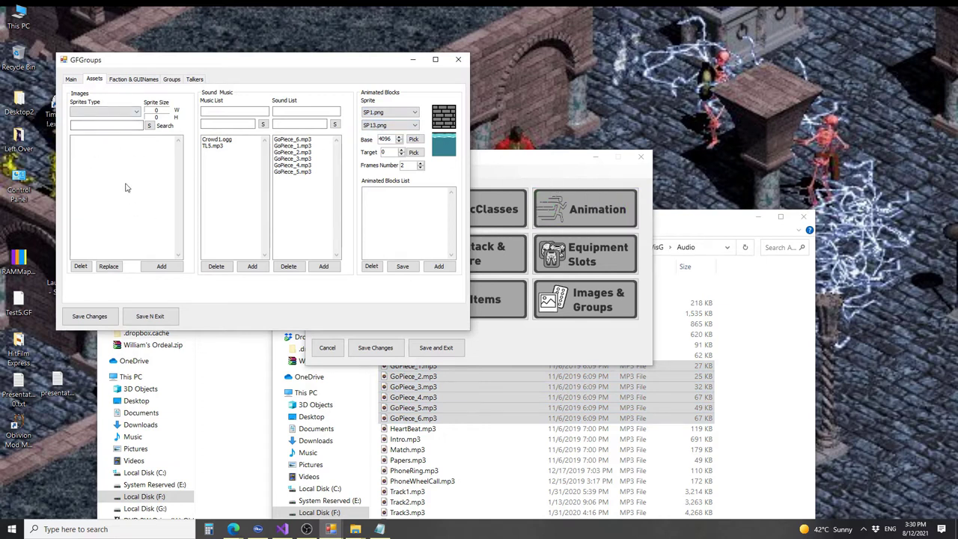
Open the image viewer beside the asset settings and minimise the Audio folder window.
{"action": "left_click", "coordinate": [585, 300]}
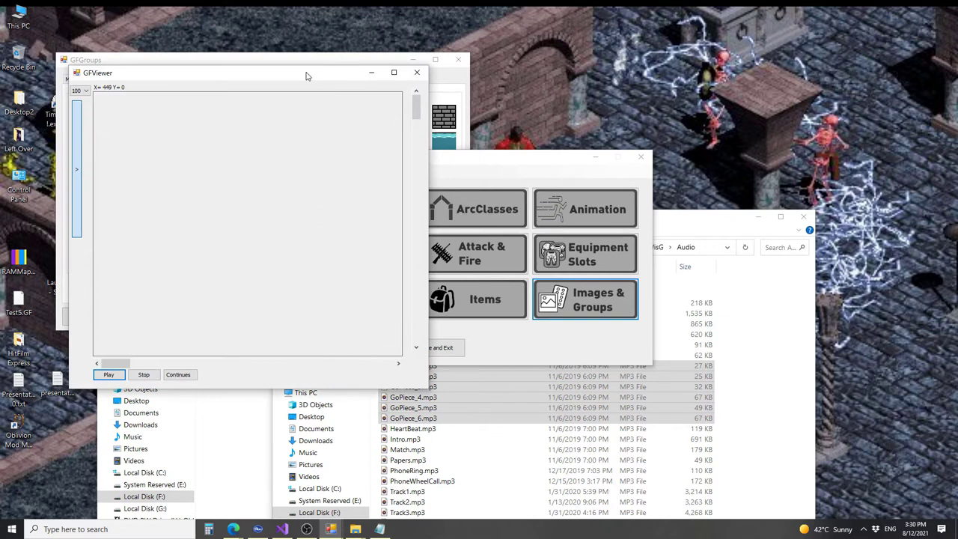
{"action": "left_click_drag", "start_coordinate": [306, 74], "coordinate": [819, 75]}
{"action": "left_click", "coordinate": [763, 273]}
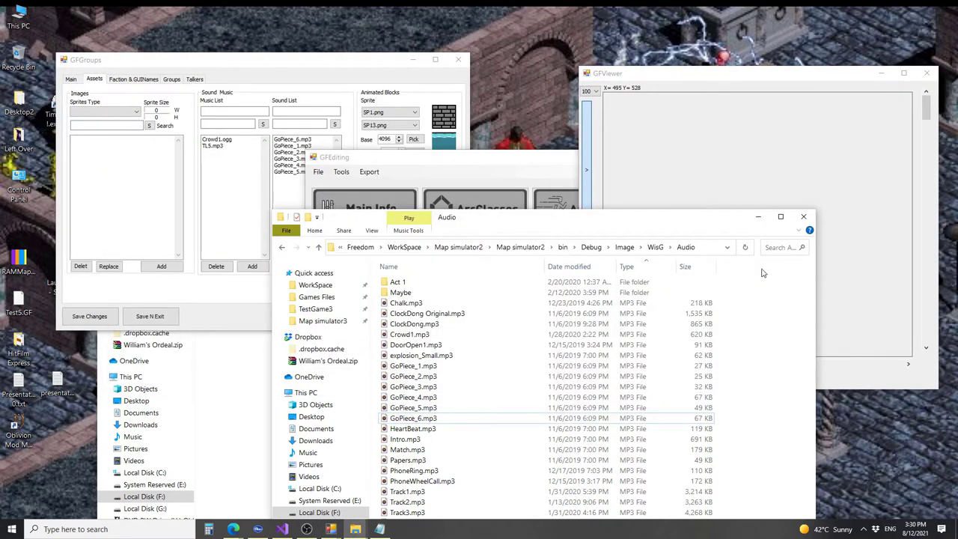
{"action": "left_click", "coordinate": [759, 217]}
{"action": "left_click", "coordinate": [578, 198]}
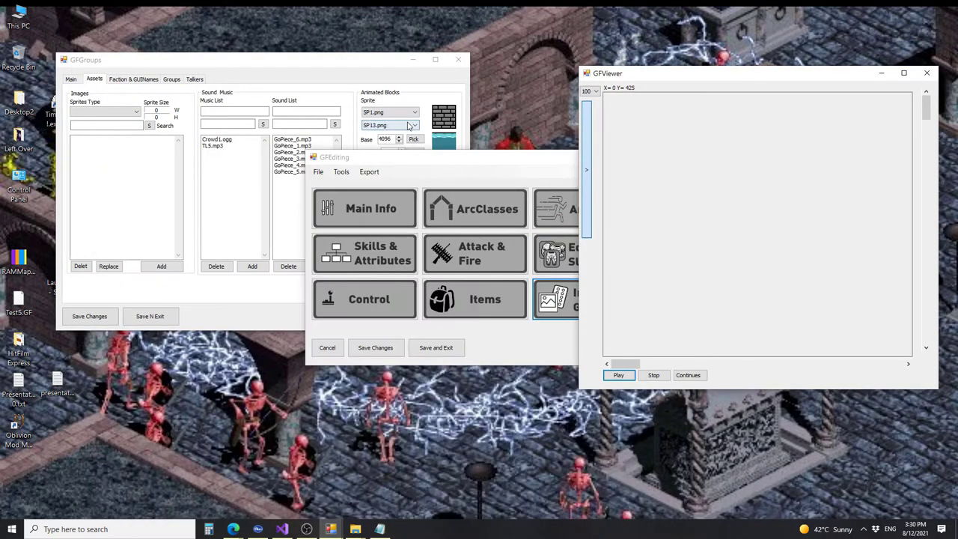
{"action": "left_click", "coordinate": [372, 68]}
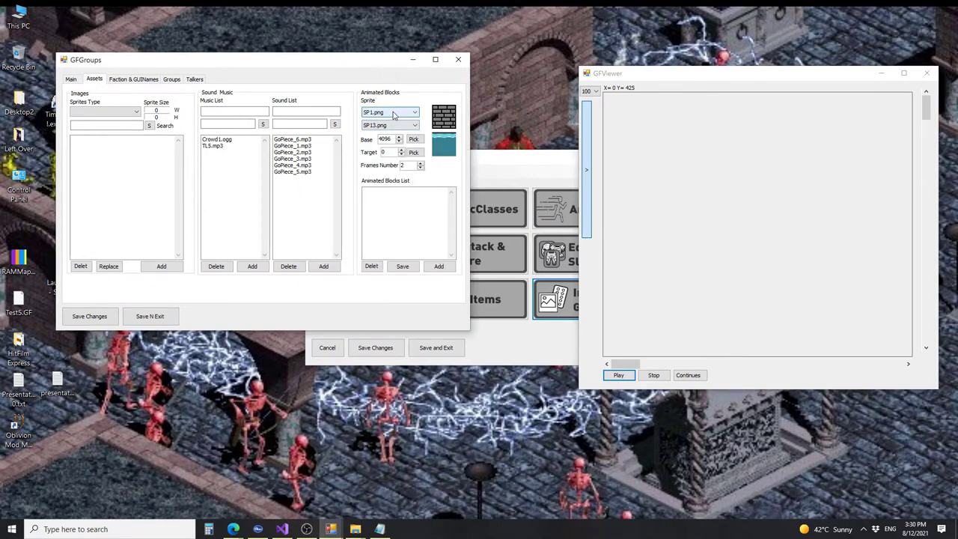
Add an animated block with block 35 as its base and 4 frames, and select it in the animated blocks list.
{"action": "left_click", "coordinate": [413, 139]}
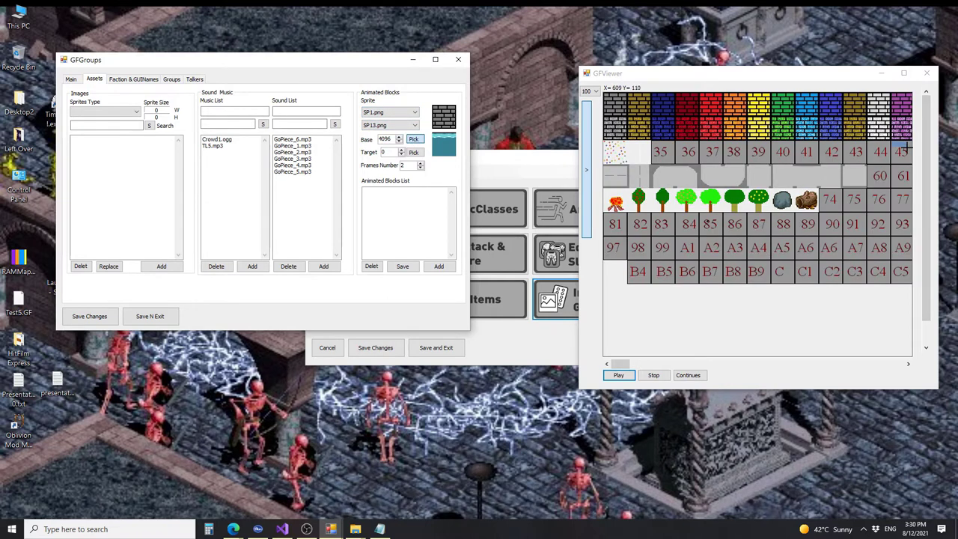
{"action": "left_click_drag", "start_coordinate": [621, 364], "coordinate": [612, 397]}
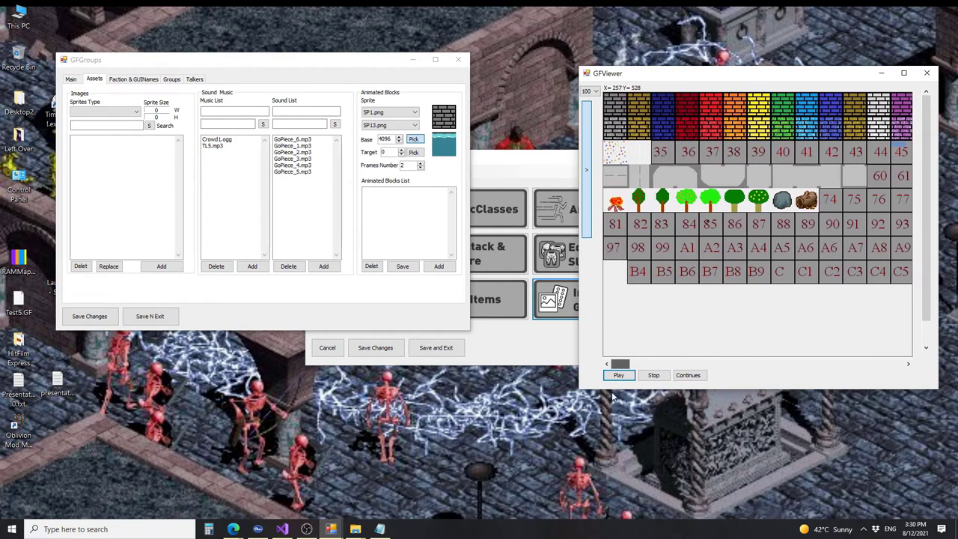
{"action": "left_click", "coordinate": [663, 154]}
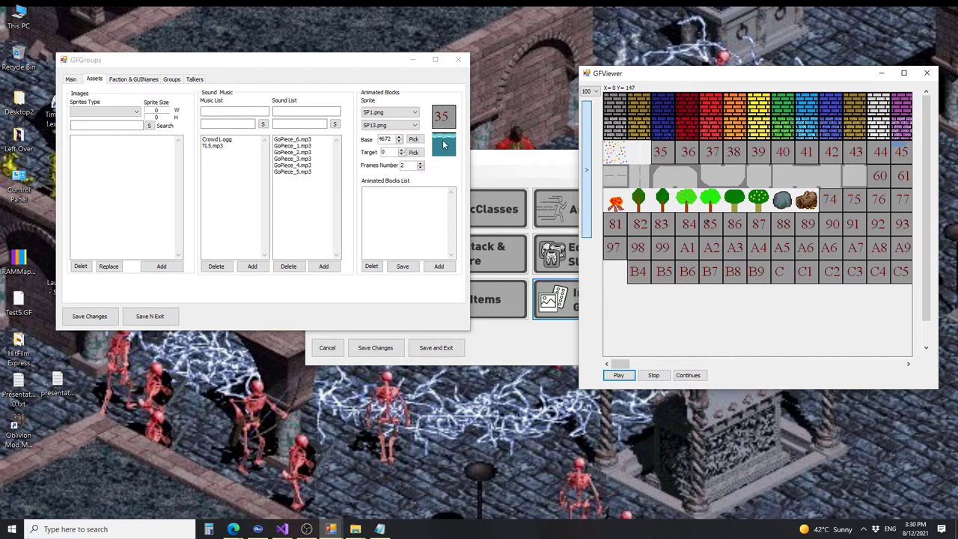
{"action": "left_click", "coordinate": [408, 164]}
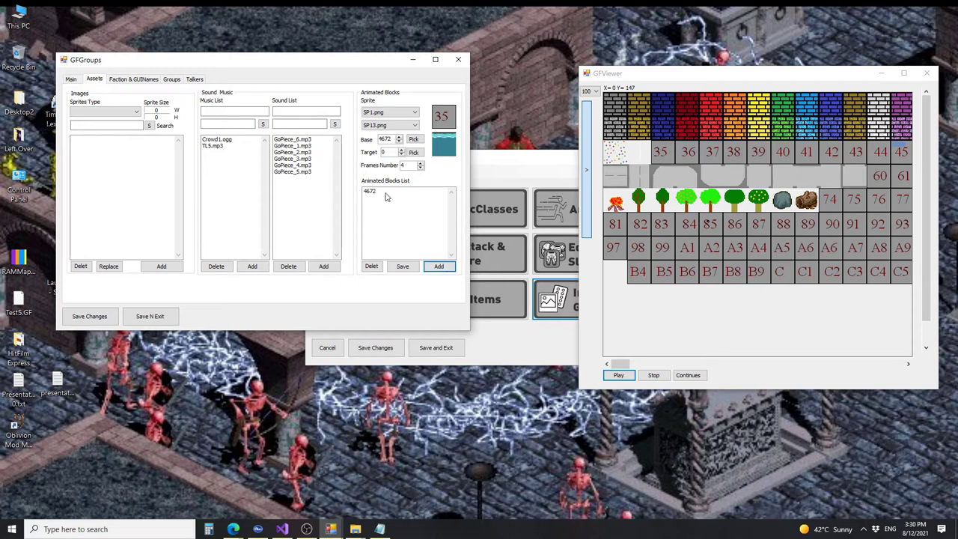
{"action": "left_click", "coordinate": [387, 193]}
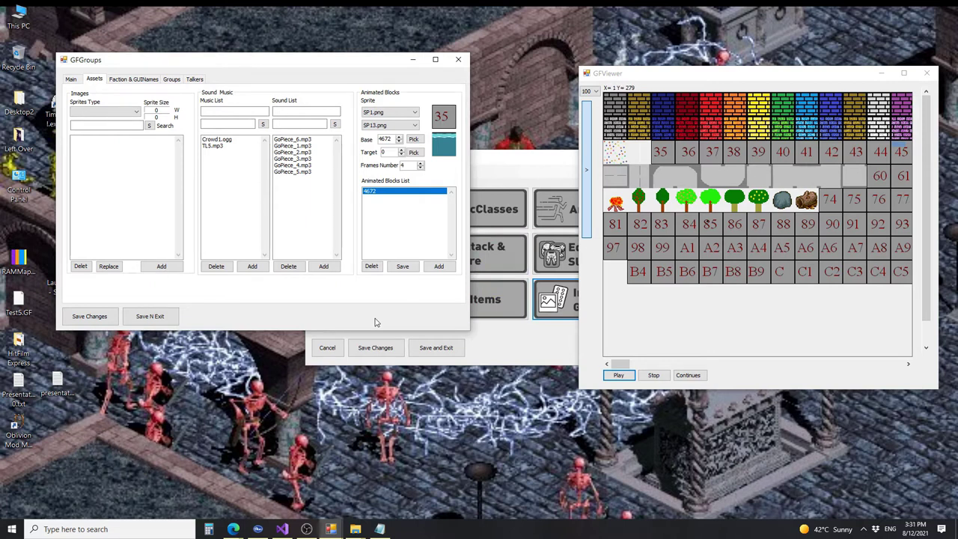
Bring up the Map Simulator 3 main window and return to the animated block settings.
{"action": "left_click", "coordinate": [517, 357]}
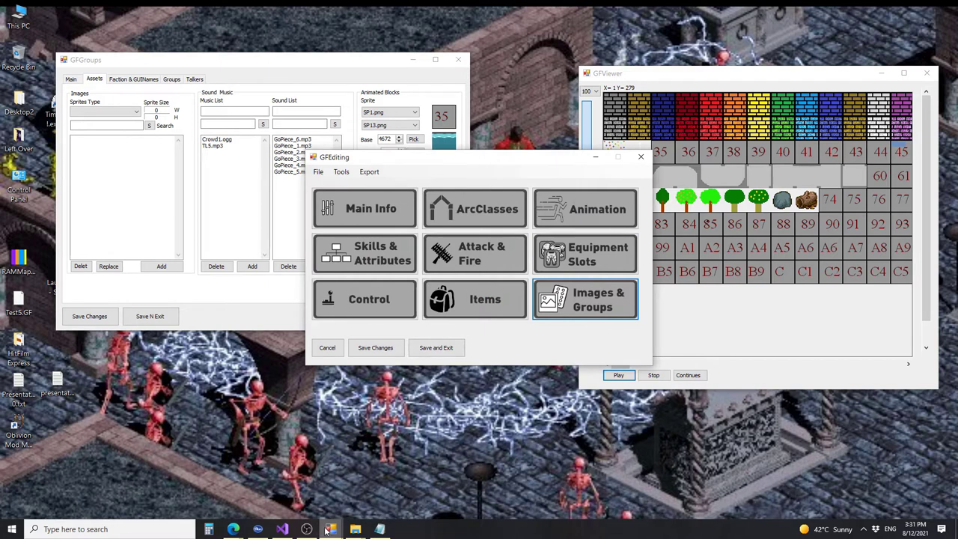
{"action": "mouse_move", "coordinate": [332, 529]}
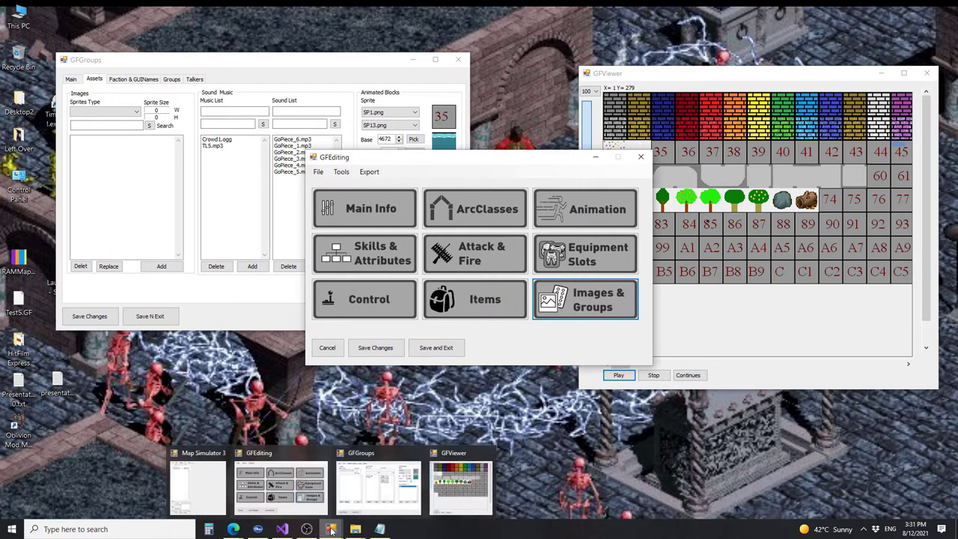
{"action": "left_click", "coordinate": [197, 487]}
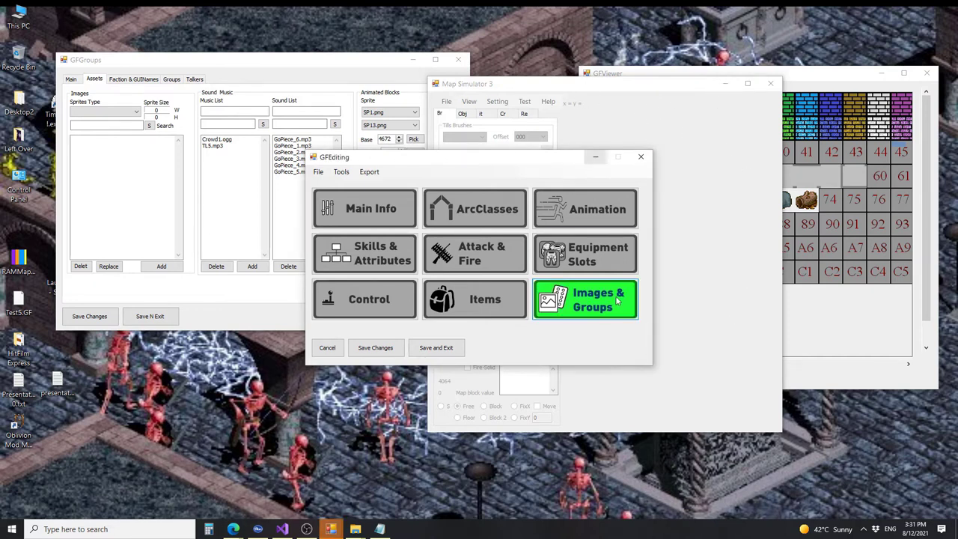
{"action": "left_click", "coordinate": [831, 327]}
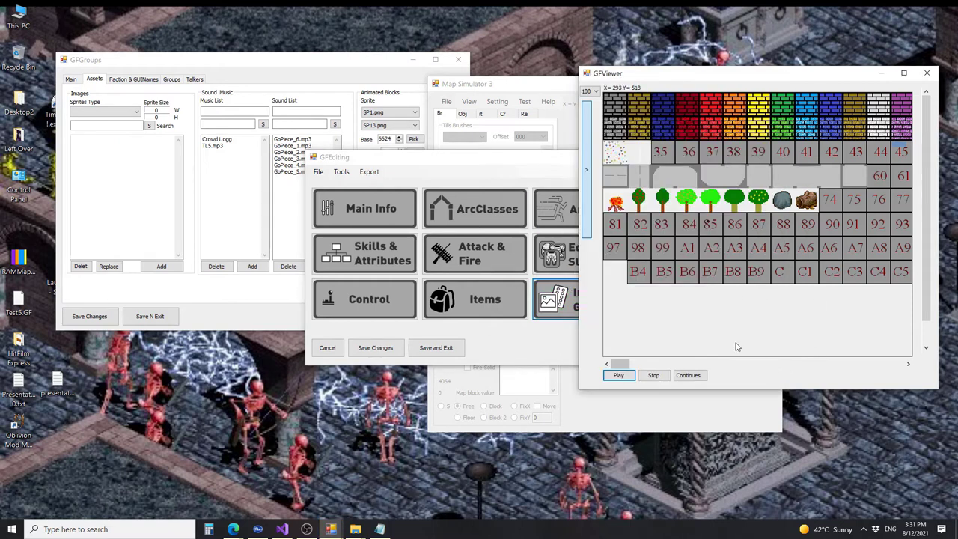
{"action": "left_click", "coordinate": [379, 77]}
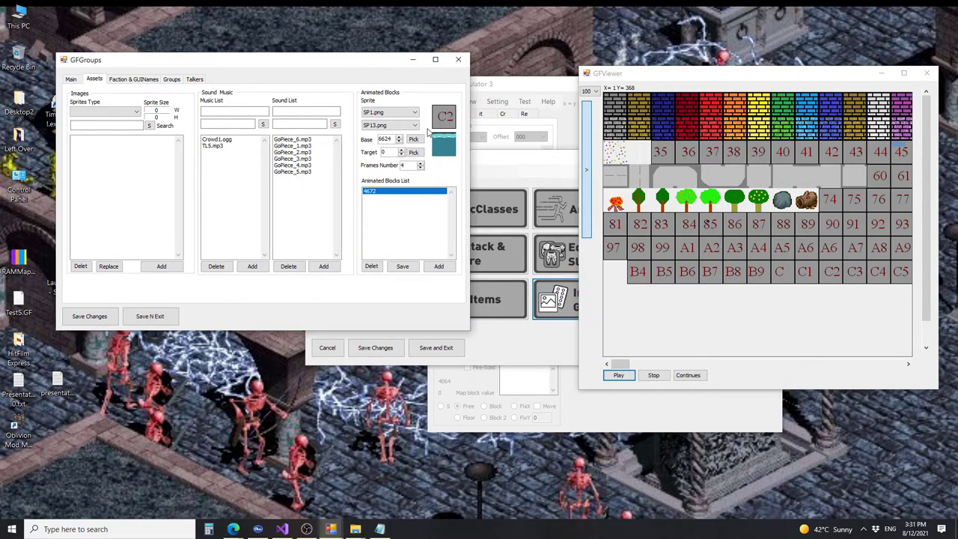
Try picking blocks 85 and 89 as the base, reselecting the 4672 animated block entry after each.
{"action": "left_click", "coordinate": [413, 140]}
{"action": "left_click", "coordinate": [709, 223]}
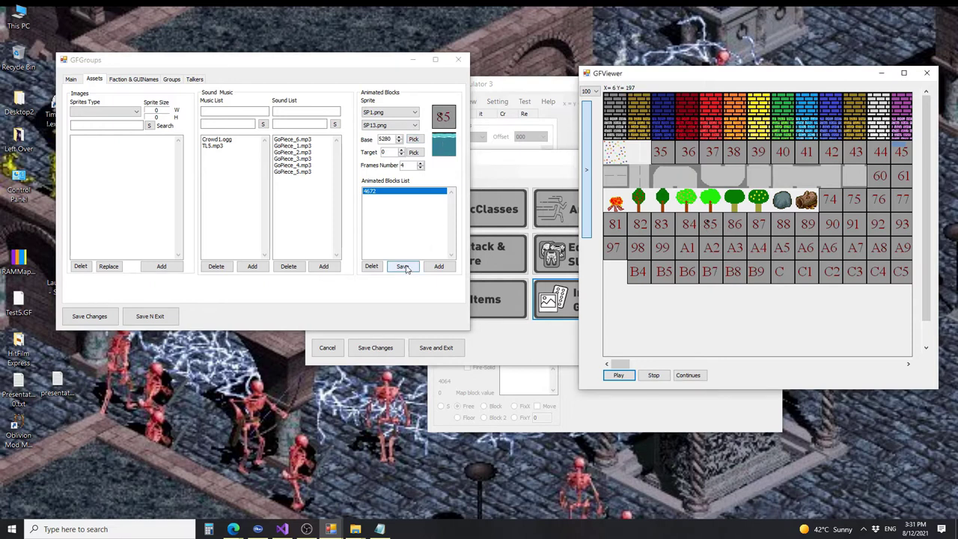
{"action": "left_click", "coordinate": [374, 193]}
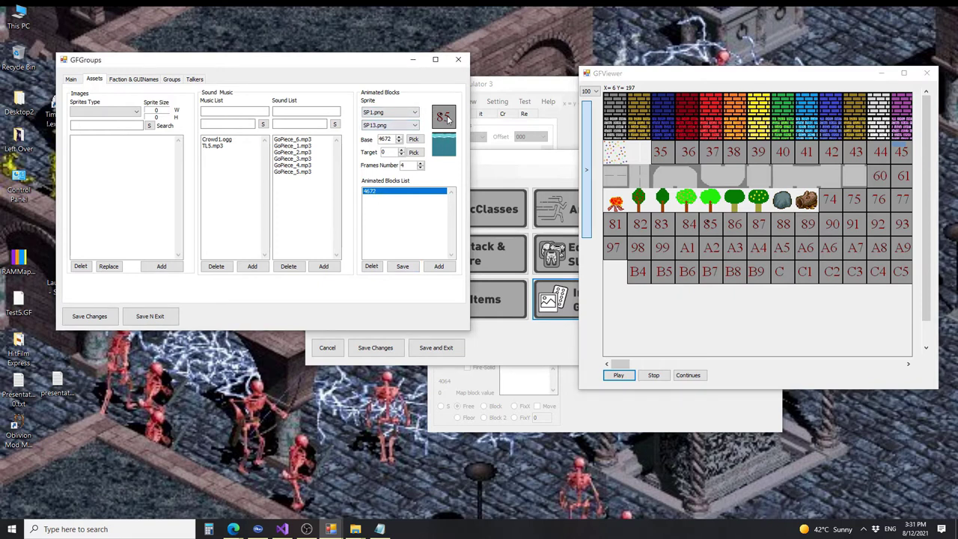
{"action": "left_click", "coordinate": [399, 137]}
{"action": "left_click", "coordinate": [808, 232]}
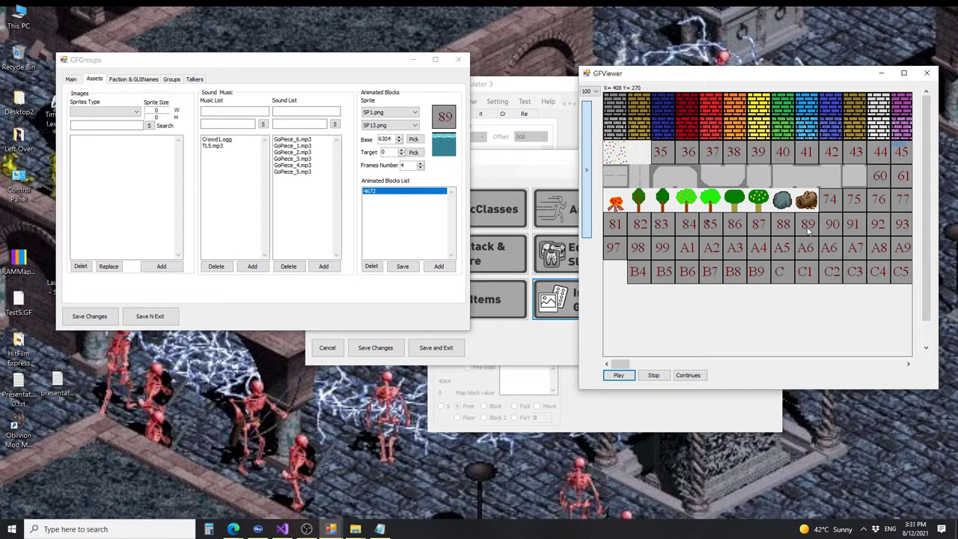
{"action": "left_click", "coordinate": [390, 191]}
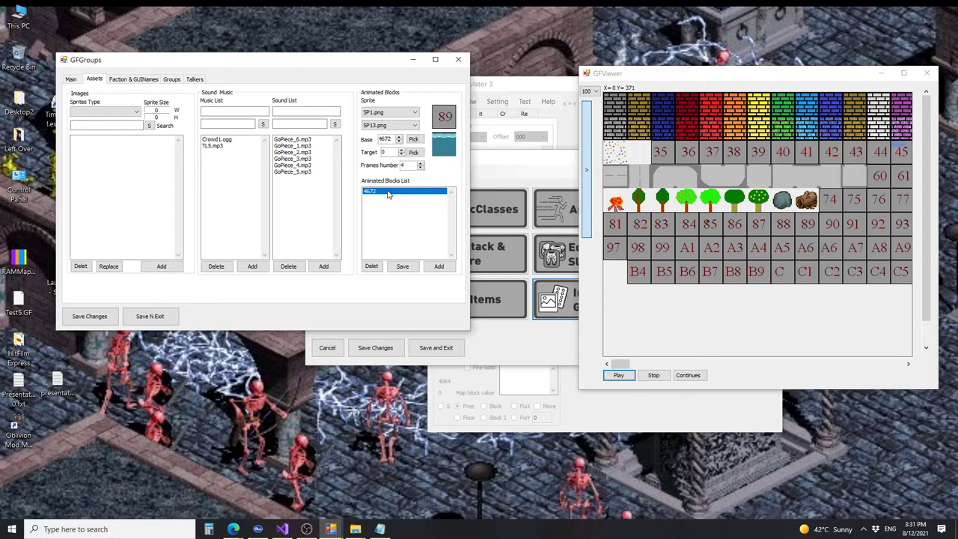
{"action": "left_click", "coordinate": [400, 138]}
Add three factions named Good, Neature and Evil to the game.
{"action": "left_click", "coordinate": [125, 84]}
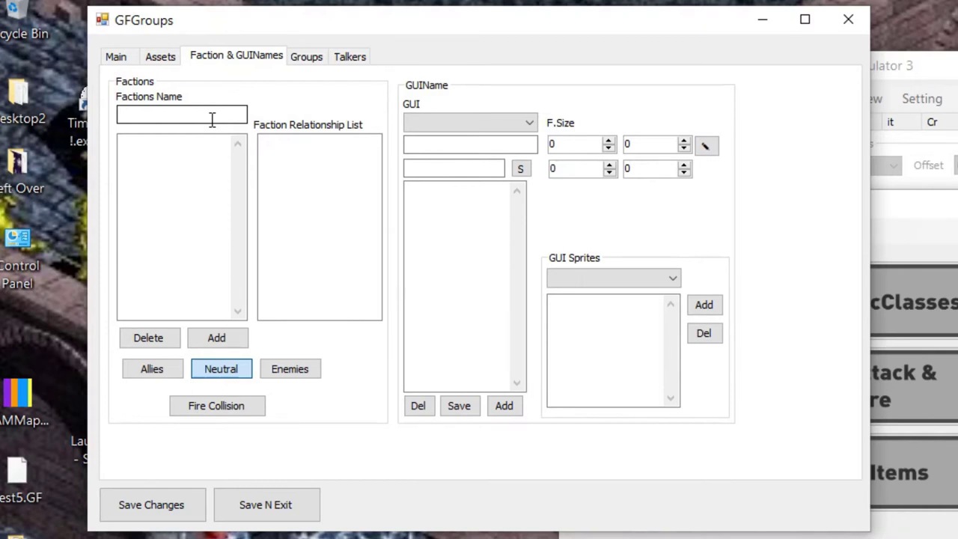
{"action": "left_click", "coordinate": [212, 119]}
{"action": "type", "text": "Good"}
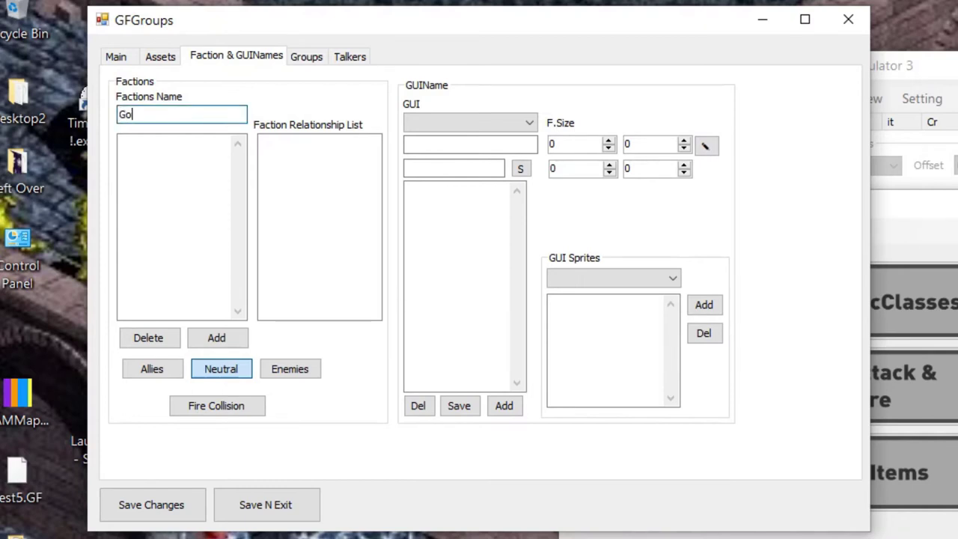
{"action": "left_click", "coordinate": [212, 343]}
{"action": "left_click", "coordinate": [180, 114]}
{"action": "type", "text": "Neature"}
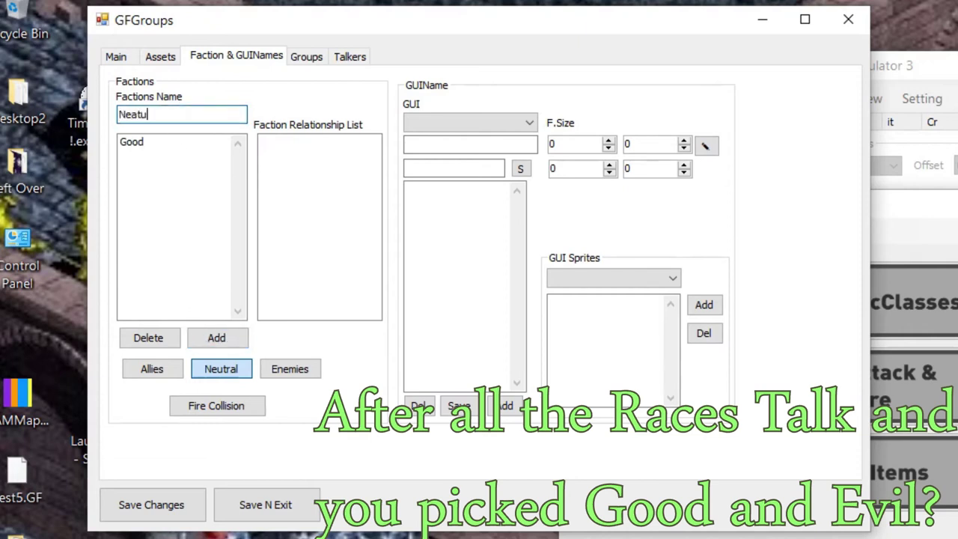
{"action": "left_click", "coordinate": [216, 343]}
{"action": "left_click", "coordinate": [203, 112]}
{"action": "type", "text": "Evil"}
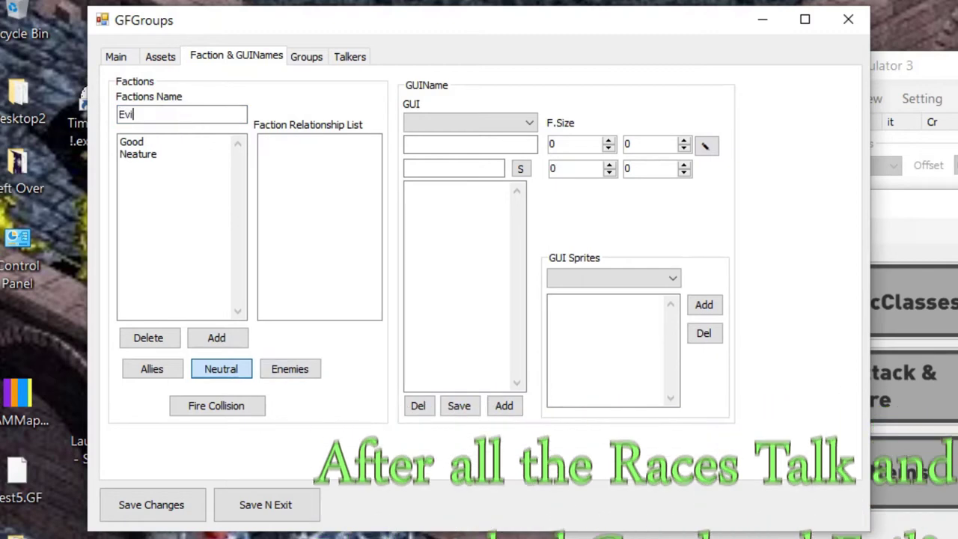
{"action": "left_click", "coordinate": [198, 341]}
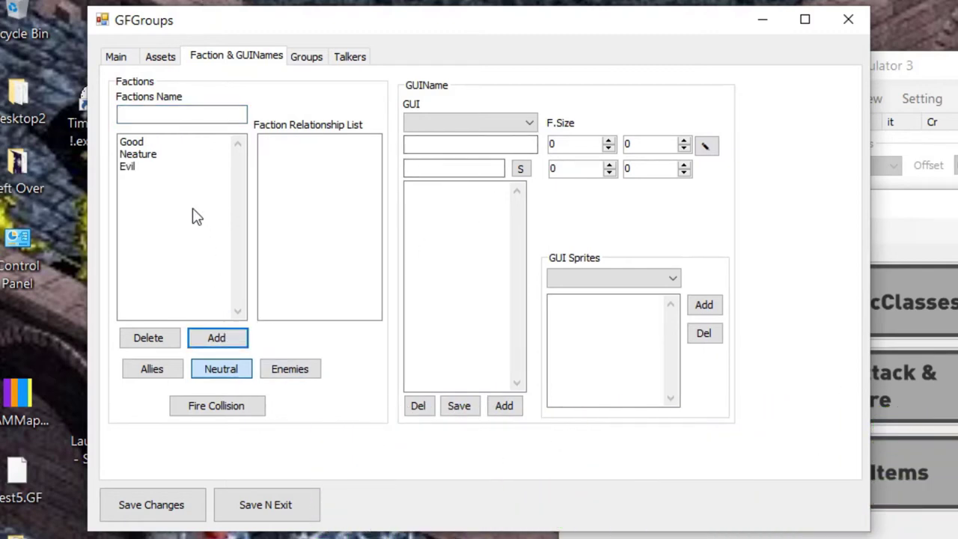
Set the Good faction's relationships, making Good and Neature allies and Evil an enemy.
{"action": "left_click", "coordinate": [188, 144]}
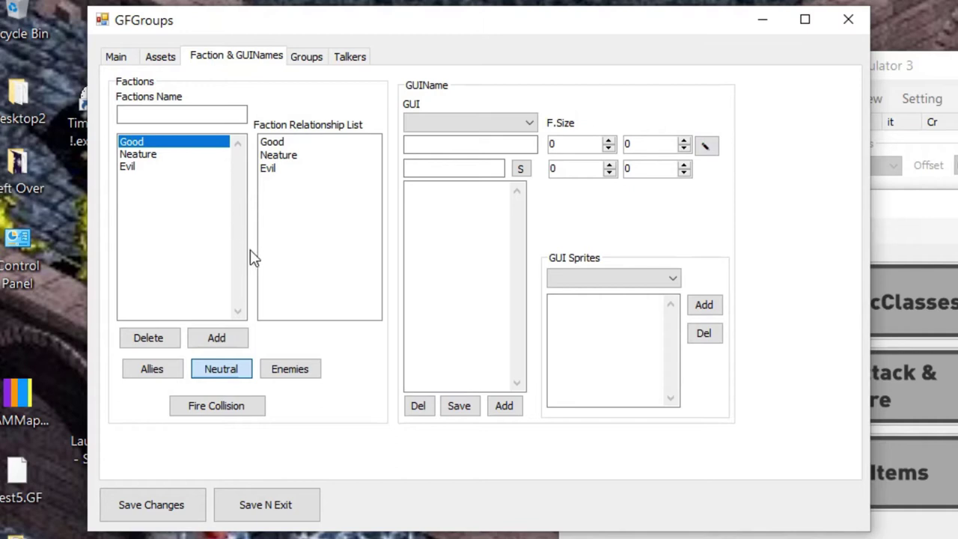
{"action": "left_click", "coordinate": [273, 142]}
{"action": "left_click", "coordinate": [149, 371]}
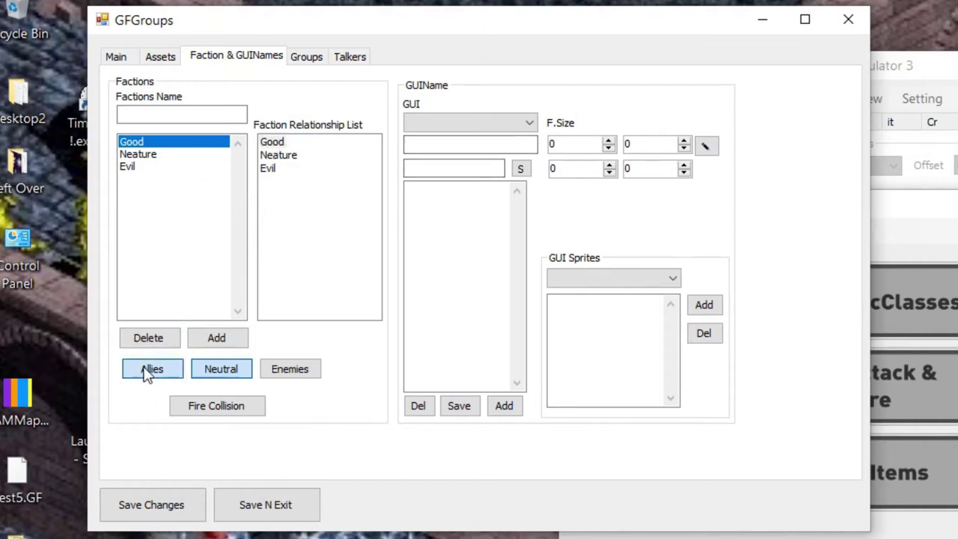
{"action": "left_click", "coordinate": [289, 158]}
{"action": "left_click", "coordinate": [153, 372]}
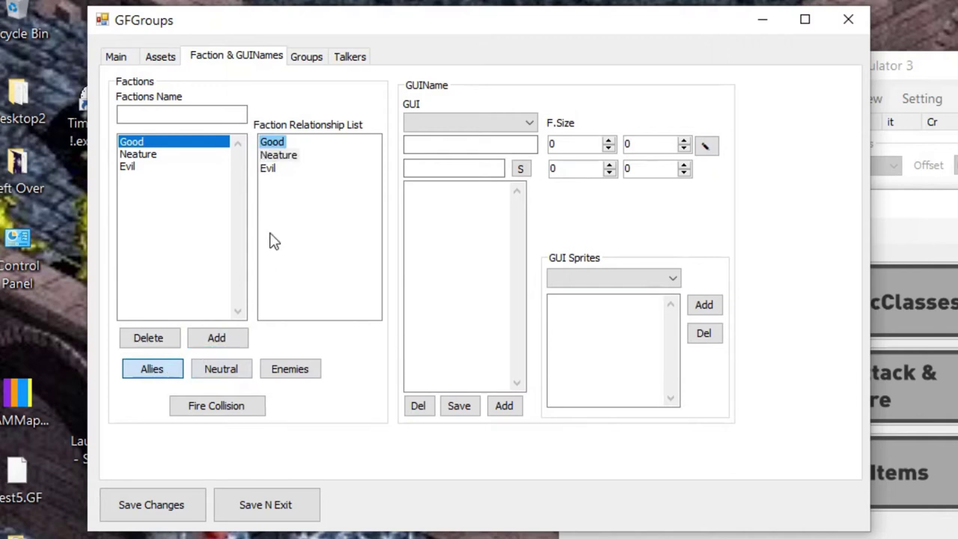
{"action": "left_click", "coordinate": [271, 170]}
{"action": "left_click", "coordinate": [294, 370]}
{"action": "left_click", "coordinate": [294, 170]}
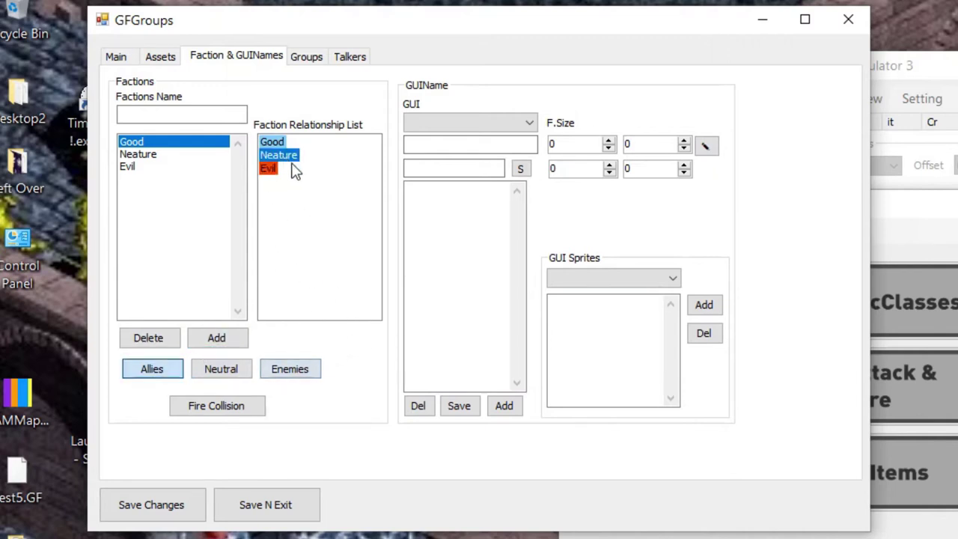
{"action": "left_click", "coordinate": [274, 171]}
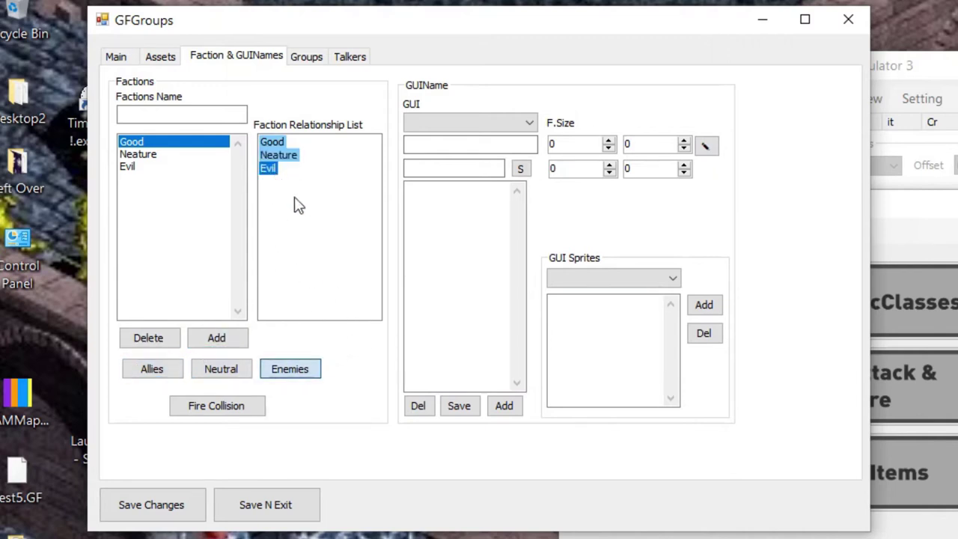
Try fire collision on Evil in the Good faction's relationship list, checking Neature's relationships before reselecting Good.
{"action": "left_click", "coordinate": [222, 406]}
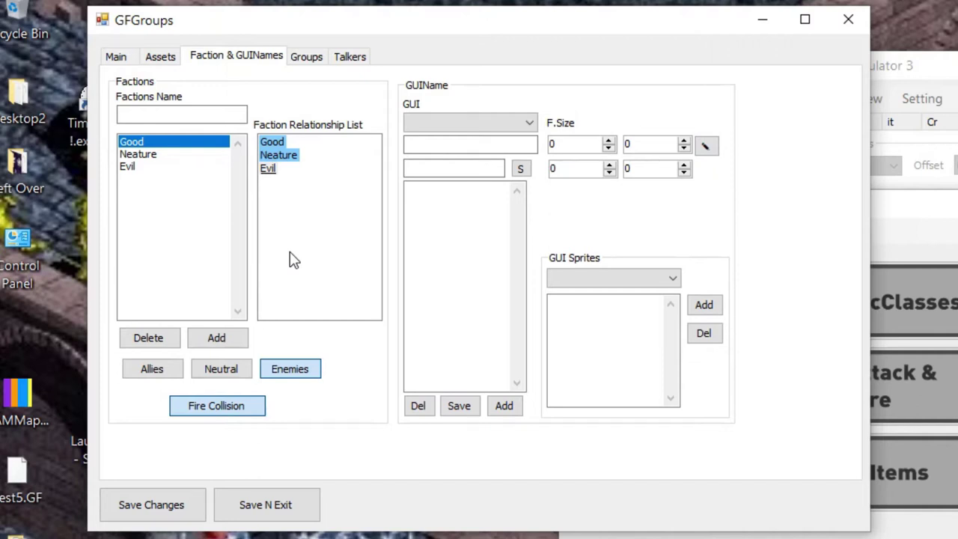
{"action": "left_click", "coordinate": [138, 155]}
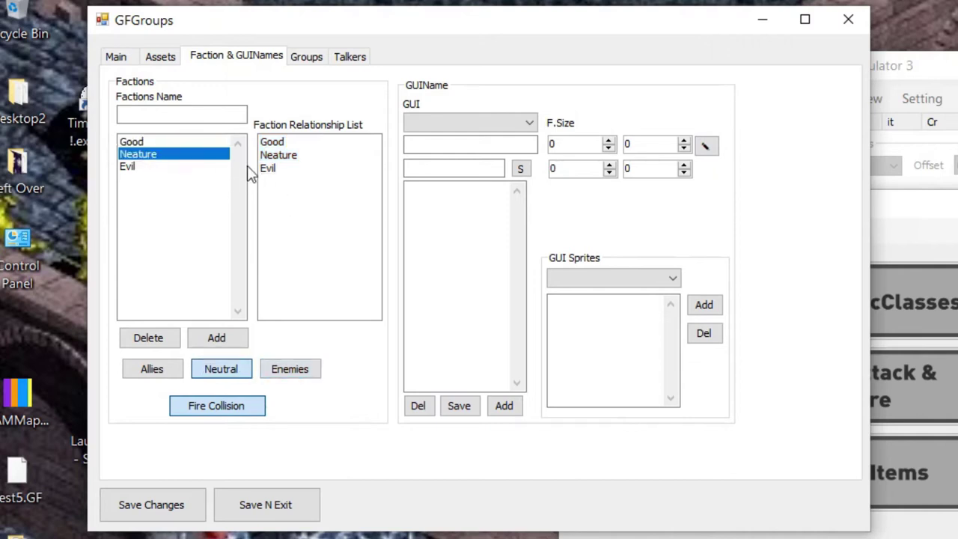
{"action": "left_click", "coordinate": [273, 142]}
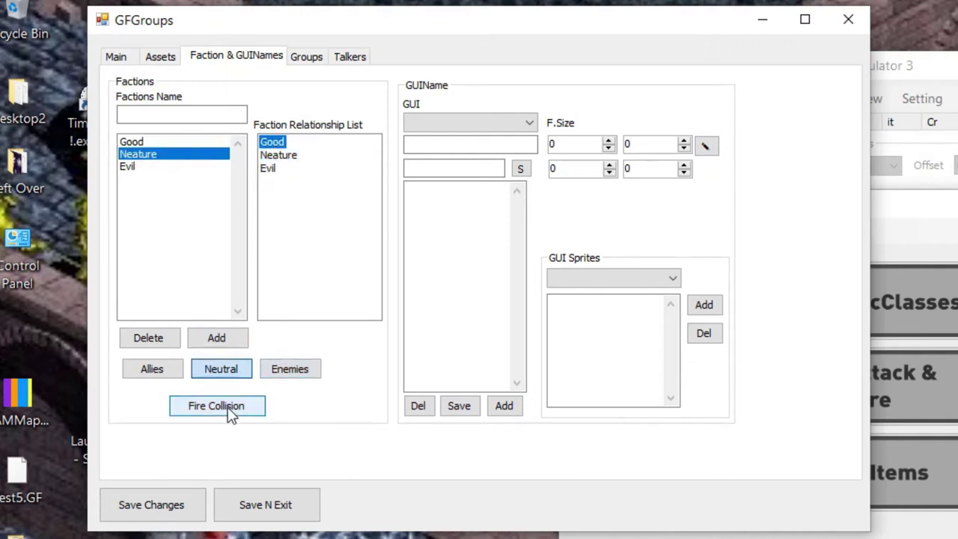
{"action": "left_click", "coordinate": [169, 144]}
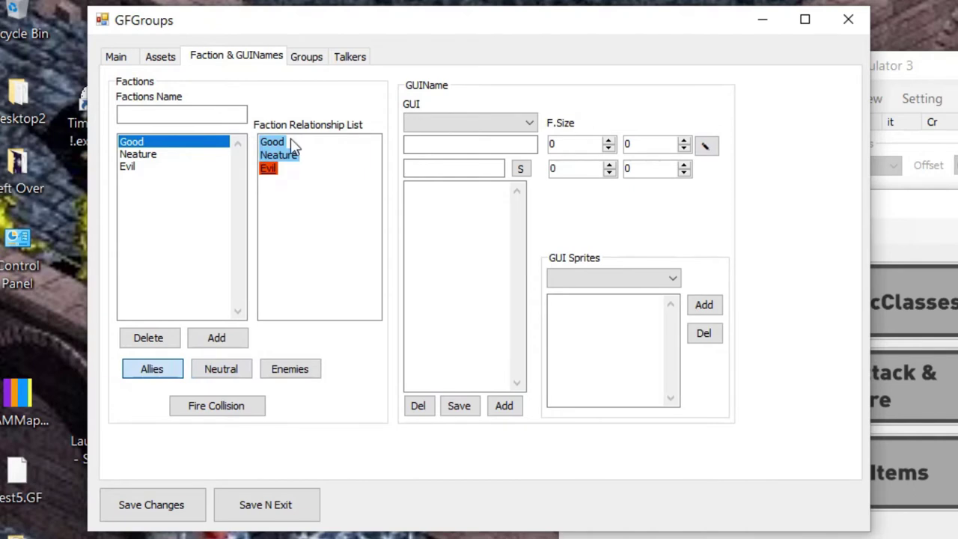
Set the Evil faction's relationships, making Neature and Good enemies and Evil an ally.
{"action": "left_click", "coordinate": [180, 167]}
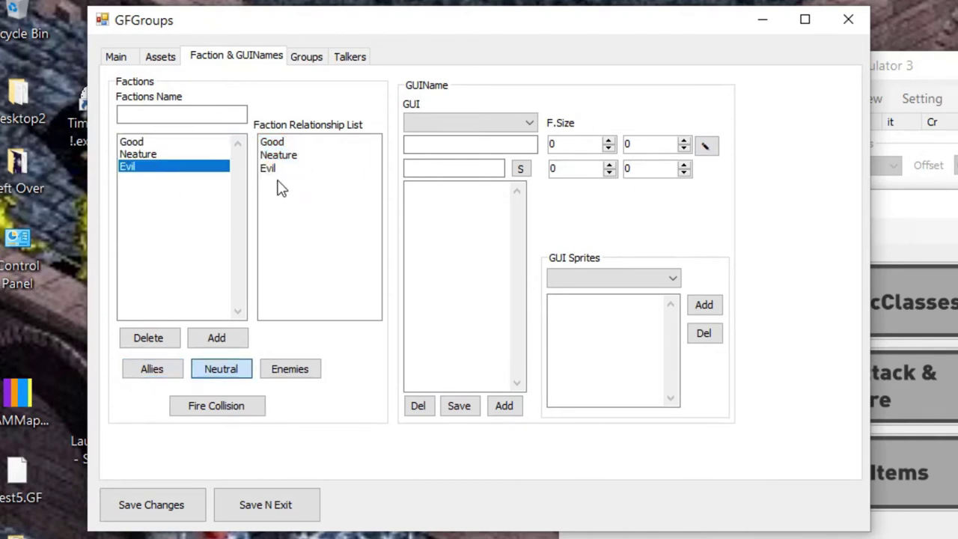
{"action": "left_click", "coordinate": [282, 157]}
{"action": "left_click", "coordinate": [283, 370]}
{"action": "left_click", "coordinate": [292, 153]}
{"action": "left_click", "coordinate": [275, 143]}
{"action": "left_click", "coordinate": [283, 370]}
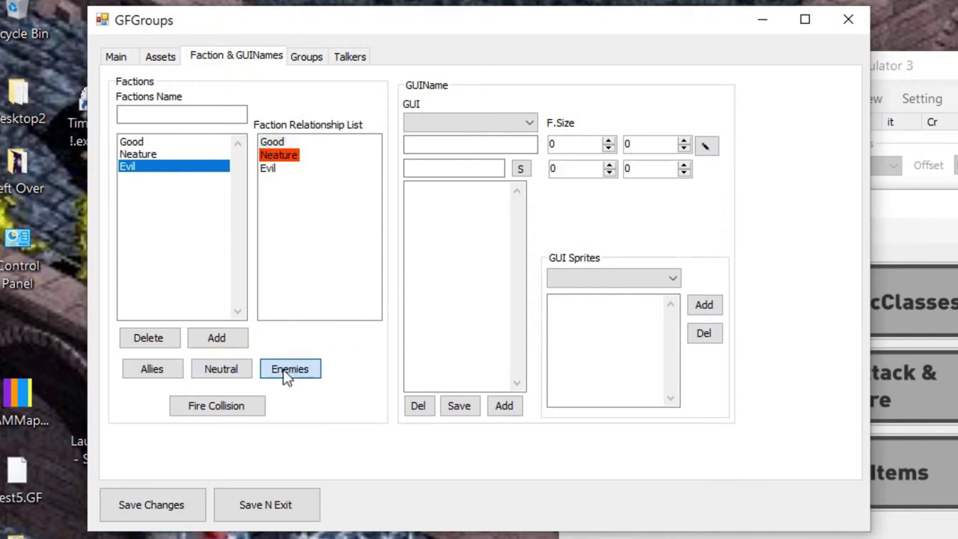
{"action": "left_click", "coordinate": [261, 173]}
{"action": "left_click", "coordinate": [150, 369]}
Enable fire collision for Neature and Good in the Evil faction's relationship list.
{"action": "left_click_drag", "start_coordinate": [283, 157], "coordinate": [286, 290]}
{"action": "left_click", "coordinate": [225, 409]}
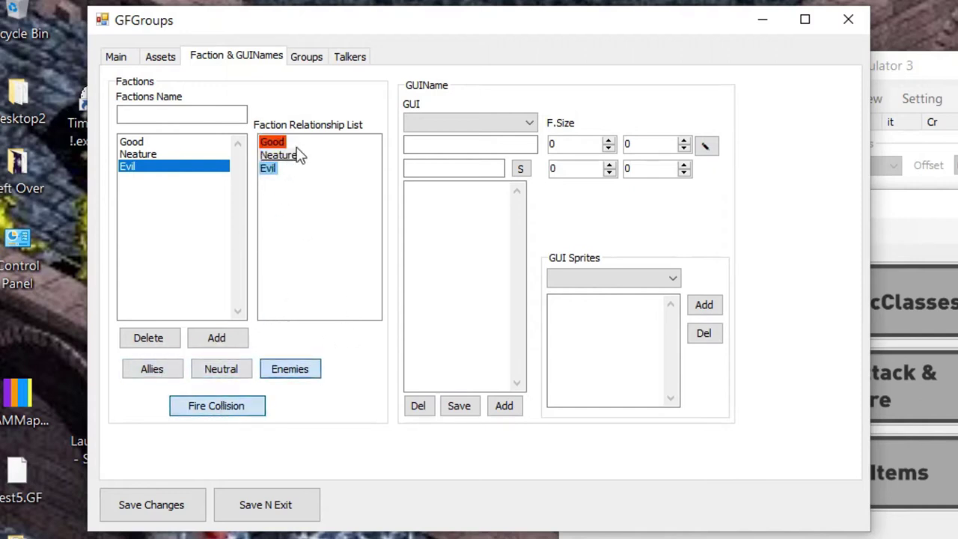
{"action": "left_click", "coordinate": [272, 144]}
{"action": "left_click", "coordinate": [224, 405]}
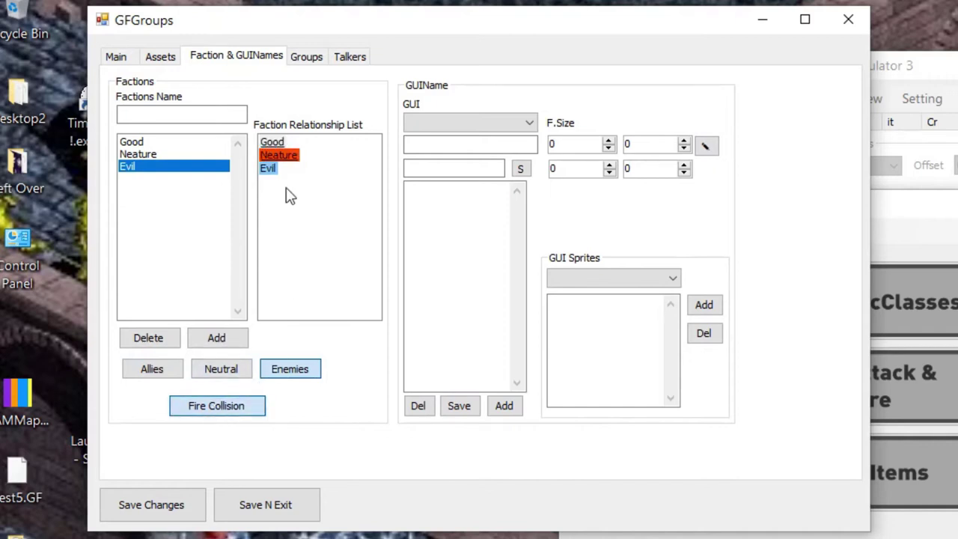
{"action": "left_click", "coordinate": [271, 169]}
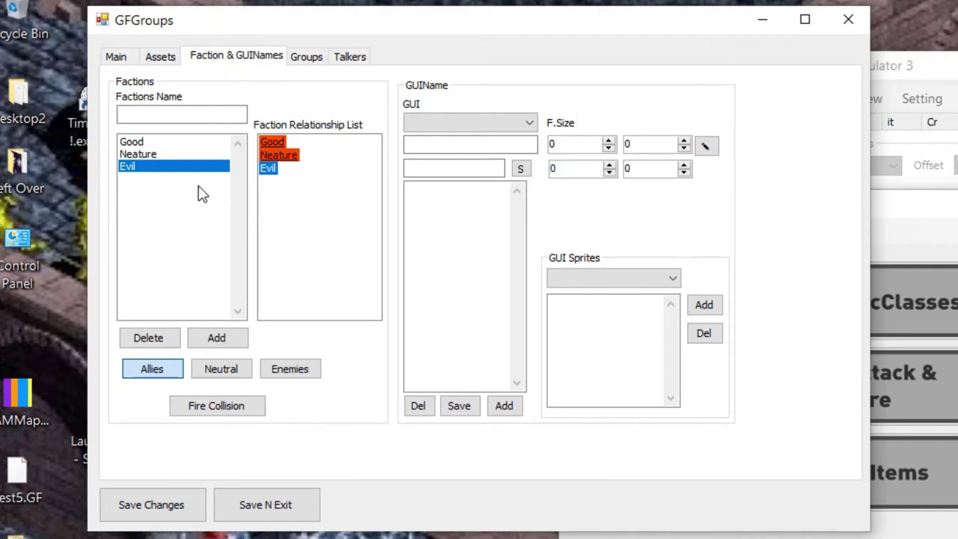
Review the relationship lists of the Good, Neature and Evil factions one after another.
{"action": "left_click", "coordinate": [136, 159]}
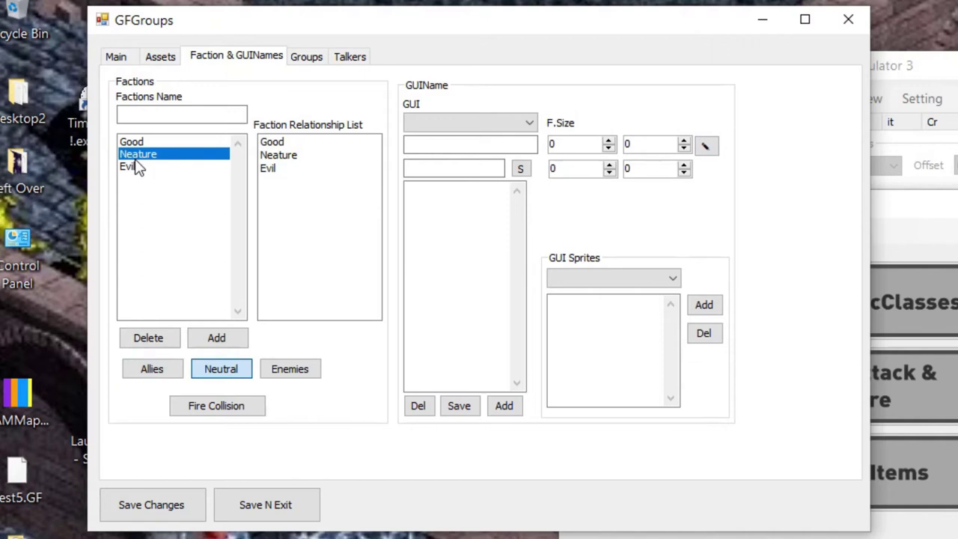
{"action": "left_click", "coordinate": [145, 142]}
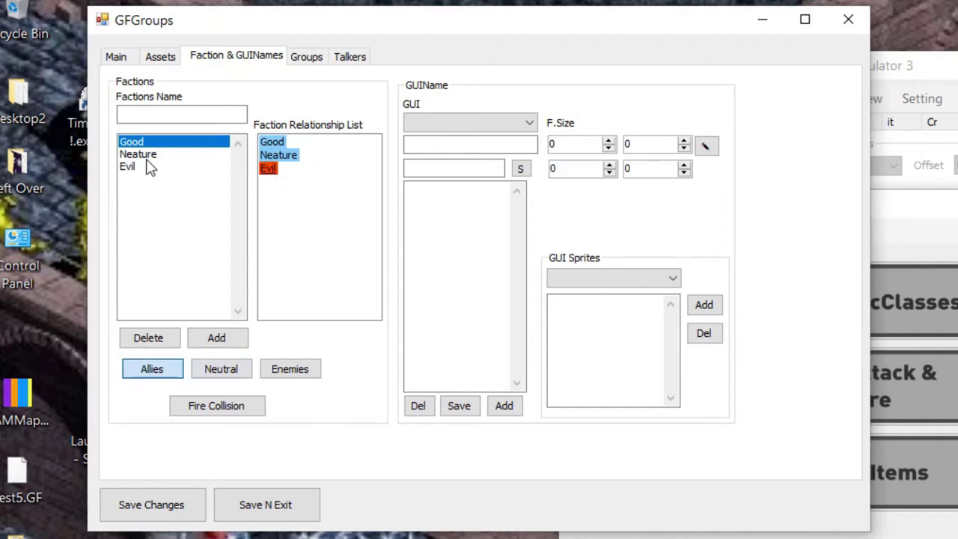
{"action": "left_click", "coordinate": [141, 156]}
{"action": "left_click", "coordinate": [135, 167]}
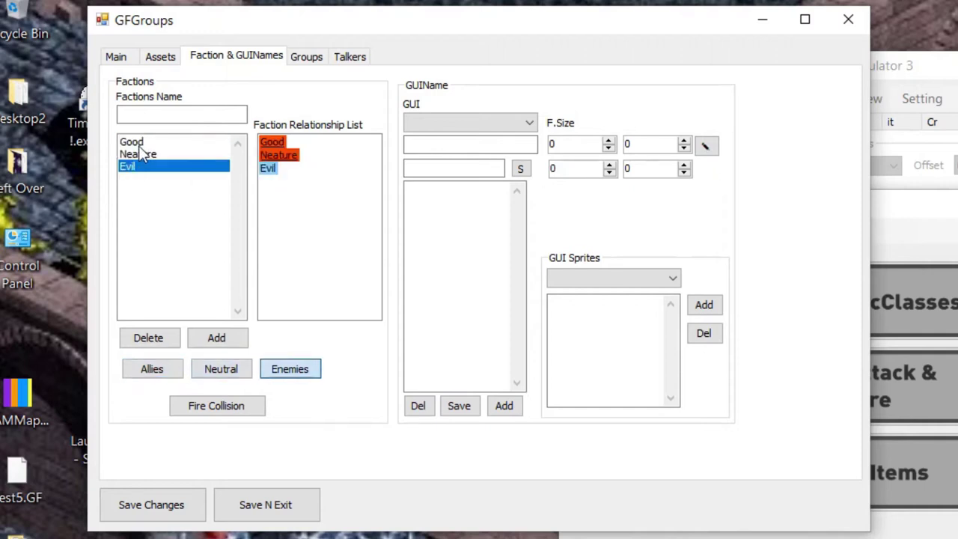
{"action": "left_click", "coordinate": [139, 143]}
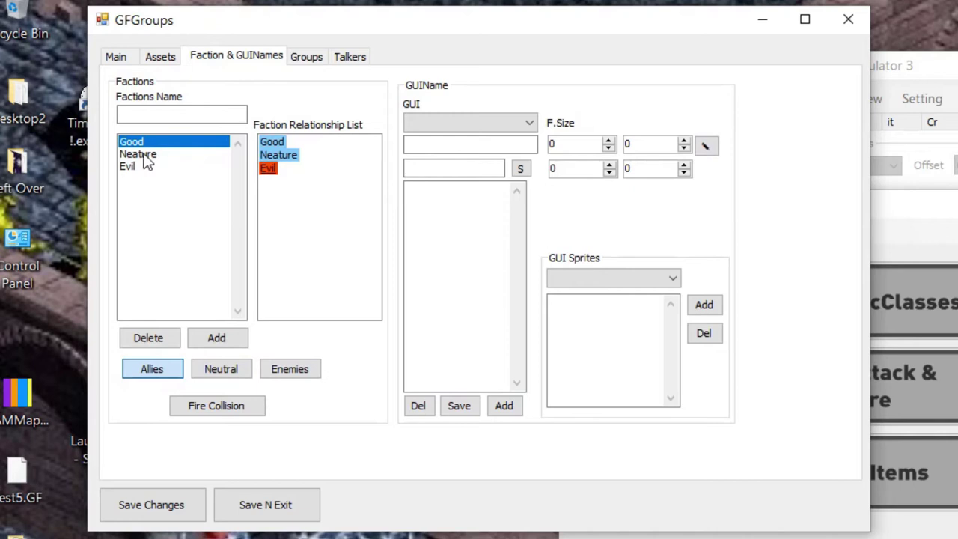
{"action": "left_click", "coordinate": [144, 155]}
{"action": "left_click", "coordinate": [133, 167]}
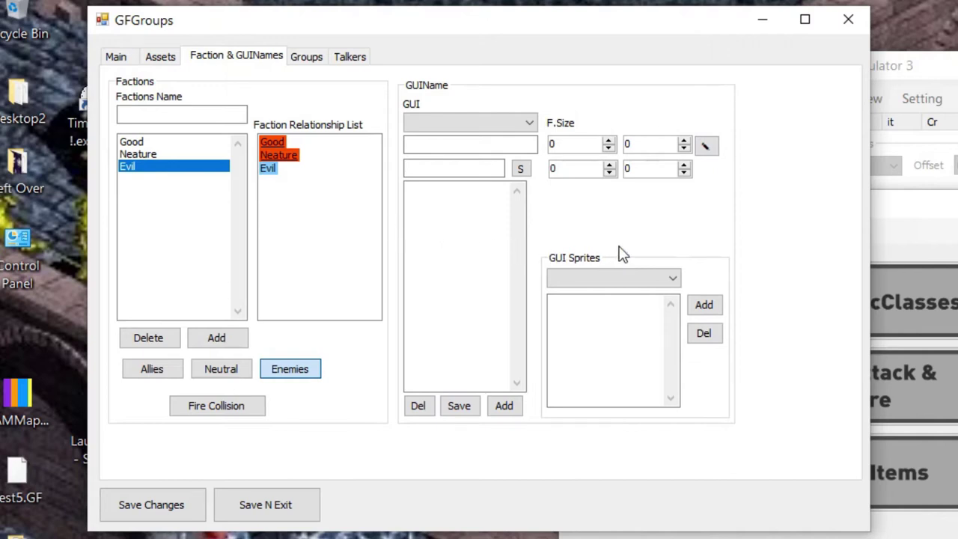
Add GUI.png to the GUI sprites and select it in the sprite list.
{"action": "left_click", "coordinate": [610, 280]}
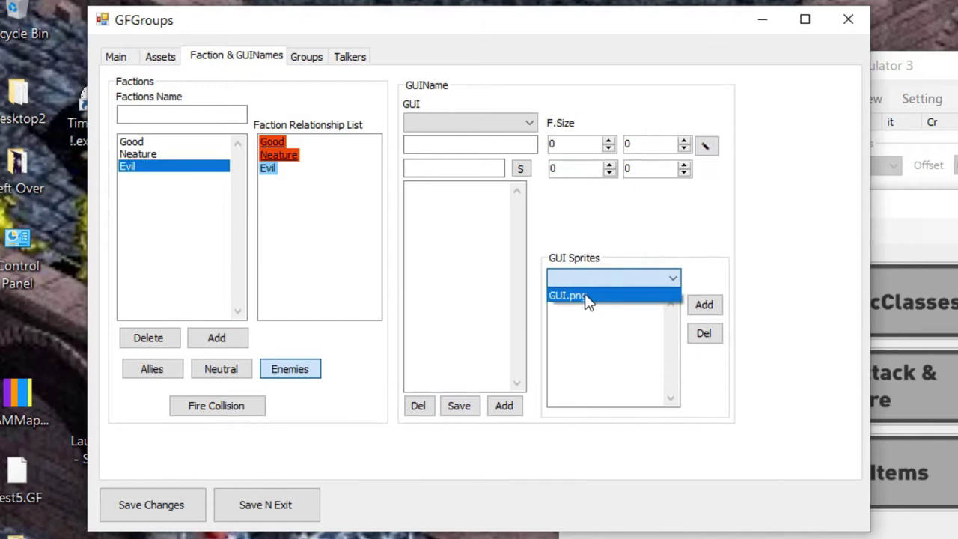
{"action": "left_click", "coordinate": [588, 293]}
{"action": "left_click", "coordinate": [707, 311]}
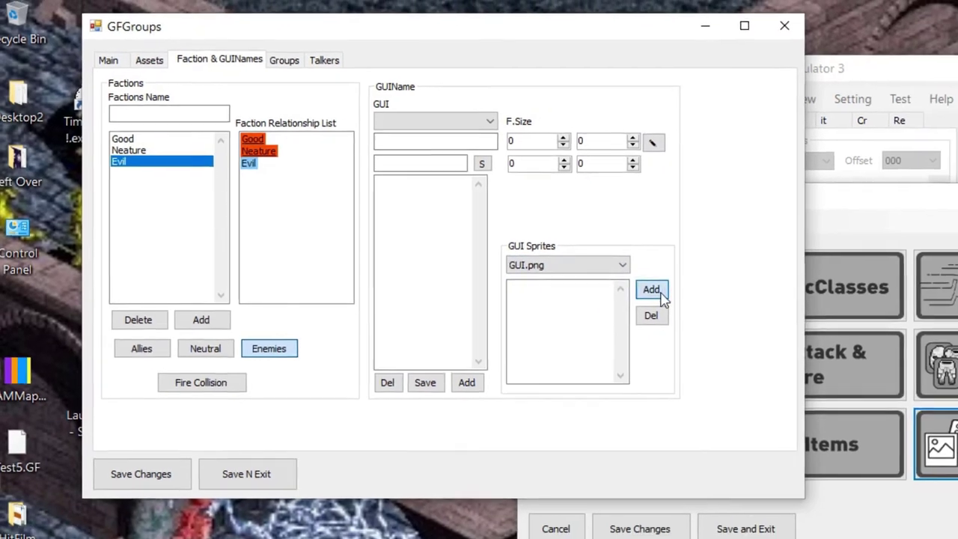
{"action": "left_click", "coordinate": [681, 298]}
{"action": "left_click", "coordinate": [599, 301]}
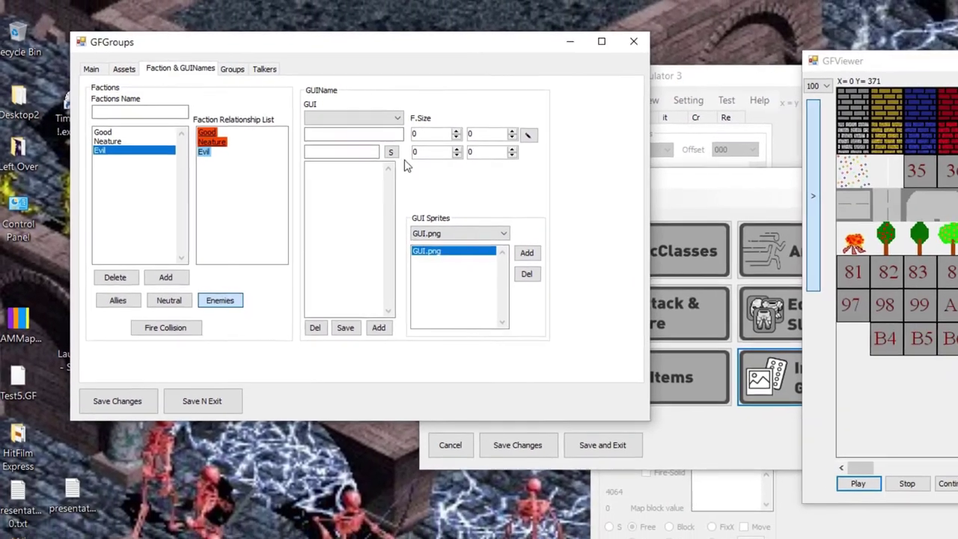
Choose GUI.png as the source for GUI names and examine the brown menu panel's extents in the viewer.
{"action": "left_click", "coordinate": [371, 118]}
{"action": "left_click", "coordinate": [364, 133]}
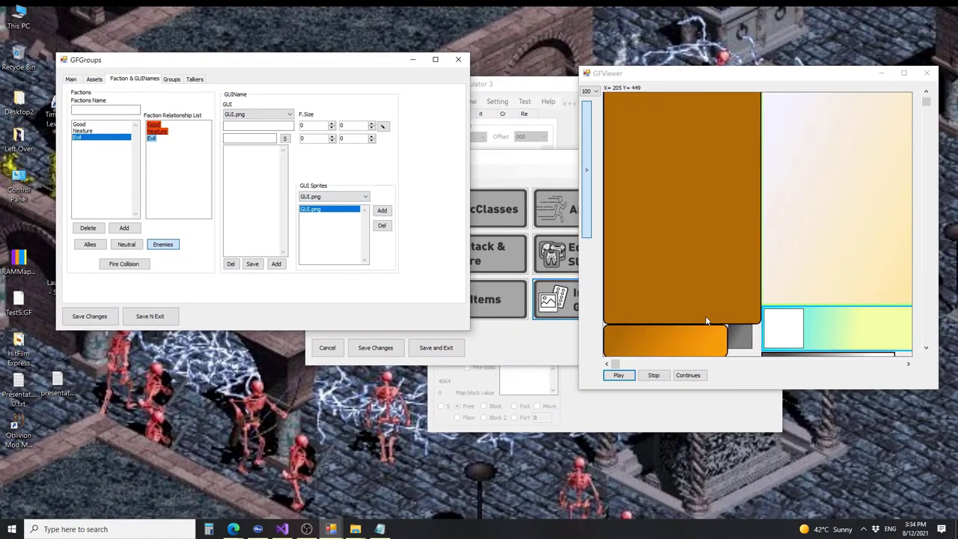
{"action": "scroll", "coordinate": [707, 320], "scroll_direction": "down", "scroll_amount": 2}
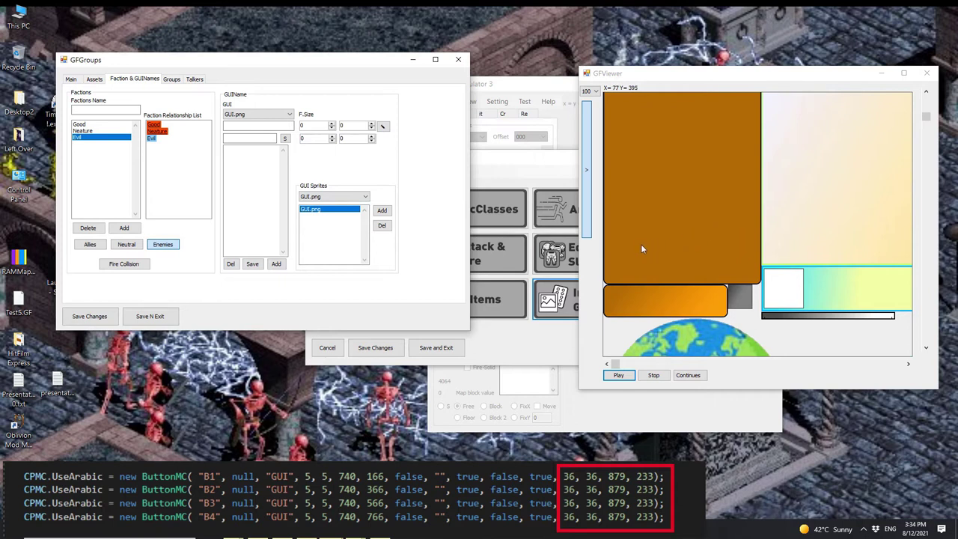
{"action": "scroll", "coordinate": [658, 321], "scroll_direction": "down", "scroll_amount": 3}
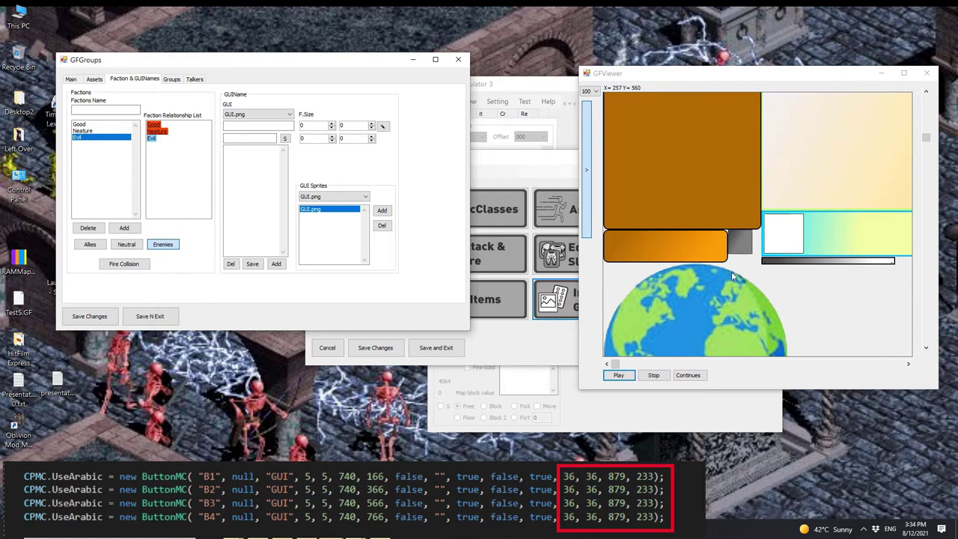
{"action": "scroll", "coordinate": [706, 339], "scroll_direction": "up", "scroll_amount": 4}
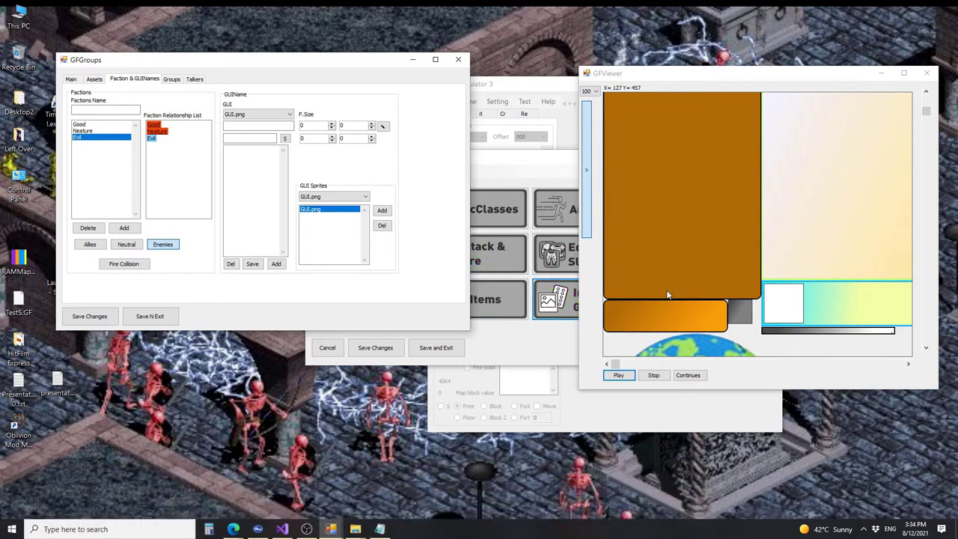
{"action": "scroll", "coordinate": [670, 297], "scroll_direction": "up", "scroll_amount": 1}
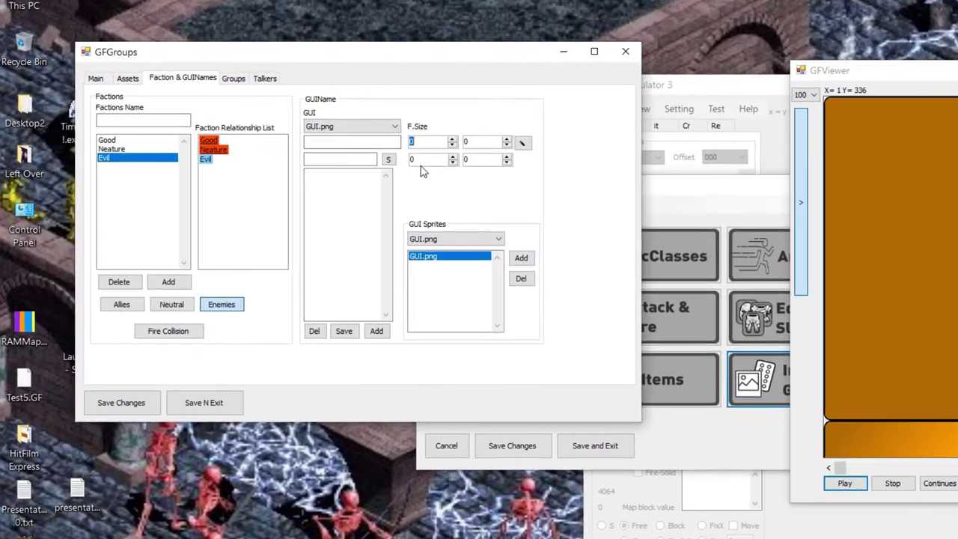
Add a GUI name Menu1 with a frame size of 317 by 475 and select it in the list.
{"action": "double_click", "coordinate": [310, 142]}
{"action": "type", "text": "317"}
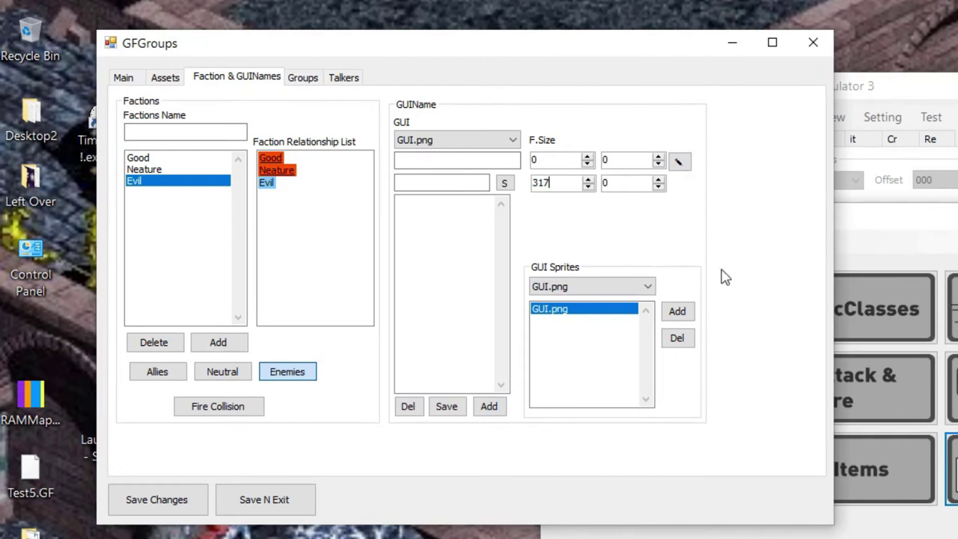
{"action": "double_click", "coordinate": [629, 183]}
{"action": "type", "text": "475"}
{"action": "left_click", "coordinate": [629, 160]}
{"action": "left_click", "coordinate": [424, 159]}
{"action": "type", "text": "Menu1"}
{"action": "left_click", "coordinate": [489, 406]}
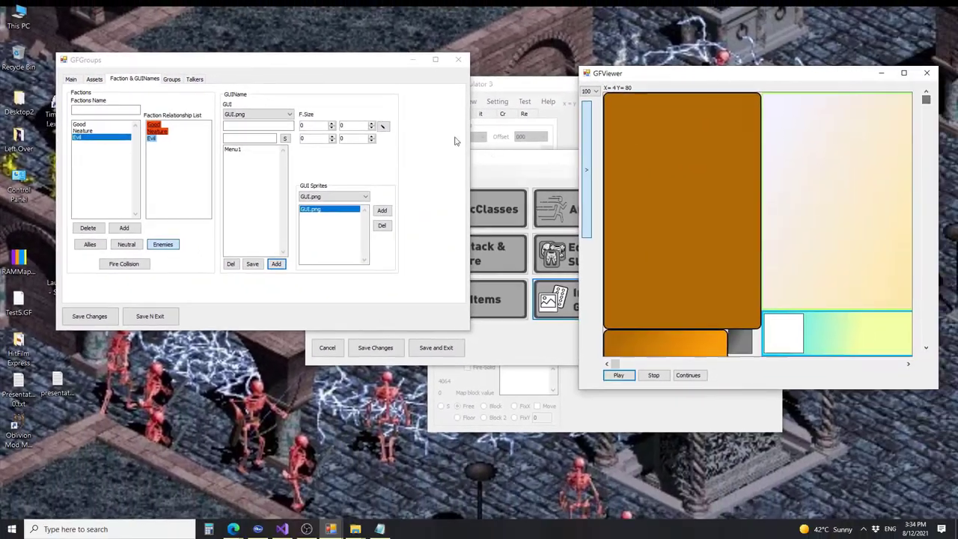
{"action": "left_click", "coordinate": [236, 149]}
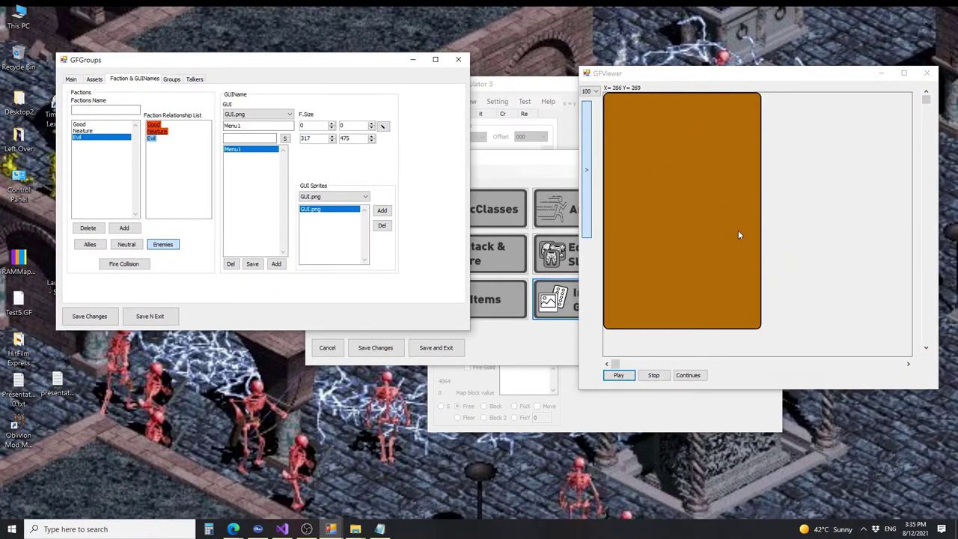
Inspect the lower corners of the Menu1 frame up close in the viewer and reduce its width to 316.
{"action": "scroll", "coordinate": [715, 313], "scroll_direction": "up", "scroll_amount": 1}
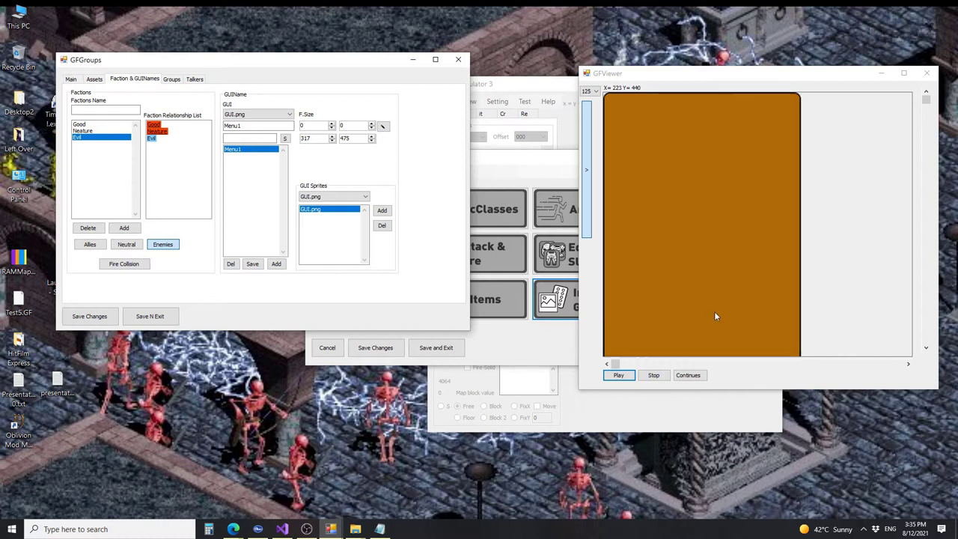
{"action": "scroll", "coordinate": [714, 311], "scroll_direction": "up", "scroll_amount": 1}
{"action": "left_click", "coordinate": [927, 121]}
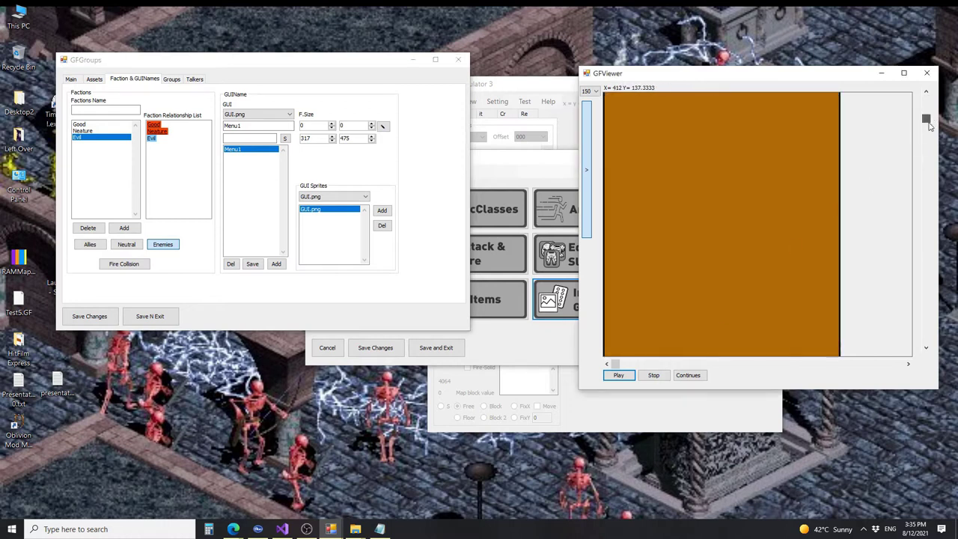
{"action": "left_click_drag", "start_coordinate": [928, 126], "coordinate": [863, 162]}
{"action": "scroll", "coordinate": [779, 177], "scroll_direction": "up", "scroll_amount": 3}
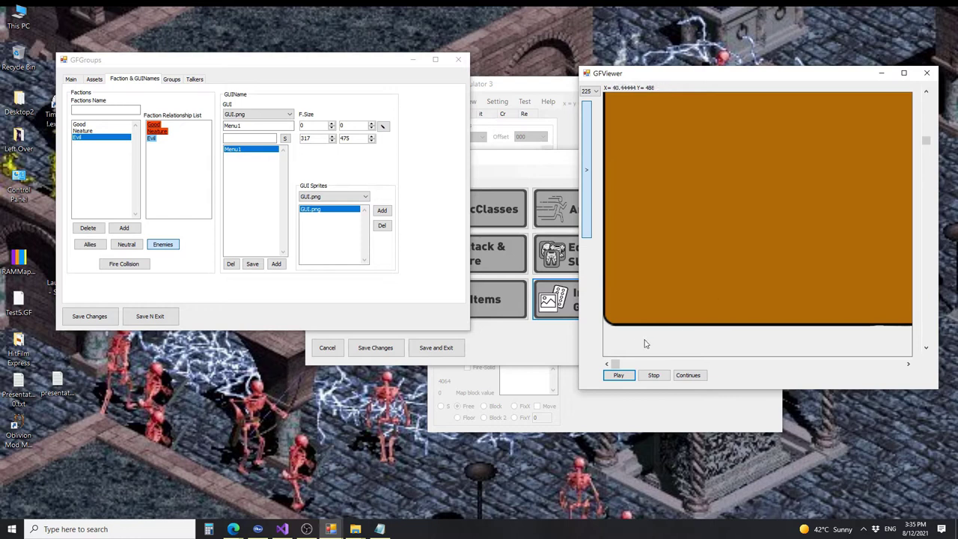
{"action": "left_click_drag", "start_coordinate": [615, 364], "coordinate": [638, 367]}
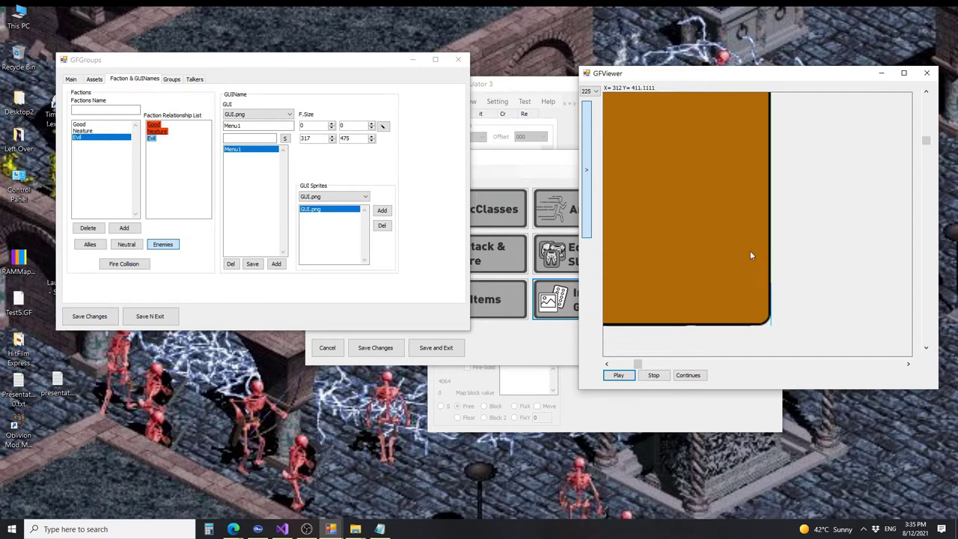
{"action": "left_click", "coordinate": [330, 142]}
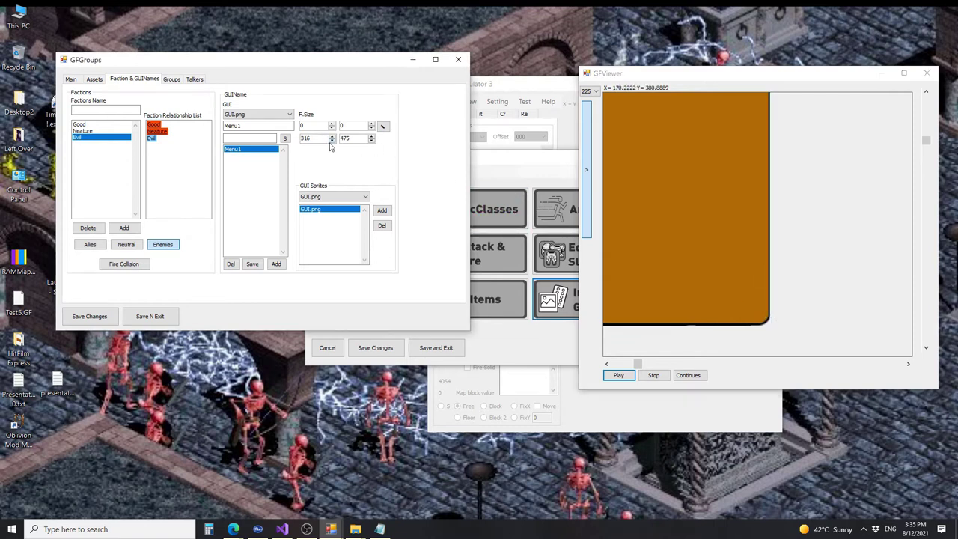
Reduce the Menu1 frame height to 474 and save the GUI name.
{"action": "left_click", "coordinate": [371, 142]}
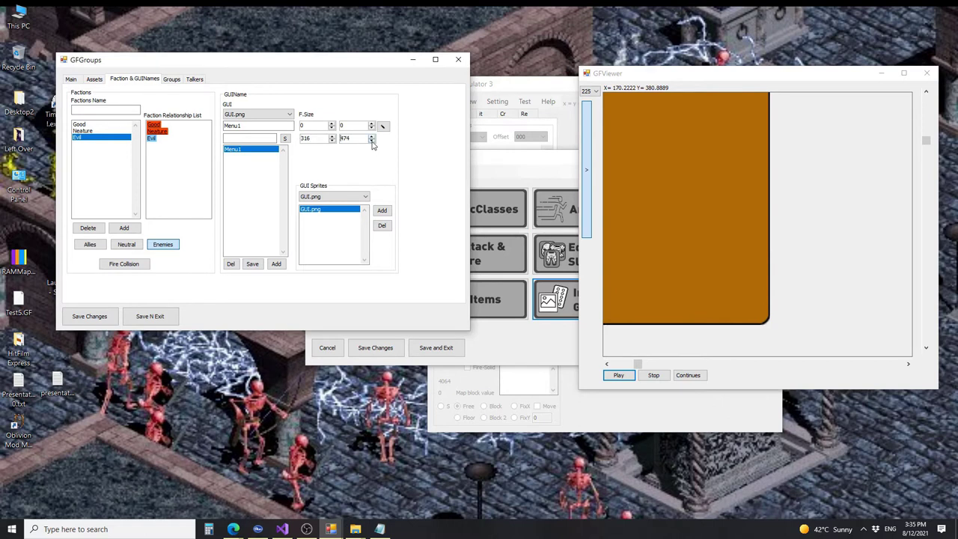
{"action": "left_click", "coordinate": [252, 264]}
Pick the orange button below the brown panel in GUI.png as a frame of about 252 by 67 starting at 0, 473.
{"action": "scroll", "coordinate": [730, 237], "scroll_direction": "down", "scroll_amount": 2}
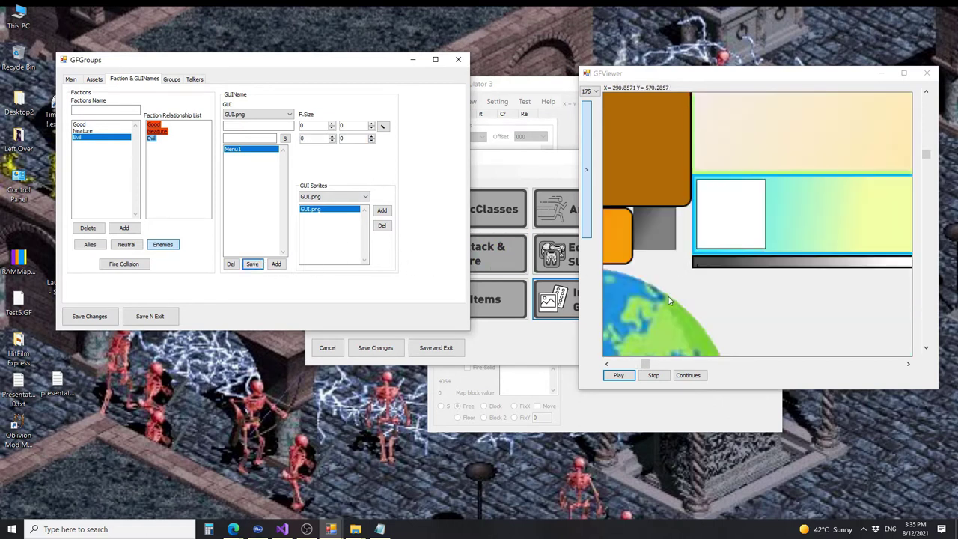
{"action": "left_click_drag", "start_coordinate": [638, 364], "coordinate": [605, 374]}
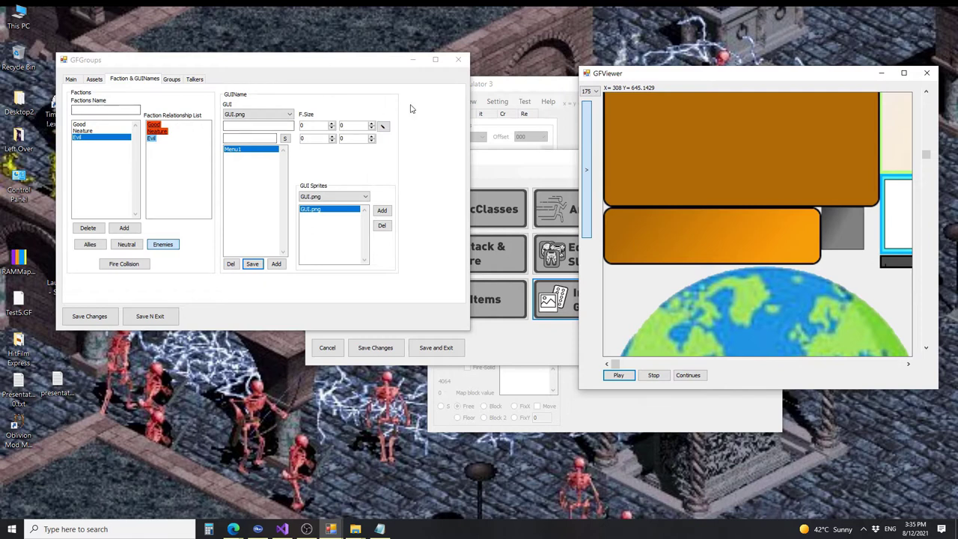
{"action": "left_click", "coordinate": [513, 175]}
{"action": "left_click", "coordinate": [358, 98]}
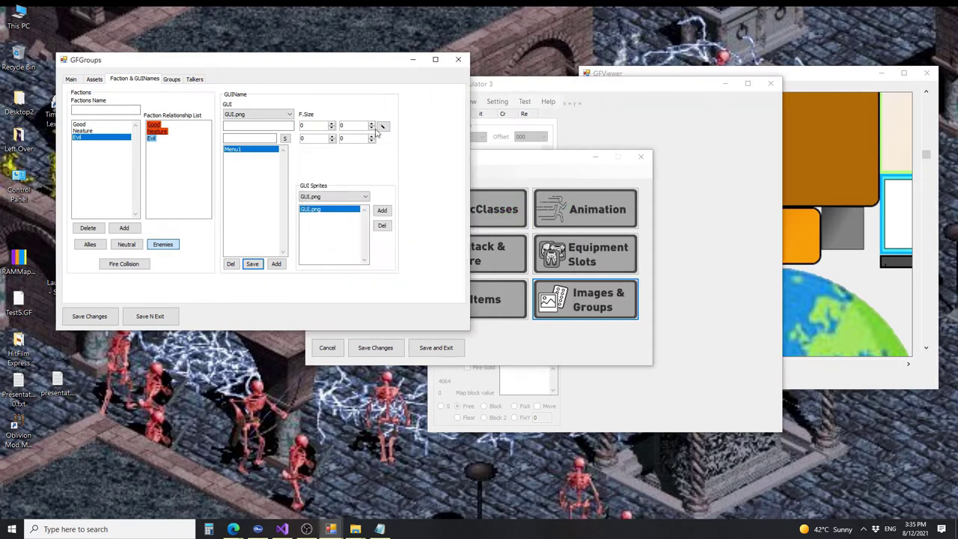
{"action": "left_click", "coordinate": [782, 74]}
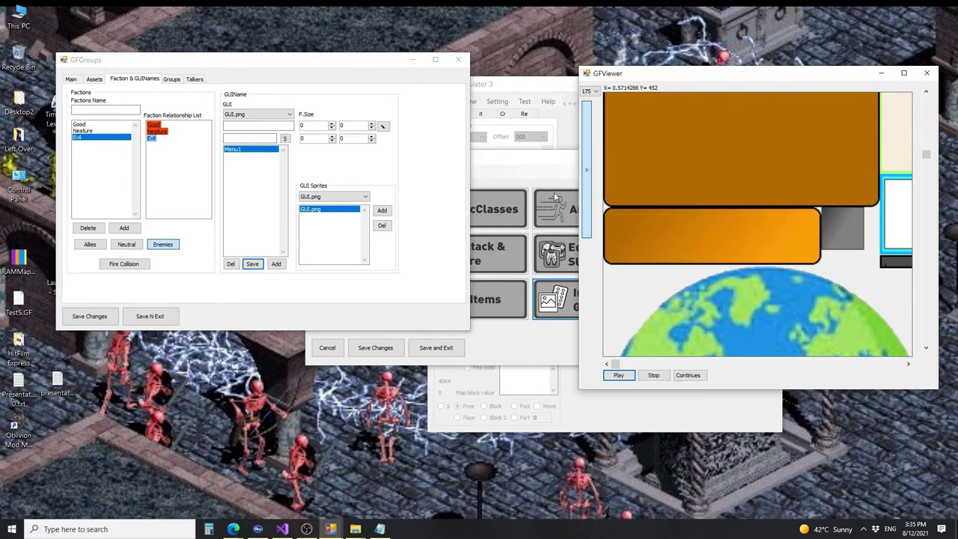
{"action": "left_click", "coordinate": [383, 126]}
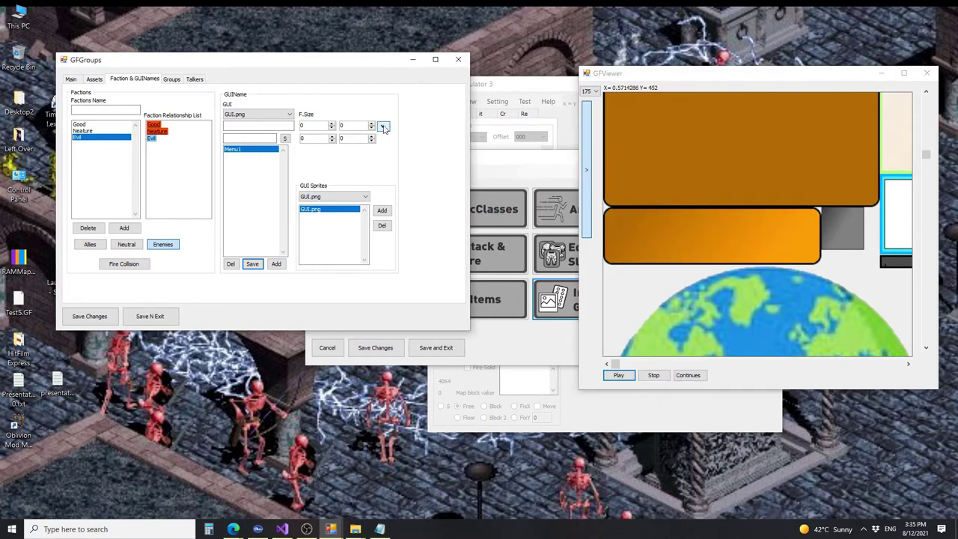
{"action": "left_click", "coordinate": [733, 246]}
{"action": "left_click_drag", "start_coordinate": [733, 246], "coordinate": [599, 215]}
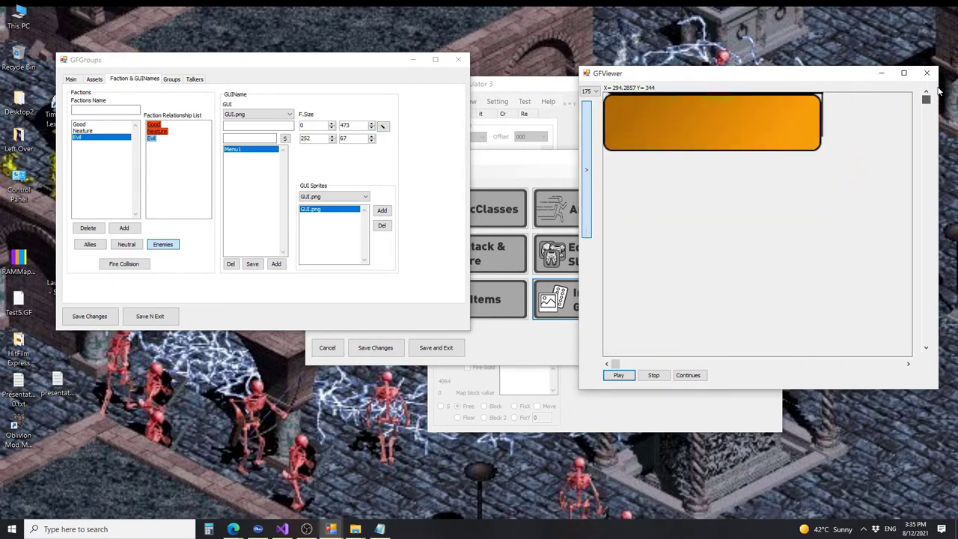
Trim the orange button's frame to a vertical start of 475, a width of 249 and a height of 67.
{"action": "left_click", "coordinate": [372, 141]}
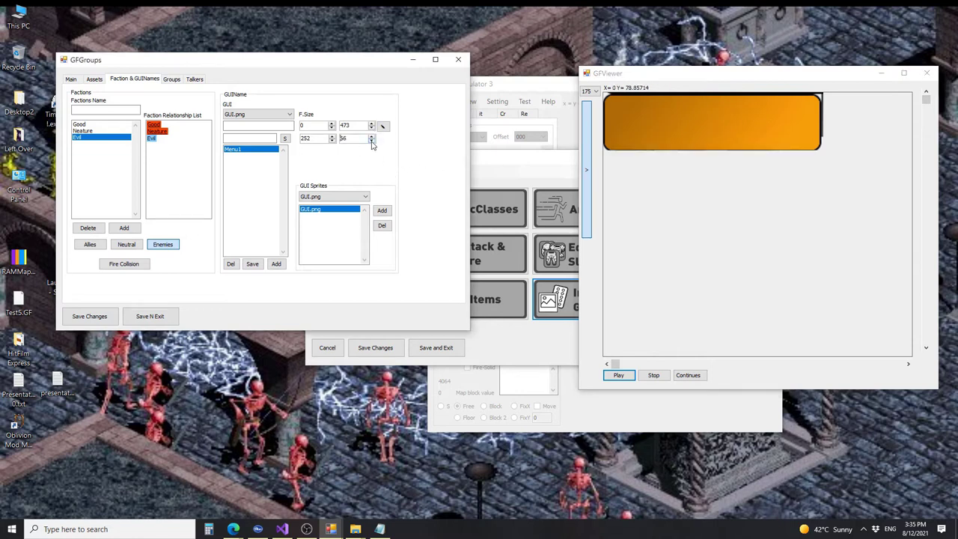
{"action": "left_click", "coordinate": [372, 141]}
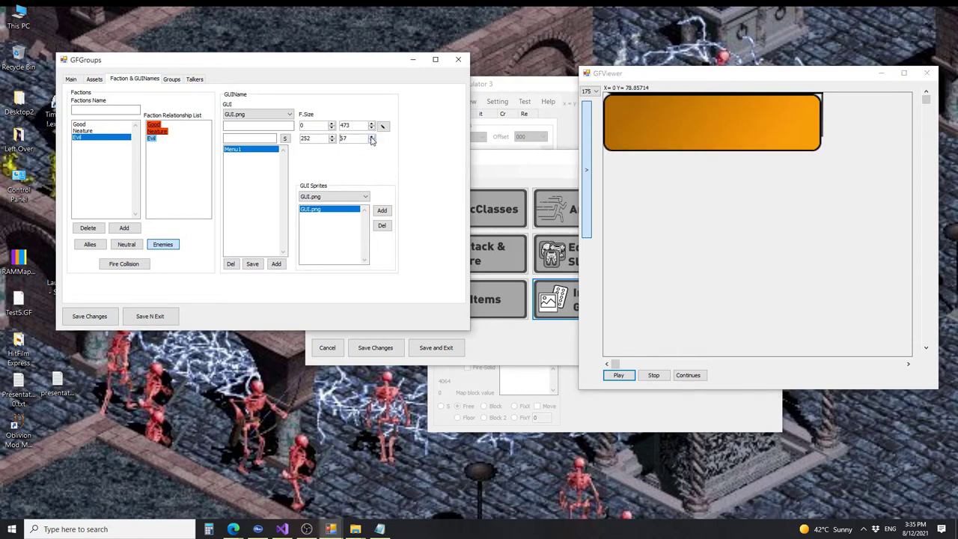
{"action": "left_click", "coordinate": [331, 143]}
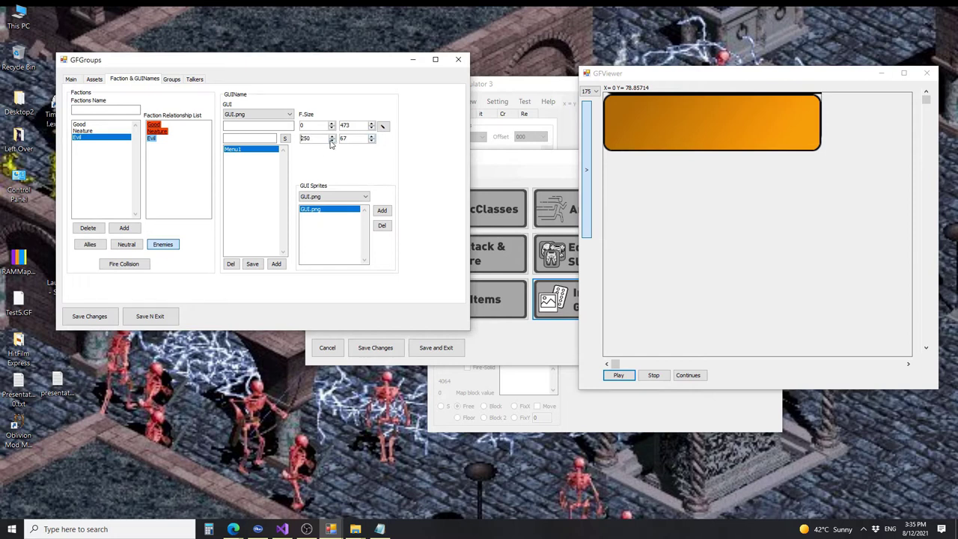
{"action": "left_click", "coordinate": [371, 123]}
{"action": "left_click", "coordinate": [371, 123]}
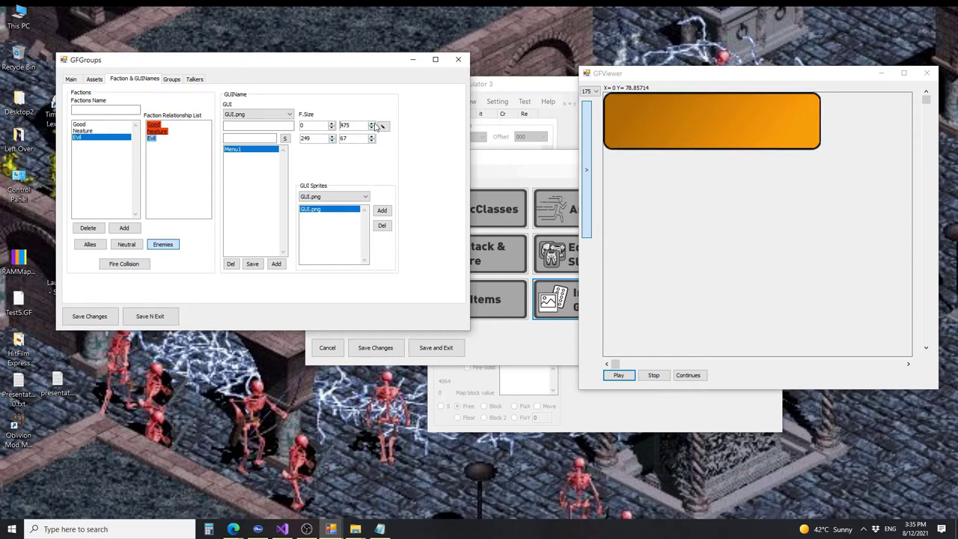
Set the orange button's frame width to 250 and add it as the GUI name Button1.
{"action": "left_click", "coordinate": [258, 126]}
{"action": "left_click", "coordinate": [332, 136]}
{"action": "left_click", "coordinate": [251, 124]}
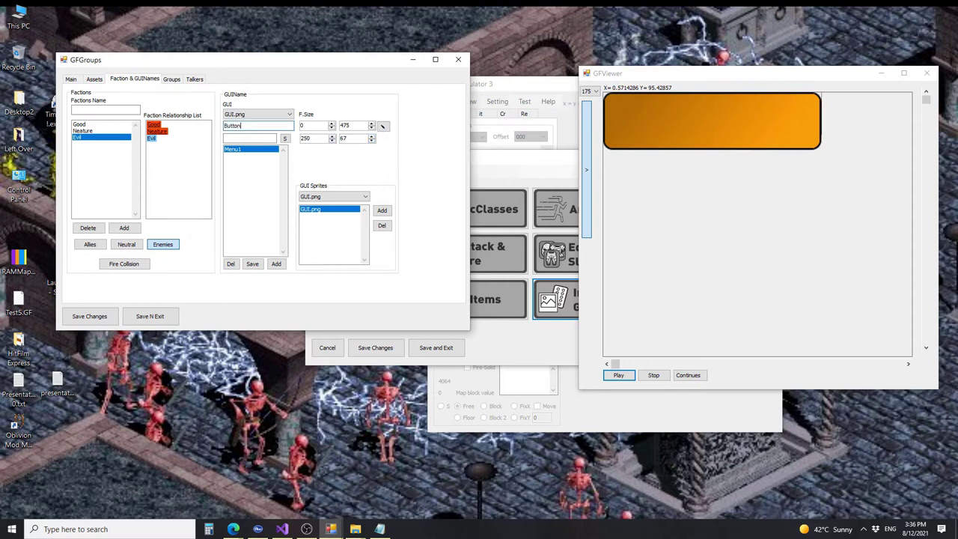
{"action": "left_click", "coordinate": [276, 263]}
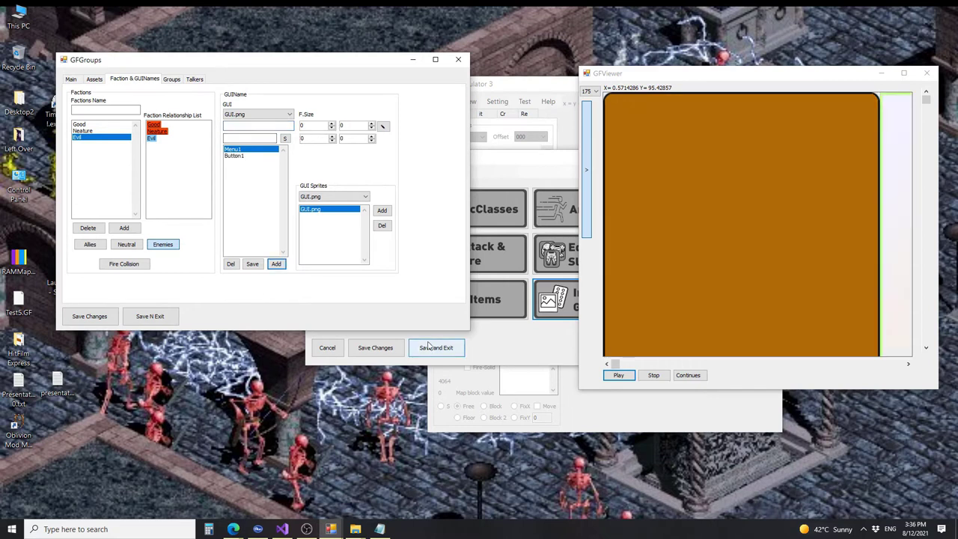
Examine the remaining GUI elements across the GUI.png sprite sheet in the viewer.
{"action": "scroll", "coordinate": [832, 303], "scroll_direction": "down", "scroll_amount": 5}
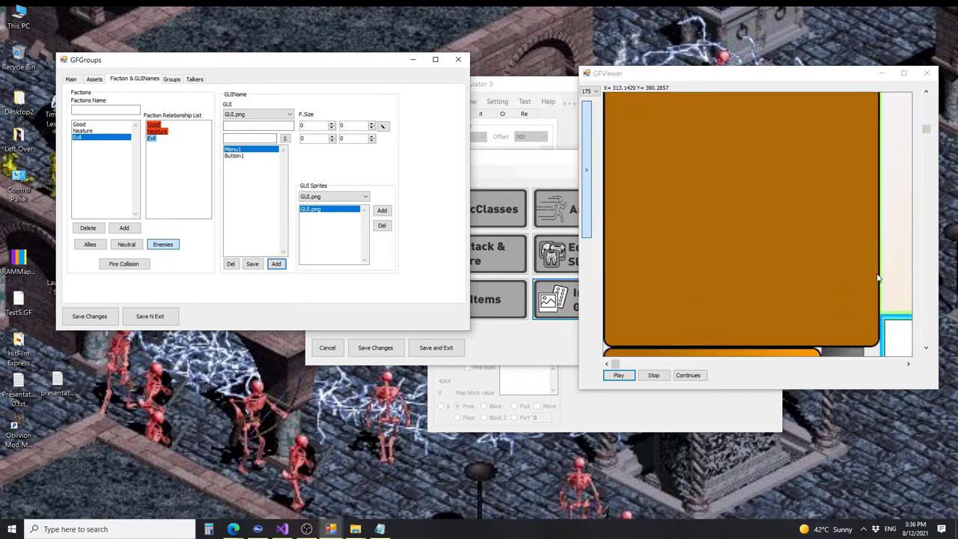
{"action": "scroll", "coordinate": [778, 292], "scroll_direction": "down", "scroll_amount": 3}
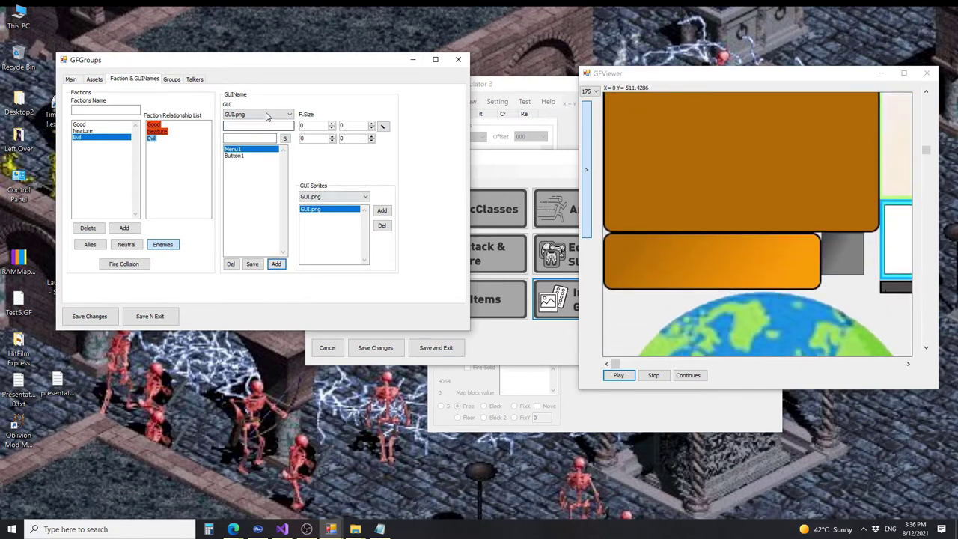
{"action": "scroll", "coordinate": [609, 261], "scroll_direction": "down", "scroll_amount": 1}
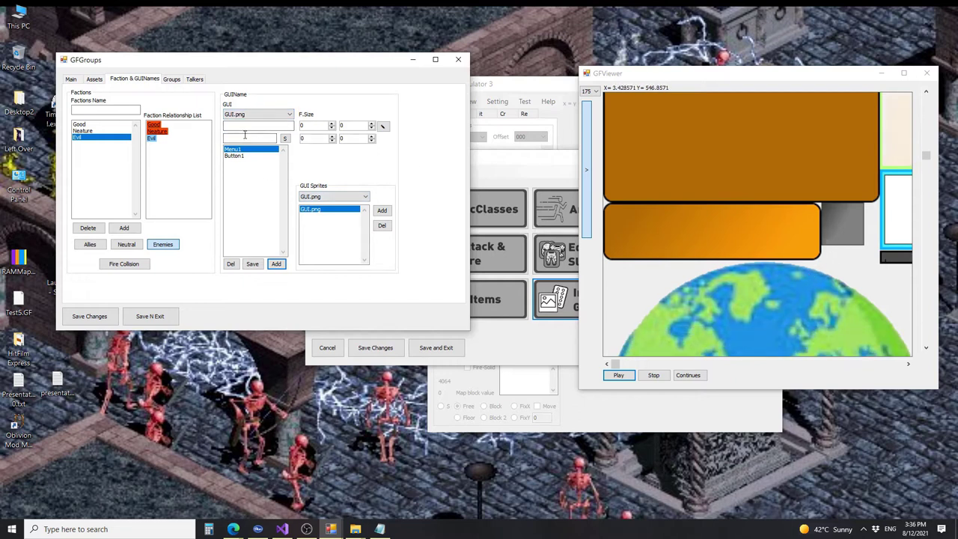
{"action": "left_click", "coordinate": [615, 365]}
{"action": "left_click_drag", "start_coordinate": [616, 365], "coordinate": [764, 363]}
{"action": "scroll", "coordinate": [768, 282], "scroll_direction": "up", "scroll_amount": 1}
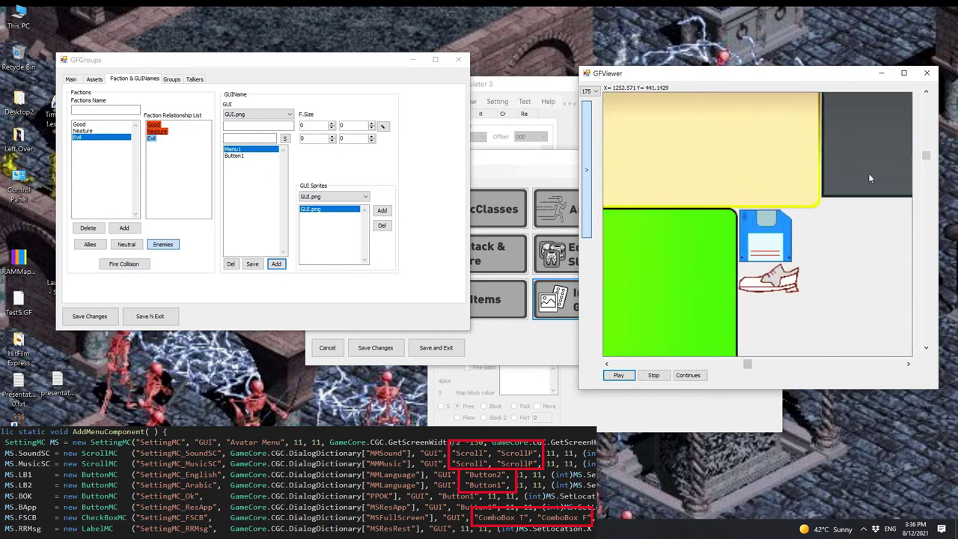
{"action": "scroll", "coordinate": [822, 267], "scroll_direction": "up", "scroll_amount": 2}
{"action": "scroll", "coordinate": [823, 267], "scroll_direction": "up", "scroll_amount": 6}
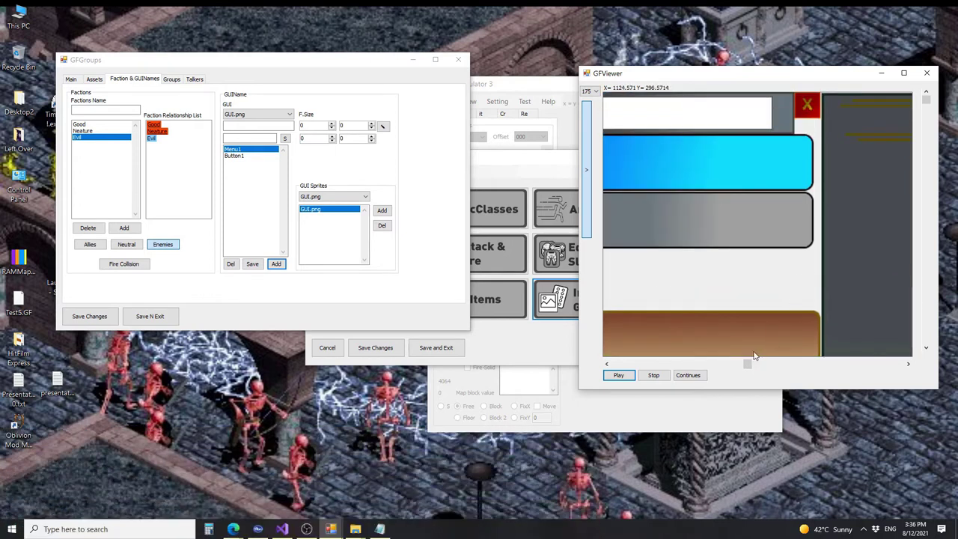
{"action": "mouse_move", "coordinate": [747, 364]}
{"action": "left_mouse_down"}
{"action": "mouse_move", "coordinate": [804, 364]}
{"action": "mouse_move", "coordinate": [721, 368]}
{"action": "mouse_move", "coordinate": [733, 376]}
{"action": "left_mouse_up"}
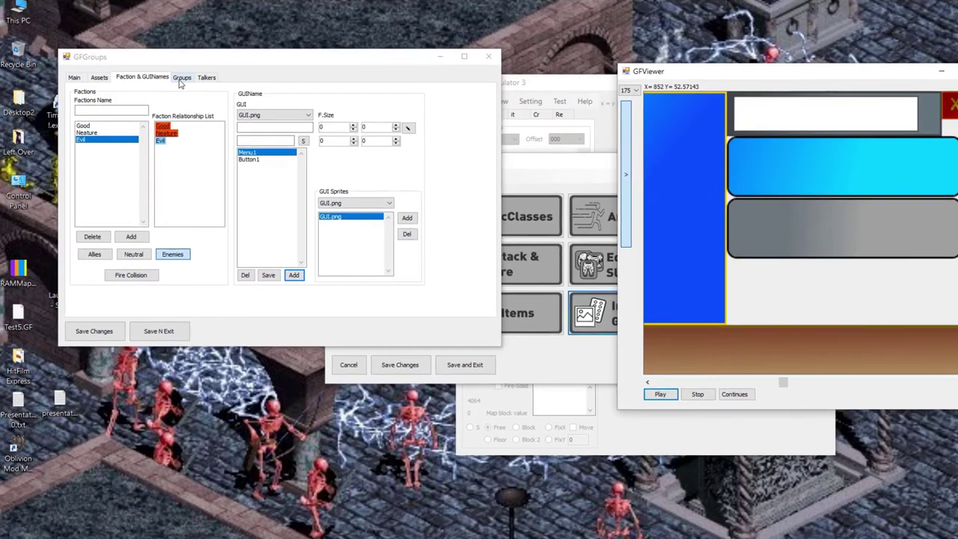
Open the Groups settings and activate the Items Groups name field.
{"action": "left_click", "coordinate": [171, 79]}
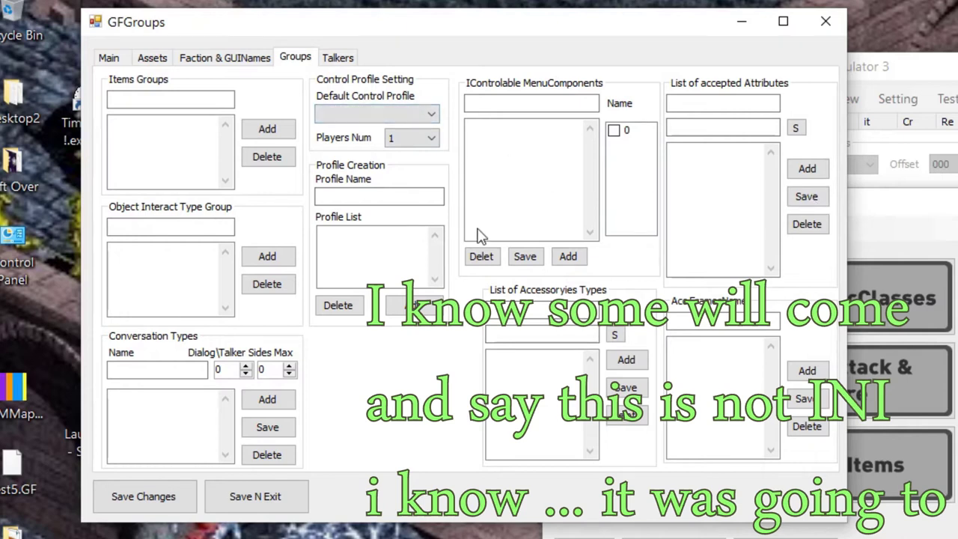
{"action": "left_click", "coordinate": [191, 101]}
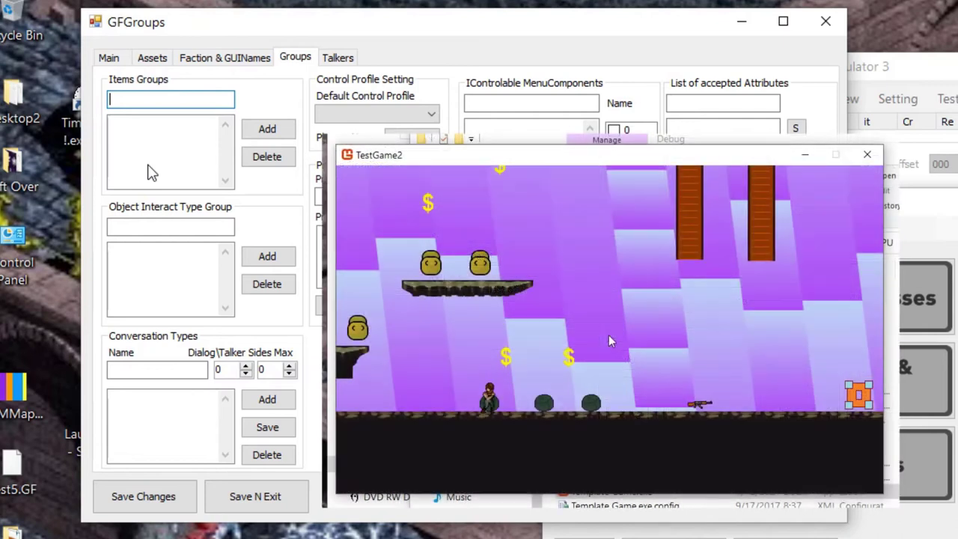
{"action": "key", "text": "Left"}
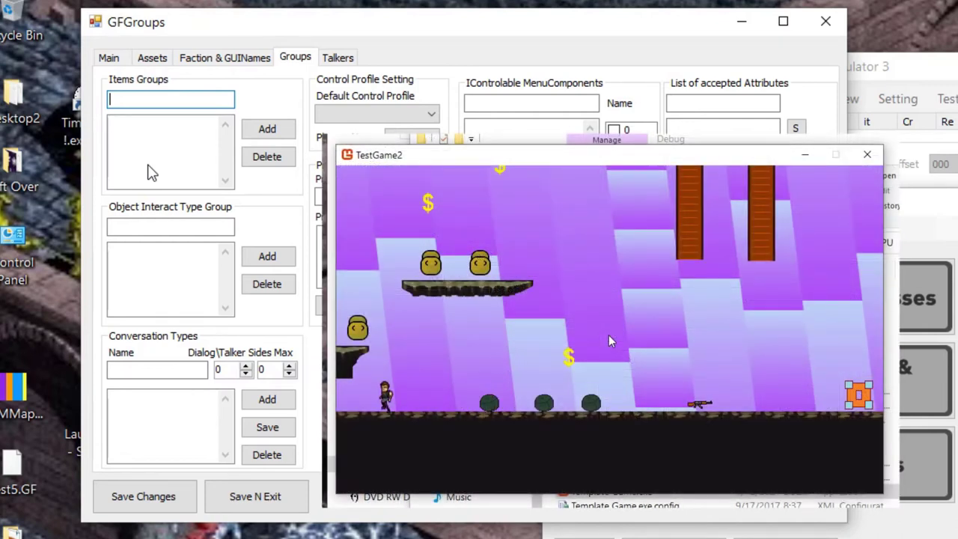
{"action": "key", "text": "space"}
{"action": "key", "text": "Right"}
{"action": "key", "text": "Right"}
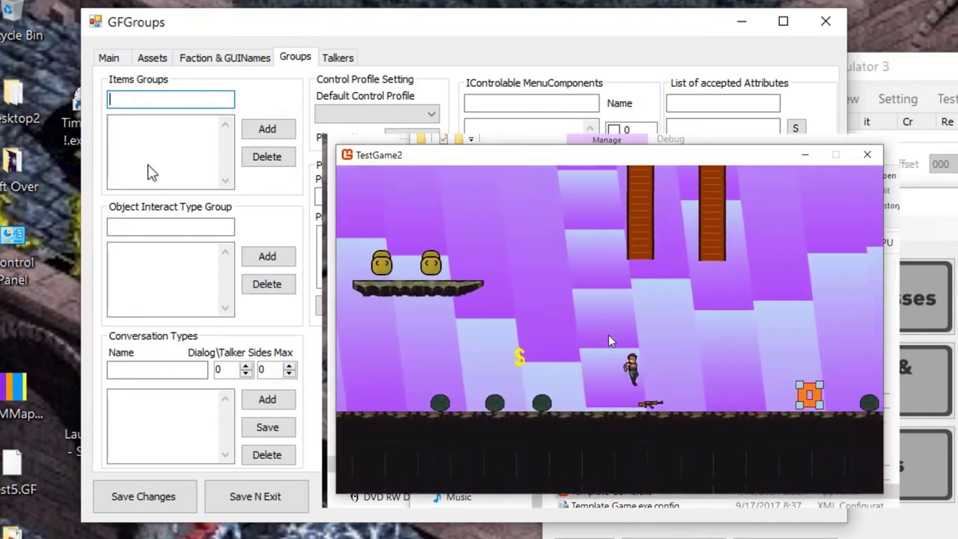
{"action": "key", "text": "Right"}
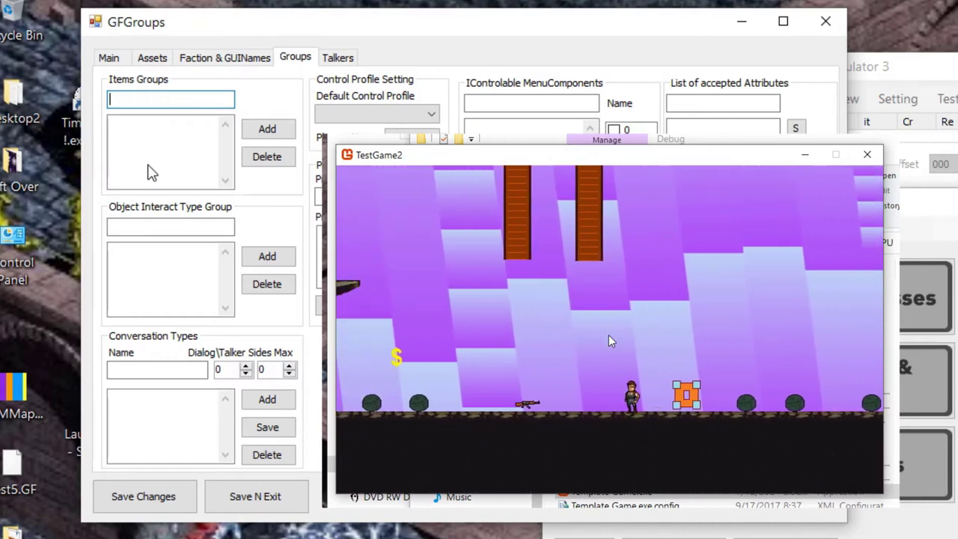
{"action": "key", "text": "i"}
{"action": "key", "text": "i"}
{"action": "key", "text": "Left"}
{"action": "key", "text": "i"}
{"action": "key", "text": "Escape"}
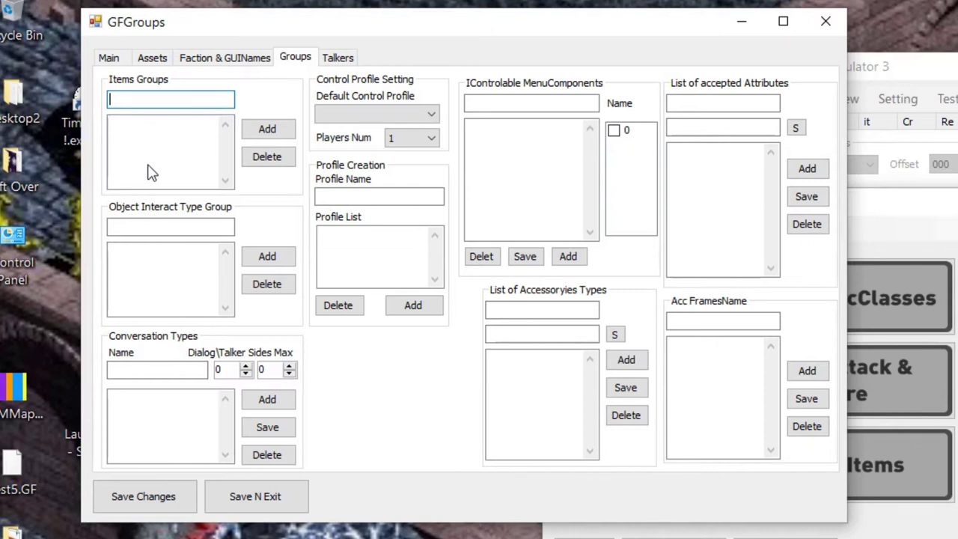
Add the object interact types Use, Look, Pick and Kick.
{"action": "left_click", "coordinate": [190, 229]}
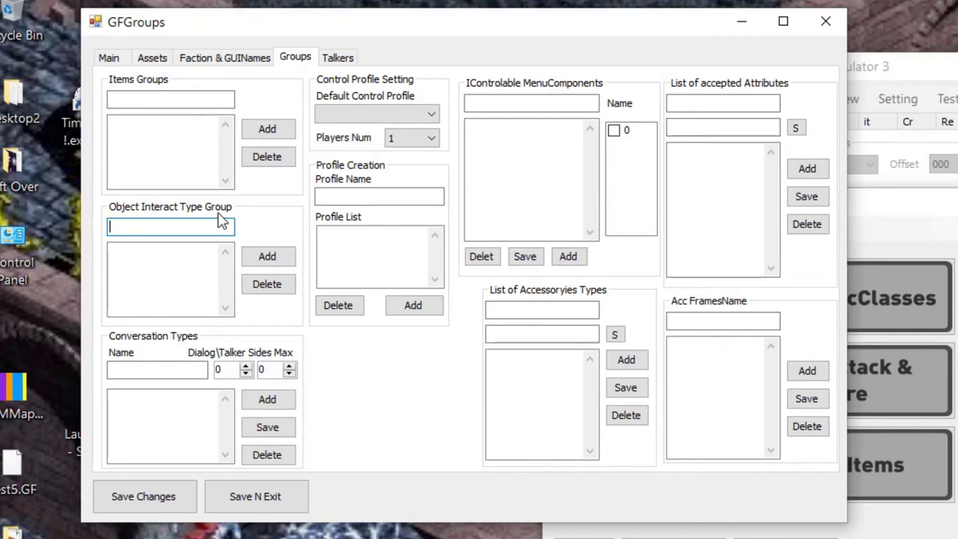
{"action": "type", "text": "Use"}
{"action": "left_click", "coordinate": [271, 256]}
{"action": "double_click", "coordinate": [183, 222]}
{"action": "type", "text": "Look"}
{"action": "left_click", "coordinate": [270, 256]}
{"action": "double_click", "coordinate": [184, 228]}
{"action": "type", "text": "Pick"}
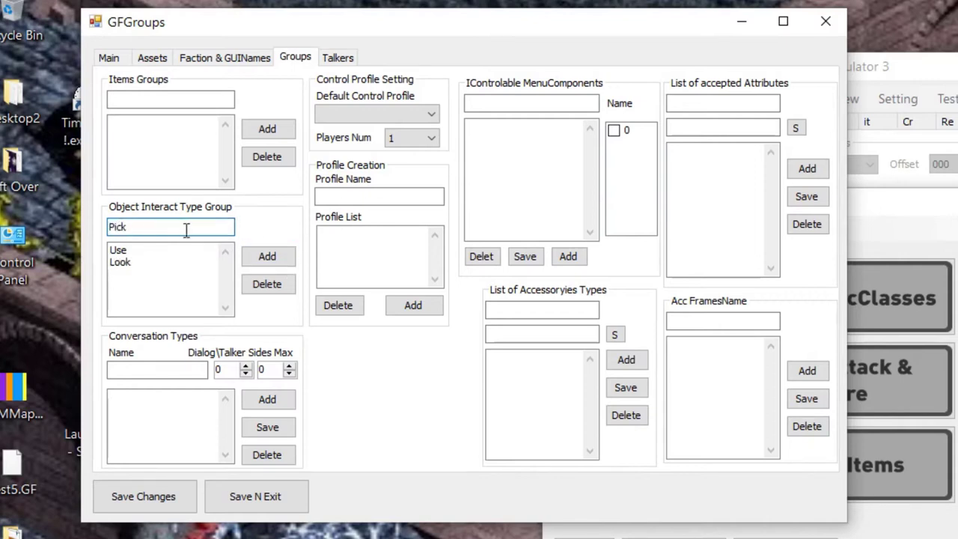
{"action": "left_click", "coordinate": [258, 257]}
{"action": "double_click", "coordinate": [183, 229]}
{"action": "type", "text": "Kick"}
{"action": "left_click", "coordinate": [252, 259]}
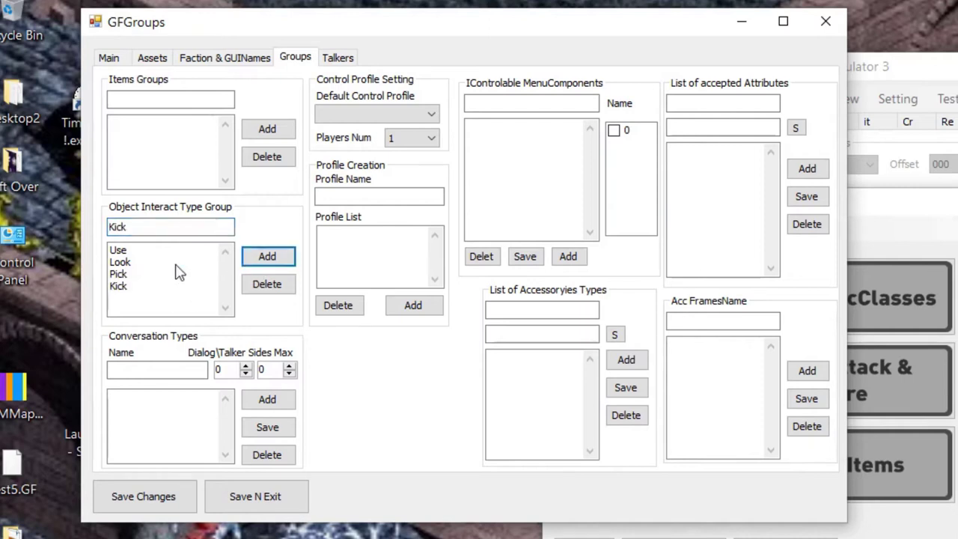
Add a conversation type ConType1 with the dialog maximum set to 6 and the talker sides maximum set to 3.
{"action": "left_click", "coordinate": [124, 370]}
{"action": "left_click", "coordinate": [185, 372]}
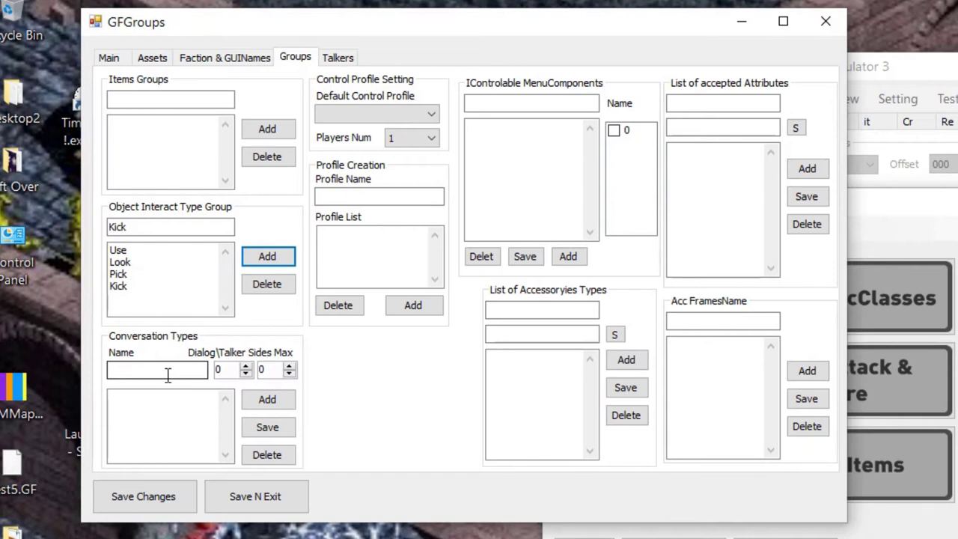
{"action": "left_click", "coordinate": [174, 370]}
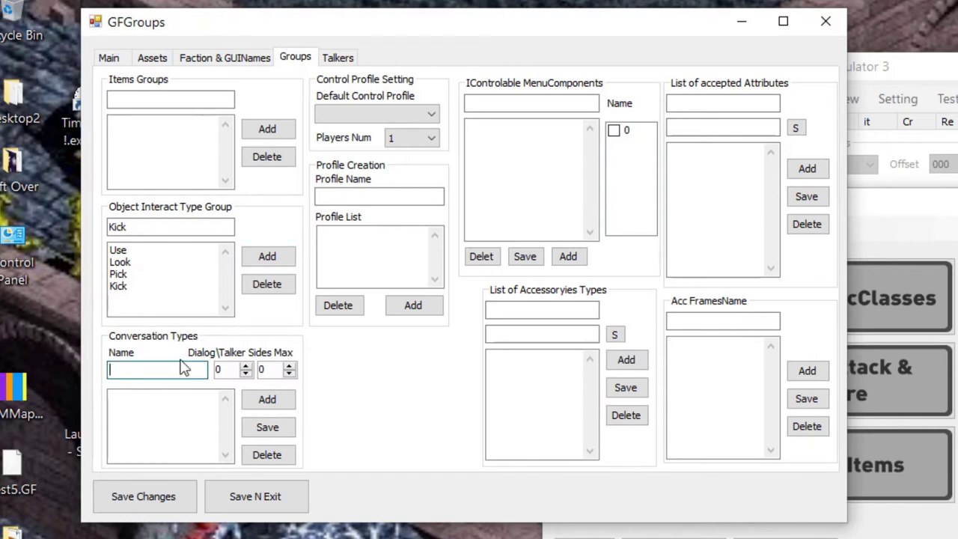
{"action": "type", "text": "Con"}
{"action": "type", "text": "Type1"}
{"action": "double_click", "coordinate": [221, 370]}
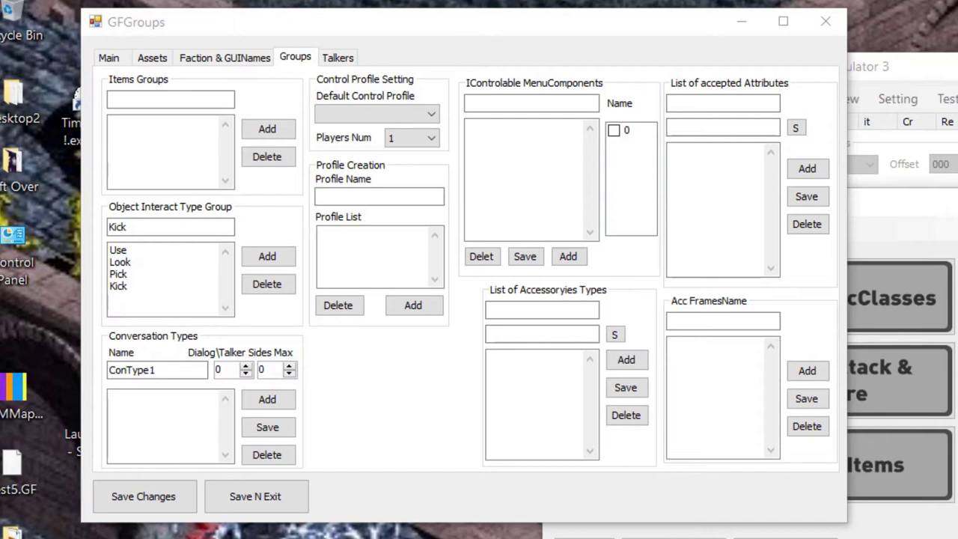
{"action": "double_click", "coordinate": [262, 369]}
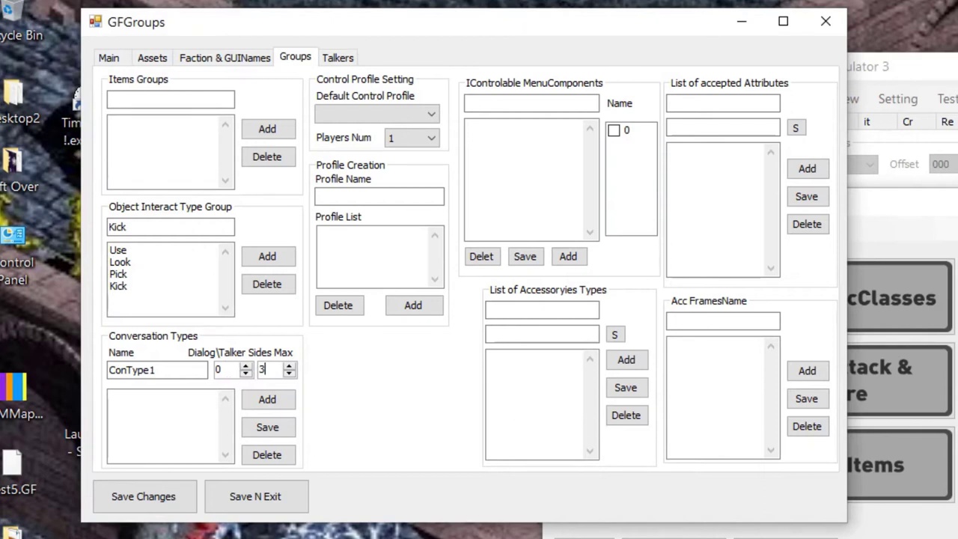
{"action": "double_click", "coordinate": [218, 369]}
{"action": "type", "text": "6"}
{"action": "left_click", "coordinate": [268, 399]}
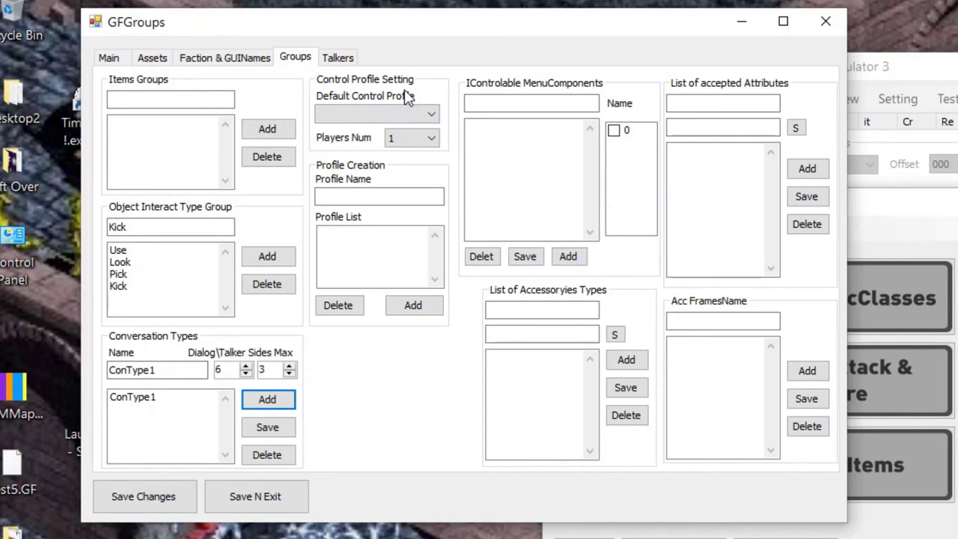
{"action": "left_click", "coordinate": [898, 225]}
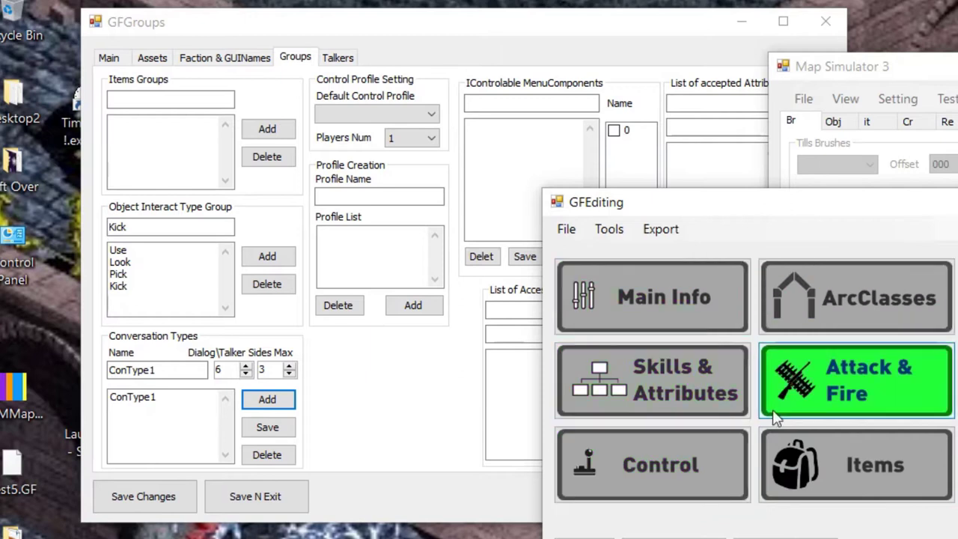
{"action": "left_click", "coordinate": [477, 45]}
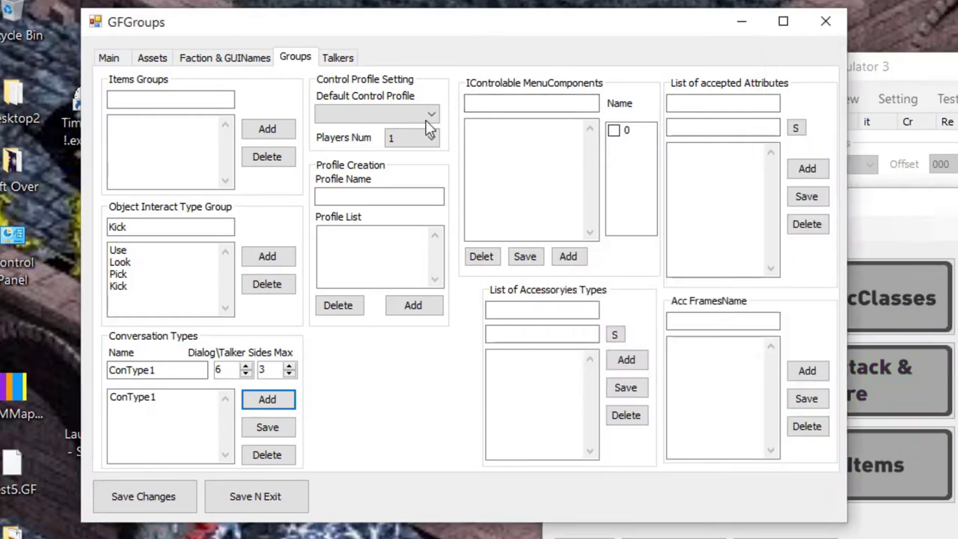
{"action": "left_click", "coordinate": [403, 113]}
{"action": "left_click", "coordinate": [404, 111]}
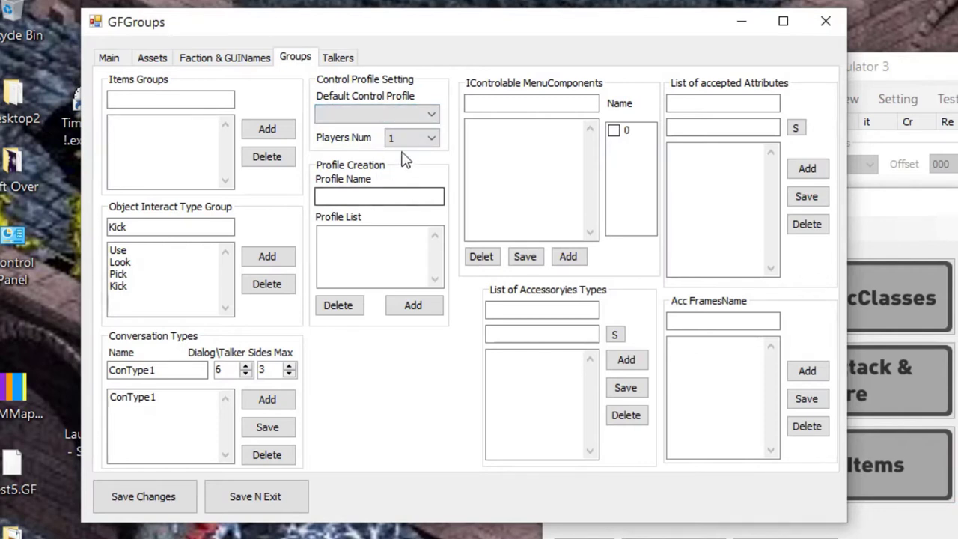
{"action": "left_click", "coordinate": [409, 138]}
{"action": "left_click", "coordinate": [384, 352]}
Create two control profiles named TypeA and TypeB.
{"action": "left_click", "coordinate": [349, 193]}
{"action": "left_click", "coordinate": [361, 194]}
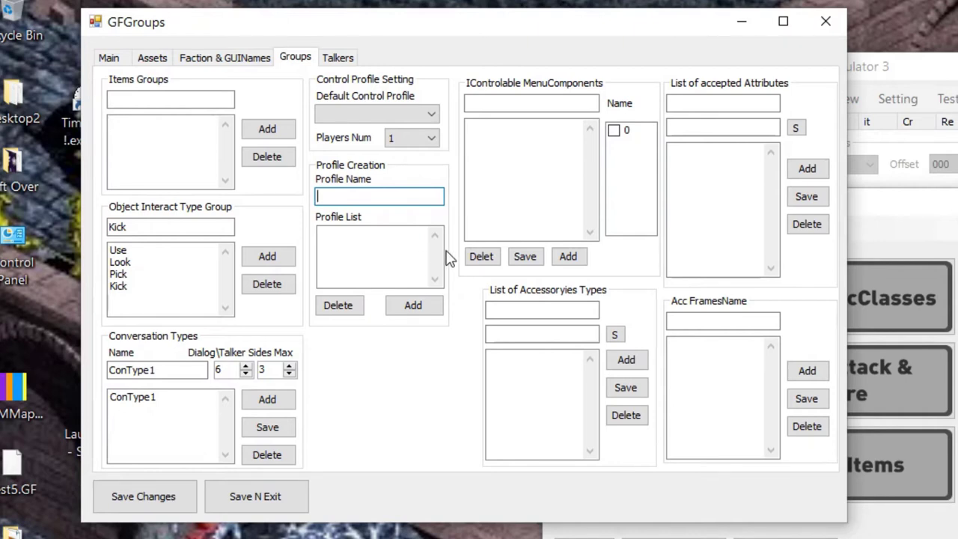
{"action": "type", "text": "TypeB"}
{"action": "left_click", "coordinate": [411, 306]}
{"action": "key", "text": "BackSpace"}
{"action": "type", "text": "B"}
{"action": "left_click", "coordinate": [412, 306]}
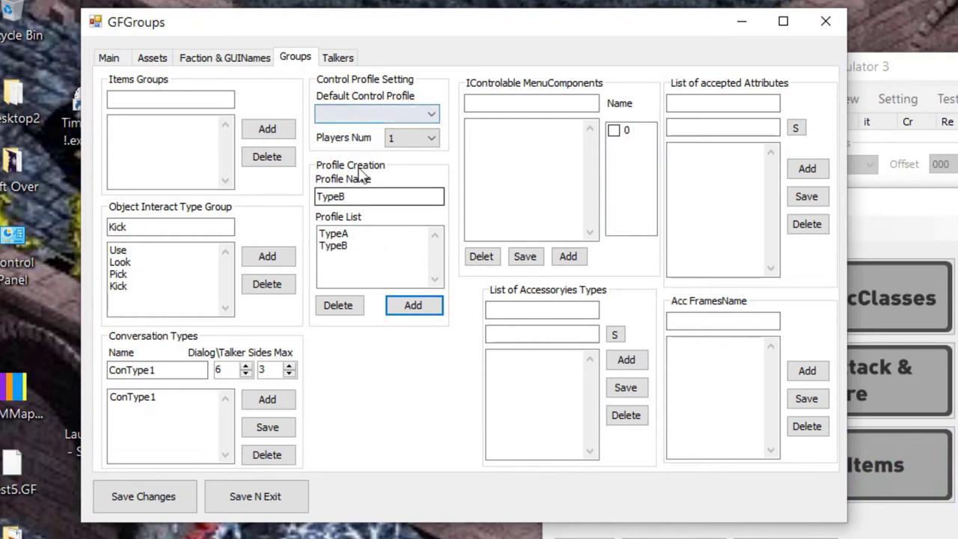
Set the default control profile to TypeA and the number of players to 3.
{"action": "left_click", "coordinate": [350, 116]}
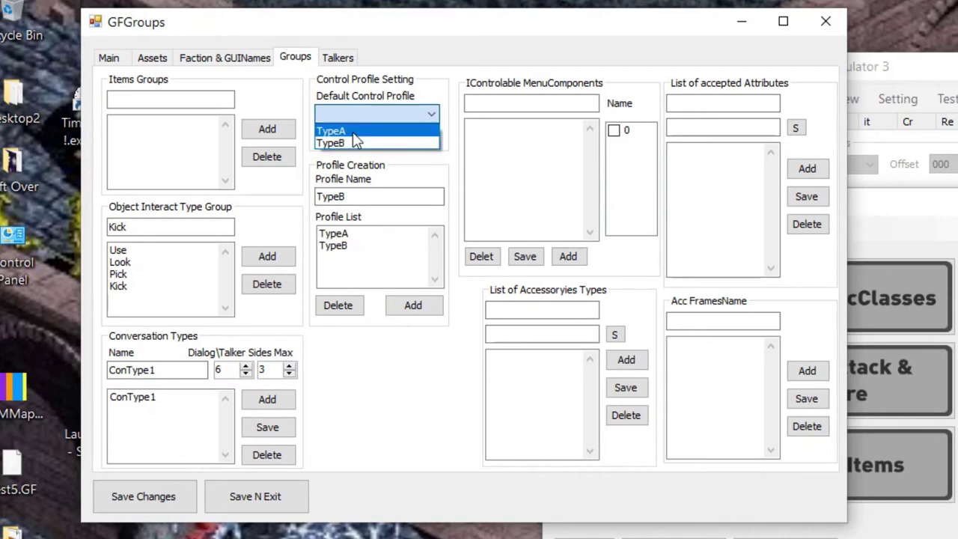
{"action": "left_click", "coordinate": [353, 132]}
{"action": "left_click", "coordinate": [409, 139]}
{"action": "left_click", "coordinate": [409, 171]}
Add a controllable menu component named MainMenu assigned to player 0.
{"action": "left_click", "coordinate": [524, 102]}
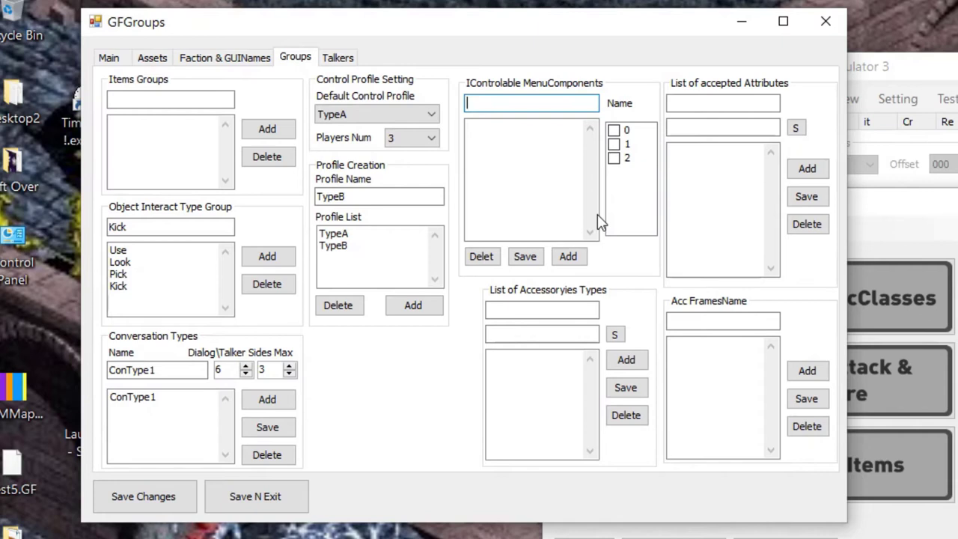
{"action": "type", "text": "MainMenu"}
{"action": "left_click", "coordinate": [616, 131]}
{"action": "left_click", "coordinate": [615, 131]}
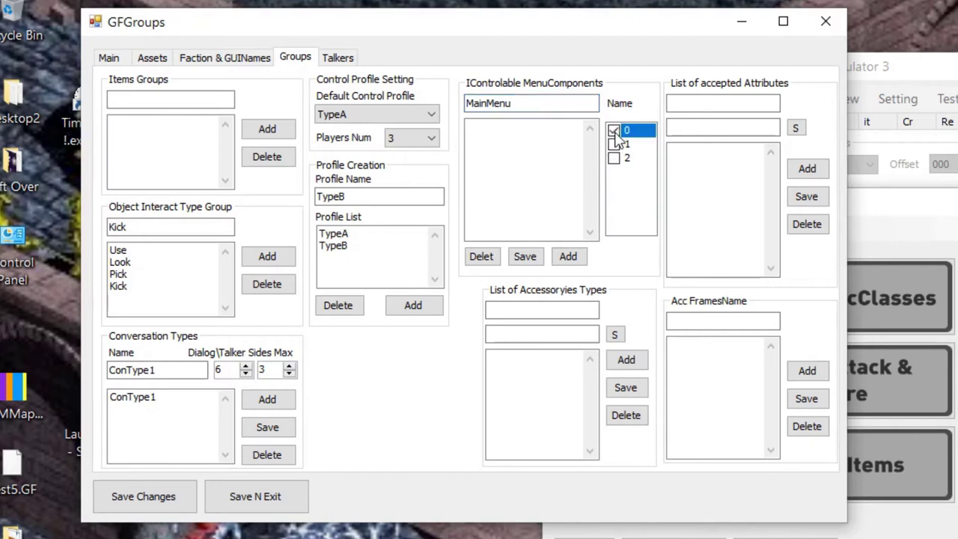
{"action": "left_click", "coordinate": [569, 257]}
Add a controllable menu component named Player1_Menu, keeping it assigned to player 0.
{"action": "double_click", "coordinate": [522, 105]}
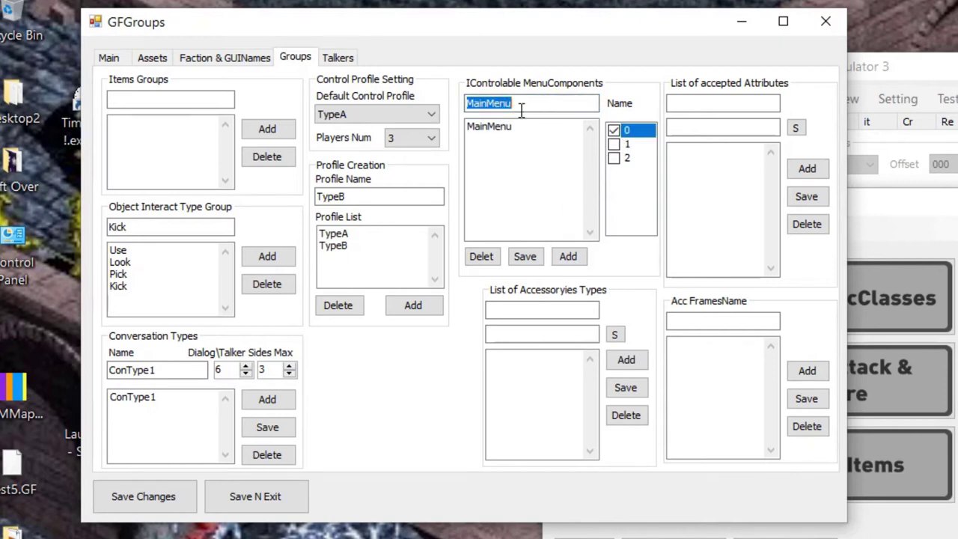
{"action": "type", "text": "P"}
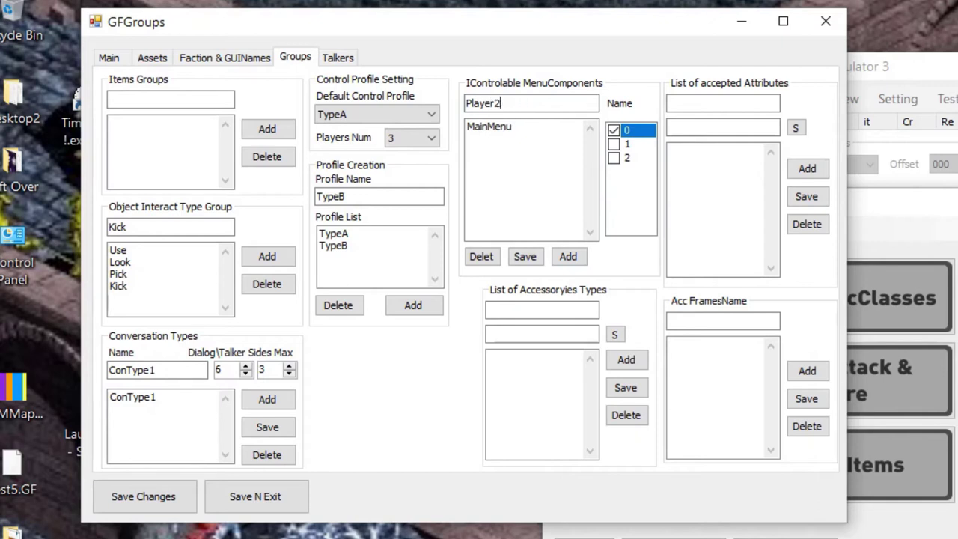
{"action": "type", "text": "layer"}
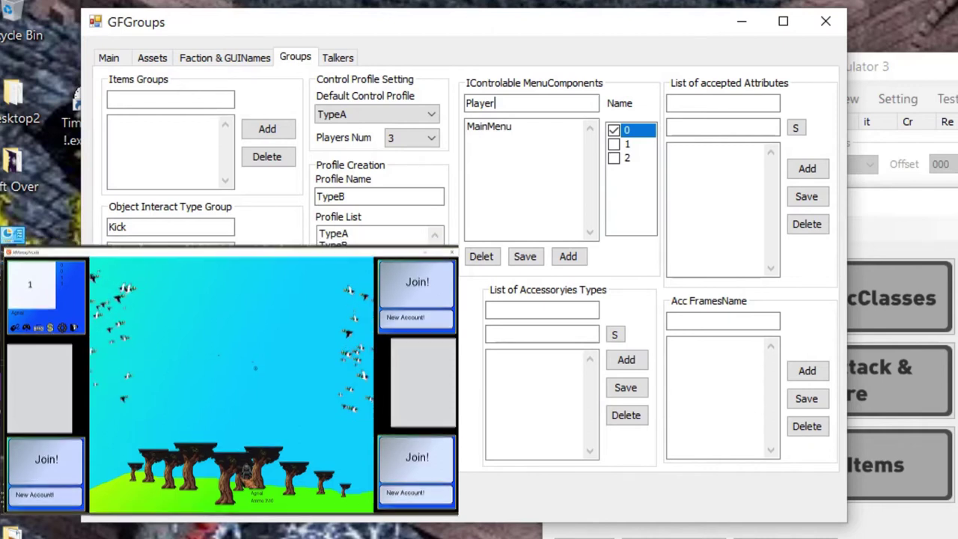
{"action": "type", "text": "1Menu"}
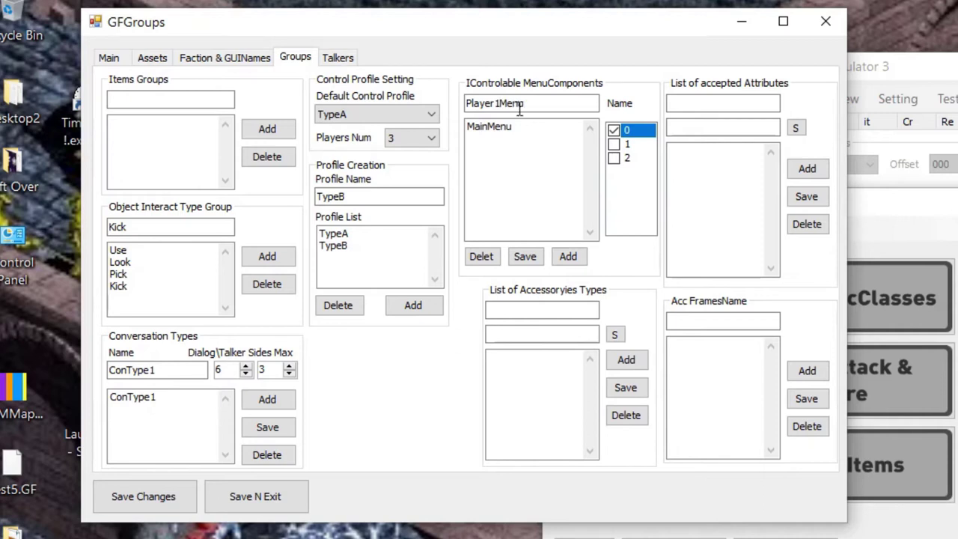
{"action": "left_click", "coordinate": [520, 110]}
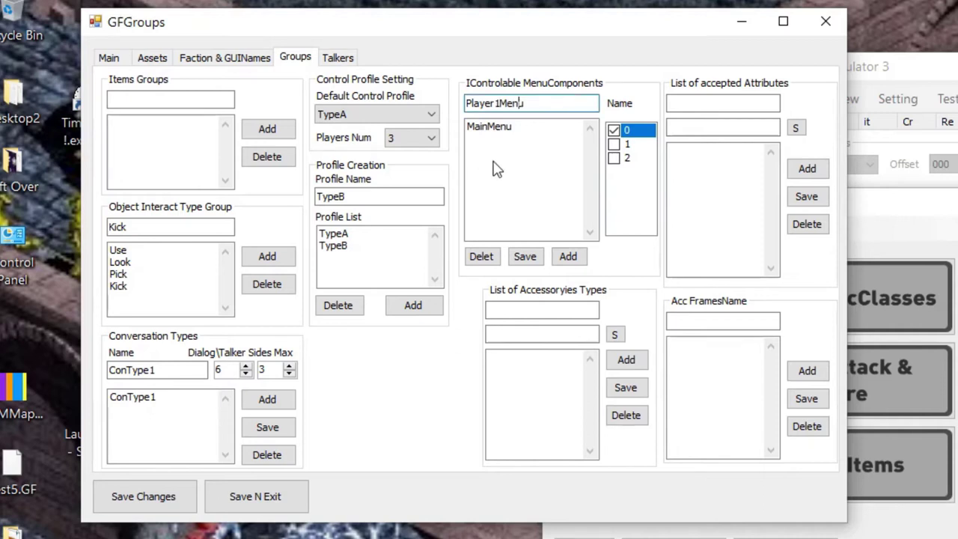
{"action": "type", "text": "_"}
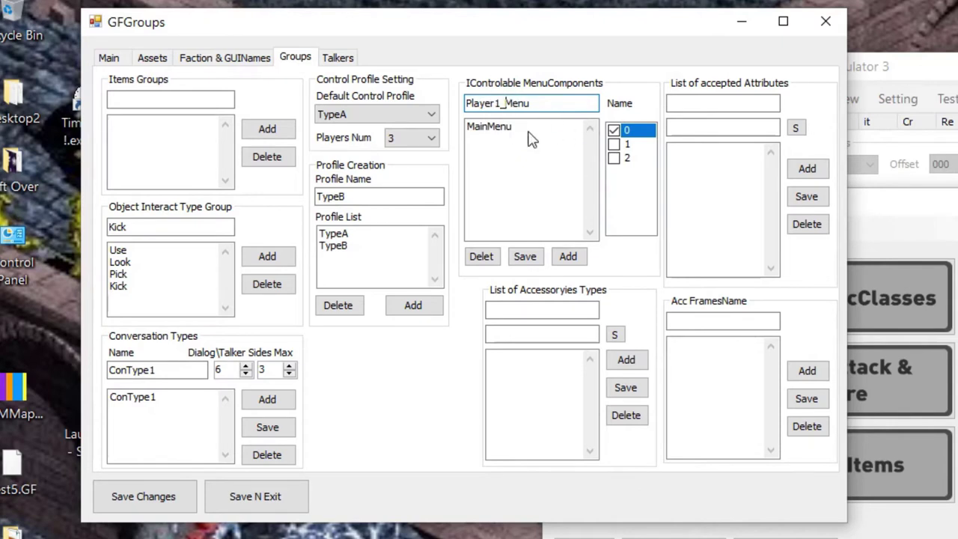
{"action": "left_click", "coordinate": [569, 256]}
Add a controllable menu component named Player2_Menu assigned only to player 1.
{"action": "left_click", "coordinate": [500, 103]}
{"action": "key", "text": "BackSpace"}
{"action": "type", "text": "2"}
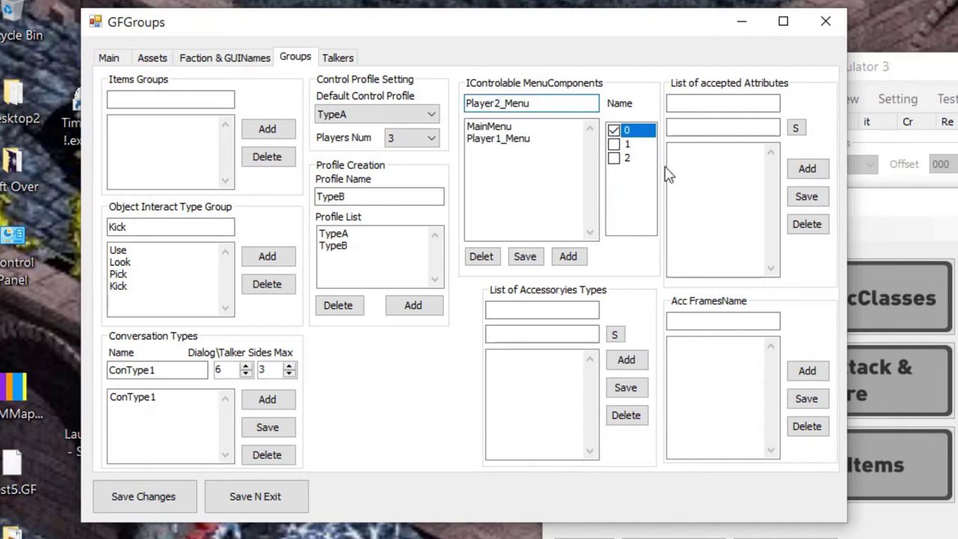
{"action": "left_click", "coordinate": [629, 145]}
{"action": "left_click", "coordinate": [614, 130]}
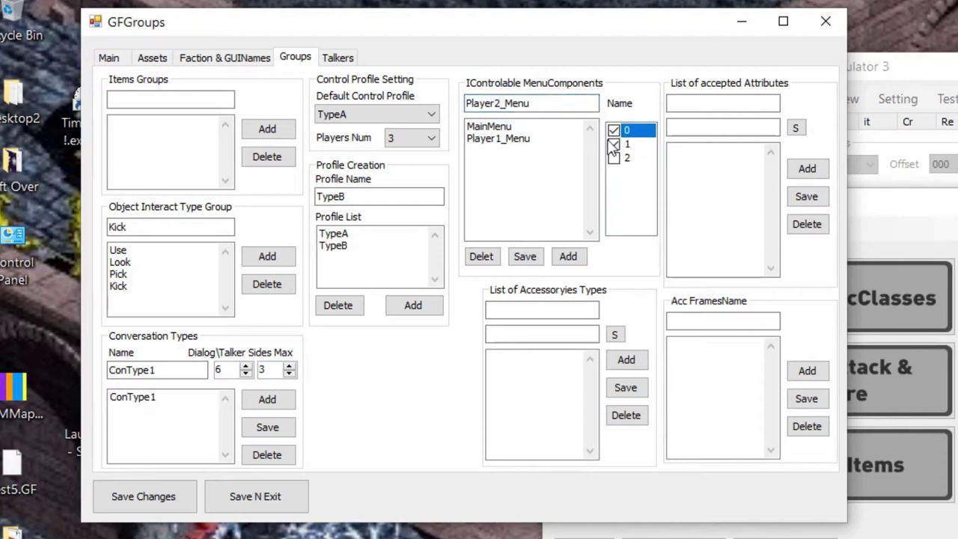
{"action": "left_click", "coordinate": [614, 131]}
{"action": "left_click", "coordinate": [569, 256]}
Add a controllable menu component named Player3_Menu assigned only to player 2.
{"action": "left_click", "coordinate": [500, 104]}
{"action": "key", "text": "BackSpace"}
{"action": "type", "text": "3"}
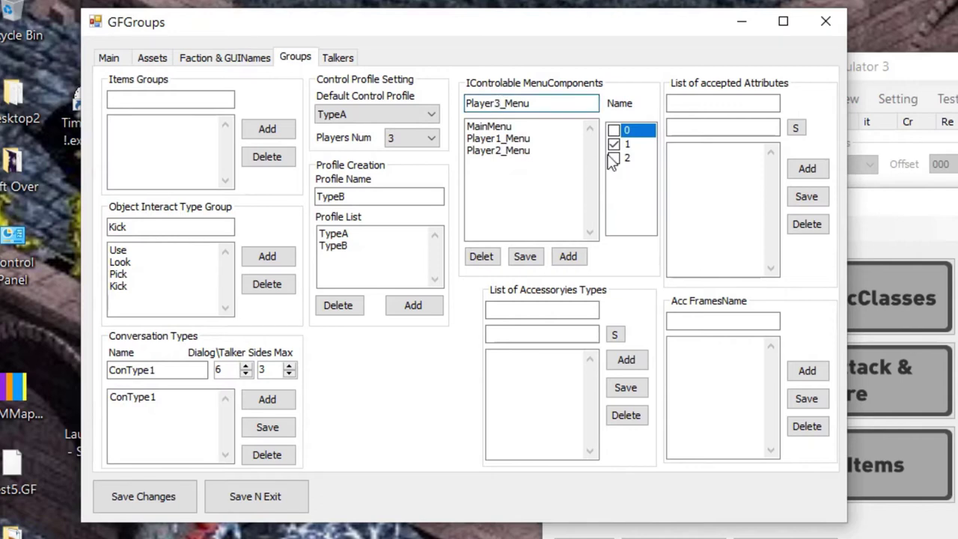
{"action": "left_click", "coordinate": [614, 158]}
{"action": "left_click", "coordinate": [614, 158]}
{"action": "left_click", "coordinate": [614, 143]}
{"action": "left_click", "coordinate": [614, 144]}
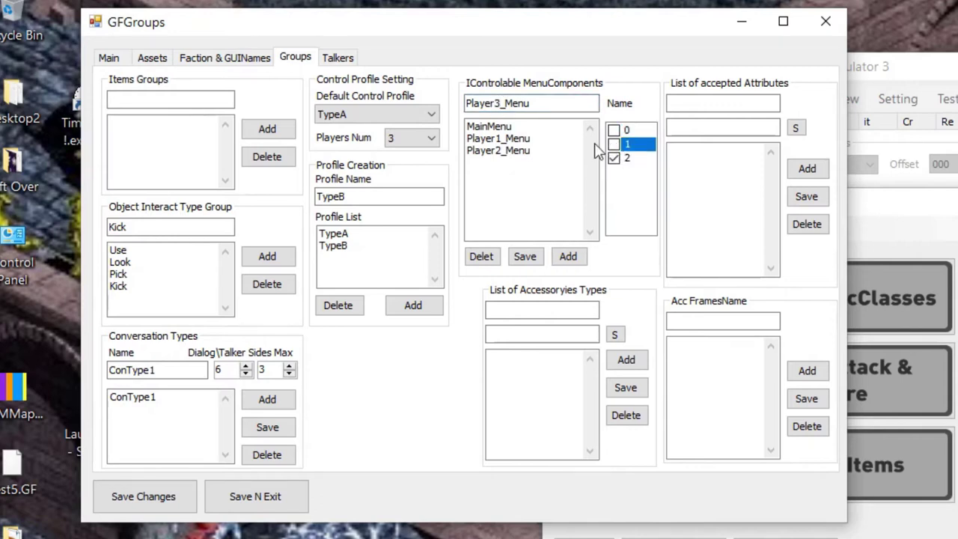
{"action": "left_click", "coordinate": [569, 257]}
Add a controllable menu component named Pause_Menu assigned to players 0, 1 and 2.
{"action": "double_click", "coordinate": [549, 102]}
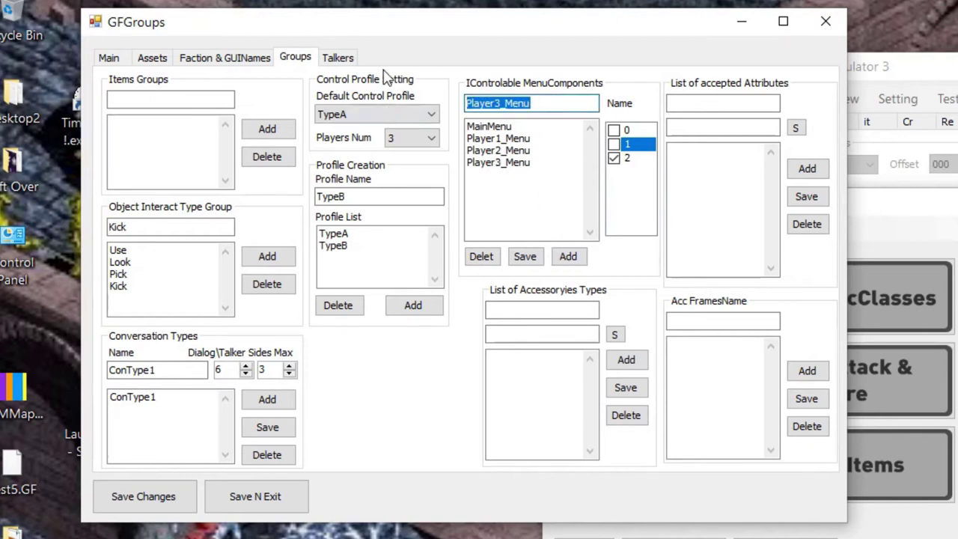
{"action": "type", "text": "Pause_Menu"}
{"action": "left_click", "coordinate": [614, 144]}
{"action": "left_click", "coordinate": [620, 131]}
{"action": "left_click", "coordinate": [614, 131]}
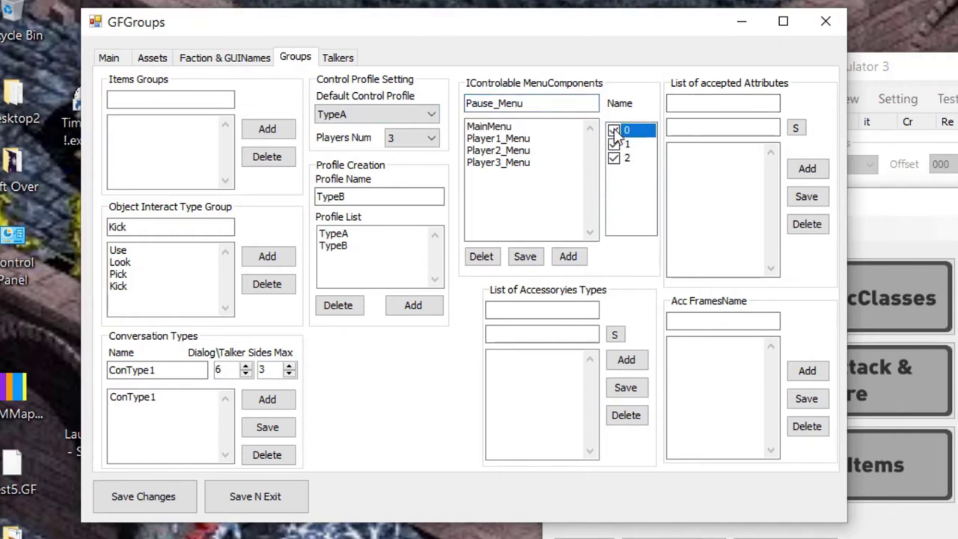
{"action": "left_click", "coordinate": [568, 256]}
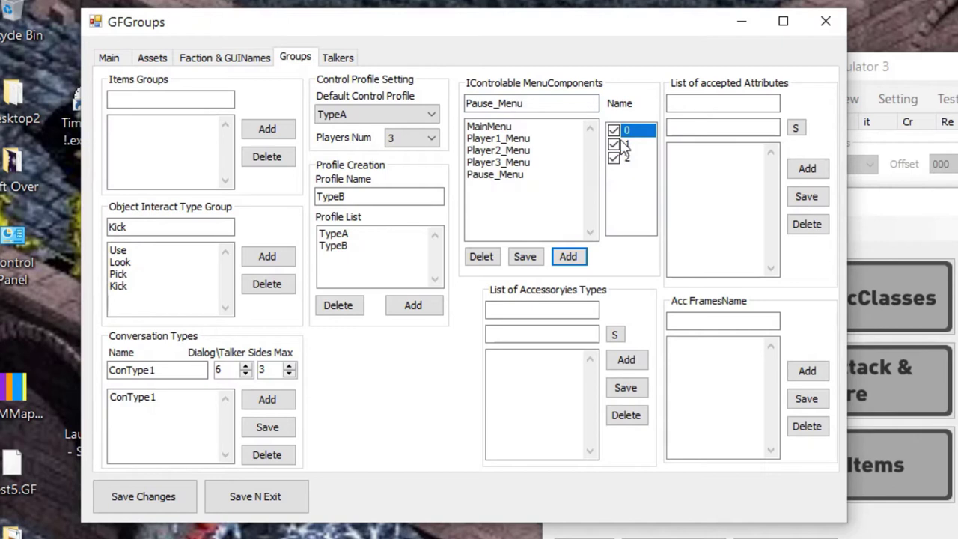
Set the number of players to 4 and check the player assignments of the existing menu components.
{"action": "left_click", "coordinate": [423, 138]}
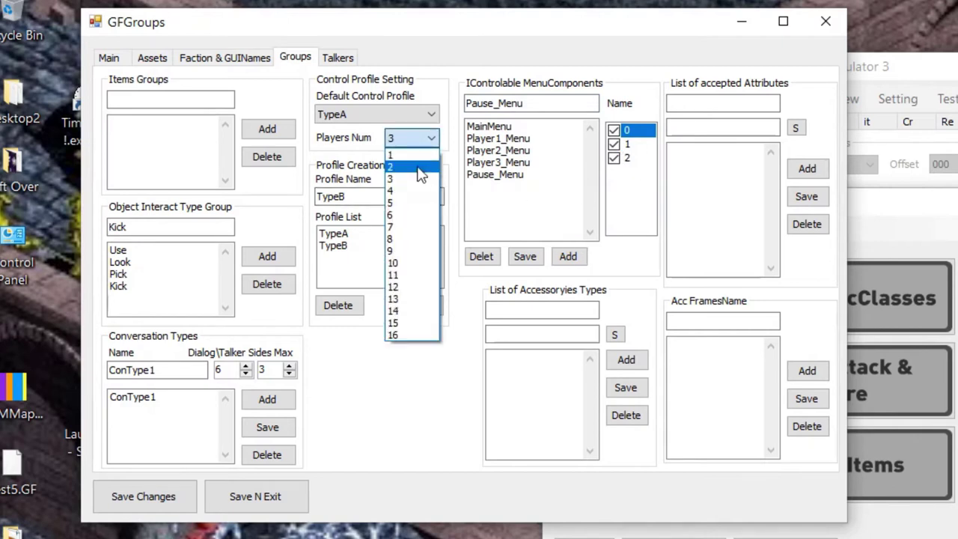
{"action": "left_click", "coordinate": [420, 180]}
{"action": "left_click", "coordinate": [531, 174]}
{"action": "left_click", "coordinate": [535, 161]}
{"action": "left_click", "coordinate": [534, 151]}
{"action": "left_click", "coordinate": [535, 139]}
{"action": "left_click", "coordinate": [537, 126]}
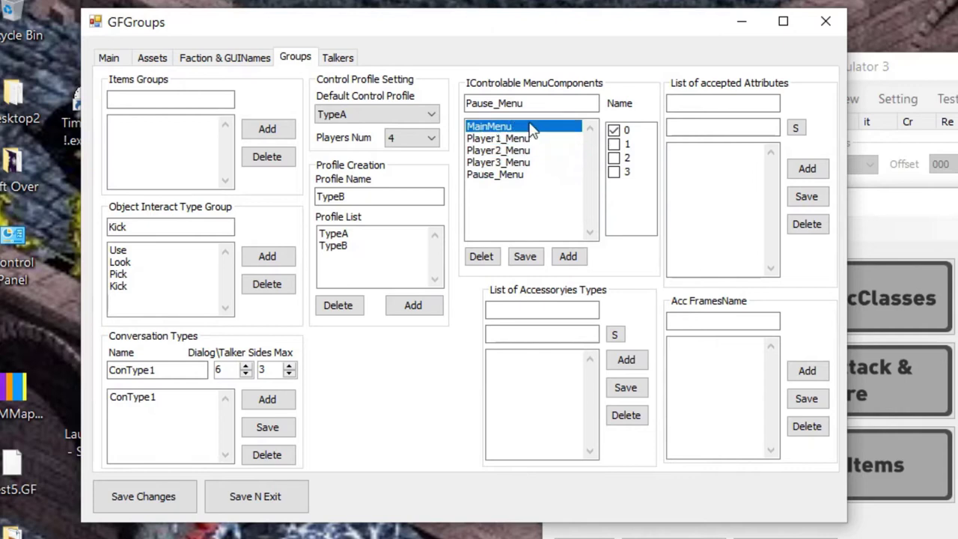
{"action": "left_click", "coordinate": [524, 139]}
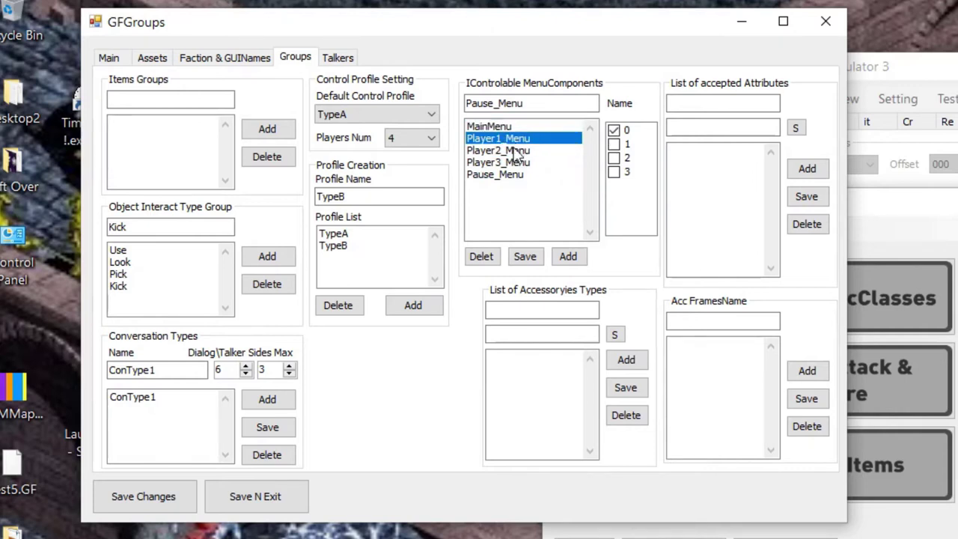
{"action": "left_click", "coordinate": [516, 152]}
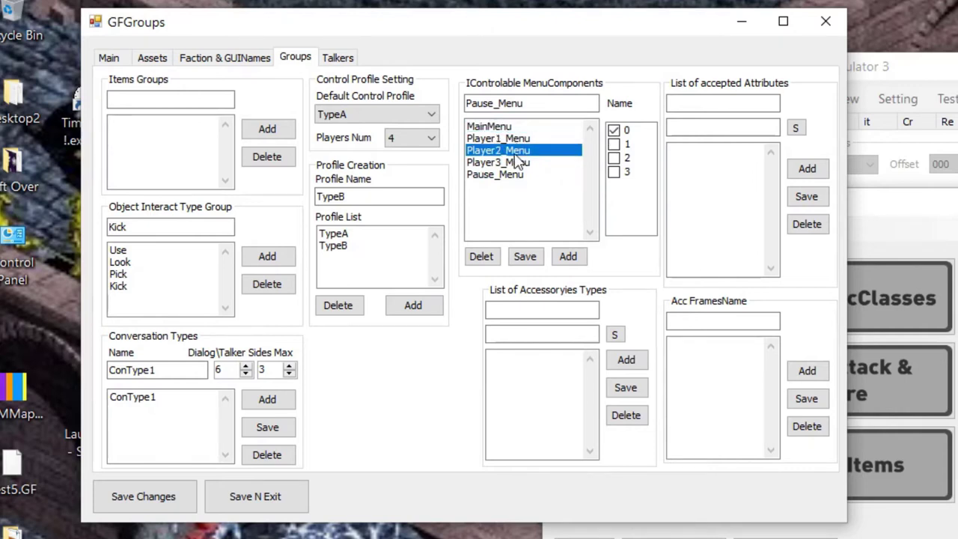
{"action": "left_click", "coordinate": [516, 162]}
Assign player 3 to Pause_Menu as well and save the menu component.
{"action": "left_click", "coordinate": [513, 176]}
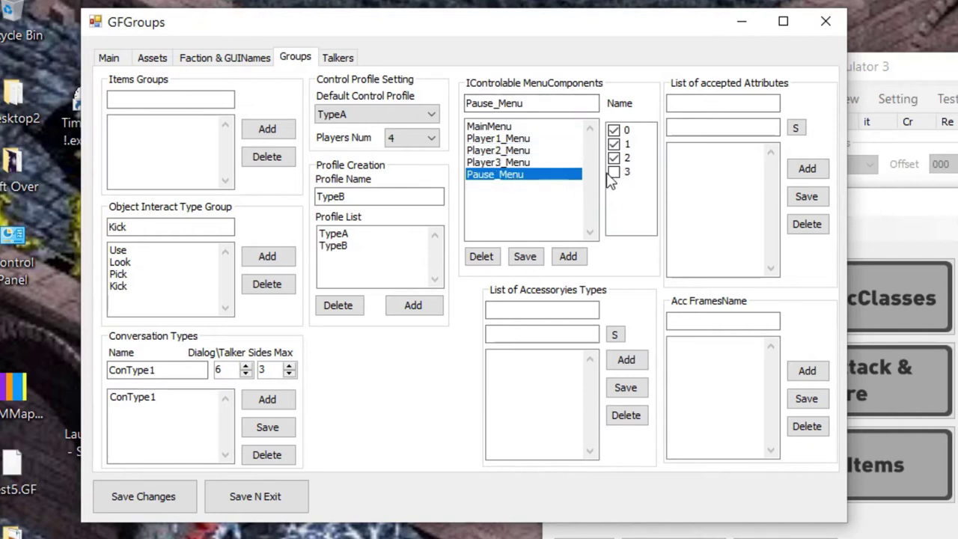
{"action": "left_click", "coordinate": [613, 174]}
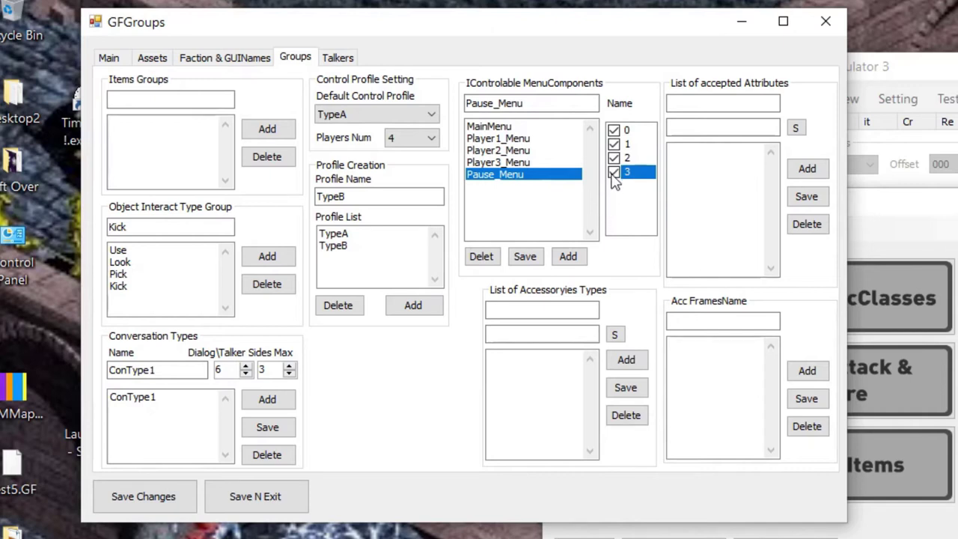
{"action": "left_click", "coordinate": [536, 258]}
{"action": "left_click", "coordinate": [515, 163]}
{"action": "left_click", "coordinate": [513, 174]}
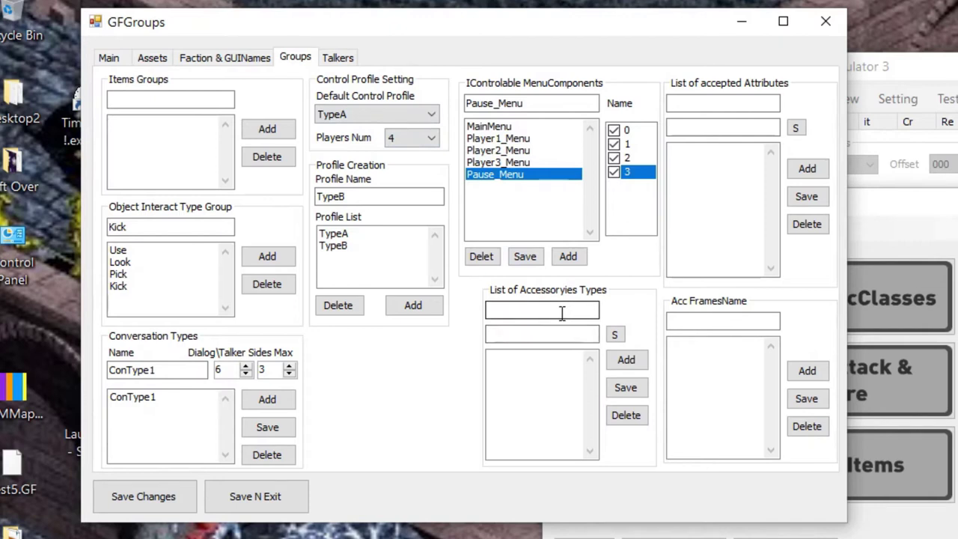
Add HP, Str and MP to the list of accepted attributes.
{"action": "left_click", "coordinate": [734, 103]}
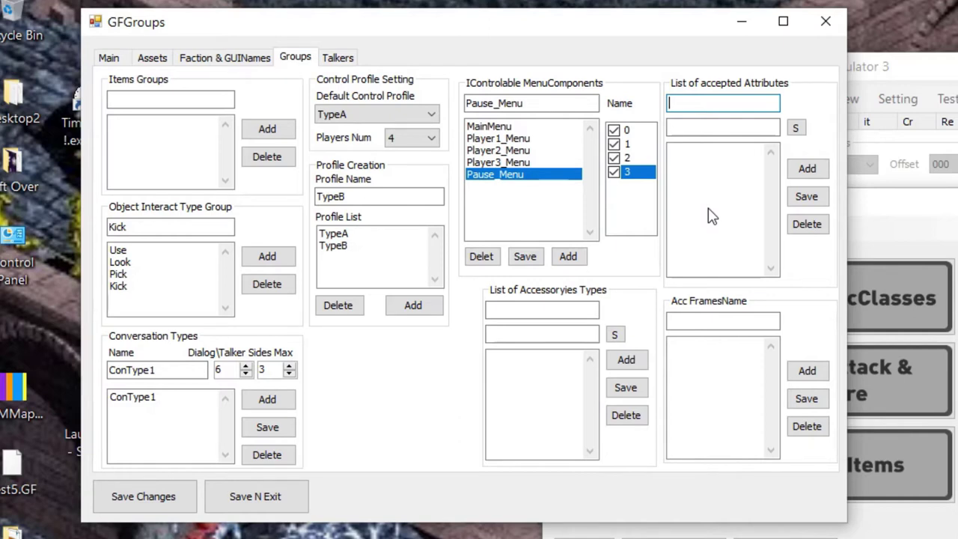
{"action": "type", "text": "HP"}
{"action": "left_click", "coordinate": [807, 169]}
{"action": "double_click", "coordinate": [712, 102]}
{"action": "type", "text": "Str"}
{"action": "left_click", "coordinate": [807, 168]}
{"action": "double_click", "coordinate": [746, 103]}
{"action": "type", "text": "MP"}
{"action": "left_click", "coordinate": [807, 169]}
{"action": "left_click", "coordinate": [700, 154]}
{"action": "left_click", "coordinate": [694, 175]}
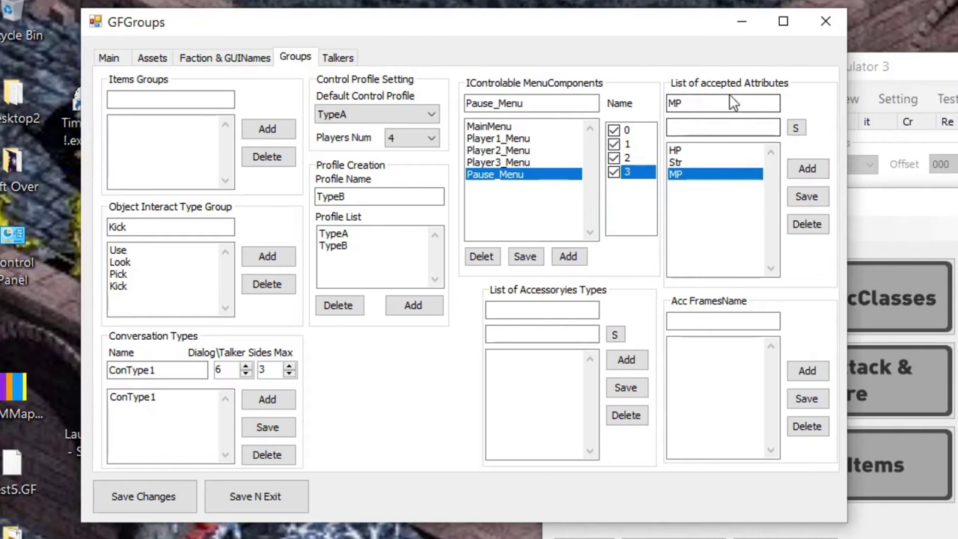
Examine the Job and Prototype settings of Skills & Attributes to see where attributes are used, and return to the groups settings.
{"action": "key", "text": "alt+Tab"}
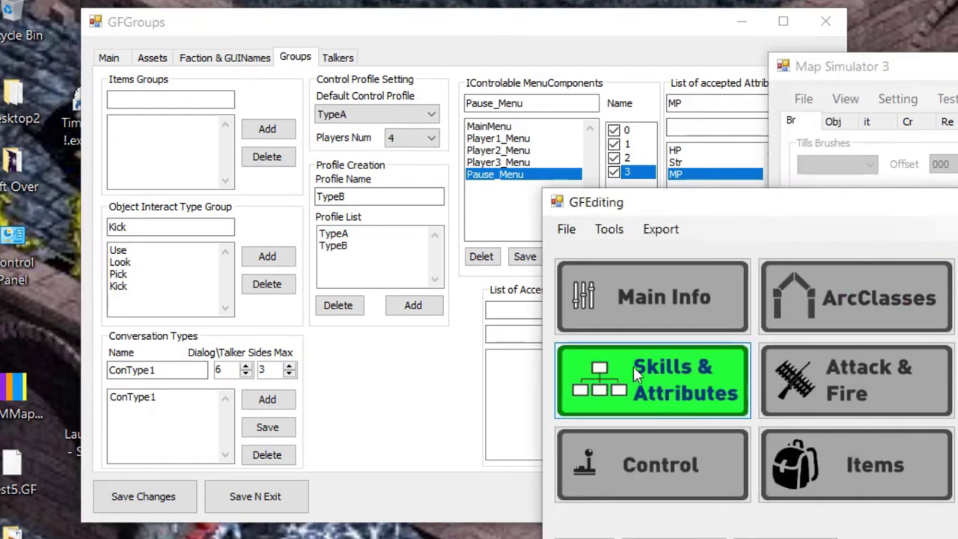
{"action": "left_click", "coordinate": [736, 99]}
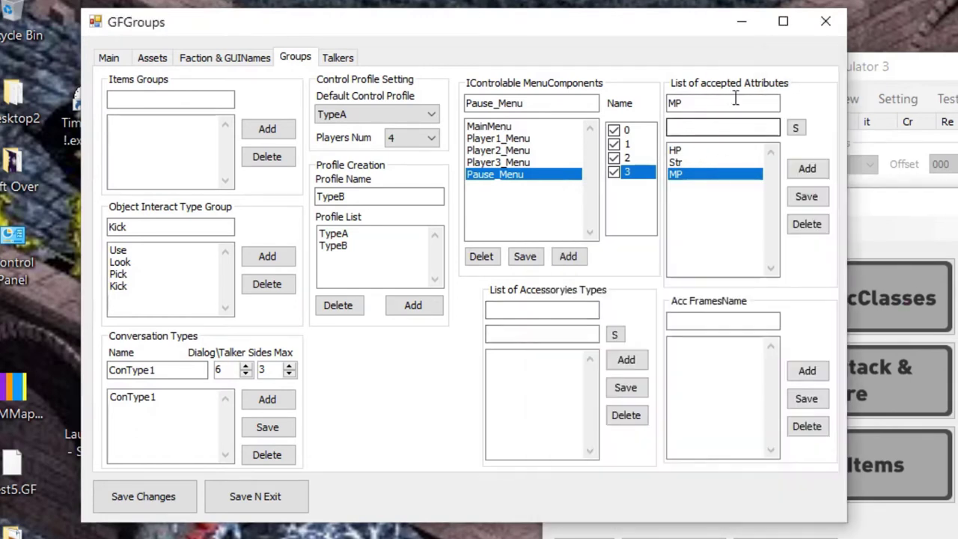
{"action": "key", "text": "alt+Tab"}
{"action": "left_click", "coordinate": [639, 348]}
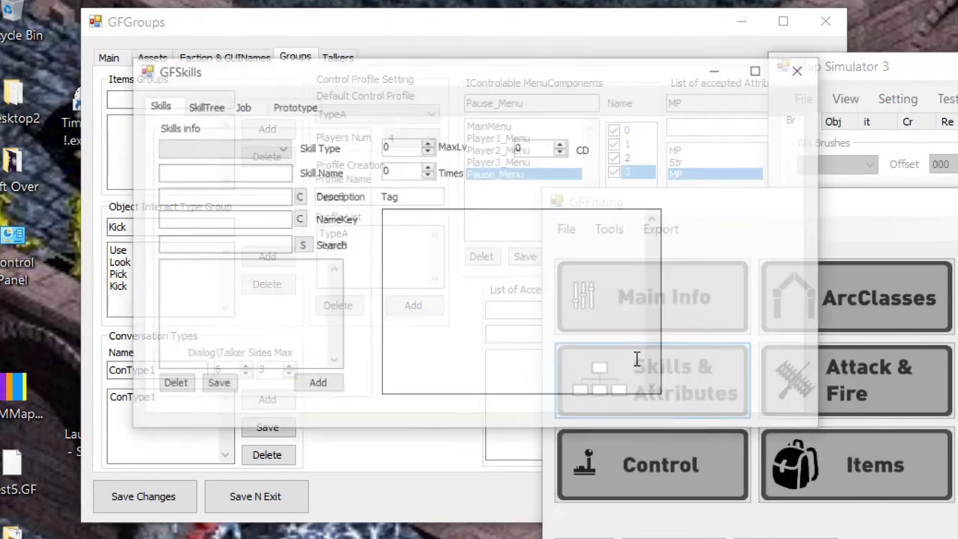
{"action": "left_click", "coordinate": [214, 110]}
{"action": "left_click", "coordinate": [239, 105]}
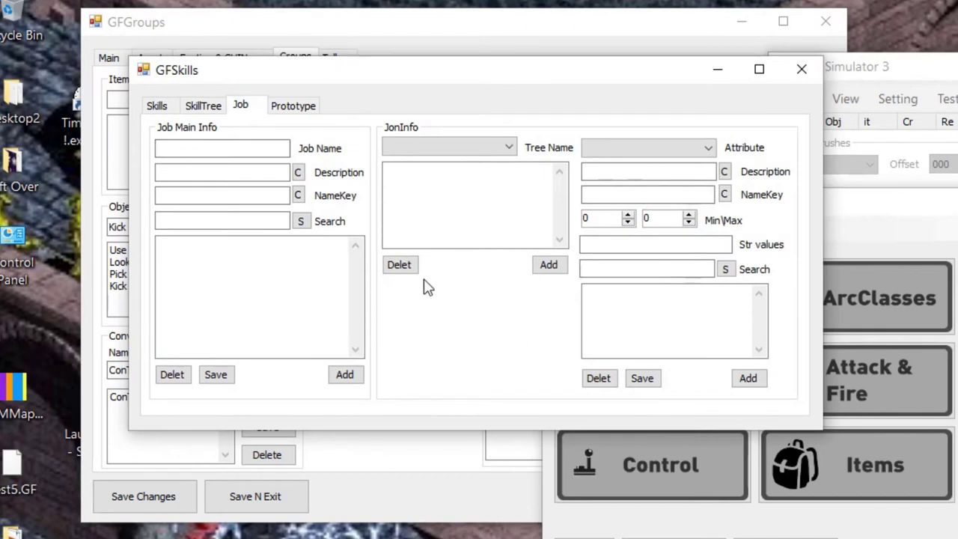
{"action": "left_click", "coordinate": [292, 107]}
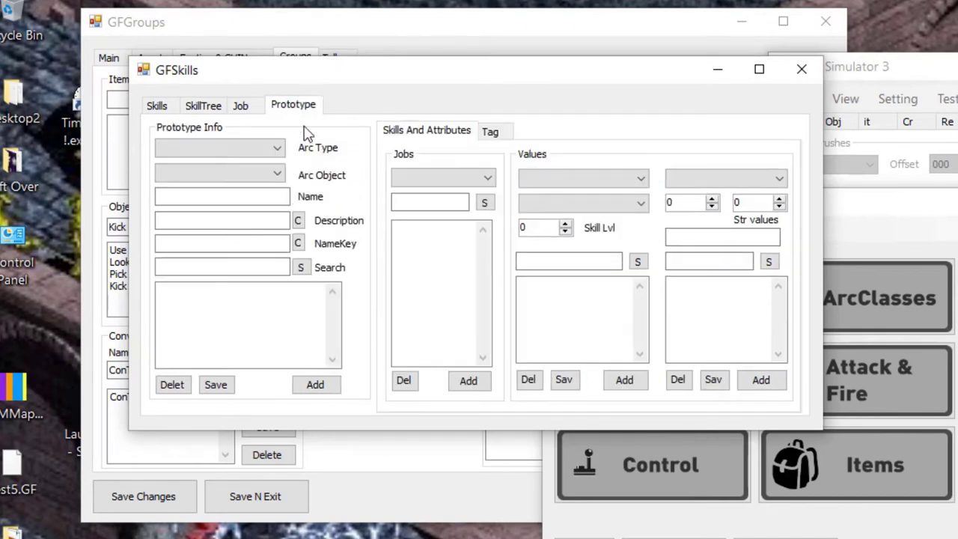
{"action": "left_click", "coordinate": [802, 69]}
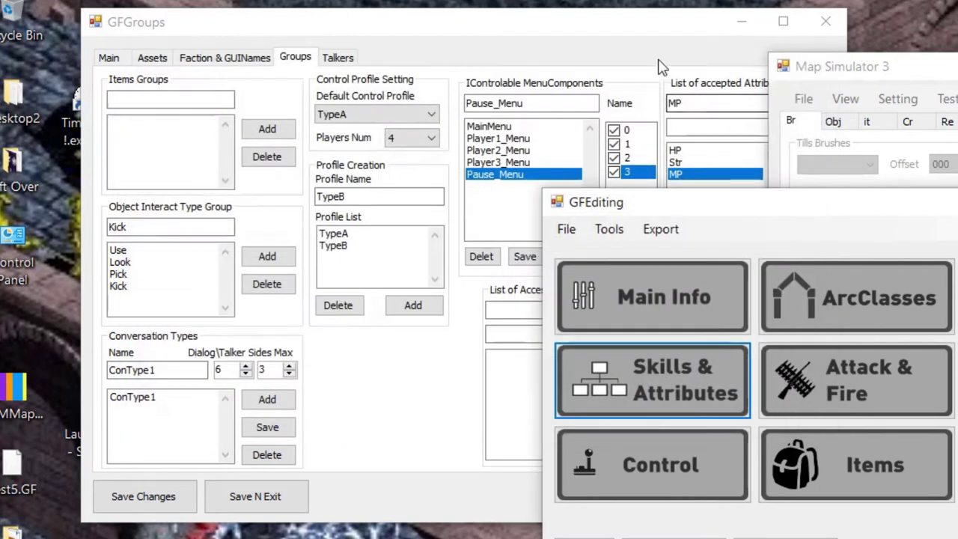
{"action": "left_click", "coordinate": [659, 67]}
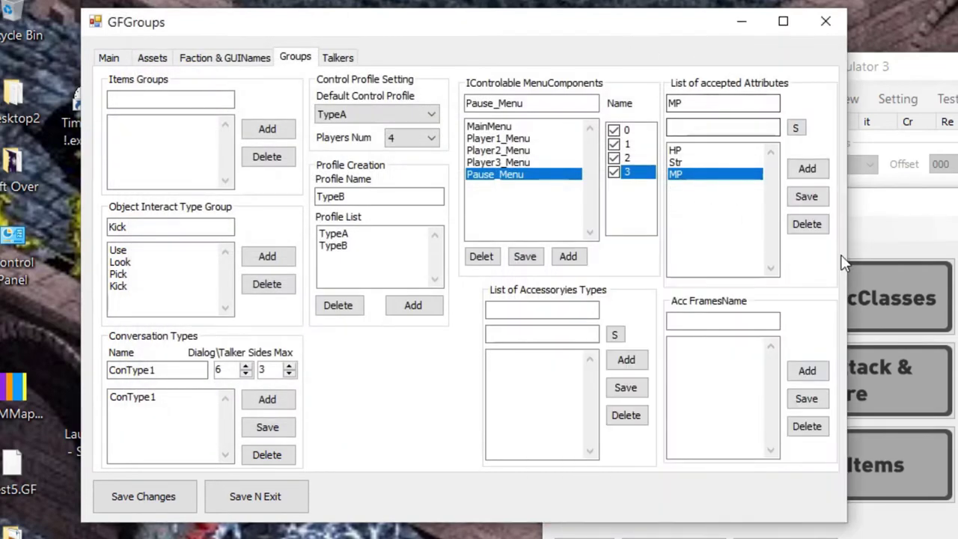
Add RightHand and LeftHand to the list of accessory types.
{"action": "left_click", "coordinate": [546, 312]}
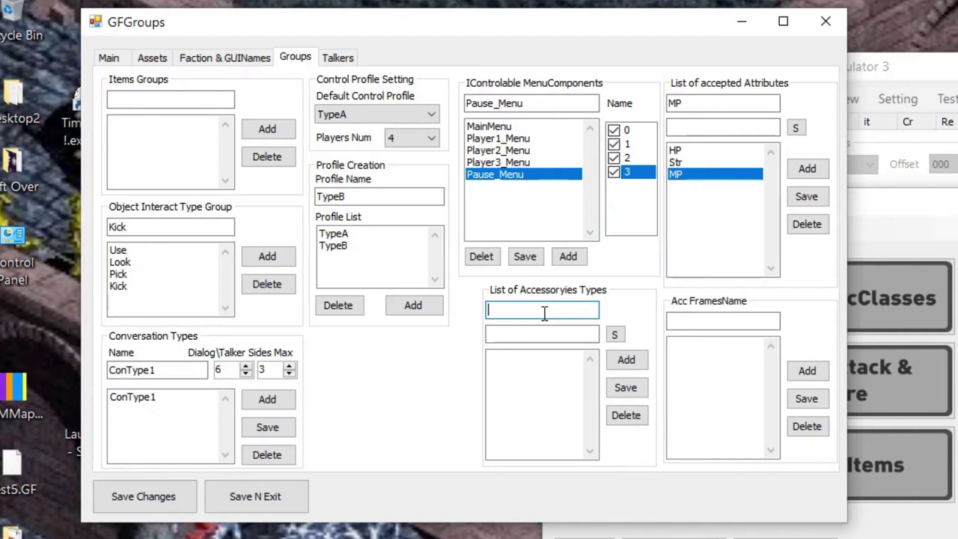
{"action": "type", "text": "ght"}
{"action": "left_click", "coordinate": [628, 360]}
{"action": "left_click", "coordinate": [545, 313]}
{"action": "key", "text": "BackSpace"}
{"action": "key", "text": "BackSpace"}
{"action": "key", "text": "BackSpace"}
{"action": "key", "text": "BackSpace"}
{"action": "key", "text": "BackSpace"}
{"action": "key", "text": "BackSpace"}
{"action": "key", "text": "BackSpace"}
{"action": "key", "text": "BackSpace"}
{"action": "key", "text": "BackSpace"}
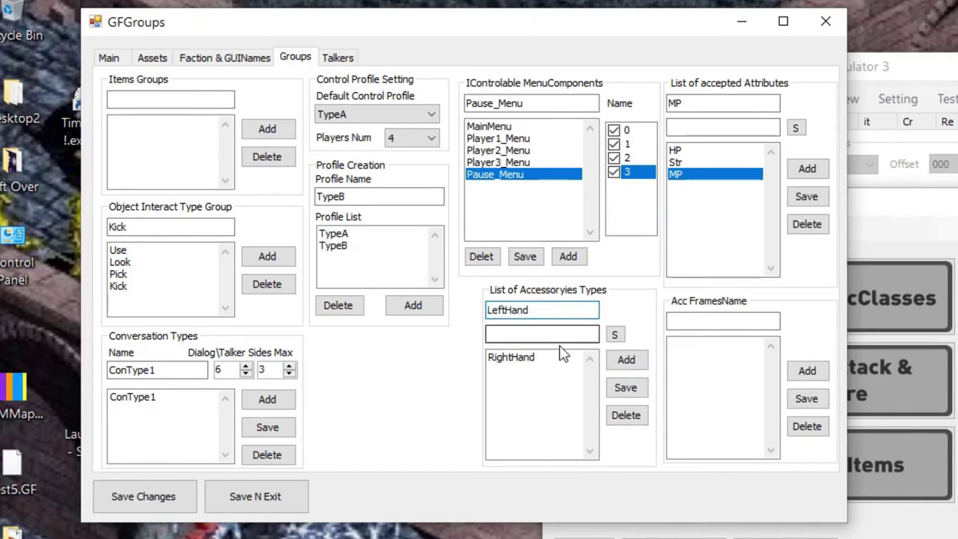
{"action": "left_click", "coordinate": [627, 361]}
Add Armor and RangeWeapon as further accessory types.
{"action": "left_click", "coordinate": [558, 309]}
{"action": "double_click", "coordinate": [558, 309]}
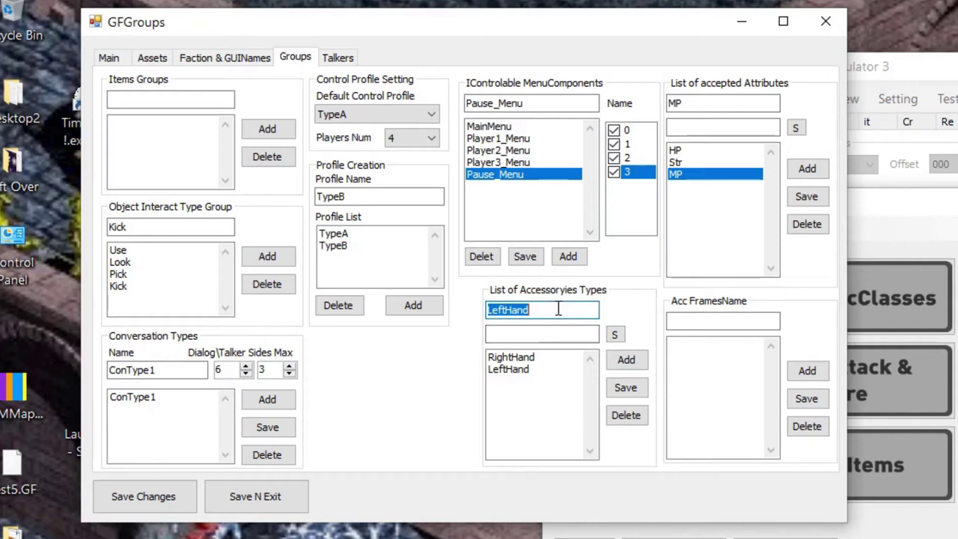
{"action": "type", "text": "Armor"}
{"action": "left_click", "coordinate": [626, 360]}
{"action": "double_click", "coordinate": [557, 307]}
{"action": "type", "text": "RangeWeapon"}
{"action": "left_click", "coordinate": [627, 360]}
Add MeleeWeapon and Head to the accessory types list.
{"action": "double_click", "coordinate": [569, 310]}
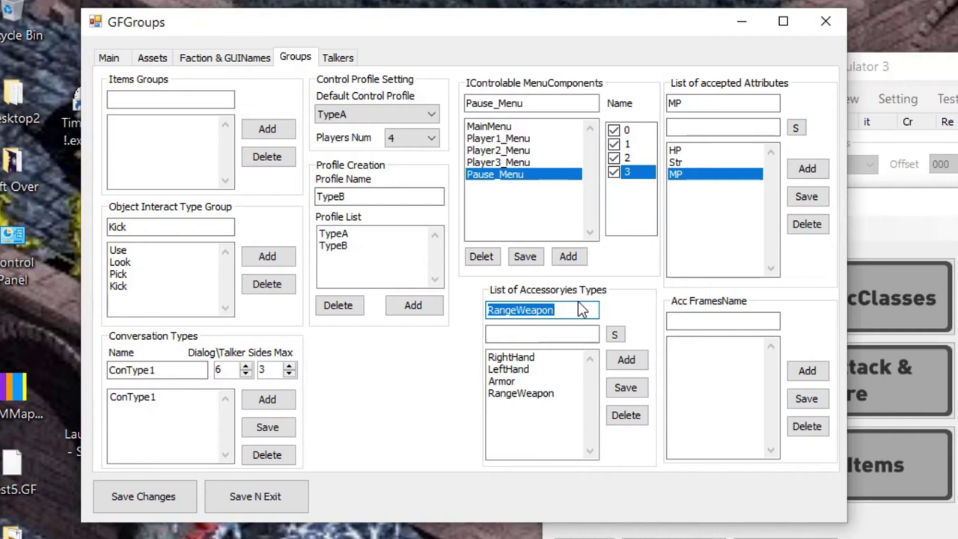
{"action": "type", "text": "MeleeWea"}
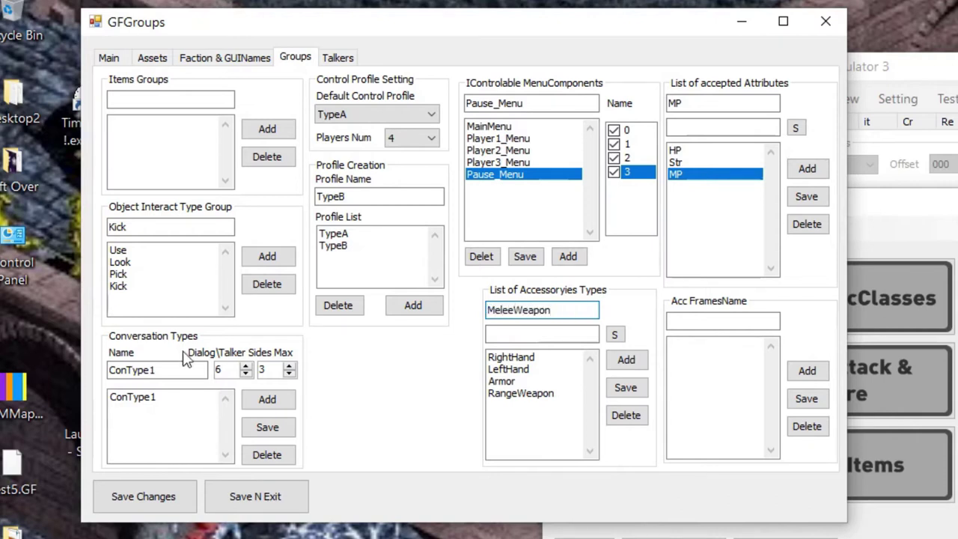
{"action": "left_click", "coordinate": [626, 360]}
{"action": "double_click", "coordinate": [553, 310]}
{"action": "type", "text": "Head"}
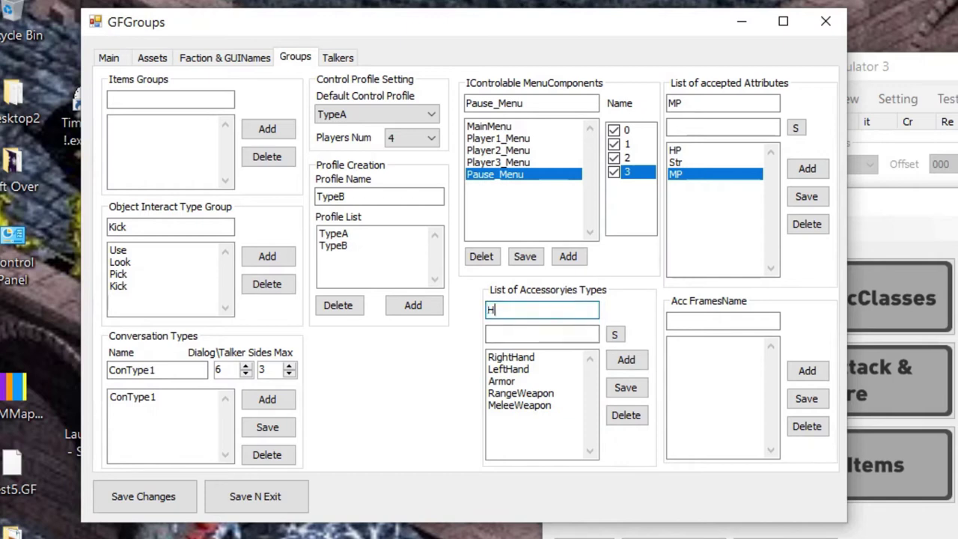
{"action": "left_click", "coordinate": [627, 360]}
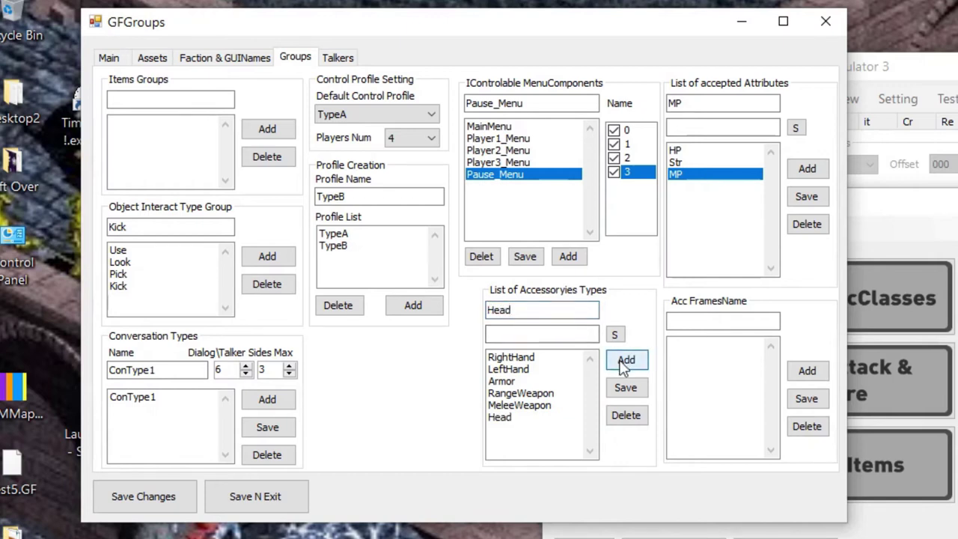
{"action": "double_click", "coordinate": [548, 308]}
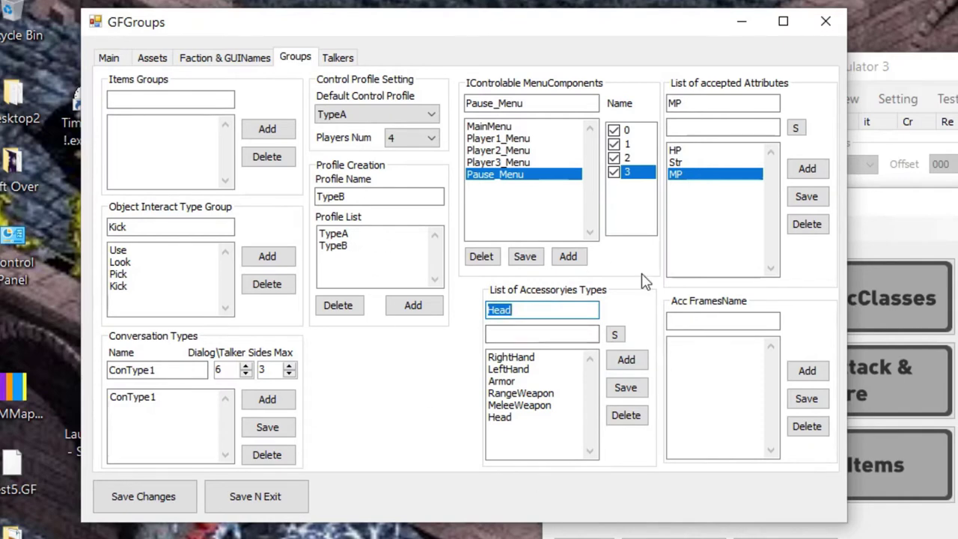
Add the accessory frame names F1, F2 and F3 to the RightHand type.
{"action": "left_click", "coordinate": [724, 322]}
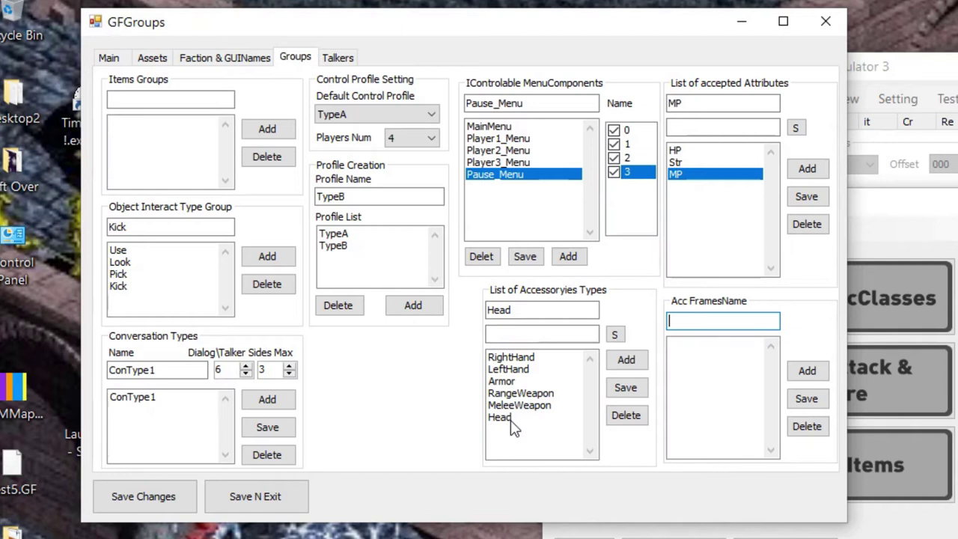
{"action": "left_click", "coordinate": [521, 359]}
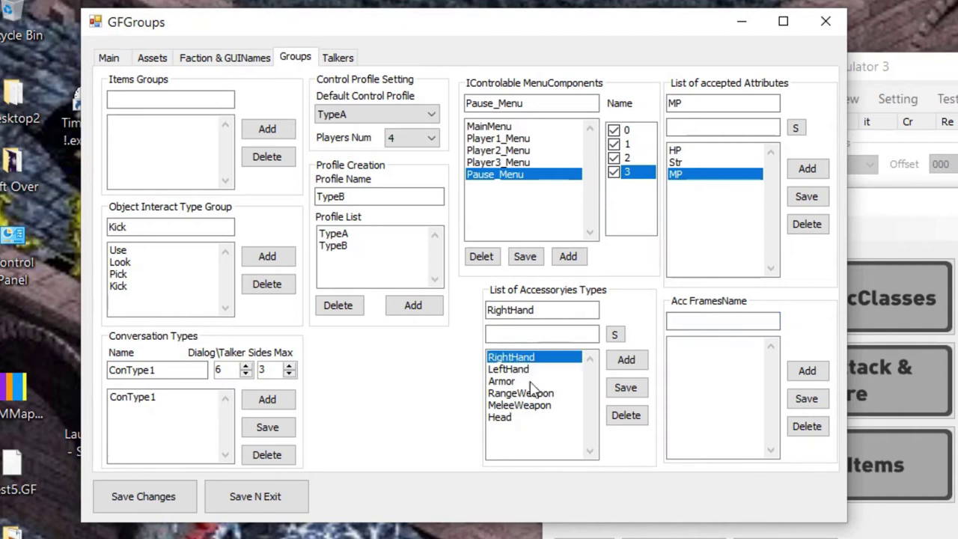
{"action": "type", "text": "F1"}
{"action": "left_click", "coordinate": [807, 371]}
{"action": "left_click", "coordinate": [558, 369]}
{"action": "left_click", "coordinate": [558, 358]}
{"action": "double_click", "coordinate": [718, 321]}
{"action": "type", "text": "F2"}
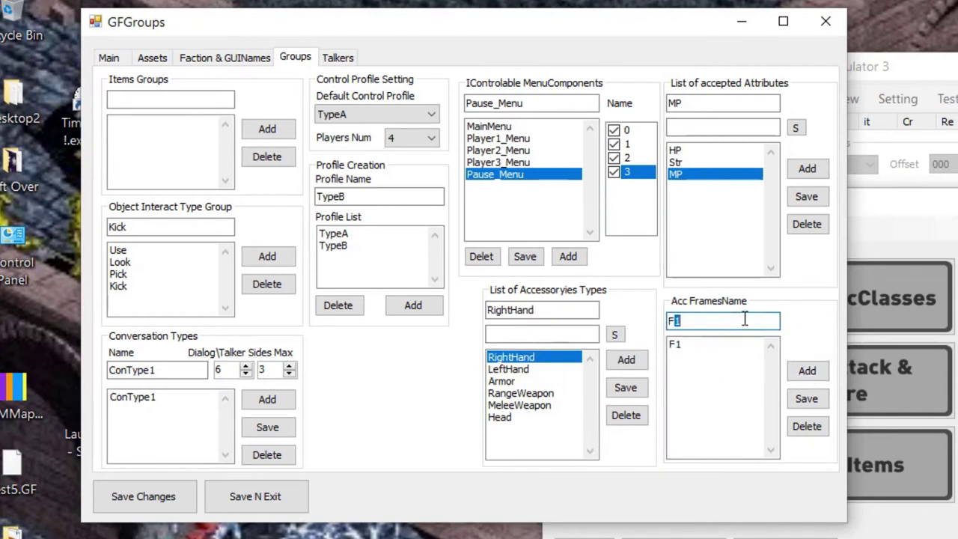
{"action": "left_click", "coordinate": [807, 372]}
{"action": "double_click", "coordinate": [718, 321]}
{"action": "type", "text": "F3"}
{"action": "left_click", "coordinate": [807, 371]}
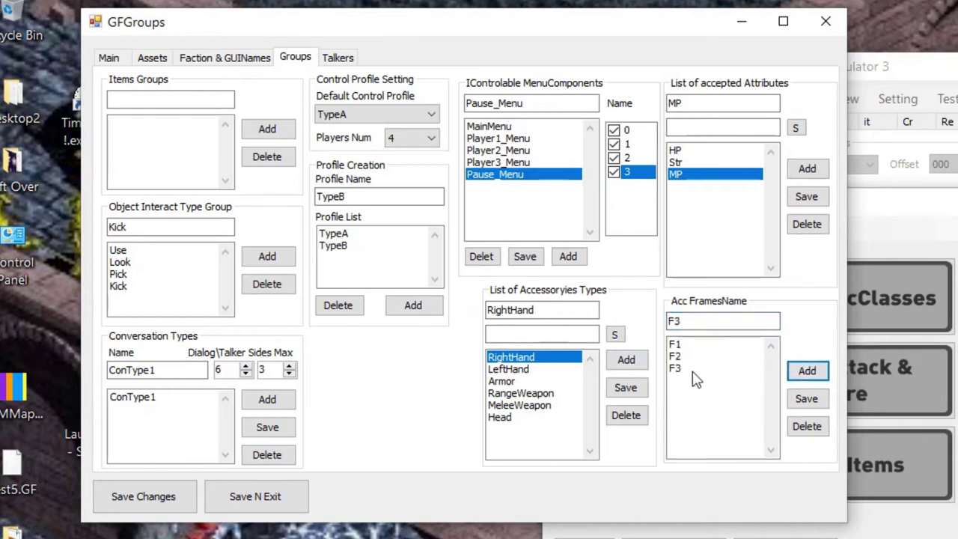
Give the LeftHand accessory type the frame names F1, F2 and F3.
{"action": "left_click", "coordinate": [541, 369]}
{"action": "left_click", "coordinate": [531, 358]}
{"action": "left_click", "coordinate": [534, 371]}
{"action": "left_click", "coordinate": [678, 321]}
{"action": "type", "text": "1"}
{"action": "left_click_drag", "start_coordinate": [678, 321], "coordinate": [749, 320]}
{"action": "key", "text": "BackSpace"}
{"action": "left_click", "coordinate": [807, 370]}
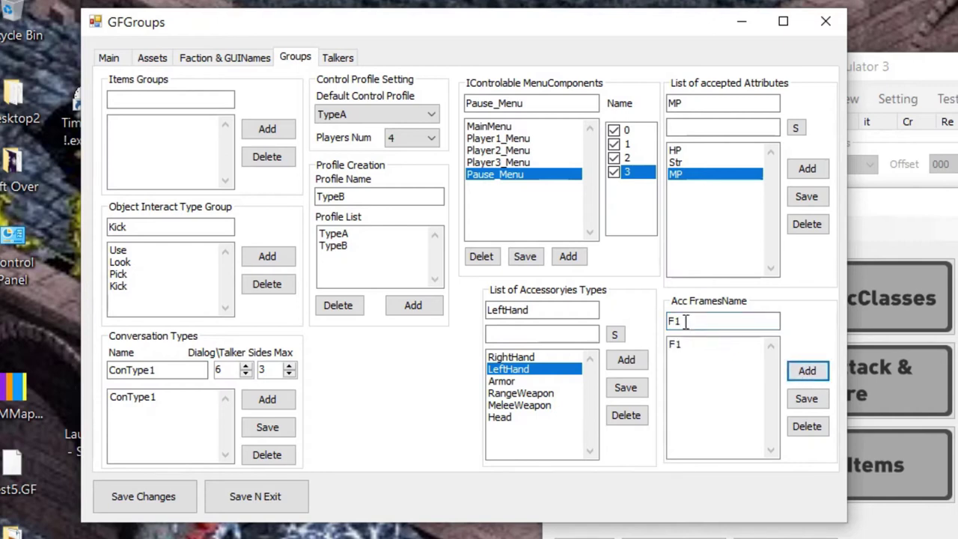
{"action": "left_click_drag", "start_coordinate": [682, 320], "coordinate": [750, 323]}
{"action": "type", "text": "2"}
{"action": "left_click", "coordinate": [807, 371]}
{"action": "type", "text": "3"}
{"action": "left_click", "coordinate": [813, 376]}
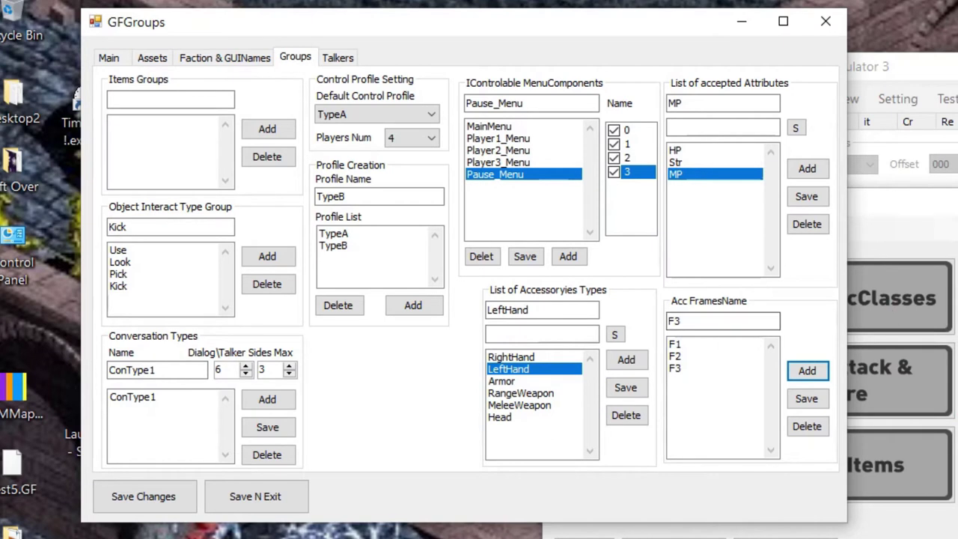
Add a talker named Nolan_Bushnell in the talkers settings and select it in the list.
{"action": "left_click", "coordinate": [338, 58]}
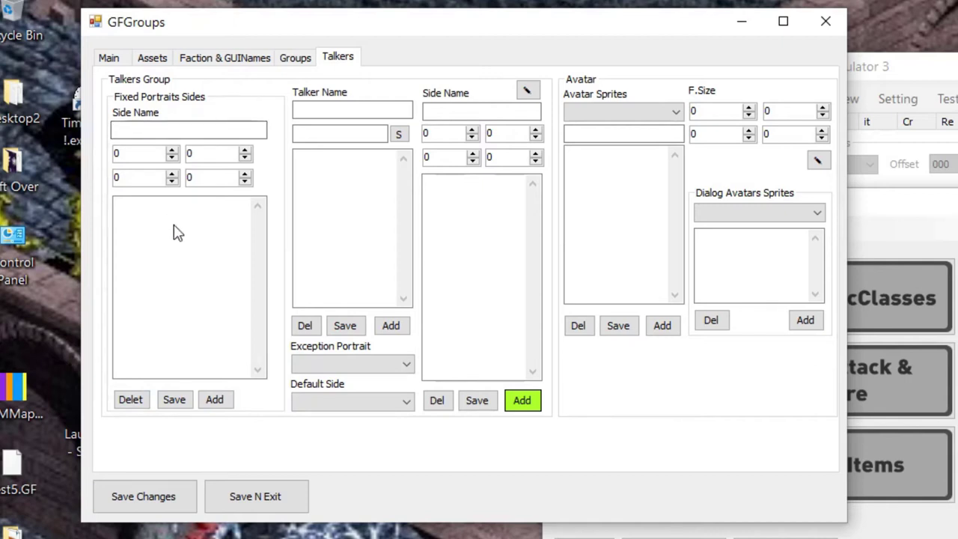
{"action": "left_click", "coordinate": [144, 129]}
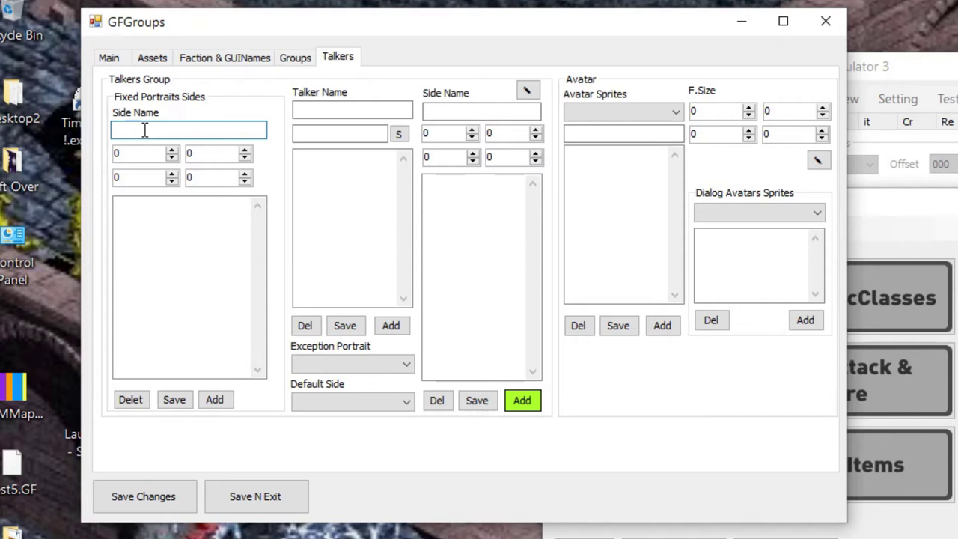
{"action": "key", "text": "Tab"}
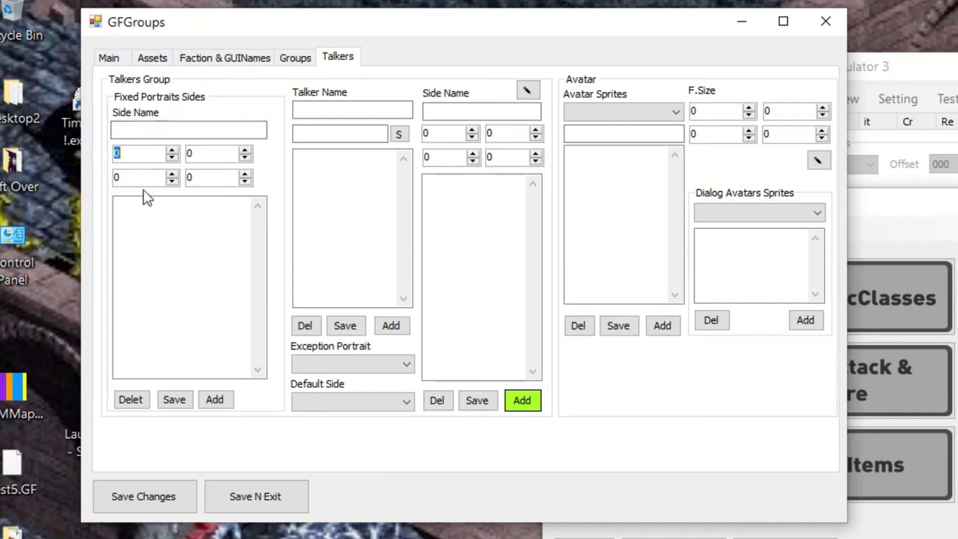
{"action": "key", "text": "Tab"}
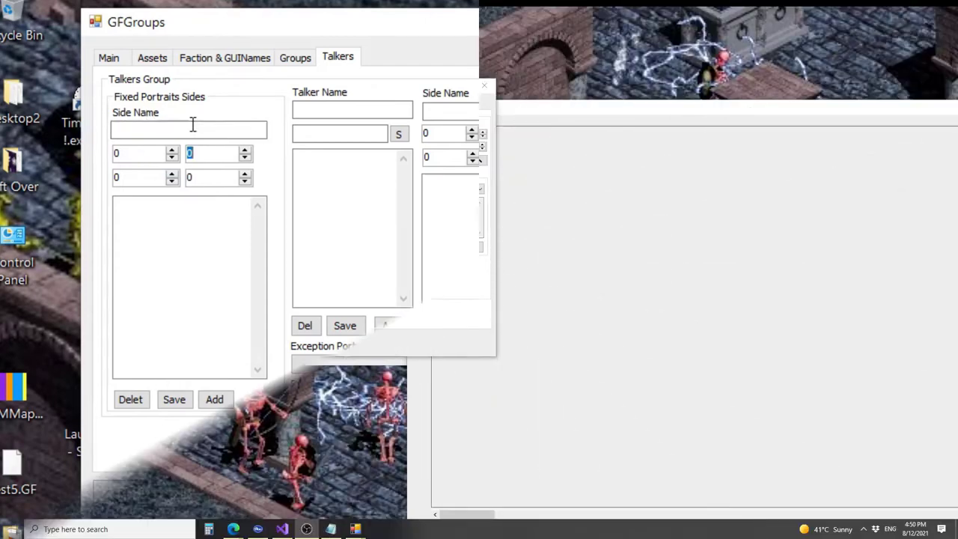
{"action": "left_click", "coordinate": [253, 136]}
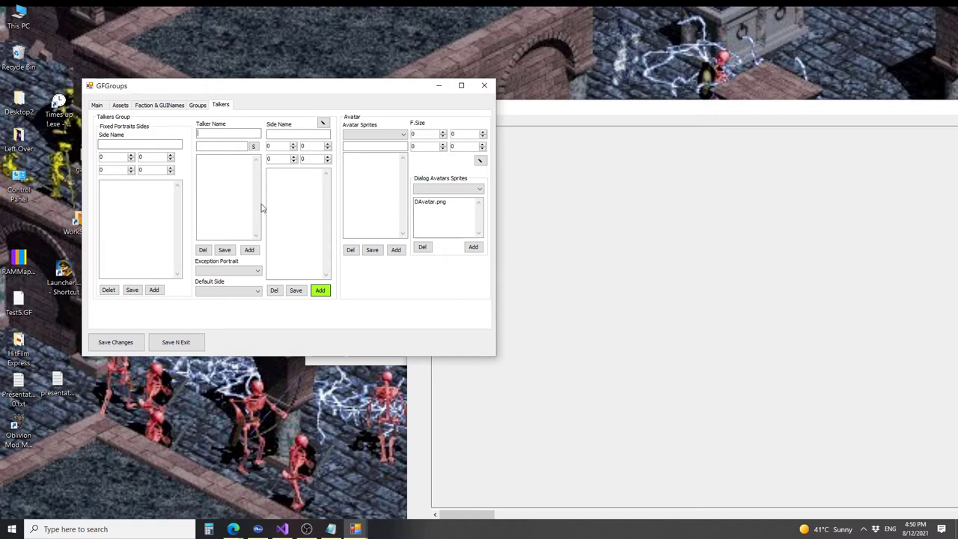
{"action": "type", "text": "Nolan_Bushnell"}
{"action": "left_click", "coordinate": [249, 250]}
{"action": "left_click", "coordinate": [225, 160]}
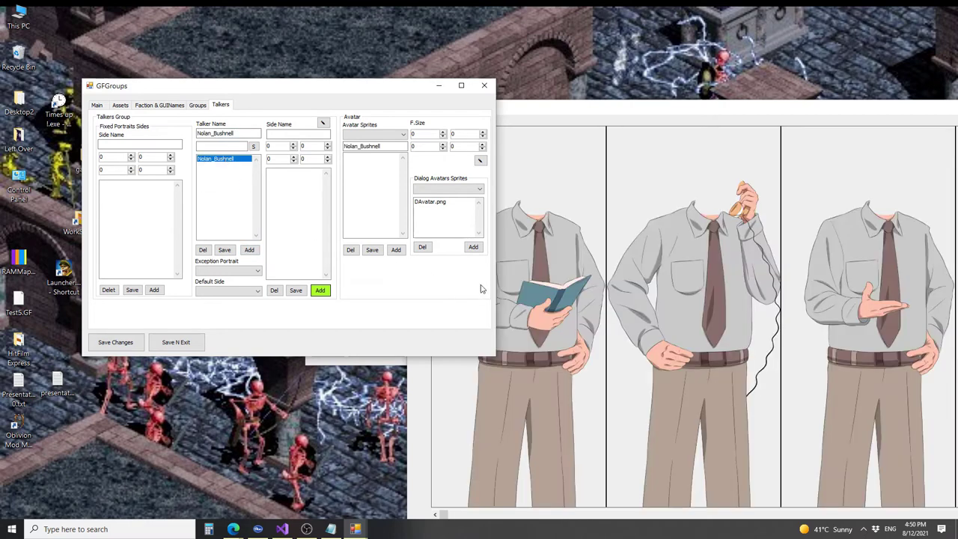
Hide the grid in the sprite viewer and examine the talker's whole sprite sheet at 50 zoom.
{"action": "left_click", "coordinate": [659, 109]}
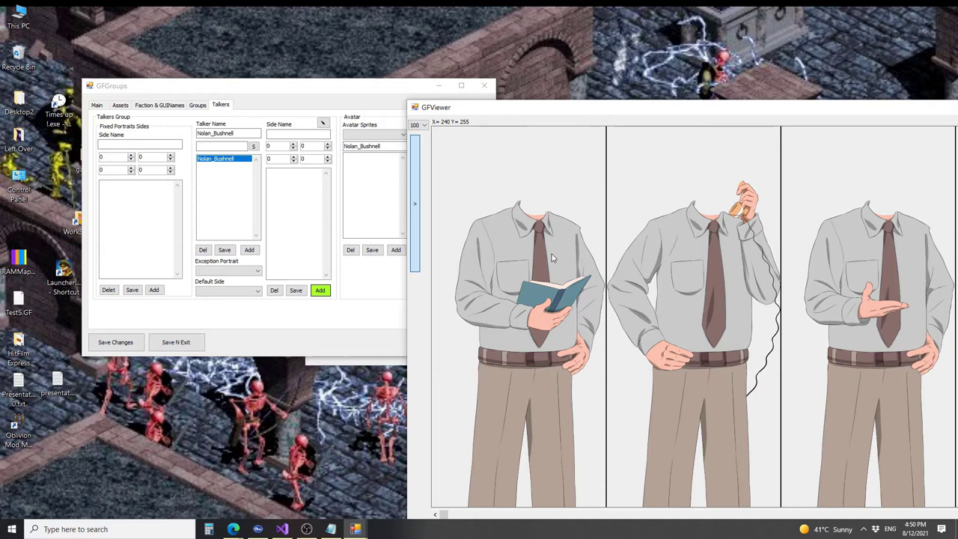
{"action": "scroll", "coordinate": [520, 290], "scroll_direction": "down", "scroll_amount": 3}
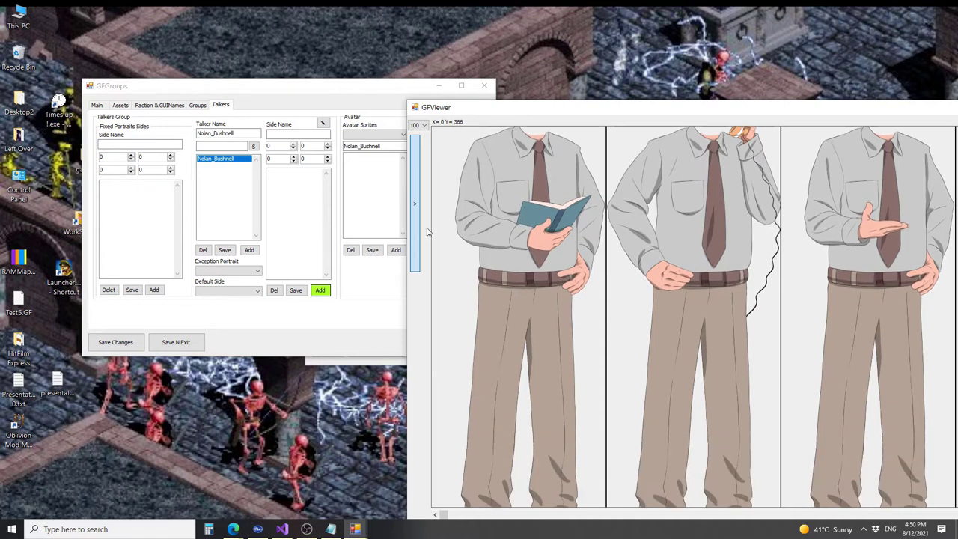
{"action": "left_click", "coordinate": [416, 232]}
{"action": "left_click", "coordinate": [433, 127]}
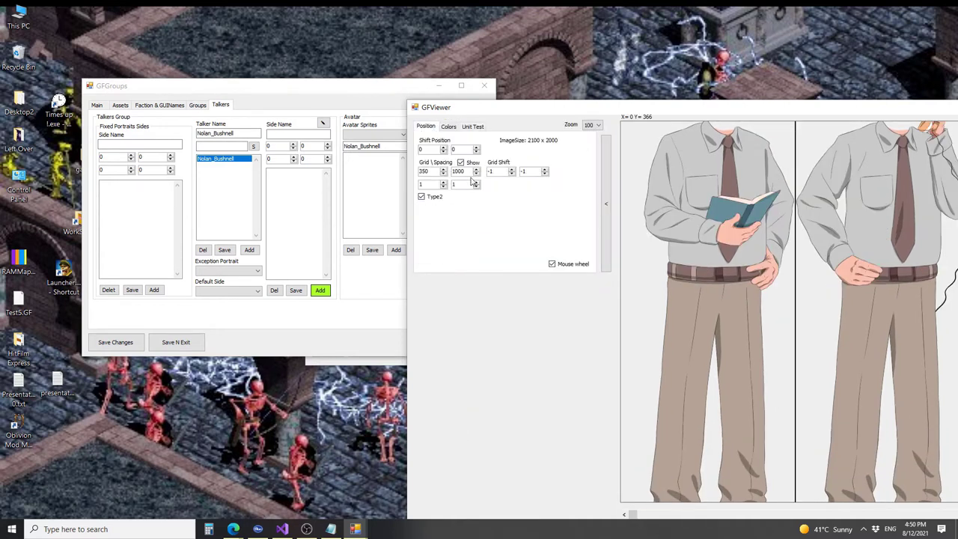
{"action": "left_click", "coordinate": [466, 164]}
{"action": "left_click_drag", "start_coordinate": [637, 110], "coordinate": [314, 76]}
{"action": "scroll", "coordinate": [481, 240], "scroll_direction": "down", "scroll_amount": 3}
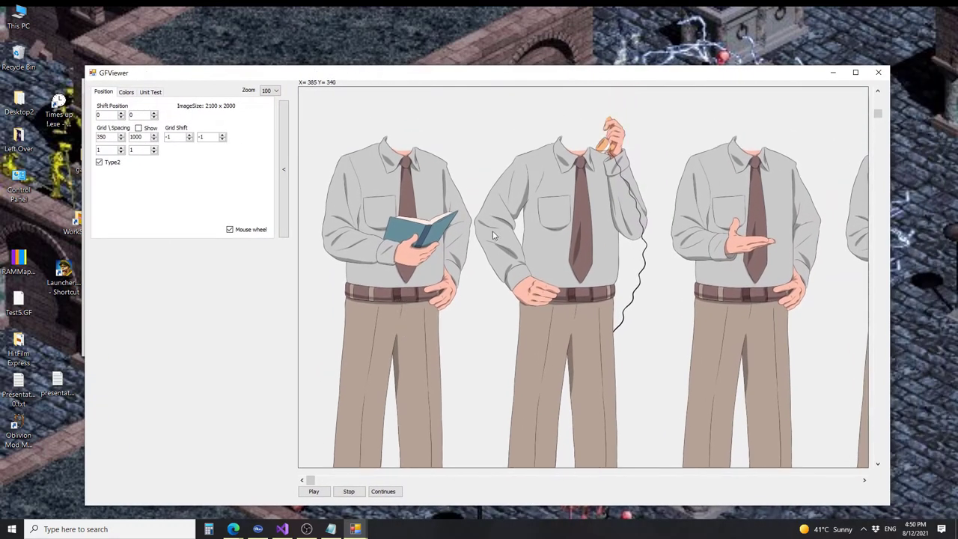
{"action": "scroll", "coordinate": [482, 240], "scroll_direction": "up", "scroll_amount": 1}
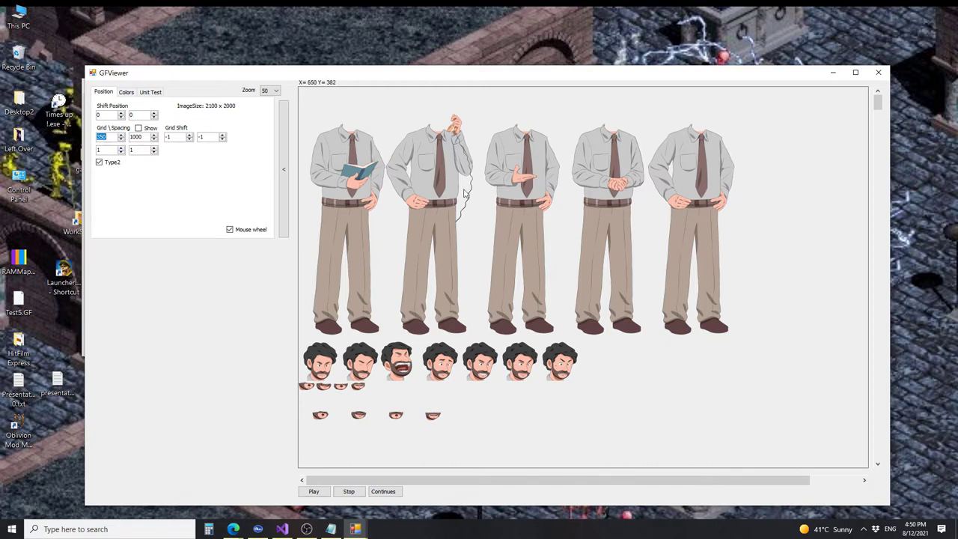
Show the 350 x 1000 grid again, examine the spacing lines between the body frames, and move the viewer aside to uncover the talkers settings.
{"action": "left_click", "coordinate": [139, 129]}
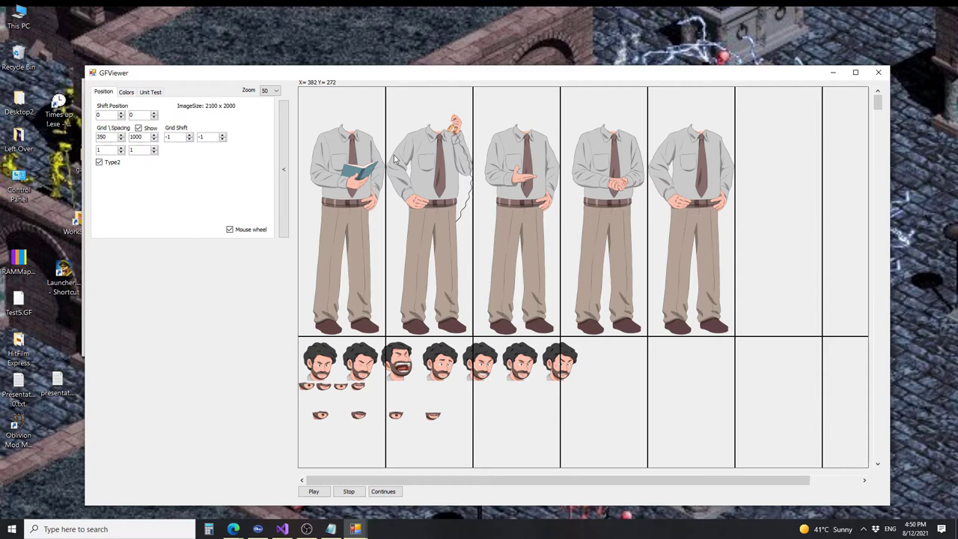
{"action": "scroll", "coordinate": [417, 147], "scroll_direction": "up", "scroll_amount": 6}
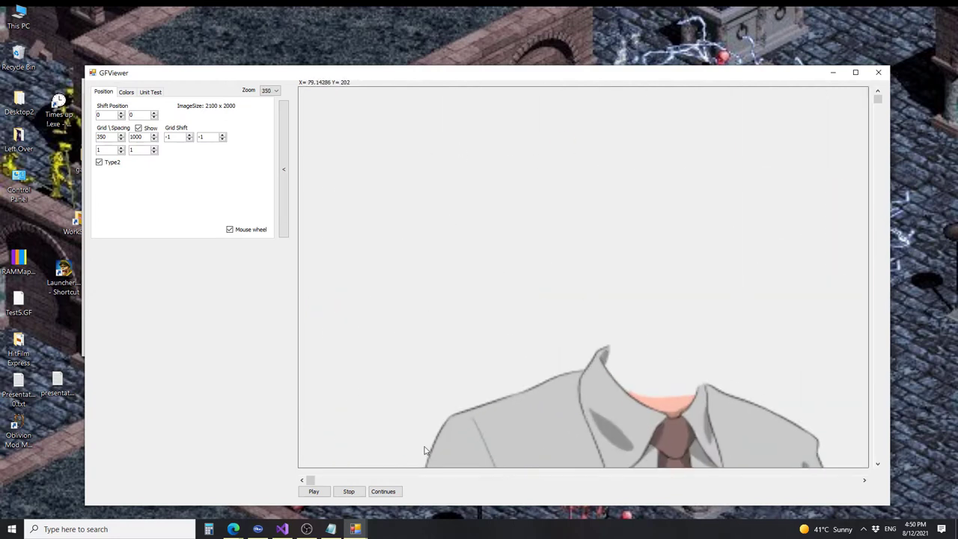
{"action": "left_click_drag", "start_coordinate": [311, 481], "coordinate": [381, 491]}
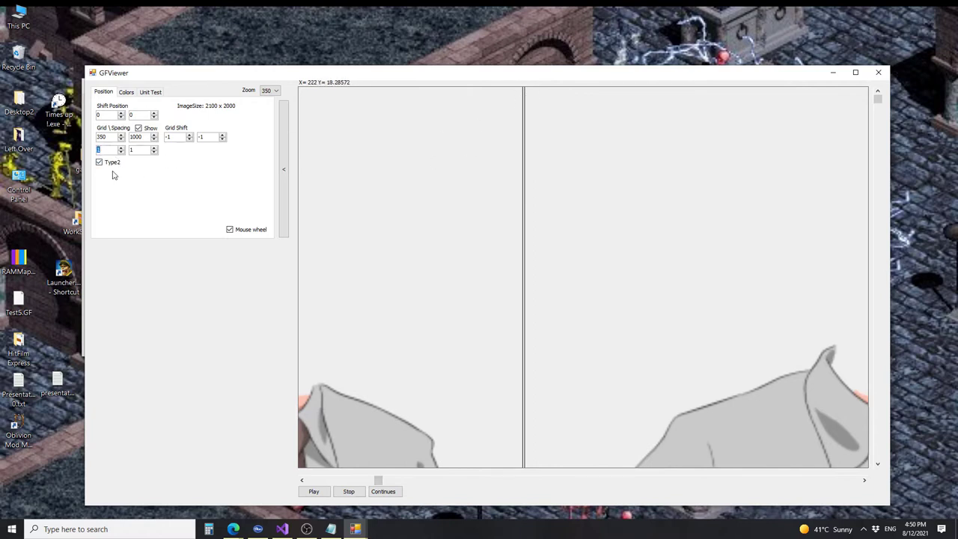
{"action": "scroll", "coordinate": [345, 254], "scroll_direction": "down", "scroll_amount": 5}
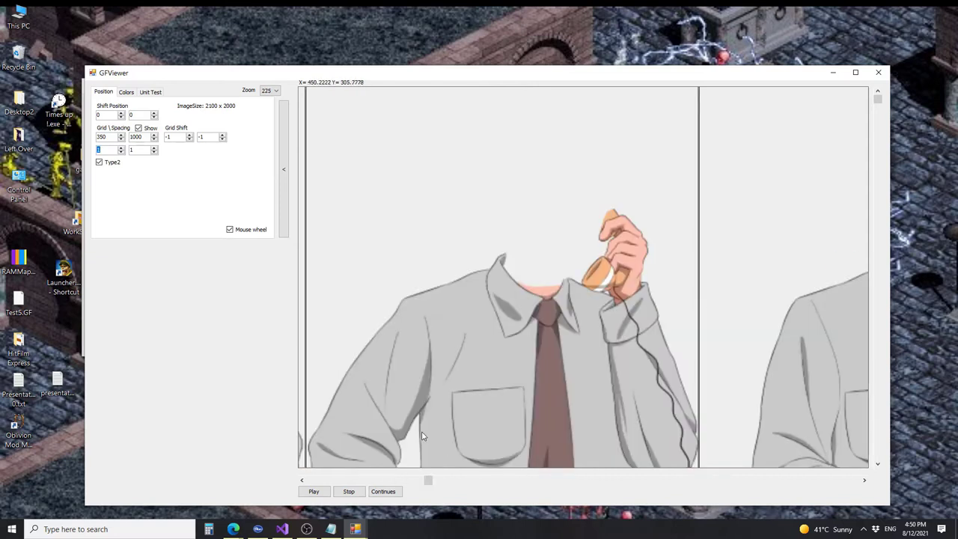
{"action": "scroll", "coordinate": [422, 435], "scroll_direction": "down", "scroll_amount": 3}
{"action": "left_click_drag", "start_coordinate": [518, 481], "coordinate": [312, 483]}
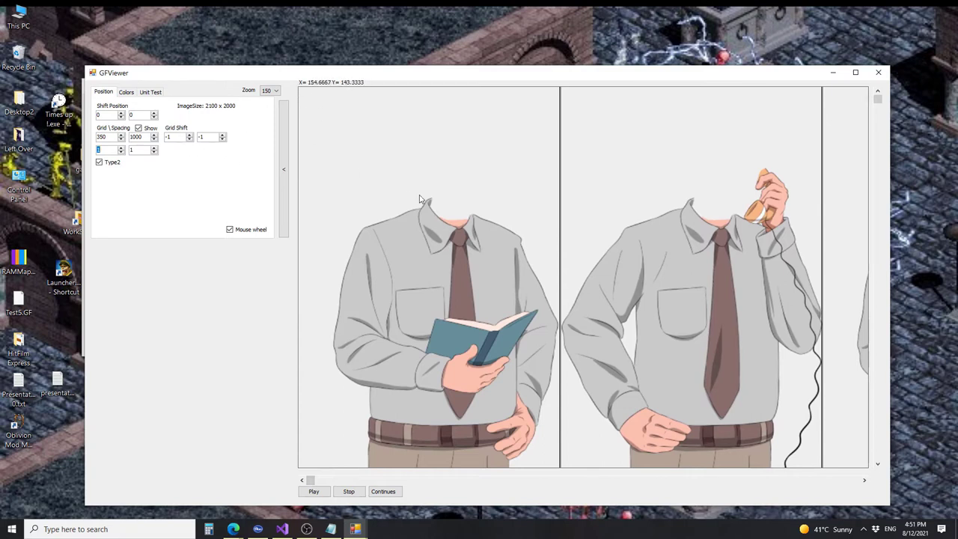
{"action": "left_click_drag", "start_coordinate": [411, 77], "coordinate": [702, 105]}
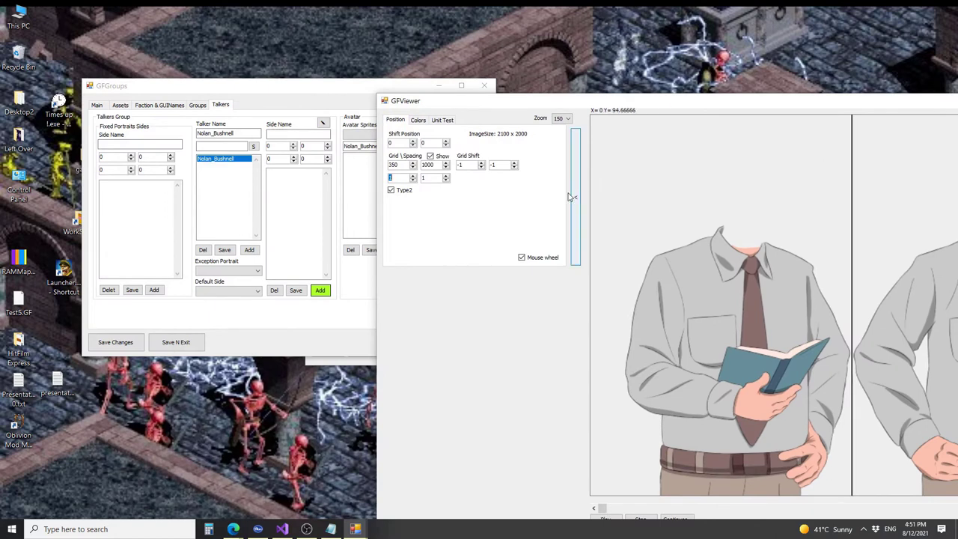
Set the viewer's Shift colour to Blue 100 with an alpha of 80 and preview it on the first sprite cell.
{"action": "left_click", "coordinate": [418, 121]}
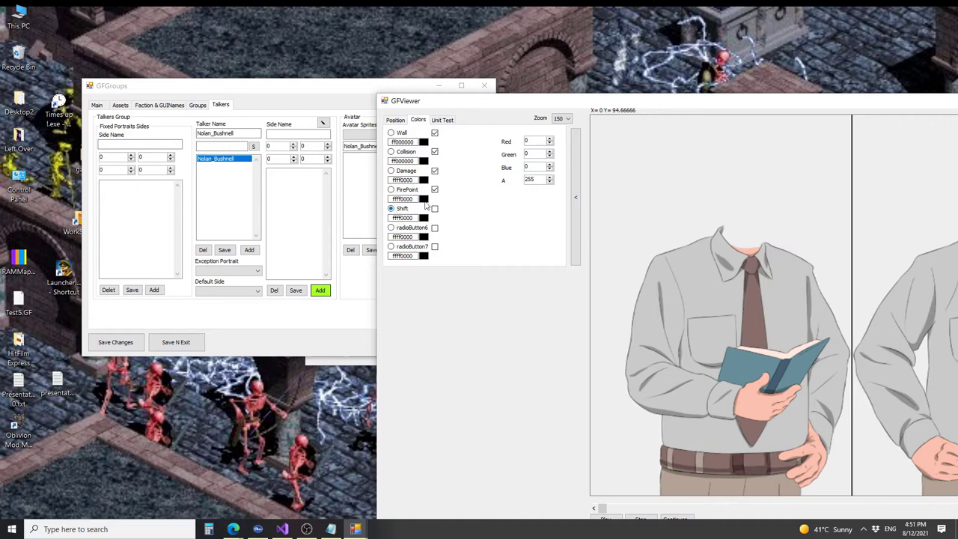
{"action": "left_click", "coordinate": [528, 180]}
{"action": "type", "text": "100"}
{"action": "scroll", "coordinate": [662, 134], "scroll_direction": "down", "scroll_amount": 5}
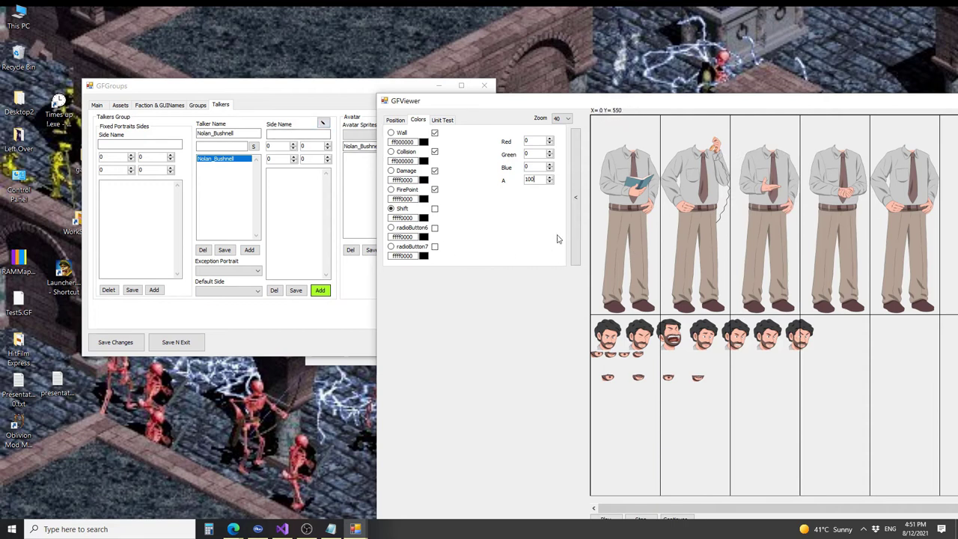
{"action": "left_click", "coordinate": [538, 168]}
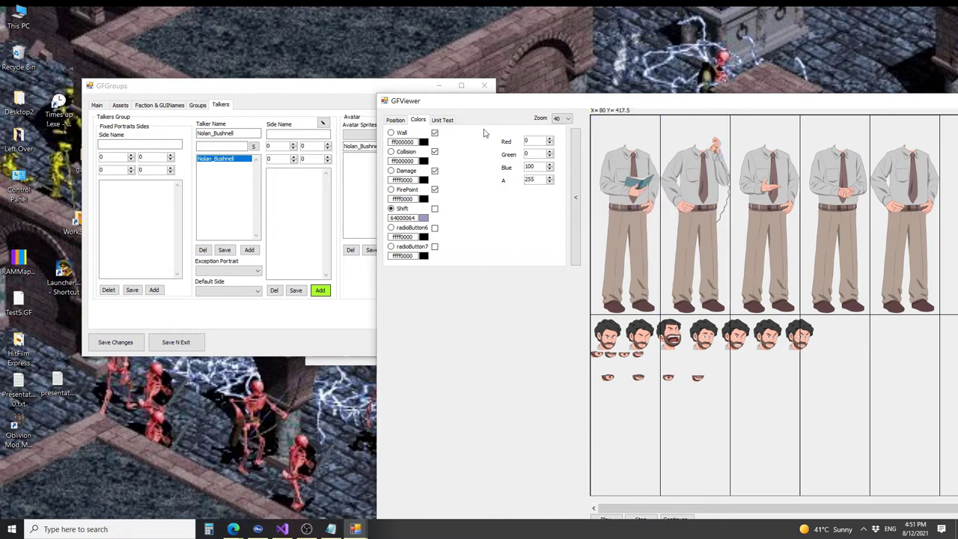
{"action": "left_click", "coordinate": [538, 152]}
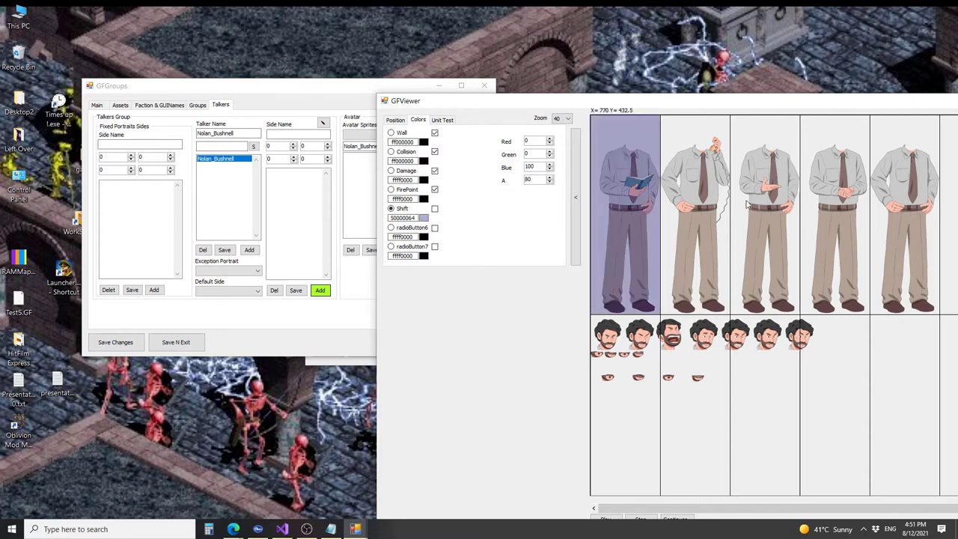
Change the Shift colour to Green 150 and Blue 0.
{"action": "double_click", "coordinate": [536, 166]}
{"action": "type", "text": "150"}
{"action": "left_click", "coordinate": [535, 166]}
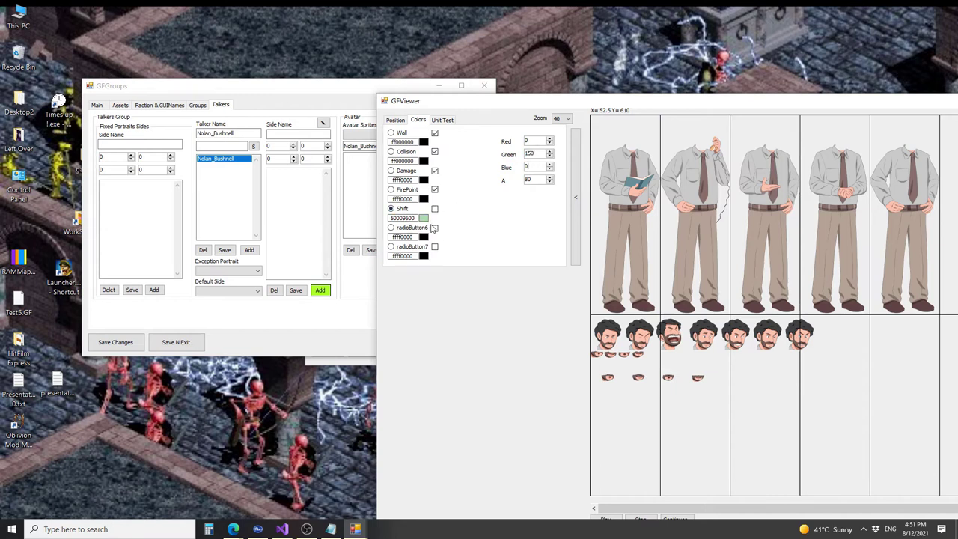
Save and exit the groups editor, close the viewer, and save and exit the game file editor.
{"action": "left_click_drag", "start_coordinate": [515, 100], "coordinate": [351, 48]}
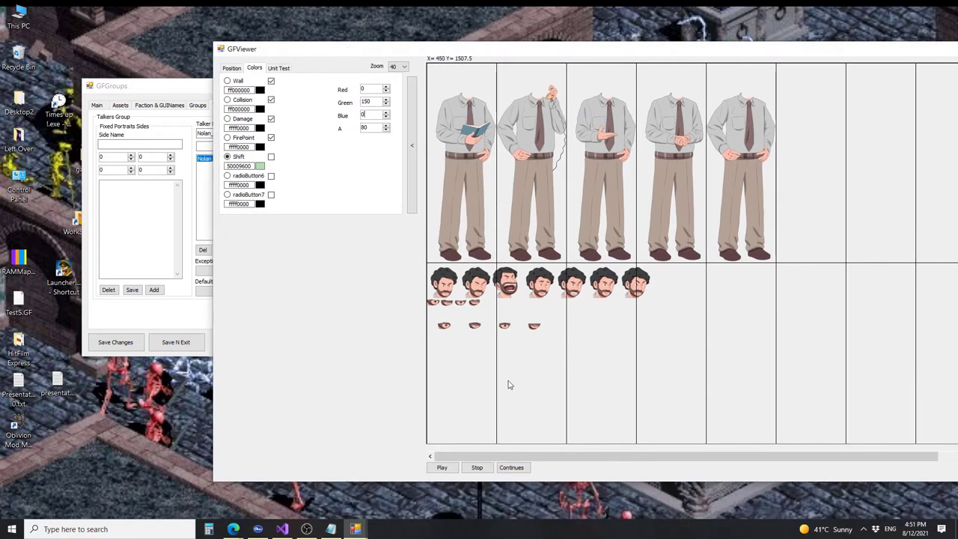
{"action": "left_click", "coordinate": [180, 324]}
{"action": "left_click", "coordinate": [176, 342]}
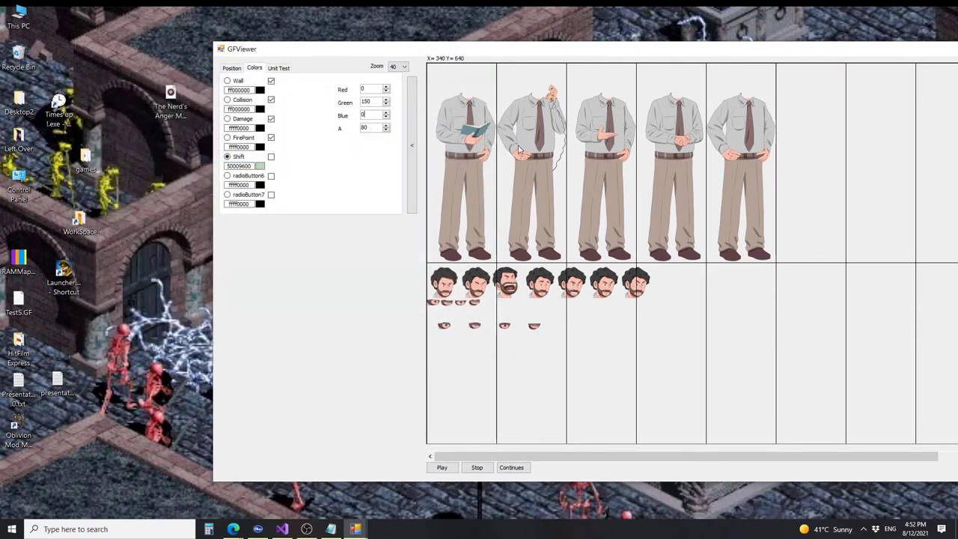
{"action": "left_click_drag", "start_coordinate": [573, 56], "coordinate": [253, 78]}
{"action": "left_click", "coordinate": [689, 71]}
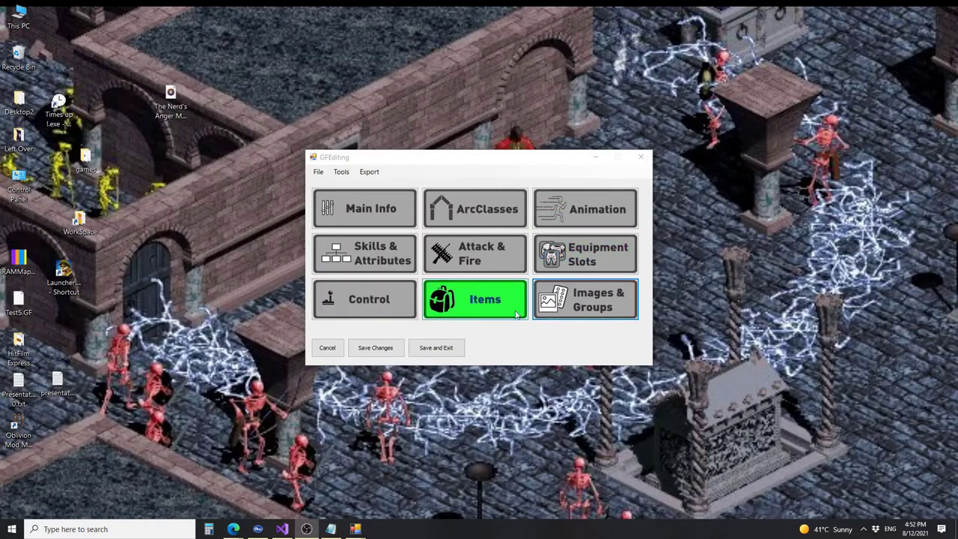
{"action": "left_click", "coordinate": [438, 349]}
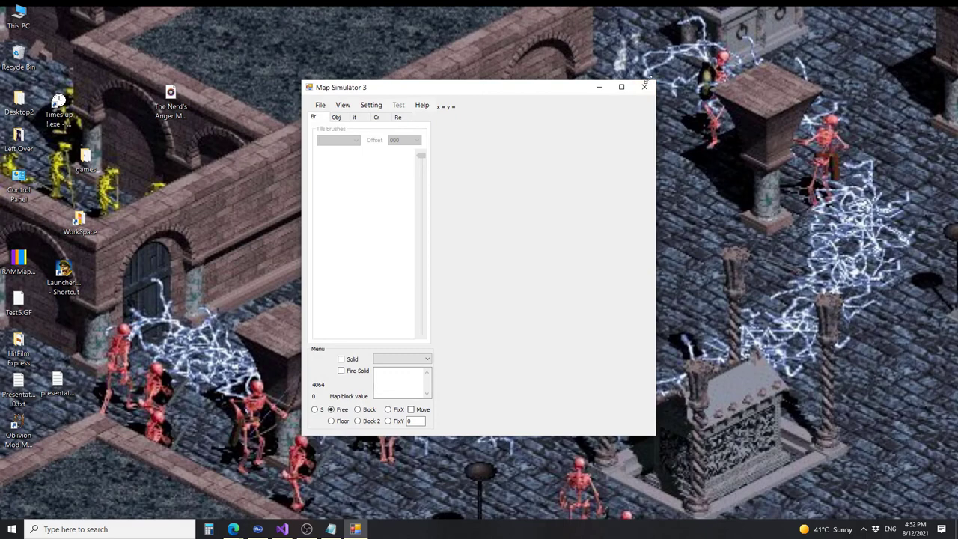
Close Map Simulator 3 and start the MapSimulator3 project again from Visual Studio.
{"action": "left_click", "coordinate": [638, 86]}
{"action": "left_click", "coordinate": [248, 22]}
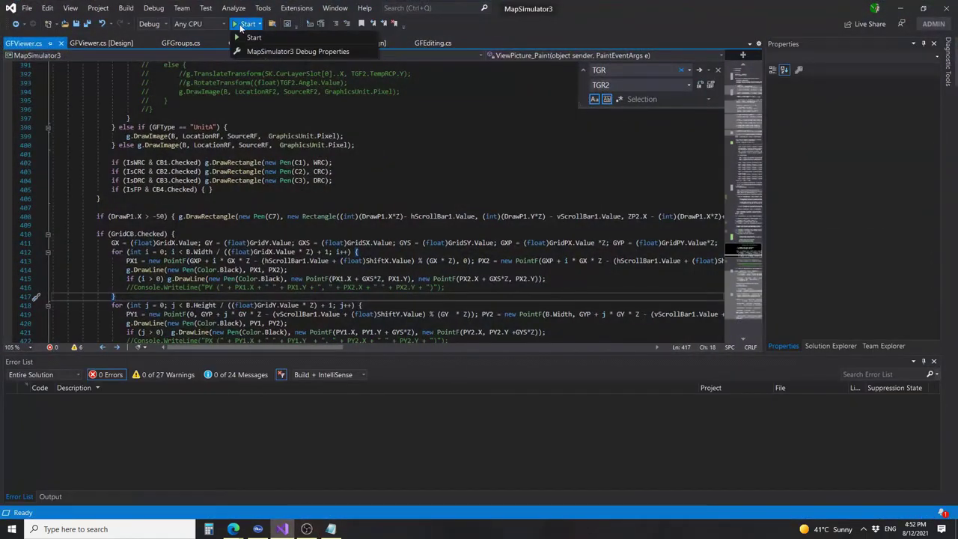
{"action": "left_click", "coordinate": [254, 38]}
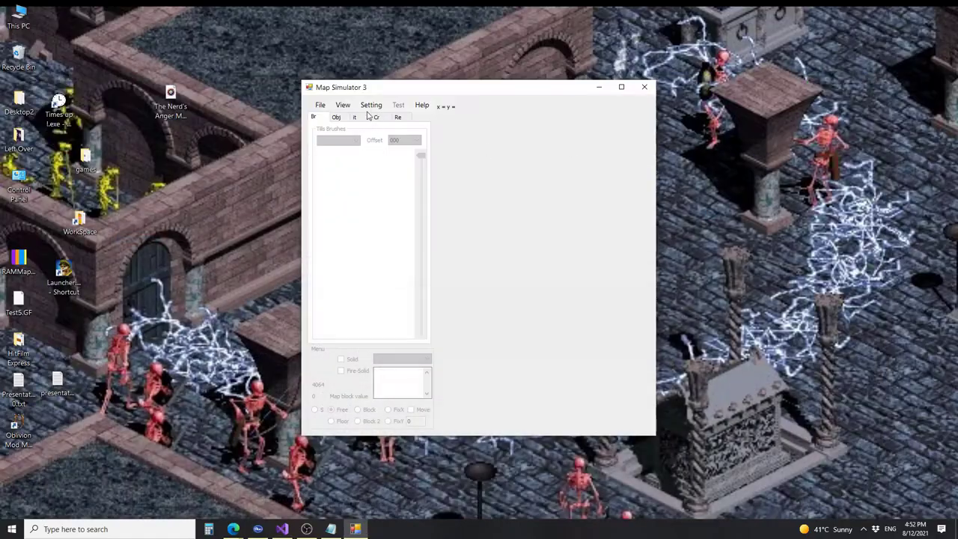
Load the Test8.GF game file for editing and open its Images & Groups section.
{"action": "left_click", "coordinate": [320, 105]}
{"action": "left_click", "coordinate": [352, 241]}
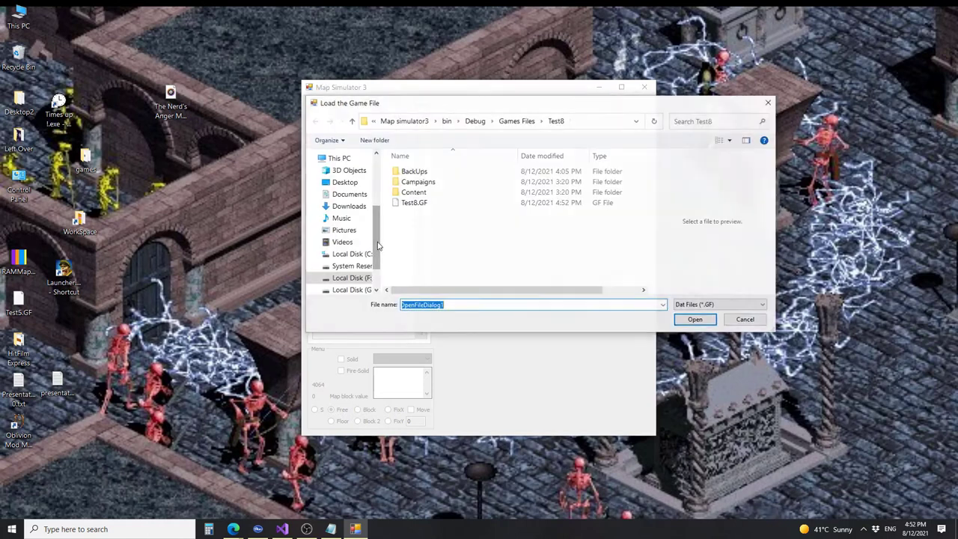
{"action": "double_click", "coordinate": [415, 205]}
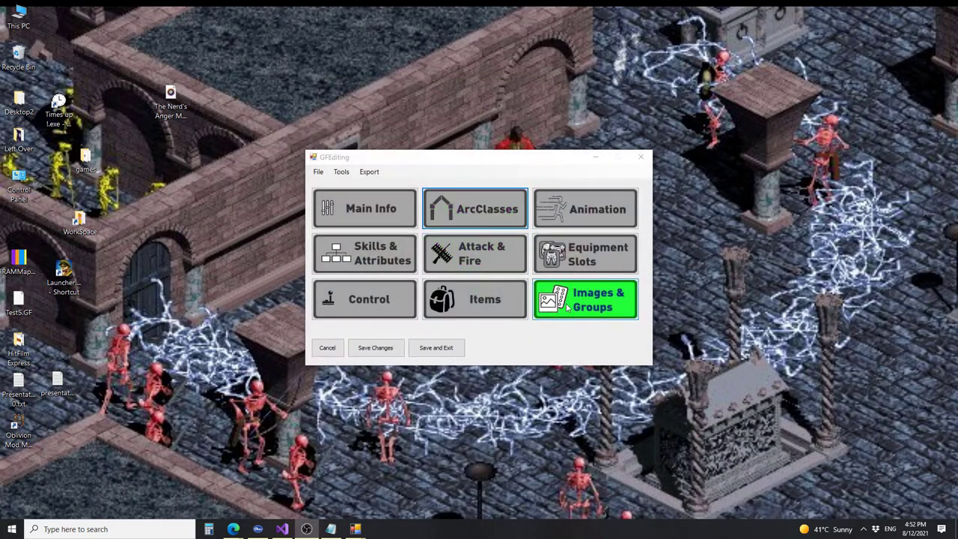
{"action": "left_click", "coordinate": [567, 307]}
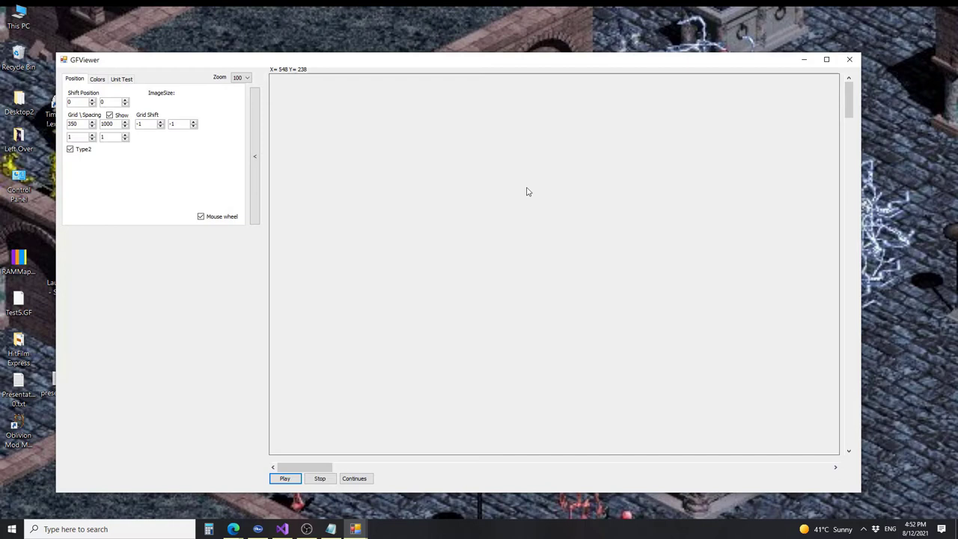
Check the viewer's colour settings, collapse its settings area and move the viewer aside to reach the groups editor.
{"action": "left_click", "coordinate": [105, 79]}
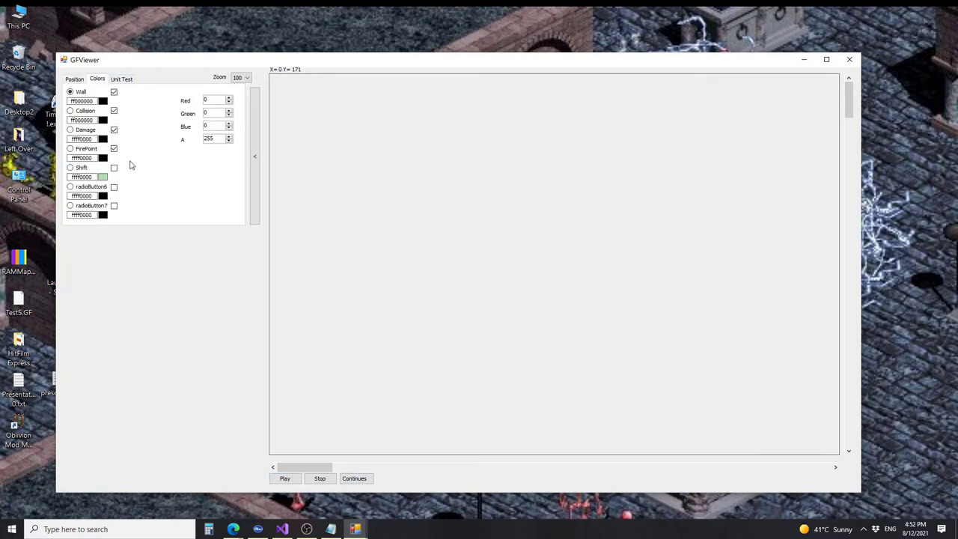
{"action": "left_click", "coordinate": [255, 135]}
{"action": "left_click_drag", "start_coordinate": [250, 64], "coordinate": [629, 81]}
{"action": "left_click", "coordinate": [339, 206]}
Select the Nolan_Bushnell talker in the Talkers settings and arrange the groups editor and viewer side by side.
{"action": "left_click", "coordinate": [203, 93]}
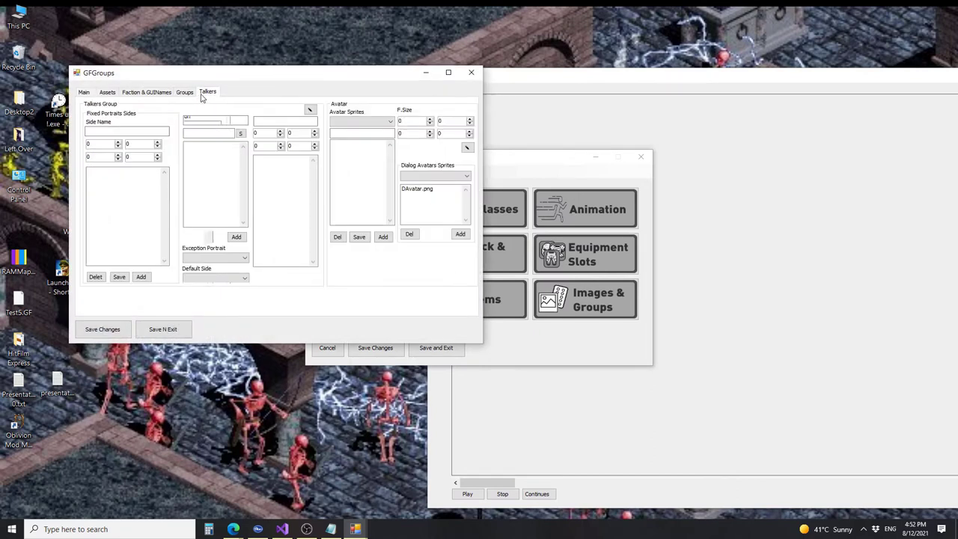
{"action": "left_click", "coordinate": [201, 146]}
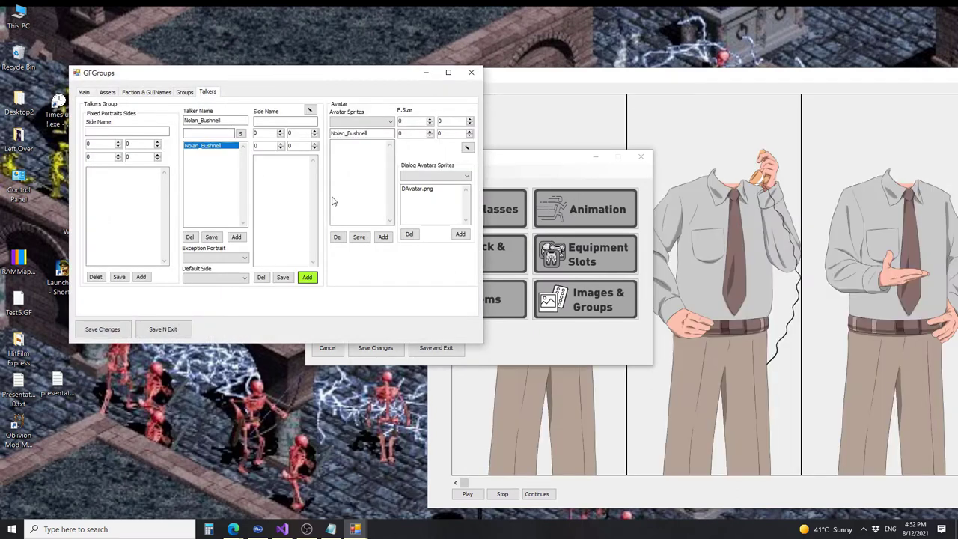
{"action": "left_click_drag", "start_coordinate": [576, 89], "coordinate": [465, 63]}
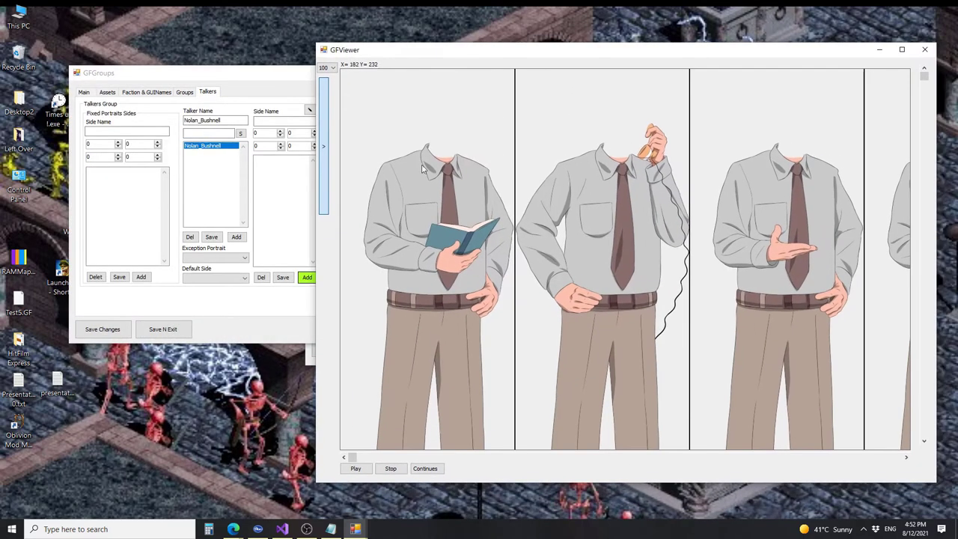
{"action": "left_click_drag", "start_coordinate": [224, 73], "coordinate": [144, 66]}
Add a talker side named Read using the first sprite cell, the book-reading pose, at 0, 0 with size 350 x 1000.
{"action": "left_click", "coordinate": [201, 112]}
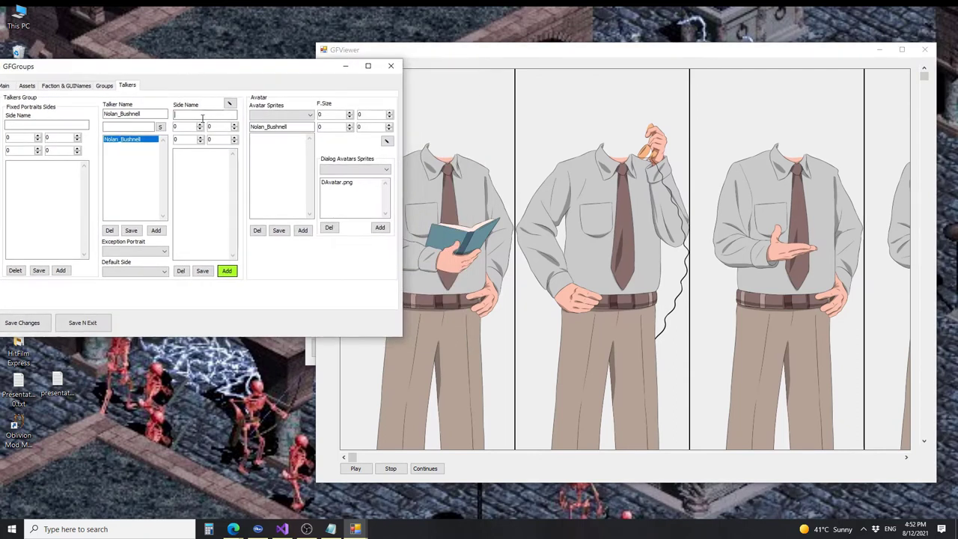
{"action": "type", "text": "Read"}
{"action": "left_click", "coordinate": [229, 103]}
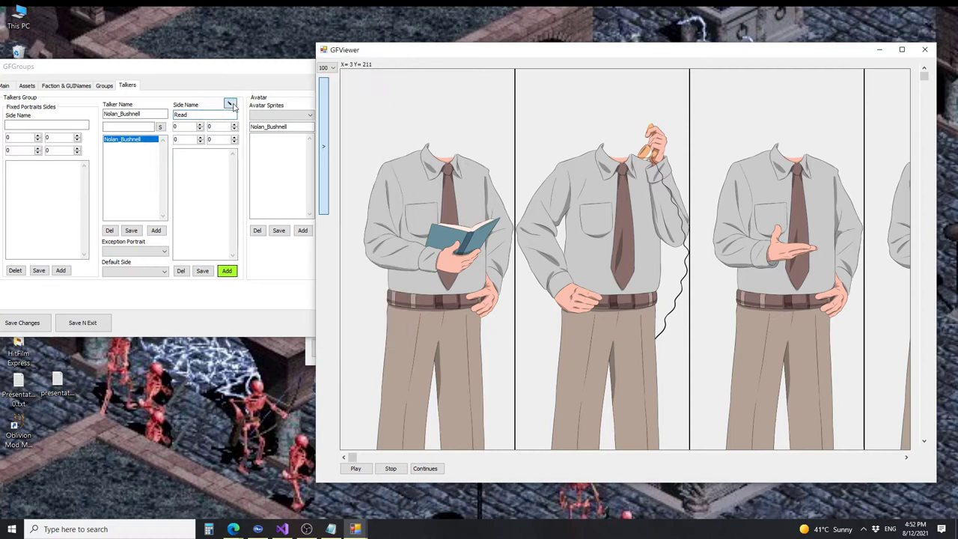
{"action": "left_click", "coordinate": [481, 189]}
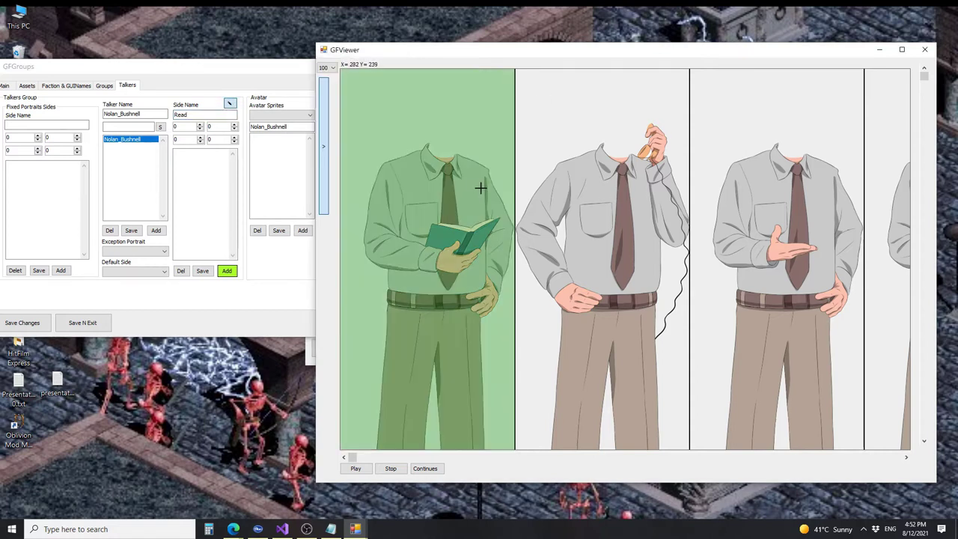
{"action": "left_click", "coordinate": [481, 189]}
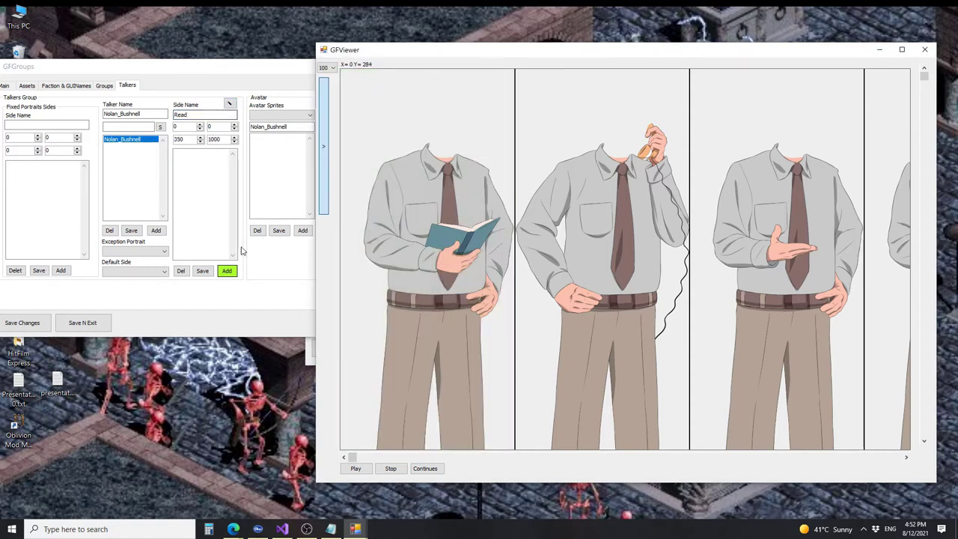
{"action": "left_click", "coordinate": [227, 271]}
Add a talker side named Phone using the second sprite cell at 350, 0 with size 350 x 1000.
{"action": "left_click", "coordinate": [230, 104]}
{"action": "left_click", "coordinate": [593, 155]}
{"action": "type", "text": "Phon"}
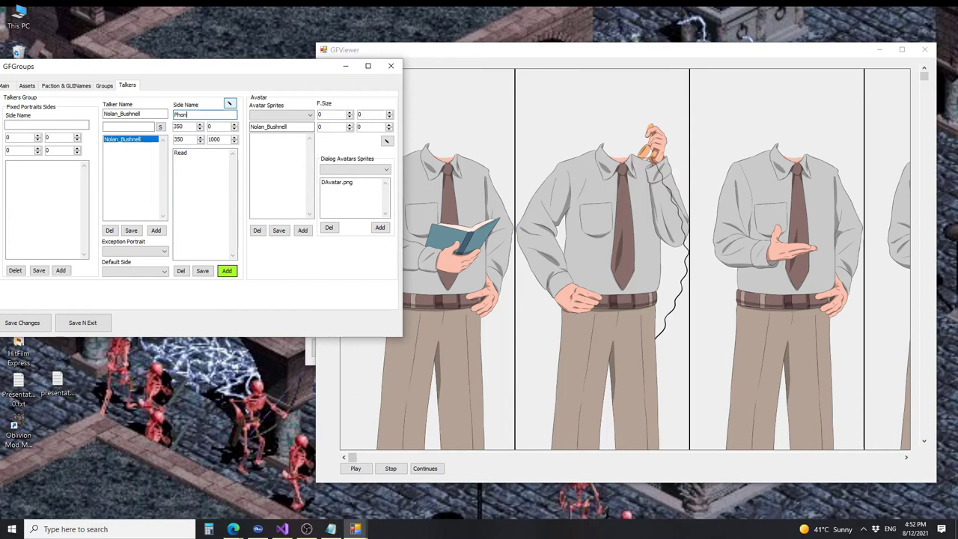
{"action": "type", "text": "e"}
{"action": "left_click", "coordinate": [227, 270]}
Preview the Read and Phone sides in the viewer.
{"action": "left_click", "coordinate": [189, 154]}
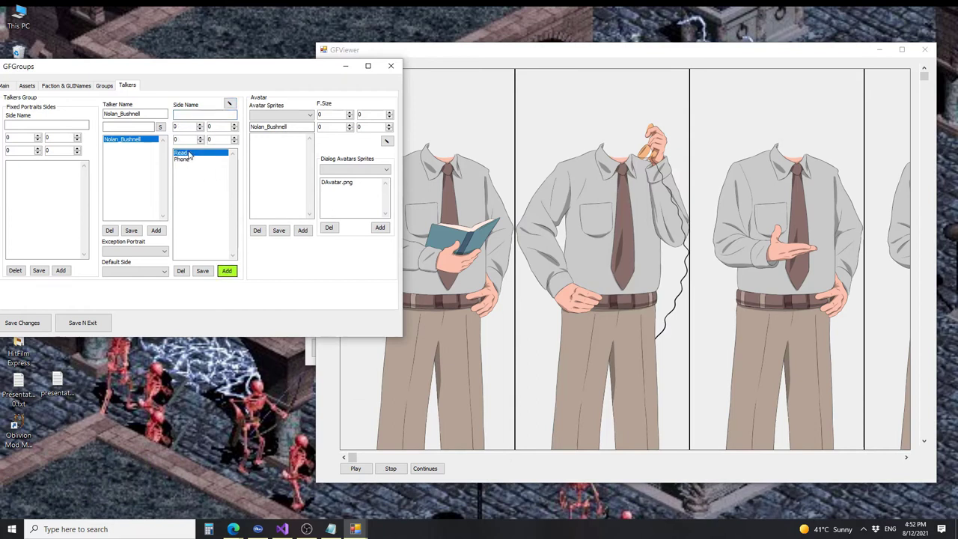
{"action": "left_click", "coordinate": [189, 160]}
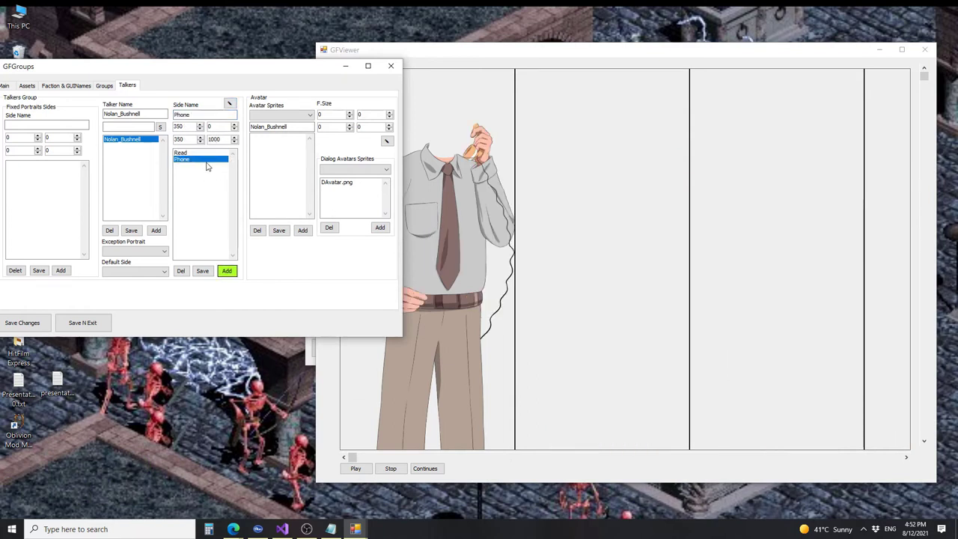
{"action": "left_click", "coordinate": [206, 153]}
Add a talker side named Open using the third sprite cell at 700, 0 with size 350 x 1000.
{"action": "double_click", "coordinate": [210, 115]}
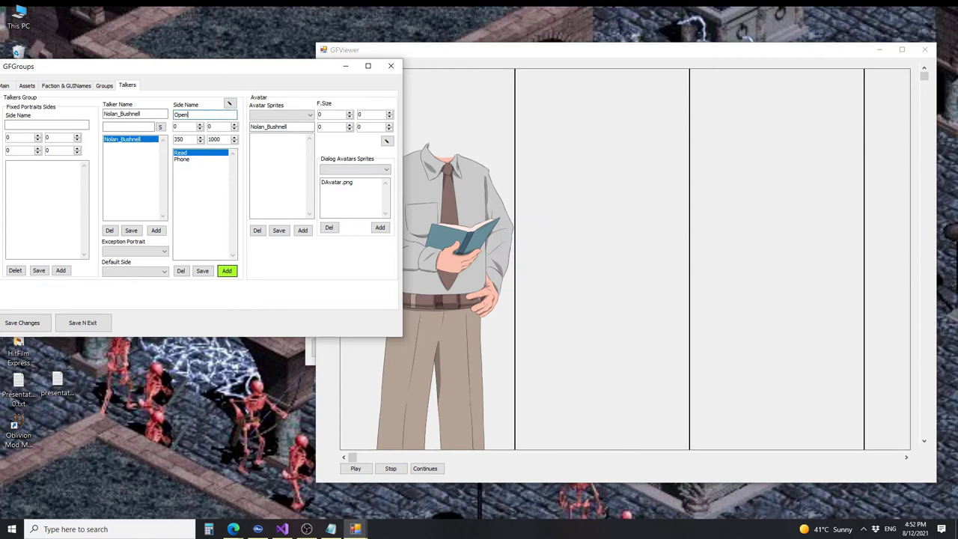
{"action": "left_click", "coordinate": [230, 103]}
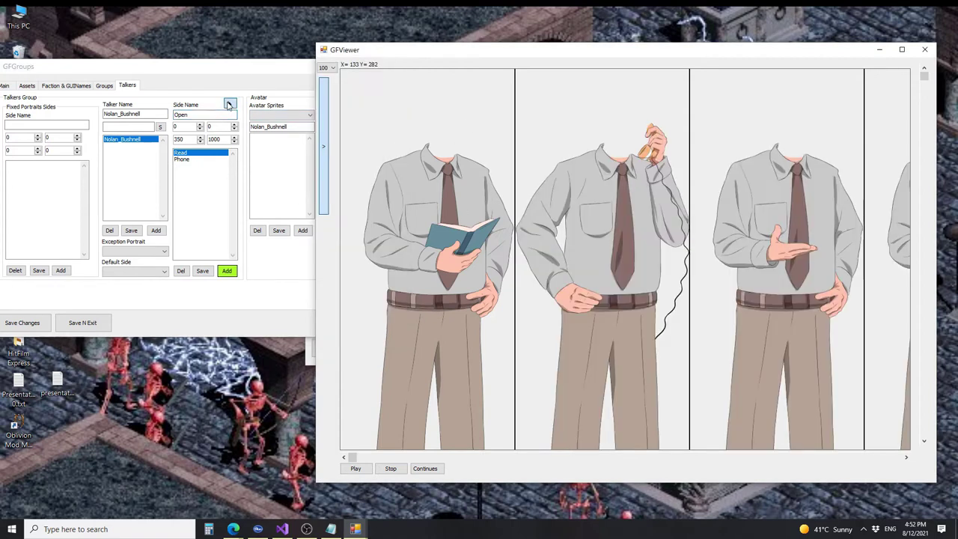
{"action": "left_click", "coordinate": [756, 284]}
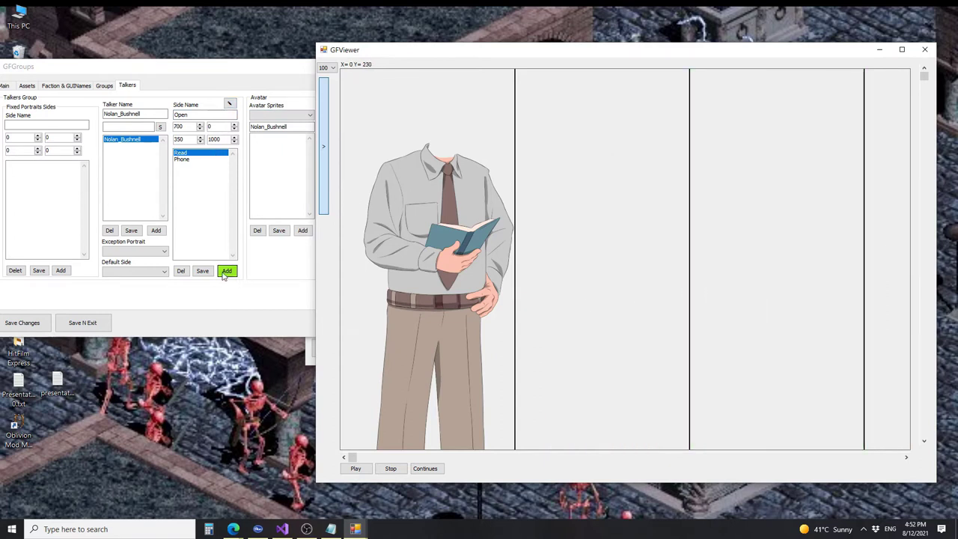
{"action": "left_click", "coordinate": [226, 271]}
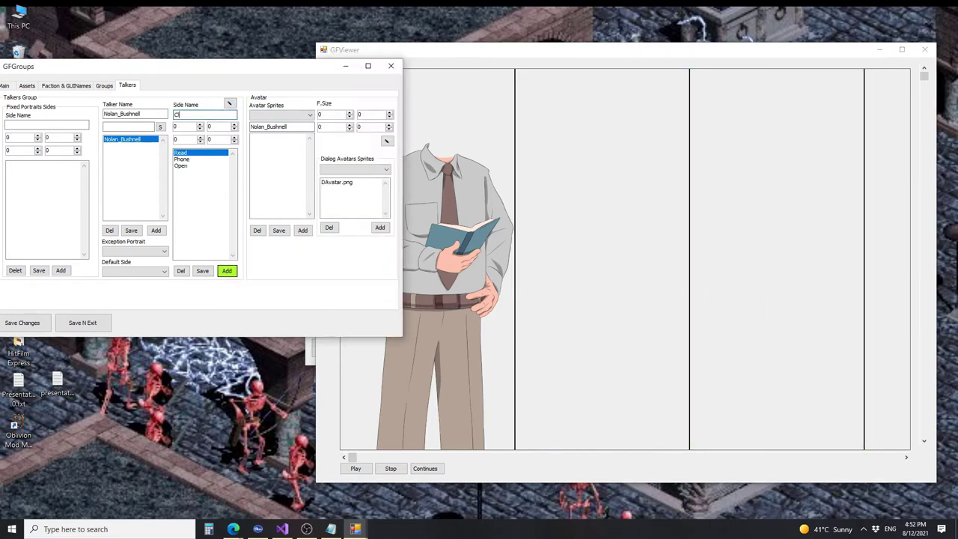
Add a talker side named Close using the fourth sprite cell at 1050, 0 with size 350 x 1000.
{"action": "left_click", "coordinate": [230, 103]}
{"action": "left_click", "coordinate": [892, 238]}
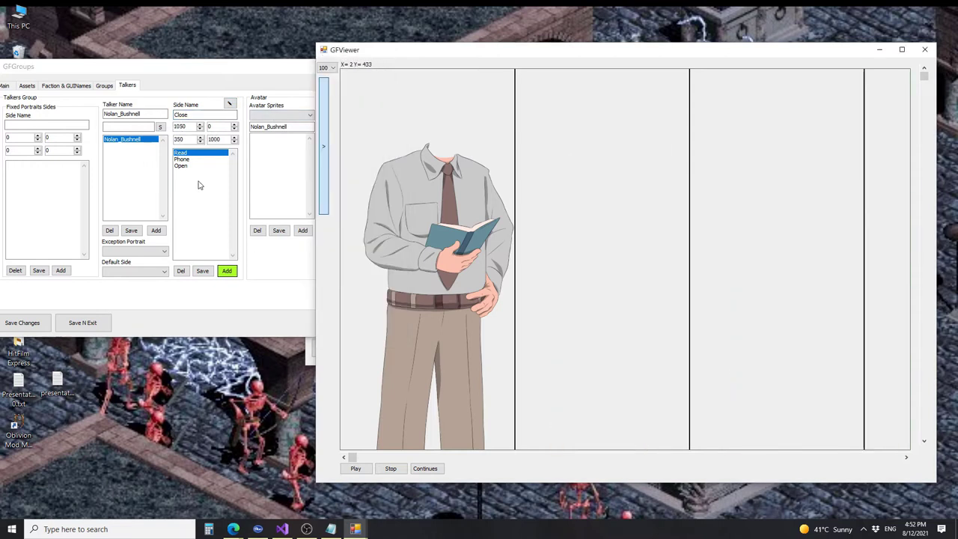
{"action": "left_click", "coordinate": [226, 271]}
Add a talker side named Idle using the fifth sprite cell at 1400, 0 with size 350 x 1000.
{"action": "left_click", "coordinate": [212, 116]}
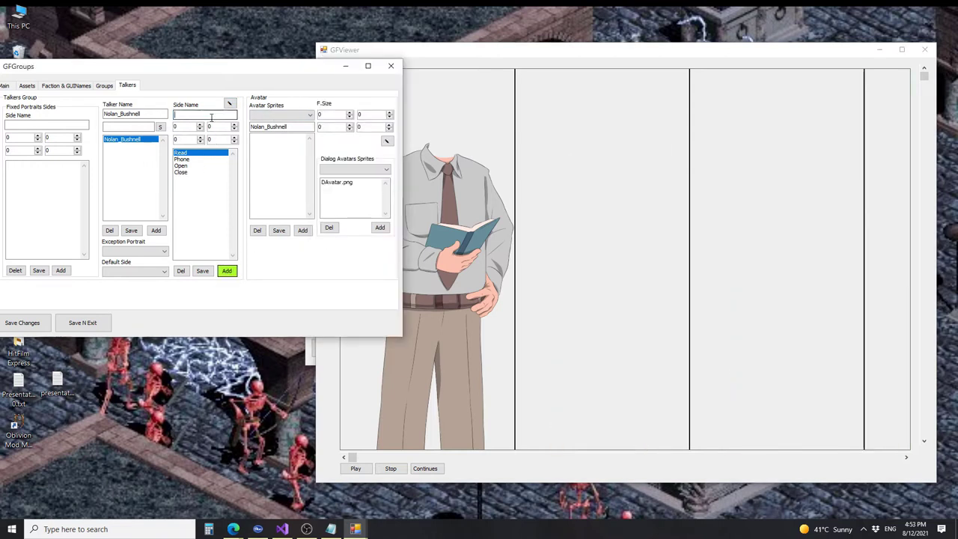
{"action": "type", "text": "Idle"}
{"action": "left_click", "coordinate": [230, 104]}
{"action": "left_click_drag", "start_coordinate": [351, 456], "coordinate": [625, 457]}
{"action": "left_click", "coordinate": [853, 316]}
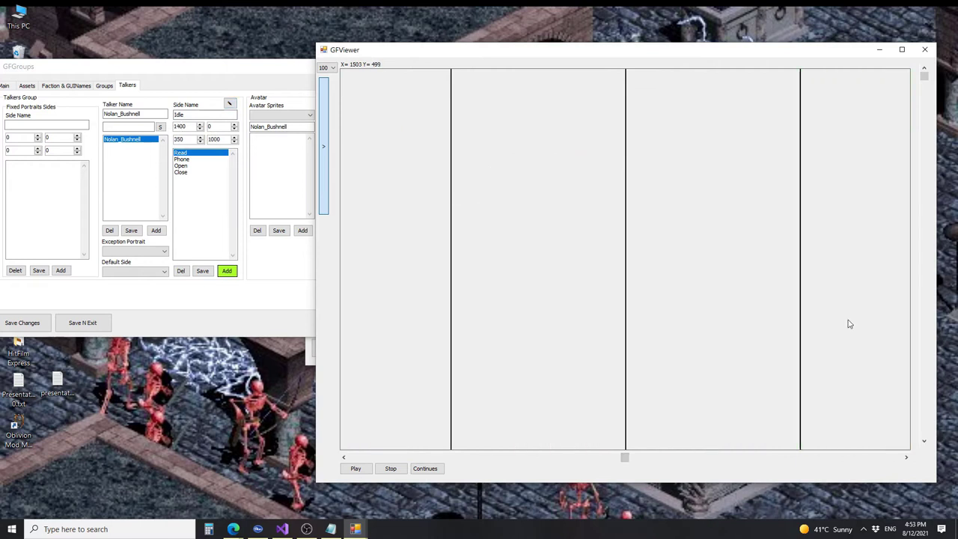
{"action": "left_click", "coordinate": [226, 270]}
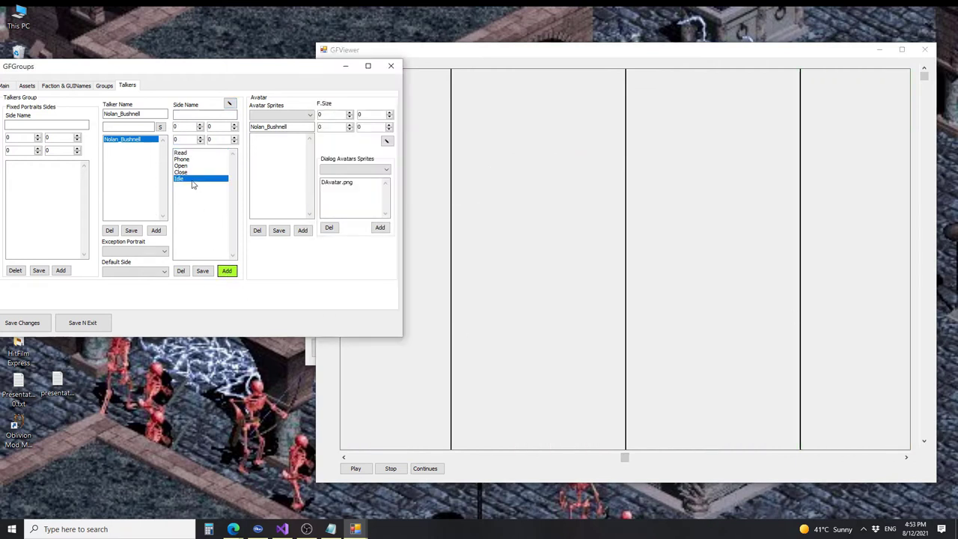
Preview the Idle, Open and Read sides in the viewer to check their sprite regions.
{"action": "left_click_drag", "start_coordinate": [625, 458], "coordinate": [354, 457]}
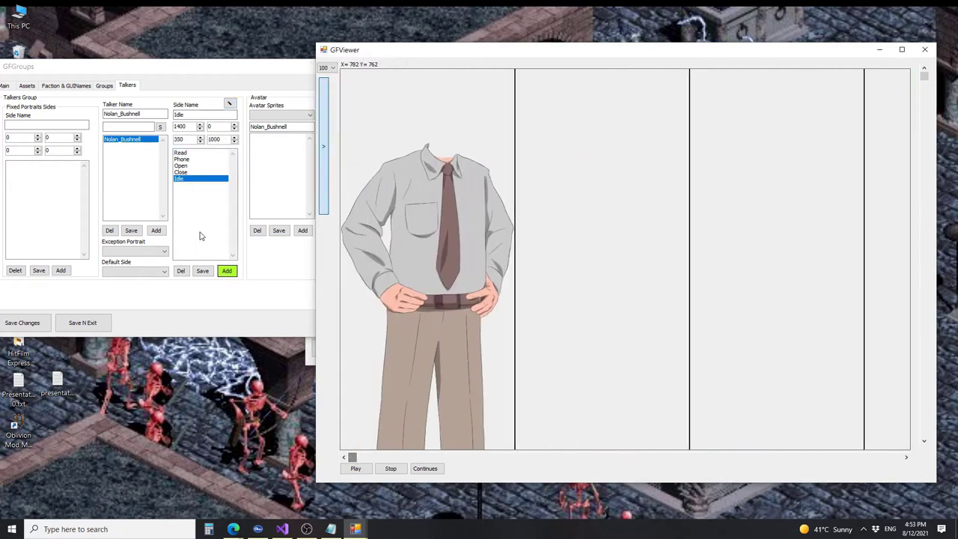
{"action": "left_click", "coordinate": [219, 185]}
{"action": "left_click", "coordinate": [204, 167]}
{"action": "left_click", "coordinate": [205, 152]}
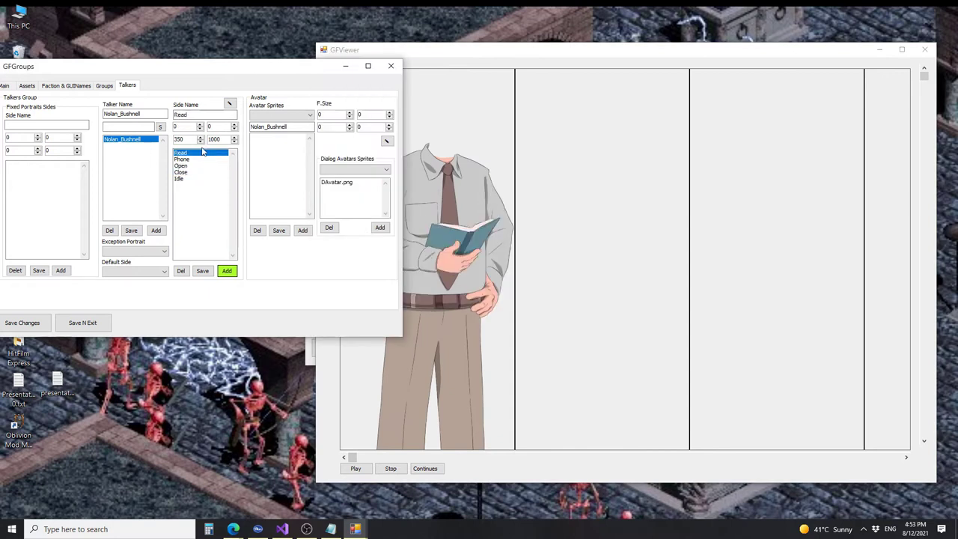
Preview the Phone and Open sides and move the editor and viewer windows apart so both are fully accessible.
{"action": "left_click", "coordinate": [198, 159]}
{"action": "left_click", "coordinate": [193, 166]}
{"action": "left_click_drag", "start_coordinate": [266, 66], "coordinate": [413, 100]}
{"action": "left_click", "coordinate": [419, 53]}
{"action": "left_click_drag", "start_coordinate": [420, 53], "coordinate": [674, 83]}
{"action": "left_click", "coordinate": [399, 104]}
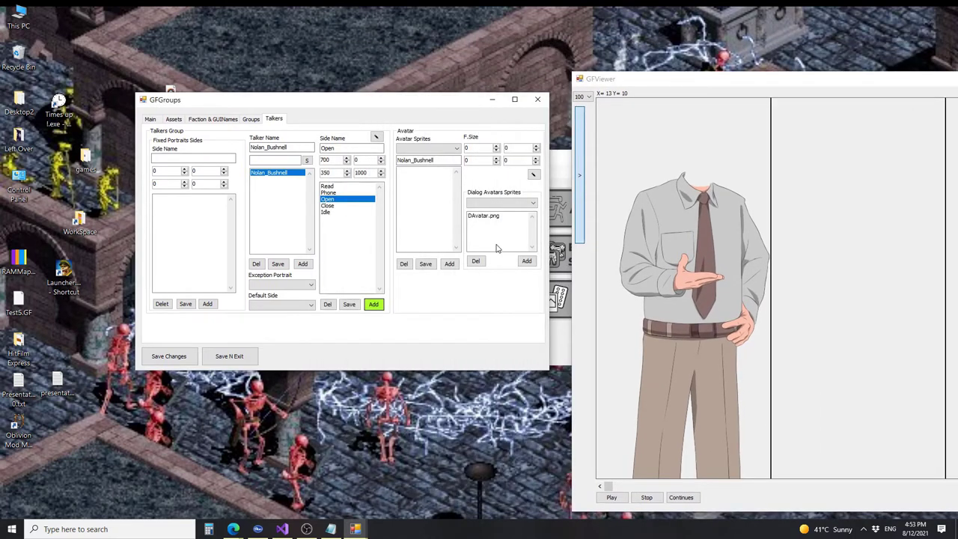
Choose DAvatar.png as both the dialog avatar sprite and the avatar sprite sheet to load its avatar entries.
{"action": "left_click", "coordinate": [484, 218]}
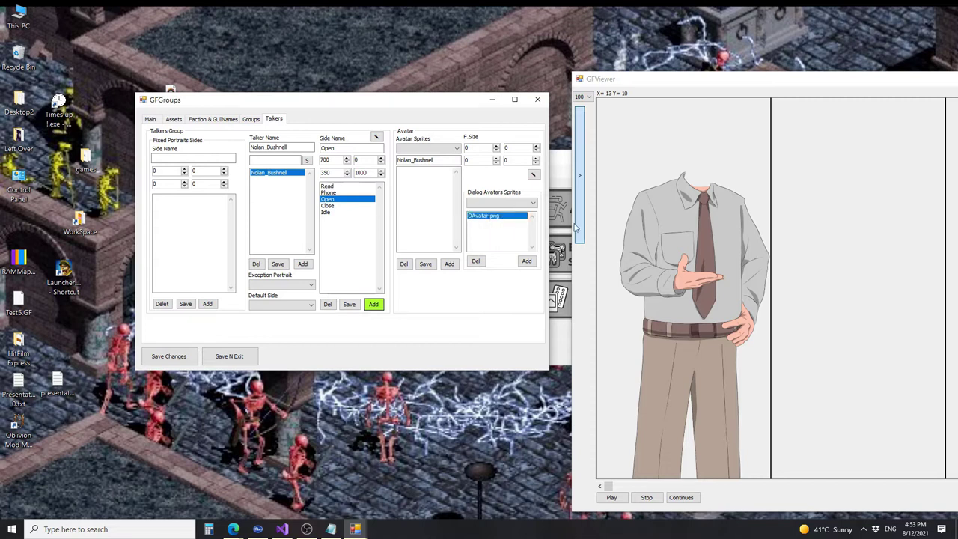
{"action": "left_click", "coordinate": [491, 205]}
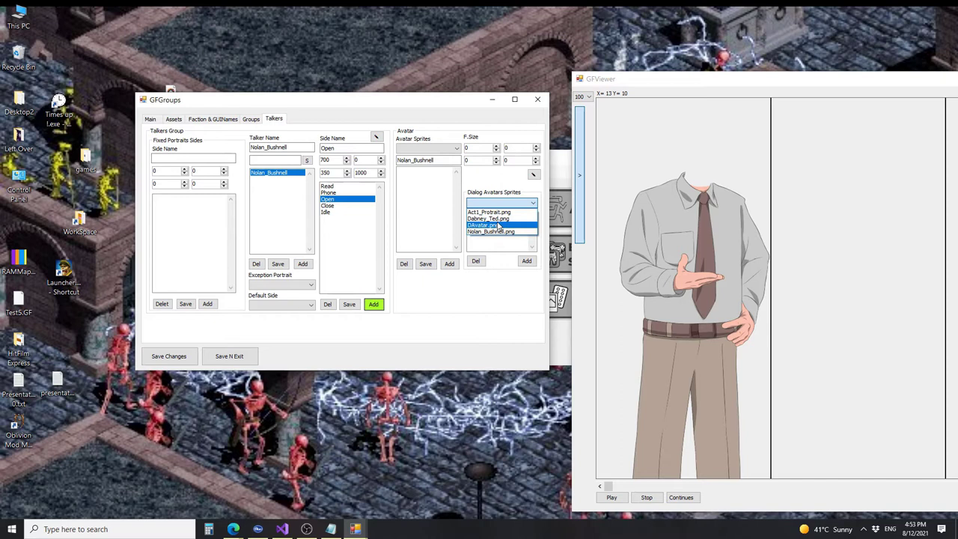
{"action": "left_click", "coordinate": [499, 226]}
{"action": "left_click", "coordinate": [450, 149]}
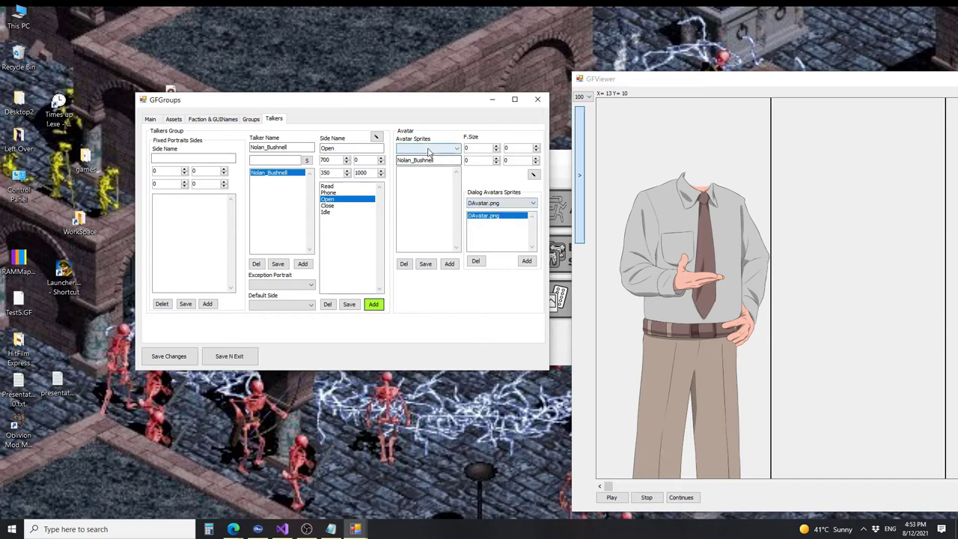
{"action": "left_click", "coordinate": [424, 163]}
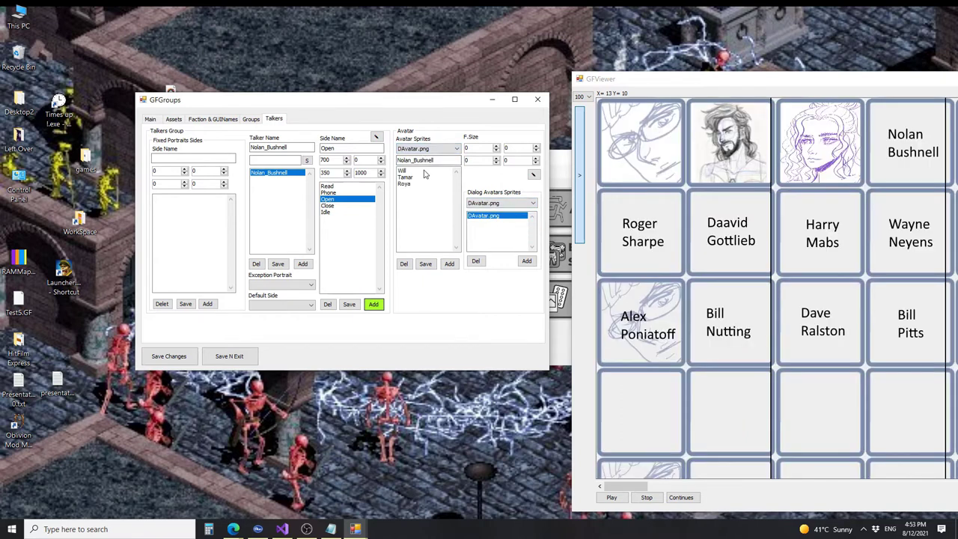
Preview each of the three avatars defined in DAvatar.png to examine their frame positions and sizes.
{"action": "left_click", "coordinate": [423, 171]}
{"action": "left_click", "coordinate": [422, 183]}
{"action": "left_click", "coordinate": [424, 176]}
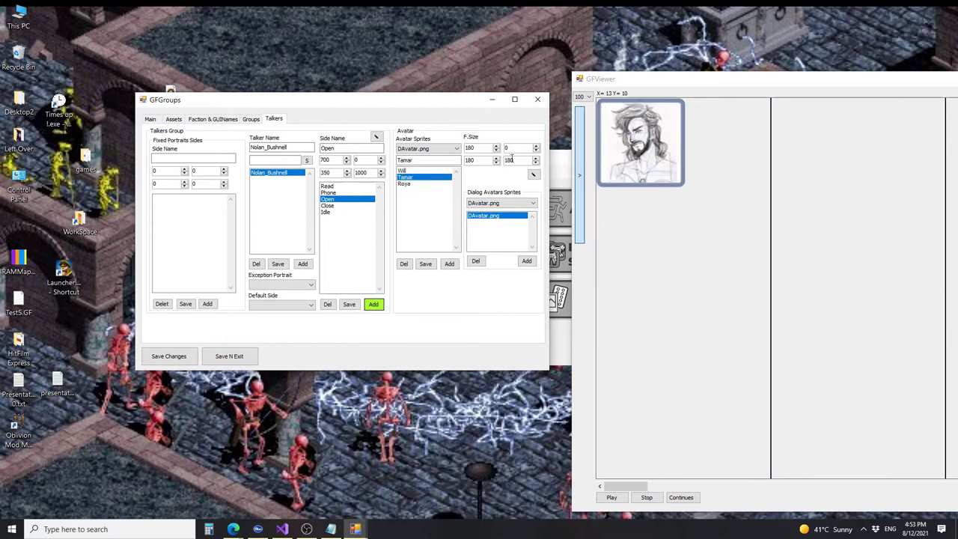
{"action": "left_click", "coordinate": [418, 185]}
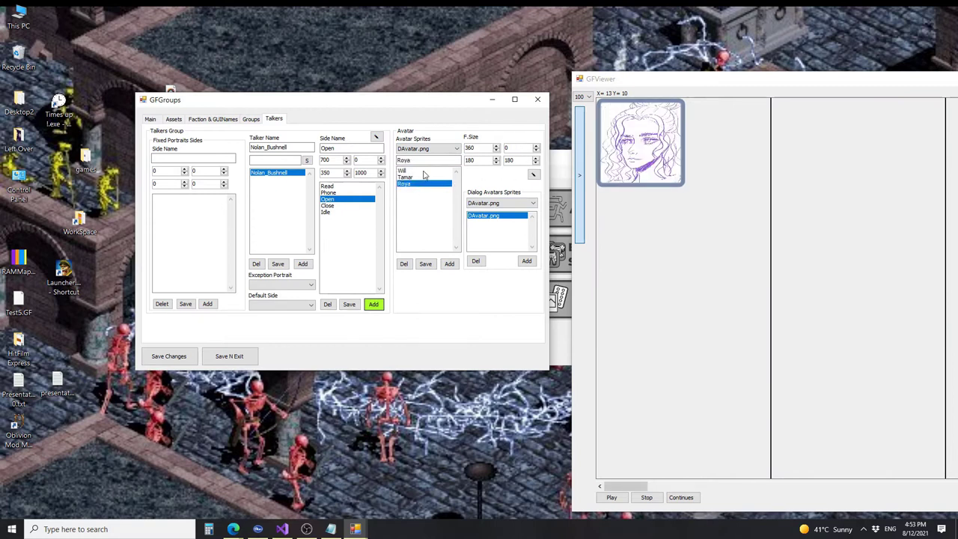
{"action": "left_click", "coordinate": [424, 171]}
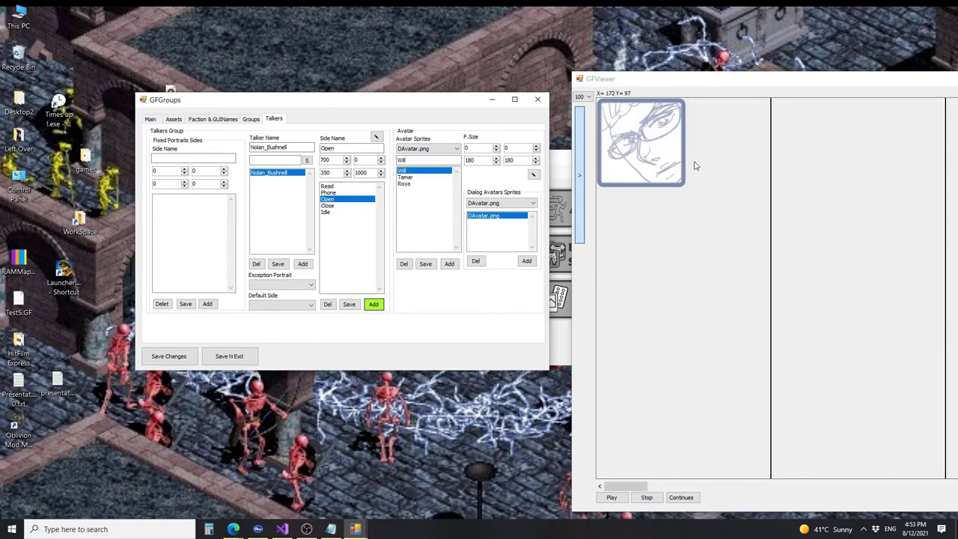
{"action": "left_click", "coordinate": [423, 177]}
{"action": "left_click", "coordinate": [420, 184]}
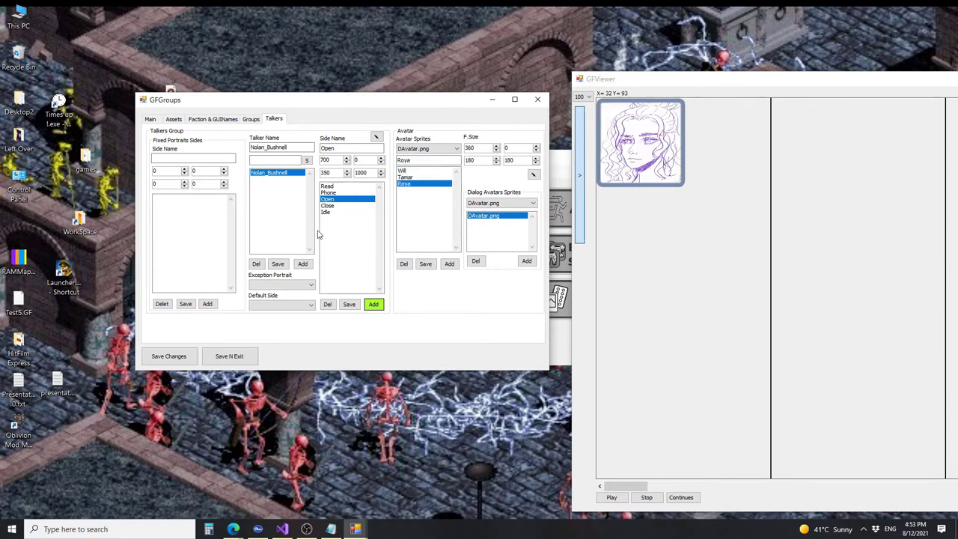
Try DAvatar.png and Act1_Protrait.png as the exception portrait before adding another talker.
{"action": "left_click_drag", "start_coordinate": [251, 148], "coordinate": [289, 149]}
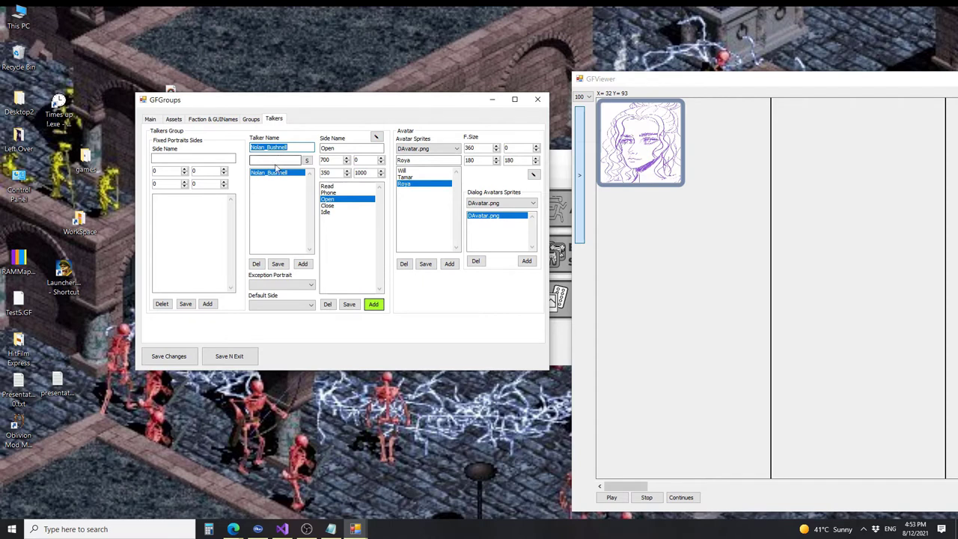
{"action": "left_click", "coordinate": [291, 286]}
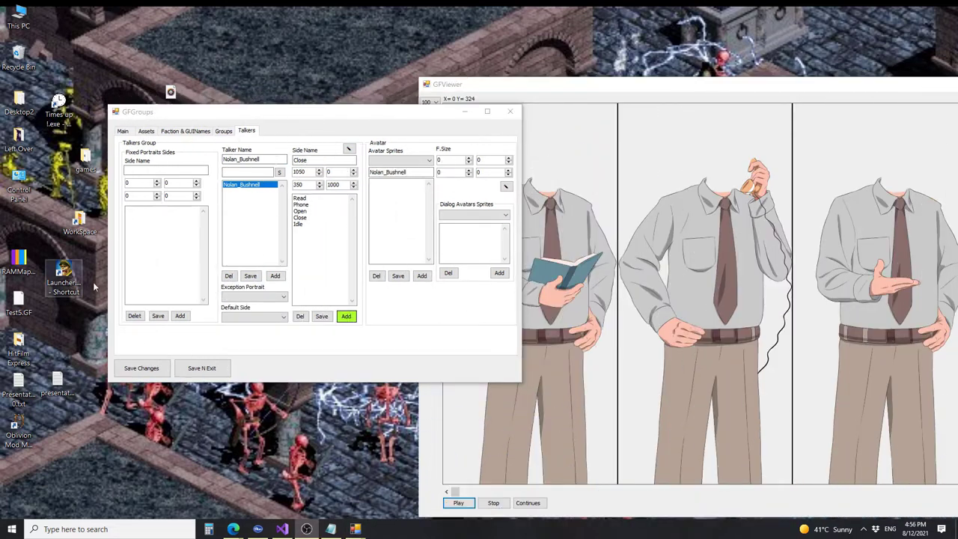
{"action": "double_click", "coordinate": [264, 160]}
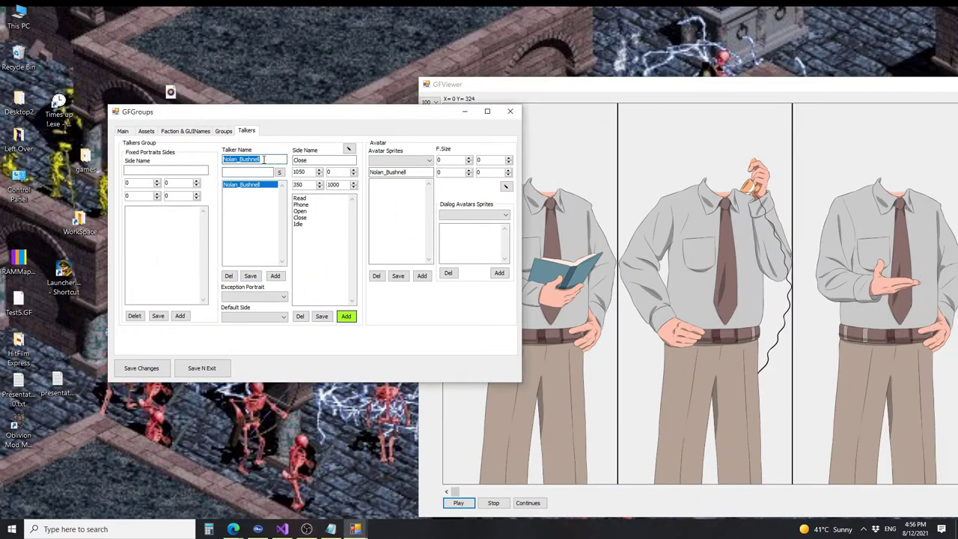
{"action": "left_click", "coordinate": [249, 297]}
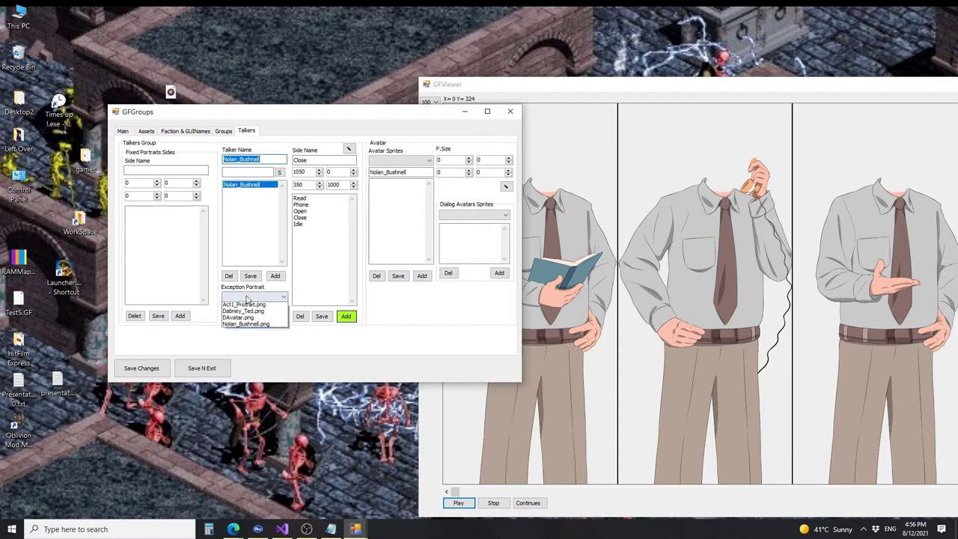
{"action": "left_click", "coordinate": [260, 320]}
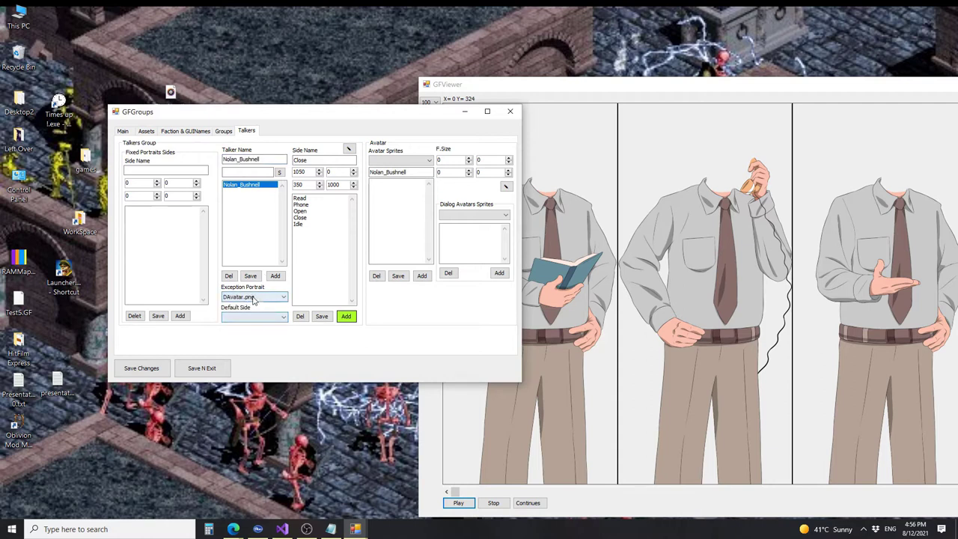
{"action": "left_click", "coordinate": [258, 297]}
{"action": "left_click", "coordinate": [267, 314]}
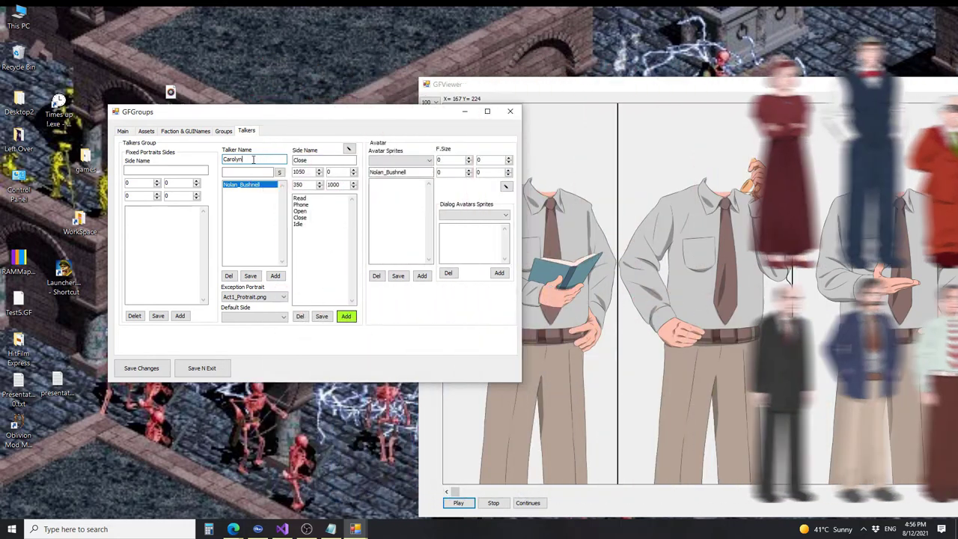
Add a talker named Carolyn and choose Act1_Protrait.png as its exception portrait.
{"action": "left_click", "coordinate": [275, 276]}
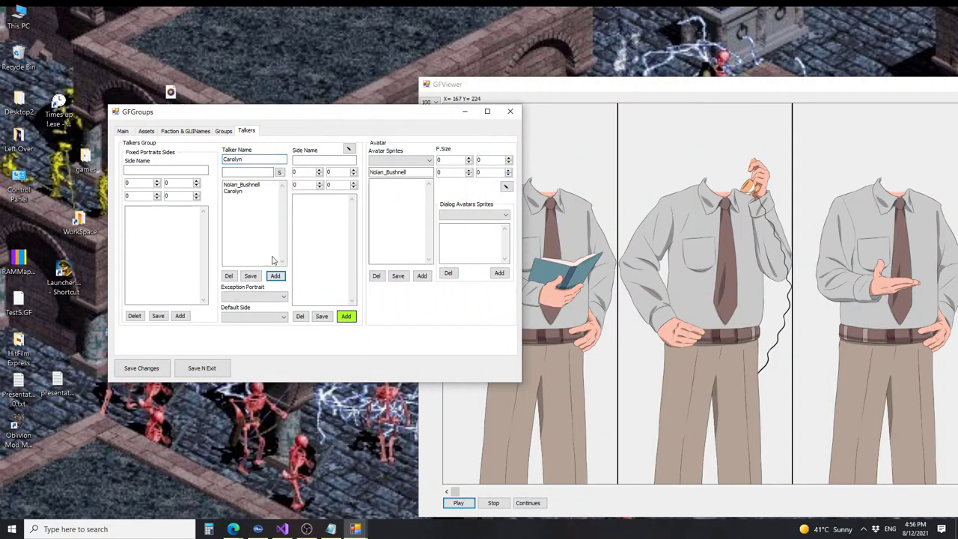
{"action": "left_click", "coordinate": [248, 192]}
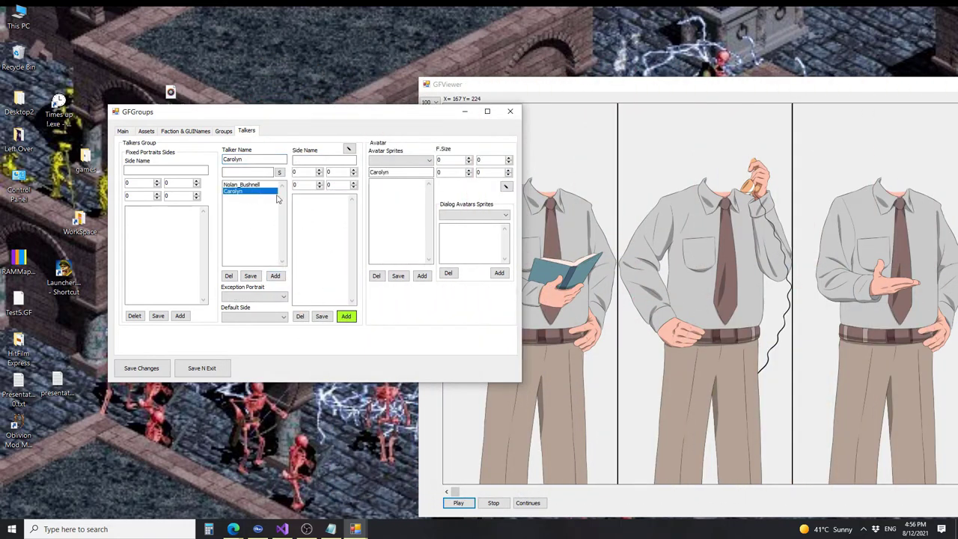
{"action": "left_click", "coordinate": [253, 297]}
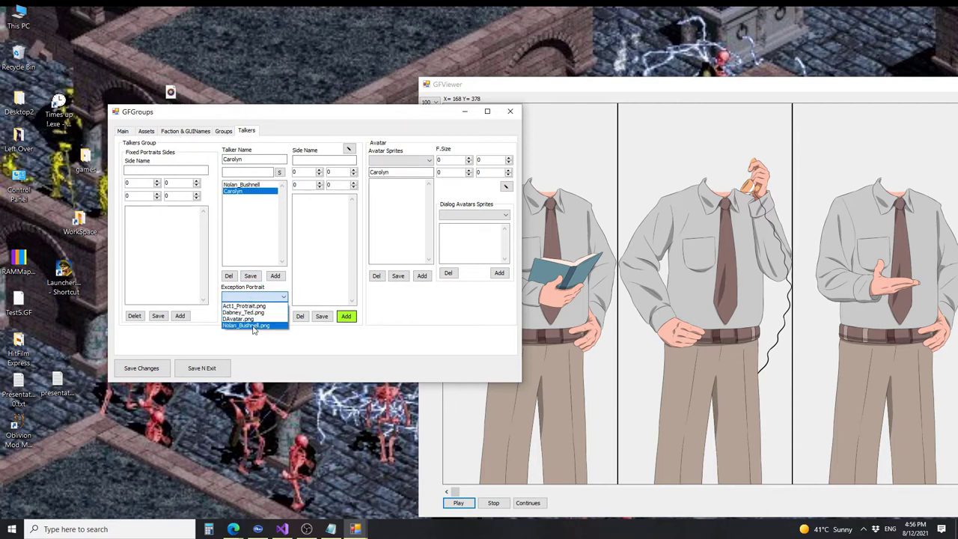
{"action": "key", "text": "Up"}
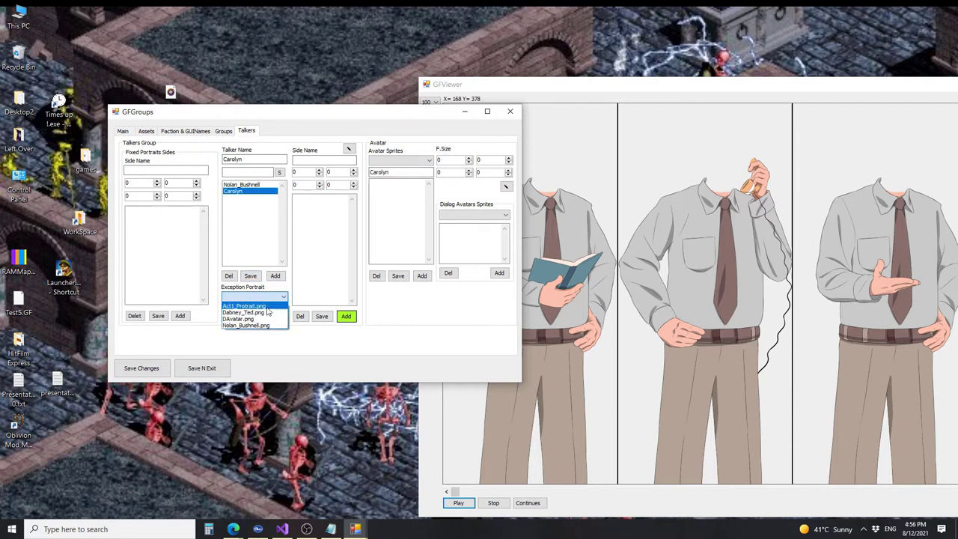
{"action": "key", "text": "Return"}
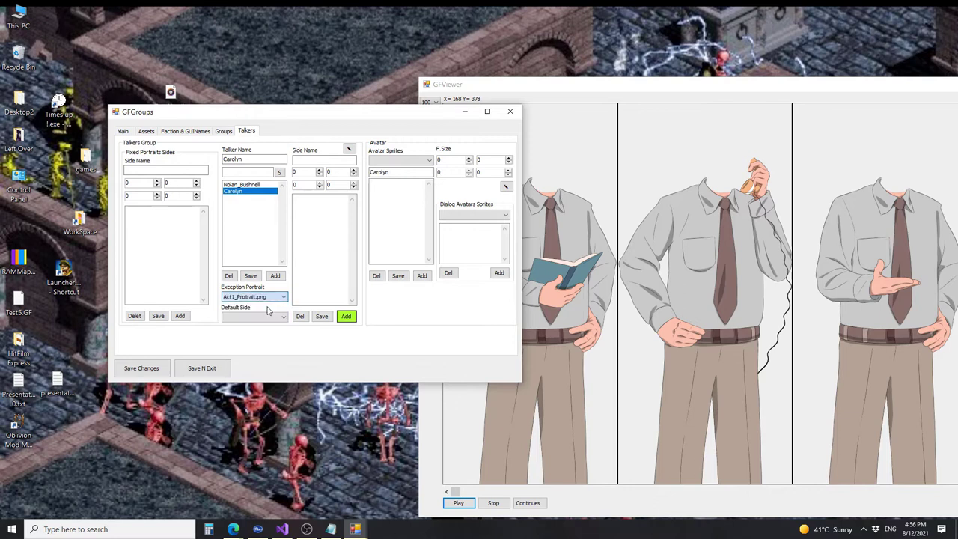
View the whole Act1_Protrait.png portrait sheet from the image assets to examine its character cells.
{"action": "left_click", "coordinate": [315, 160]}
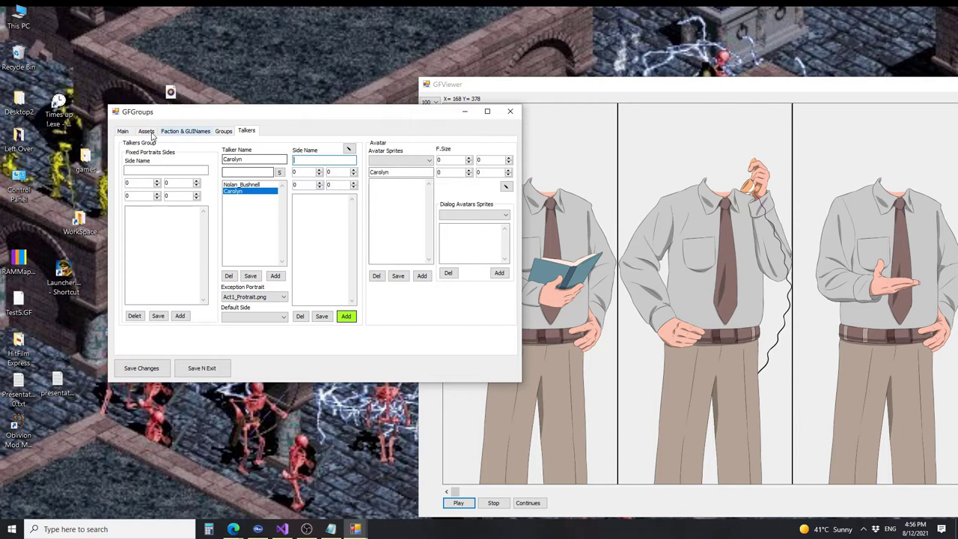
{"action": "left_click", "coordinate": [123, 131]}
{"action": "left_click", "coordinate": [146, 131]}
{"action": "left_click", "coordinate": [167, 164]}
{"action": "left_click", "coordinate": [155, 237]}
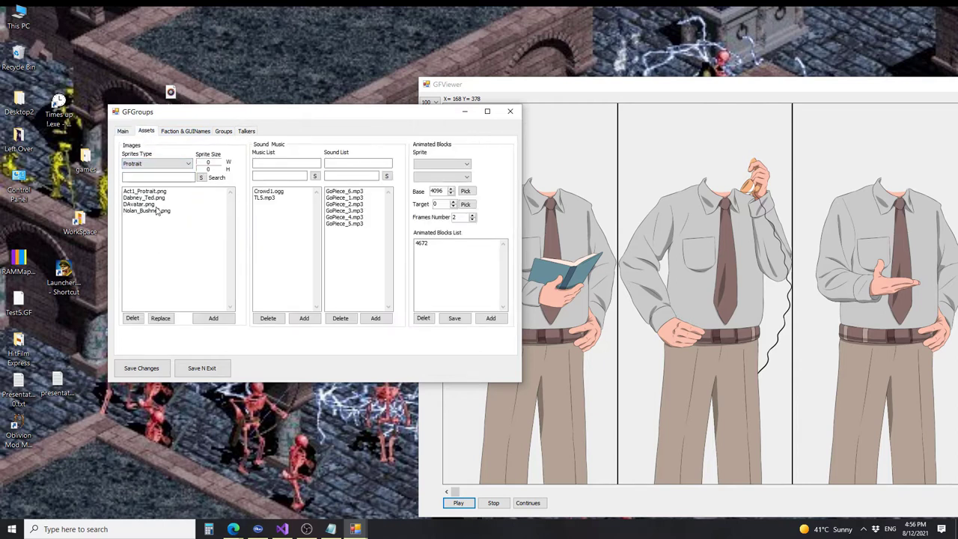
{"action": "left_click", "coordinate": [154, 194]}
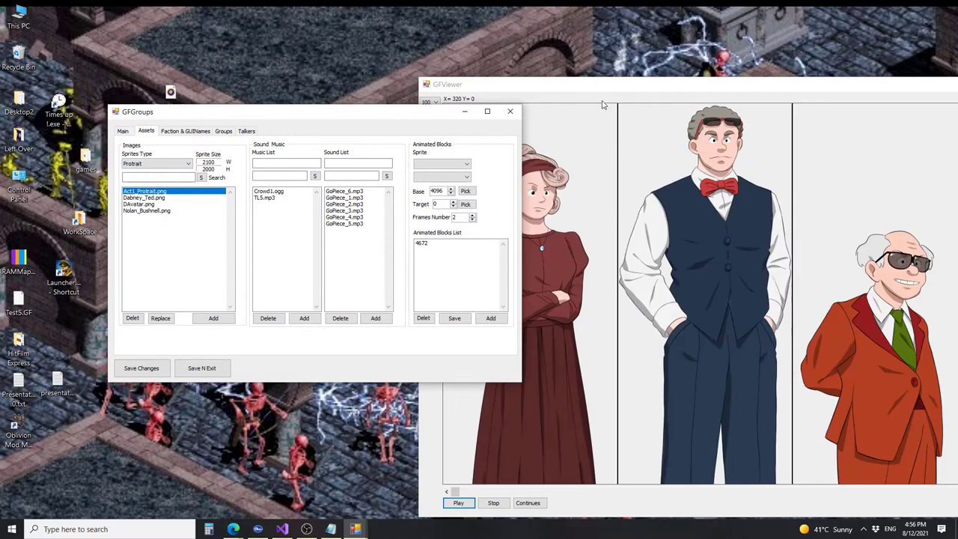
{"action": "left_click", "coordinate": [589, 91]}
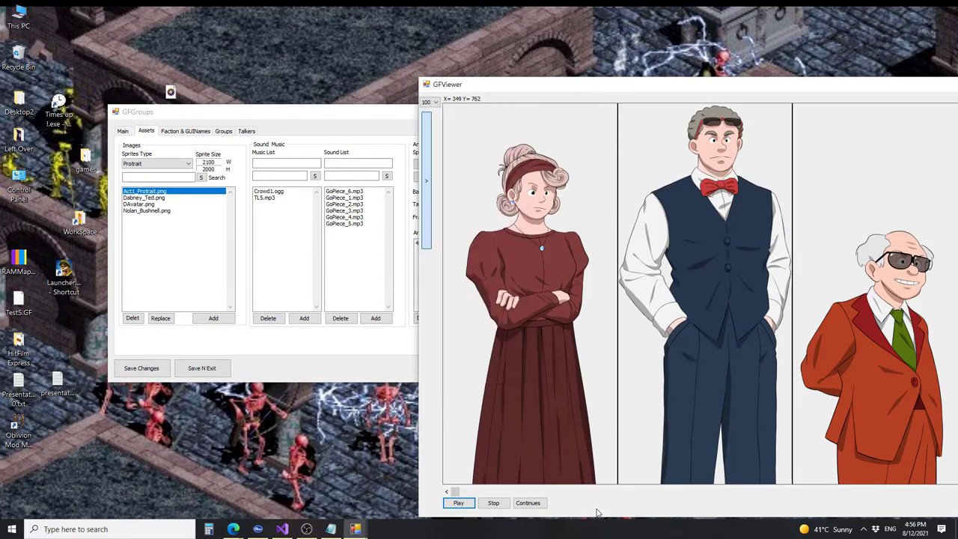
{"action": "scroll", "coordinate": [591, 355], "scroll_direction": "down", "scroll_amount": 5}
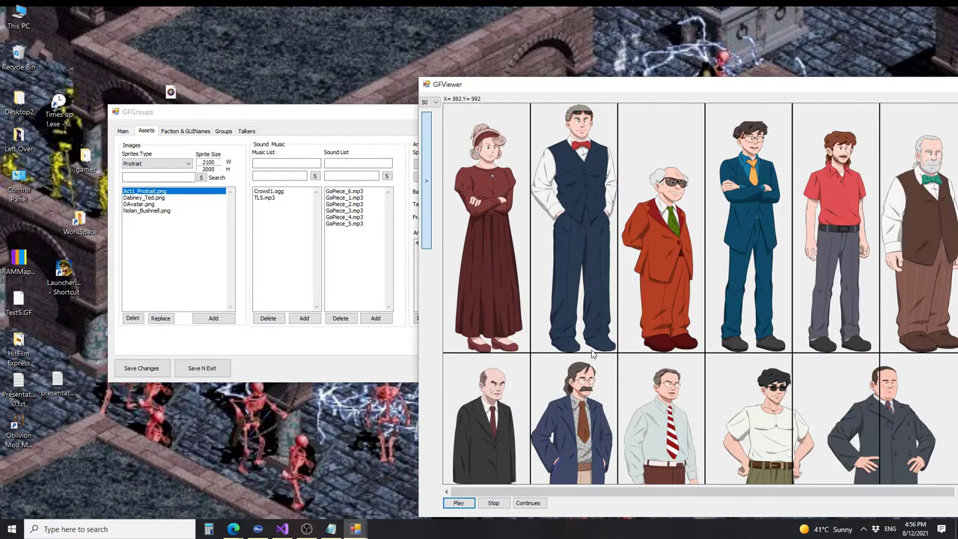
{"action": "scroll", "coordinate": [582, 367], "scroll_direction": "down", "scroll_amount": 1}
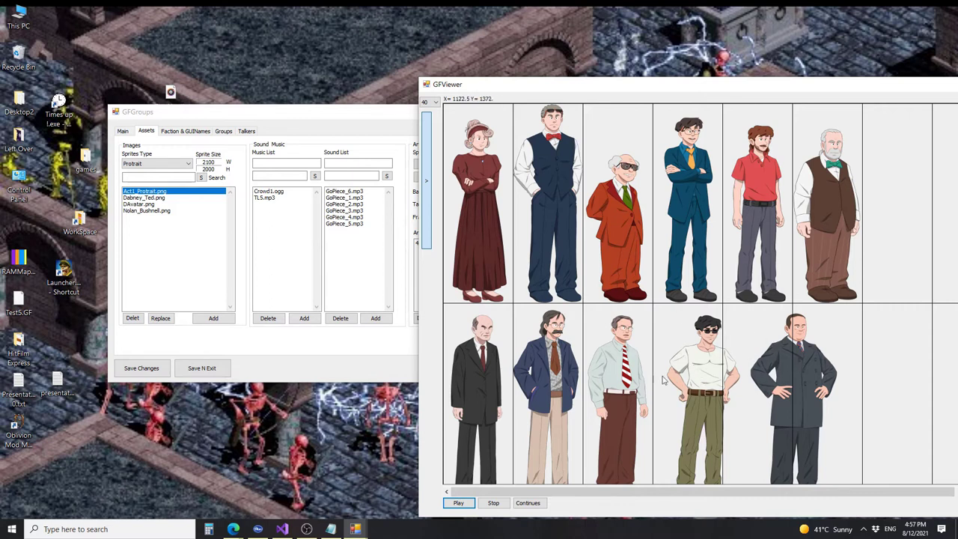
Add a side named Carolyn to the Carolyn talker at 0, 0 with size 350 x 1000.
{"action": "left_click", "coordinate": [237, 132]}
{"action": "left_click", "coordinate": [238, 131]}
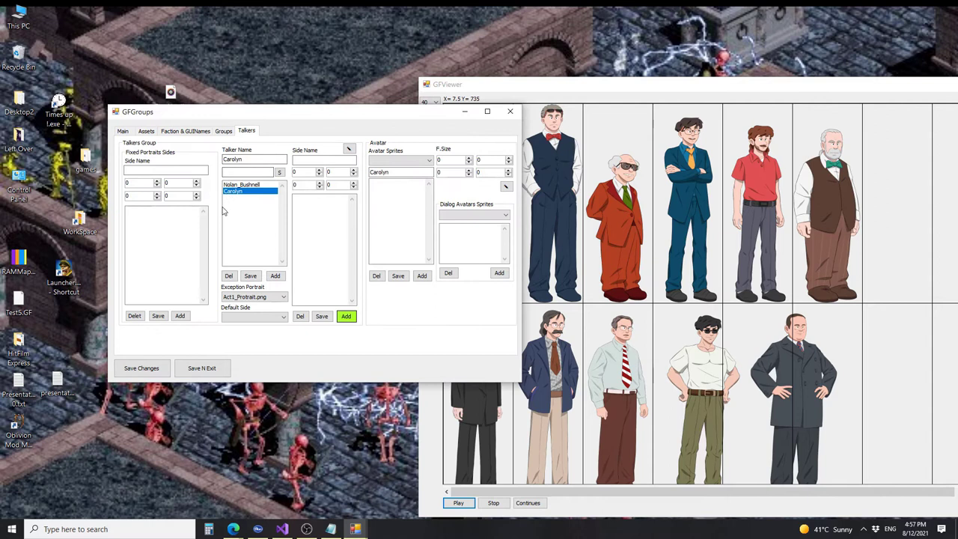
{"action": "left_click", "coordinate": [316, 159]}
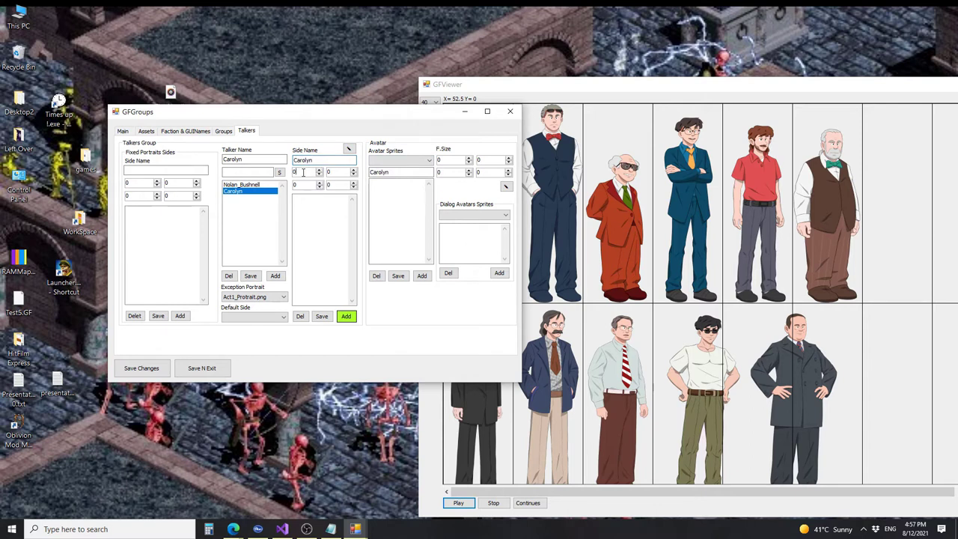
{"action": "left_click_drag", "start_coordinate": [486, 88], "coordinate": [651, 96]}
{"action": "left_click", "coordinate": [307, 185]}
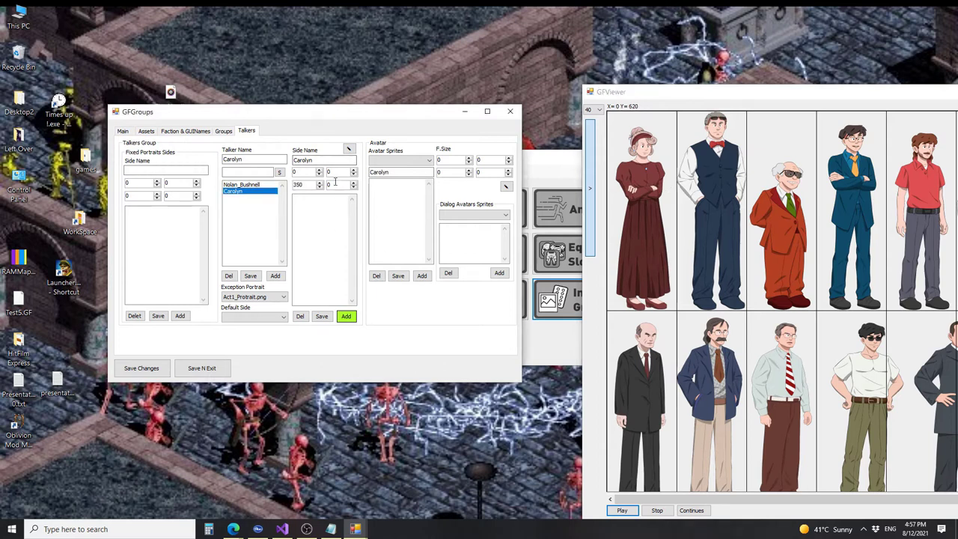
{"action": "type", "text": "1000"}
{"action": "left_click", "coordinate": [353, 317]}
Set the Carolyn talker's default side to Carolyn and save the talker.
{"action": "left_click", "coordinate": [277, 317]}
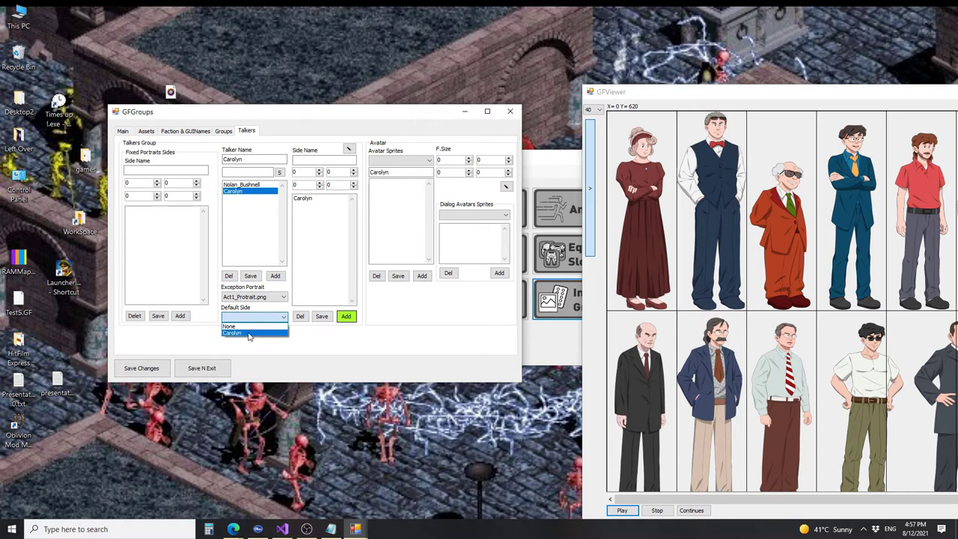
{"action": "left_click", "coordinate": [251, 333]}
{"action": "left_click", "coordinate": [250, 275]}
Review the sides of the Nolan_Bushnell and Carolyn talkers to compare their sprite regions and portrait settings.
{"action": "left_click", "coordinate": [255, 185]}
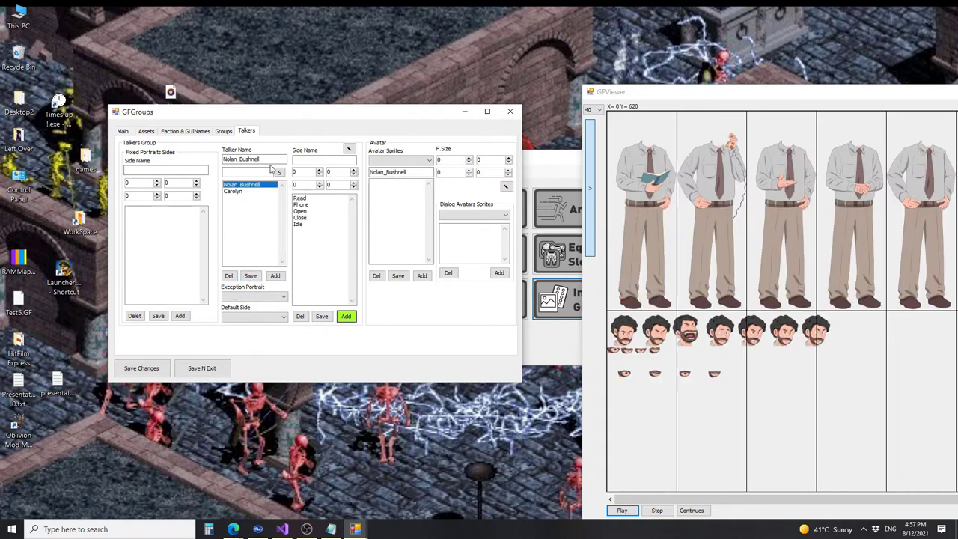
{"action": "left_click", "coordinate": [314, 198]}
{"action": "left_click", "coordinate": [313, 205]}
{"action": "left_click", "coordinate": [313, 218]}
{"action": "left_click", "coordinate": [313, 224]}
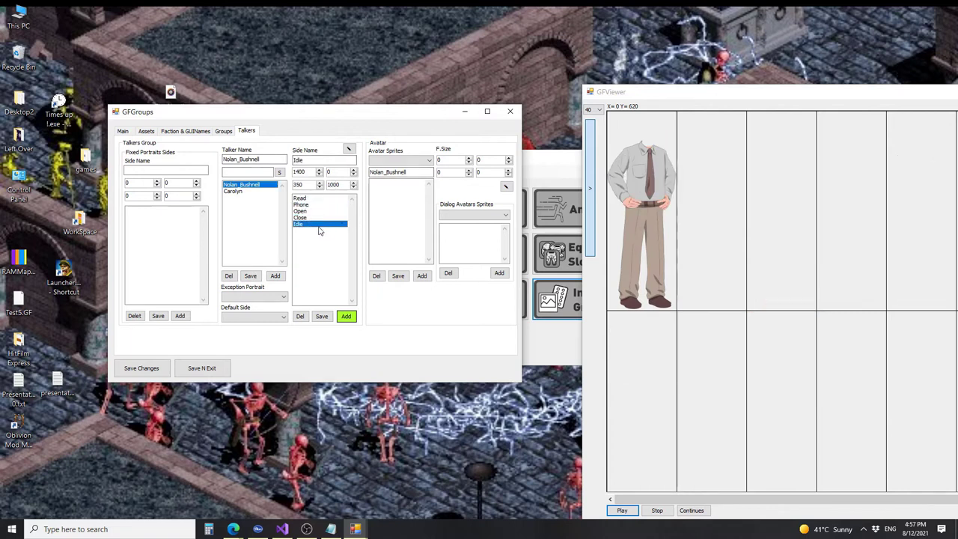
{"action": "left_click", "coordinate": [244, 192]}
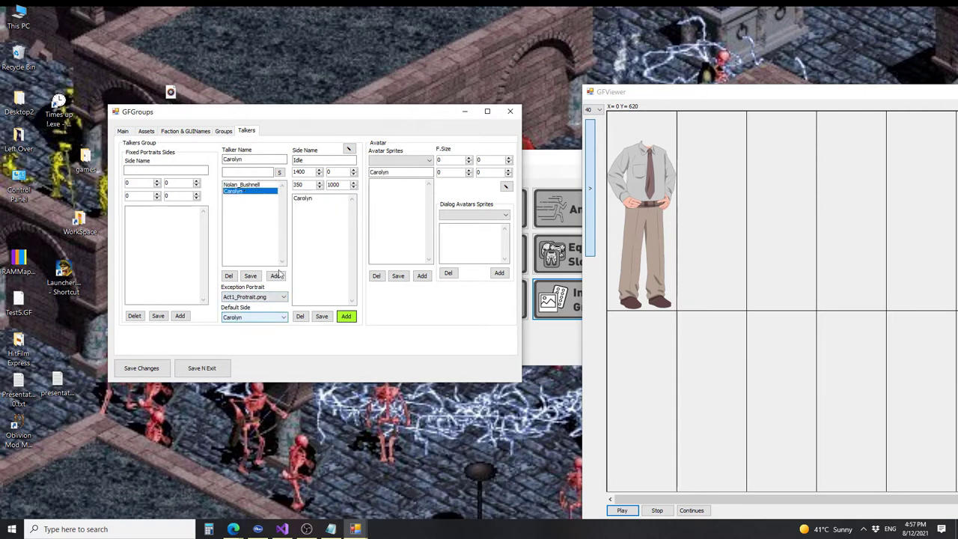
{"action": "left_click", "coordinate": [310, 199]}
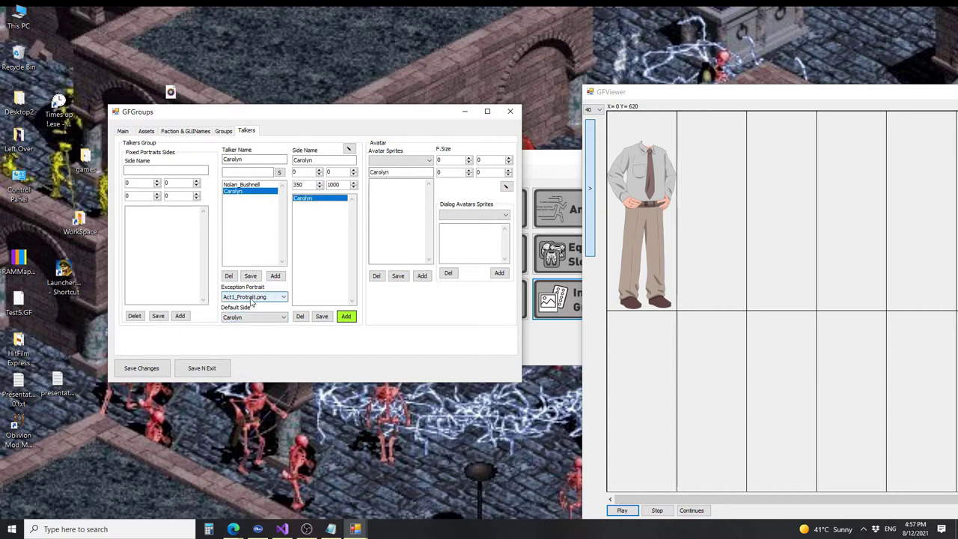
{"action": "left_click", "coordinate": [255, 185]}
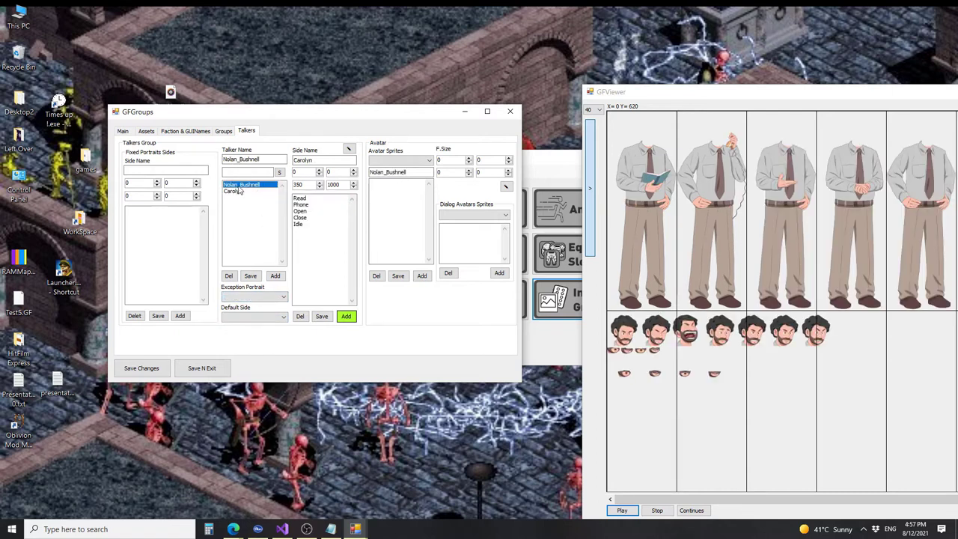
{"action": "left_click", "coordinate": [260, 161]}
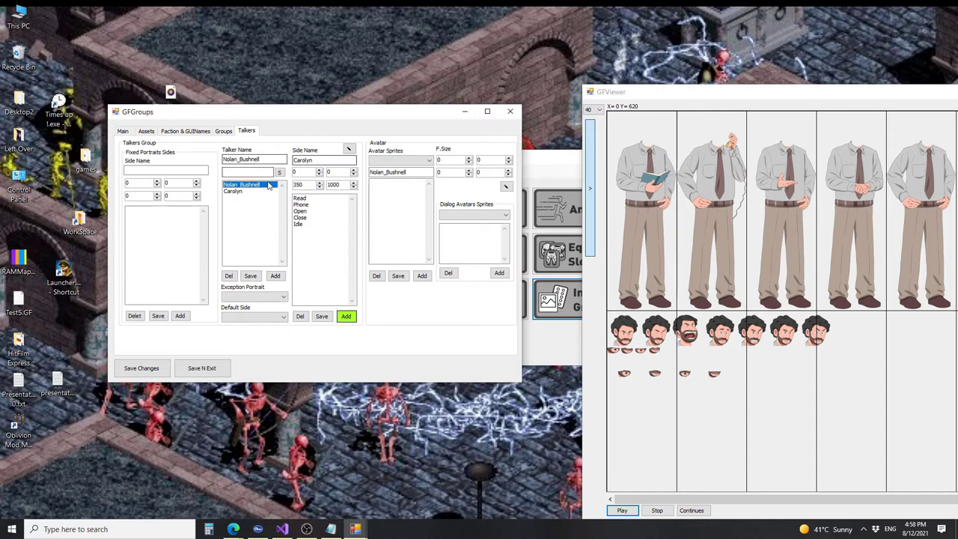
{"action": "left_click", "coordinate": [243, 191]}
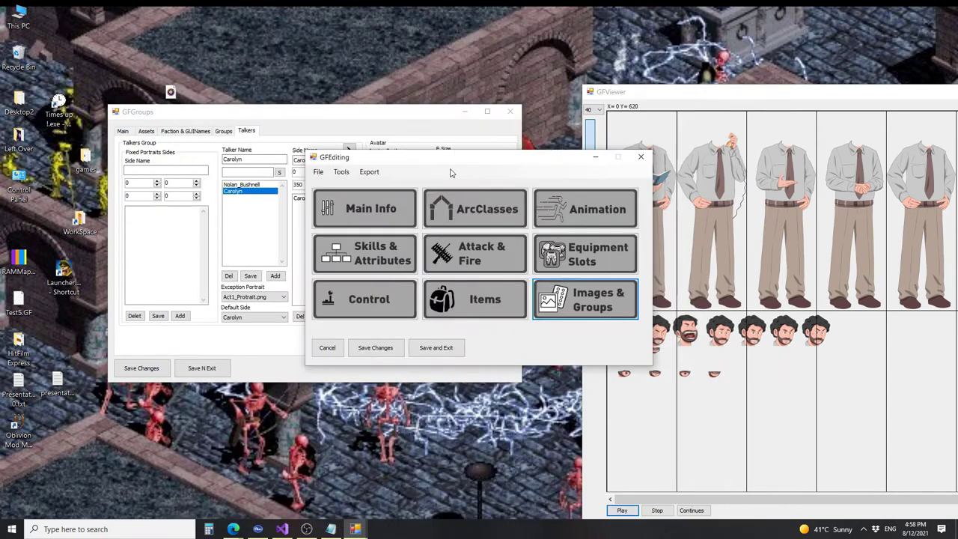
{"action": "left_click", "coordinate": [399, 120]}
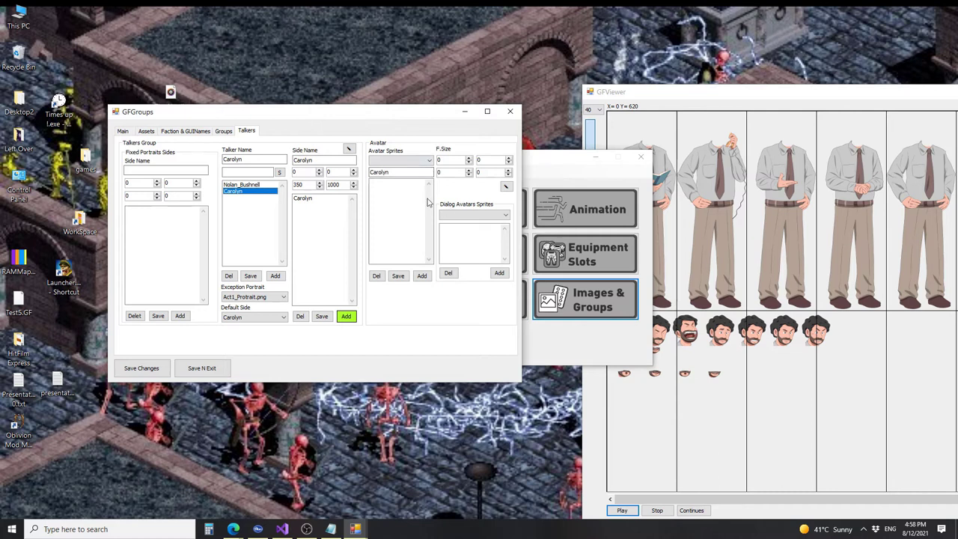
{"action": "left_click", "coordinate": [540, 169]}
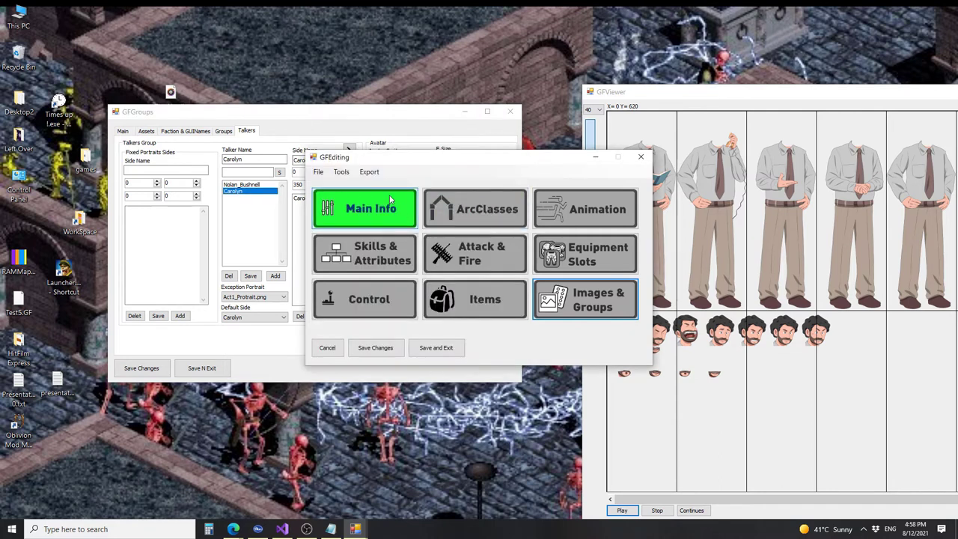
{"action": "left_click", "coordinate": [379, 118]}
Add DAvatar.png to the dialog avatar sprites.
{"action": "left_click", "coordinate": [476, 216]}
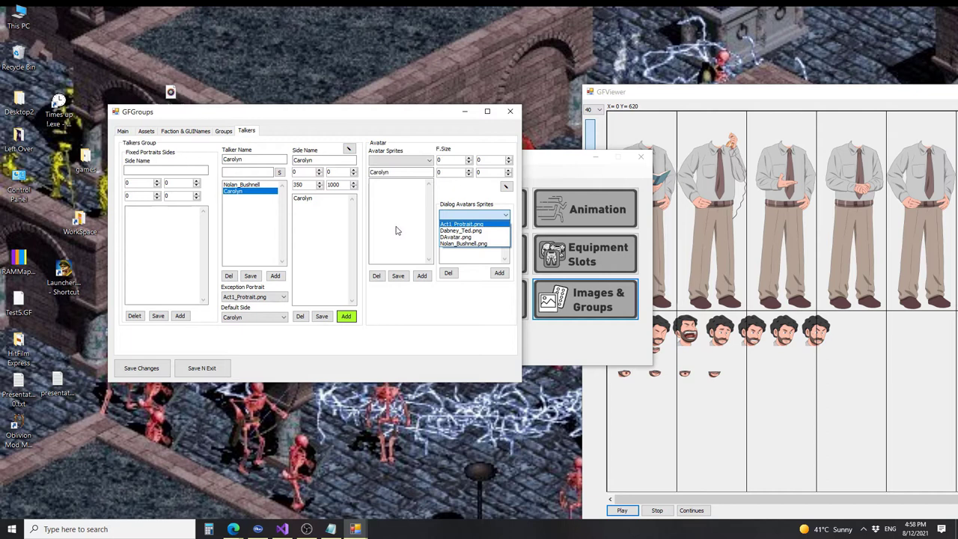
{"action": "left_click", "coordinate": [458, 237]}
{"action": "left_click", "coordinate": [499, 272]}
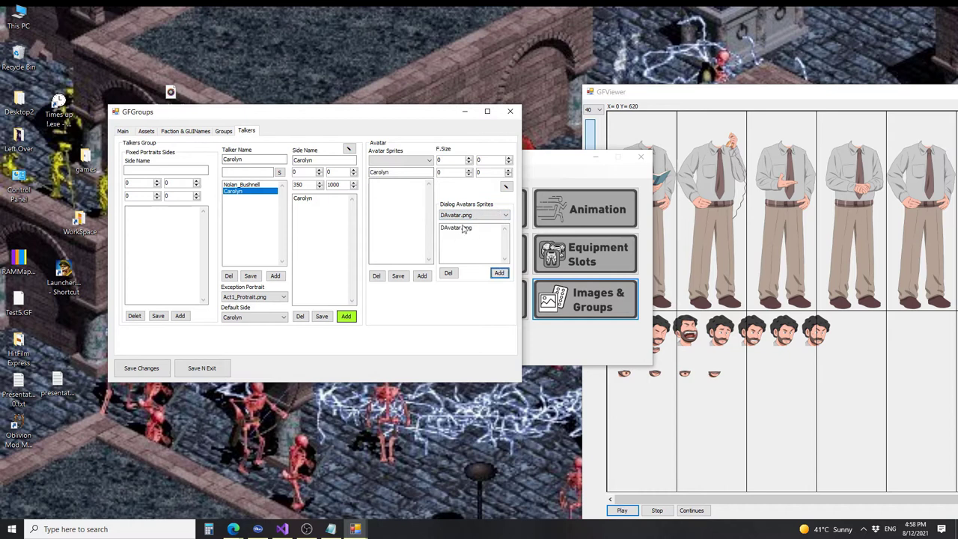
Choose DAvatar.png as the avatar sprite sheet and set the avatar region to 0, 0 with size 180 x 180.
{"action": "left_click", "coordinate": [404, 160]}
{"action": "left_click", "coordinate": [400, 171]}
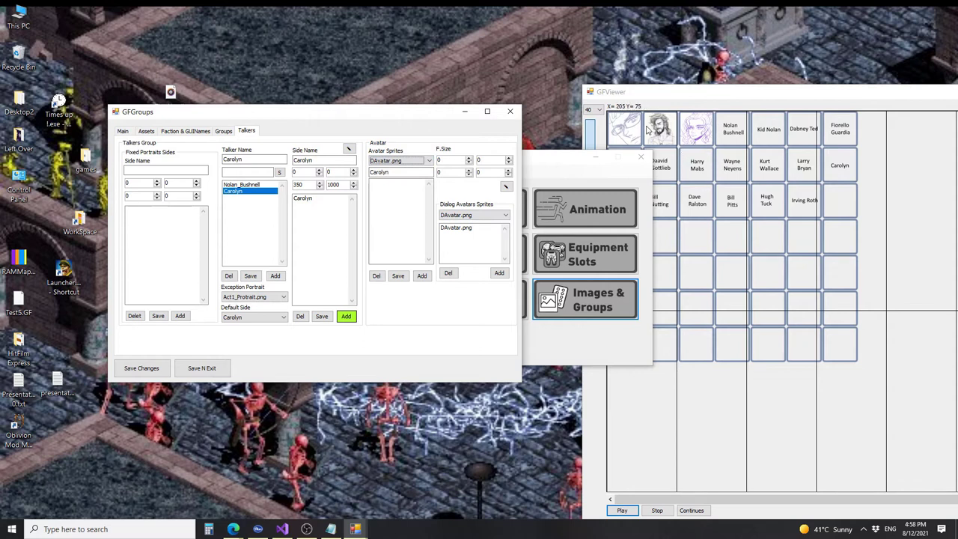
{"action": "scroll", "coordinate": [685, 158], "scroll_direction": "up", "scroll_amount": 3}
{"action": "left_click_drag", "start_coordinate": [573, 164], "coordinate": [408, 307]}
{"action": "left_click", "coordinate": [397, 184]}
{"action": "left_click", "coordinate": [445, 161]}
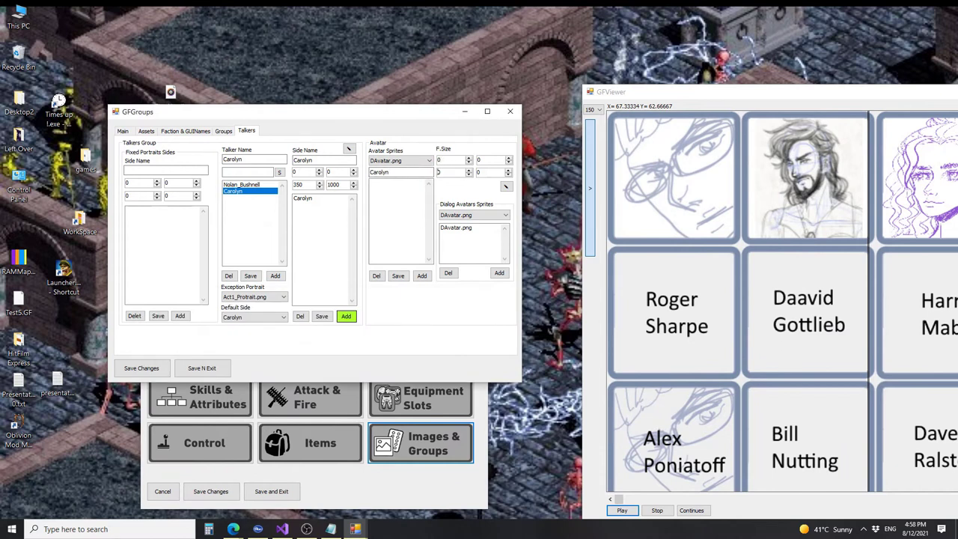
{"action": "left_click", "coordinate": [507, 187]}
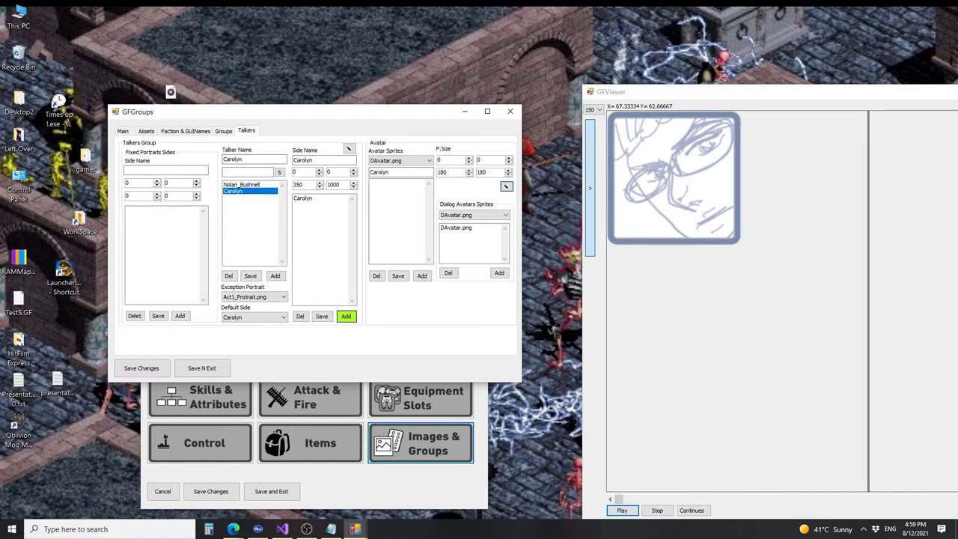
Add an avatar named Will using the first portrait cell.
{"action": "left_click", "coordinate": [411, 173]}
{"action": "double_click", "coordinate": [411, 174]}
{"action": "type", "text": "Will"}
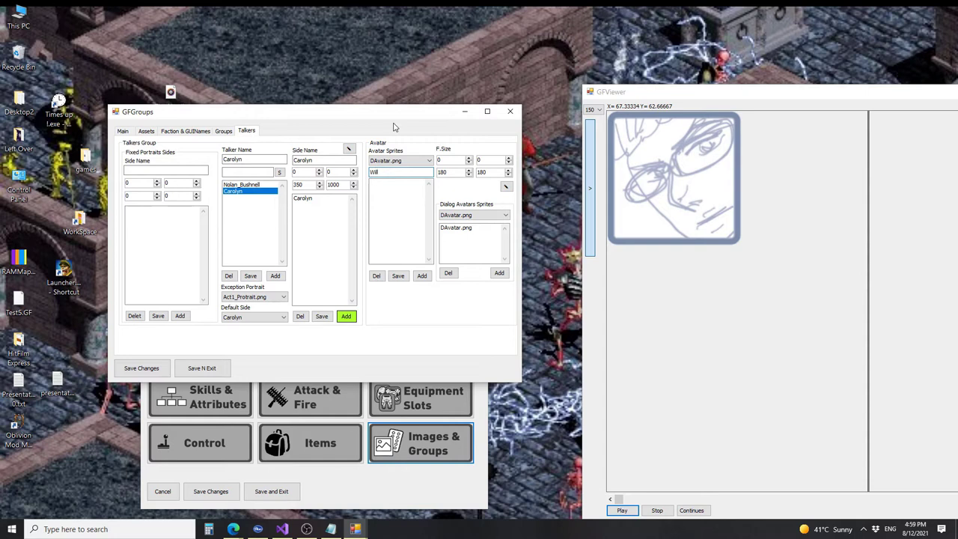
{"action": "left_click", "coordinate": [422, 276]}
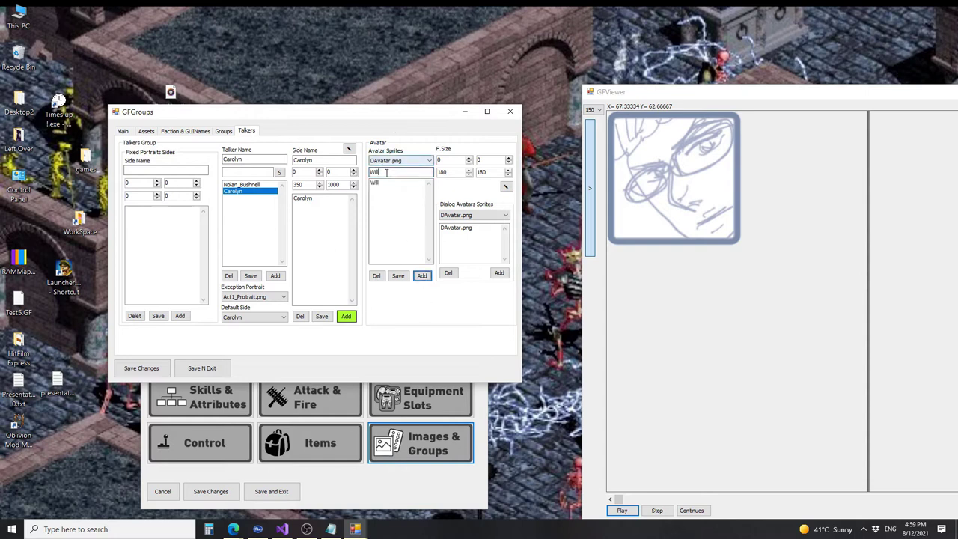
Add an avatar named Tamar at 180, 0 with size 180 x 180.
{"action": "type", "text": "Tamar"}
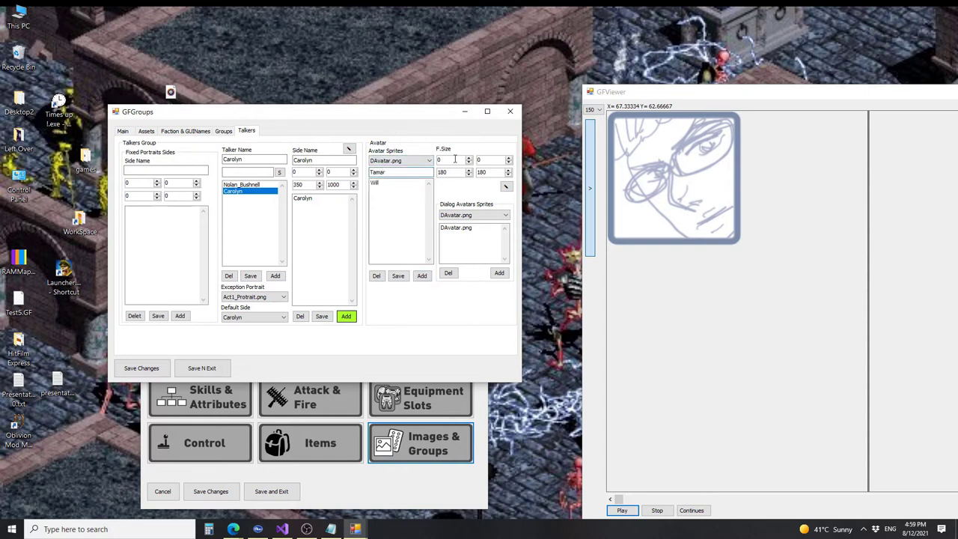
{"action": "type", "text": "180"}
{"action": "key", "text": "Tab"}
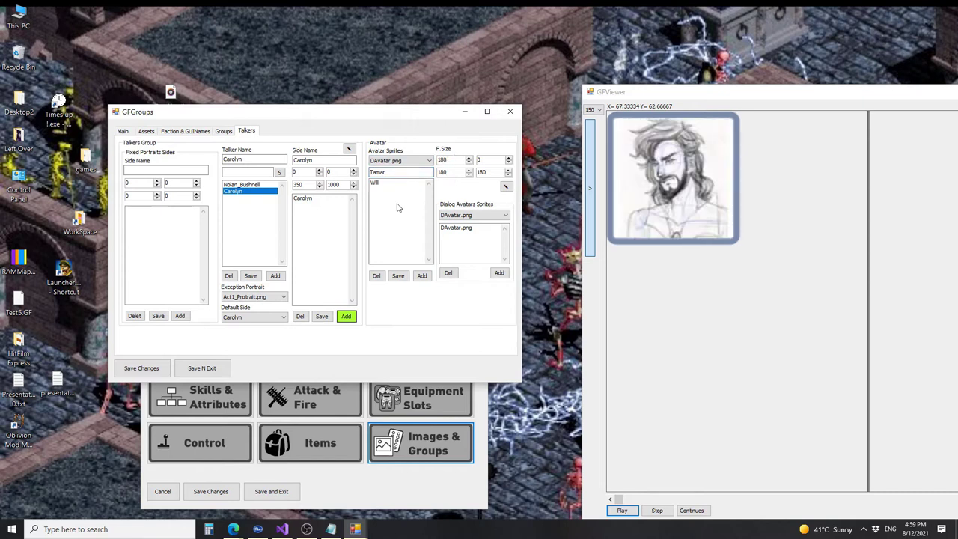
{"action": "left_click", "coordinate": [423, 275]}
Add an avatar named Roya at 360, 0 with size 180 x 180.
{"action": "double_click", "coordinate": [410, 172]}
{"action": "type", "text": "Roya"}
{"action": "left_click", "coordinate": [422, 275]}
{"action": "left_click", "coordinate": [400, 197]}
Show the whole DAvatar.png sheet in GFViewer and set its grid spacing to 180 x 180.
{"action": "left_click", "coordinate": [506, 186]}
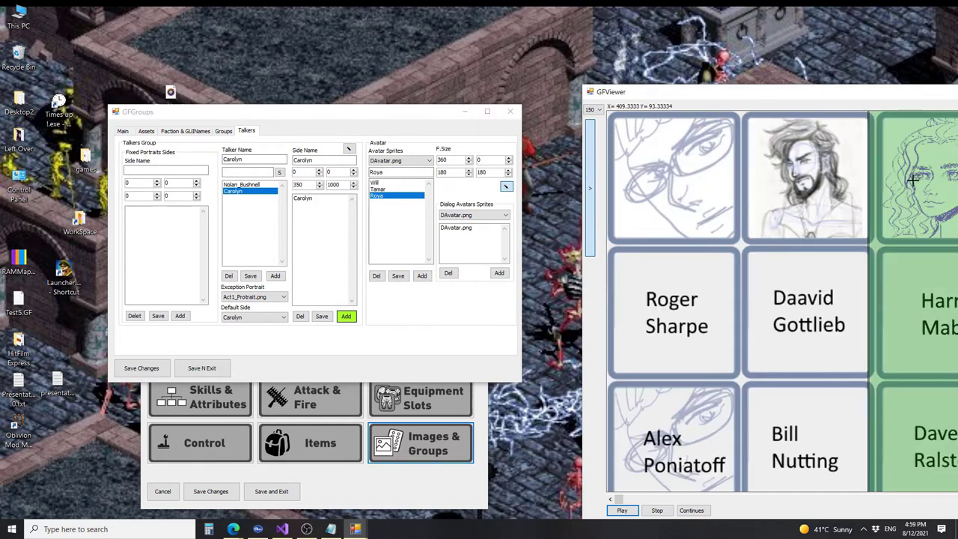
{"action": "left_click_drag", "start_coordinate": [832, 86], "coordinate": [444, 90]}
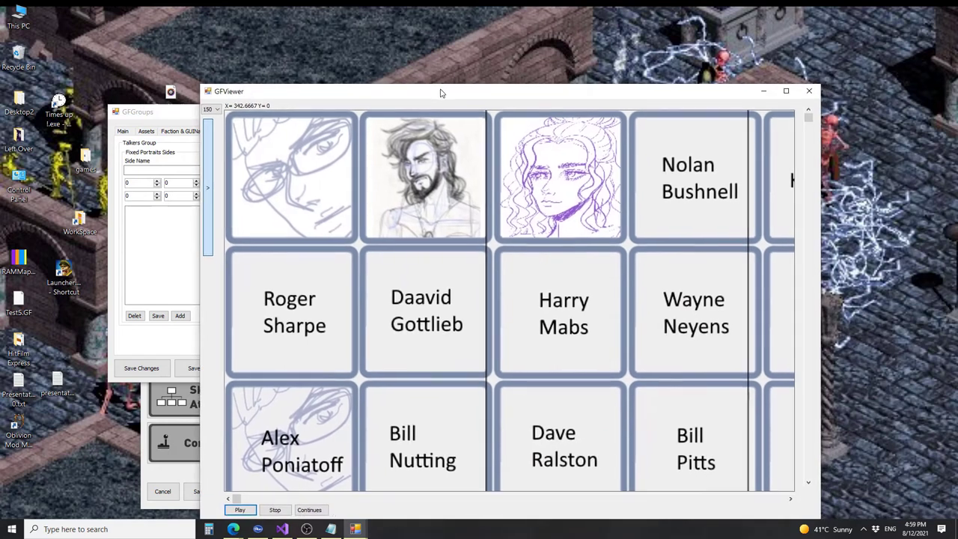
{"action": "left_click", "coordinate": [208, 207]}
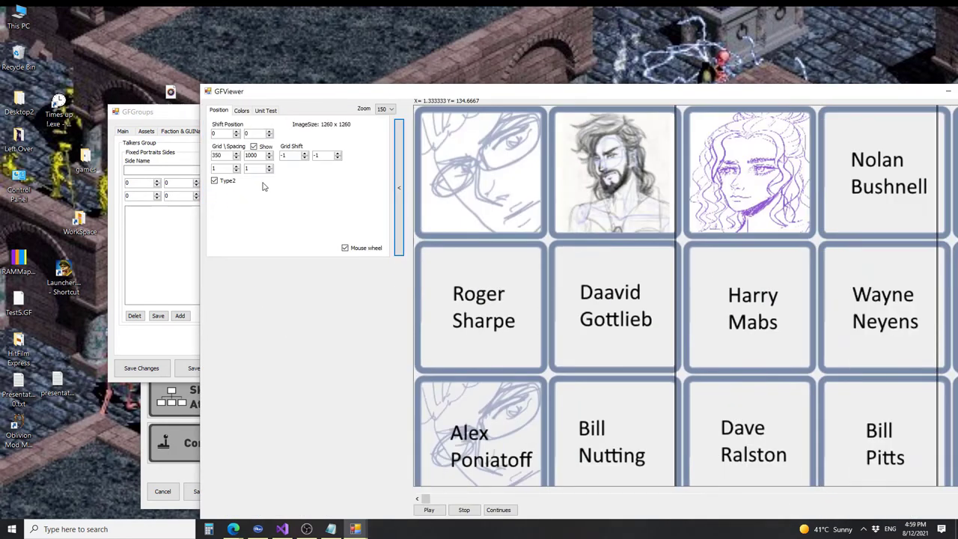
{"action": "double_click", "coordinate": [217, 155]}
{"action": "type", "text": "800"}
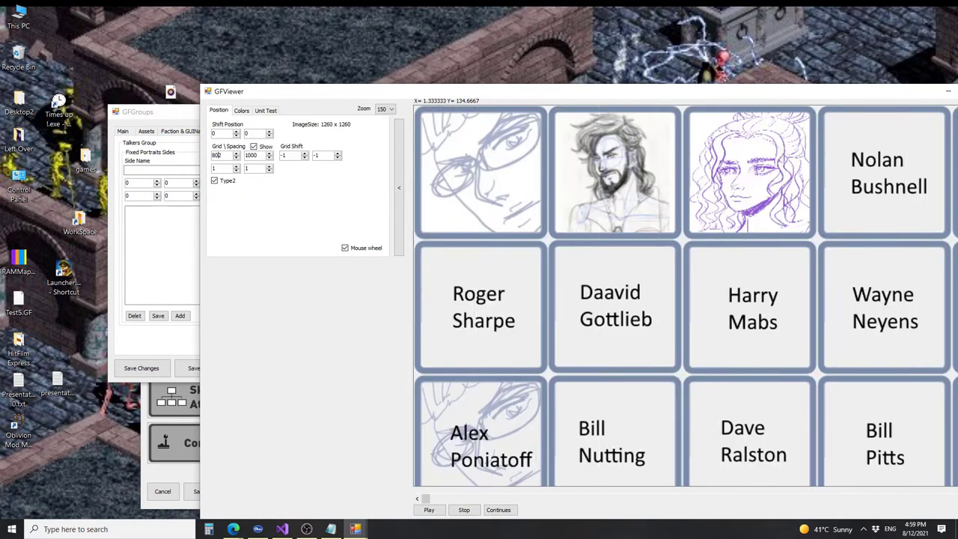
{"action": "key", "text": "BackSpace"}
{"action": "type", "text": "1"}
{"action": "double_click", "coordinate": [216, 155]}
{"action": "key", "text": "BackSpace"}
{"action": "double_click", "coordinate": [259, 157]}
{"action": "type", "text": "802"}
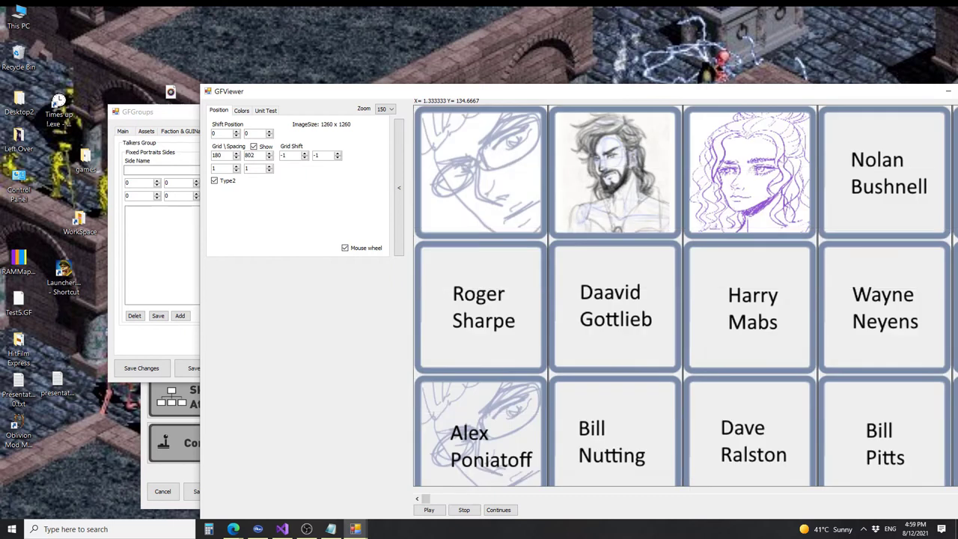
{"action": "type", "text": "82"}
{"action": "type", "text": "0"}
{"action": "key", "text": "BackSpace"}
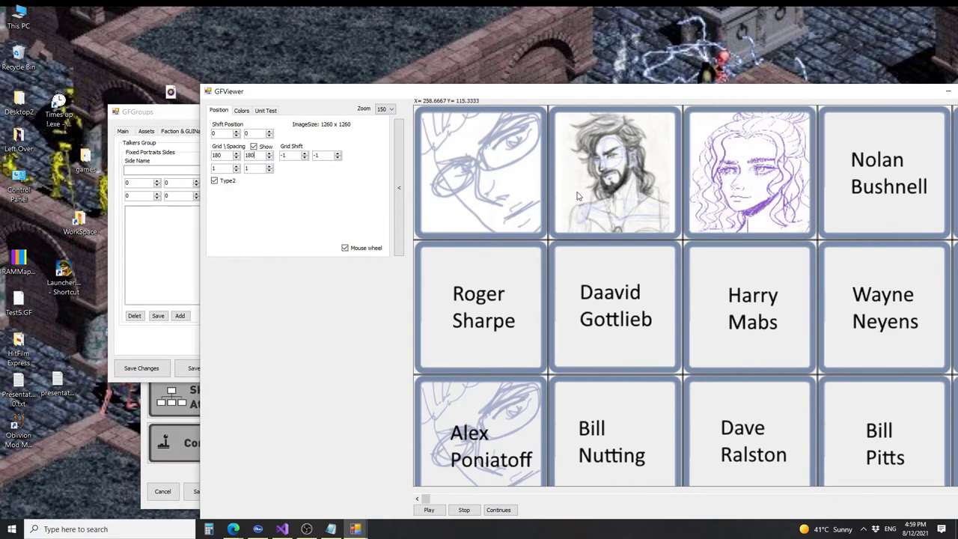
Pick the third portrait cell in the viewer as Roya's avatar region and save the avatar.
{"action": "left_click_drag", "start_coordinate": [484, 91], "coordinate": [817, 86]}
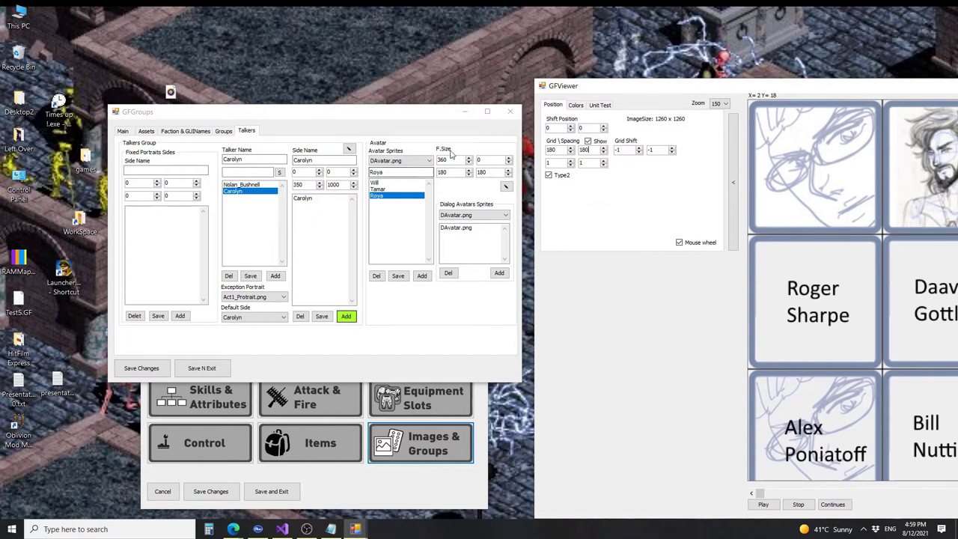
{"action": "left_click_drag", "start_coordinate": [667, 85], "coordinate": [119, 280]}
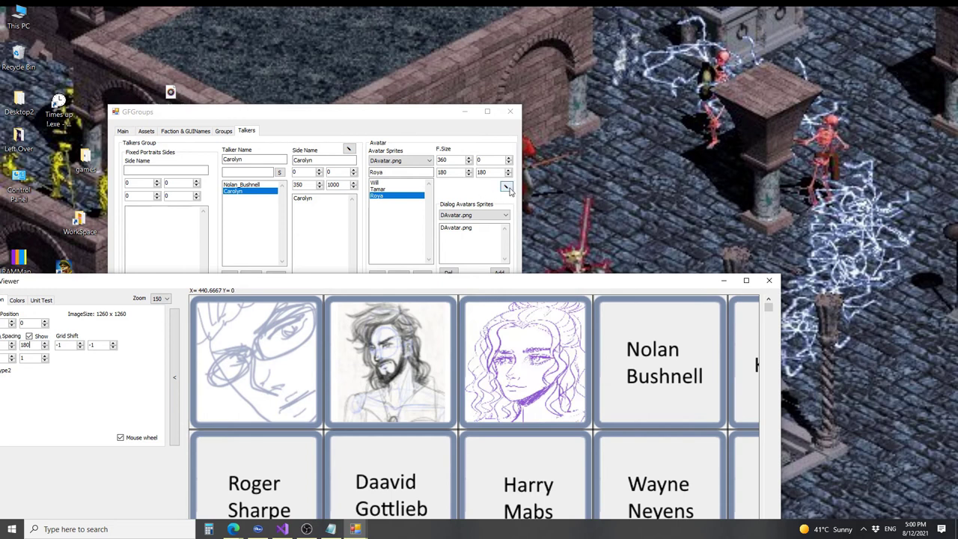
{"action": "left_click", "coordinate": [539, 341]}
{"action": "left_click", "coordinate": [480, 161]}
{"action": "left_click", "coordinate": [405, 265]}
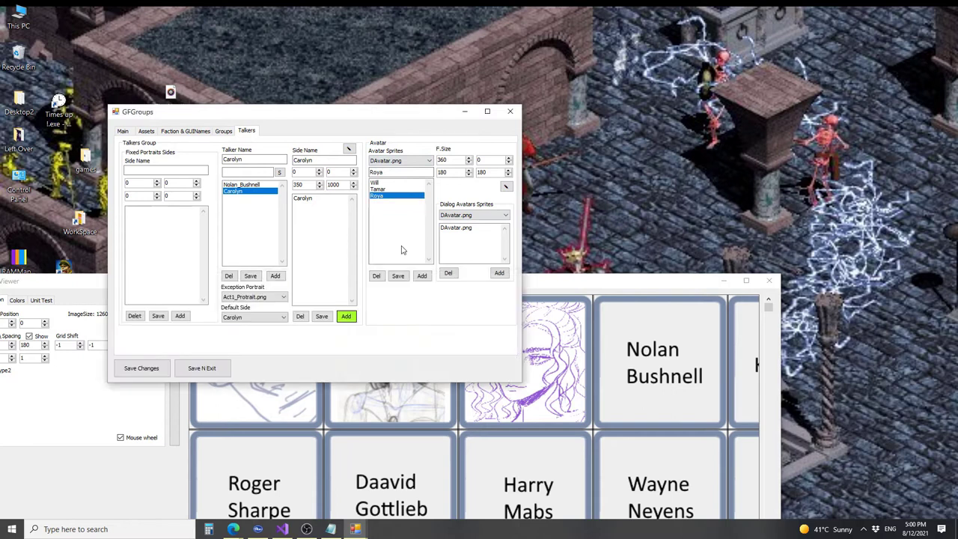
{"action": "left_click", "coordinate": [398, 276]}
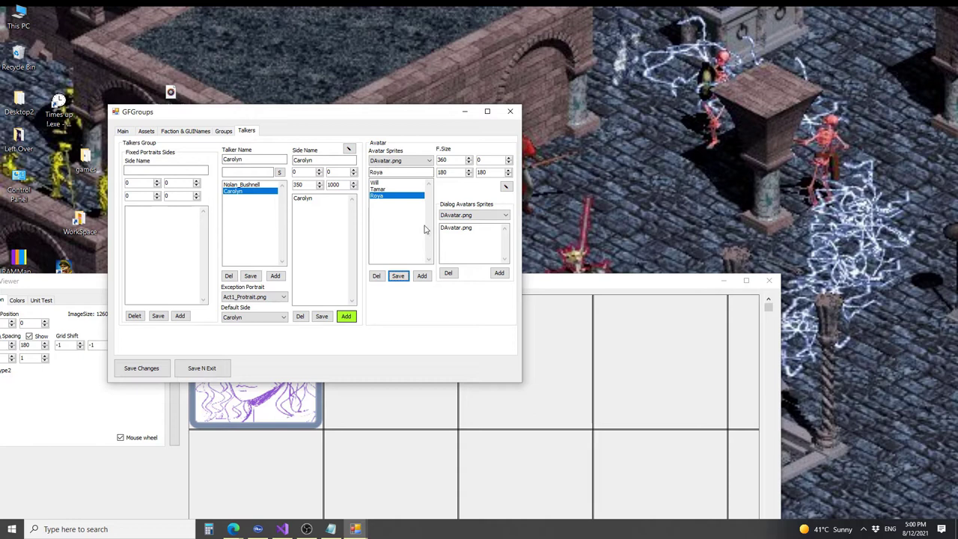
Preview the Tamar and Will avatars in the viewer, and save and exit the talker groups.
{"action": "left_click", "coordinate": [394, 189]}
{"action": "left_click", "coordinate": [388, 183]}
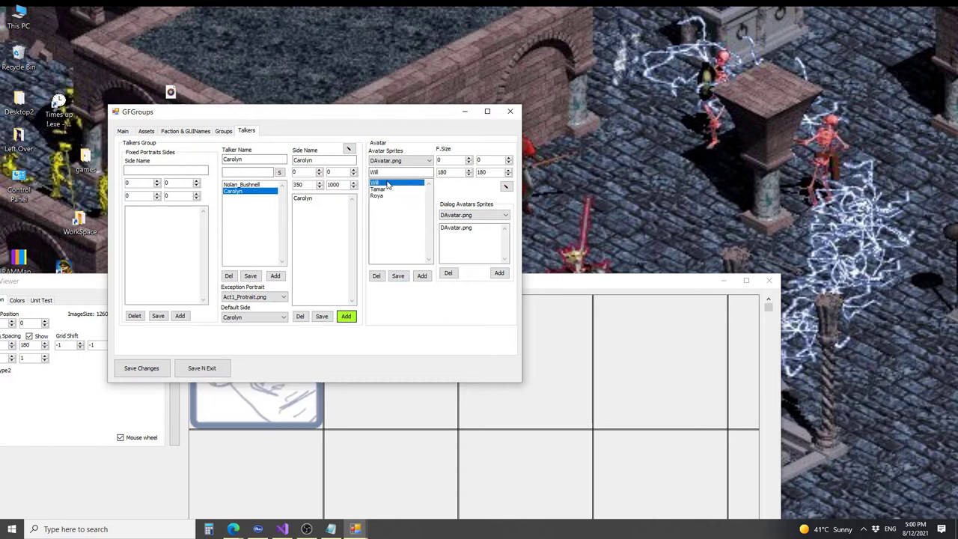
{"action": "left_click_drag", "start_coordinate": [586, 280], "coordinate": [929, 102]}
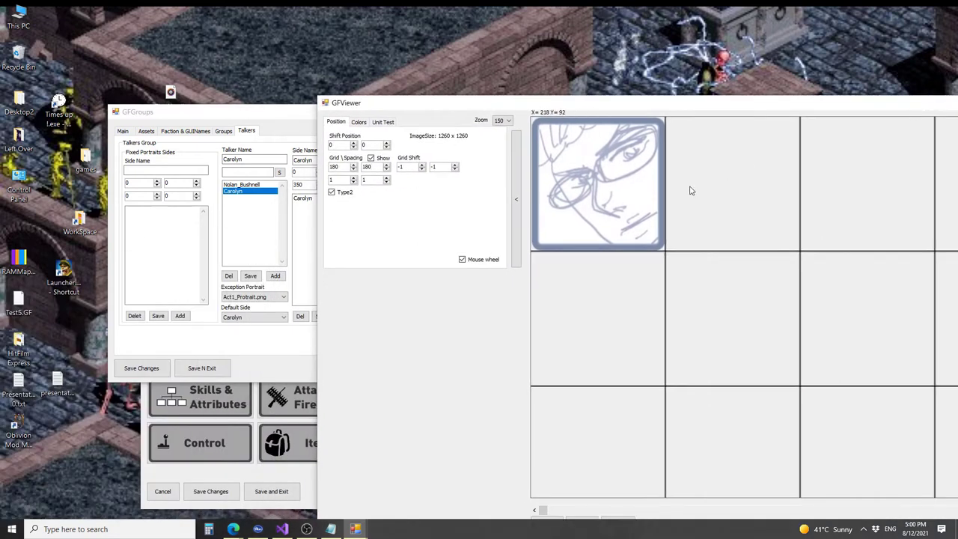
{"action": "left_click", "coordinate": [519, 197]}
{"action": "left_click_drag", "start_coordinate": [440, 118], "coordinate": [675, 117]}
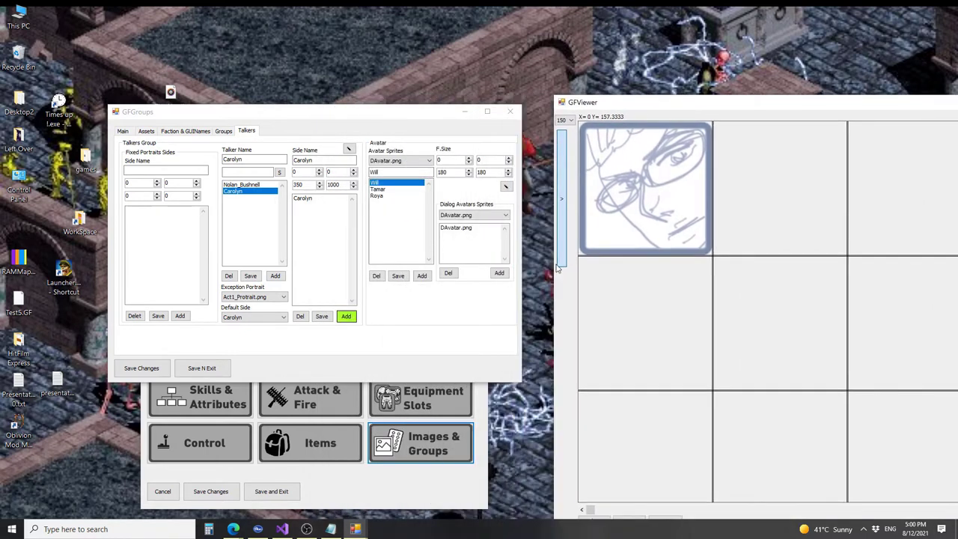
{"action": "left_click", "coordinate": [200, 368]}
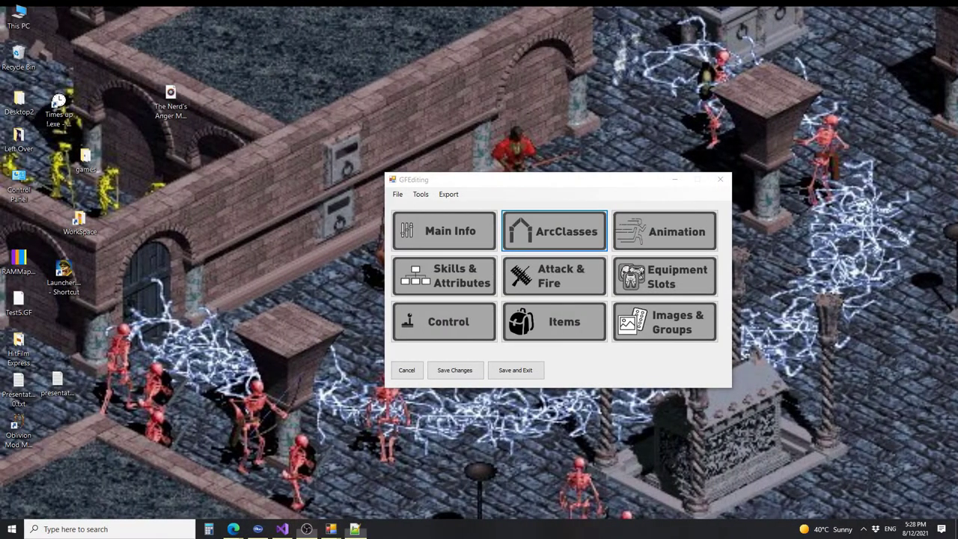
Open the ArcClasses editor and arrange it beside GFViewer so both windows can be used.
{"action": "left_click", "coordinate": [554, 179]}
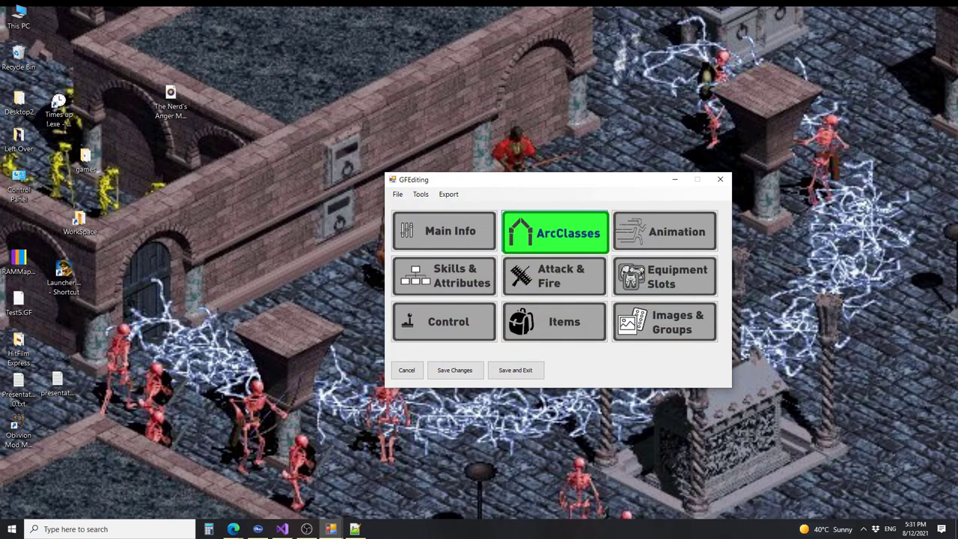
{"action": "left_click", "coordinate": [558, 240]}
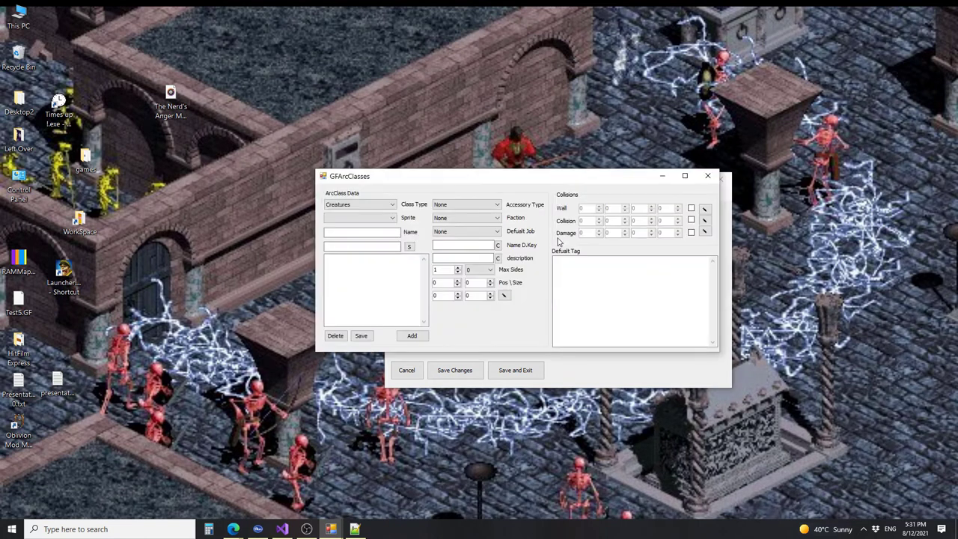
{"action": "left_click", "coordinate": [378, 205]}
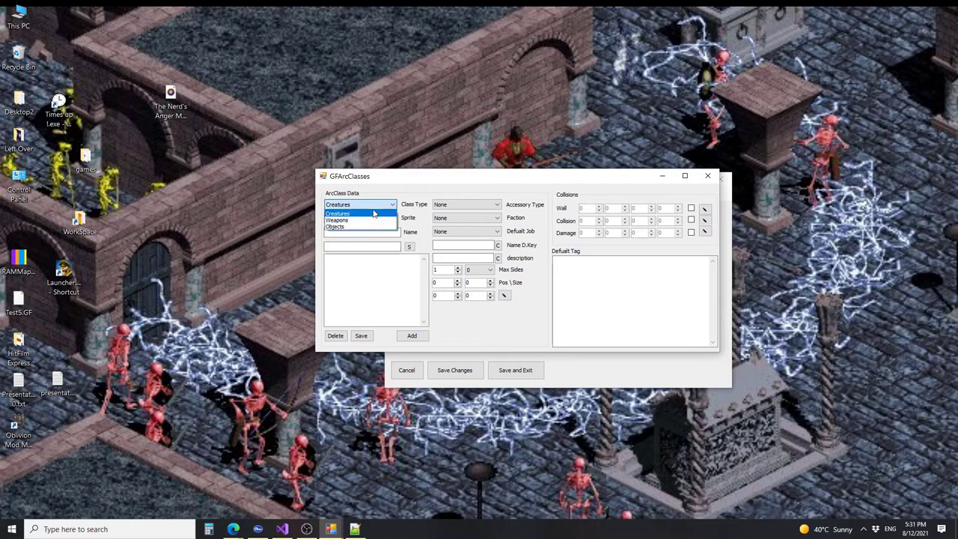
{"action": "left_click", "coordinate": [374, 220]}
{"action": "left_click_drag", "start_coordinate": [408, 192], "coordinate": [166, 120]}
{"action": "left_click", "coordinate": [546, 283]}
{"action": "left_click_drag", "start_coordinate": [403, 121], "coordinate": [722, 99]}
{"action": "left_click", "coordinate": [314, 120]}
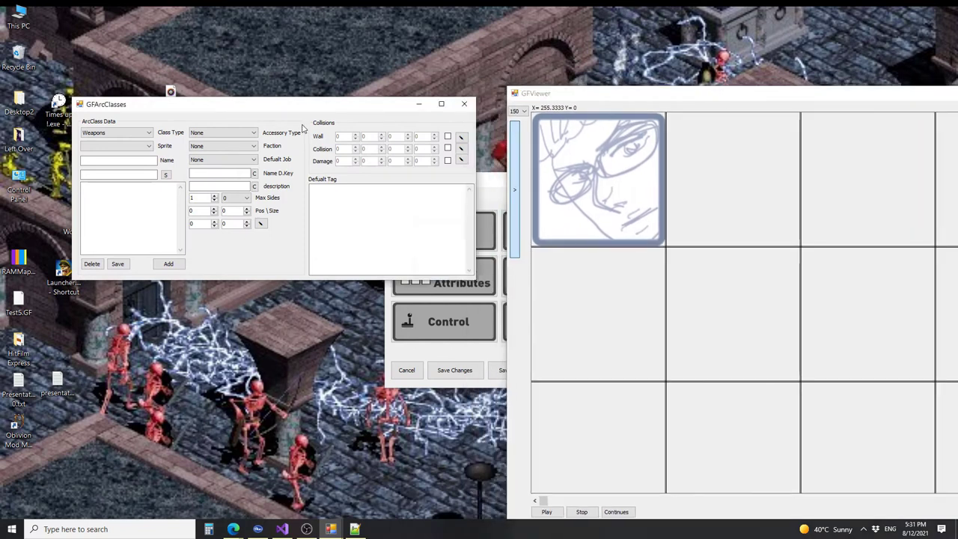
Set the class type to Creatures with the walker_SP.png sprite, and hide the viewer's grid.
{"action": "left_click", "coordinate": [133, 147]}
{"action": "left_click", "coordinate": [129, 145]}
{"action": "left_click", "coordinate": [123, 132]}
{"action": "left_click", "coordinate": [109, 153]}
{"action": "left_click", "coordinate": [113, 146]}
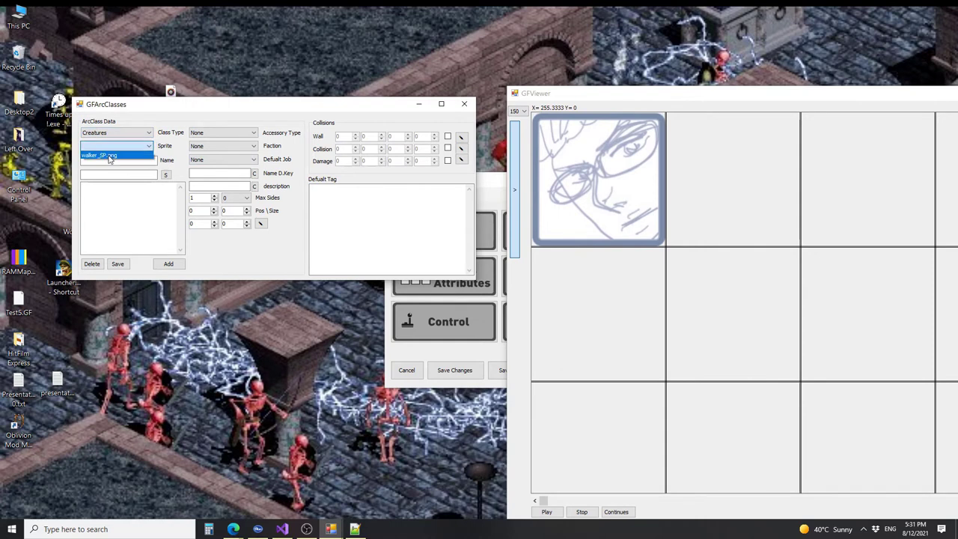
{"action": "left_click", "coordinate": [108, 156]}
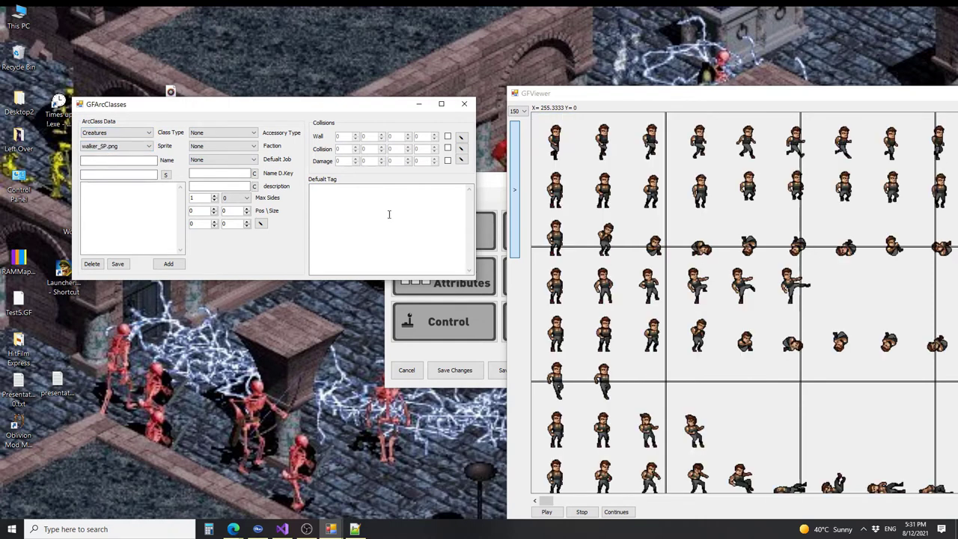
{"action": "left_click", "coordinate": [516, 233]}
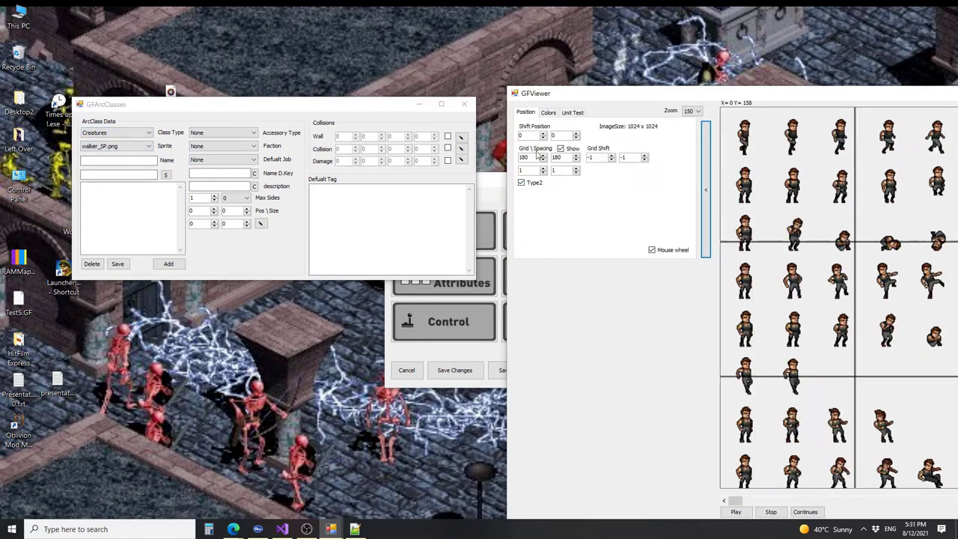
{"action": "left_click", "coordinate": [706, 157]}
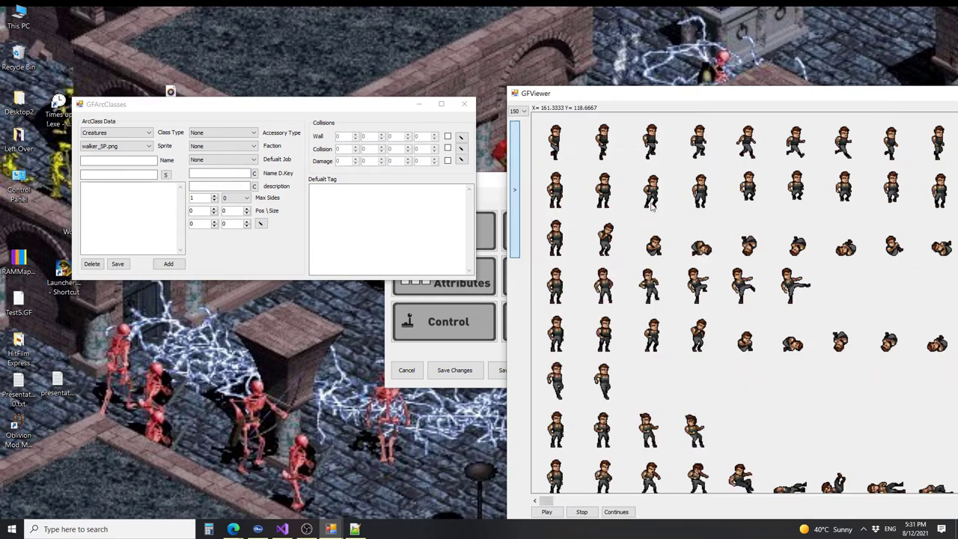
Look through the animation rows of the walker_SP.png sprite sheet, keeping the viewer beside the class editor.
{"action": "scroll", "coordinate": [599, 254], "scroll_direction": "down", "scroll_amount": 3}
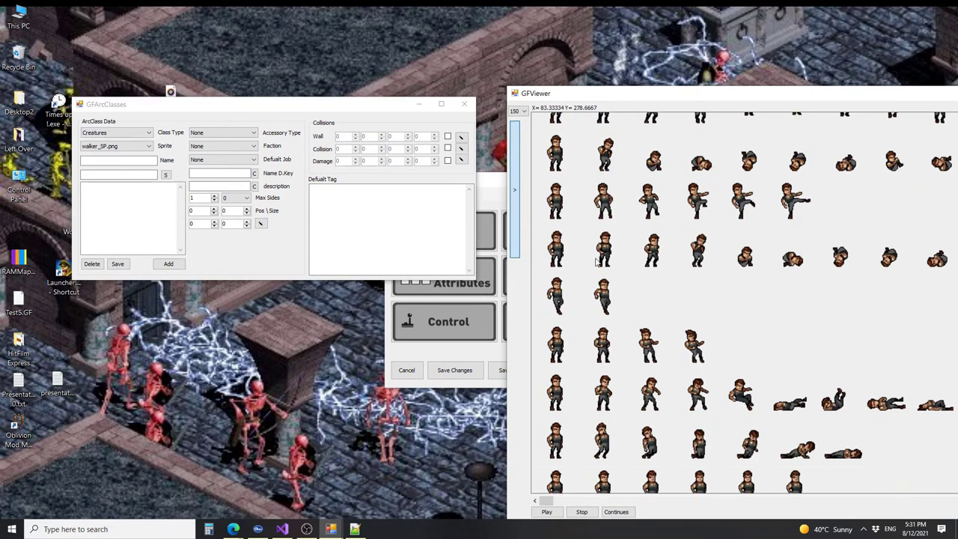
{"action": "left_click_drag", "start_coordinate": [618, 94], "coordinate": [459, 84]}
{"action": "scroll", "coordinate": [544, 288], "scroll_direction": "down", "scroll_amount": 7}
{"action": "scroll", "coordinate": [596, 322], "scroll_direction": "down", "scroll_amount": 4}
{"action": "scroll", "coordinate": [588, 338], "scroll_direction": "up", "scroll_amount": 6}
{"action": "scroll", "coordinate": [586, 301], "scroll_direction": "up", "scroll_amount": 7}
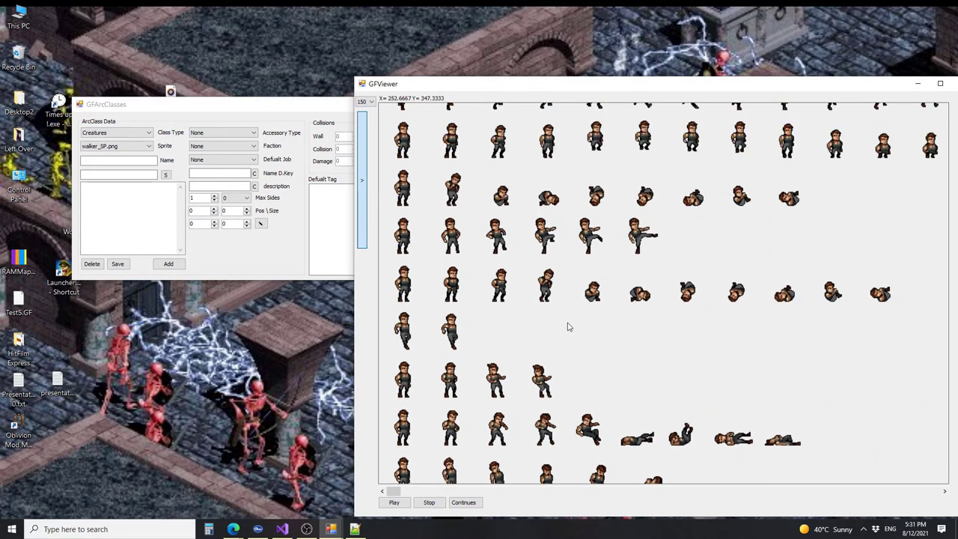
{"action": "scroll", "coordinate": [568, 327], "scroll_direction": "up", "scroll_amount": 2}
{"action": "left_click_drag", "start_coordinate": [790, 92], "coordinate": [764, 89]}
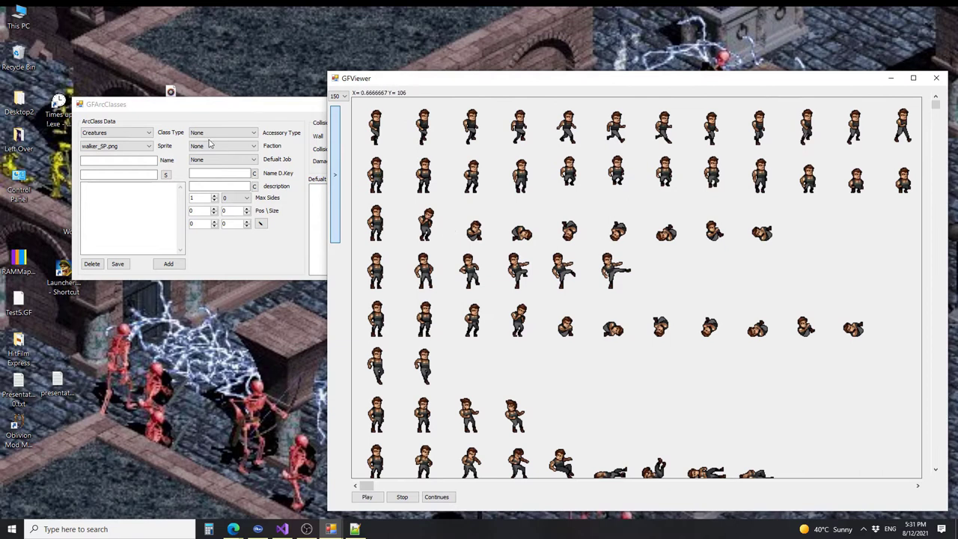
{"action": "left_click", "coordinate": [199, 115]}
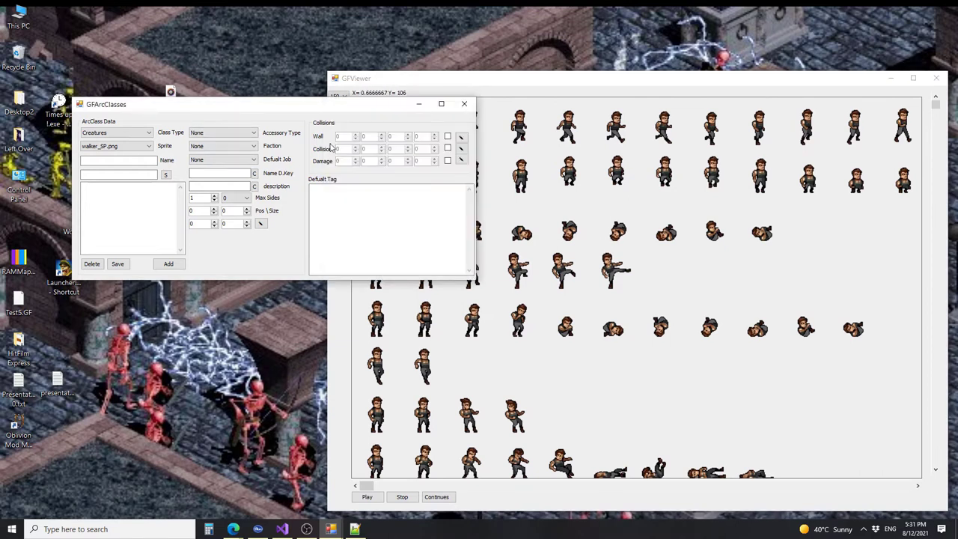
{"action": "left_click_drag", "start_coordinate": [566, 81], "coordinate": [654, 81]}
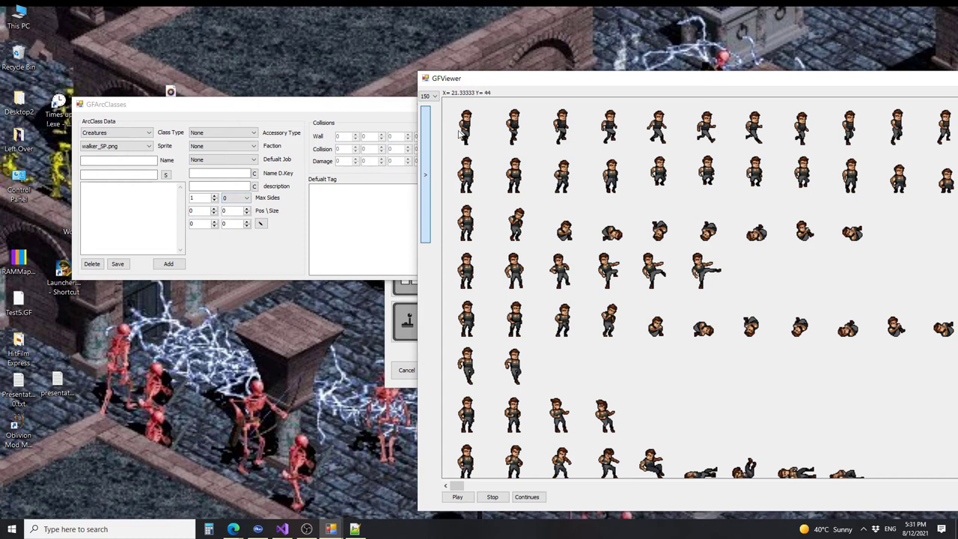
Name the creature class Walker and set its faction to Good.
{"action": "left_click", "coordinate": [264, 277]}
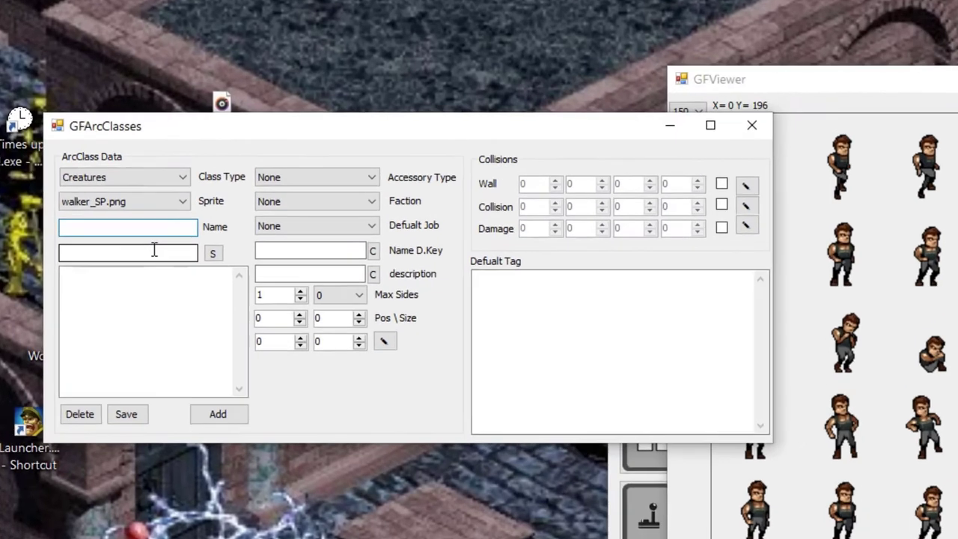
{"action": "type", "text": "Walker"}
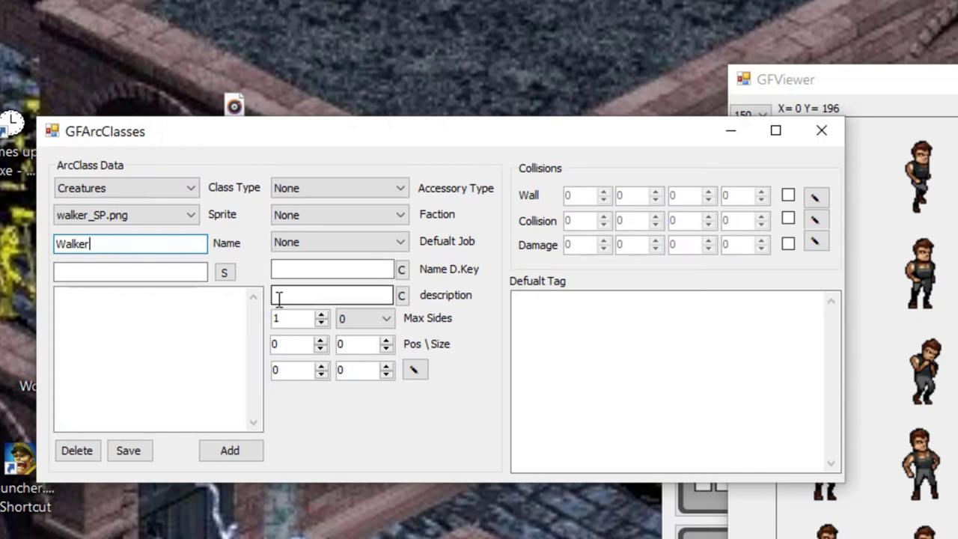
{"action": "left_click", "coordinate": [332, 214]}
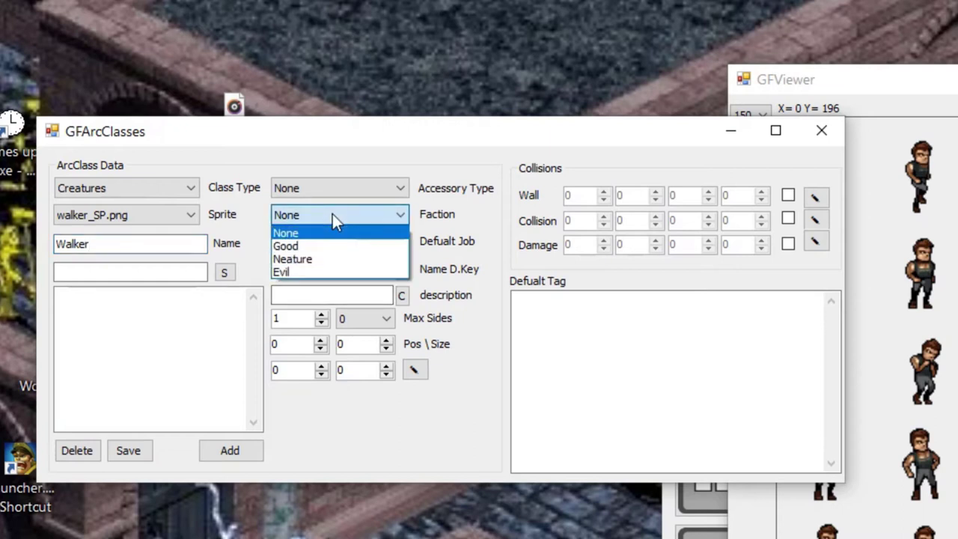
{"action": "left_click", "coordinate": [321, 246]}
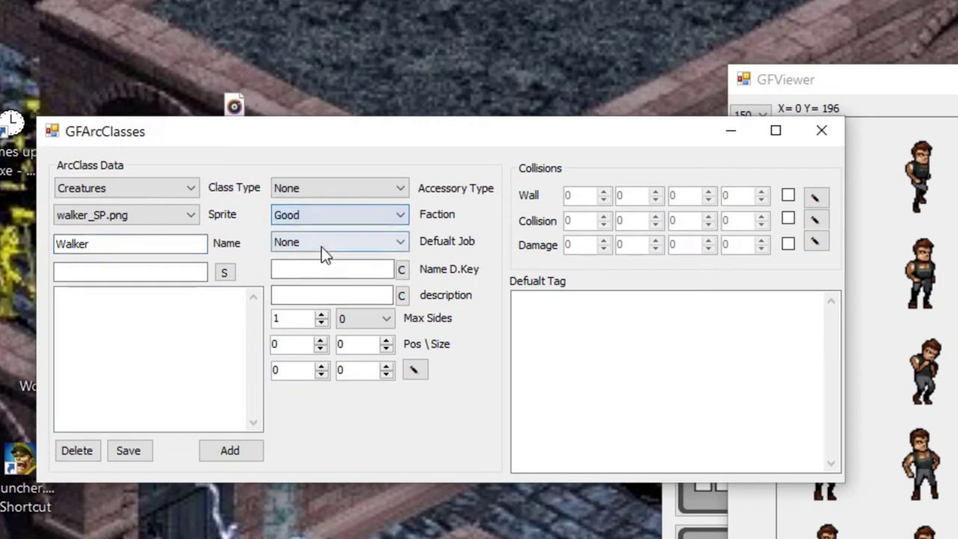
Review the available accessory types and default jobs for the Walker class, leaving both set to None.
{"action": "left_click", "coordinate": [360, 193]}
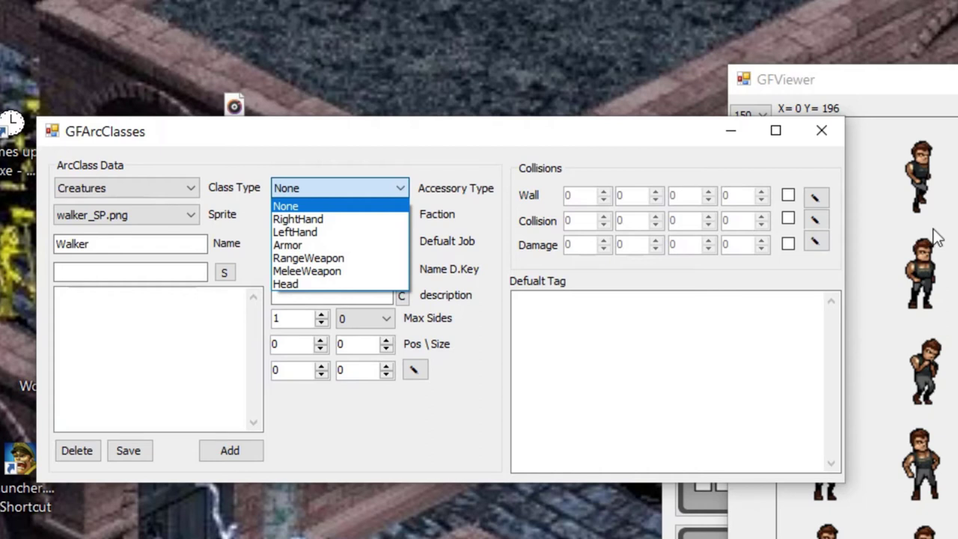
{"action": "left_click", "coordinate": [923, 81]}
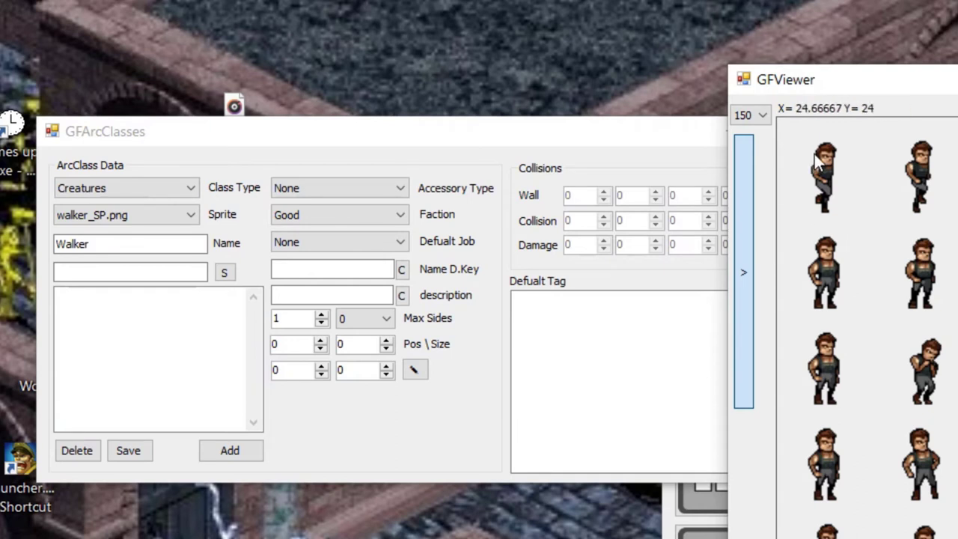
{"action": "left_click", "coordinate": [388, 186]}
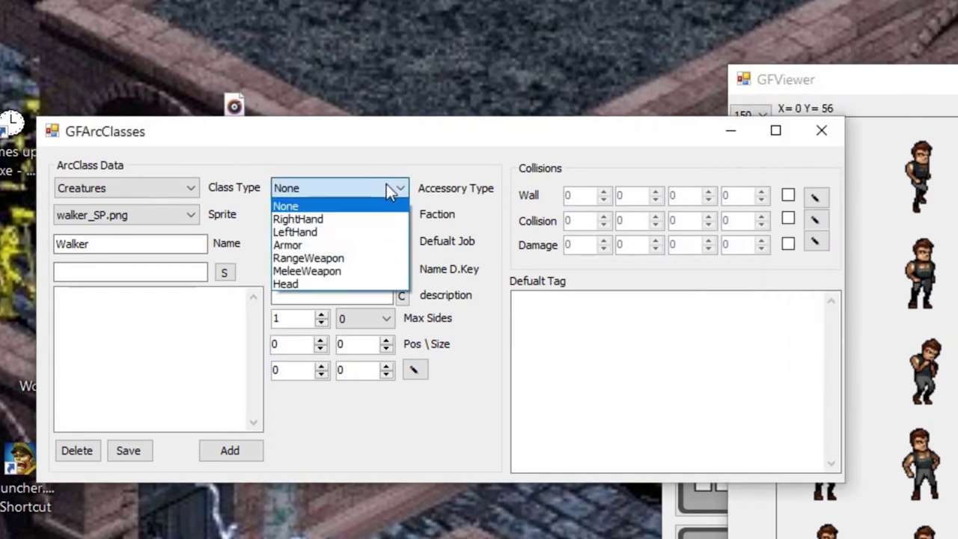
{"action": "left_click", "coordinate": [893, 128]}
{"action": "left_click", "coordinate": [902, 99]}
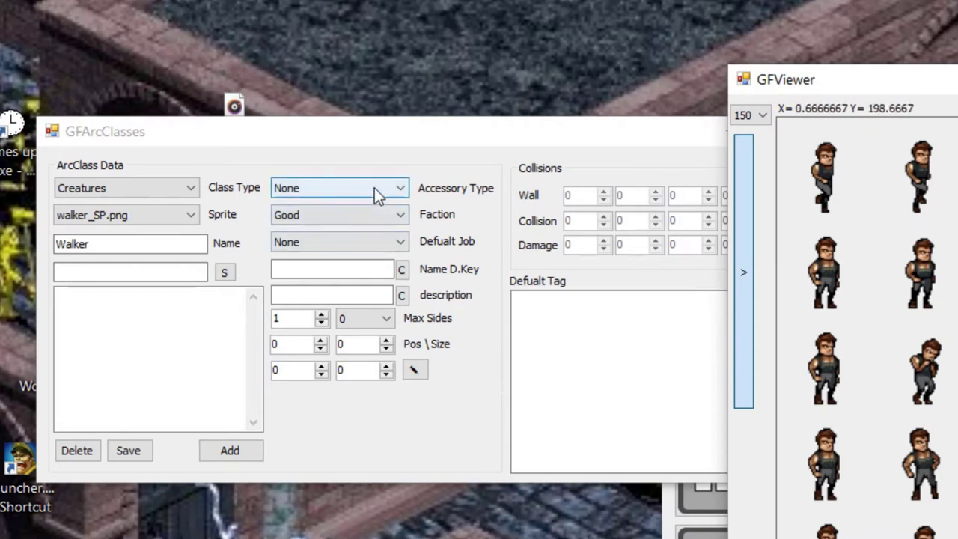
{"action": "left_click", "coordinate": [373, 241]}
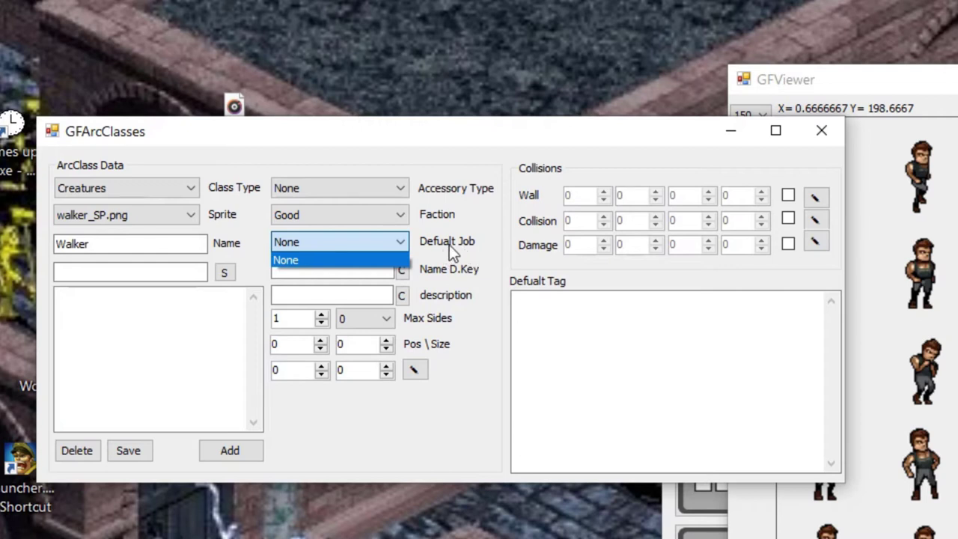
{"action": "left_click", "coordinate": [407, 244]}
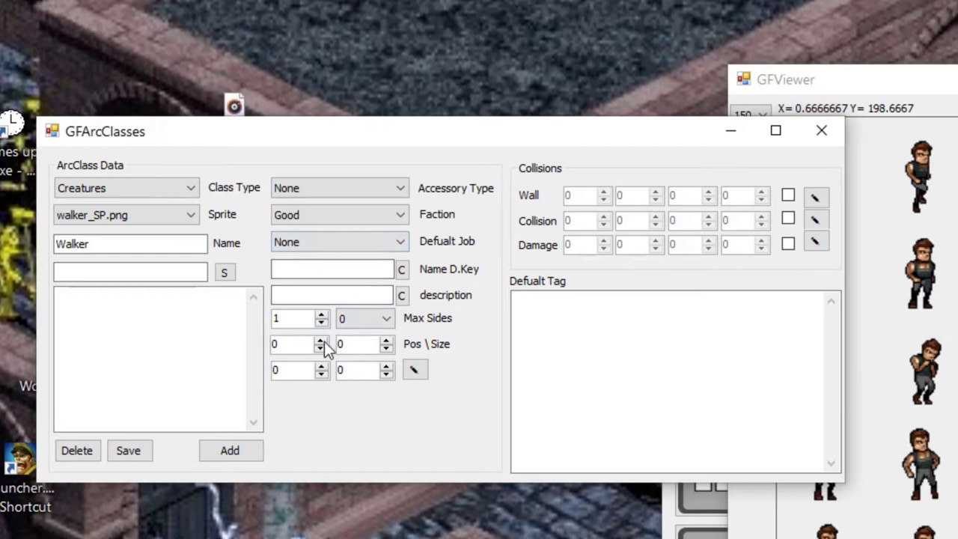
Set the Walker class's maximum number of sides to 2.
{"action": "left_click", "coordinate": [898, 247]}
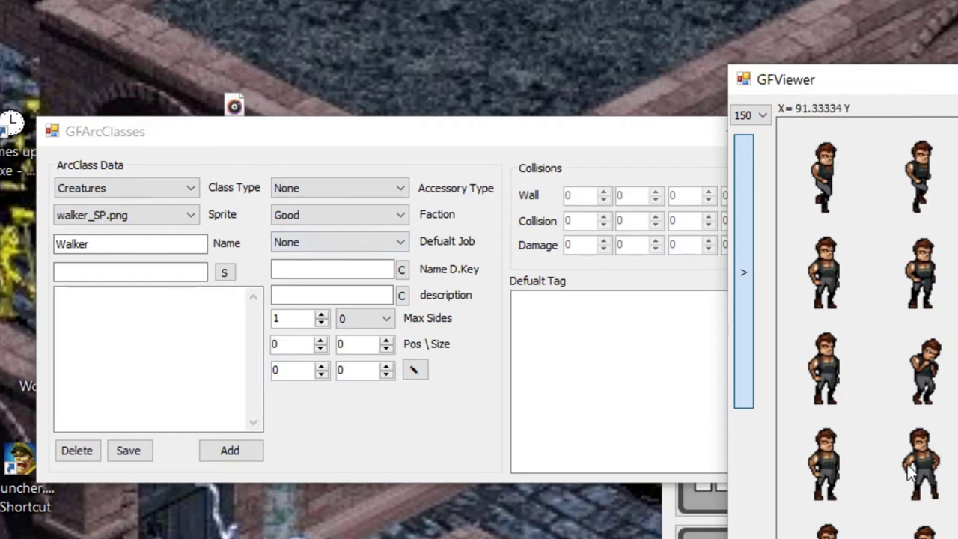
{"action": "double_click", "coordinate": [293, 319]}
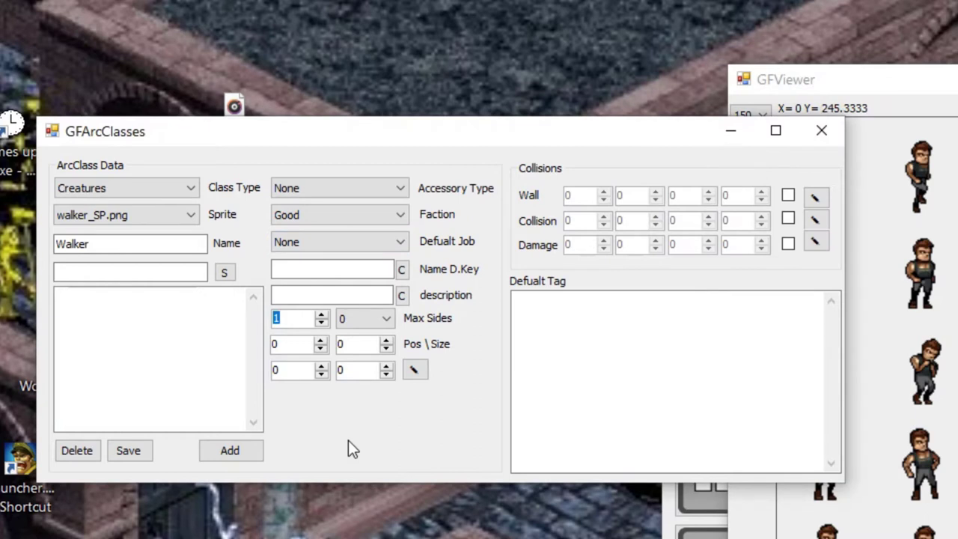
{"action": "type", "text": "2"}
{"action": "left_click", "coordinate": [744, 265]}
{"action": "left_click", "coordinate": [744, 266]}
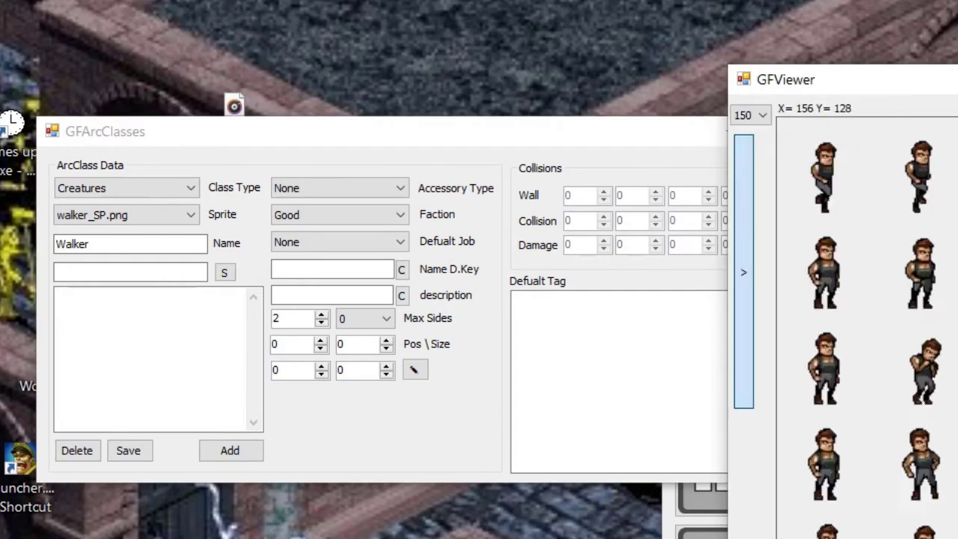
Set side 0's frame to position 0, 64 and size 64 by 64, and preview it in the viewer.
{"action": "left_click", "coordinate": [275, 369]}
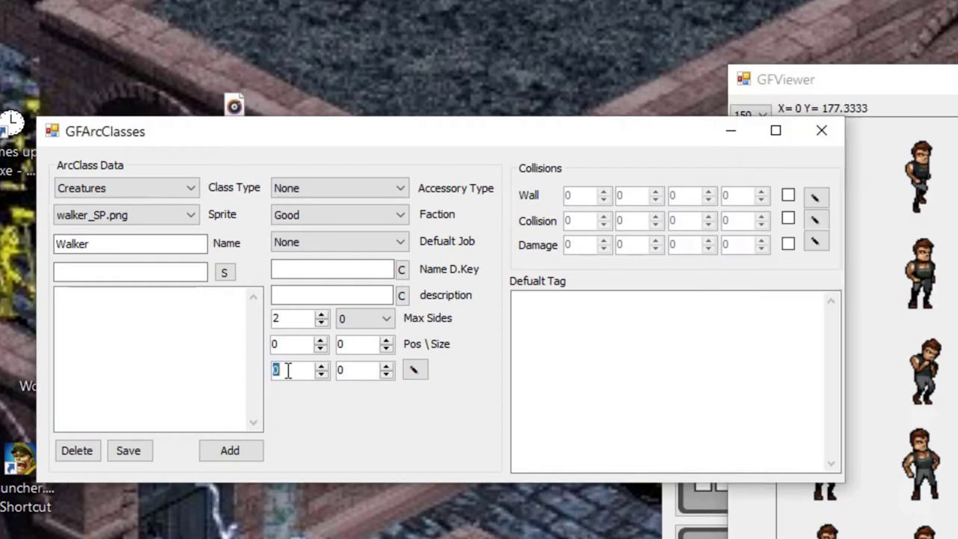
{"action": "left_click", "coordinate": [936, 275]}
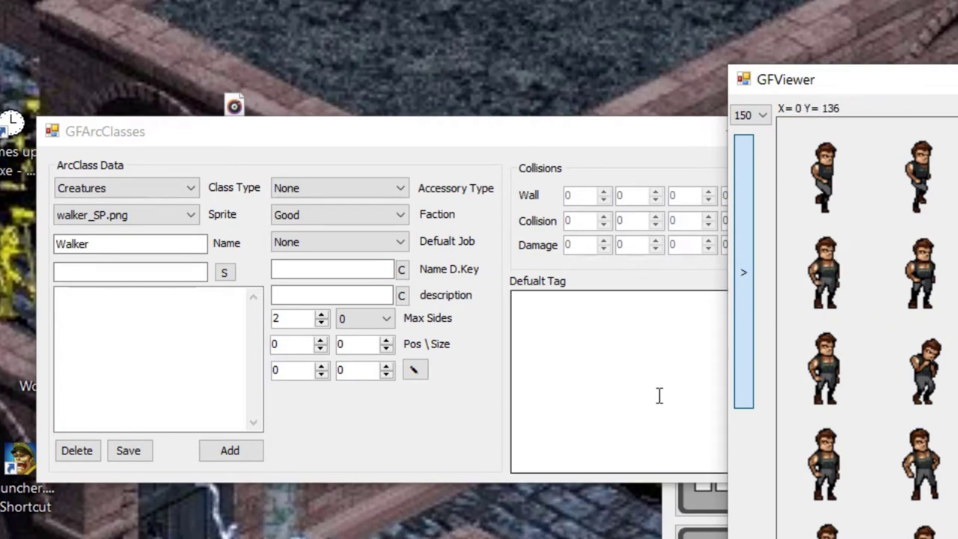
{"action": "left_click", "coordinate": [286, 371]}
{"action": "type", "text": "64"}
{"action": "left_click", "coordinate": [349, 370]}
{"action": "type", "text": "64"}
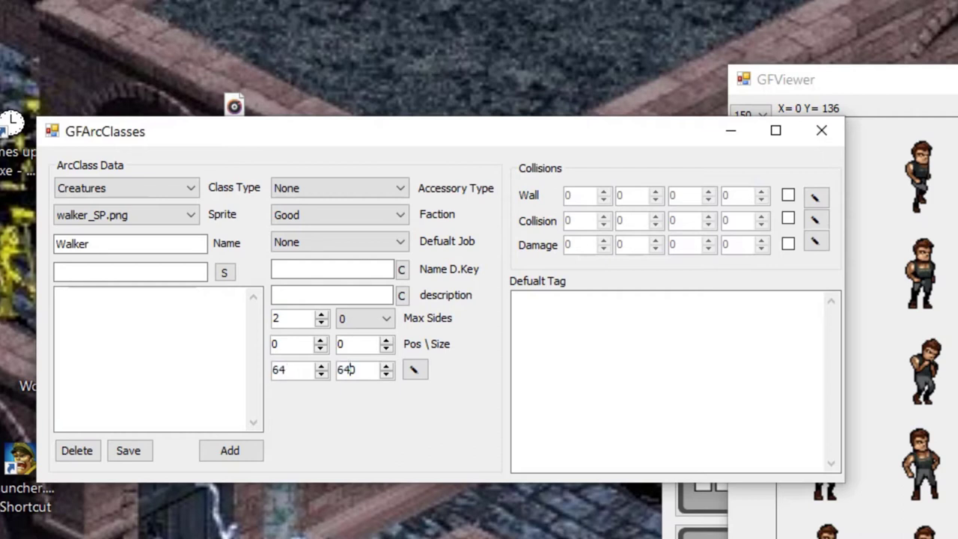
{"action": "key", "text": "BackSpace"}
{"action": "left_click", "coordinate": [303, 344]}
{"action": "left_click", "coordinate": [366, 344]}
{"action": "type", "text": "64"}
{"action": "key", "text": "Tab"}
{"action": "left_click", "coordinate": [942, 230]}
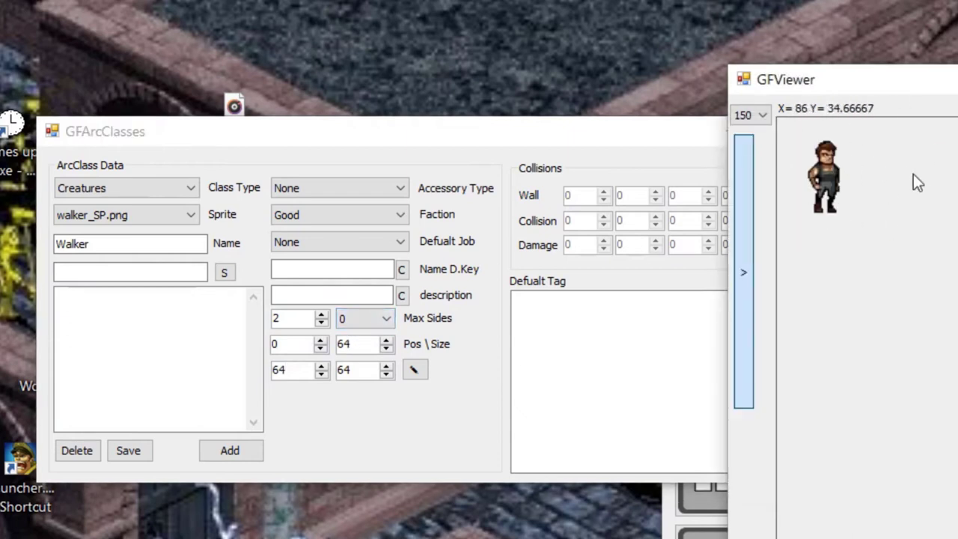
Select side 1, give it position 0, 64 and size 64 by 64, and preview its frame.
{"action": "left_click", "coordinate": [351, 322]}
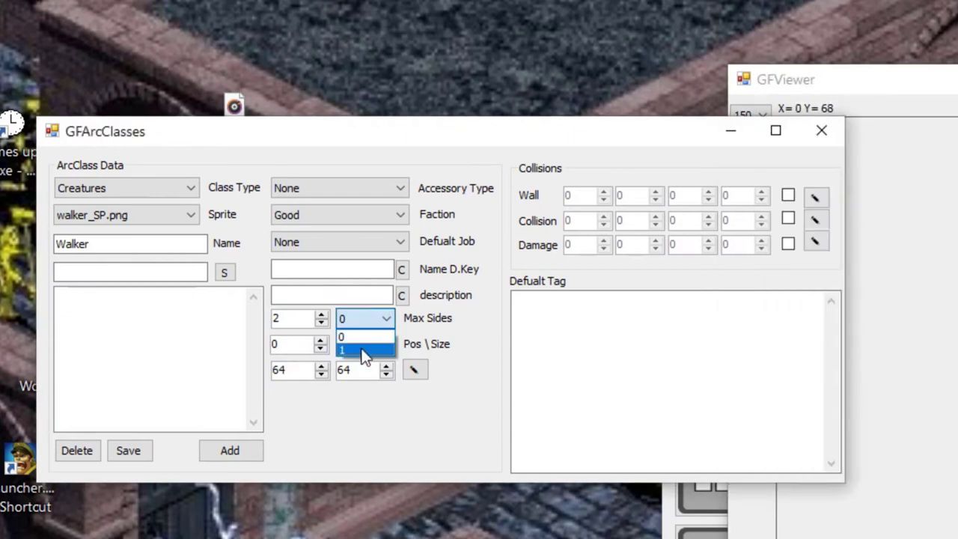
{"action": "left_click", "coordinate": [363, 348]}
{"action": "double_click", "coordinate": [367, 346]}
{"action": "type", "text": "64"}
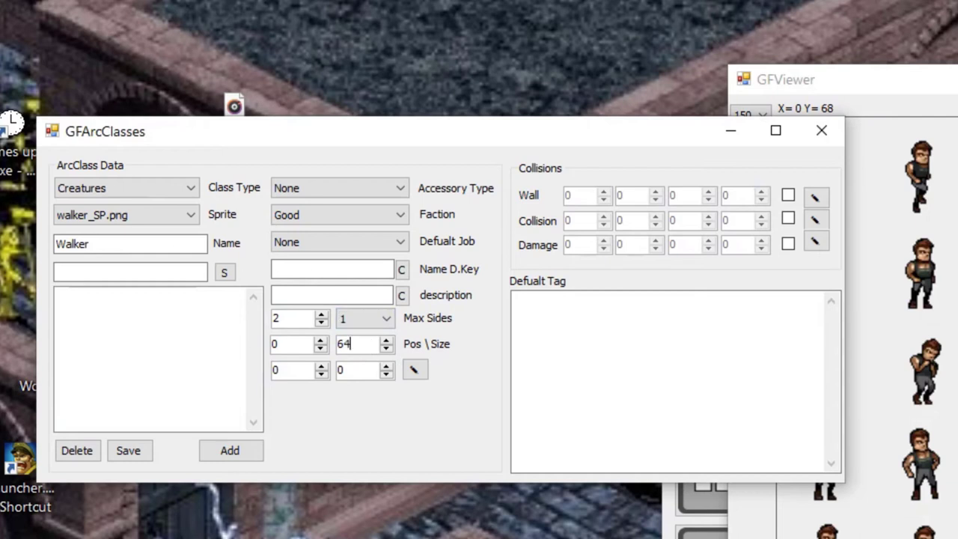
{"action": "double_click", "coordinate": [302, 371]}
{"action": "type", "text": "64"}
{"action": "left_click", "coordinate": [378, 368]}
{"action": "double_click", "coordinate": [379, 365]}
{"action": "type", "text": "64"}
{"action": "left_click", "coordinate": [364, 345]}
{"action": "left_click", "coordinate": [924, 119]}
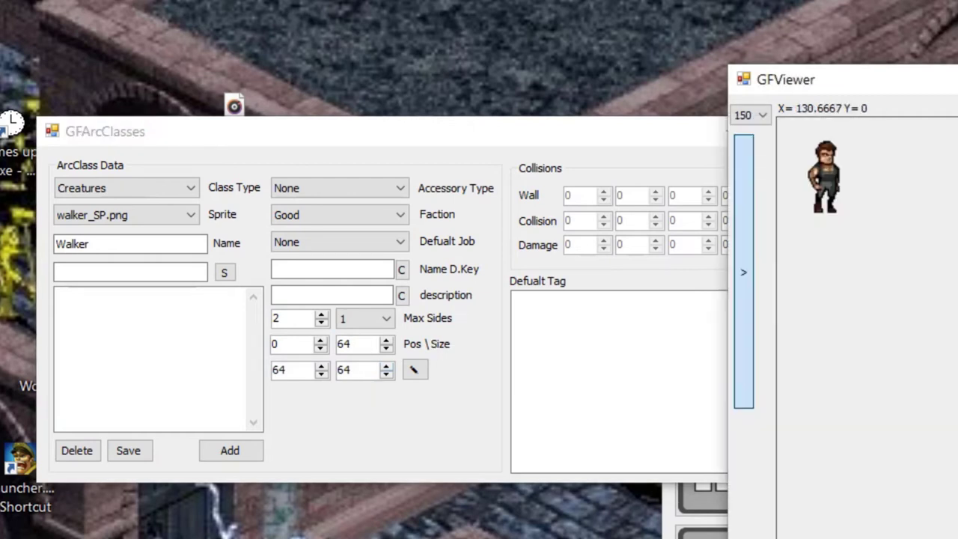
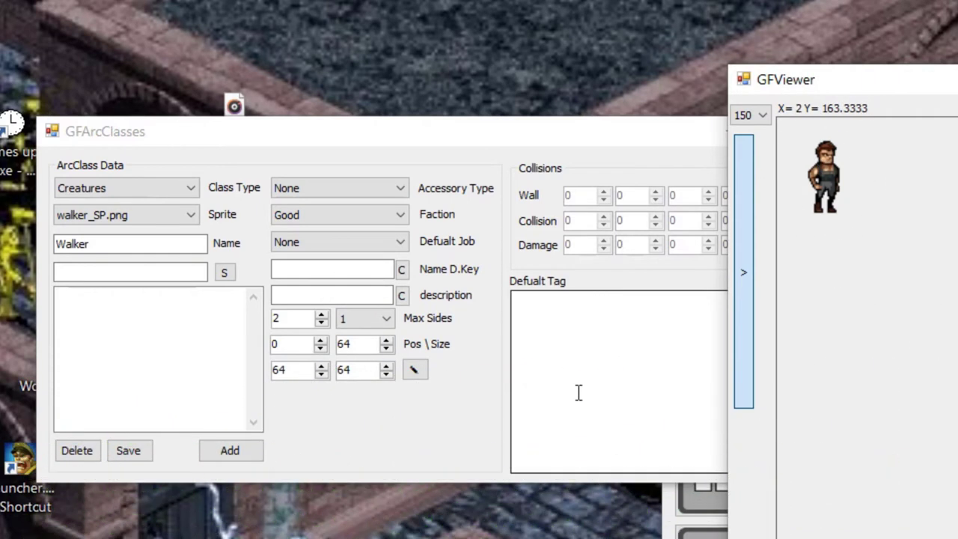
Add the Walker class to the class list and select its entry.
{"action": "left_click", "coordinate": [579, 393]}
{"action": "left_click", "coordinate": [211, 452]}
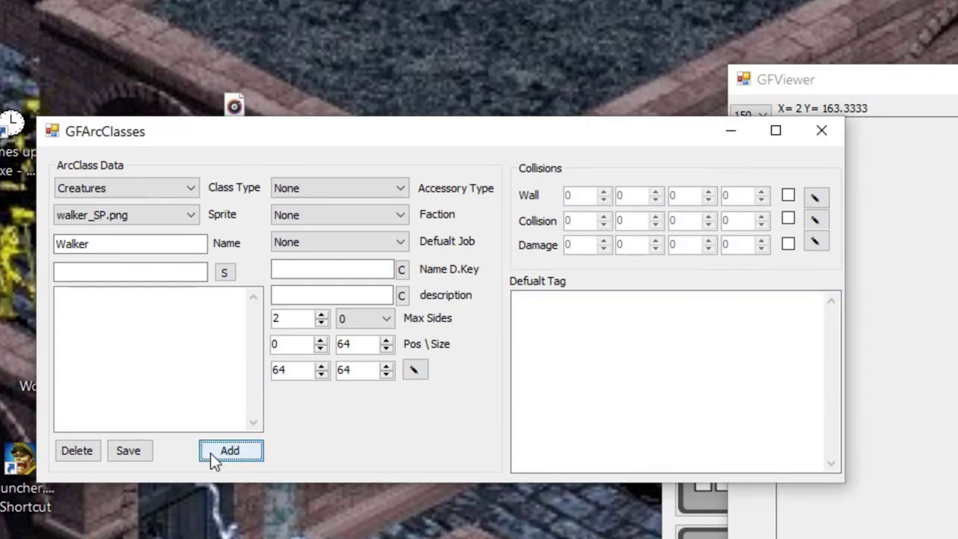
{"action": "left_click", "coordinate": [114, 298]}
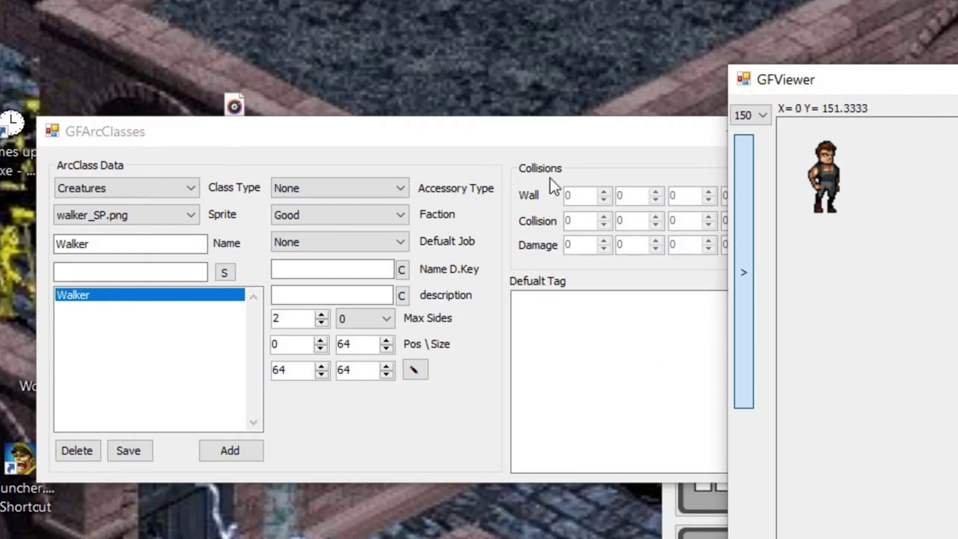
Rearrange the class editor and viewer windows so the collision settings and the sprite preview are both accessible.
{"action": "left_click", "coordinate": [592, 332]}
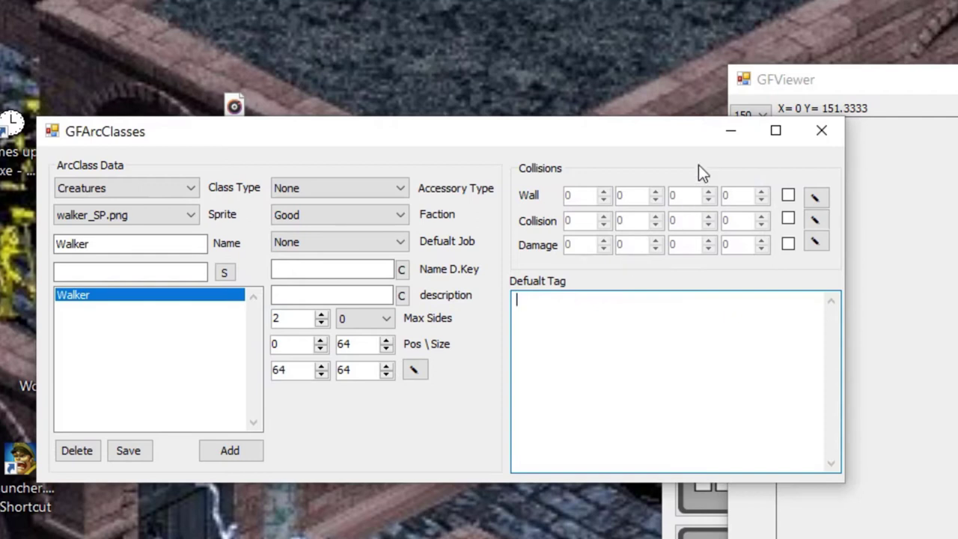
{"action": "left_click", "coordinate": [842, 76]}
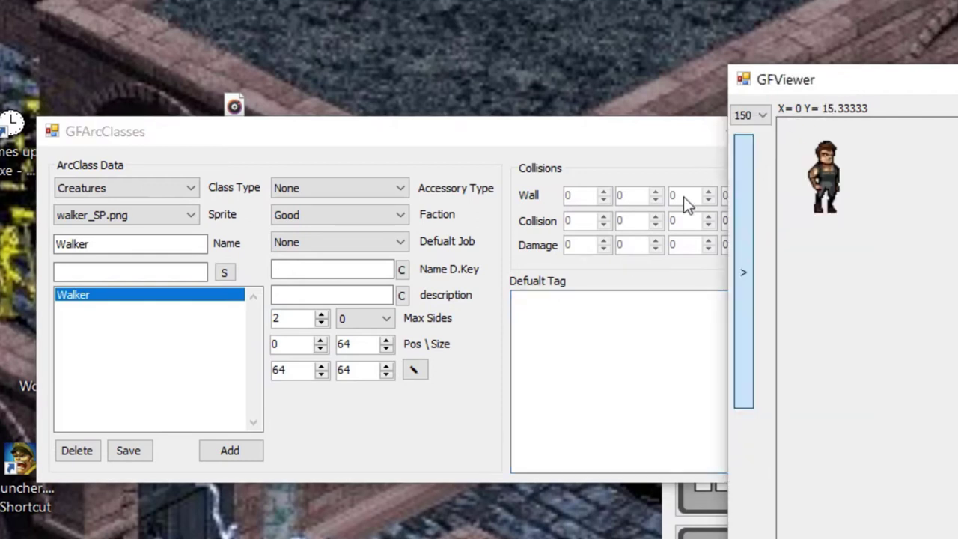
{"action": "left_click", "coordinate": [649, 164]}
{"action": "left_click_drag", "start_coordinate": [648, 138], "coordinate": [551, 192]}
{"action": "left_click_drag", "start_coordinate": [808, 81], "coordinate": [881, 187]}
{"action": "left_click_drag", "start_coordinate": [800, 163], "coordinate": [896, 185]}
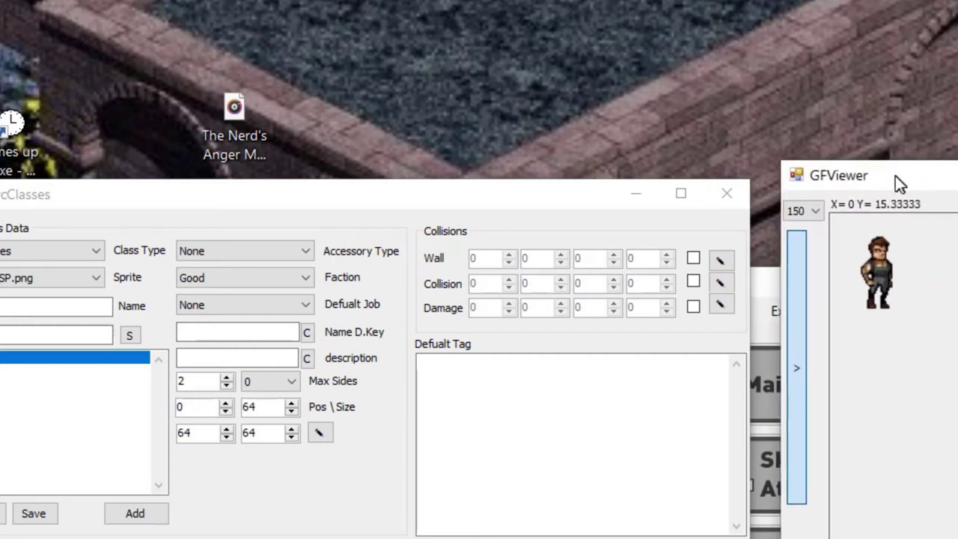
{"action": "left_click", "coordinate": [607, 383]}
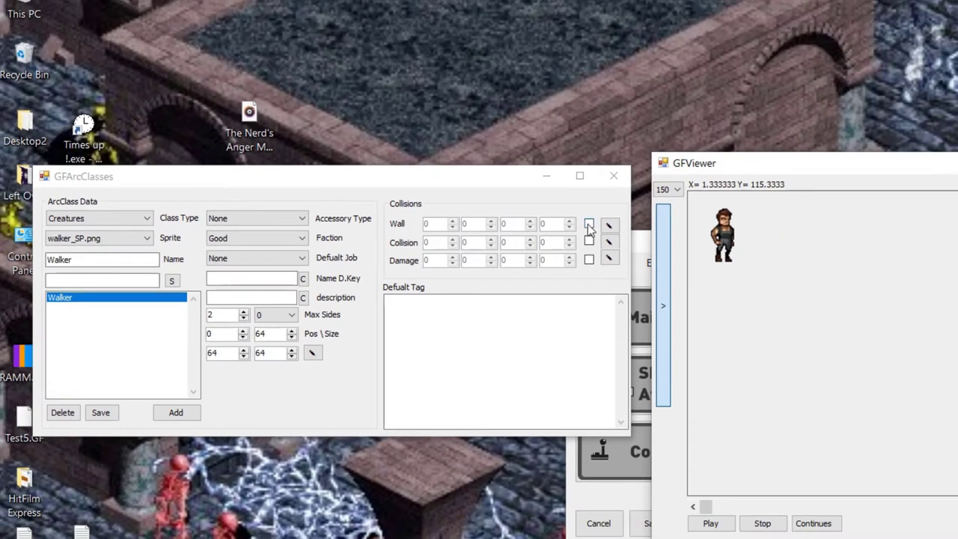
Enable Walker's wall collision and draw its box around the character from 16, 16, about 31 by 44 in size.
{"action": "left_click", "coordinate": [624, 235]}
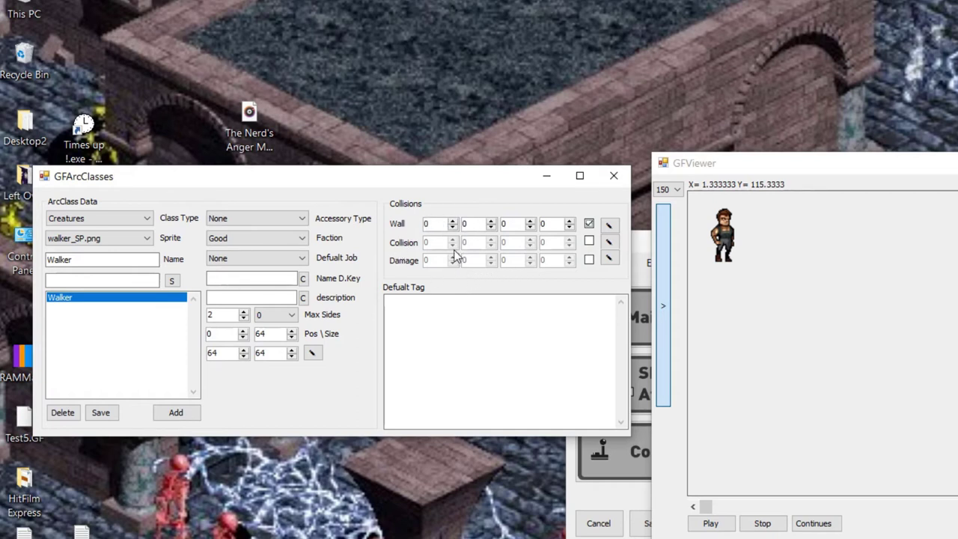
{"action": "left_click", "coordinate": [609, 225]}
{"action": "left_click_drag", "start_coordinate": [706, 210], "coordinate": [739, 259]}
Set the viewer's Wall box colour to red 200 and choose the Collision colour for editing.
{"action": "left_click", "coordinate": [668, 272]}
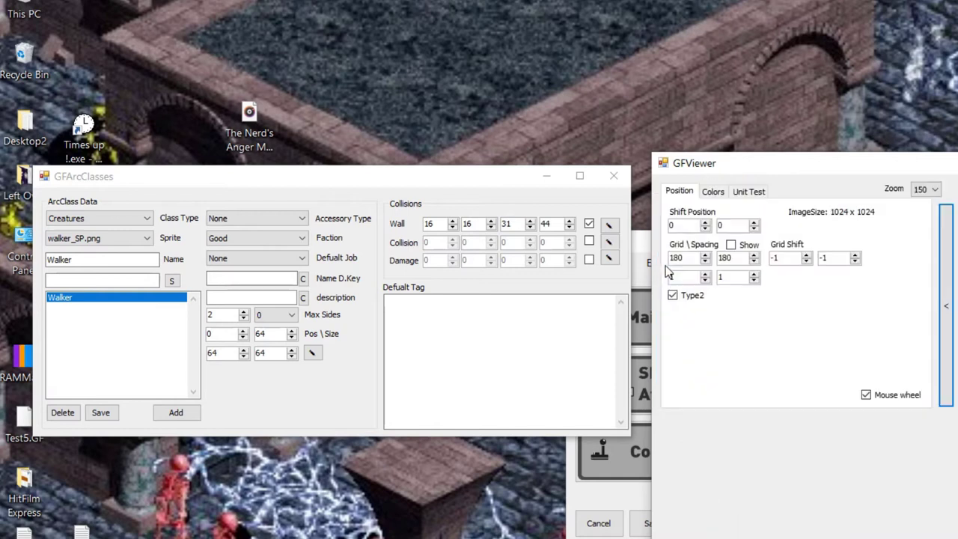
{"action": "left_click", "coordinate": [715, 195]}
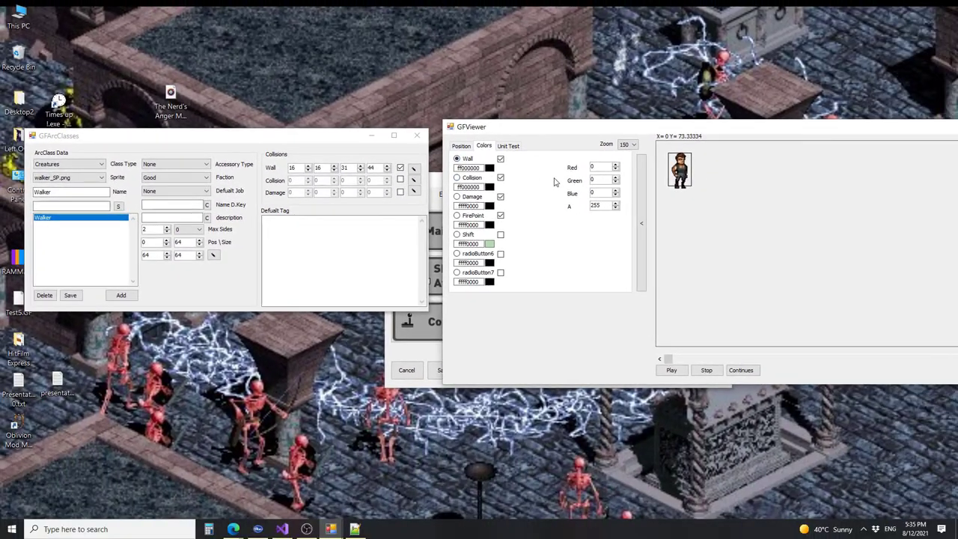
{"action": "type", "text": "00"}
{"action": "left_click", "coordinate": [599, 181]}
Enable Walker's Collision area and draw its box down the middle of the body from 26, 22, about 12 by 32 in size.
{"action": "left_click", "coordinate": [413, 180]}
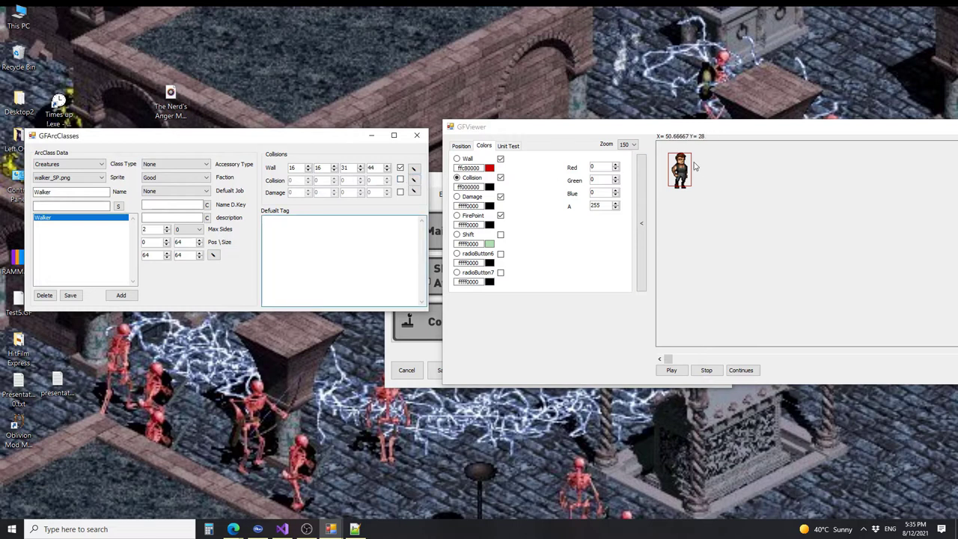
{"action": "left_click", "coordinate": [683, 166]}
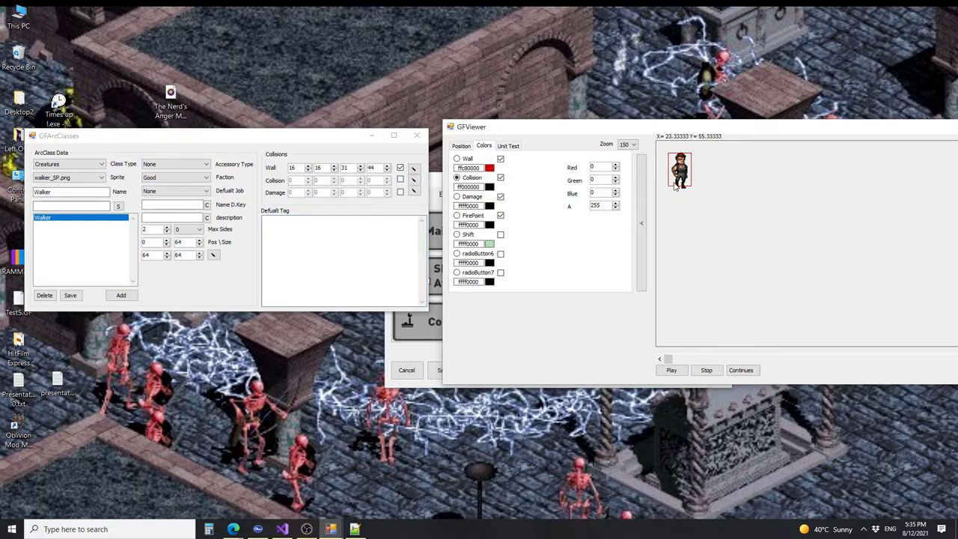
{"action": "left_click", "coordinate": [414, 181]}
{"action": "left_click", "coordinate": [654, 168]}
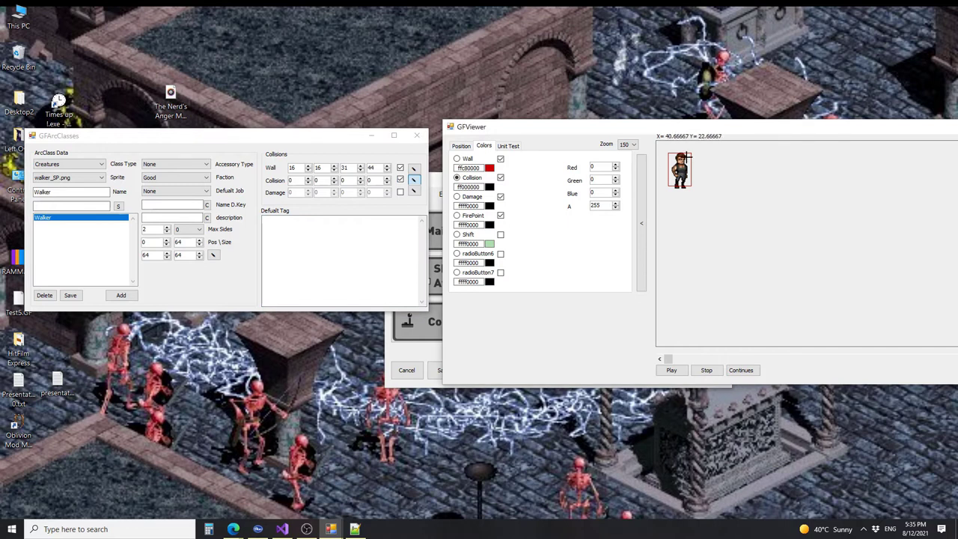
{"action": "left_click_drag", "start_coordinate": [686, 155], "coordinate": [672, 193]}
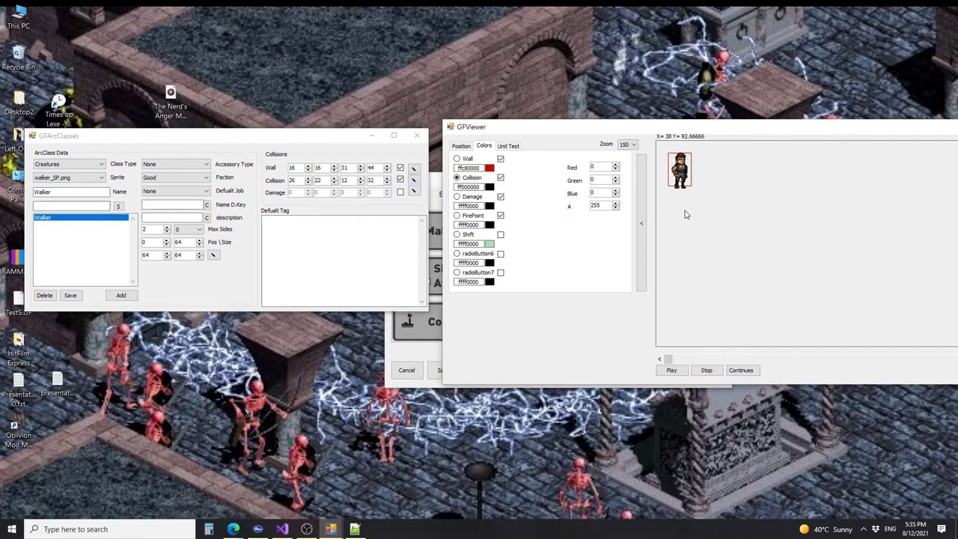
Set the viewer's Collision box colour to green 200 and blue 200.
{"action": "type", "text": "200"}
{"action": "left_click", "coordinate": [601, 193]}
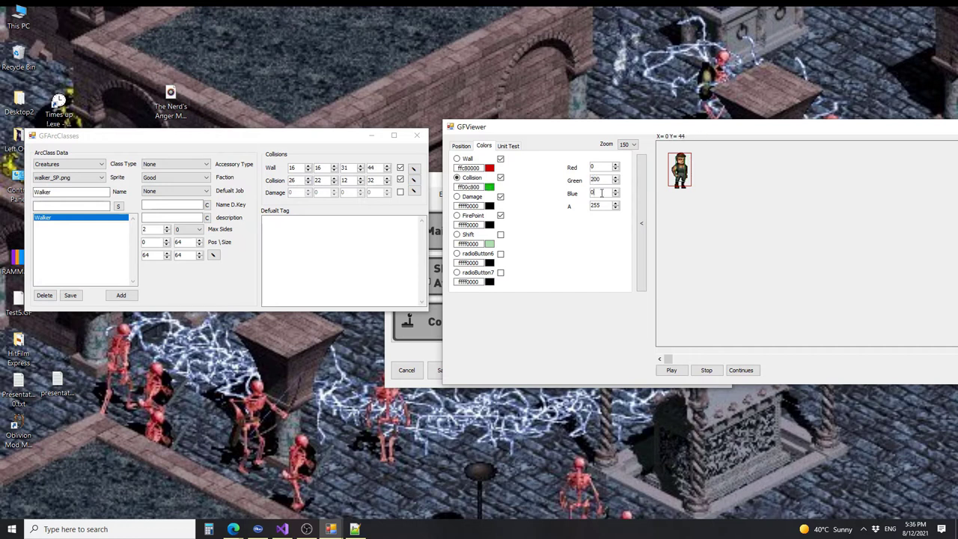
{"action": "type", "text": "200"}
{"action": "left_click", "coordinate": [604, 181]}
Enable Walker's Damage area and set the viewer's Damage box colour to red 200 and green 200.
{"action": "left_click", "coordinate": [470, 197]}
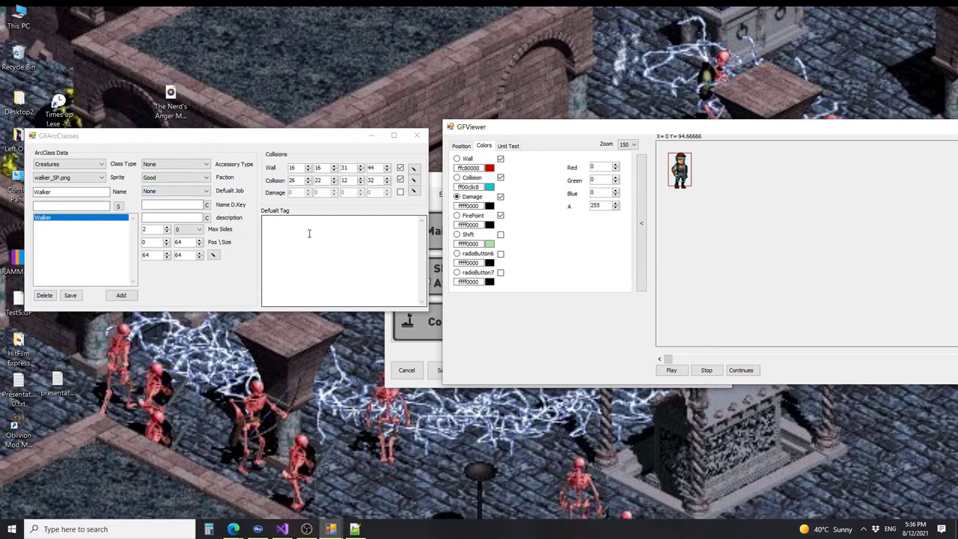
{"action": "left_click", "coordinate": [400, 193]}
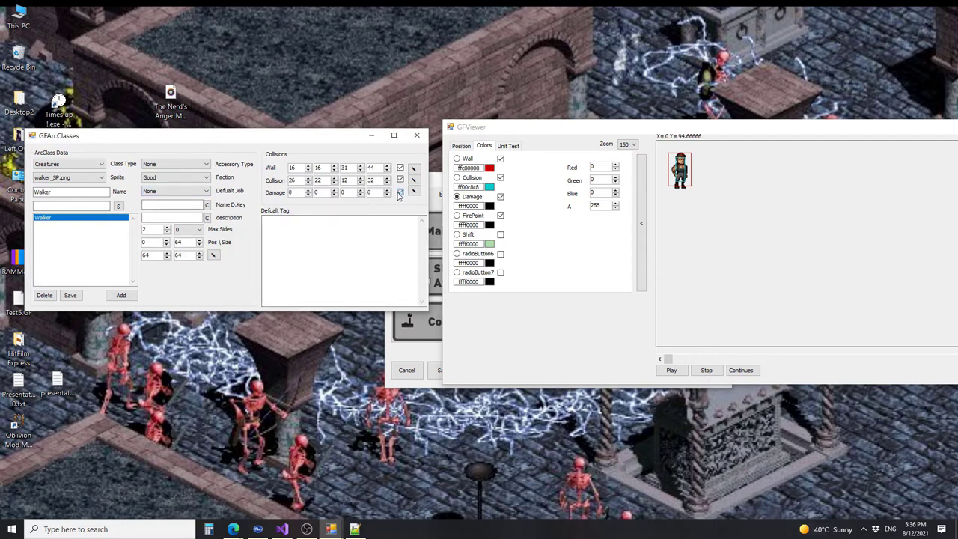
{"action": "left_click", "coordinate": [599, 166]}
{"action": "type", "text": "200"}
{"action": "key", "text": "Tab"}
{"action": "key", "text": "Tab"}
{"action": "type", "text": "200"}
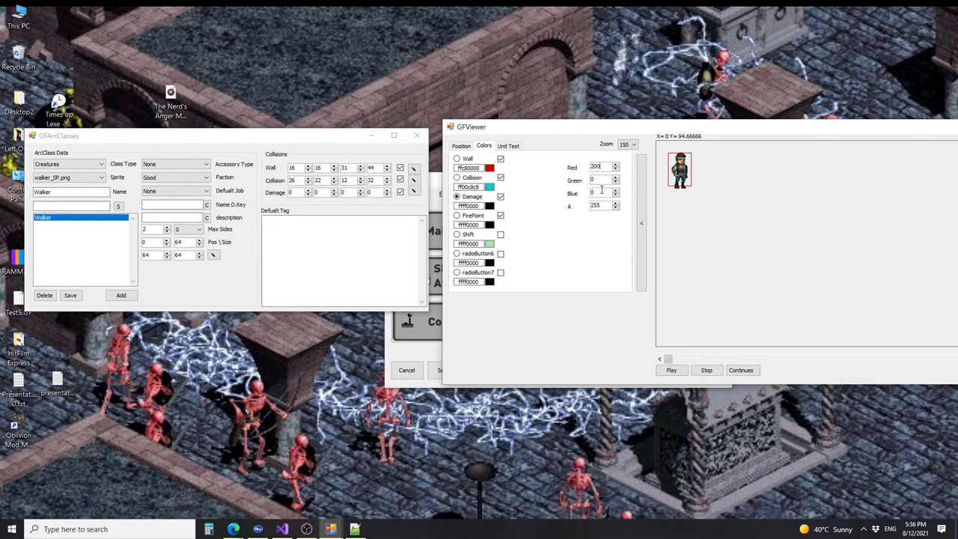
{"action": "left_click", "coordinate": [603, 178]}
{"action": "type", "text": "200"}
{"action": "key", "text": "Return"}
Draw Walker's Damage box around the body from 20, 19, about 36 high, with its width set to 30, and save the class.
{"action": "left_click", "coordinate": [413, 193]}
{"action": "left_click_drag", "start_coordinate": [666, 164], "coordinate": [710, 179]}
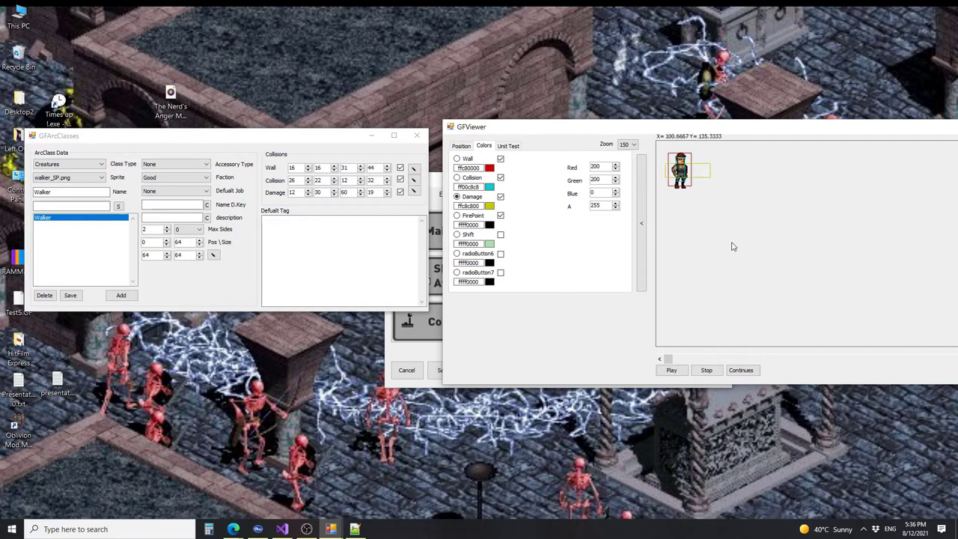
{"action": "scroll", "coordinate": [732, 195], "scroll_direction": "up", "scroll_amount": 4}
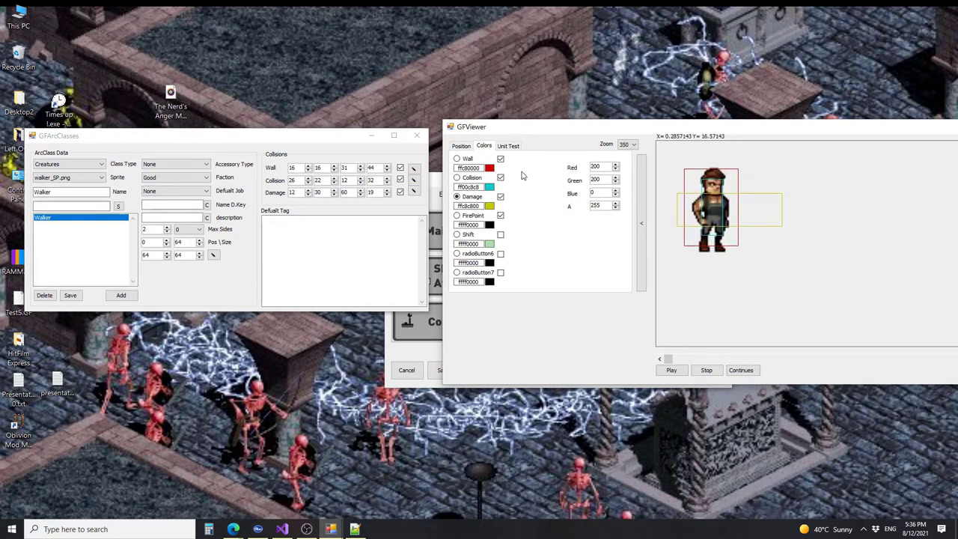
{"action": "left_click", "coordinate": [414, 192]}
{"action": "left_click_drag", "start_coordinate": [691, 174], "coordinate": [725, 235]}
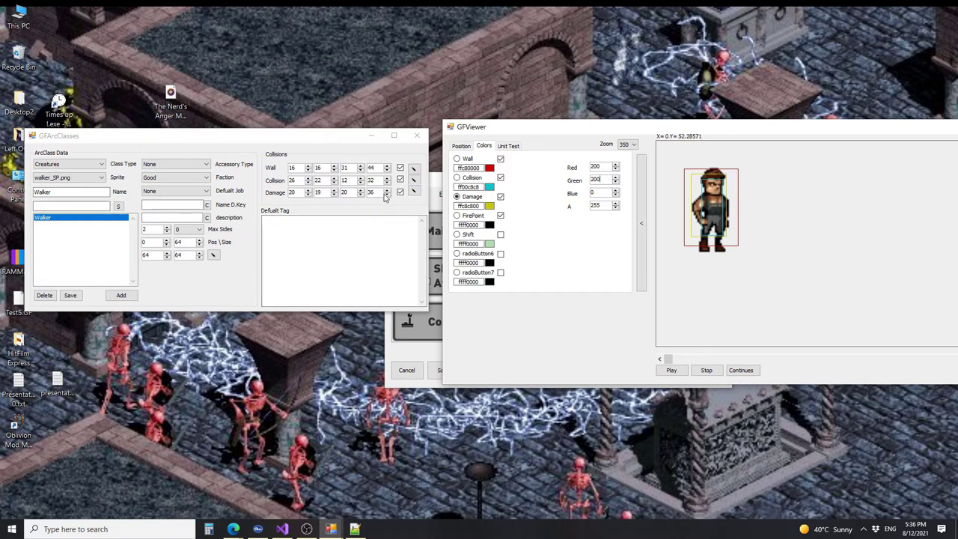
{"action": "scroll", "coordinate": [360, 192], "scroll_direction": "up", "scroll_amount": 10}
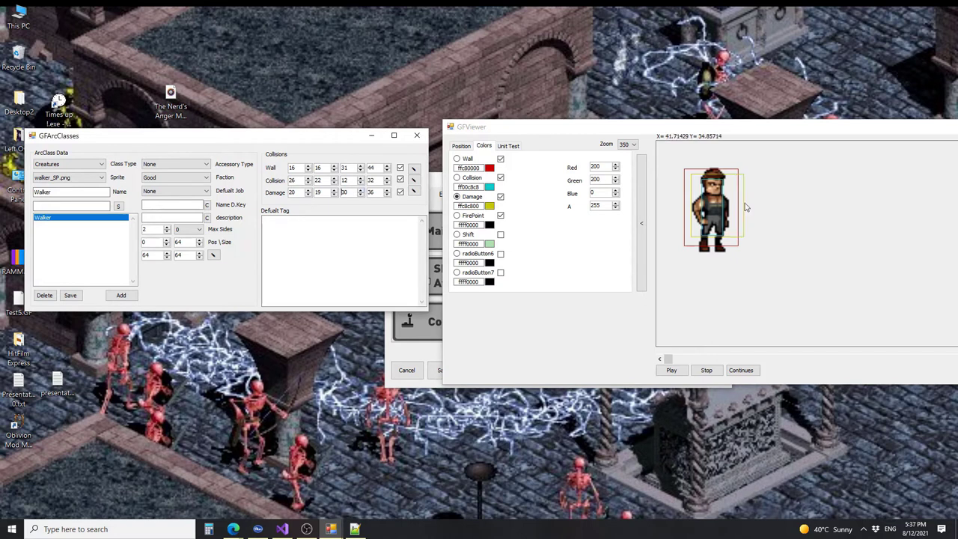
{"action": "left_click", "coordinate": [70, 295]}
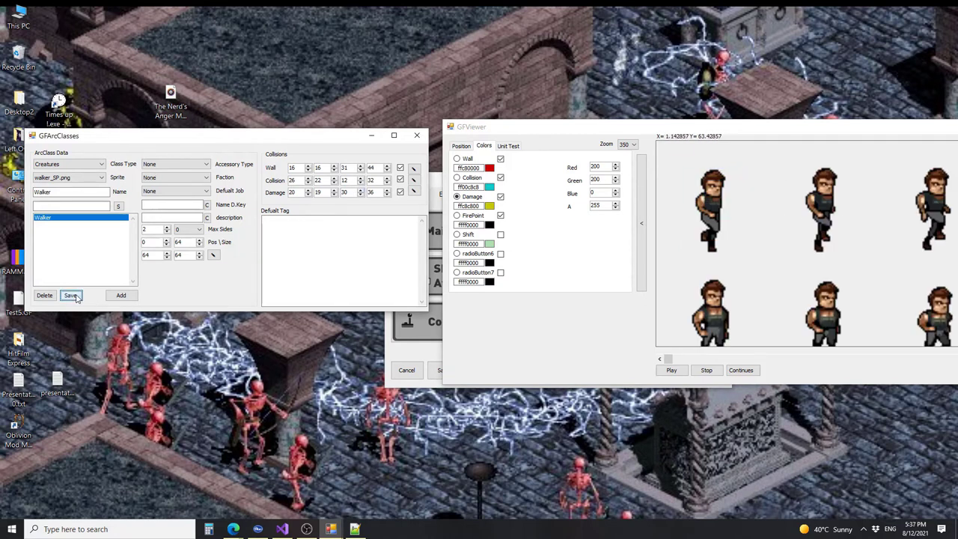
Show the Guns.png sheet enlarged in the viewer without its settings and name the weapon class Gun.
{"action": "scroll", "coordinate": [686, 217], "scroll_direction": "down", "scroll_amount": 9}
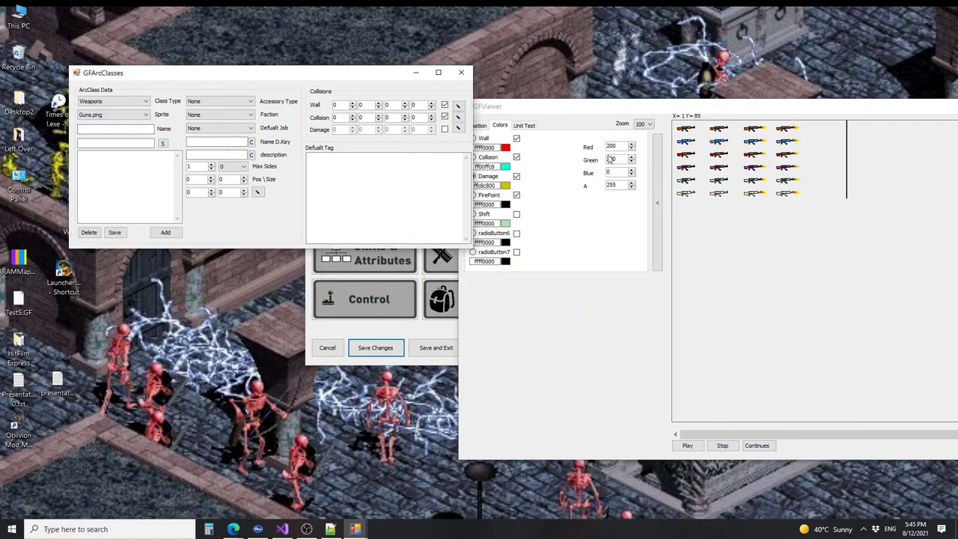
{"action": "left_click", "coordinate": [487, 128]}
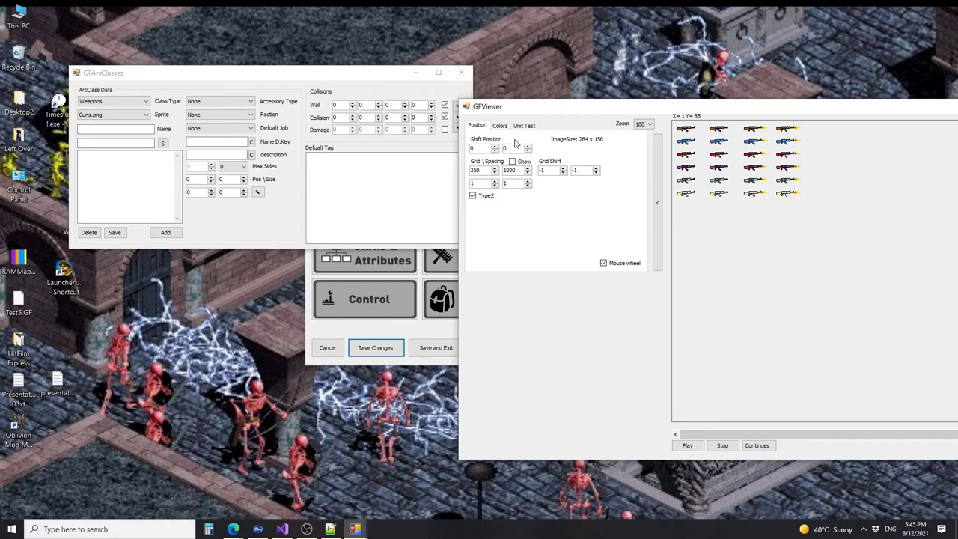
{"action": "left_click", "coordinate": [657, 171]}
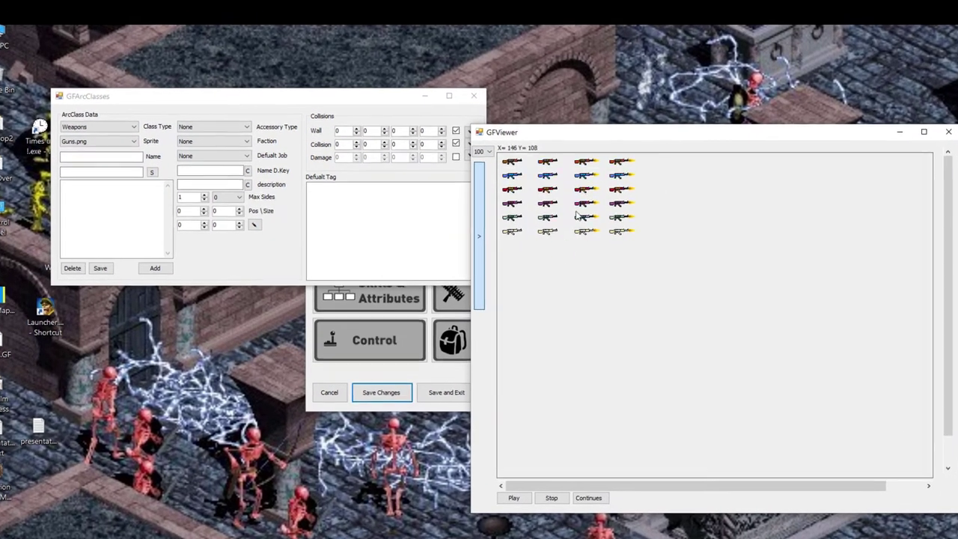
{"action": "scroll", "coordinate": [536, 199], "scroll_direction": "up", "scroll_amount": 3}
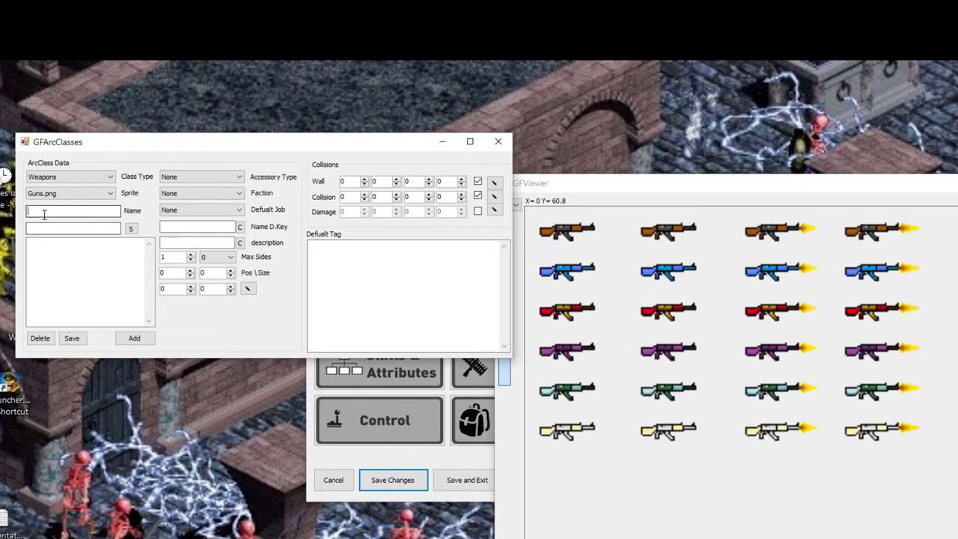
{"action": "left_click", "coordinate": [45, 203]}
{"action": "type", "text": "Gun"}
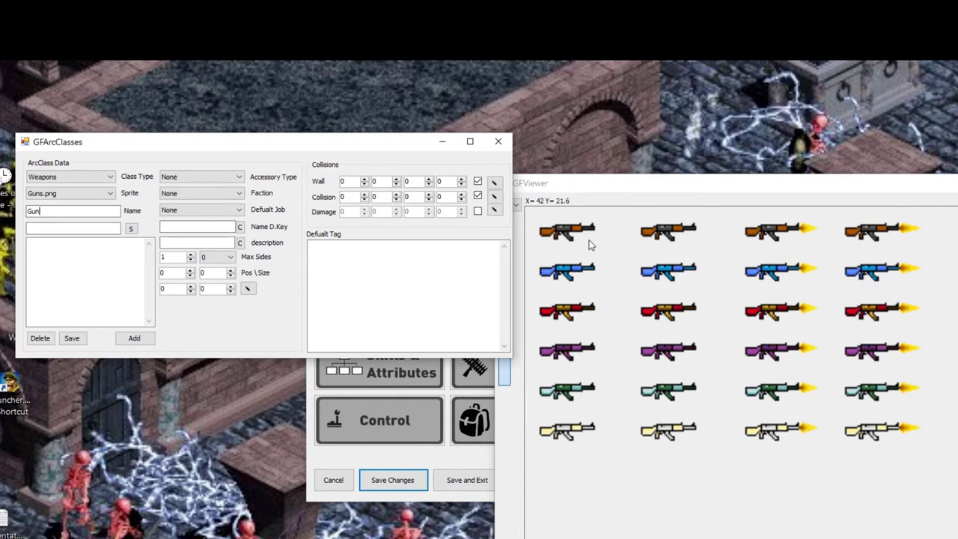
Check the image size of the Guns.png sheet in the viewer's position settings.
{"action": "left_click", "coordinate": [508, 432]}
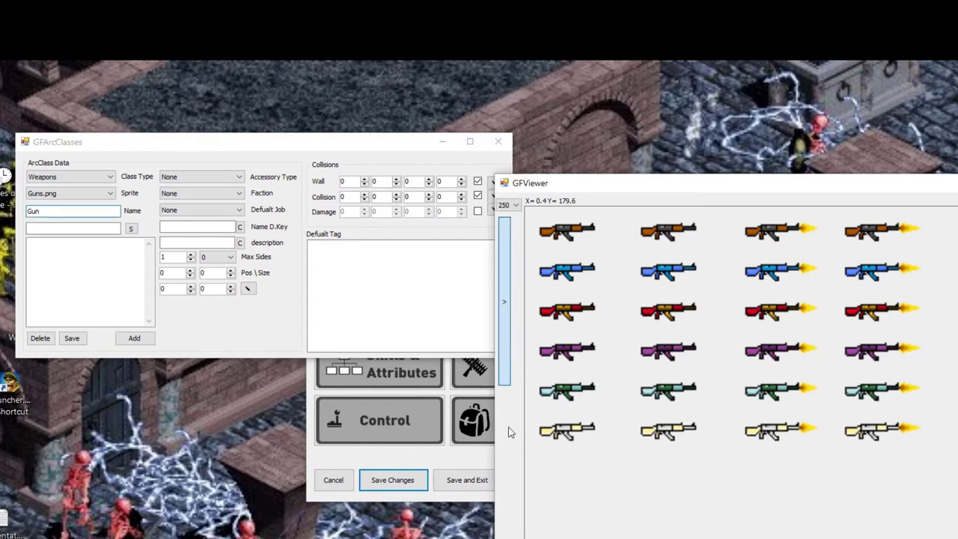
{"action": "left_click", "coordinate": [509, 340]}
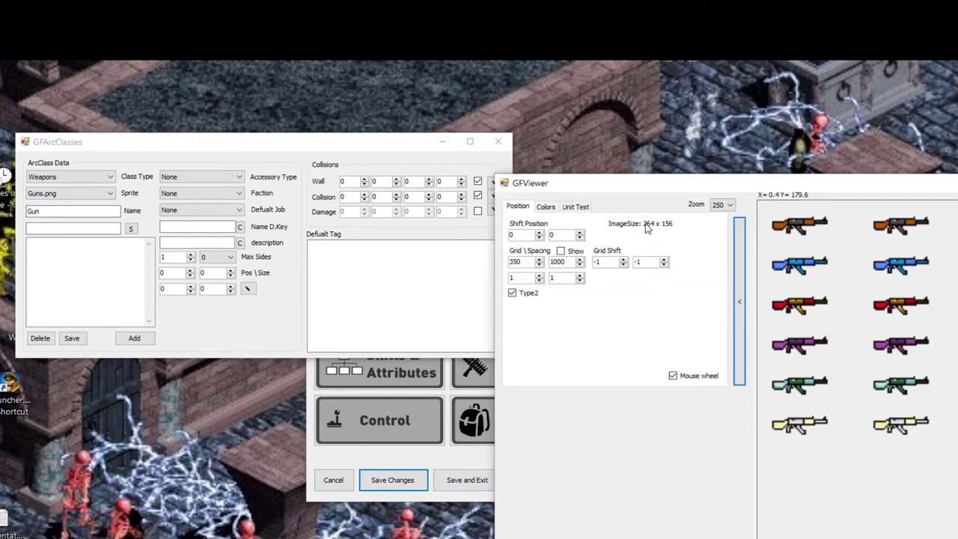
{"action": "left_click", "coordinate": [737, 288]}
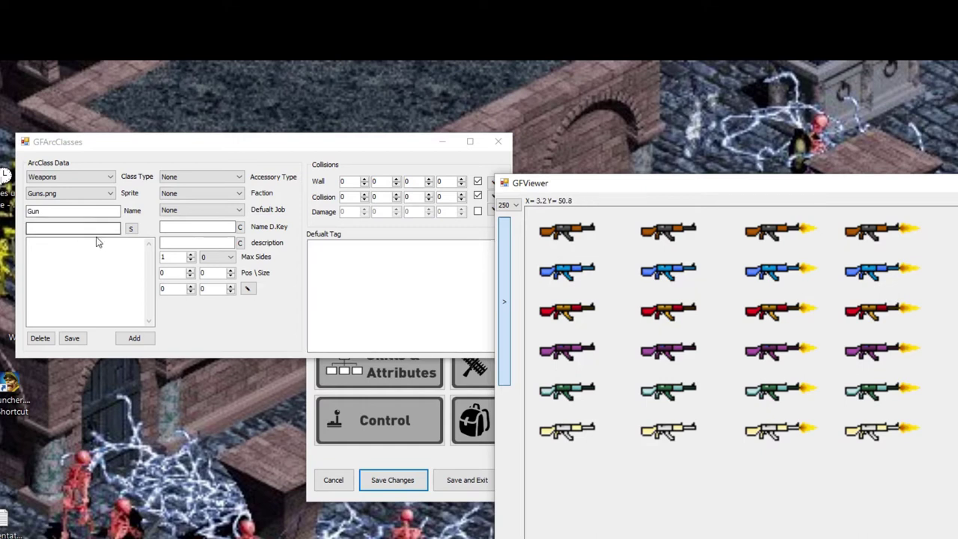
Set Gun's maximum sides to 6 and give side 0 a frame size of 66 by 26.
{"action": "left_click", "coordinate": [178, 257]}
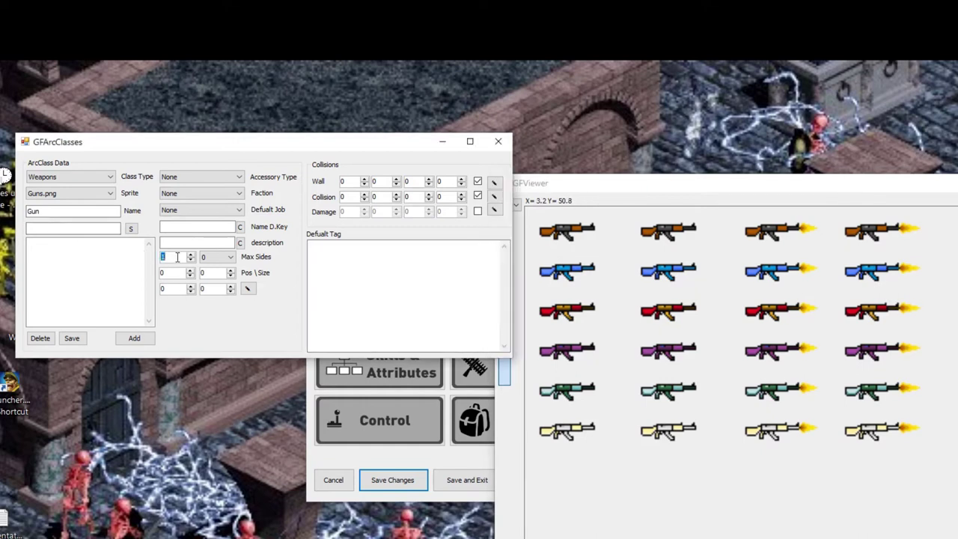
{"action": "type", "text": "6"}
{"action": "left_click", "coordinate": [225, 259]}
{"action": "left_click", "coordinate": [219, 276]}
{"action": "double_click", "coordinate": [181, 288]}
{"action": "type", "text": "66"}
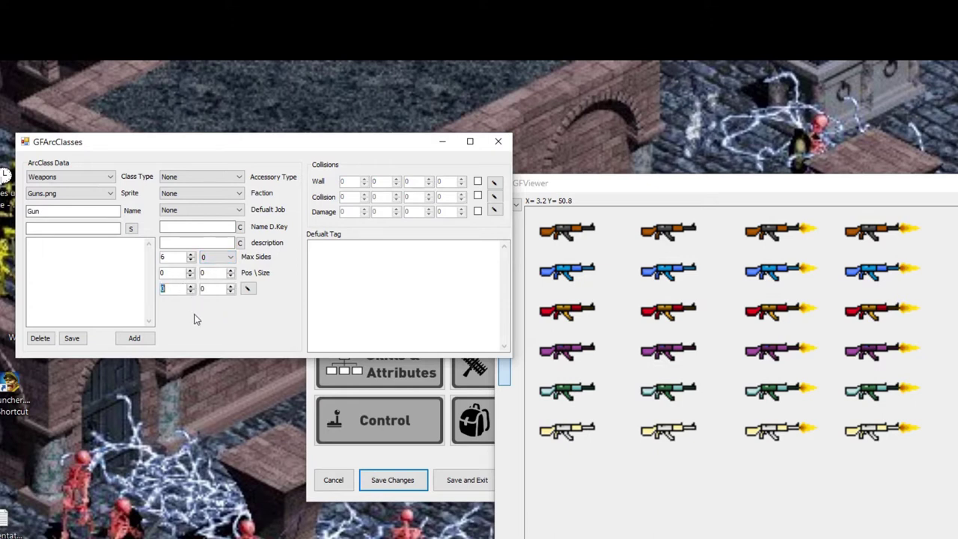
{"action": "left_click", "coordinate": [217, 289]}
{"action": "type", "text": "26"}
{"action": "right_click", "coordinate": [214, 274]}
{"action": "left_click", "coordinate": [223, 262]}
Select side 1 and give it position 0, 26 and size 66 by 26.
{"action": "left_click", "coordinate": [225, 257]}
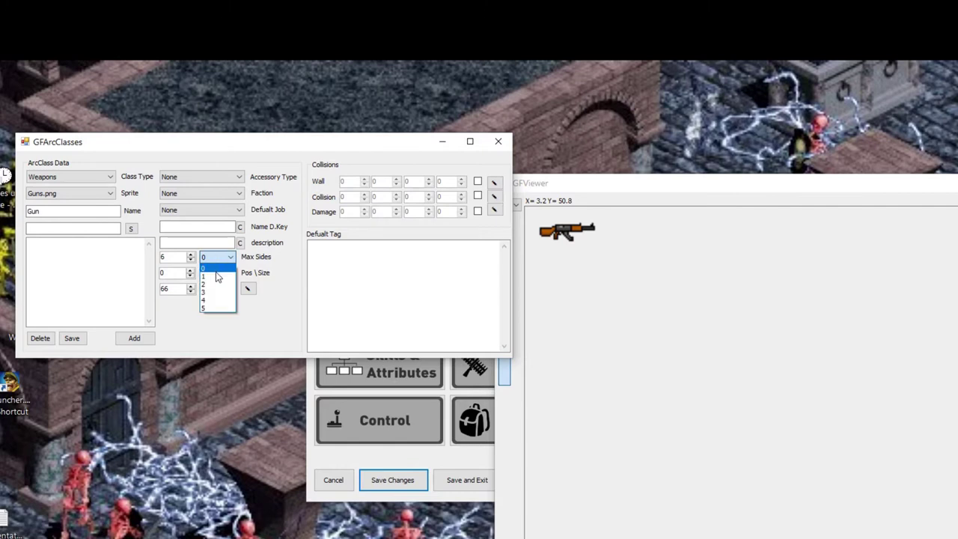
{"action": "left_click", "coordinate": [217, 277]}
{"action": "left_click", "coordinate": [174, 288]}
{"action": "type", "text": "66"}
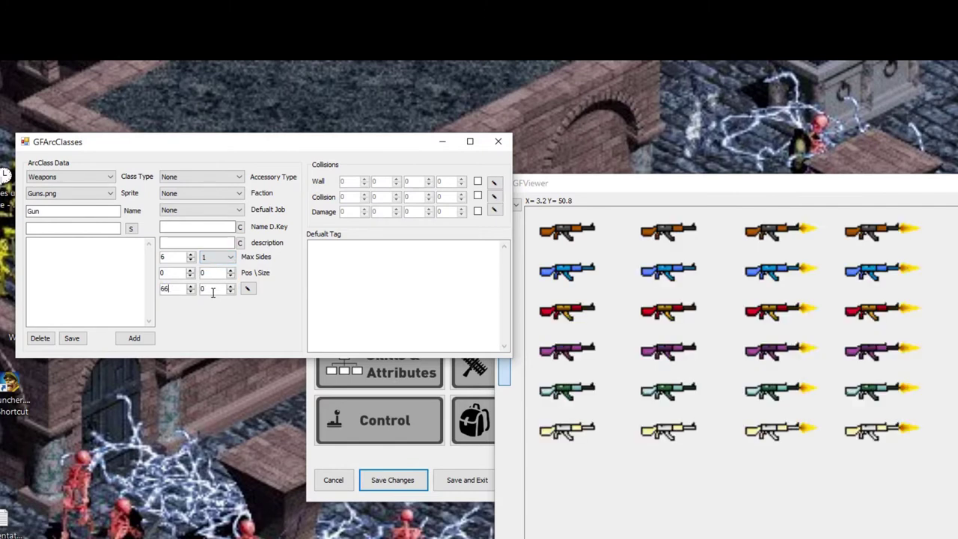
{"action": "left_click", "coordinate": [215, 274]}
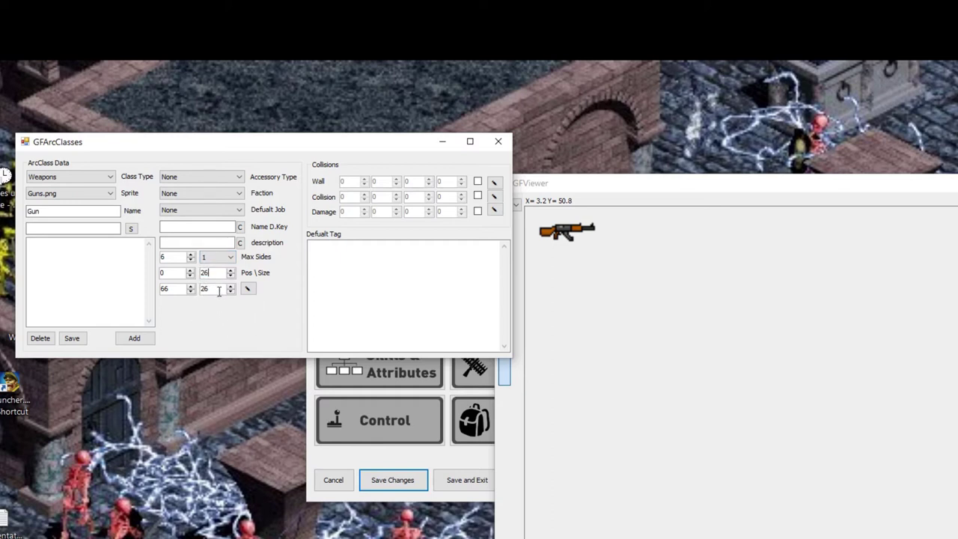
Configure the frames of sides 2 to 4, adding 26 to the vertical position for each with the calculator.
{"action": "left_click", "coordinate": [217, 257]}
{"action": "left_click", "coordinate": [208, 292]}
{"action": "type", "text": "26+"}
{"action": "key", "text": "Return"}
{"action": "key", "text": "Return"}
{"action": "left_click", "coordinate": [217, 257]}
{"action": "left_click", "coordinate": [217, 302]}
{"action": "key", "text": "Return"}
Give side 5 position 0, 130 and size 66 by 26, and close the calculator.
{"action": "left_click", "coordinate": [218, 257]}
{"action": "left_click", "coordinate": [210, 309]}
{"action": "key", "text": "Return"}
{"action": "left_click", "coordinate": [208, 272]}
{"action": "type", "text": "130"}
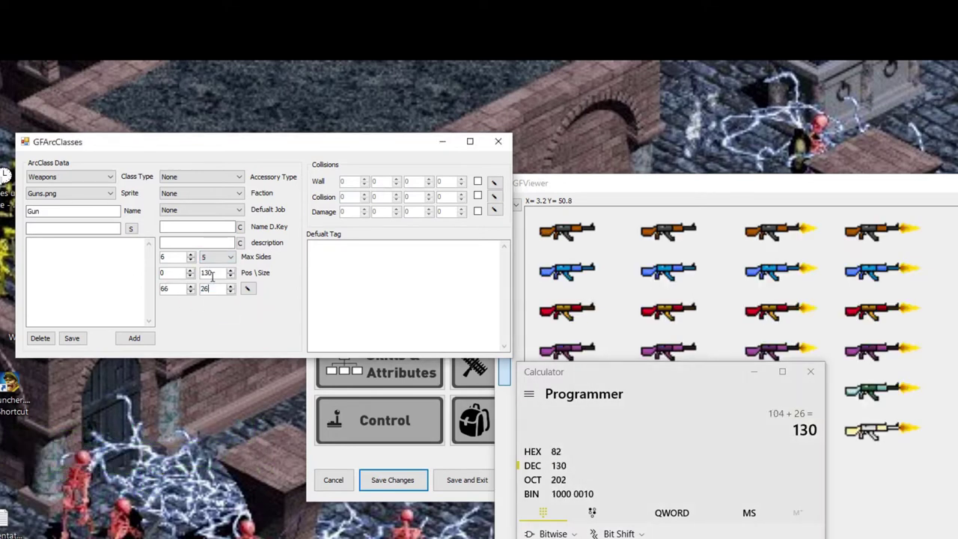
{"action": "left_click", "coordinate": [810, 371]}
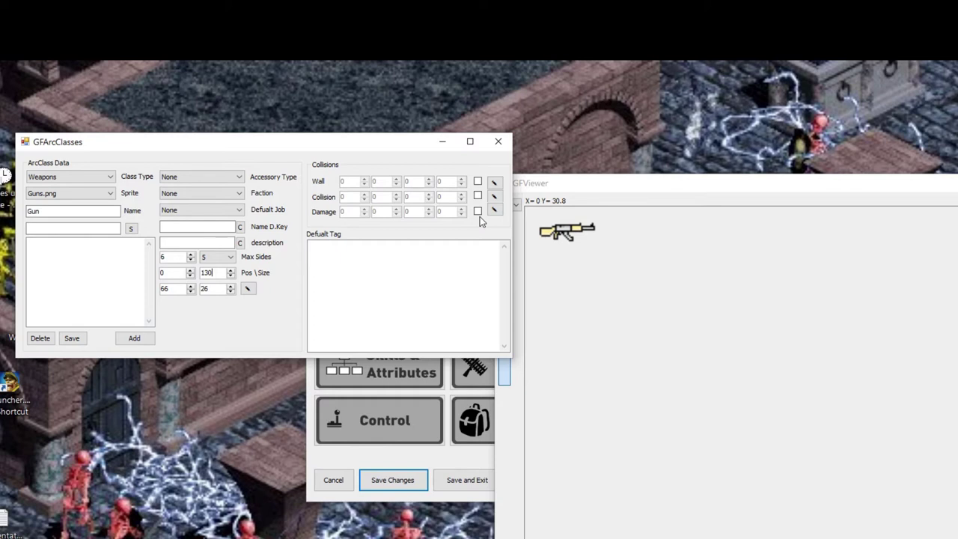
Add the Gun class to the class list, select its entry and preview its side 0 frame.
{"action": "left_click", "coordinate": [134, 340]}
{"action": "left_click", "coordinate": [75, 247]}
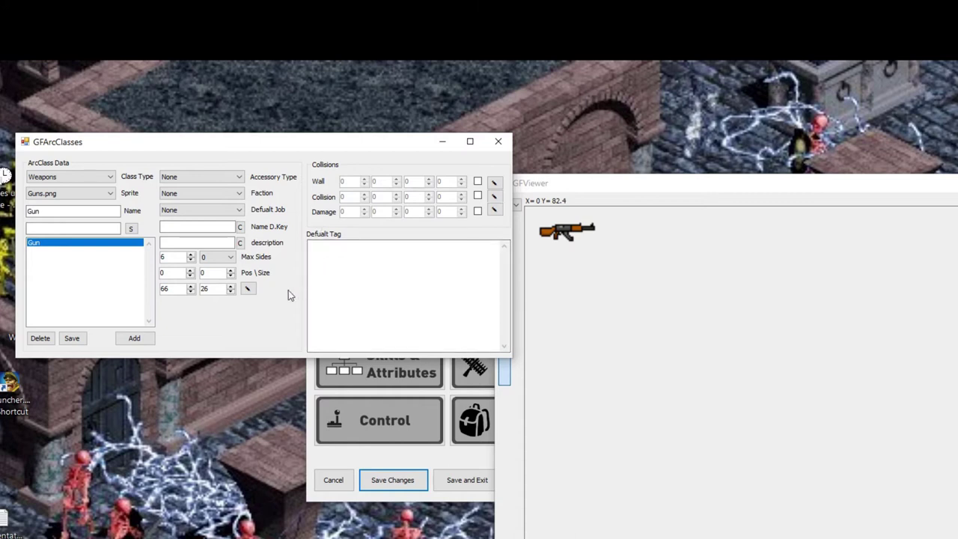
{"action": "left_click", "coordinate": [247, 289]}
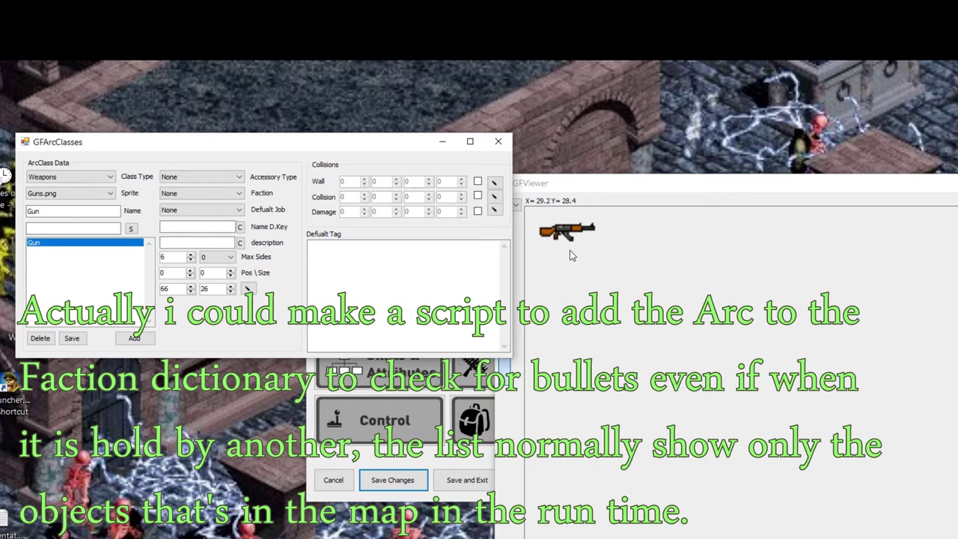
Try all three collision areas on Gun with a 30 by 10 Collision box and a 54 by 27 Wall box, and discard them.
{"action": "left_click", "coordinate": [478, 182]}
{"action": "left_click", "coordinate": [478, 195]}
{"action": "left_click", "coordinate": [478, 211]}
{"action": "left_click", "coordinate": [494, 196]}
{"action": "left_click_drag", "start_coordinate": [544, 221], "coordinate": [590, 237]}
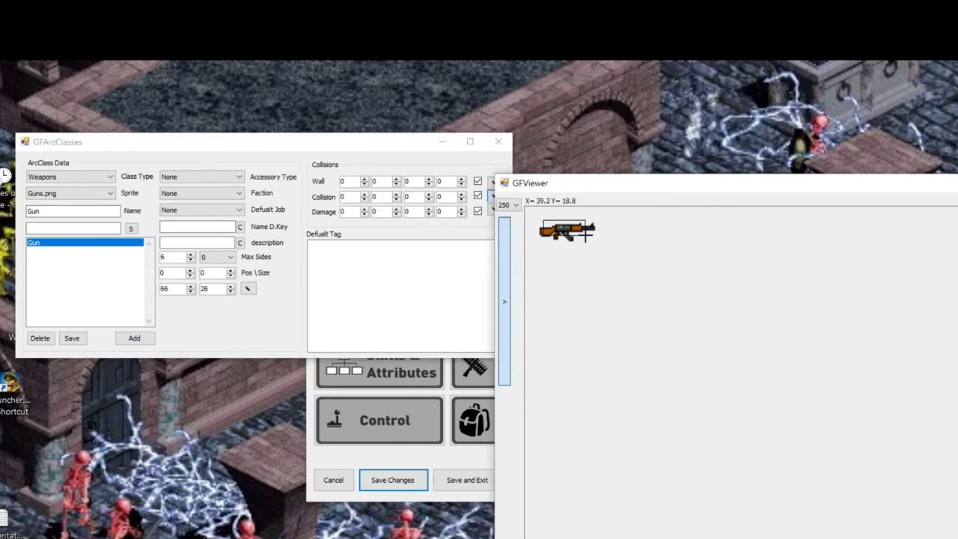
{"action": "left_click", "coordinate": [491, 182]}
{"action": "left_click_drag", "start_coordinate": [538, 214], "coordinate": [621, 254]}
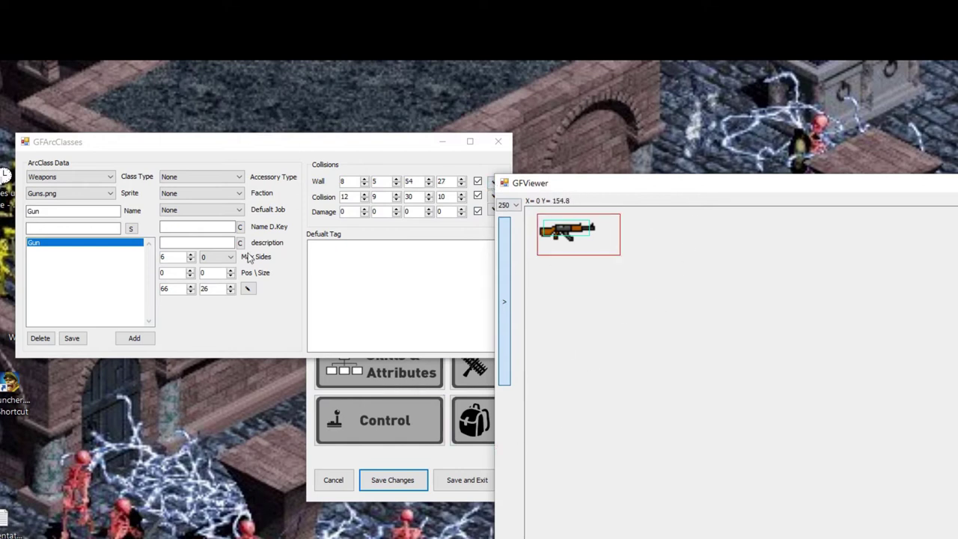
{"action": "left_click", "coordinate": [36, 247]}
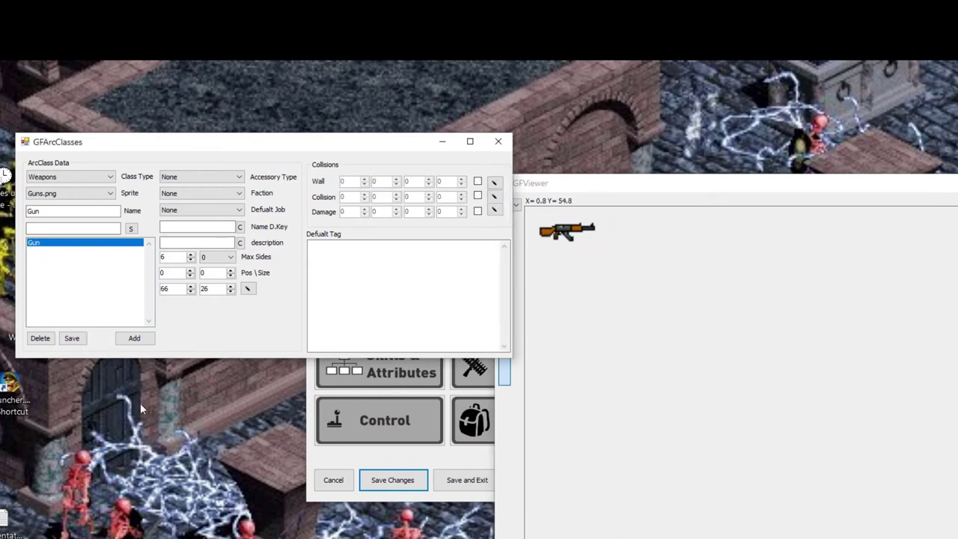
Switch the class type from Weapons to Objects to work with the OSP1.png sprite sheet.
{"action": "left_click", "coordinate": [68, 176]}
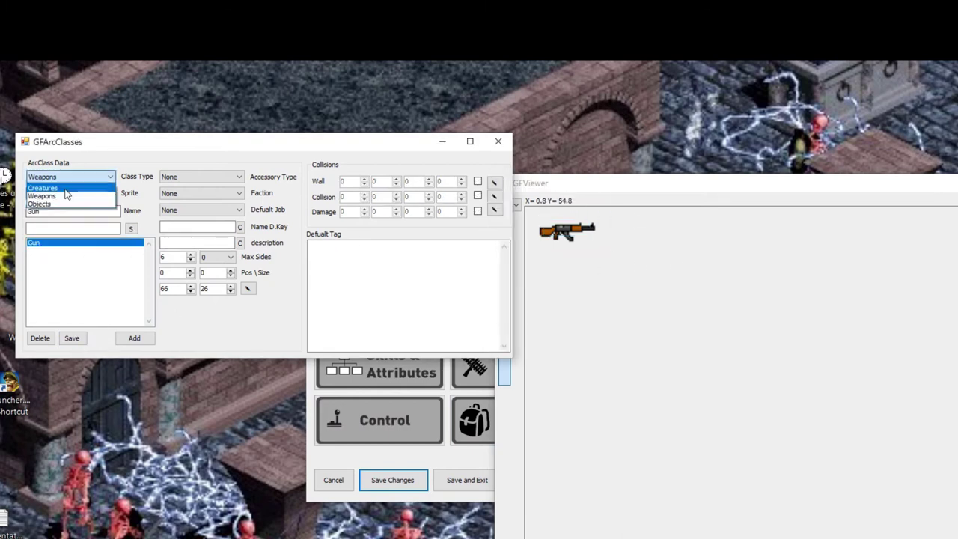
{"action": "left_click", "coordinate": [60, 198]}
{"action": "left_click", "coordinate": [65, 193]}
{"action": "left_click", "coordinate": [53, 209]}
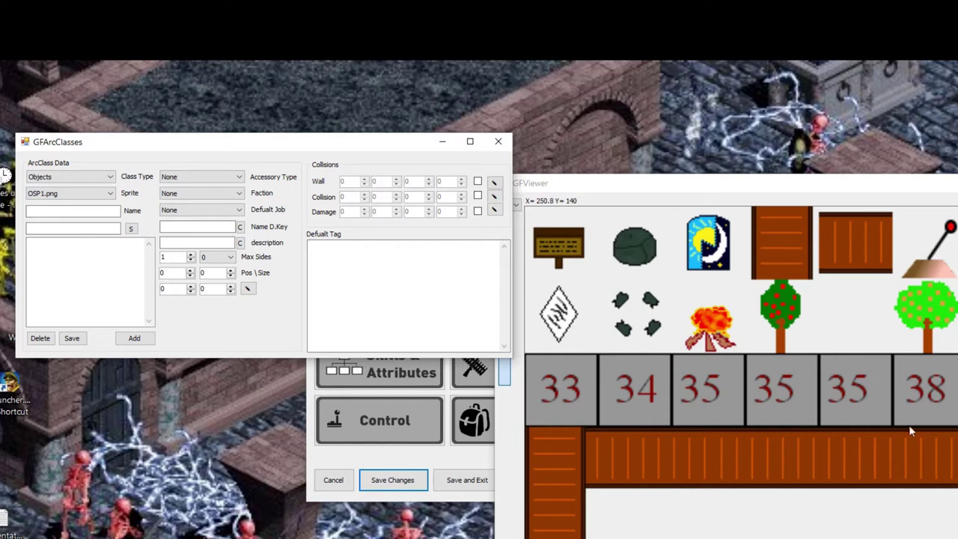
Show the viewer's grid over the object sprite sheet with 64 by 64 cells.
{"action": "left_click", "coordinate": [568, 182]}
{"action": "left_click", "coordinate": [506, 244]}
{"action": "double_click", "coordinate": [520, 262]}
{"action": "type", "text": "4"}
{"action": "double_click", "coordinate": [562, 261]}
{"action": "type", "text": "64"}
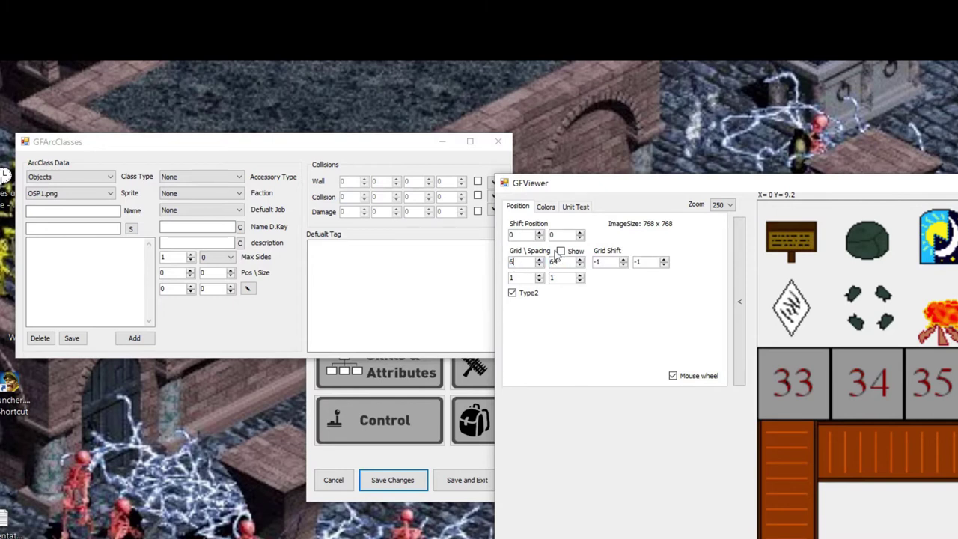
{"action": "left_click", "coordinate": [562, 251]}
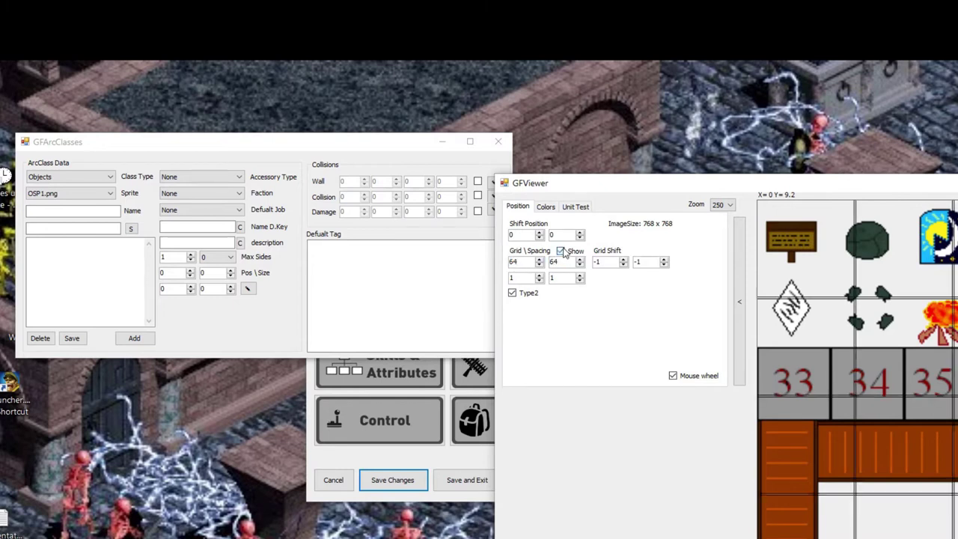
Set the viewer's grid cells to 48 by 48 and collapse the viewer settings.
{"action": "left_click", "coordinate": [739, 269]}
{"action": "left_click", "coordinate": [506, 245]}
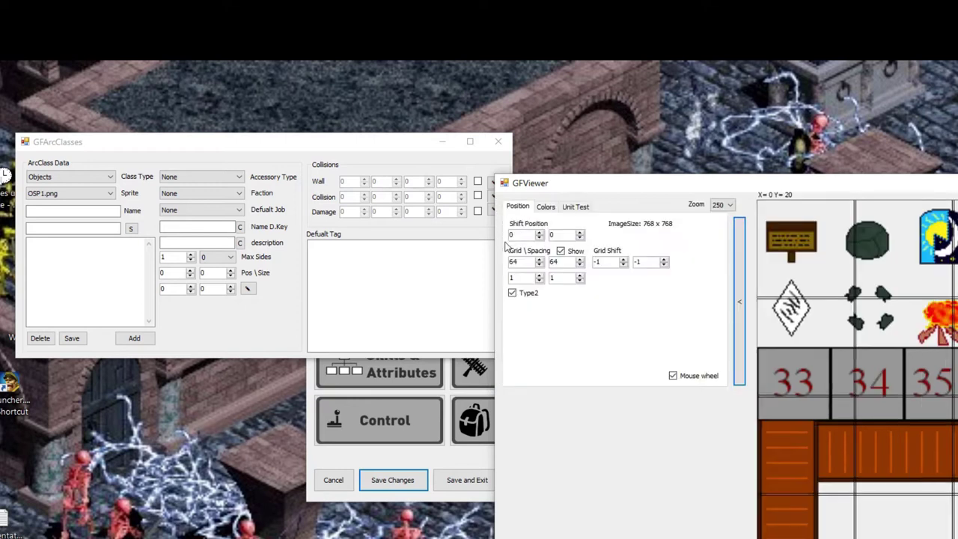
{"action": "double_click", "coordinate": [515, 262]}
{"action": "type", "text": "48"}
{"action": "double_click", "coordinate": [554, 262]}
{"action": "type", "text": "48"}
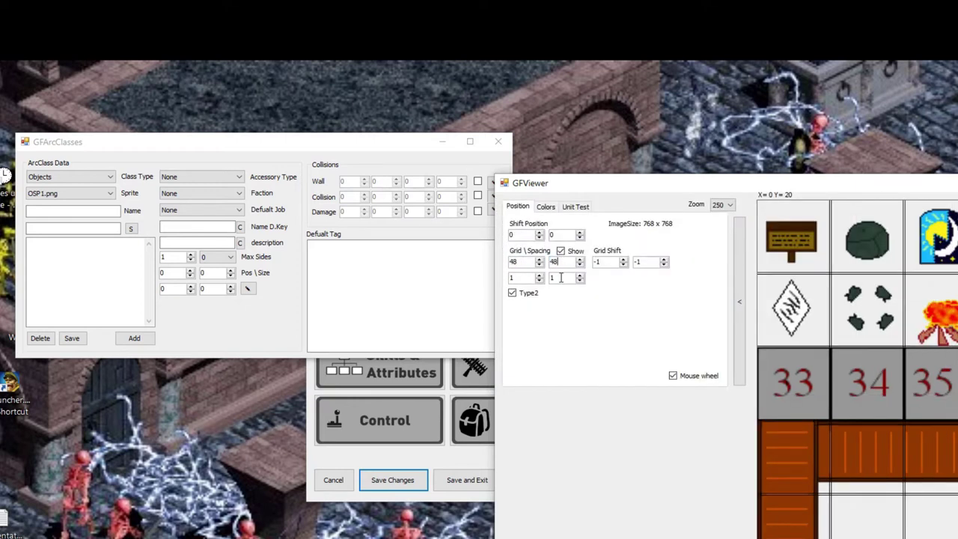
{"action": "left_click", "coordinate": [737, 283]}
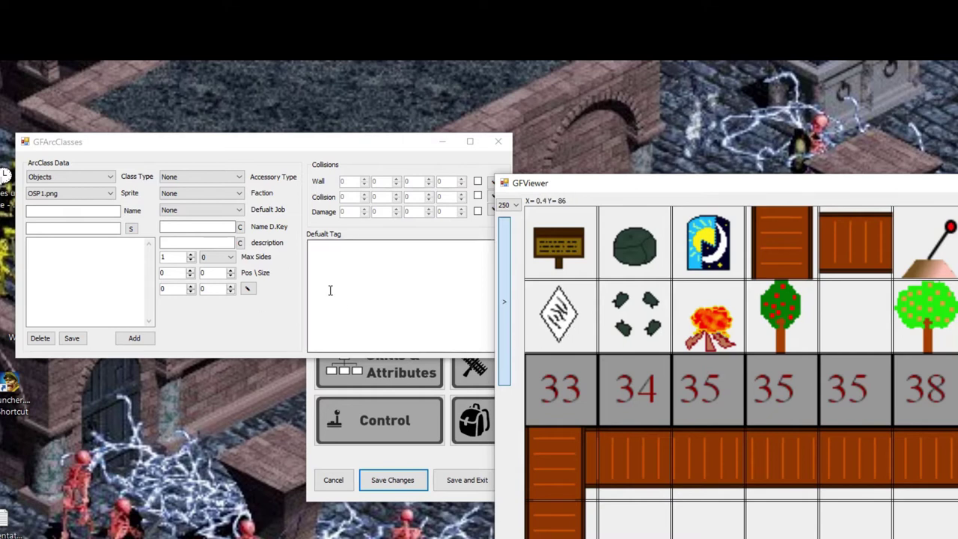
Add an object class named Switch with 2 max sides and the Neature faction.
{"action": "left_click", "coordinate": [76, 210]}
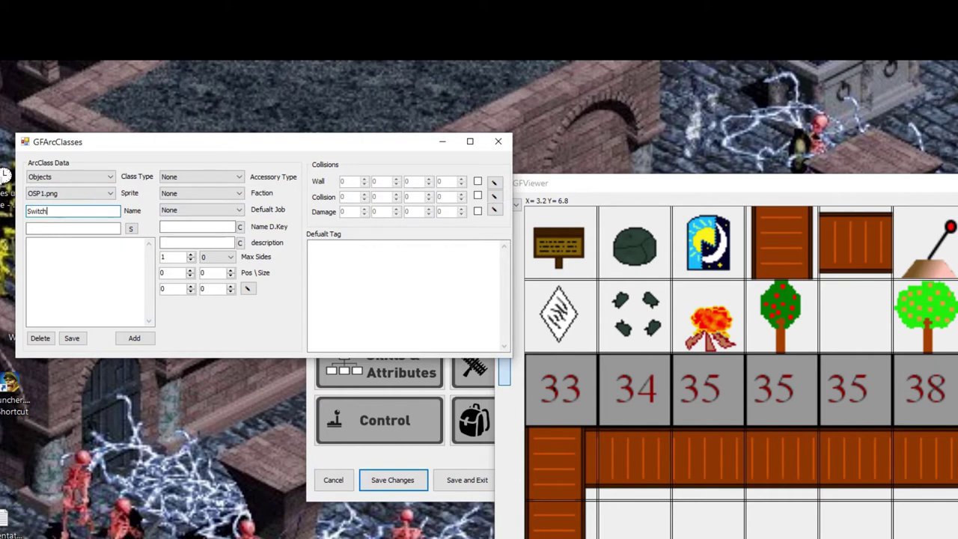
{"action": "left_click", "coordinate": [190, 254]}
{"action": "left_click", "coordinate": [185, 194]}
{"action": "left_click", "coordinate": [183, 214]}
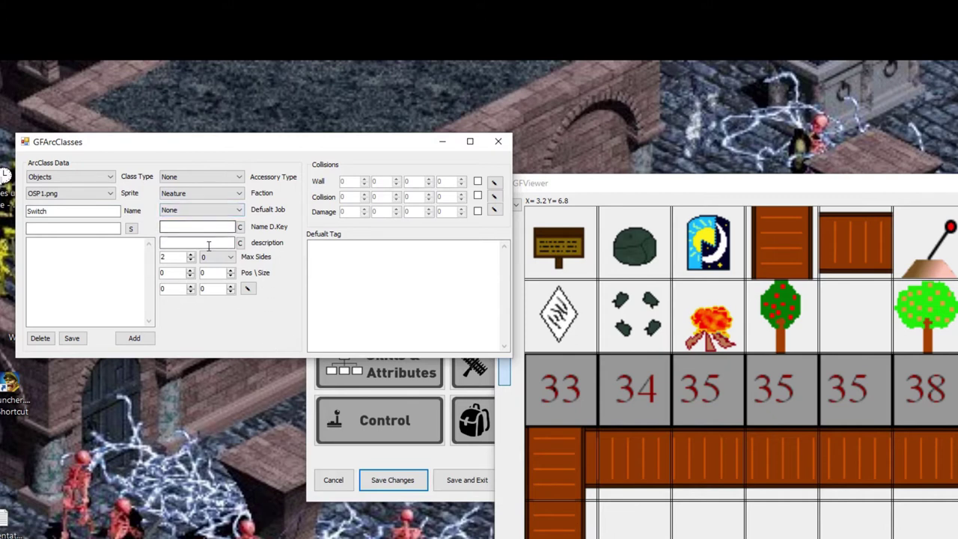
{"action": "left_click", "coordinate": [247, 291]}
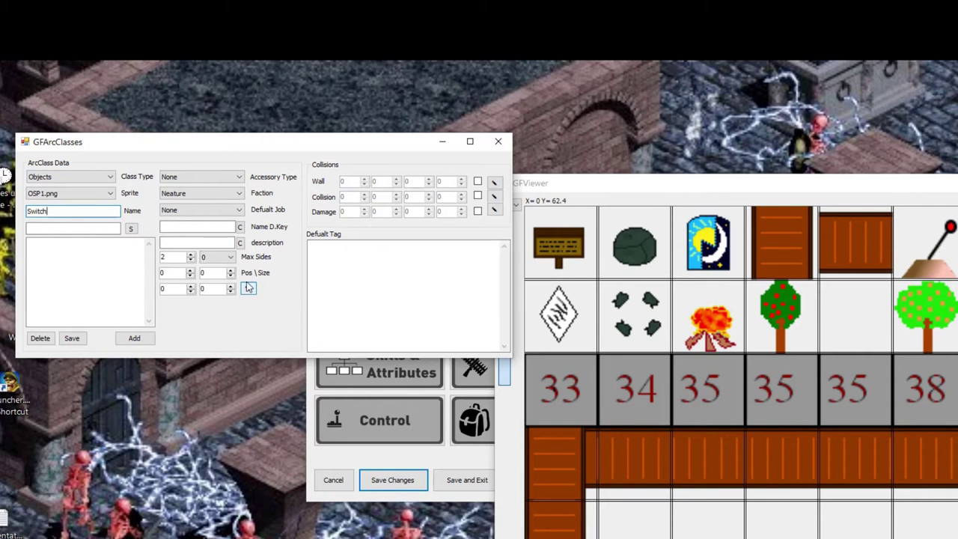
{"action": "left_click", "coordinate": [134, 338]}
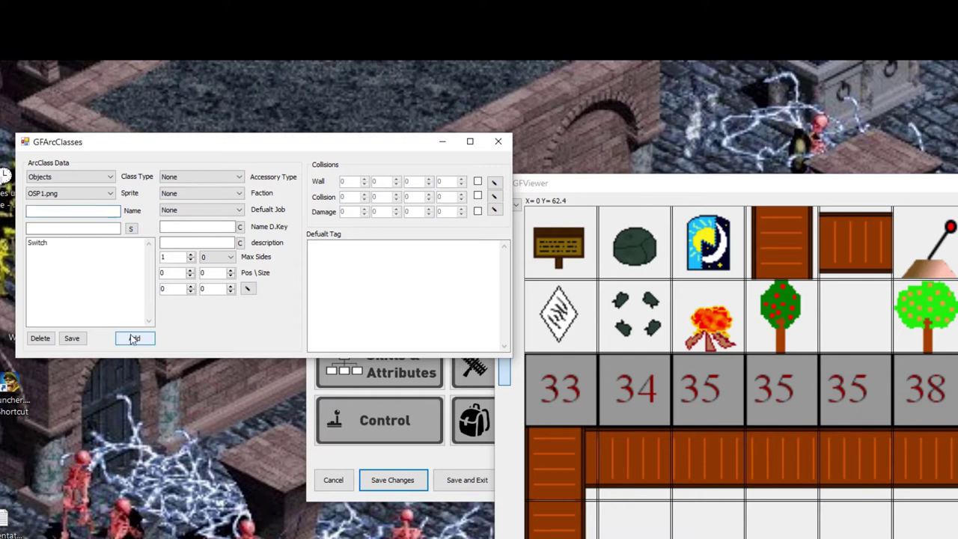
Assign Switch's 48 by 48 lever frames from the sheet, at 240, 0 for side 0 and 288, 0 for side 1.
{"action": "left_click", "coordinate": [39, 242]}
{"action": "left_click", "coordinate": [247, 288]}
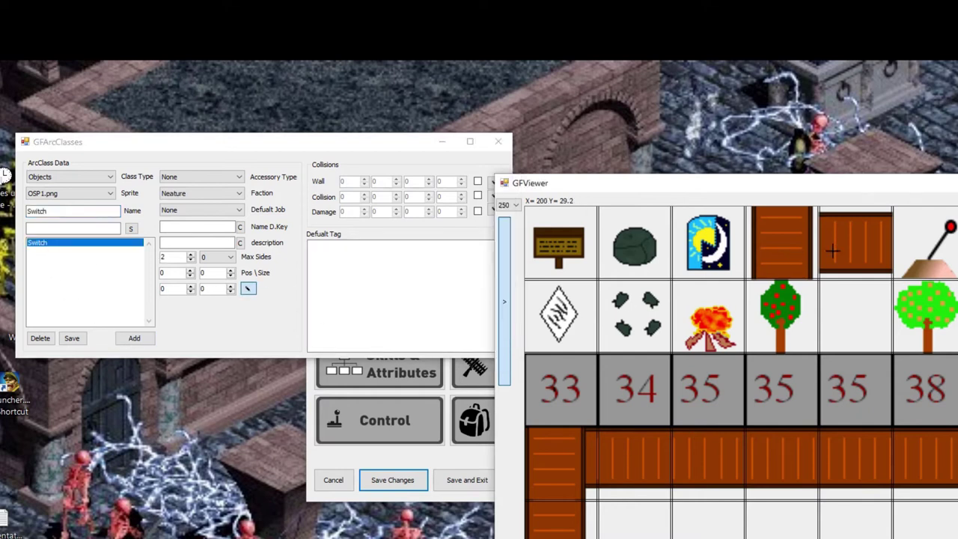
{"action": "left_click", "coordinate": [919, 257]}
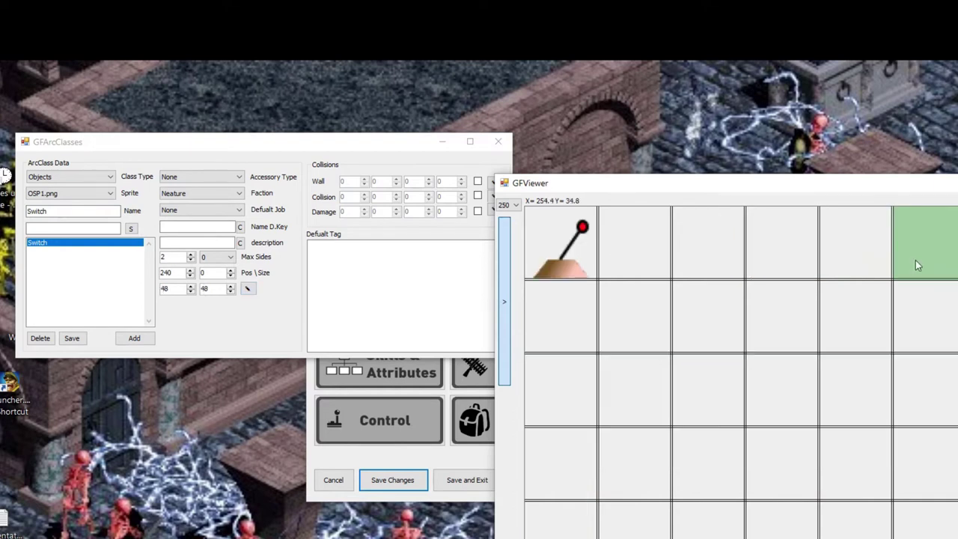
{"action": "left_click", "coordinate": [230, 257]}
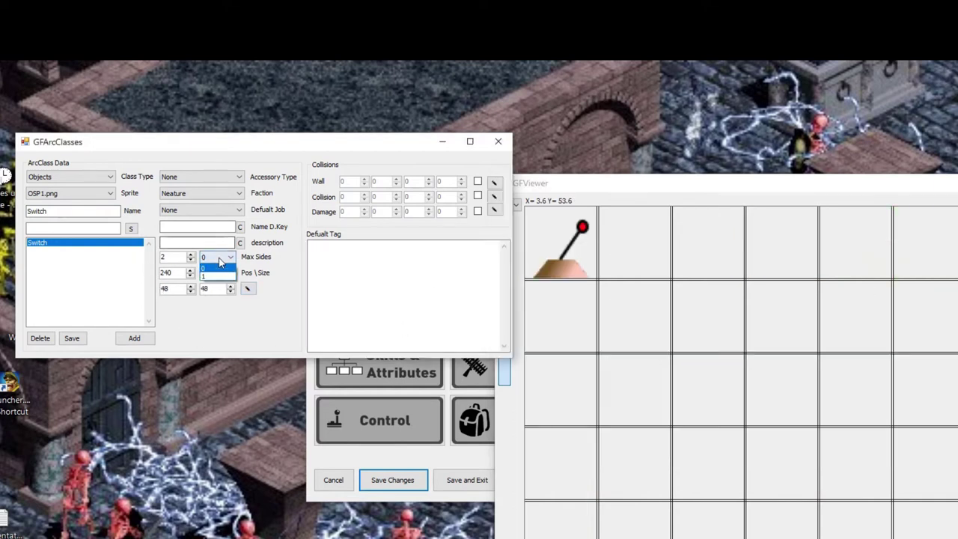
{"action": "left_click", "coordinate": [215, 272]}
{"action": "left_click", "coordinate": [248, 289]}
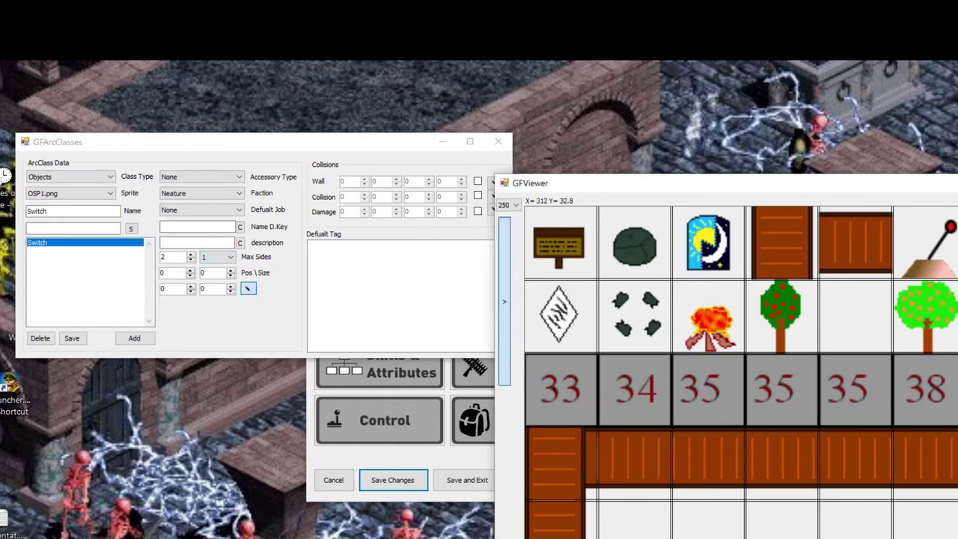
{"action": "left_click", "coordinate": [936, 247]}
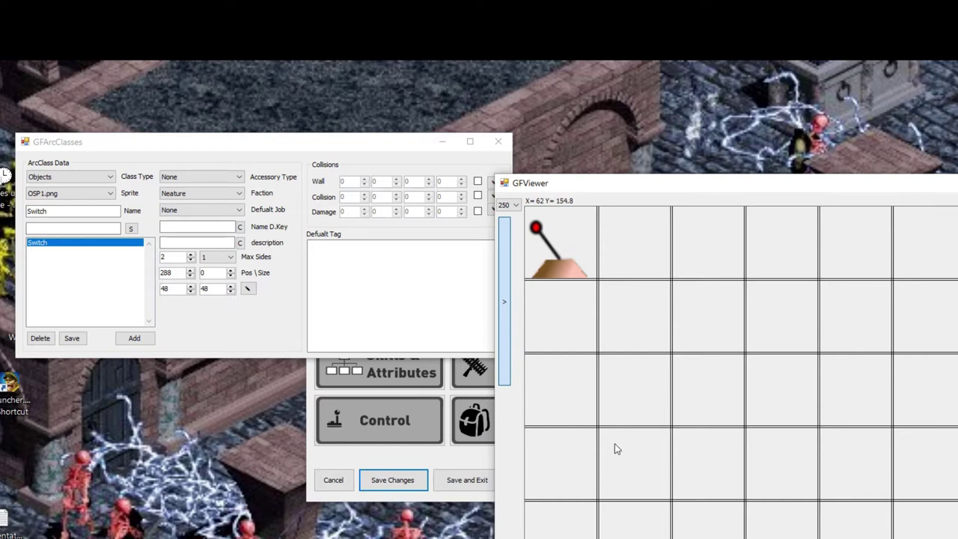
Save the Switch class, reselect it and preview its frames for sides 1 and 0.
{"action": "left_click_drag", "start_coordinate": [599, 191], "coordinate": [608, 155]}
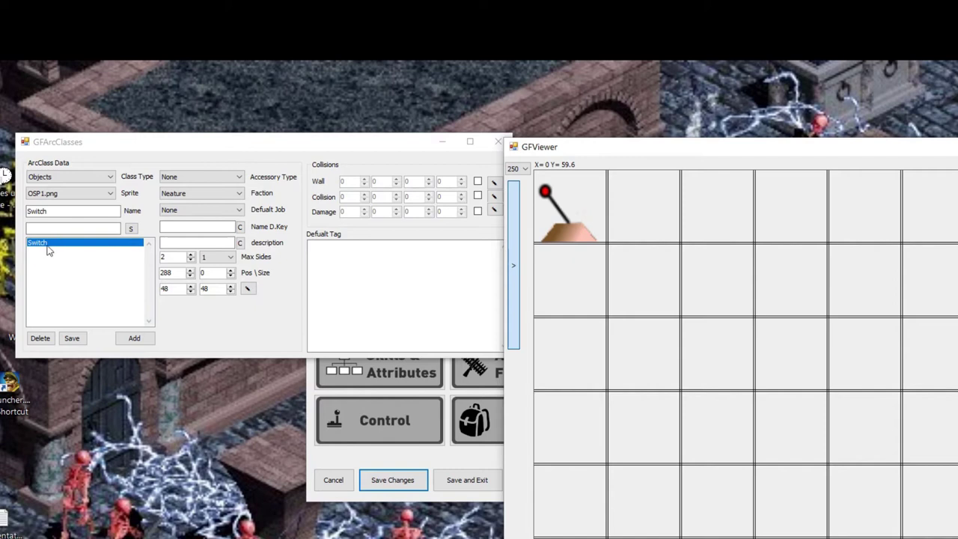
{"action": "left_click", "coordinate": [72, 338]}
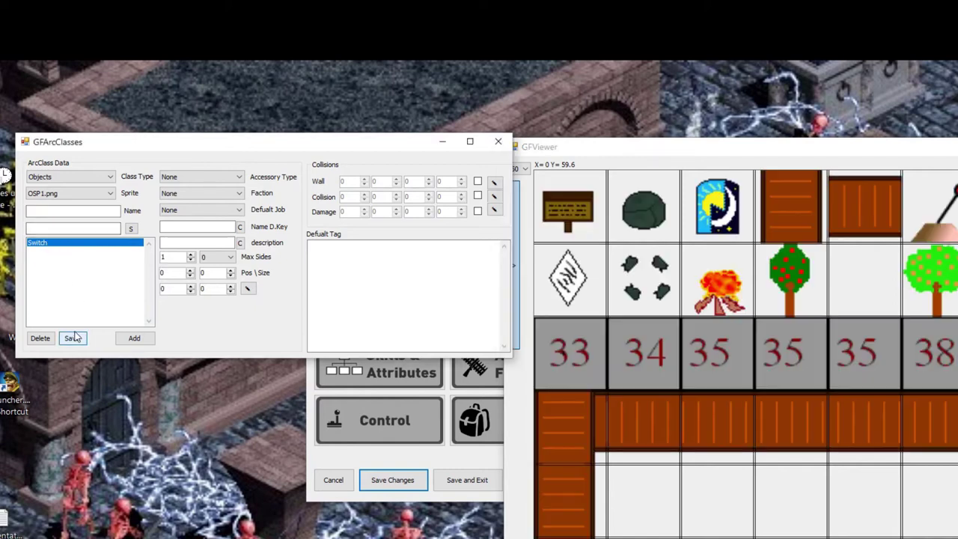
{"action": "left_click", "coordinate": [88, 251]}
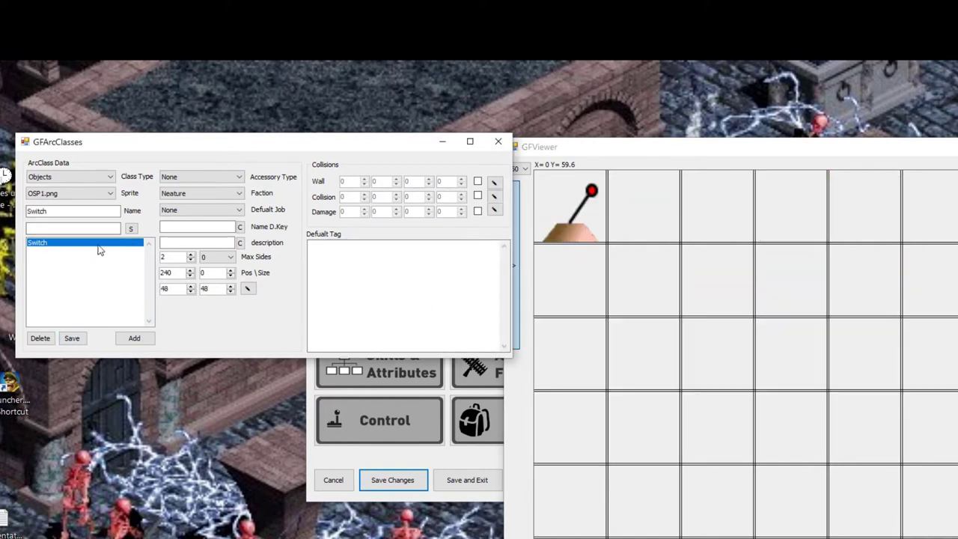
{"action": "left_click", "coordinate": [567, 485]}
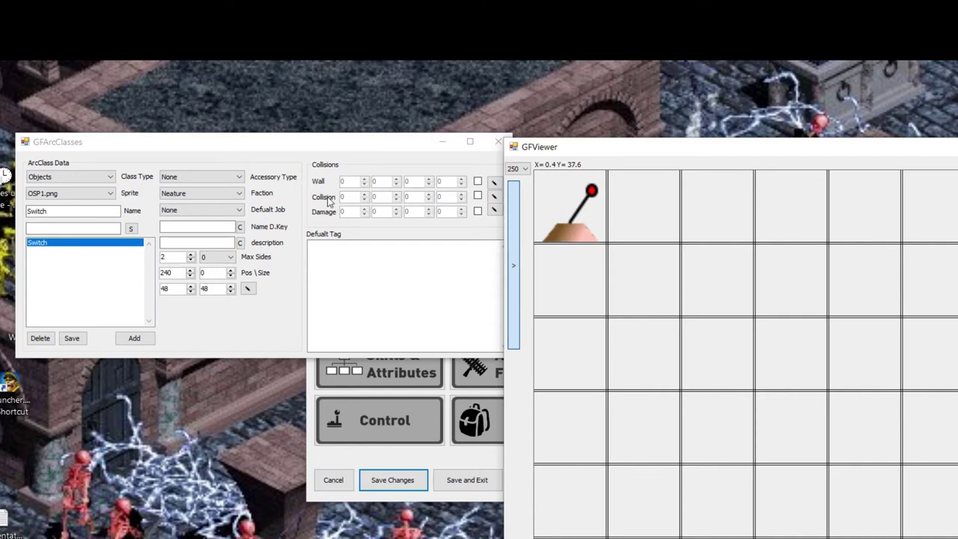
{"action": "left_click", "coordinate": [227, 259]}
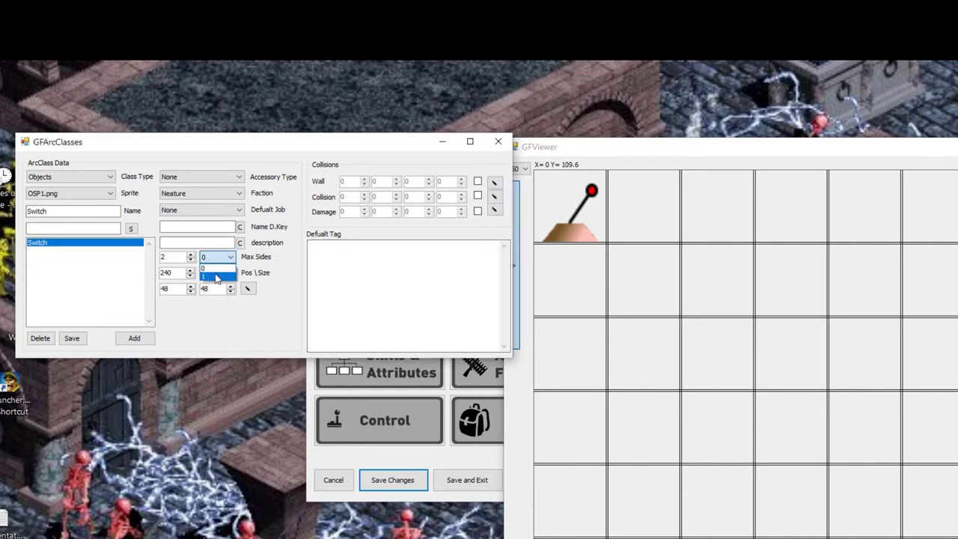
{"action": "left_click", "coordinate": [216, 277]}
{"action": "left_click", "coordinate": [230, 257]}
{"action": "left_click", "coordinate": [227, 267]}
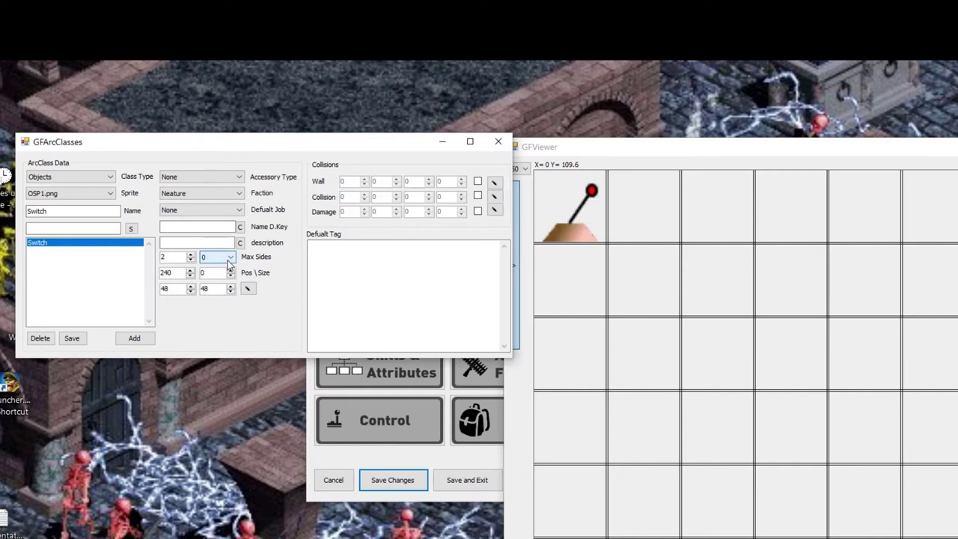
Enable Collision on Switch's side 0 and draw a box of about 37 by 40 at 4, 6 around the lever.
{"action": "left_click", "coordinate": [478, 196]}
{"action": "left_click", "coordinate": [227, 257]}
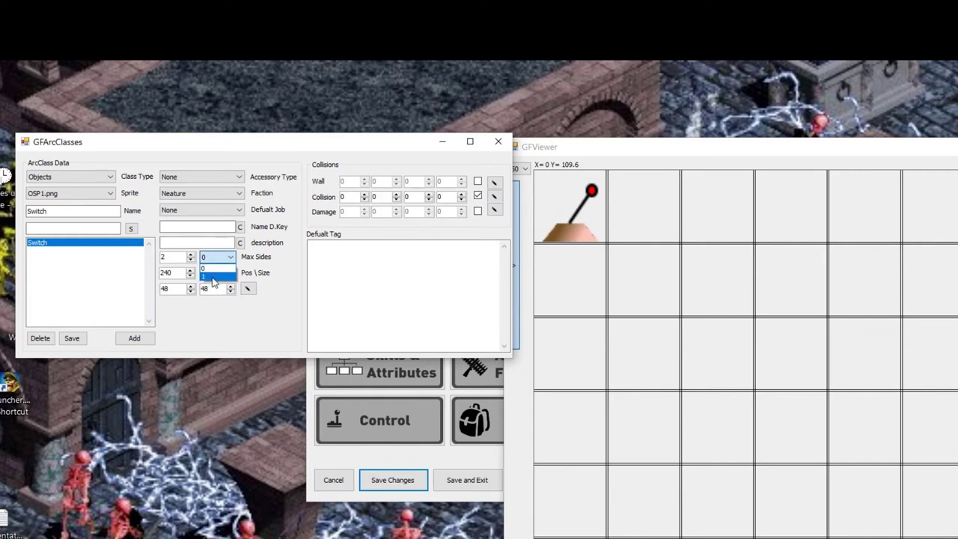
{"action": "left_click", "coordinate": [216, 267]}
{"action": "left_click", "coordinate": [496, 197]}
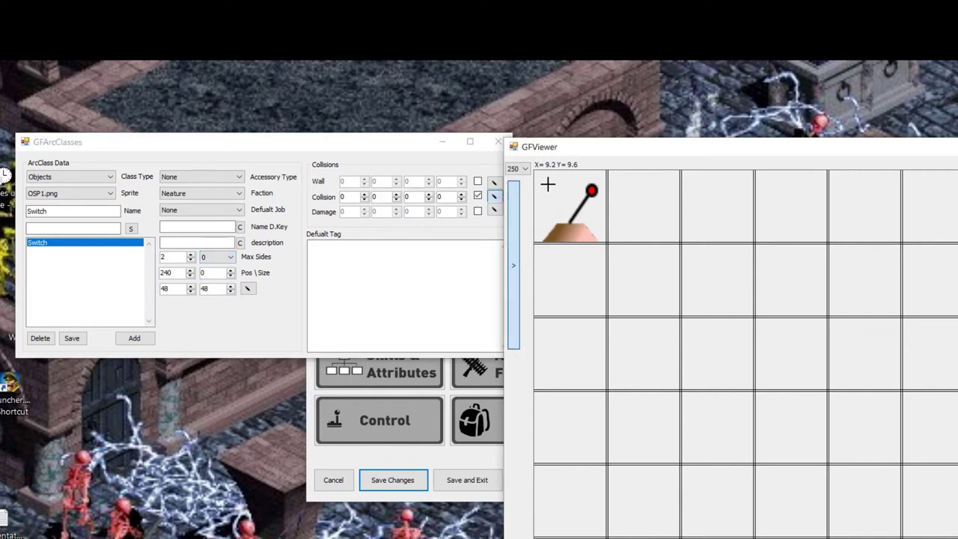
{"action": "left_click_drag", "start_coordinate": [540, 181], "coordinate": [601, 248]}
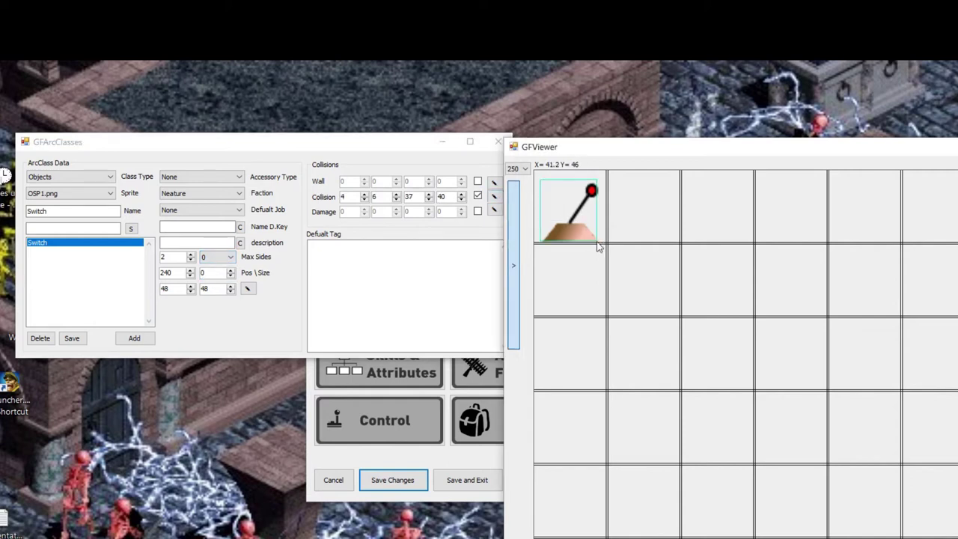
Enable Collision on side 1 and draw a box of about 38 by 37 at 3, 9 around the lever.
{"action": "left_click", "coordinate": [218, 257]}
{"action": "left_click", "coordinate": [217, 276]}
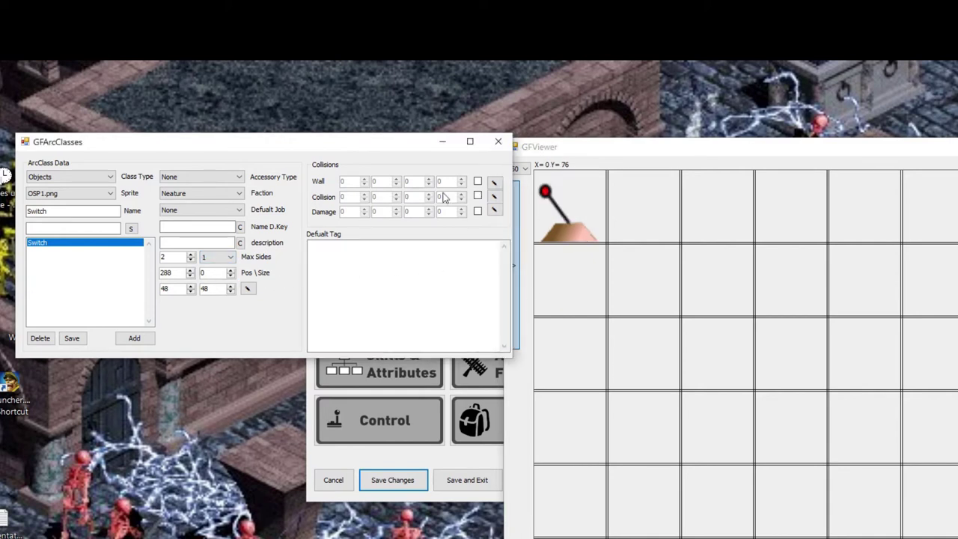
{"action": "left_click", "coordinate": [478, 196]}
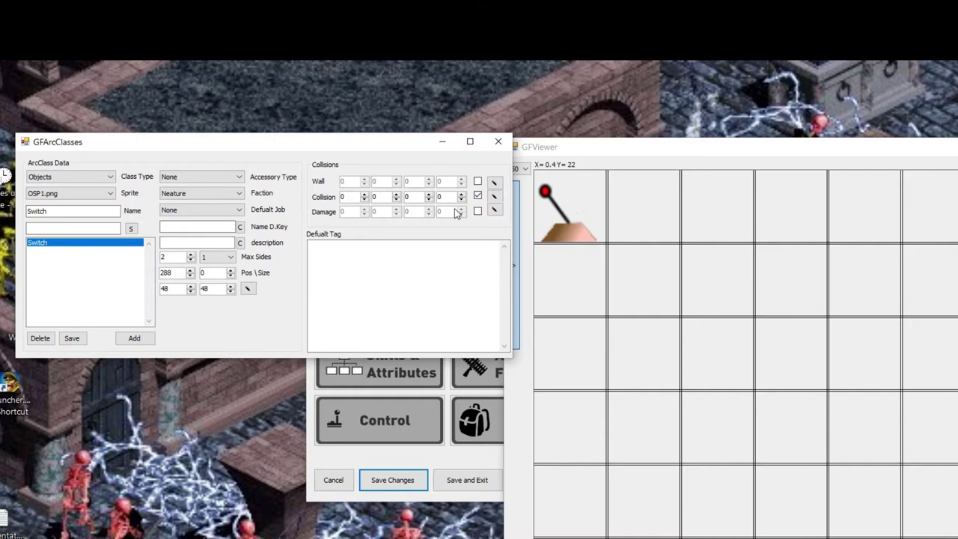
{"action": "left_click", "coordinate": [494, 196]}
{"action": "left_click_drag", "start_coordinate": [538, 185], "coordinate": [597, 241]}
Compare the collision boxes of Switch's two sides and save the class.
{"action": "left_click", "coordinate": [215, 257]}
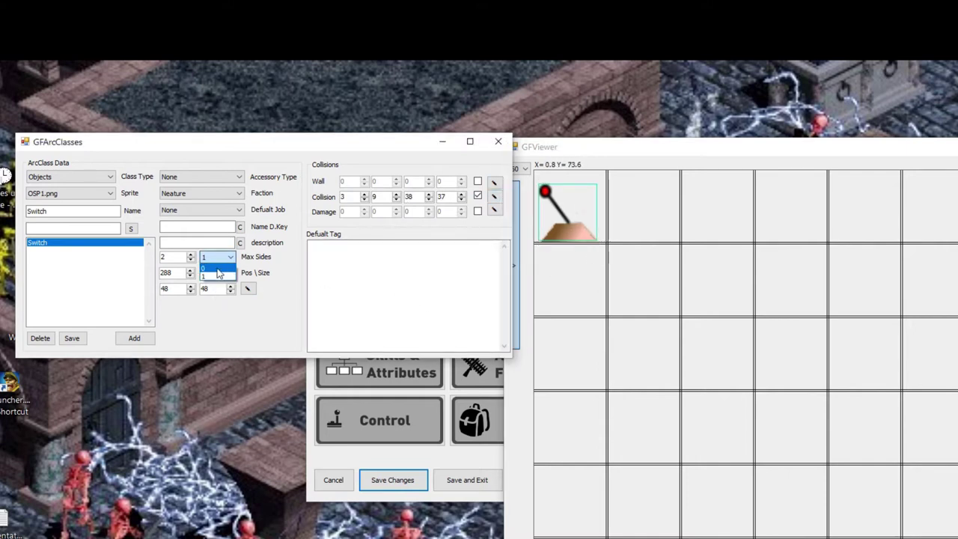
{"action": "left_click", "coordinate": [217, 268]}
{"action": "left_click", "coordinate": [218, 257]}
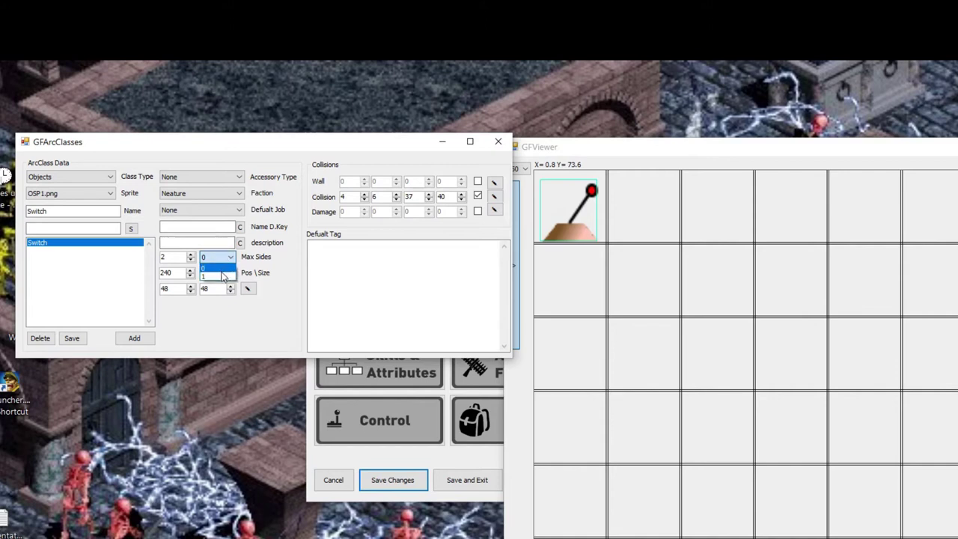
{"action": "left_click", "coordinate": [216, 274]}
{"action": "left_click", "coordinate": [217, 257]}
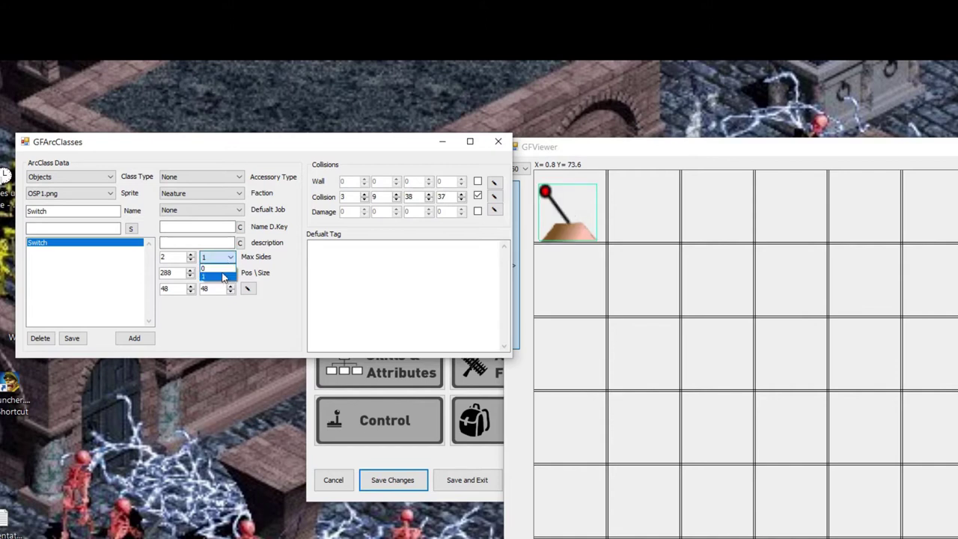
{"action": "left_click", "coordinate": [219, 269]}
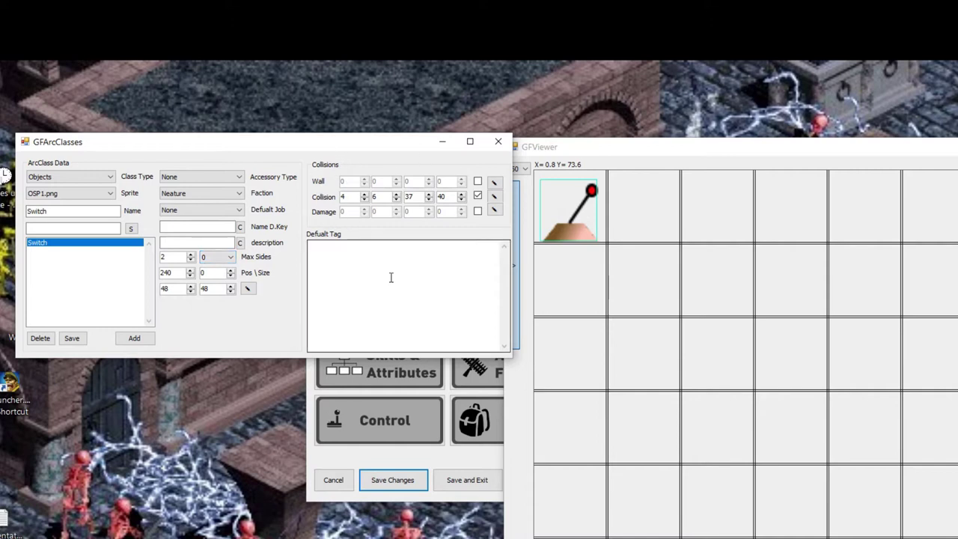
{"action": "left_click", "coordinate": [72, 339]}
Add an object class named Rock with a 48 by 48 frame at position 0, 0.
{"action": "left_click", "coordinate": [69, 213]}
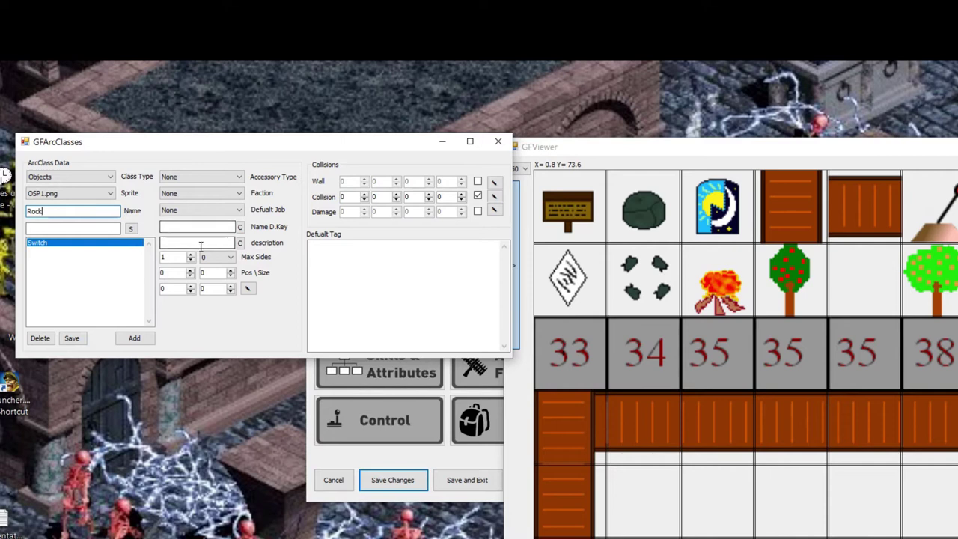
{"action": "double_click", "coordinate": [172, 287]}
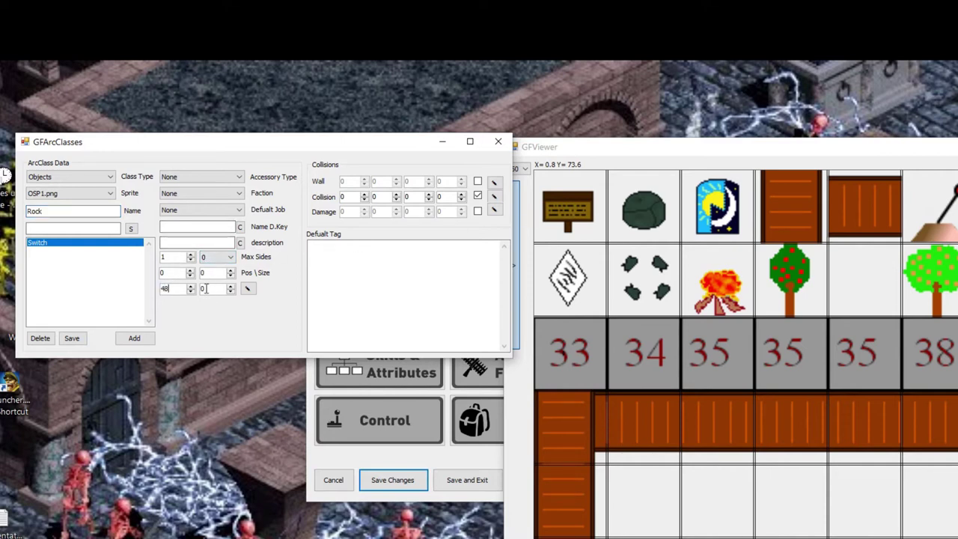
{"action": "double_click", "coordinate": [212, 274]}
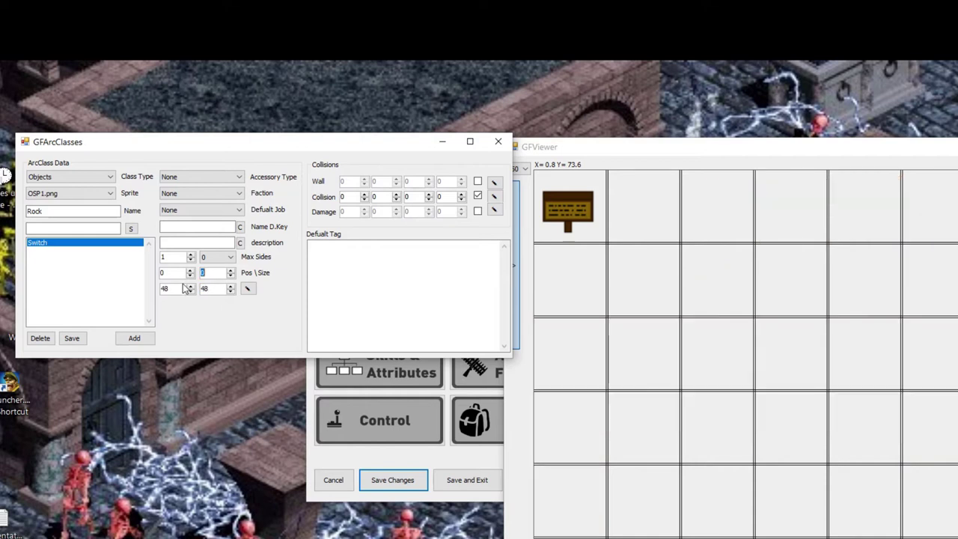
{"action": "left_click", "coordinate": [134, 337]}
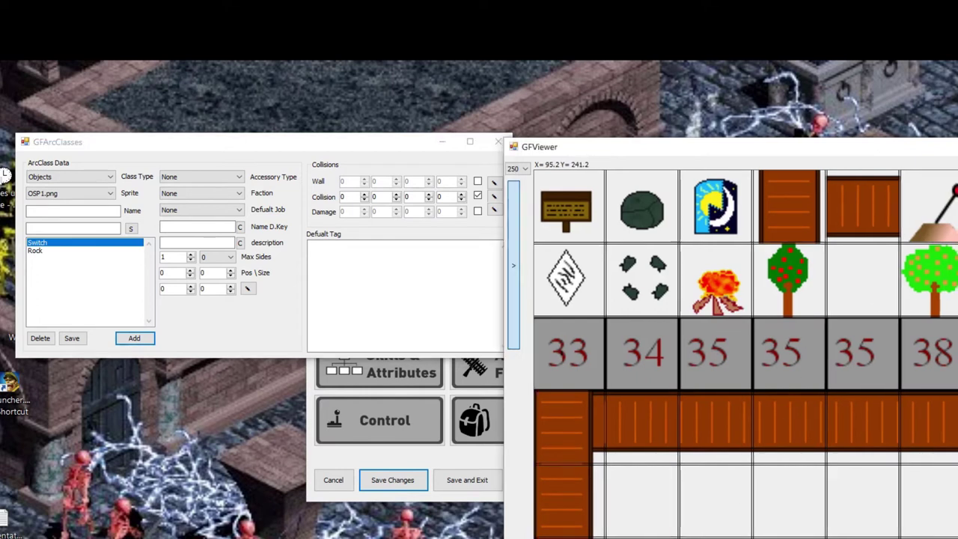
Look across the OSP1.png sprite sheet in the viewer to examine its rows of object tiles.
{"action": "scroll", "coordinate": [746, 355], "scroll_direction": "right", "scroll_amount": 5}
{"action": "scroll", "coordinate": [746, 354], "scroll_direction": "left", "scroll_amount": 5}
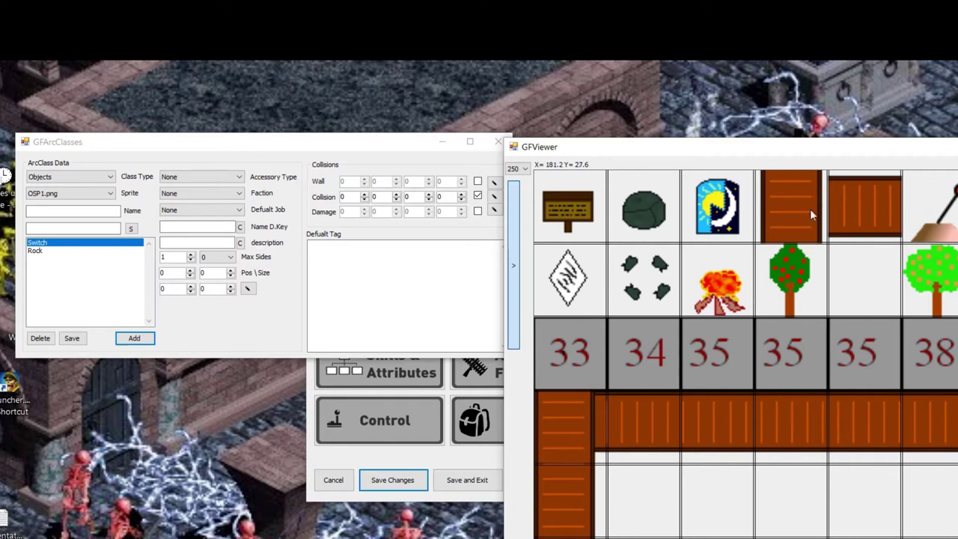
{"action": "left_click", "coordinate": [232, 337]}
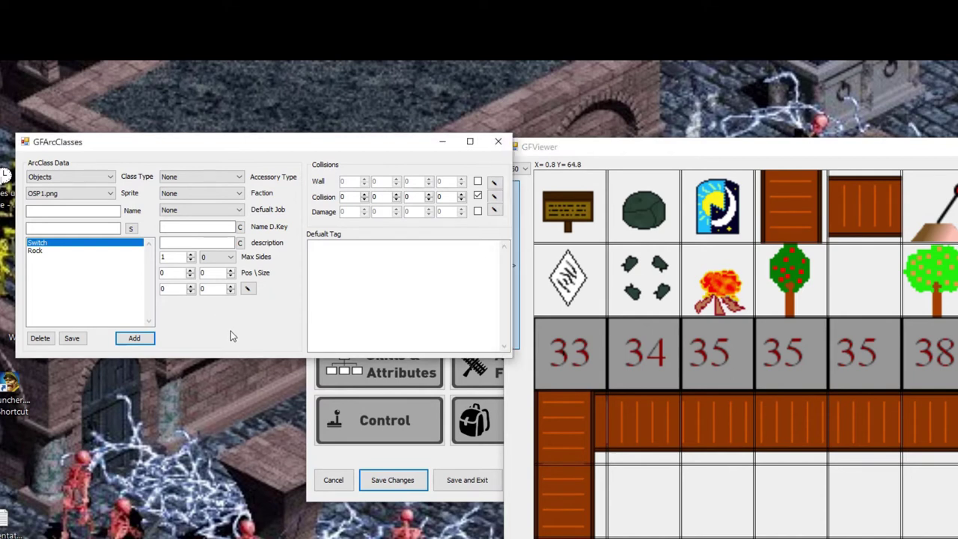
{"action": "left_click", "coordinate": [622, 532]}
{"action": "scroll", "coordinate": [622, 531], "scroll_direction": "right", "scroll_amount": 5}
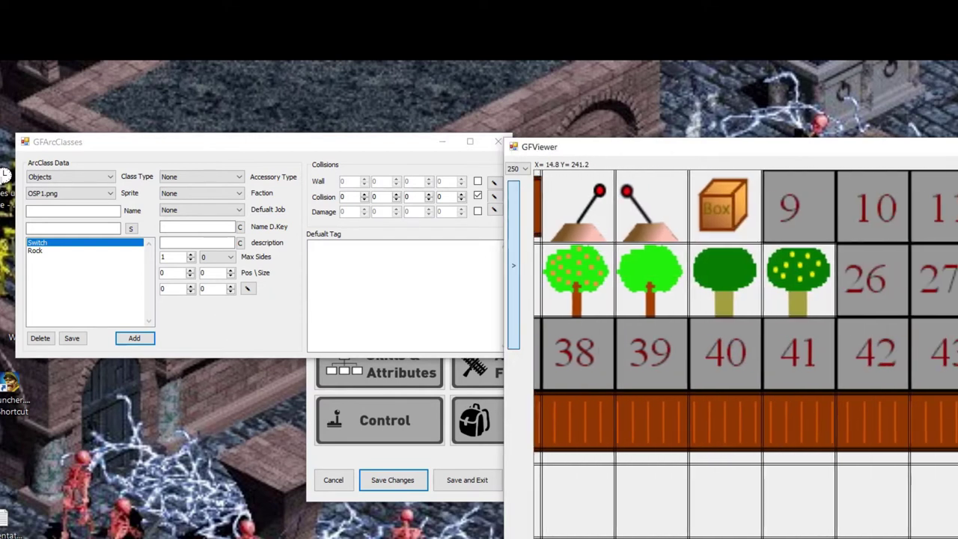
{"action": "scroll", "coordinate": [906, 447], "scroll_direction": "right", "scroll_amount": 3}
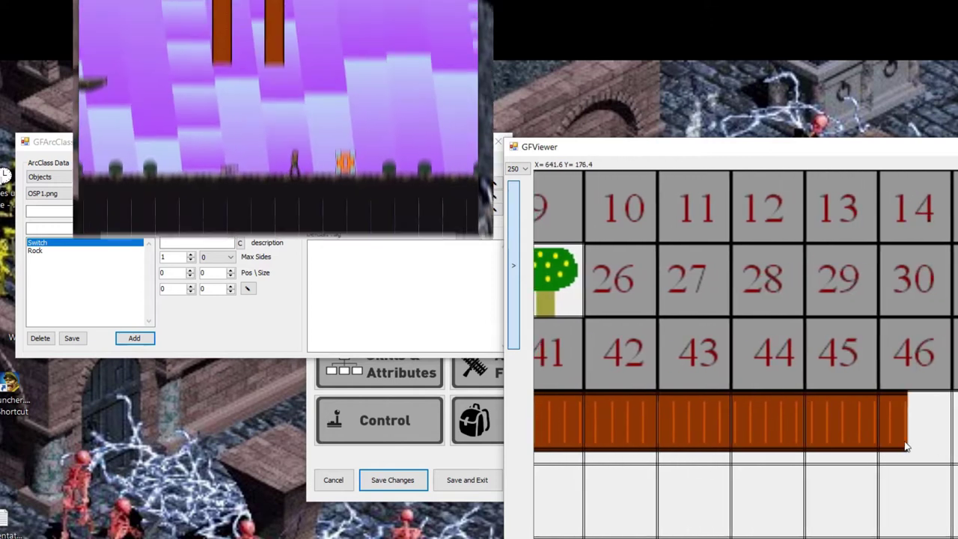
{"action": "scroll", "coordinate": [727, 428], "scroll_direction": "left", "scroll_amount": 4}
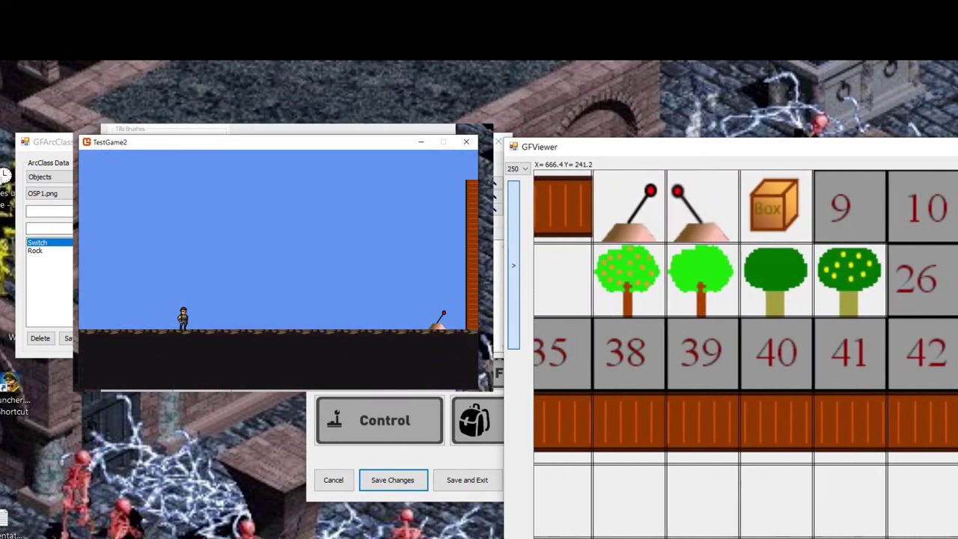
{"action": "scroll", "coordinate": [746, 355], "scroll_direction": "left", "scroll_amount": 5}
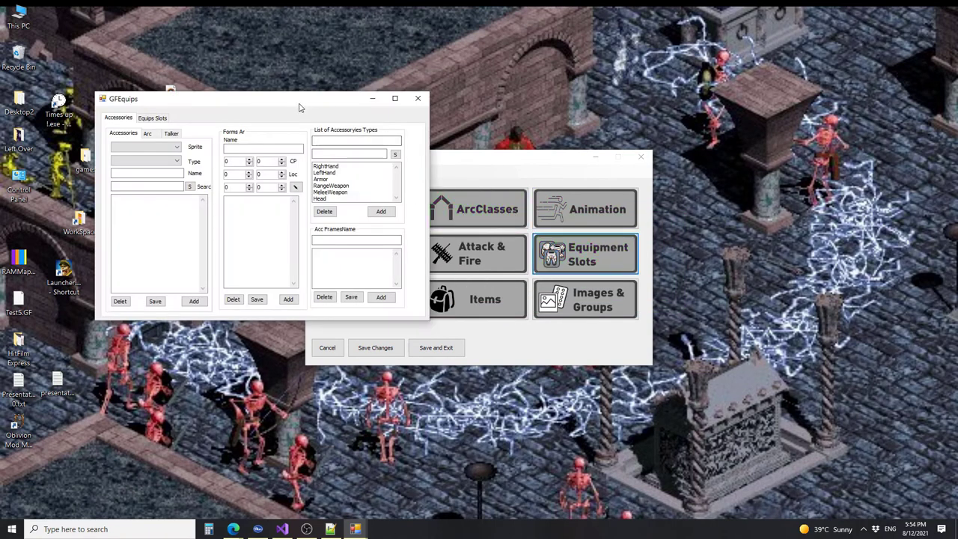
Reposition the equipment editor window and look over its equipment slot and accessory settings.
{"action": "left_click_drag", "start_coordinate": [300, 107], "coordinate": [503, 154]}
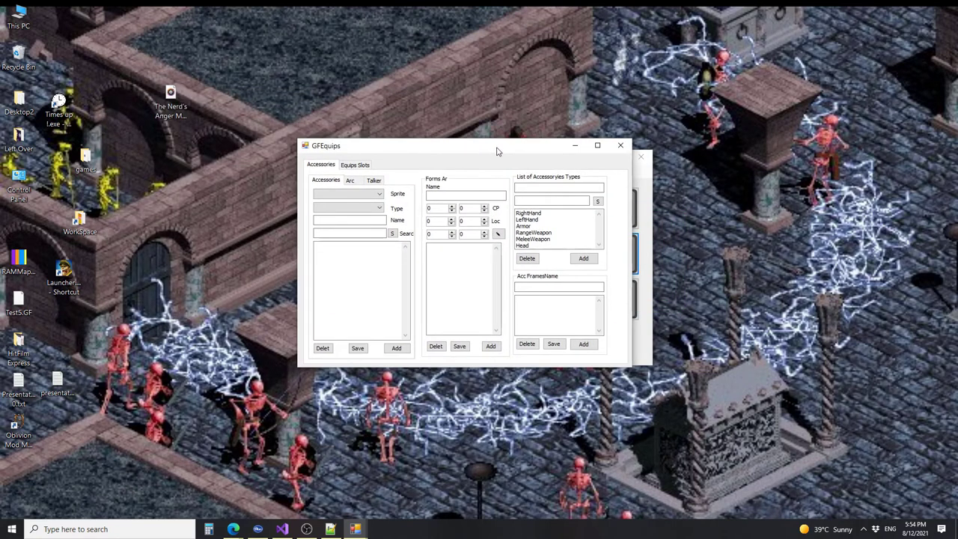
{"action": "left_click_drag", "start_coordinate": [501, 155], "coordinate": [398, 136]}
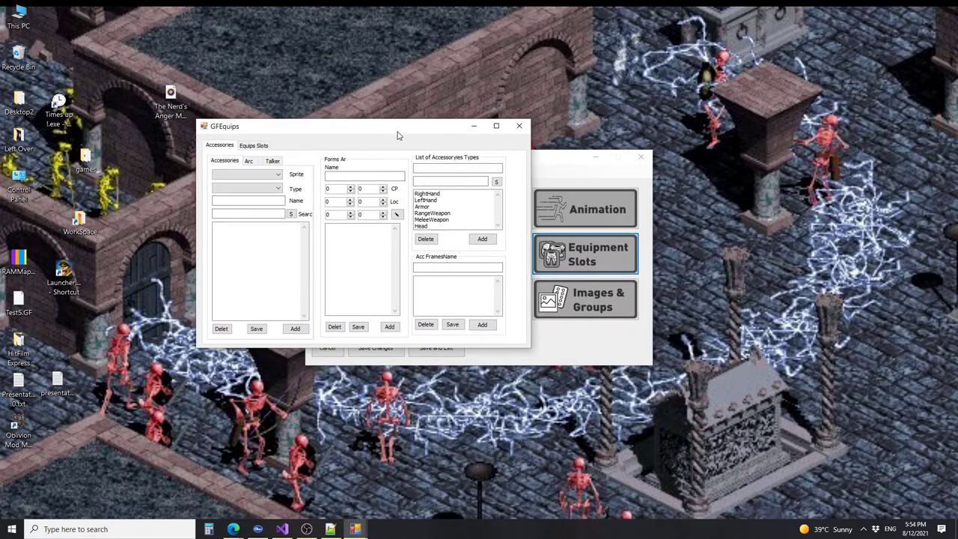
{"action": "left_click", "coordinate": [253, 146]}
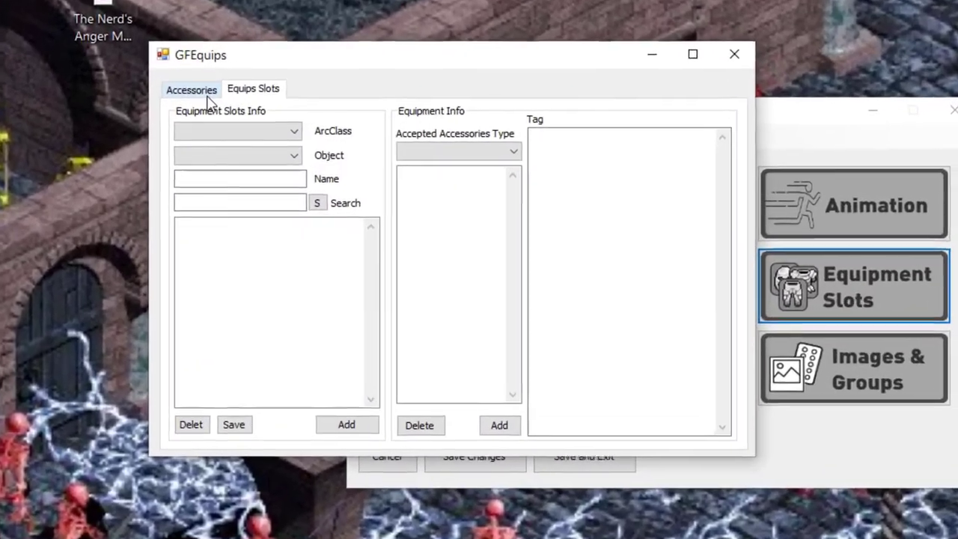
{"action": "left_click", "coordinate": [199, 104]}
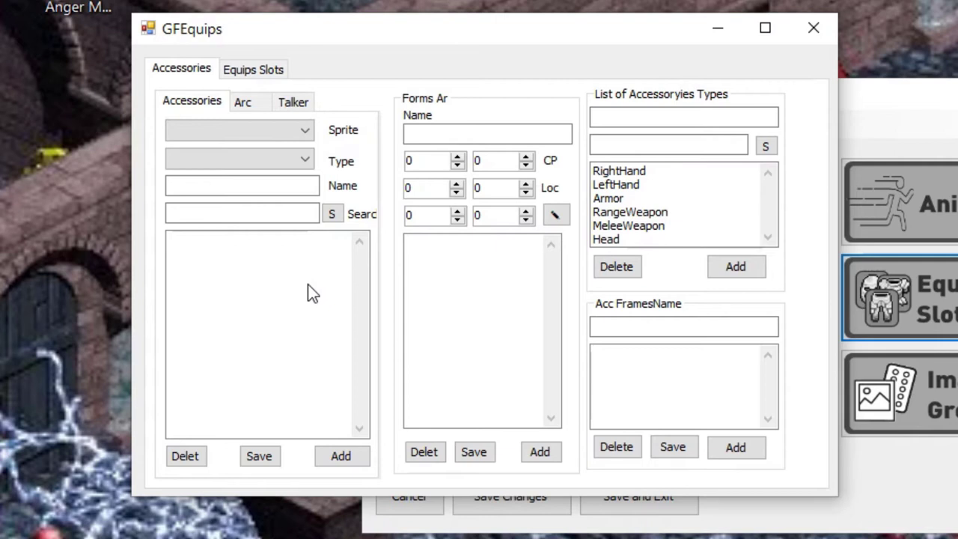
Set up an equipment slot named RightHand for the Walker object in the Creatures ArcClass.
{"action": "left_click", "coordinate": [259, 75]}
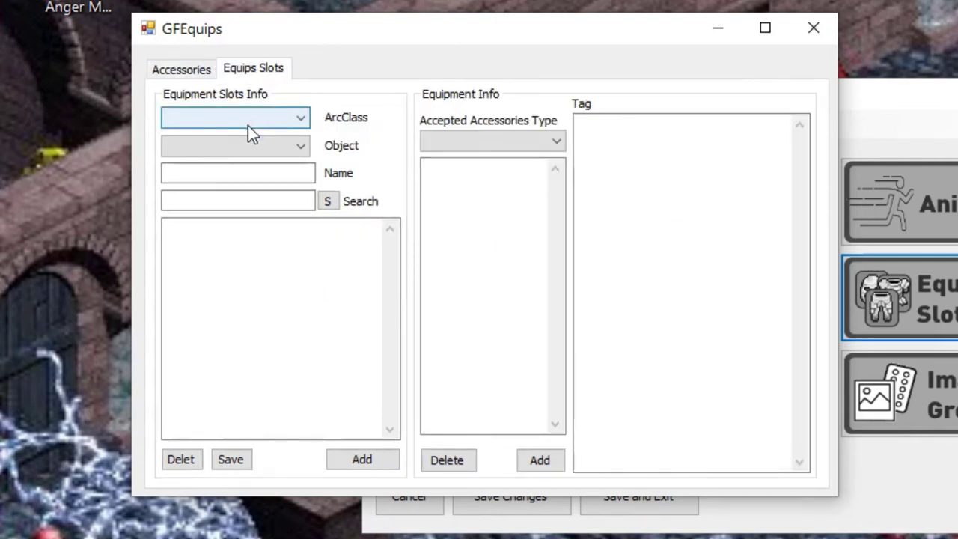
{"action": "left_click", "coordinate": [248, 125]}
{"action": "left_click", "coordinate": [241, 138]}
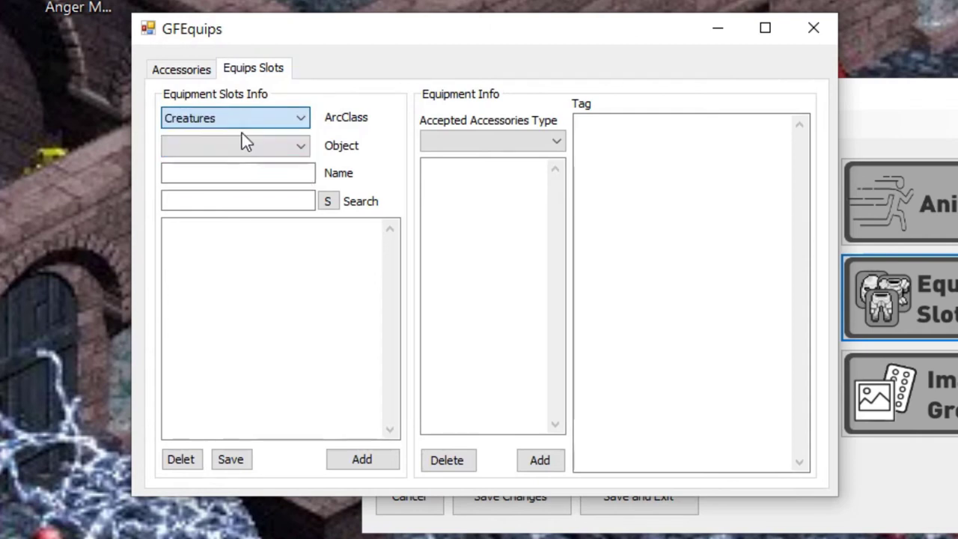
{"action": "left_click", "coordinate": [259, 148]}
{"action": "left_click", "coordinate": [225, 164]}
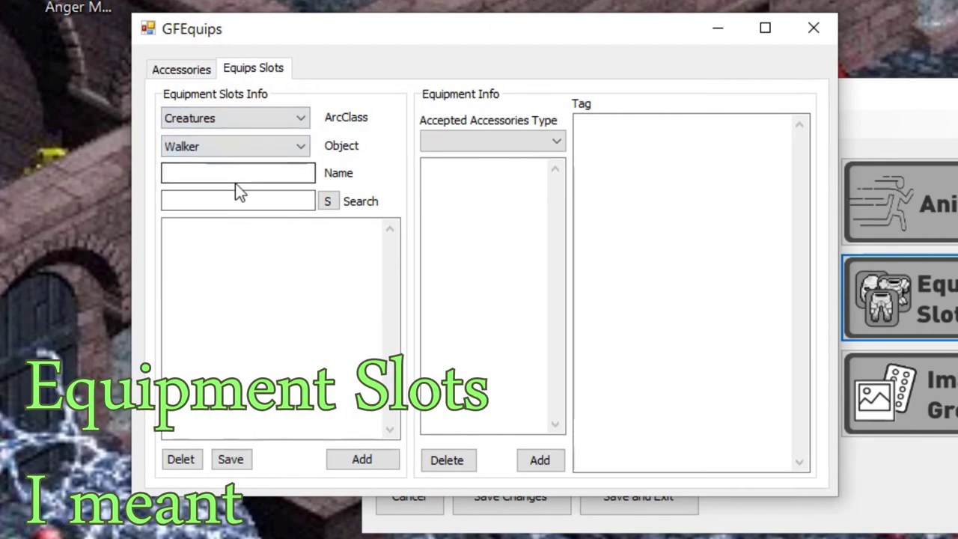
{"action": "left_click", "coordinate": [263, 176]}
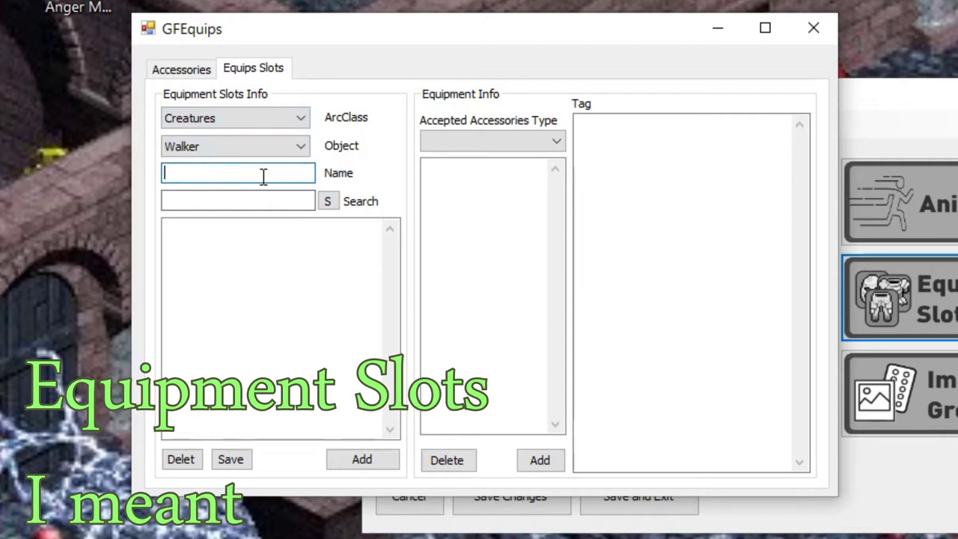
{"action": "type", "text": "RightHand"}
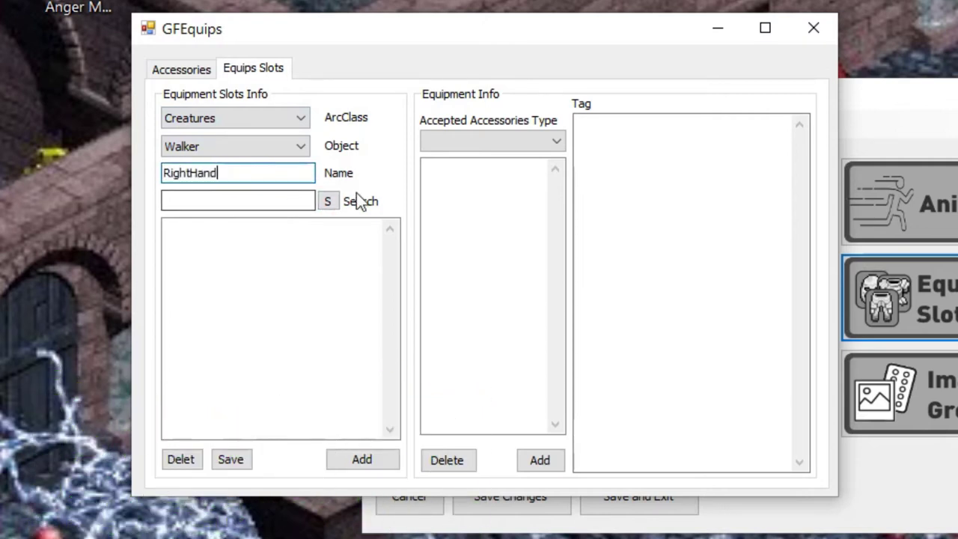
Add RightHand as the accepted accessory type and add the slot to Walker's equipment slots.
{"action": "left_click", "coordinate": [495, 140]}
{"action": "left_click", "coordinate": [490, 161]}
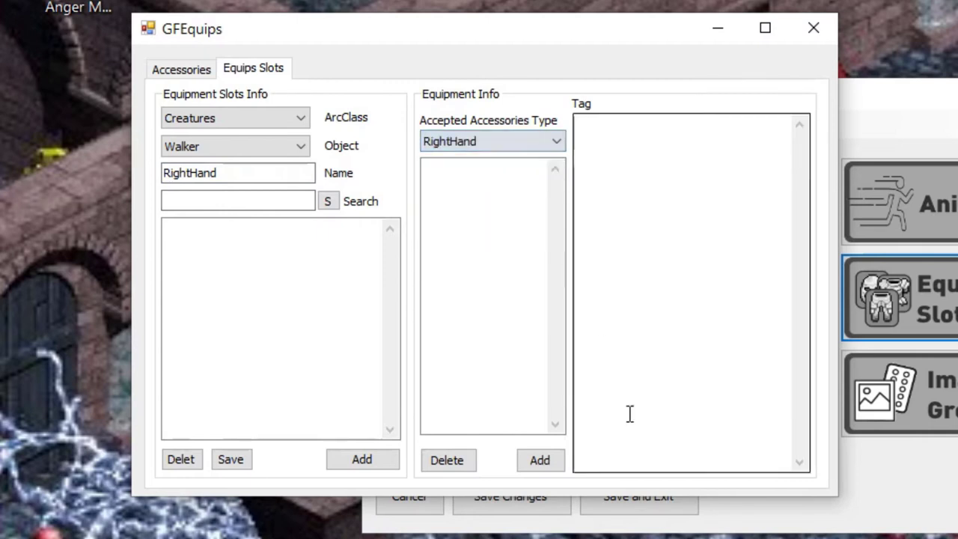
{"action": "left_click", "coordinate": [546, 462]}
{"action": "left_click", "coordinate": [372, 461]}
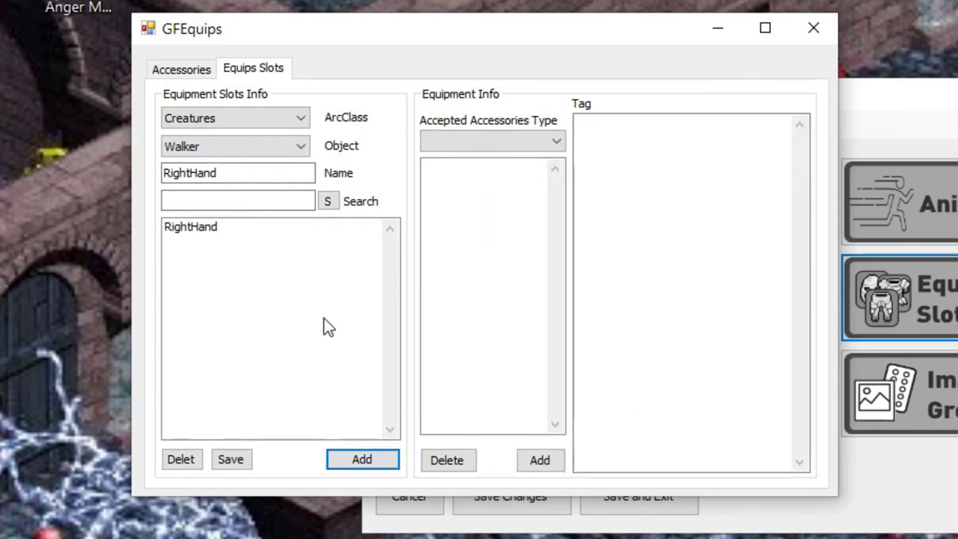
Review the available accessory types and check which type Walker's RightHand slot accepts.
{"action": "left_click", "coordinate": [491, 146]}
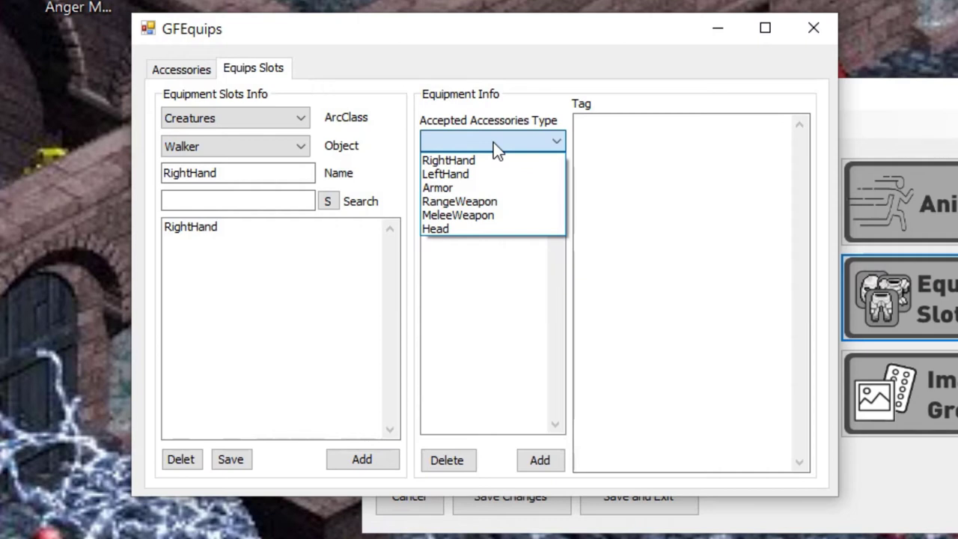
{"action": "left_click", "coordinate": [494, 142]}
{"action": "left_click", "coordinate": [268, 228]}
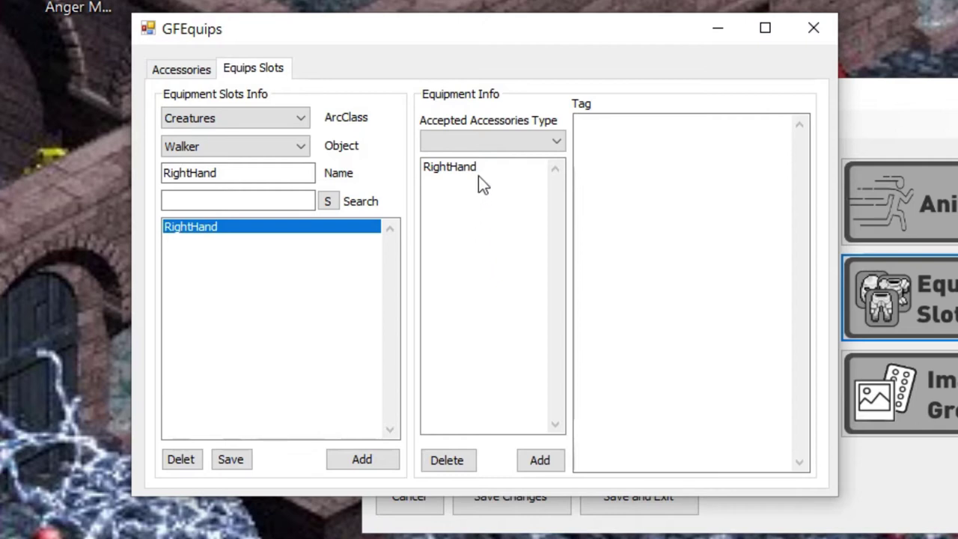
Enter LeftHand as the name for another Walker equipment slot.
{"action": "left_click", "coordinate": [273, 149]}
{"action": "left_click", "coordinate": [272, 150]}
{"action": "left_click_drag", "start_coordinate": [265, 177], "coordinate": [145, 188]}
{"action": "type", "text": "LeftHand"}
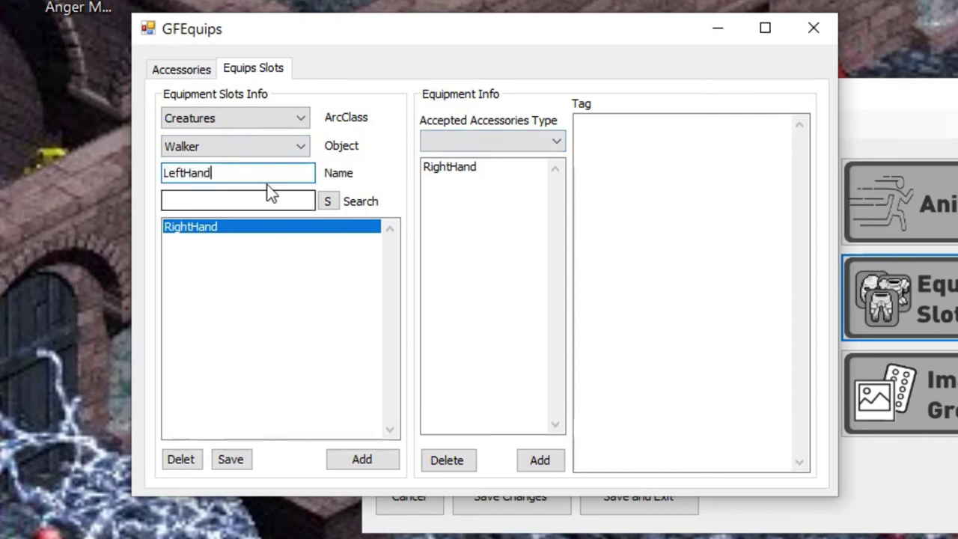
Reselect the Creatures ArcClass and the Walker object to clear the accepted accessory types for the new slot.
{"action": "left_click", "coordinate": [254, 146]}
{"action": "left_click", "coordinate": [220, 164]}
{"action": "left_click", "coordinate": [183, 121]}
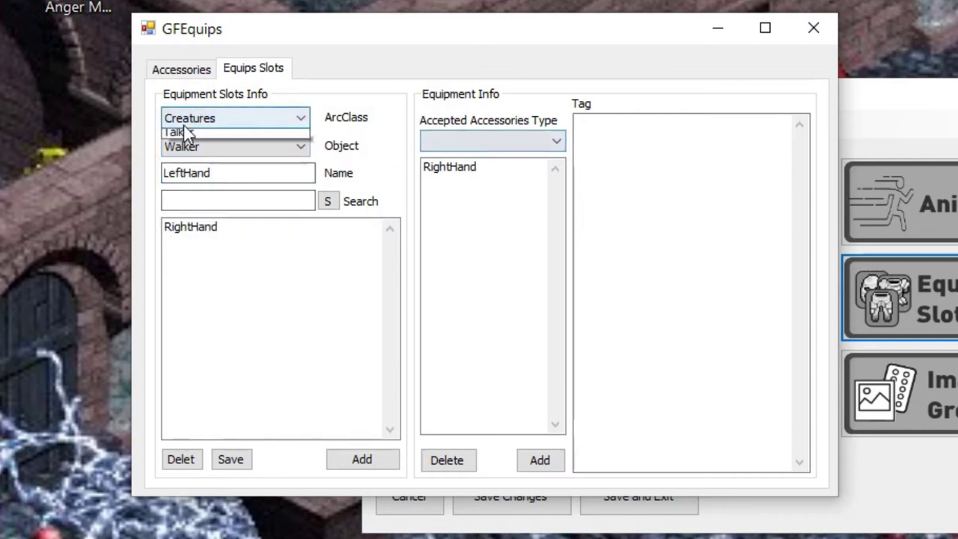
{"action": "left_click", "coordinate": [206, 146]}
{"action": "left_click", "coordinate": [247, 118]}
{"action": "left_click", "coordinate": [225, 136]}
{"action": "left_click", "coordinate": [287, 146]}
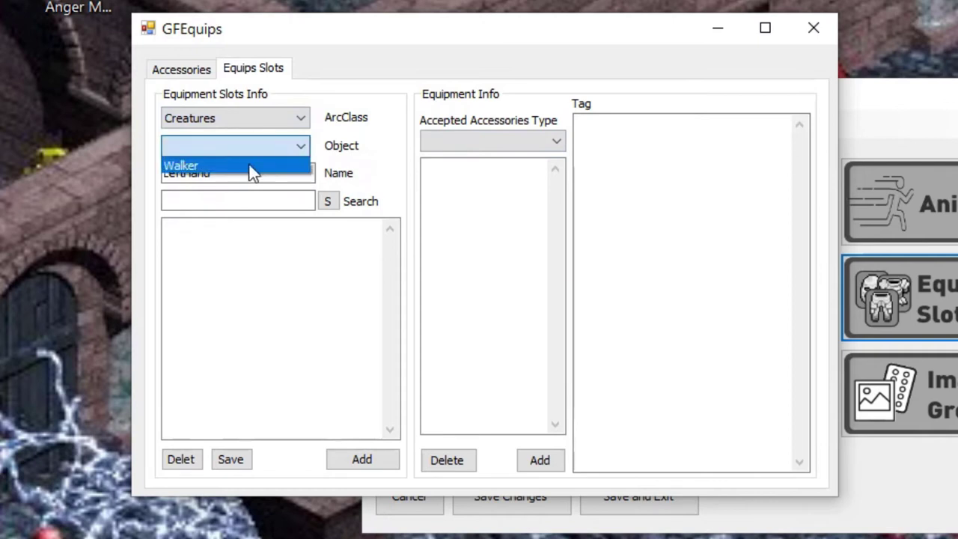
{"action": "left_click", "coordinate": [250, 165]}
Add LeftHand as the accepted accessory type and add the LeftHand slot to Walker.
{"action": "left_click", "coordinate": [494, 143]}
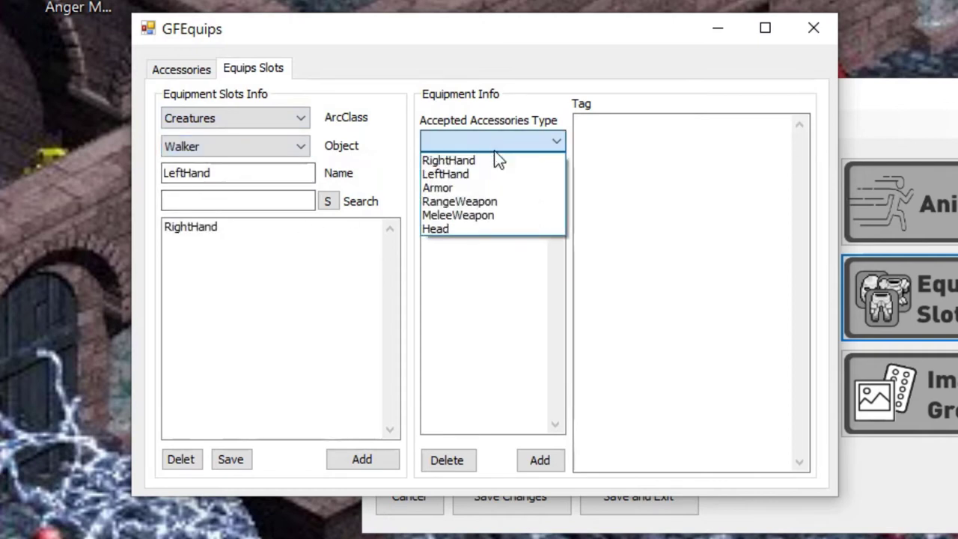
{"action": "left_click", "coordinate": [483, 173]}
{"action": "left_click", "coordinate": [545, 458]}
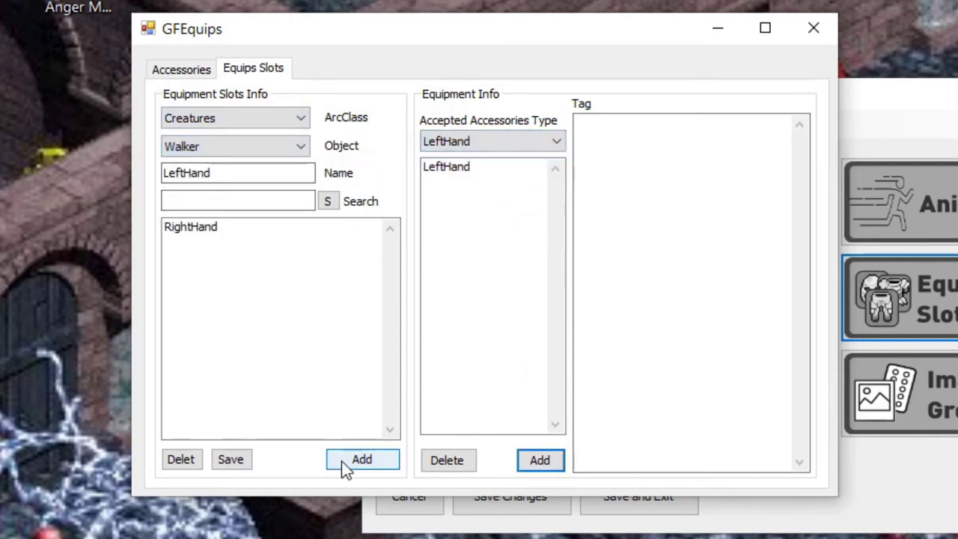
{"action": "left_click", "coordinate": [350, 461]}
Compare the accepted accessory types of Walker's RightHand and LeftHand slots.
{"action": "left_click", "coordinate": [229, 241]}
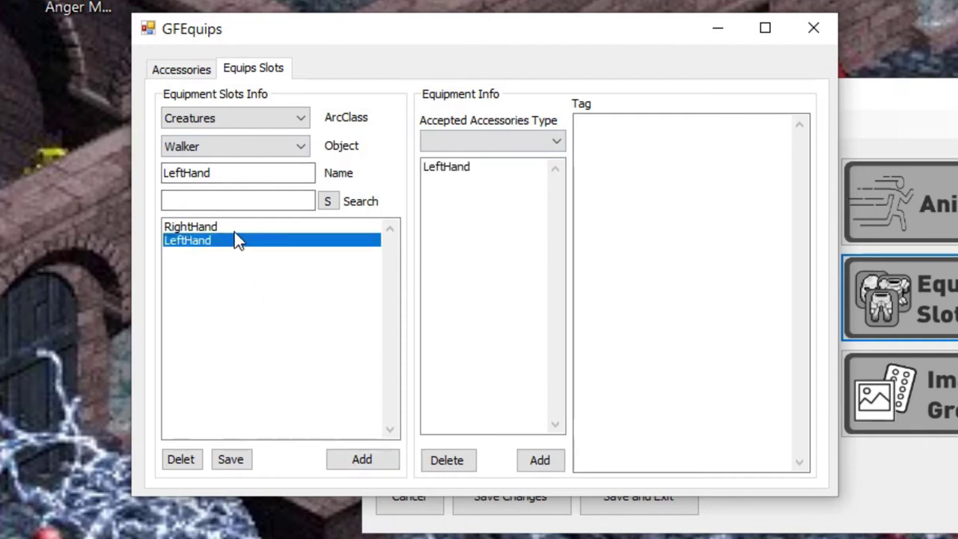
{"action": "left_click", "coordinate": [241, 229]}
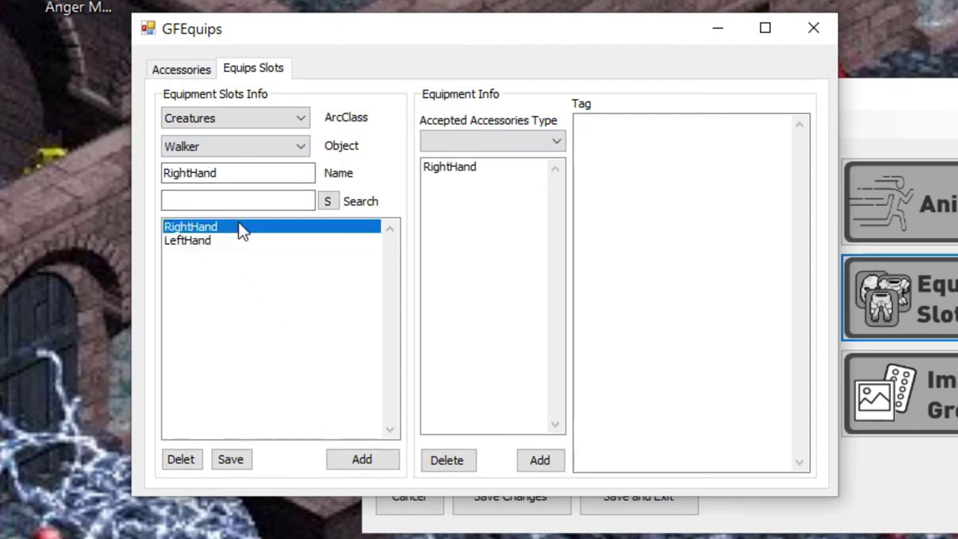
{"action": "left_click", "coordinate": [188, 241]}
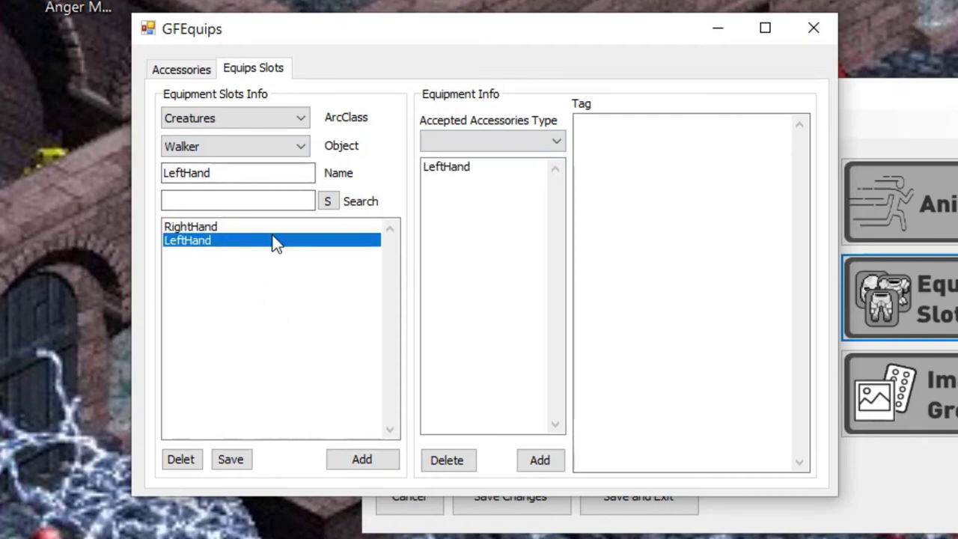
Choose Creatures and Walker again to empty the accepted types list before defining a third slot.
{"action": "left_click", "coordinate": [217, 147]}
{"action": "left_click", "coordinate": [217, 147]}
{"action": "left_click", "coordinate": [236, 173]}
{"action": "double_click", "coordinate": [236, 173]}
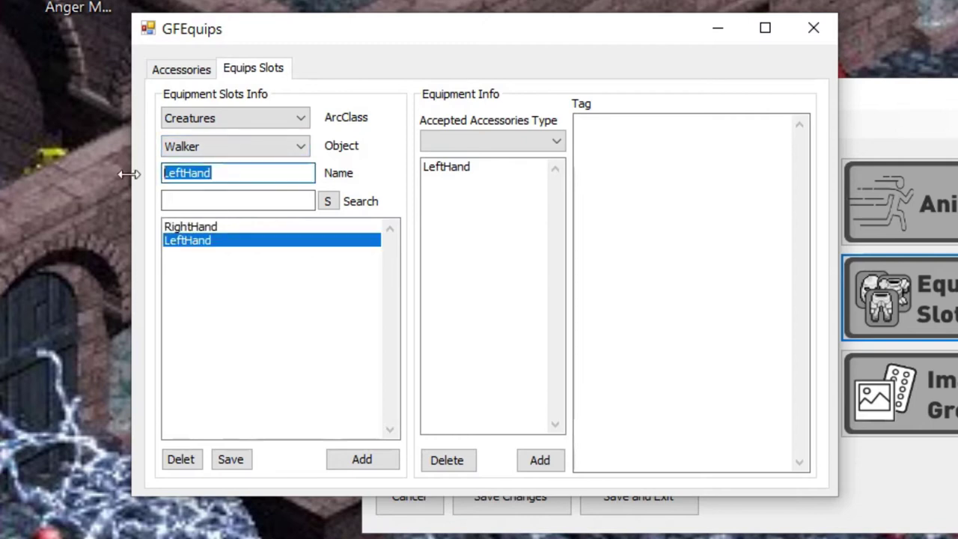
{"action": "left_click", "coordinate": [262, 118]}
{"action": "left_click", "coordinate": [251, 133]}
{"action": "left_click", "coordinate": [232, 146]}
{"action": "left_click", "coordinate": [208, 161]}
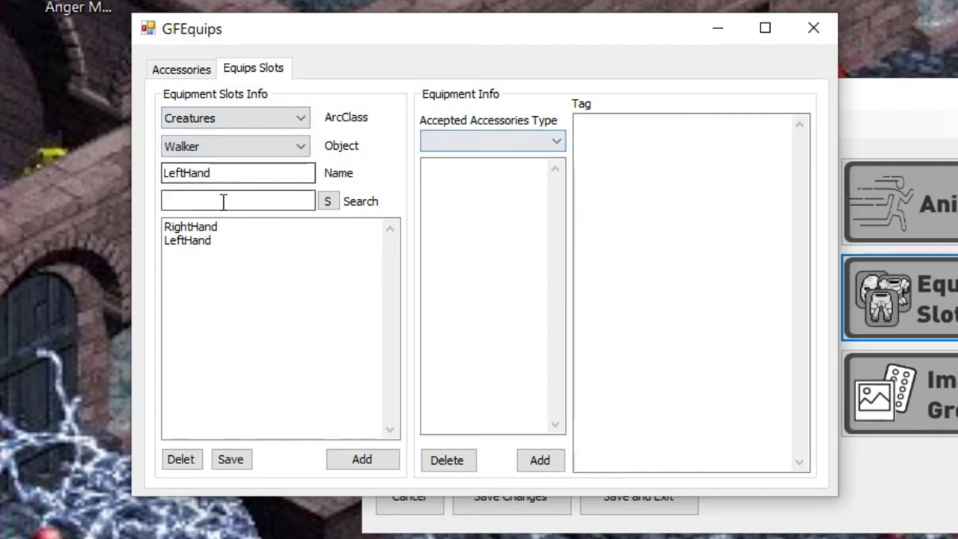
Name the third Walker equipment slot MainWeapon and add it without any accepted accessory type.
{"action": "double_click", "coordinate": [257, 174]}
{"action": "type", "text": "RangeWeapon"}
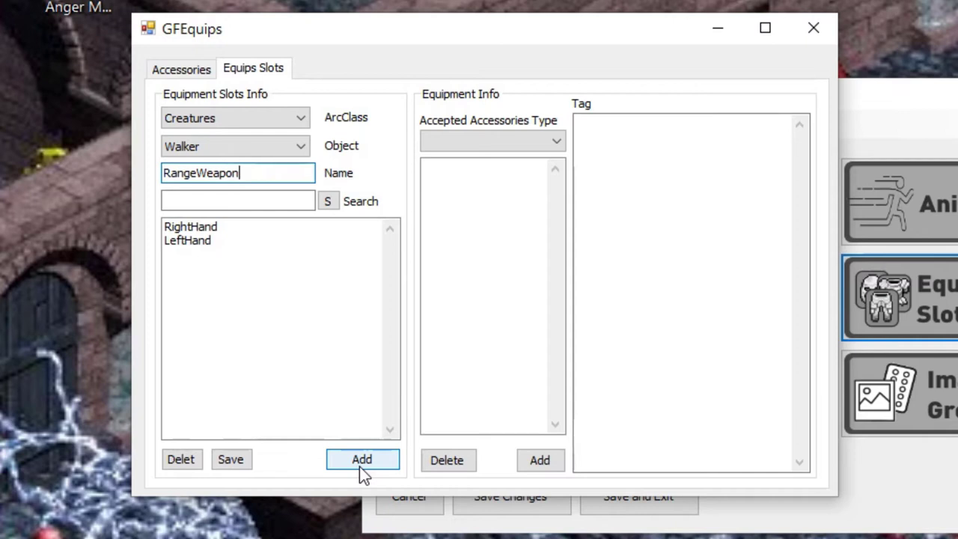
{"action": "left_click_drag", "start_coordinate": [268, 173], "coordinate": [127, 163]}
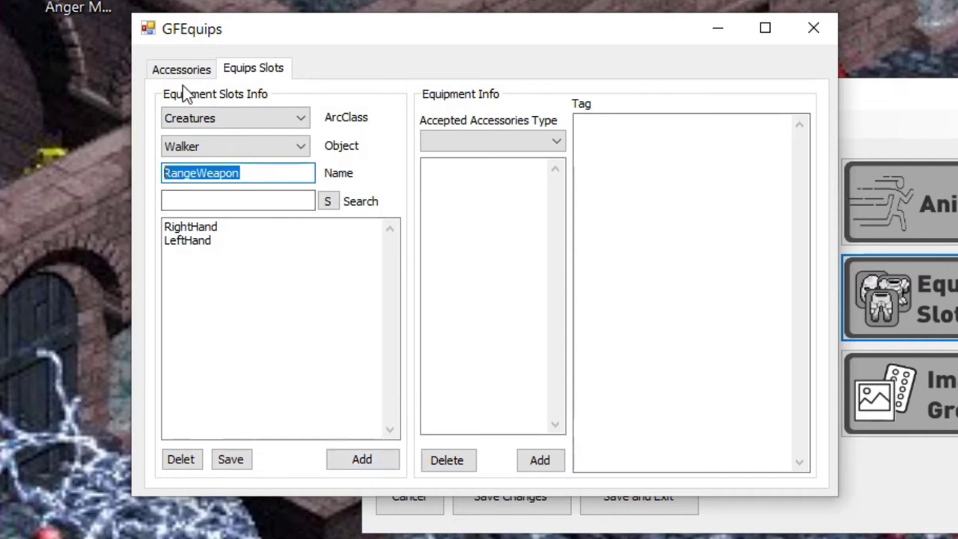
{"action": "type", "text": "Weapon"}
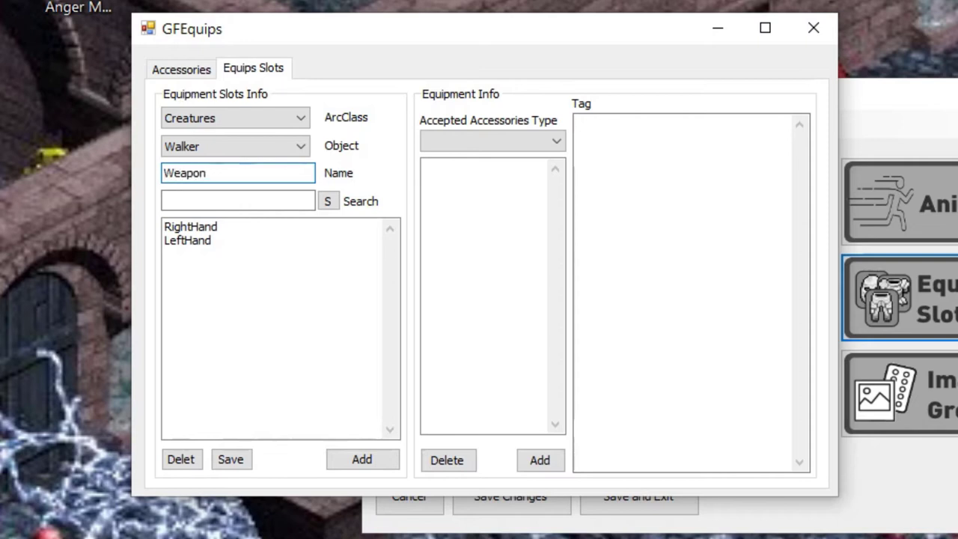
{"action": "key", "text": "BackSpace"}
{"action": "key", "text": "BackSpace"}
{"action": "key", "text": "BackSpace"}
{"action": "key", "text": "BackSpace"}
{"action": "key", "text": "BackSpace"}
{"action": "type", "text": "MainWeapon"}
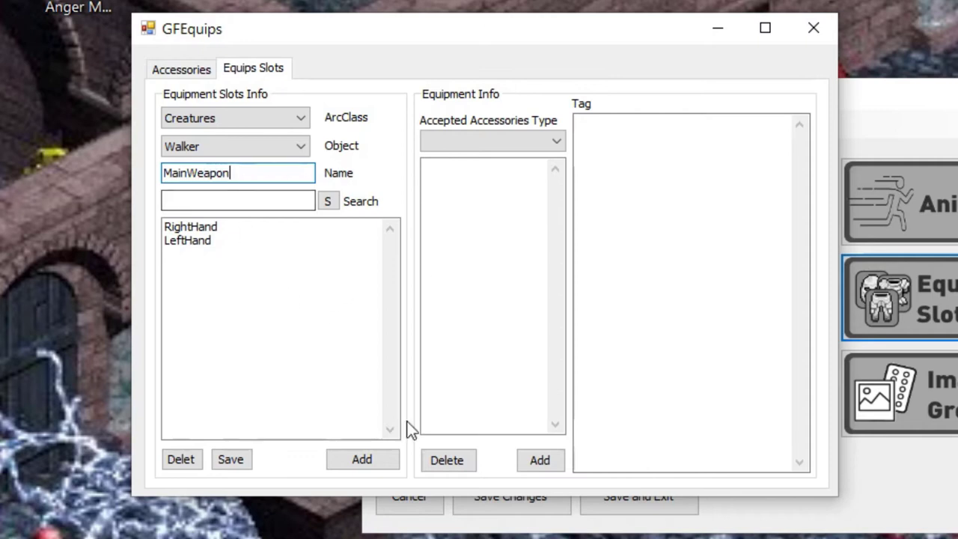
{"action": "left_click", "coordinate": [362, 459]}
Add three more equipment slots named HotWeapon1, HotWeapon2 and HotWeapon3 to Walker.
{"action": "left_click_drag", "start_coordinate": [233, 171], "coordinate": [148, 180]}
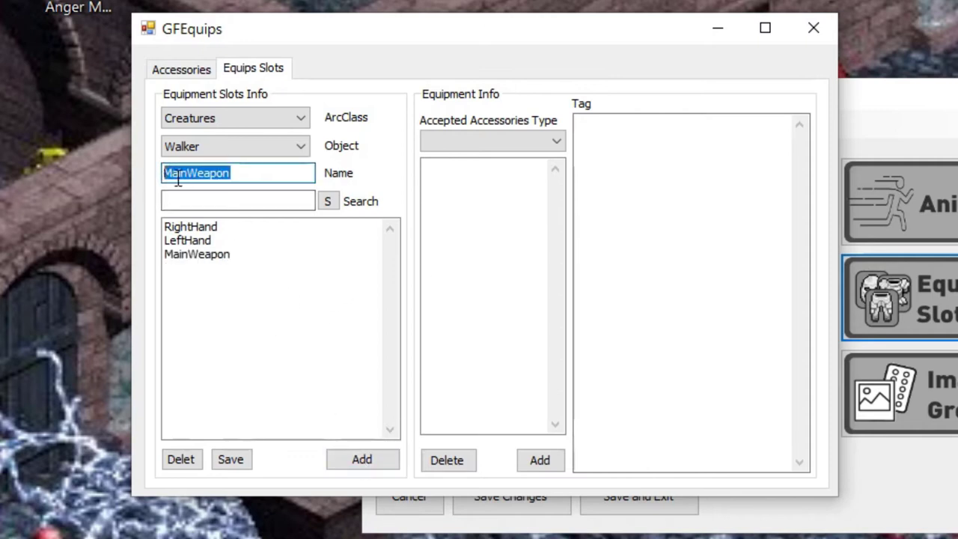
{"action": "type", "text": "HotWea"}
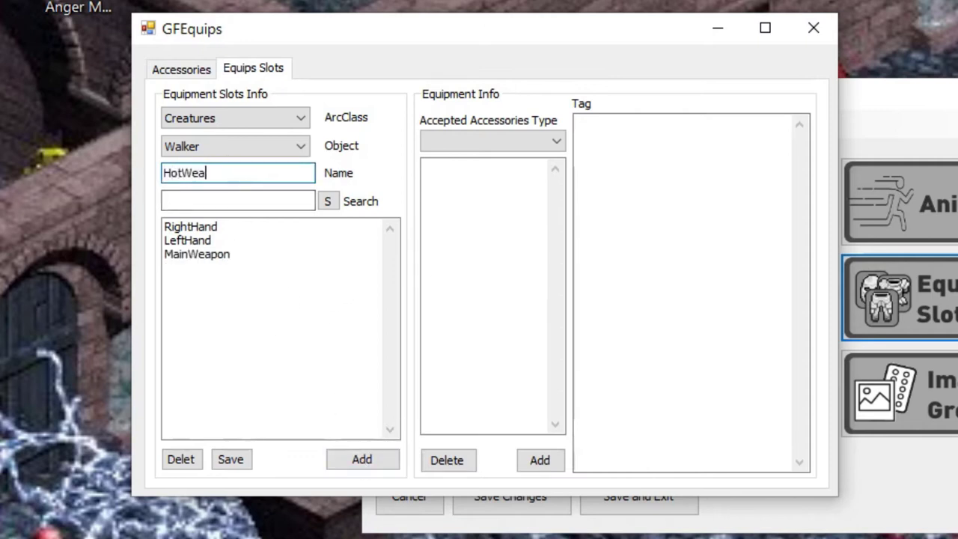
{"action": "type", "text": "pon1"}
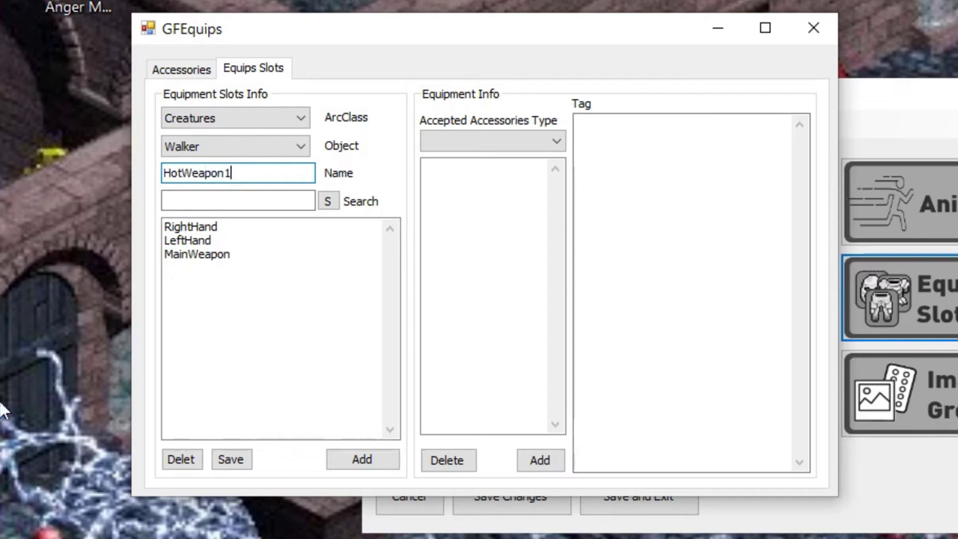
{"action": "left_click", "coordinate": [360, 463]}
{"action": "left_click_drag", "start_coordinate": [227, 173], "coordinate": [238, 173]}
{"action": "type", "text": "2"}
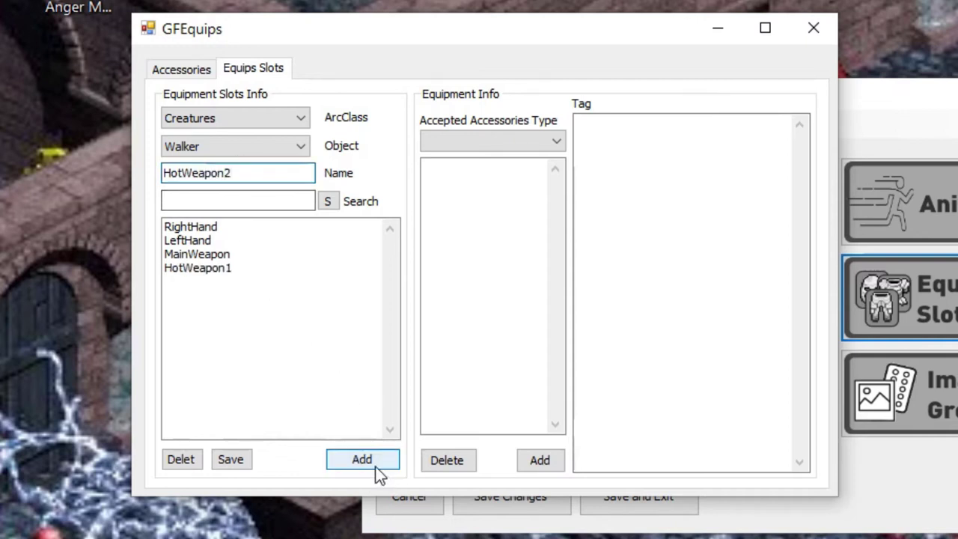
{"action": "left_click", "coordinate": [375, 460]}
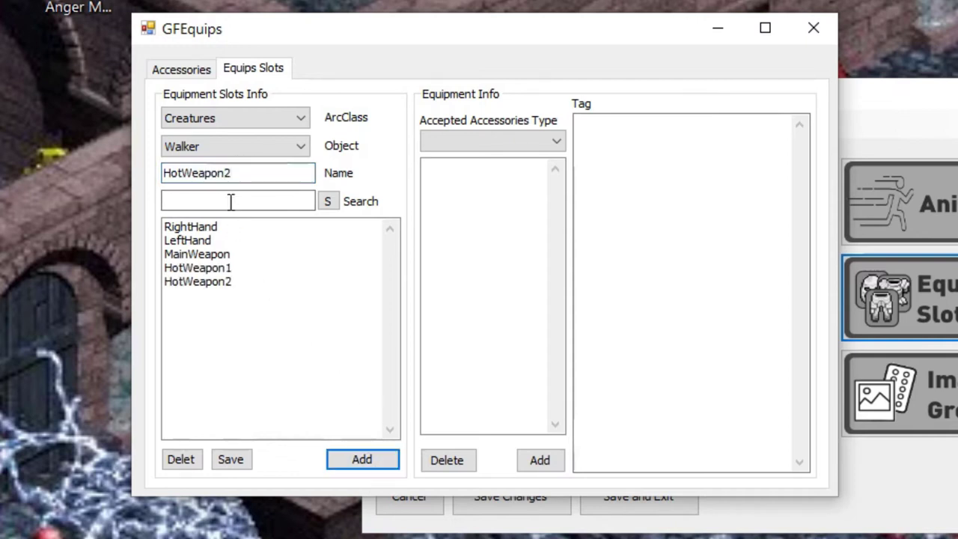
{"action": "left_click", "coordinate": [394, 461]}
Add RangeWeapon and MeleeWeapon as accepted accessory types of Walker's MainWeapon slot and save the slot.
{"action": "left_click", "coordinate": [230, 257]}
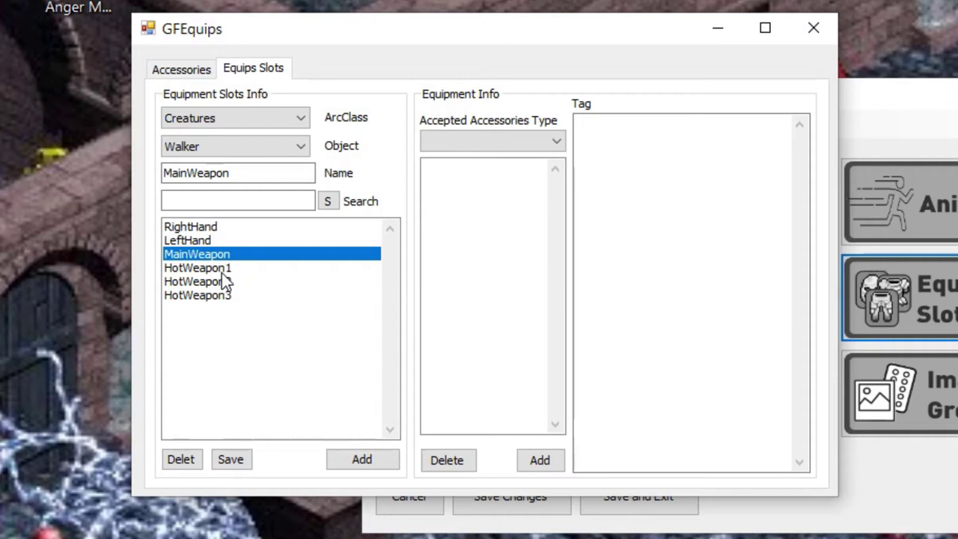
{"action": "left_click", "coordinate": [491, 142]}
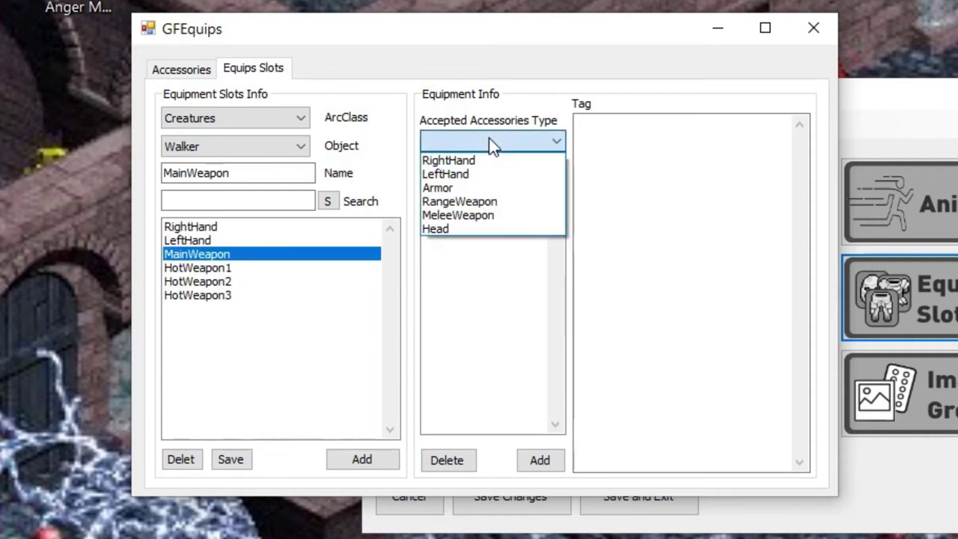
{"action": "left_click", "coordinate": [496, 202]}
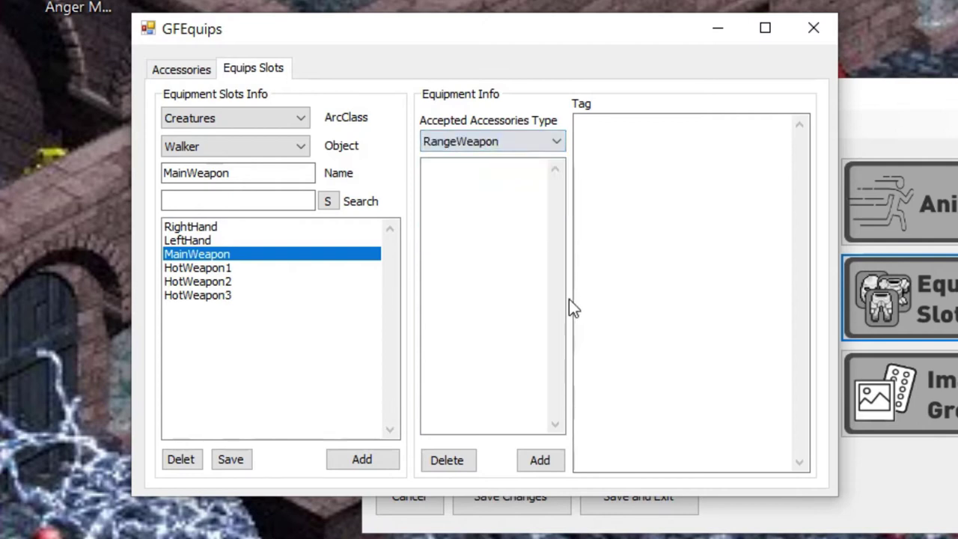
{"action": "left_click", "coordinate": [532, 462]}
{"action": "left_click", "coordinate": [524, 152]}
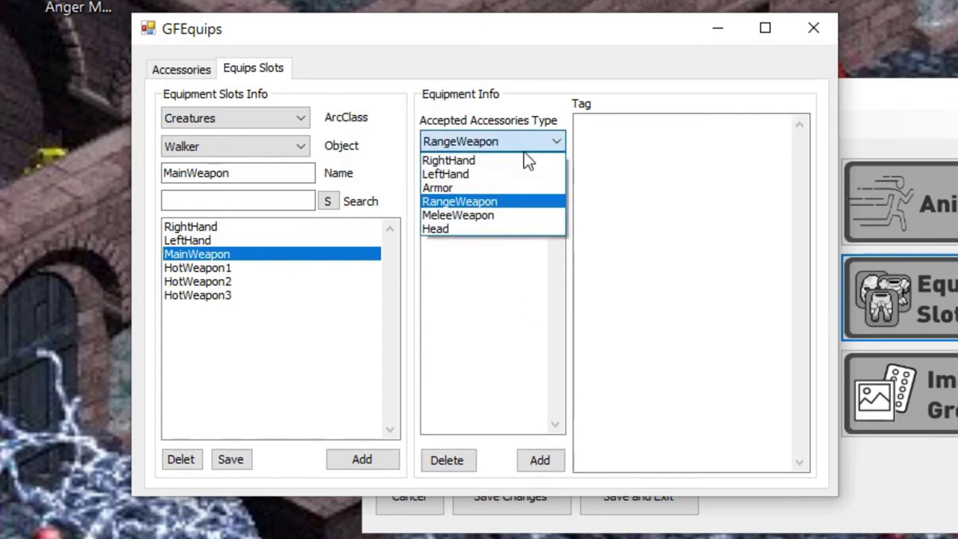
{"action": "left_click", "coordinate": [500, 215]}
{"action": "left_click", "coordinate": [538, 460]}
{"action": "left_click", "coordinate": [236, 468]}
{"action": "left_click", "coordinate": [234, 268]}
{"action": "left_click", "coordinate": [248, 255]}
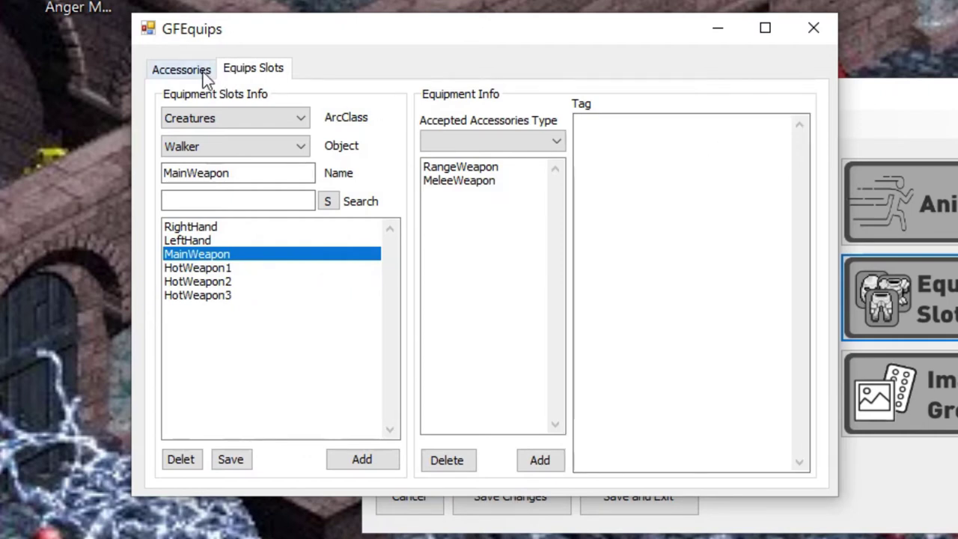
Examine the equipment slots of the Objects, Weapons and Creatures ArcClasses, returning to Walker's slots.
{"action": "left_click", "coordinate": [240, 116]}
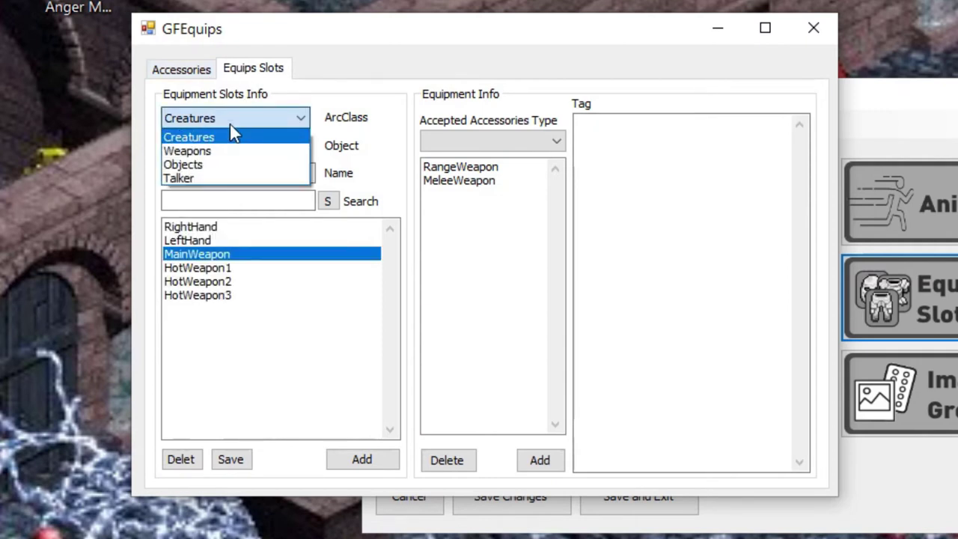
{"action": "left_click", "coordinate": [231, 133]}
{"action": "left_click", "coordinate": [230, 120]}
{"action": "left_click", "coordinate": [212, 167]}
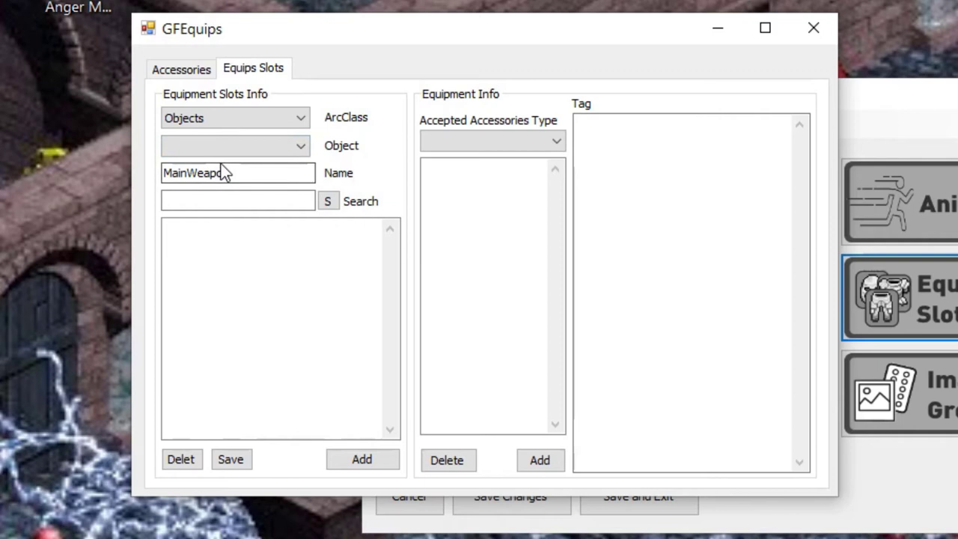
{"action": "left_click", "coordinate": [241, 124]}
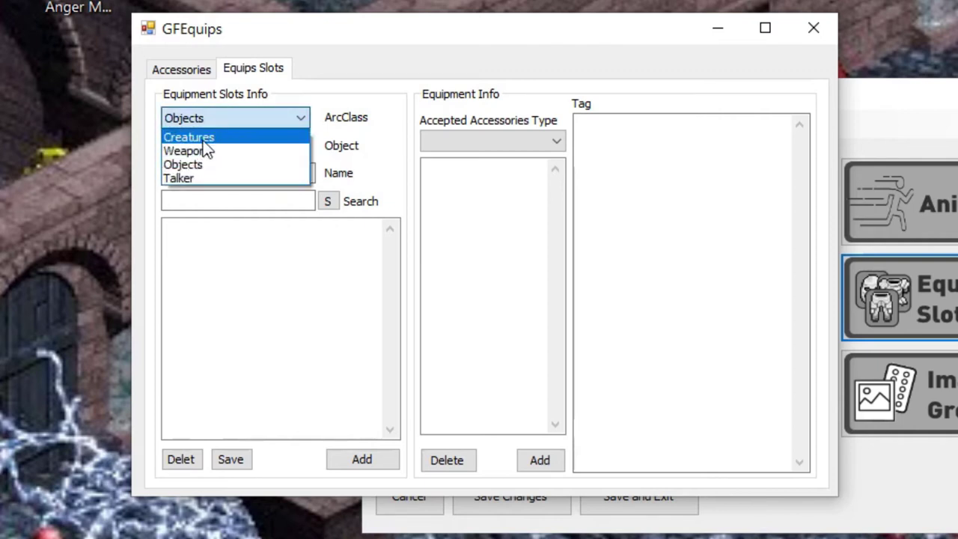
{"action": "left_click", "coordinate": [207, 150]}
{"action": "left_click", "coordinate": [230, 118]}
{"action": "left_click", "coordinate": [229, 133]}
{"action": "left_click", "coordinate": [222, 149]}
{"action": "left_click", "coordinate": [219, 166]}
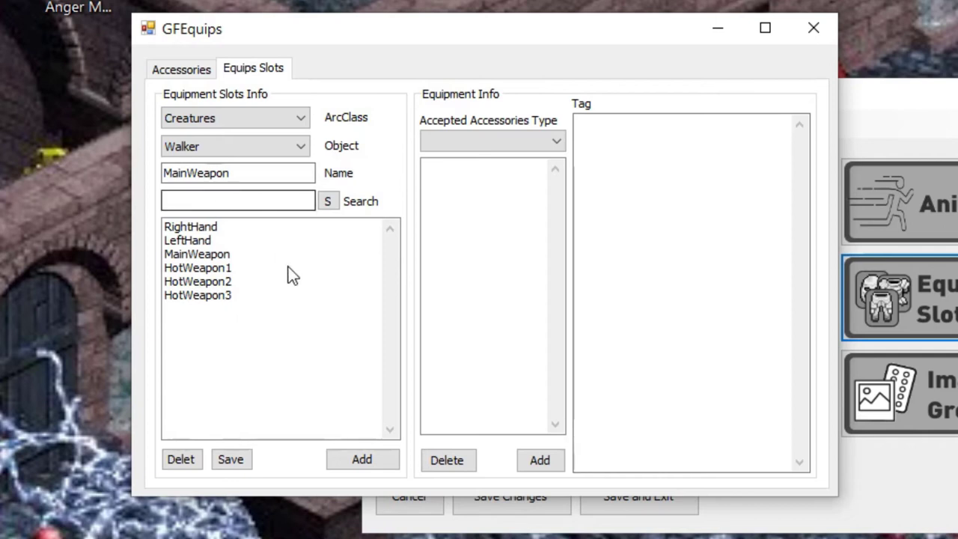
{"action": "left_click", "coordinate": [230, 117]}
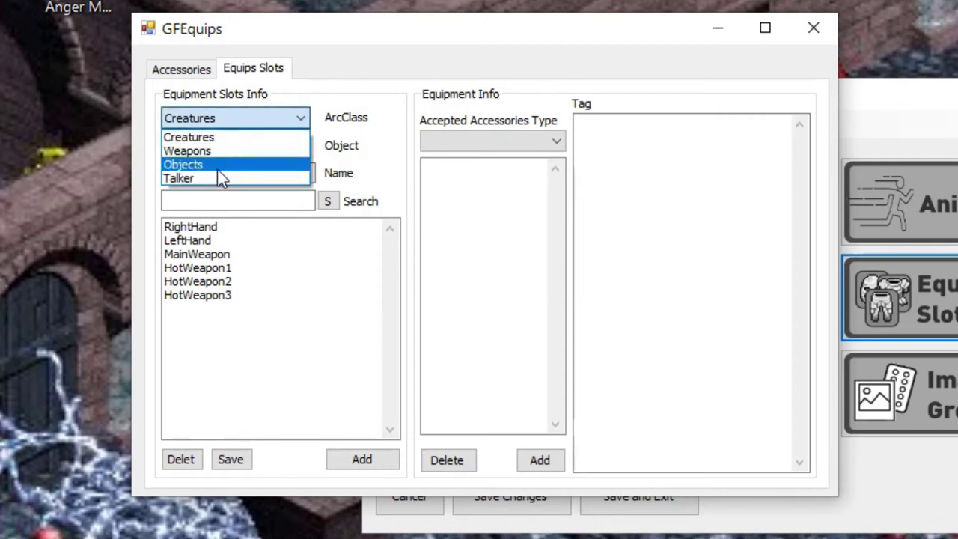
{"action": "left_click", "coordinate": [205, 101]}
Begin a new accessory with the walker_SP.png sprite and the RightHand type, and locate the hand frames on the sprite sheet.
{"action": "left_click", "coordinate": [181, 71]}
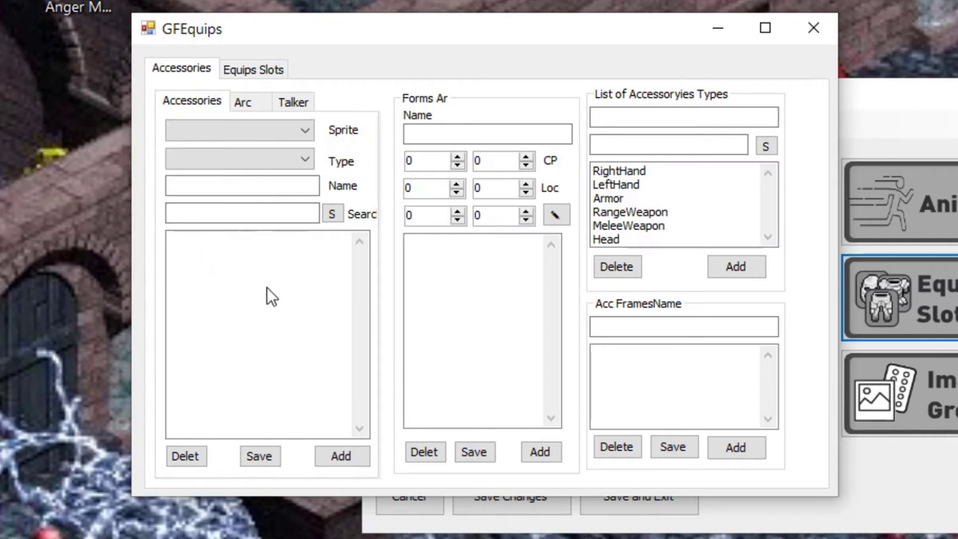
{"action": "left_click", "coordinate": [274, 133]}
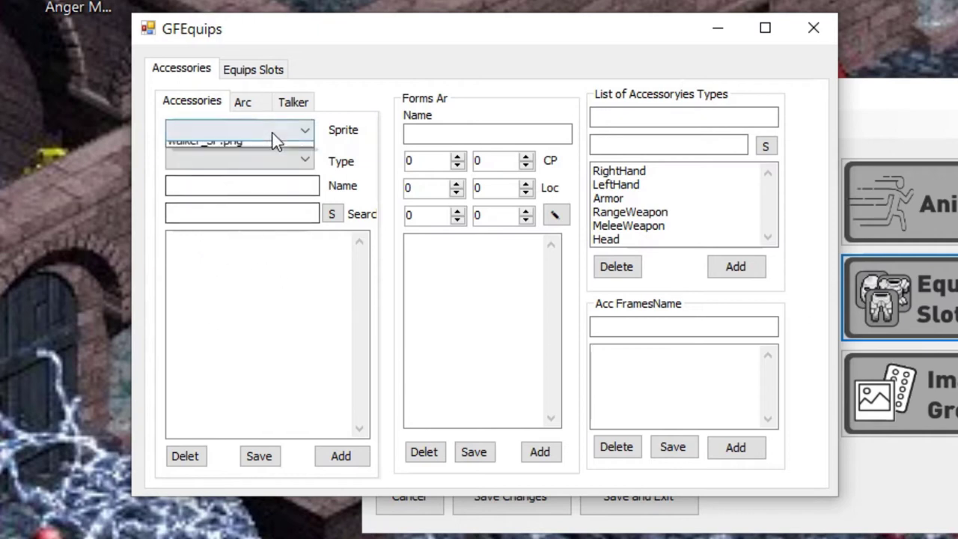
{"action": "left_click", "coordinate": [257, 148]}
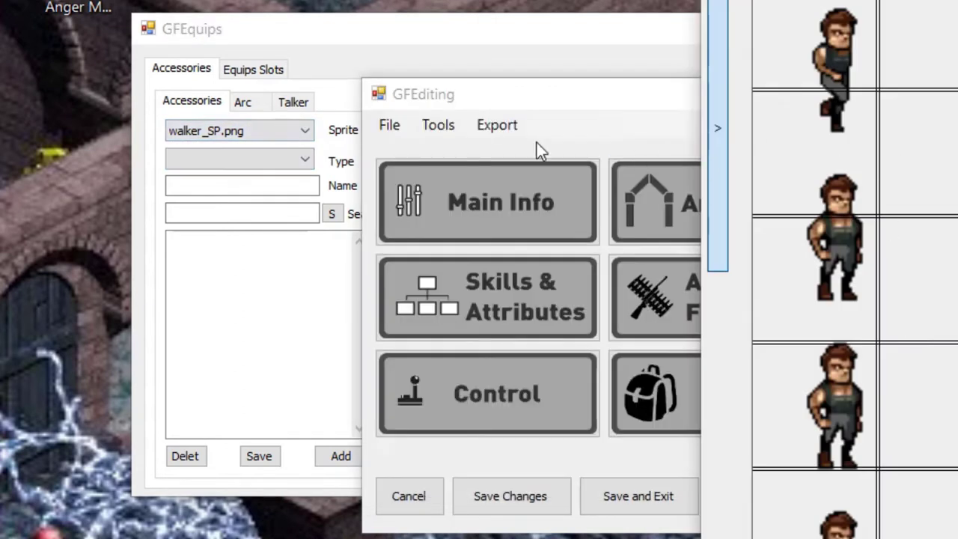
{"action": "left_click", "coordinate": [231, 160]}
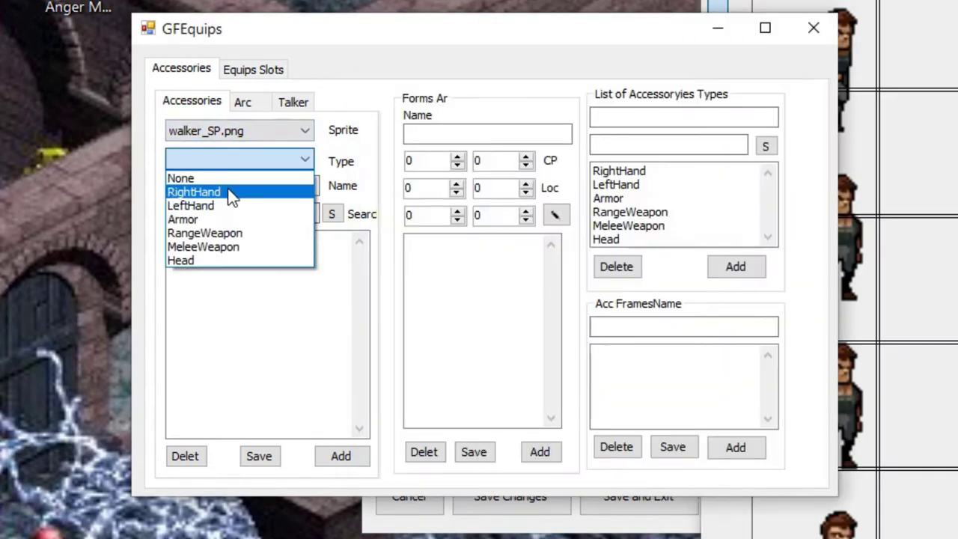
{"action": "left_click", "coordinate": [235, 193]}
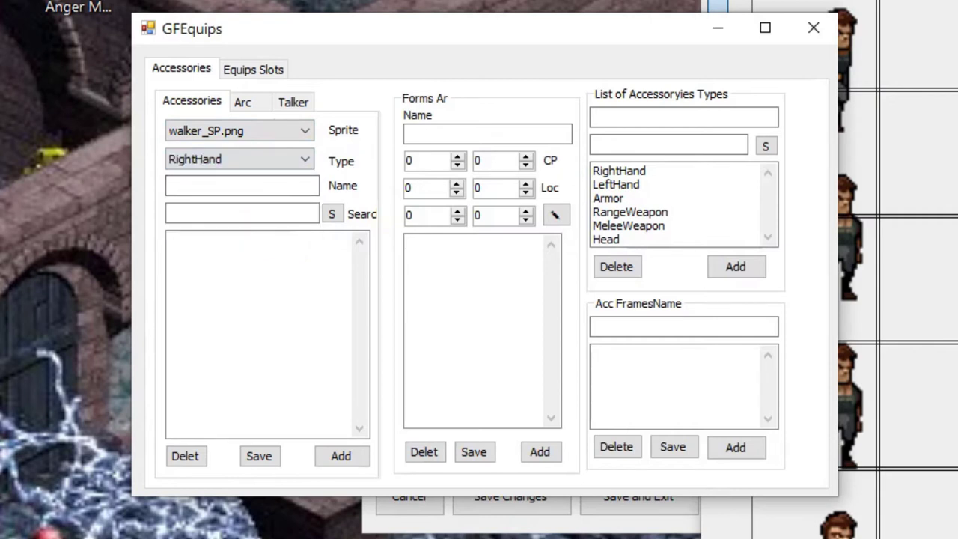
{"action": "scroll", "coordinate": [823, 270], "scroll_direction": "down", "scroll_amount": 5}
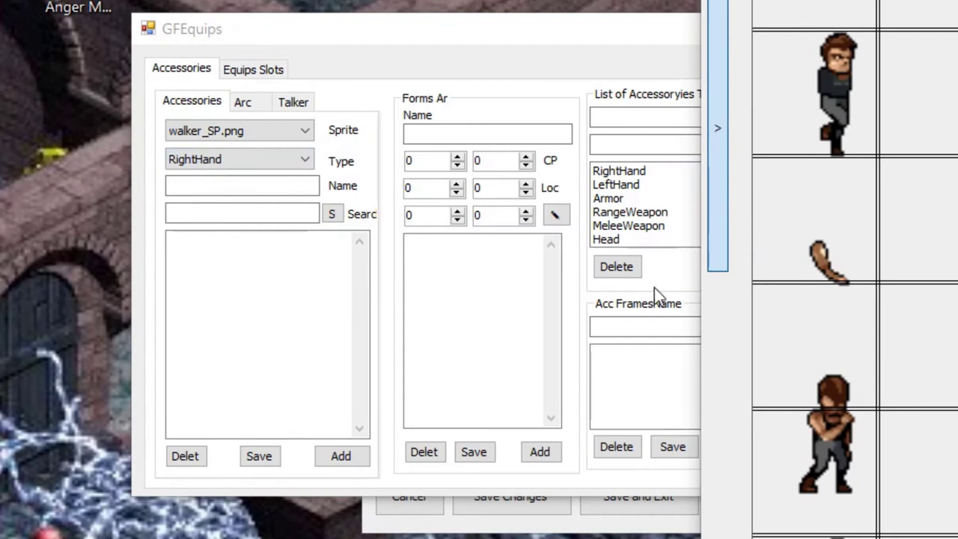
Check the frame names of the accessory types, then name the new accessory WalkerRightHand and add it.
{"action": "left_click", "coordinate": [636, 174]}
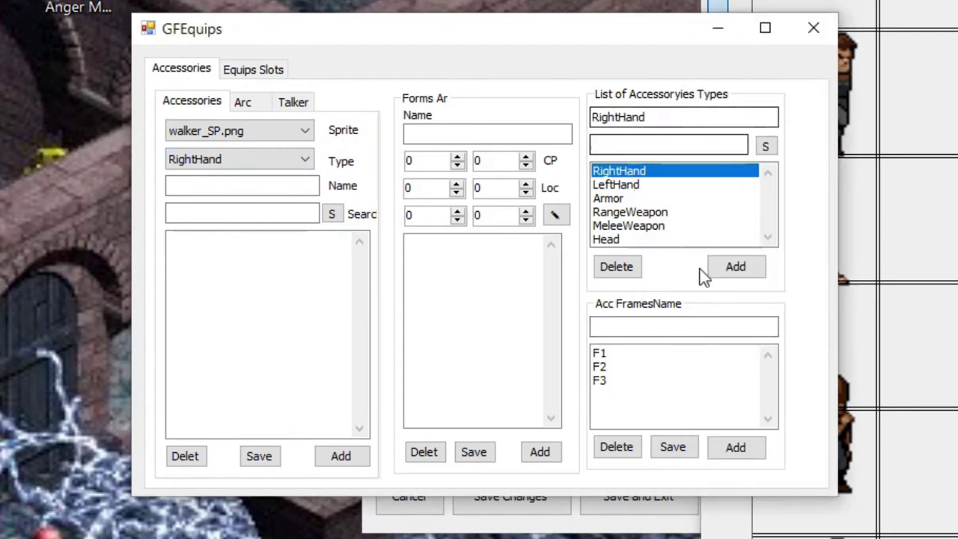
{"action": "left_click_drag", "start_coordinate": [620, 33], "coordinate": [494, 46]}
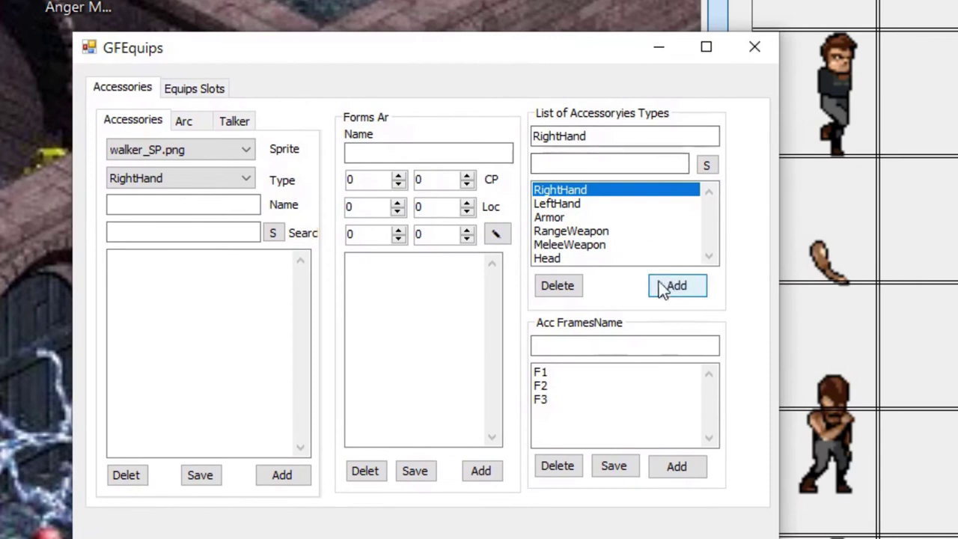
{"action": "left_click", "coordinate": [605, 203]}
{"action": "left_click", "coordinate": [598, 231]}
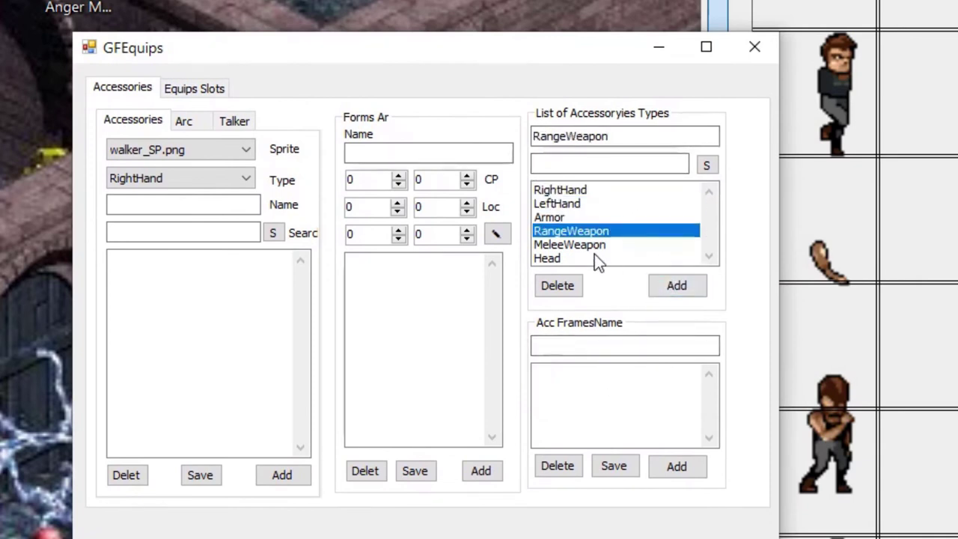
{"action": "key", "text": "Home"}
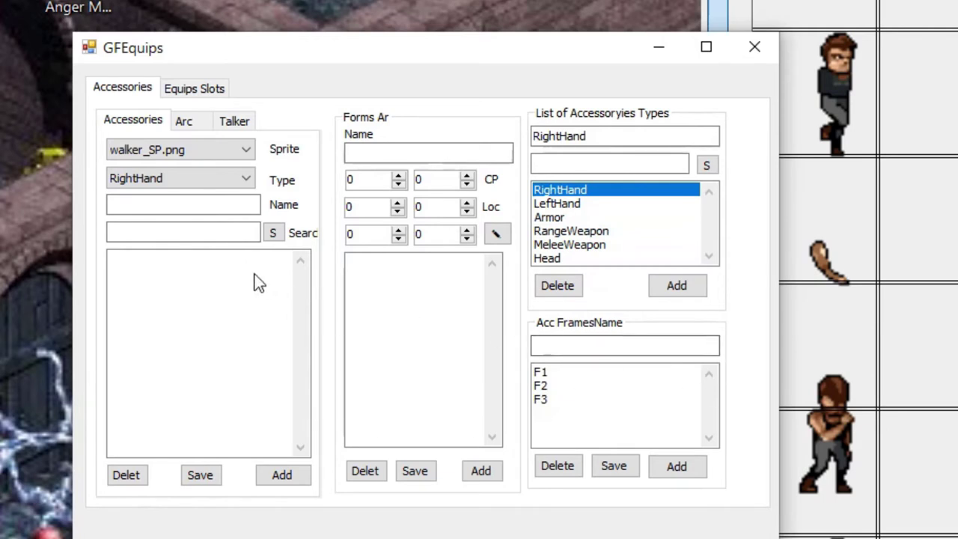
{"action": "left_click", "coordinate": [204, 206]}
{"action": "type", "text": "WalkerRightHand"}
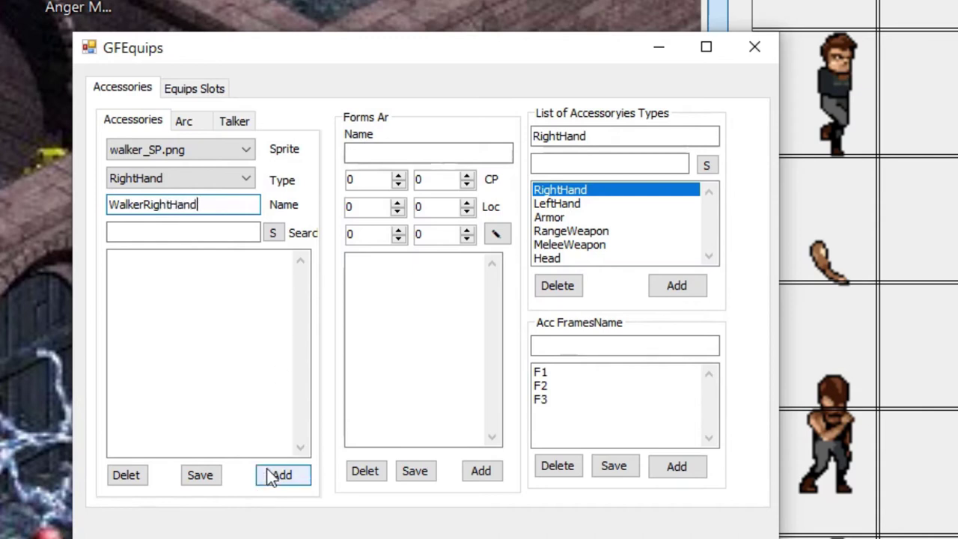
{"action": "left_click", "coordinate": [278, 475]}
{"action": "left_click", "coordinate": [183, 205]}
{"action": "type", "text": "Walker"}
{"action": "key", "text": "BackSpace"}
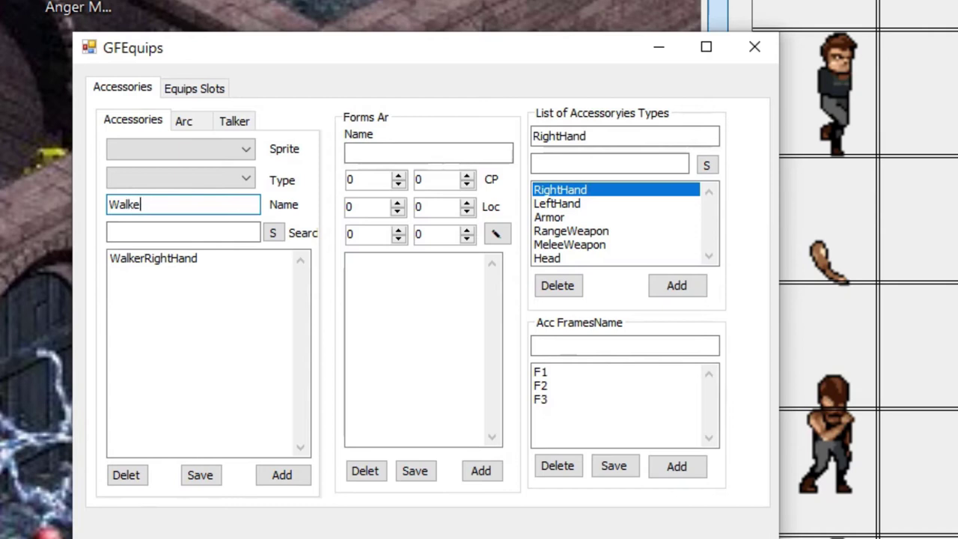
Add a second accessory named WalkerLeftHand of type LeftHand, based on the WalkerRightHand entry.
{"action": "left_click", "coordinate": [193, 260]}
{"action": "left_click_drag", "start_coordinate": [207, 204], "coordinate": [144, 205]}
{"action": "key", "text": "Left"}
{"action": "key", "text": "shift+Right"}
{"action": "key", "text": "shift+Right"}
{"action": "key", "text": "shift+Right"}
{"action": "key", "text": "shift+Right"}
{"action": "key", "text": "shift+Right"}
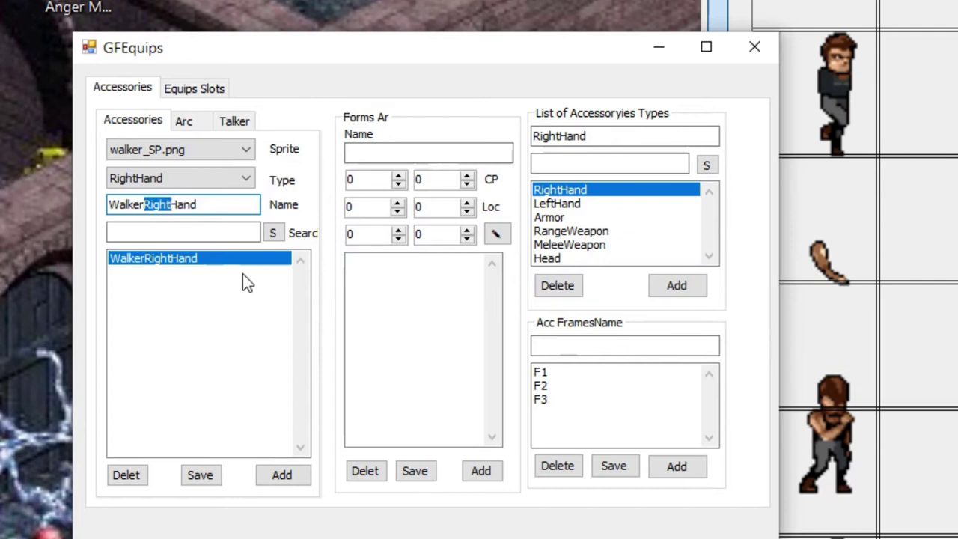
{"action": "type", "text": "Left"}
{"action": "left_click", "coordinate": [218, 178]}
{"action": "left_click", "coordinate": [197, 222]}
{"action": "left_click", "coordinate": [282, 476]}
Add form F1 to WalkerRightHand, picking the first right-hand sprite cell at location 0, 768 with size 48 by 48.
{"action": "left_click", "coordinate": [188, 258]}
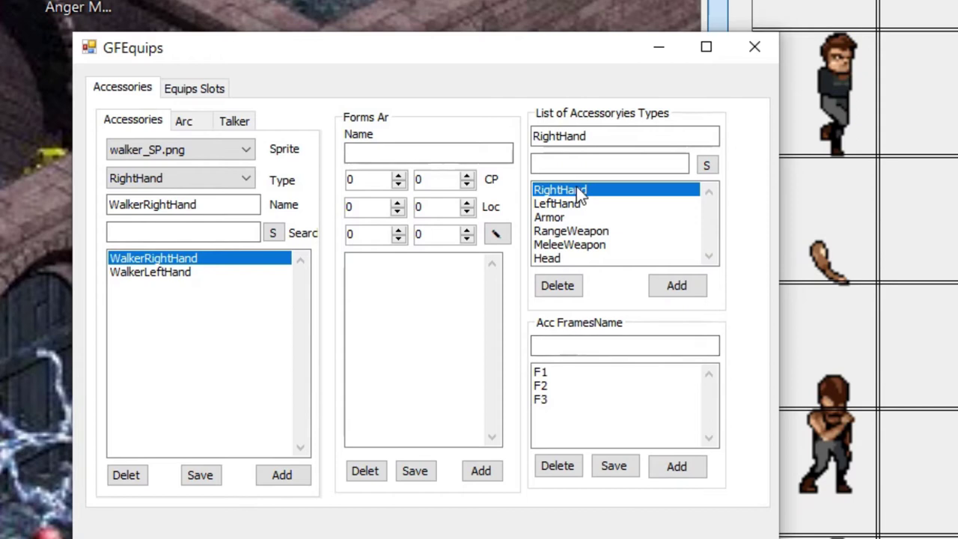
{"action": "left_click", "coordinate": [575, 374]}
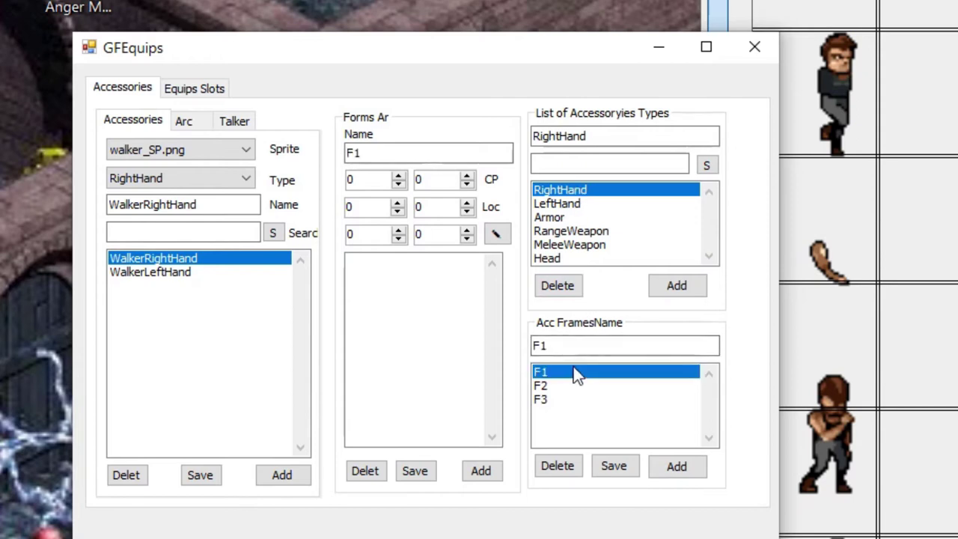
{"action": "left_click", "coordinate": [378, 152]}
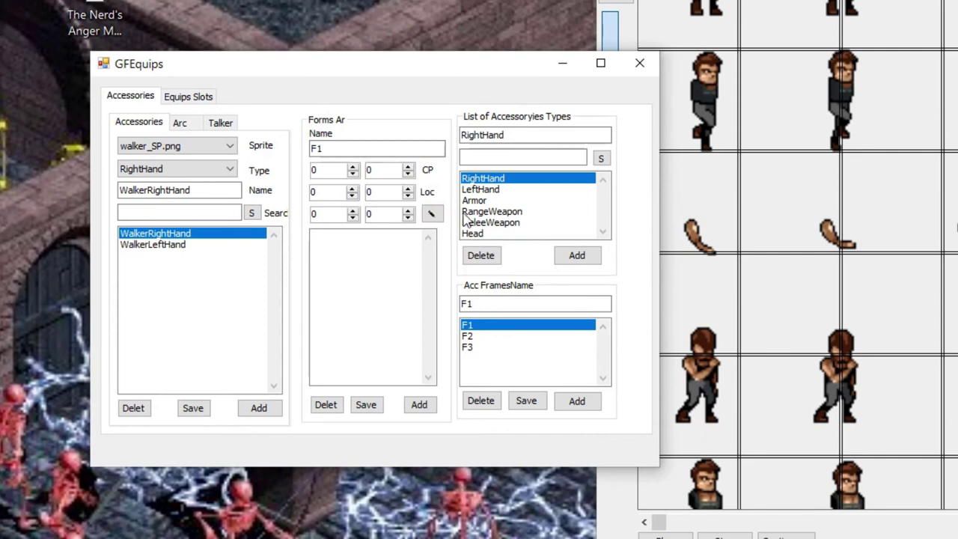
{"action": "left_click", "coordinate": [794, 236]}
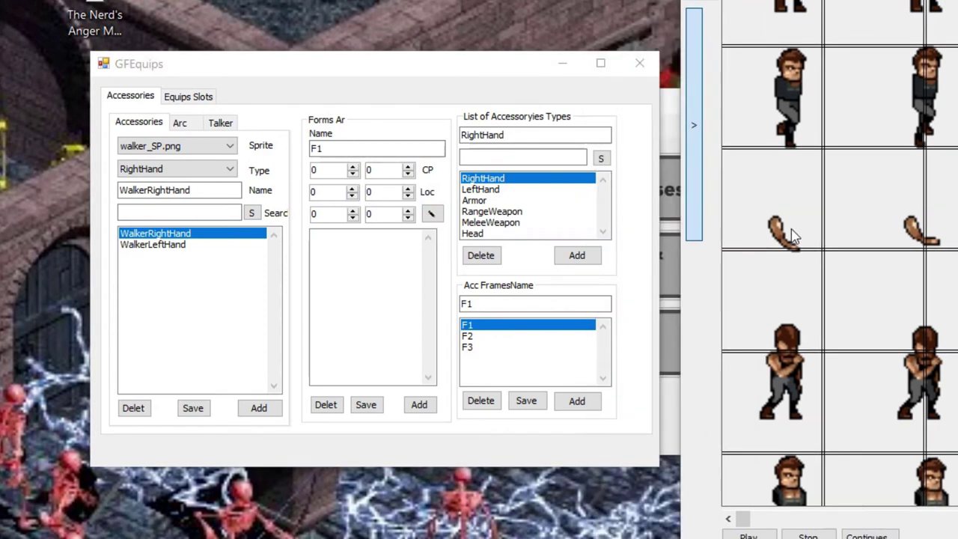
{"action": "left_click", "coordinate": [433, 215]}
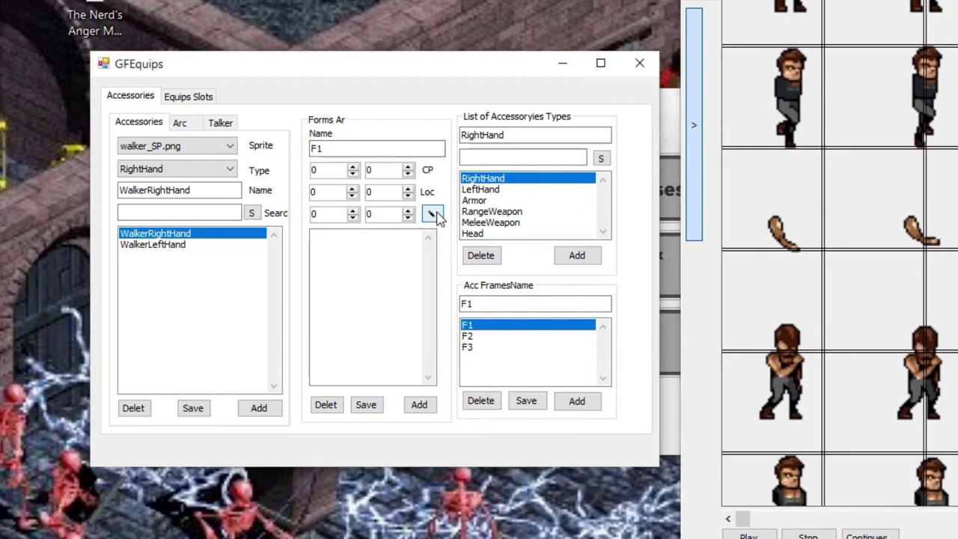
{"action": "left_click", "coordinate": [784, 205]}
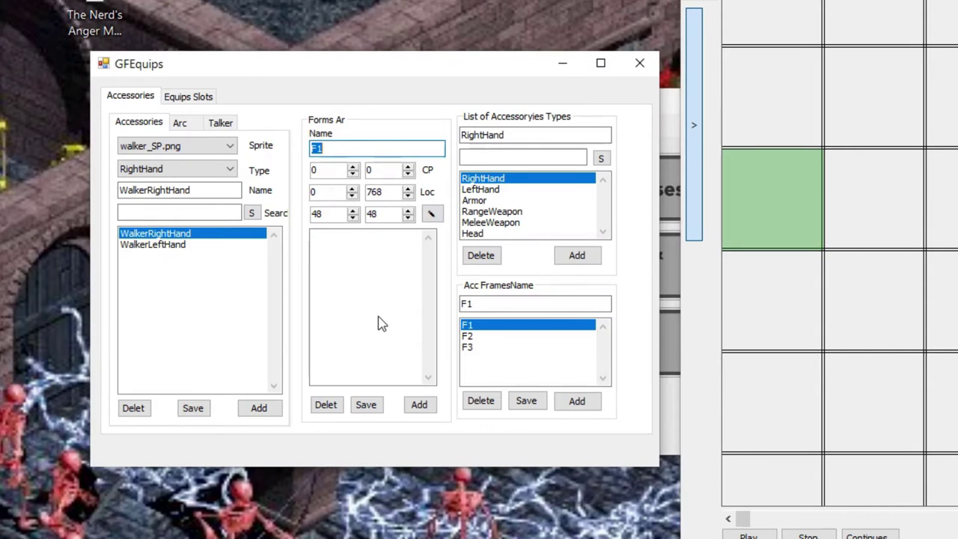
{"action": "left_click", "coordinate": [420, 405]}
{"action": "left_click", "coordinate": [334, 238]}
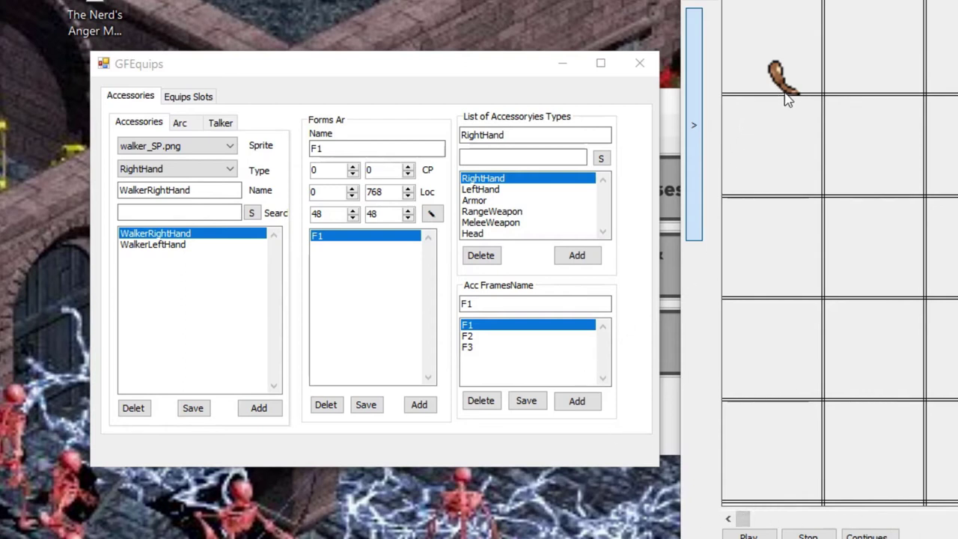
Set the sprite viewer's grid cell size to 64 by 64.
{"action": "left_click", "coordinate": [690, 185]}
{"action": "double_click", "coordinate": [719, 71]}
{"action": "type", "text": "64"}
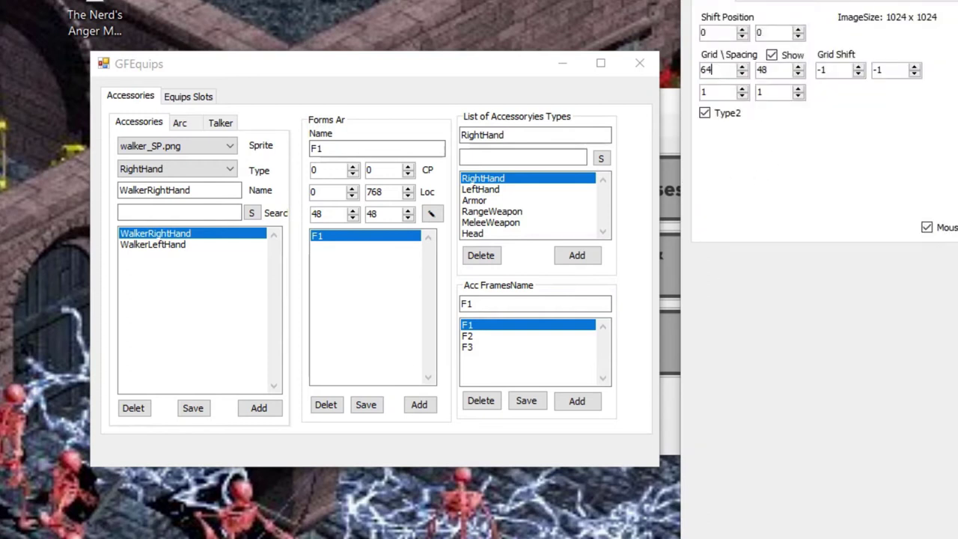
{"action": "double_click", "coordinate": [782, 68]}
Pick the first right-hand cell again for WalkerRightHand's form F1 and save the form with size 64 by 64.
{"action": "left_click", "coordinate": [431, 214]}
{"action": "scroll", "coordinate": [783, 252], "scroll_direction": "down", "scroll_amount": 4}
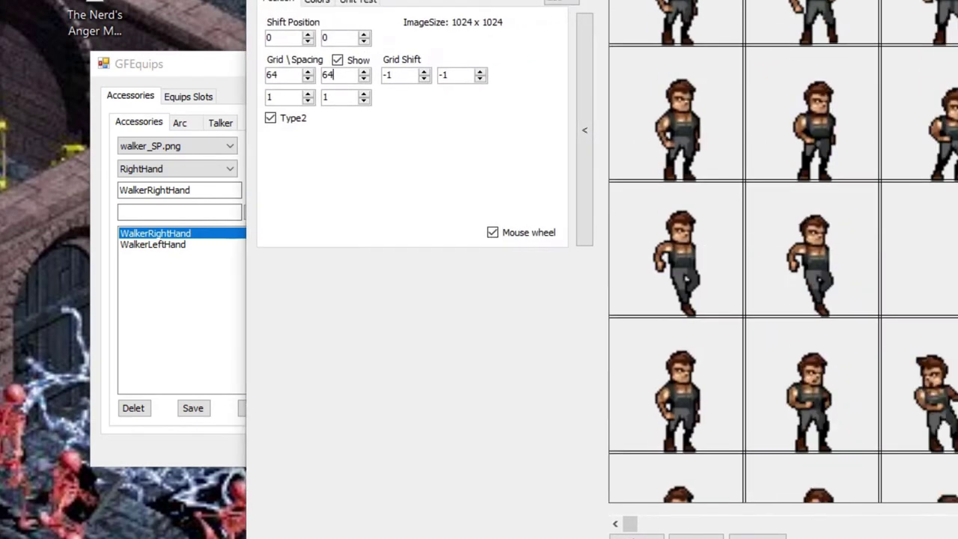
{"action": "left_click", "coordinate": [689, 183]}
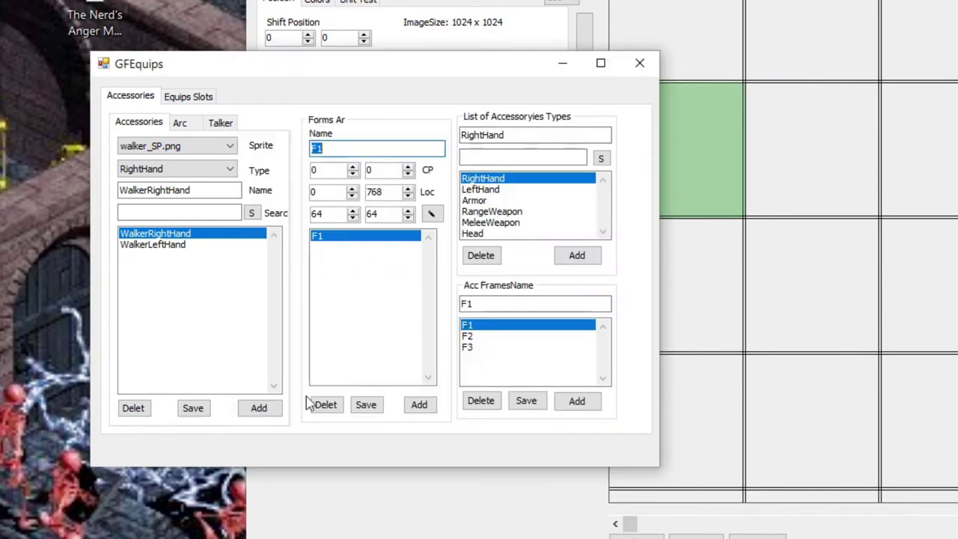
{"action": "left_click", "coordinate": [366, 408]}
{"action": "left_click", "coordinate": [352, 236]}
{"action": "left_click", "coordinate": [352, 237]}
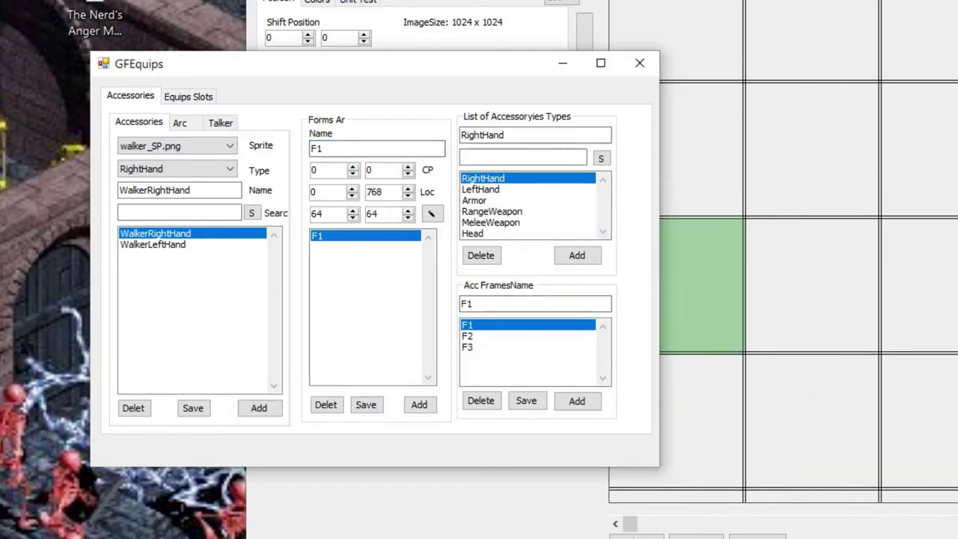
Collapse the sprite viewer's grid settings and arrange the viewer beside the GFEquips window.
{"action": "left_click", "coordinate": [919, 367]}
{"action": "scroll", "coordinate": [920, 367], "scroll_direction": "down", "scroll_amount": 3}
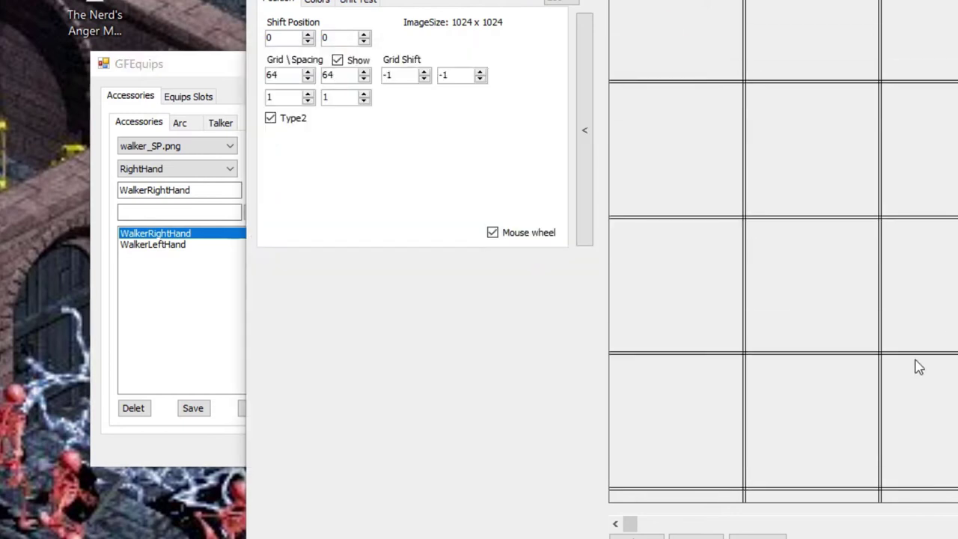
{"action": "scroll", "coordinate": [784, 280], "scroll_direction": "up", "scroll_amount": 2}
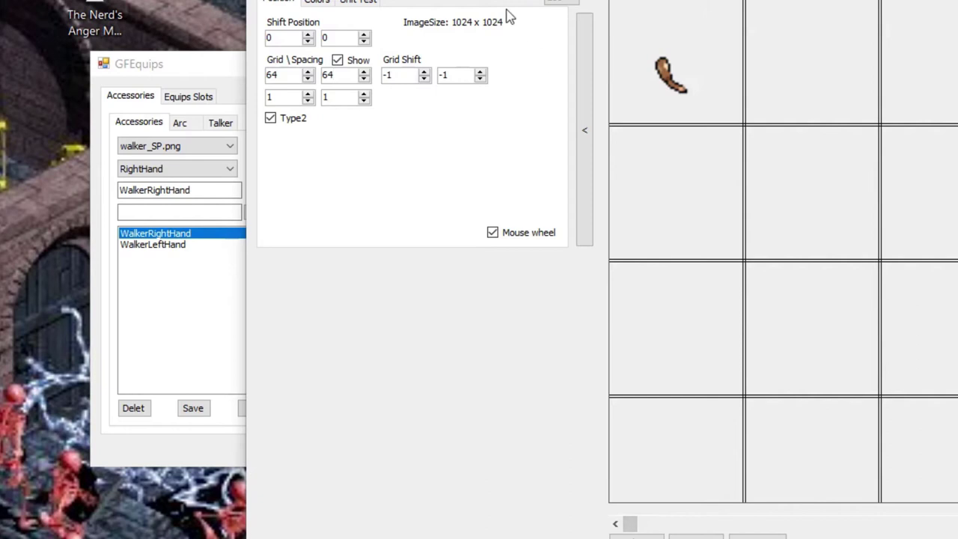
{"action": "left_click", "coordinate": [591, 94]}
{"action": "left_click_drag", "start_coordinate": [322, 0], "coordinate": [643, 3]}
{"action": "left_click_drag", "start_coordinate": [453, 69], "coordinate": [367, 71]}
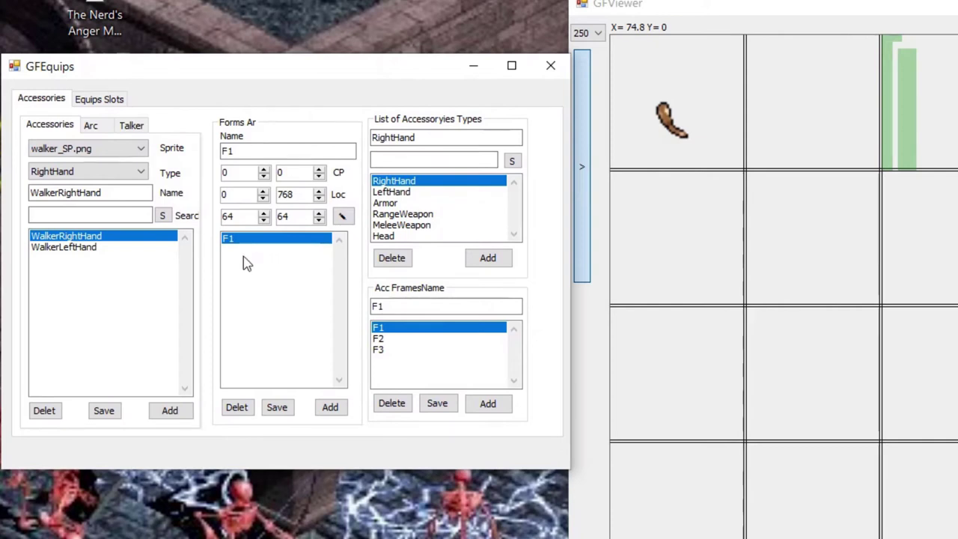
Add form F2 to WalkerRightHand at location 64, 768, based on F1, and check both forms in the viewer.
{"action": "double_click", "coordinate": [248, 151]}
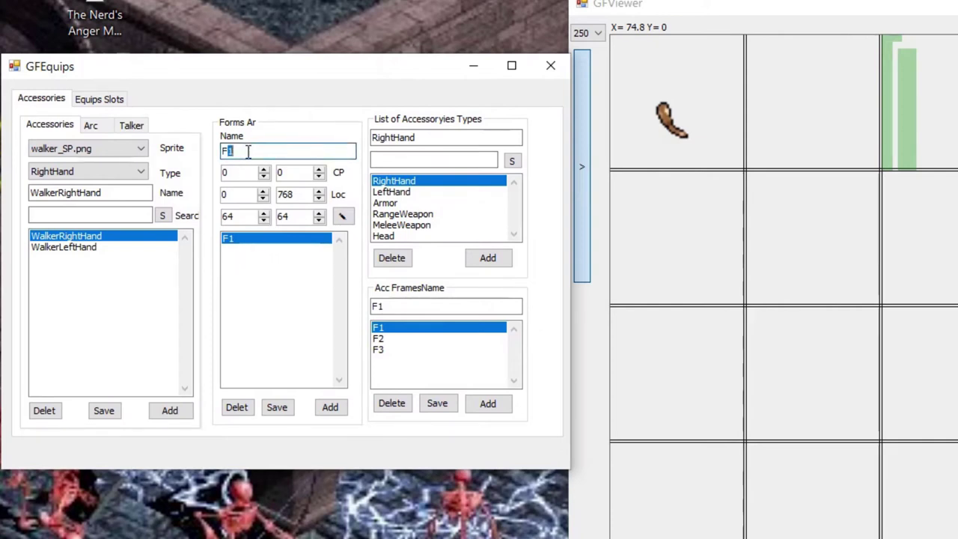
{"action": "type", "text": "F2"}
{"action": "double_click", "coordinate": [241, 195]}
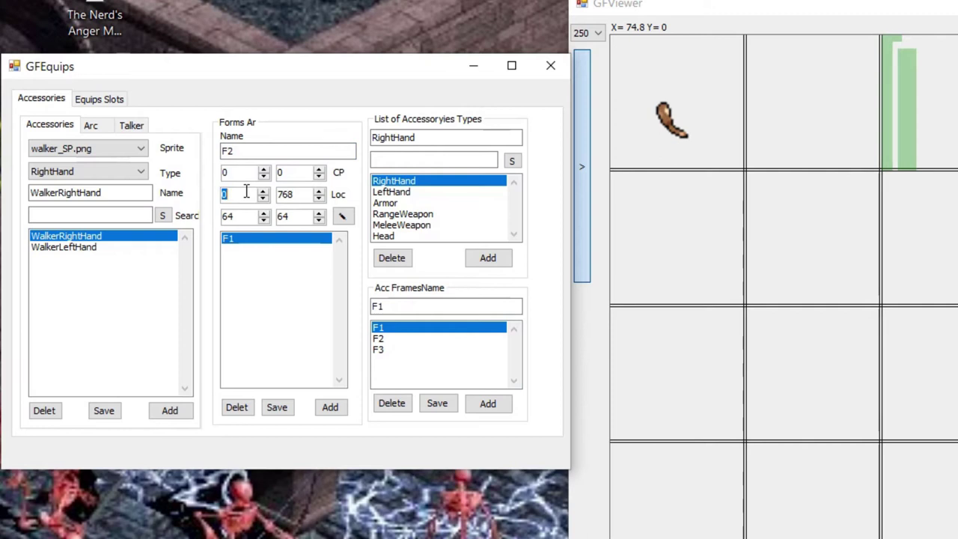
{"action": "left_click", "coordinate": [279, 193]}
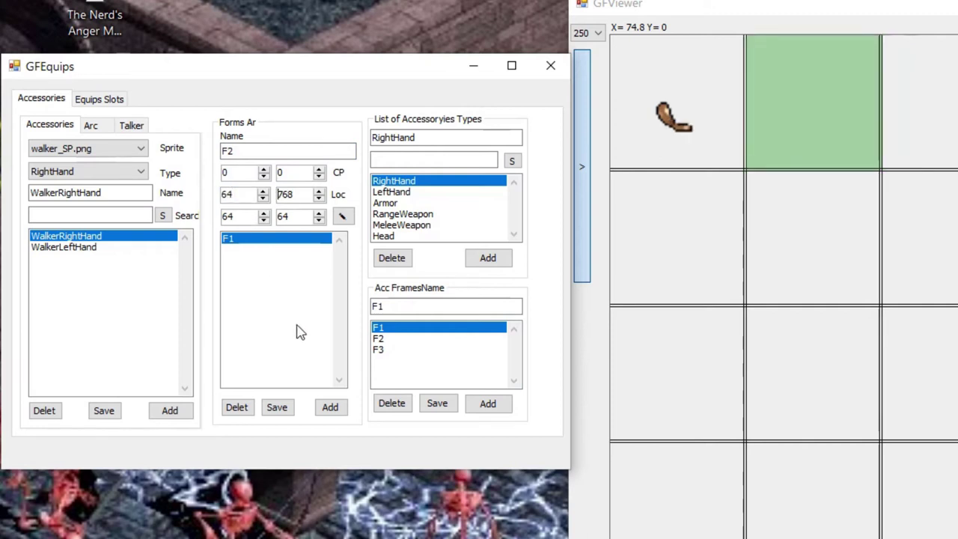
{"action": "left_click", "coordinate": [331, 406]}
{"action": "left_click", "coordinate": [244, 239]}
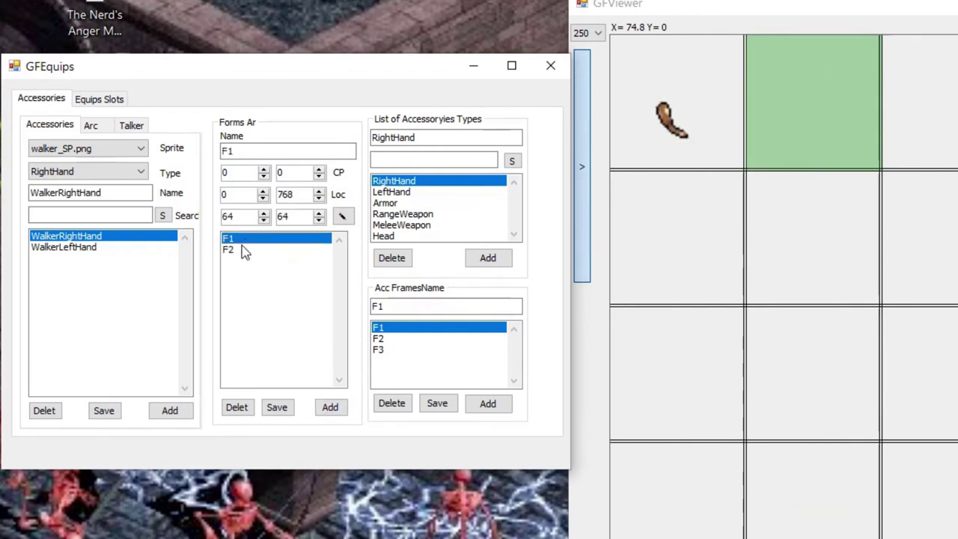
{"action": "left_click", "coordinate": [241, 249]}
Add form F3 to WalkerRightHand at location 128, 768, based on form F1.
{"action": "left_click", "coordinate": [250, 240]}
{"action": "left_click", "coordinate": [247, 151]}
{"action": "key", "text": "BackSpace"}
{"action": "type", "text": "3"}
{"action": "double_click", "coordinate": [240, 196]}
{"action": "left_click", "coordinate": [336, 414]}
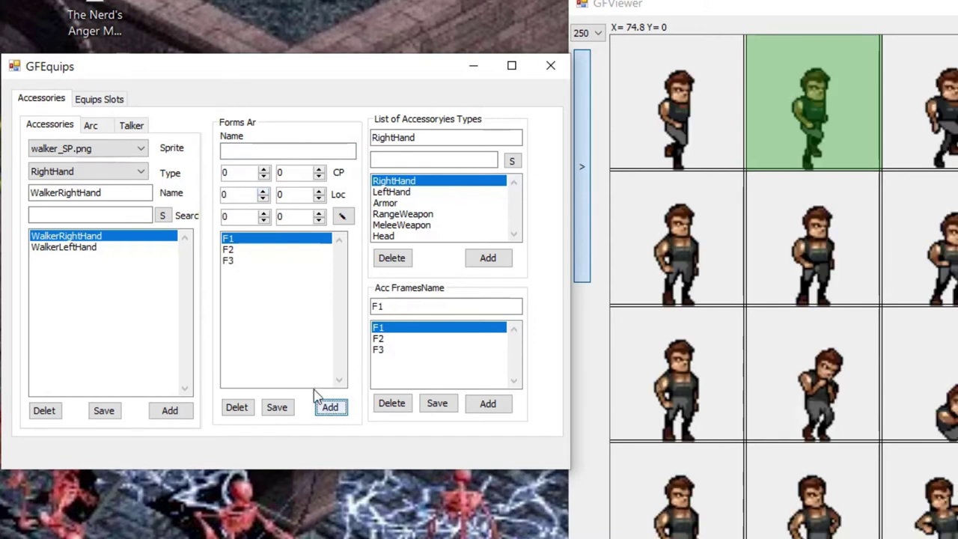
Start a new form from F3, naming it F4 with center point 1, 0.
{"action": "left_click", "coordinate": [233, 261]}
{"action": "left_click", "coordinate": [259, 169]}
{"action": "left_click", "coordinate": [223, 152]}
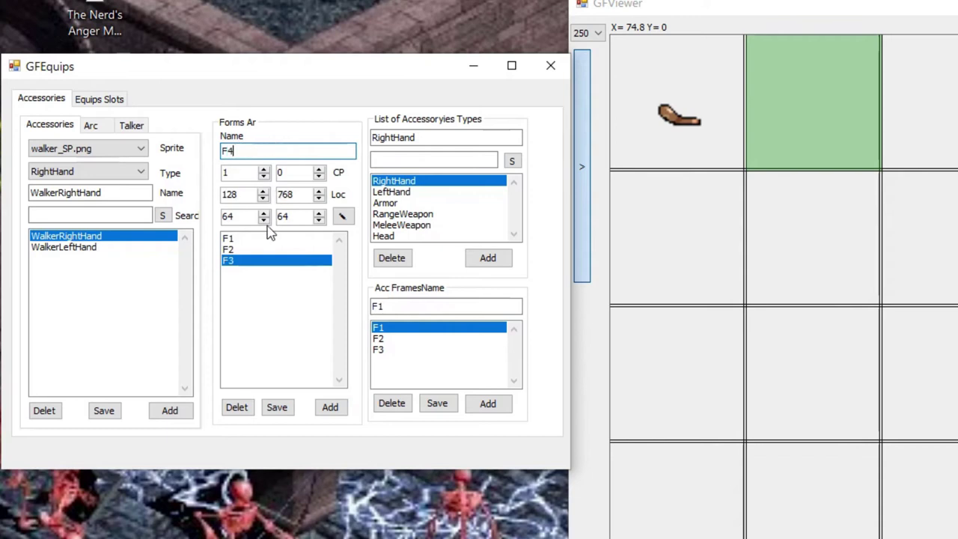
{"action": "left_click", "coordinate": [245, 193]}
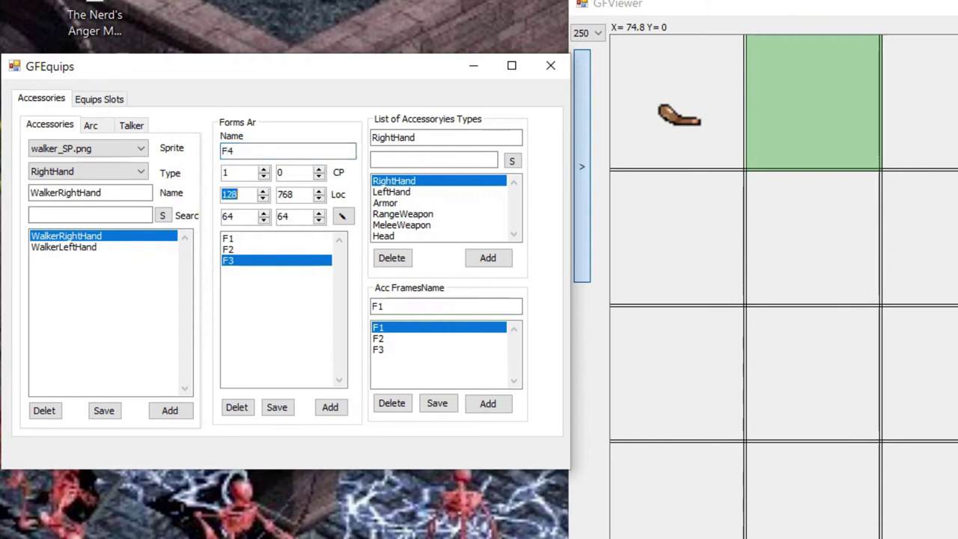
Switch to Calculator and work out the fourth frame's horizontal location as 128 / 2 * 3.
{"action": "left_click", "coordinate": [456, 535]}
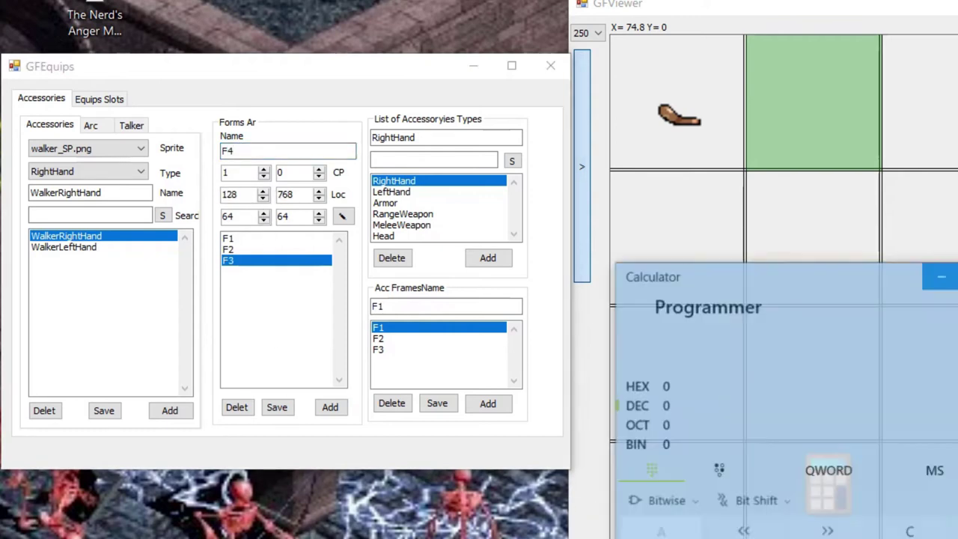
{"action": "type", "text": "128"}
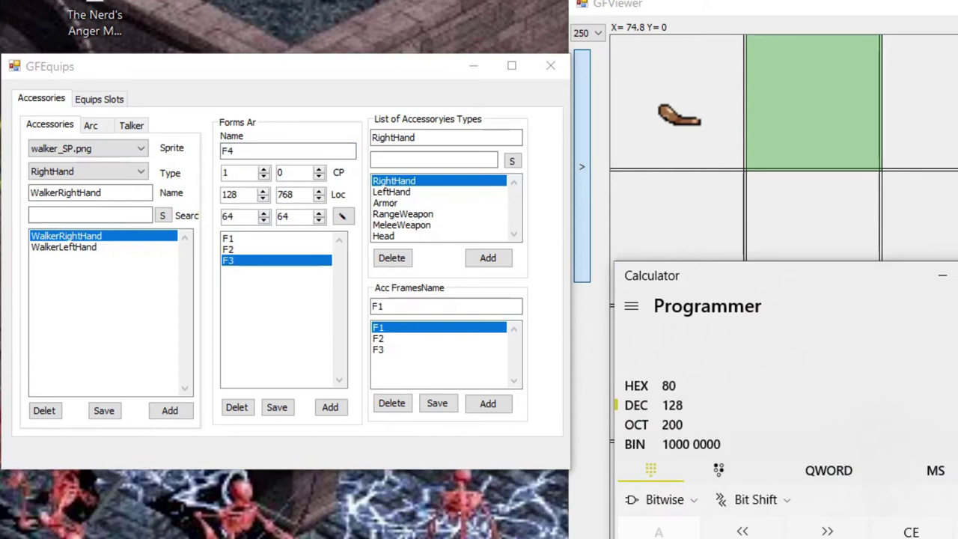
{"action": "type", "text": "/2=*3="}
{"action": "left_click", "coordinate": [943, 276]}
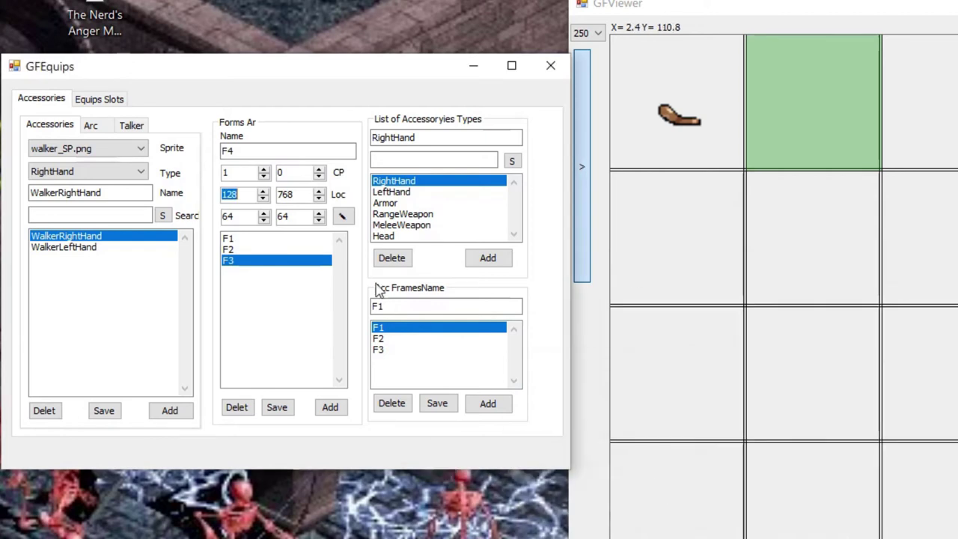
Set form F4's location to 192, 768 and add it to WalkerRightHand.
{"action": "double_click", "coordinate": [245, 193]}
{"action": "type", "text": "1"}
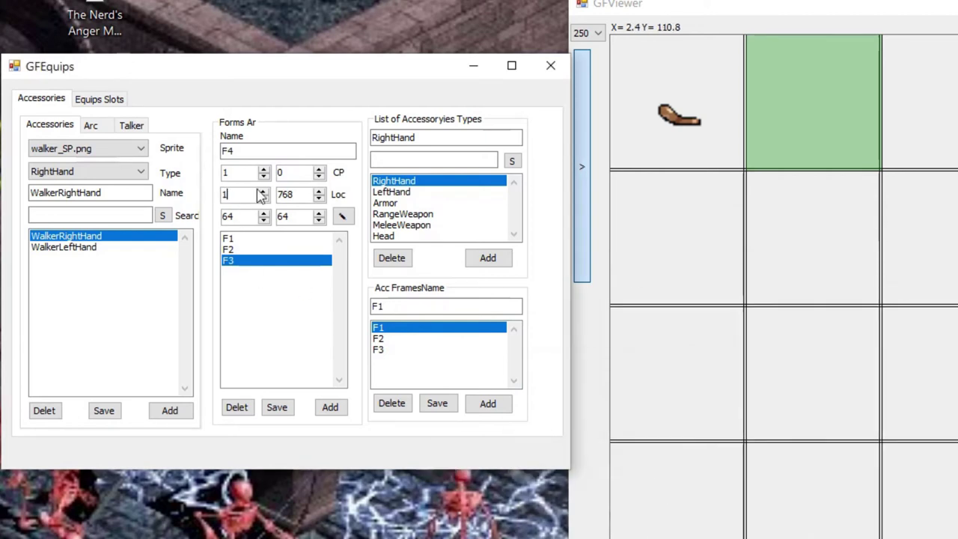
{"action": "type", "text": "92"}
{"action": "key", "text": "Tab"}
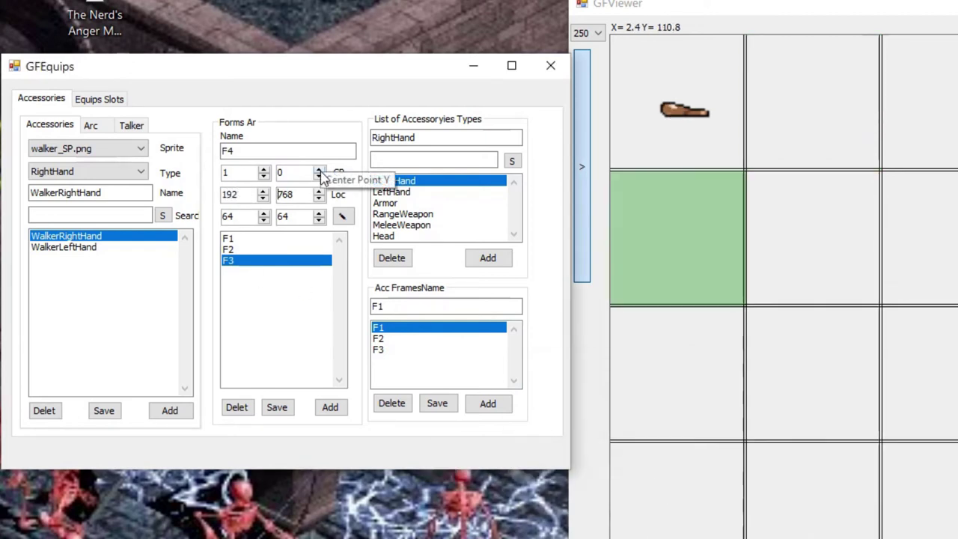
{"action": "left_click", "coordinate": [330, 407]}
Check the sprites of forms F1 to F4 in turn, then save the WalkerRightHand accessory.
{"action": "left_click", "coordinate": [248, 239]}
{"action": "left_click", "coordinate": [248, 250]}
{"action": "left_click", "coordinate": [247, 262]}
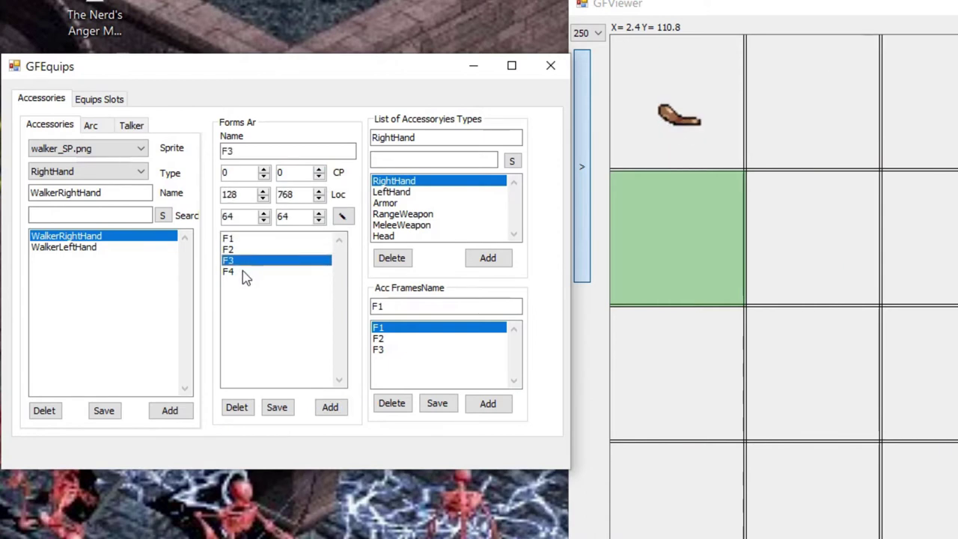
{"action": "left_click", "coordinate": [242, 273]}
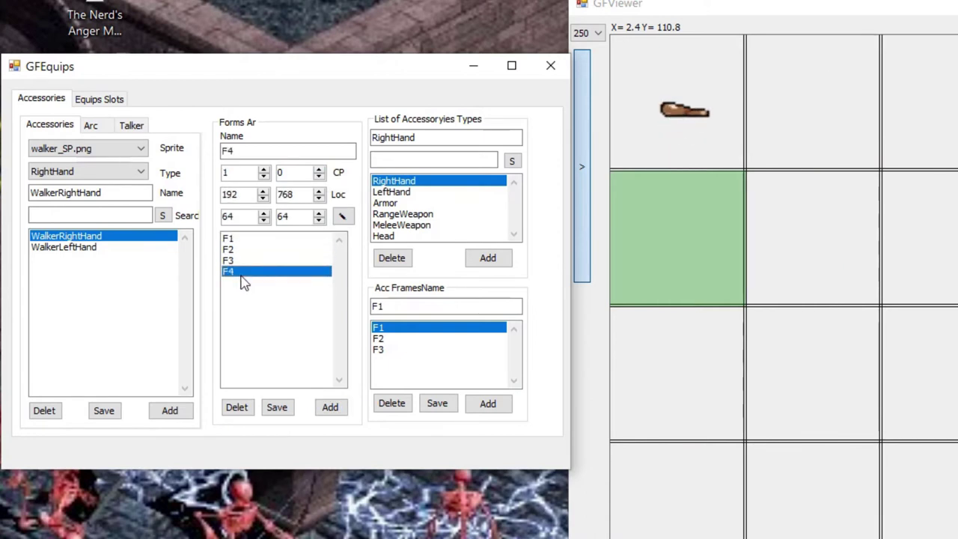
{"action": "left_click", "coordinate": [106, 413]}
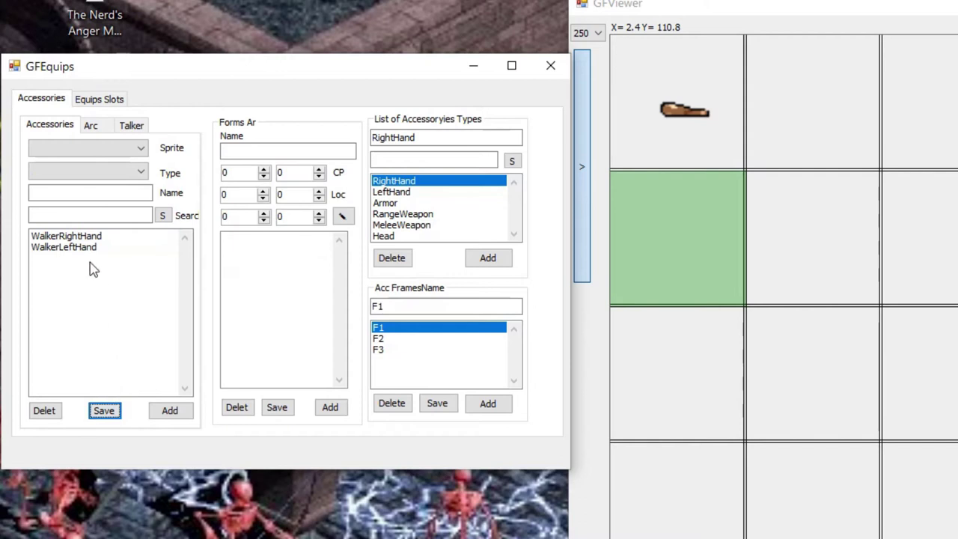
Reopen WalkerRightHand and check the sprites of its saved forms.
{"action": "left_click", "coordinate": [105, 238]}
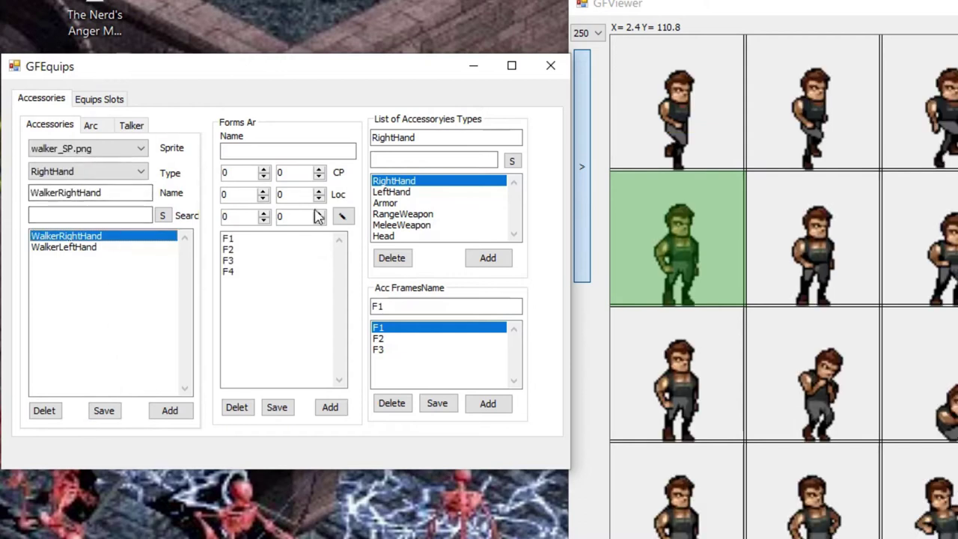
{"action": "left_click", "coordinate": [255, 238]}
{"action": "left_click", "coordinate": [255, 250]}
{"action": "left_click", "coordinate": [256, 271]}
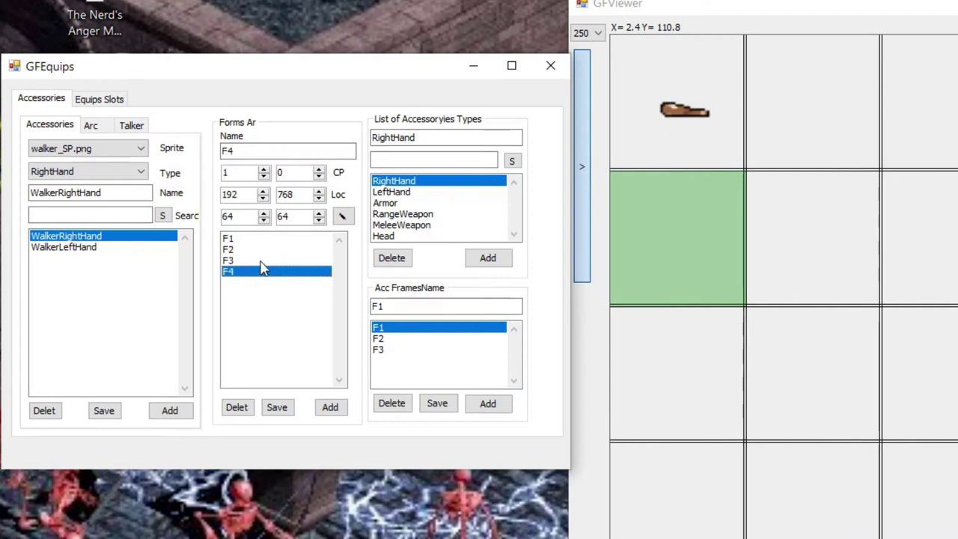
{"action": "left_click", "coordinate": [262, 261]}
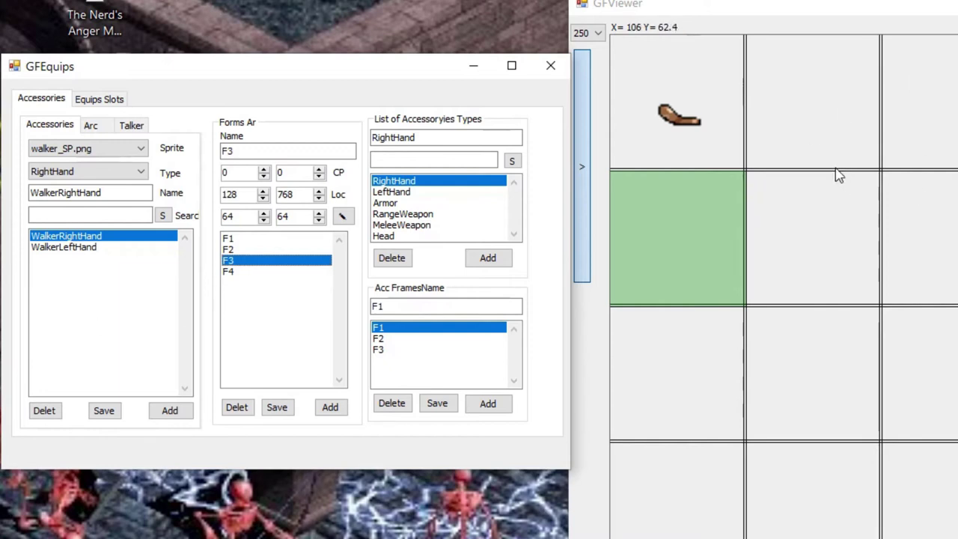
Redisplay the full walker_SP.png sprite sheet and examine the rows containing the separate hand frames.
{"action": "left_click", "coordinate": [84, 171]}
{"action": "left_click", "coordinate": [81, 174]}
{"action": "left_click", "coordinate": [80, 172]}
{"action": "left_click", "coordinate": [72, 198]}
{"action": "left_click", "coordinate": [94, 150]}
{"action": "left_click", "coordinate": [86, 169]}
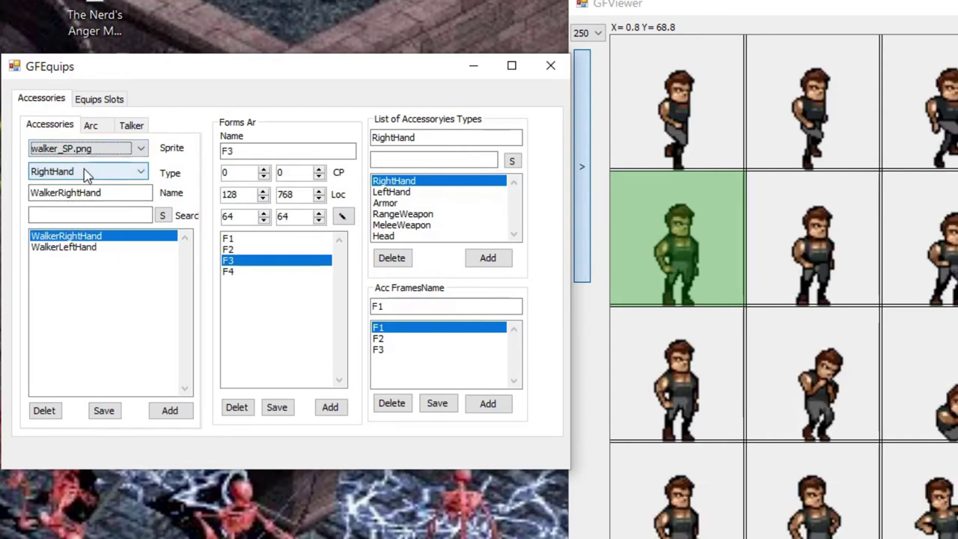
{"action": "scroll", "coordinate": [784, 286], "scroll_direction": "down", "scroll_amount": 5}
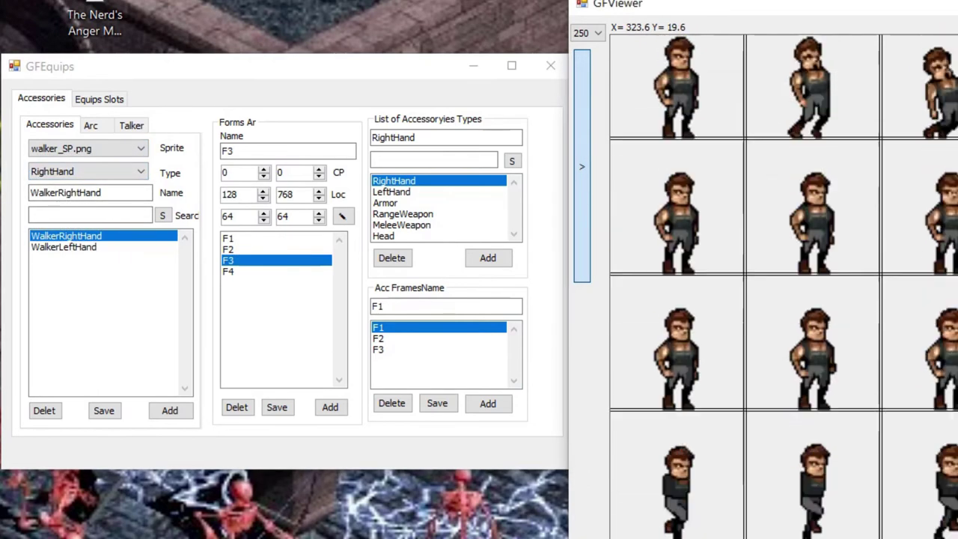
{"action": "scroll", "coordinate": [784, 286], "scroll_direction": "down", "scroll_amount": 5}
{"action": "scroll", "coordinate": [784, 287], "scroll_direction": "up", "scroll_amount": 1}
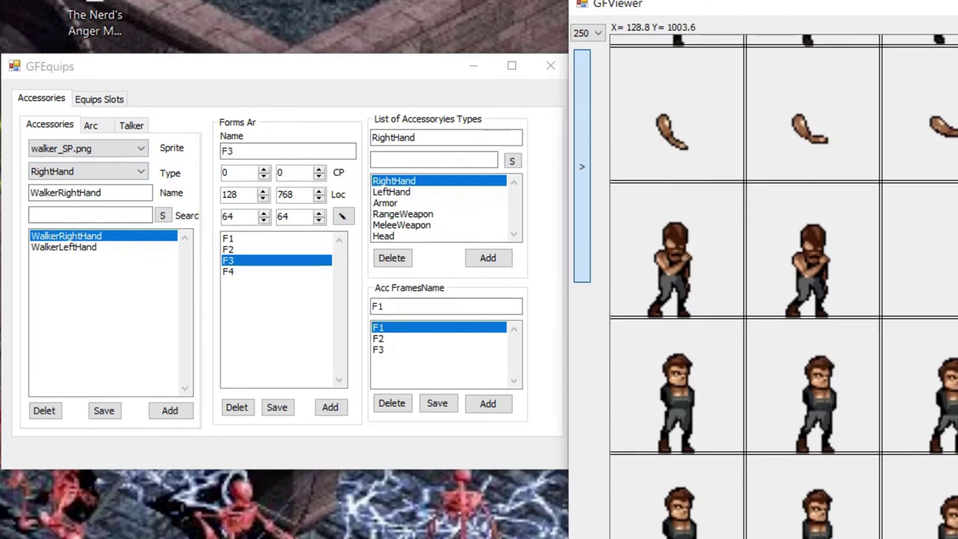
{"action": "scroll", "coordinate": [784, 287], "scroll_direction": "right", "scroll_amount": 5}
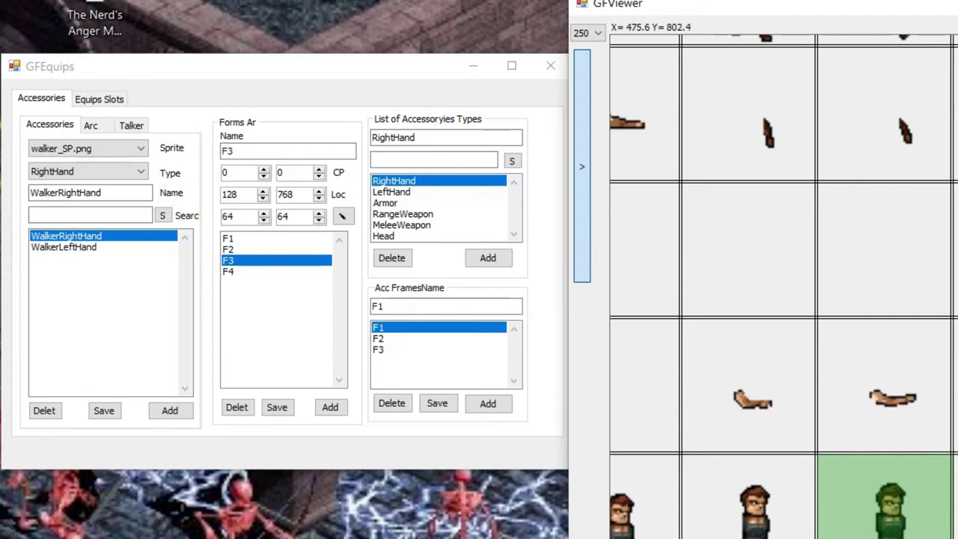
Open the WalkerLeftHand accessory and check the frame names defined for the LeftHand type.
{"action": "left_click", "coordinate": [84, 248]}
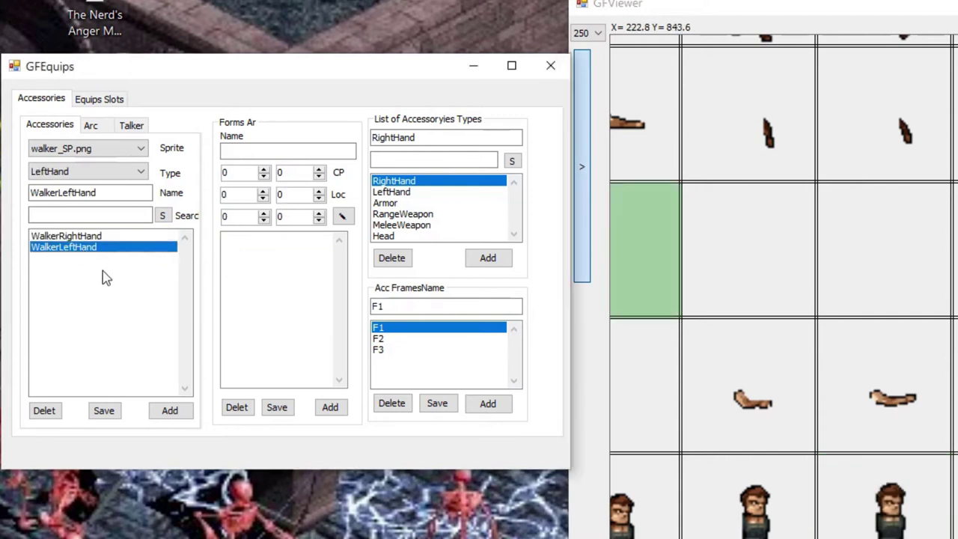
{"action": "left_click", "coordinate": [306, 152]}
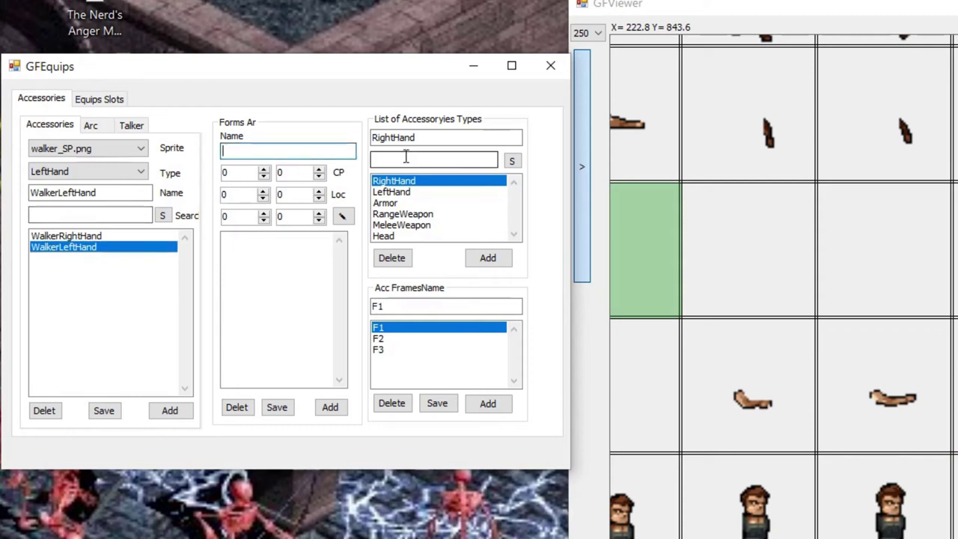
{"action": "left_click", "coordinate": [412, 192]}
{"action": "left_click", "coordinate": [411, 328]}
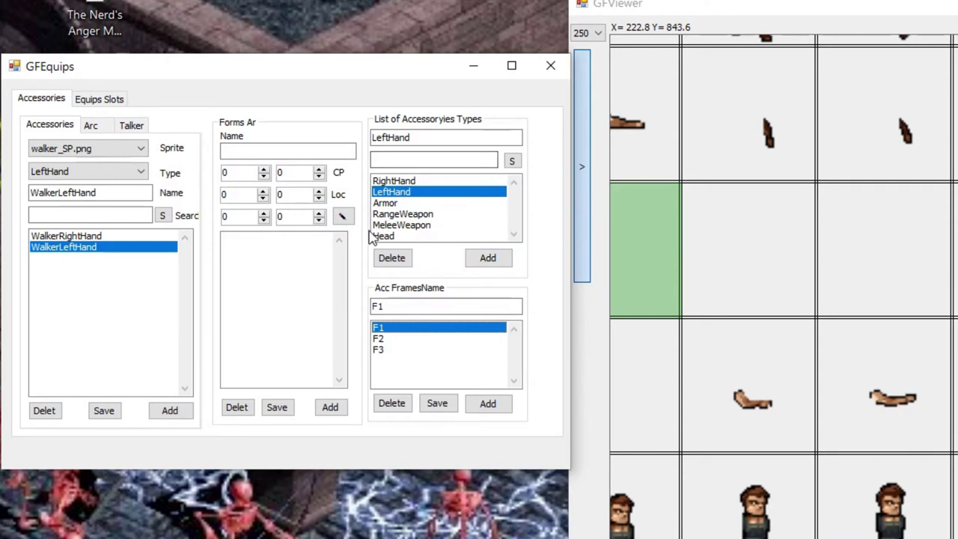
Return to WalkerRightHand and add the frame name F4 to the RightHand accessory type.
{"action": "left_click", "coordinate": [107, 237]}
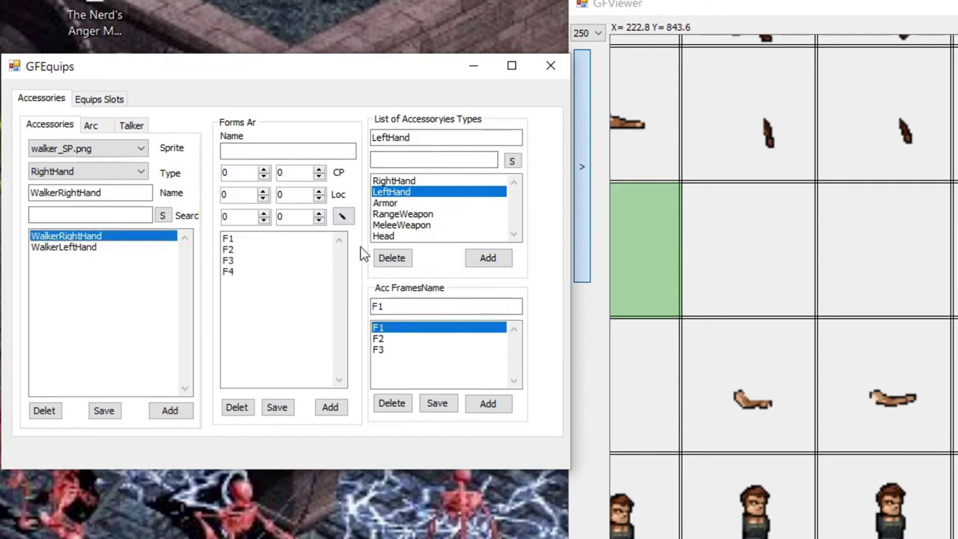
{"action": "left_click", "coordinate": [411, 181]}
{"action": "left_click", "coordinate": [397, 304]}
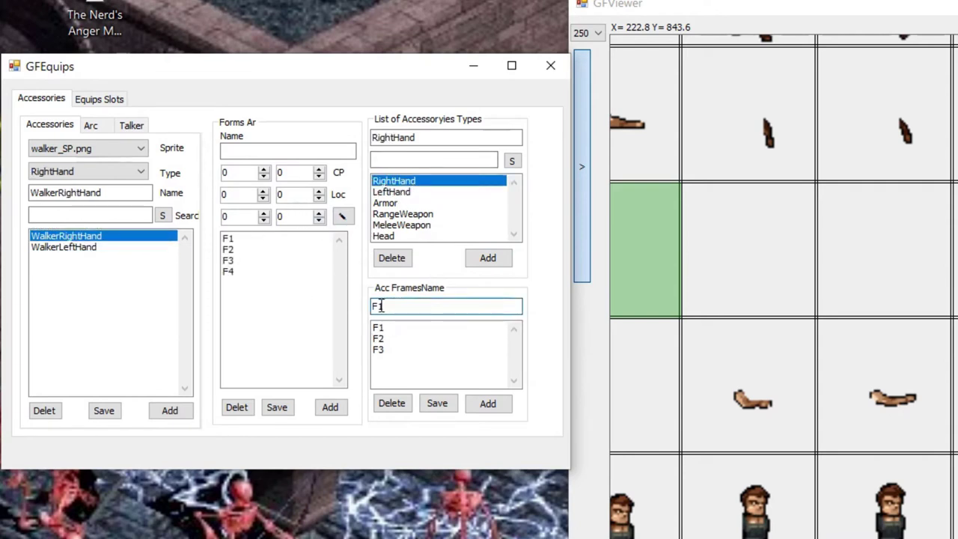
{"action": "type", "text": "4"}
{"action": "left_click", "coordinate": [487, 405]}
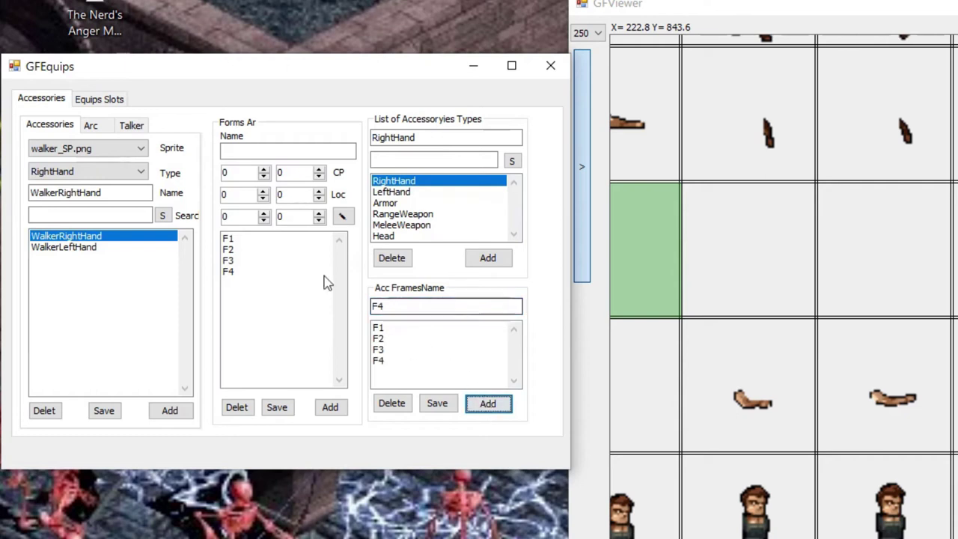
Add the frame name F4 to the LeftHand accessory type and open the WalkerLeftHand accessory.
{"action": "left_click", "coordinate": [395, 193]}
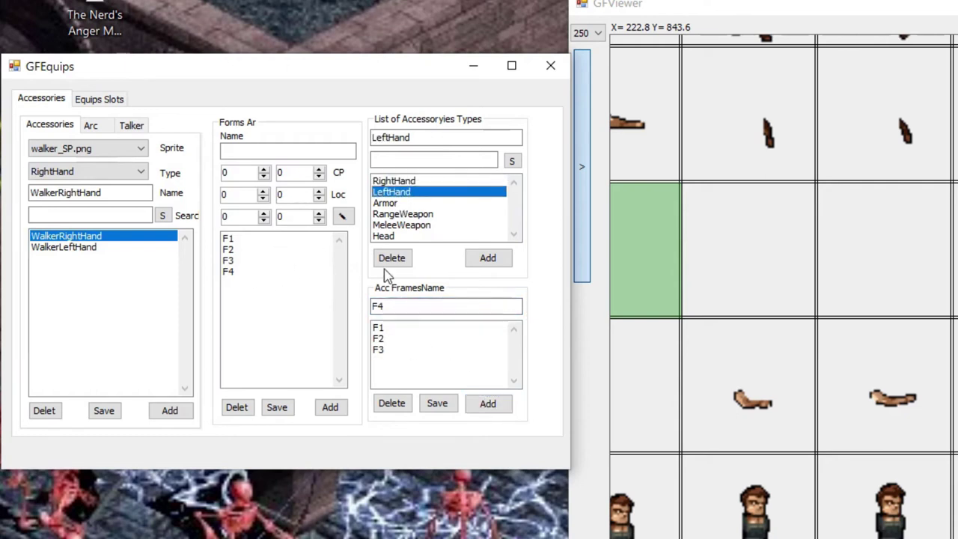
{"action": "left_click", "coordinate": [487, 403]}
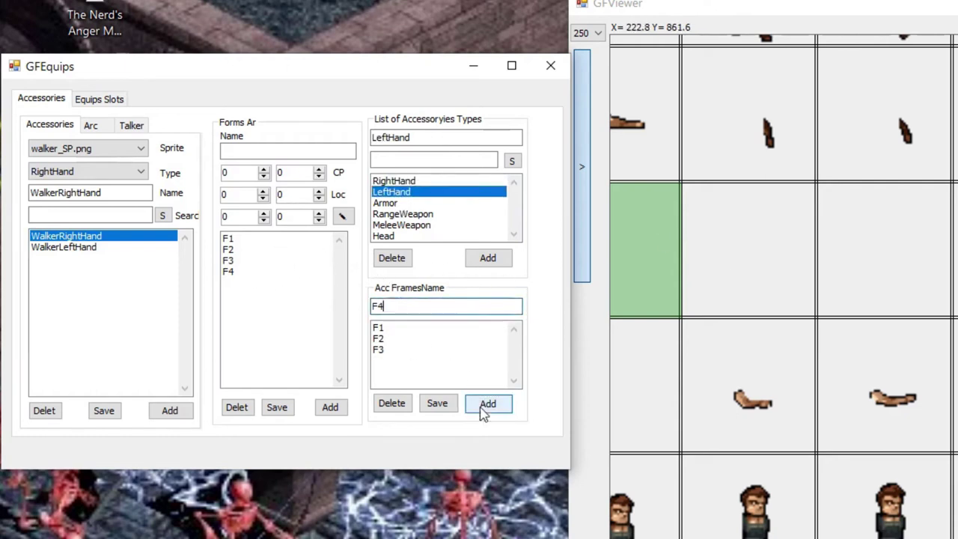
{"action": "left_click", "coordinate": [102, 248]}
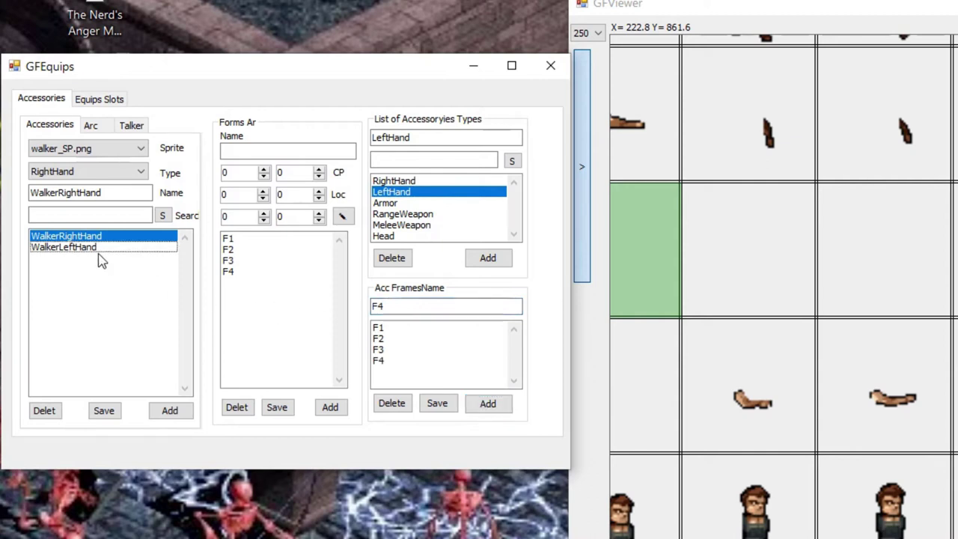
Add a form named F1 to WalkerLeftHand, using the 64 by 64 sprite cell at location 256, 768.
{"action": "left_click", "coordinate": [298, 152]}
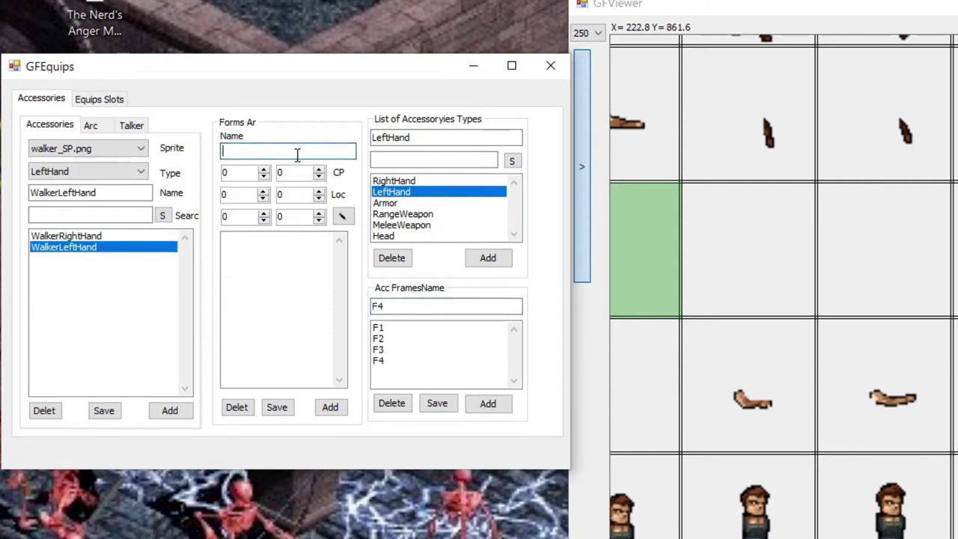
{"action": "type", "text": "F1"}
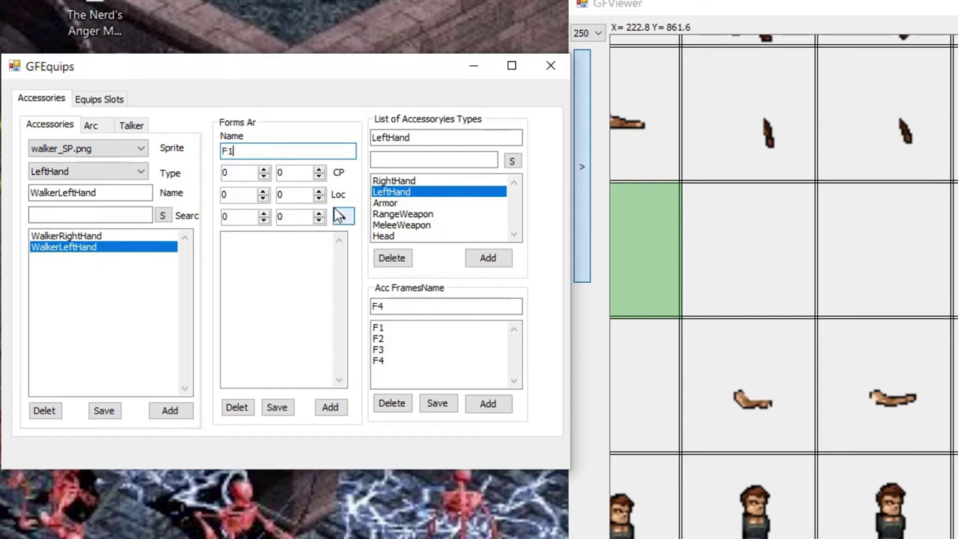
{"action": "left_click", "coordinate": [341, 216]}
{"action": "left_click", "coordinate": [644, 250]}
{"action": "scroll", "coordinate": [779, 285], "scroll_direction": "up", "scroll_amount": 5}
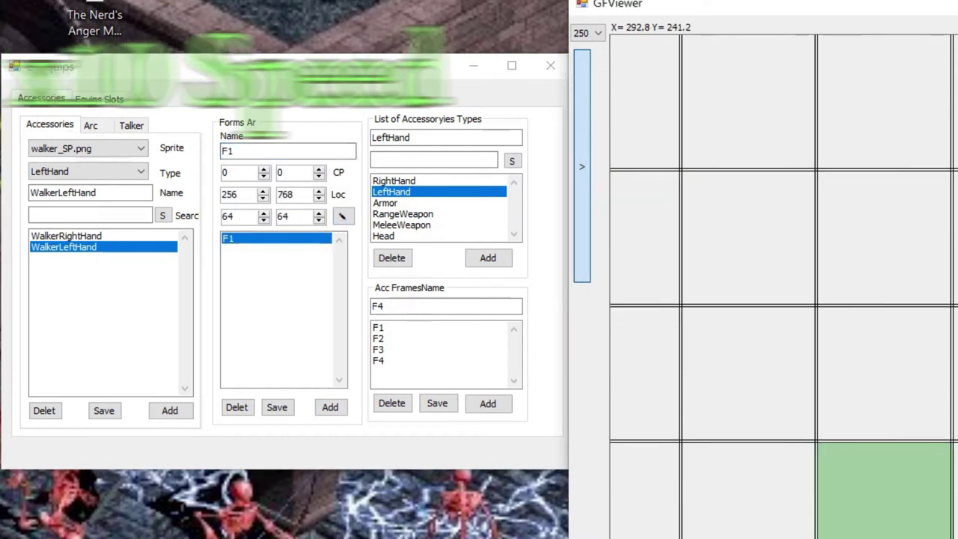
{"action": "left_click", "coordinate": [581, 166]}
{"action": "left_click", "coordinate": [908, 167]}
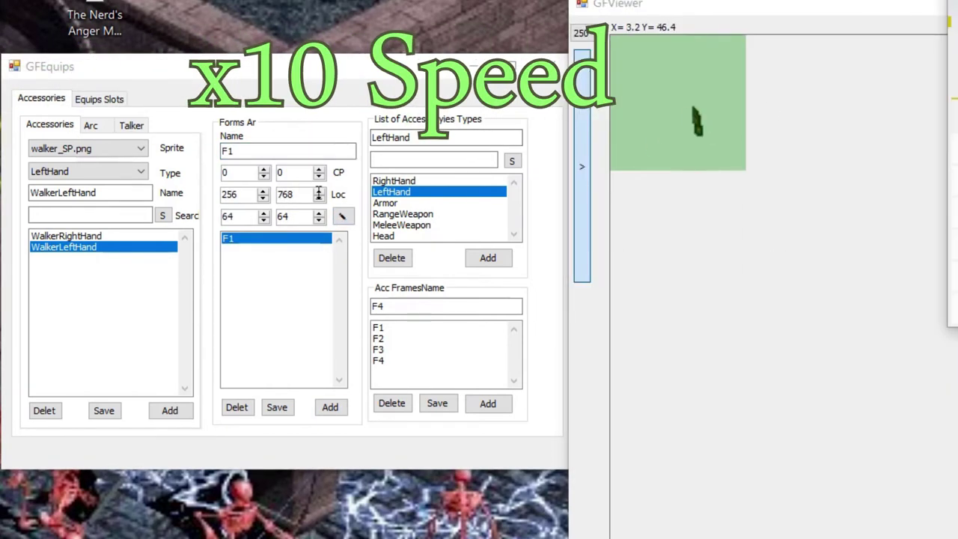
Add forms F2, F3 and F4 at X locations 320, 384 and 448, and save the WalkerLeftHand accessory.
{"action": "double_click", "coordinate": [231, 194]}
{"action": "type", "text": "320"}
{"action": "left_click", "coordinate": [330, 406]}
{"action": "double_click", "coordinate": [288, 150]}
{"action": "type", "text": "F3"}
{"action": "double_click", "coordinate": [231, 194]}
{"action": "type", "text": "384"}
{"action": "left_click", "coordinate": [330, 406]}
{"action": "type", "text": "F4"}
{"action": "left_click", "coordinate": [330, 407]}
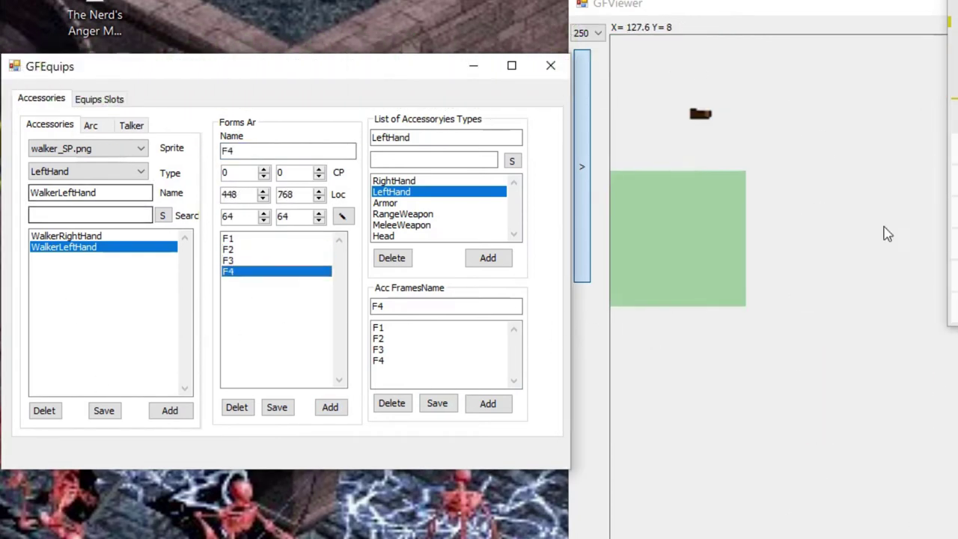
{"action": "left_click", "coordinate": [437, 303]}
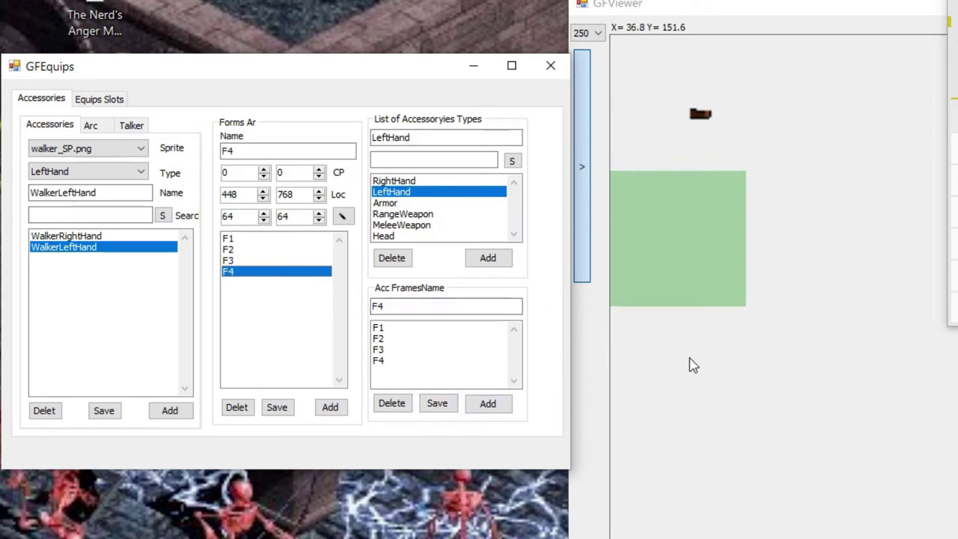
{"action": "left_click", "coordinate": [102, 413]}
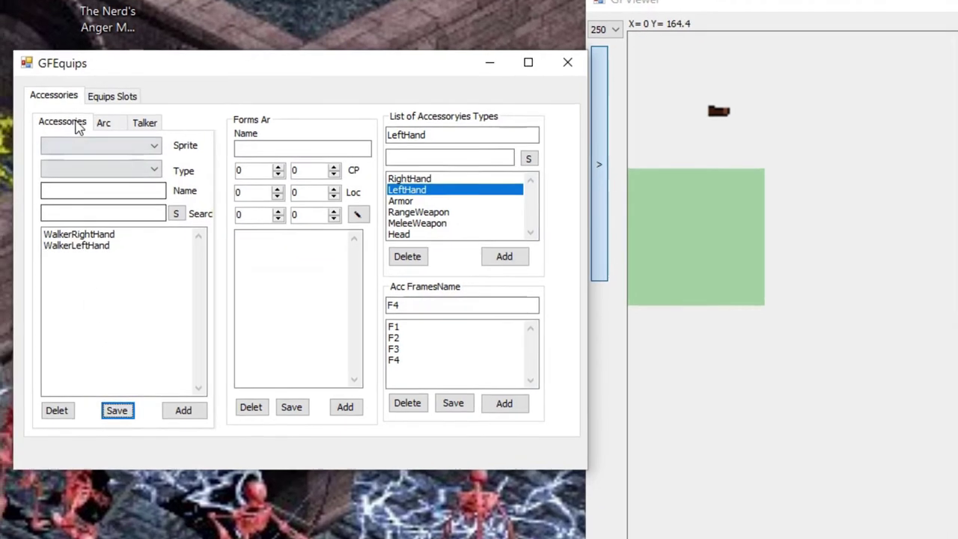
Check the accessory type assigned to the Walker object of the Creatures class in the Arc accessories.
{"action": "left_click", "coordinate": [91, 125]}
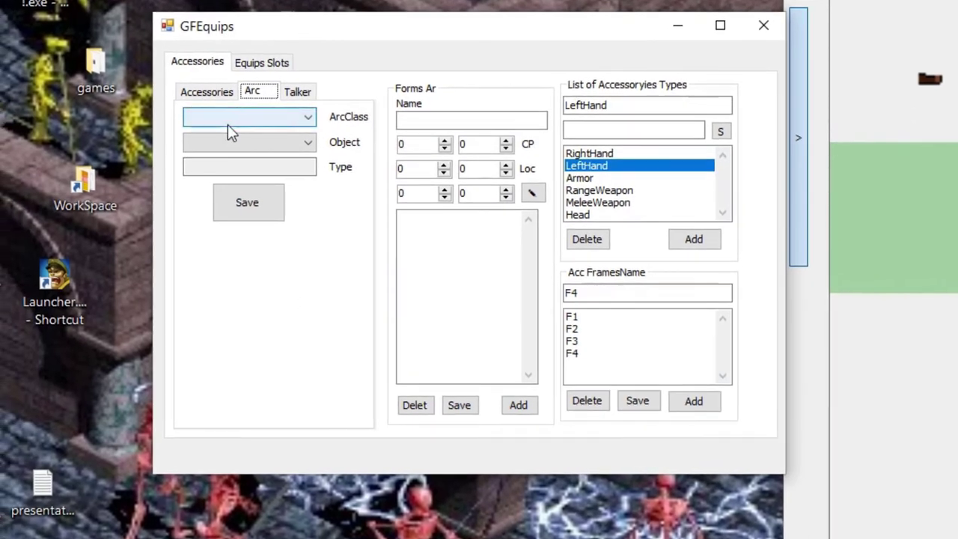
{"action": "left_click", "coordinate": [228, 124]}
{"action": "left_click", "coordinate": [239, 136]}
{"action": "left_click", "coordinate": [239, 144]}
{"action": "left_click", "coordinate": [239, 158]}
{"action": "left_click", "coordinate": [235, 167]}
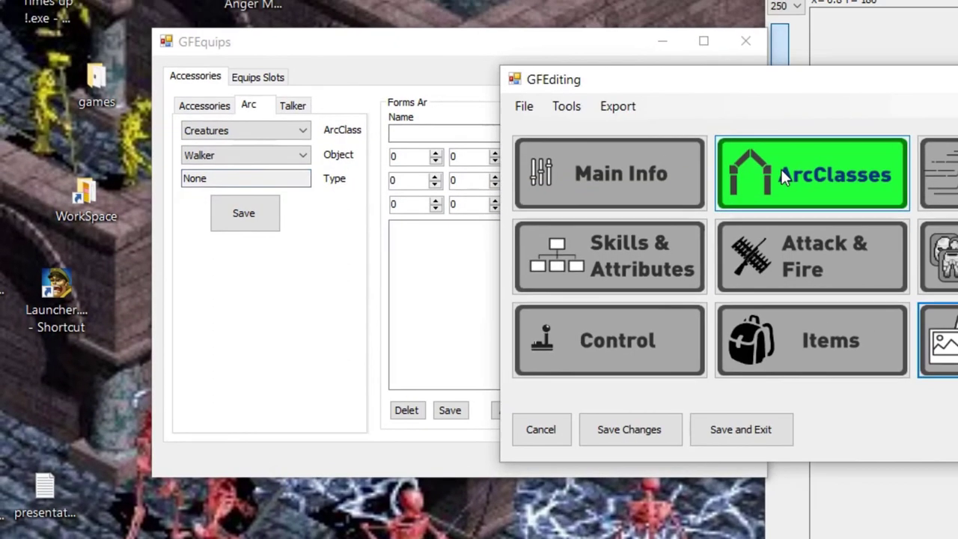
Open the ArcClasses editor and list the classes of type Weapons.
{"action": "left_click", "coordinate": [834, 160]}
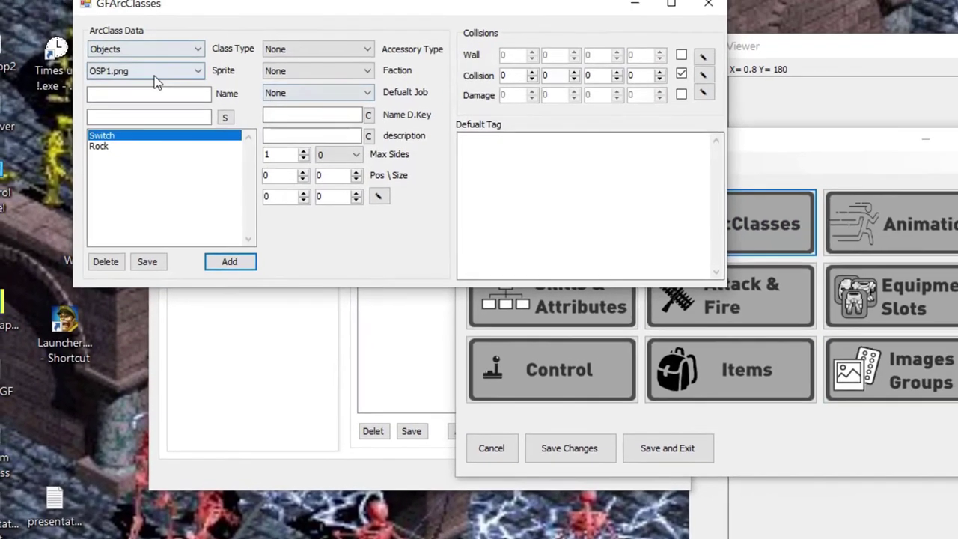
{"action": "left_click", "coordinate": [155, 74]}
{"action": "left_click", "coordinate": [150, 82]}
{"action": "left_click", "coordinate": [154, 51]}
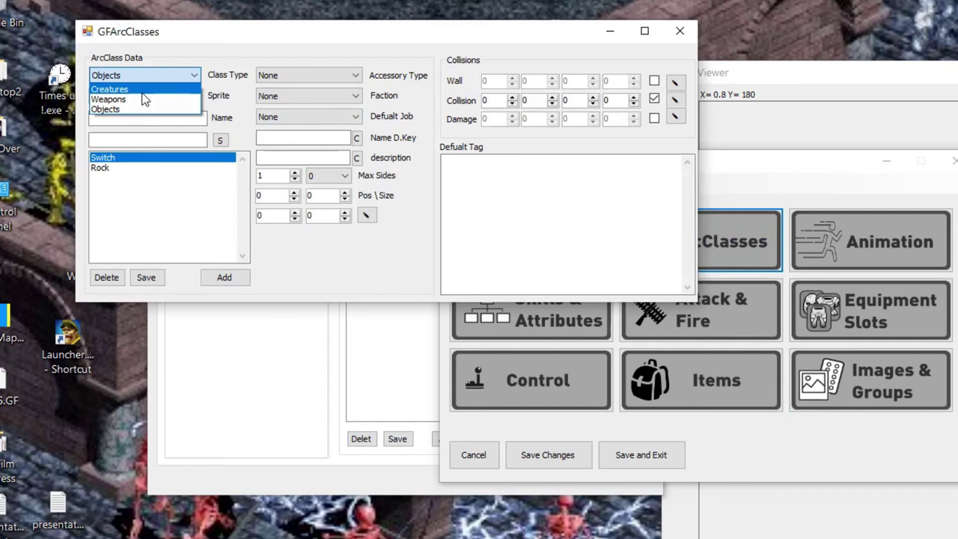
{"action": "left_click", "coordinate": [144, 99]}
{"action": "left_click", "coordinate": [138, 96]}
{"action": "left_click", "coordinate": [129, 107]}
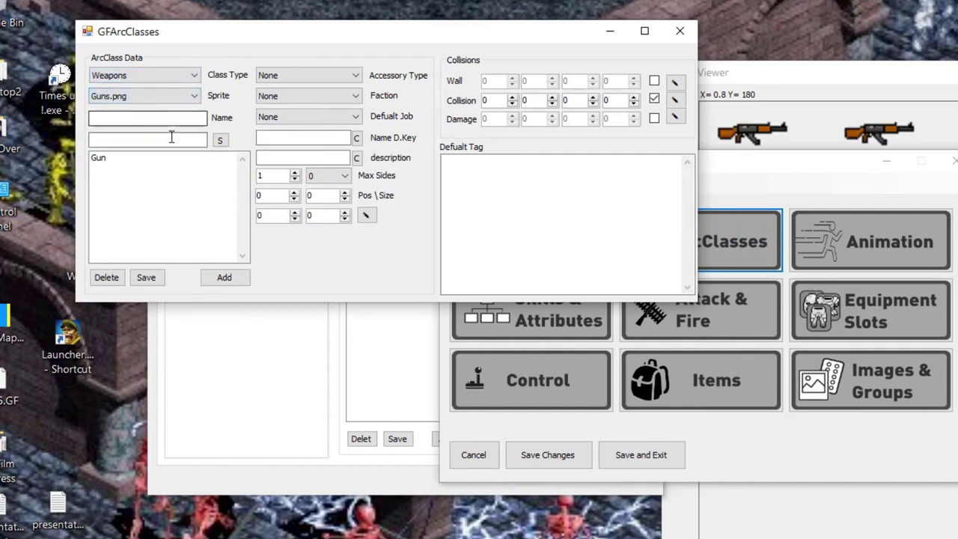
Try to save RangeWeapon as the accessory type with no weapon selected.
{"action": "left_click", "coordinate": [311, 75]}
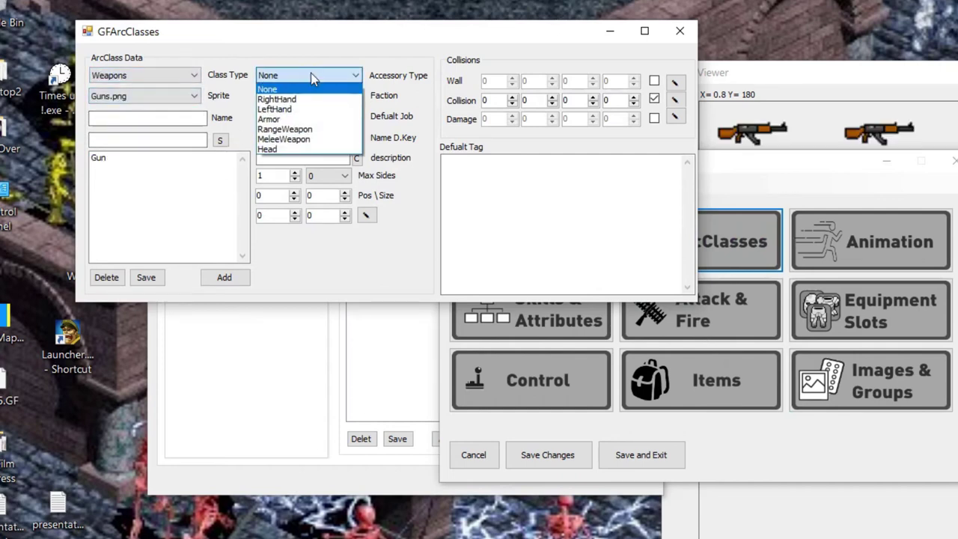
{"action": "left_click", "coordinate": [323, 131]}
{"action": "left_click", "coordinate": [145, 277]}
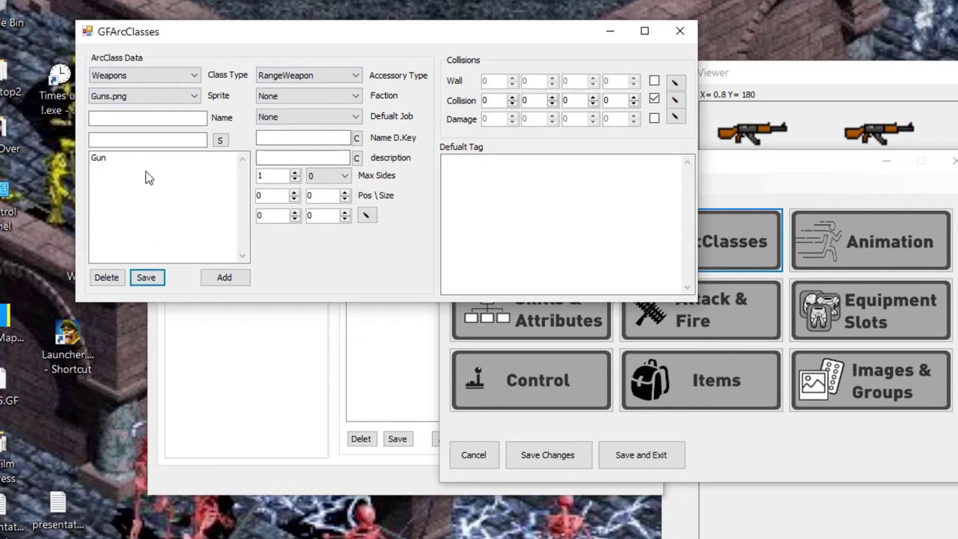
Set the Gun weapon's accessory type to RangeWeapon, save it and close the ArcClasses editor.
{"action": "left_click", "coordinate": [103, 160]}
{"action": "left_click", "coordinate": [295, 78]}
{"action": "left_click", "coordinate": [296, 78]}
{"action": "left_click", "coordinate": [296, 78]}
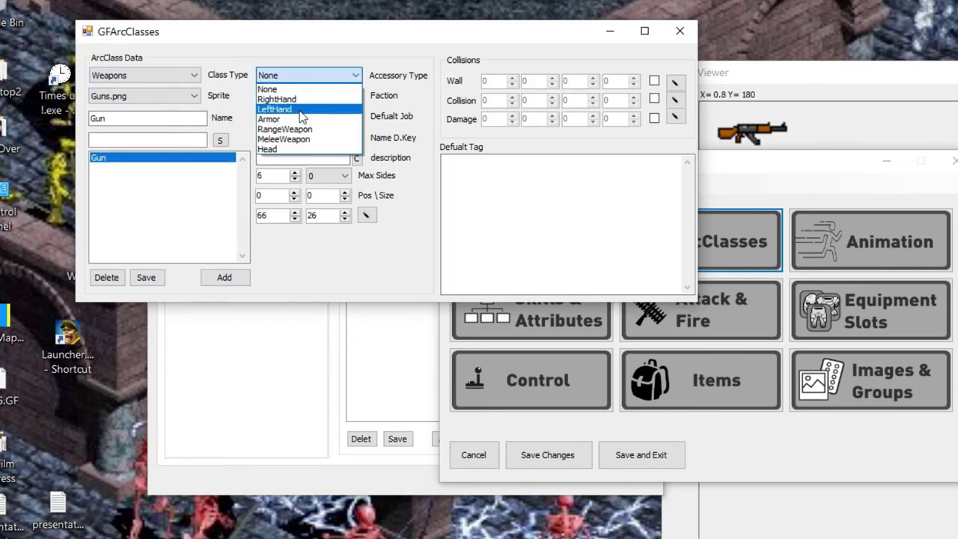
{"action": "left_click", "coordinate": [285, 129]}
{"action": "left_click", "coordinate": [153, 278]}
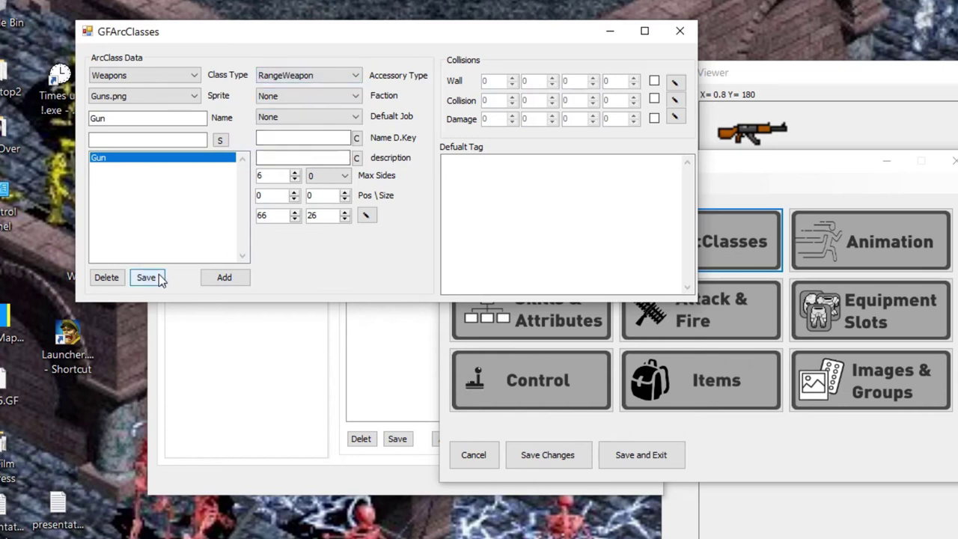
{"action": "left_click", "coordinate": [680, 31]}
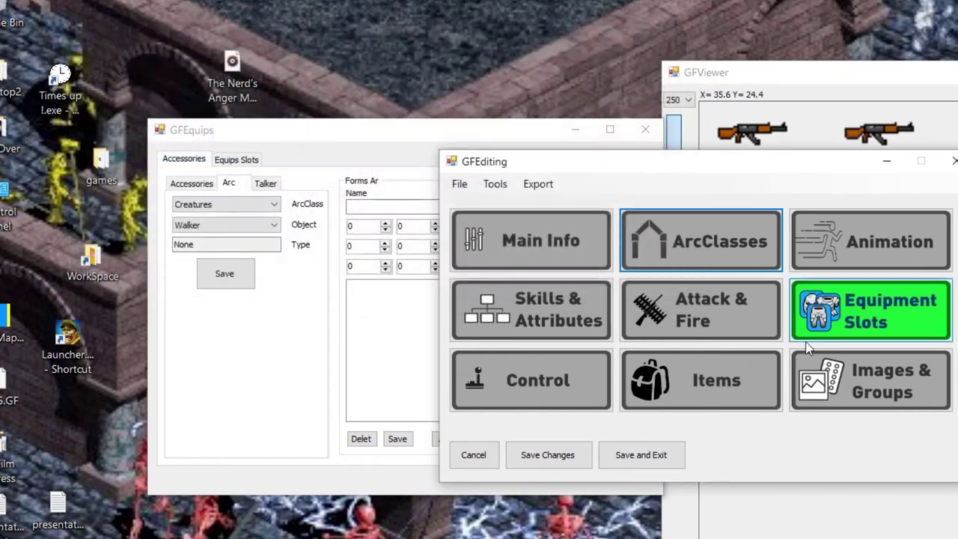
Return to the equipment editor and choose the Gun object of the Weapons class in the Arc accessories.
{"action": "left_click", "coordinate": [336, 330]}
{"action": "left_click", "coordinate": [223, 206]}
{"action": "left_click", "coordinate": [222, 234]}
{"action": "left_click", "coordinate": [222, 226]}
{"action": "left_click", "coordinate": [216, 241]}
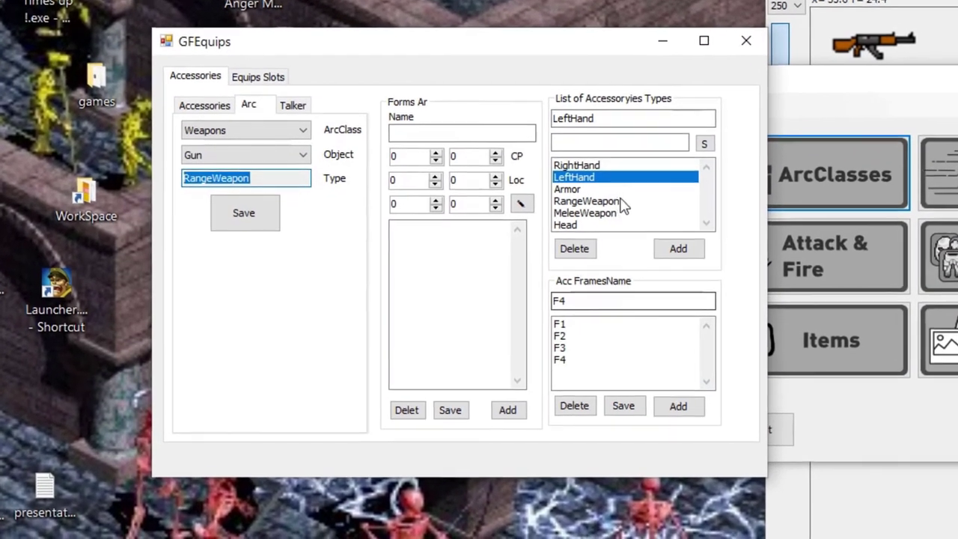
Add the frame name F1 to the RangeWeapon accessory type and rename it WF1.
{"action": "left_click", "coordinate": [568, 227]}
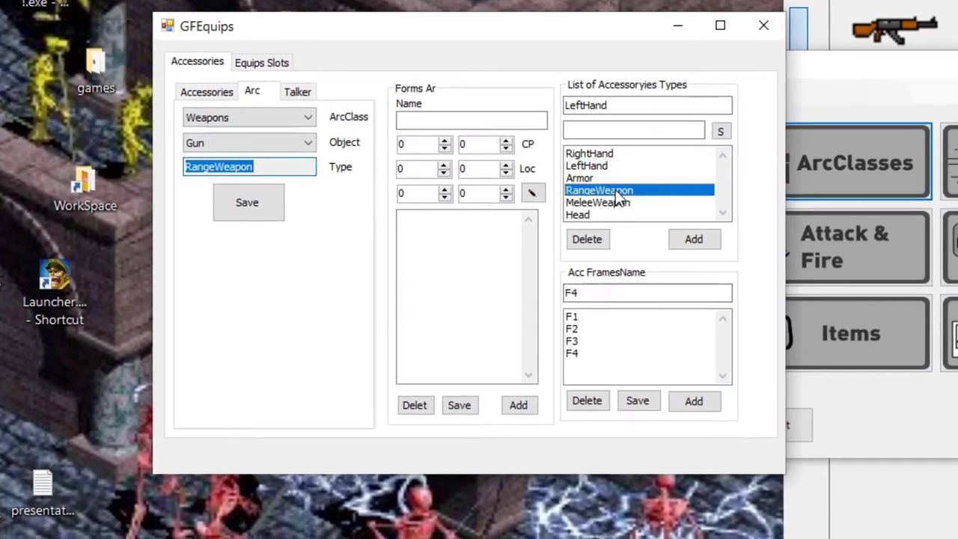
{"action": "double_click", "coordinate": [628, 296]}
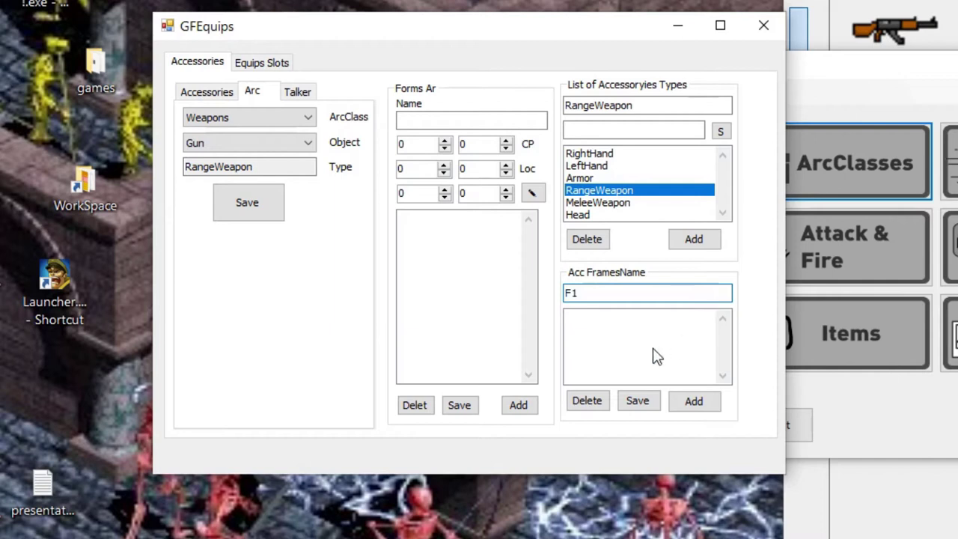
{"action": "double_click", "coordinate": [594, 294]}
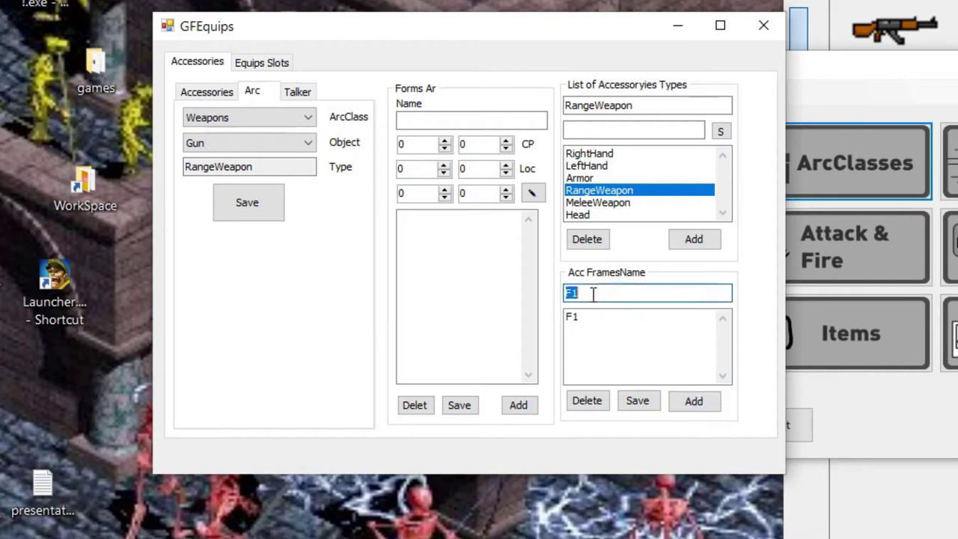
{"action": "left_click", "coordinate": [605, 331]}
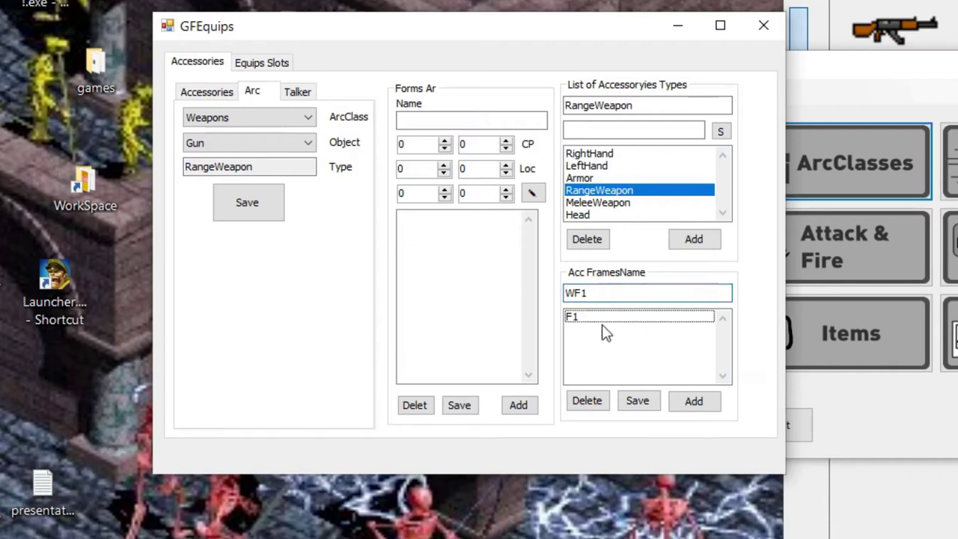
{"action": "left_click", "coordinate": [571, 317]}
{"action": "left_click", "coordinate": [570, 293]}
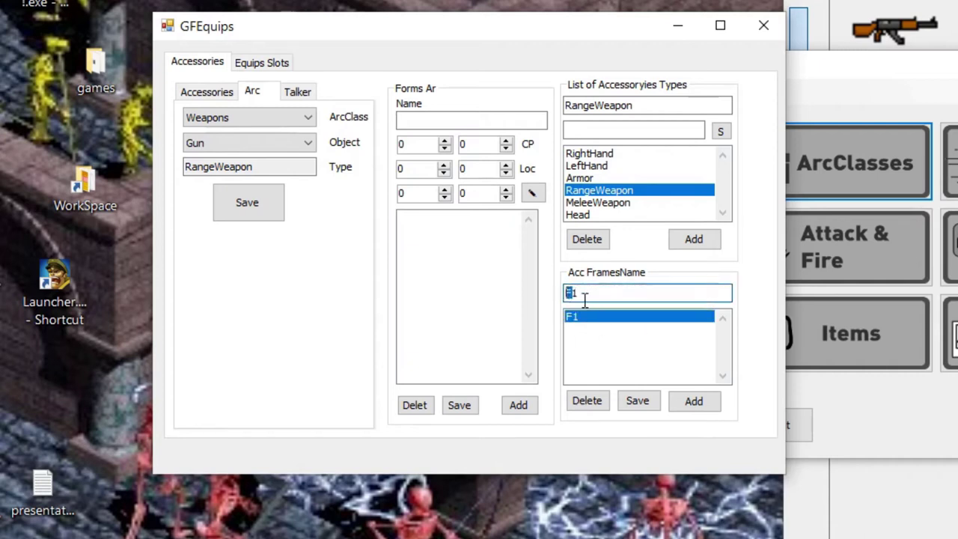
{"action": "type", "text": "W"}
{"action": "left_click", "coordinate": [638, 402]}
Start naming a new form for the Gun object.
{"action": "left_click", "coordinate": [405, 123]}
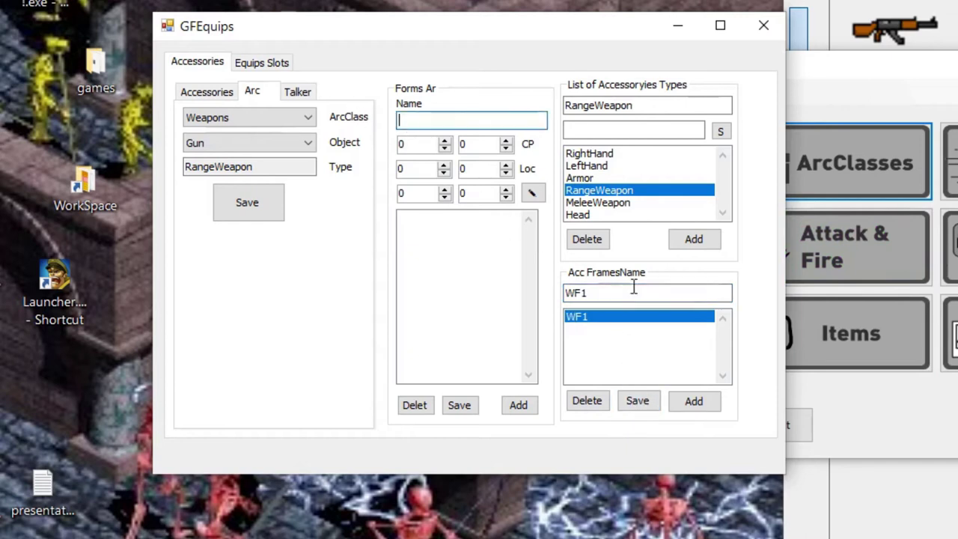
Add a WF1 form sized 66 by 26 to the Gun's forms and save the Gun as a RangeWeapon accessory.
{"action": "left_click", "coordinate": [672, 328]}
{"action": "left_click", "coordinate": [444, 192]}
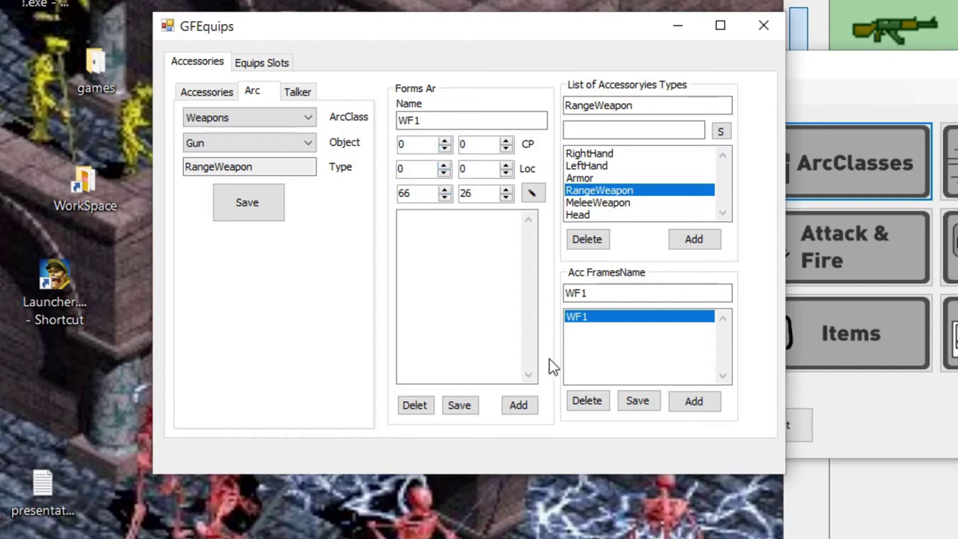
{"action": "left_click", "coordinate": [528, 412]}
{"action": "left_click", "coordinate": [417, 223]}
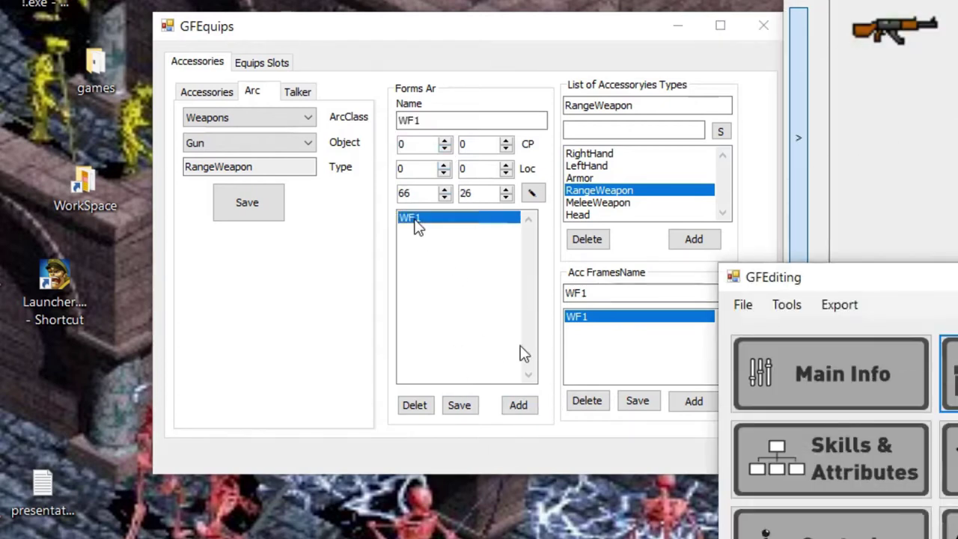
{"action": "left_click", "coordinate": [247, 202]}
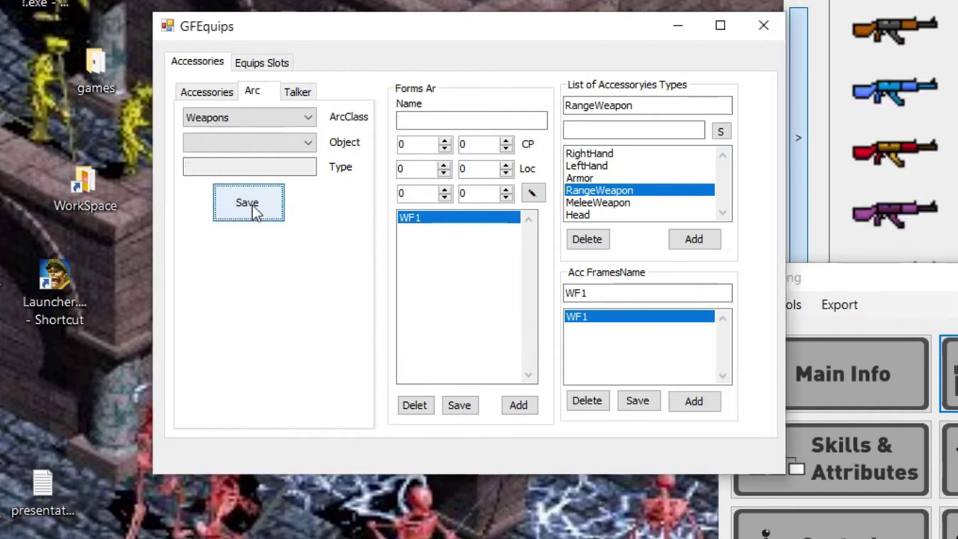
Reload the Gun object's WF1 form, set its CP values to 22 and 17, and save the form.
{"action": "left_click", "coordinate": [278, 146]}
{"action": "left_click", "coordinate": [268, 157]}
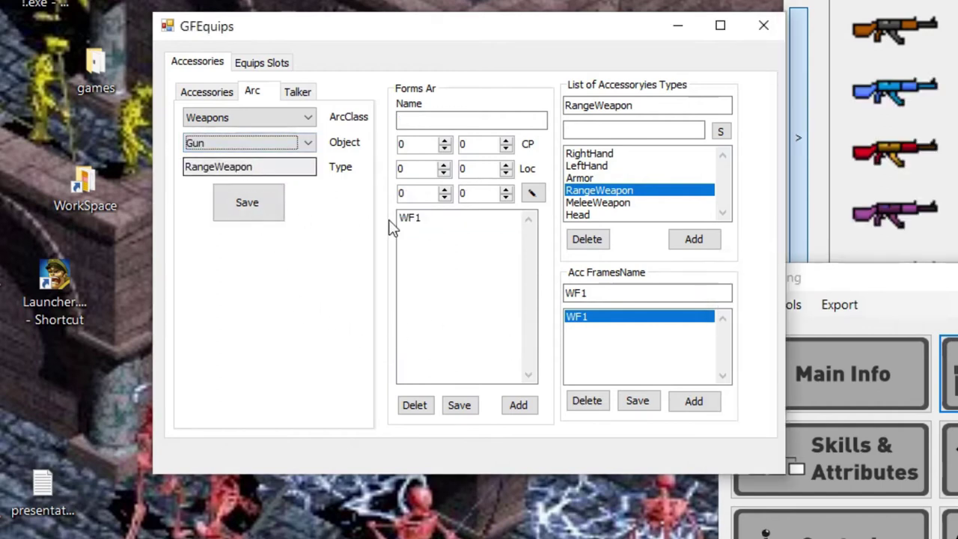
{"action": "left_click", "coordinate": [408, 218]}
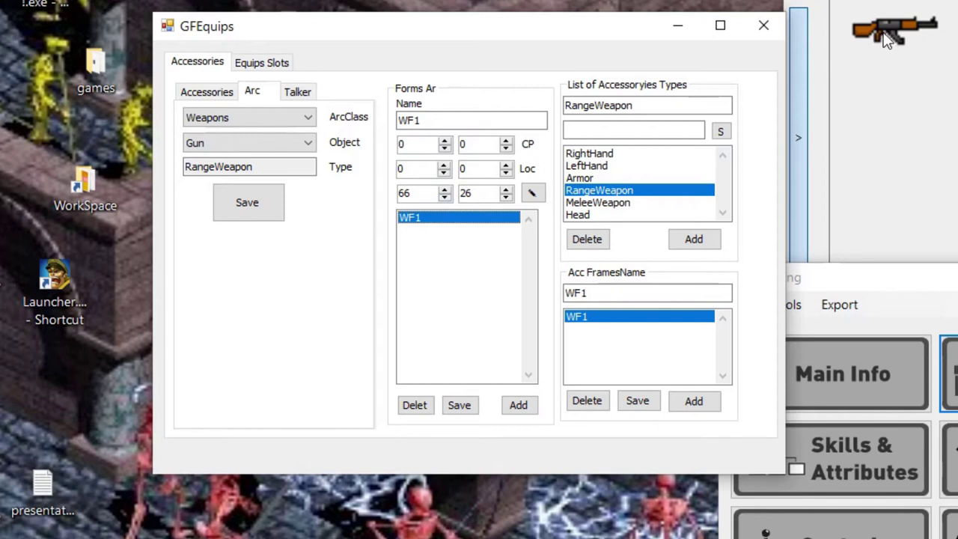
{"action": "left_click", "coordinate": [445, 149]}
{"action": "type", "text": "22"}
{"action": "key", "text": "Tab"}
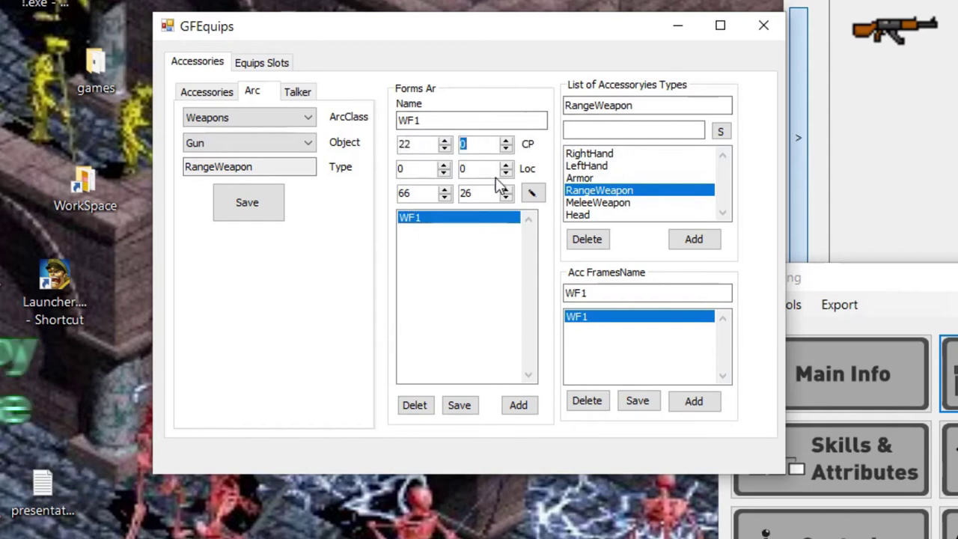
{"action": "type", "text": "17"}
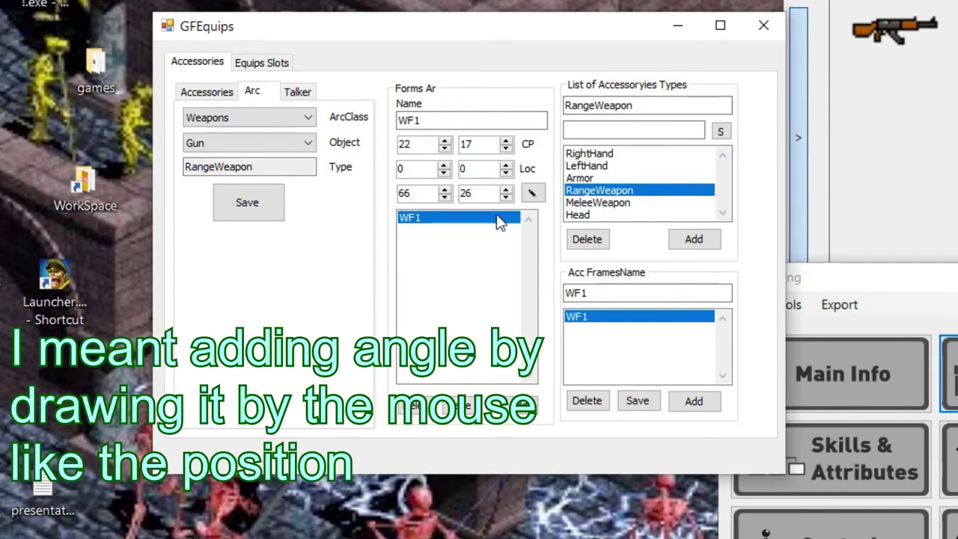
{"action": "left_click", "coordinate": [468, 404]}
{"action": "left_click", "coordinate": [438, 219]}
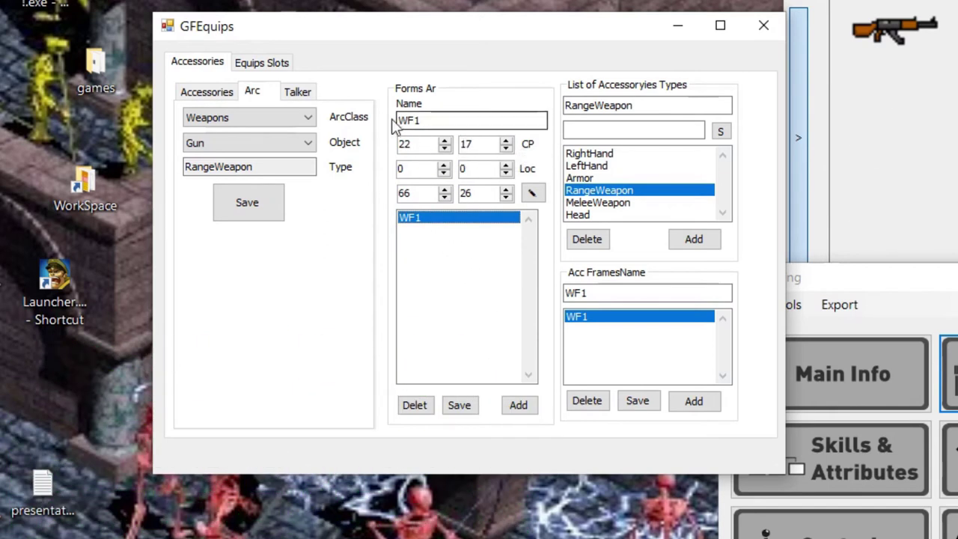
{"action": "left_click", "coordinate": [296, 93]}
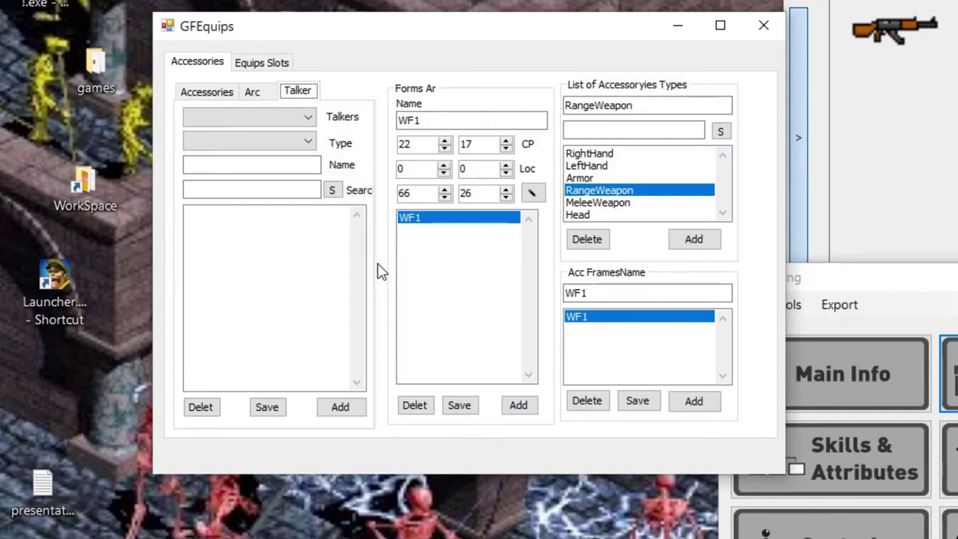
{"action": "left_click", "coordinate": [876, 79]}
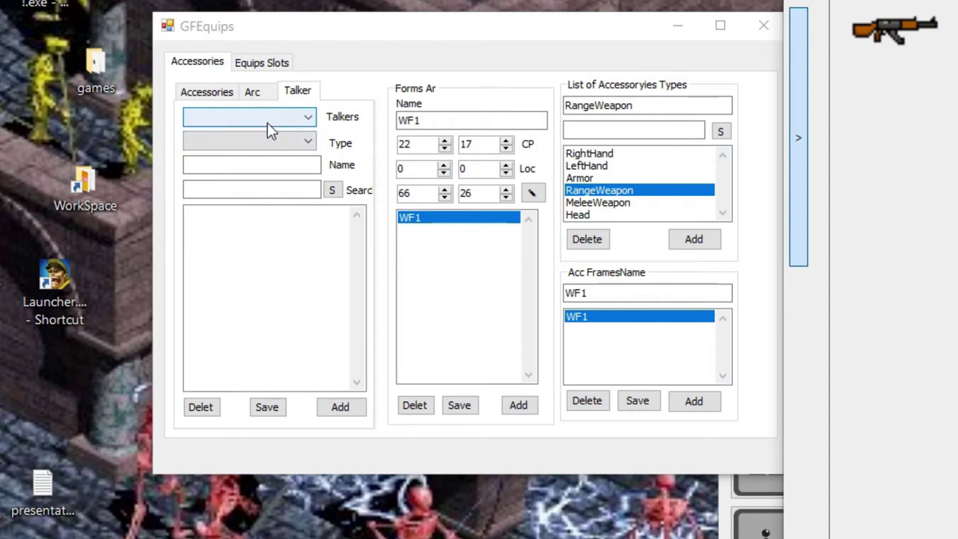
{"action": "left_click", "coordinate": [206, 92]}
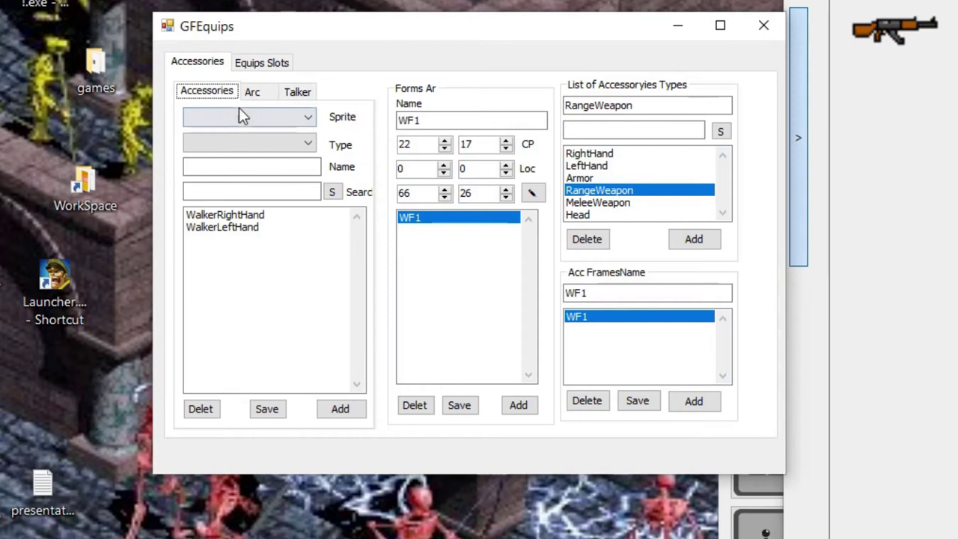
{"action": "left_click", "coordinate": [239, 116]}
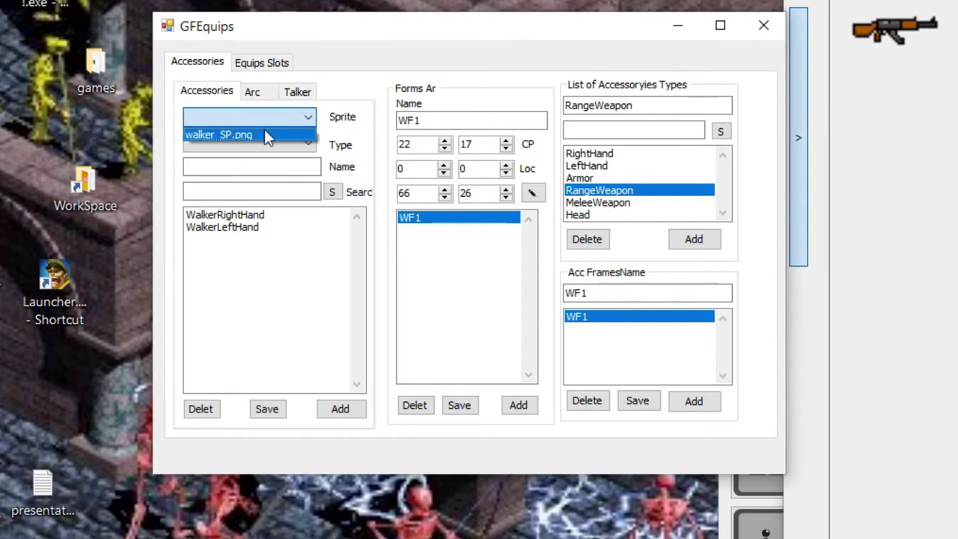
{"action": "left_click", "coordinate": [299, 92]}
{"action": "left_click", "coordinate": [297, 91]}
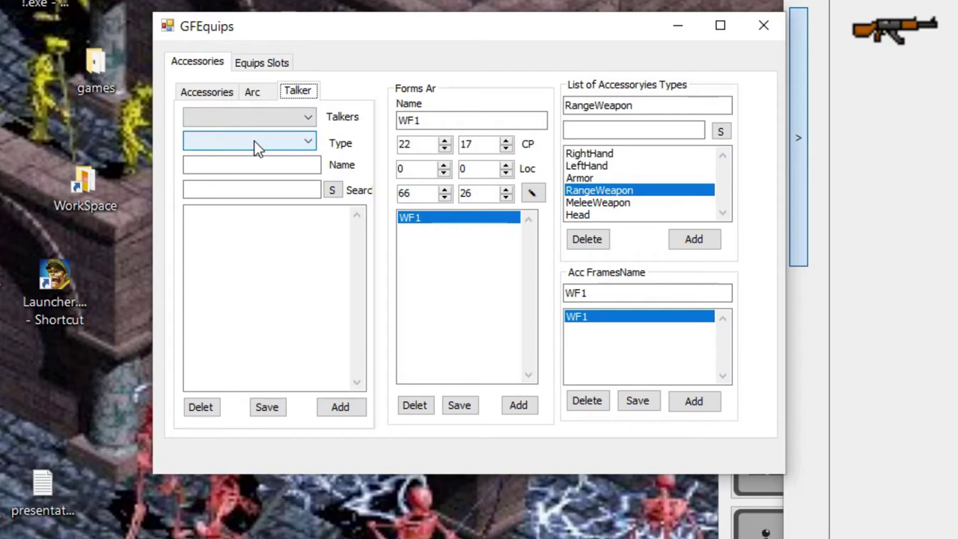
Choose Nolan_Bushnell as the talker and set its accessory type to Head.
{"action": "left_click", "coordinate": [232, 117]}
{"action": "left_click", "coordinate": [218, 132]}
{"action": "left_click", "coordinate": [252, 150]}
{"action": "left_click", "coordinate": [260, 142]}
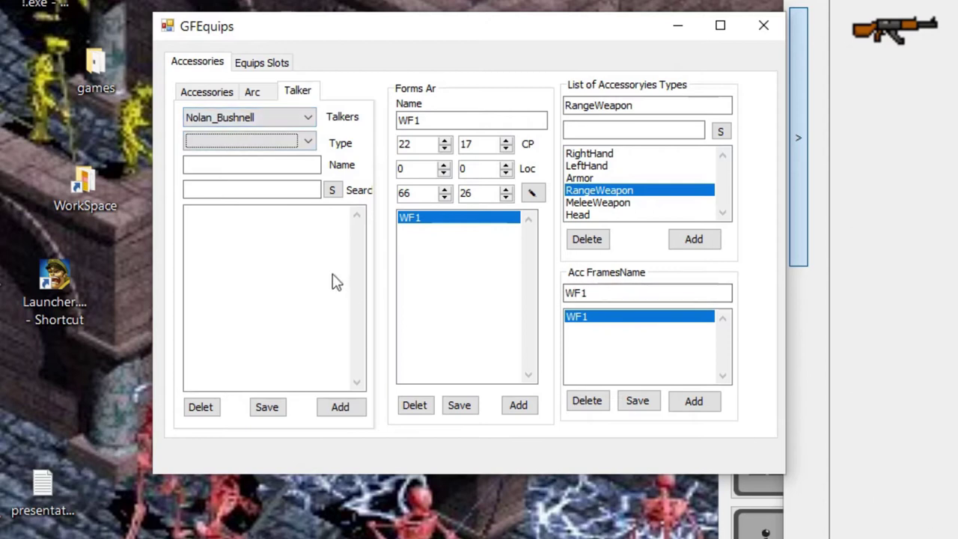
{"action": "left_click", "coordinate": [216, 92]}
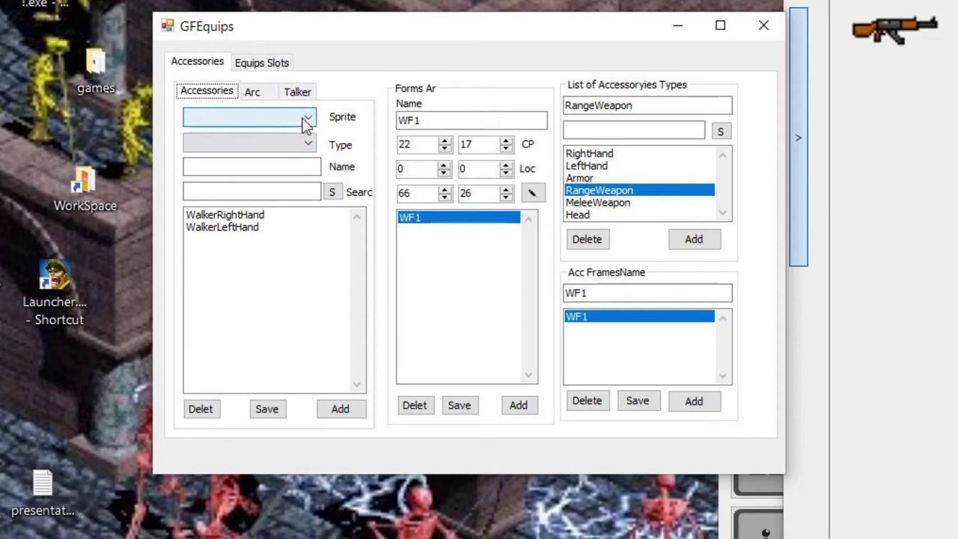
{"action": "left_click", "coordinate": [293, 94]}
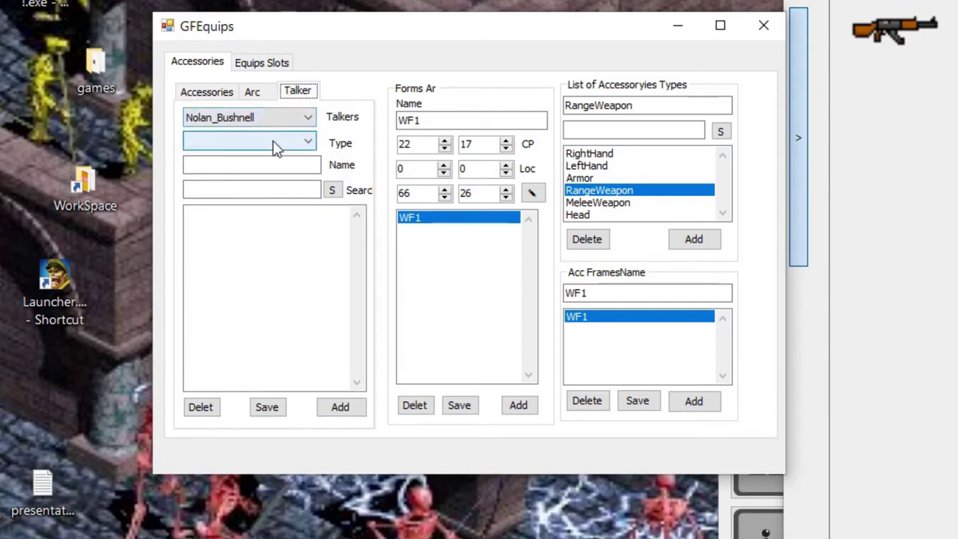
{"action": "left_click", "coordinate": [265, 168]}
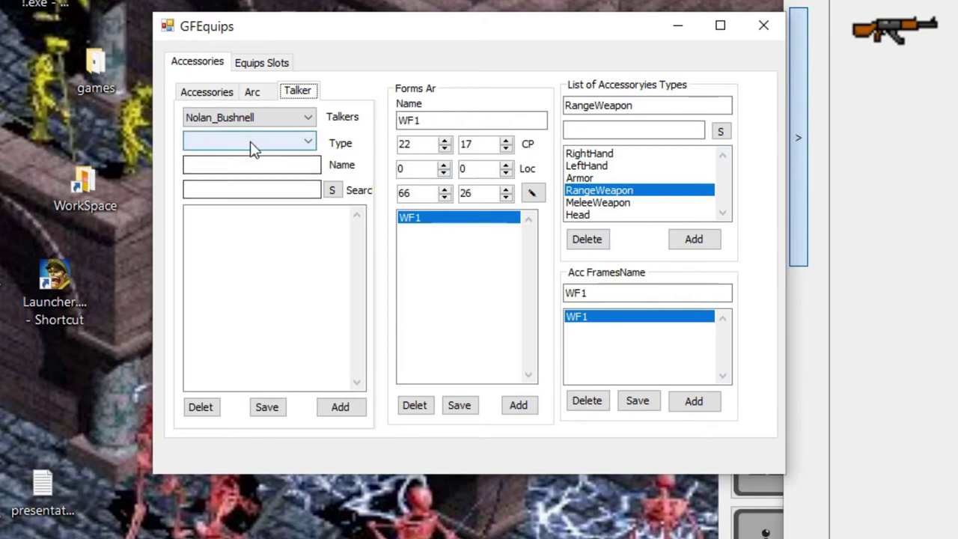
{"action": "left_click", "coordinate": [249, 143]}
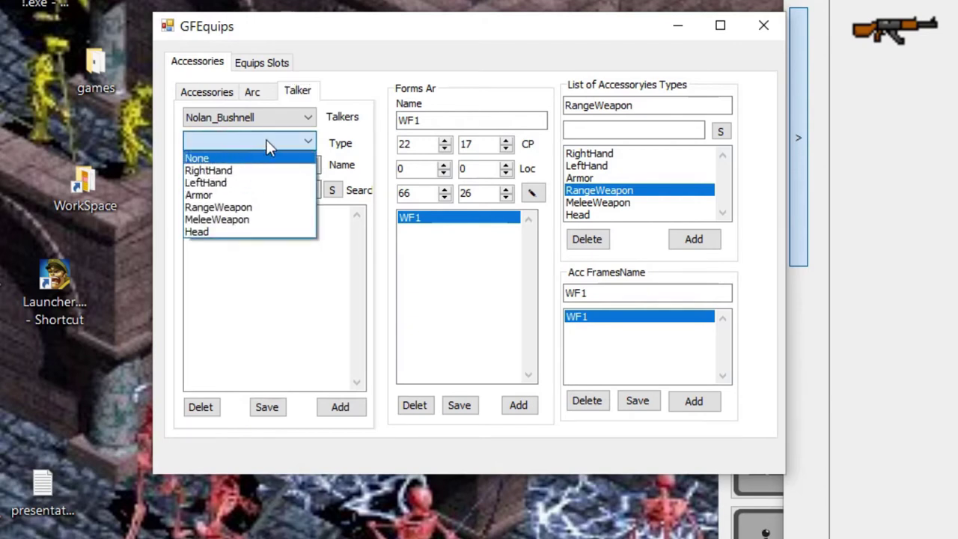
{"action": "left_click", "coordinate": [228, 232]}
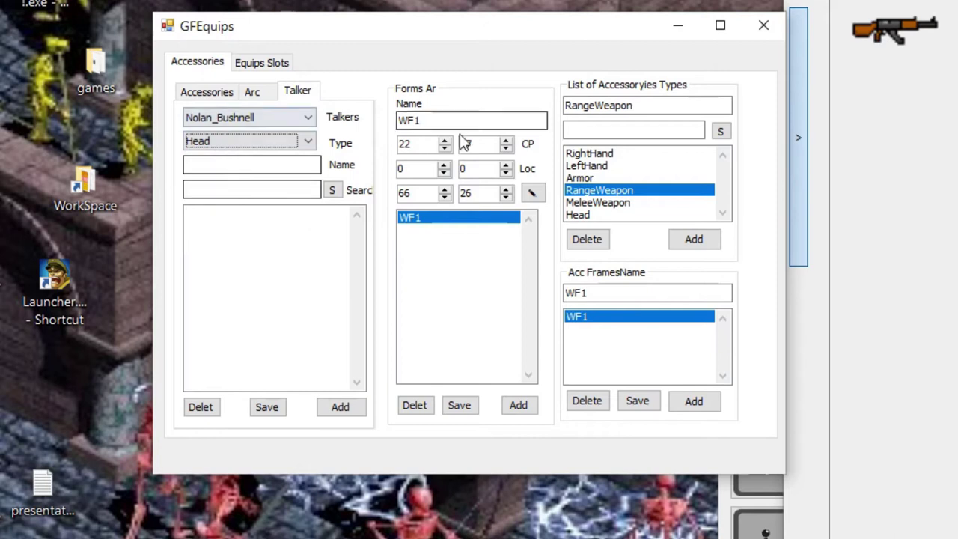
Add a Head accessory without a name to the Nolan_Bushnell talker and select its entry.
{"action": "left_click", "coordinate": [620, 216]}
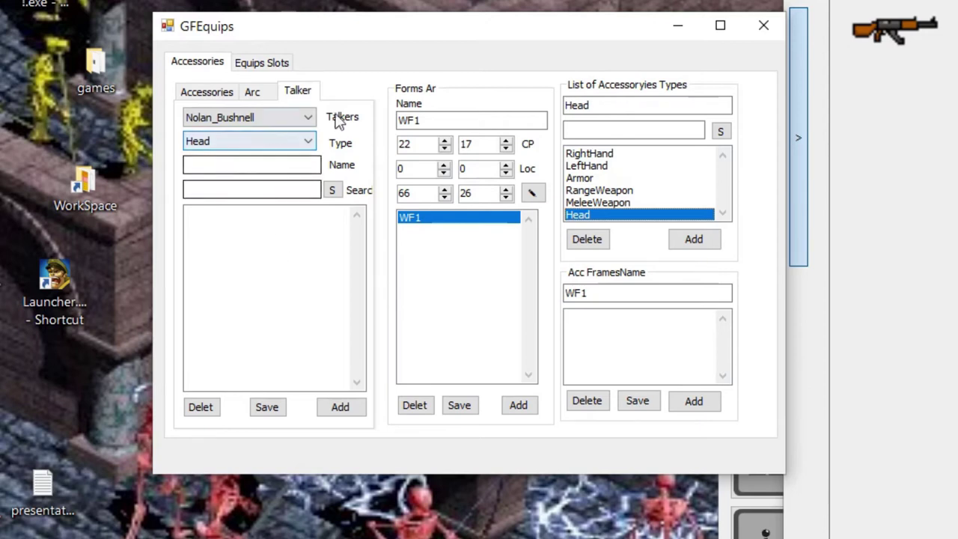
{"action": "left_click", "coordinate": [341, 409]}
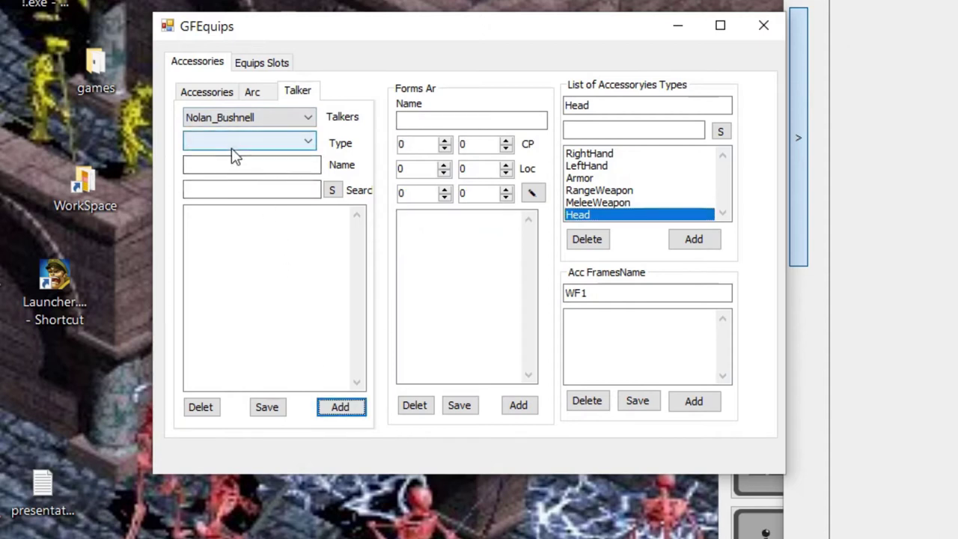
{"action": "left_click", "coordinate": [265, 144]}
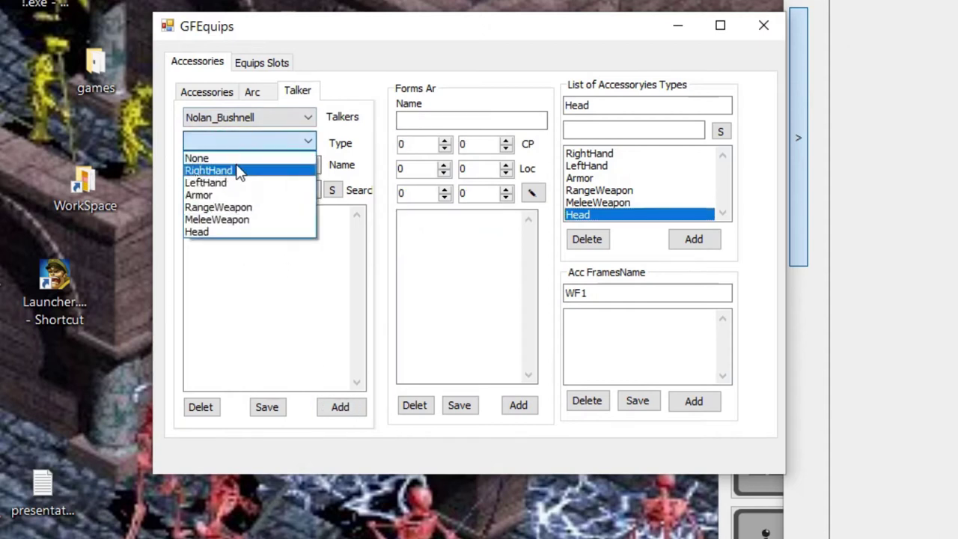
{"action": "left_click", "coordinate": [270, 206]}
{"action": "left_click", "coordinate": [288, 234]}
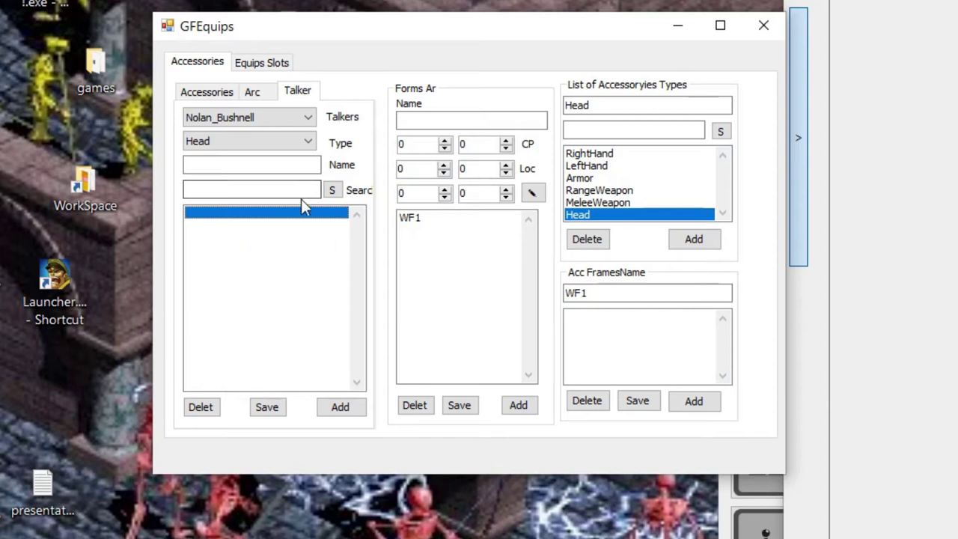
Add a talker accessory named Head with the Head type to Nolan_Bushnell.
{"action": "left_click", "coordinate": [208, 93]}
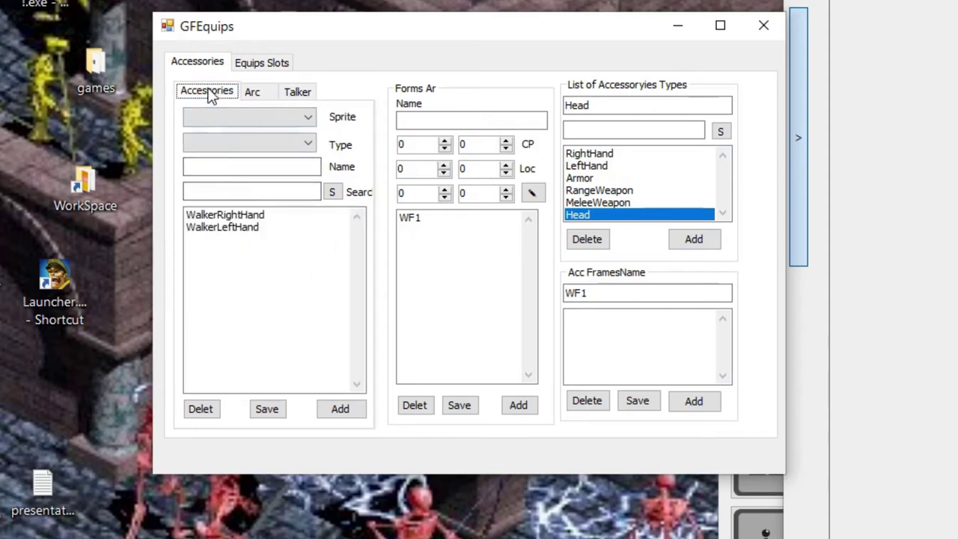
{"action": "left_click", "coordinate": [292, 90]}
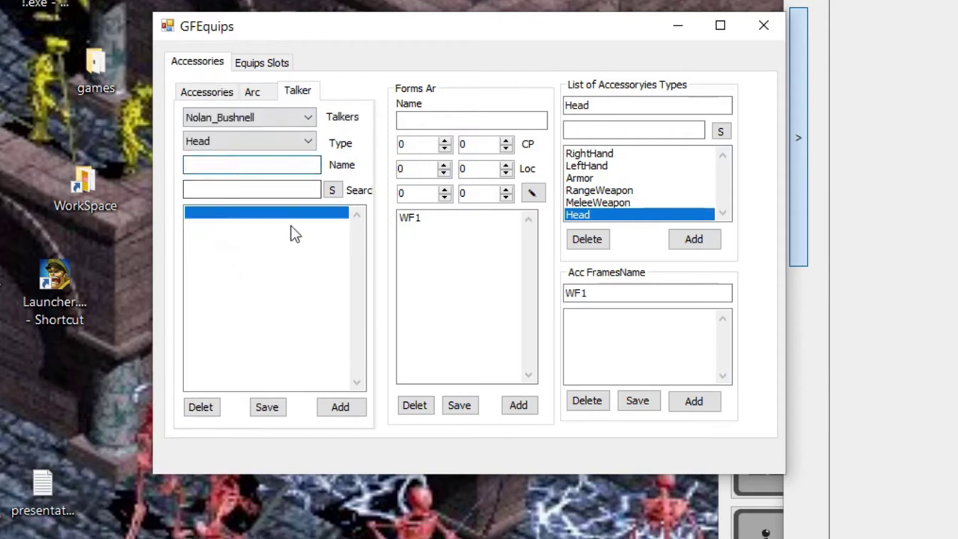
{"action": "type", "text": "Head"}
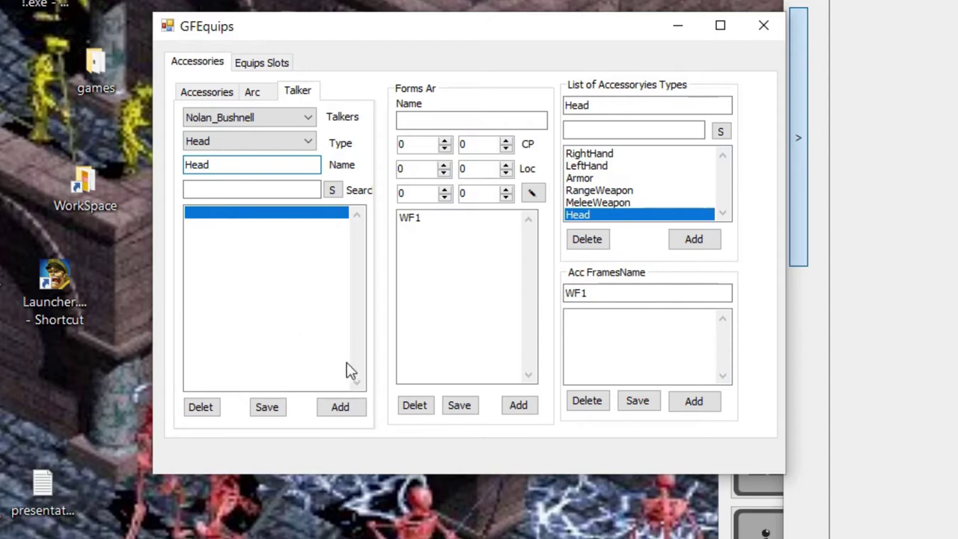
{"action": "left_click", "coordinate": [355, 413]}
Delete the unnamed talker accessory and remove the WF1 form from the Head accessory.
{"action": "left_click", "coordinate": [221, 228]}
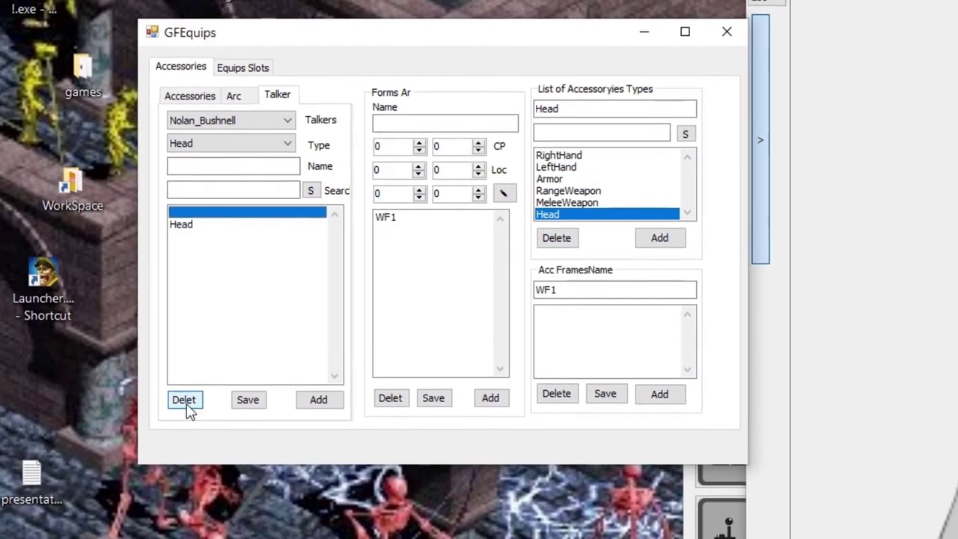
{"action": "left_click", "coordinate": [188, 402]}
{"action": "left_click", "coordinate": [209, 214]}
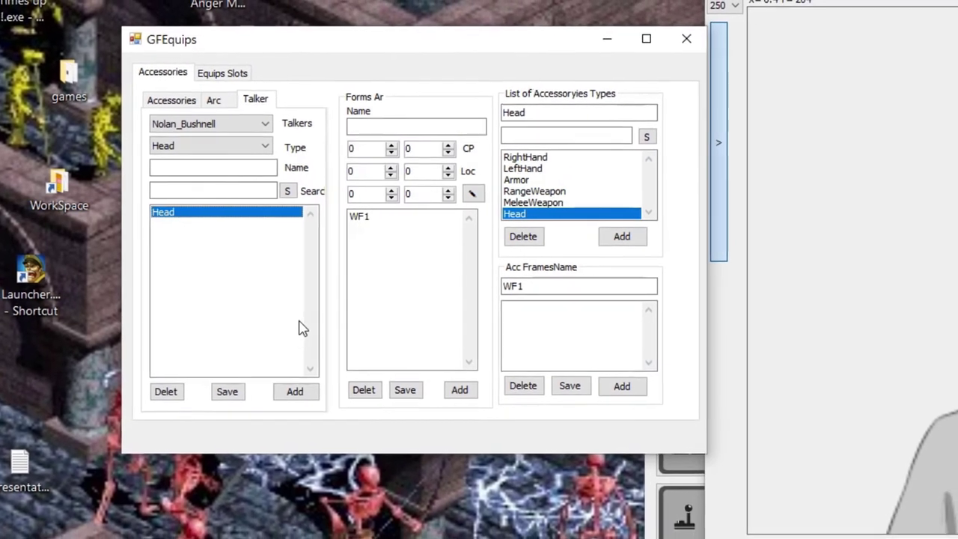
{"action": "left_click", "coordinate": [382, 218]}
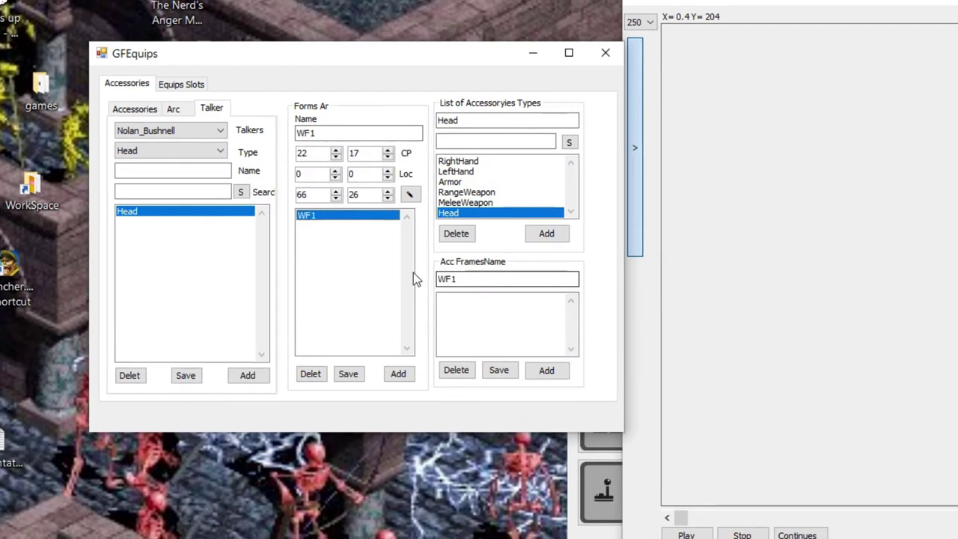
{"action": "left_click", "coordinate": [316, 376]}
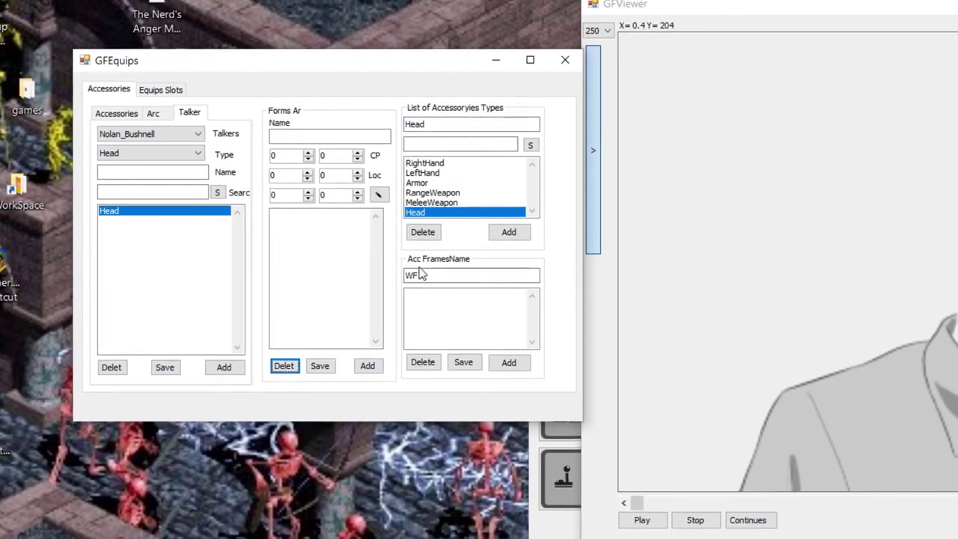
Show the grid over the Nolan_Bushnell sprite sheet in GFViewer and set the grid width to 69.
{"action": "left_click", "coordinate": [449, 277]}
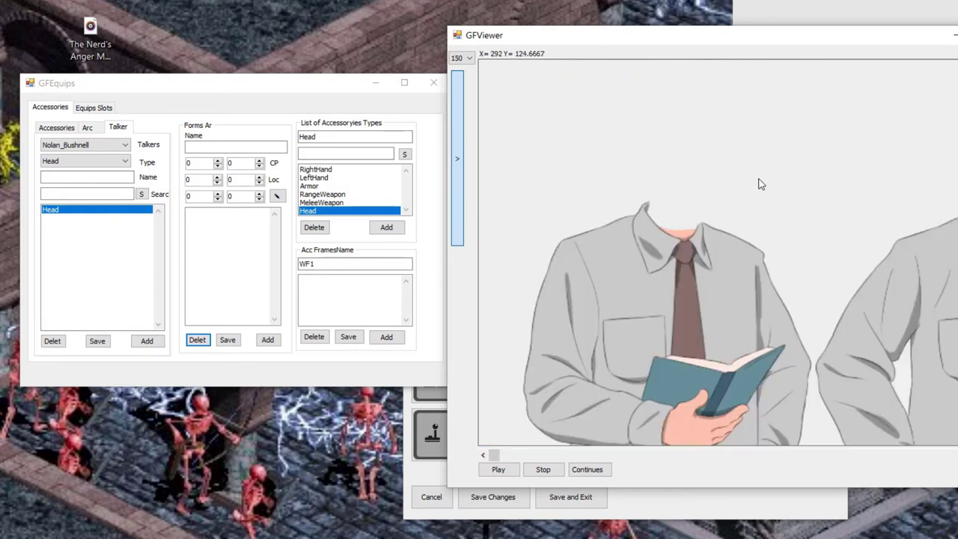
{"action": "scroll", "coordinate": [758, 184], "scroll_direction": "down", "scroll_amount": 4}
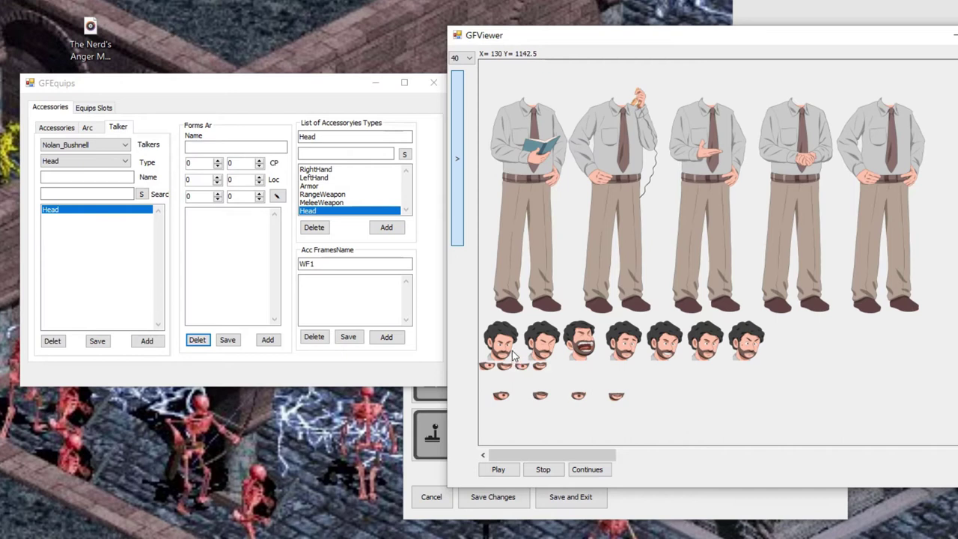
{"action": "left_click", "coordinate": [455, 214]}
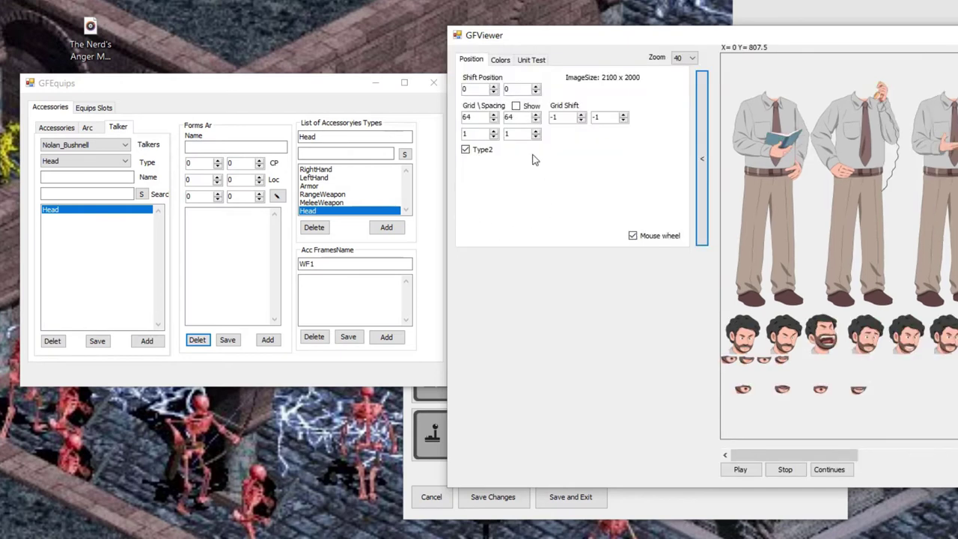
{"action": "left_click", "coordinate": [516, 105]}
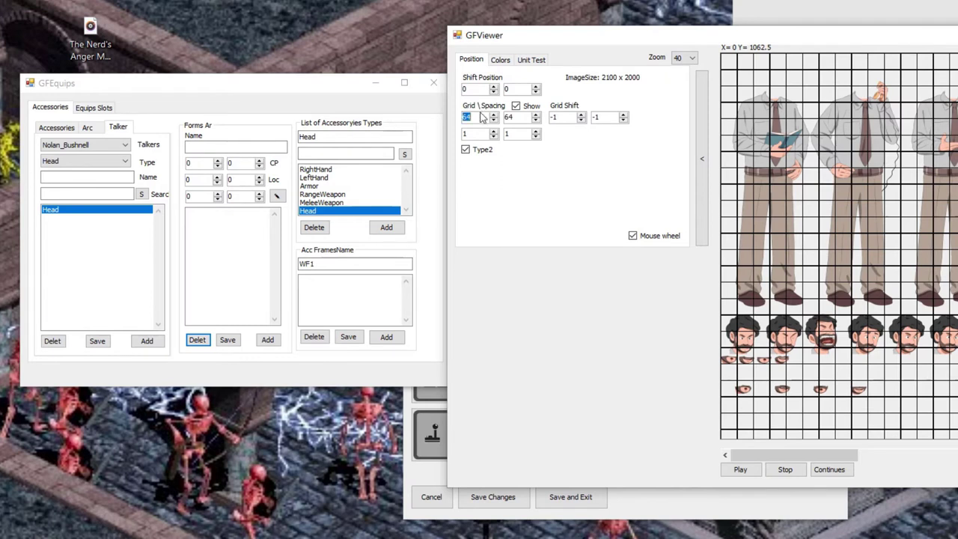
{"action": "type", "text": "5"}
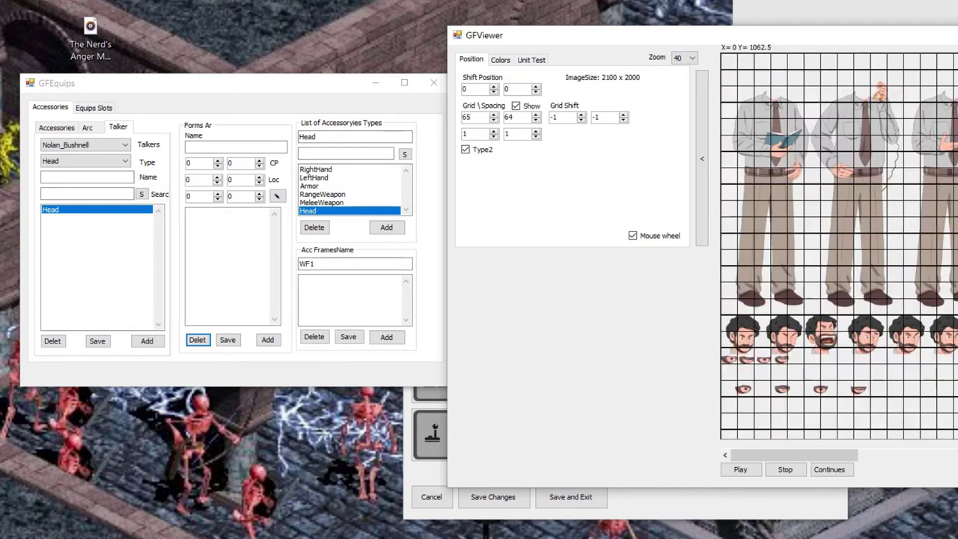
{"action": "key", "text": "BackSpace"}
{"action": "type", "text": "9"}
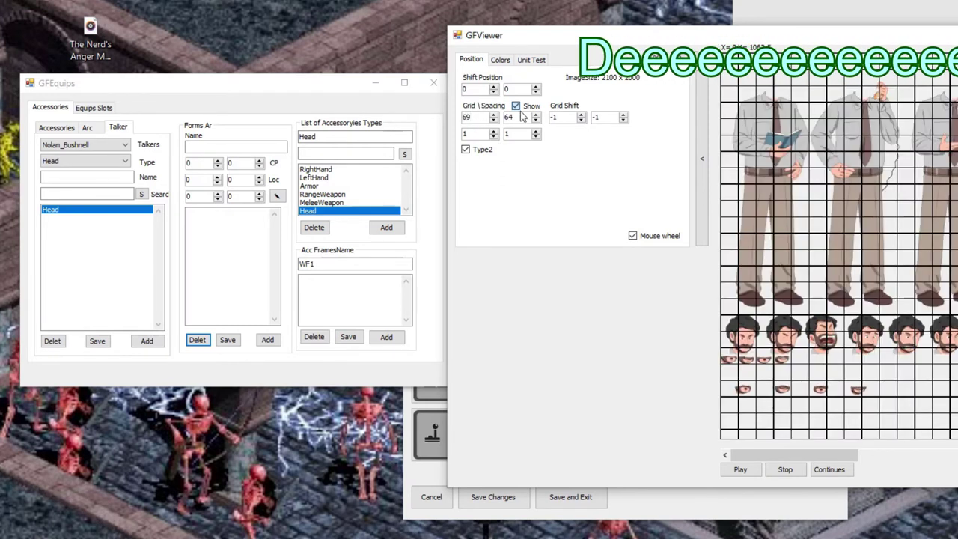
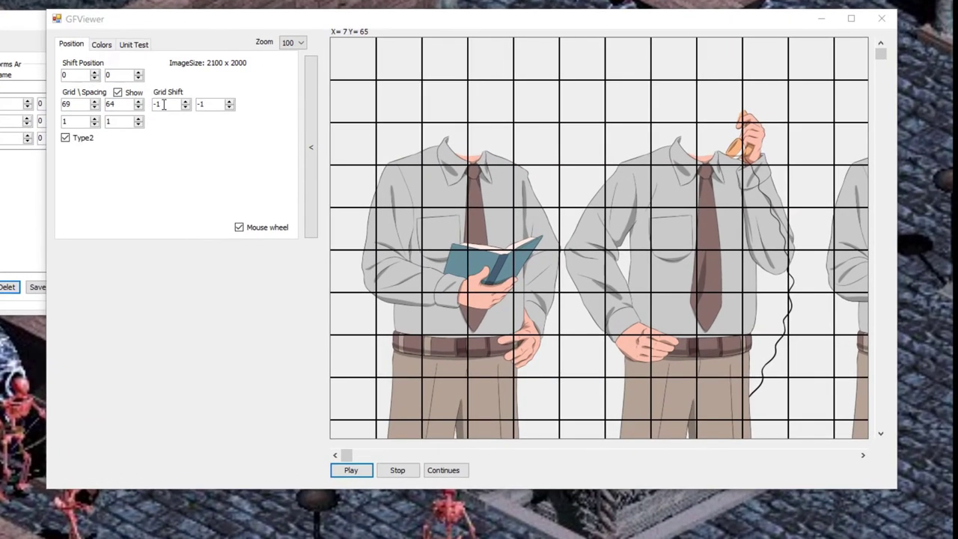
Set the grid width to 160 so each column fits one head sprite.
{"action": "left_click_drag", "start_coordinate": [882, 59], "coordinate": [862, 237]}
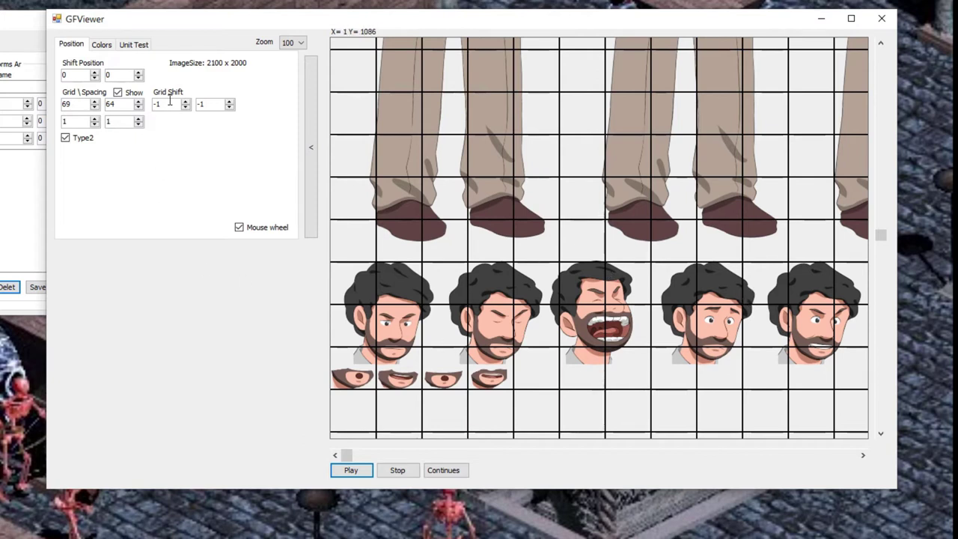
{"action": "double_click", "coordinate": [85, 104]}
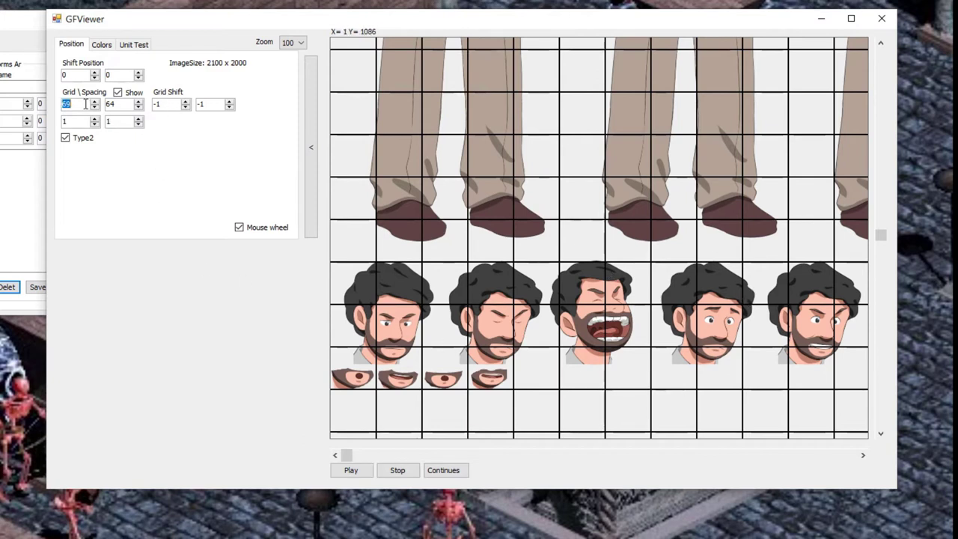
{"action": "type", "text": "602"}
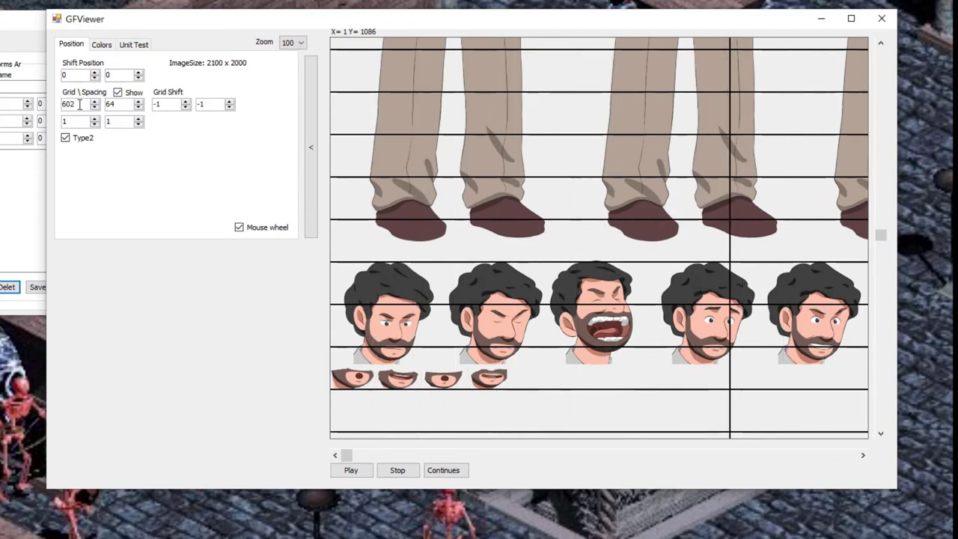
{"action": "left_click", "coordinate": [64, 104]}
{"action": "type", "text": "1"}
{"action": "key", "text": "BackSpace"}
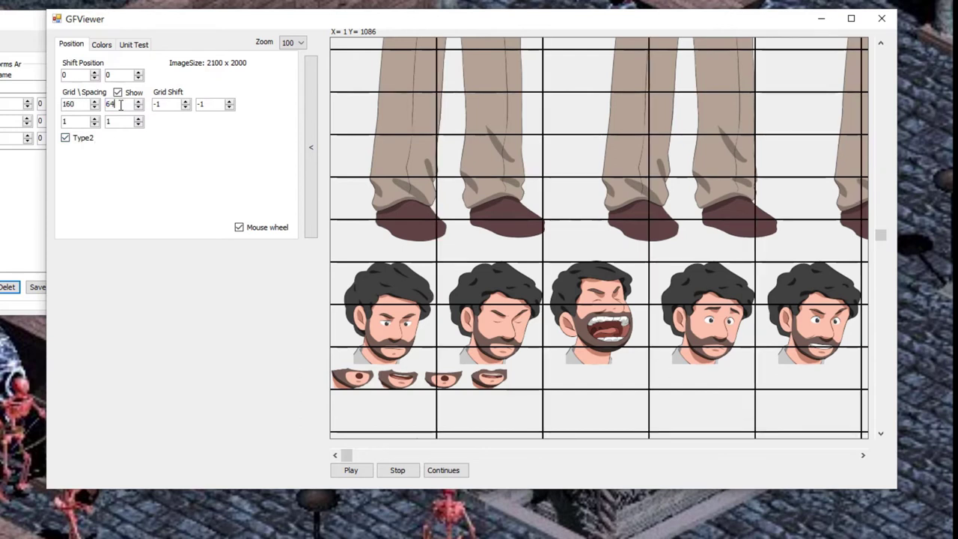
Set the grid height to 178 for the head sprites.
{"action": "type", "text": "17"}
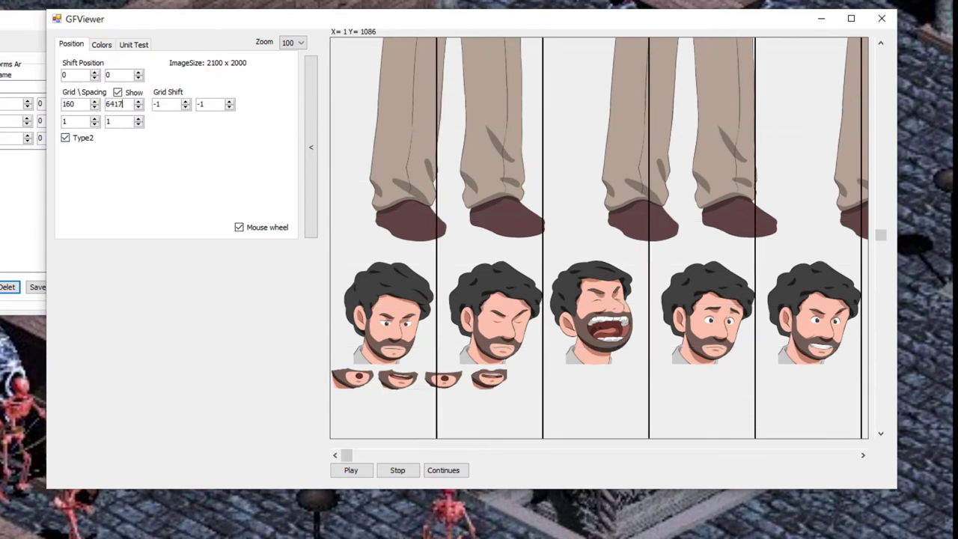
{"action": "type", "text": "8"}
{"action": "key", "text": "Home"}
{"action": "key", "text": "Delete"}
{"action": "key", "text": "Delete"}
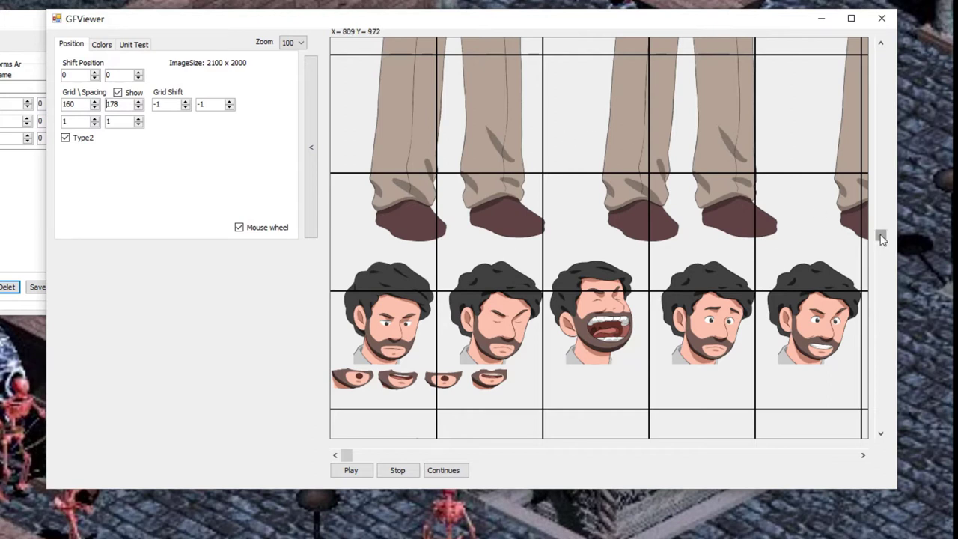
Set the vertical grid shift to 1000 and check the grid alignment against the row of heads.
{"action": "left_click_drag", "start_coordinate": [882, 238], "coordinate": [898, 253]}
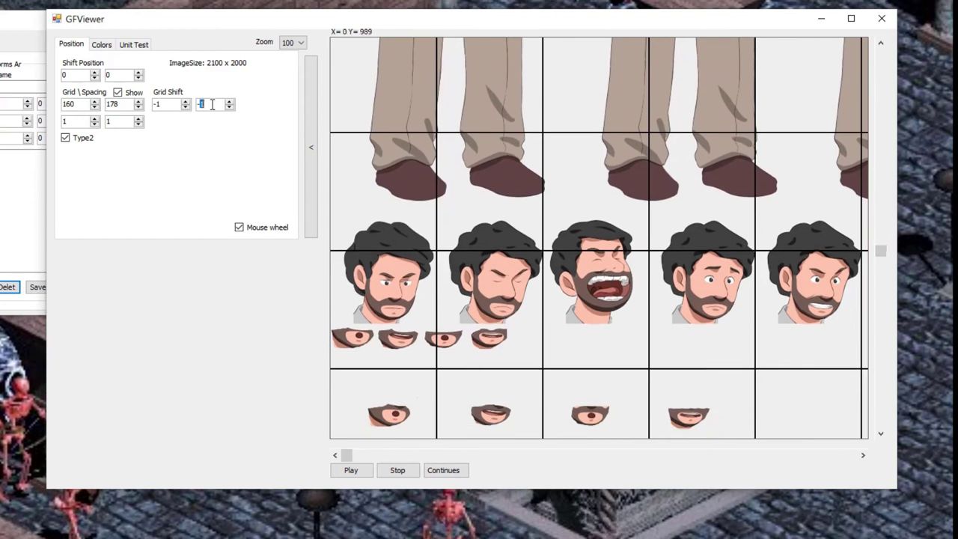
{"action": "type", "text": "1000"}
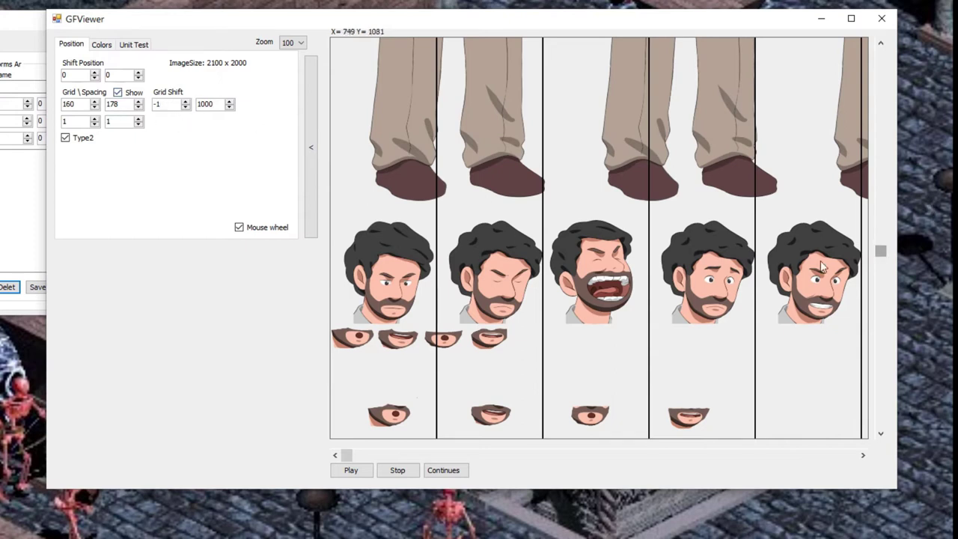
{"action": "scroll", "coordinate": [539, 268], "scroll_direction": "down", "scroll_amount": 3}
{"action": "scroll", "coordinate": [520, 277], "scroll_direction": "down", "scroll_amount": 1}
{"action": "scroll", "coordinate": [509, 285], "scroll_direction": "up", "scroll_amount": 2}
{"action": "scroll", "coordinate": [491, 303], "scroll_direction": "down", "scroll_amount": 1}
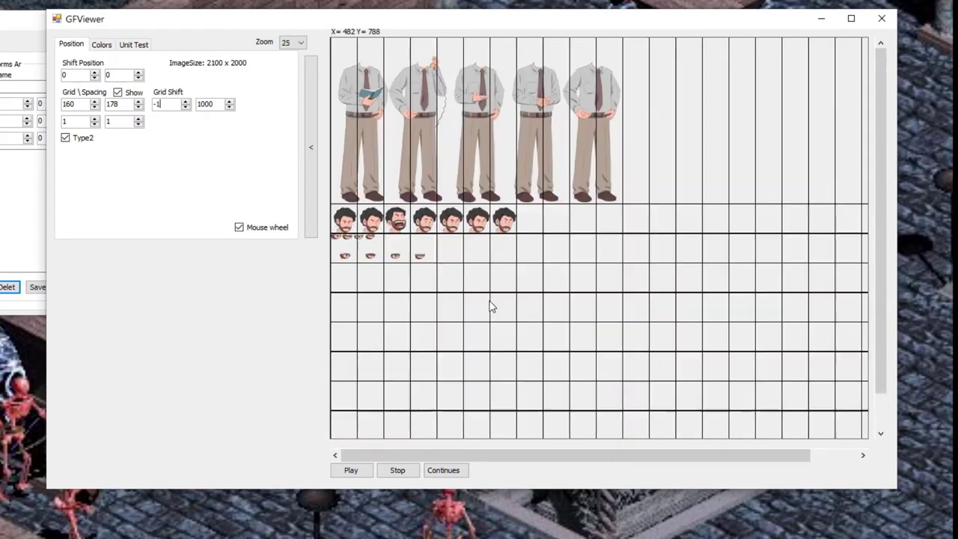
{"action": "scroll", "coordinate": [490, 303], "scroll_direction": "up", "scroll_amount": 3}
{"action": "scroll", "coordinate": [732, 328], "scroll_direction": "up", "scroll_amount": 1}
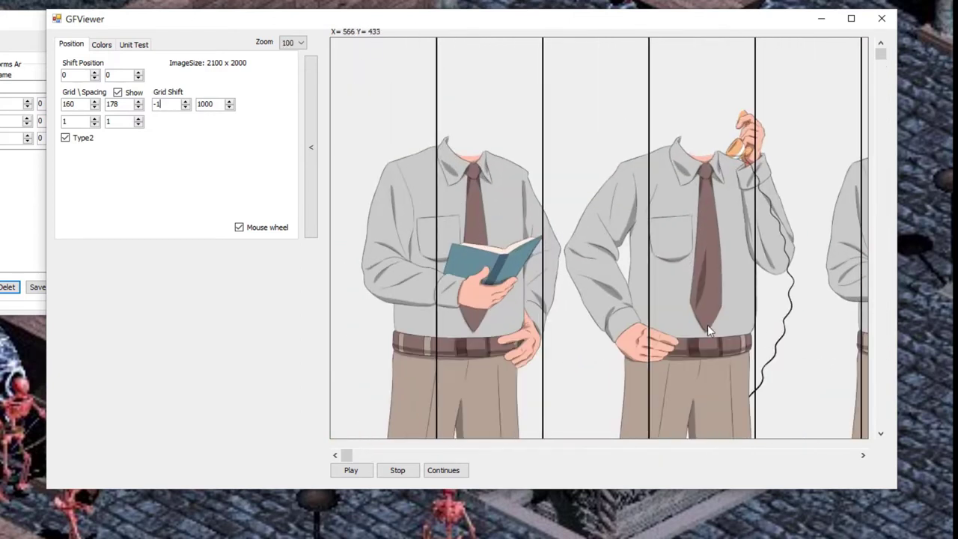
{"action": "left_click_drag", "start_coordinate": [880, 54], "coordinate": [874, 272]}
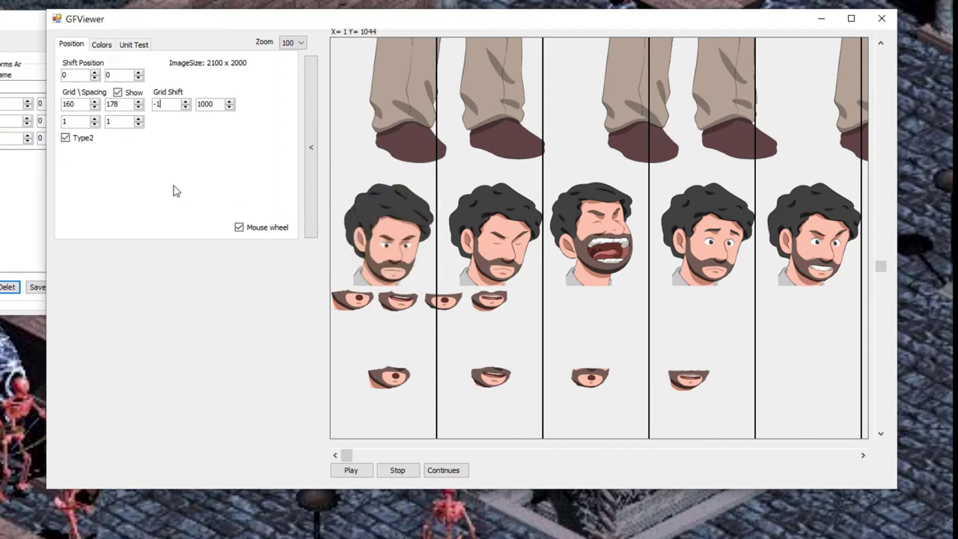
Switch to GFEquips and add a frame name Read to the Head accessory type.
{"action": "left_click", "coordinate": [6, 142]}
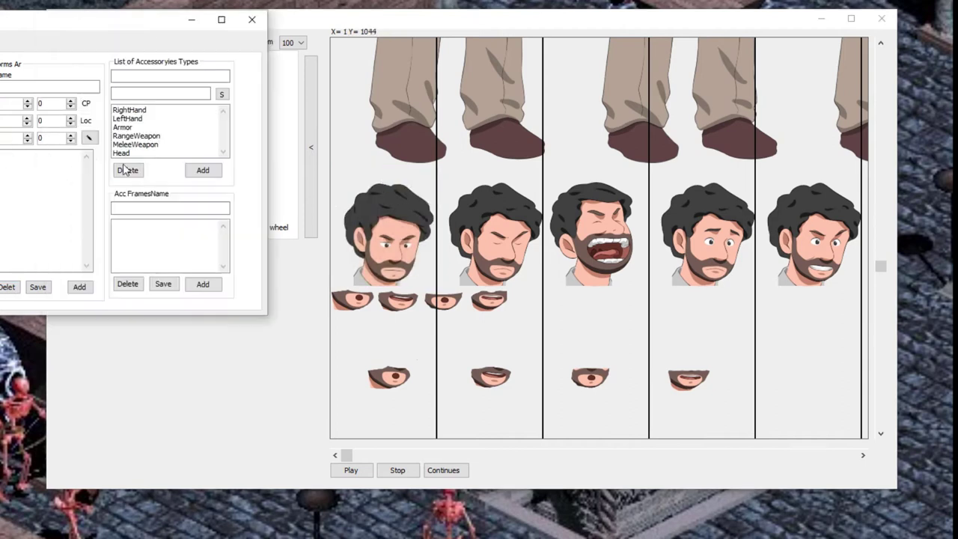
{"action": "left_click", "coordinate": [145, 154]}
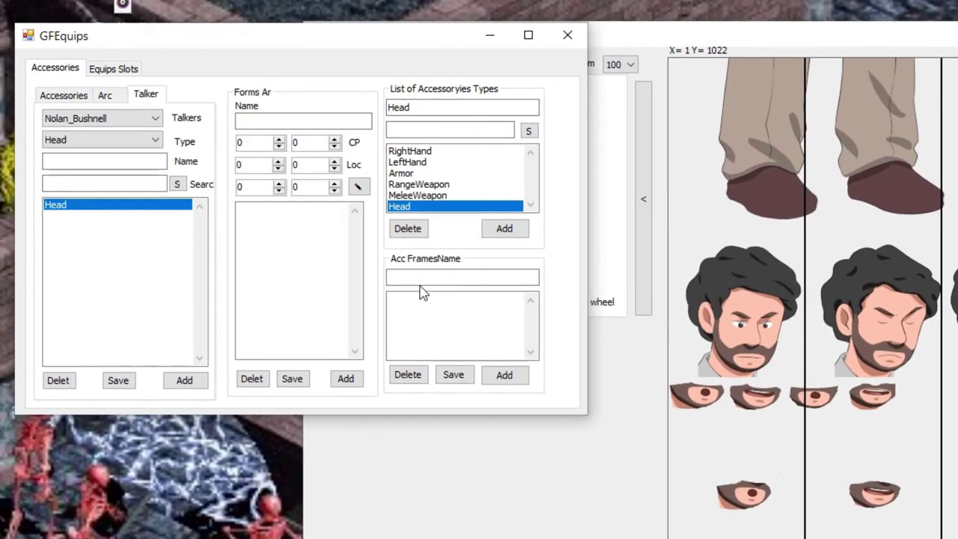
{"action": "left_click", "coordinate": [385, 269]}
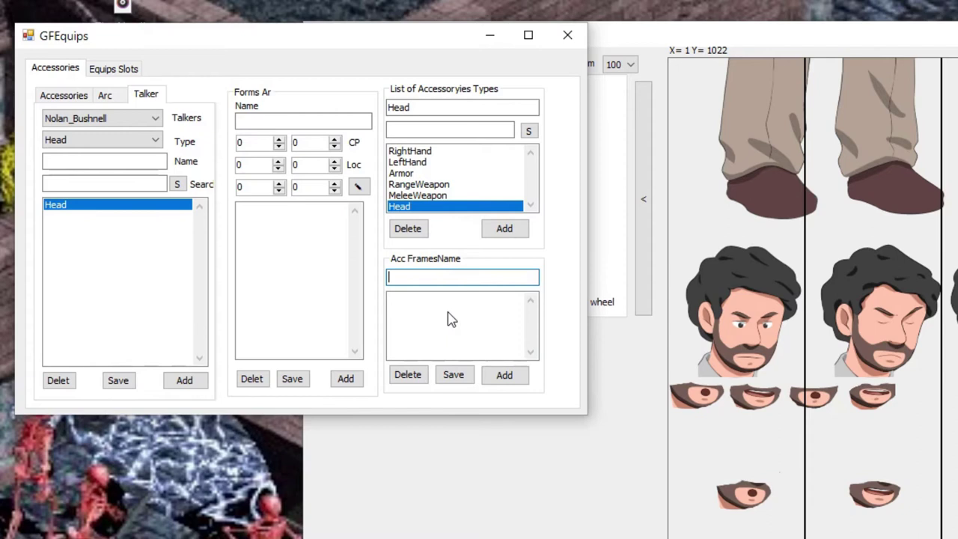
{"action": "type", "text": "Read"}
{"action": "left_click", "coordinate": [504, 377]}
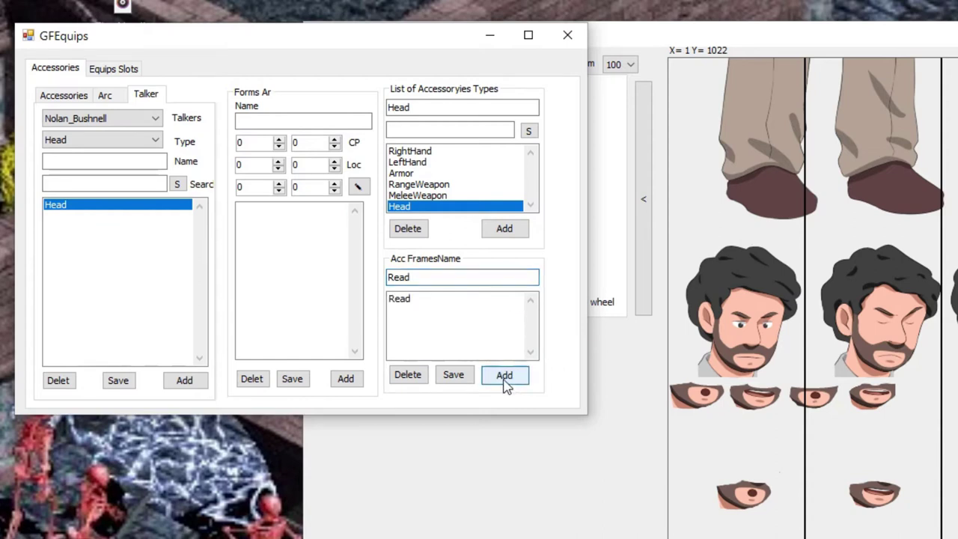
Add the frame names Think and Laugh to the Head accessory type.
{"action": "double_click", "coordinate": [433, 280]}
{"action": "type", "text": "Think"}
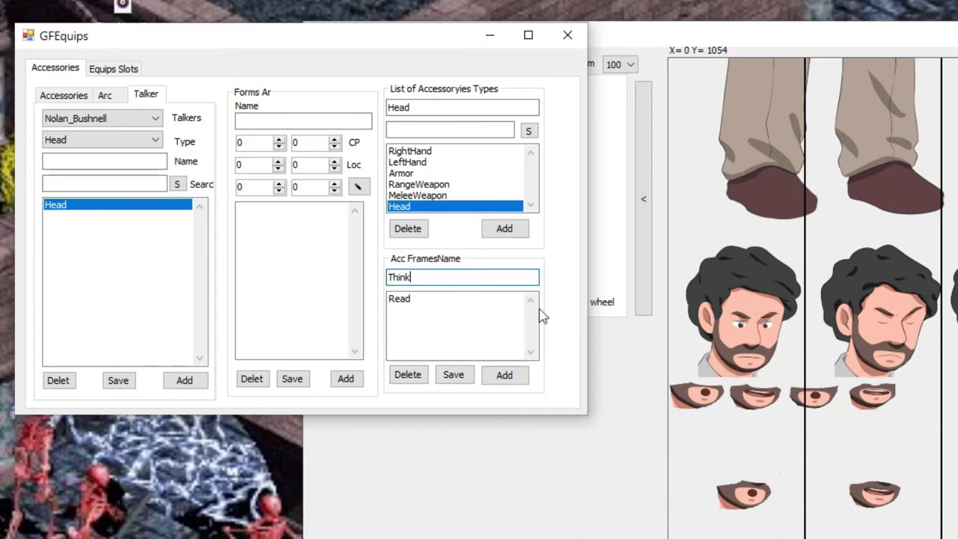
{"action": "left_click", "coordinate": [506, 377]}
{"action": "double_click", "coordinate": [448, 278]}
{"action": "type", "text": "Laugh"}
{"action": "left_click", "coordinate": [506, 376]}
Add the frame names Sad and Smile to the Head accessory type.
{"action": "double_click", "coordinate": [431, 277]}
{"action": "type", "text": "Sad"}
{"action": "left_click", "coordinate": [505, 376]}
{"action": "double_click", "coordinate": [484, 277]}
{"action": "type", "text": "Smile"}
{"action": "left_click", "coordinate": [506, 377]}
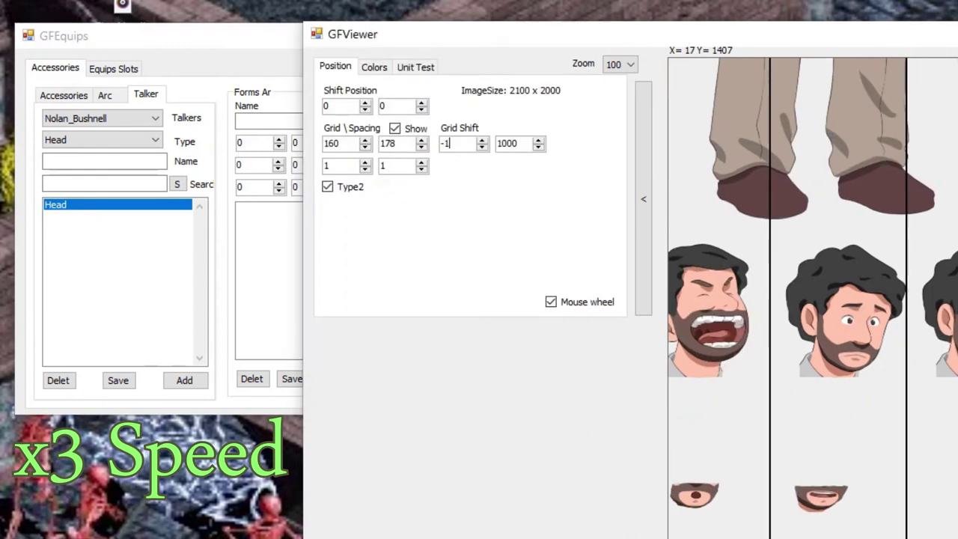
Add the frame names Idle and Upset to the Head accessory type and enlarge the GFEquips window.
{"action": "left_click", "coordinate": [274, 284]}
{"action": "double_click", "coordinate": [419, 277]}
{"action": "type", "text": "Idle"}
{"action": "left_click", "coordinate": [504, 375]}
{"action": "double_click", "coordinate": [450, 277]}
{"action": "type", "text": "Upset"}
{"action": "left_click", "coordinate": [507, 378]}
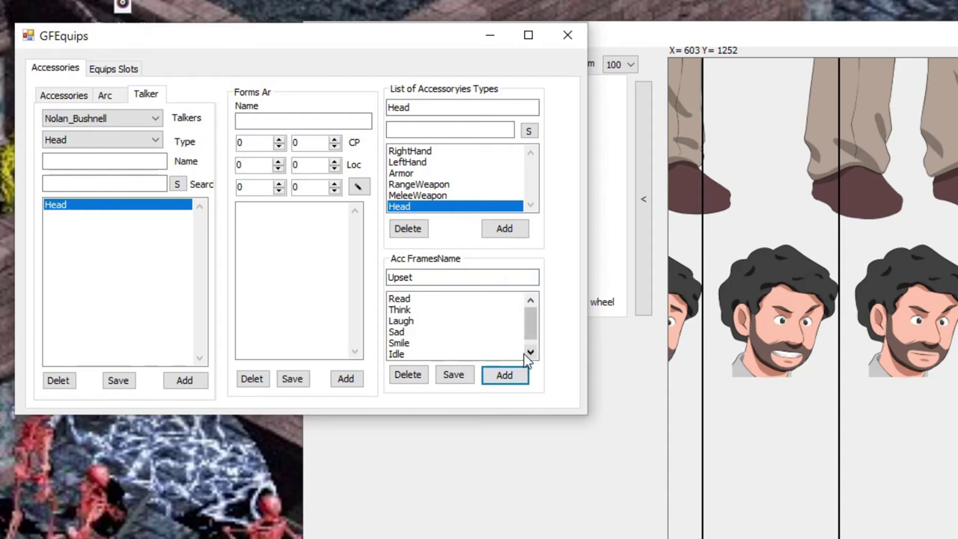
{"action": "left_click_drag", "start_coordinate": [582, 422], "coordinate": [590, 468]}
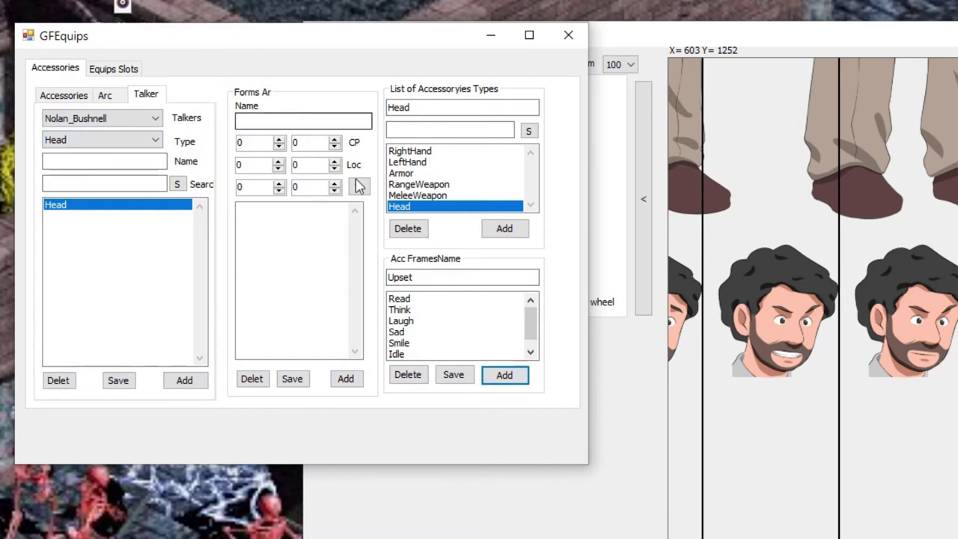
Add a Read form to the talker's Head accessory with location 0, 1000 and size 160 by 178.
{"action": "left_click", "coordinate": [423, 300]}
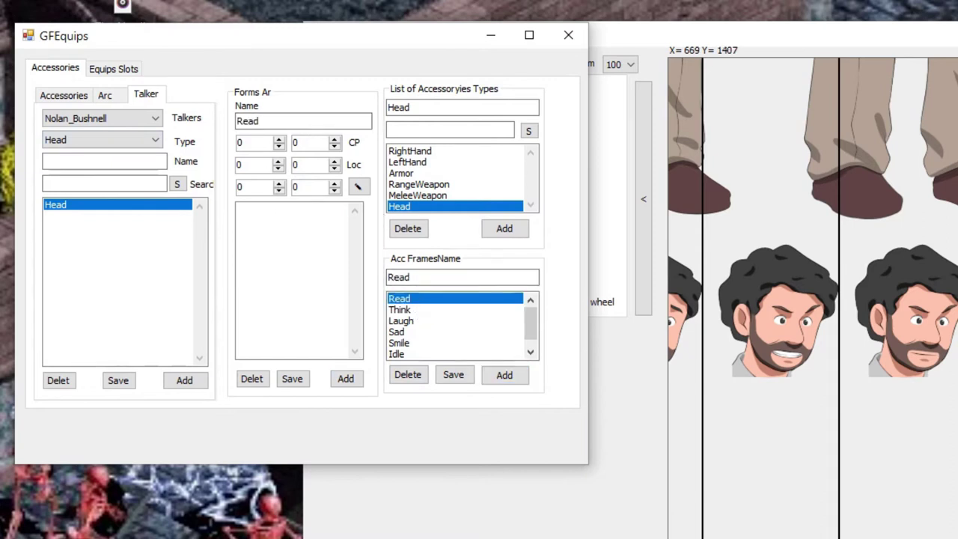
{"action": "left_click", "coordinate": [256, 171]}
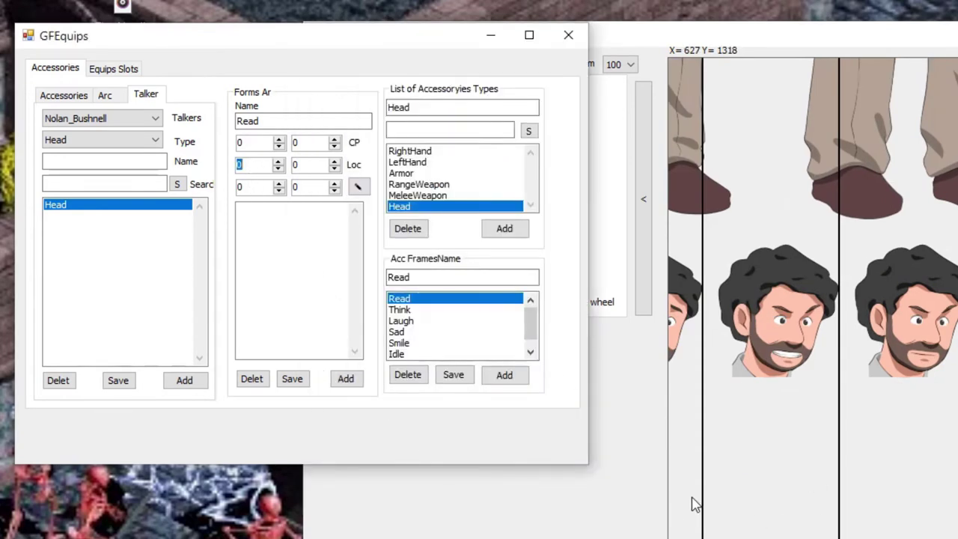
{"action": "left_click", "coordinate": [318, 163]}
{"action": "type", "text": "1000"}
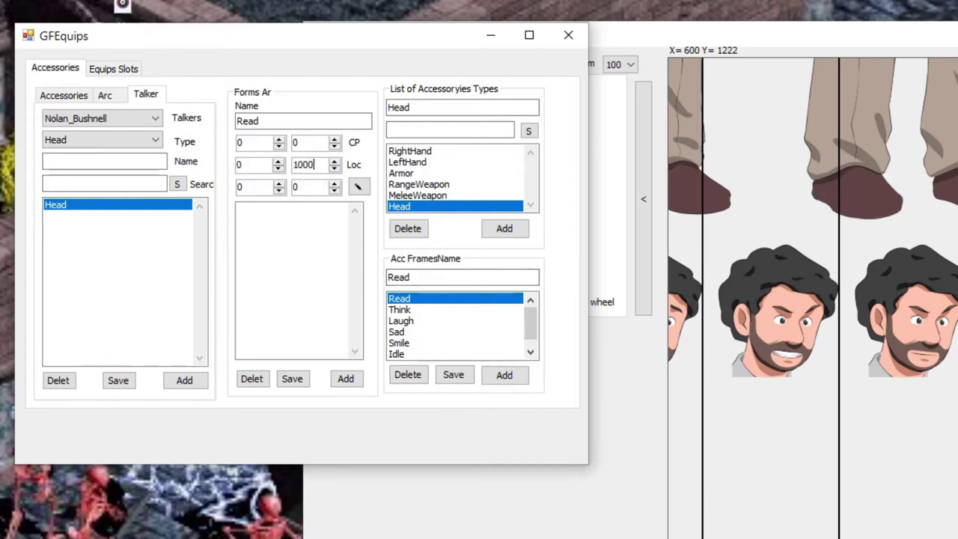
{"action": "left_click_drag", "start_coordinate": [240, 187], "coordinate": [271, 187]}
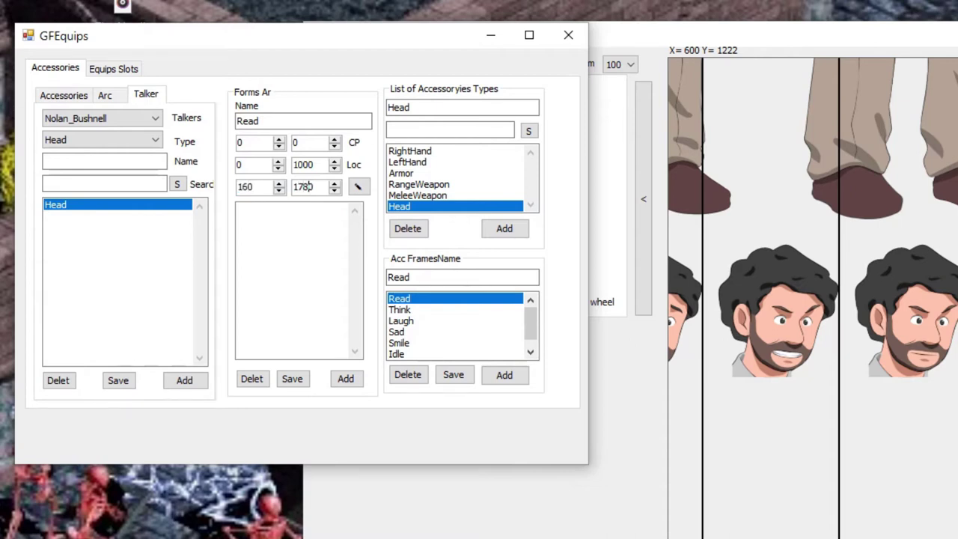
{"action": "key", "text": "BackSpace"}
{"action": "left_click", "coordinate": [357, 380]}
Preview the Read form in GFViewer with the grid hidden and the settings collapsed, keeping the viewer beside GFEquips.
{"action": "left_click", "coordinate": [294, 215]}
{"action": "key", "text": "alt+Tab"}
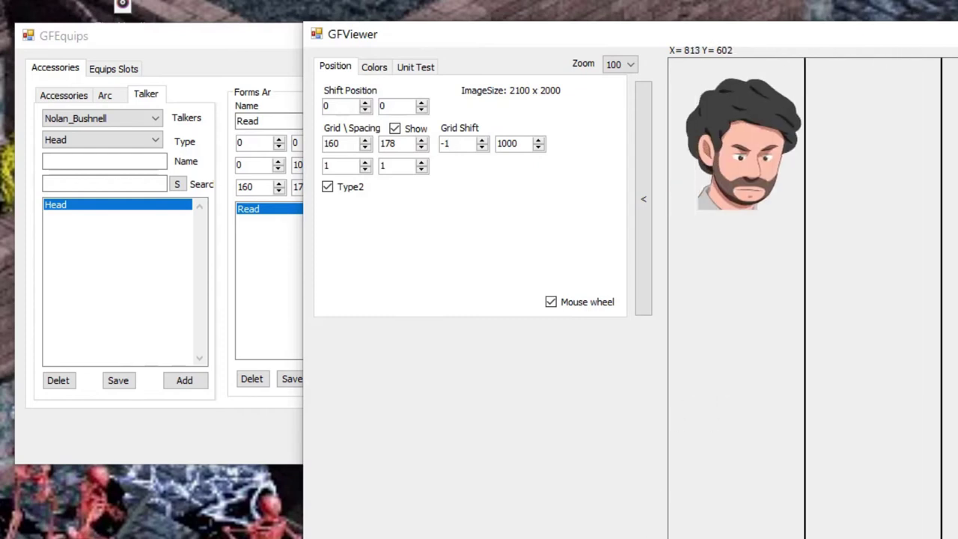
{"action": "left_click", "coordinate": [411, 129]}
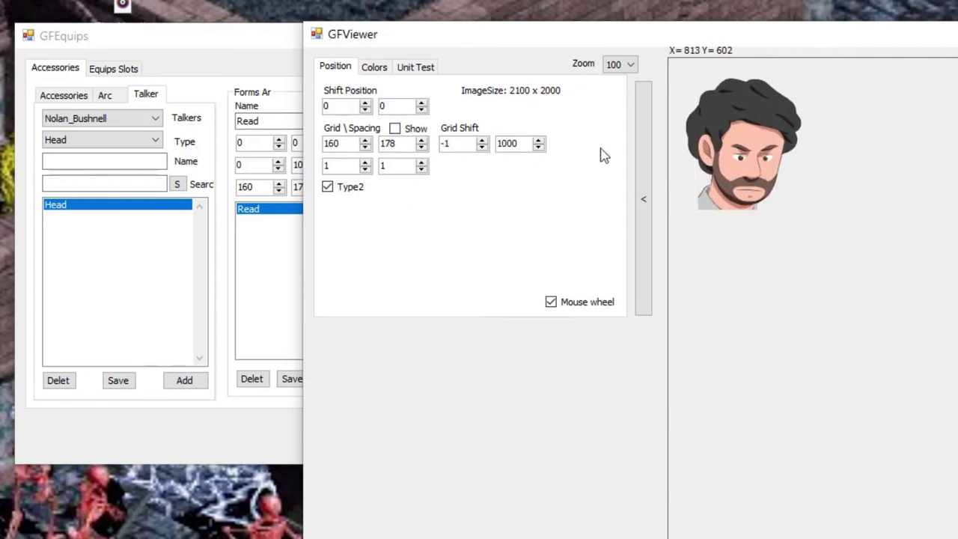
{"action": "left_click", "coordinate": [636, 155]}
{"action": "left_click_drag", "start_coordinate": [588, 41], "coordinate": [903, 49]}
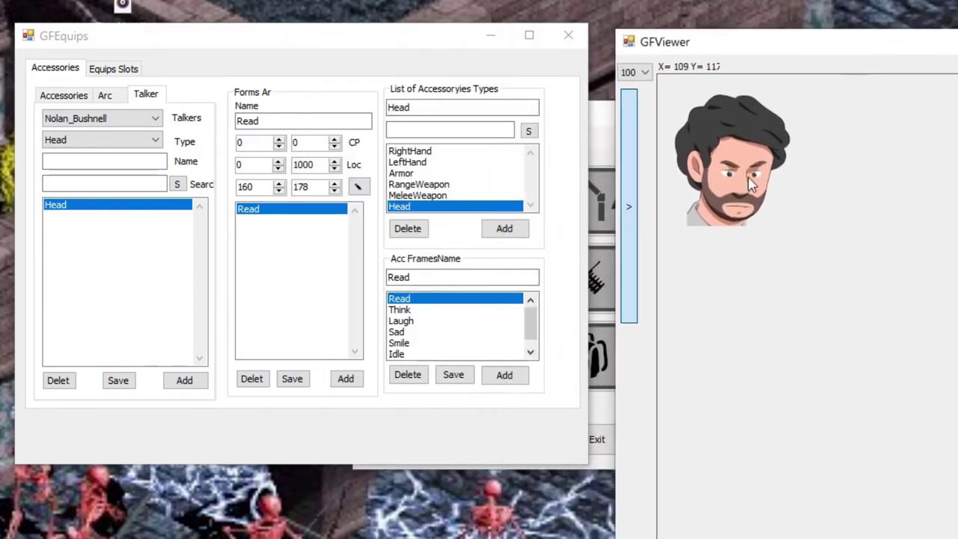
Add a Think form to the talker's Head accessory with location 160, 1000 and size 160 by 178.
{"action": "double_click", "coordinate": [261, 164]}
{"action": "type", "text": "160"}
{"action": "left_click", "coordinate": [266, 187]}
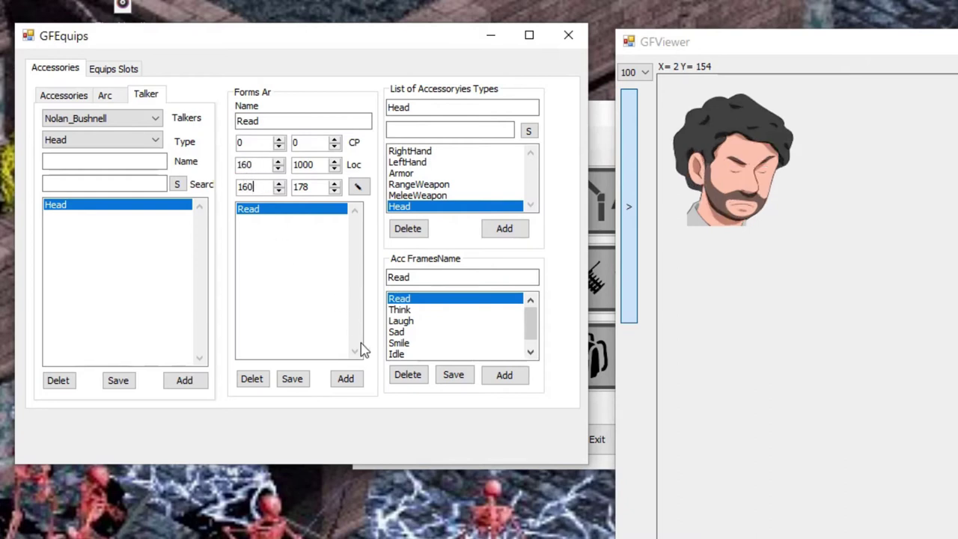
{"action": "left_click", "coordinate": [411, 311]}
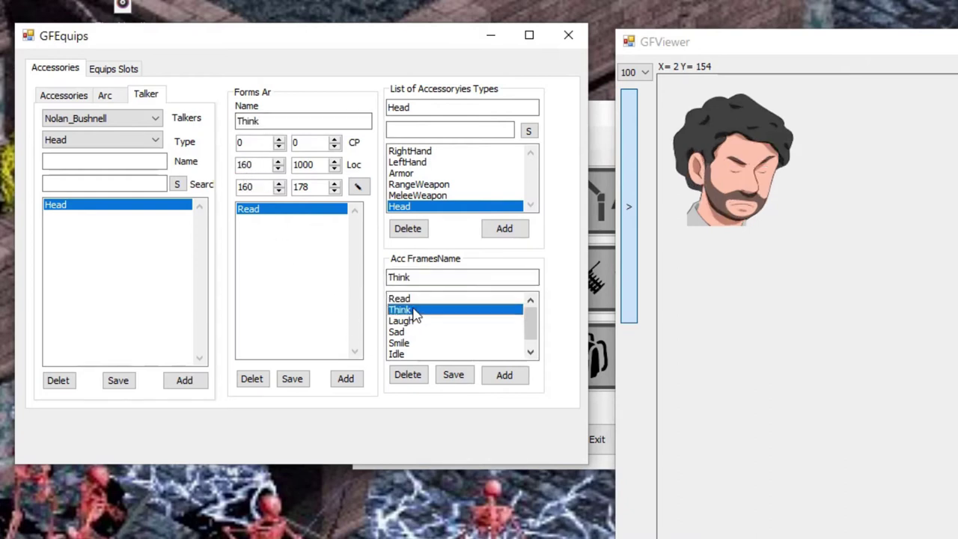
{"action": "left_click", "coordinate": [346, 380]}
Add a Laugh form at location 320, 1000 and a Sad form at location 480, 1000 to the Head accessory.
{"action": "left_click", "coordinate": [419, 322]}
{"action": "double_click", "coordinate": [248, 165]}
{"action": "type", "text": "320"}
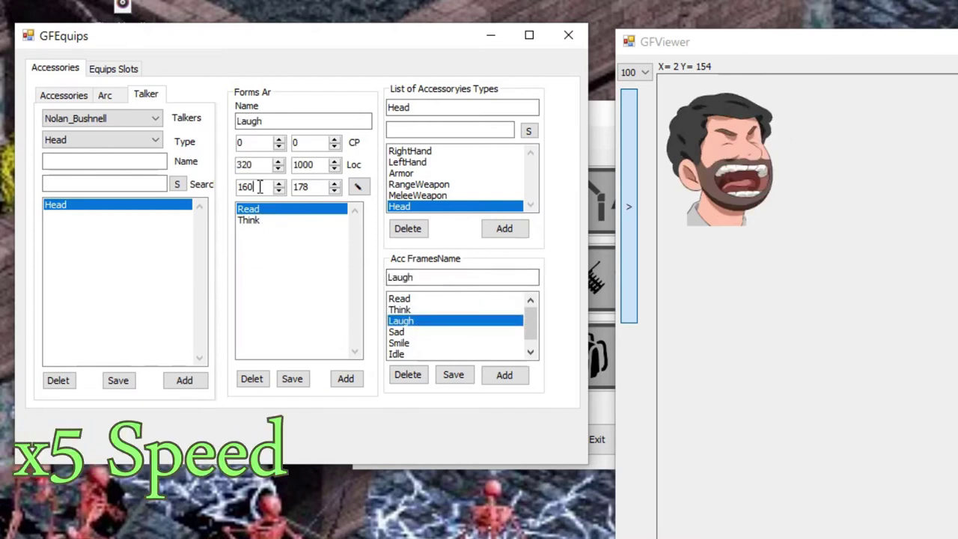
{"action": "left_click", "coordinate": [346, 379]}
{"action": "left_click", "coordinate": [397, 332]}
{"action": "double_click", "coordinate": [247, 164]}
{"action": "left_click", "coordinate": [346, 379]}
{"action": "left_click", "coordinate": [292, 242]}
Add a Smile form at location 640, 1000 and an Idle form at location 800, 1000 to the Head accessory.
{"action": "left_click", "coordinate": [400, 343]}
{"action": "double_click", "coordinate": [255, 164]}
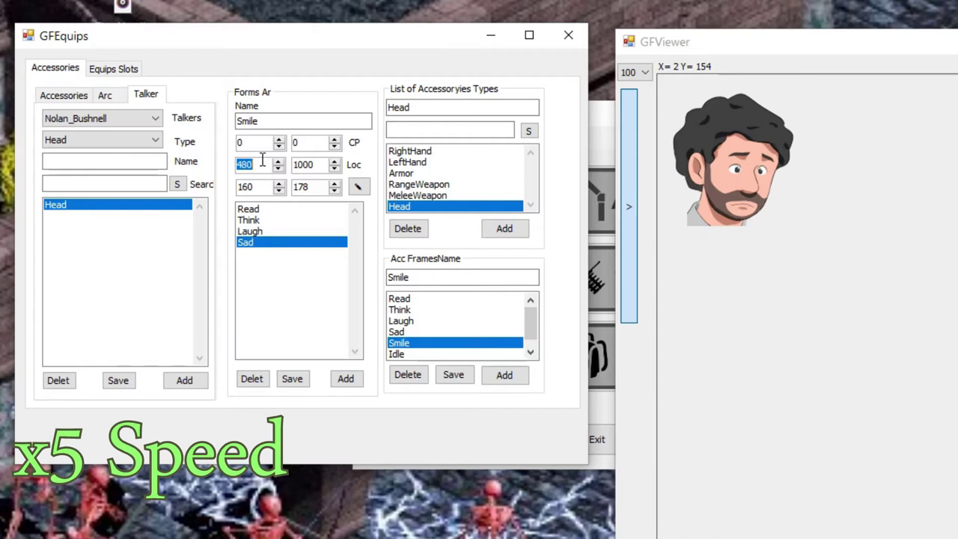
{"action": "type", "text": "640"}
{"action": "left_click", "coordinate": [346, 379]}
{"action": "left_click", "coordinate": [530, 352]}
{"action": "left_click", "coordinate": [397, 343]}
{"action": "double_click", "coordinate": [254, 164]}
{"action": "type", "text": "800"}
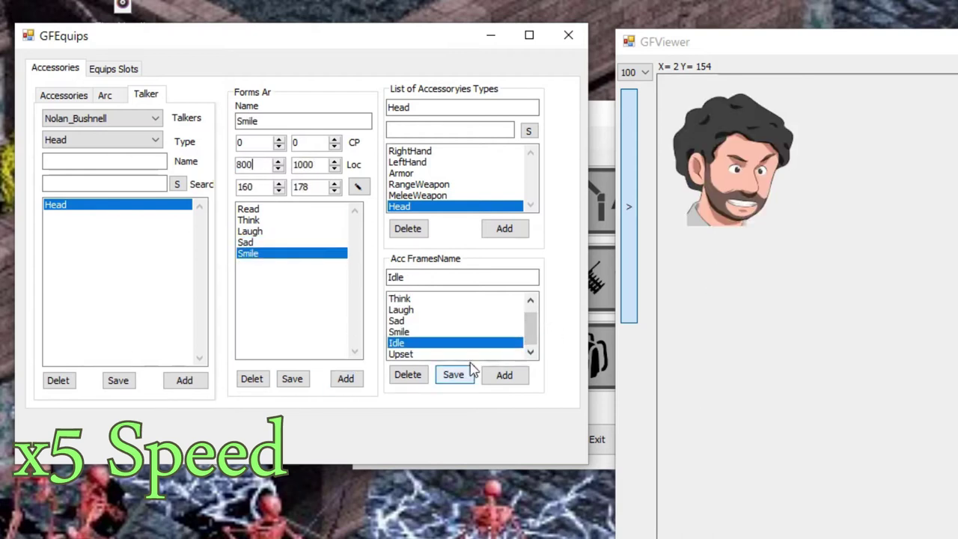
{"action": "left_click", "coordinate": [346, 379]}
Add an Upset form to the Head accessory at location 960, 1000.
{"action": "left_click", "coordinate": [397, 354]}
{"action": "double_click", "coordinate": [254, 164]}
{"action": "type", "text": "960"}
{"action": "left_click", "coordinate": [346, 379]}
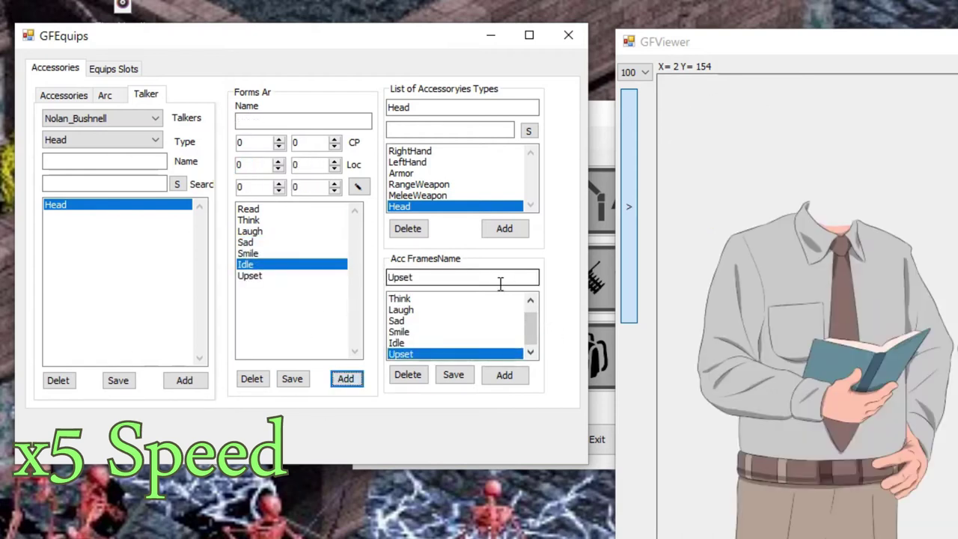
Save the talker's Head accessory and reload it to check its type and forms.
{"action": "left_click", "coordinate": [120, 382]}
{"action": "left_click", "coordinate": [76, 208]}
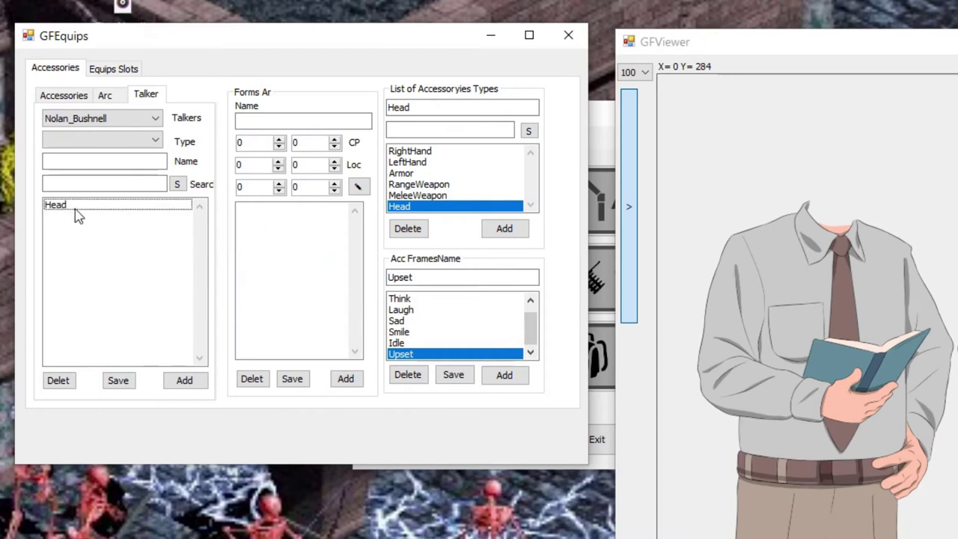
{"action": "left_click", "coordinate": [150, 140]}
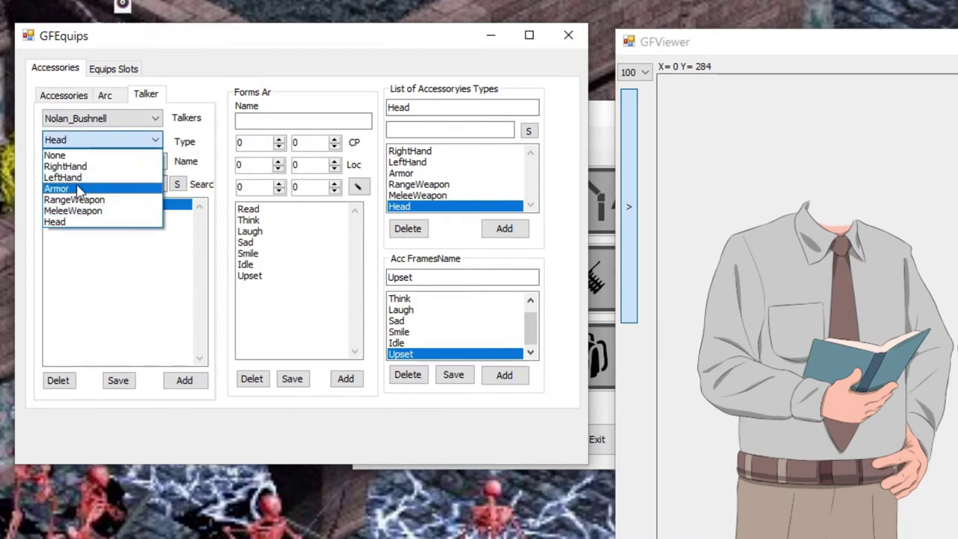
{"action": "left_click", "coordinate": [147, 146]}
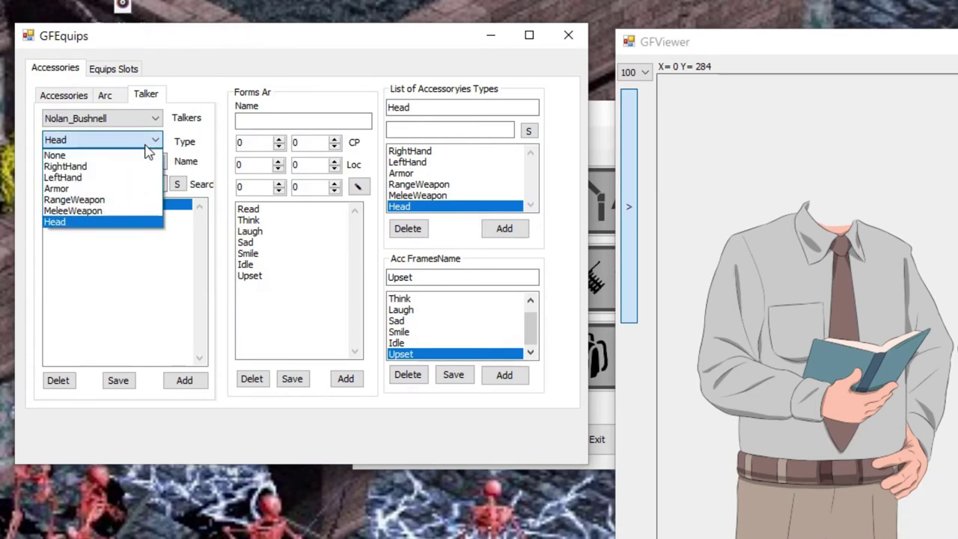
{"action": "left_click", "coordinate": [149, 141]}
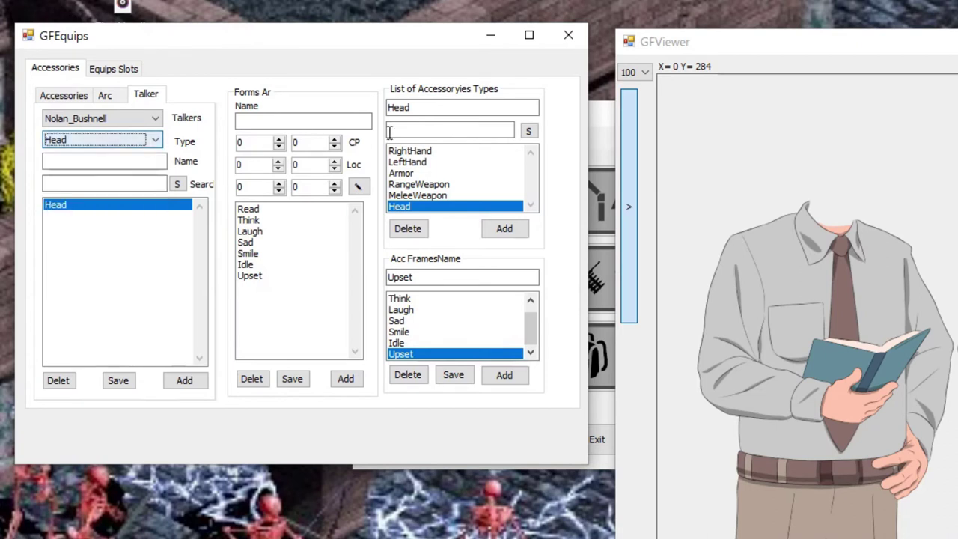
Add a new accessory type named Mouth and select it in the types list.
{"action": "double_click", "coordinate": [425, 108]}
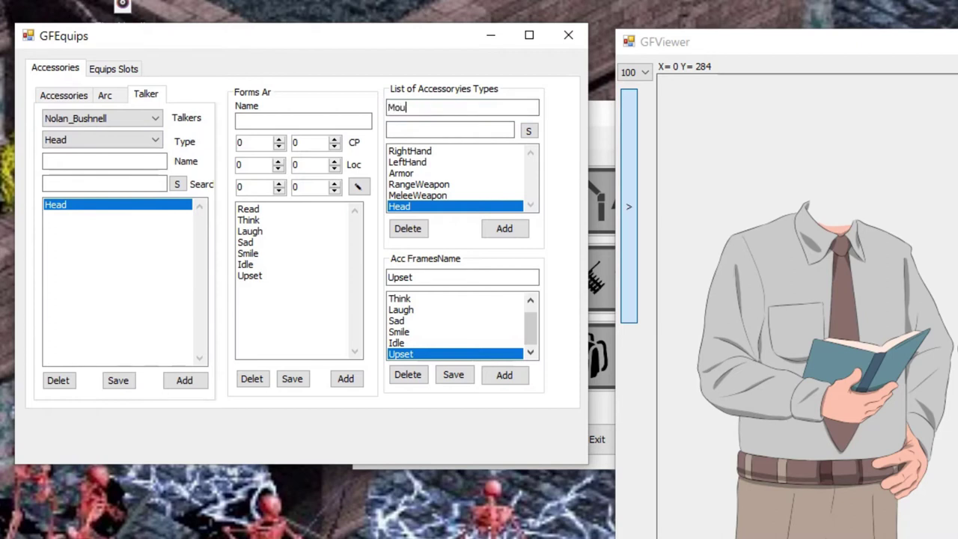
{"action": "type", "text": "Mouth"}
{"action": "left_click", "coordinate": [506, 229]}
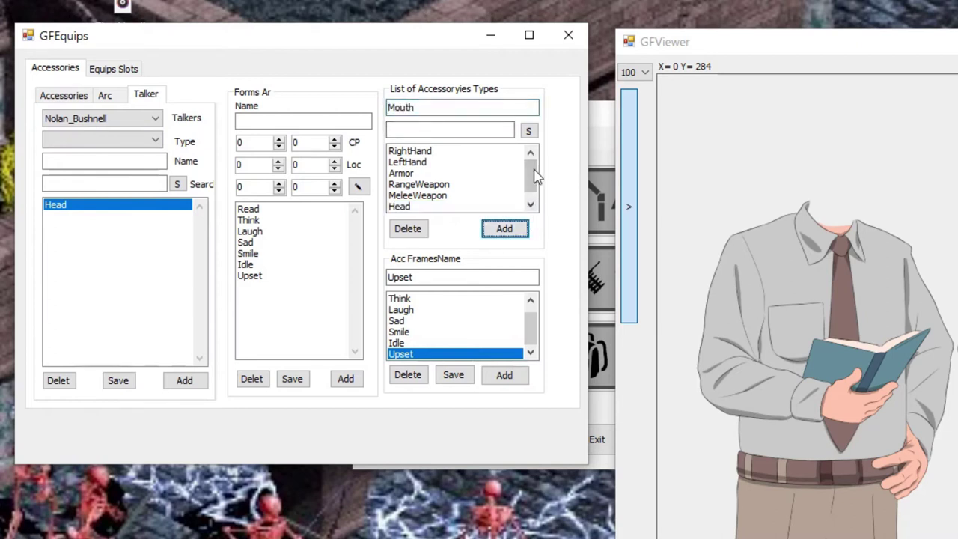
{"action": "left_click", "coordinate": [450, 207]}
Add the frame names M1 and M2 to the Mouth accessory type.
{"action": "double_click", "coordinate": [429, 277]}
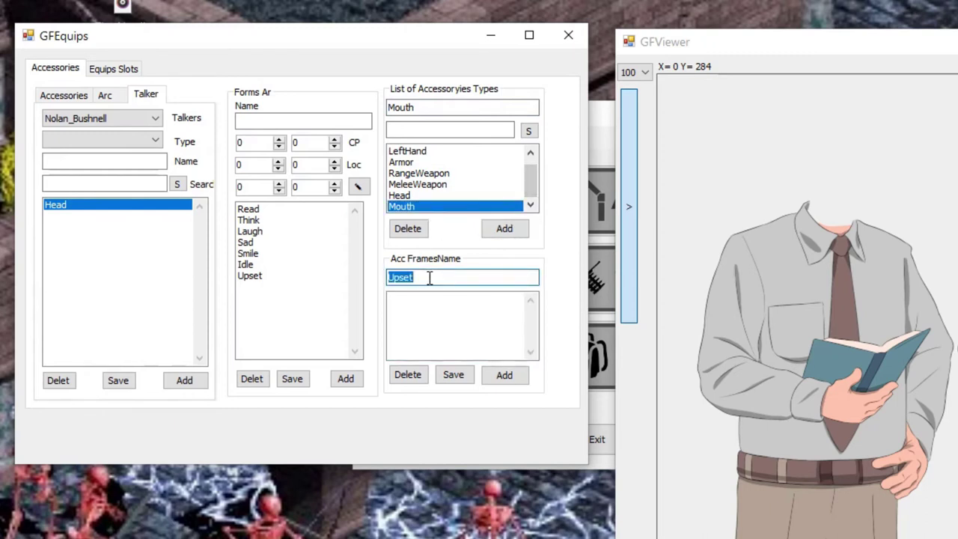
{"action": "left_click", "coordinate": [504, 374]}
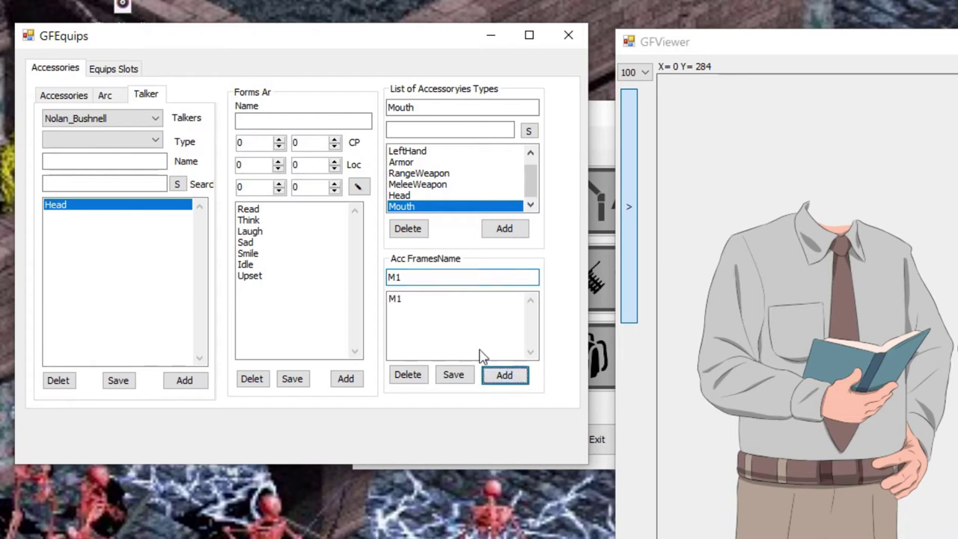
{"action": "left_click", "coordinate": [412, 277]}
{"action": "key", "text": "BackSpace"}
{"action": "type", "text": "2"}
{"action": "left_click", "coordinate": [526, 374]}
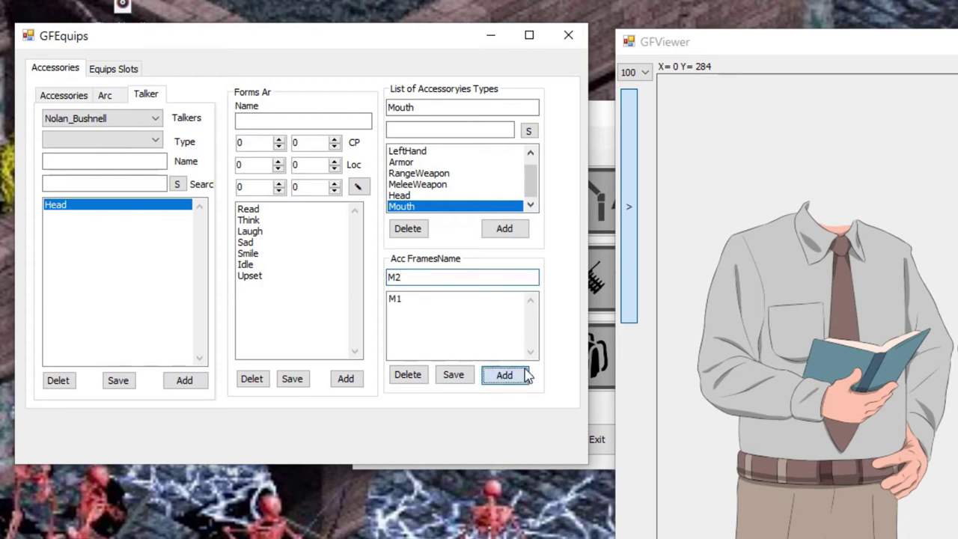
Add the frame names M3 and M4 to the Mouth accessory type.
{"action": "left_click", "coordinate": [406, 277]}
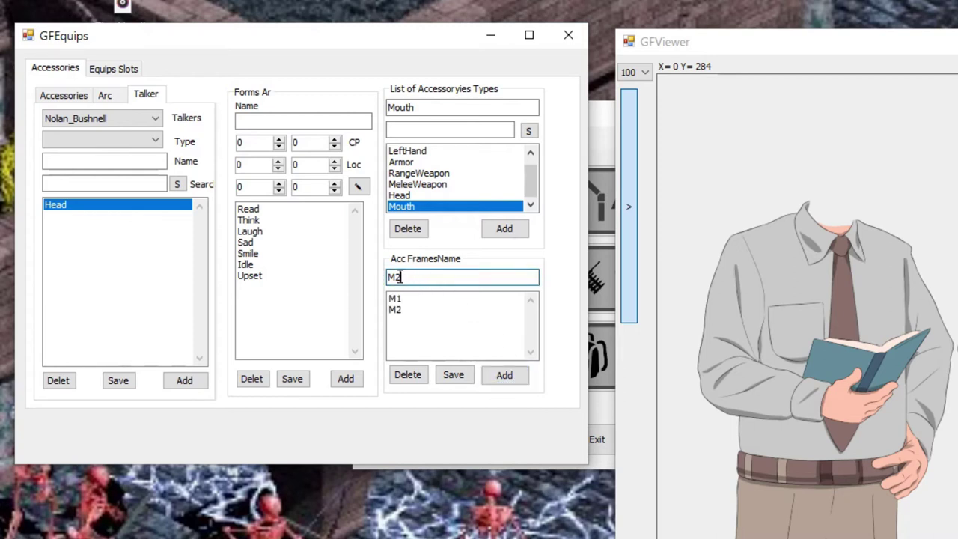
{"action": "type", "text": "3"}
{"action": "left_click", "coordinate": [504, 374]}
{"action": "left_click", "coordinate": [399, 277]}
{"action": "type", "text": "4"}
{"action": "left_click", "coordinate": [507, 374]}
Add an accessory named Mouth of type Mouth to the Nolan_Bushnell talker and select it.
{"action": "left_click", "coordinate": [154, 120]}
{"action": "left_click", "coordinate": [105, 133]}
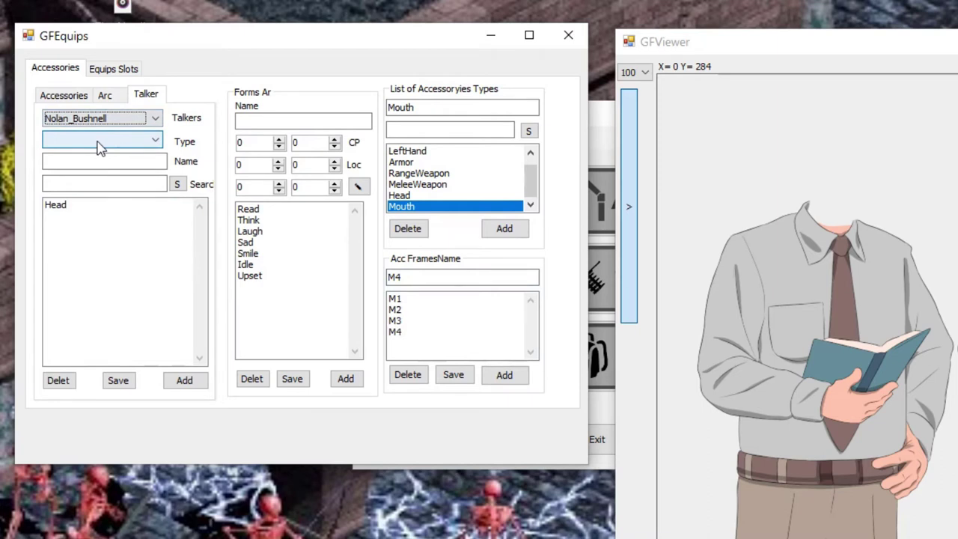
{"action": "left_click", "coordinate": [101, 142]}
{"action": "left_click", "coordinate": [71, 233]}
{"action": "left_click", "coordinate": [102, 162]}
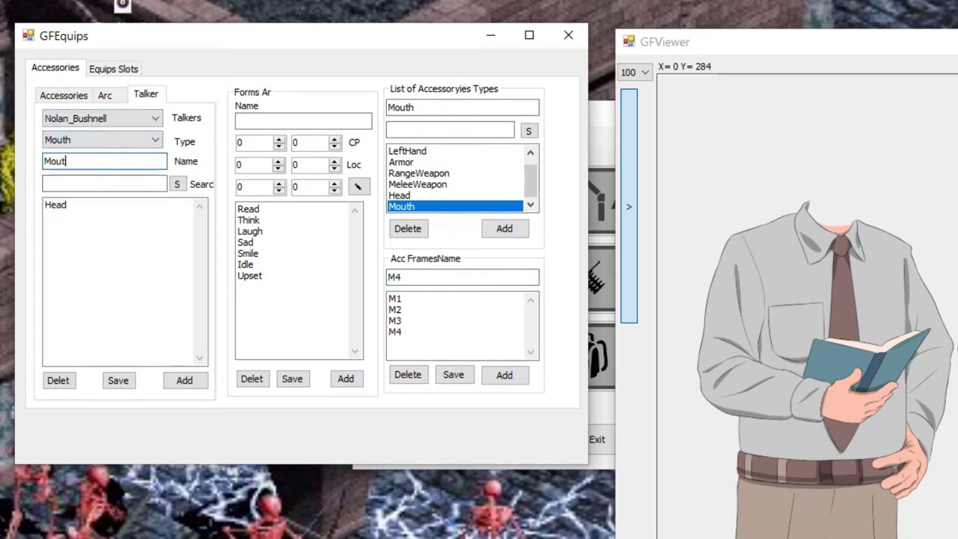
{"action": "type", "text": "Mouth"}
{"action": "left_click", "coordinate": [185, 380]}
{"action": "left_click", "coordinate": [72, 217]}
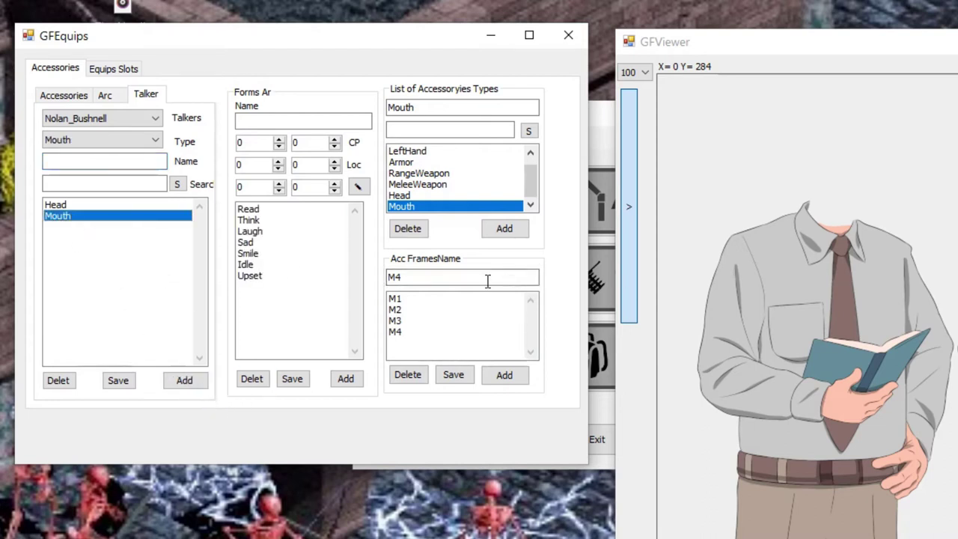
Delete the leftover Read, Think, Laugh, Sad, Smile, Idle and Upset forms from the Mouth accessory's forms list.
{"action": "left_click", "coordinate": [259, 277]}
{"action": "left_click", "coordinate": [272, 221]}
{"action": "left_click", "coordinate": [271, 209]}
{"action": "left_click", "coordinate": [253, 379]}
{"action": "left_click", "coordinate": [277, 220]}
{"action": "left_click", "coordinate": [251, 379]}
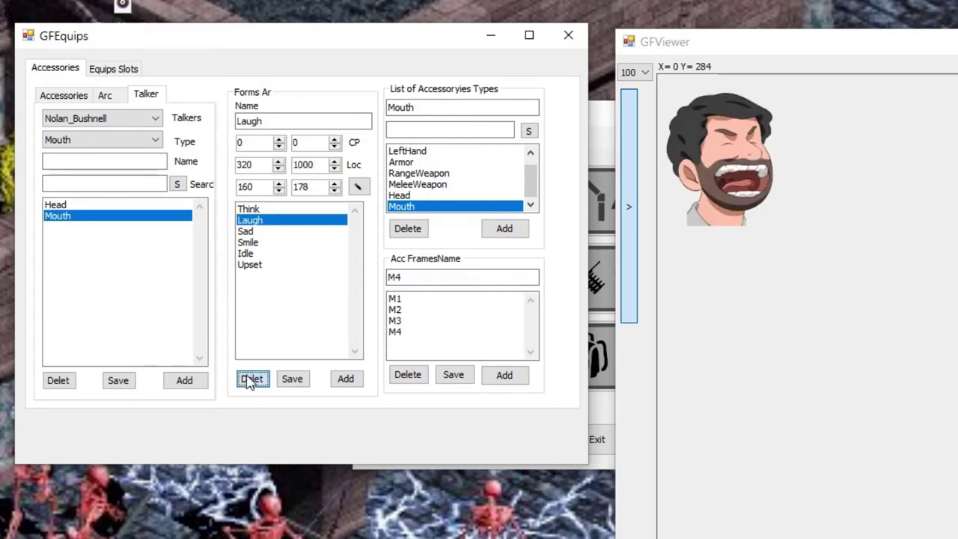
{"action": "left_click", "coordinate": [271, 210]}
{"action": "left_click", "coordinate": [251, 379]}
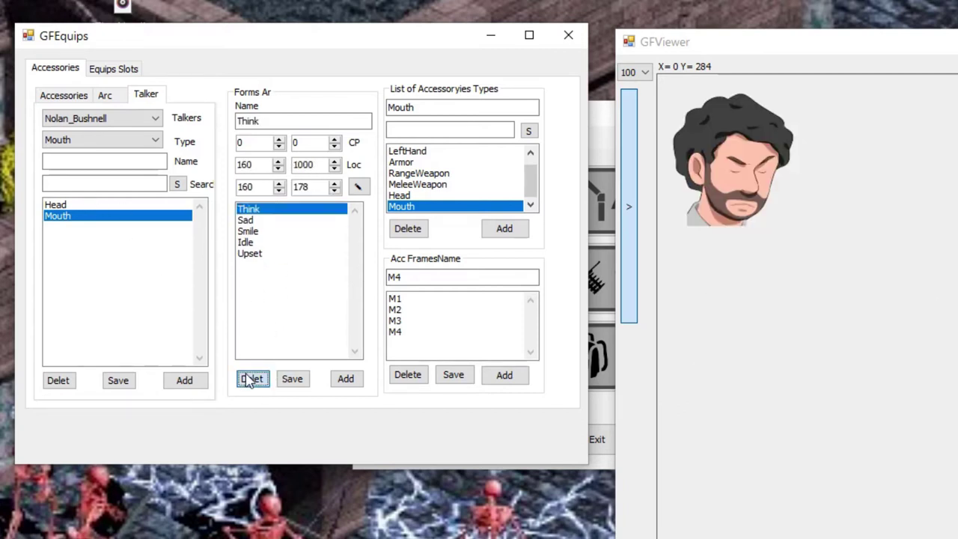
{"action": "left_click", "coordinate": [266, 233]}
{"action": "left_click", "coordinate": [253, 379]}
{"action": "left_click", "coordinate": [270, 222]}
{"action": "left_click", "coordinate": [251, 379]}
{"action": "left_click", "coordinate": [254, 221]}
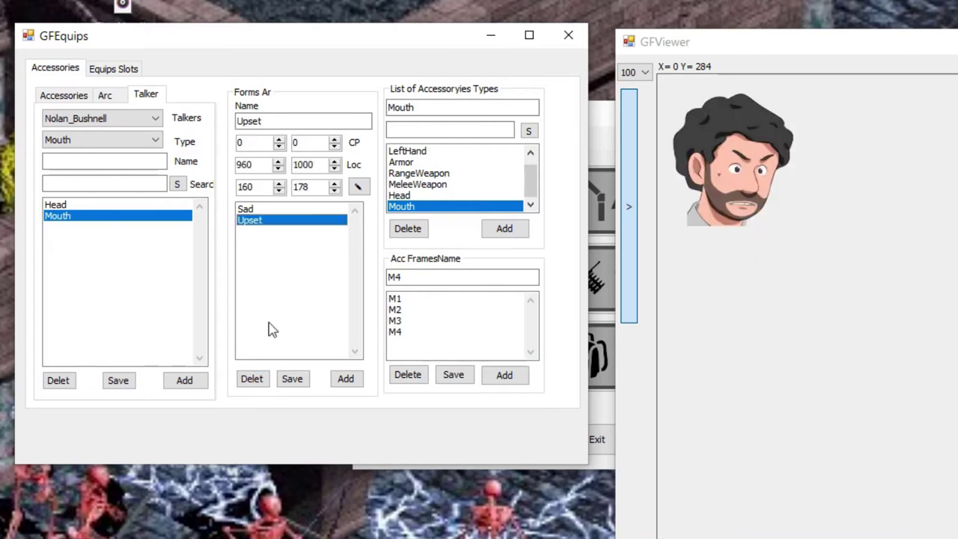
{"action": "left_click", "coordinate": [252, 379]}
{"action": "left_click", "coordinate": [262, 210]}
{"action": "left_click", "coordinate": [252, 379]}
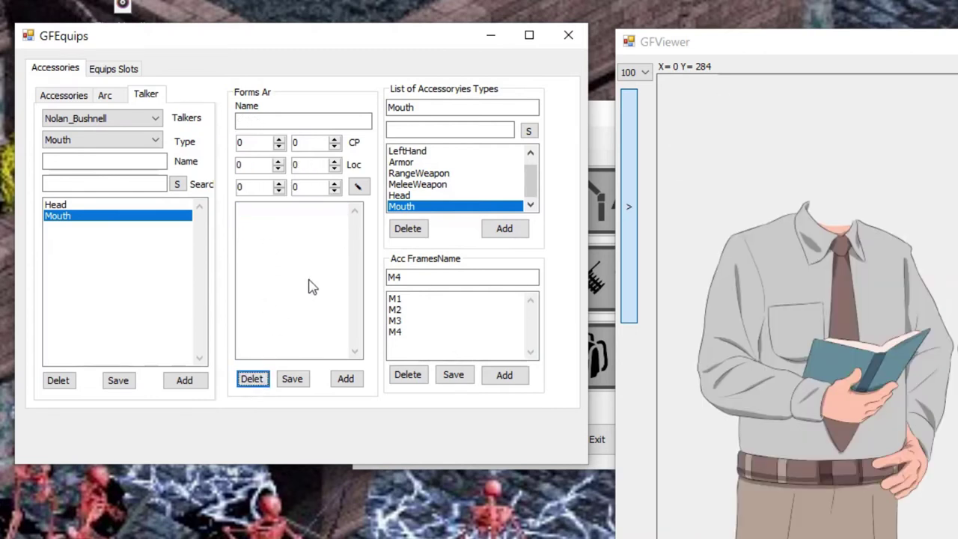
Choose the M1 frame and outline the first mouth on the sprite sheet at location 0, 1180 with size 66 by 36.
{"action": "left_click", "coordinate": [439, 298]}
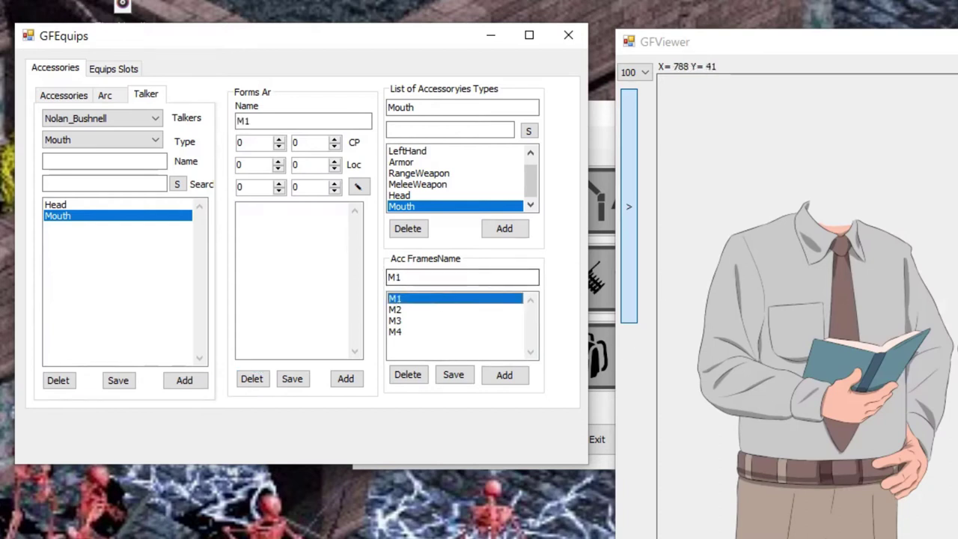
{"action": "scroll", "coordinate": [700, 277], "scroll_direction": "down", "scroll_amount": 8}
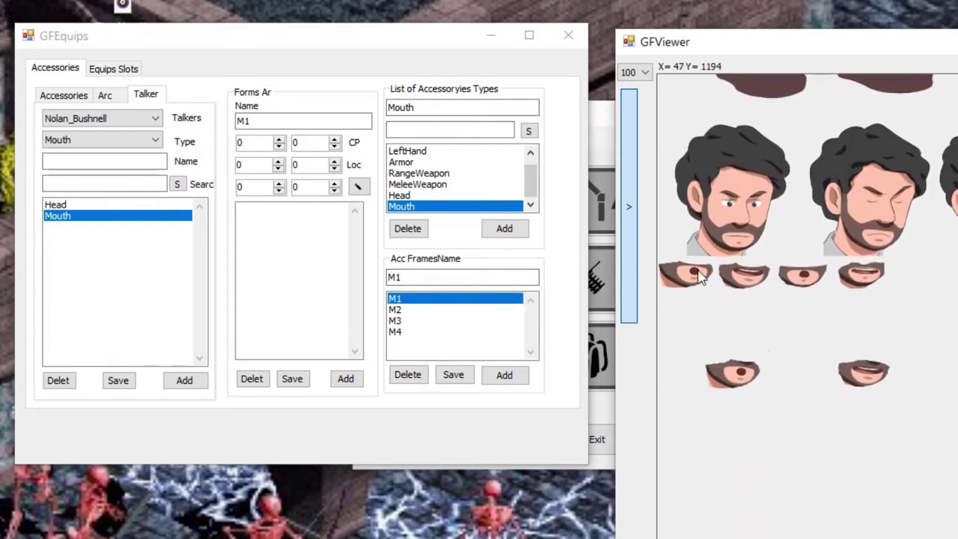
{"action": "scroll", "coordinate": [727, 305], "scroll_direction": "up", "scroll_amount": 3}
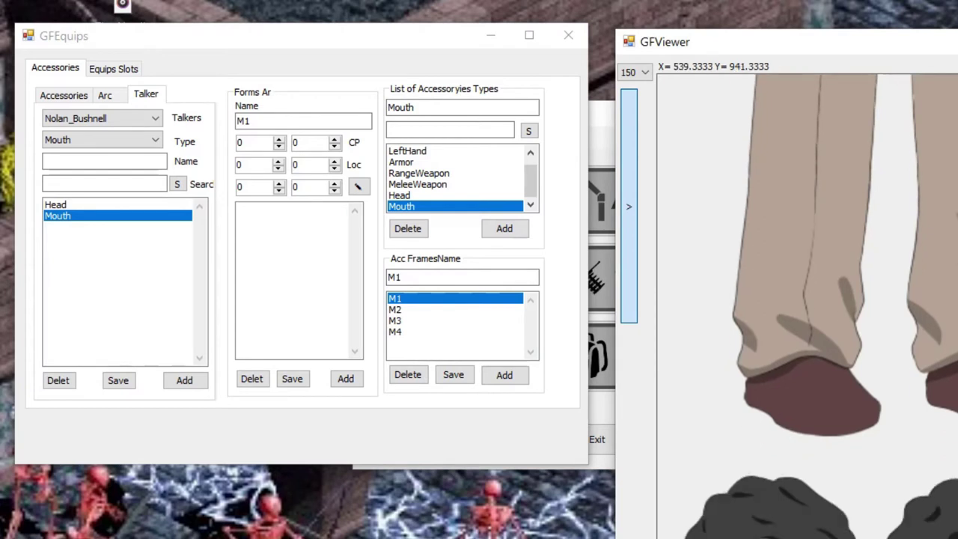
{"action": "scroll", "coordinate": [819, 262], "scroll_direction": "down", "scroll_amount": 5}
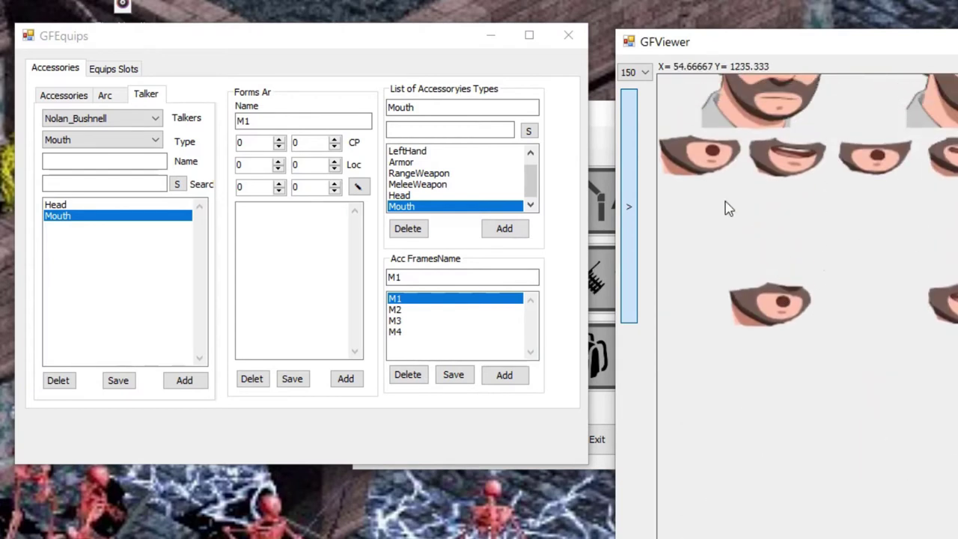
{"action": "scroll", "coordinate": [809, 318], "scroll_direction": "up", "scroll_amount": 2}
{"action": "scroll", "coordinate": [809, 317], "scroll_direction": "down", "scroll_amount": 1}
{"action": "scroll", "coordinate": [810, 317], "scroll_direction": "up", "scroll_amount": 5}
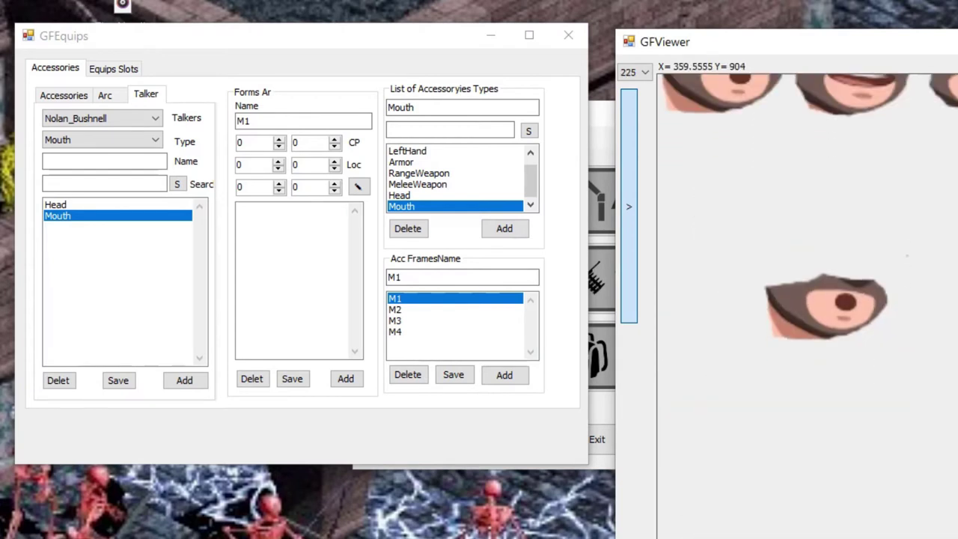
{"action": "left_click", "coordinate": [358, 186]}
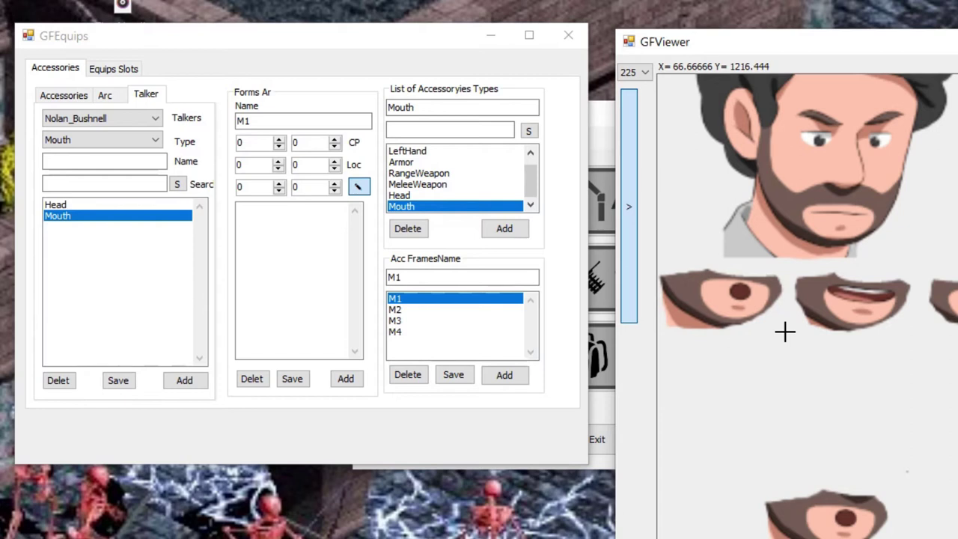
{"action": "left_click", "coordinate": [658, 271]}
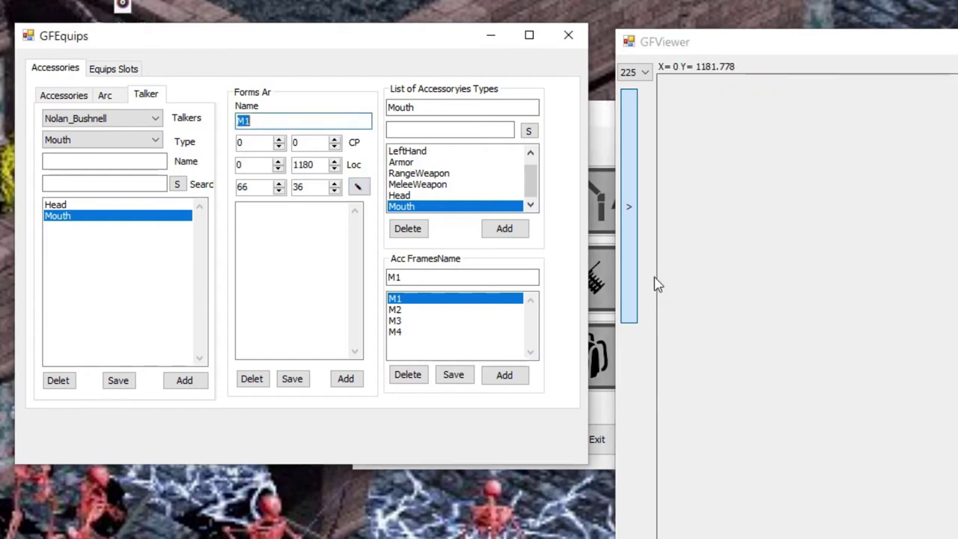
Add the M1 form to the Mouth accessory and select it for preview.
{"action": "left_click", "coordinate": [360, 186]}
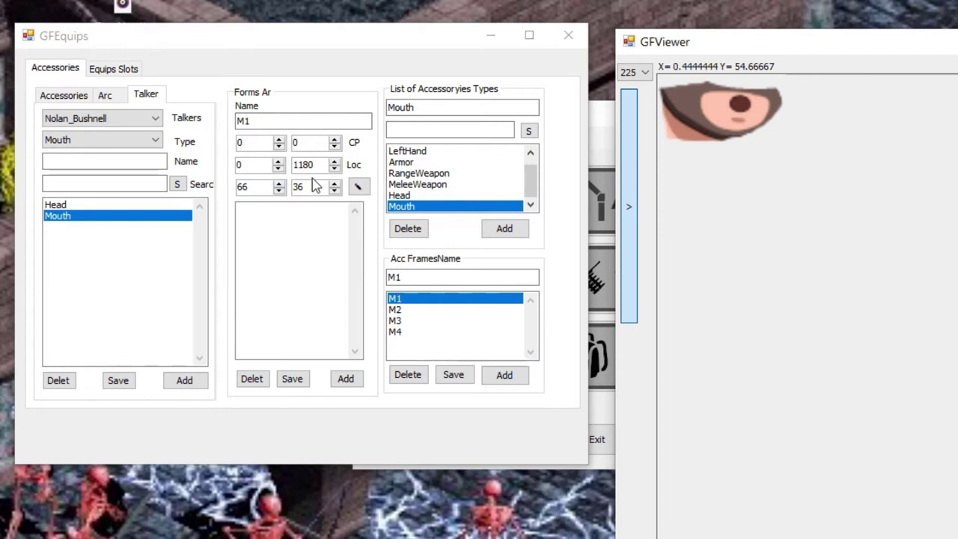
{"action": "left_click", "coordinate": [350, 376]}
{"action": "left_click", "coordinate": [279, 210]}
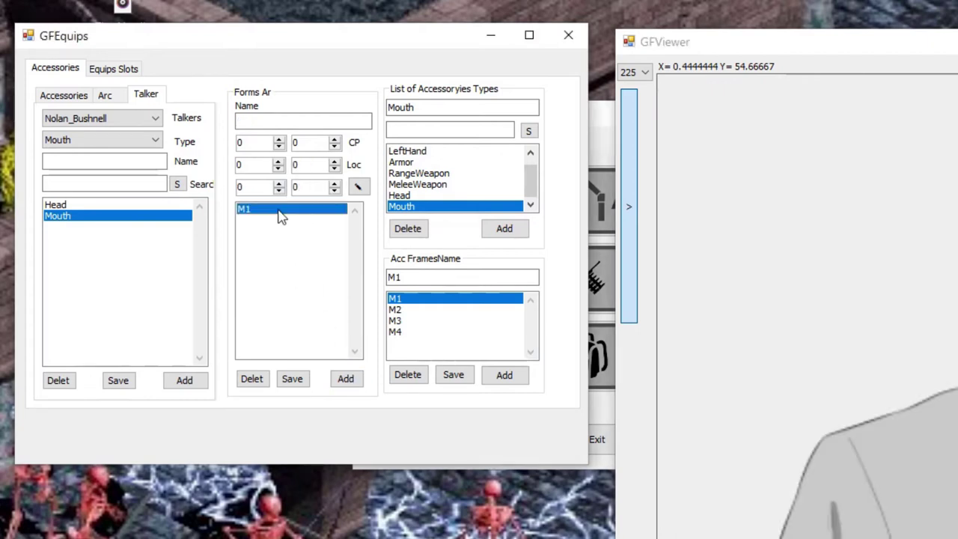
Add an M2 form to the Mouth accessory with location 66, 1180 and size 66 by 36.
{"action": "left_click", "coordinate": [429, 310]}
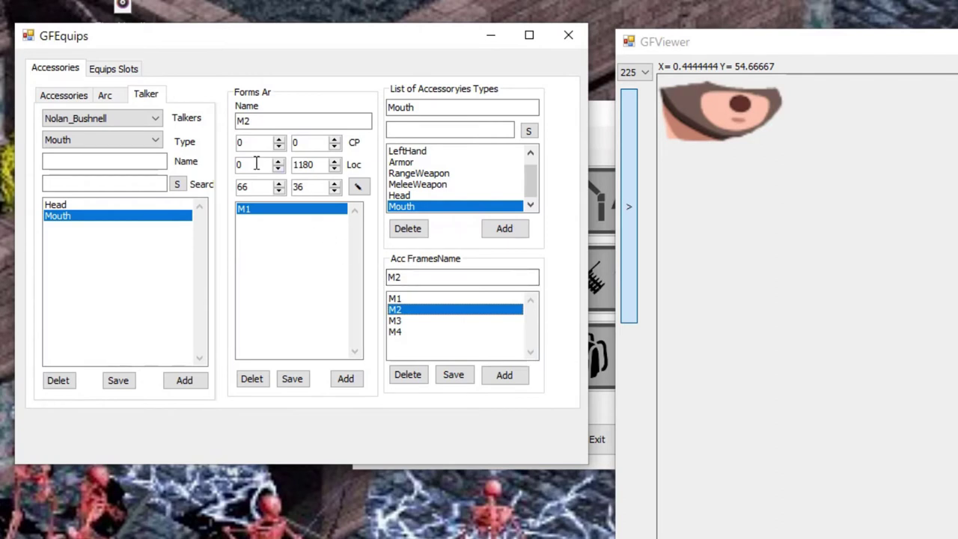
{"action": "left_click", "coordinate": [346, 378]}
{"action": "left_click", "coordinate": [285, 221]}
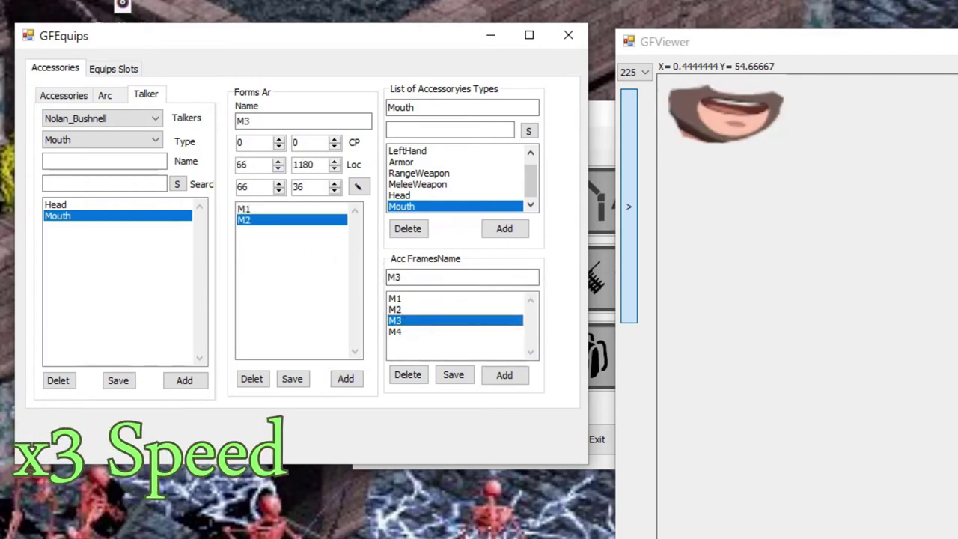
Add an M3 form to the Mouth accessory with location 132, 1180 and size 66 by 36.
{"action": "left_click", "coordinate": [278, 161]}
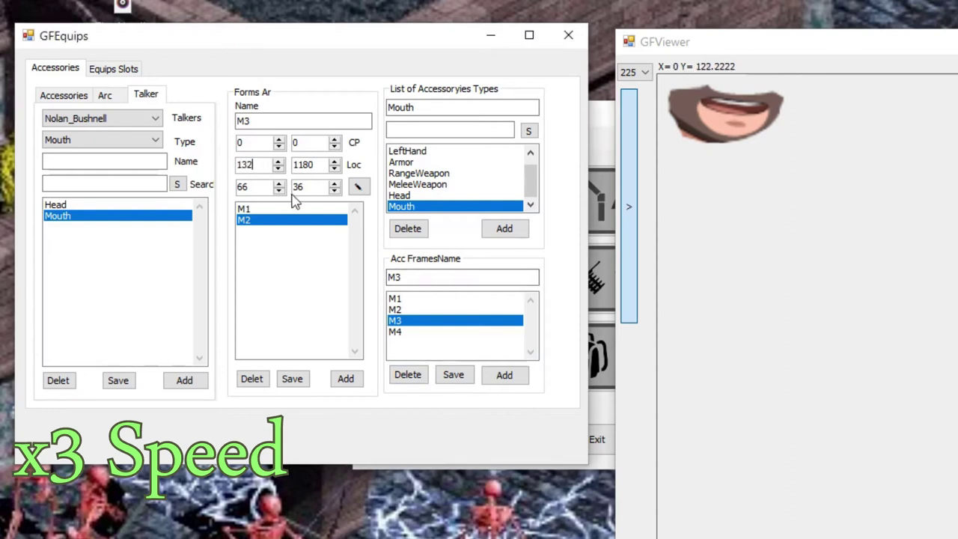
{"action": "left_click", "coordinate": [346, 378]}
{"action": "left_click", "coordinate": [285, 231]}
Add an M4 form to the Mouth accessory with location 198, 1180 and size 66 by 36, and select it.
{"action": "left_click", "coordinate": [423, 333]}
{"action": "double_click", "coordinate": [253, 162]}
{"action": "type", "text": "198"}
{"action": "left_click", "coordinate": [345, 378]}
{"action": "left_click", "coordinate": [282, 243]}
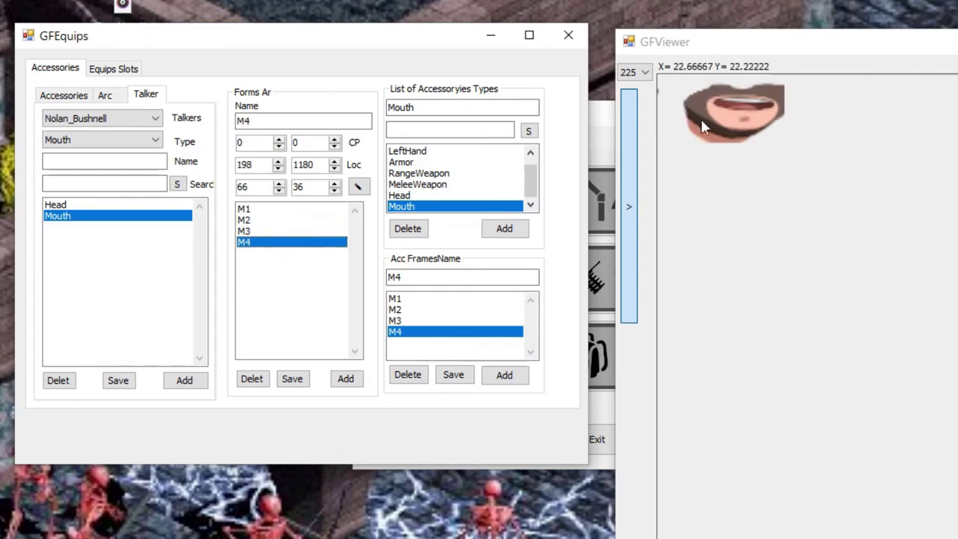
Preview the Mouth accessory's forms M1 to M4 one after another to compare how the mouths are framed.
{"action": "left_click", "coordinate": [279, 211]}
{"action": "left_click", "coordinate": [277, 221]}
{"action": "left_click", "coordinate": [271, 232]}
{"action": "left_click", "coordinate": [262, 260]}
{"action": "left_click", "coordinate": [255, 219]}
{"action": "left_click", "coordinate": [261, 209]}
{"action": "left_click", "coordinate": [265, 219]}
{"action": "left_click", "coordinate": [262, 234]}
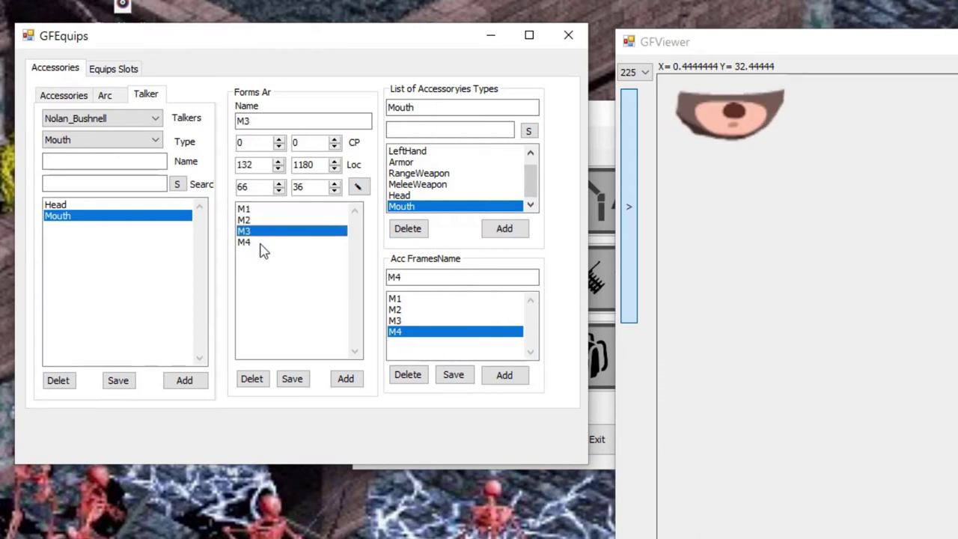
{"action": "left_click", "coordinate": [263, 244]}
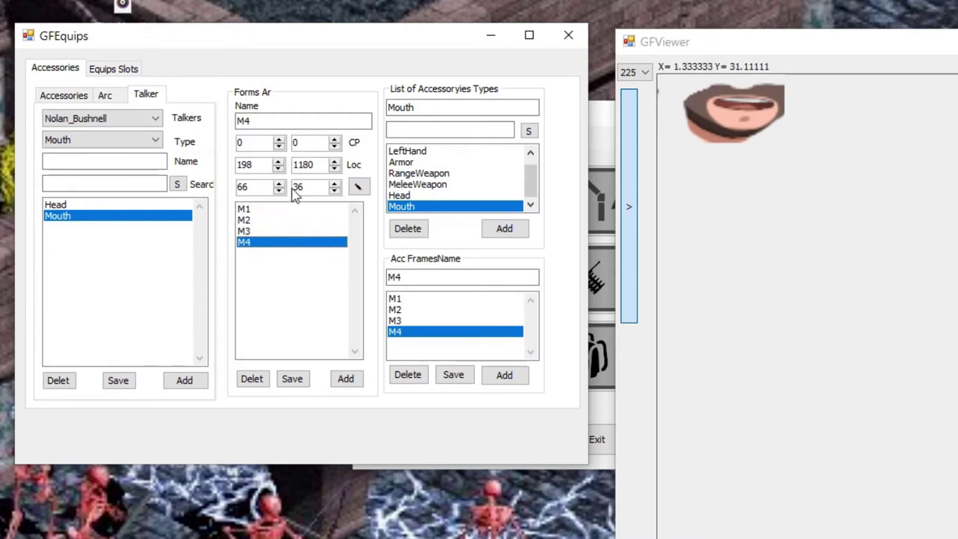
Set the M4 form's horizontal location to 200 and save both the form and the Mouth accessory.
{"action": "type", "text": "20"}
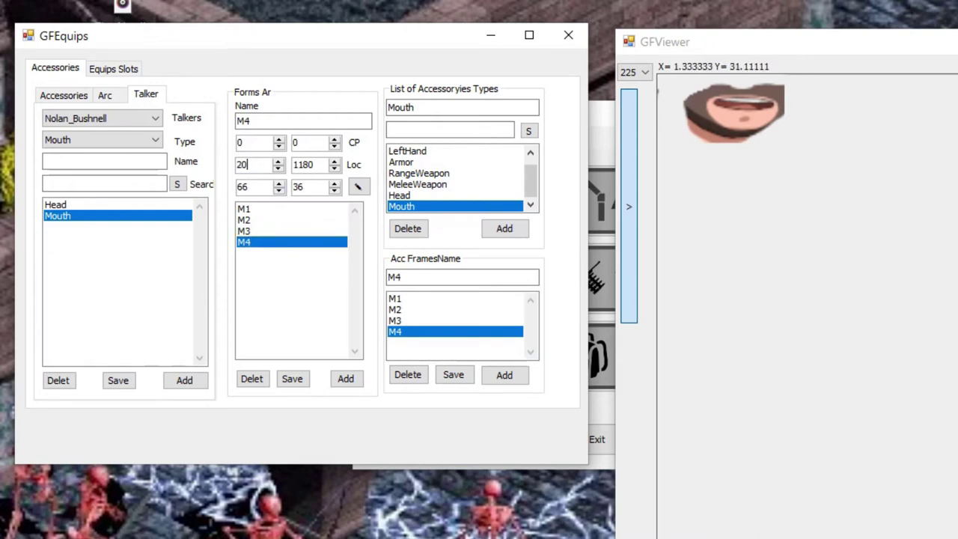
{"action": "type", "text": "0"}
{"action": "left_click", "coordinate": [255, 187]}
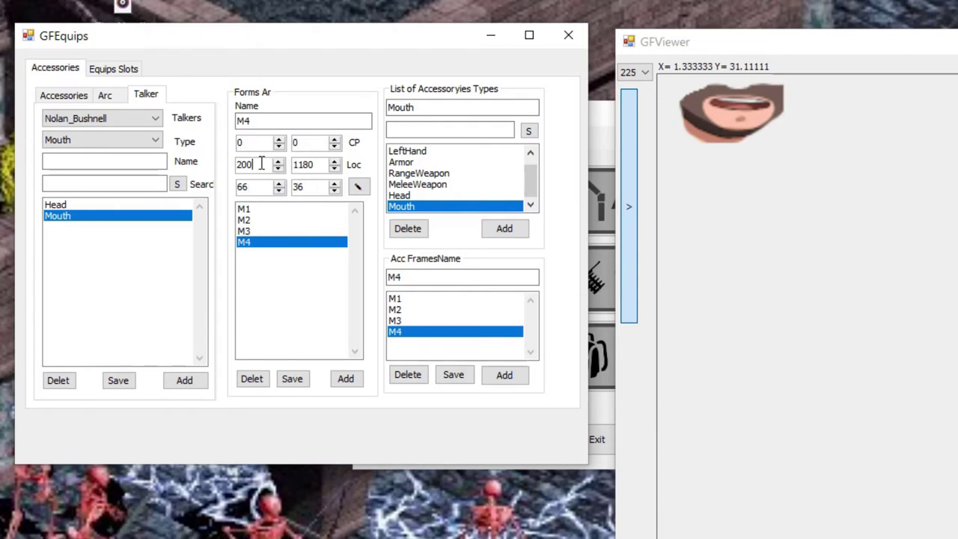
{"action": "left_click", "coordinate": [294, 380]}
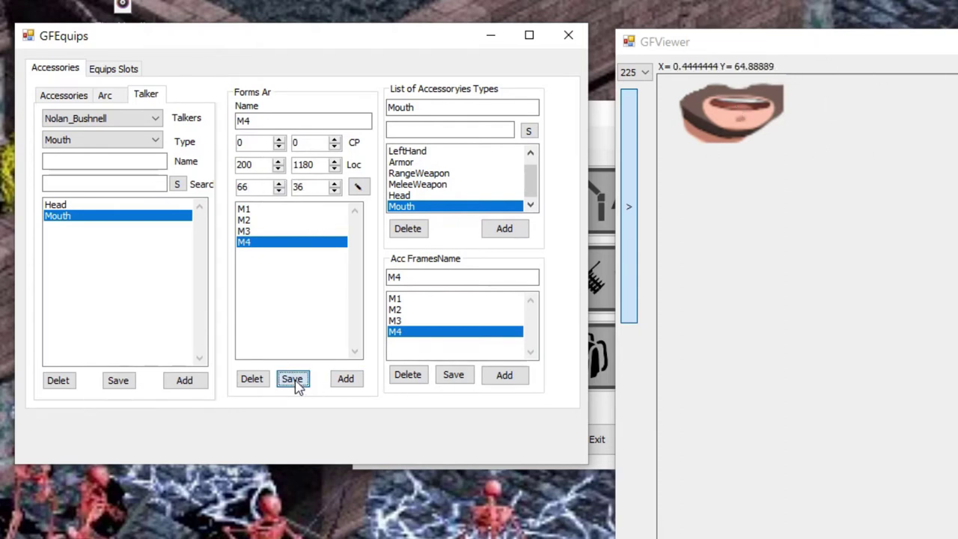
{"action": "left_click", "coordinate": [118, 381]}
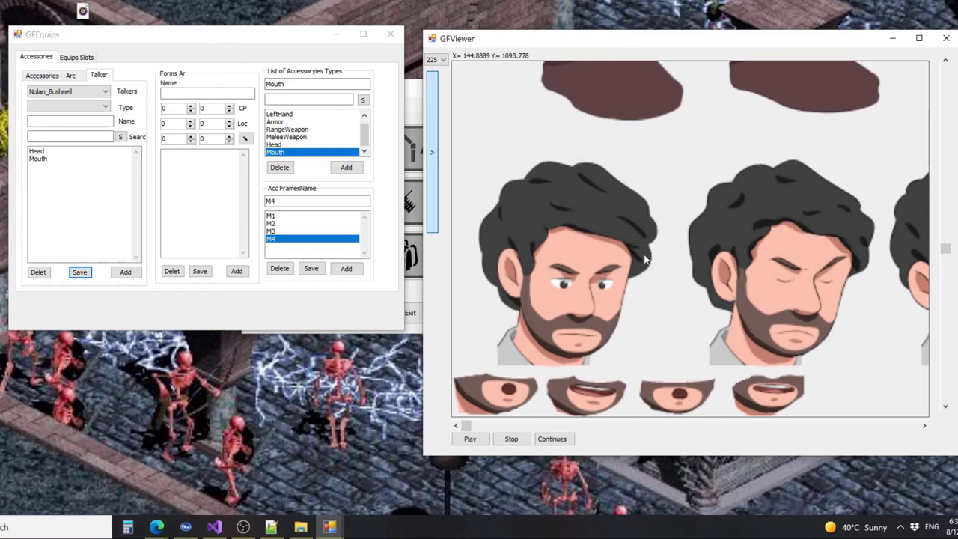
Examine the head expressions and mouth frames across the talker's sprite sheet in the viewer.
{"action": "left_click", "coordinate": [469, 439]}
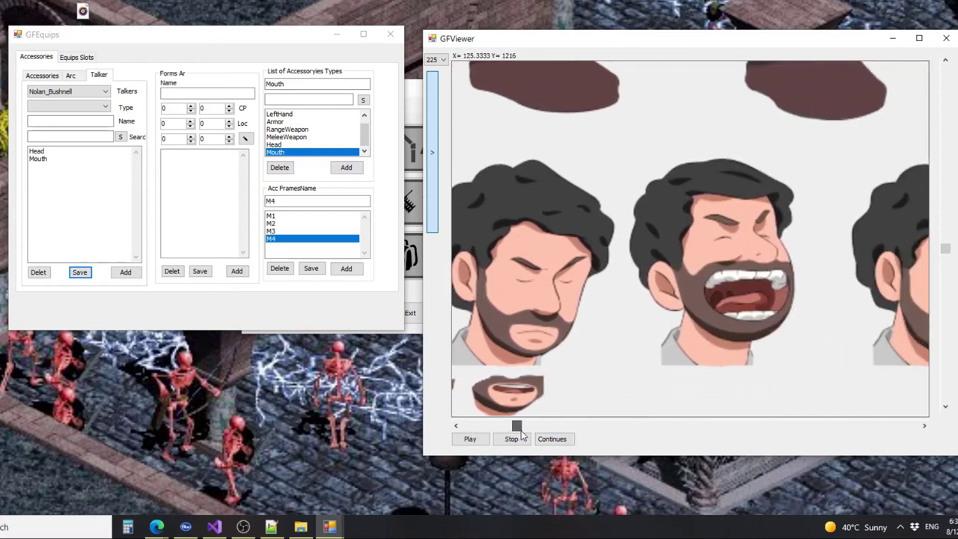
{"action": "left_click_drag", "start_coordinate": [517, 426], "coordinate": [506, 426]}
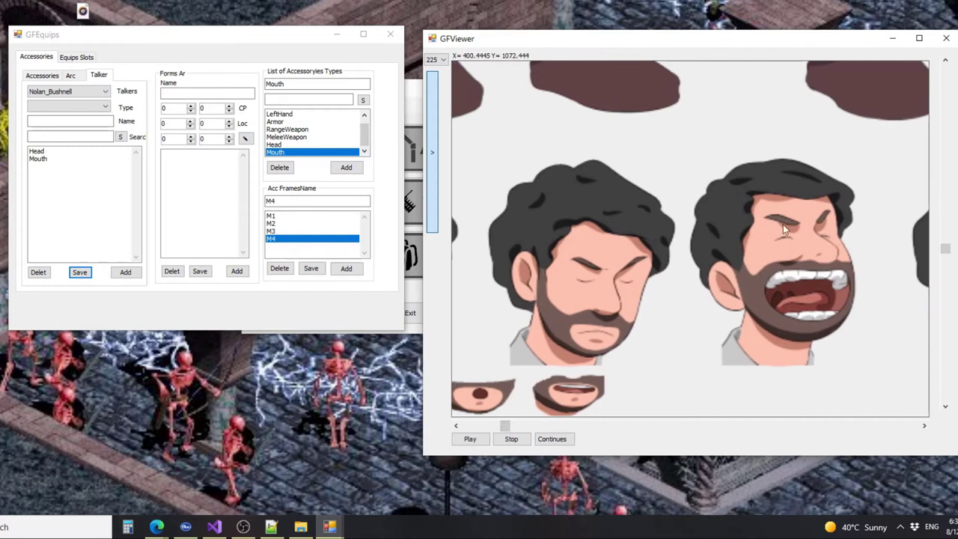
{"action": "left_click_drag", "start_coordinate": [507, 427], "coordinate": [446, 435]}
{"action": "scroll", "coordinate": [551, 343], "scroll_direction": "down", "scroll_amount": 1}
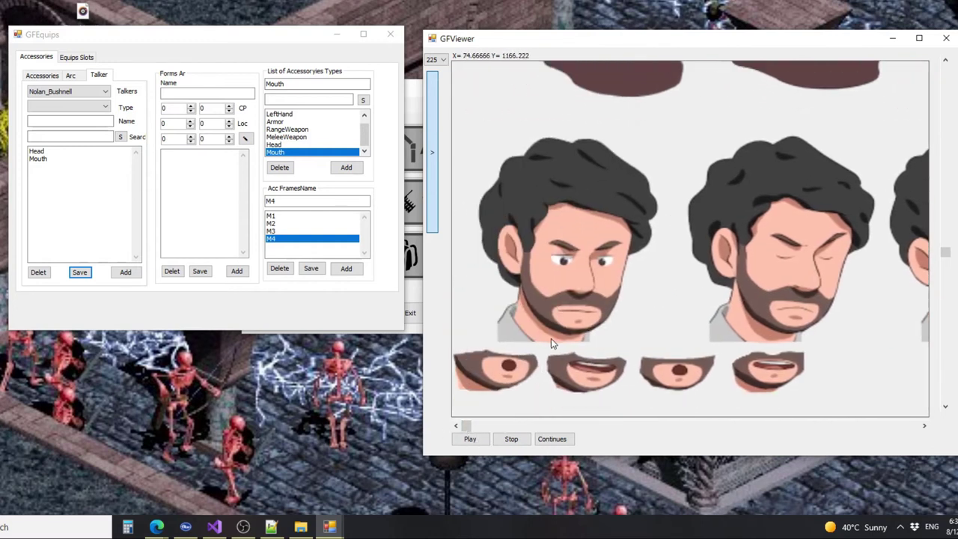
{"action": "scroll", "coordinate": [713, 314], "scroll_direction": "up", "scroll_amount": 2}
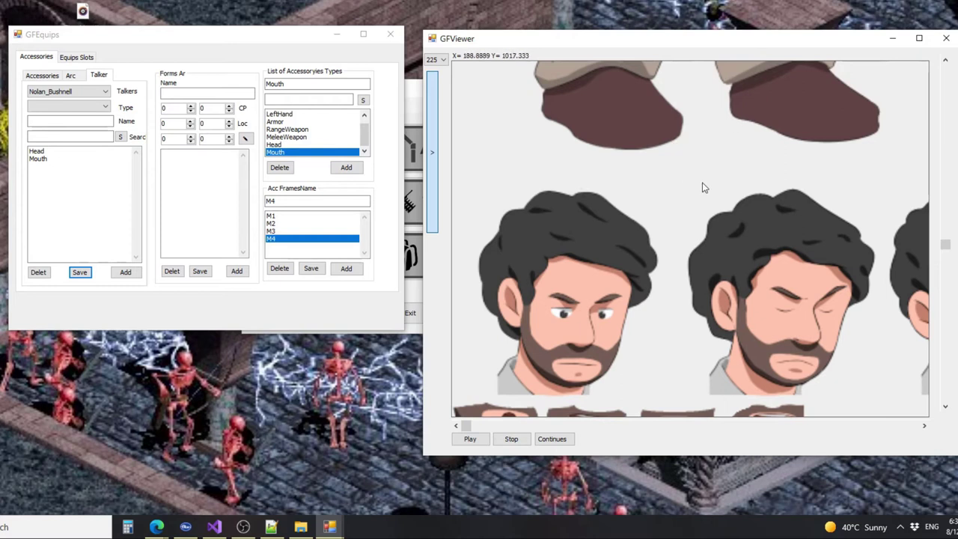
Close the sprite viewer and list the equipment slots of the Creatures class's Walker object.
{"action": "left_click", "coordinate": [72, 60]}
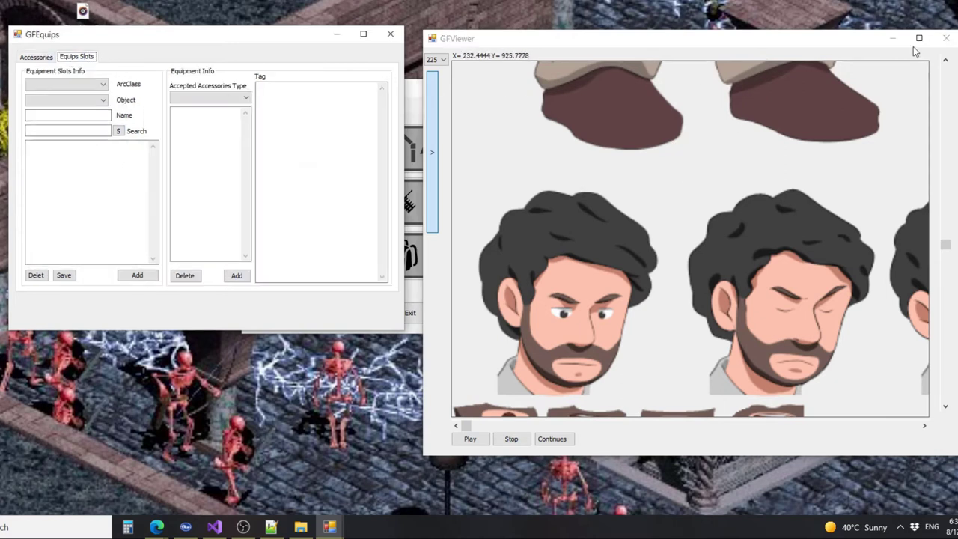
{"action": "left_click", "coordinate": [946, 38]}
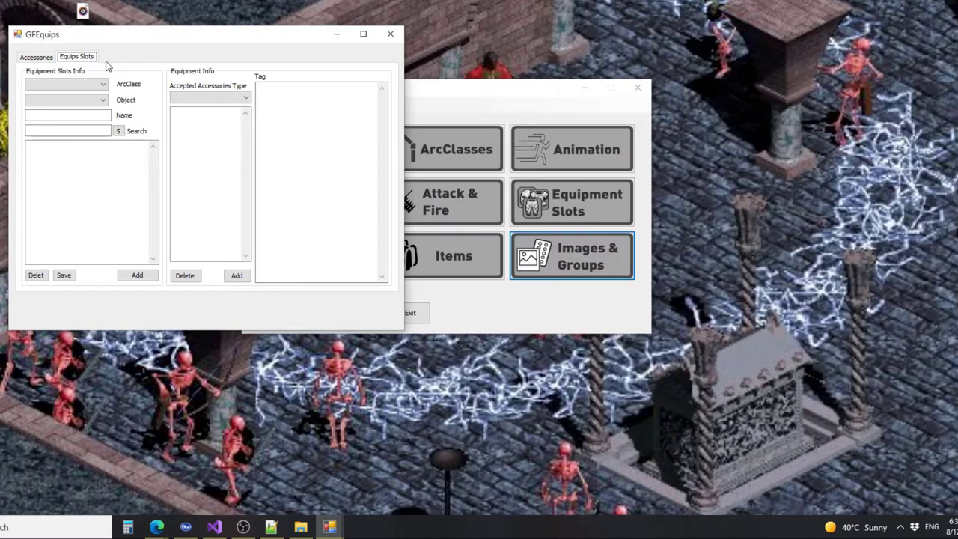
{"action": "left_click", "coordinate": [65, 88]}
{"action": "left_click", "coordinate": [57, 95]}
{"action": "left_click", "coordinate": [60, 99]}
{"action": "left_click", "coordinate": [60, 111]}
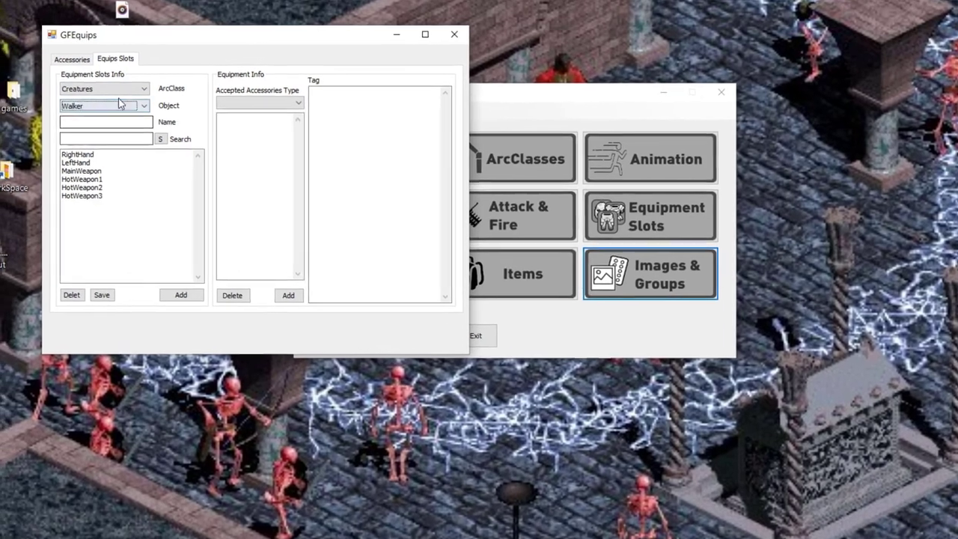
Add a HeadEq equipment slot to the Talker object Nolan_Bushnell, accepting the Head accessory type.
{"action": "left_click", "coordinate": [79, 85]}
{"action": "left_click", "coordinate": [93, 123]}
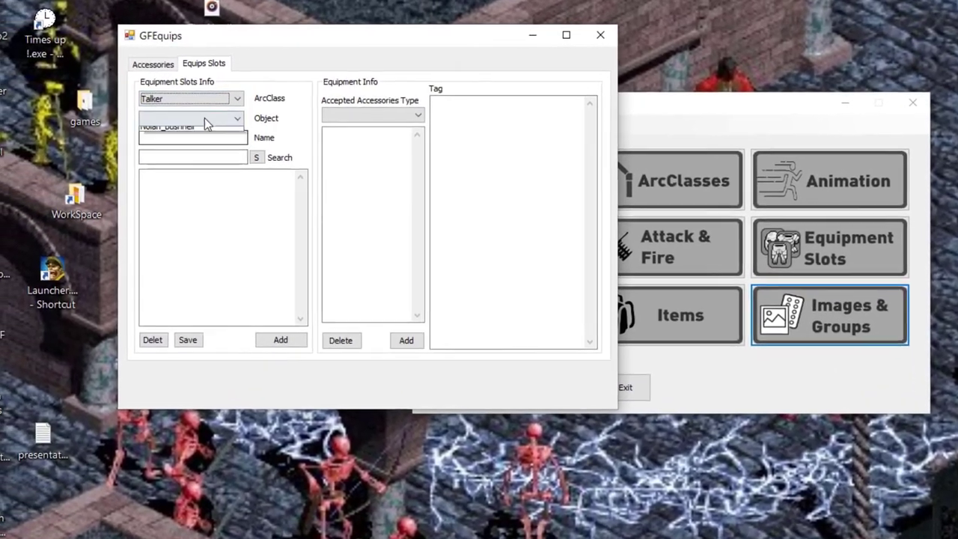
{"action": "left_click", "coordinate": [134, 108]}
{"action": "left_click", "coordinate": [213, 136]}
{"action": "left_click", "coordinate": [206, 143]}
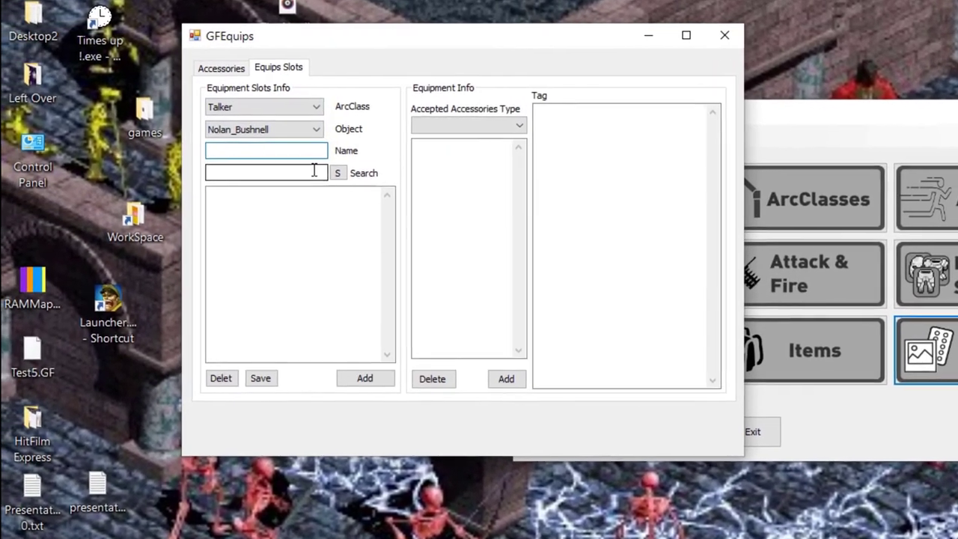
{"action": "type", "text": "hE"}
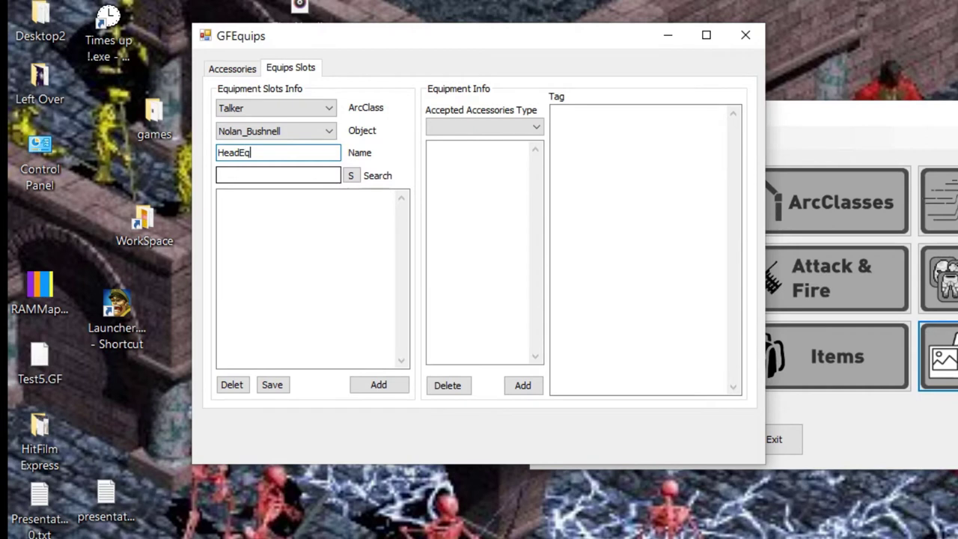
{"action": "left_click", "coordinate": [487, 129]}
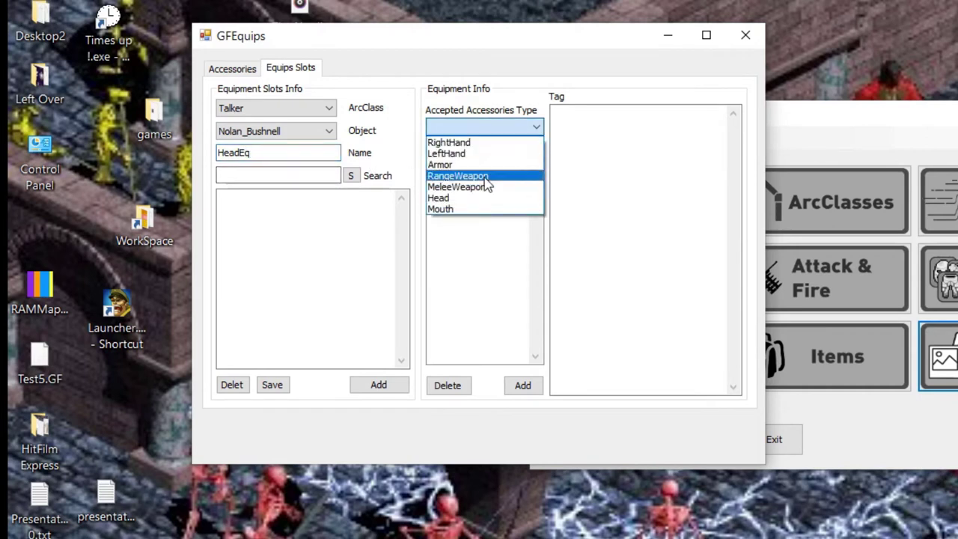
{"action": "left_click", "coordinate": [464, 198]}
{"action": "left_click", "coordinate": [522, 385]}
{"action": "left_click", "coordinate": [363, 391]}
Add a MouthEq equipment slot to the Nolan_Bushnell talker, accepting the Mouth accessory type.
{"action": "left_click", "coordinate": [268, 132]}
{"action": "left_click", "coordinate": [271, 143]}
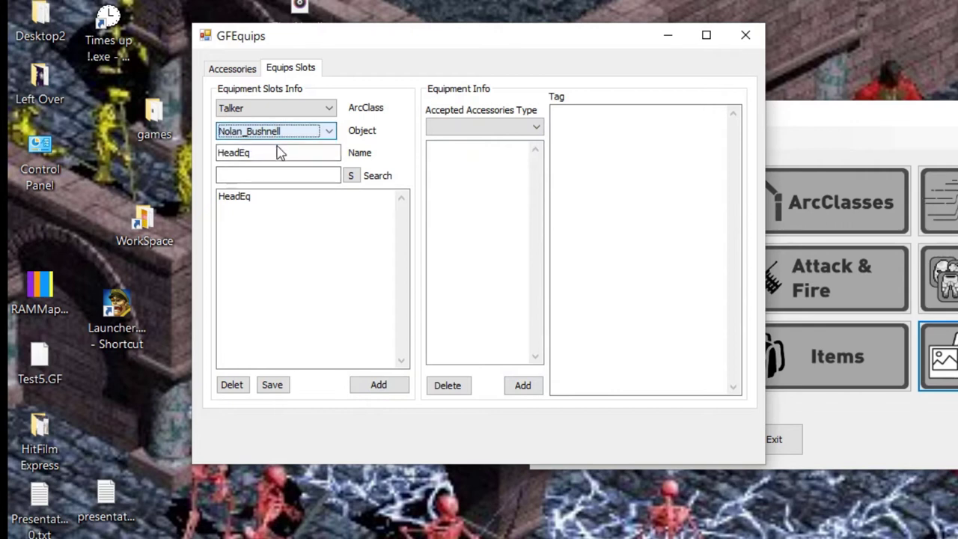
{"action": "double_click", "coordinate": [278, 152]}
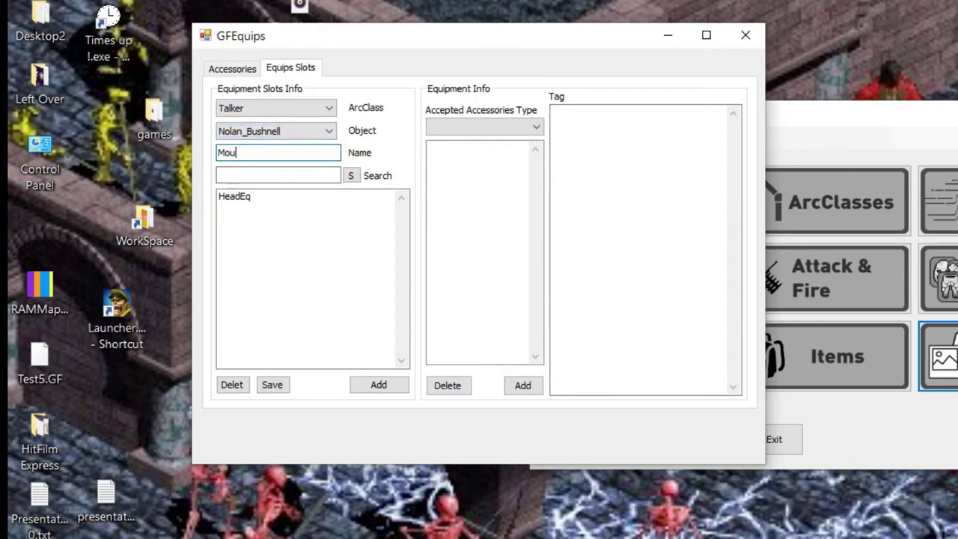
{"action": "type", "text": "MouthEq"}
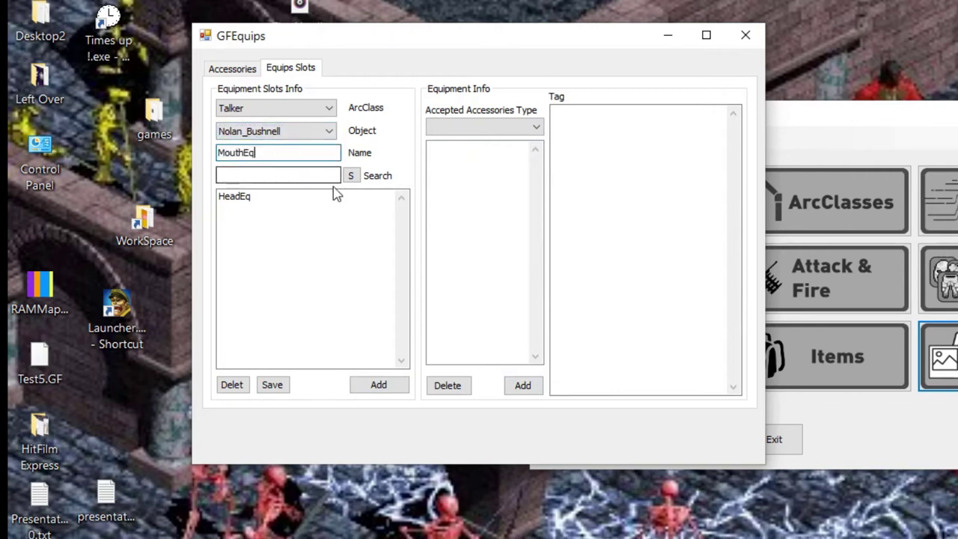
{"action": "left_click", "coordinate": [482, 127]}
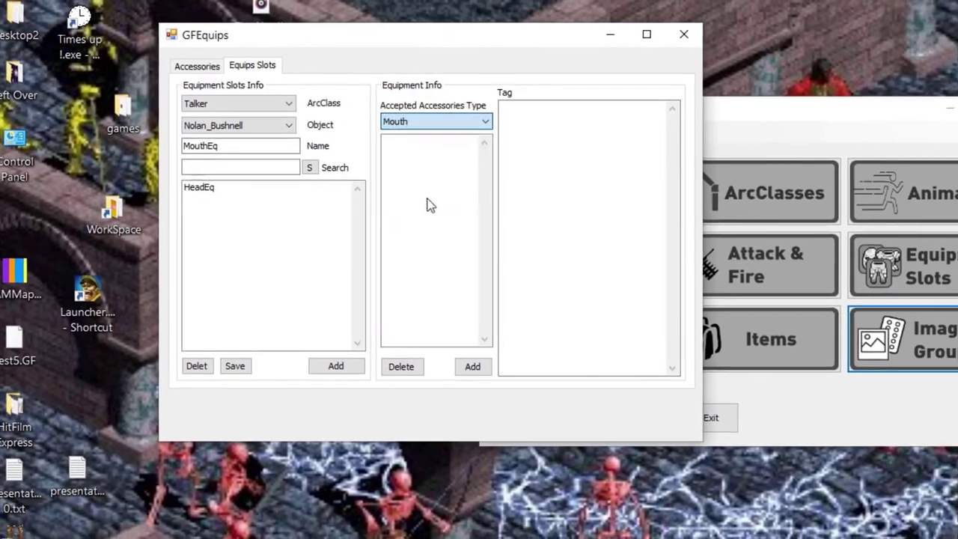
{"action": "left_click", "coordinate": [461, 205]}
{"action": "left_click", "coordinate": [501, 378]}
{"action": "left_click", "coordinate": [360, 376]}
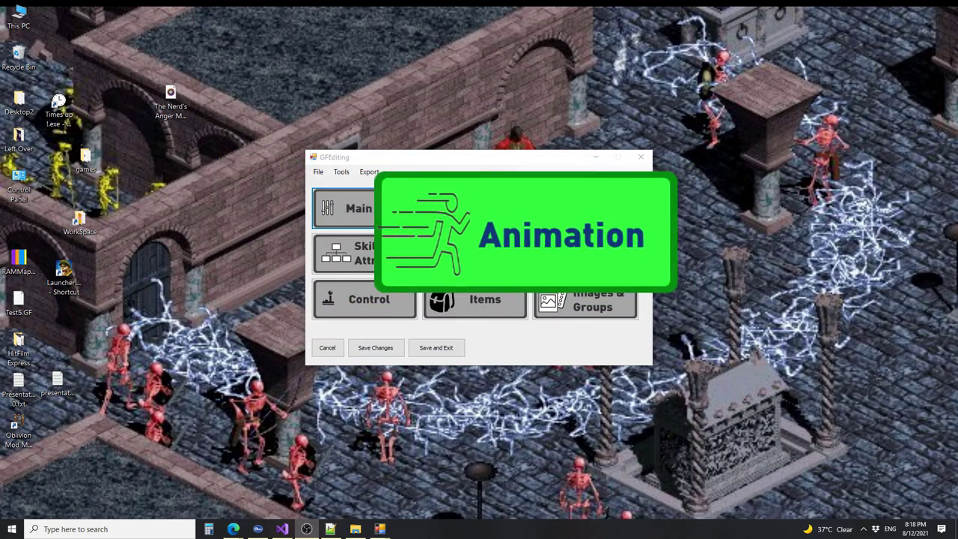
Open the Animation editor from the main editor and reposition its window beside the viewer.
{"action": "left_click", "coordinate": [631, 225]}
{"action": "left_click", "coordinate": [567, 302]}
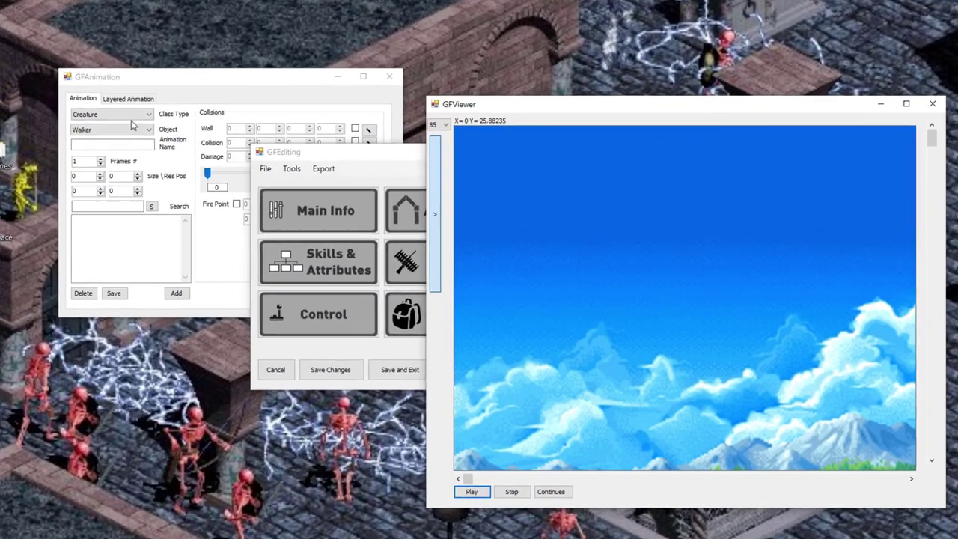
{"action": "left_click", "coordinate": [209, 110]}
{"action": "left_click_drag", "start_coordinate": [171, 77], "coordinate": [269, 75]}
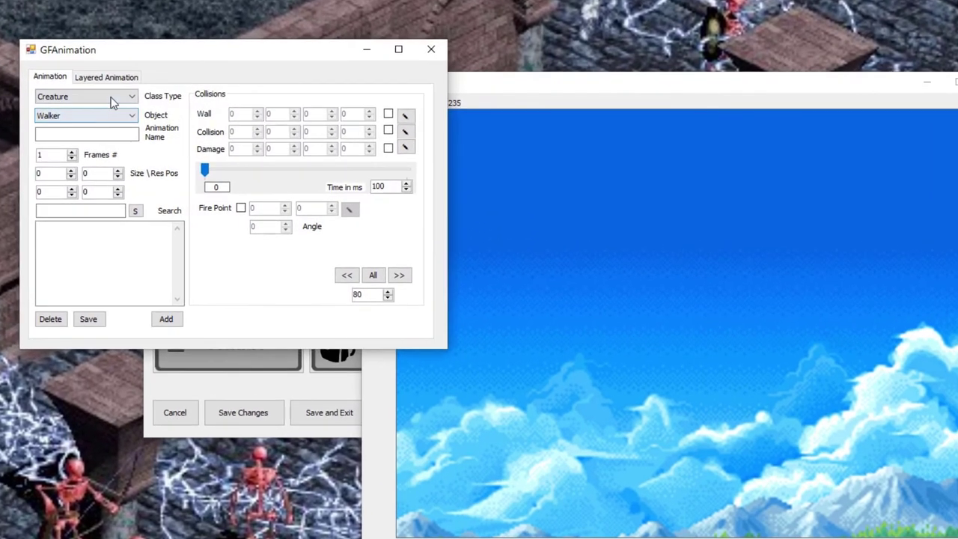
Look through the animation class types such as Weapon, Fire and Talker, and view the Layered Animation settings.
{"action": "left_click", "coordinate": [123, 99]}
{"action": "left_click", "coordinate": [112, 118]}
{"action": "left_click", "coordinate": [118, 98]}
{"action": "left_click", "coordinate": [159, 101]}
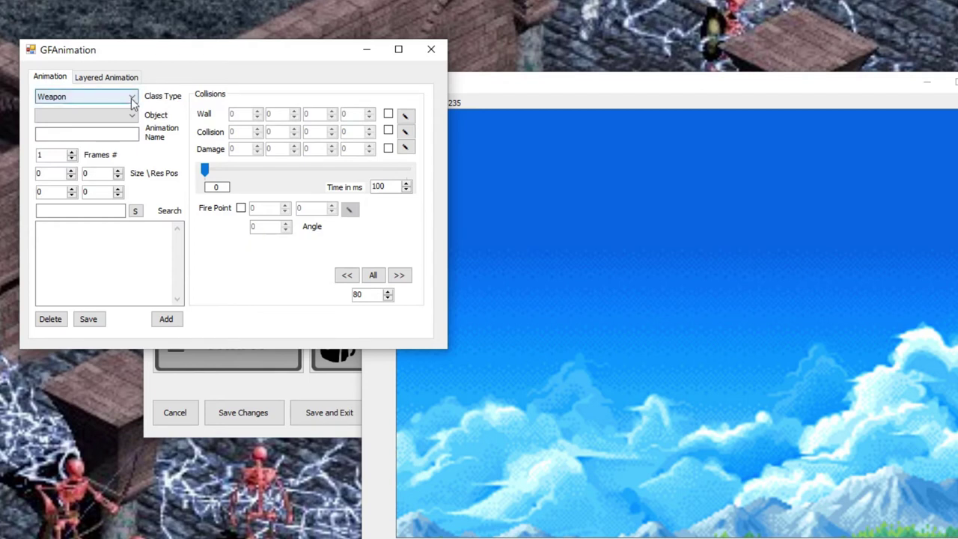
{"action": "left_click", "coordinate": [132, 103]}
{"action": "left_click", "coordinate": [81, 146]}
{"action": "left_click", "coordinate": [101, 103]}
{"action": "left_click", "coordinate": [70, 155]}
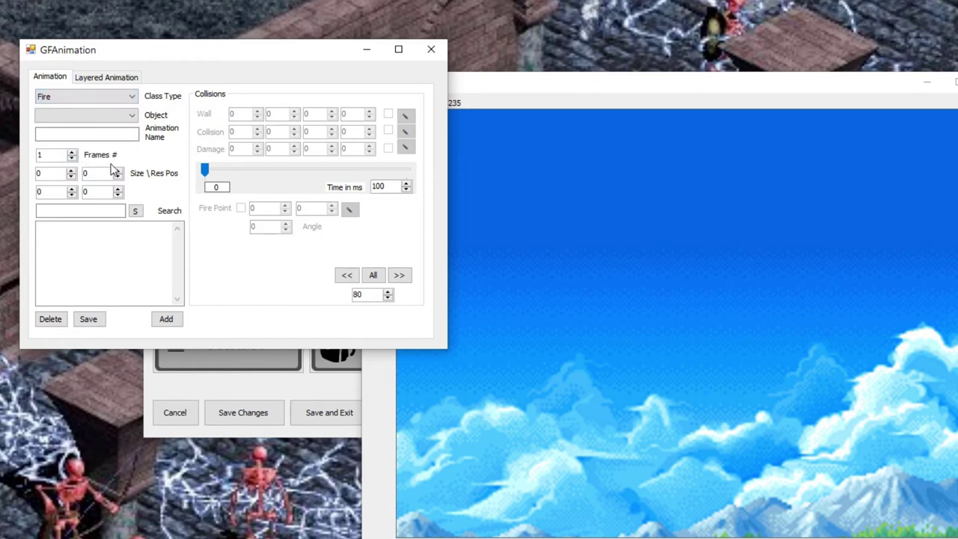
{"action": "left_click", "coordinate": [125, 101]}
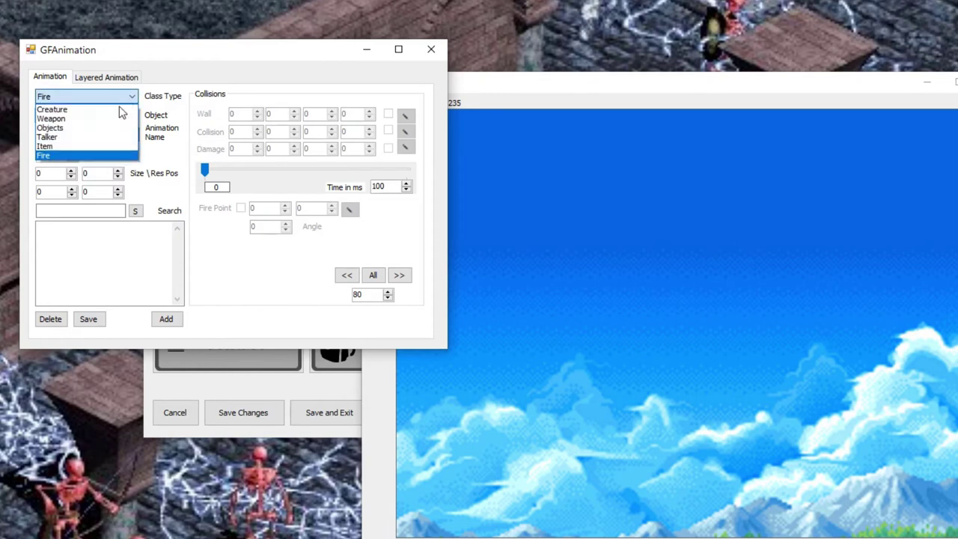
{"action": "left_click", "coordinate": [97, 138]}
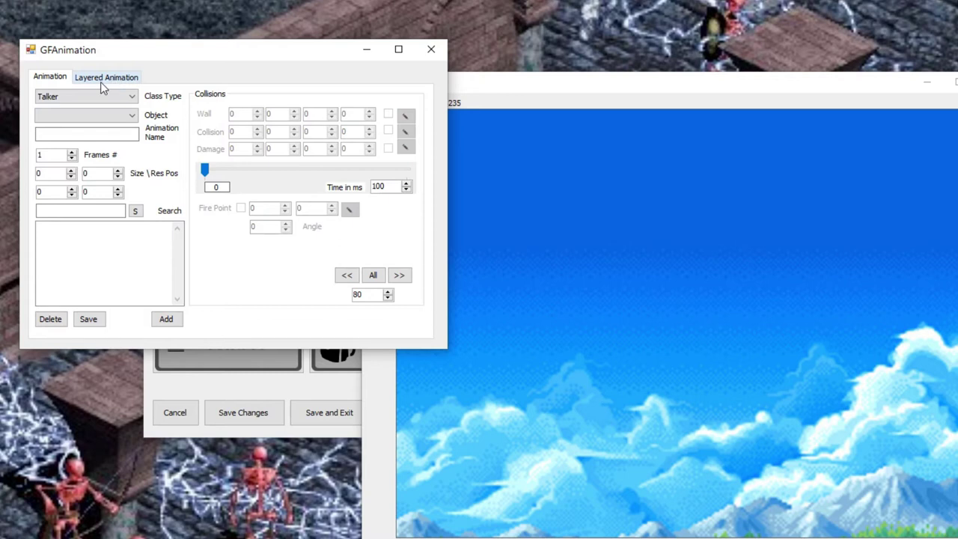
{"action": "left_click", "coordinate": [100, 82]}
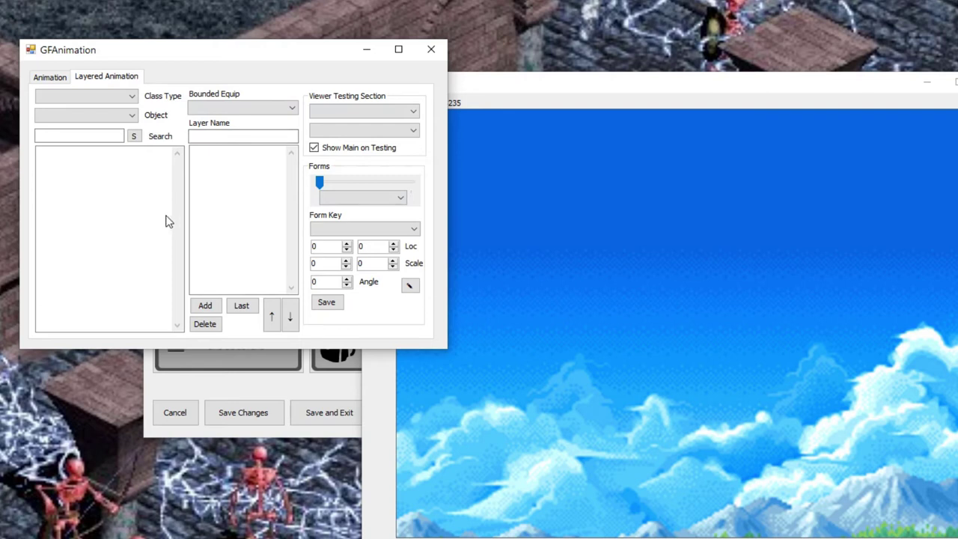
{"action": "left_click", "coordinate": [54, 78]}
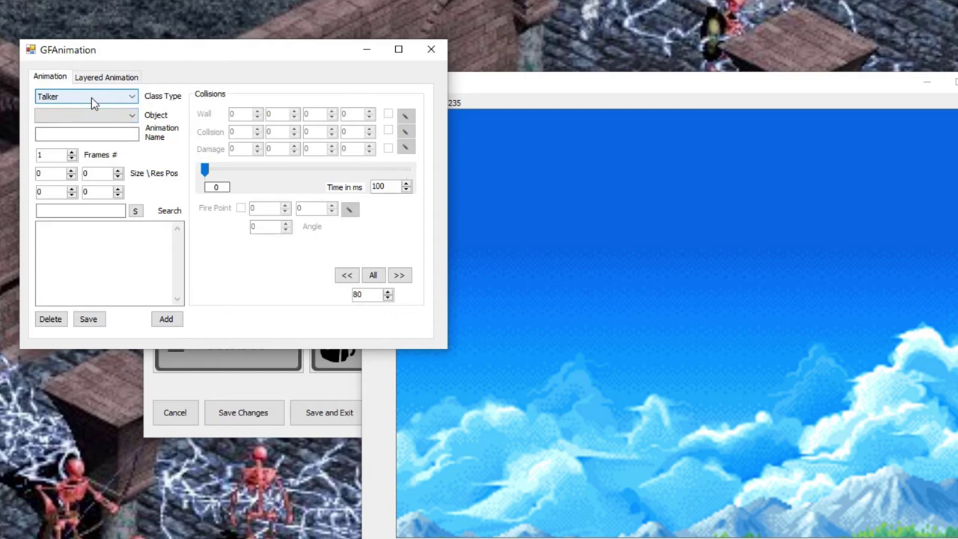
Set the animation's class type to Creature.
{"action": "left_click", "coordinate": [91, 97]}
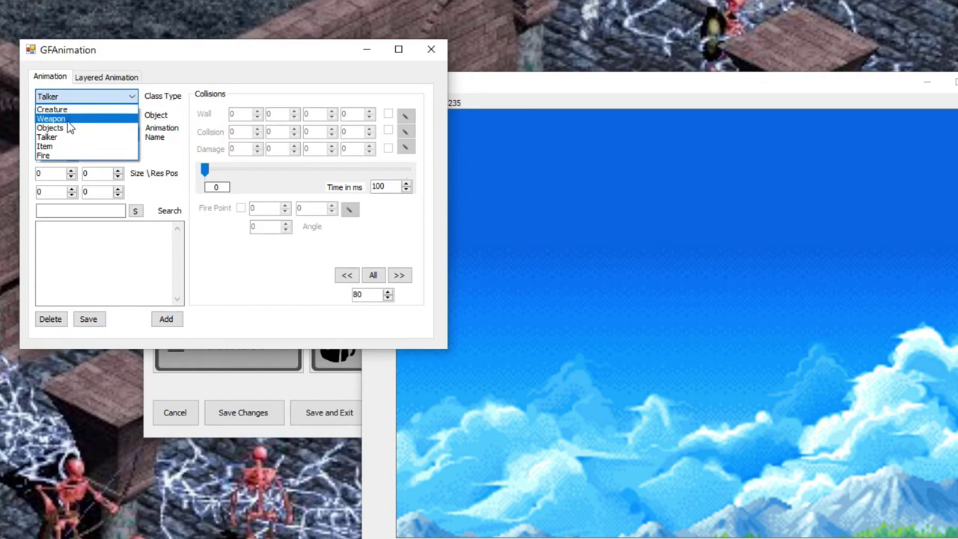
{"action": "left_click", "coordinate": [93, 96]}
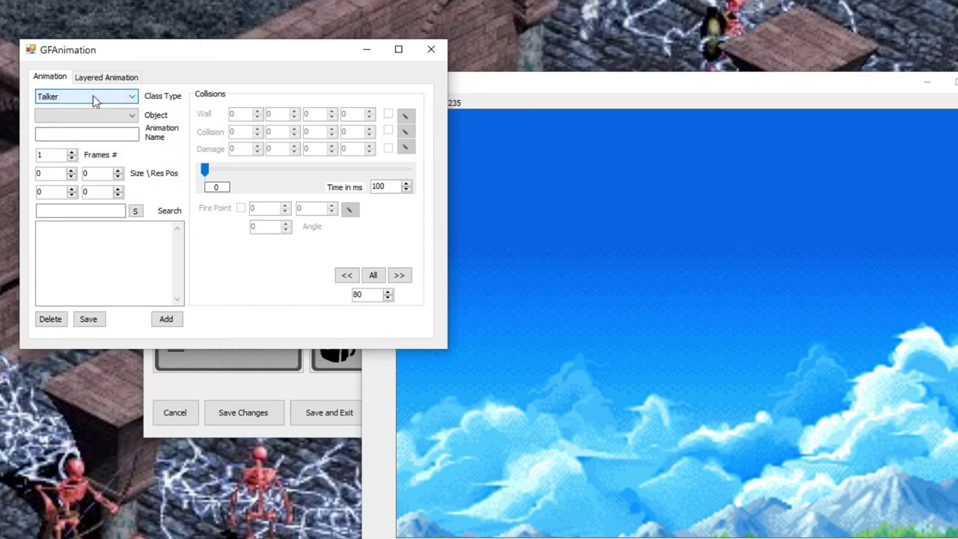
{"action": "left_click", "coordinate": [93, 98]}
{"action": "left_click", "coordinate": [64, 109]}
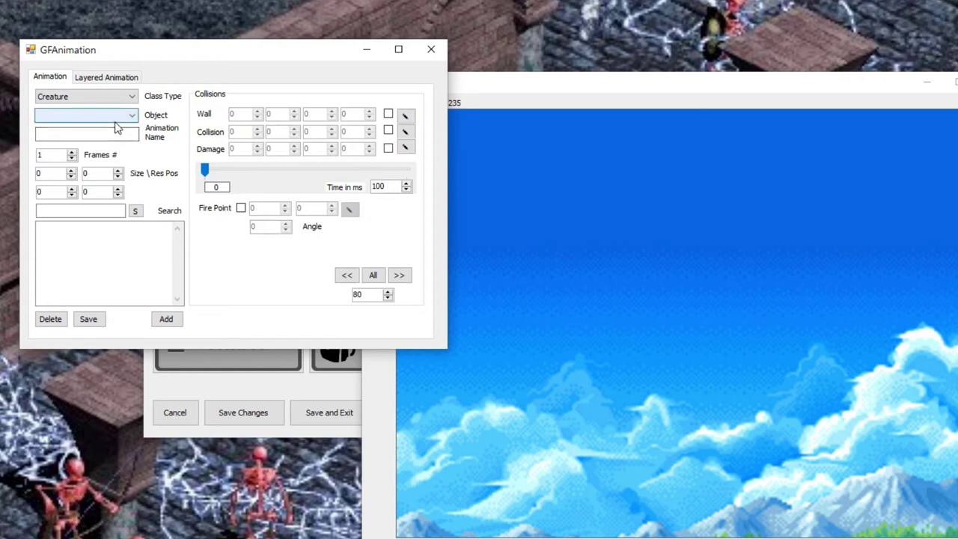
Select Walker as the creature object to animate.
{"action": "left_click", "coordinate": [116, 117]}
{"action": "left_click", "coordinate": [97, 128]}
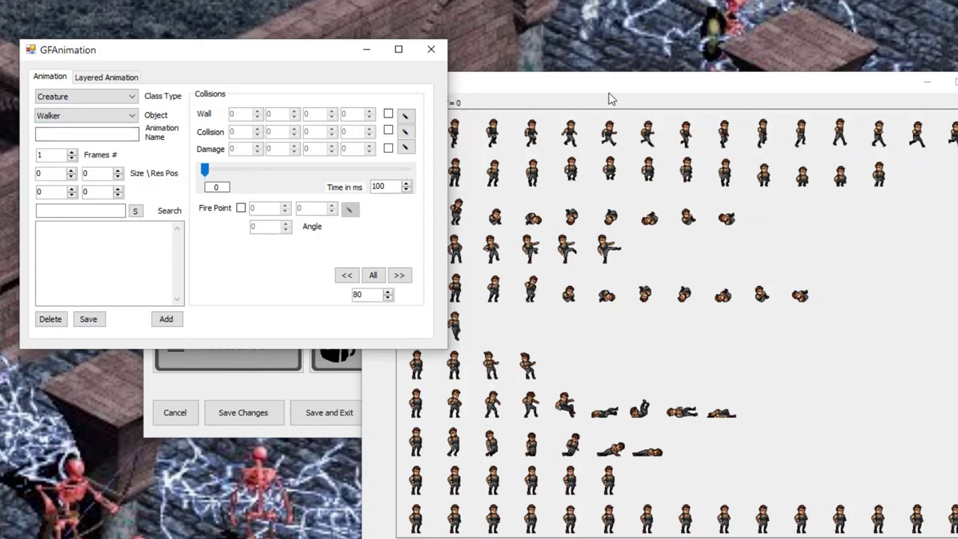
Examine the rows of the Walker sprite sheet at closer zoom to identify each movement's frames.
{"action": "scroll", "coordinate": [603, 384], "scroll_direction": "down", "scroll_amount": 5}
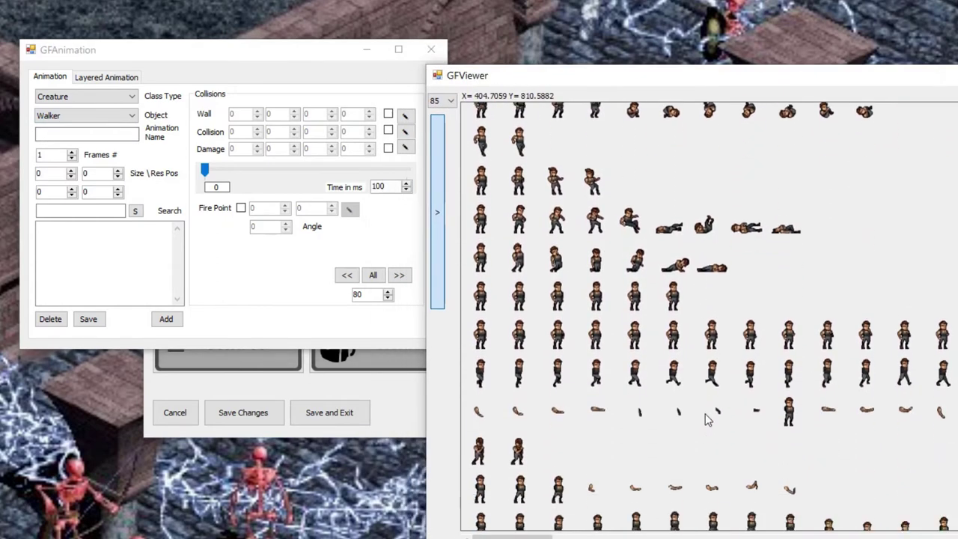
{"action": "scroll", "coordinate": [706, 420], "scroll_direction": "up", "scroll_amount": 4}
{"action": "scroll", "coordinate": [704, 448], "scroll_direction": "up", "scroll_amount": 2}
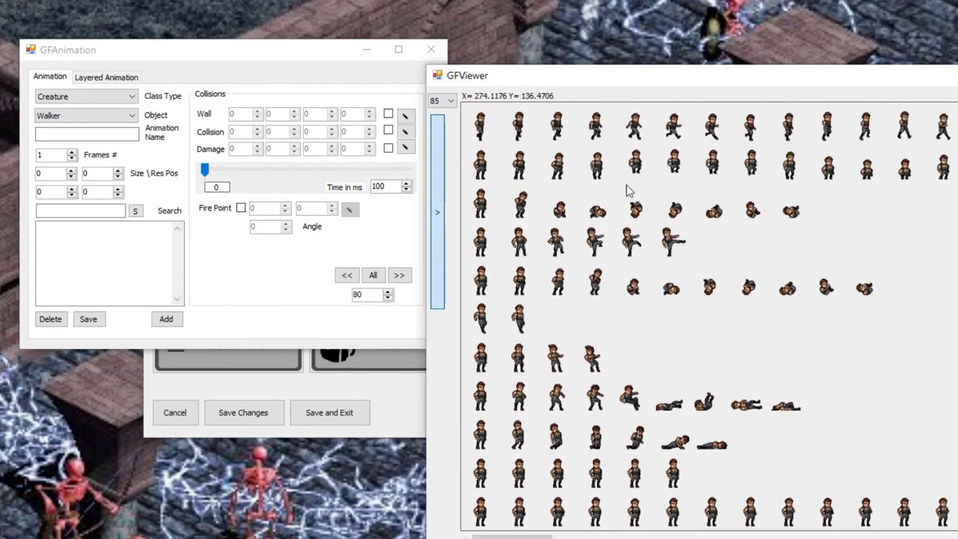
{"action": "scroll", "coordinate": [713, 393], "scroll_direction": "down", "scroll_amount": 3}
{"action": "scroll", "coordinate": [713, 397], "scroll_direction": "down", "scroll_amount": 4}
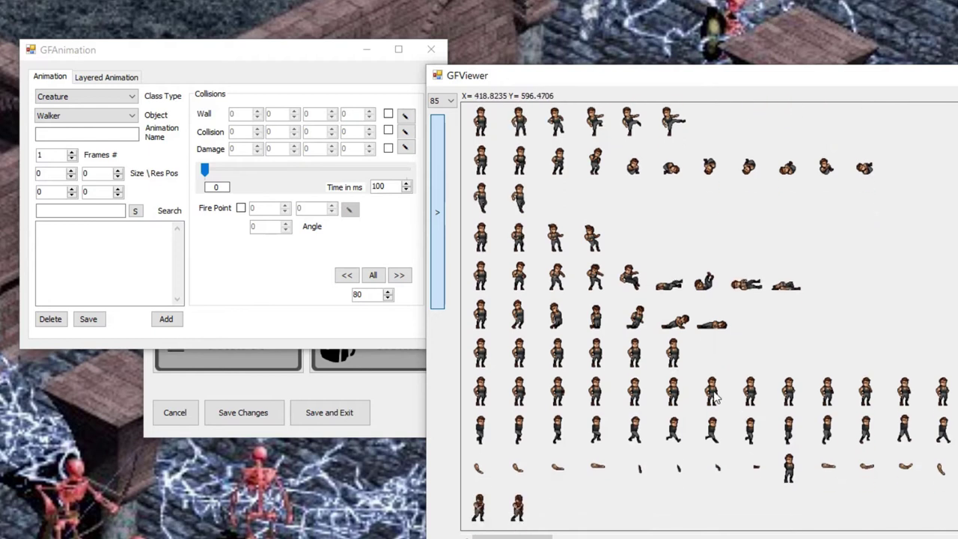
{"action": "scroll", "coordinate": [524, 445], "scroll_direction": "up", "scroll_amount": 5}
{"action": "scroll", "coordinate": [526, 444], "scroll_direction": "down", "scroll_amount": 4}
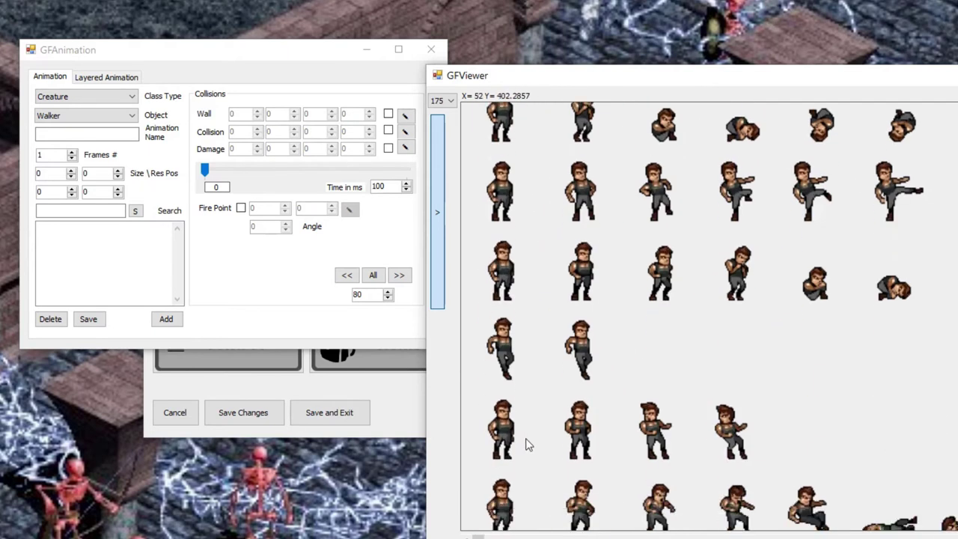
{"action": "scroll", "coordinate": [549, 436], "scroll_direction": "down", "scroll_amount": 4}
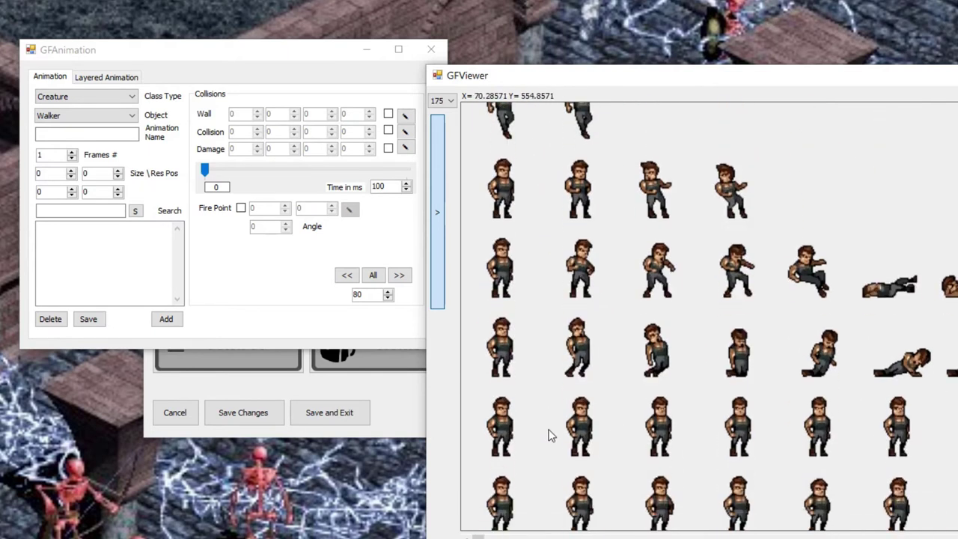
{"action": "scroll", "coordinate": [540, 447], "scroll_direction": "down", "scroll_amount": 2}
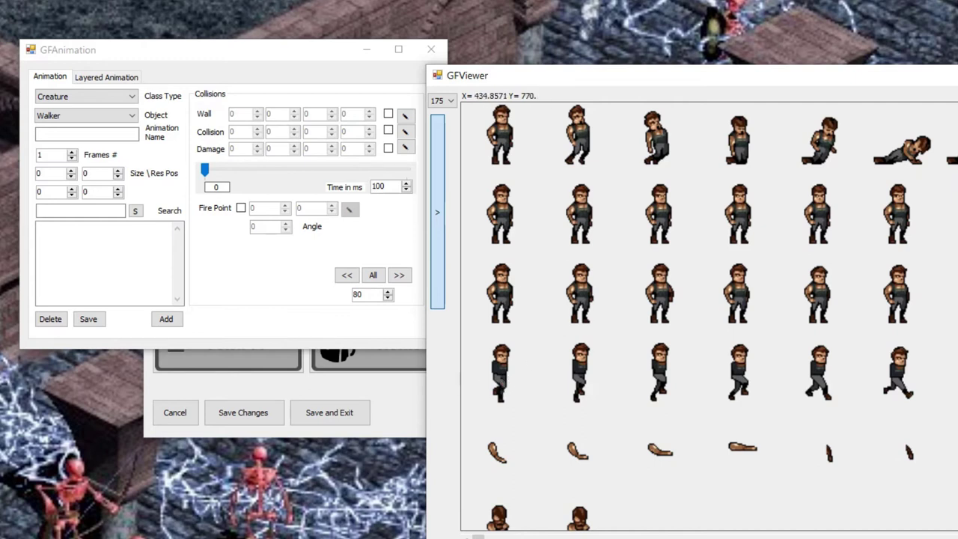
{"action": "scroll", "coordinate": [708, 314], "scroll_direction": "down", "scroll_amount": 4}
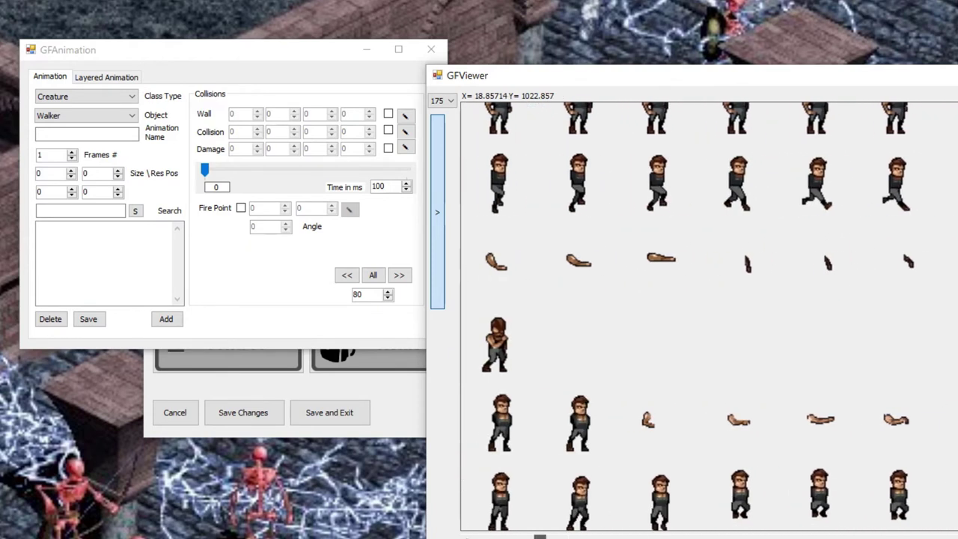
{"action": "scroll", "coordinate": [708, 314], "scroll_direction": "down", "scroll_amount": 5}
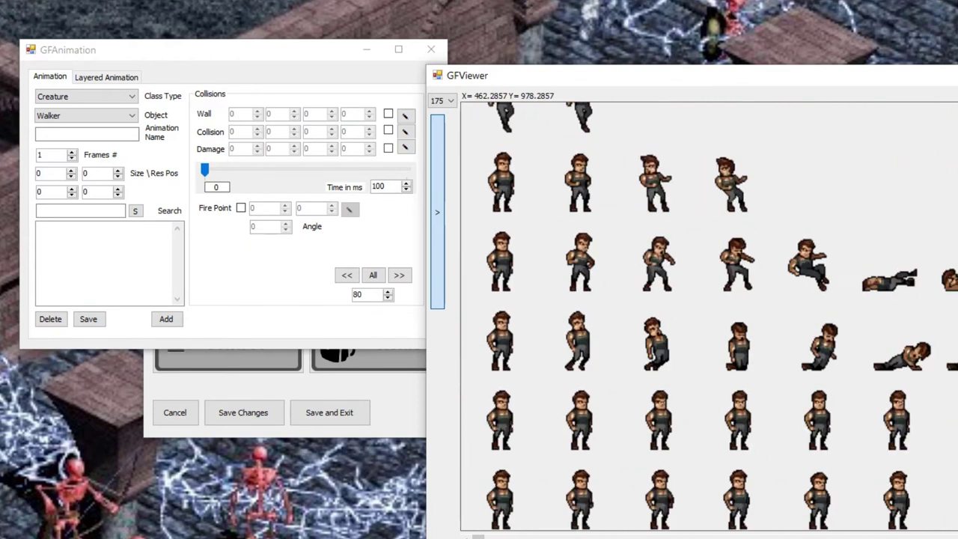
{"action": "scroll", "coordinate": [708, 315], "scroll_direction": "up", "scroll_amount": 1}
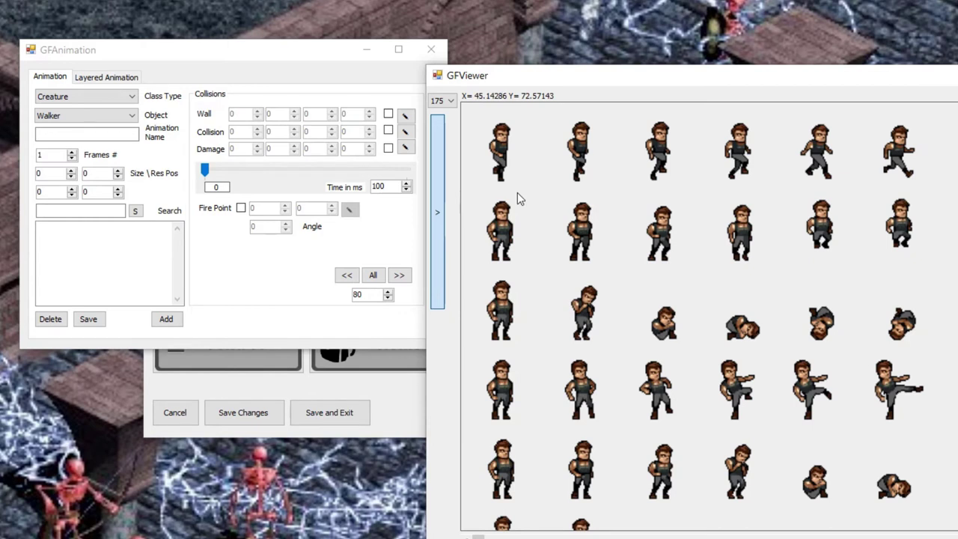
{"action": "left_click_drag", "start_coordinate": [478, 536], "coordinate": [898, 536]}
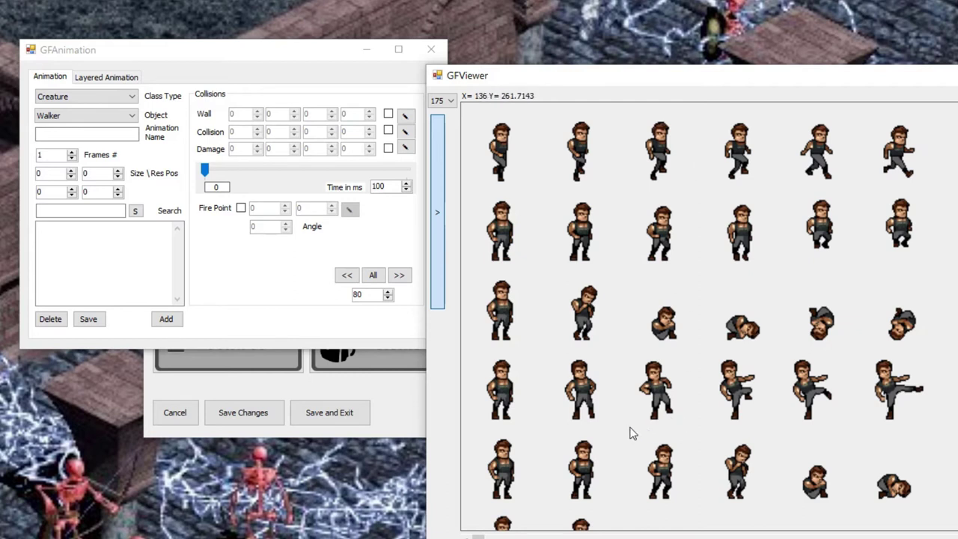
Add a Walk animation for the Walker with 16 frames of 64 by 64, starting at position 0, 0, and select it.
{"action": "left_click", "coordinate": [88, 134]}
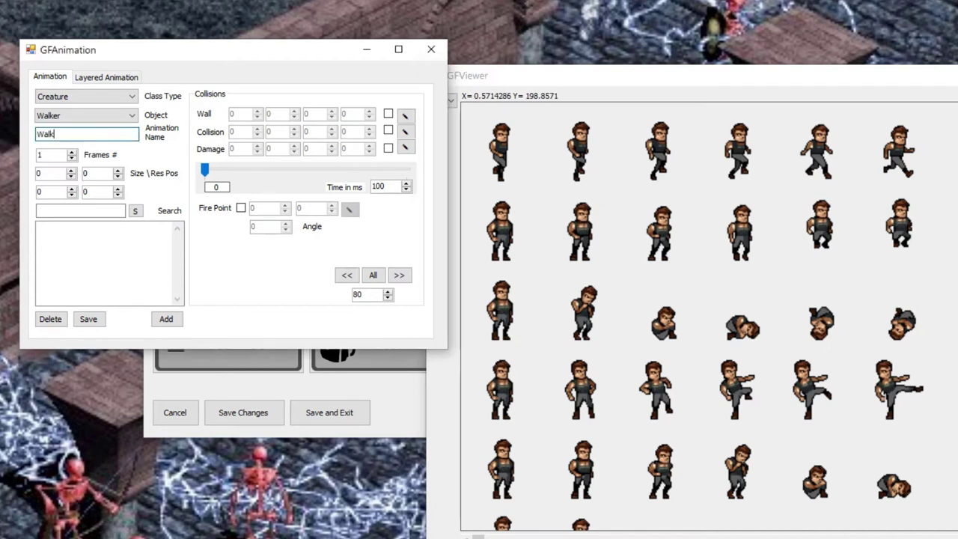
{"action": "left_click", "coordinate": [39, 154]}
{"action": "type", "text": "16"}
{"action": "double_click", "coordinate": [57, 192]}
{"action": "left_click", "coordinate": [98, 174]}
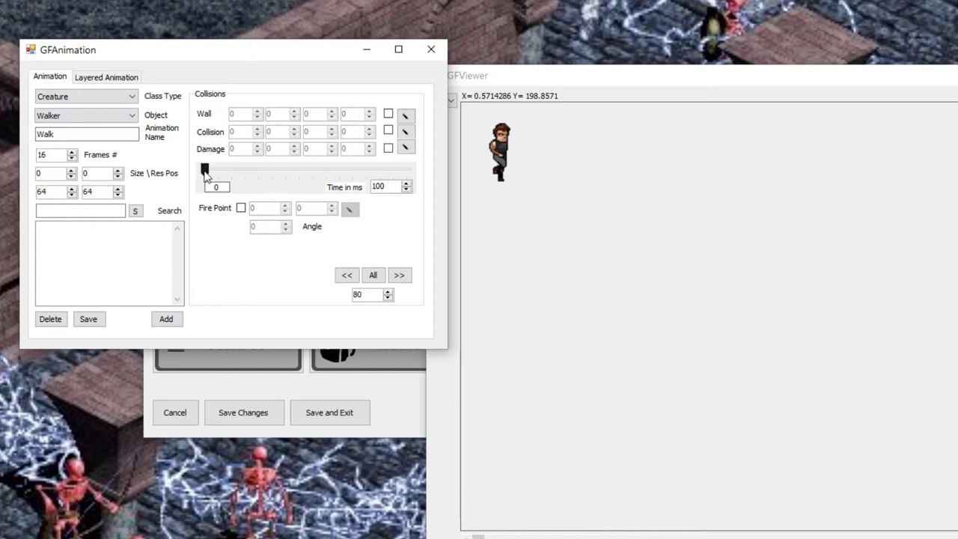
{"action": "left_click_drag", "start_coordinate": [207, 173], "coordinate": [286, 172]}
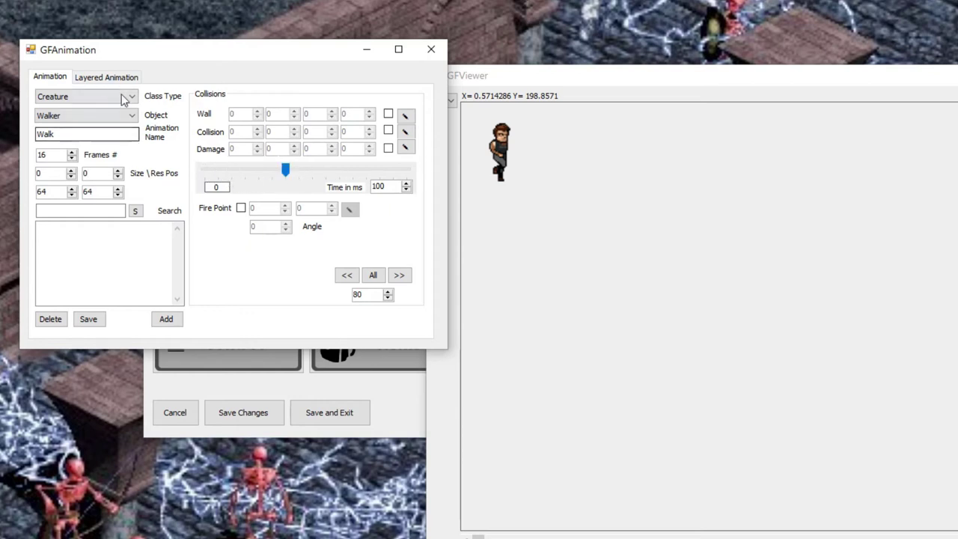
{"action": "left_click", "coordinate": [166, 319]}
{"action": "left_click", "coordinate": [92, 228]}
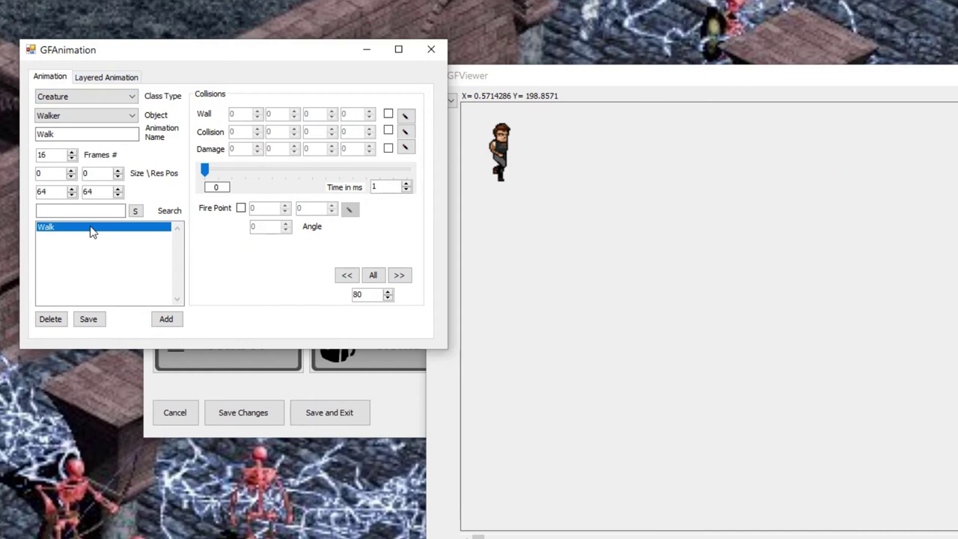
Step through the Walk animation's frames and apply a time of 64 ms to all of them.
{"action": "mouse_move", "coordinate": [206, 172]}
{"action": "left_mouse_down"}
{"action": "mouse_move", "coordinate": [369, 187]}
{"action": "mouse_move", "coordinate": [408, 175]}
{"action": "mouse_move", "coordinate": [201, 163]}
{"action": "mouse_move", "coordinate": [372, 163]}
{"action": "mouse_move", "coordinate": [193, 173]}
{"action": "mouse_move", "coordinate": [216, 169]}
{"action": "mouse_move", "coordinate": [210, 176]}
{"action": "mouse_move", "coordinate": [218, 182]}
{"action": "left_mouse_up"}
{"action": "left_click", "coordinate": [232, 171]}
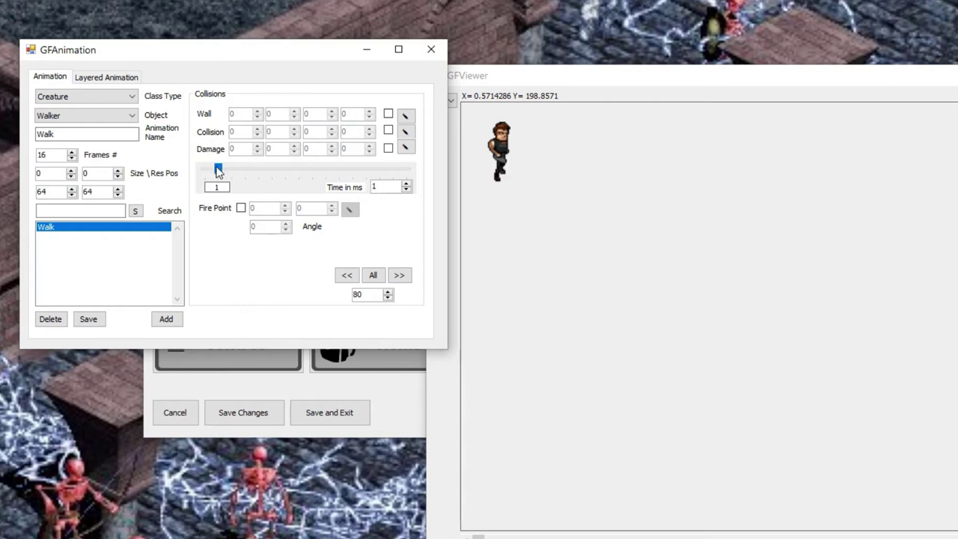
{"action": "left_click", "coordinate": [239, 171]}
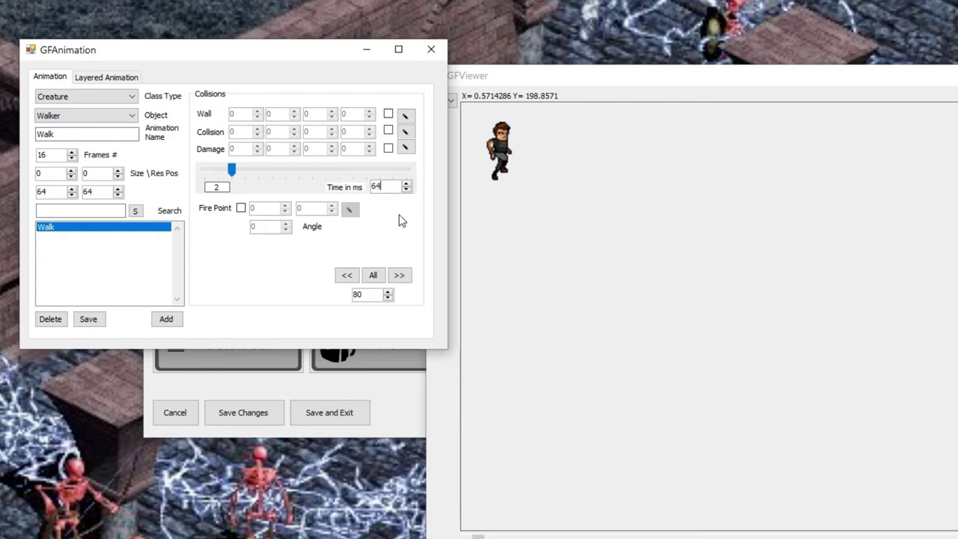
{"action": "left_click", "coordinate": [376, 279]}
{"action": "type", "text": "64"}
{"action": "left_click", "coordinate": [373, 275]}
{"action": "left_click_drag", "start_coordinate": [231, 170], "coordinate": [274, 174]}
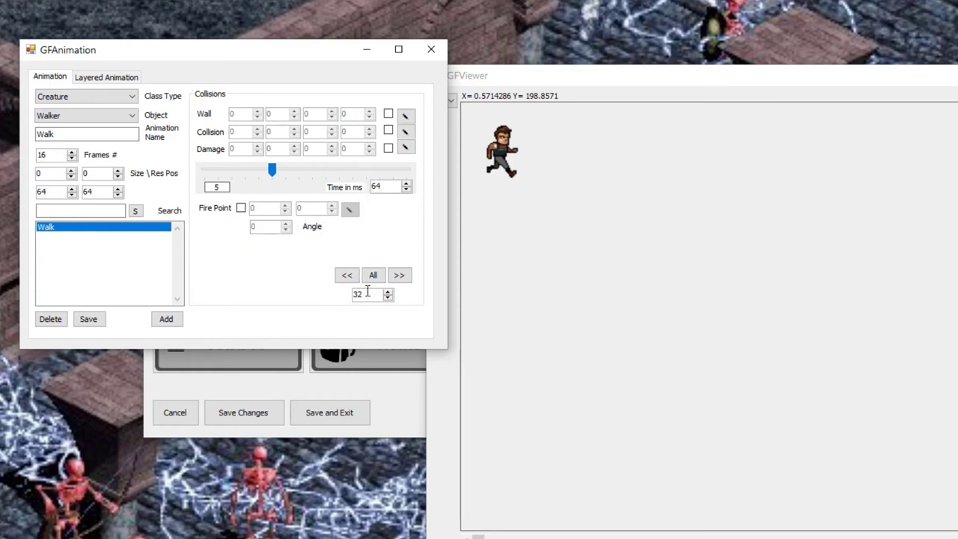
Try frame times of 32 ms and 50 ms on the whole Walk animation, checking the playback and individual frames.
{"action": "left_click", "coordinate": [349, 277]}
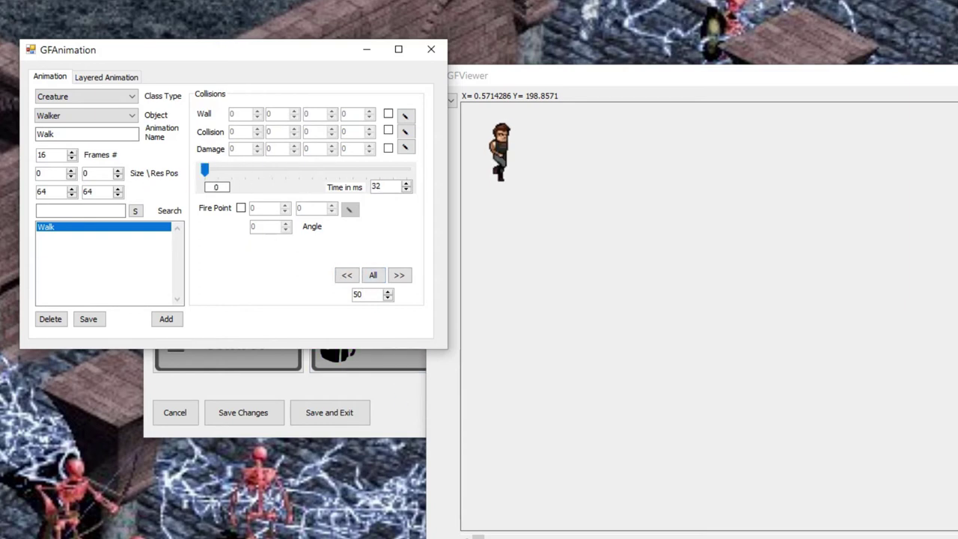
{"action": "left_click", "coordinate": [468, 360]}
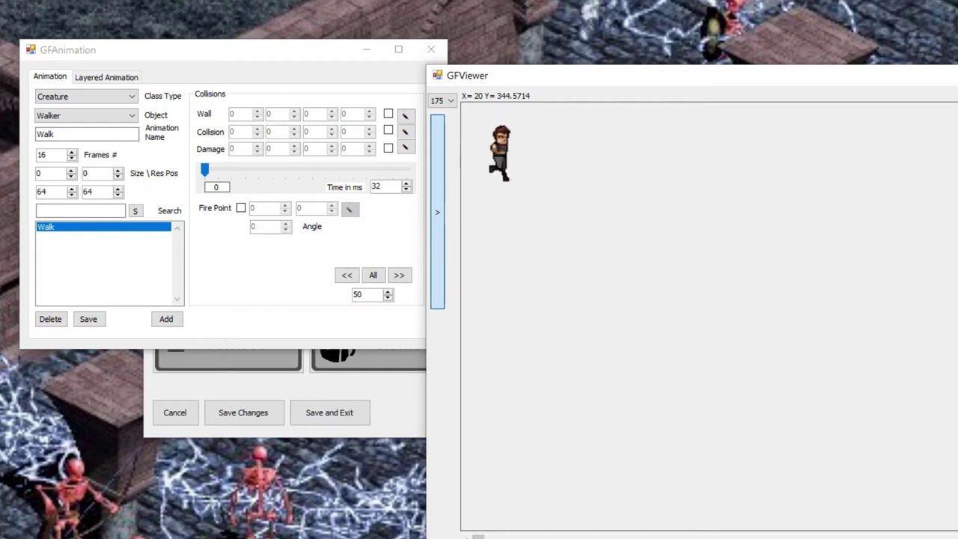
{"action": "left_click", "coordinate": [278, 172]}
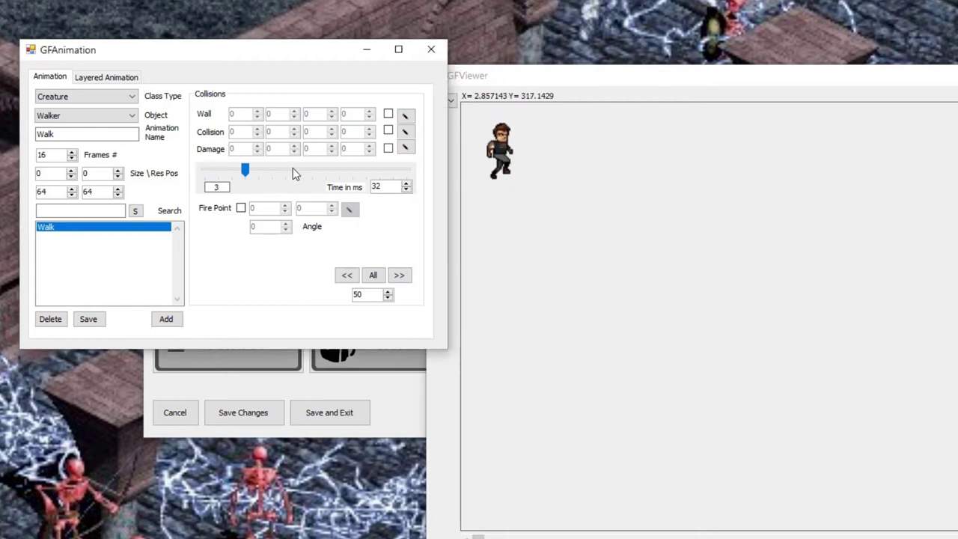
{"action": "left_click", "coordinate": [292, 168]}
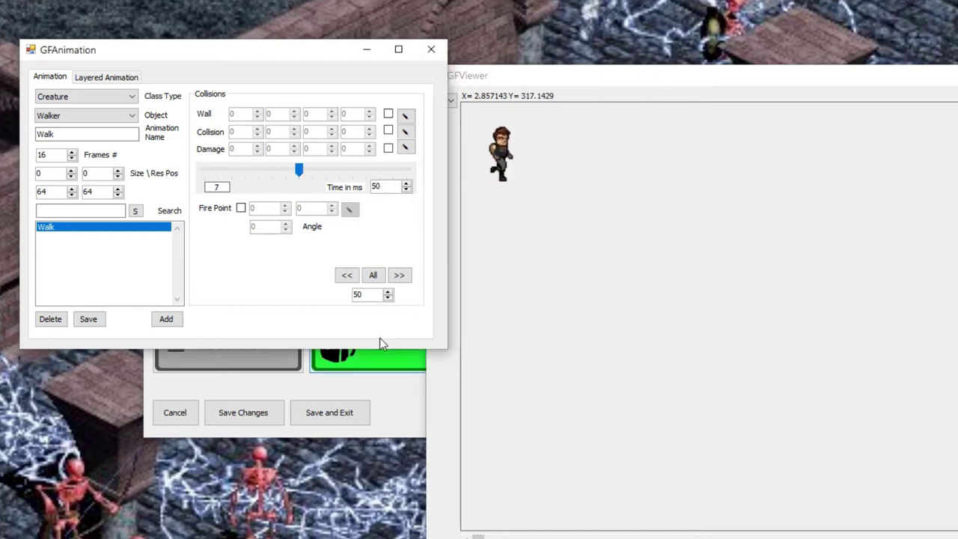
Try a time of 200 ms on all Walk frames and watch the playback in the viewer.
{"action": "left_click", "coordinate": [373, 276]}
{"action": "left_click", "coordinate": [373, 294]}
{"action": "type", "text": "200"}
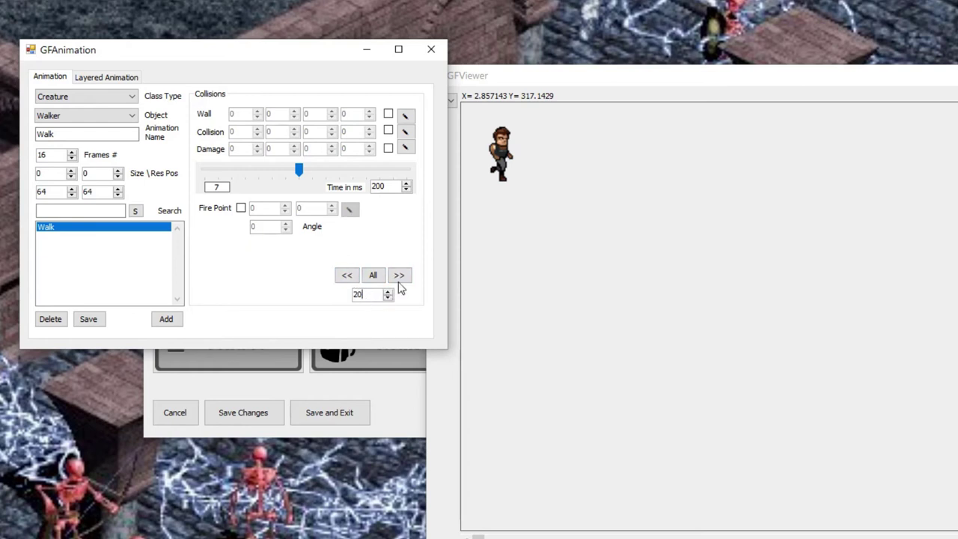
{"action": "left_click", "coordinate": [481, 494]}
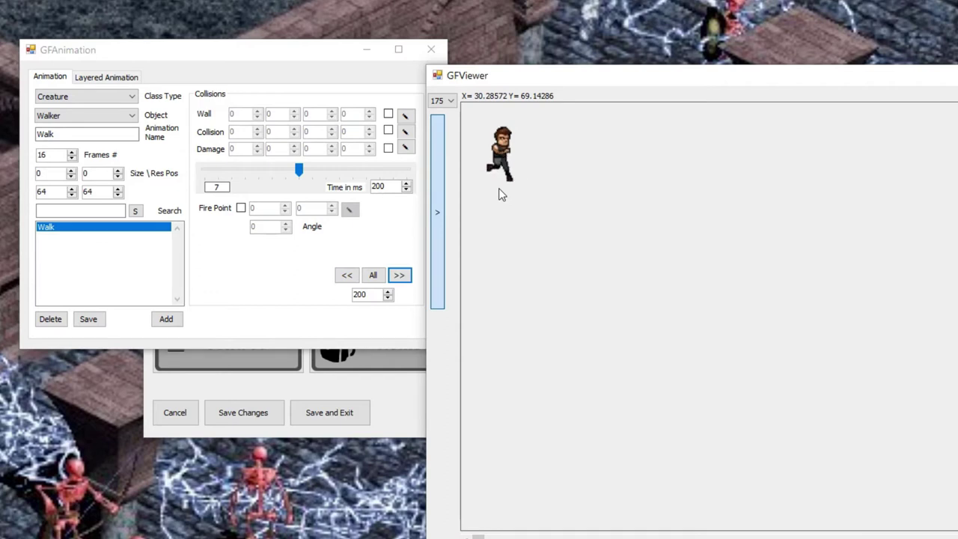
{"action": "mouse_move", "coordinate": [299, 172]}
{"action": "left_mouse_down"}
{"action": "mouse_move", "coordinate": [214, 176]}
{"action": "mouse_move", "coordinate": [193, 189]}
{"action": "mouse_move", "coordinate": [238, 171]}
{"action": "mouse_move", "coordinate": [304, 171]}
{"action": "left_mouse_up"}
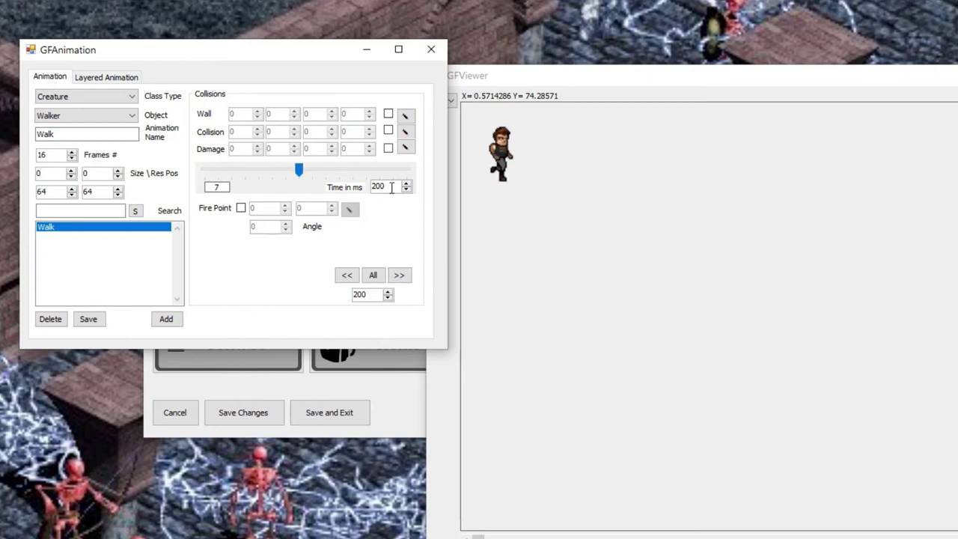
{"action": "left_click", "coordinate": [573, 525]}
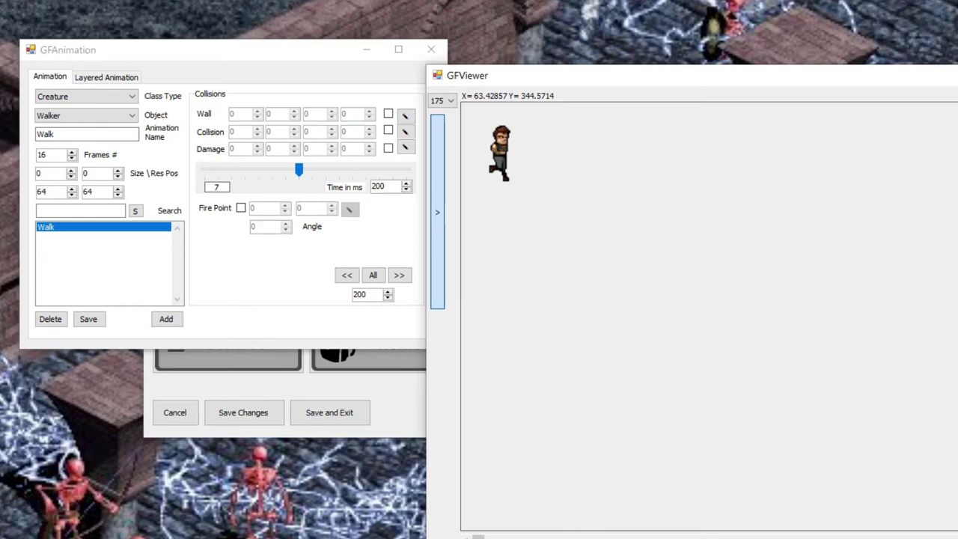
Apply a time of 64 ms to all frames of the Walk animation.
{"action": "left_click", "coordinate": [381, 295]}
{"action": "type", "text": "64"}
{"action": "left_click", "coordinate": [367, 280]}
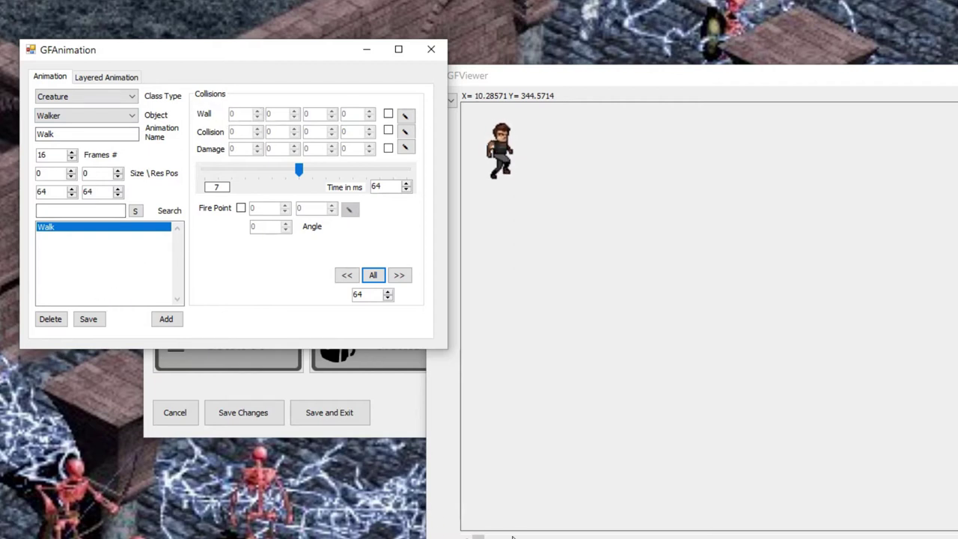
Add a 13-frame Jump animation at Y 64 and a 9-frame Roll animation at Y 128, both 64 by 64.
{"action": "type", "text": "Jump"}
{"action": "left_click", "coordinate": [166, 319]}
{"action": "left_click", "coordinate": [47, 236]}
{"action": "type", "text": "Roll"}
{"action": "left_click", "coordinate": [166, 319]}
Add Kick, JumpRoll and Float animations to the Walker, giving Kick 6 frames at Y position 192.
{"action": "type", "text": "Kick"}
{"action": "left_click", "coordinate": [166, 319]}
{"action": "type", "text": "JumpRoll"}
{"action": "left_click", "coordinate": [166, 319]}
{"action": "type", "text": "Float32"}
{"action": "left_click", "coordinate": [166, 319]}
Add Hit, Hit2 and Death animations, with 4 frames at Y 384 for Hit and 7 frames at Y 512 for Death.
{"action": "type", "text": "Hit"}
{"action": "left_click", "coordinate": [167, 319]}
{"action": "type", "text": "Hit2"}
{"action": "left_click", "coordinate": [166, 319]}
{"action": "type", "text": "Death512"}
{"action": "left_click", "coordinate": [166, 319]}
Add Idle and Idle2 animations to the Walker, with Idle2 using 16 frames at Y position 640.
{"action": "type", "text": "Idle"}
{"action": "left_click", "coordinate": [166, 319]}
{"action": "type", "text": "Idle216640"}
{"action": "left_click", "coordinate": [166, 319]}
{"action": "left_click", "coordinate": [373, 275]}
Add LWalk, Hurt, LFire and LJump animations to the Walker, giving Hurt 2 frames at Y position 832.
{"action": "type", "text": "LWalk"}
{"action": "left_click", "coordinate": [167, 319]}
{"action": "type", "text": "LF"}
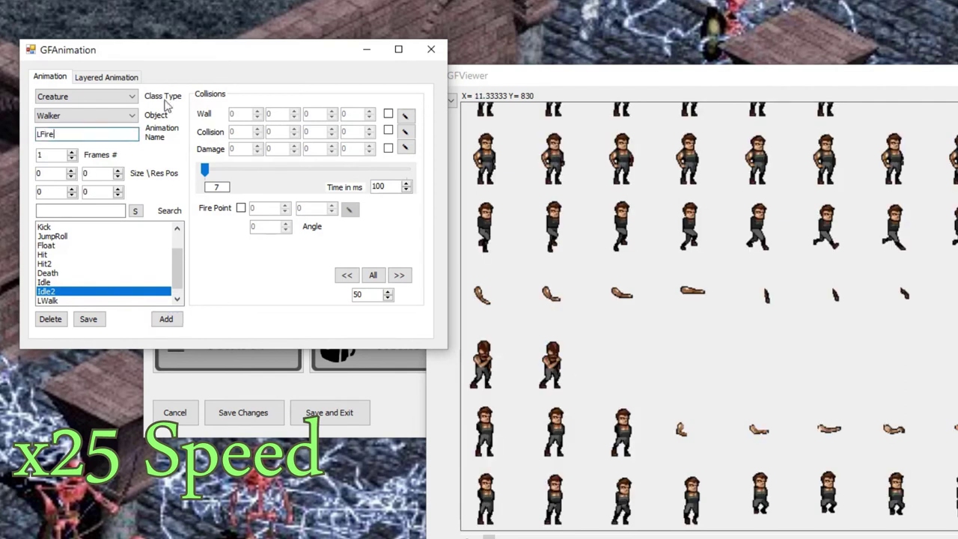
{"action": "type", "text": "ire"}
{"action": "left_click", "coordinate": [166, 319]}
{"action": "type", "text": "LJump"}
{"action": "left_click", "coordinate": [166, 319]}
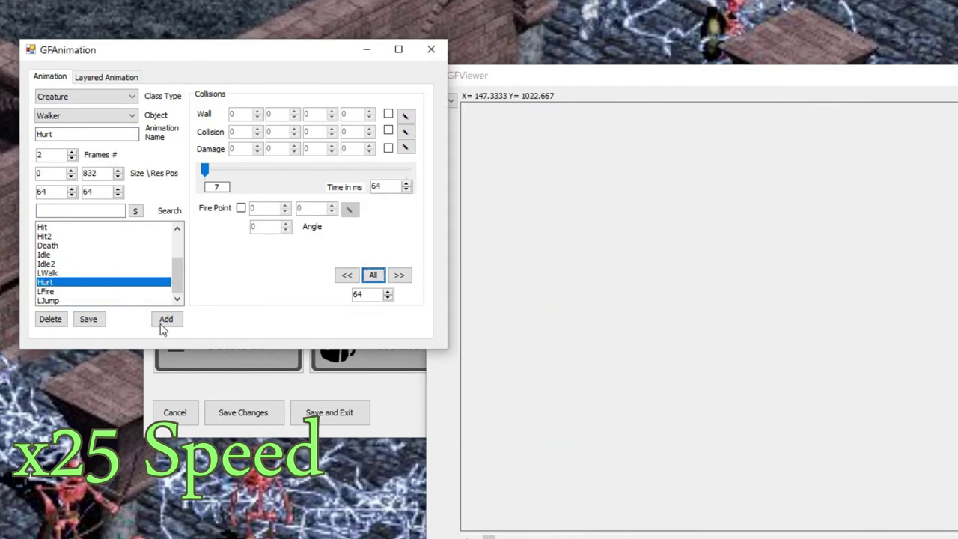
Apply the 64 ms time to all frames of the added animations and save them.
{"action": "left_click", "coordinate": [373, 274]}
{"action": "left_click", "coordinate": [88, 319]}
{"action": "scroll", "coordinate": [104, 262], "scroll_direction": "up", "scroll_amount": 5}
{"action": "left_click", "coordinate": [44, 255]}
{"action": "left_click", "coordinate": [88, 319]}
Review the Walk, Jump, Roll, Kick, Hit and Death animations in the viewer.
{"action": "left_click", "coordinate": [45, 227]}
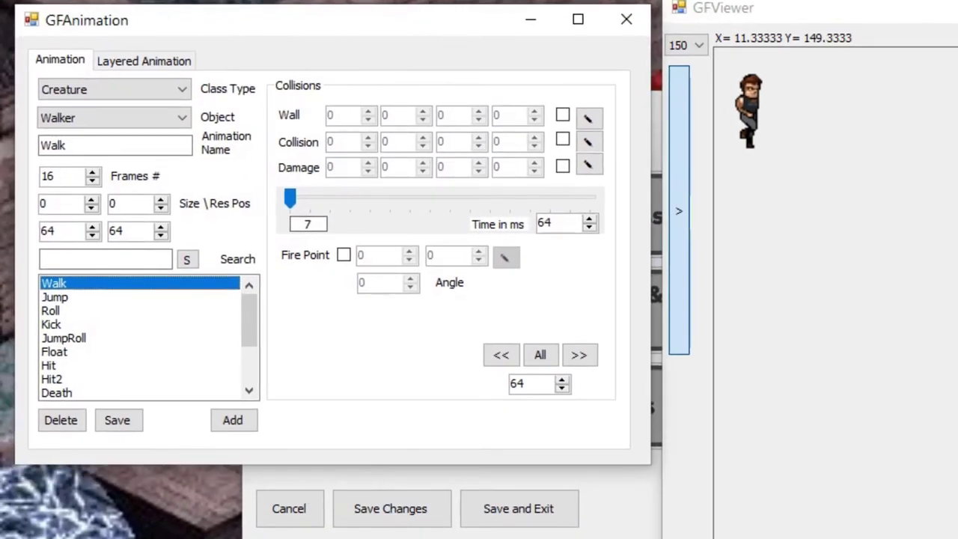
{"action": "left_click", "coordinate": [53, 298]}
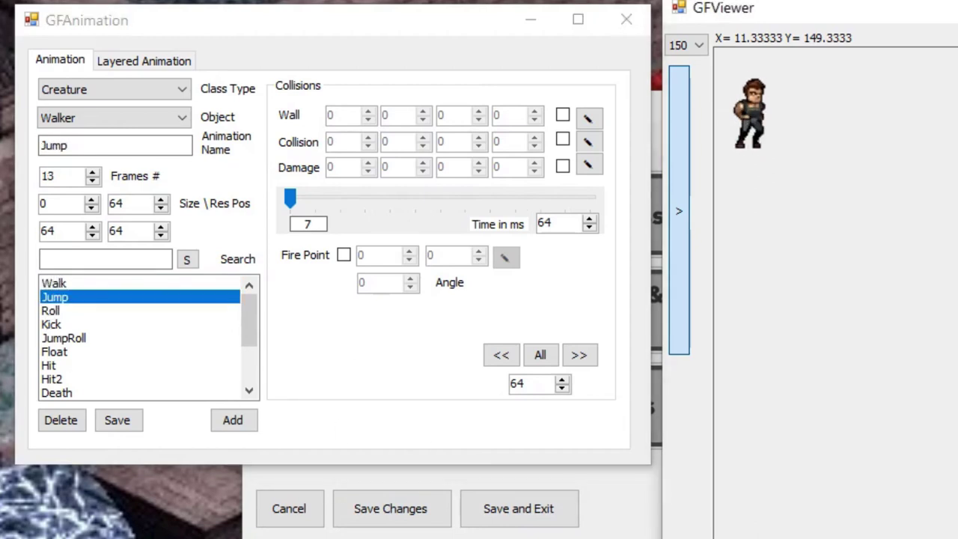
{"action": "left_click", "coordinate": [92, 311]}
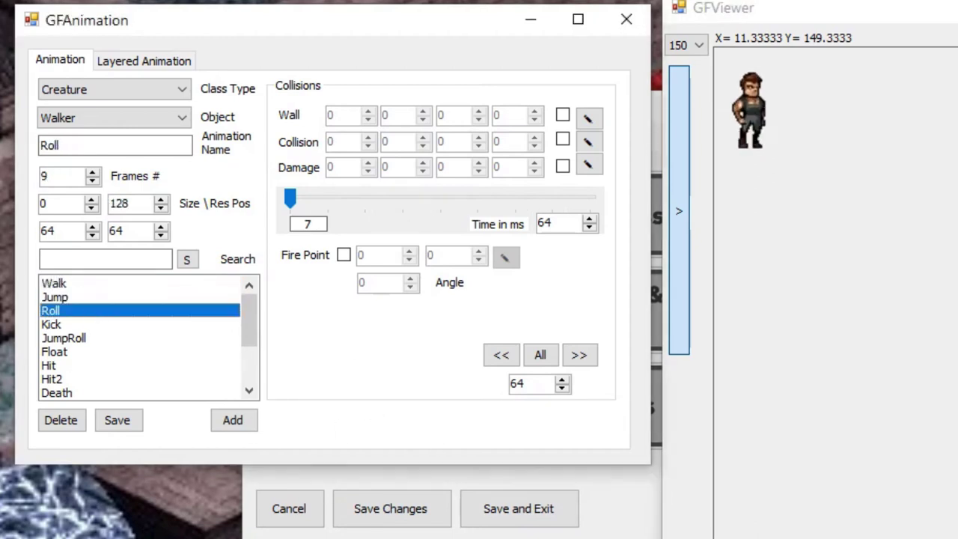
{"action": "left_click", "coordinate": [141, 327]}
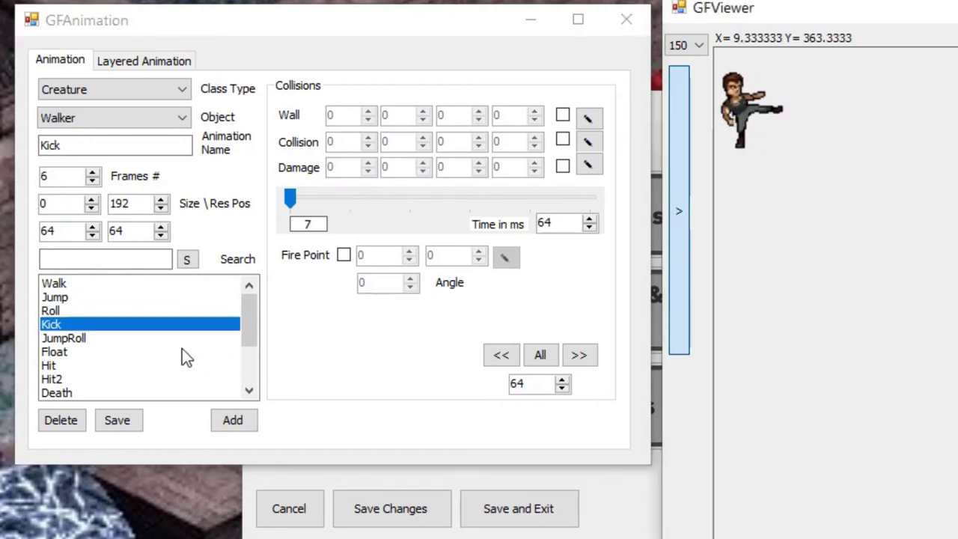
{"action": "left_click_drag", "start_coordinate": [252, 322], "coordinate": [252, 332]}
{"action": "left_click", "coordinate": [139, 338]}
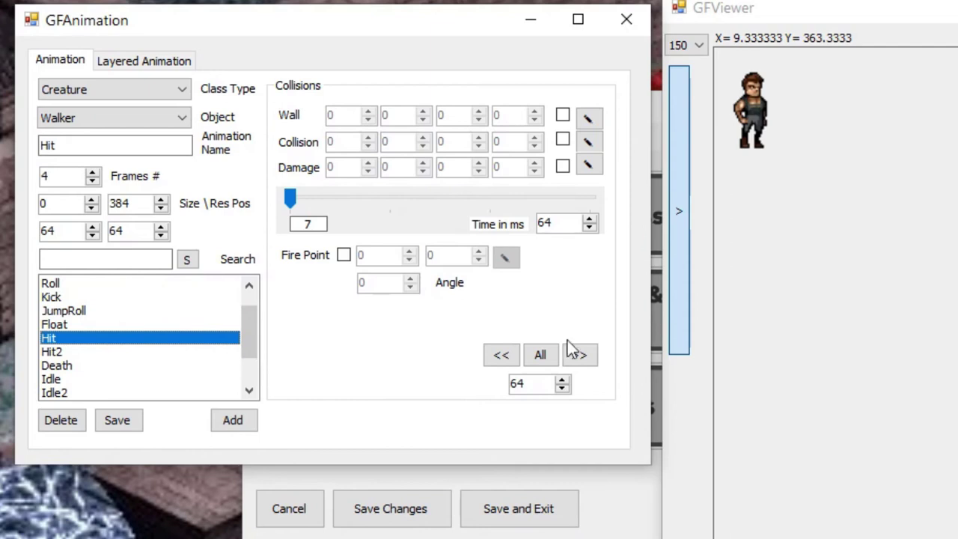
{"action": "left_click", "coordinate": [84, 367]}
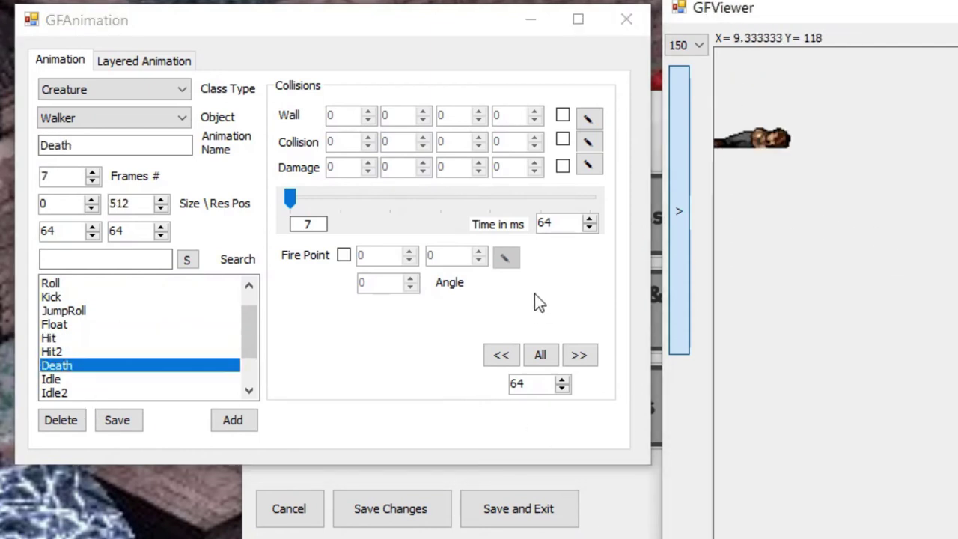
Review the Idle2, LWalk, Hurt, LFire and LJump animations in the viewer and save the changes.
{"action": "left_click_drag", "start_coordinate": [252, 318], "coordinate": [250, 343]}
{"action": "left_click", "coordinate": [133, 340]}
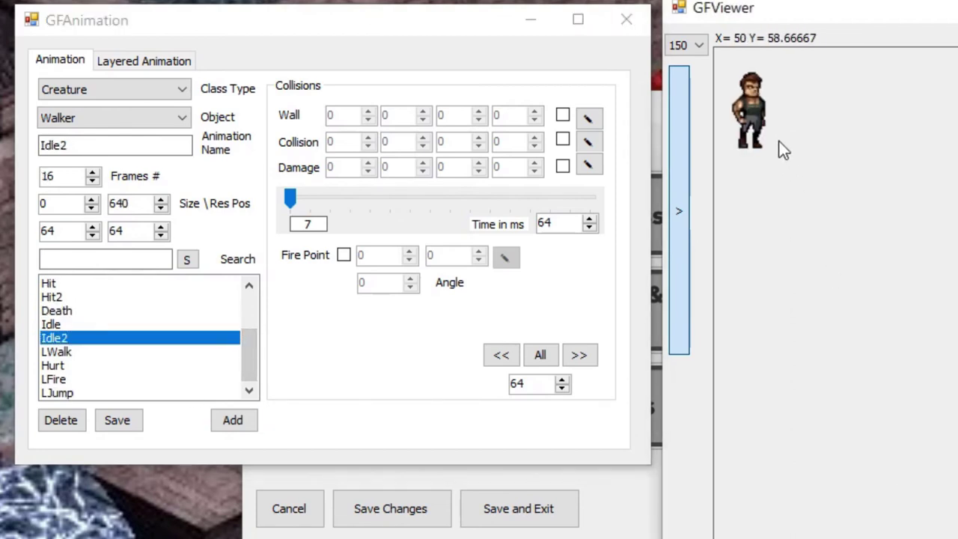
{"action": "left_click", "coordinate": [84, 353]}
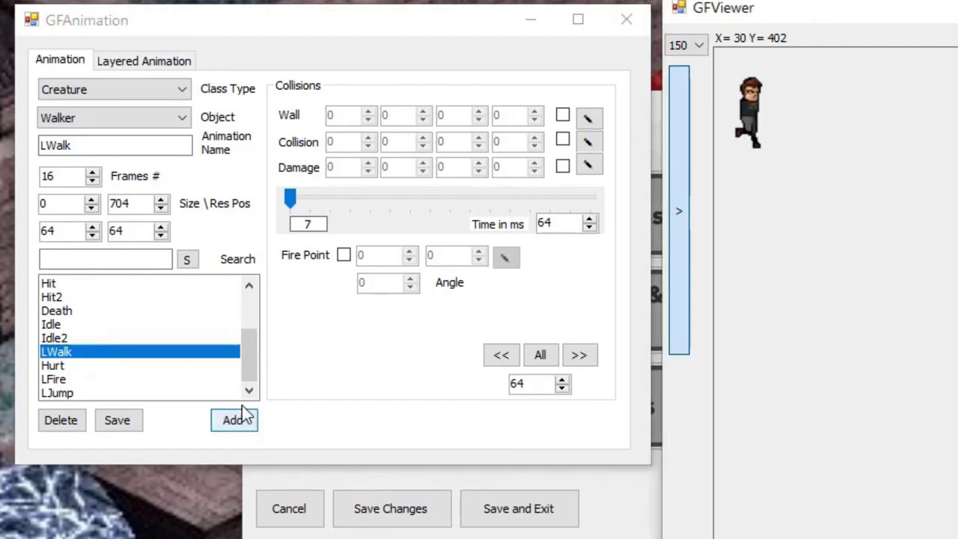
{"action": "left_click", "coordinate": [159, 369]}
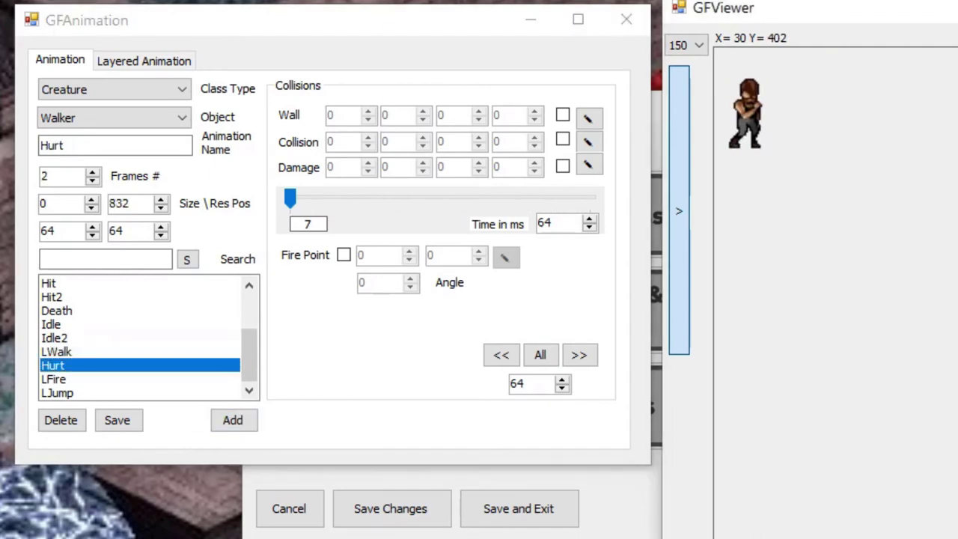
{"action": "left_click", "coordinate": [97, 382]}
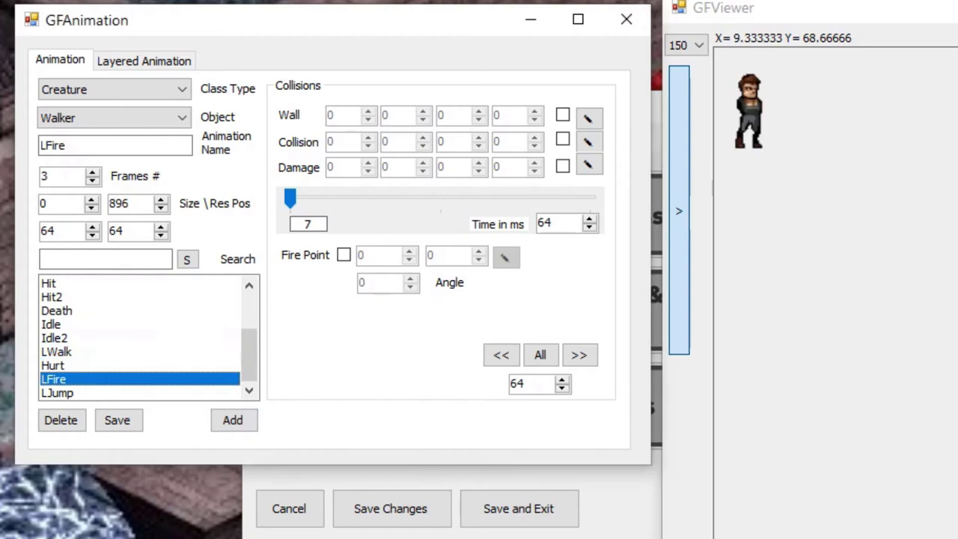
{"action": "left_click", "coordinate": [165, 397]}
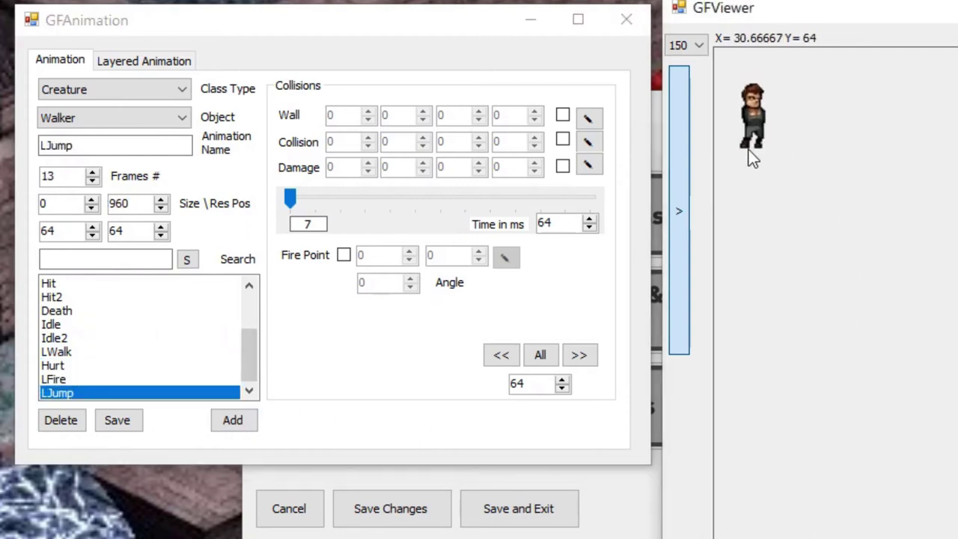
{"action": "left_click", "coordinate": [490, 498]}
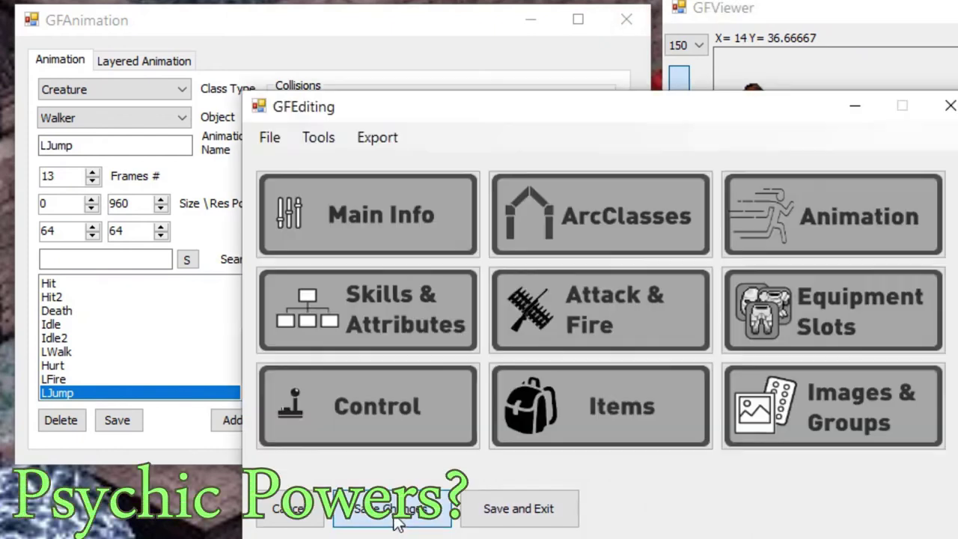
{"action": "left_click", "coordinate": [423, 20]}
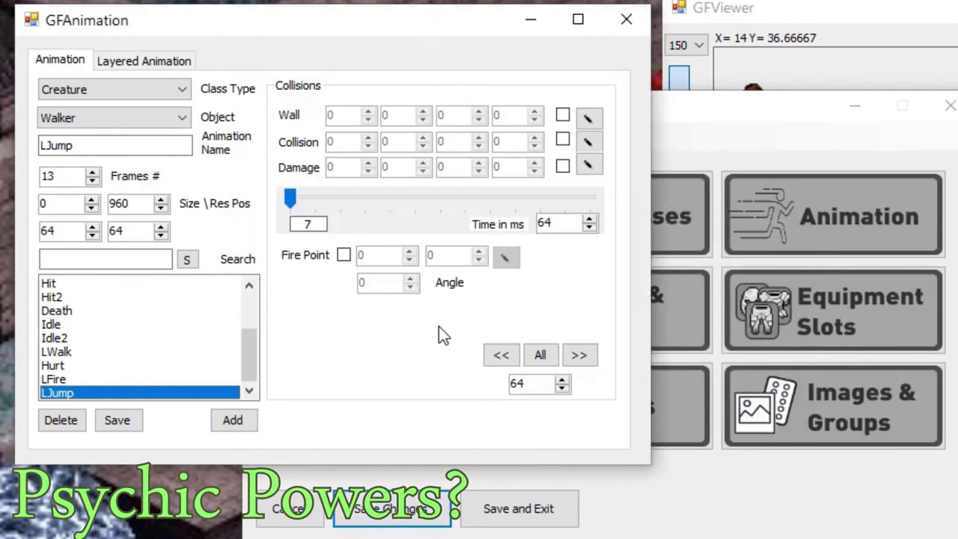
On frame 2 of the Roll animation, enable and draw a Wall box of about 23, 36, 25, 27 and a Collision box of about 24, 34, 19, 26.
{"action": "left_click_drag", "start_coordinate": [247, 378], "coordinate": [274, 289]}
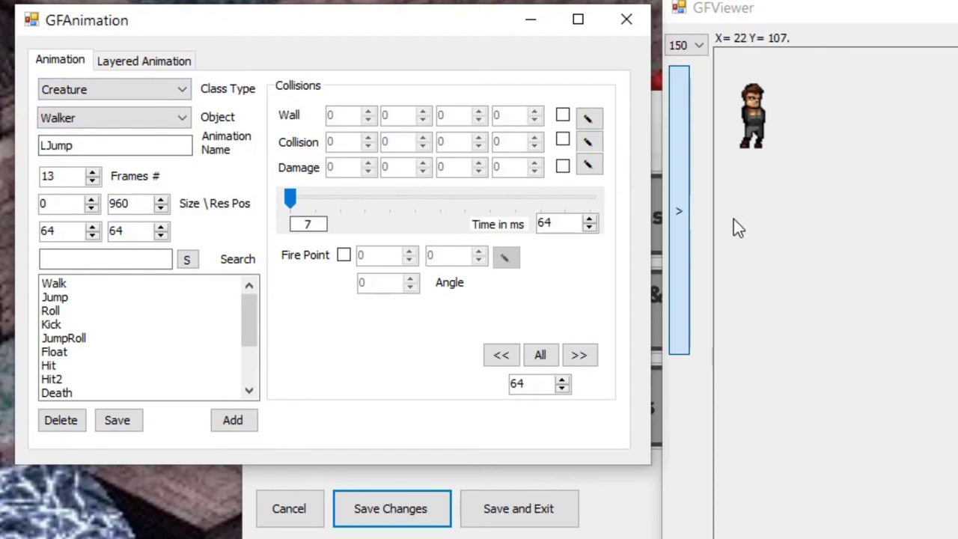
{"action": "left_click", "coordinate": [129, 312]}
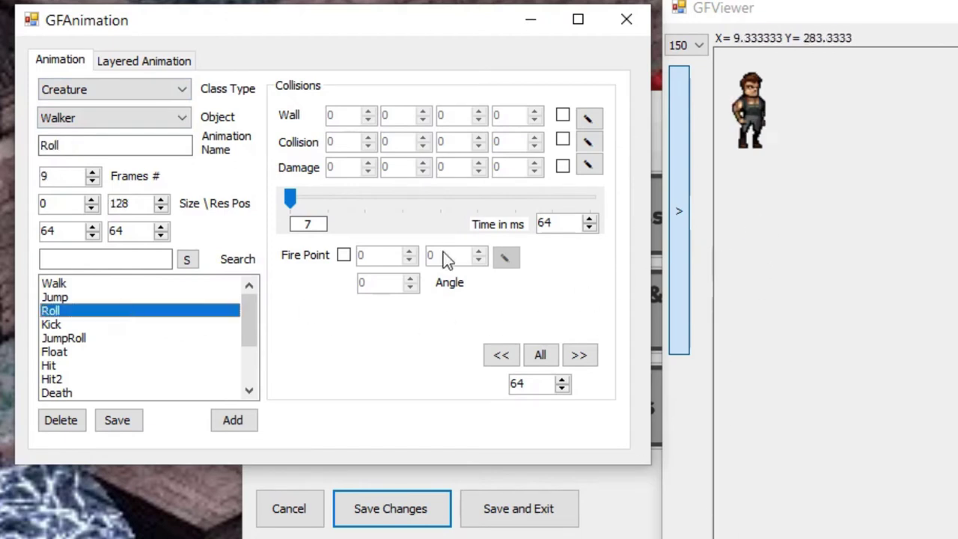
{"action": "left_click_drag", "start_coordinate": [292, 198], "coordinate": [351, 211]}
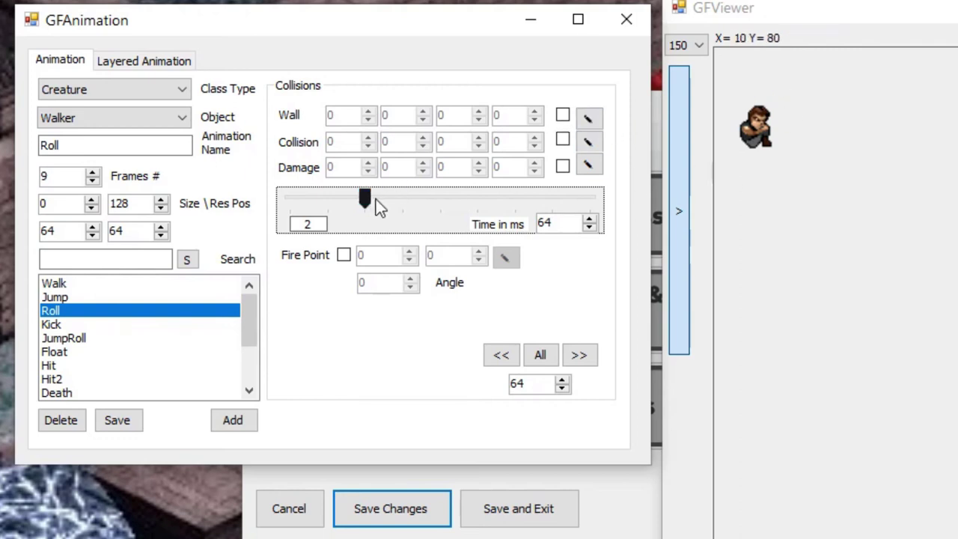
{"action": "left_click", "coordinate": [562, 115]}
{"action": "left_click", "coordinate": [563, 139]}
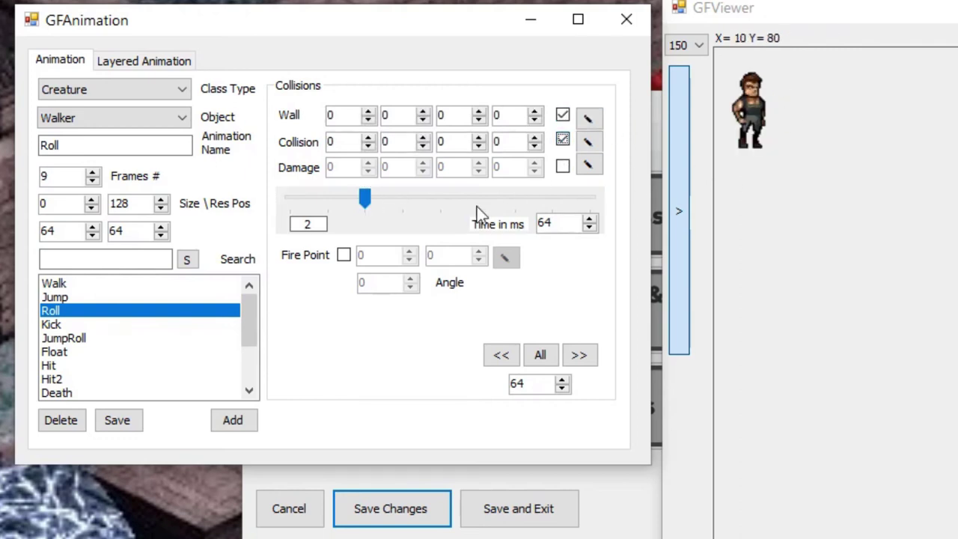
{"action": "mouse_move", "coordinate": [367, 213]}
{"action": "left_mouse_down"}
{"action": "mouse_move", "coordinate": [310, 214]}
{"action": "mouse_move", "coordinate": [366, 217]}
{"action": "left_mouse_up"}
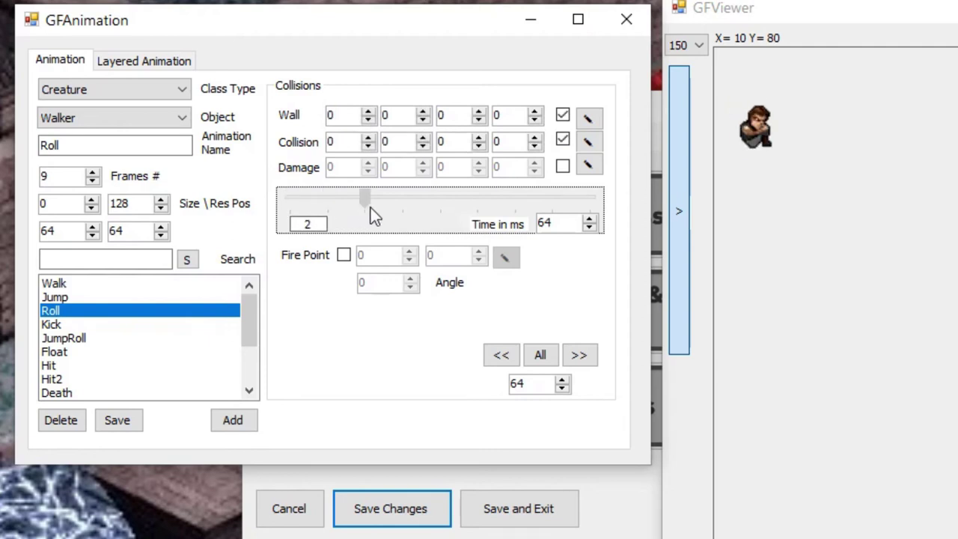
{"action": "left_click", "coordinate": [588, 117]}
{"action": "left_click_drag", "start_coordinate": [732, 106], "coordinate": [777, 150]}
{"action": "left_click", "coordinate": [588, 142]}
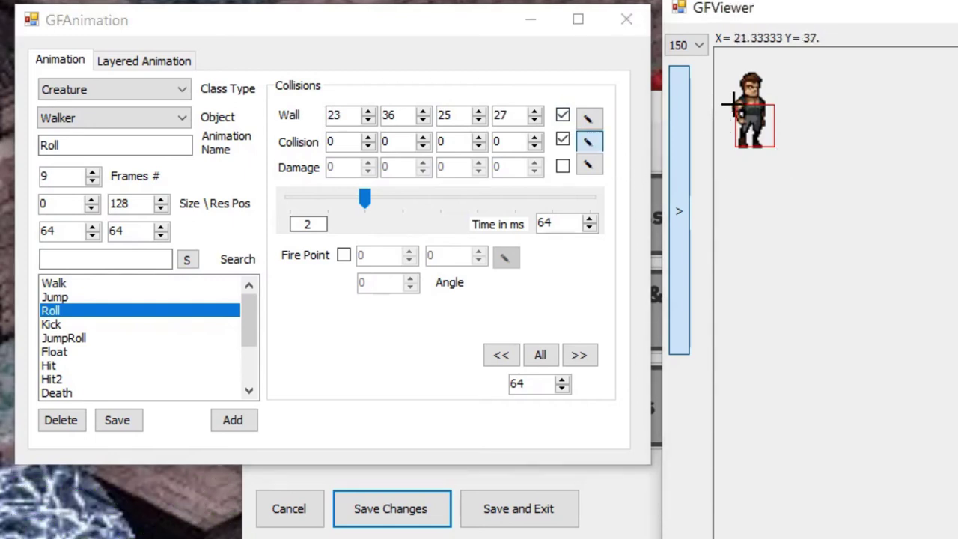
{"action": "left_click_drag", "start_coordinate": [738, 102], "coordinate": [769, 144]}
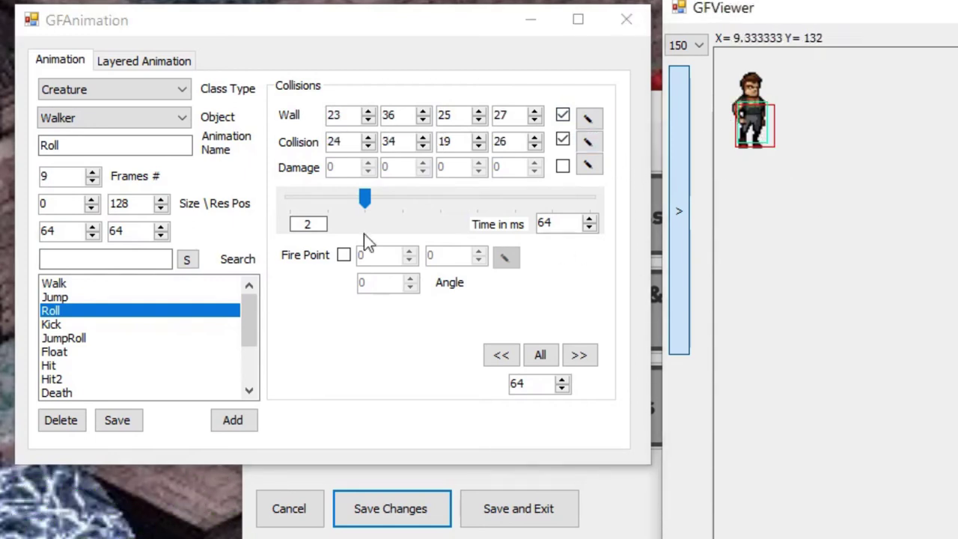
{"action": "mouse_move", "coordinate": [366, 196]}
{"action": "left_mouse_down"}
{"action": "mouse_move", "coordinate": [298, 199]}
{"action": "mouse_move", "coordinate": [374, 197]}
{"action": "left_mouse_up"}
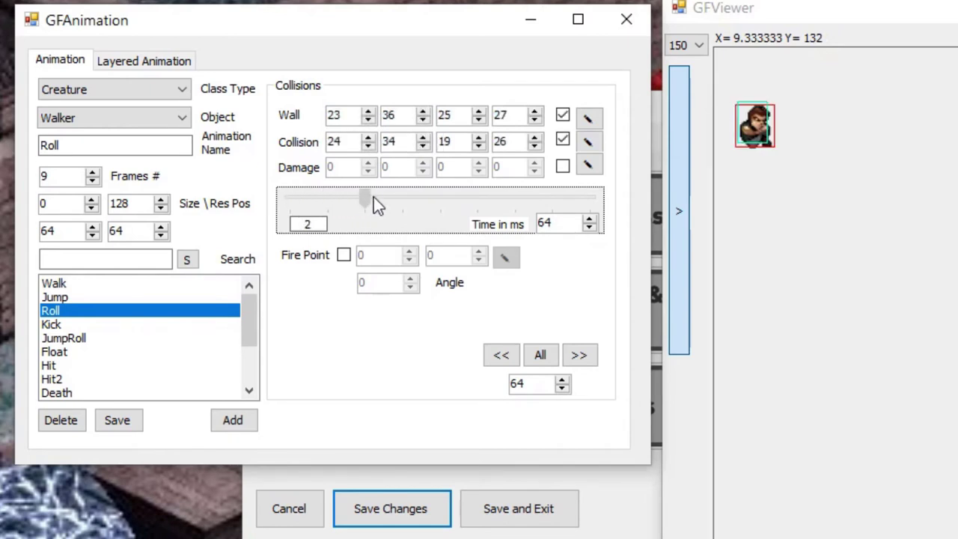
{"action": "left_click", "coordinate": [562, 139]}
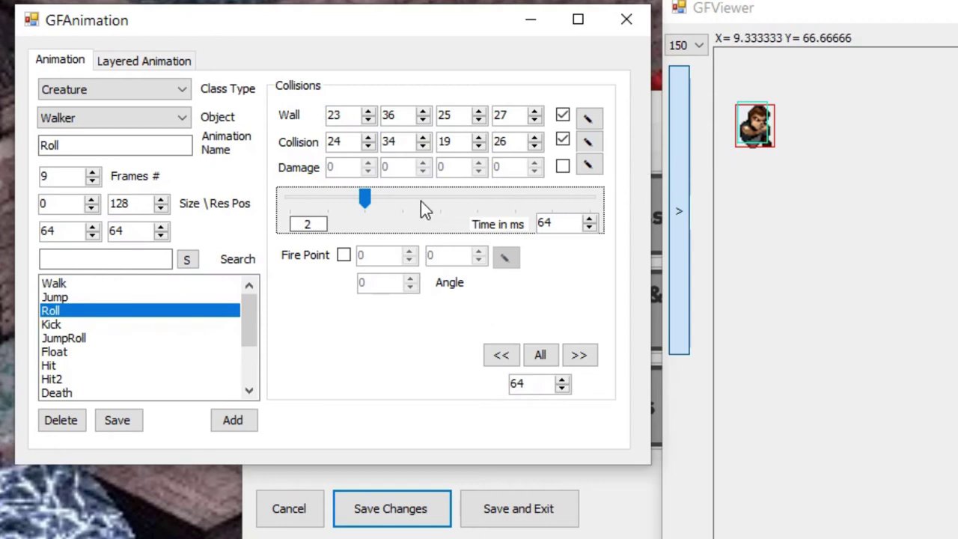
Step through Roll frames 0 to 3 to compare the sprite poses and their collision boxes.
{"action": "left_click_drag", "start_coordinate": [364, 208], "coordinate": [298, 210]}
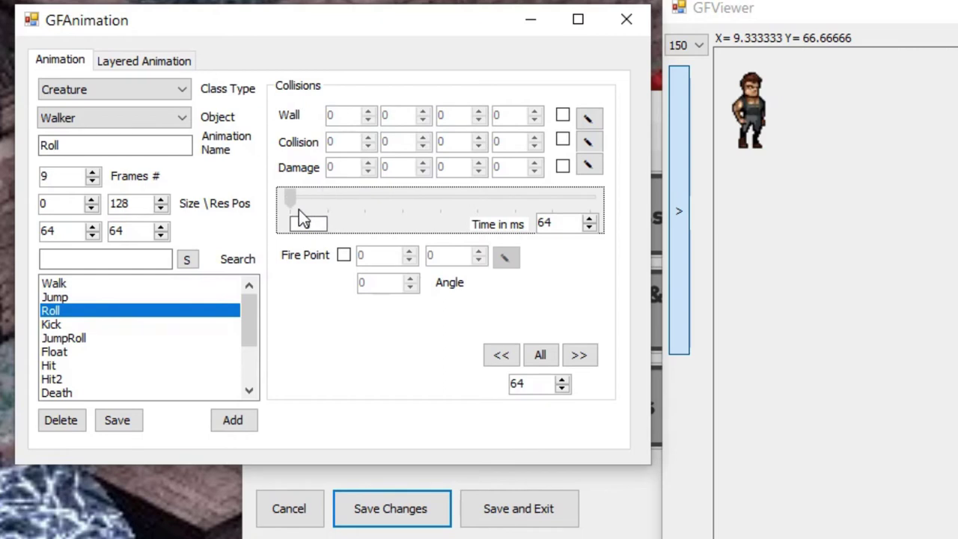
{"action": "left_click_drag", "start_coordinate": [299, 210], "coordinate": [361, 209]}
{"action": "mouse_move", "coordinate": [390, 198]}
{"action": "left_mouse_down"}
{"action": "mouse_move", "coordinate": [381, 200]}
{"action": "mouse_move", "coordinate": [437, 202]}
{"action": "mouse_move", "coordinate": [381, 213]}
{"action": "mouse_move", "coordinate": [392, 210]}
{"action": "left_mouse_up"}
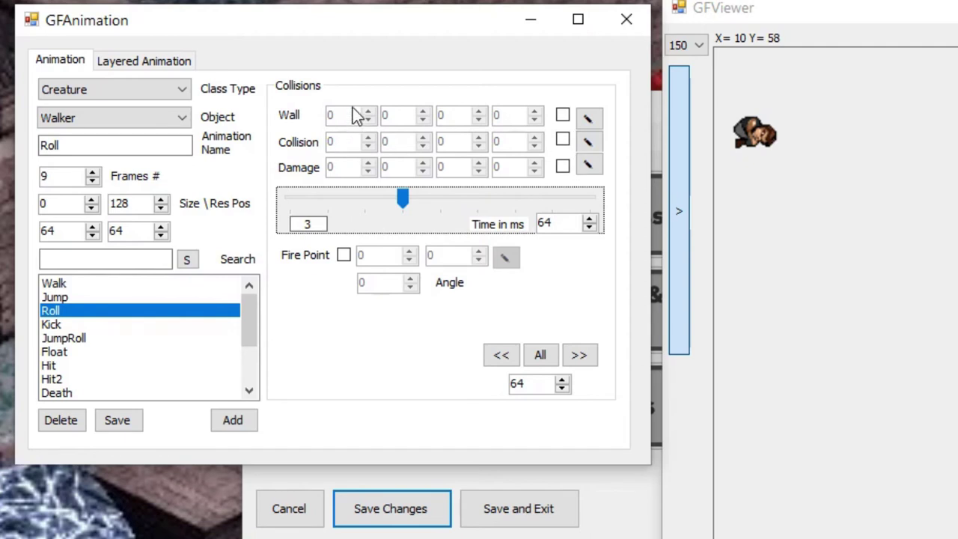
{"action": "left_click", "coordinate": [387, 203]}
{"action": "mouse_move", "coordinate": [387, 203]}
{"action": "left_mouse_down"}
{"action": "mouse_move", "coordinate": [400, 199]}
{"action": "mouse_move", "coordinate": [379, 205]}
{"action": "left_mouse_up"}
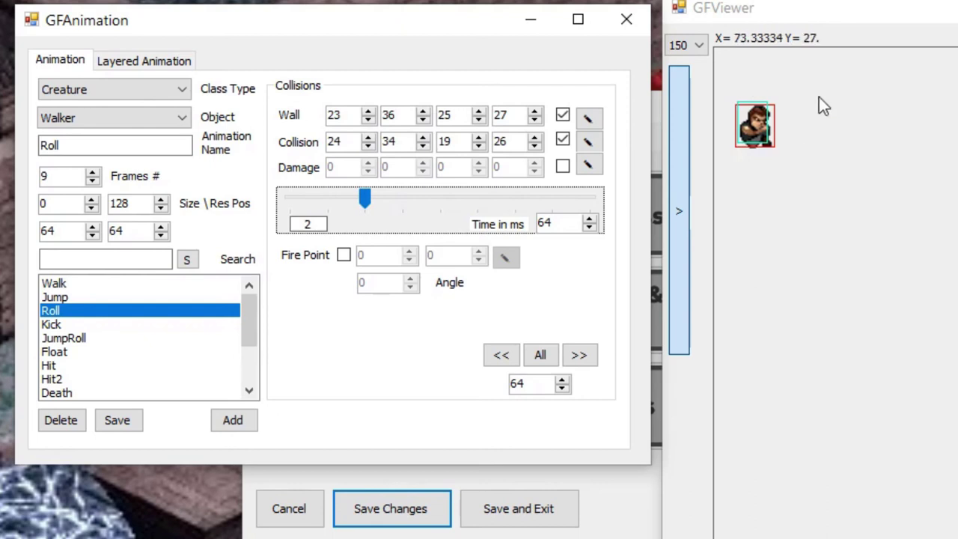
On Roll frame 3, enable and draw a Wall box of about 22, 38, 20, 24 and a Collision box of about 23, 38, 18, 20.
{"action": "left_click", "coordinate": [419, 213]}
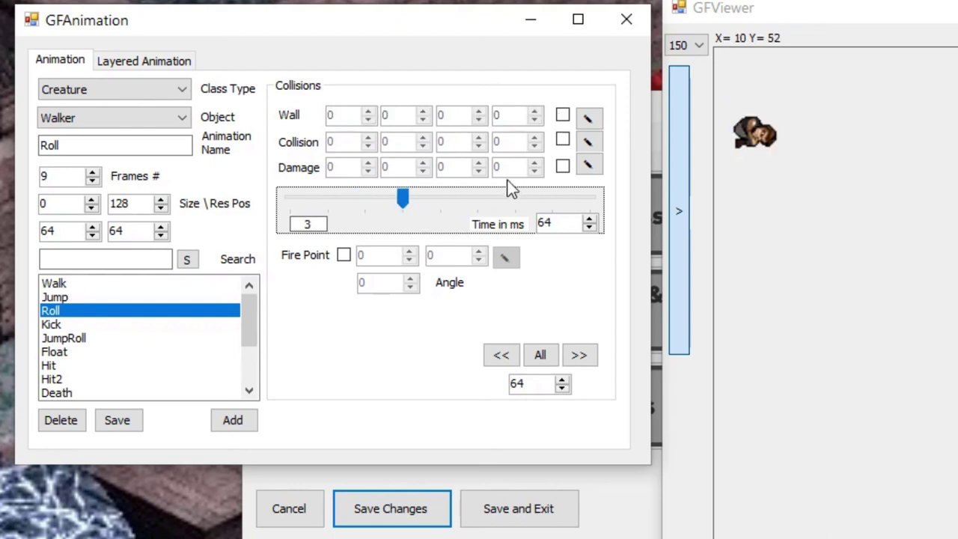
{"action": "left_click", "coordinate": [563, 116]}
{"action": "left_click", "coordinate": [563, 139]}
{"action": "left_click", "coordinate": [588, 119]}
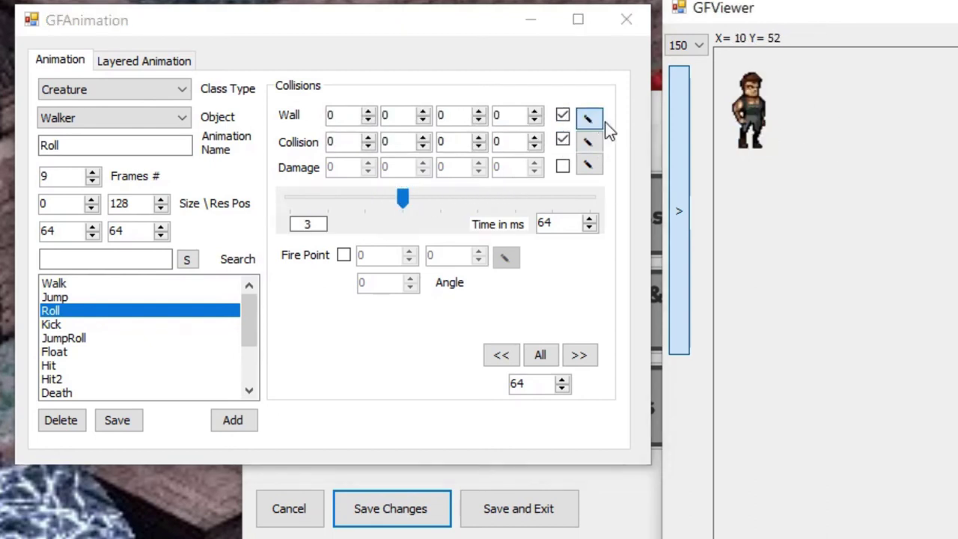
{"action": "mouse_move", "coordinate": [734, 108]}
{"action": "left_mouse_down"}
{"action": "mouse_move", "coordinate": [774, 149]}
{"action": "mouse_move", "coordinate": [765, 148]}
{"action": "left_mouse_up"}
{"action": "left_click", "coordinate": [588, 140]}
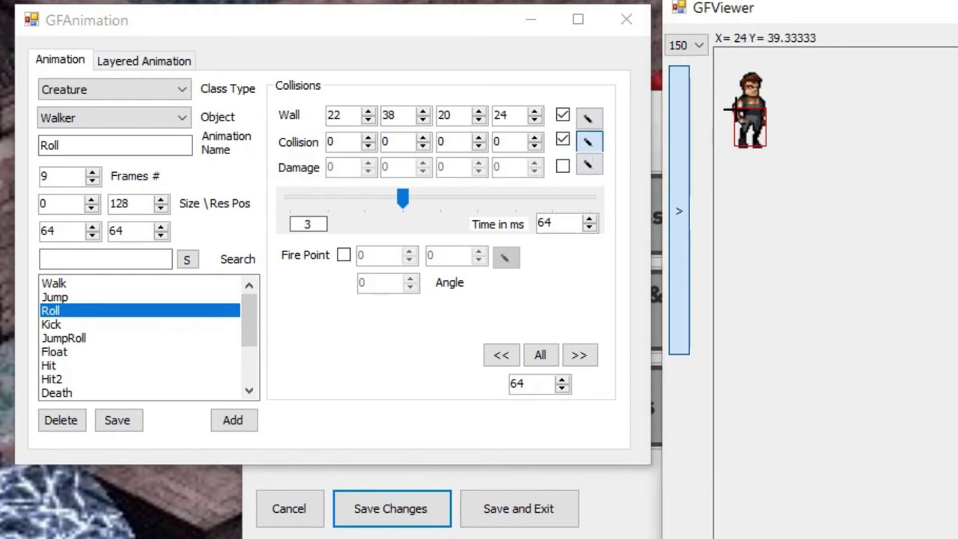
{"action": "left_click_drag", "start_coordinate": [736, 109], "coordinate": [765, 143]}
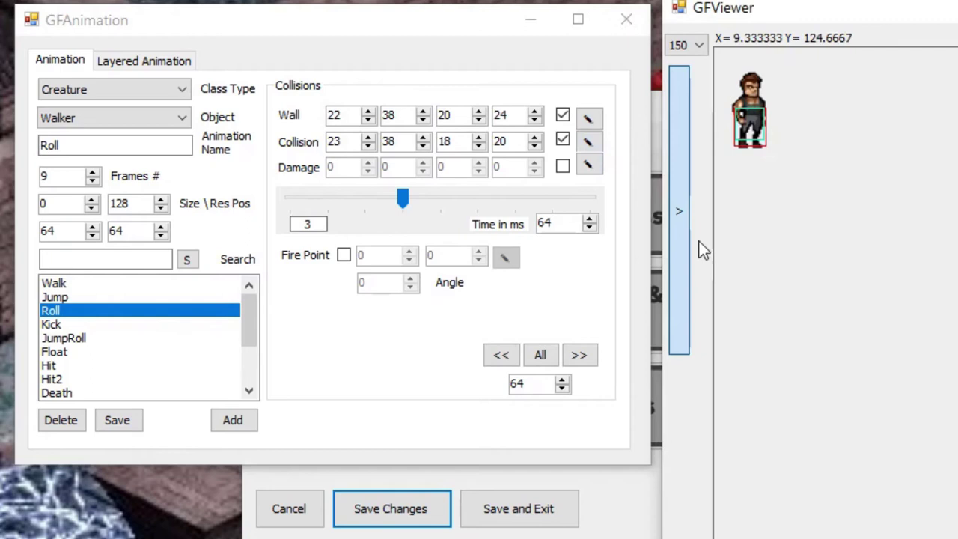
{"action": "mouse_move", "coordinate": [407, 208]}
{"action": "left_mouse_down"}
{"action": "mouse_move", "coordinate": [379, 207]}
{"action": "mouse_move", "coordinate": [427, 205]}
{"action": "mouse_move", "coordinate": [379, 209]}
{"action": "mouse_move", "coordinate": [397, 219]}
{"action": "left_mouse_up"}
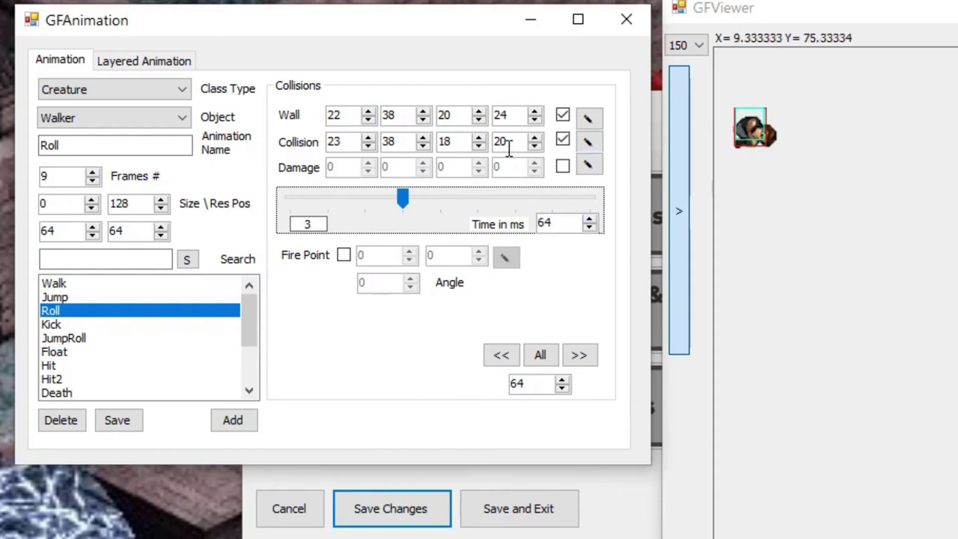
Shift the Collision box on Roll frame 3 to X 27 and Y 42, and preview it against the sprite.
{"action": "left_click", "coordinate": [367, 138]}
{"action": "left_click", "coordinate": [367, 138]}
{"action": "left_click", "coordinate": [368, 137]}
{"action": "left_click", "coordinate": [368, 138]}
{"action": "left_click", "coordinate": [423, 138]}
{"action": "left_click", "coordinate": [423, 139]}
{"action": "left_click", "coordinate": [423, 139]}
{"action": "left_click", "coordinate": [423, 139]}
{"action": "left_click", "coordinate": [393, 198]}
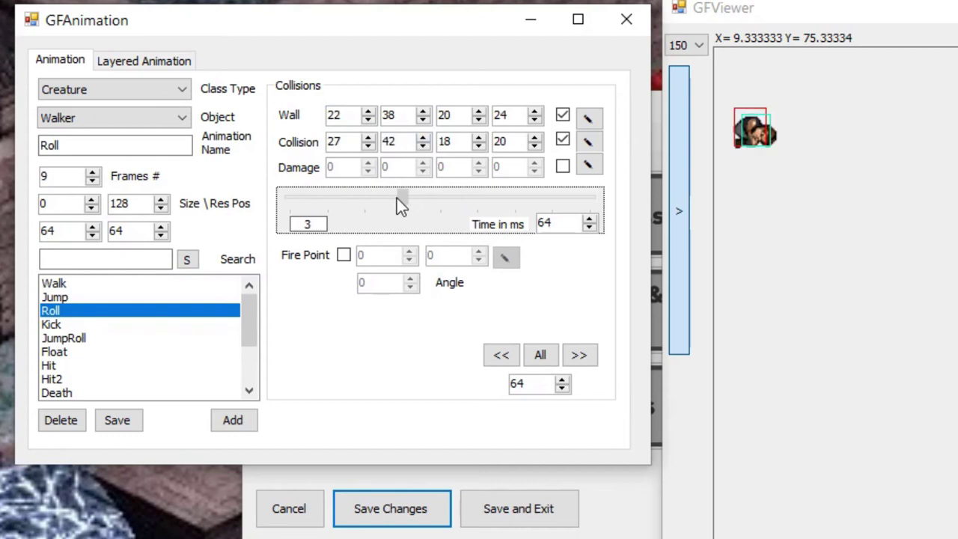
Move the Wall box on Roll frame 3 to X 25 and Y 41, and preview it against the sprite.
{"action": "left_click", "coordinate": [369, 113]}
{"action": "left_click", "coordinate": [368, 114]}
{"action": "left_click", "coordinate": [369, 114]}
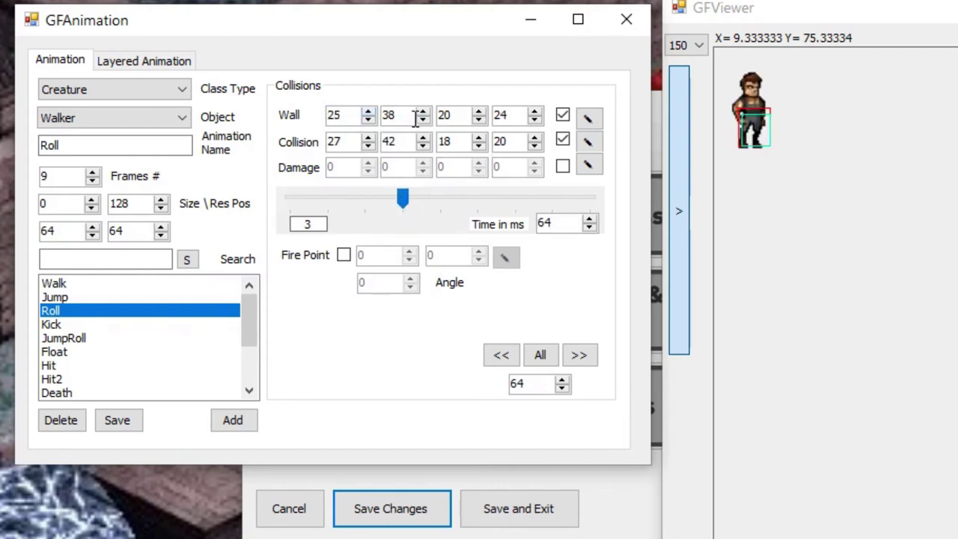
{"action": "left_click", "coordinate": [424, 112]}
{"action": "left_click", "coordinate": [424, 112]}
{"action": "left_click", "coordinate": [424, 112]}
{"action": "mouse_move", "coordinate": [403, 201]}
{"action": "left_mouse_down"}
{"action": "mouse_move", "coordinate": [360, 200]}
{"action": "mouse_move", "coordinate": [397, 202]}
{"action": "left_mouse_up"}
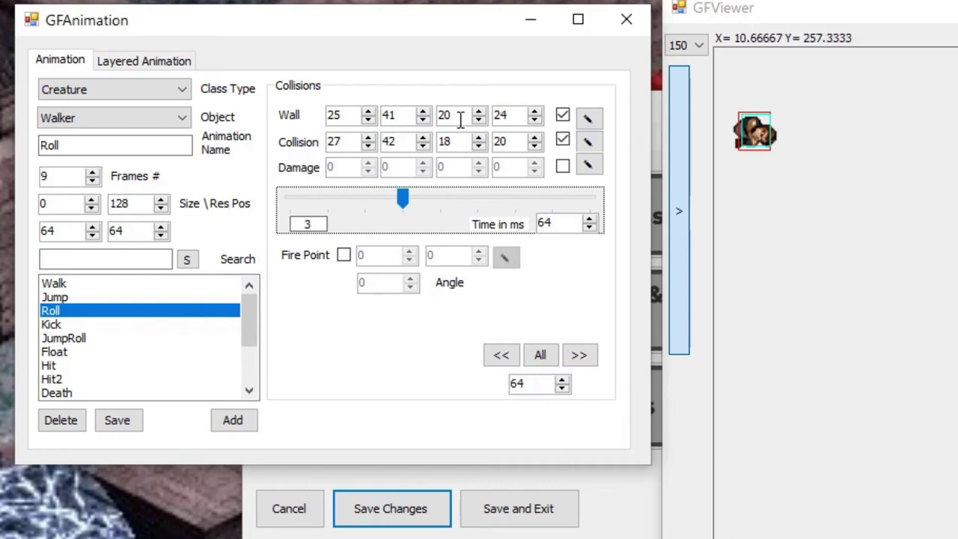
Look at Roll frame 4, browse the Float, Jump and Kick animations, and recheck the collision values on Roll frame 3.
{"action": "left_click_drag", "start_coordinate": [410, 205], "coordinate": [442, 204]}
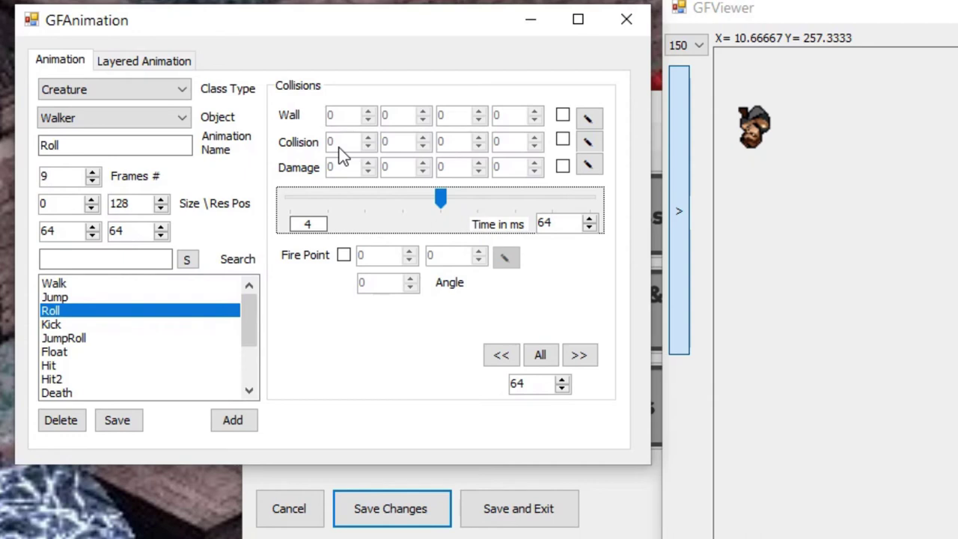
{"action": "mouse_move", "coordinate": [252, 328]}
{"action": "left_mouse_down"}
{"action": "mouse_move", "coordinate": [264, 367]}
{"action": "mouse_move", "coordinate": [262, 320]}
{"action": "left_mouse_up"}
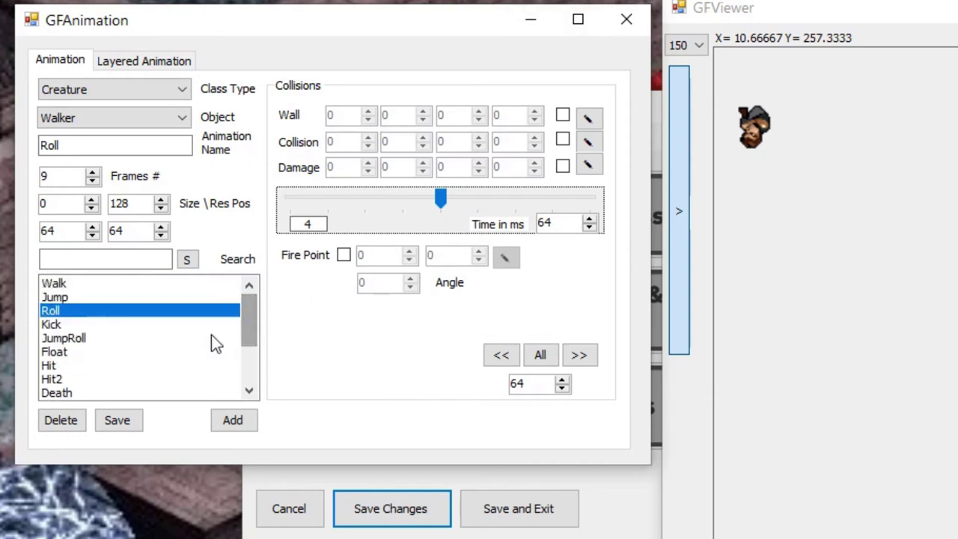
{"action": "left_click", "coordinate": [158, 353]}
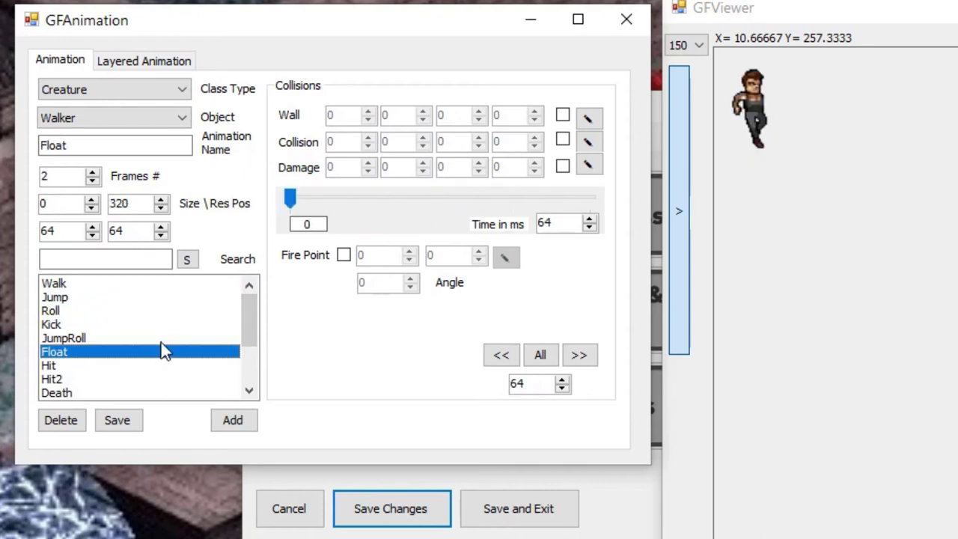
{"action": "left_click", "coordinate": [153, 297]}
{"action": "left_click", "coordinate": [154, 310]}
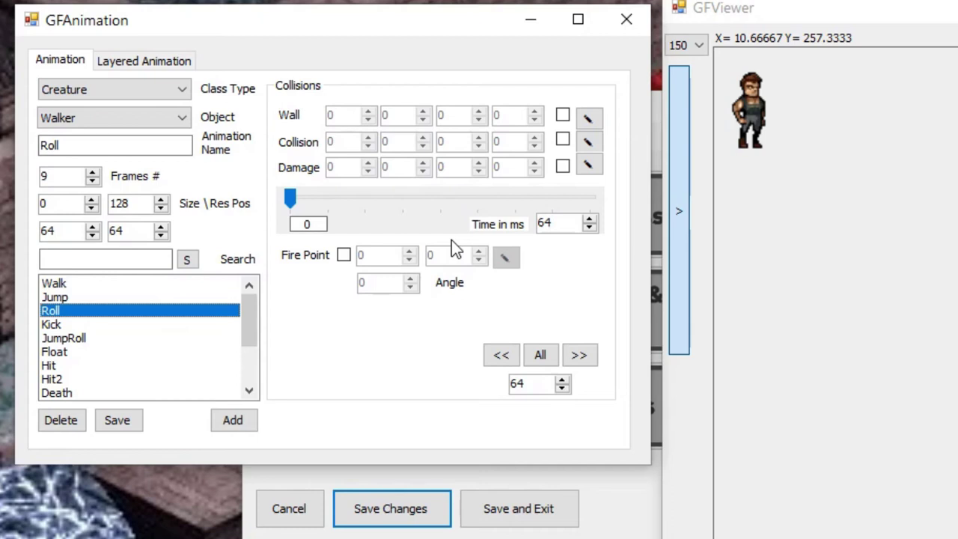
{"action": "left_click", "coordinate": [135, 327]}
{"action": "left_click", "coordinate": [128, 311]}
{"action": "left_click_drag", "start_coordinate": [291, 198], "coordinate": [401, 193]}
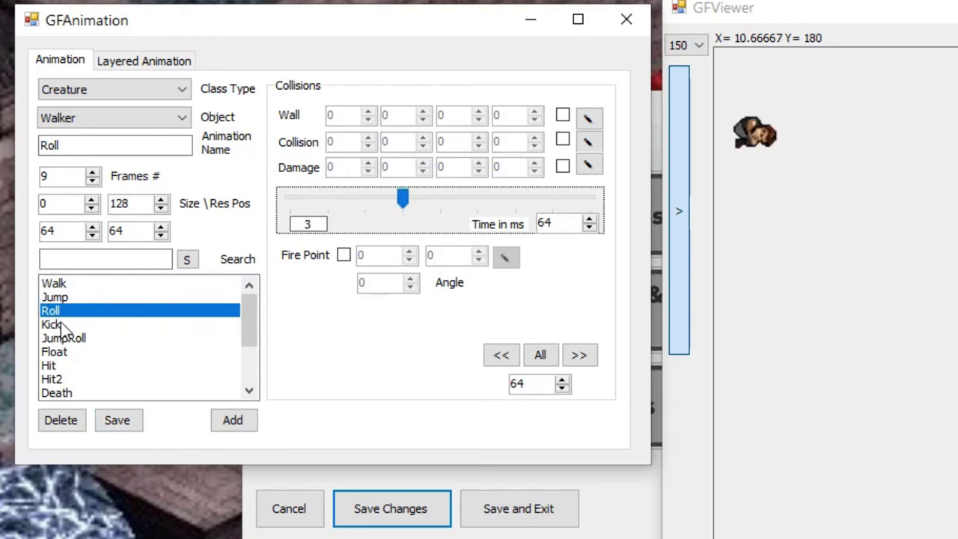
{"action": "left_click", "coordinate": [255, 355]}
{"action": "left_click_drag", "start_coordinate": [255, 355], "coordinate": [255, 299]}
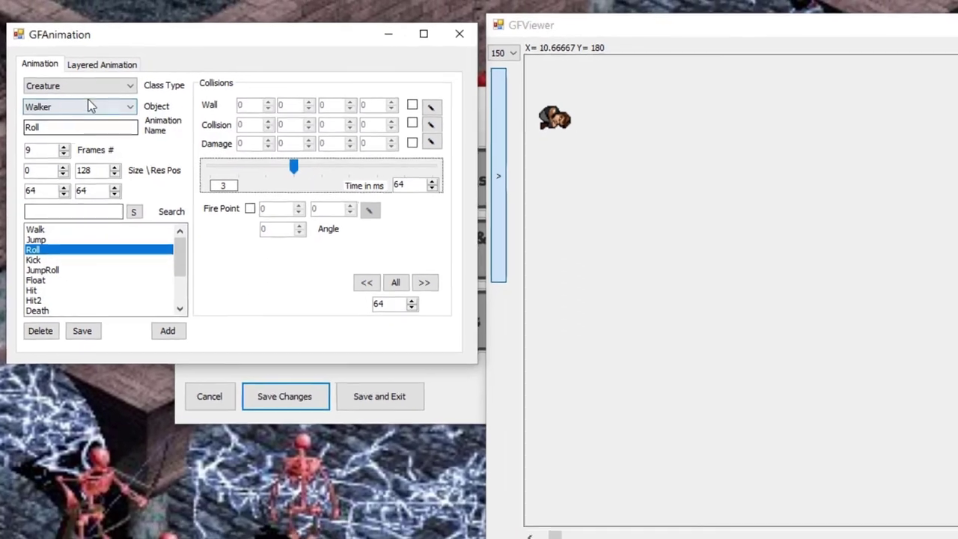
Reselect the Walker object and examine its full sprite sheet across to the last frames in the viewer.
{"action": "left_click", "coordinate": [94, 118]}
{"action": "left_click", "coordinate": [52, 116]}
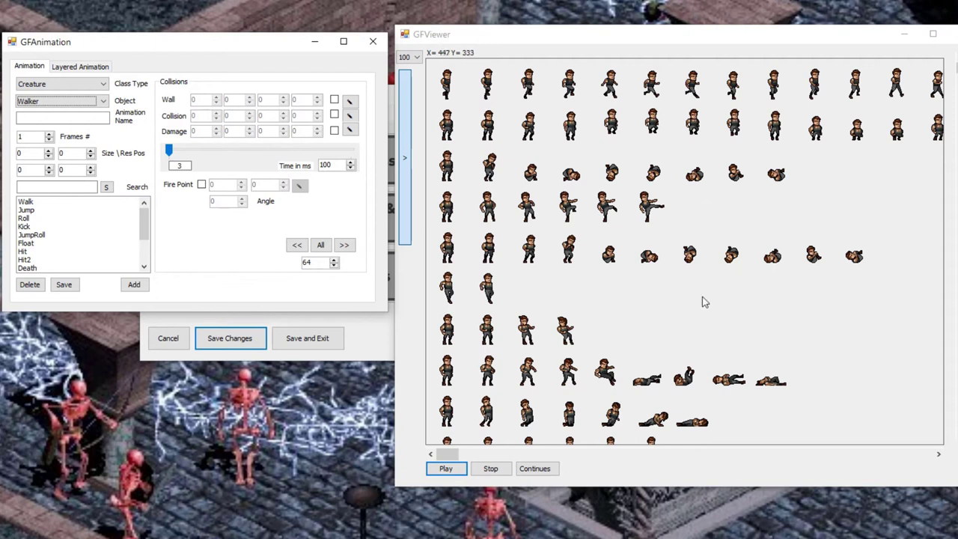
{"action": "left_click_drag", "start_coordinate": [448, 454], "coordinate": [927, 460]}
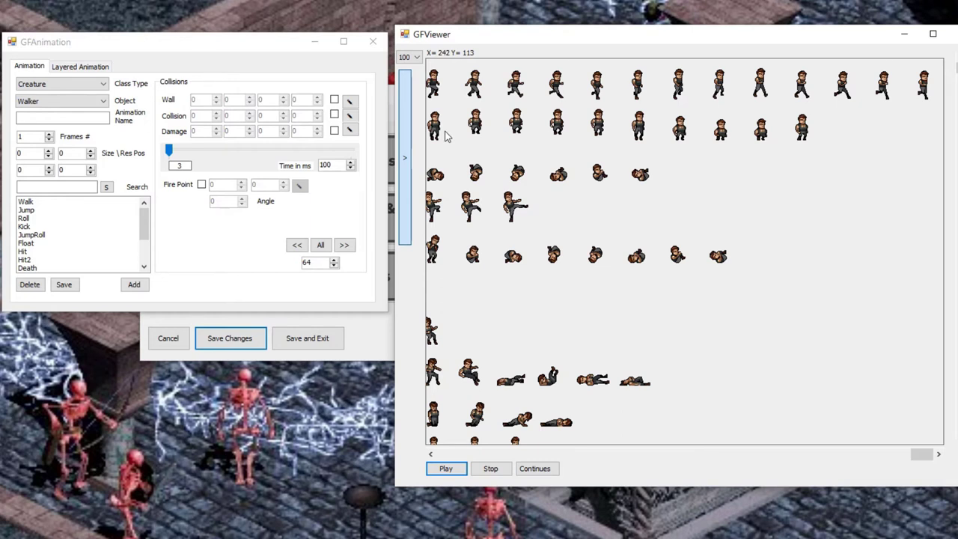
Open the Walker's Walk animation, set its frame count to 160, and apply the 64 ms time to all frames.
{"action": "left_click_drag", "start_coordinate": [923, 453], "coordinate": [440, 451]}
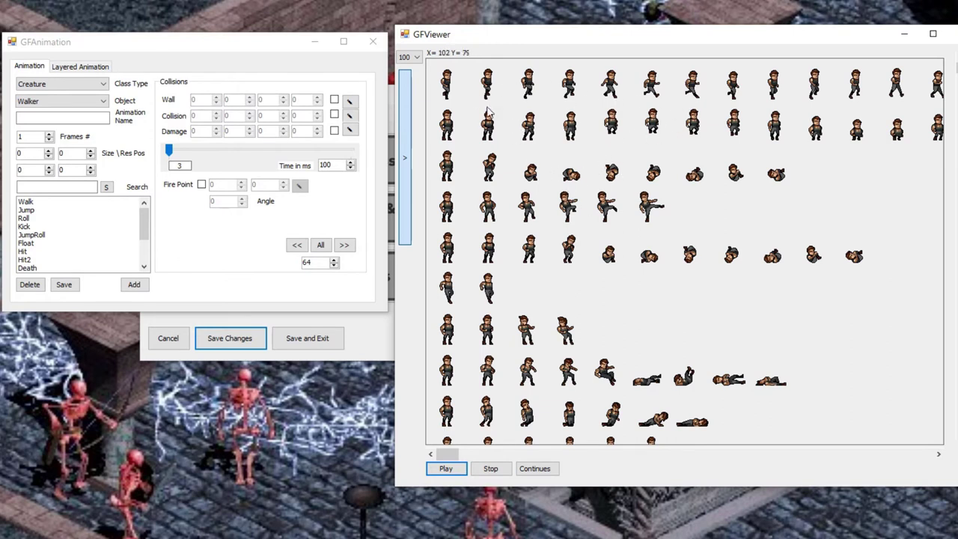
{"action": "left_click", "coordinate": [64, 173]}
{"action": "left_click", "coordinate": [29, 202]}
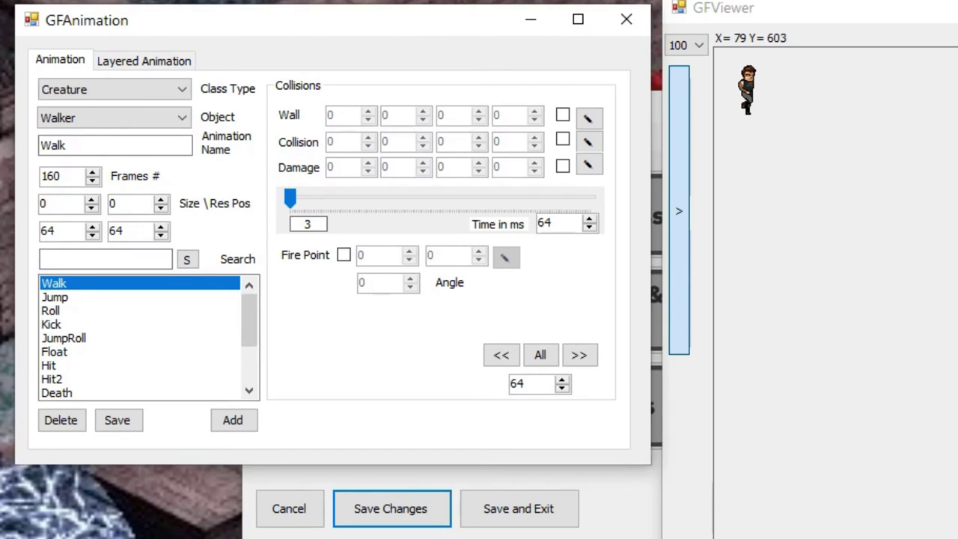
{"action": "left_click", "coordinate": [540, 357]}
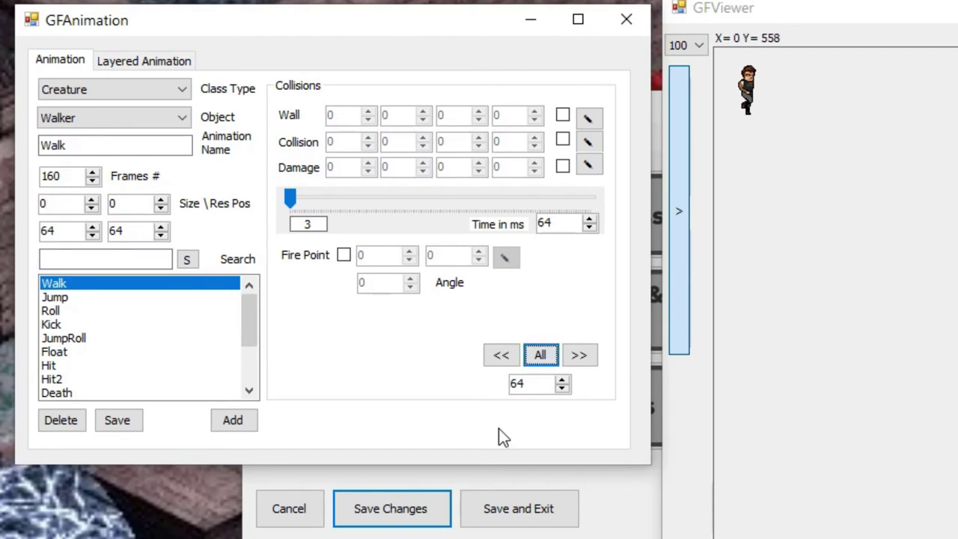
Apply a 32 ms time to all Walk frames and play the animation enlarged in the viewer.
{"action": "double_click", "coordinate": [520, 384]}
{"action": "type", "text": "32"}
{"action": "left_click", "coordinate": [542, 365]}
{"action": "left_click", "coordinate": [877, 454]}
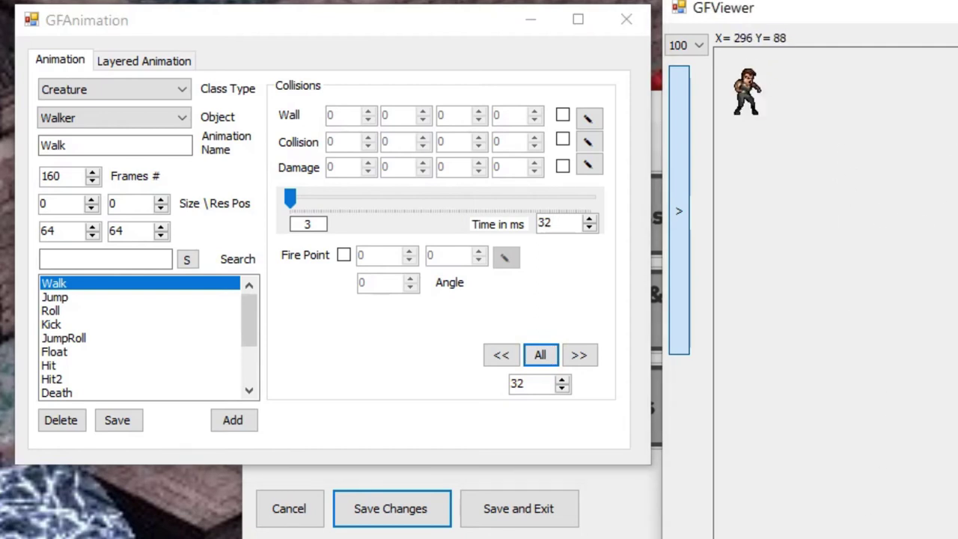
{"action": "scroll", "coordinate": [793, 155], "scroll_direction": "up", "scroll_amount": 11}
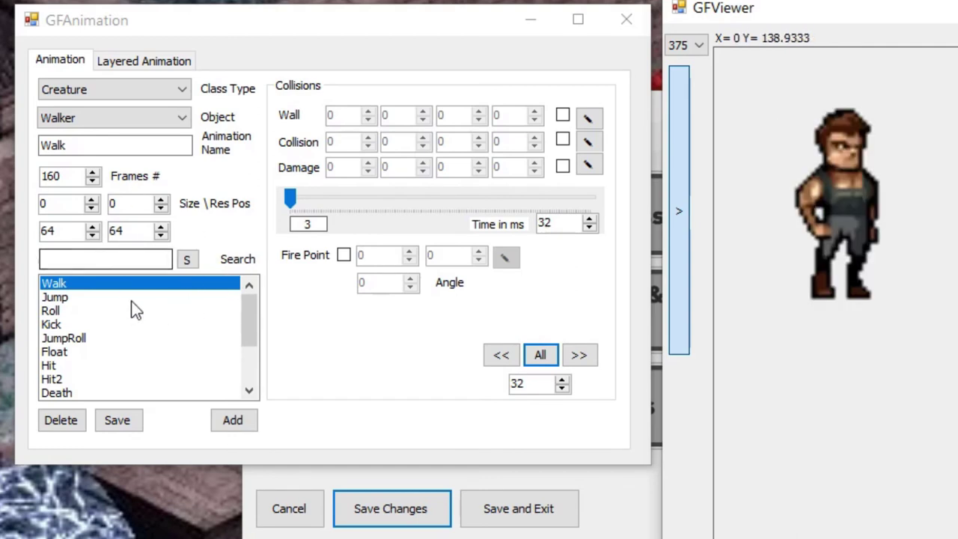
Reload the Walk animation by reselecting it, play it in the viewer, and look at its Fire Point option.
{"action": "left_click", "coordinate": [102, 297]}
{"action": "left_click", "coordinate": [108, 285]}
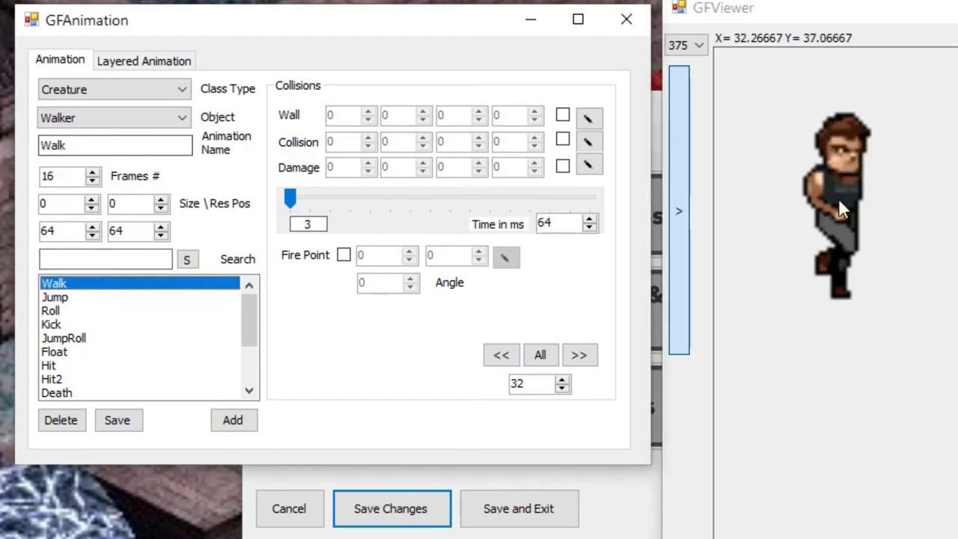
{"action": "left_click", "coordinate": [853, 451]}
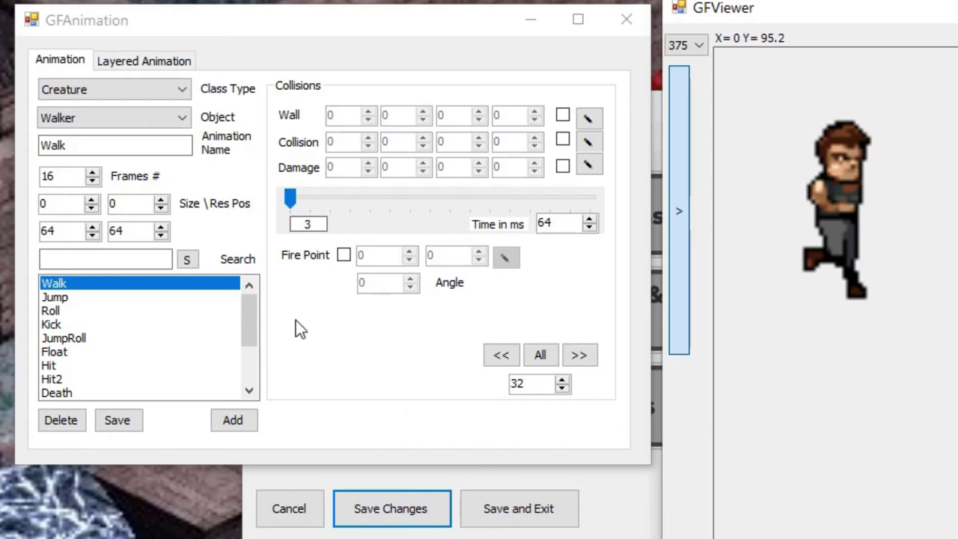
{"action": "left_click", "coordinate": [341, 257]}
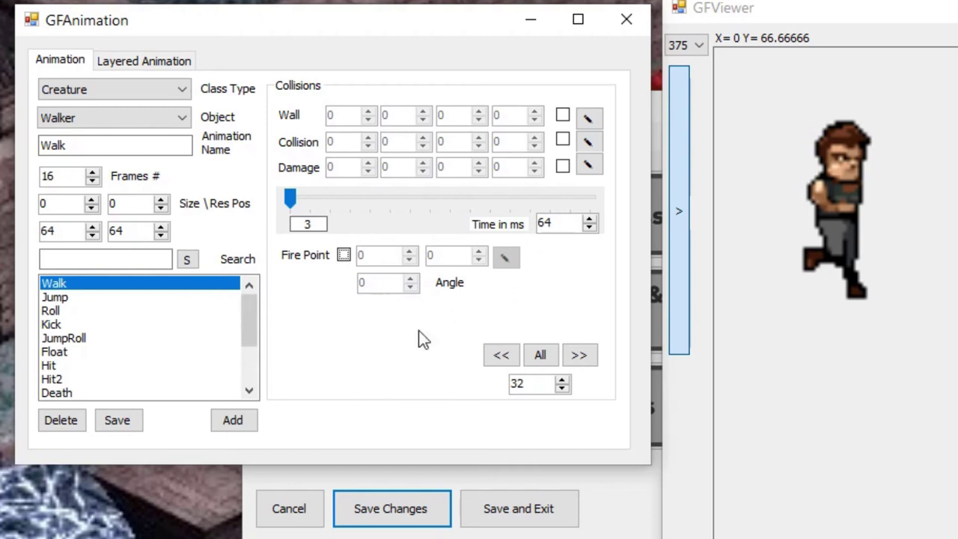
Open the layered animations of the Creature object Walker and add the Main layer to LWalk.
{"action": "left_click", "coordinate": [173, 62]}
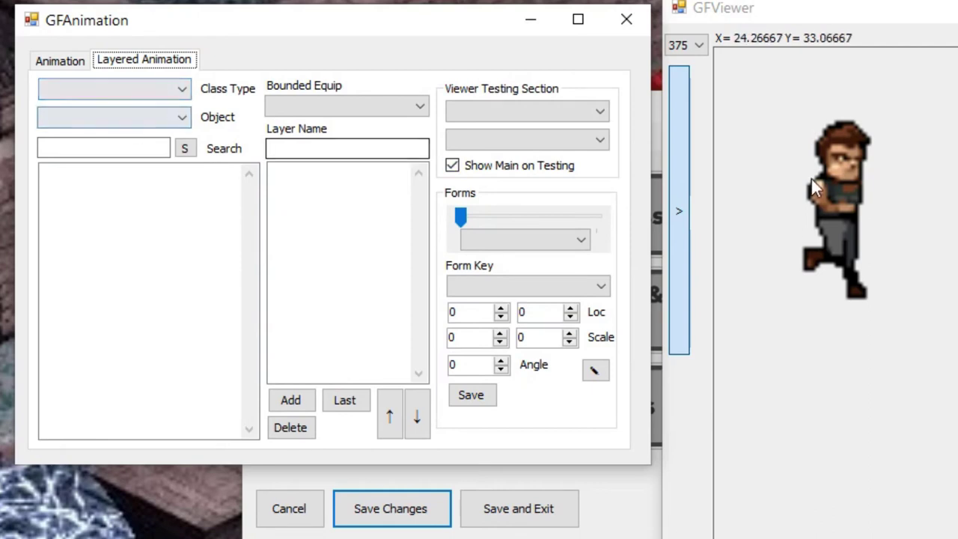
{"action": "left_click", "coordinate": [635, 528]}
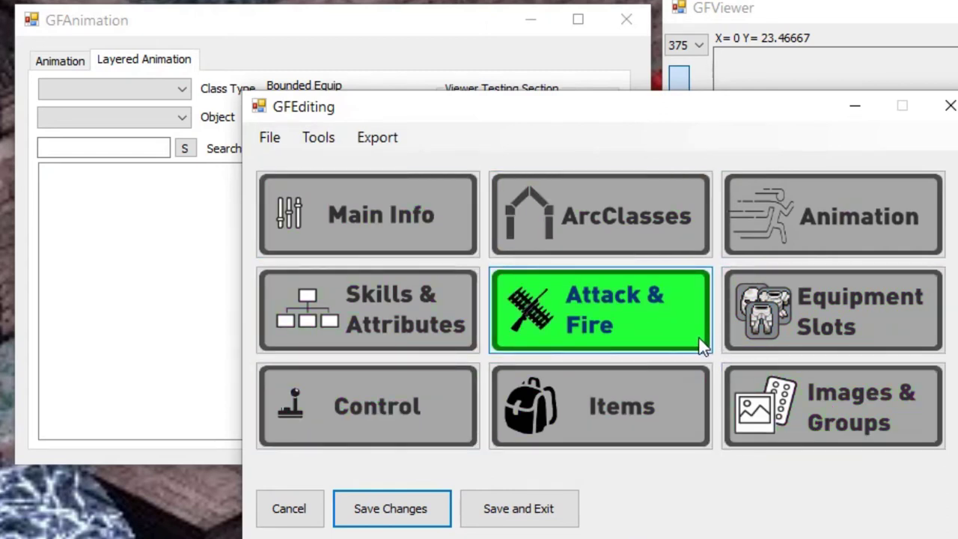
{"action": "left_click", "coordinate": [118, 188]}
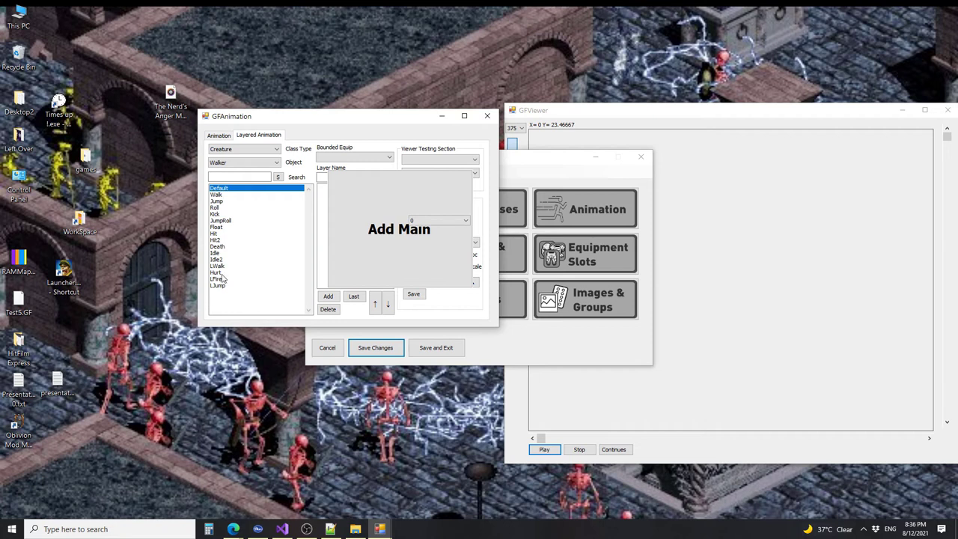
{"action": "left_click", "coordinate": [218, 267]}
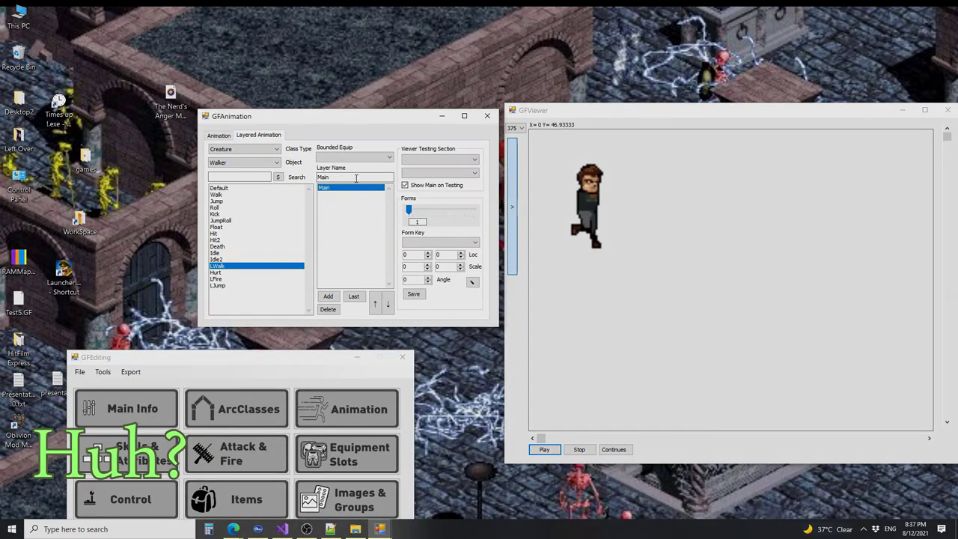
Add a layer named Left to LWalk, bound to the LeftHand equipment slot.
{"action": "left_click", "coordinate": [354, 158]}
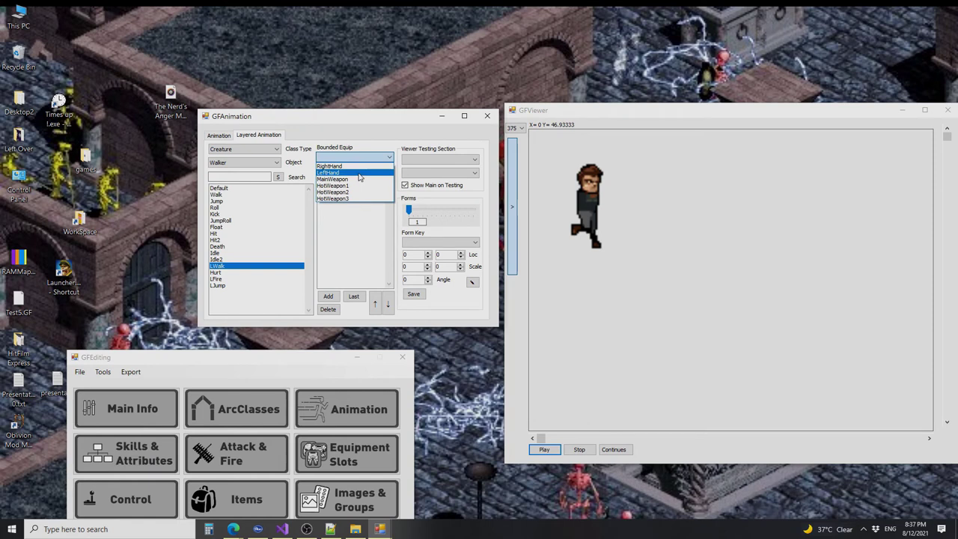
{"action": "left_click", "coordinate": [359, 174]}
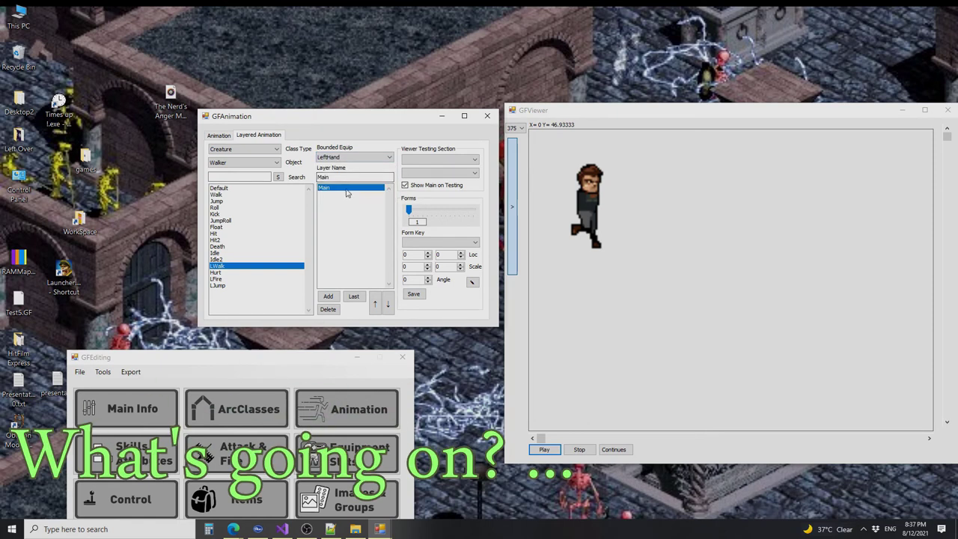
{"action": "left_click", "coordinate": [328, 296]}
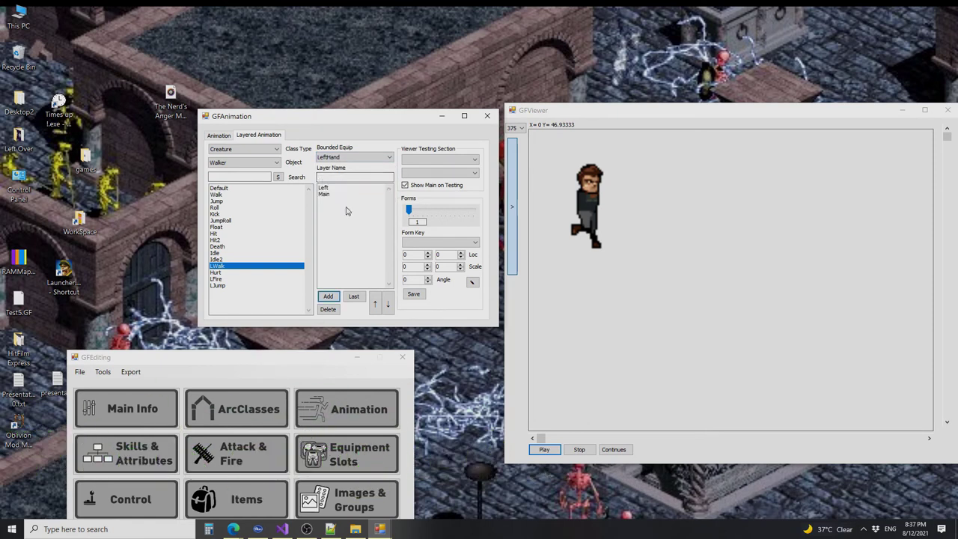
Add a layer named Right to LWalk, bound to the RightHand equipment slot.
{"action": "left_click", "coordinate": [351, 159]}
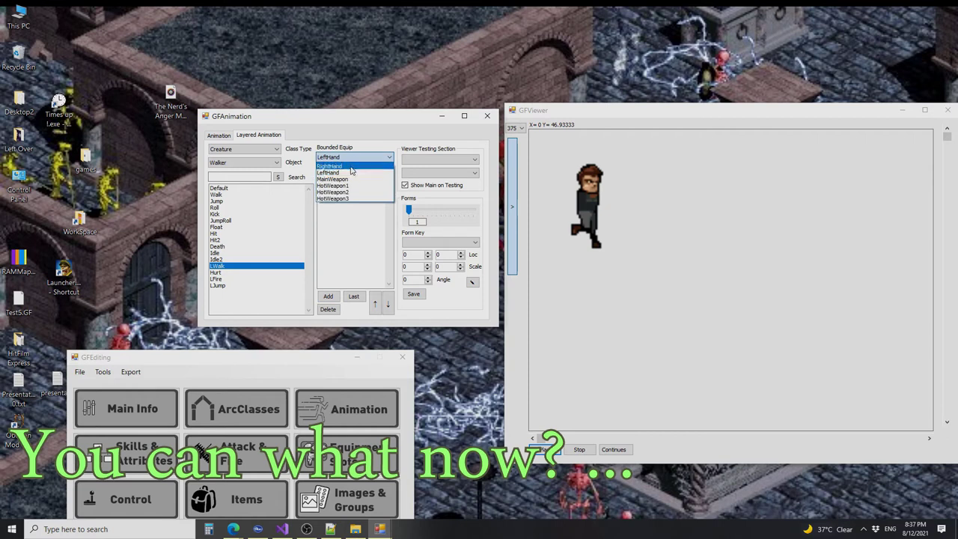
{"action": "left_click", "coordinate": [351, 166]}
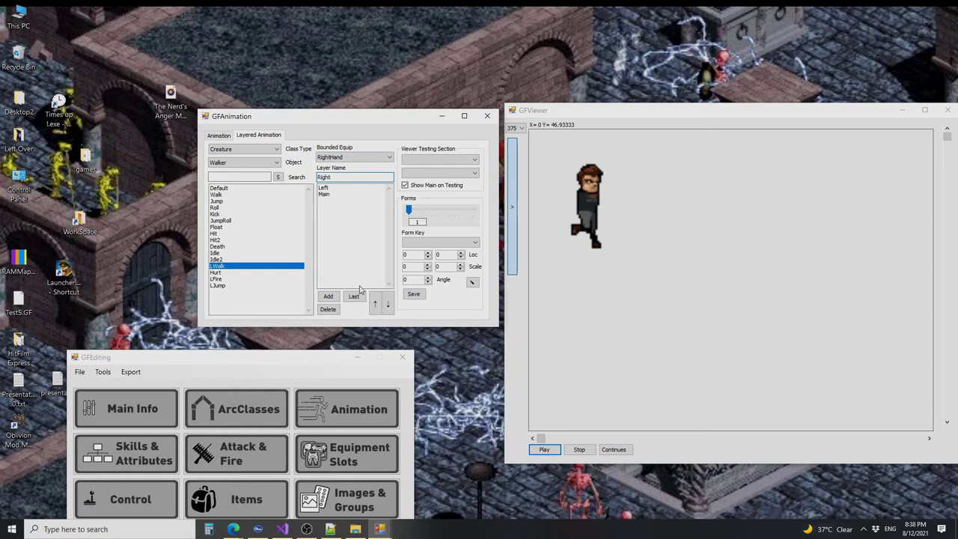
{"action": "left_click", "coordinate": [330, 296]}
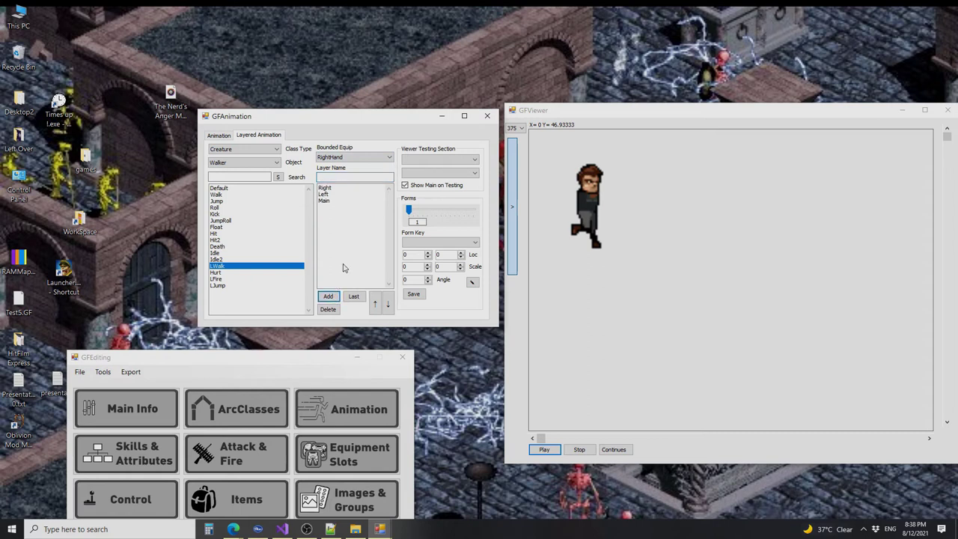
Step through the Left layer's forms to frame 6, using the WalkerLeftHand accessory as the test object.
{"action": "left_click", "coordinate": [327, 188]}
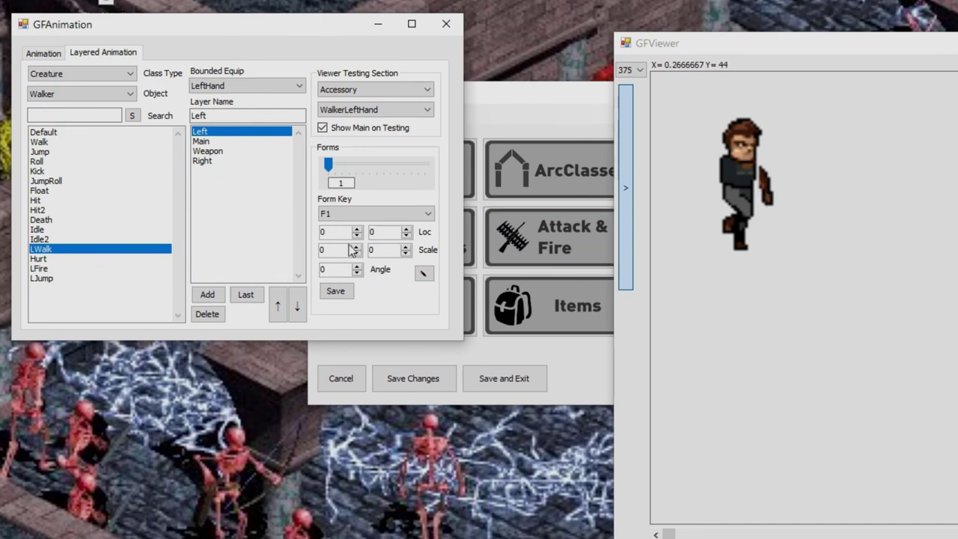
{"action": "left_click_drag", "start_coordinate": [326, 171], "coordinate": [365, 173]}
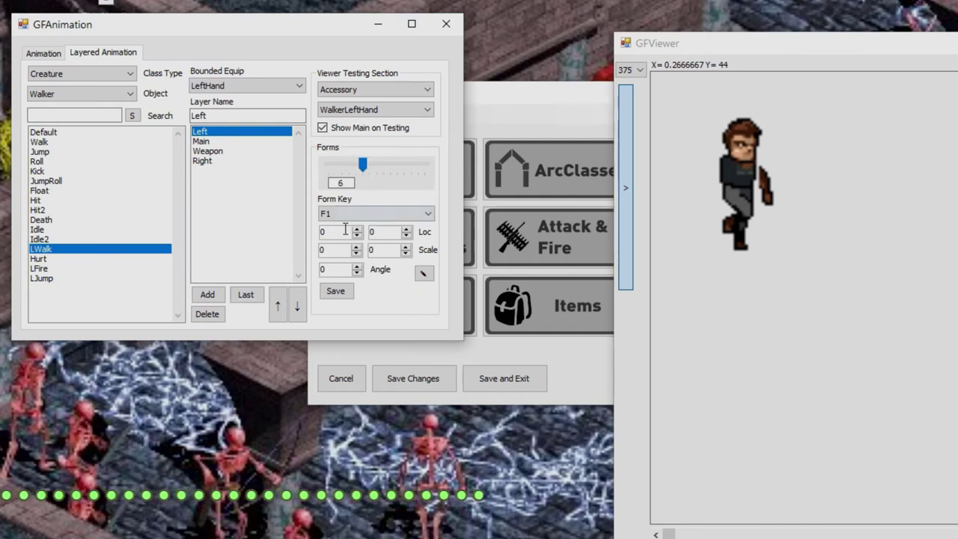
Select the Right layer, advance its forms to frame 2, and assign an Accessory object for testing it in the viewer.
{"action": "left_click", "coordinate": [216, 161]}
{"action": "left_click", "coordinate": [416, 89]}
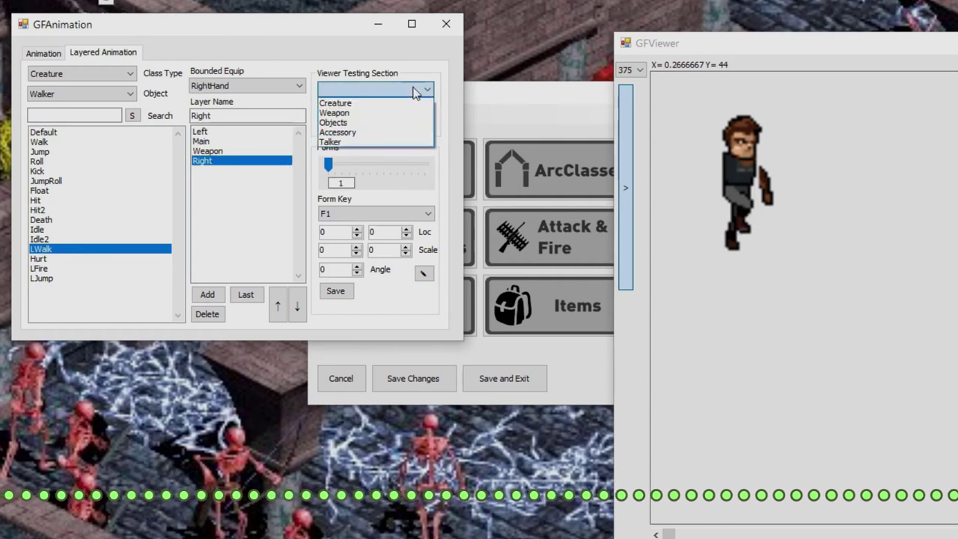
{"action": "left_click", "coordinate": [422, 88]}
{"action": "mouse_move", "coordinate": [329, 167]}
{"action": "left_mouse_down"}
{"action": "mouse_move", "coordinate": [445, 158]}
{"action": "mouse_move", "coordinate": [337, 167]}
{"action": "left_mouse_up"}
{"action": "left_click", "coordinate": [341, 90]}
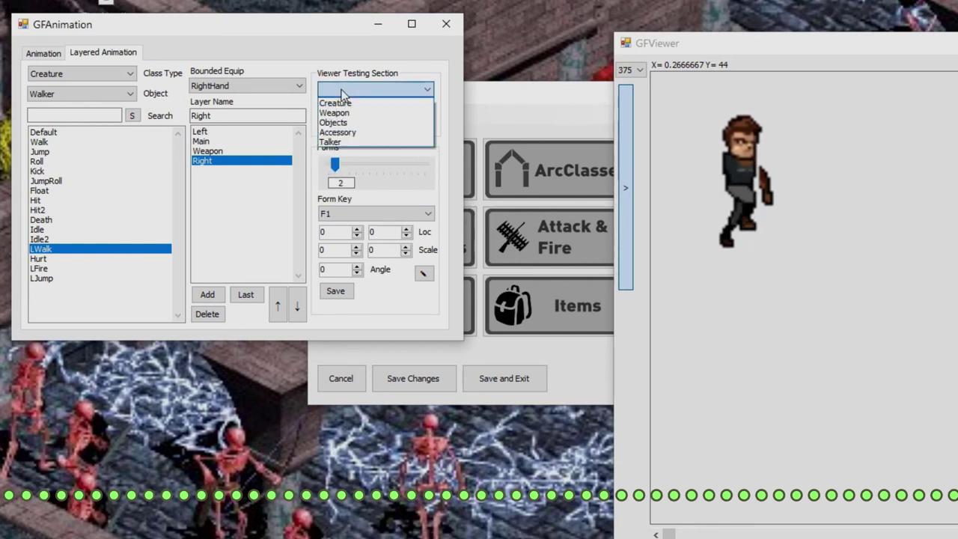
{"action": "left_click", "coordinate": [364, 132]}
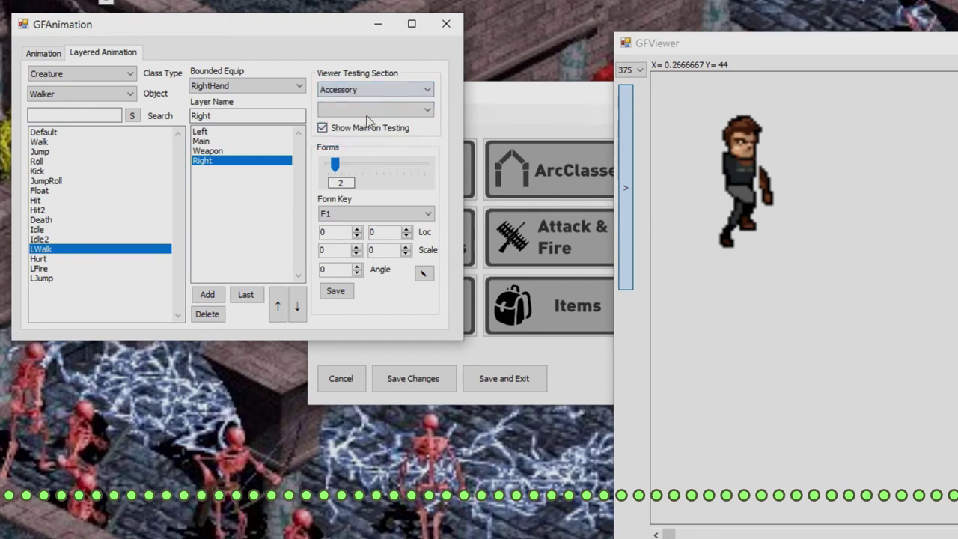
{"action": "left_click", "coordinate": [367, 110]}
{"action": "left_click", "coordinate": [368, 122]}
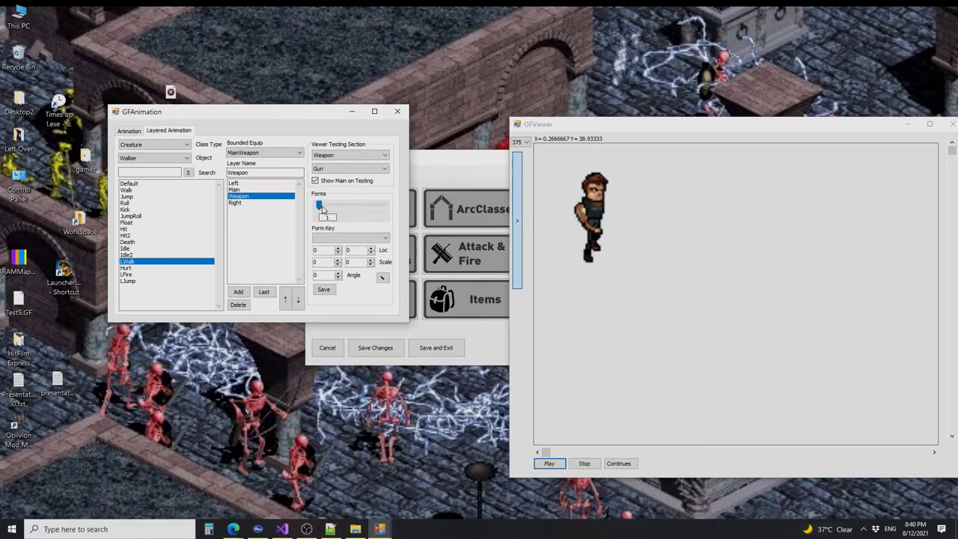
Scrub the Weapon layer's forms to frame 7 with the Gun weapon as the test object.
{"action": "left_click_drag", "start_coordinate": [323, 209], "coordinate": [346, 212]}
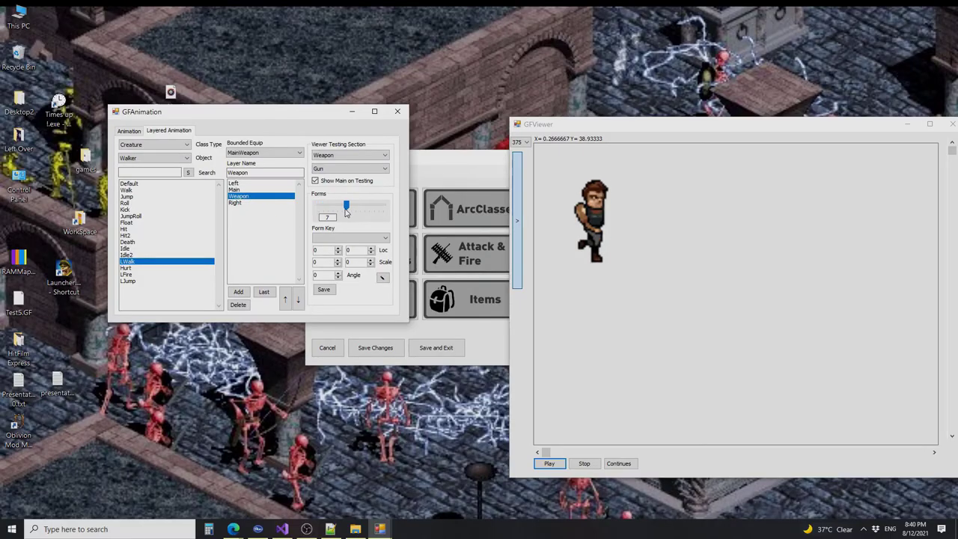
{"action": "left_click", "coordinate": [333, 215]}
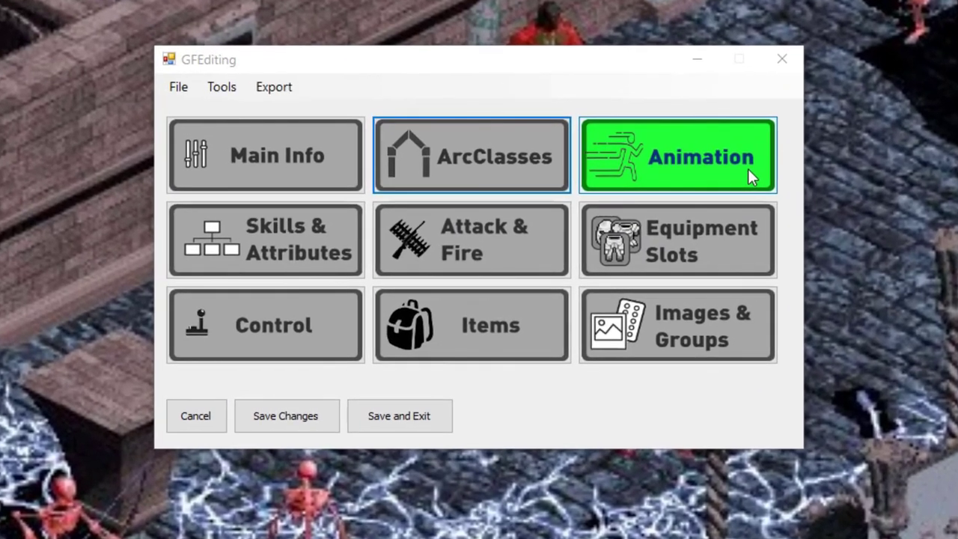
Reopen the Animation editor and load the layered animations of the Creature object Walker.
{"action": "left_click", "coordinate": [748, 169]}
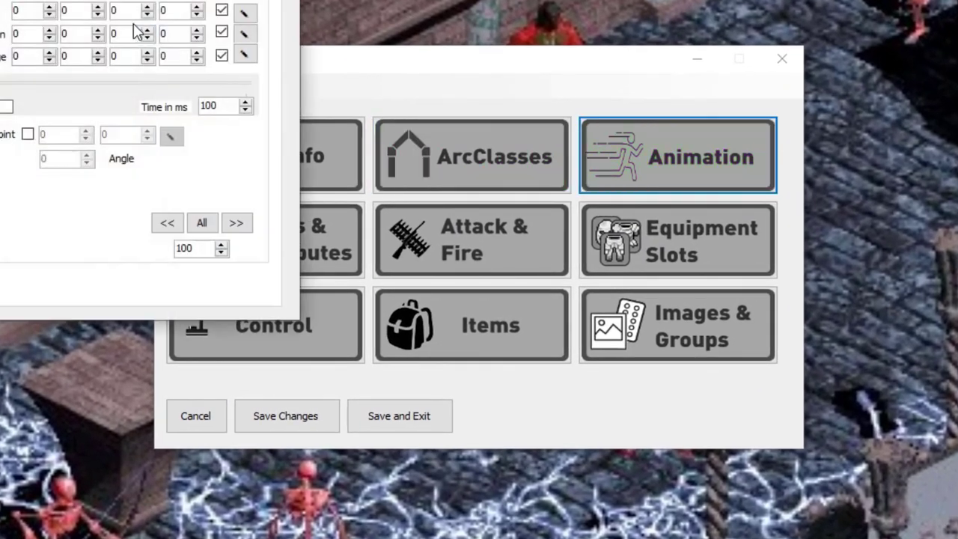
{"action": "left_click_drag", "start_coordinate": [0, 0], "coordinate": [251, 9]}
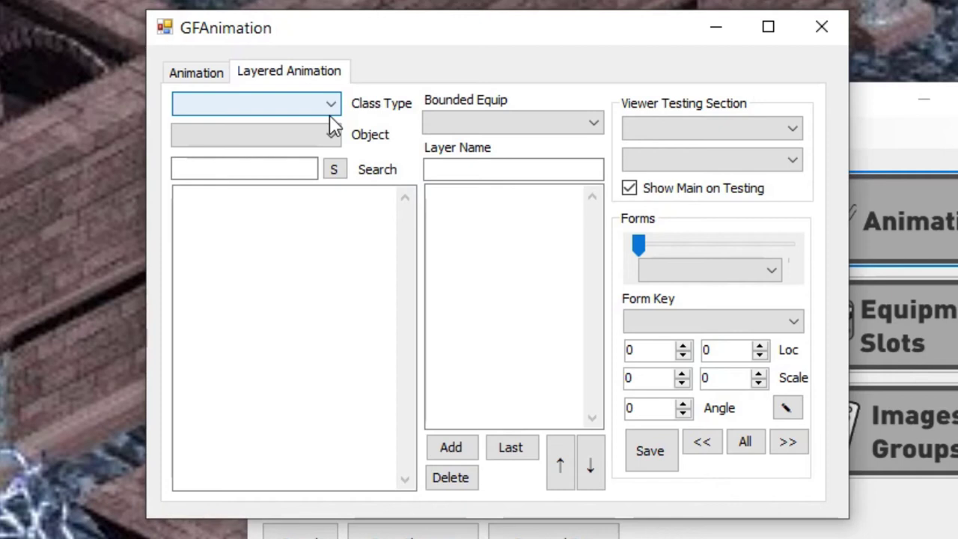
{"action": "left_click", "coordinate": [330, 123]}
{"action": "left_click", "coordinate": [311, 123]}
{"action": "left_click", "coordinate": [276, 137]}
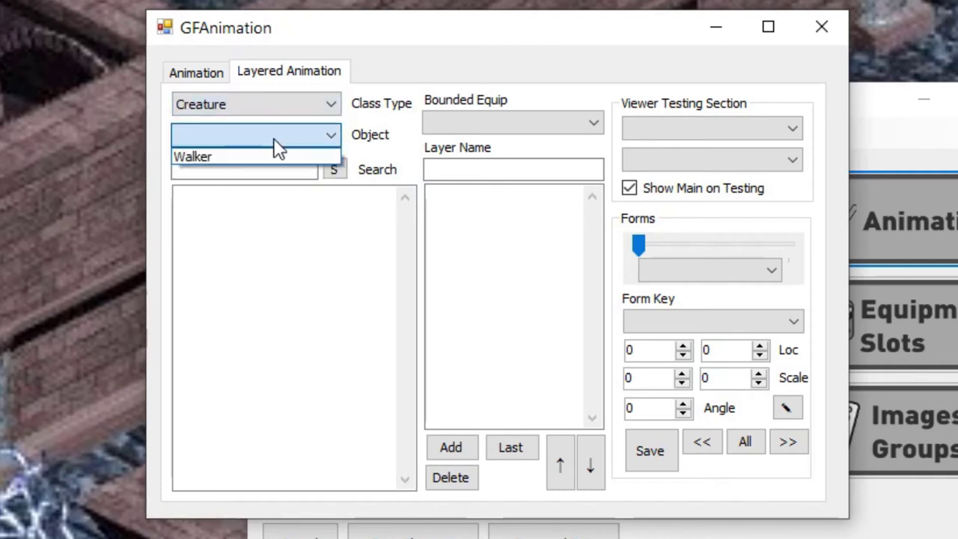
{"action": "left_click", "coordinate": [218, 156]}
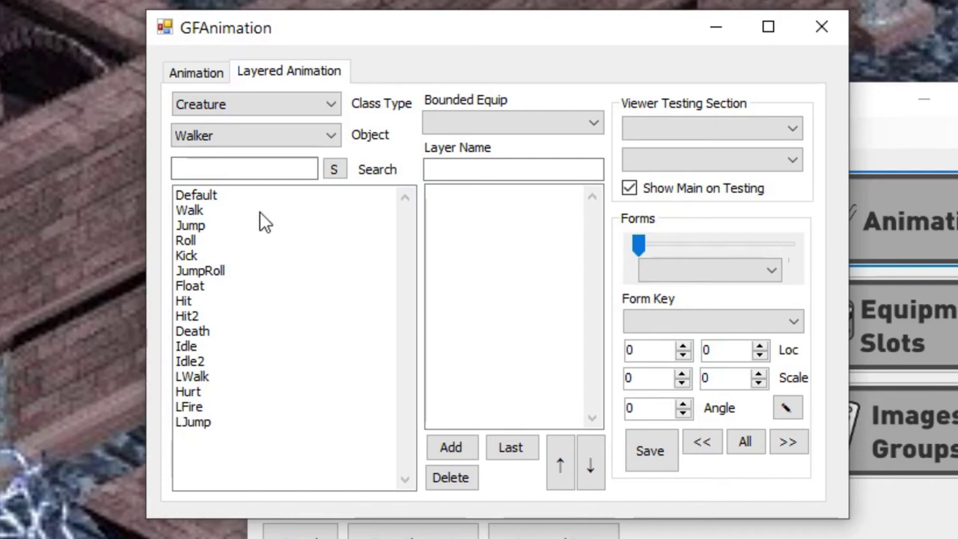
Browse Walker's layered animations, including LWalk, Roll, Jump, Kick, JumpRoll and LJump, to check which need a Main layer.
{"action": "left_click", "coordinate": [203, 378]}
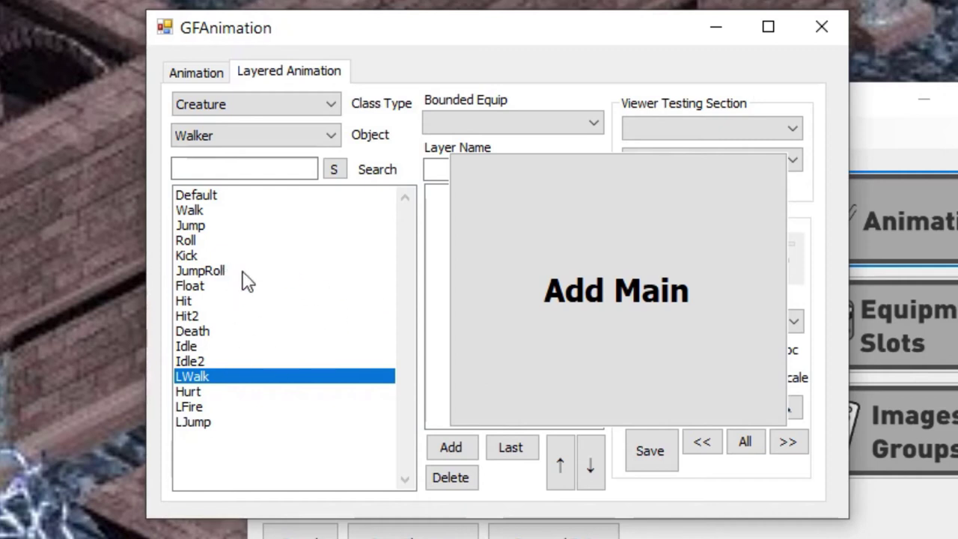
{"action": "left_click", "coordinate": [234, 241]}
{"action": "left_click", "coordinate": [241, 225]}
{"action": "left_click", "coordinate": [235, 257]}
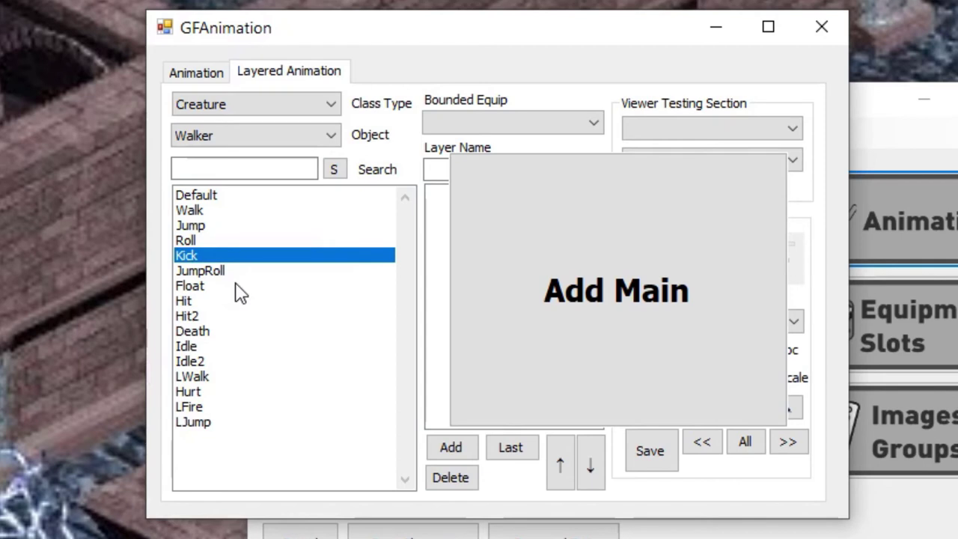
{"action": "left_click", "coordinate": [245, 271]}
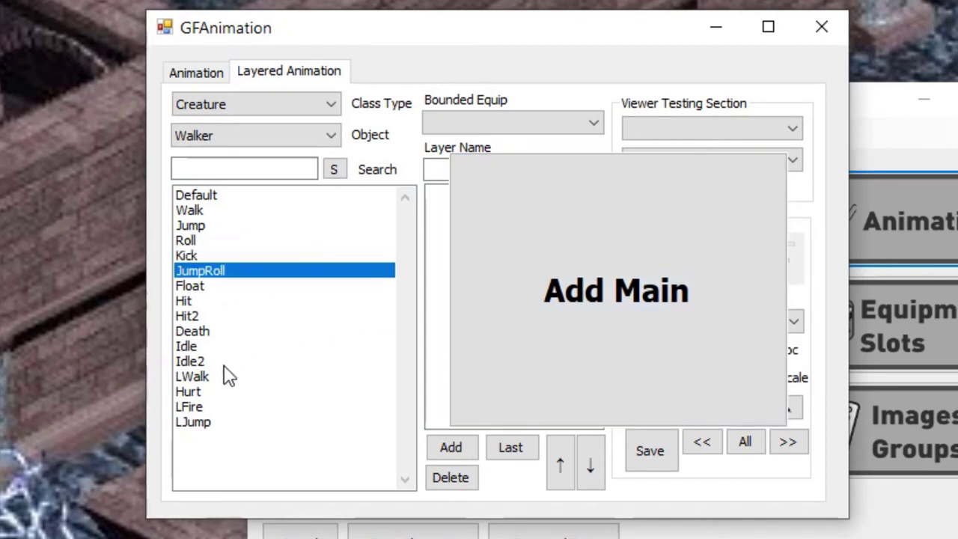
{"action": "left_click", "coordinate": [199, 378]}
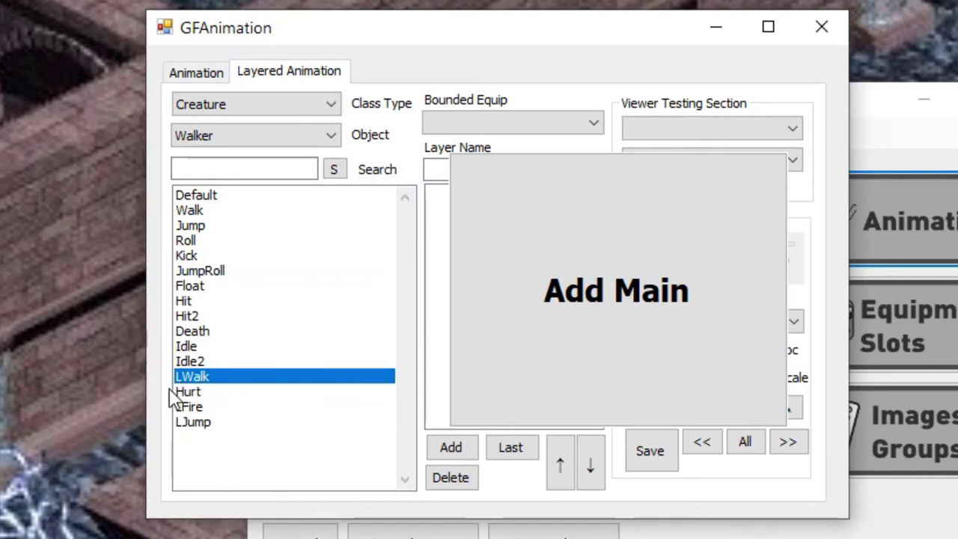
{"action": "left_click", "coordinate": [197, 426]}
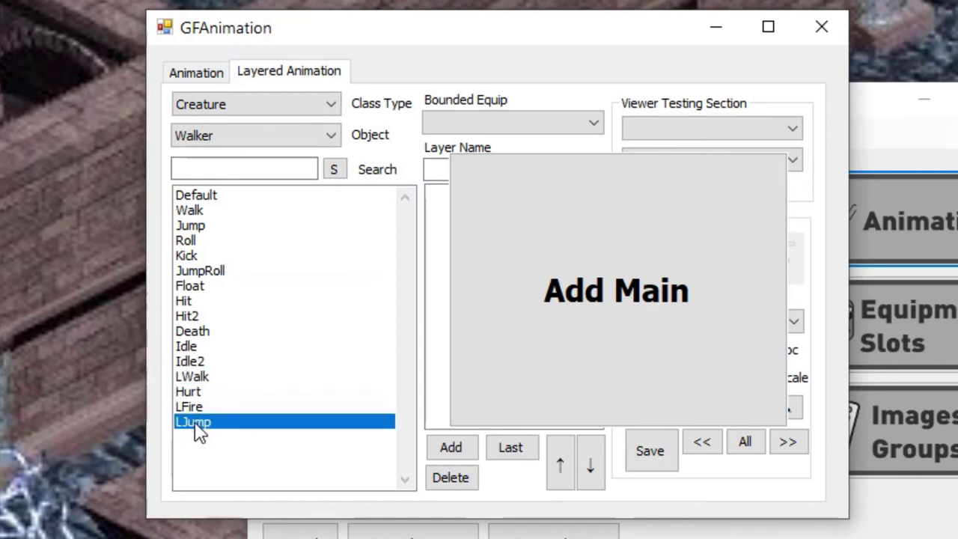
Add a Main layer to Walker's LWalk layered animation and select it, with the GFViewer window brought alongside for testing.
{"action": "left_click", "coordinate": [202, 379]}
{"action": "left_click", "coordinate": [232, 418]}
{"action": "left_click", "coordinate": [234, 409]}
{"action": "left_click_drag", "start_coordinate": [234, 381], "coordinate": [599, 277]}
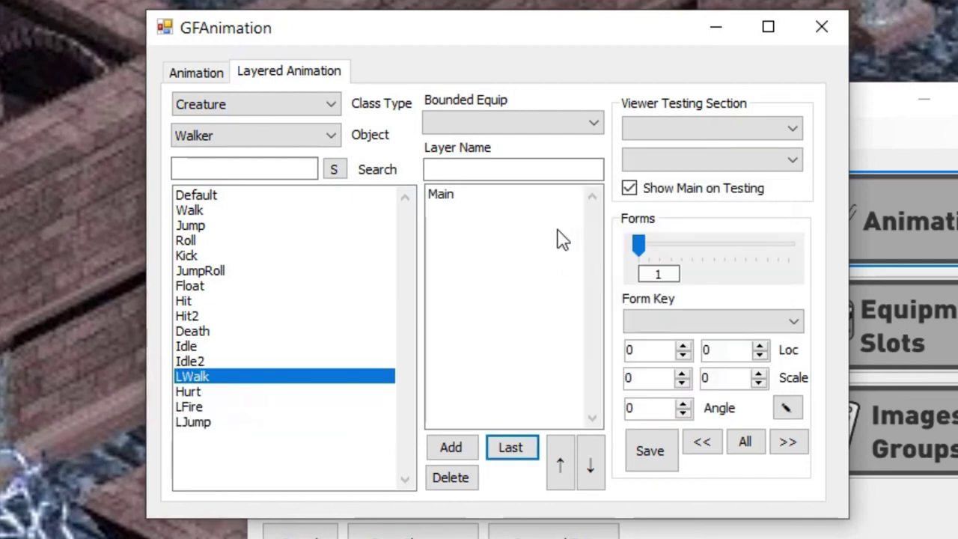
{"action": "left_click", "coordinate": [899, 433]}
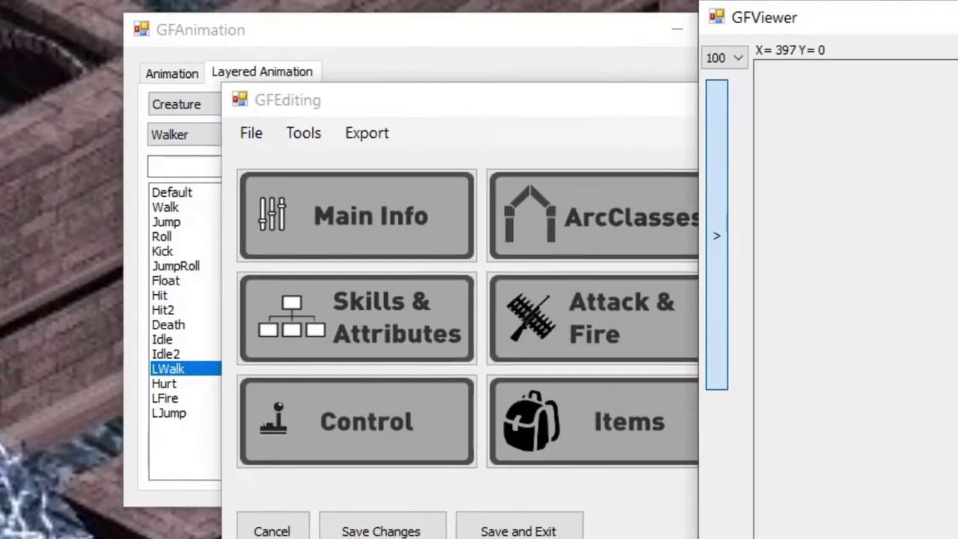
{"action": "left_click", "coordinate": [574, 21]}
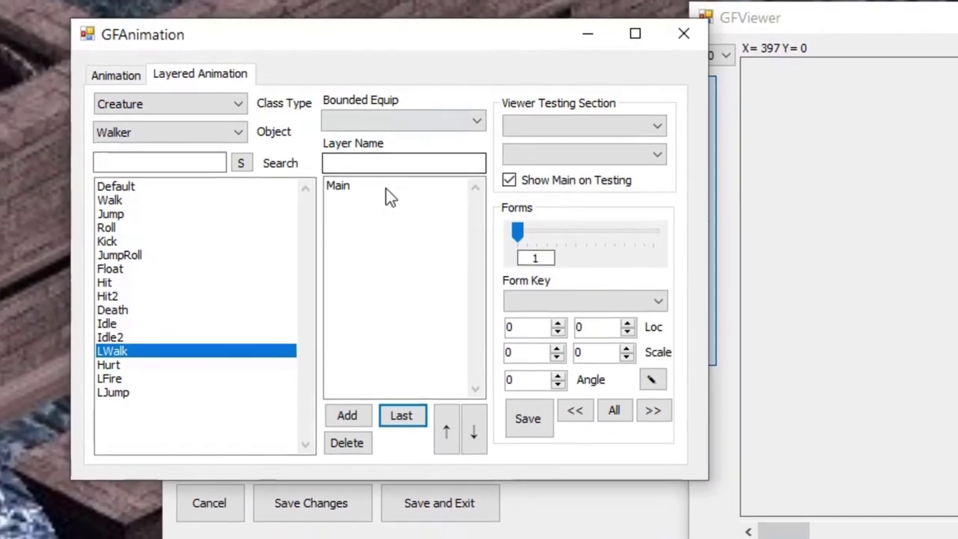
{"action": "left_click", "coordinate": [473, 200]}
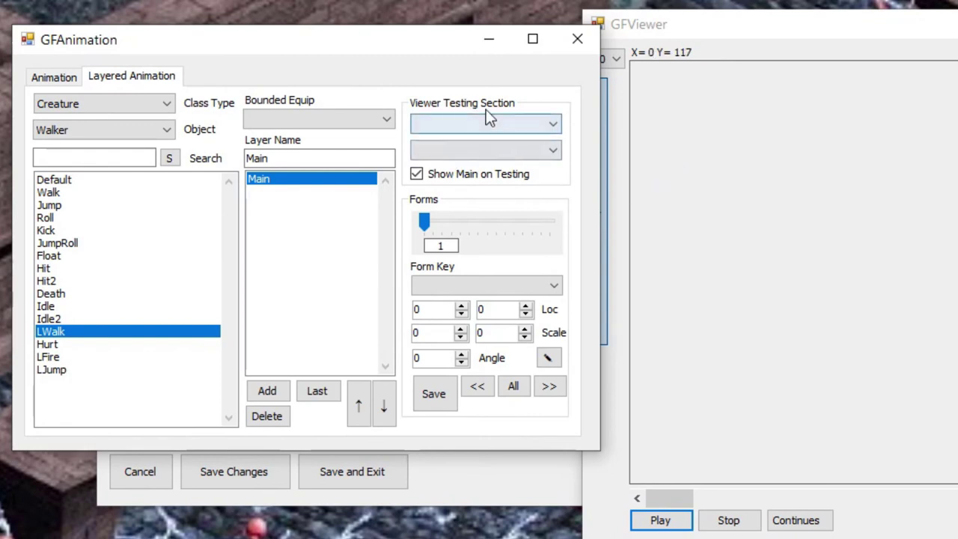
Add a layer named Left bound to the LeftHand equipment slot, above Main, and select it.
{"action": "left_click", "coordinate": [288, 123]}
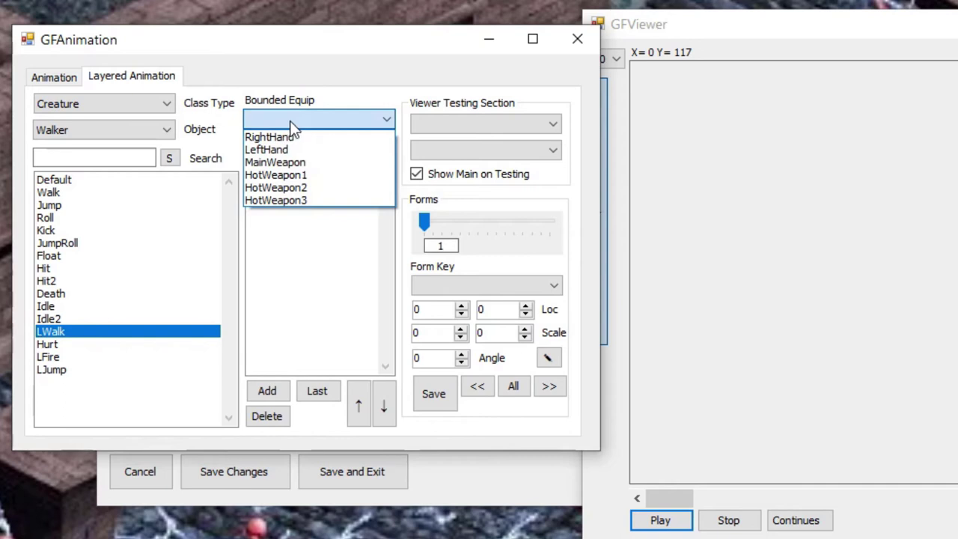
{"action": "left_click", "coordinate": [293, 149]}
{"action": "left_click", "coordinate": [310, 157]}
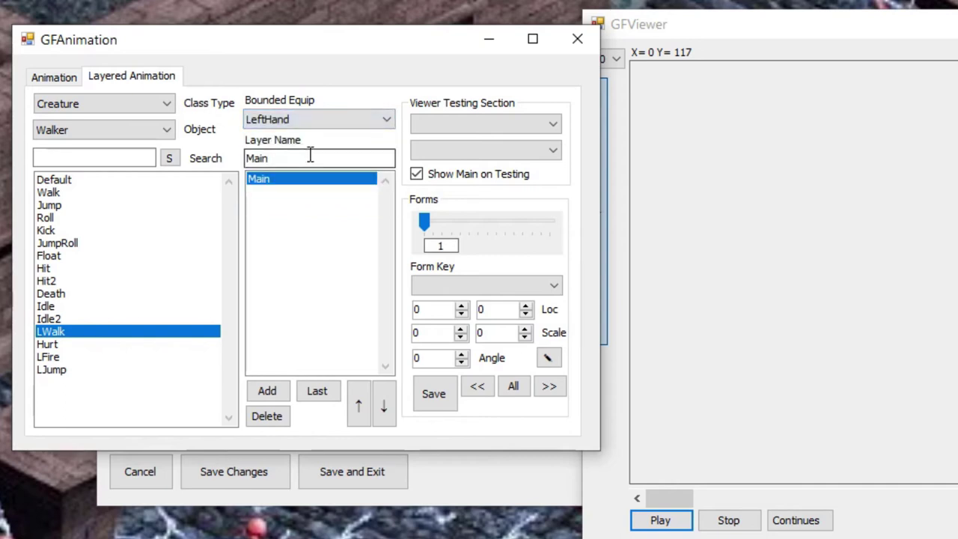
{"action": "left_click_drag", "start_coordinate": [311, 157], "coordinate": [231, 159]}
{"action": "type", "text": "Left"}
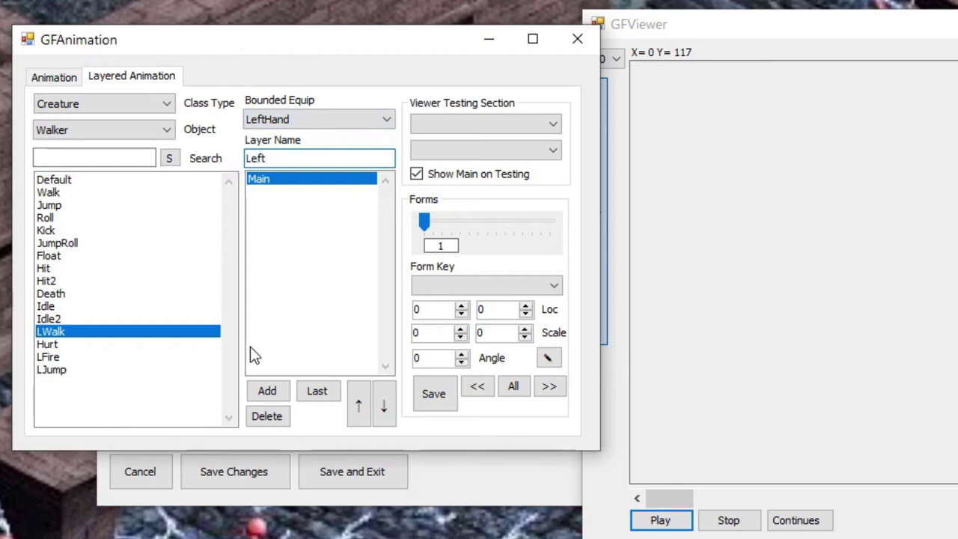
{"action": "left_click", "coordinate": [282, 398]}
{"action": "left_click", "coordinate": [293, 179]}
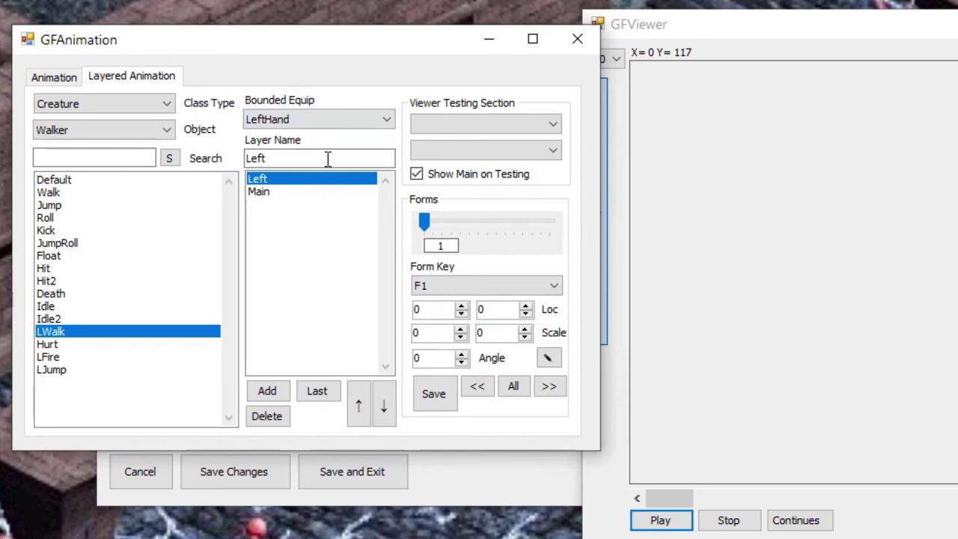
Add a layer named Right bound to the RightHand equipment slot at the end of LWalk's layer list.
{"action": "left_click", "coordinate": [324, 121]}
{"action": "left_click", "coordinate": [311, 134]}
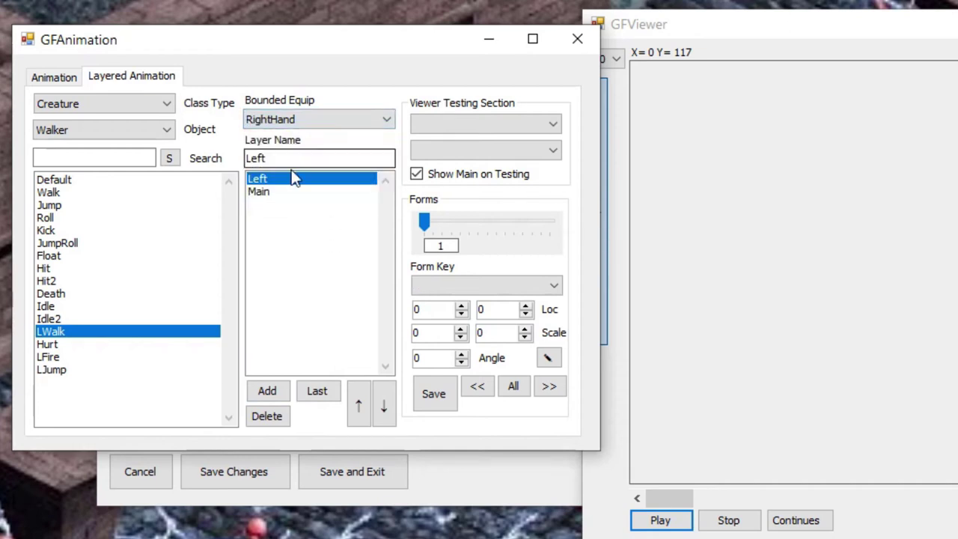
{"action": "double_click", "coordinate": [308, 157]}
{"action": "type", "text": "Right"}
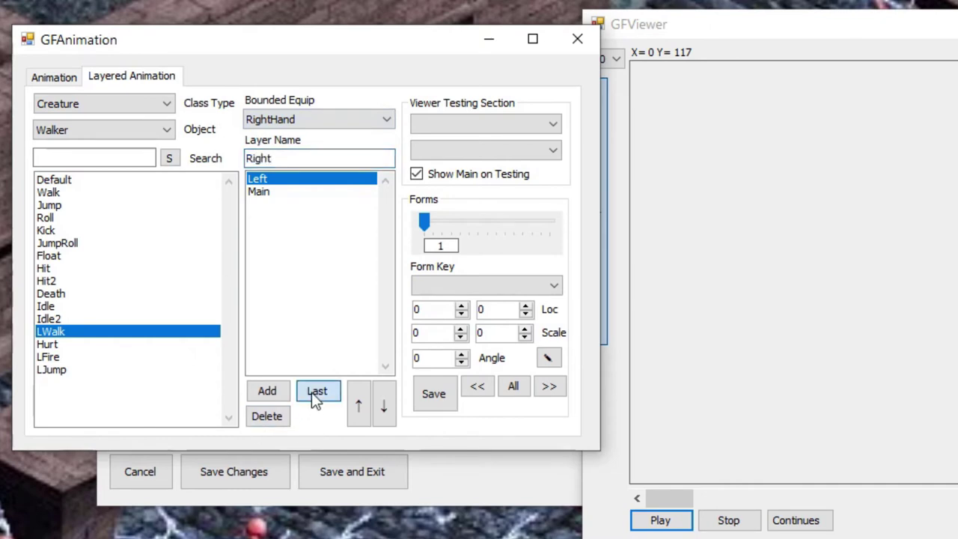
{"action": "left_click", "coordinate": [314, 393]}
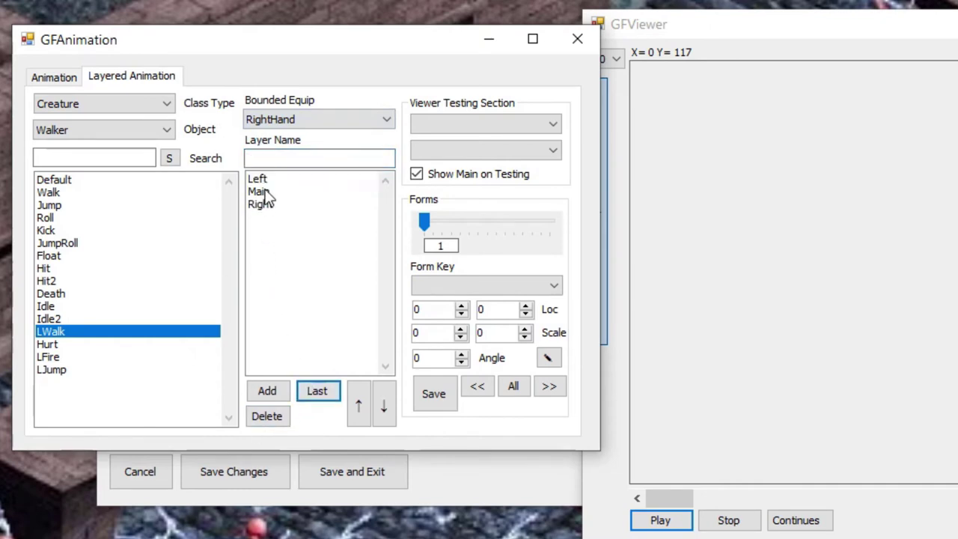
Add a layer named Weapon bound to the MainWeapon slot and move it up to sit between Main and Right.
{"action": "left_click", "coordinate": [301, 123]}
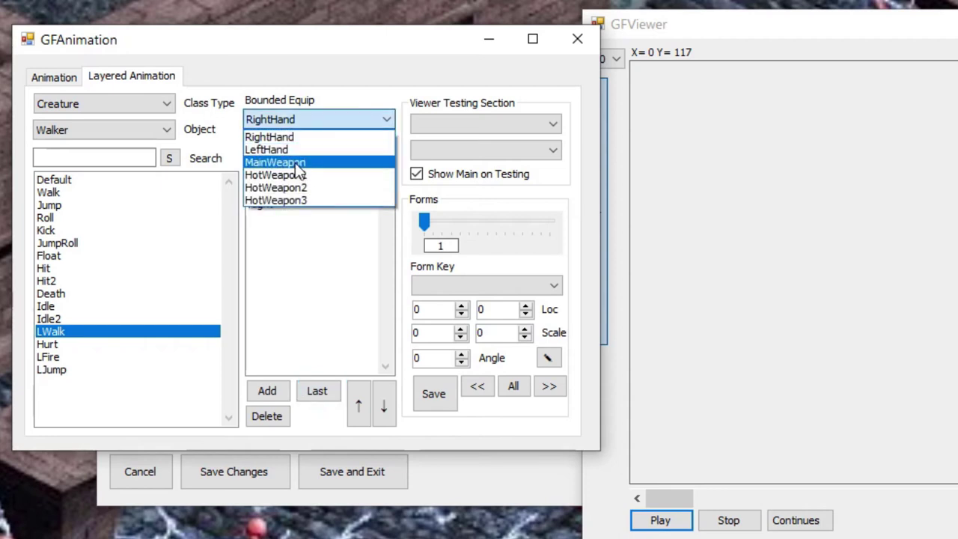
{"action": "left_click", "coordinate": [297, 162]}
{"action": "left_click", "coordinate": [300, 158]}
{"action": "left_click", "coordinate": [328, 120]}
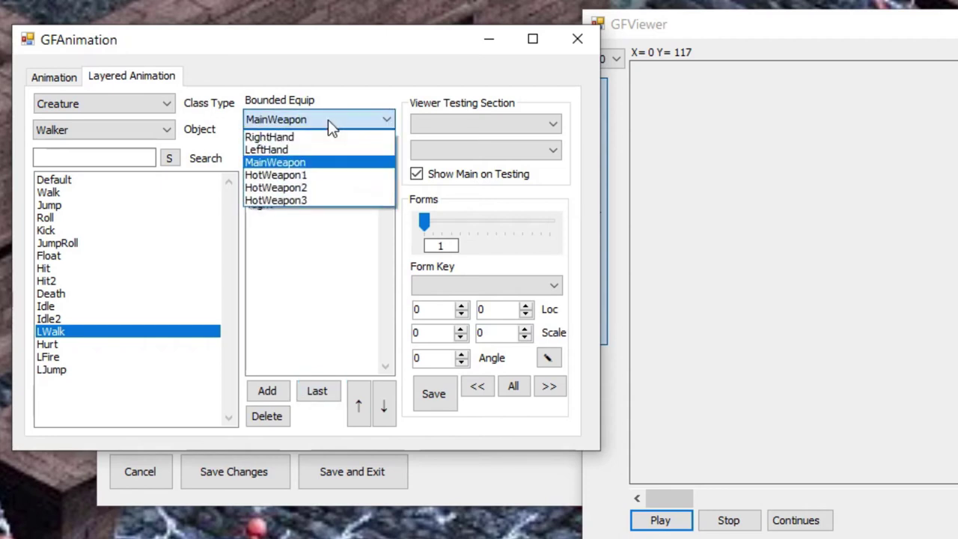
{"action": "left_click", "coordinate": [325, 163]}
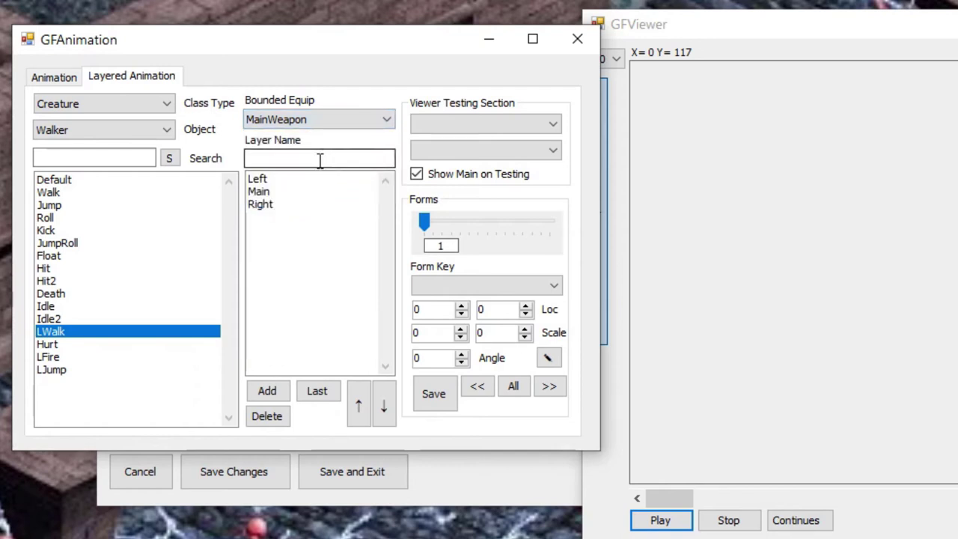
{"action": "type", "text": "Weapon"}
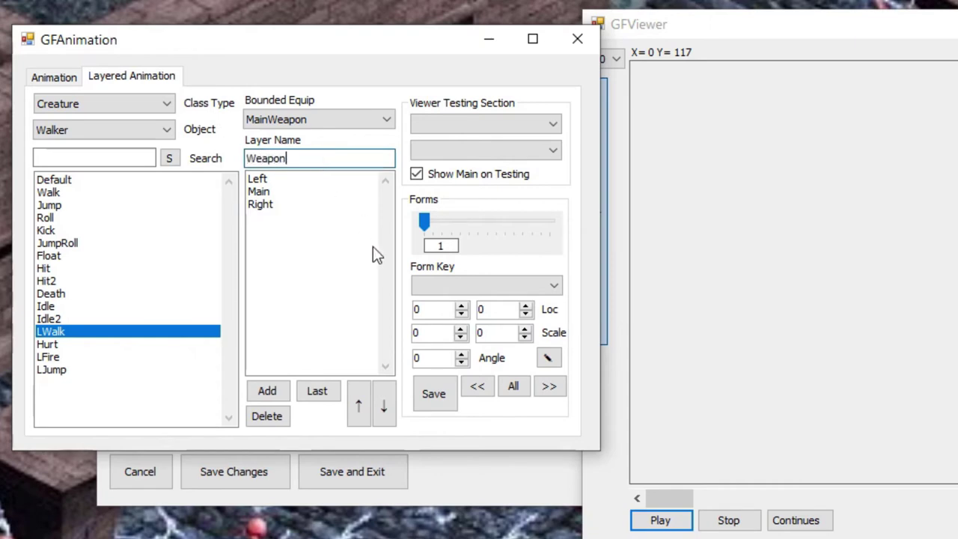
{"action": "left_click", "coordinate": [325, 387]}
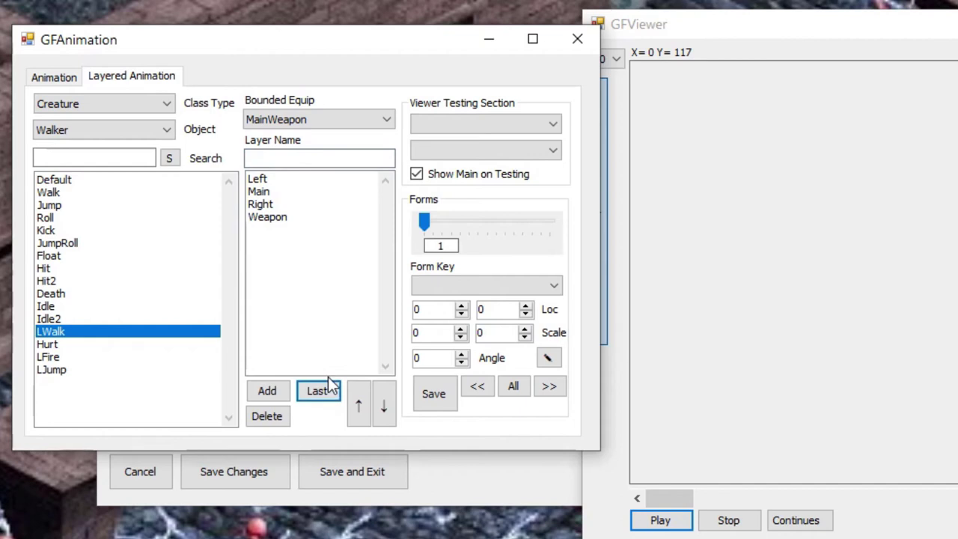
{"action": "left_click", "coordinate": [271, 218]}
{"action": "left_click", "coordinate": [358, 402]}
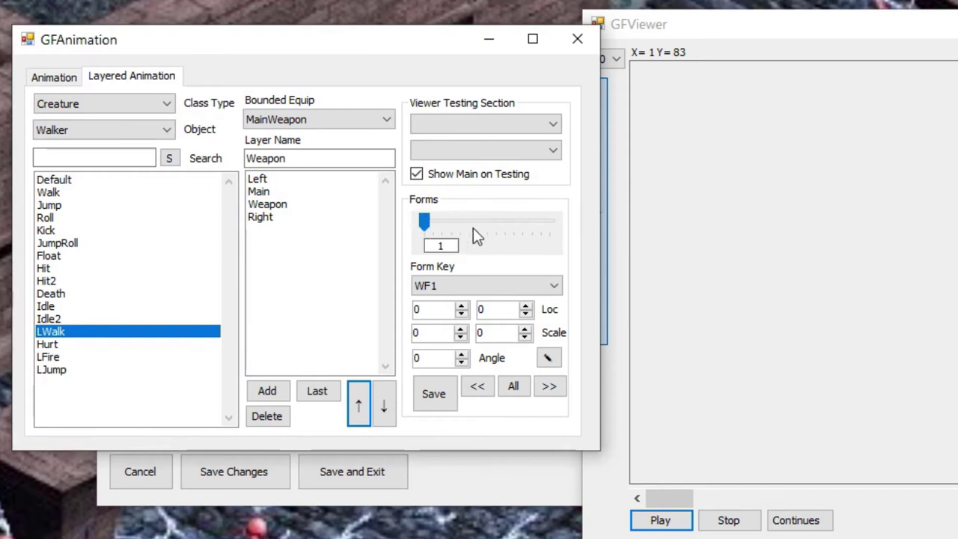
Preview the Left layer with the Accessory object WalkerLeftHand as the viewer test object, enlarged for a closer look.
{"action": "left_click", "coordinate": [286, 181]}
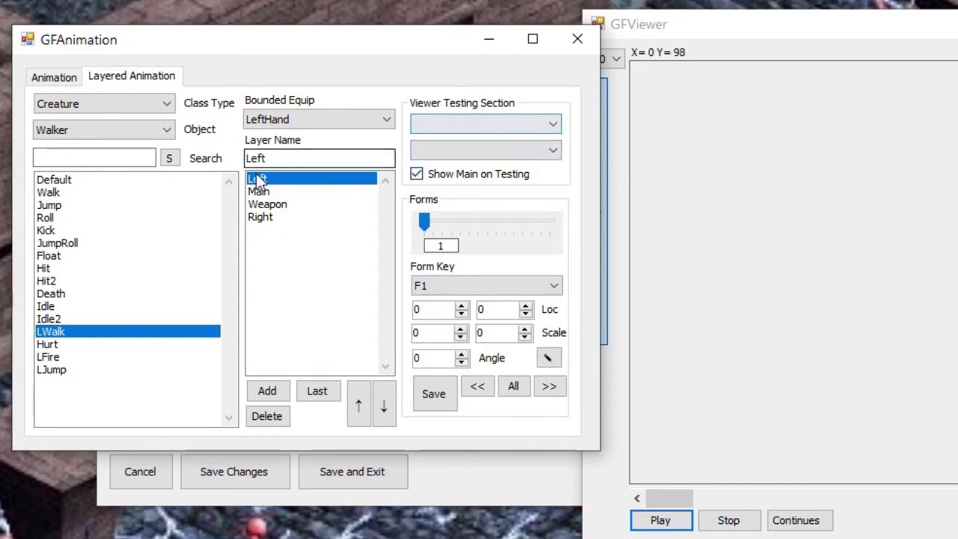
{"action": "left_click", "coordinate": [469, 126]}
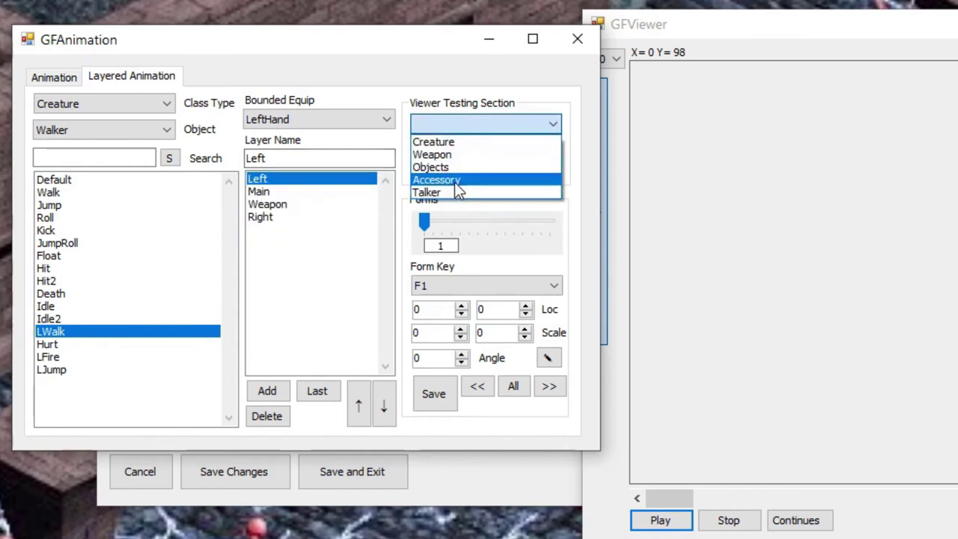
{"action": "left_click", "coordinate": [455, 182]}
{"action": "left_click", "coordinate": [473, 154]}
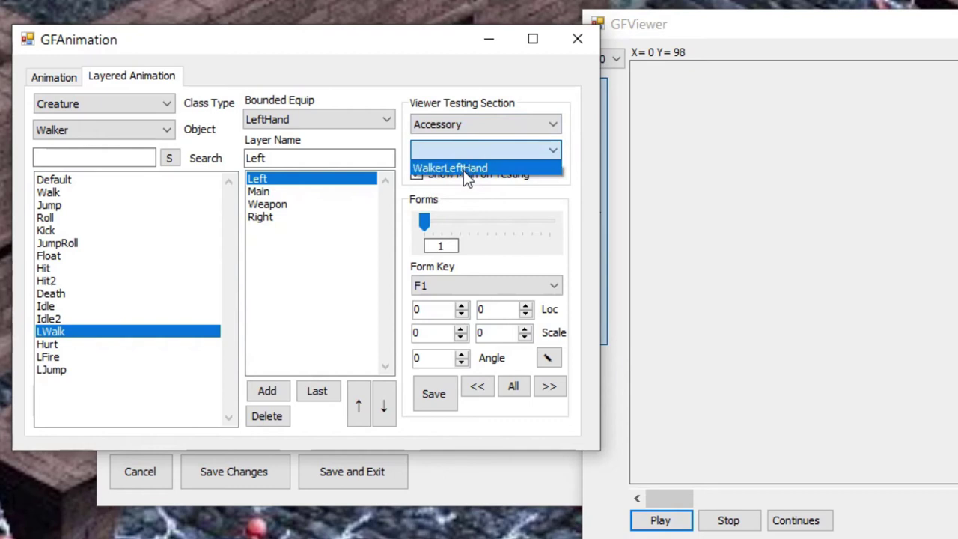
{"action": "left_click", "coordinate": [464, 169]}
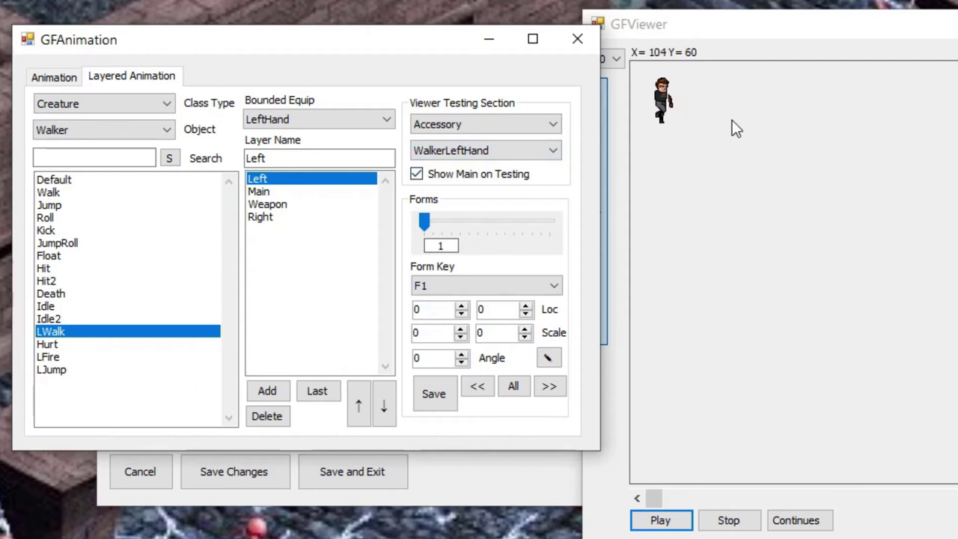
{"action": "scroll", "coordinate": [681, 105], "scroll_direction": "up", "scroll_amount": 4}
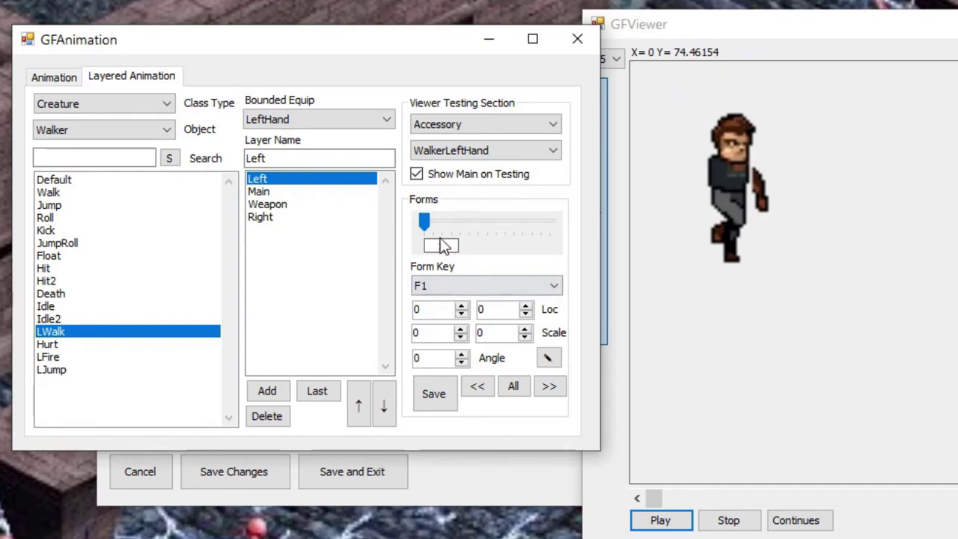
Set the Left layer's horizontal location on form 1 to -1.
{"action": "mouse_move", "coordinate": [425, 225]}
{"action": "left_mouse_down"}
{"action": "mouse_move", "coordinate": [587, 225]}
{"action": "mouse_move", "coordinate": [419, 225]}
{"action": "left_mouse_up"}
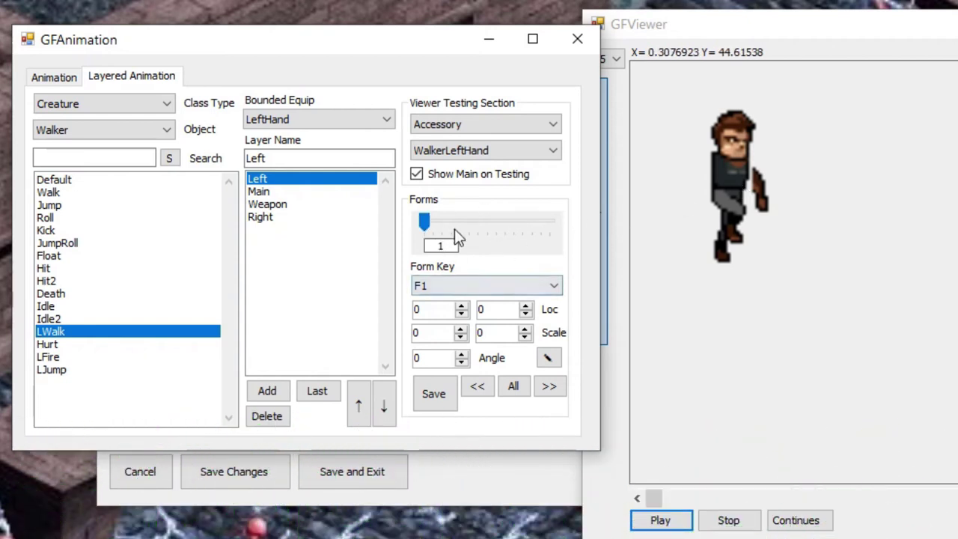
{"action": "left_click", "coordinate": [462, 314]}
{"action": "left_click", "coordinate": [462, 315]}
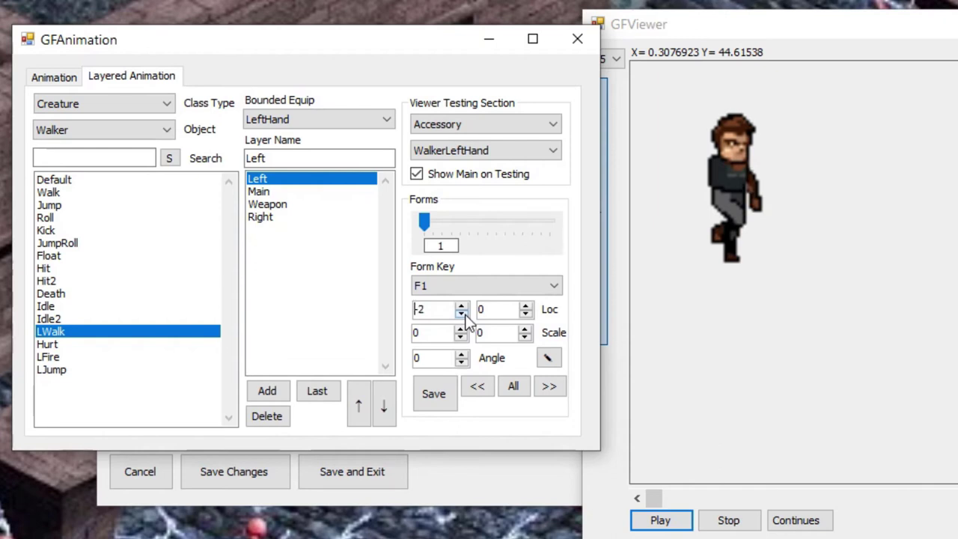
{"action": "left_click", "coordinate": [462, 315]}
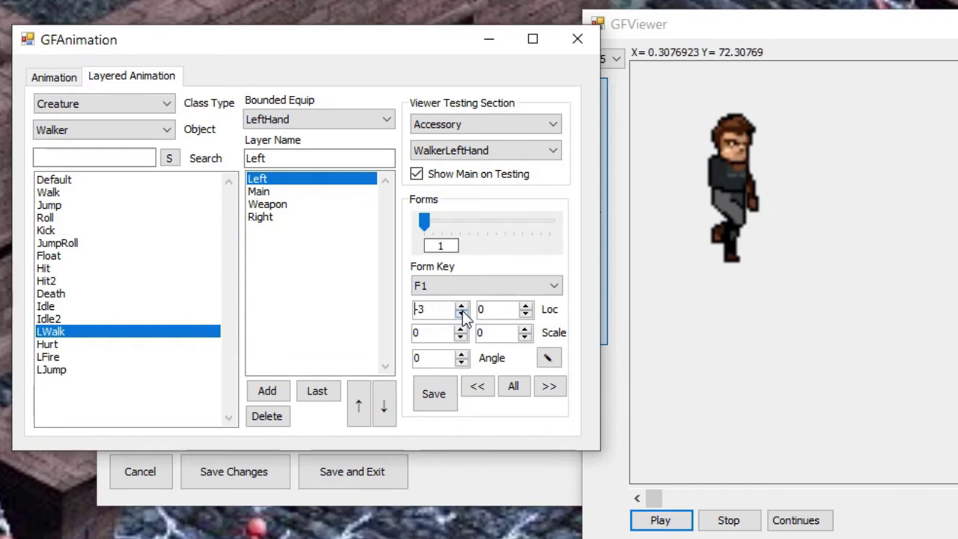
{"action": "left_click", "coordinate": [462, 304]}
{"action": "left_click", "coordinate": [462, 305]}
Set the Left layer's horizontal location to -1 on forms 3 and 4, and apply form 3's settings to all forms.
{"action": "left_click_drag", "start_coordinate": [425, 221], "coordinate": [441, 222]}
{"action": "left_click", "coordinate": [462, 314]}
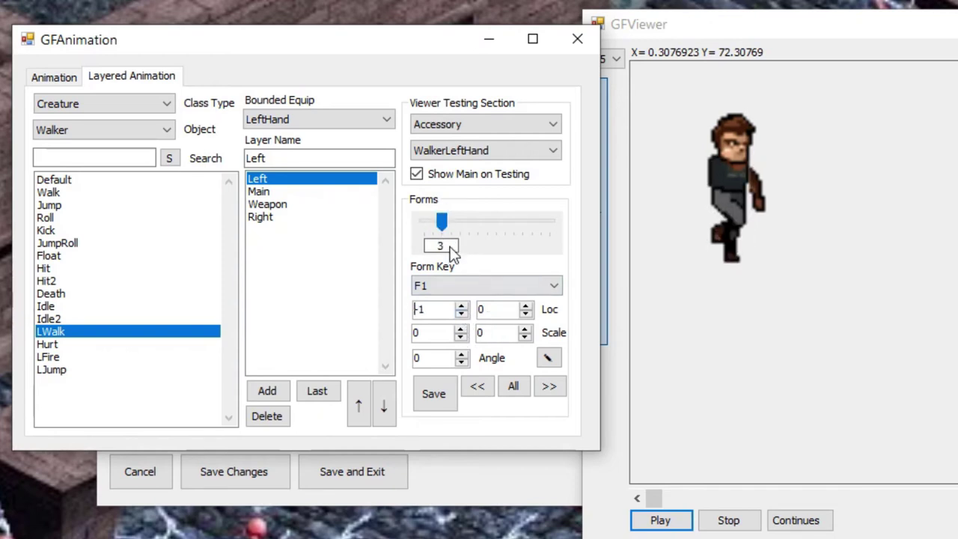
{"action": "left_click_drag", "start_coordinate": [444, 232], "coordinate": [451, 223]}
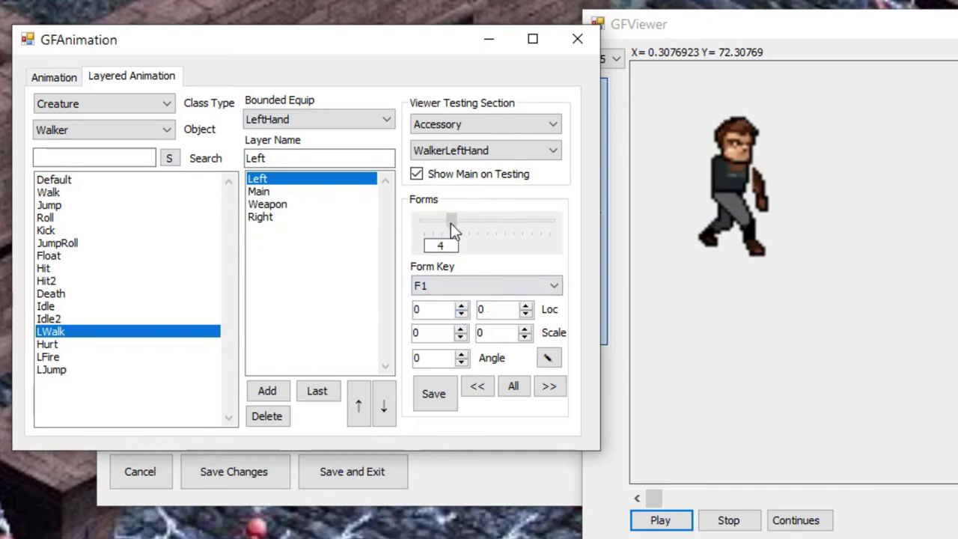
{"action": "left_click", "coordinate": [462, 314]}
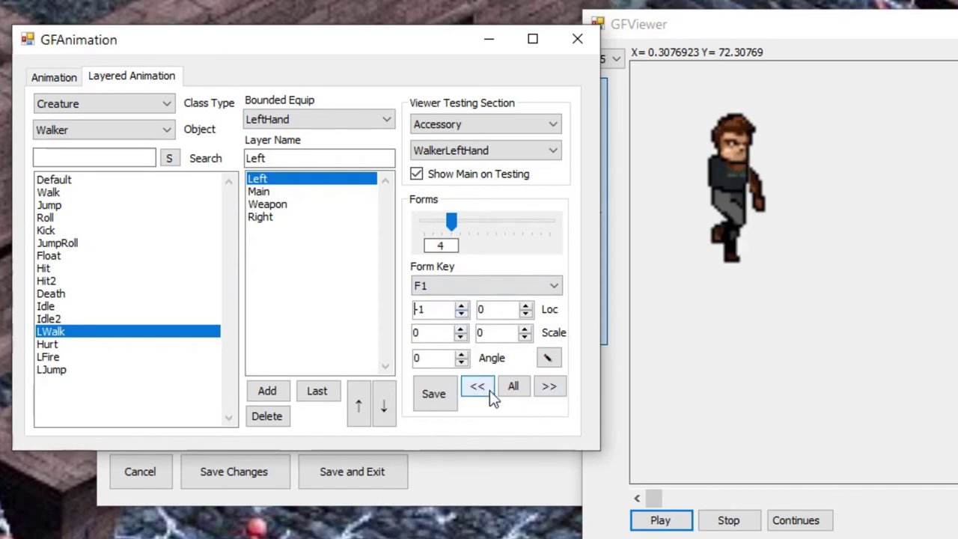
{"action": "left_click_drag", "start_coordinate": [450, 223], "coordinate": [448, 220]}
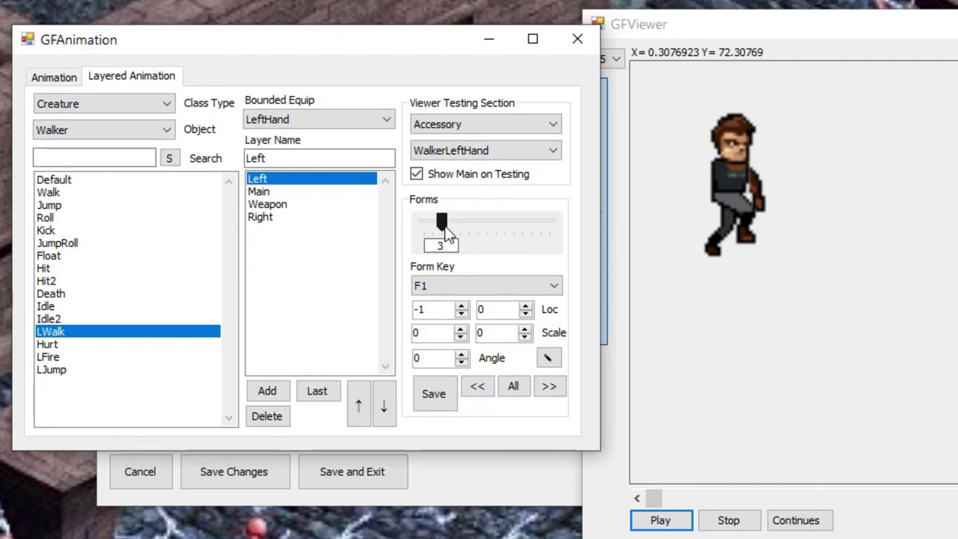
{"action": "left_click", "coordinate": [511, 386]}
{"action": "mouse_move", "coordinate": [442, 221]}
{"action": "left_mouse_down"}
{"action": "mouse_move", "coordinate": [529, 219]}
{"action": "mouse_move", "coordinate": [431, 219]}
{"action": "mouse_move", "coordinate": [552, 219]}
{"action": "mouse_move", "coordinate": [435, 226]}
{"action": "mouse_move", "coordinate": [537, 235]}
{"action": "mouse_move", "coordinate": [421, 240]}
{"action": "mouse_move", "coordinate": [444, 239]}
{"action": "left_mouse_up"}
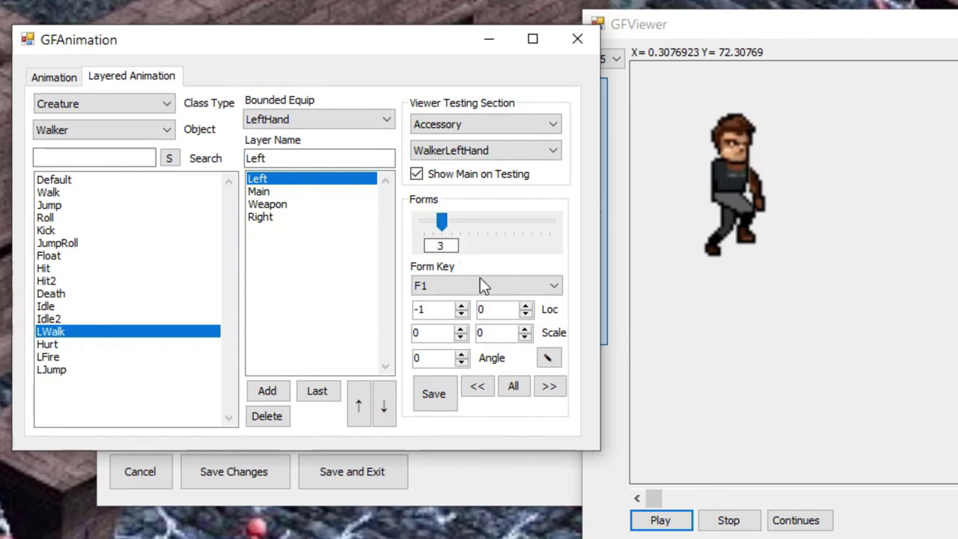
Set the Left layer's vertical location to -1 on the first three forms, working back from form 3 to form 1.
{"action": "left_click", "coordinate": [527, 315]}
{"action": "left_click", "coordinate": [527, 314]}
{"action": "left_click_drag", "start_coordinate": [441, 223], "coordinate": [428, 225]}
{"action": "left_click", "coordinate": [527, 315]}
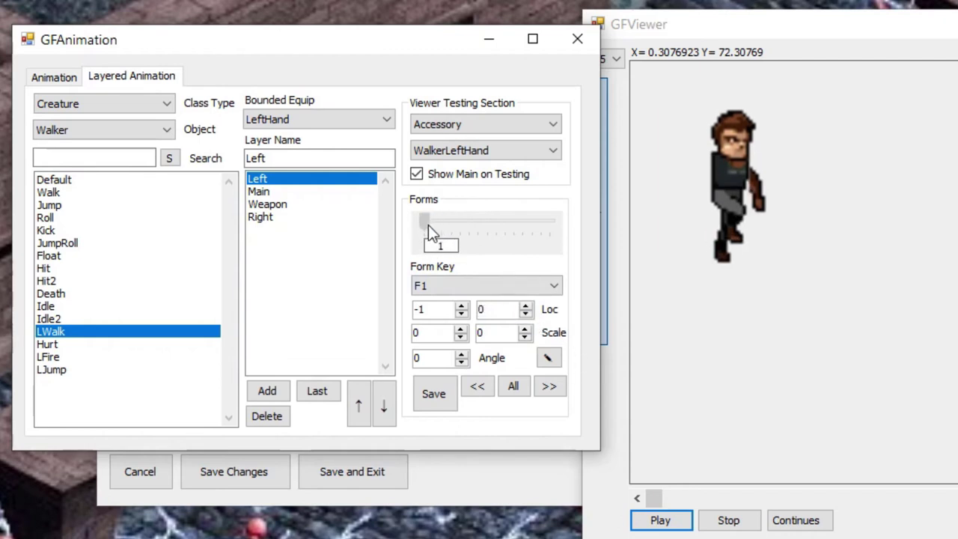
Assign form keys F2, F3 and F4 to the Left layer's forms 2, 3 and 4, keeping F1 on form 1.
{"action": "left_click", "coordinate": [510, 287]}
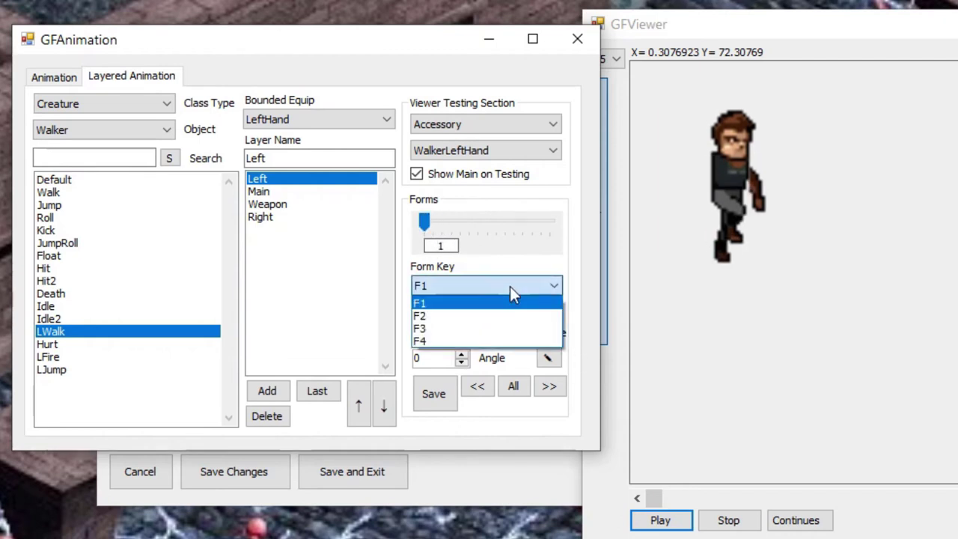
{"action": "left_click_drag", "start_coordinate": [425, 222], "coordinate": [432, 223]}
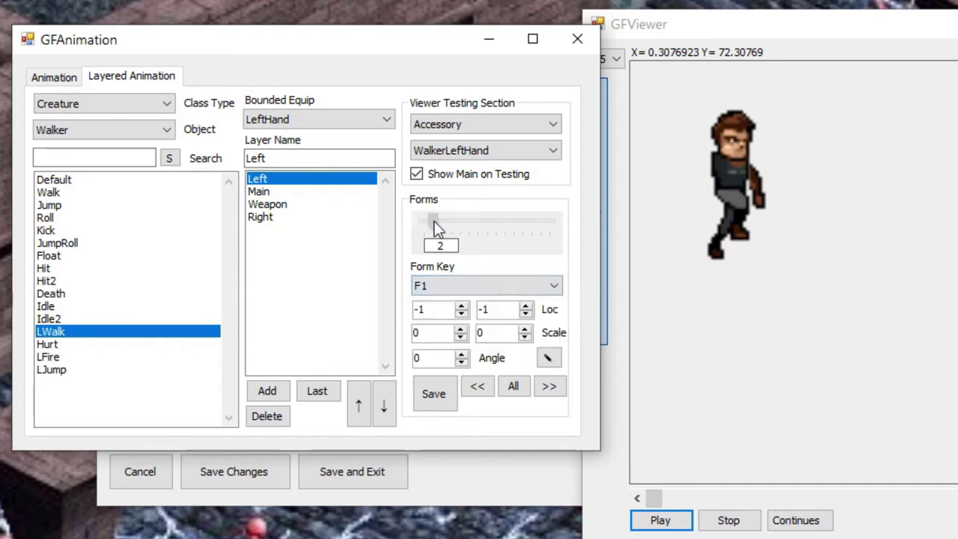
{"action": "left_click", "coordinate": [461, 285]}
{"action": "left_click", "coordinate": [460, 319]}
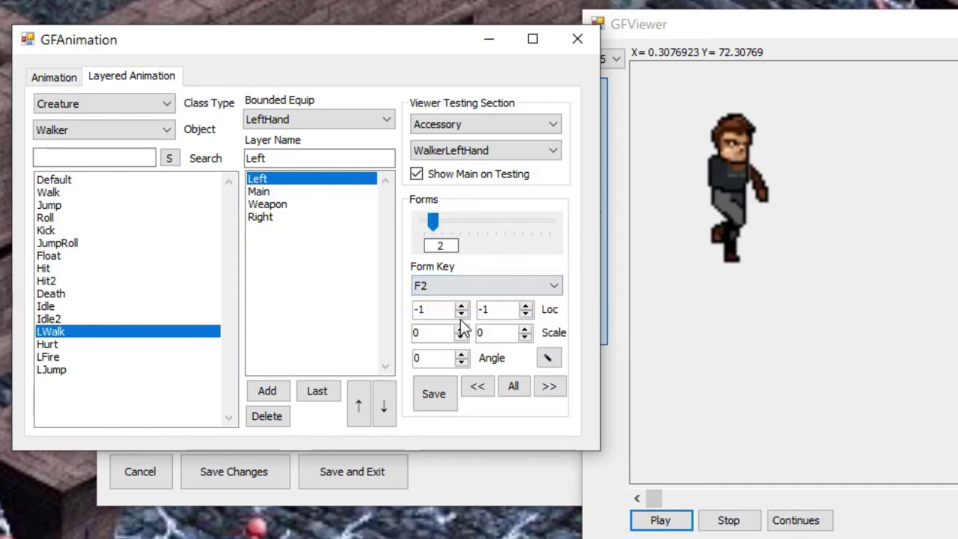
{"action": "left_click", "coordinate": [441, 223]}
{"action": "left_click", "coordinate": [474, 289]}
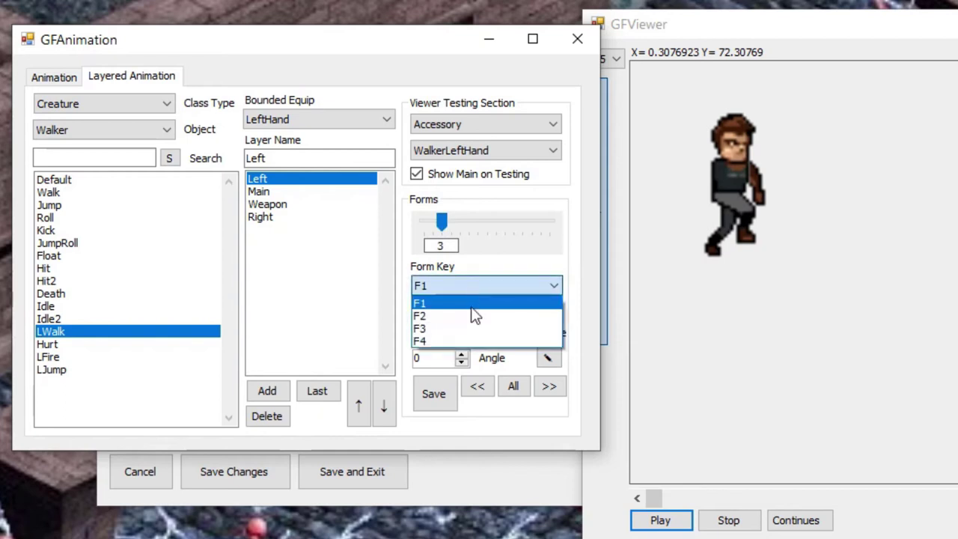
{"action": "left_click", "coordinate": [464, 330]}
{"action": "left_click_drag", "start_coordinate": [446, 229], "coordinate": [451, 222]}
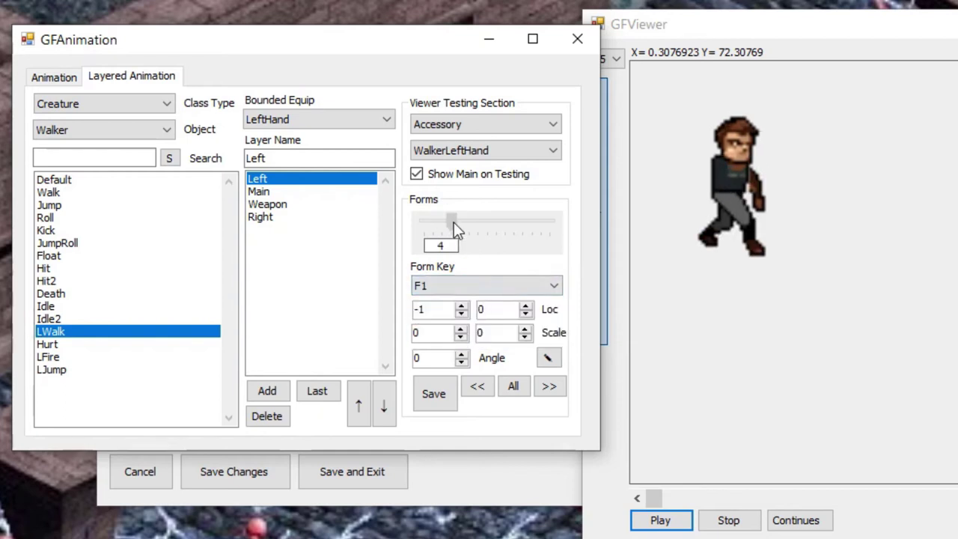
{"action": "left_click", "coordinate": [479, 289]}
{"action": "left_click", "coordinate": [477, 342]}
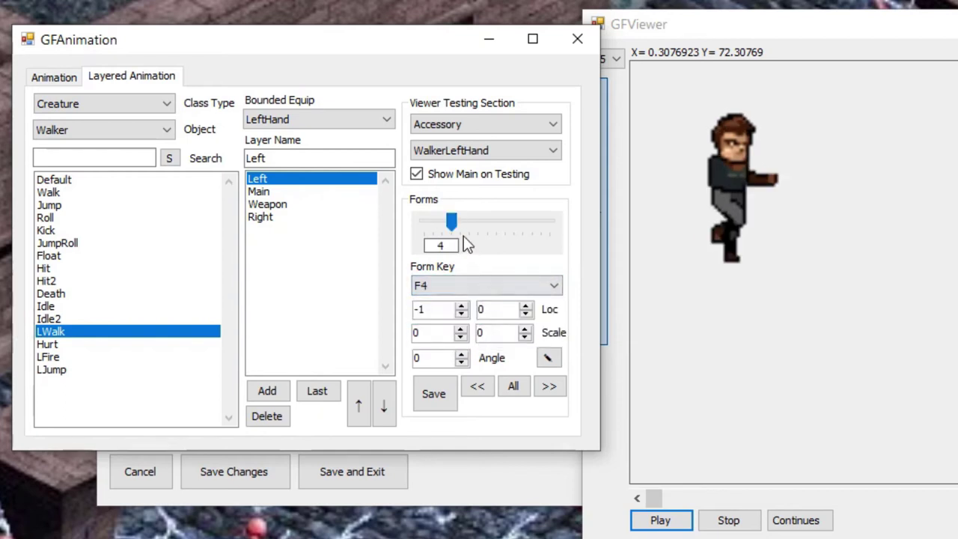
{"action": "left_click_drag", "start_coordinate": [455, 222], "coordinate": [460, 243]}
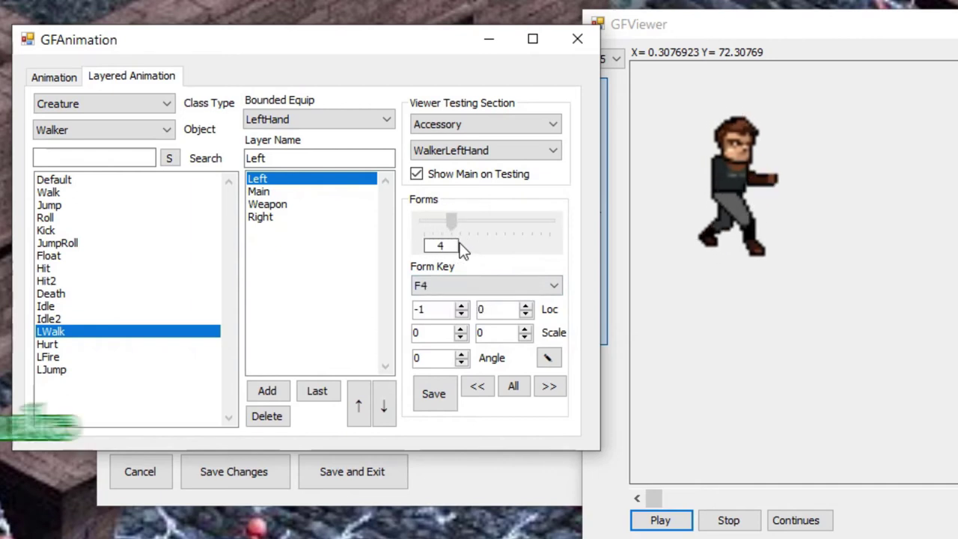
Try a scale of 200 horizontally and 10 vertically on form 4 of the Left layer.
{"action": "left_click", "coordinate": [527, 328]}
{"action": "left_click", "coordinate": [527, 329]}
{"action": "left_click", "coordinate": [526, 329]}
{"action": "left_click", "coordinate": [526, 329]}
{"action": "left_click", "coordinate": [527, 330]}
{"action": "type", "text": "200"}
{"action": "left_click", "coordinate": [441, 334]}
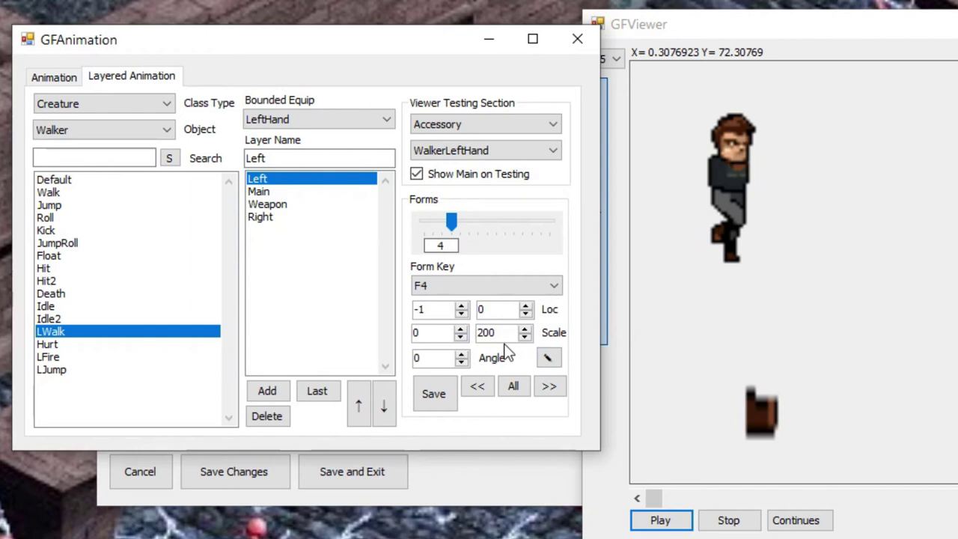
{"action": "type", "text": "10"}
{"action": "left_click", "coordinate": [448, 331]}
{"action": "type", "text": "00"}
{"action": "left_click", "coordinate": [503, 332]}
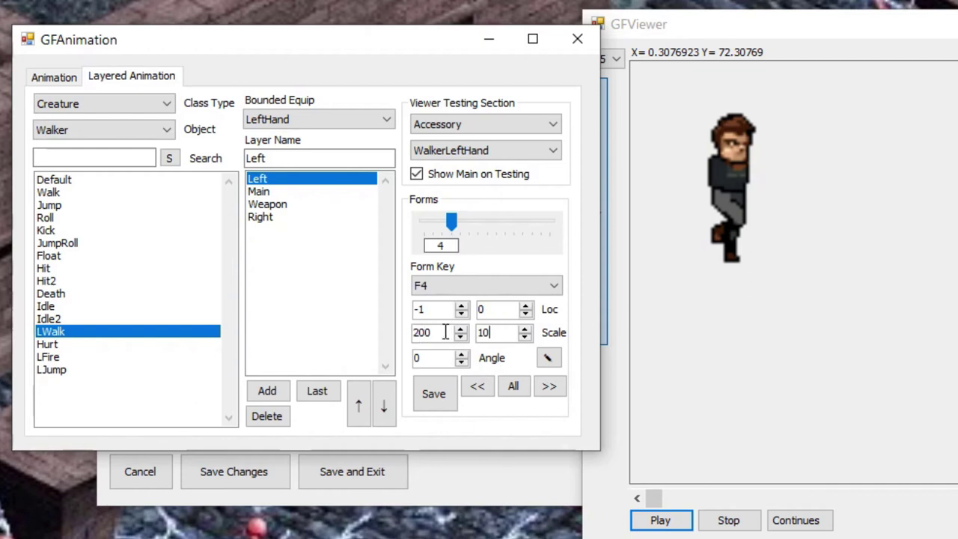
Try an angle of 10 on form 4 of the Left layer, and return it to 0.
{"action": "left_click", "coordinate": [462, 354]}
{"action": "left_click", "coordinate": [462, 354]}
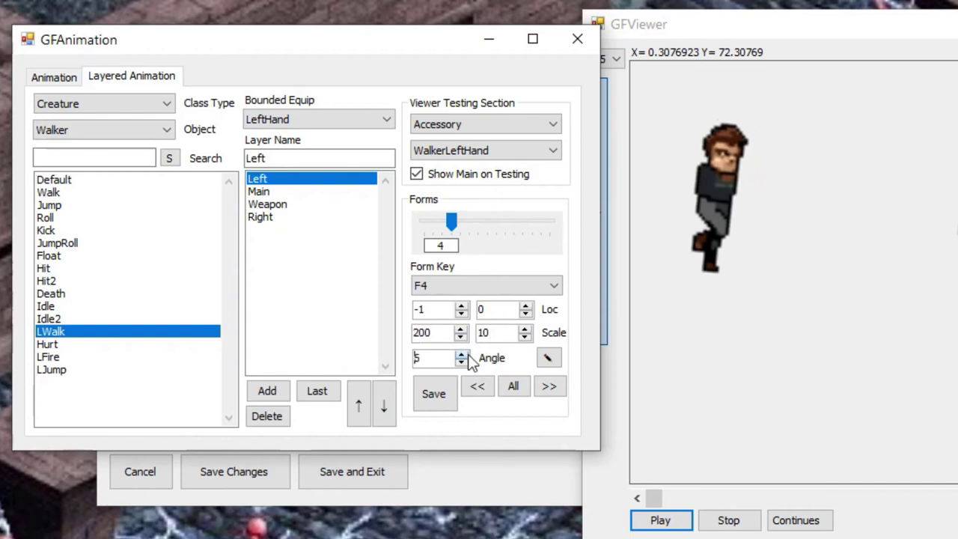
{"action": "left_click", "coordinate": [463, 355]}
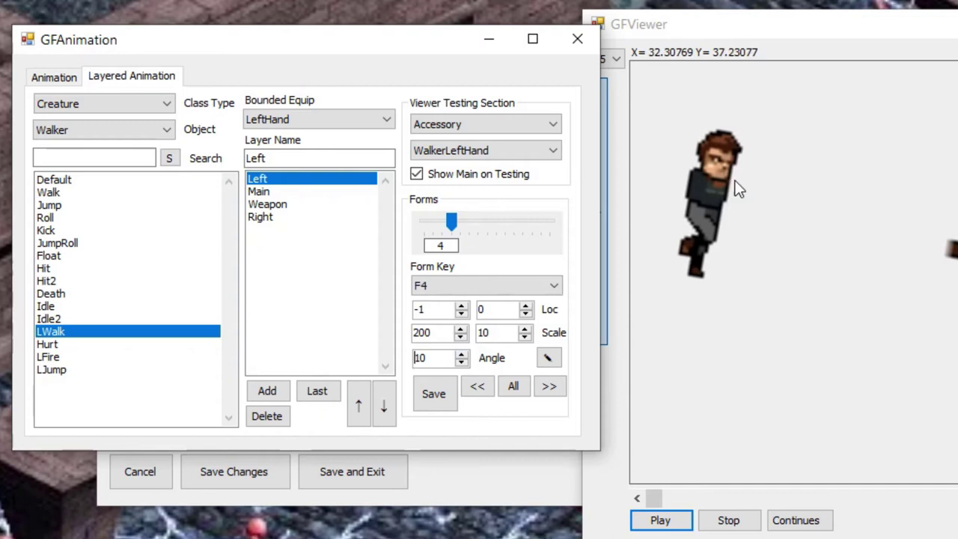
{"action": "left_click", "coordinate": [464, 363]}
{"action": "left_click", "coordinate": [464, 363]}
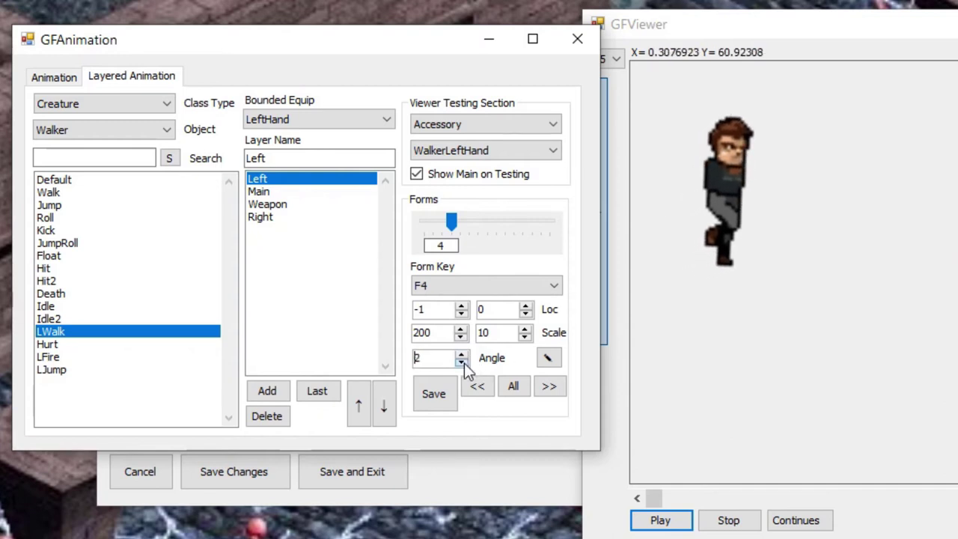
Reset both scale values on form 4 of the Left layer to 0.
{"action": "left_click", "coordinate": [274, 181]}
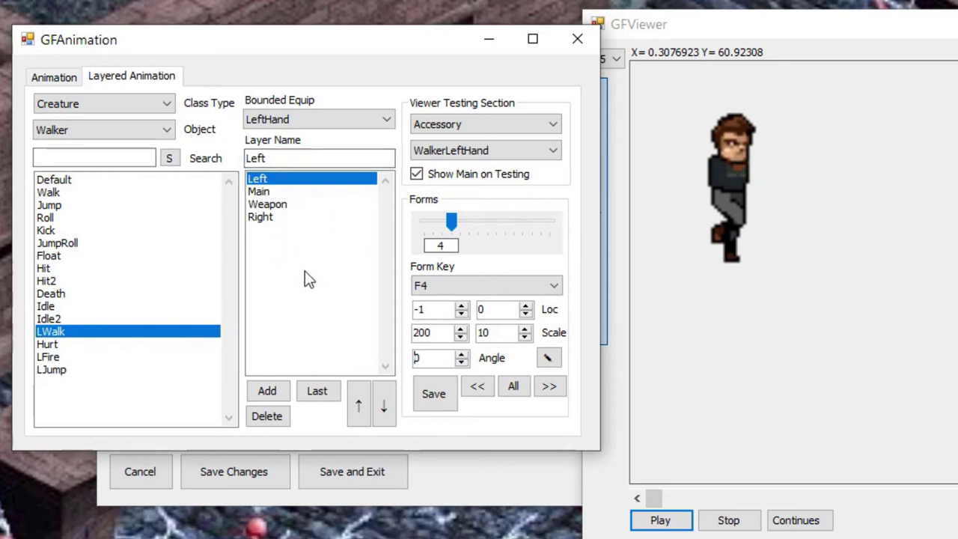
{"action": "double_click", "coordinate": [427, 333]}
{"action": "type", "text": "0"}
{"action": "left_click", "coordinate": [491, 333]}
Check the Left layer's forms 1 to 4, set form 3's vertical location to -1 and save the layer.
{"action": "left_click_drag", "start_coordinate": [451, 222], "coordinate": [424, 224]}
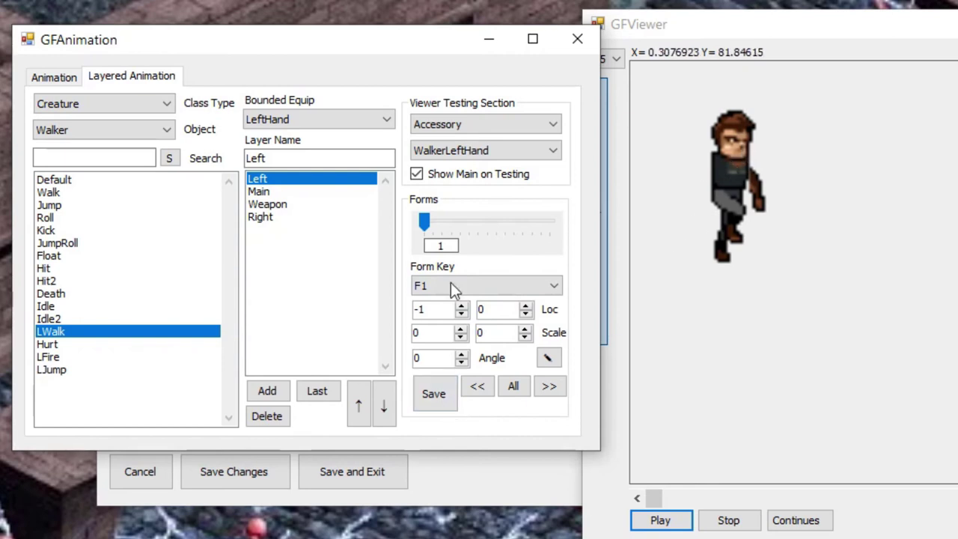
{"action": "left_click_drag", "start_coordinate": [431, 224], "coordinate": [452, 221]}
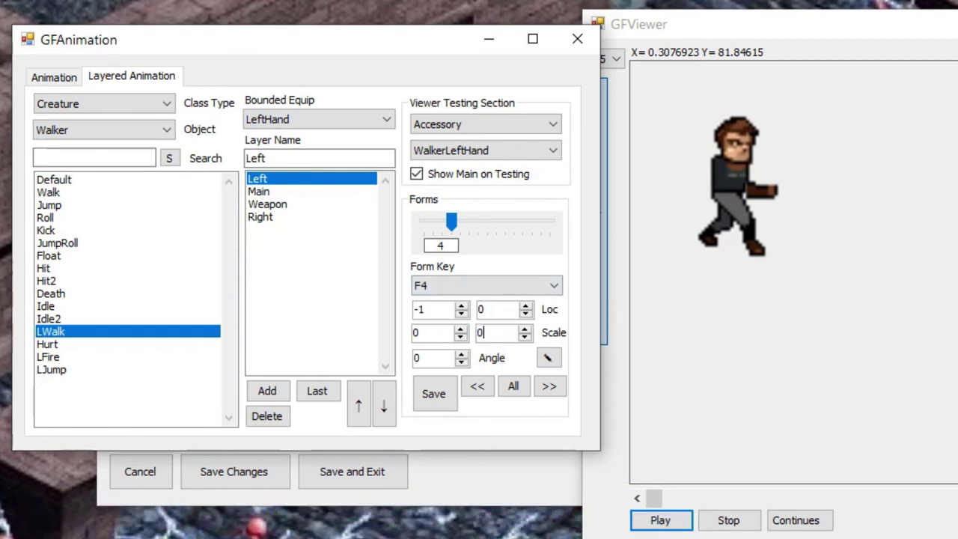
{"action": "mouse_move", "coordinate": [448, 220]}
{"action": "left_mouse_down"}
{"action": "mouse_move", "coordinate": [432, 224]}
{"action": "mouse_move", "coordinate": [442, 224]}
{"action": "left_mouse_up"}
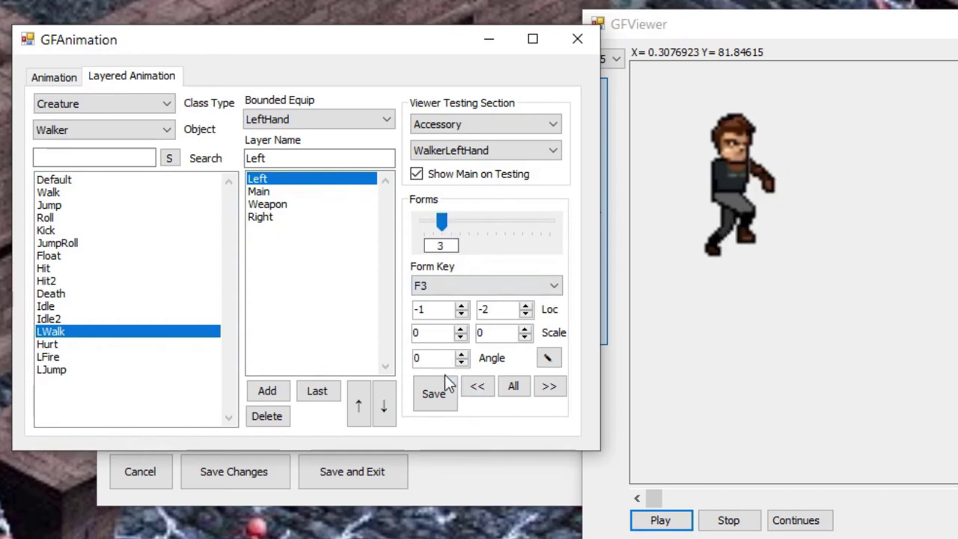
{"action": "left_click", "coordinate": [527, 305]}
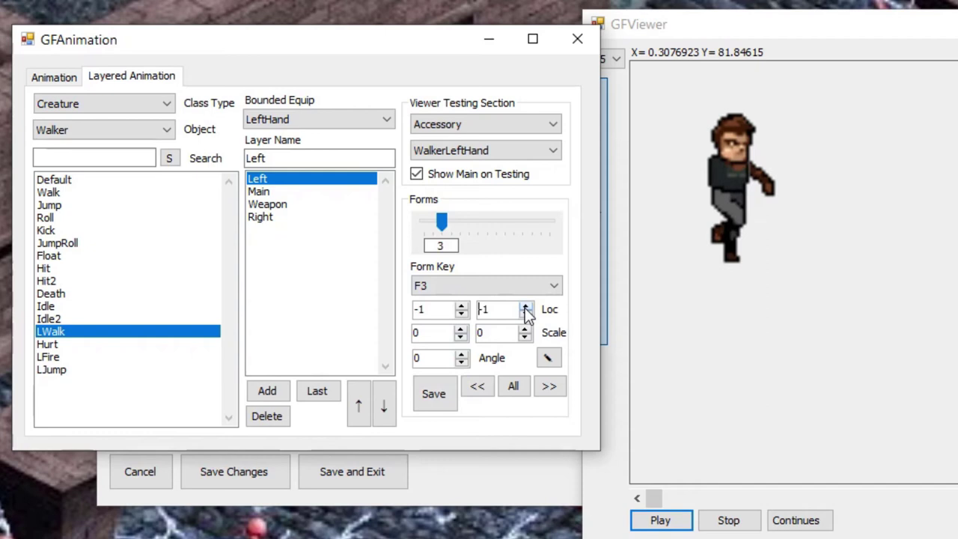
{"action": "left_click", "coordinate": [439, 397]}
Preview the Right layer with the Accessory object WalkerRightHand as the viewer test object.
{"action": "left_click", "coordinate": [269, 204]}
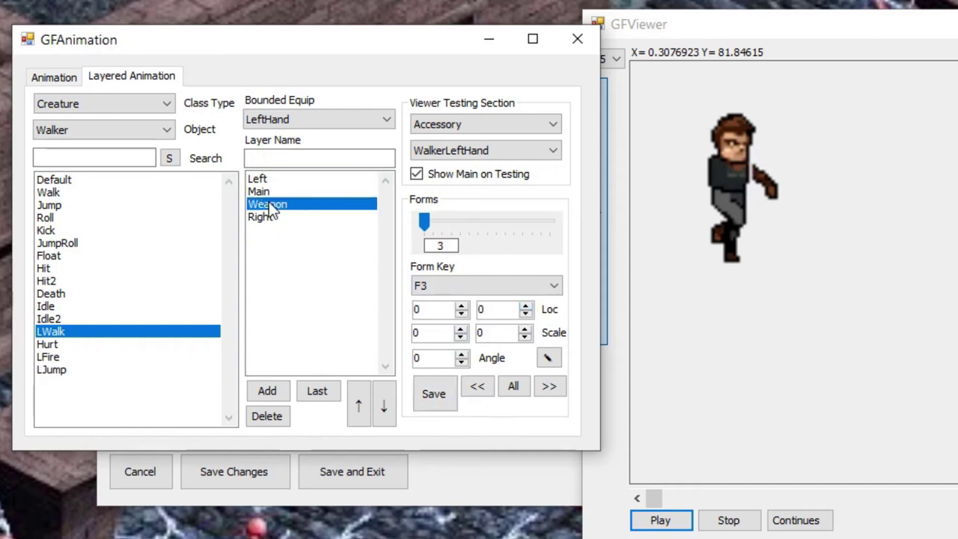
{"action": "left_click", "coordinate": [267, 218]}
{"action": "left_click", "coordinate": [458, 125]}
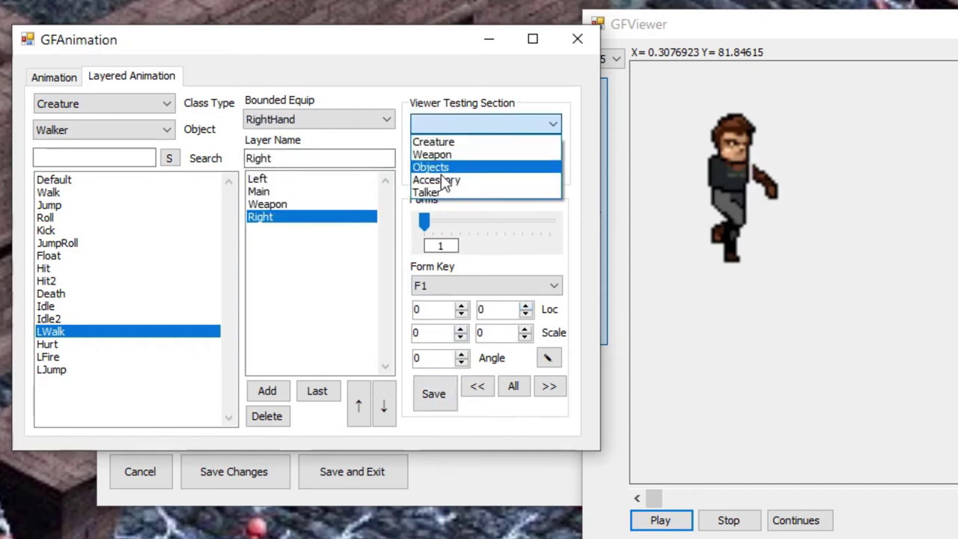
{"action": "left_click", "coordinate": [487, 177]}
{"action": "left_click", "coordinate": [445, 153]}
{"action": "left_click", "coordinate": [452, 169]}
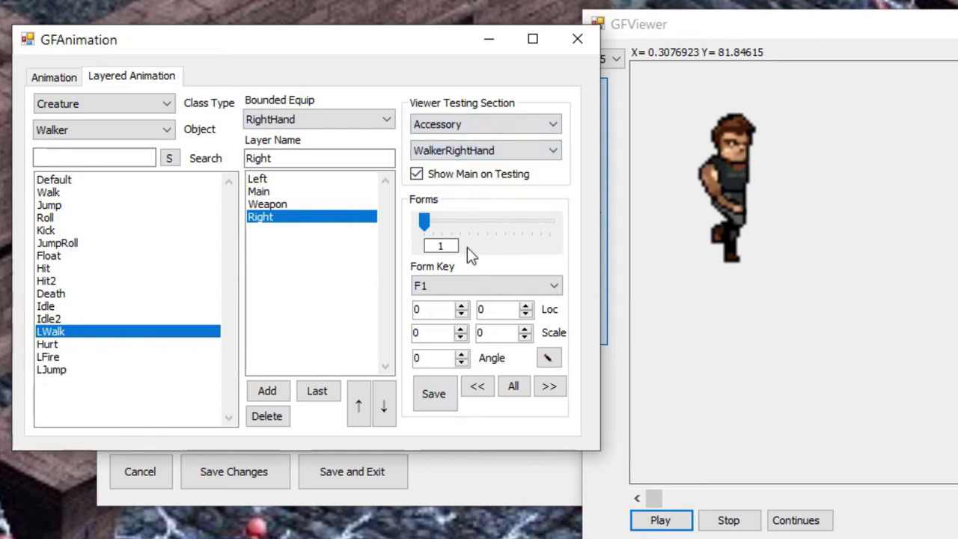
Assign form keys F2, F3 and F4 to the Right layer's forms 2, 3 and 4.
{"action": "mouse_move", "coordinate": [424, 220]}
{"action": "left_mouse_down"}
{"action": "mouse_move", "coordinate": [477, 224]}
{"action": "mouse_move", "coordinate": [428, 220]}
{"action": "left_mouse_up"}
{"action": "left_click", "coordinate": [438, 229]}
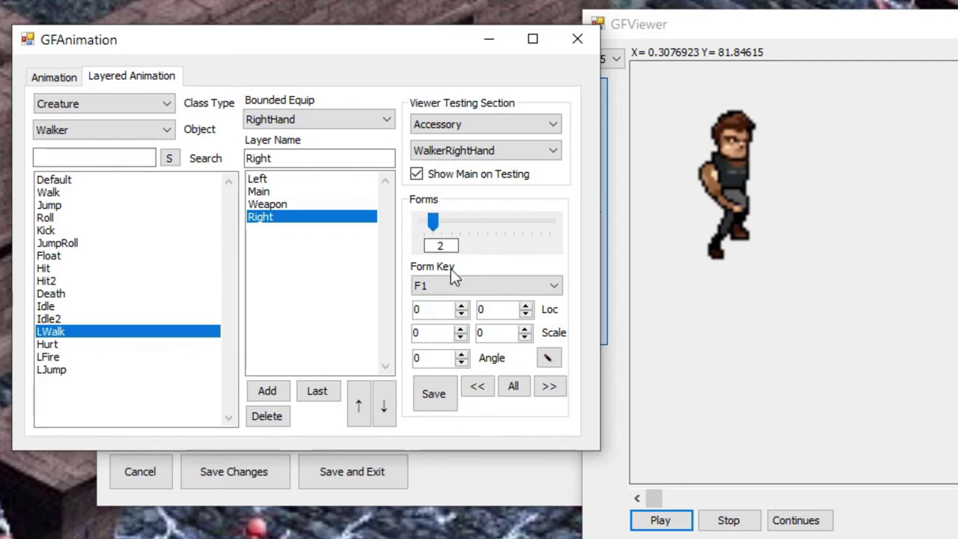
{"action": "left_click", "coordinate": [451, 286]}
{"action": "left_click", "coordinate": [443, 315]}
{"action": "left_click_drag", "start_coordinate": [434, 234], "coordinate": [451, 231]}
{"action": "left_click", "coordinate": [442, 283]}
{"action": "left_click", "coordinate": [434, 327]}
{"action": "left_click", "coordinate": [449, 286]}
{"action": "left_click", "coordinate": [441, 339]}
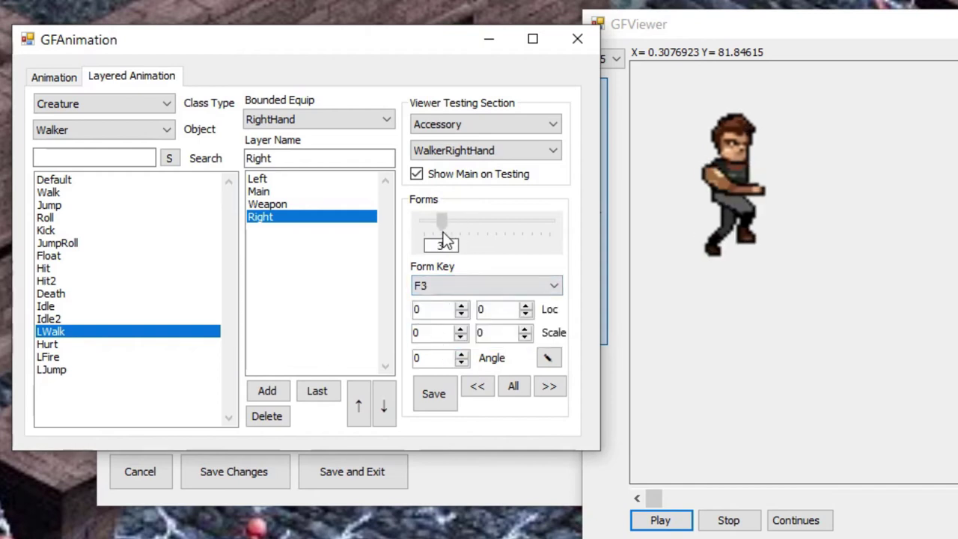
Continue the F2, F3 and F4 form key sequence on the Right layer's further forms and save the layer.
{"action": "left_click_drag", "start_coordinate": [459, 237], "coordinate": [441, 225]}
{"action": "left_click", "coordinate": [455, 285]}
{"action": "left_click", "coordinate": [442, 315]}
{"action": "left_click", "coordinate": [470, 289]}
{"action": "left_click", "coordinate": [457, 327]}
{"action": "left_click", "coordinate": [486, 222]}
{"action": "left_click", "coordinate": [475, 289]}
{"action": "left_click", "coordinate": [472, 340]}
{"action": "left_click", "coordinate": [438, 403]}
Preview the Weapon layer with the Weapon object Gun as the viewer test object.
{"action": "left_click", "coordinate": [309, 205]}
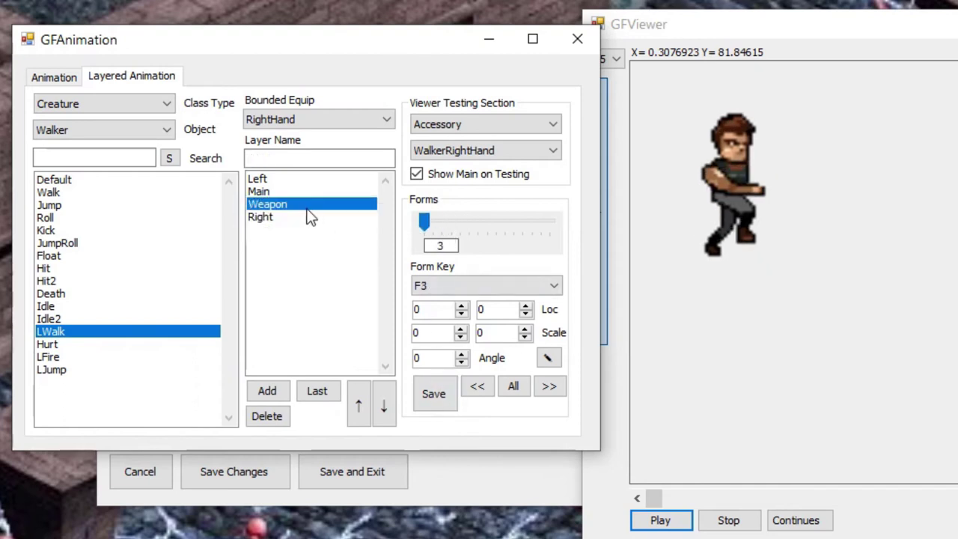
{"action": "left_click", "coordinate": [461, 126]}
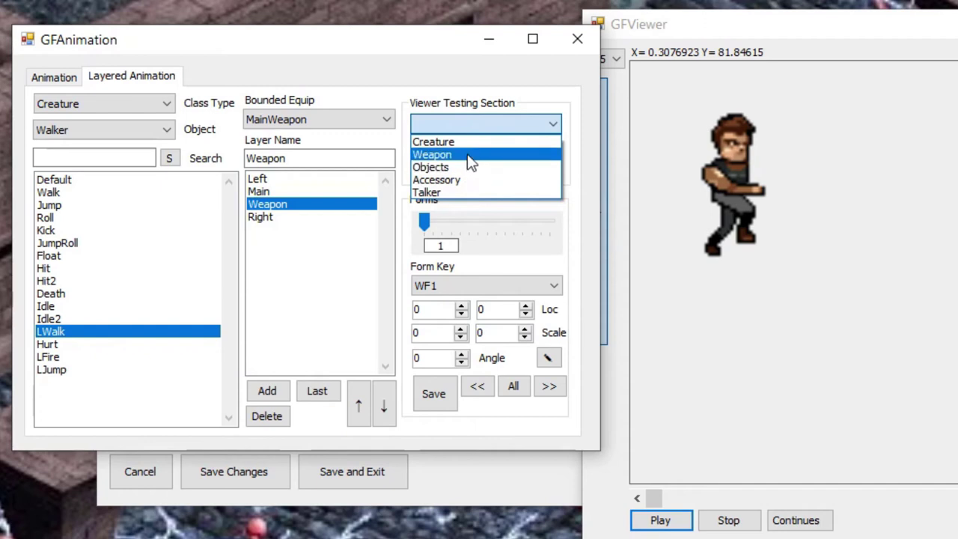
{"action": "left_click", "coordinate": [467, 155]}
{"action": "left_click", "coordinate": [466, 154]}
{"action": "left_click", "coordinate": [465, 164]}
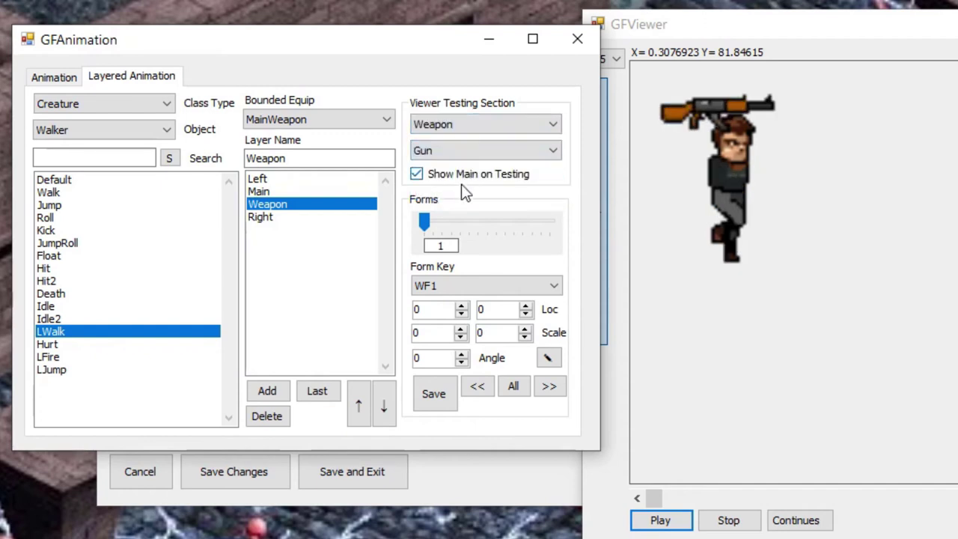
Set the Weapon layer's location on form 1 to 10 horizontally and 20 vertically, and save the layer.
{"action": "left_click_drag", "start_coordinate": [424, 222], "coordinate": [427, 241]}
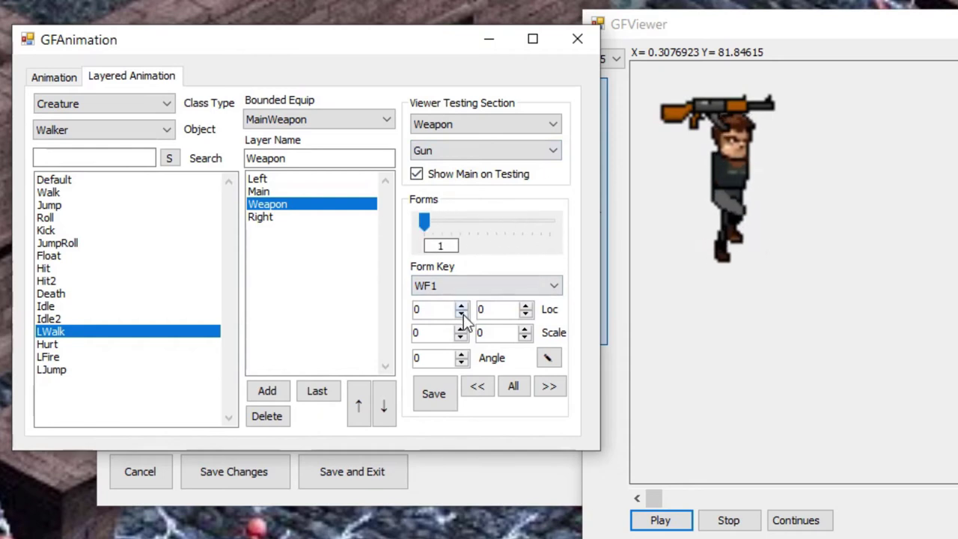
{"action": "double_click", "coordinate": [432, 309]}
{"action": "type", "text": "10"}
{"action": "left_click", "coordinate": [506, 312]}
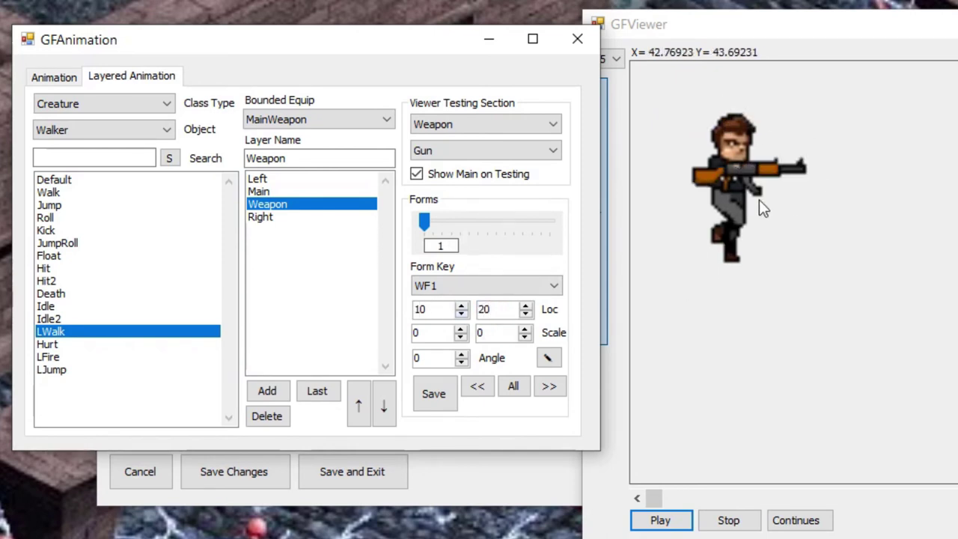
{"action": "left_click_drag", "start_coordinate": [425, 225], "coordinate": [409, 233]}
{"action": "left_click", "coordinate": [434, 397]}
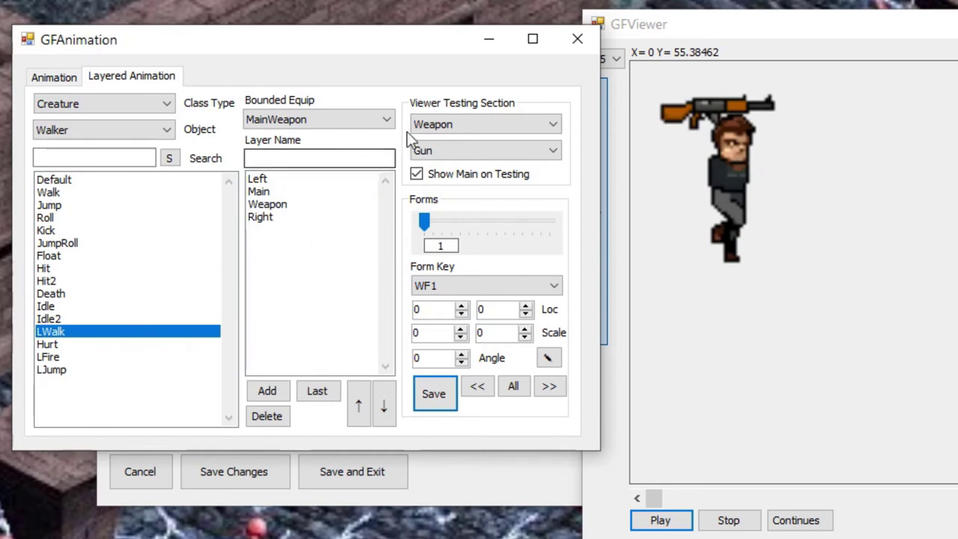
Review the Left, Weapon and Right layers, and go through the Main layer's forms to check the combined pose.
{"action": "left_click", "coordinate": [257, 180]}
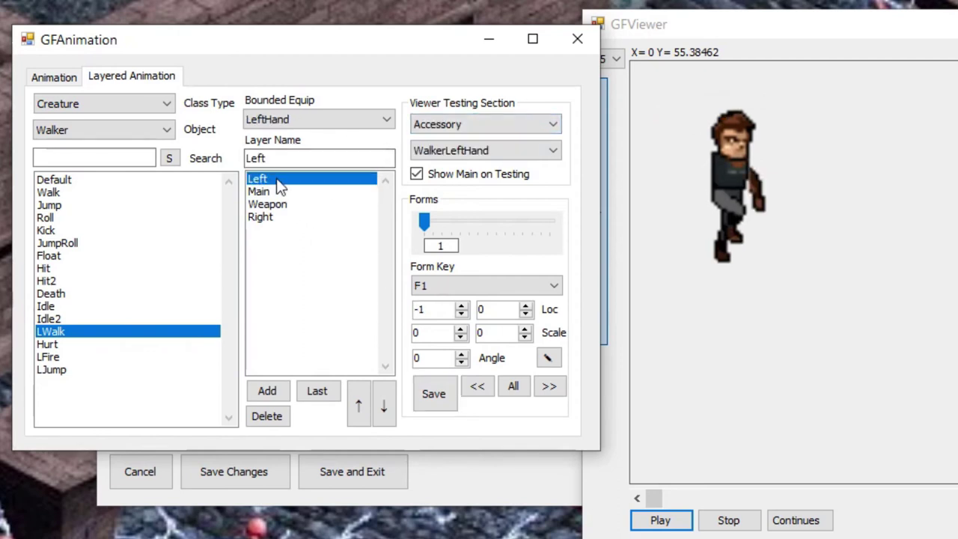
{"action": "left_click", "coordinate": [282, 205]}
{"action": "left_click", "coordinate": [283, 219]}
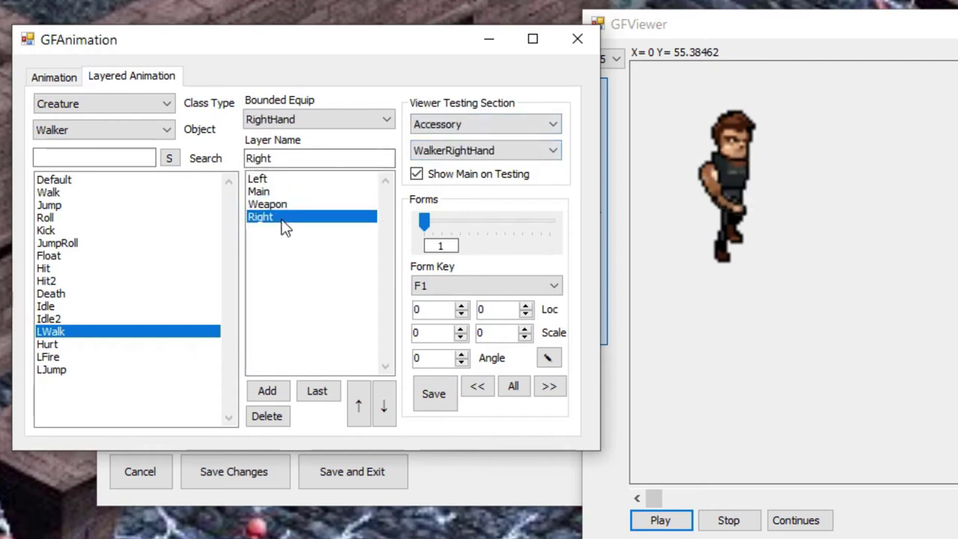
{"action": "left_click", "coordinate": [281, 191]}
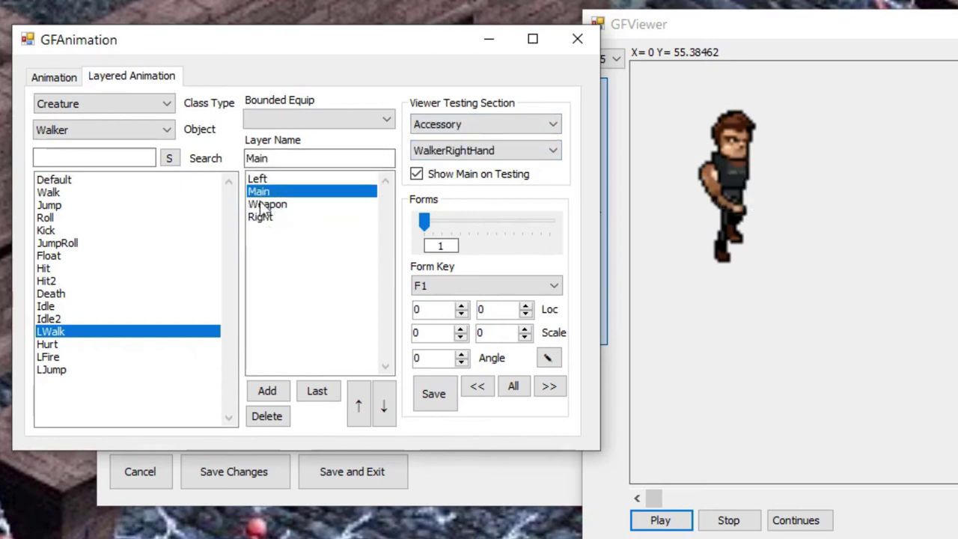
{"action": "left_click", "coordinate": [428, 224]}
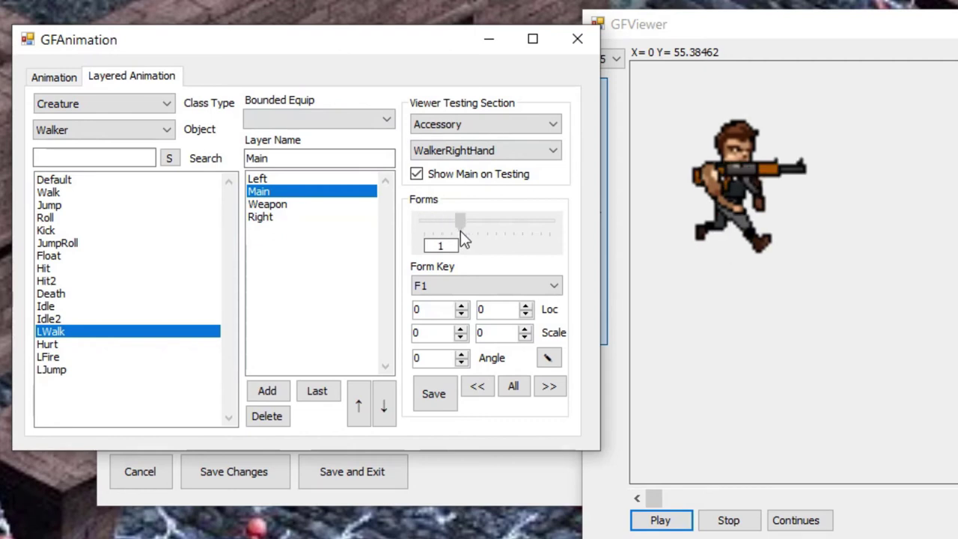
{"action": "left_click_drag", "start_coordinate": [434, 247], "coordinate": [418, 230]}
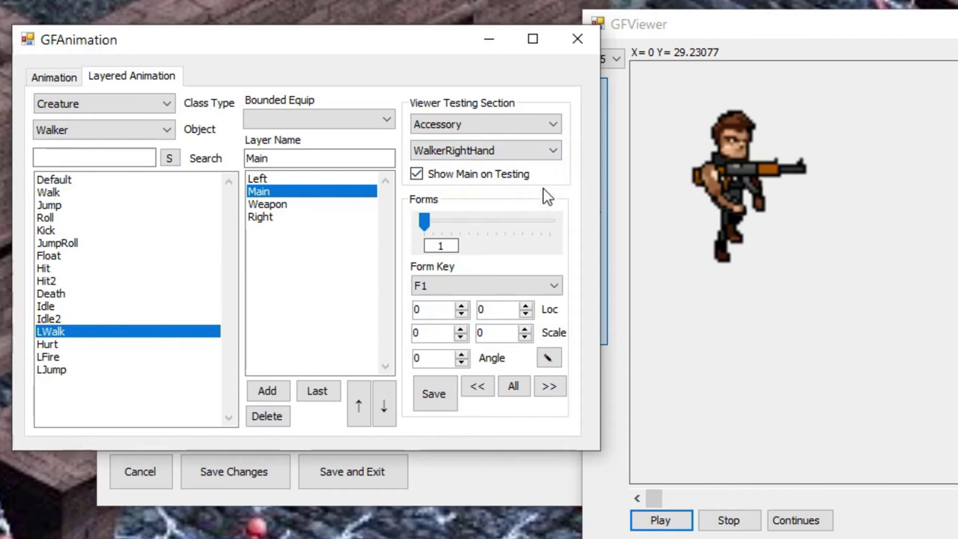
Set the Weapon layer's vertical location on form 1 to 25 and apply the settings to all forms.
{"action": "left_click", "coordinate": [291, 205]}
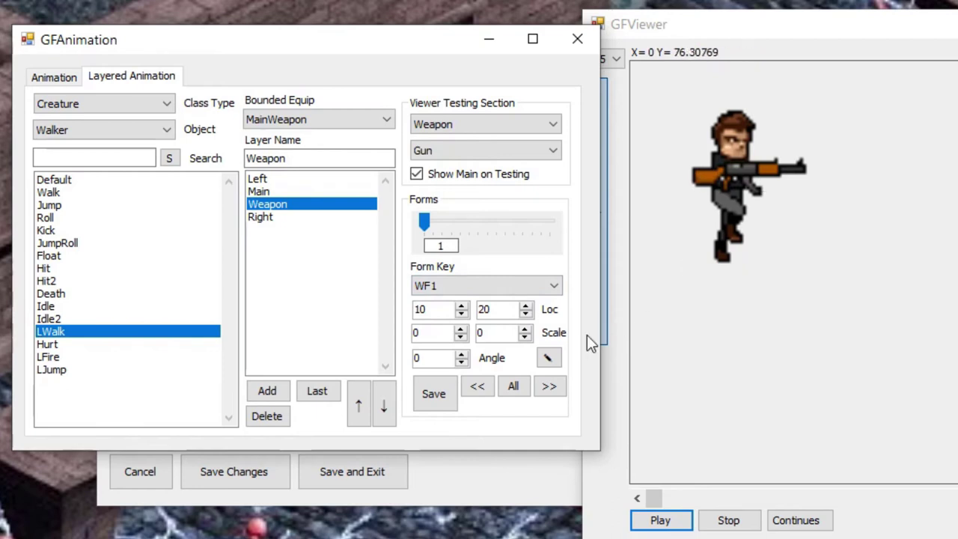
{"action": "left_click", "coordinate": [526, 306]}
{"action": "left_click", "coordinate": [526, 306]}
{"action": "left_click", "coordinate": [526, 306]}
{"action": "left_click", "coordinate": [526, 307]}
{"action": "left_click", "coordinate": [526, 307]}
{"action": "left_click", "coordinate": [514, 398]}
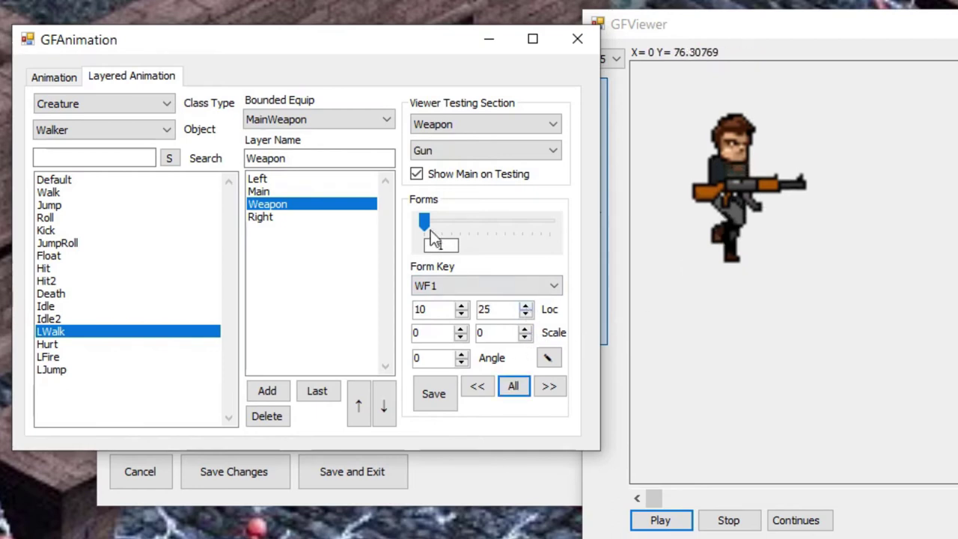
Save the Weapon layer's settings and go through the Main and Weapon layers' forms to check the gun's alignment.
{"action": "left_click", "coordinate": [423, 394]}
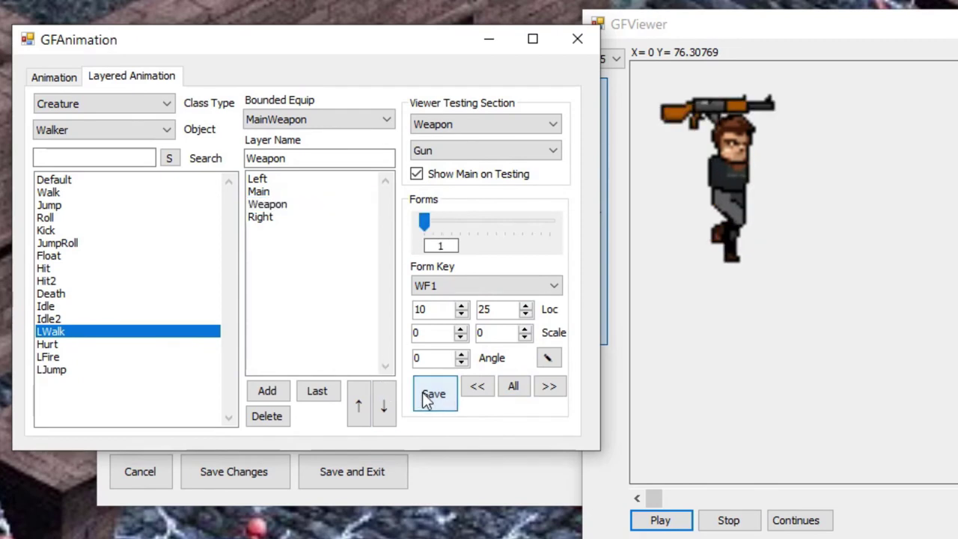
{"action": "left_click", "coordinate": [299, 192]}
{"action": "left_click_drag", "start_coordinate": [427, 232], "coordinate": [442, 244]}
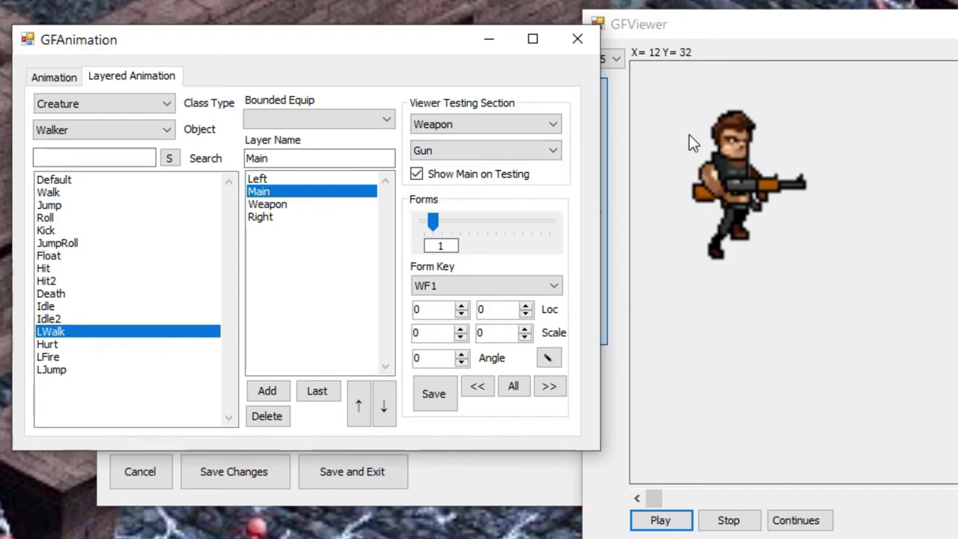
{"action": "left_click", "coordinate": [308, 205]}
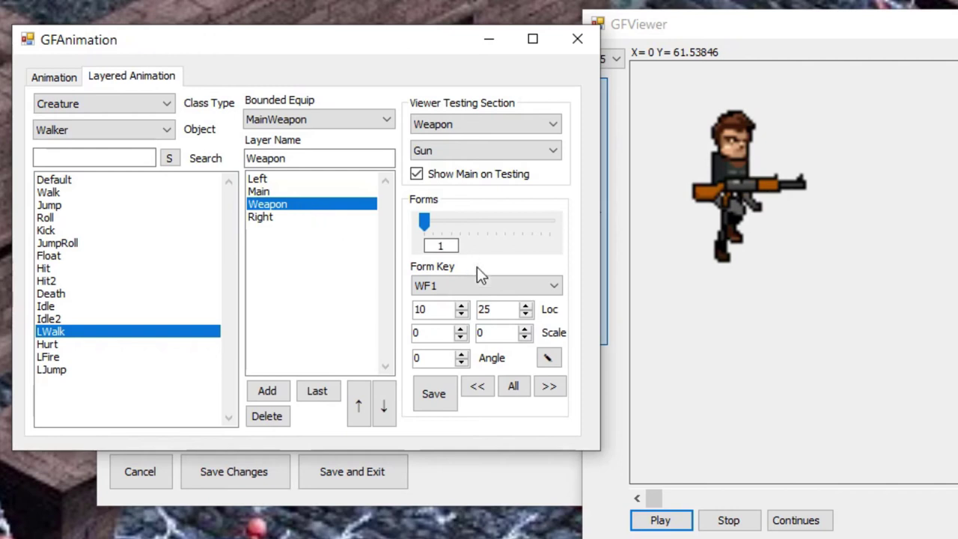
{"action": "mouse_move", "coordinate": [422, 234]}
{"action": "left_mouse_down"}
{"action": "mouse_move", "coordinate": [438, 224]}
{"action": "mouse_move", "coordinate": [498, 235]}
{"action": "mouse_move", "coordinate": [439, 241]}
{"action": "mouse_move", "coordinate": [457, 247]}
{"action": "mouse_move", "coordinate": [549, 246]}
{"action": "mouse_move", "coordinate": [454, 218]}
{"action": "mouse_move", "coordinate": [420, 230]}
{"action": "left_mouse_up"}
{"action": "left_click", "coordinate": [260, 192]}
{"action": "left_click_drag", "start_coordinate": [424, 223], "coordinate": [464, 232]}
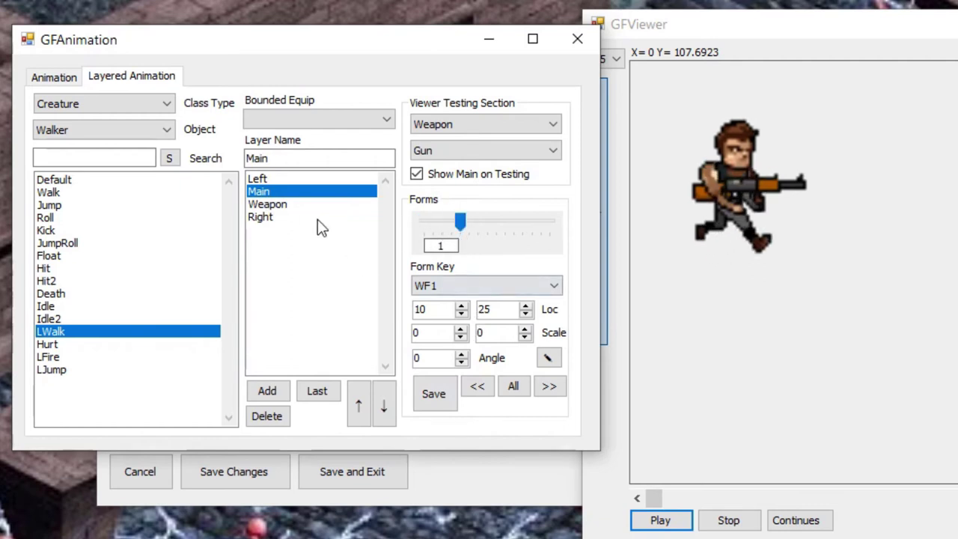
Set the angle of form 4 in the Weapon layer to 1.
{"action": "left_click", "coordinate": [345, 205]}
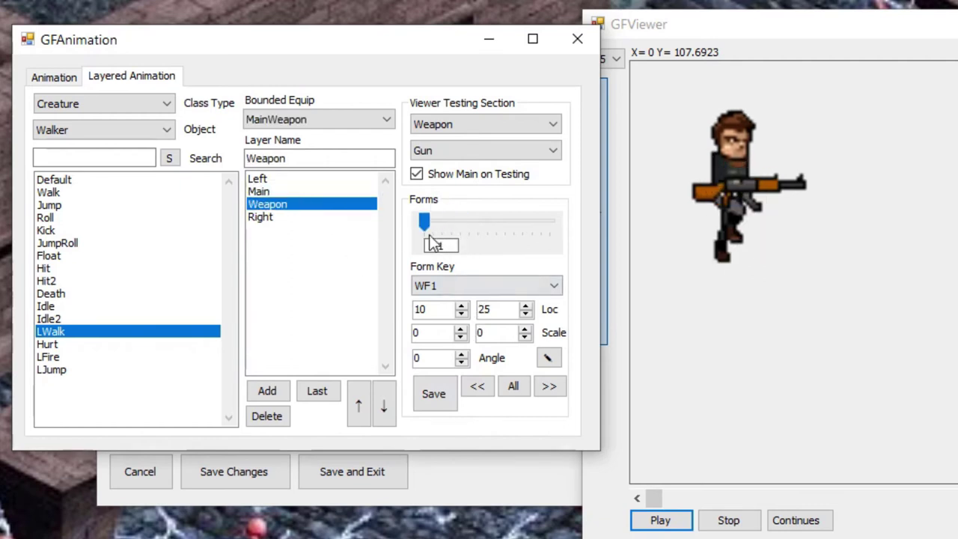
{"action": "left_click_drag", "start_coordinate": [425, 225], "coordinate": [454, 225]}
{"action": "left_click", "coordinate": [460, 353]}
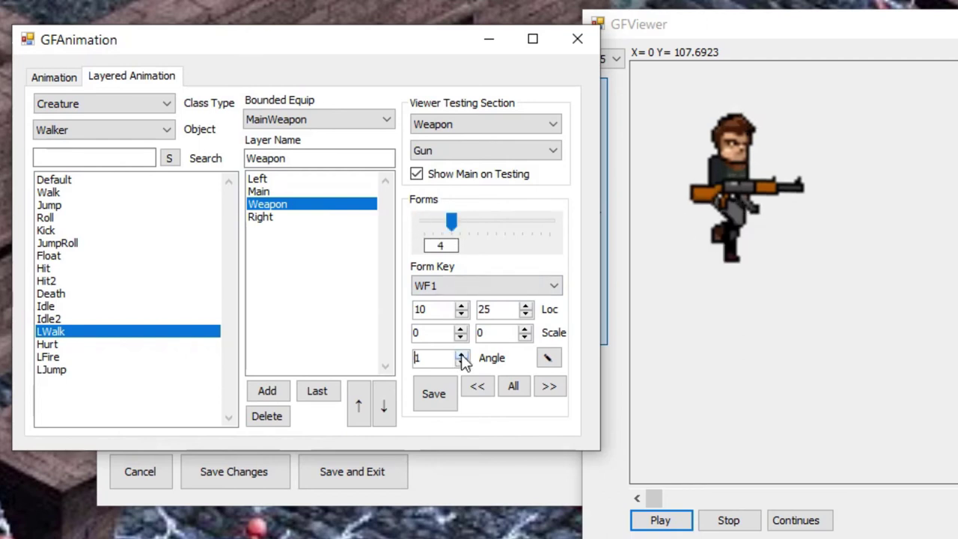
Set the angle of the Weapon layer's form 6 to 357.
{"action": "left_click_drag", "start_coordinate": [454, 225], "coordinate": [472, 225]}
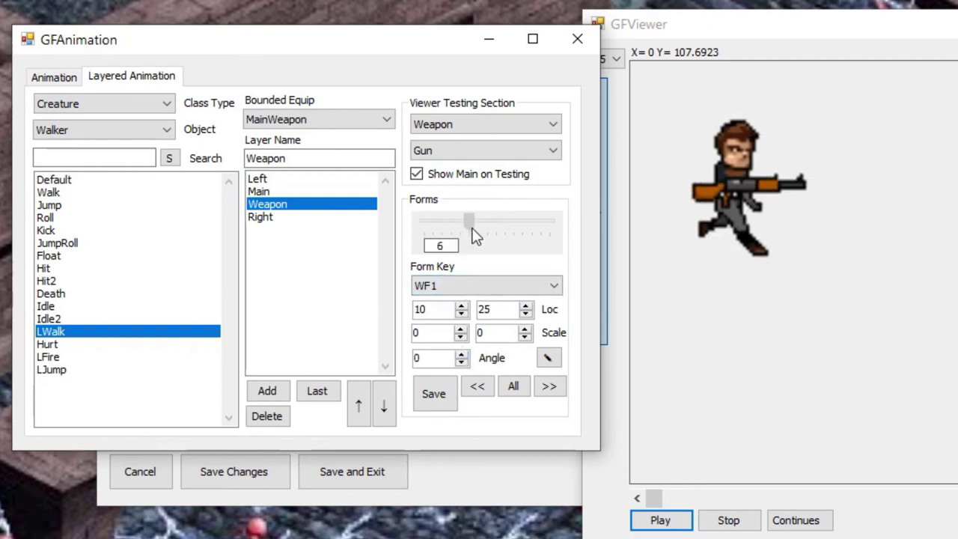
{"action": "left_click", "coordinate": [433, 352]}
{"action": "type", "text": "250"}
{"action": "left_click_drag", "start_coordinate": [434, 357], "coordinate": [387, 364]}
{"action": "type", "text": "350"}
{"action": "left_click", "coordinate": [462, 354]}
{"action": "left_click", "coordinate": [462, 354]}
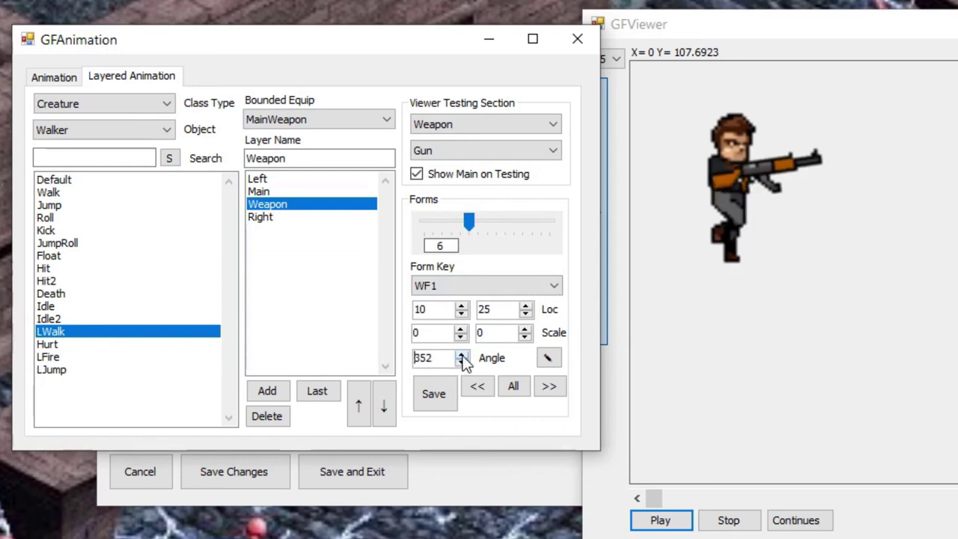
{"action": "left_click", "coordinate": [462, 354]}
{"action": "left_click", "coordinate": [462, 354]}
{"action": "left_click", "coordinate": [463, 354]}
{"action": "left_click", "coordinate": [463, 354]}
{"action": "left_click", "coordinate": [463, 353]}
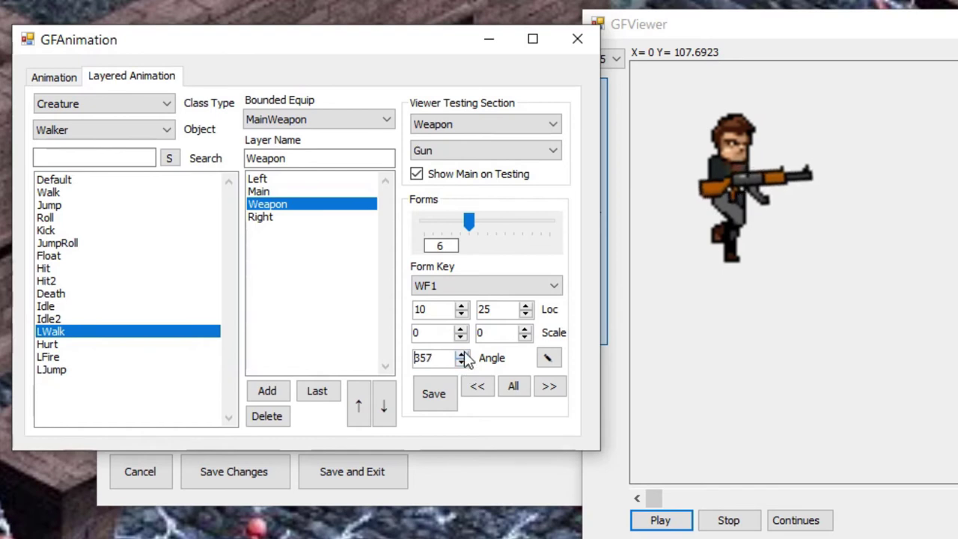
Scale the Weapon layer's form 6 by 8 horizontally and 3 vertically.
{"action": "left_click", "coordinate": [462, 330]}
{"action": "left_click", "coordinate": [462, 330]}
{"action": "left_click", "coordinate": [462, 330]}
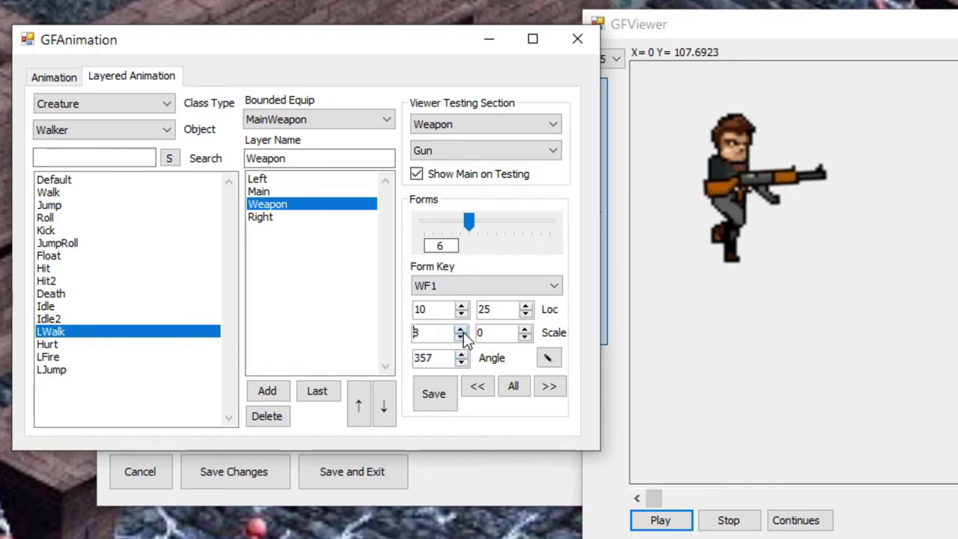
{"action": "left_click", "coordinate": [525, 329]}
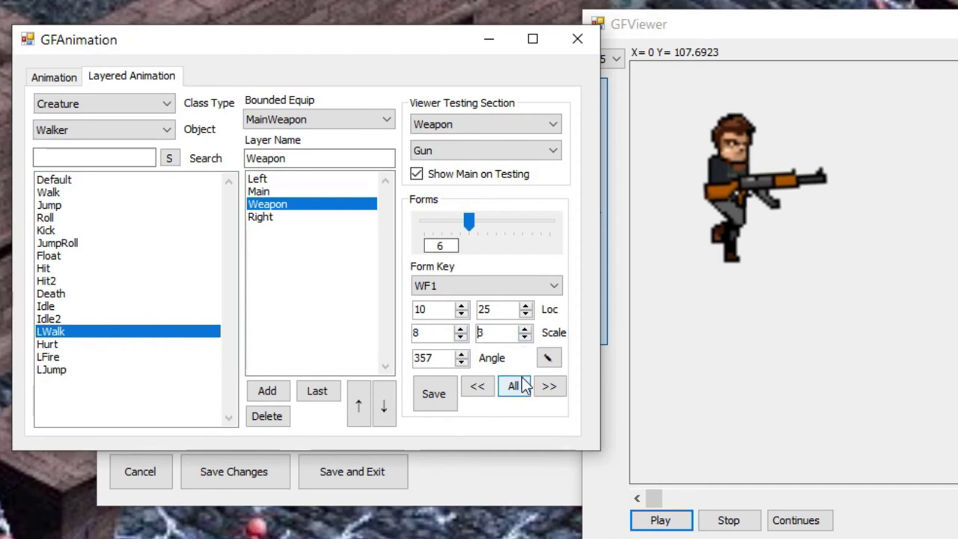
Slightly lower the vertical and horizontal location values of the Weapon layer's form 6.
{"action": "left_click", "coordinate": [526, 313]}
{"action": "left_click", "coordinate": [526, 314]}
{"action": "left_click", "coordinate": [462, 313]}
{"action": "double_click", "coordinate": [461, 313]}
{"action": "double_click", "coordinate": [461, 313]}
{"action": "mouse_move", "coordinate": [474, 221]}
{"action": "left_mouse_down"}
{"action": "mouse_move", "coordinate": [483, 221]}
{"action": "mouse_move", "coordinate": [439, 222]}
{"action": "mouse_move", "coordinate": [473, 222]}
{"action": "left_mouse_up"}
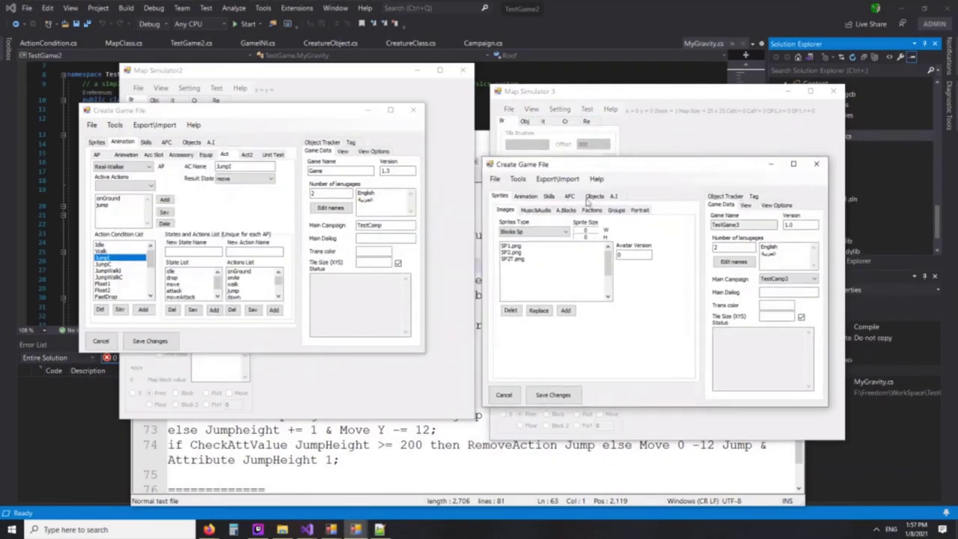
Display Walker's Jump action condition and its tag in the TestGame3 game file.
{"action": "left_click", "coordinate": [526, 195]}
{"action": "left_click", "coordinate": [628, 208]}
{"action": "left_click", "coordinate": [513, 312]}
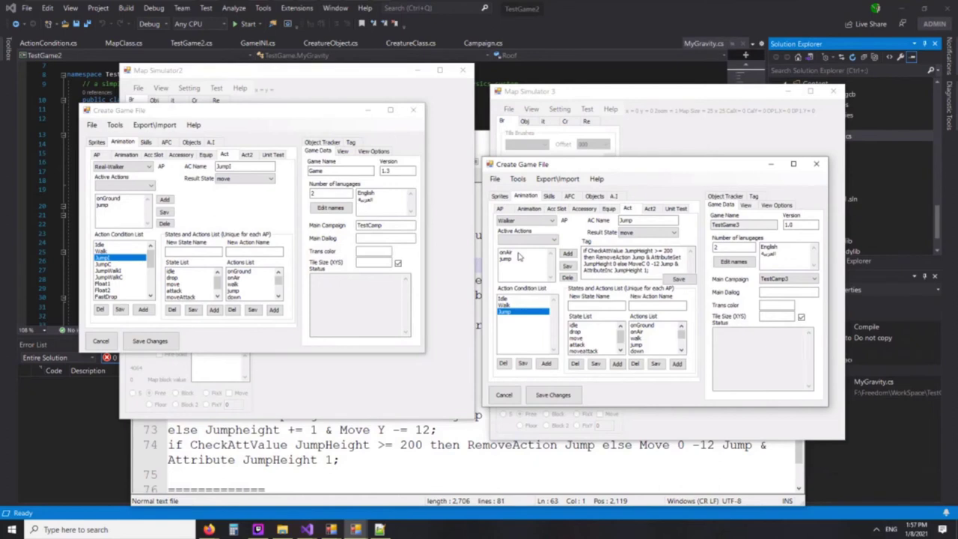
Examine the jump rule in test3 walker info.txt, highlighting ContainCurAction onGround and the onAir Jump condition.
{"action": "left_click", "coordinate": [462, 462]}
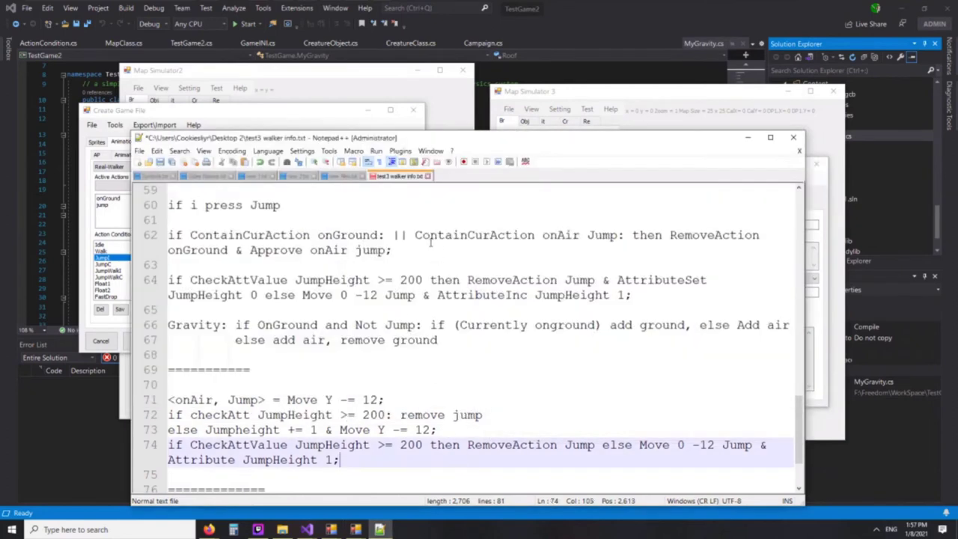
{"action": "left_click_drag", "start_coordinate": [379, 235], "coordinate": [184, 235]}
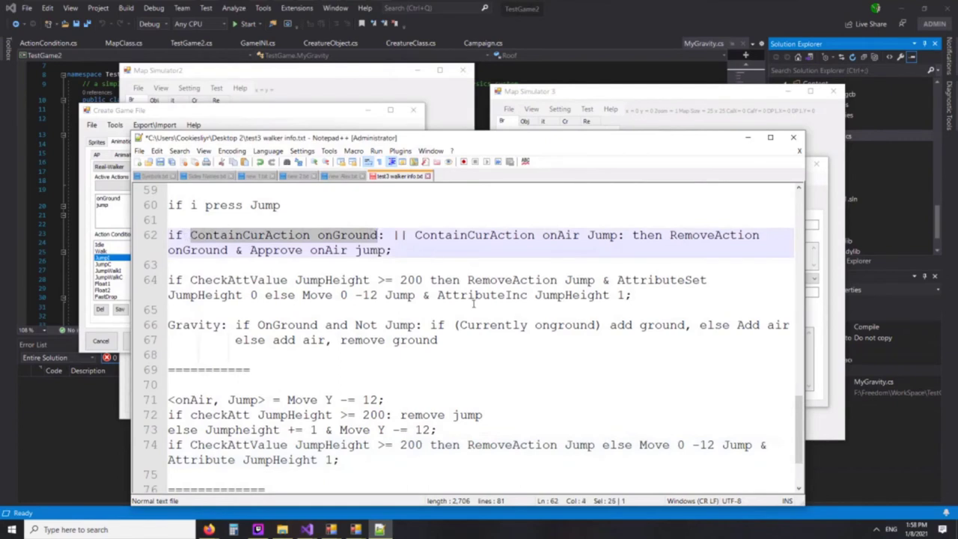
{"action": "left_click_drag", "start_coordinate": [541, 235], "coordinate": [618, 235]}
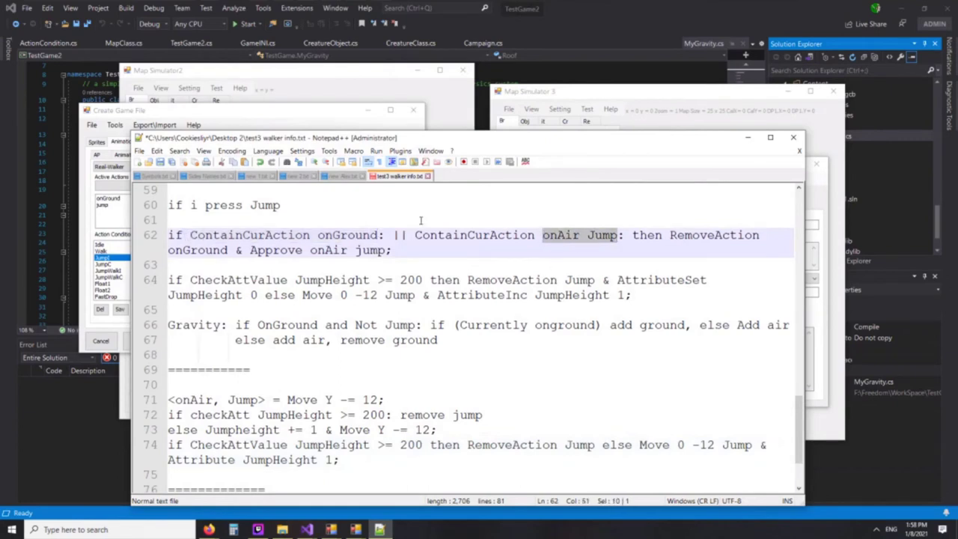
Switch to Visual Studio and examine the movement request code in GameINI.cs.
{"action": "left_click", "coordinate": [113, 263]}
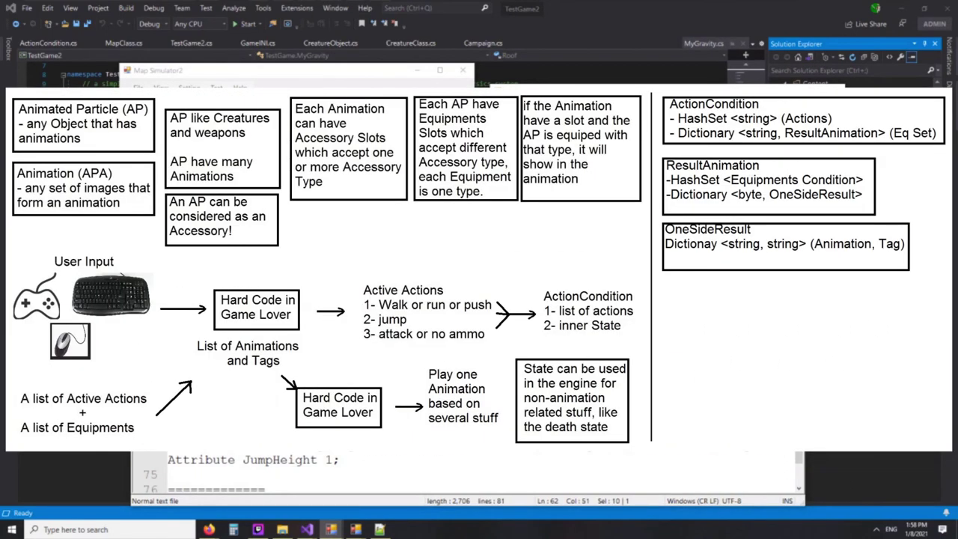
{"action": "key", "text": "alt+Tab"}
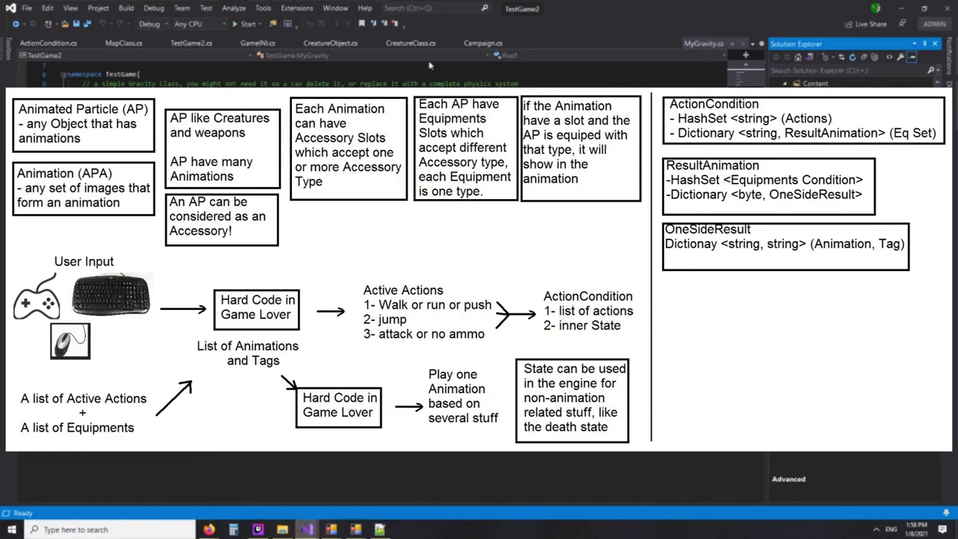
{"action": "left_click", "coordinate": [258, 43]}
{"action": "scroll", "coordinate": [374, 71], "scroll_direction": "up", "scroll_amount": 18}
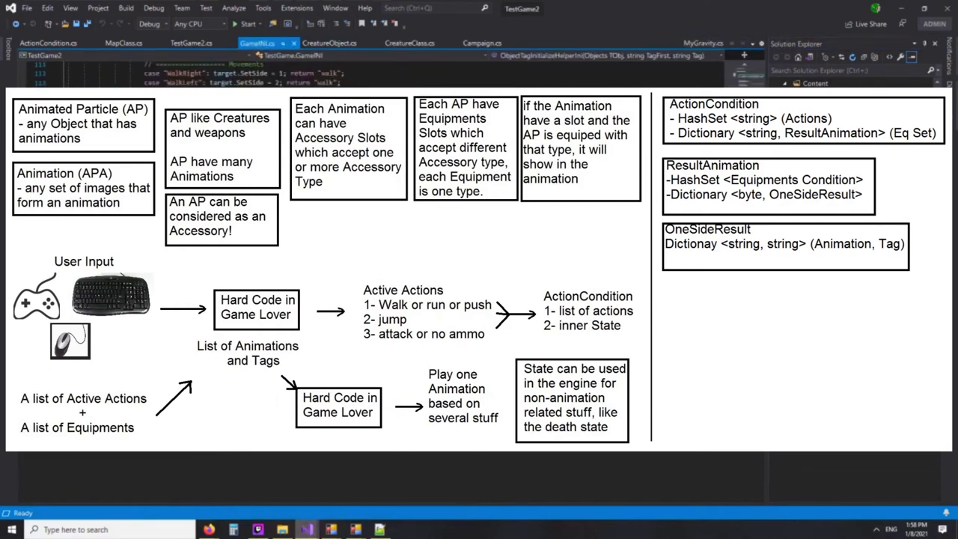
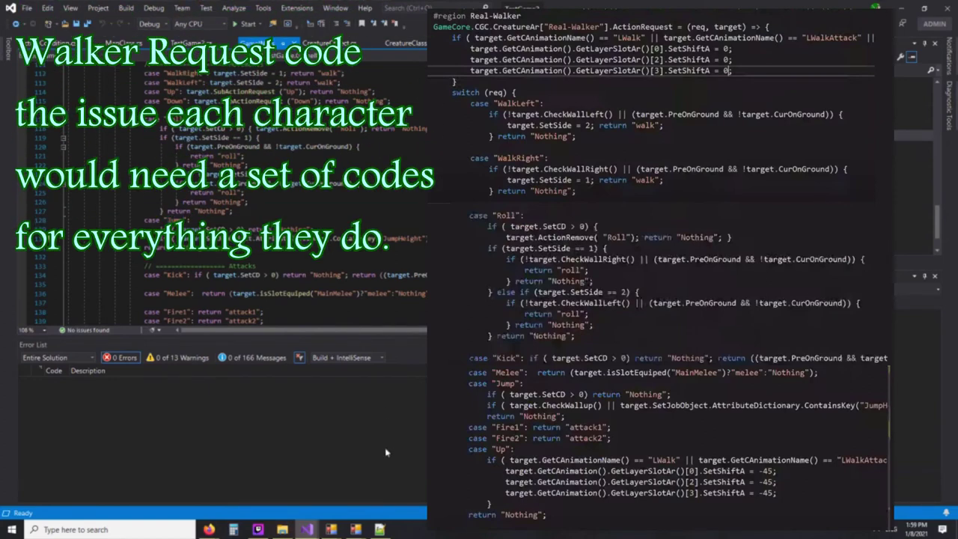
Switch to the first Create Game File window and review Real-Walker's action conditions from Idle through JumpRollC.
{"action": "mouse_move", "coordinate": [355, 530]}
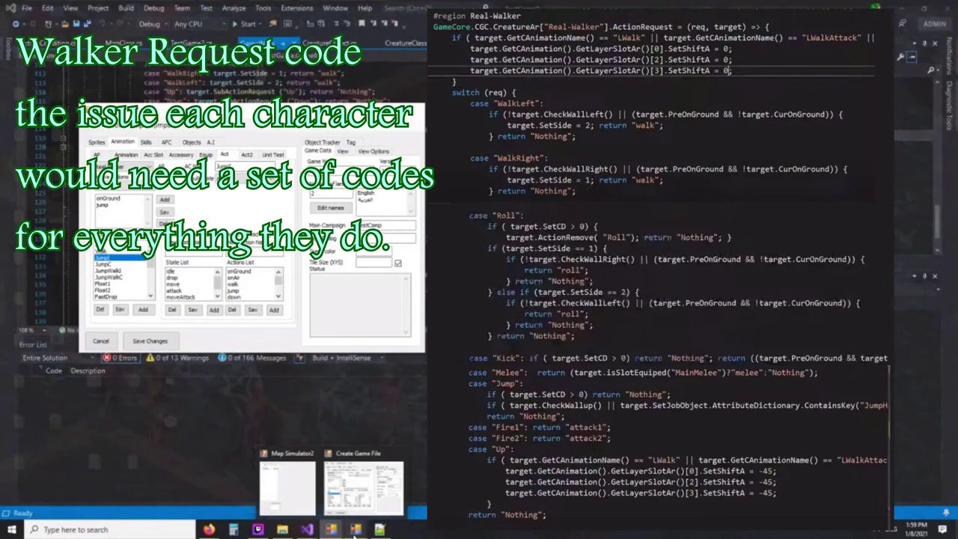
{"action": "left_click", "coordinate": [363, 487]}
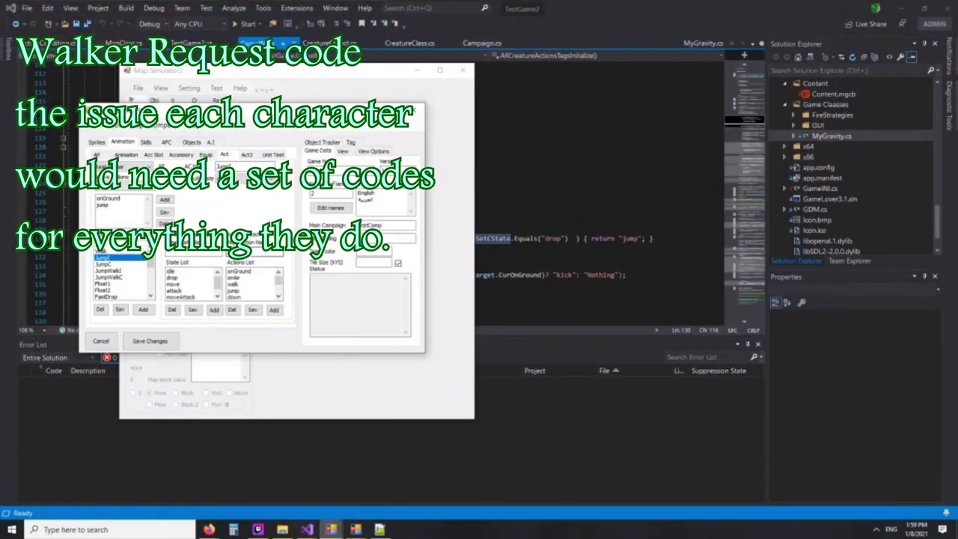
{"action": "left_click", "coordinate": [116, 244]}
{"action": "left_click", "coordinate": [117, 252]}
{"action": "left_click", "coordinate": [124, 277]}
{"action": "scroll", "coordinate": [125, 289], "scroll_direction": "down", "scroll_amount": 2}
{"action": "left_click", "coordinate": [124, 258]}
{"action": "key", "text": "Down"}
{"action": "key", "text": "Down"}
{"action": "key", "text": "Down"}
{"action": "key", "text": "Down"}
{"action": "key", "text": "Down"}
{"action": "key", "text": "Down"}
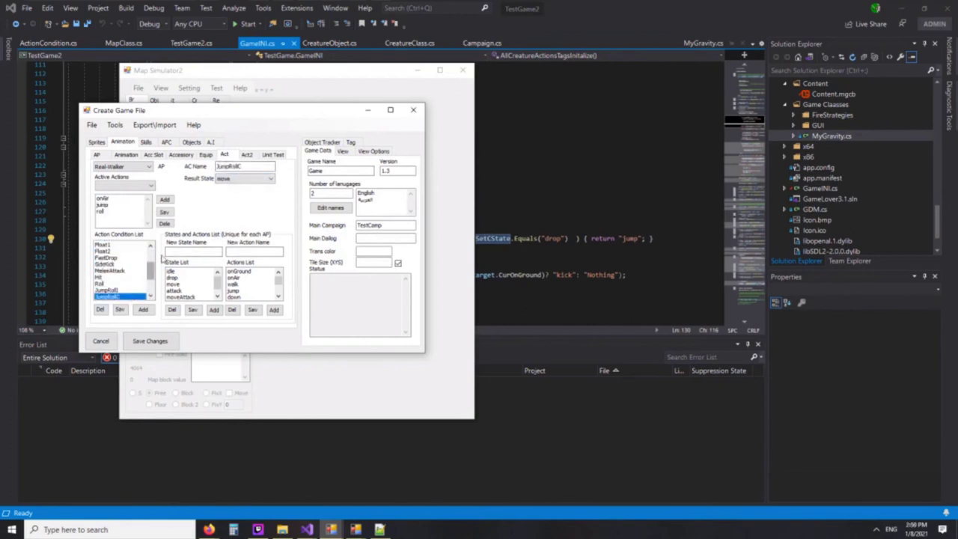
Bring up the TestGame3 game file for comparison and view Real-Walker's Float1 action condition.
{"action": "left_click", "coordinate": [356, 529]}
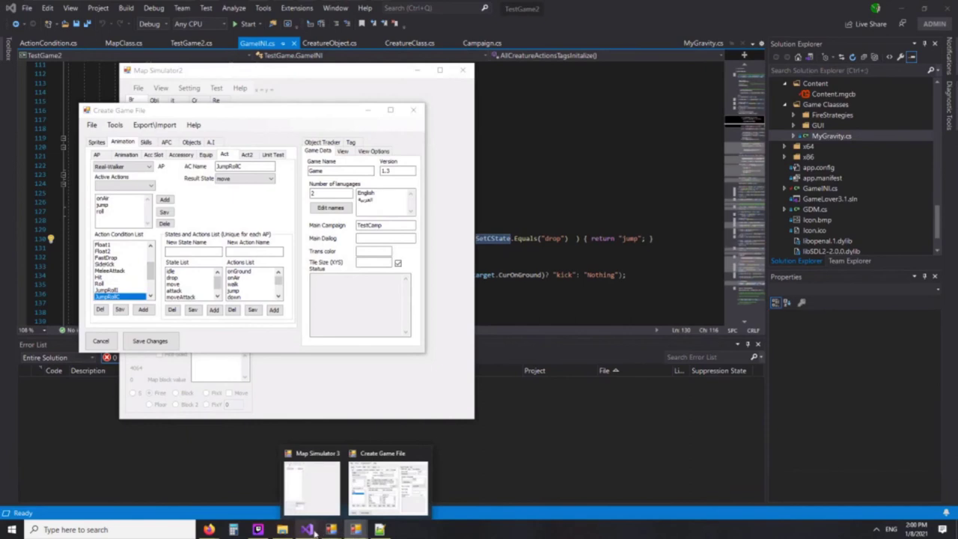
{"action": "left_click", "coordinate": [389, 487]}
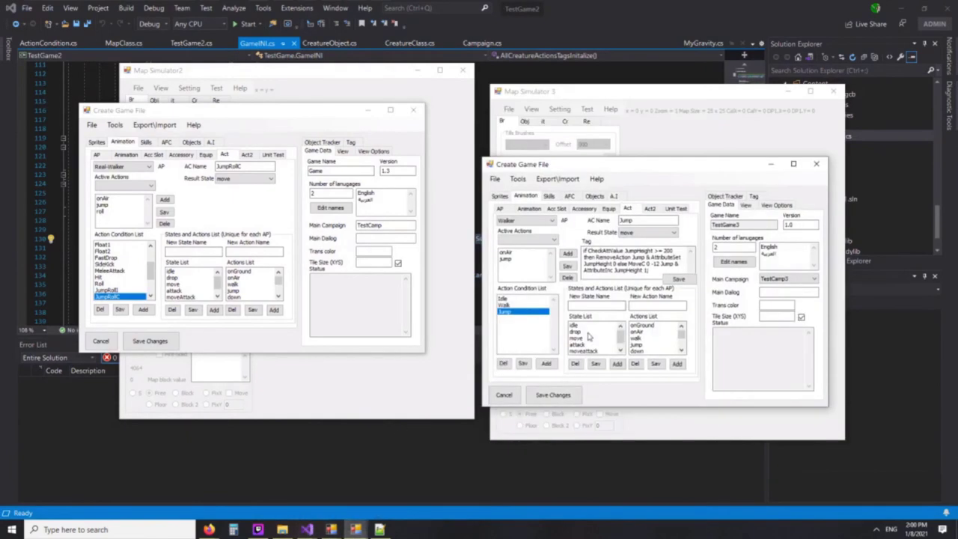
{"action": "scroll", "coordinate": [158, 259], "scroll_direction": "up", "scroll_amount": 2}
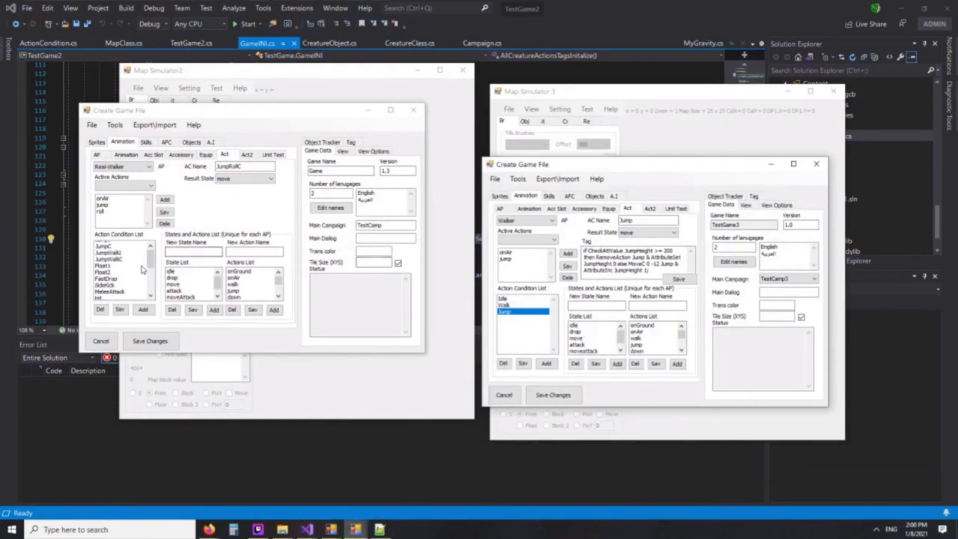
{"action": "left_click", "coordinate": [112, 284]}
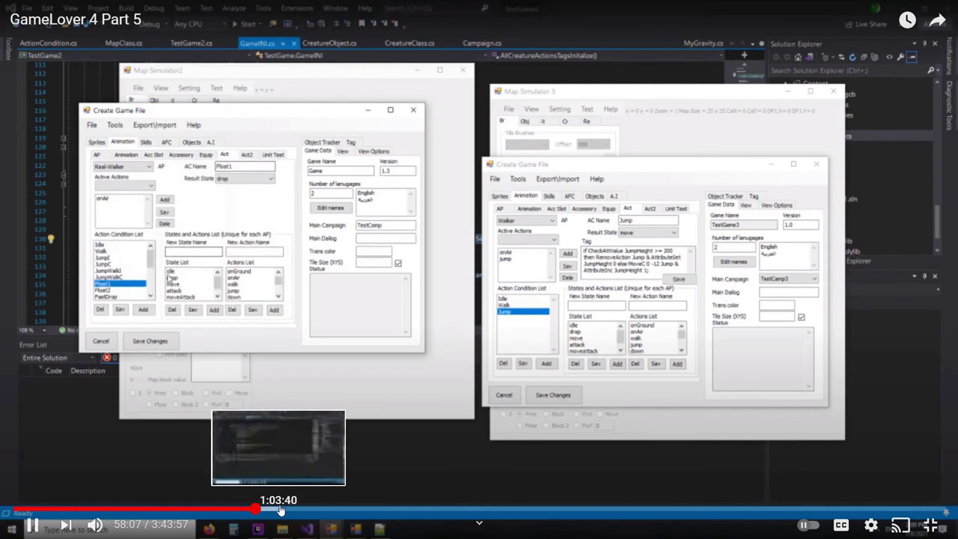
Skip ahead in the GameLover 4 Part 5 video to near its end.
{"action": "left_click", "coordinate": [280, 510]}
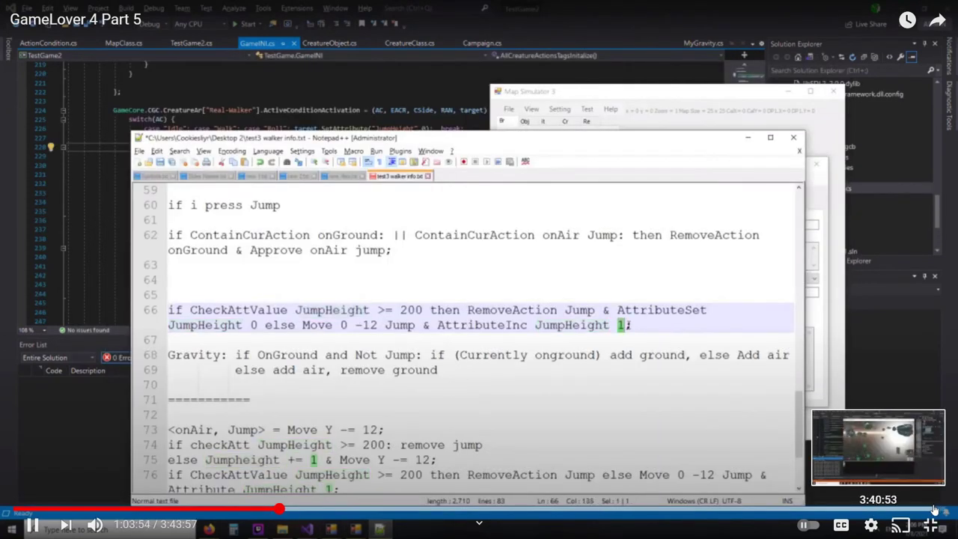
{"action": "left_click", "coordinate": [933, 510]}
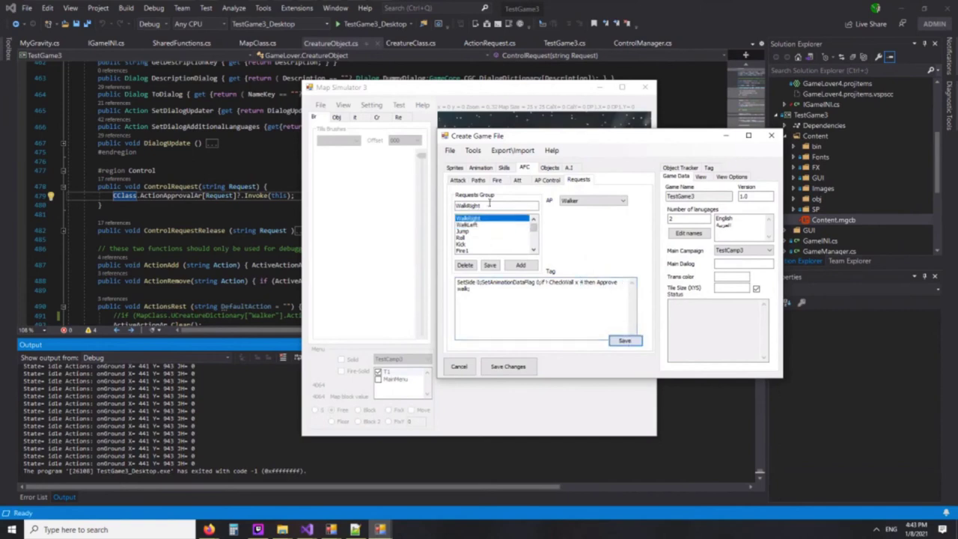
Run TestGame3_Desktop from Visual Studio and test the character's walking and jumping in both directions.
{"action": "left_click", "coordinate": [347, 23]}
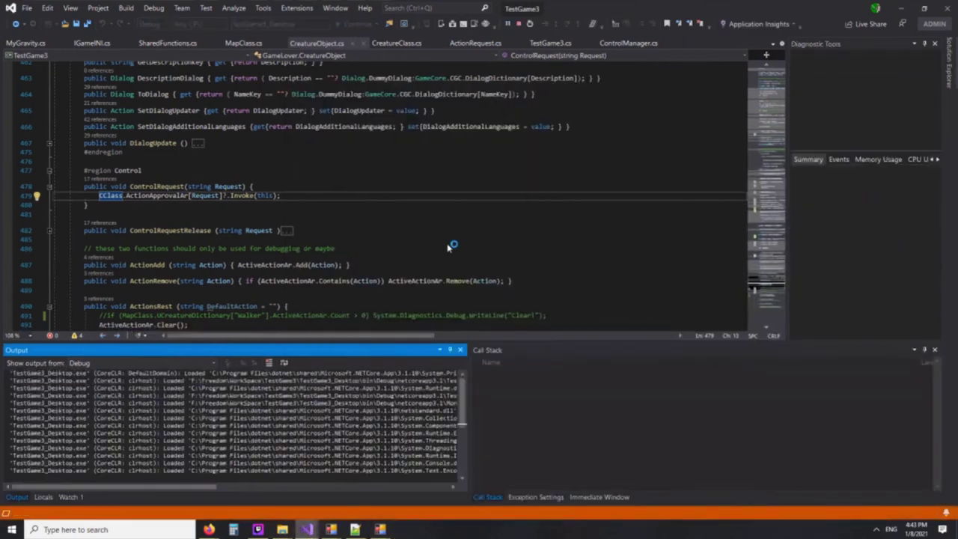
{"action": "key", "text": "Right"}
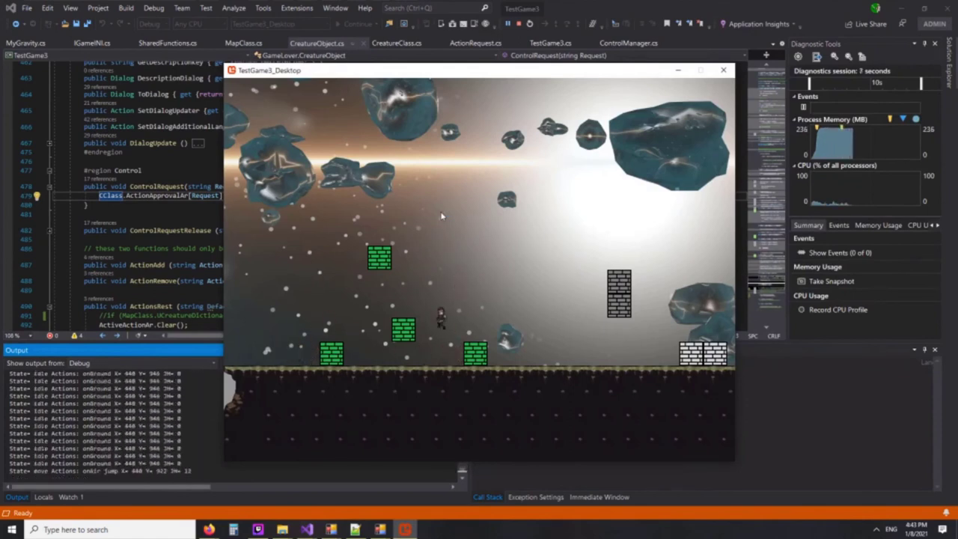
{"action": "key", "text": "space"}
{"action": "key", "text": "Right"}
{"action": "key", "text": "Right"}
{"action": "key", "text": "Left"}
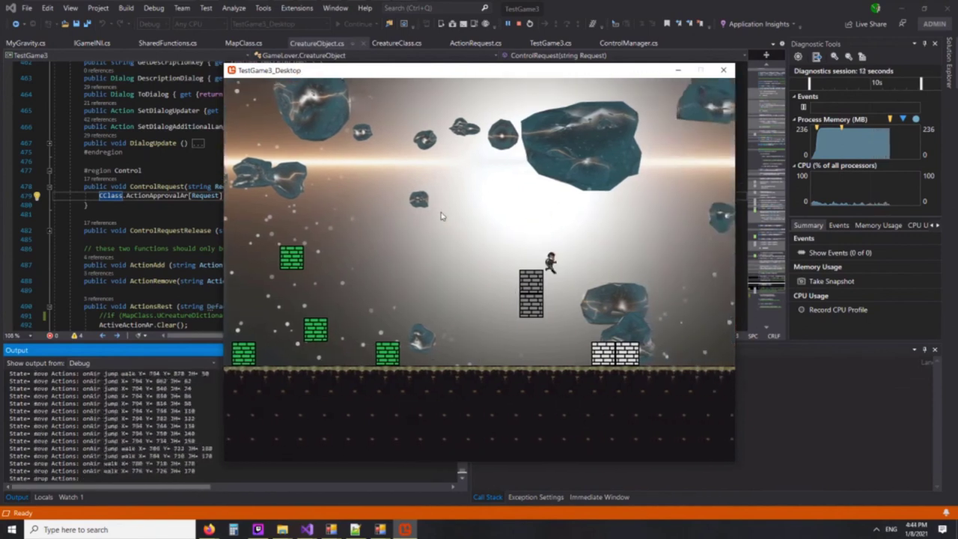
{"action": "key", "text": "space"}
{"action": "key", "text": "Right"}
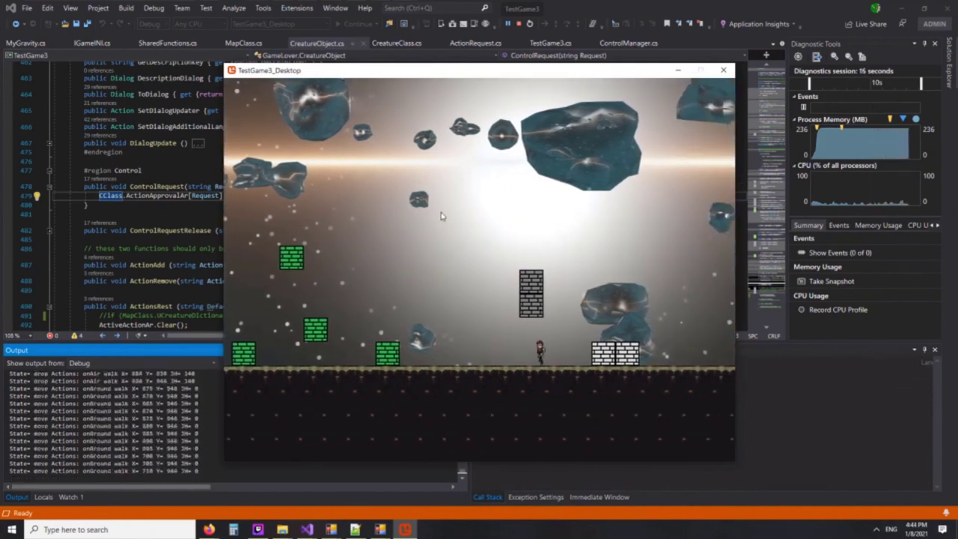
{"action": "key", "text": "space"}
{"action": "key", "text": "Left"}
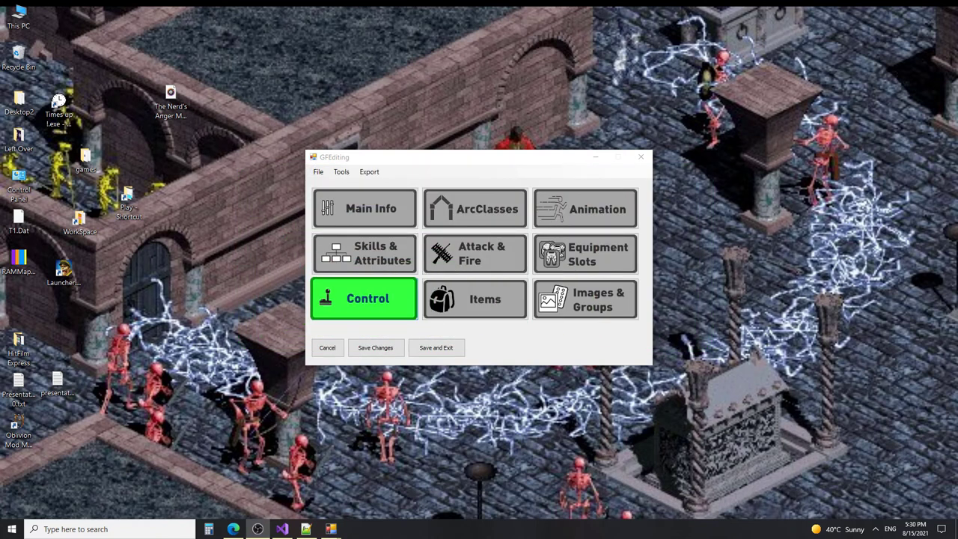
Open the Control editor from GFEditing and list the available input profiles.
{"action": "left_click", "coordinate": [410, 307]}
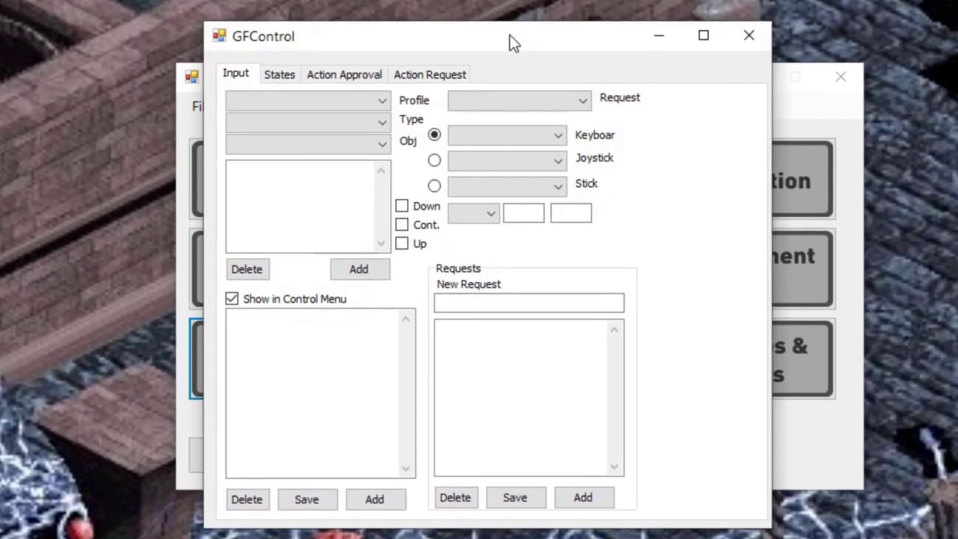
{"action": "left_click", "coordinate": [377, 102]}
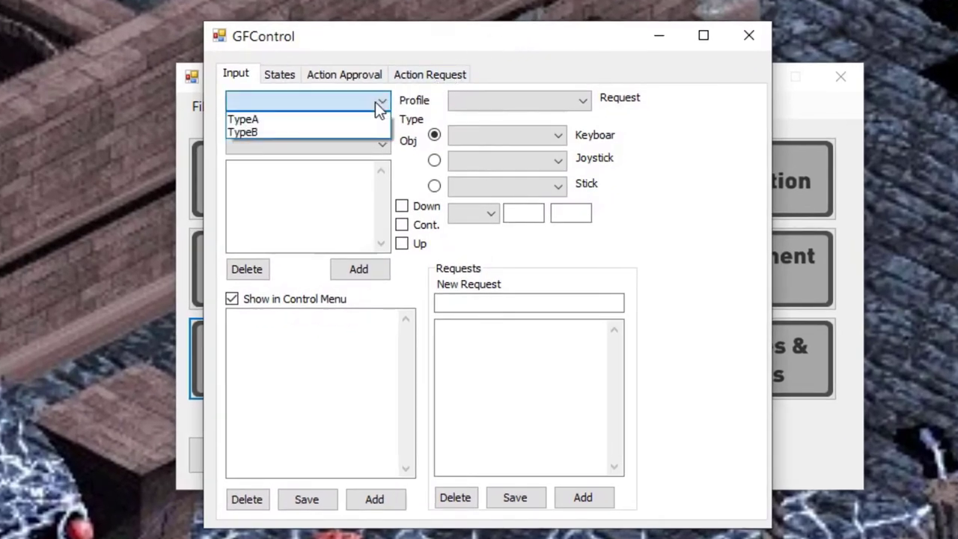
For the TypeA profile, add the Walker object of the Creatures type to the object list.
{"action": "left_click", "coordinate": [321, 120]}
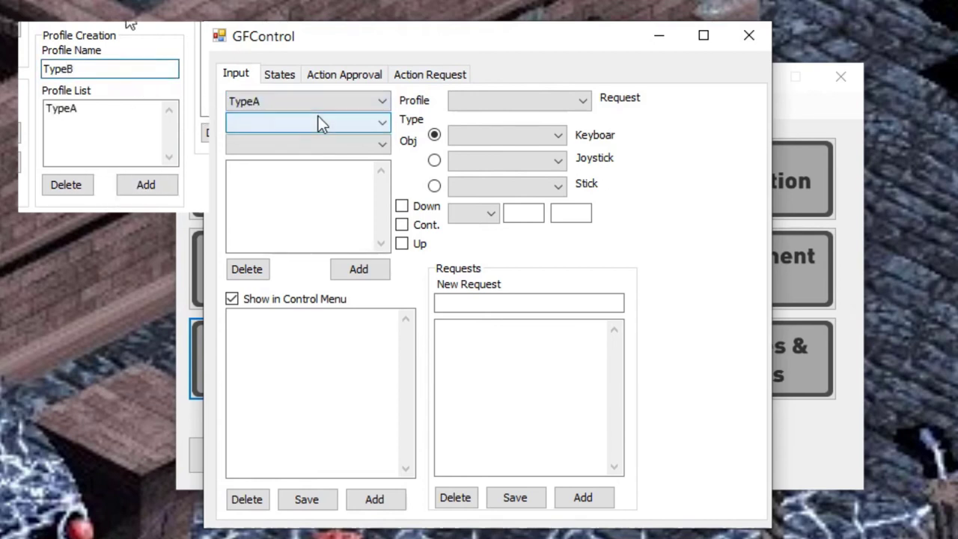
{"action": "left_click", "coordinate": [310, 123]}
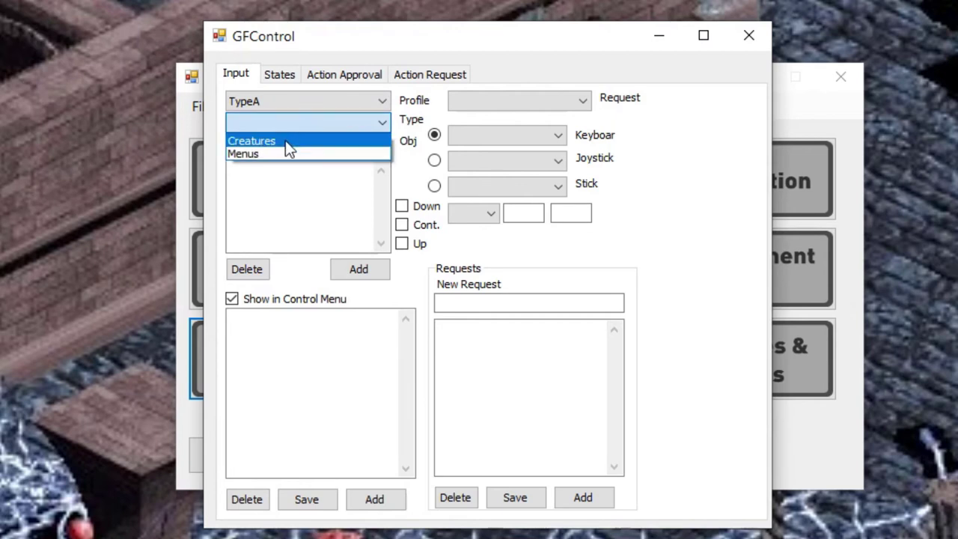
{"action": "left_click", "coordinate": [277, 142]}
{"action": "left_click", "coordinate": [292, 143]}
{"action": "left_click", "coordinate": [293, 166]}
{"action": "left_click", "coordinate": [363, 265]}
Add the MainMenu object of the Menus type to the TypeA profile's object list.
{"action": "left_click", "coordinate": [319, 120]}
{"action": "left_click", "coordinate": [298, 155]}
{"action": "left_click", "coordinate": [294, 144]}
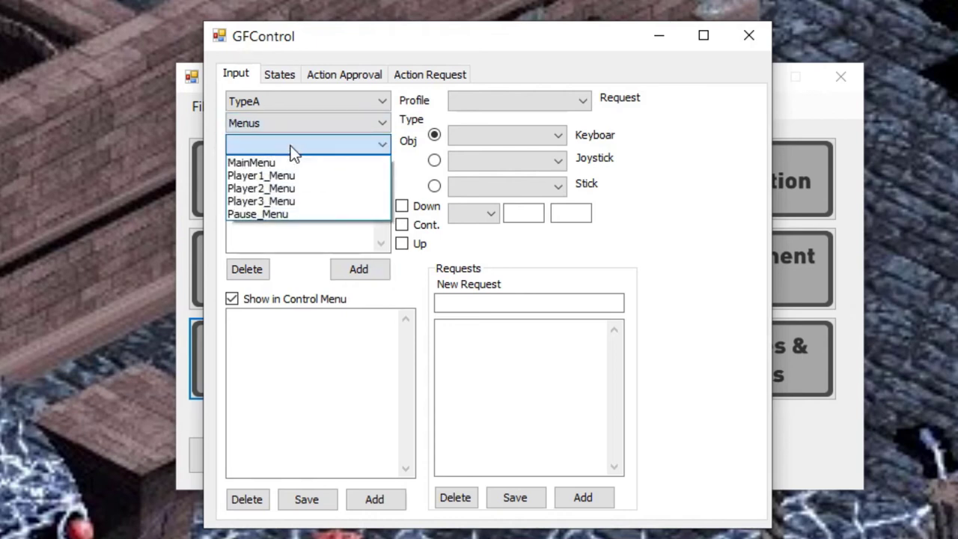
{"action": "left_click", "coordinate": [307, 163]}
{"action": "left_click", "coordinate": [378, 270]}
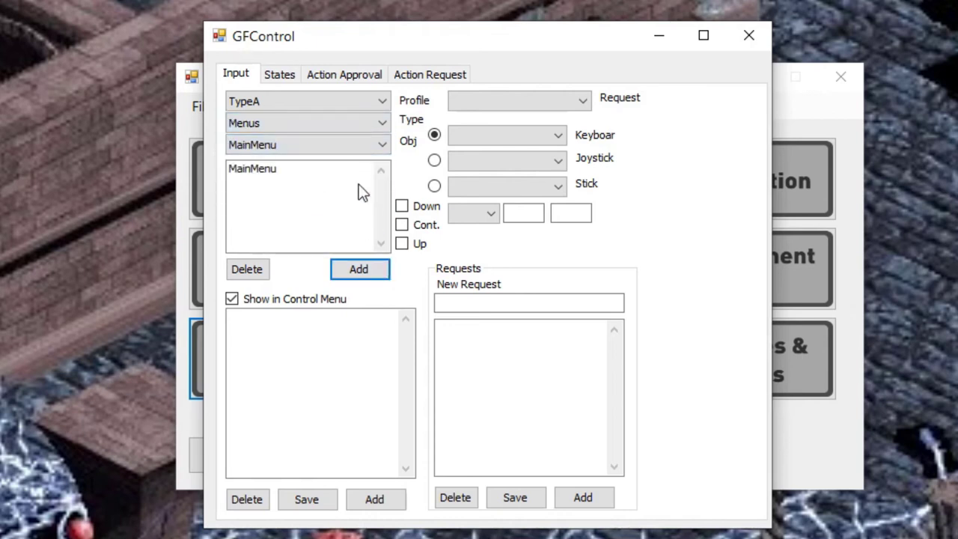
Switch the TypeA profile back to the Creatures type and select Walker in its object list.
{"action": "left_click", "coordinate": [322, 125]}
{"action": "left_click", "coordinate": [307, 145]}
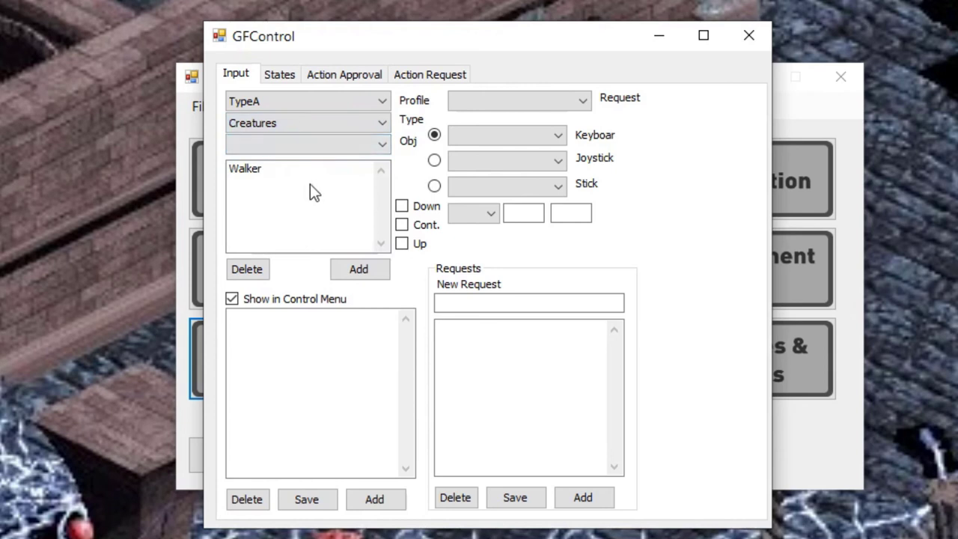
{"action": "left_click", "coordinate": [289, 172]}
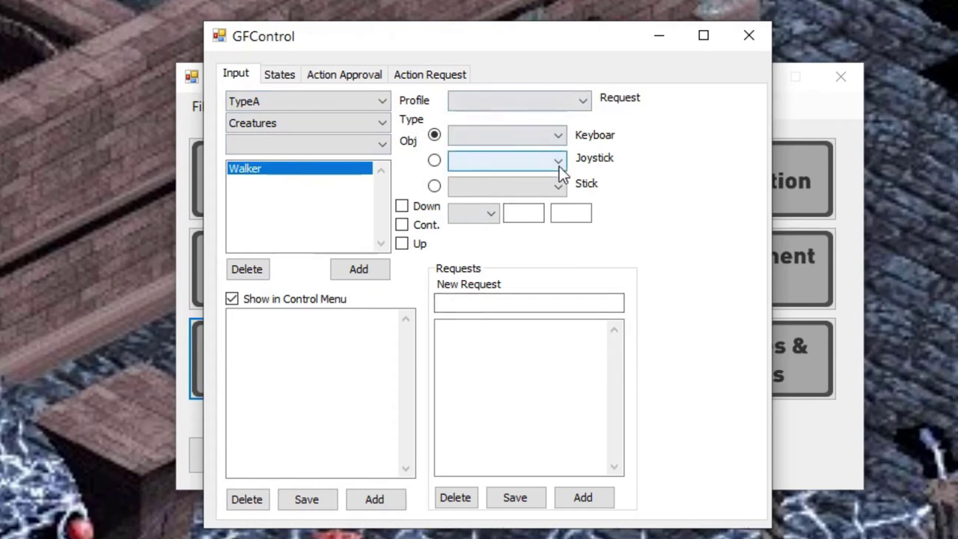
Create two control requests named WalkRight and WalkLeft.
{"action": "left_click", "coordinate": [481, 300]}
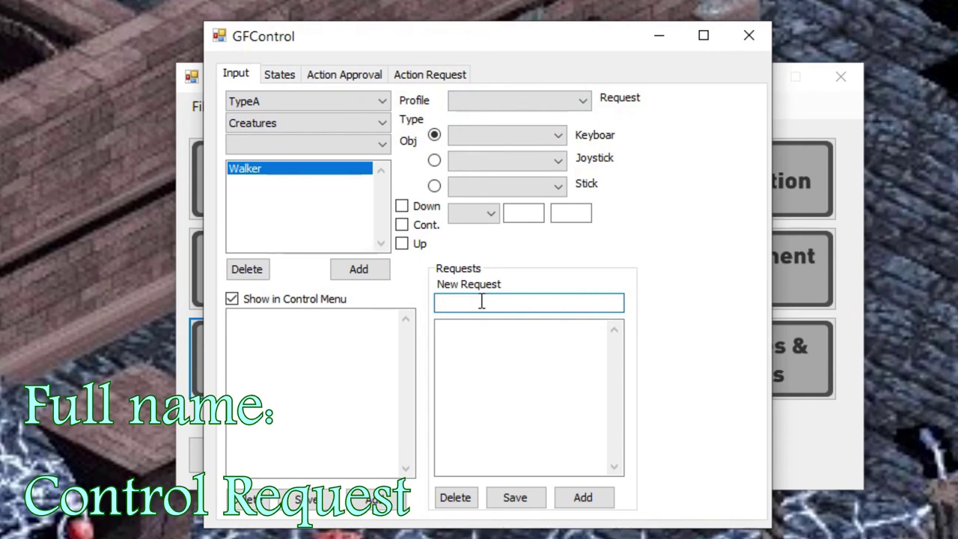
{"action": "type", "text": "WalkRight"}
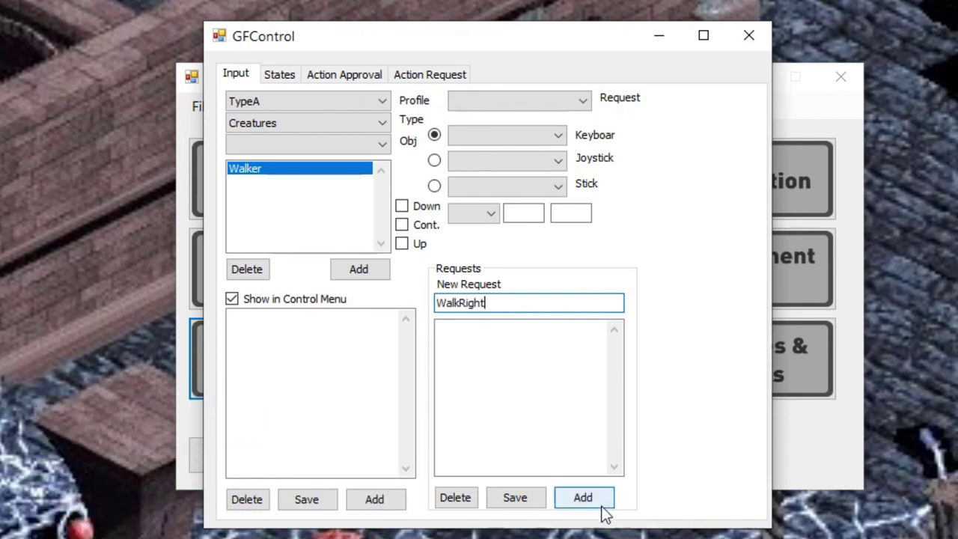
{"action": "left_click", "coordinate": [596, 502]}
{"action": "left_click", "coordinate": [531, 304]}
{"action": "type", "text": "Walk"}
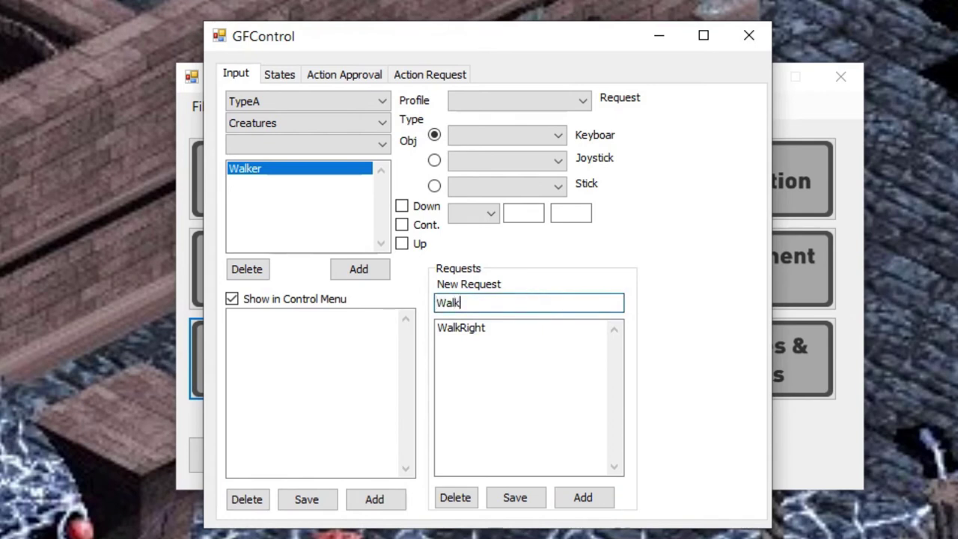
{"action": "type", "text": "Left"}
{"action": "left_click", "coordinate": [573, 500]}
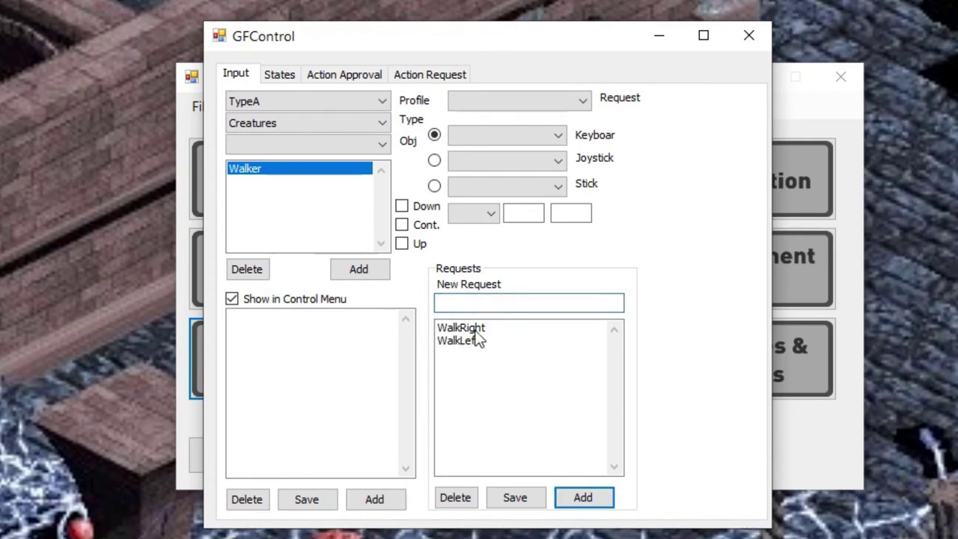
Create two more control requests named Up and Down.
{"action": "left_click", "coordinate": [501, 302]}
{"action": "type", "text": "Up"}
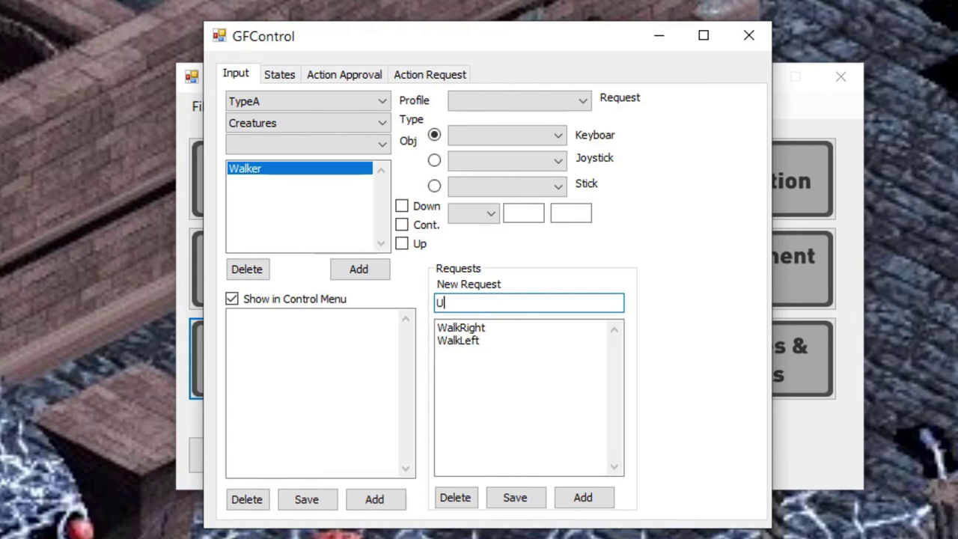
{"action": "left_click", "coordinate": [575, 500]}
{"action": "left_click", "coordinate": [497, 300]}
{"action": "type", "text": "Down"}
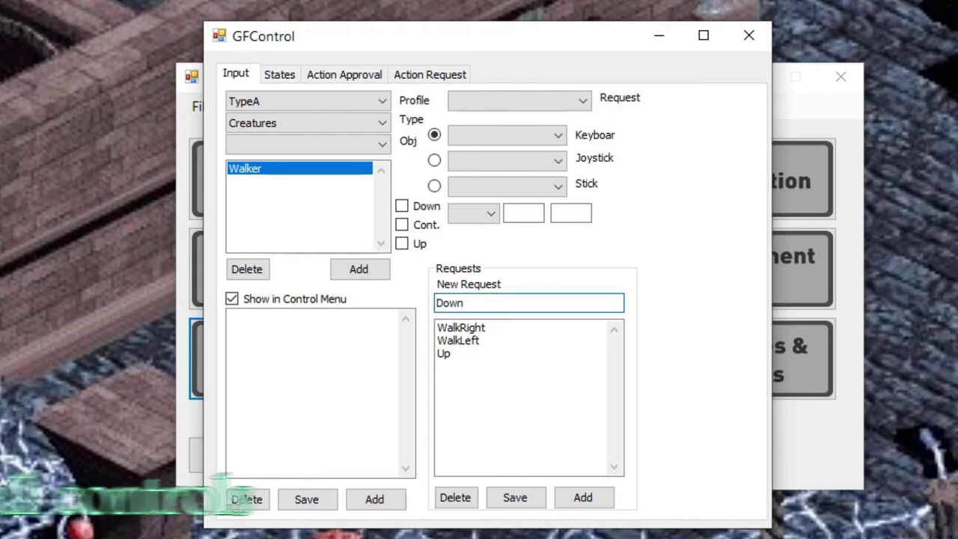
{"action": "left_click", "coordinate": [593, 498]}
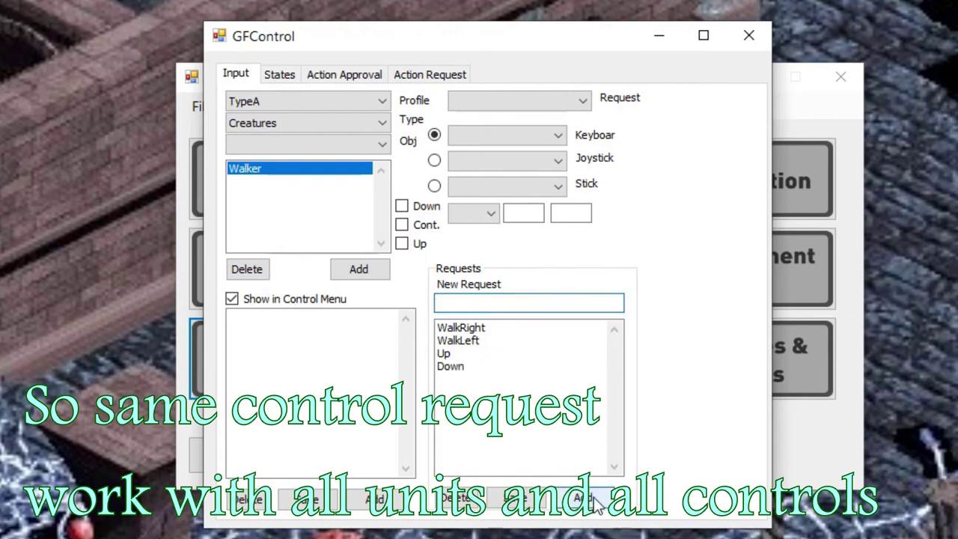
Create the Select and Active control requests, keeping them as separate entries in the request list.
{"action": "left_click", "coordinate": [503, 305]}
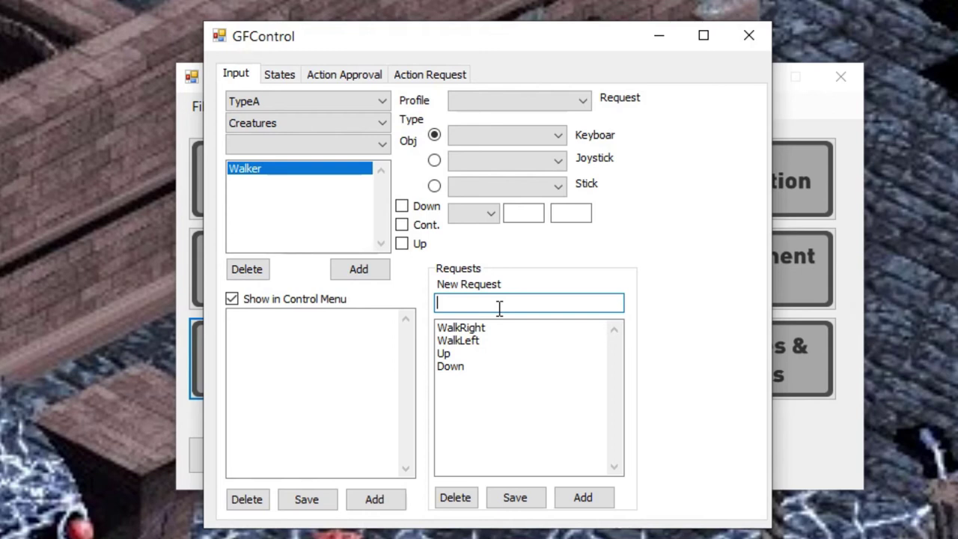
{"action": "type", "text": "Select"}
{"action": "left_click", "coordinate": [584, 498]}
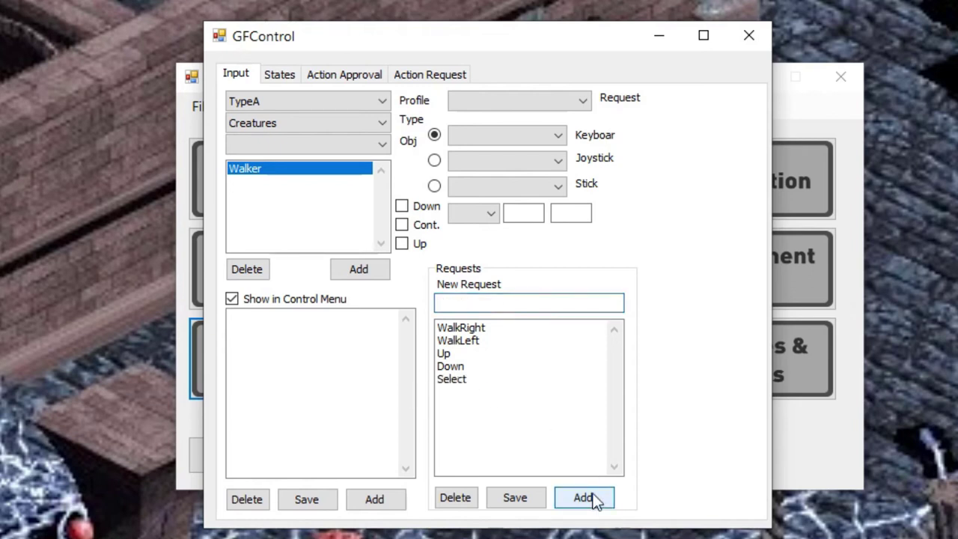
{"action": "left_click", "coordinate": [459, 382]}
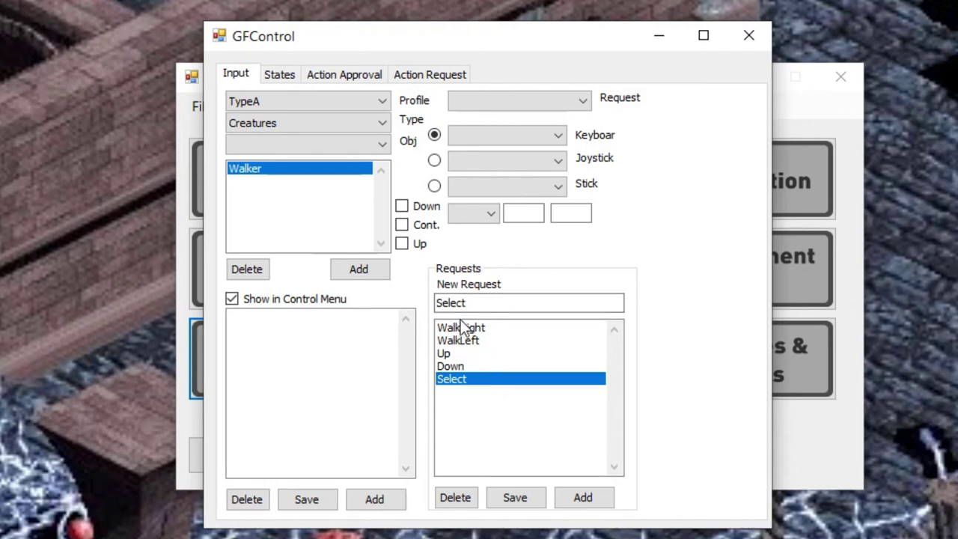
{"action": "double_click", "coordinate": [488, 302]}
{"action": "type", "text": "Active"}
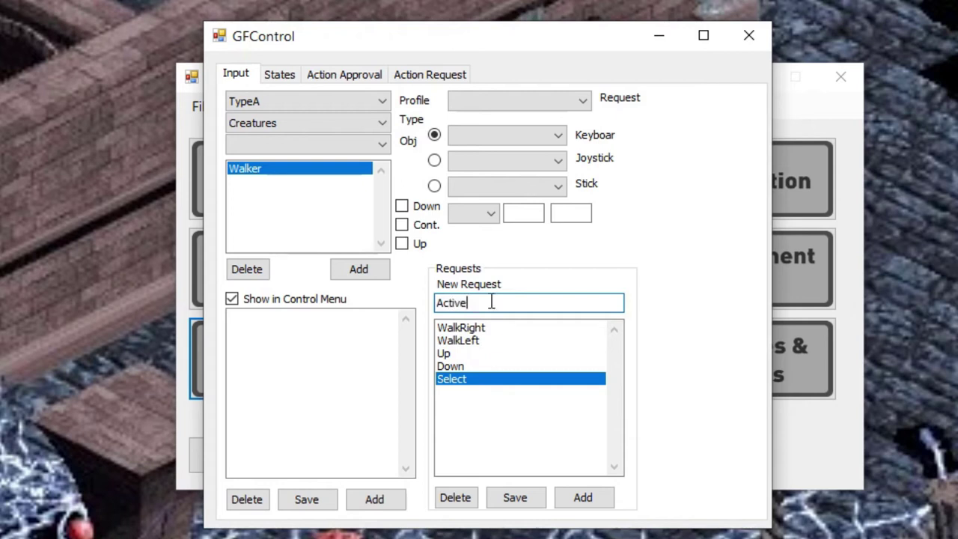
{"action": "left_click", "coordinate": [582, 499]}
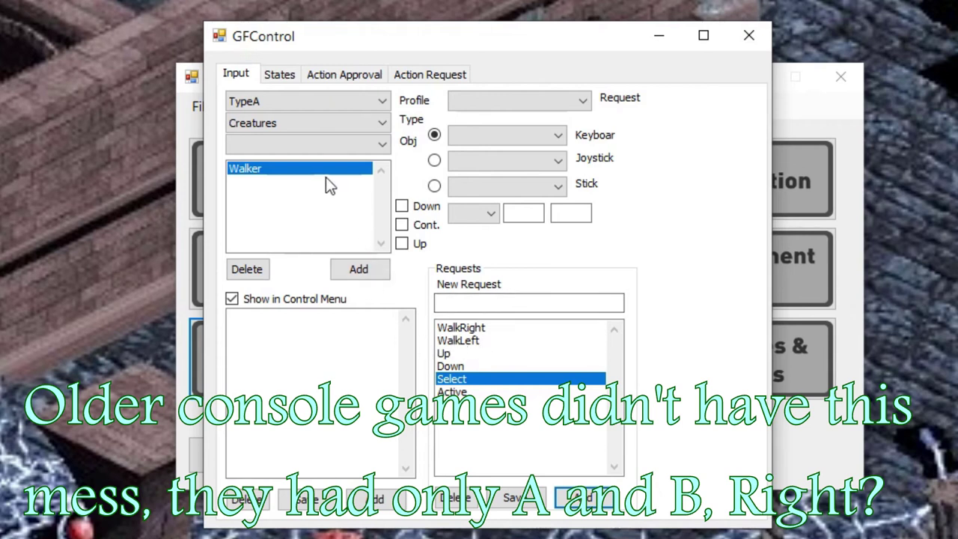
Choose WalkRight as the request to bind for Walker and check the available joystick and stick inputs.
{"action": "left_click", "coordinate": [533, 104]}
{"action": "left_click", "coordinate": [526, 118]}
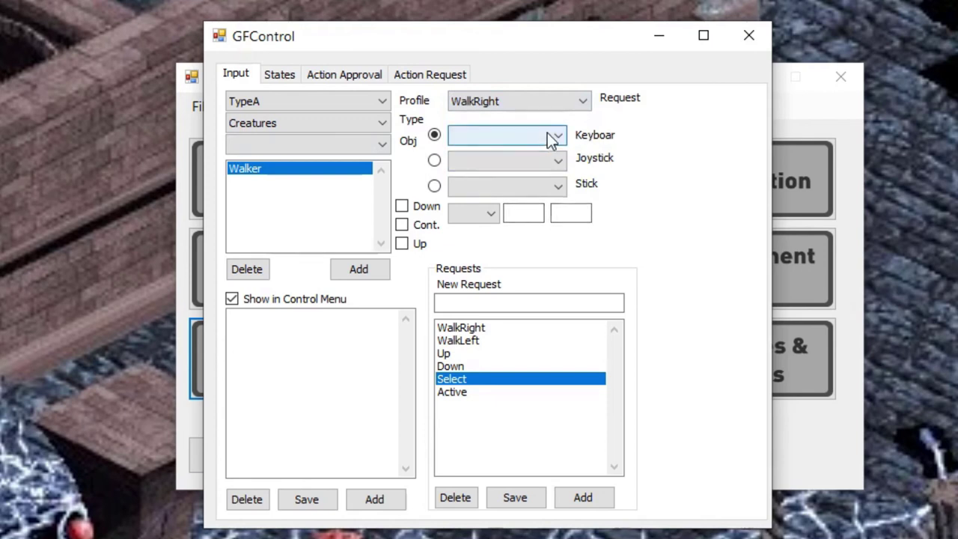
{"action": "left_click", "coordinate": [435, 160]}
{"action": "left_click", "coordinate": [464, 162]}
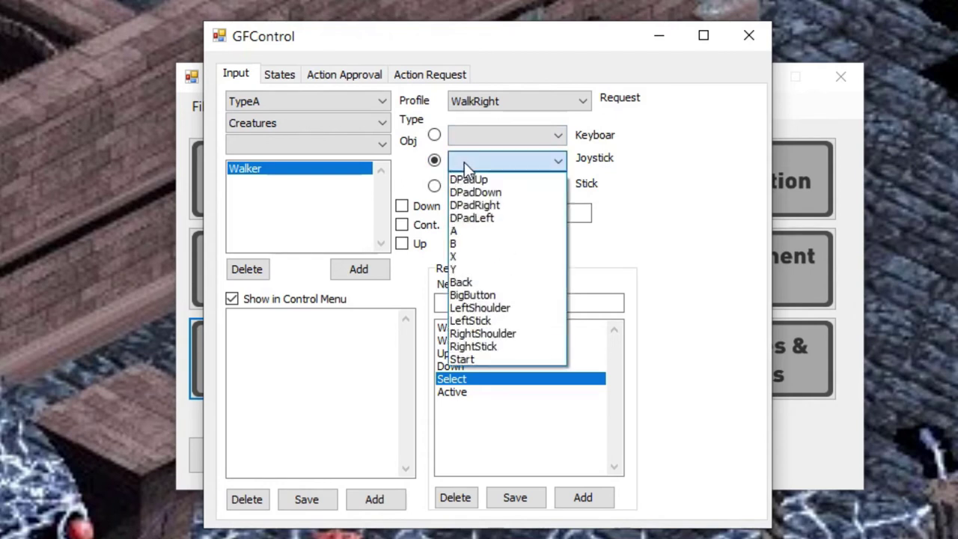
{"action": "left_click", "coordinate": [465, 163]}
{"action": "left_click", "coordinate": [435, 186]}
{"action": "left_click", "coordinate": [459, 183]}
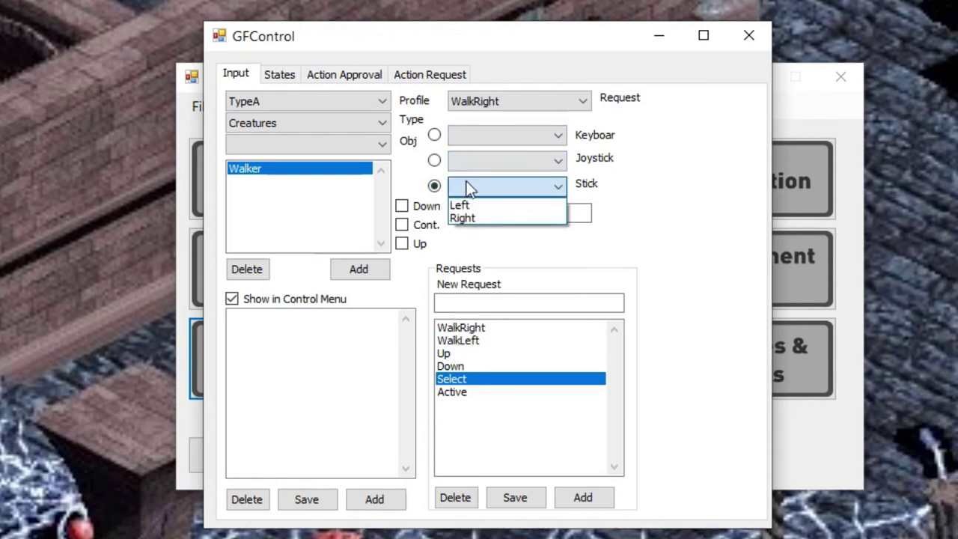
{"action": "left_click", "coordinate": [468, 183]}
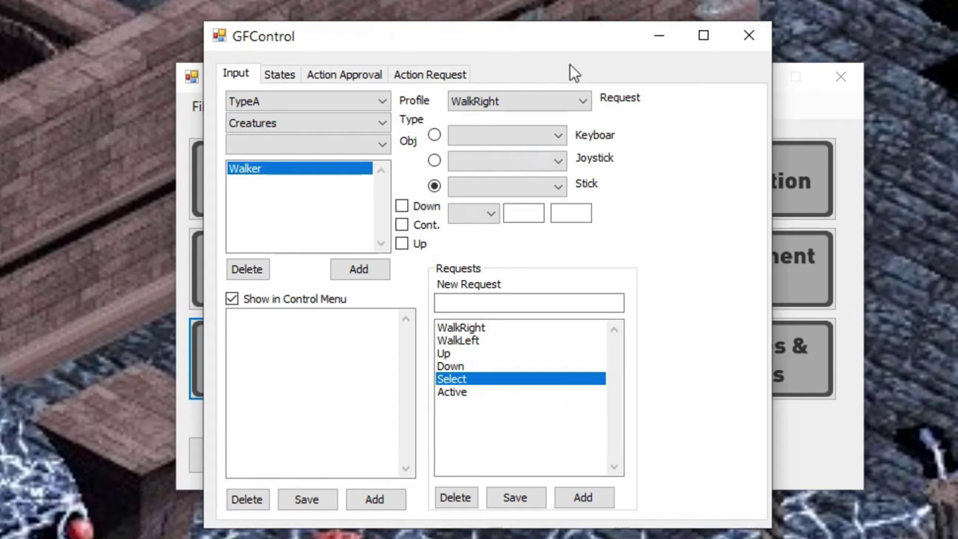
Add a keyboard binding on the Right key for Walker's WalkRight request, with Down and Cont. enabled.
{"action": "mouse_move", "coordinate": [431, 26]}
{"action": "left_mouse_down"}
{"action": "mouse_move", "coordinate": [470, 0]}
{"action": "mouse_move", "coordinate": [433, 8]}
{"action": "left_mouse_up"}
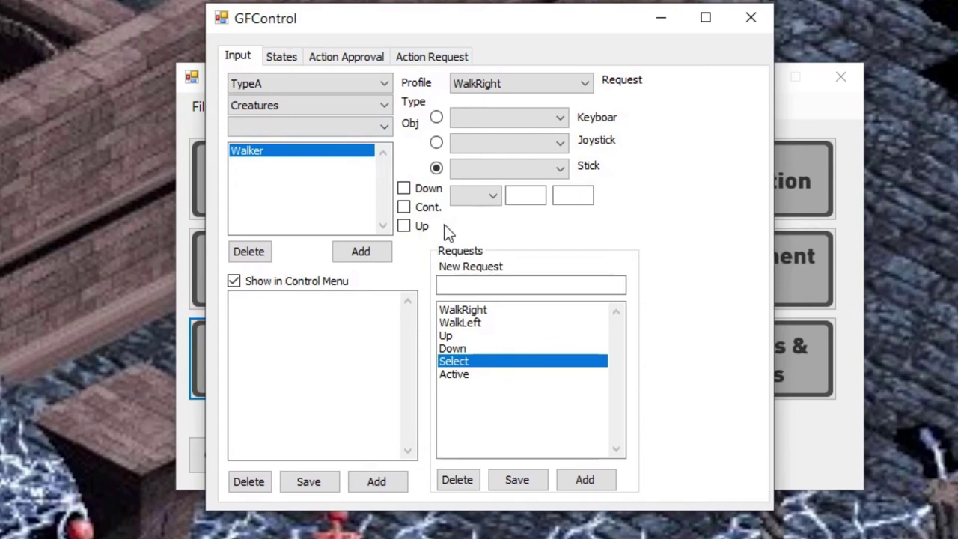
{"action": "left_click", "coordinate": [437, 118]}
{"action": "left_click", "coordinate": [482, 117]}
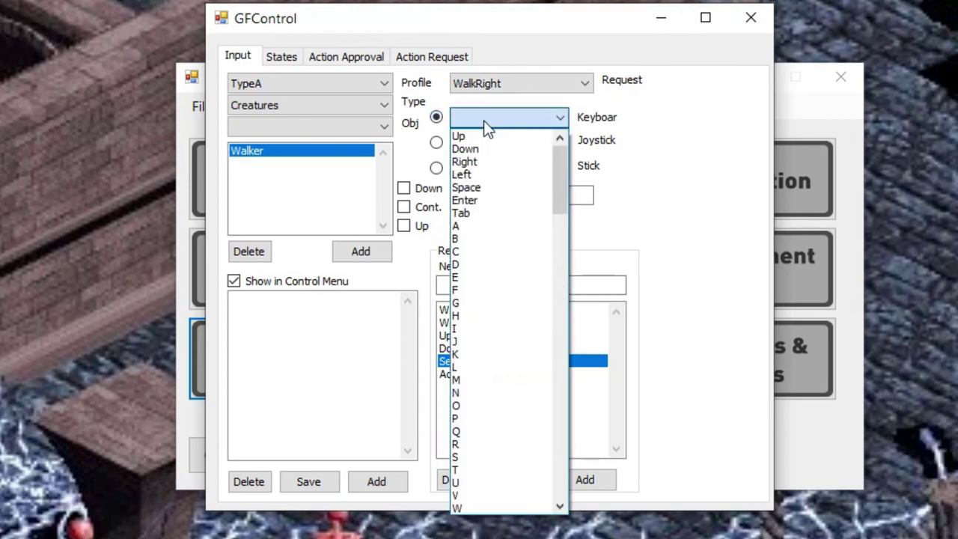
{"action": "left_click", "coordinate": [494, 161]}
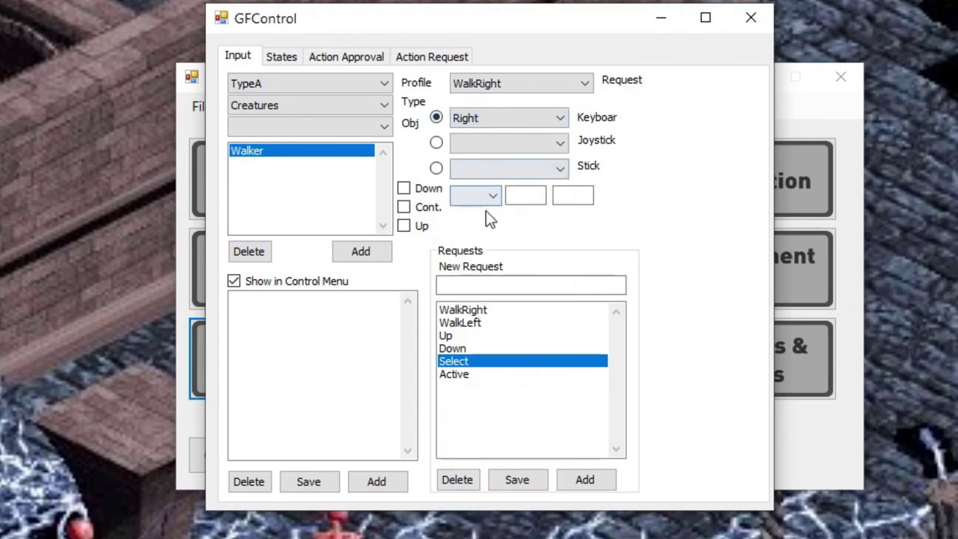
{"action": "left_click", "coordinate": [403, 189]}
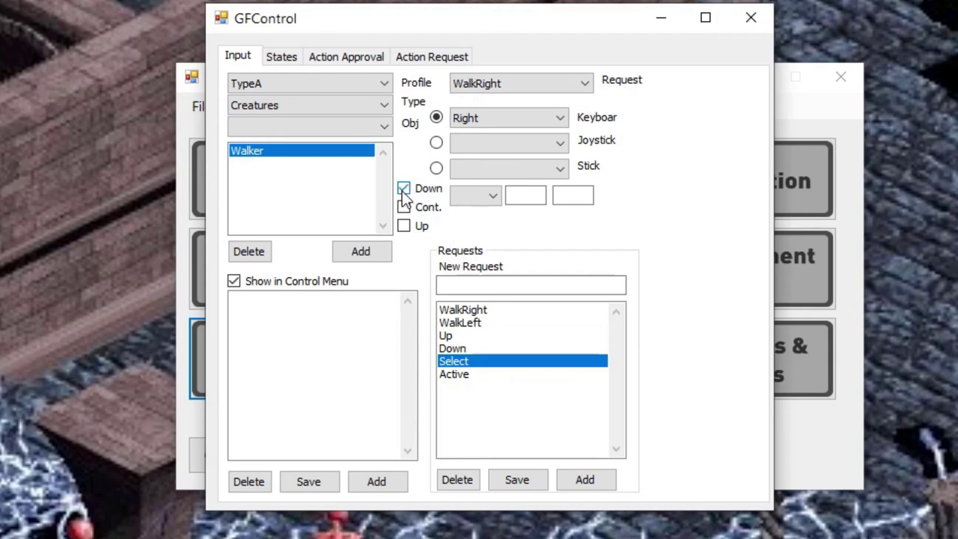
{"action": "left_click", "coordinate": [404, 210]}
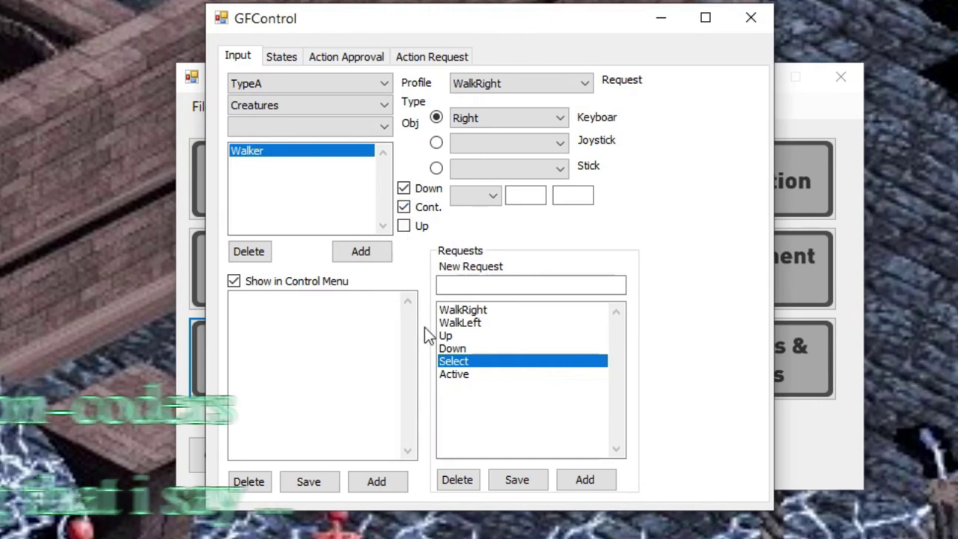
{"action": "left_click", "coordinate": [380, 487]}
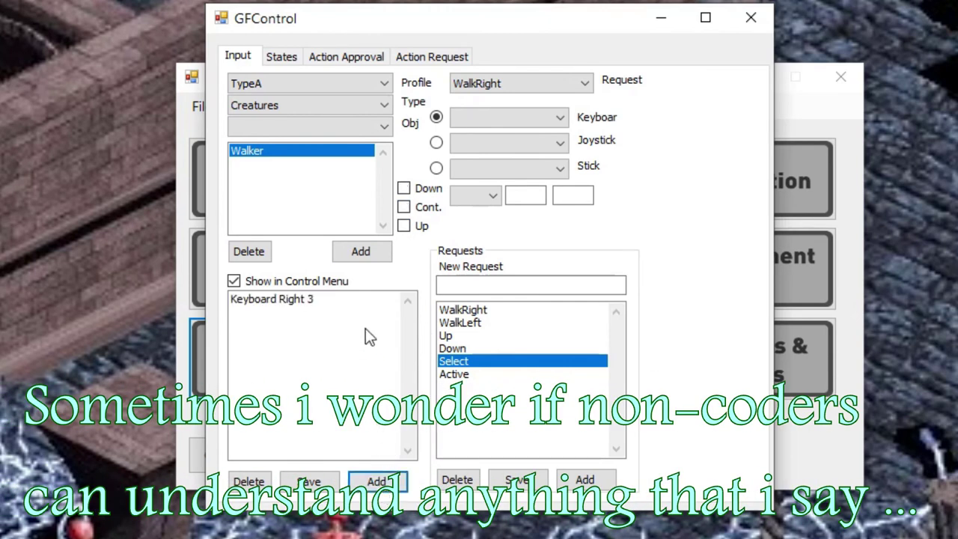
Using the existing Right key binding as a base, add another WalkRight keyboard binding on the D key.
{"action": "left_click", "coordinate": [331, 300]}
{"action": "left_click", "coordinate": [505, 117]}
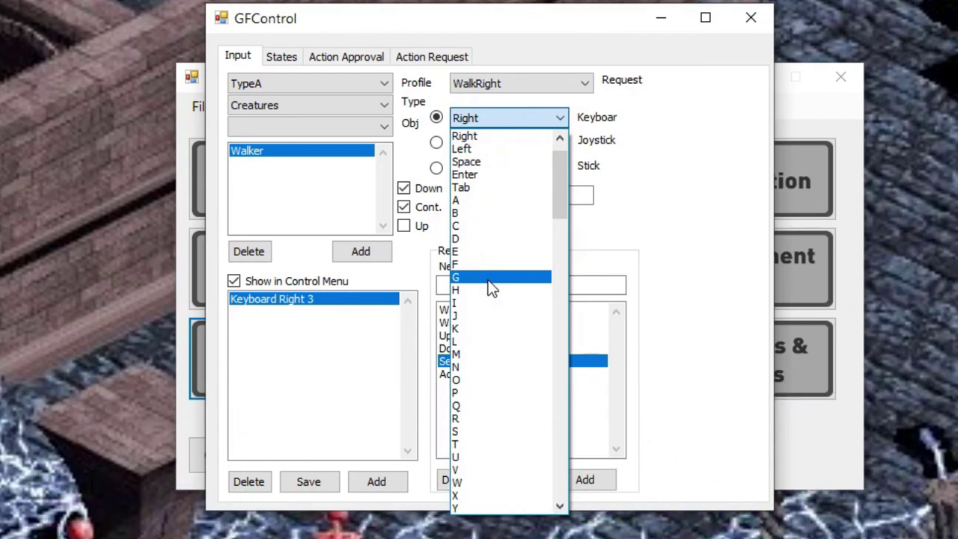
{"action": "left_click", "coordinate": [490, 239]}
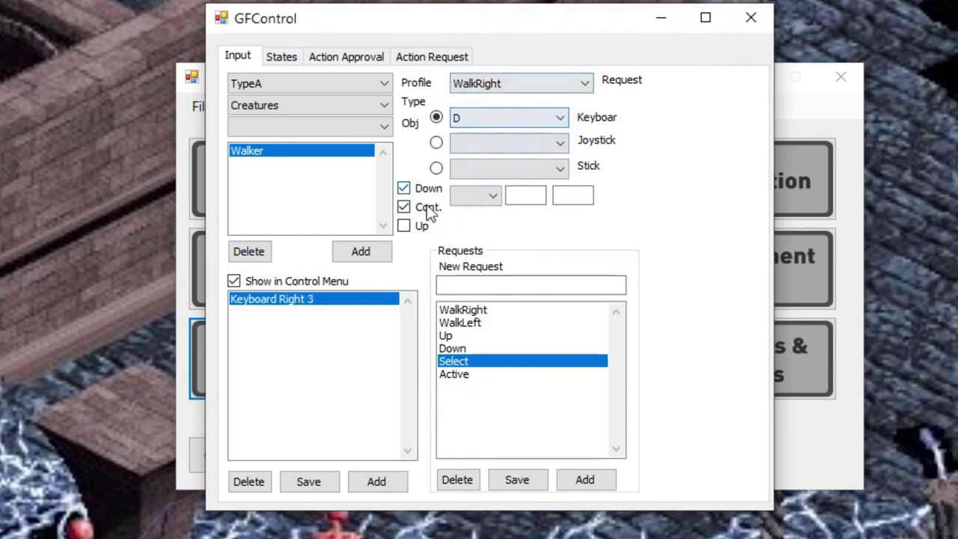
{"action": "left_click", "coordinate": [392, 482]}
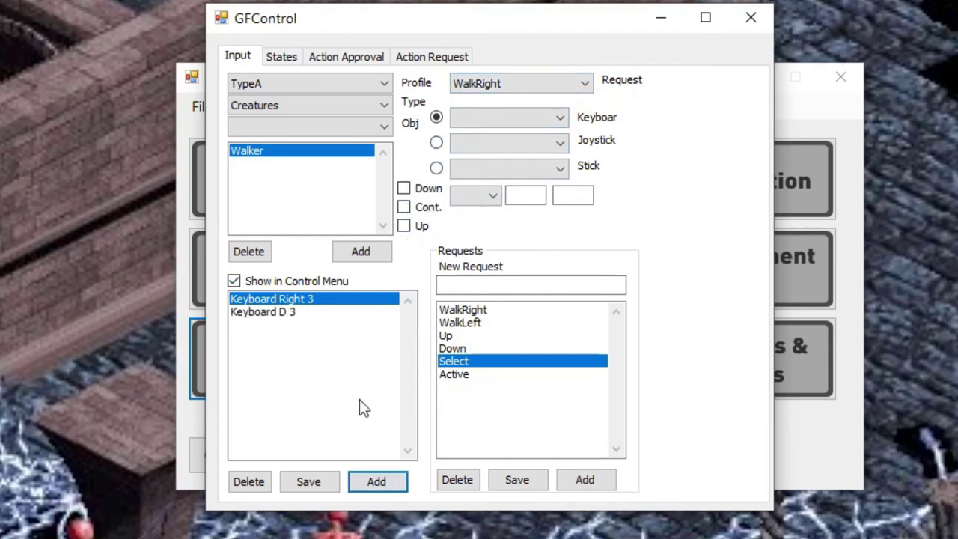
Add a joystick DPadRight binding for WalkRight based on the D key binding, and select the new entry.
{"action": "left_click", "coordinate": [306, 313]}
{"action": "left_click", "coordinate": [437, 142]}
{"action": "left_click", "coordinate": [467, 146]}
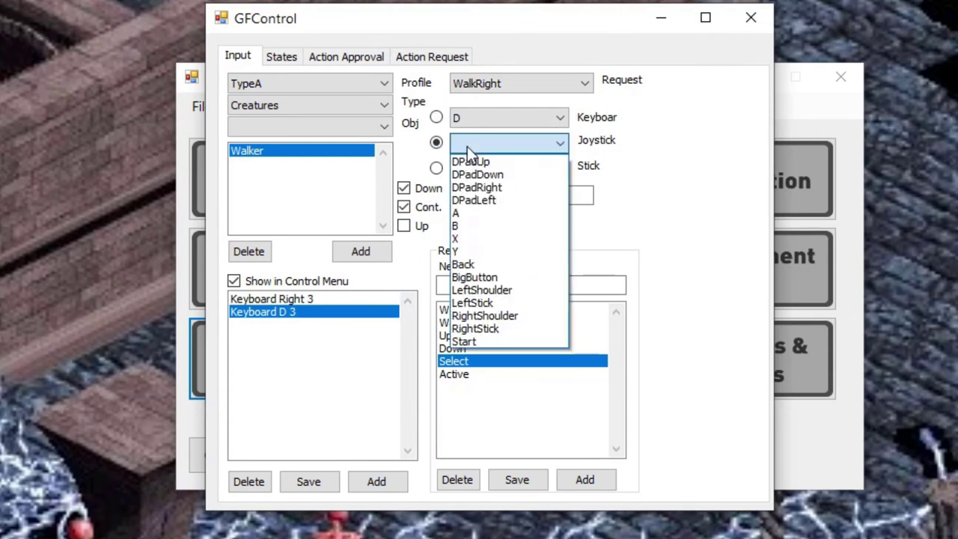
{"action": "left_click", "coordinate": [522, 188]}
{"action": "left_click", "coordinate": [392, 483]}
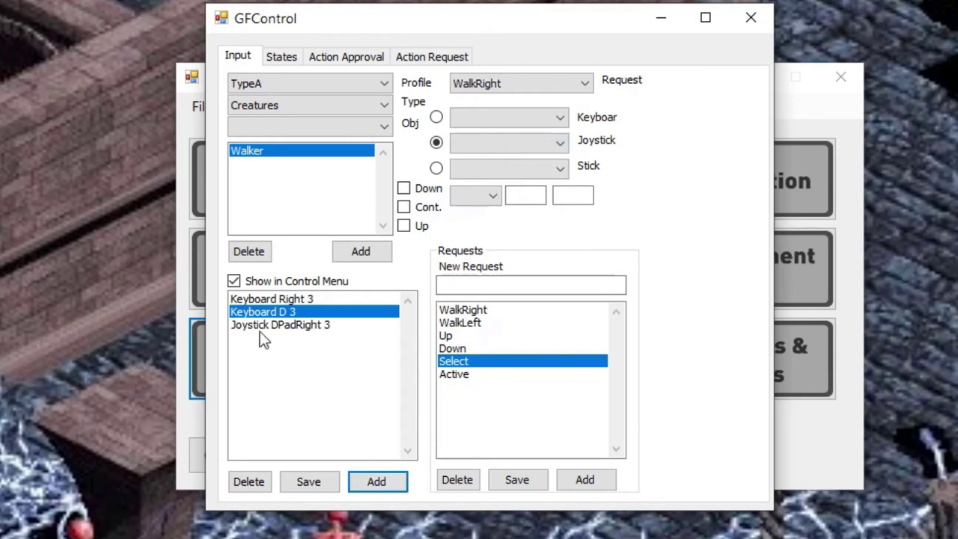
{"action": "left_click", "coordinate": [319, 312]}
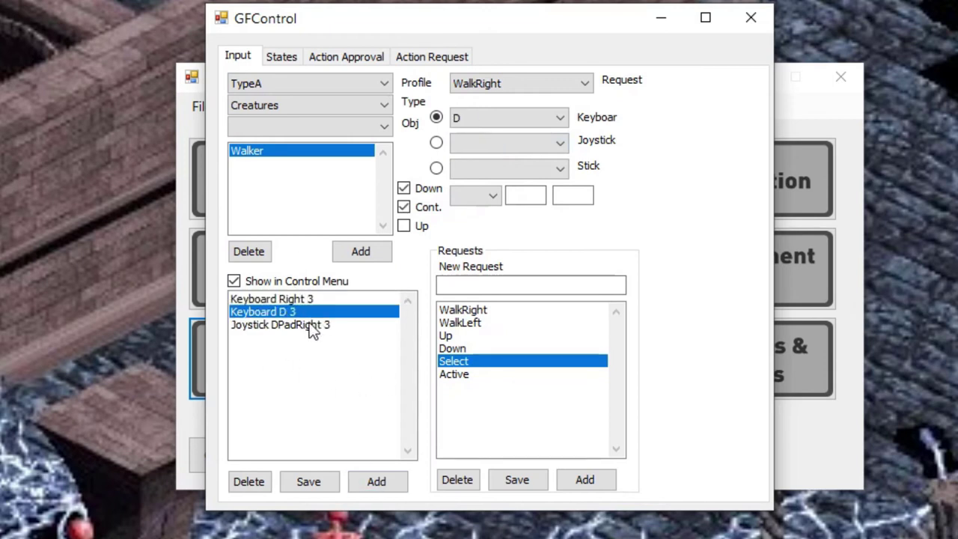
{"action": "left_click", "coordinate": [307, 327]}
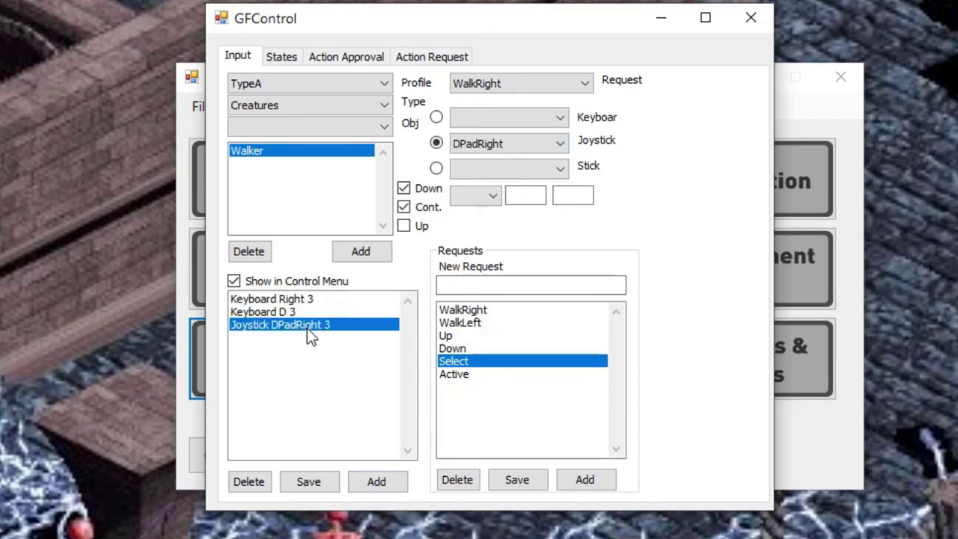
Using the Right key binding as a base, add a keyboard binding on the Left key for Walker's WalkLeft request.
{"action": "left_click", "coordinate": [504, 83]}
{"action": "left_click", "coordinate": [496, 113]}
{"action": "left_click", "coordinate": [495, 118]}
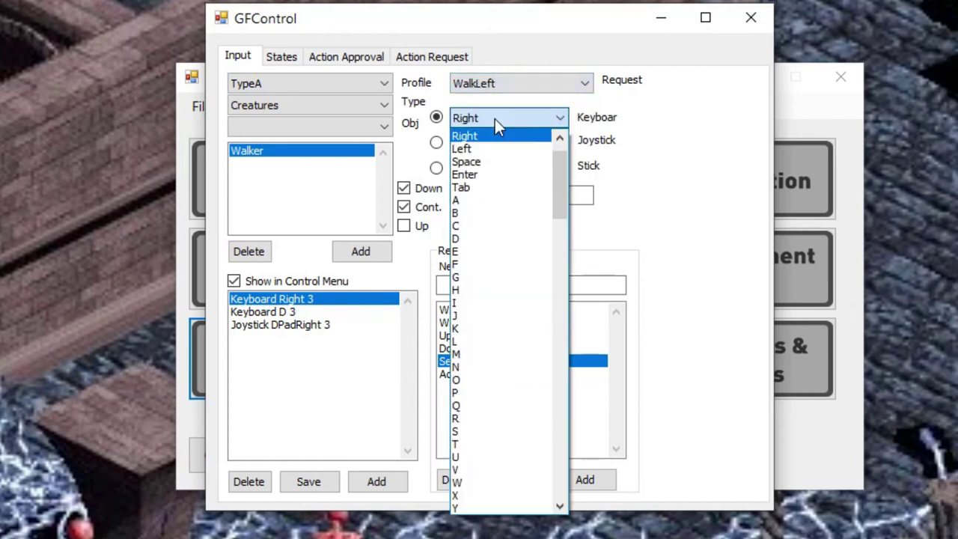
{"action": "left_click", "coordinate": [483, 148]}
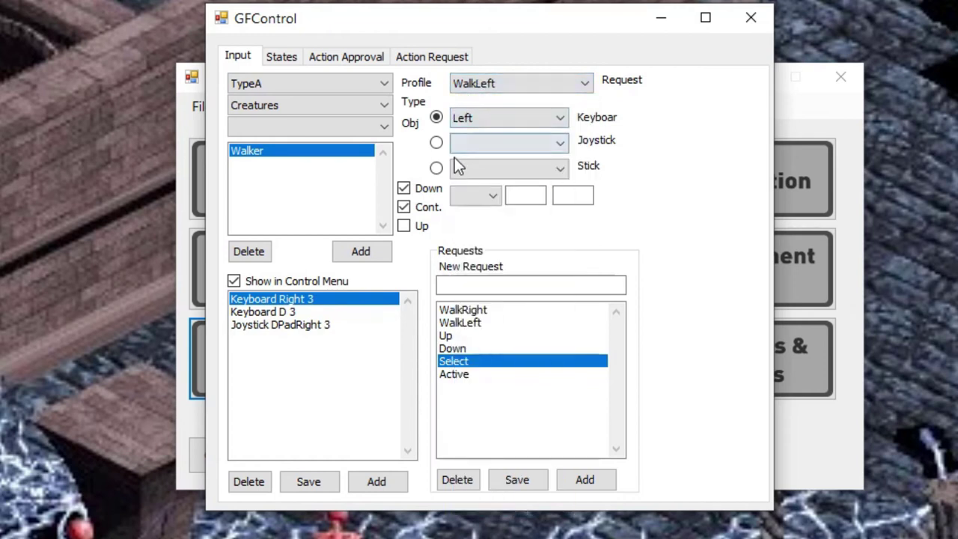
{"action": "left_click", "coordinate": [376, 485]}
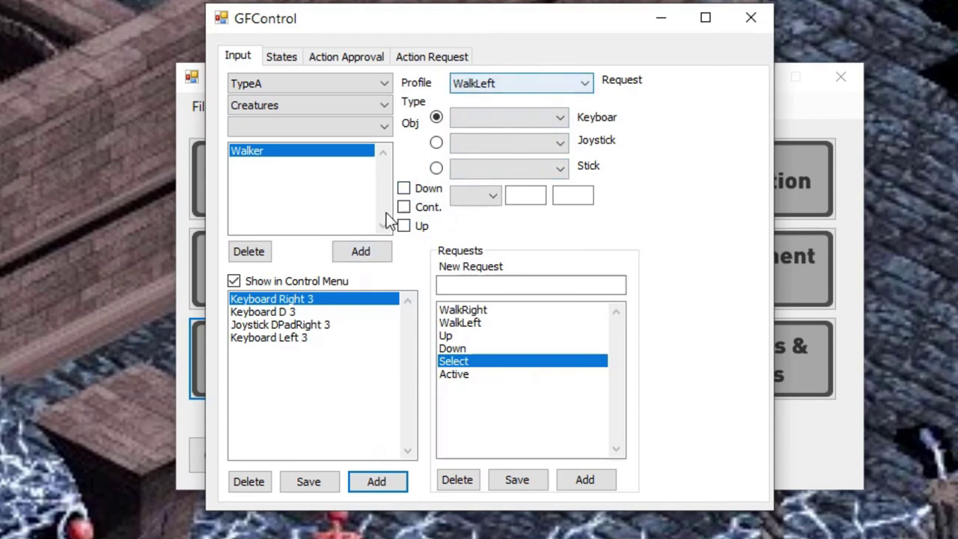
Based on the Right key binding, add a Left stick binding for WalkRight with condition XRE and value 0.3.
{"action": "left_click", "coordinate": [325, 299]}
{"action": "left_click", "coordinate": [436, 168]}
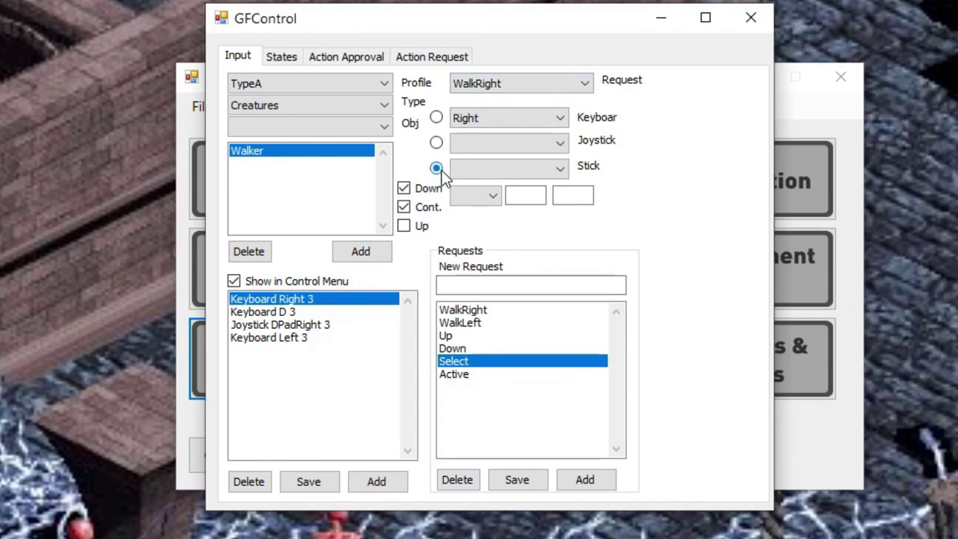
{"action": "left_click", "coordinate": [480, 167]}
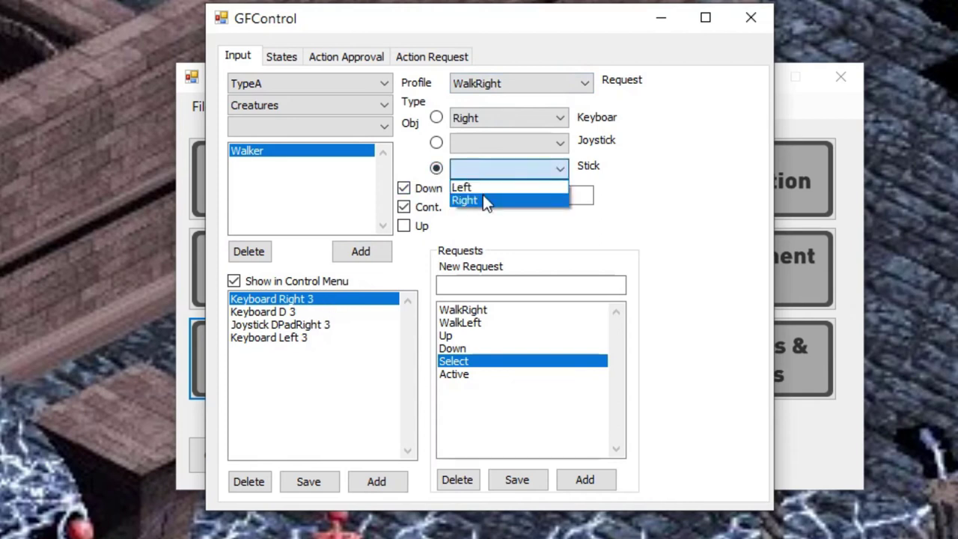
{"action": "left_click", "coordinate": [485, 189]}
{"action": "left_click", "coordinate": [487, 197]}
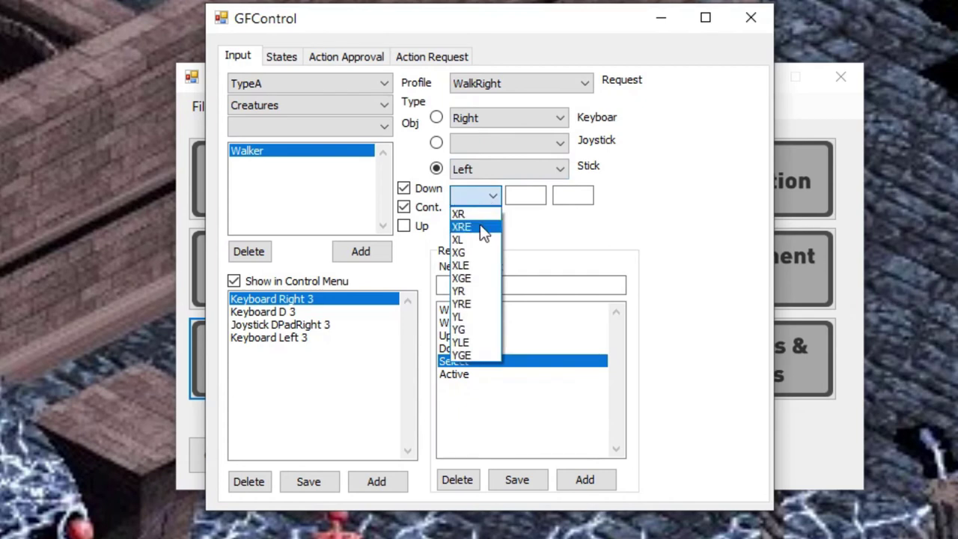
{"action": "left_click", "coordinate": [485, 227]}
{"action": "left_click", "coordinate": [532, 197]}
{"action": "type", "text": "0.3"}
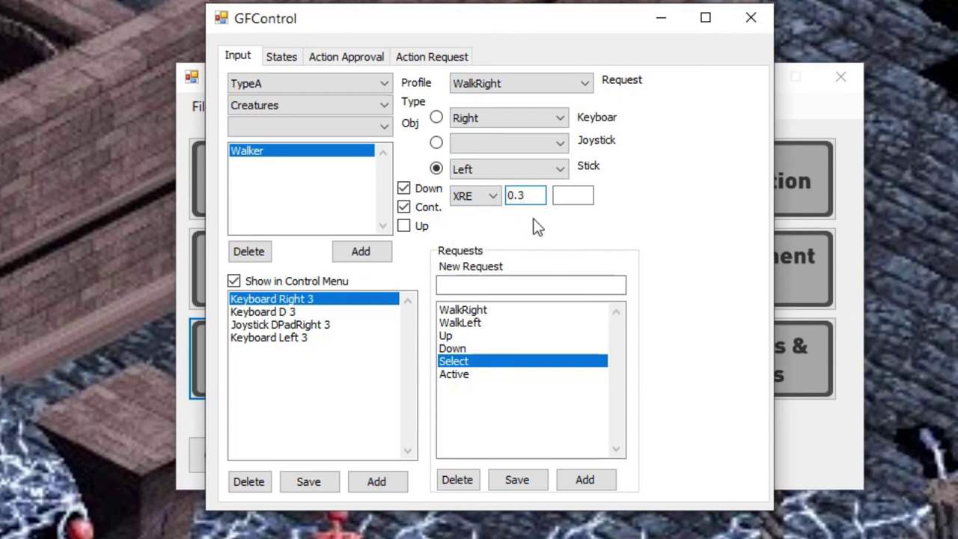
{"action": "left_click", "coordinate": [480, 201]}
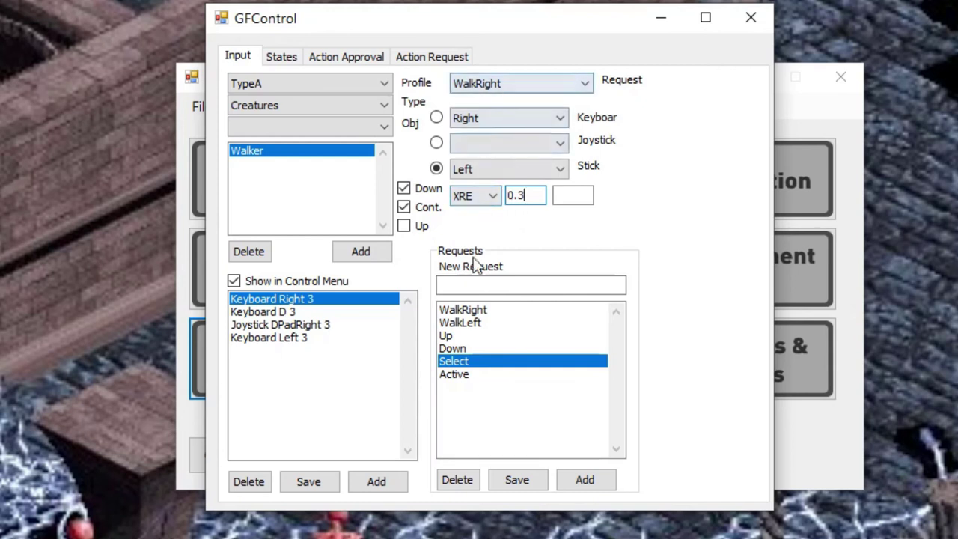
{"action": "left_click", "coordinate": [396, 480]}
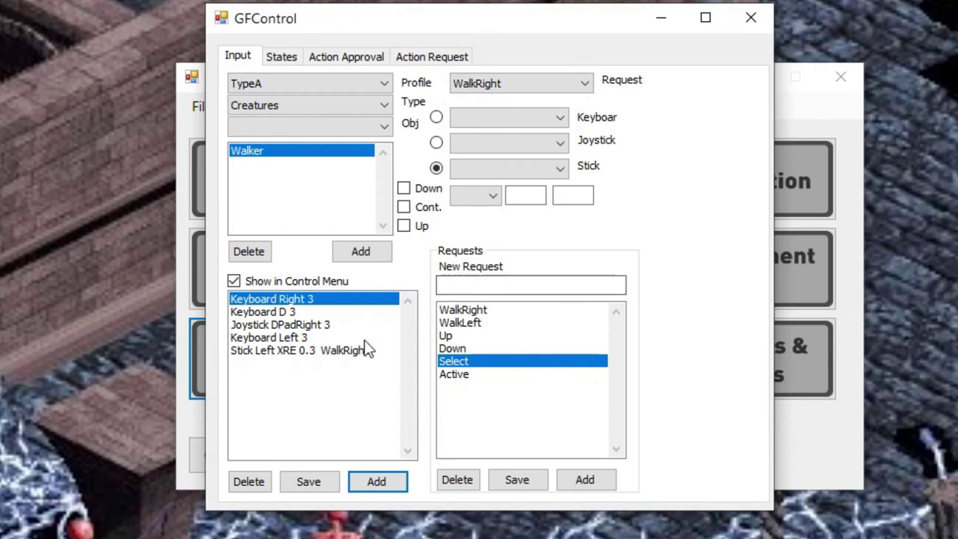
Compare the TypeB profile with TypeA and review Walker's D, DPadRight and Left key bindings in TypeA.
{"action": "left_click", "coordinate": [288, 84]}
{"action": "left_click", "coordinate": [268, 115]}
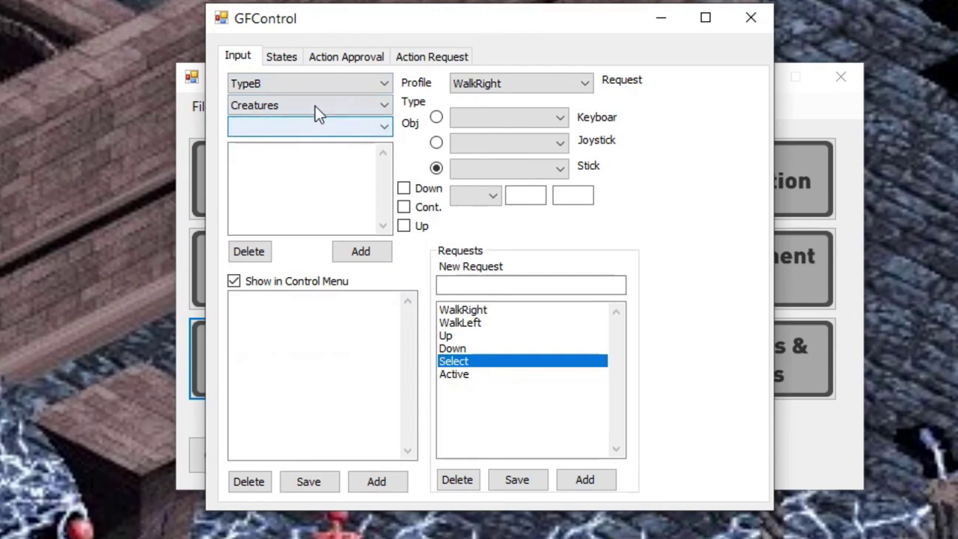
{"action": "left_click", "coordinate": [310, 84]}
{"action": "left_click", "coordinate": [307, 97]}
{"action": "left_click", "coordinate": [278, 152]}
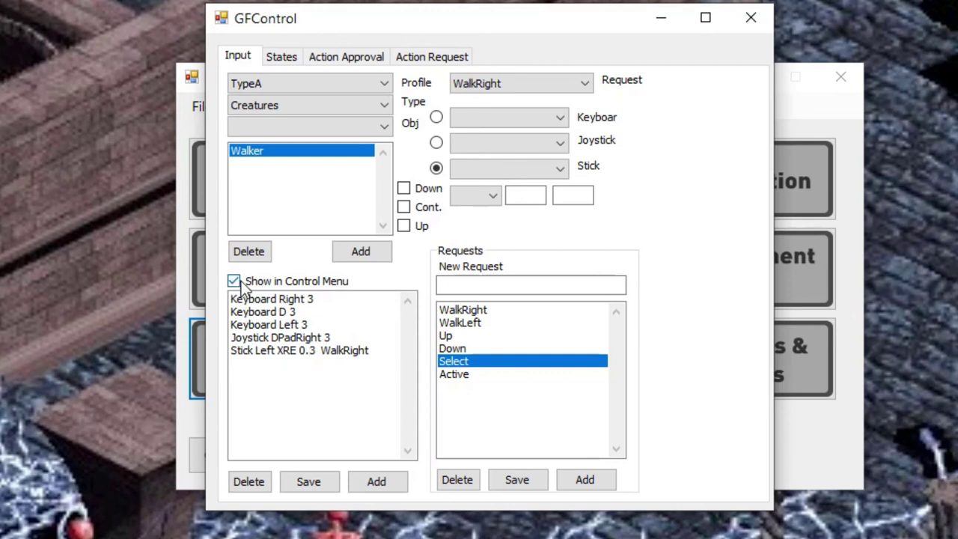
{"action": "left_click", "coordinate": [274, 312]}
{"action": "left_click", "coordinate": [275, 338]}
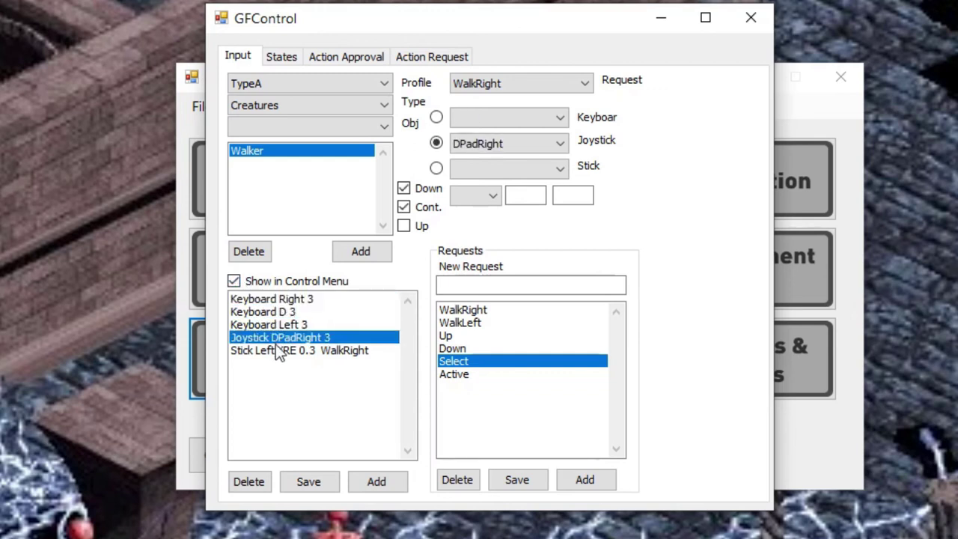
{"action": "left_click", "coordinate": [288, 324]}
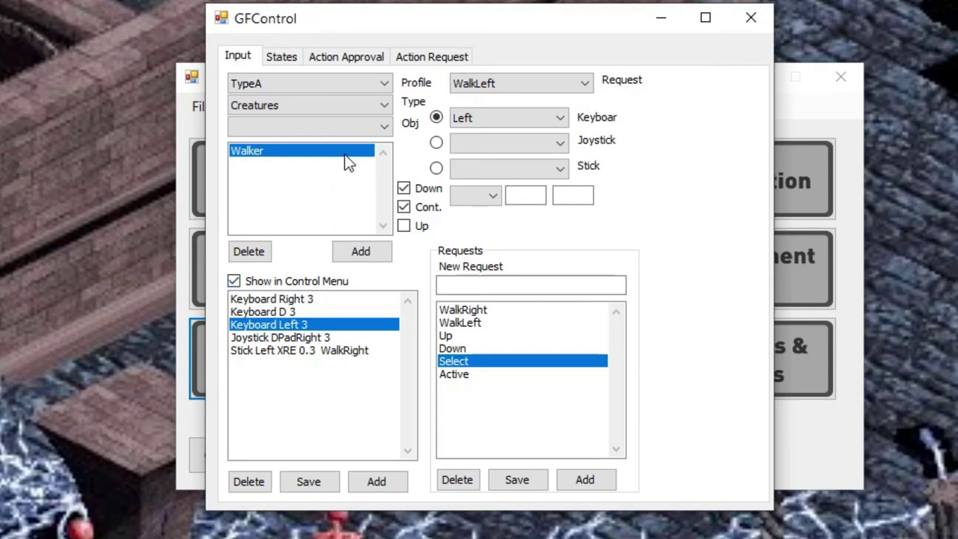
Check which requests Action Approval offers for the MainMenu object of type Menus.
{"action": "left_click", "coordinate": [348, 59]}
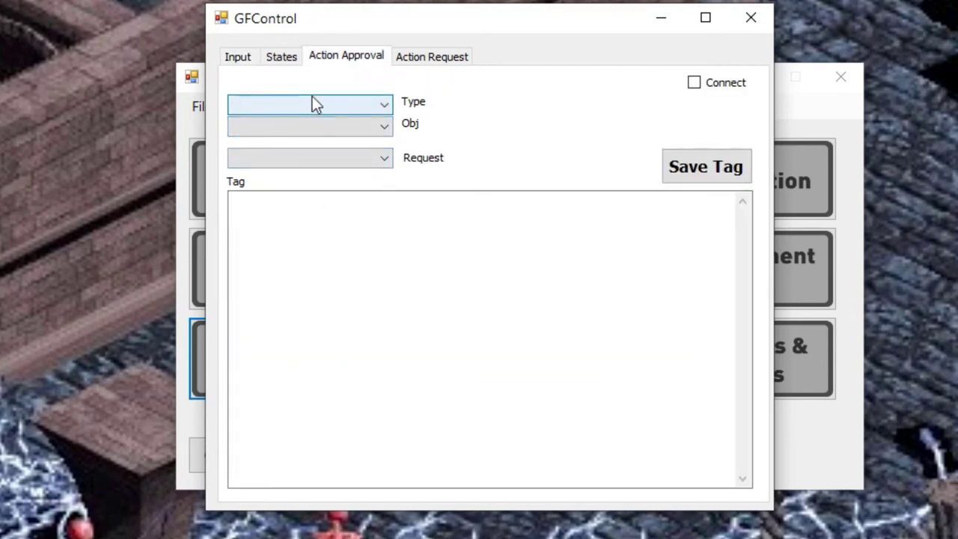
{"action": "left_click", "coordinate": [364, 110]}
{"action": "left_click", "coordinate": [320, 136]}
{"action": "left_click", "coordinate": [320, 127]}
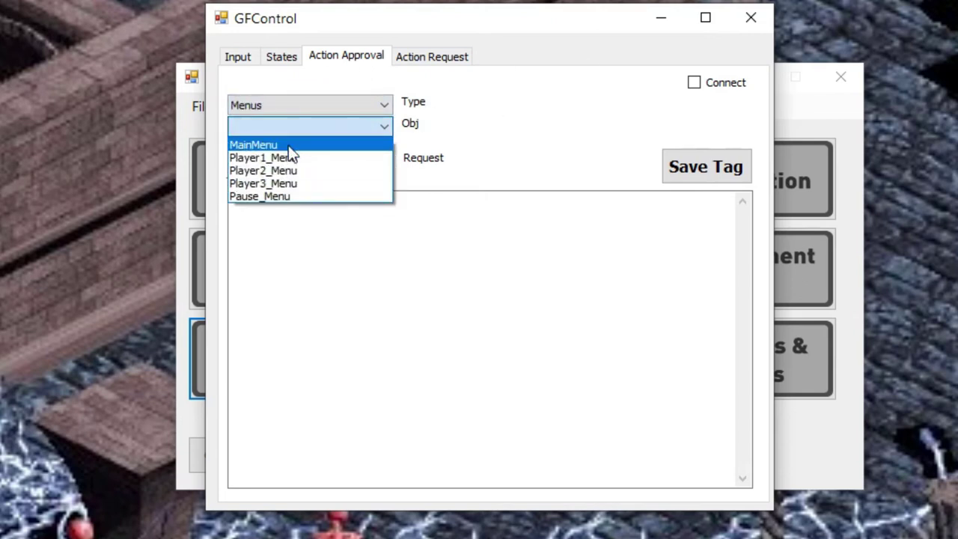
{"action": "left_click", "coordinate": [289, 145]}
{"action": "left_click", "coordinate": [363, 158]}
{"action": "left_click", "coordinate": [277, 88]}
Add a keyboard Up key binding for MainMenu's Up request in the TypeA inputs, with Down and Cont. enabled.
{"action": "left_click", "coordinate": [239, 58]}
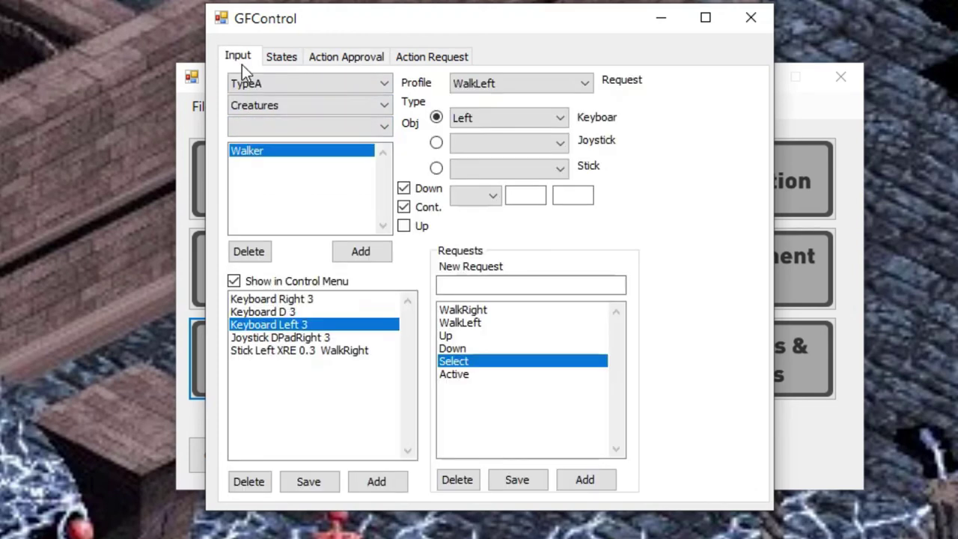
{"action": "left_click", "coordinate": [272, 103]}
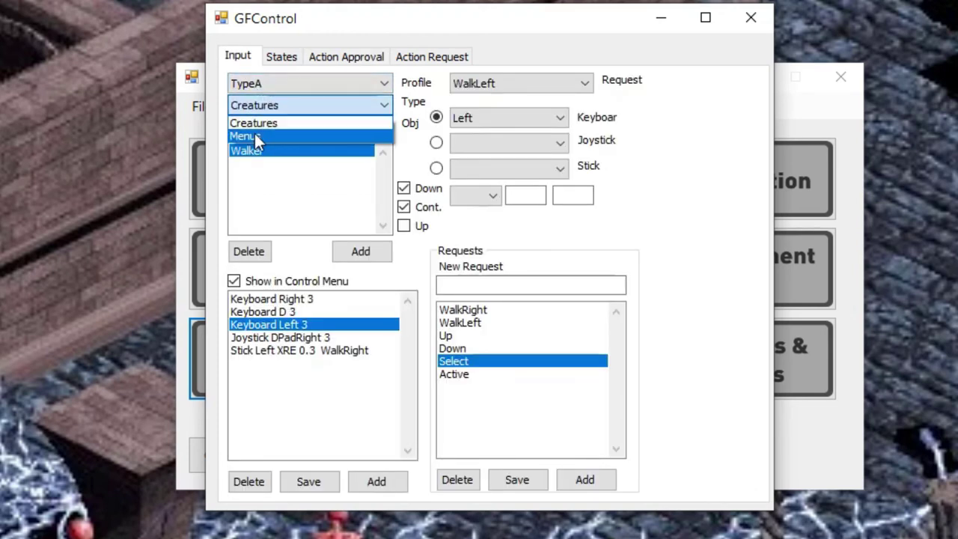
{"action": "left_click", "coordinate": [255, 135]}
{"action": "left_click", "coordinate": [255, 152]}
{"action": "left_click", "coordinate": [458, 348]}
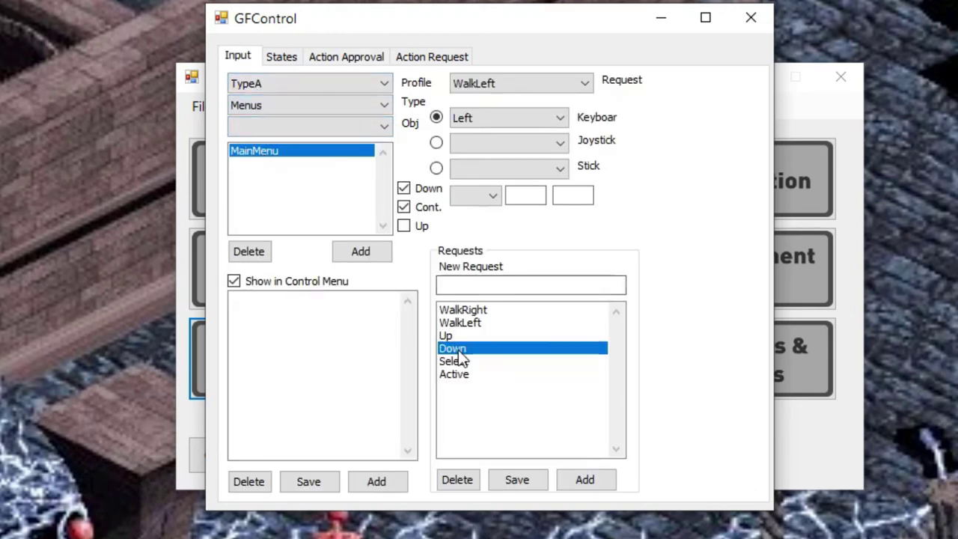
{"action": "left_click", "coordinate": [449, 335]}
{"action": "left_click", "coordinate": [536, 86]}
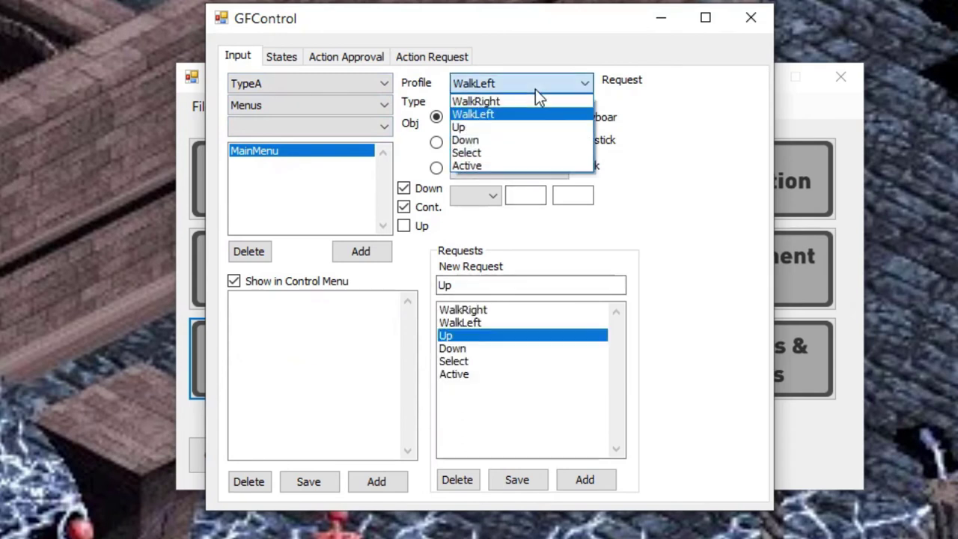
{"action": "left_click", "coordinate": [507, 126]}
{"action": "left_click", "coordinate": [509, 120]}
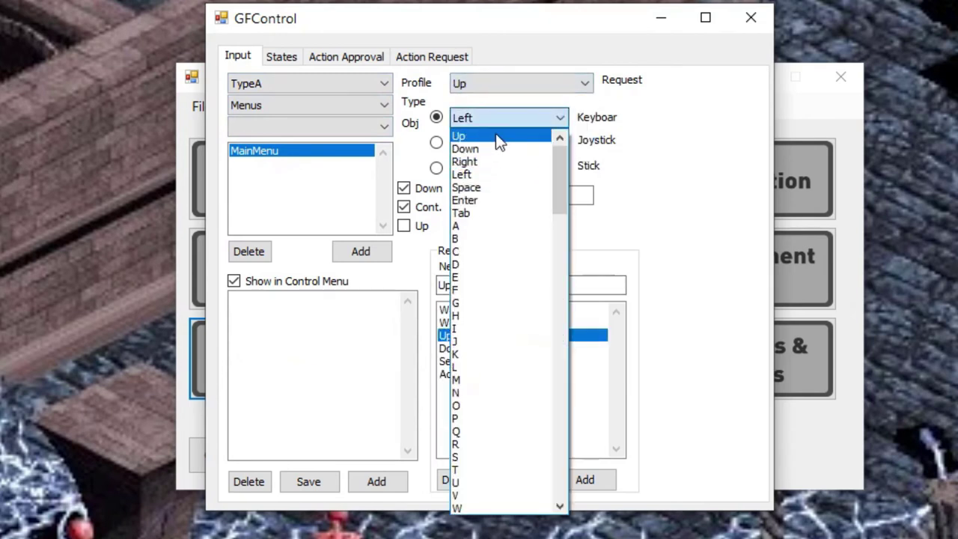
{"action": "left_click", "coordinate": [495, 136]}
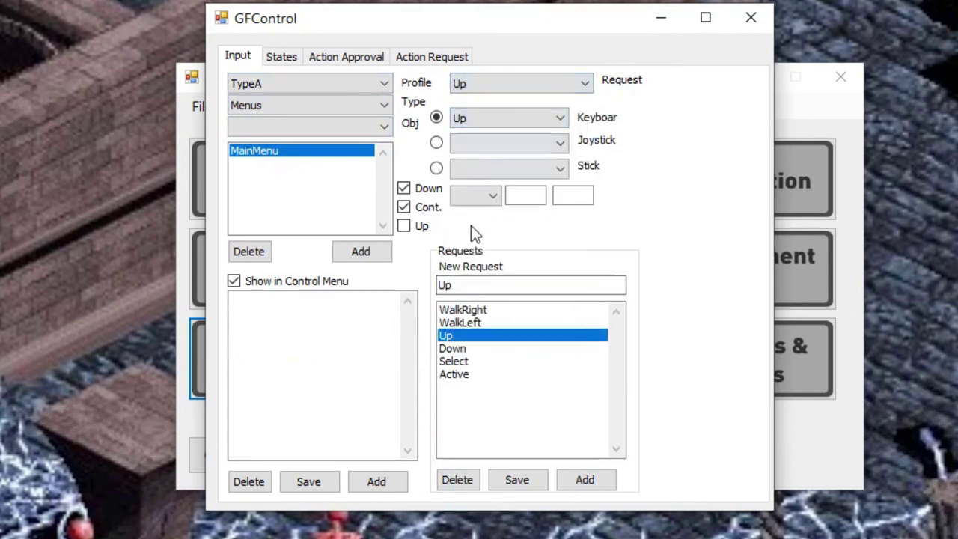
{"action": "left_click", "coordinate": [371, 484]}
Add a keyboard Enter binding for MainMenu's Select request, with Down and Cont. enabled.
{"action": "left_click", "coordinate": [490, 362]}
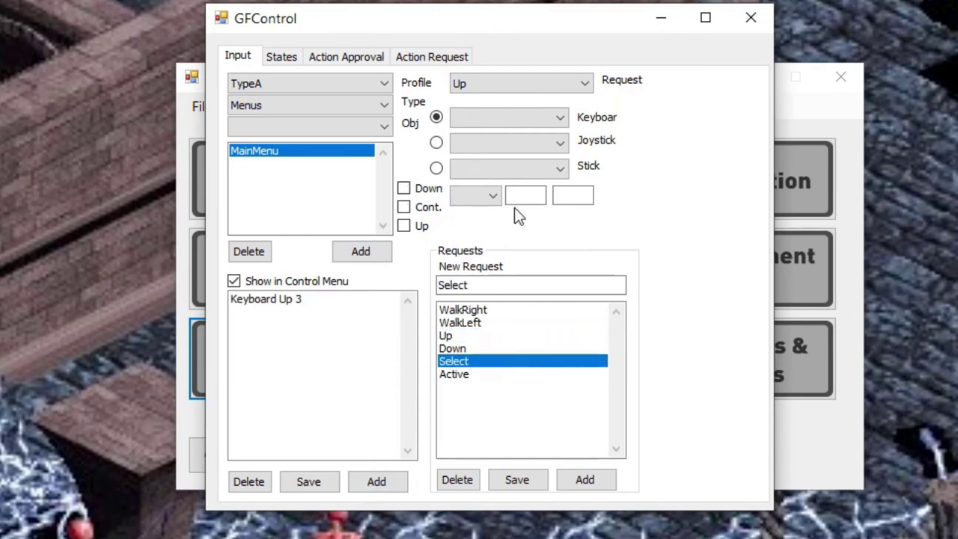
{"action": "left_click", "coordinate": [531, 88]}
{"action": "left_click", "coordinate": [531, 89]}
{"action": "left_click", "coordinate": [526, 89]}
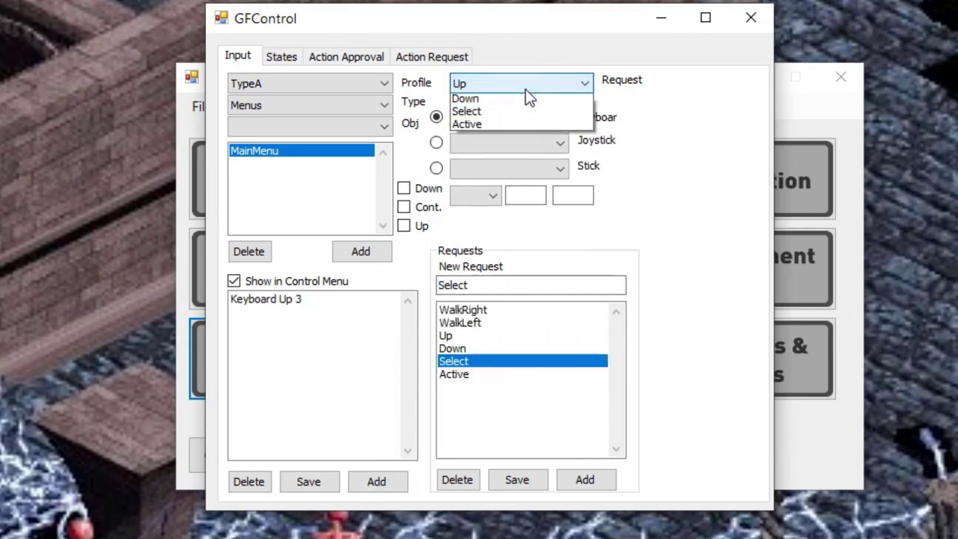
{"action": "left_click", "coordinate": [503, 152]}
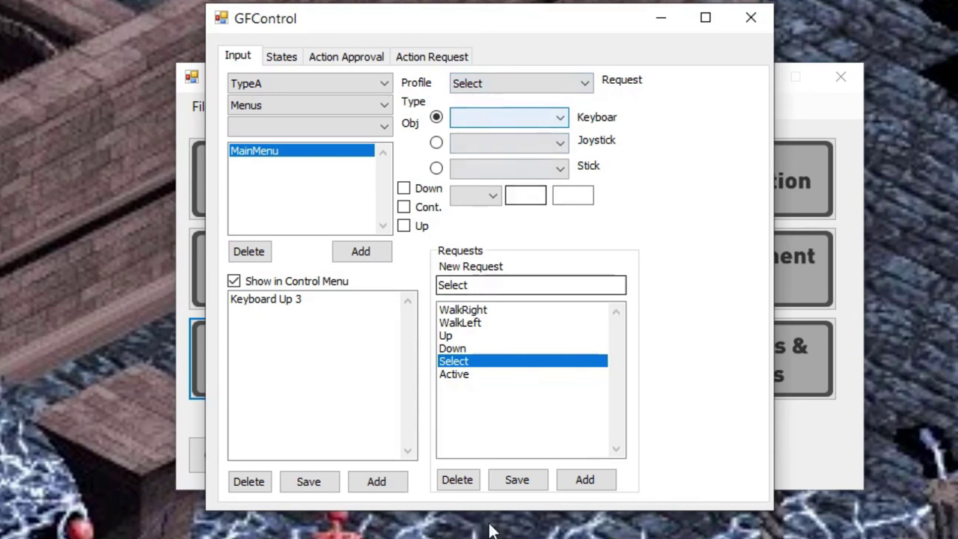
{"action": "left_click", "coordinate": [510, 125]}
{"action": "scroll", "coordinate": [554, 172], "scroll_direction": "down", "scroll_amount": 1}
{"action": "scroll", "coordinate": [548, 193], "scroll_direction": "up", "scroll_amount": 1}
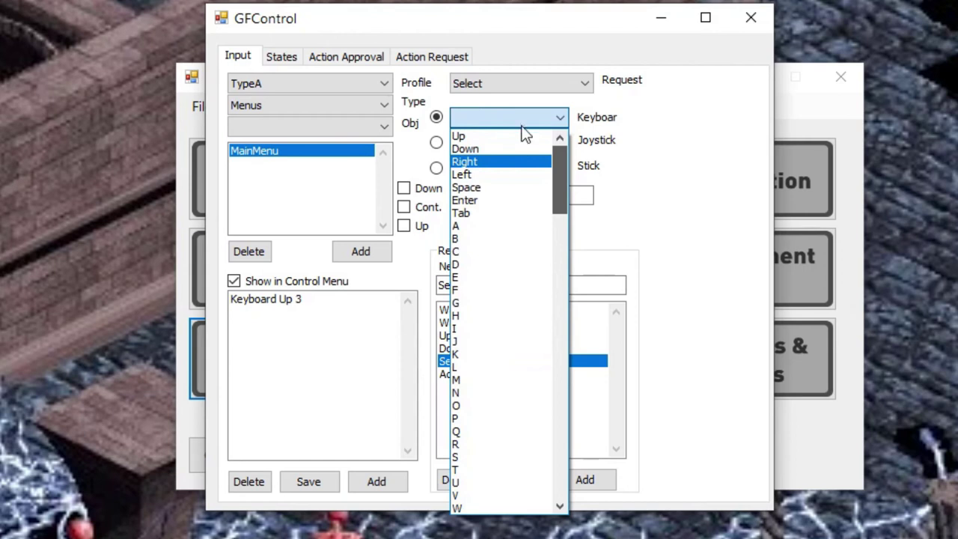
{"action": "left_click", "coordinate": [466, 198]}
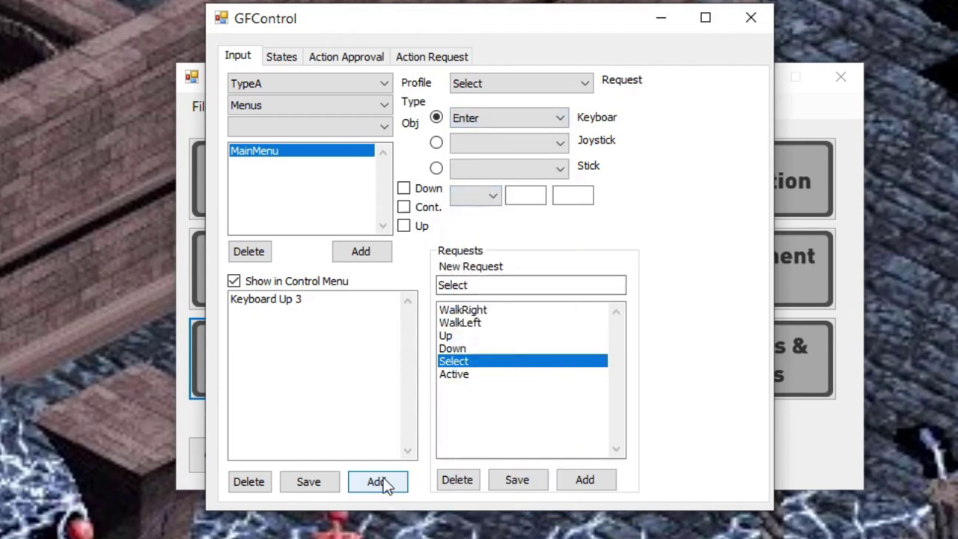
{"action": "left_click", "coordinate": [427, 189]}
{"action": "left_click", "coordinate": [428, 208]}
{"action": "left_click", "coordinate": [378, 483]}
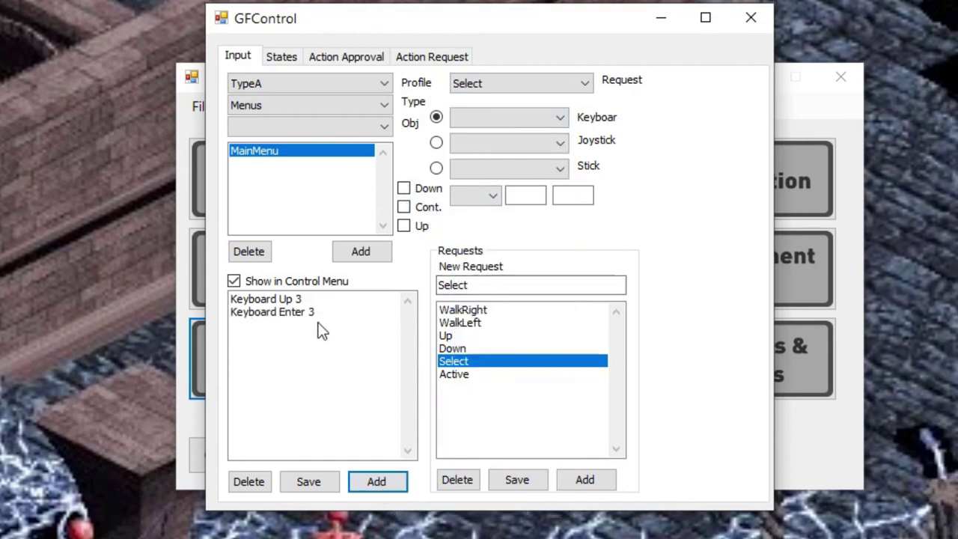
Examine the requests available in Action Approval for menu objects such as MainMenu and Player1_Menu.
{"action": "left_click", "coordinate": [319, 56]}
{"action": "left_click", "coordinate": [300, 128]}
{"action": "left_click", "coordinate": [282, 151]}
{"action": "left_click", "coordinate": [282, 156]}
{"action": "left_click", "coordinate": [282, 158]}
{"action": "left_click", "coordinate": [324, 127]}
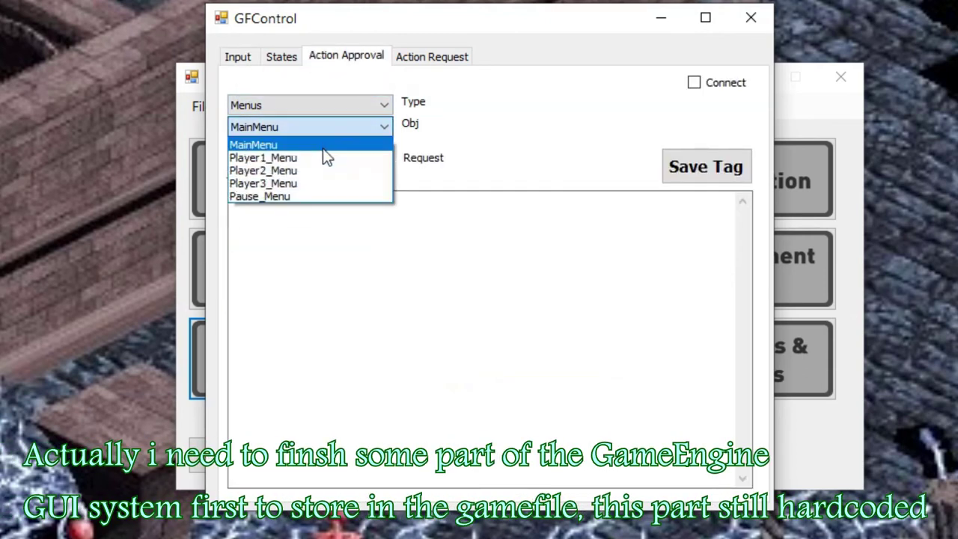
{"action": "left_click", "coordinate": [322, 156]}
{"action": "left_click", "coordinate": [318, 158]}
{"action": "left_click", "coordinate": [315, 159]}
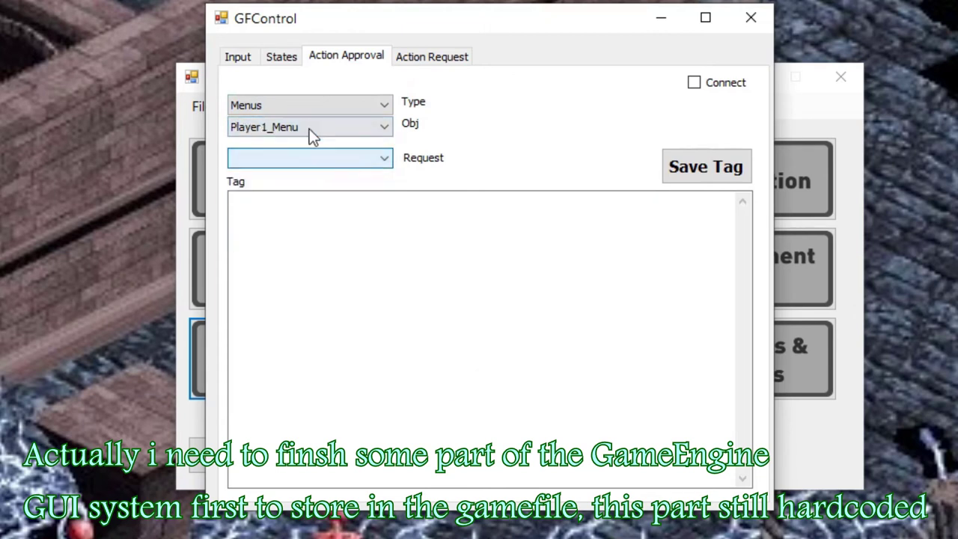
{"action": "left_click", "coordinate": [295, 108]}
{"action": "left_click", "coordinate": [292, 132]}
{"action": "left_click", "coordinate": [280, 128]}
{"action": "left_click", "coordinate": [279, 145]}
{"action": "left_click", "coordinate": [290, 159]}
{"action": "left_click", "coordinate": [292, 159]}
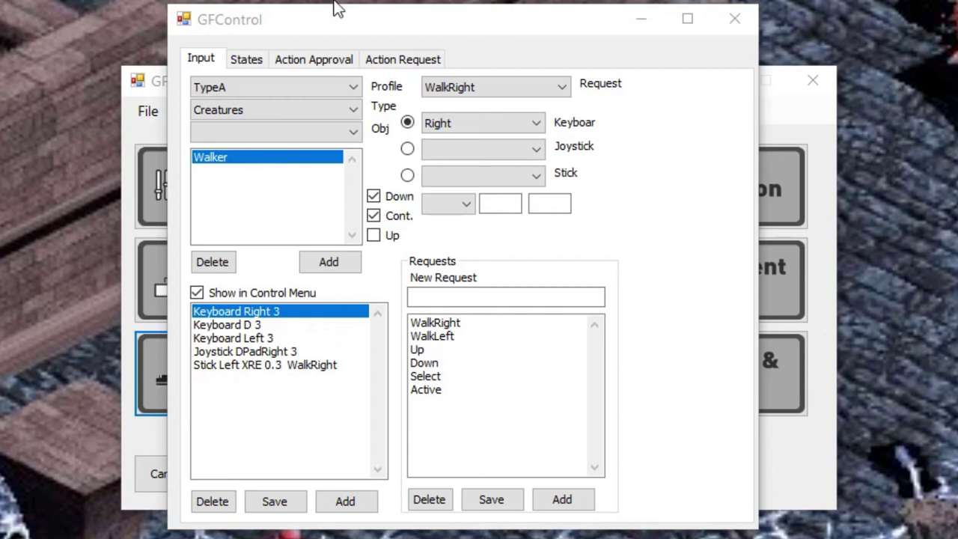
Look over the Input bindings and the States settings of the control editor.
{"action": "left_click", "coordinate": [248, 60]}
{"action": "left_click", "coordinate": [204, 61]}
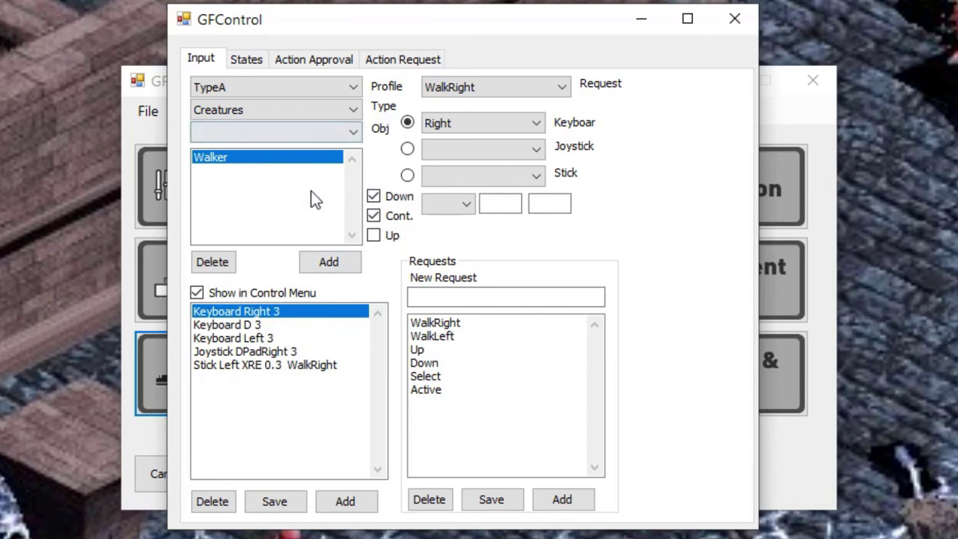
{"action": "left_click", "coordinate": [247, 59]}
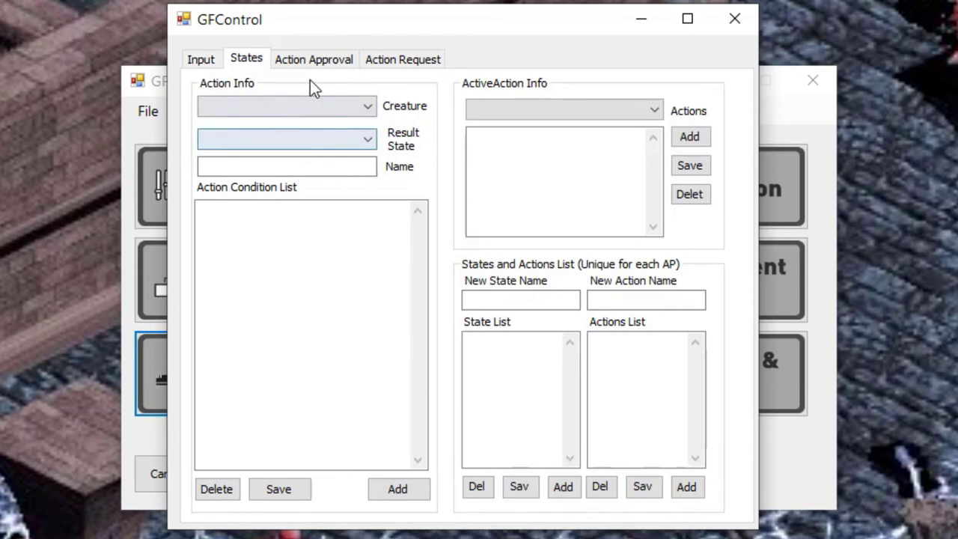
In Action Approval, choose the Creatures type, the Walker object and its WalkRight request.
{"action": "left_click", "coordinate": [310, 65]}
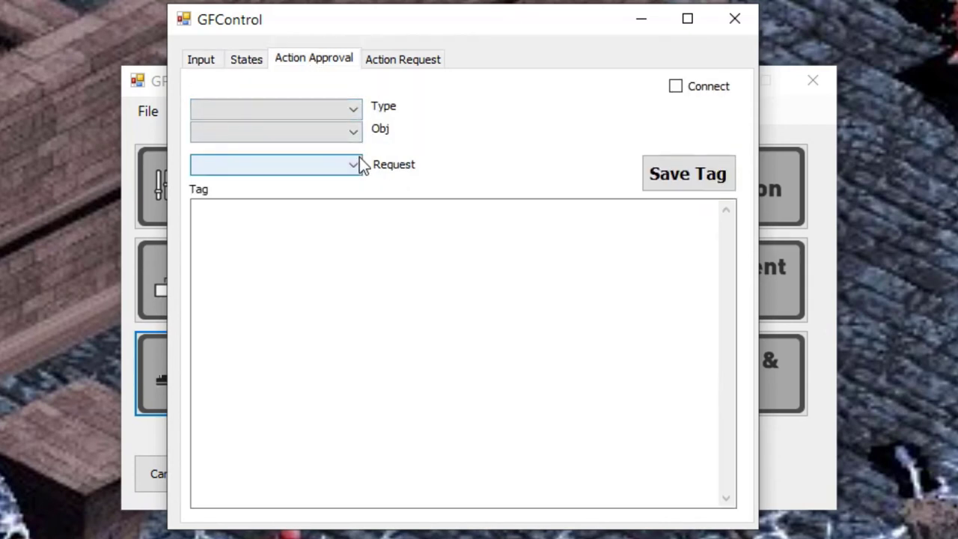
{"action": "left_click", "coordinate": [352, 111]}
{"action": "left_click", "coordinate": [322, 129]}
{"action": "left_click", "coordinate": [312, 134]}
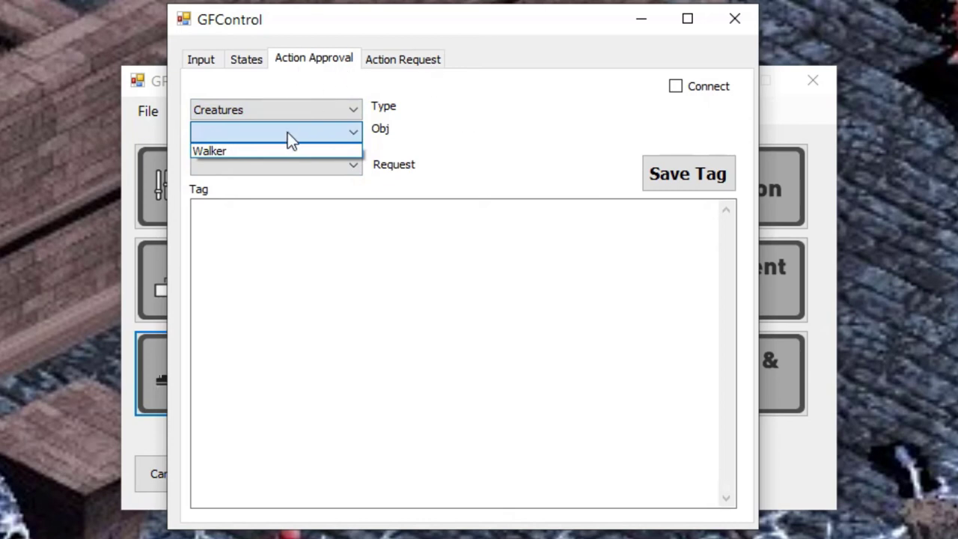
{"action": "left_click", "coordinate": [264, 153]}
{"action": "left_click", "coordinate": [256, 160]}
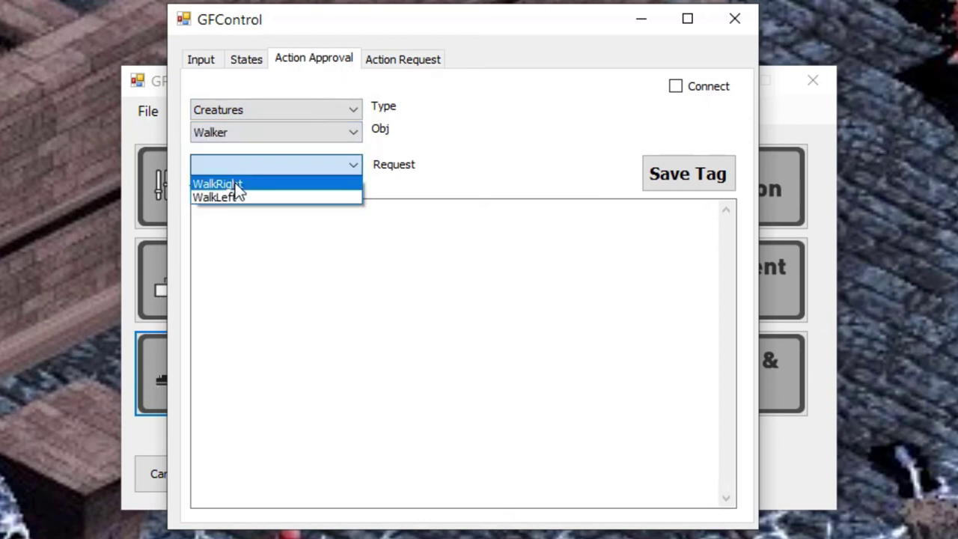
{"action": "left_click", "coordinate": [247, 184]}
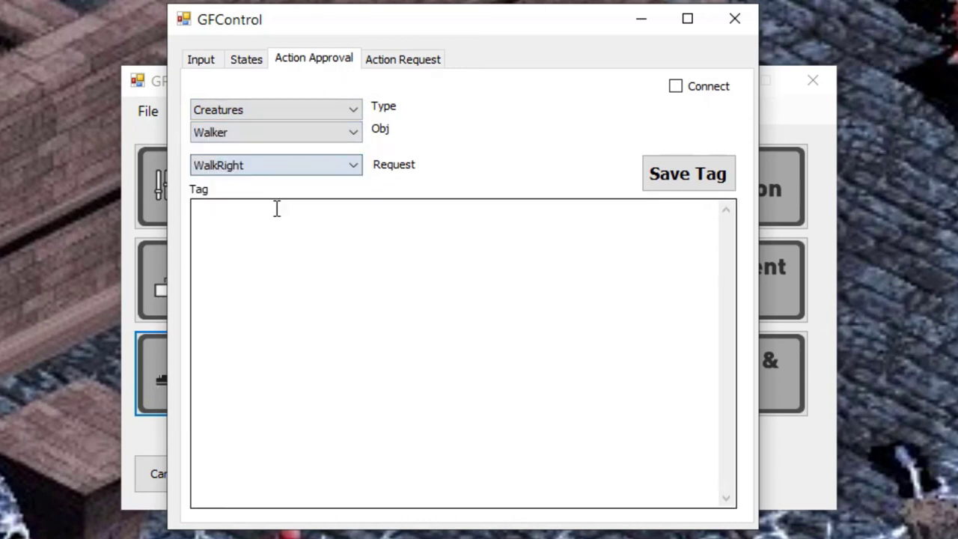
Enter the tag "SetSide 0;SetAnimationFlag 0;if CheckWall x 3 then Approve WalkRight;" for Walker's WalkRight request.
{"action": "left_click", "coordinate": [291, 242]}
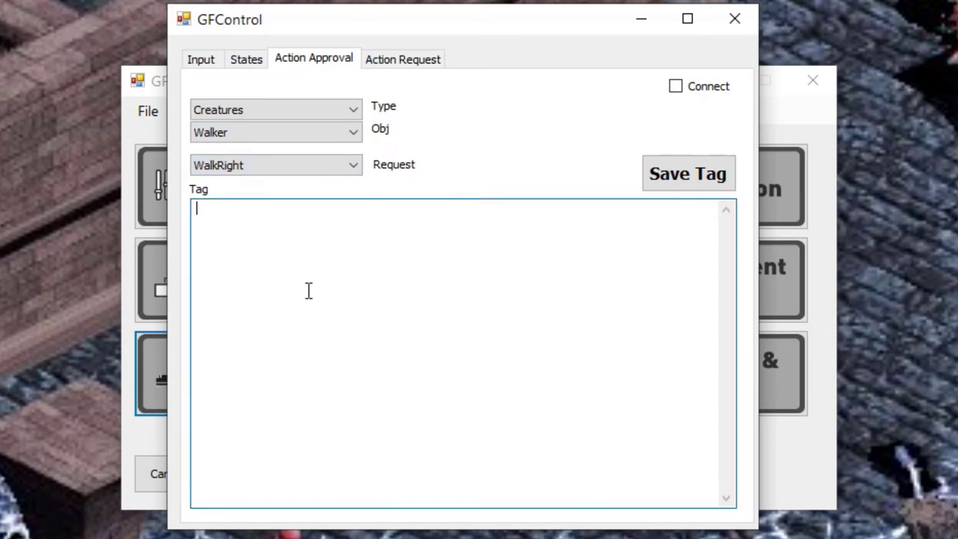
{"action": "type", "text": "SetSide 0;SetAn"}
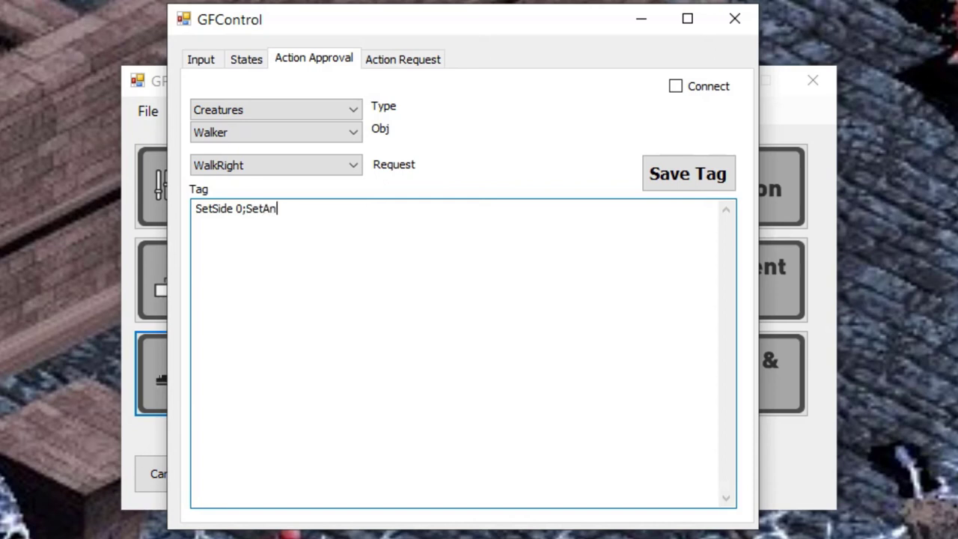
{"action": "type", "text": "imationFlag"}
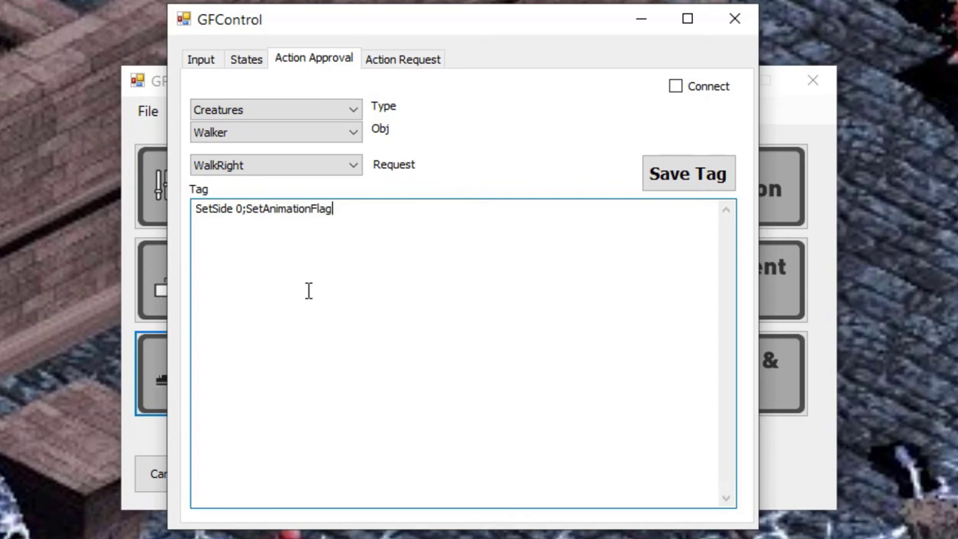
{"action": "type", "text": "0;"}
{"action": "type", "text": "if CheckWall x 4"}
{"action": "key", "text": "BackSpace"}
{"action": "type", "text": "3"}
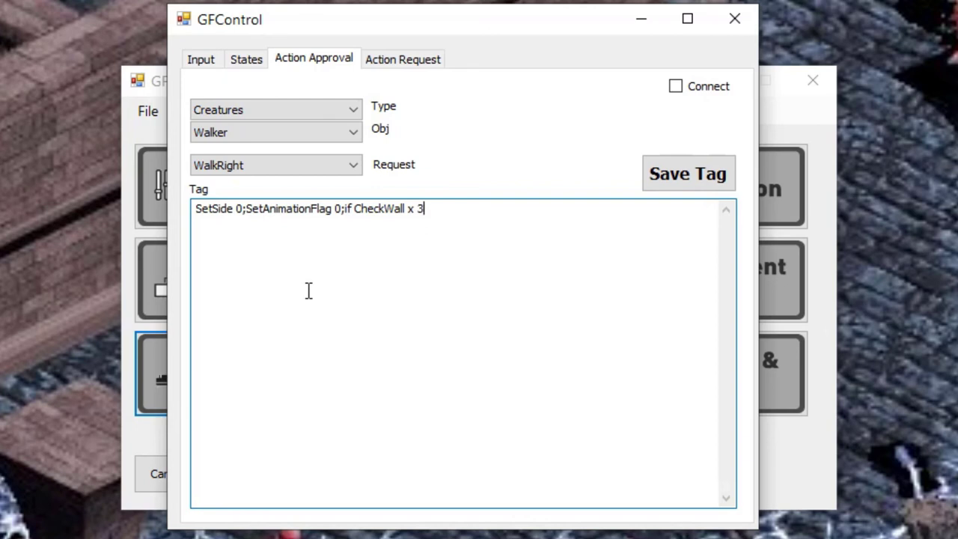
{"action": "type", "text": "then Approve WalkRight;"}
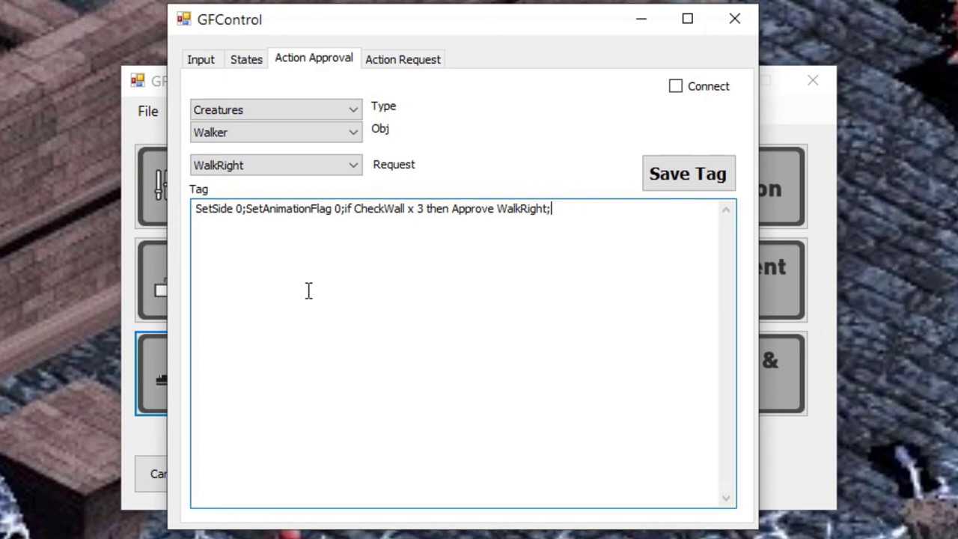
Change the approved action at the end of the WalkRight tag to "move;".
{"action": "left_click_drag", "start_coordinate": [581, 210], "coordinate": [491, 220]}
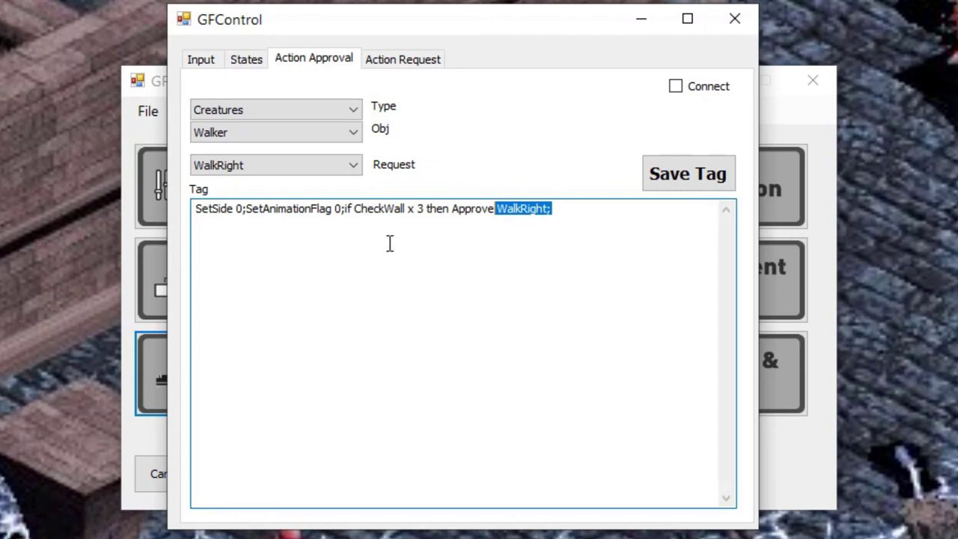
{"action": "left_click_drag", "start_coordinate": [343, 209], "coordinate": [193, 213]}
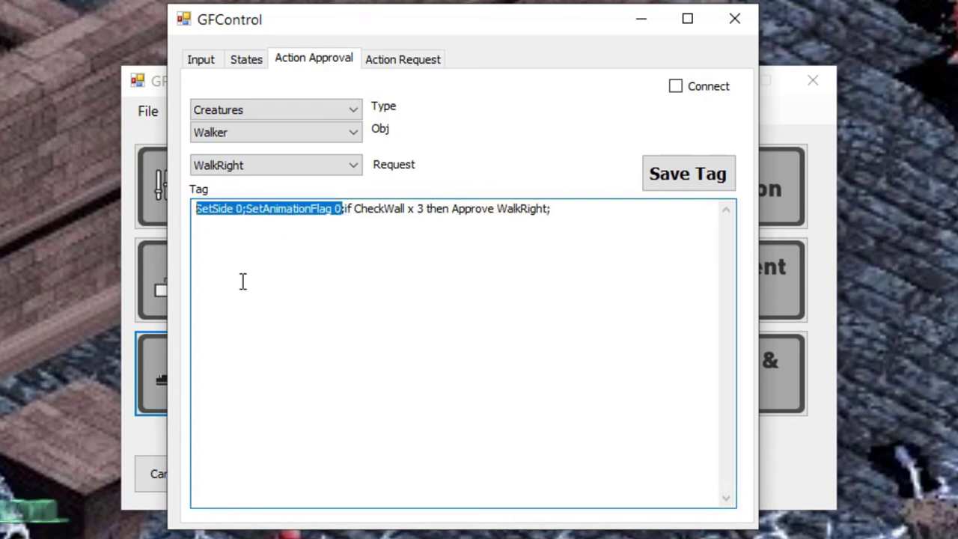
{"action": "left_click", "coordinate": [549, 210]}
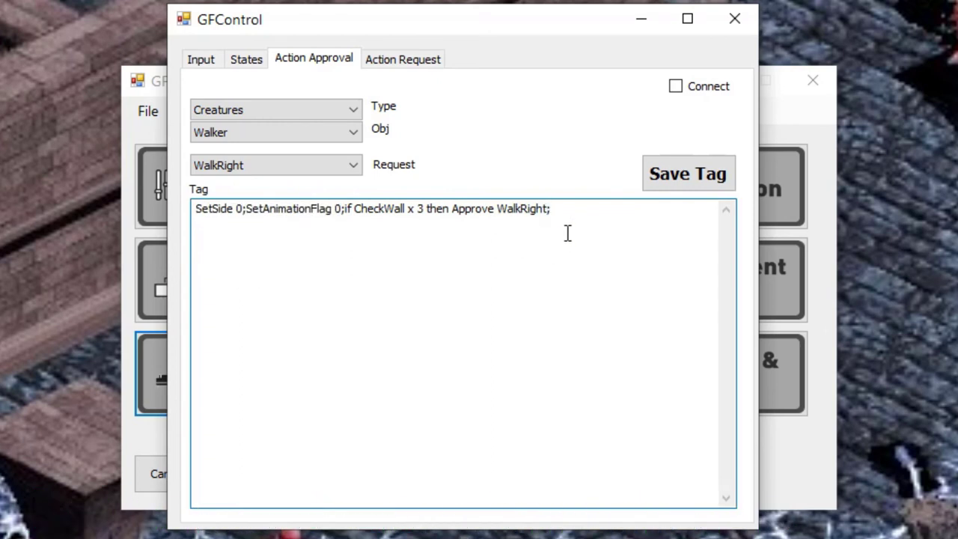
{"action": "key", "text": "BackSpace"}
{"action": "key", "text": "BackSpace"}
{"action": "key", "text": "BackSpace"}
{"action": "key", "text": "BackSpace"}
{"action": "key", "text": "BackSpace"}
{"action": "key", "text": "BackSpace"}
{"action": "key", "text": "BackSpace"}
{"action": "key", "text": "BackSpace"}
{"action": "key", "text": "BackSpace"}
{"action": "key", "text": "BackSpace"}
{"action": "type", "text": "Move;"}
{"action": "left_click_drag", "start_coordinate": [498, 209], "coordinate": [503, 212]}
{"action": "type", "text": "m"}
{"action": "left_click", "coordinate": [557, 215]}
Choose Walker as the creature in the States settings.
{"action": "left_click", "coordinate": [248, 60]}
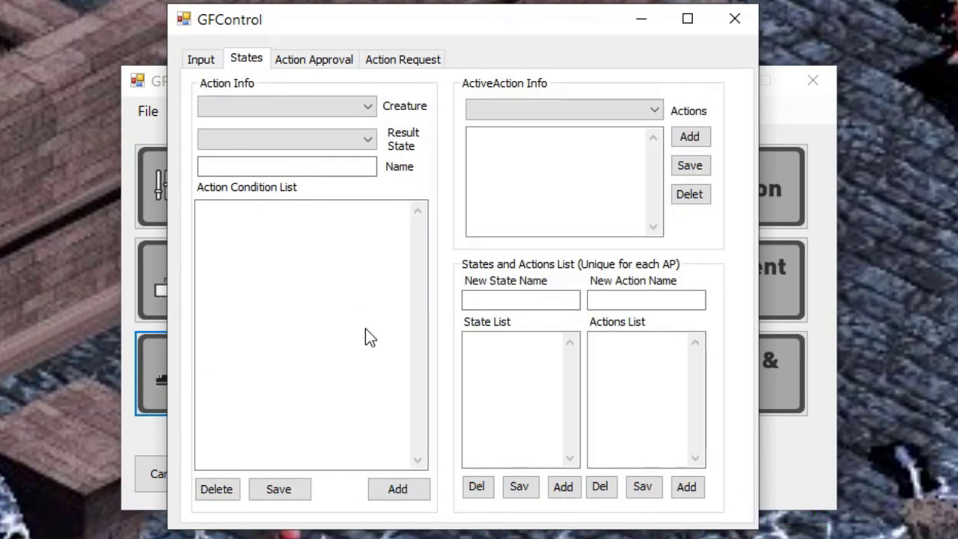
{"action": "left_click", "coordinate": [351, 107]}
{"action": "left_click", "coordinate": [330, 124]}
{"action": "left_click", "coordinate": [312, 146]}
{"action": "left_click", "coordinate": [308, 152]}
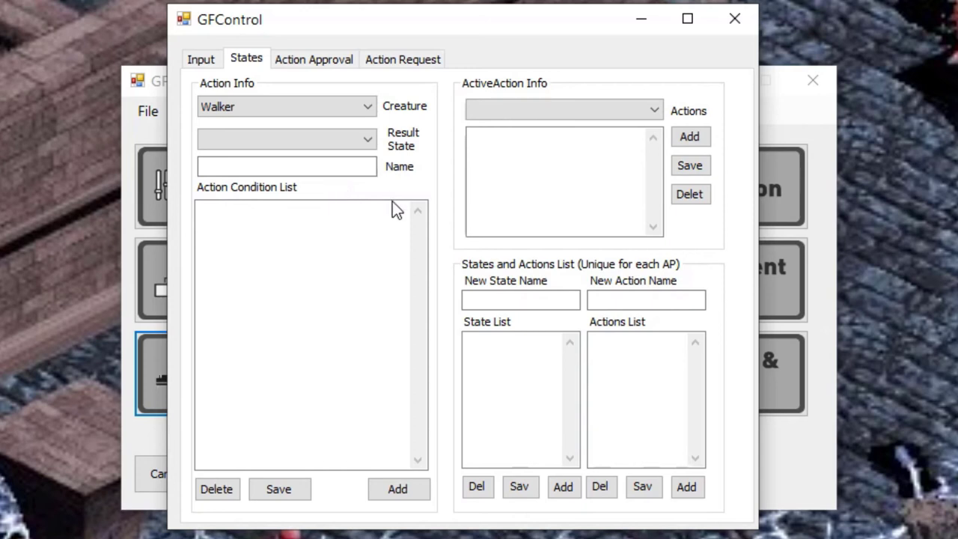
{"action": "left_click", "coordinate": [614, 300]}
{"action": "left_click", "coordinate": [626, 300]}
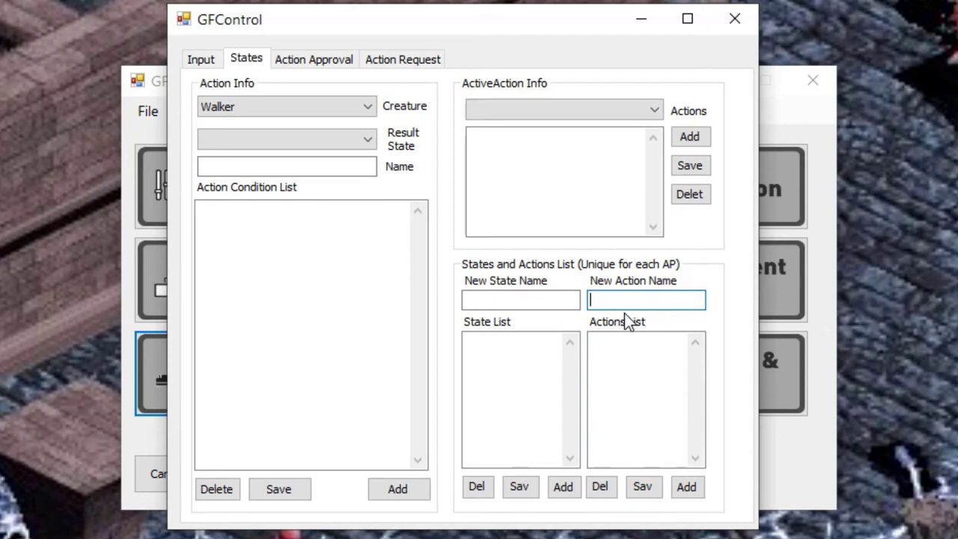
{"action": "type", "text": "Move"}
{"action": "left_click", "coordinate": [687, 487]}
{"action": "left_click", "coordinate": [616, 342]}
{"action": "left_click", "coordinate": [601, 487]}
Add the actions onGround and onAir to Walker's actions list.
{"action": "double_click", "coordinate": [627, 300]}
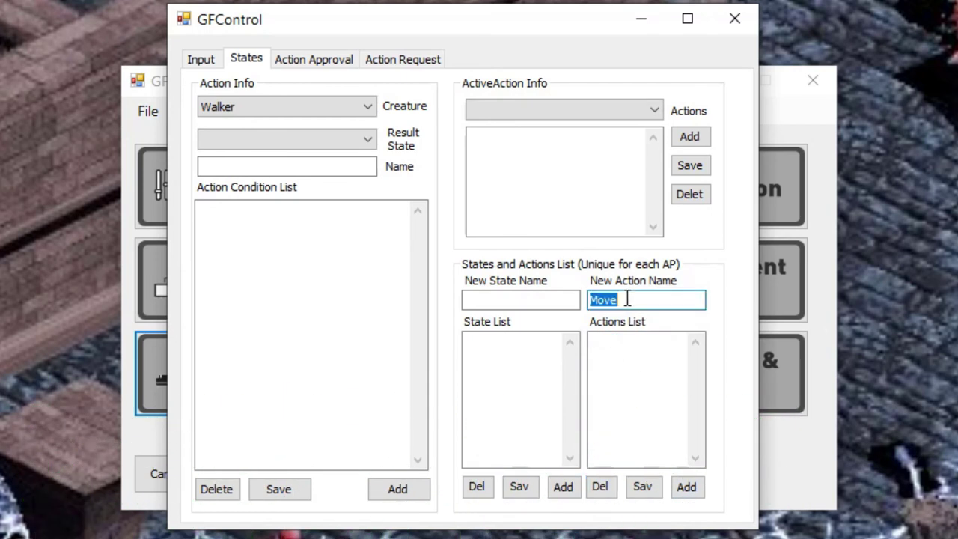
{"action": "type", "text": "onGround"}
{"action": "left_click", "coordinate": [686, 487]}
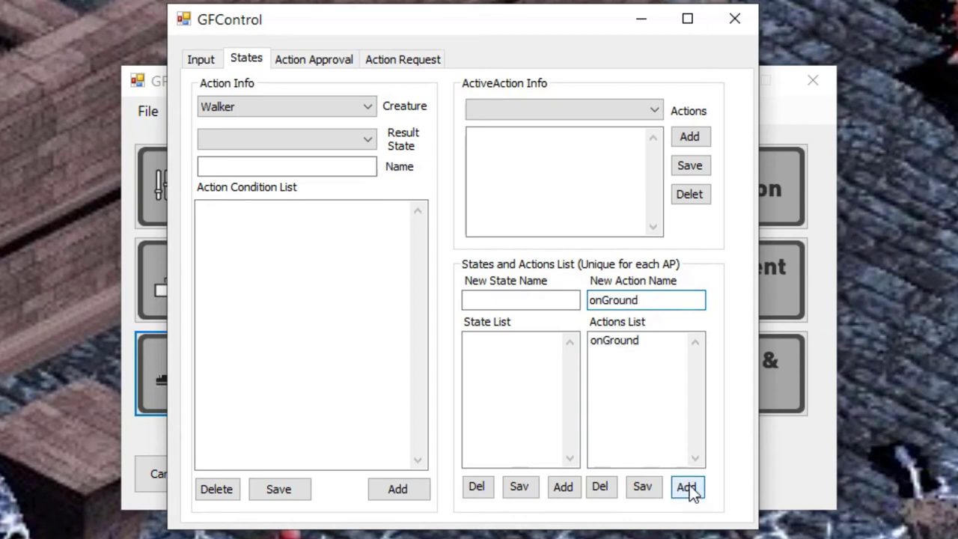
{"action": "double_click", "coordinate": [664, 296]}
{"action": "type", "text": "onAir"}
{"action": "left_click", "coordinate": [691, 488]}
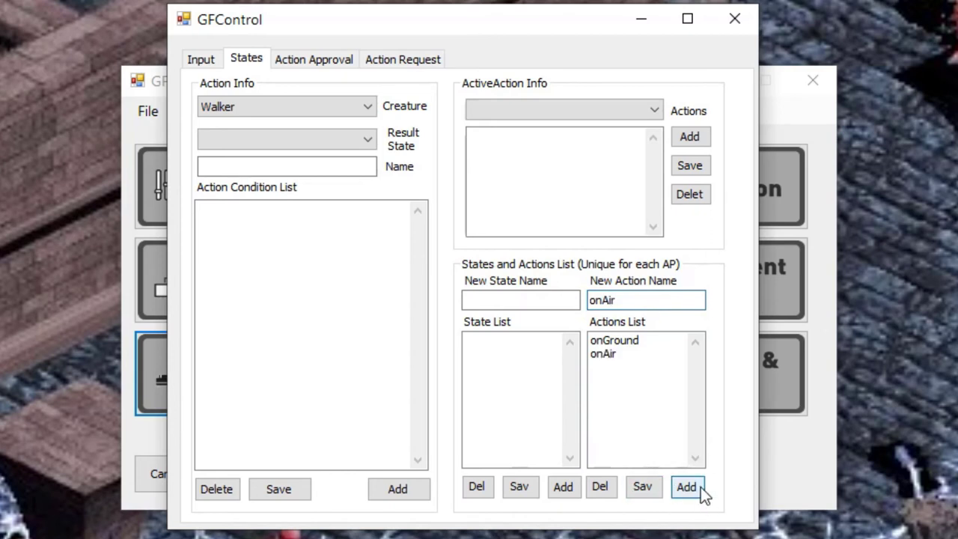
Check the action name in the WalkRight tag and add the actions move and mAtk to Walker's actions list.
{"action": "left_click", "coordinate": [346, 62]}
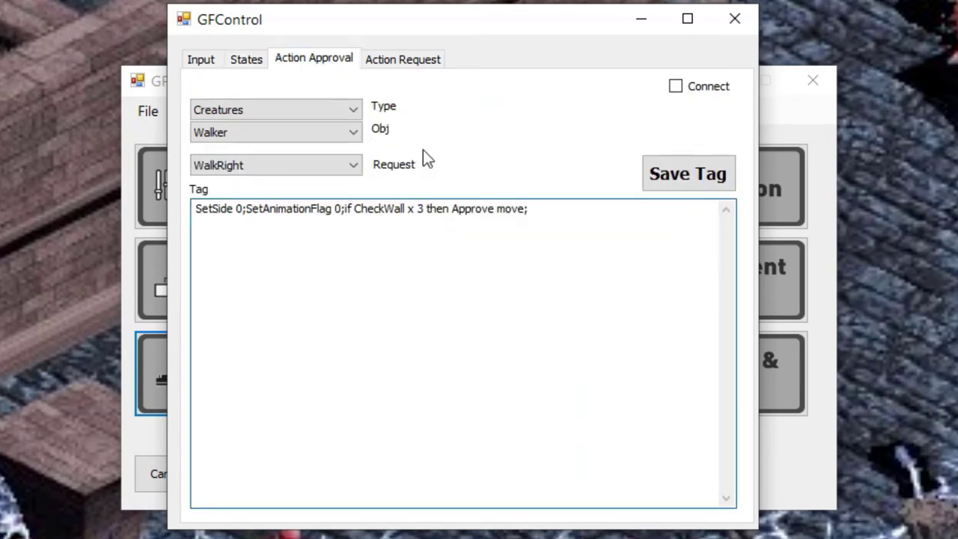
{"action": "left_click", "coordinate": [264, 64]}
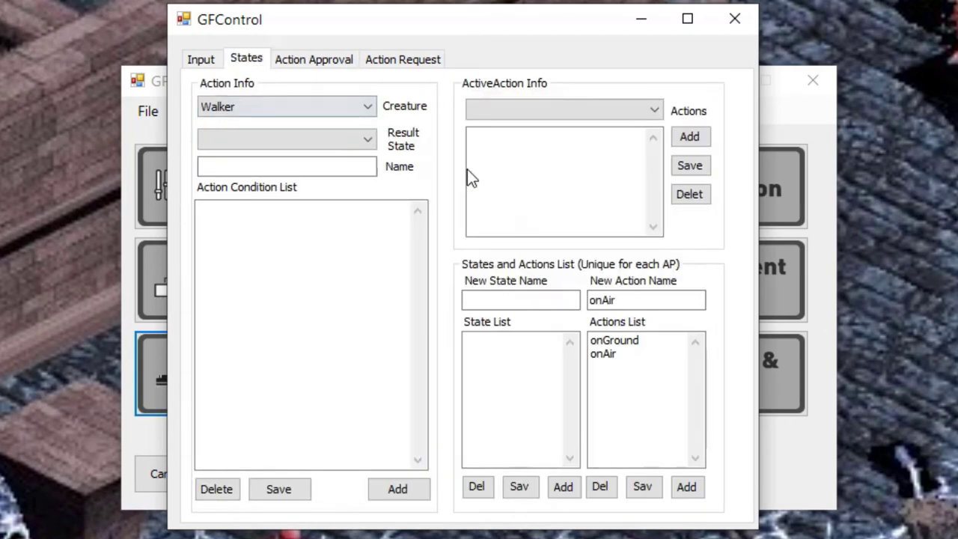
{"action": "double_click", "coordinate": [647, 301]}
{"action": "type", "text": "move"}
{"action": "left_click", "coordinate": [678, 491]}
{"action": "double_click", "coordinate": [655, 302]}
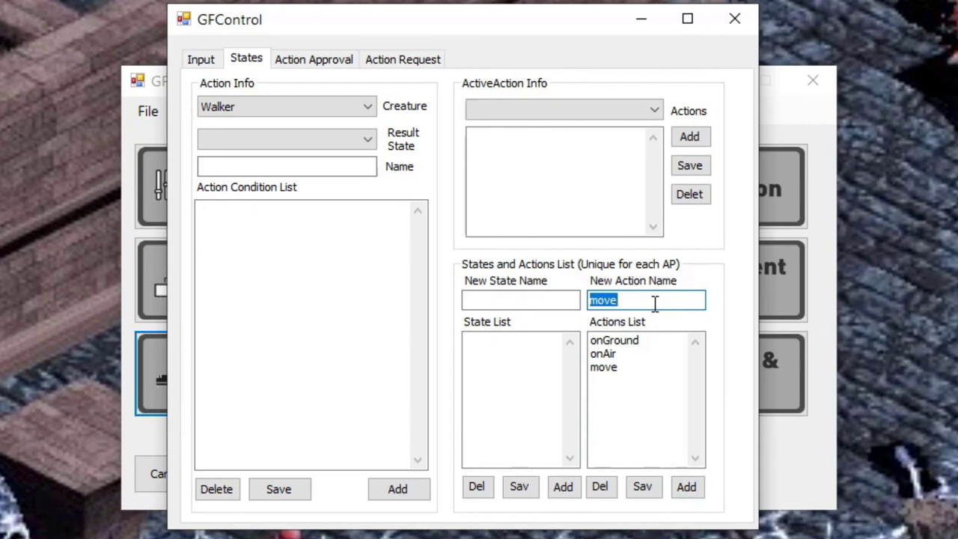
{"action": "type", "text": "mAtk1"}
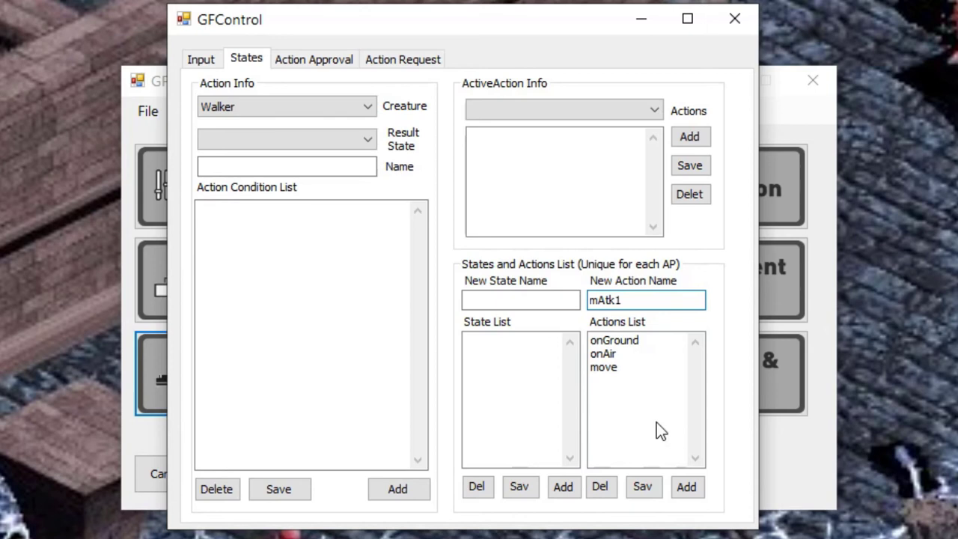
{"action": "key", "text": "BackSpace"}
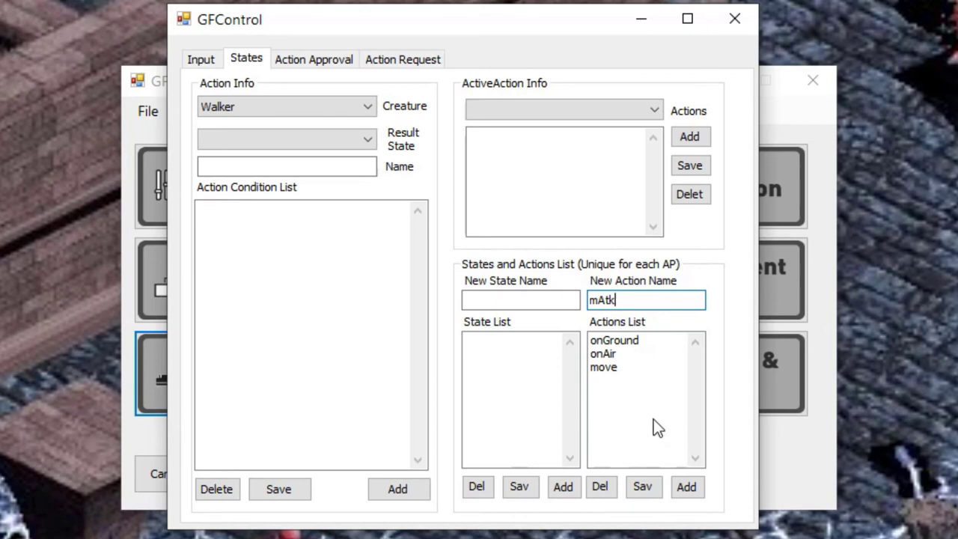
{"action": "left_click", "coordinate": [687, 487]}
Add the actions rAtk1 and rAtk2 to Walker's actions list.
{"action": "left_click", "coordinate": [633, 302]}
{"action": "double_click", "coordinate": [633, 302]}
{"action": "type", "text": "rAtk"}
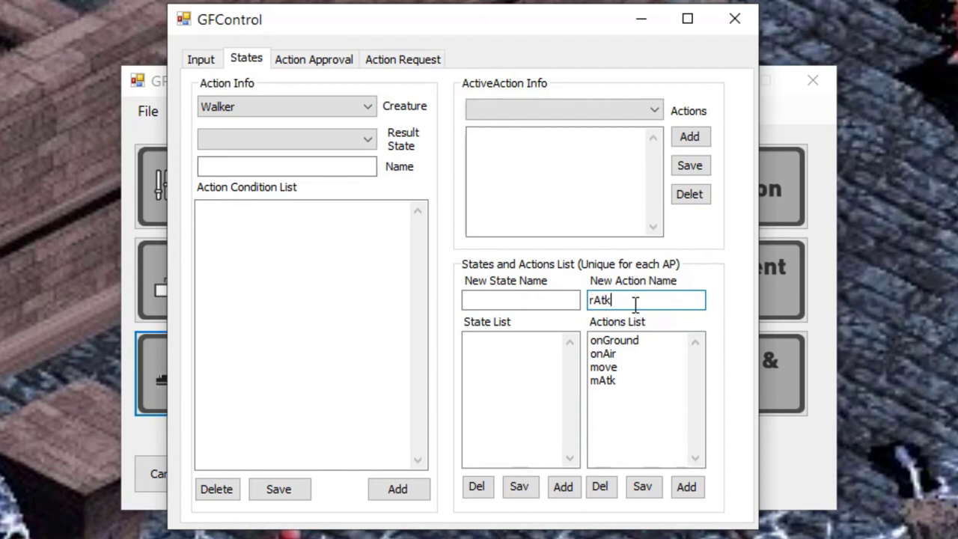
{"action": "type", "text": "1"}
{"action": "left_click", "coordinate": [690, 486]}
{"action": "left_click", "coordinate": [641, 300]}
{"action": "key", "text": "BackSpace"}
{"action": "type", "text": "2"}
{"action": "left_click", "coordinate": [688, 487]}
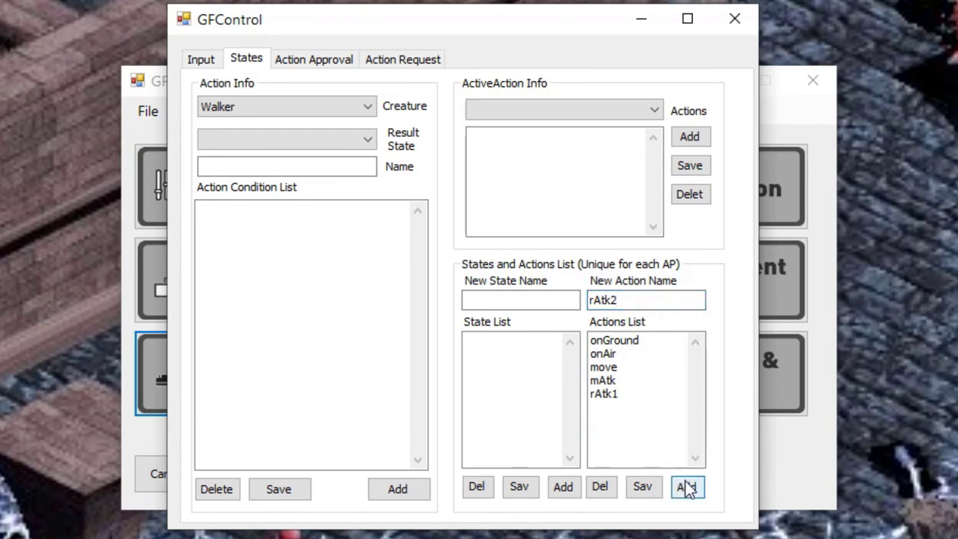
Add the action hit to Walker's actions list and select it.
{"action": "double_click", "coordinate": [623, 299]}
{"action": "type", "text": "hit"}
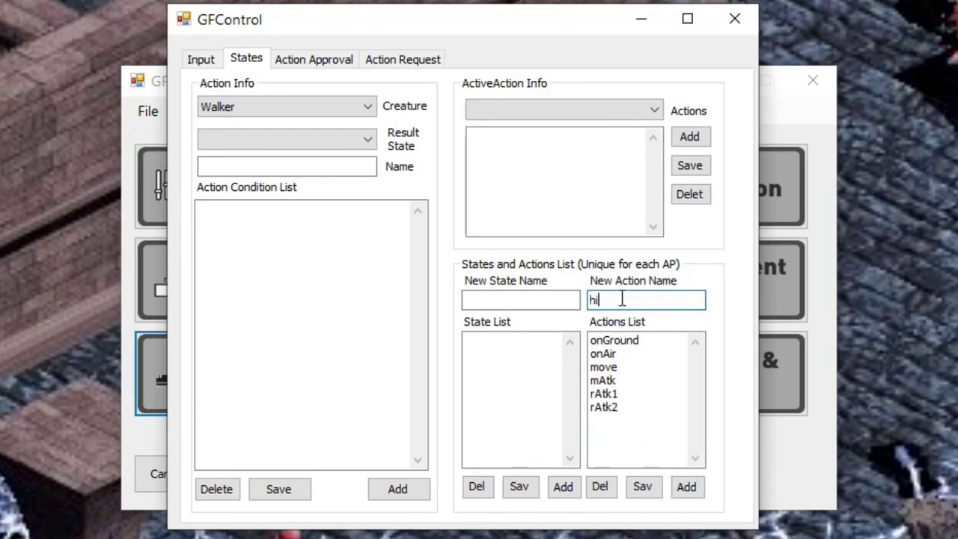
{"action": "left_click", "coordinate": [688, 490]}
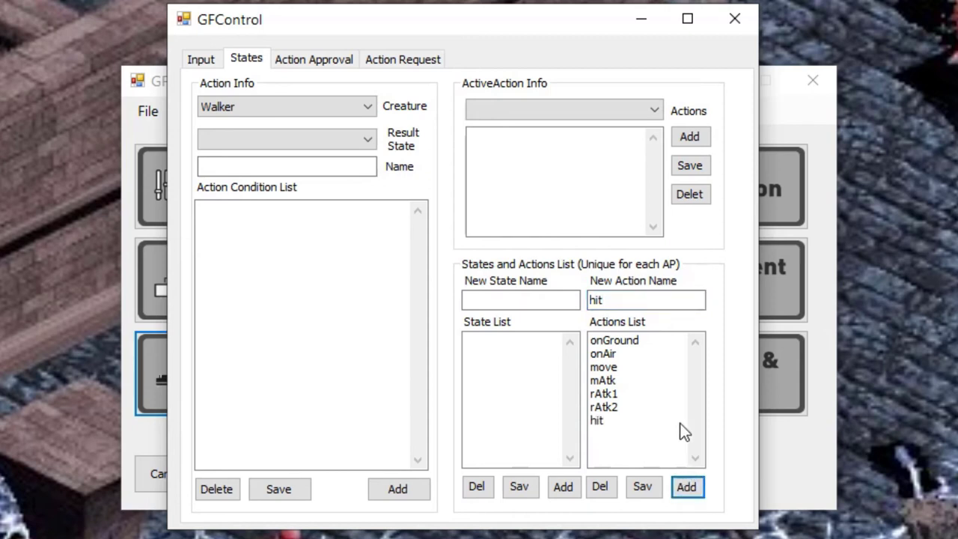
{"action": "left_click", "coordinate": [679, 423]}
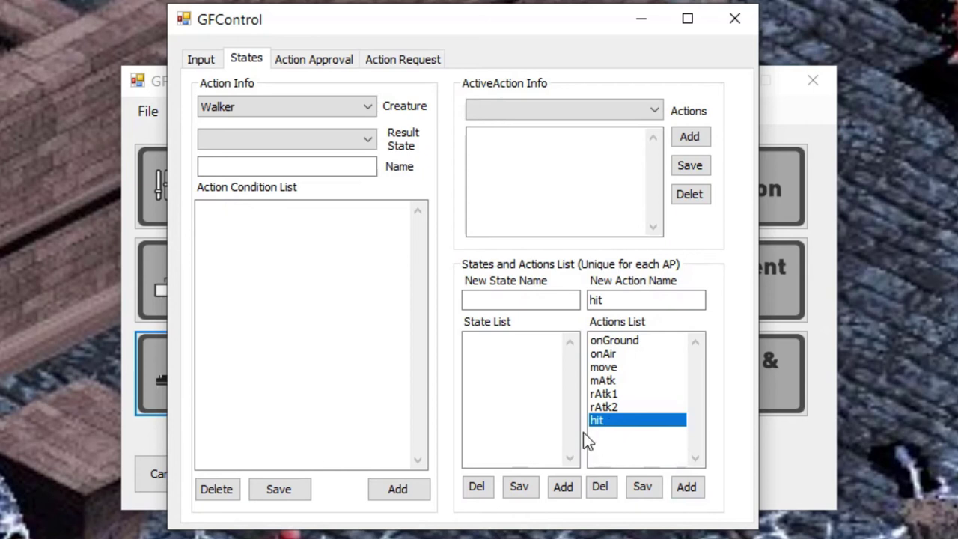
Add the states Idle and Moving to Walker's state list.
{"action": "left_click", "coordinate": [496, 302]}
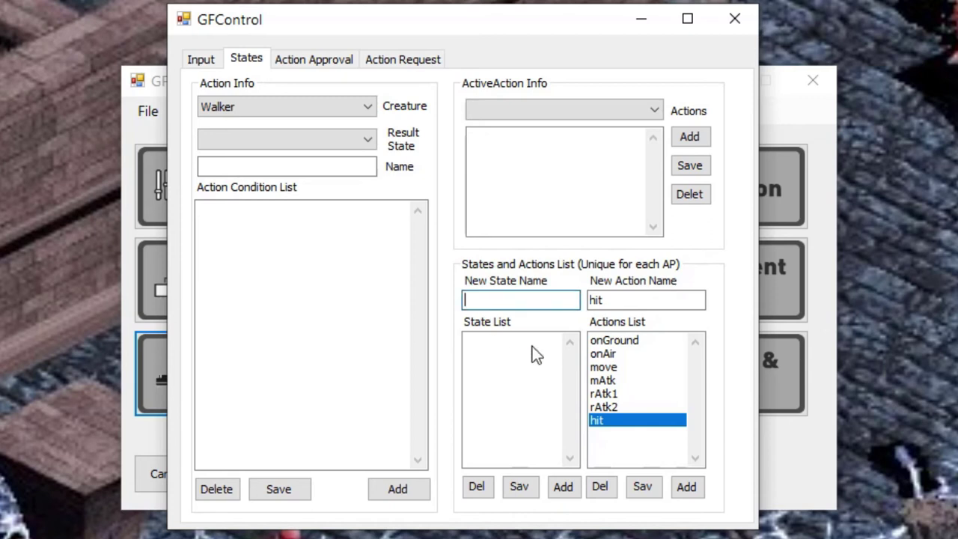
{"action": "type", "text": "Idle"}
{"action": "left_click", "coordinate": [570, 494]}
{"action": "double_click", "coordinate": [529, 293]}
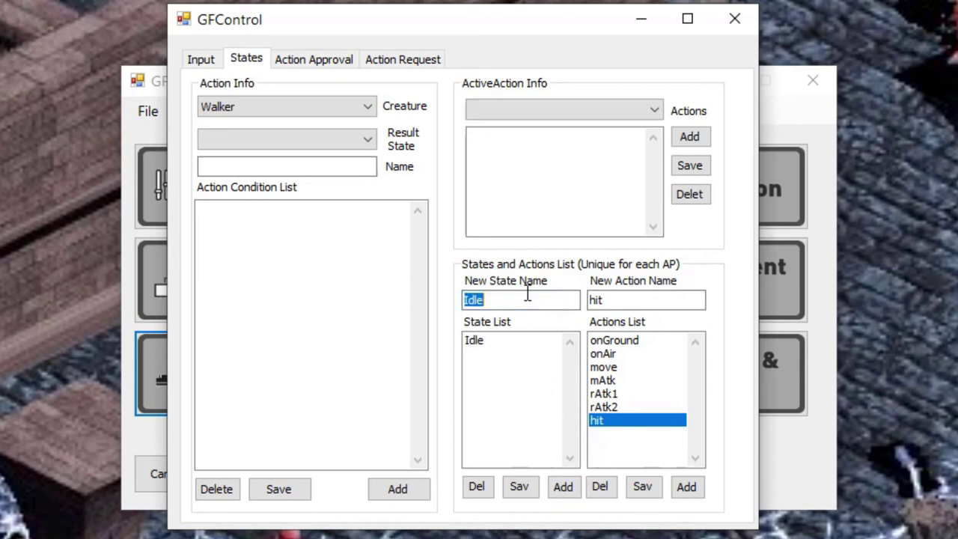
{"action": "type", "text": "Move"}
{"action": "type", "text": "ing"}
{"action": "left_click", "coordinate": [565, 488]}
Add the states Stun and Dead to Walker's state list.
{"action": "double_click", "coordinate": [527, 298]}
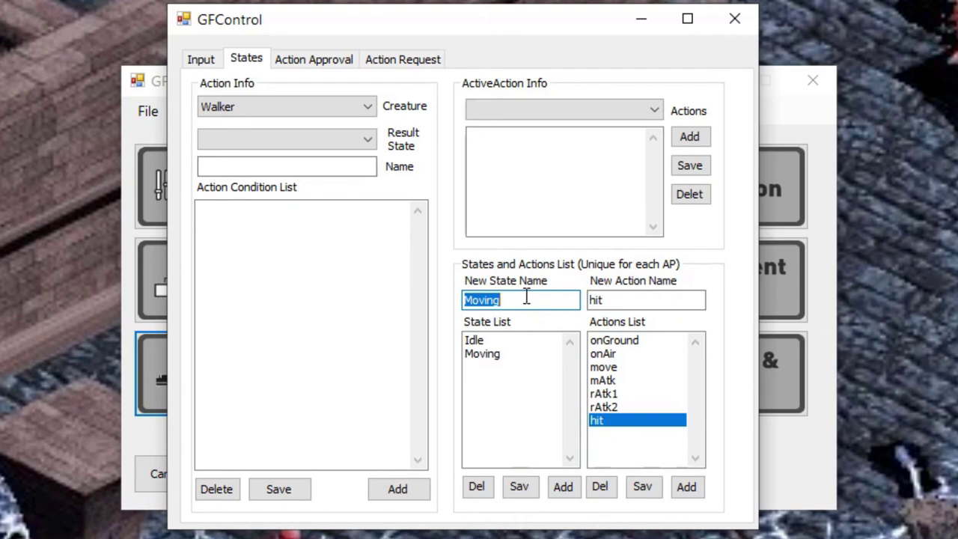
{"action": "type", "text": "Stunn"}
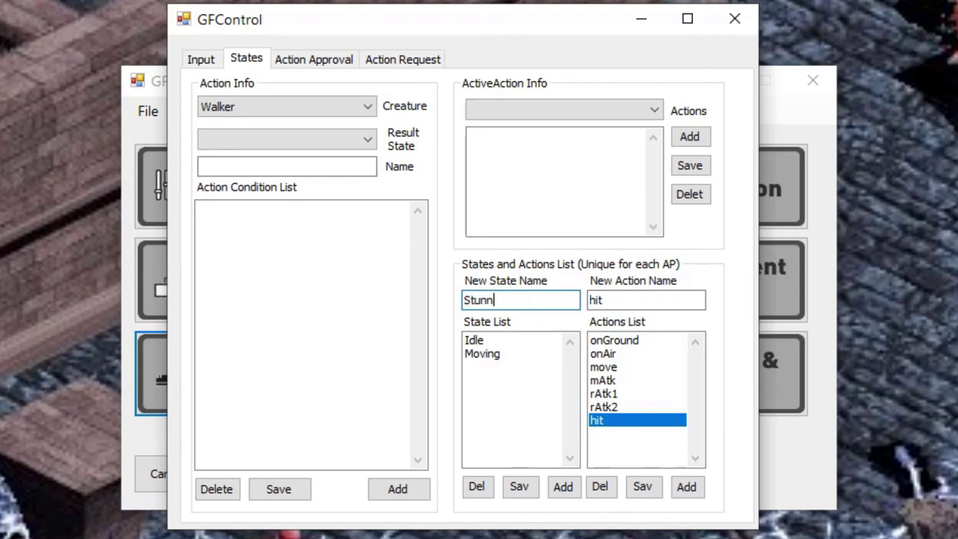
{"action": "key", "text": "BackSpace"}
{"action": "left_click", "coordinate": [571, 488]}
{"action": "double_click", "coordinate": [509, 301]}
{"action": "type", "text": "Dead"}
{"action": "left_click", "coordinate": [564, 487]}
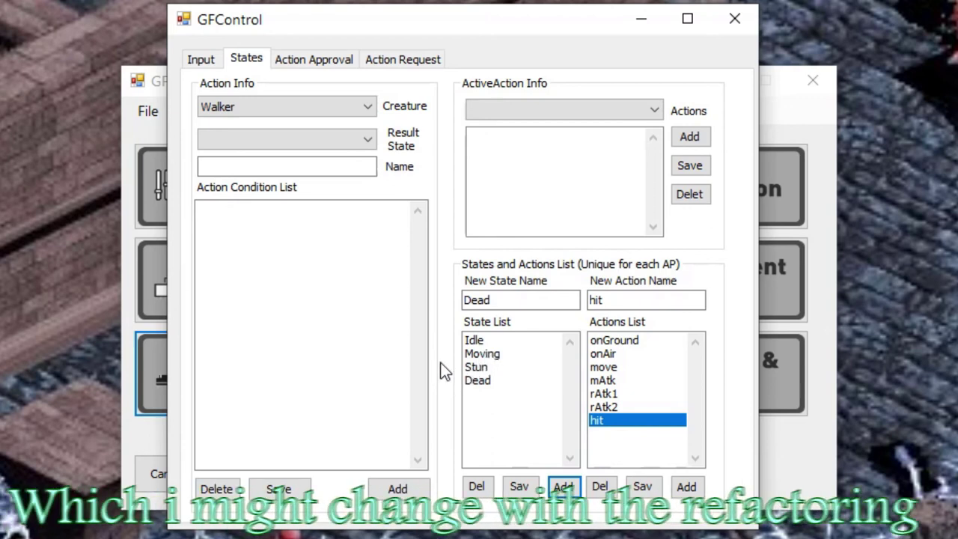
Add onGround to the active actions of a new action condition for Walker.
{"action": "left_click", "coordinate": [334, 144]}
{"action": "left_click", "coordinate": [332, 143]}
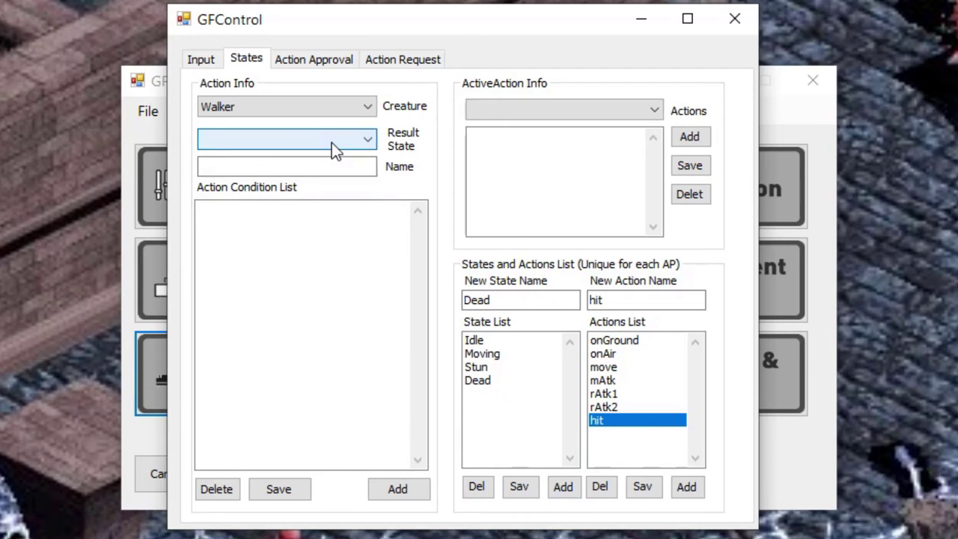
{"action": "left_click", "coordinate": [552, 114]}
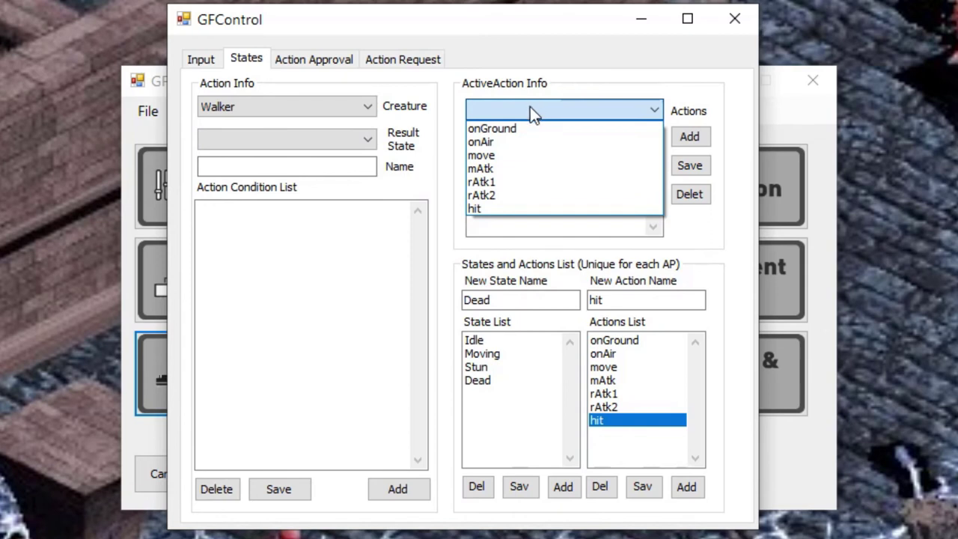
{"action": "left_click", "coordinate": [512, 128]}
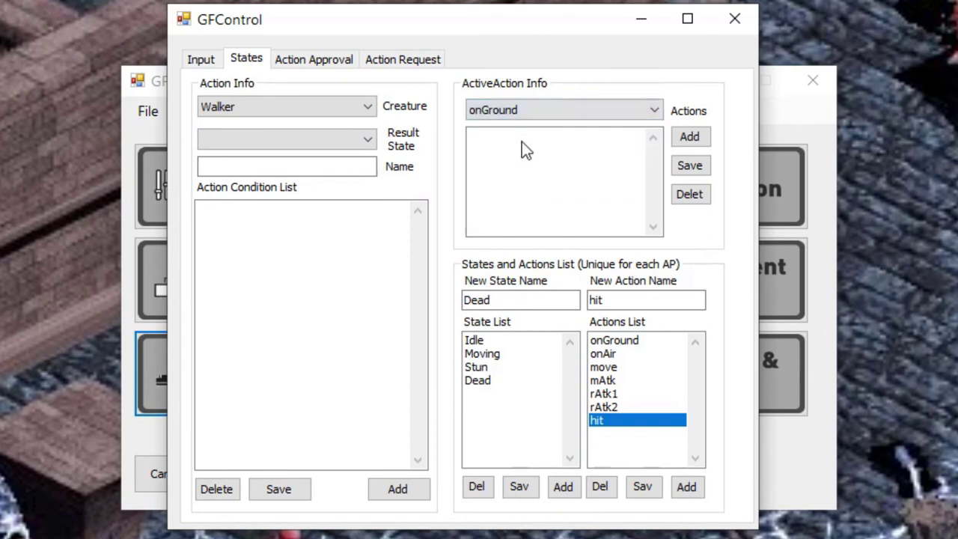
{"action": "left_click", "coordinate": [689, 137]}
Set the result state to Idle, name the condition Idle and add it to Walker's action condition list.
{"action": "left_click", "coordinate": [327, 142]}
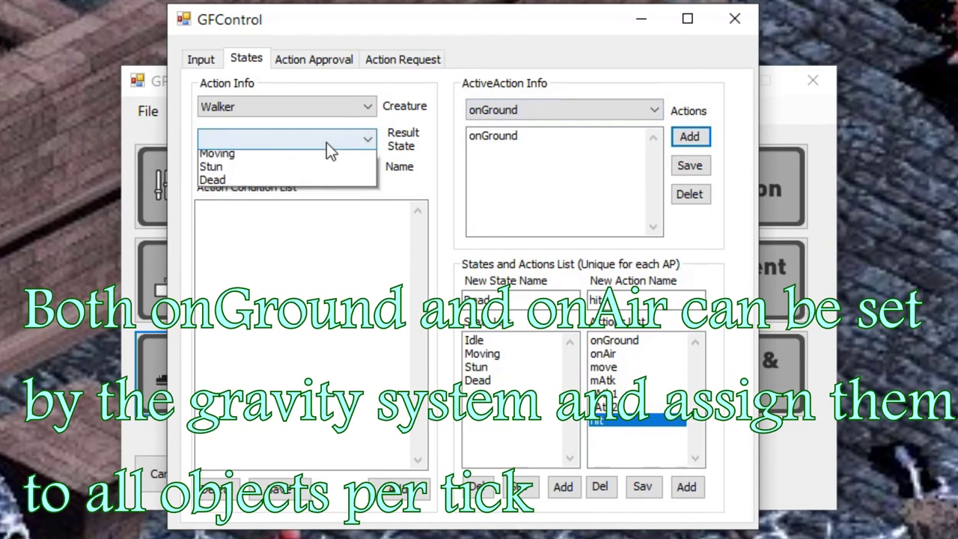
{"action": "left_click", "coordinate": [307, 155]}
{"action": "left_click", "coordinate": [295, 168]}
{"action": "type", "text": "Idle"}
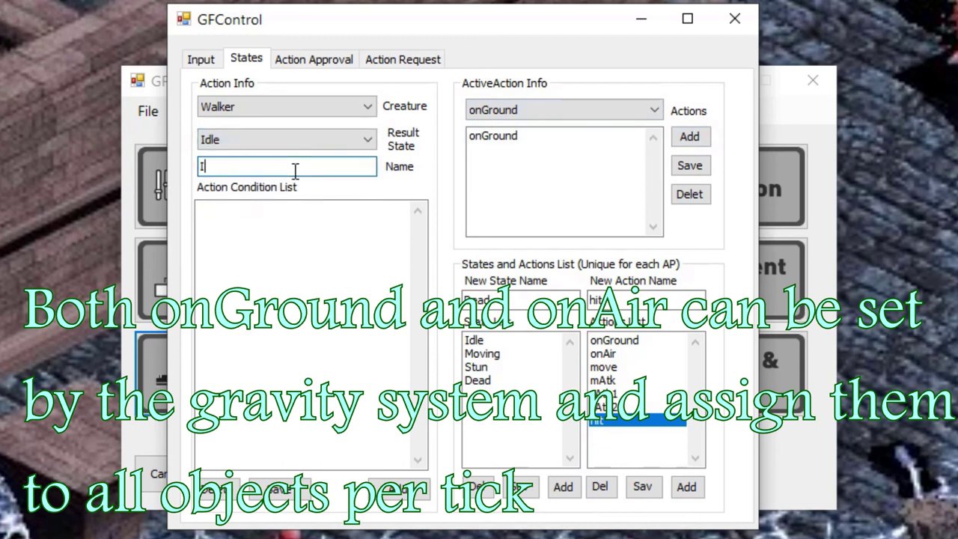
{"action": "left_click", "coordinate": [411, 488]}
Add an action condition named Moving to Walker with the active actions onGround and move.
{"action": "left_click", "coordinate": [580, 108]}
{"action": "left_click", "coordinate": [560, 129]}
{"action": "left_click", "coordinate": [685, 139]}
{"action": "left_click", "coordinate": [582, 113]}
{"action": "left_click", "coordinate": [555, 156]}
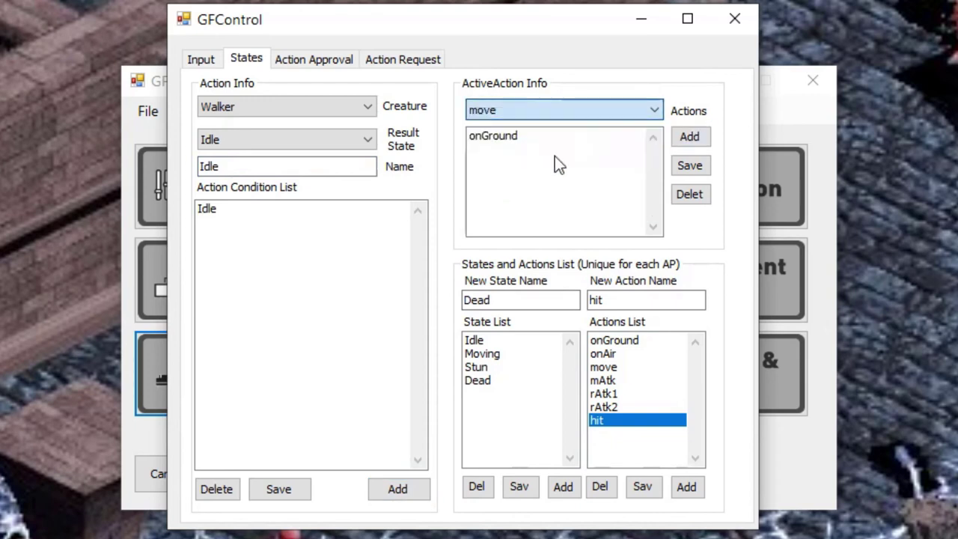
{"action": "left_click", "coordinate": [689, 138]}
{"action": "double_click", "coordinate": [244, 166]}
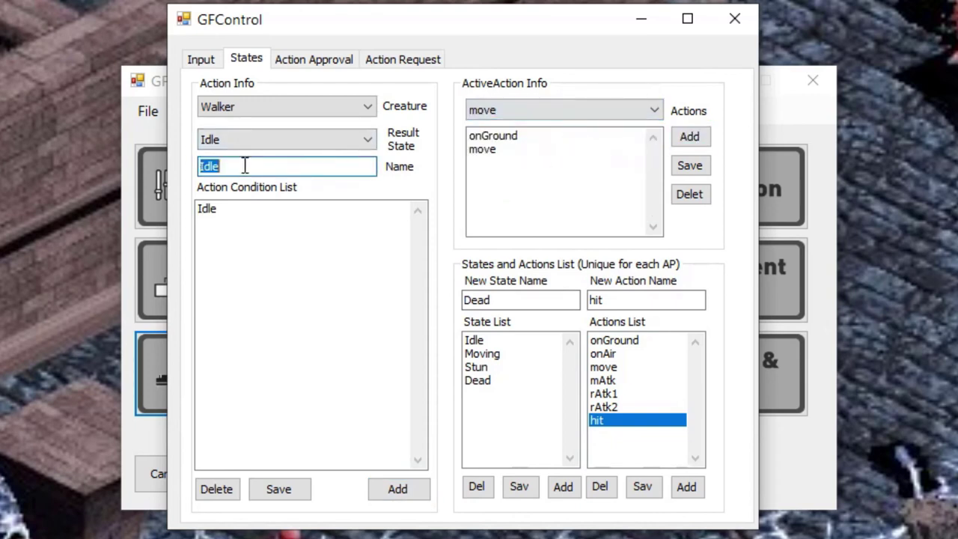
{"action": "type", "text": "Moving"}
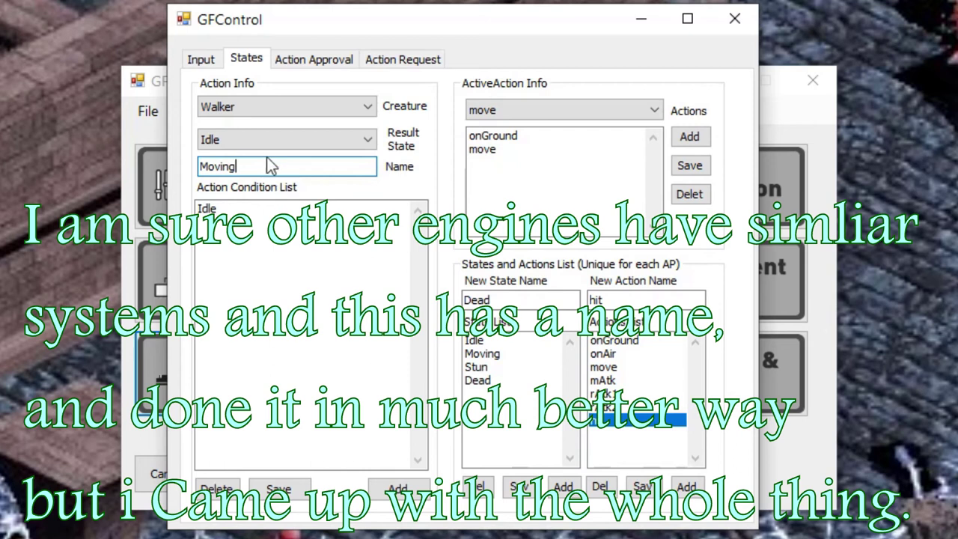
{"action": "left_click", "coordinate": [398, 488]}
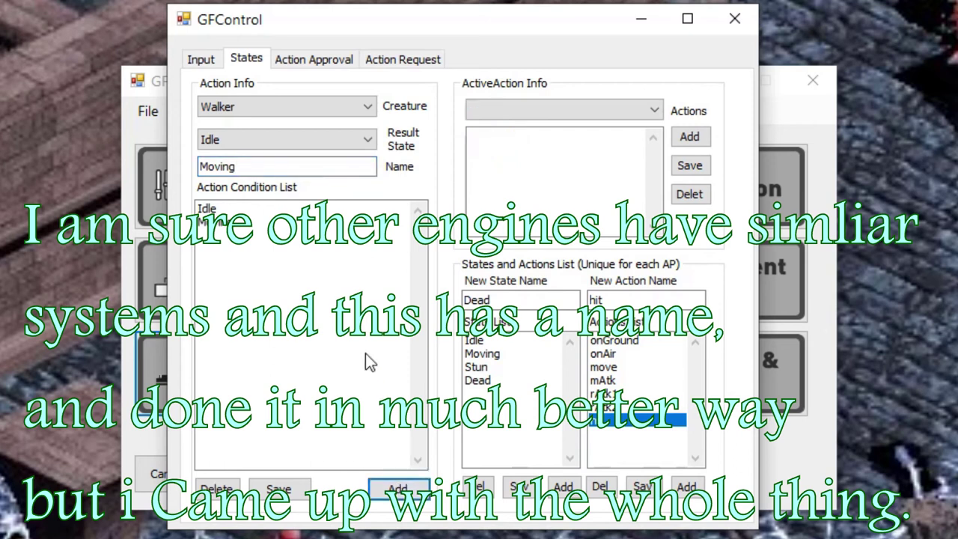
Add an action condition named Fall to Walker with the active action onAir.
{"action": "left_click", "coordinate": [566, 113]}
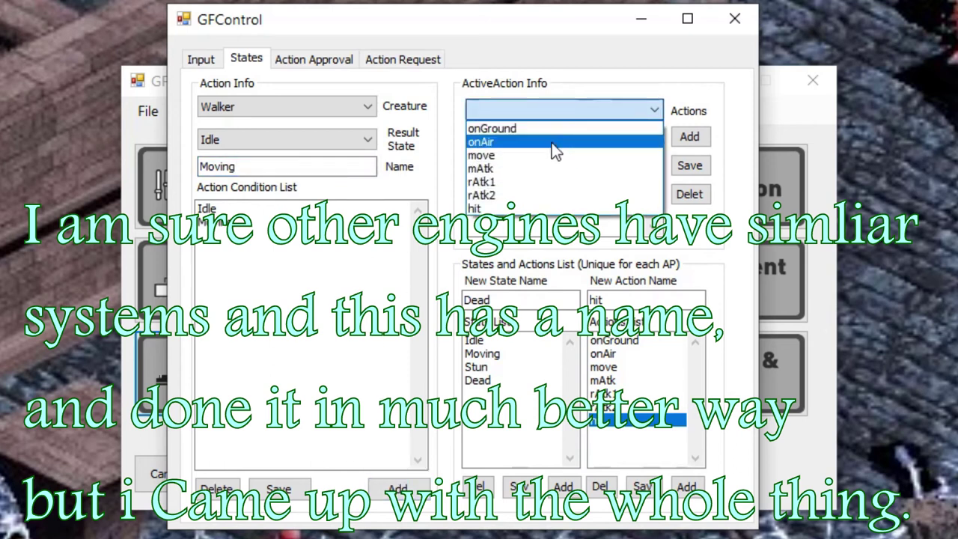
{"action": "left_click", "coordinate": [554, 142]}
{"action": "left_click", "coordinate": [688, 137]}
{"action": "double_click", "coordinate": [299, 173]}
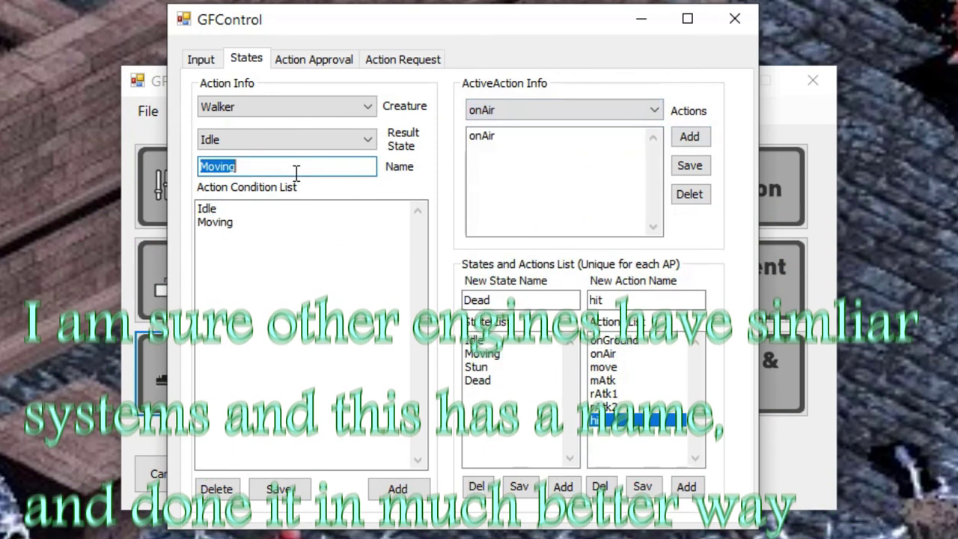
{"action": "type", "text": "Fall"}
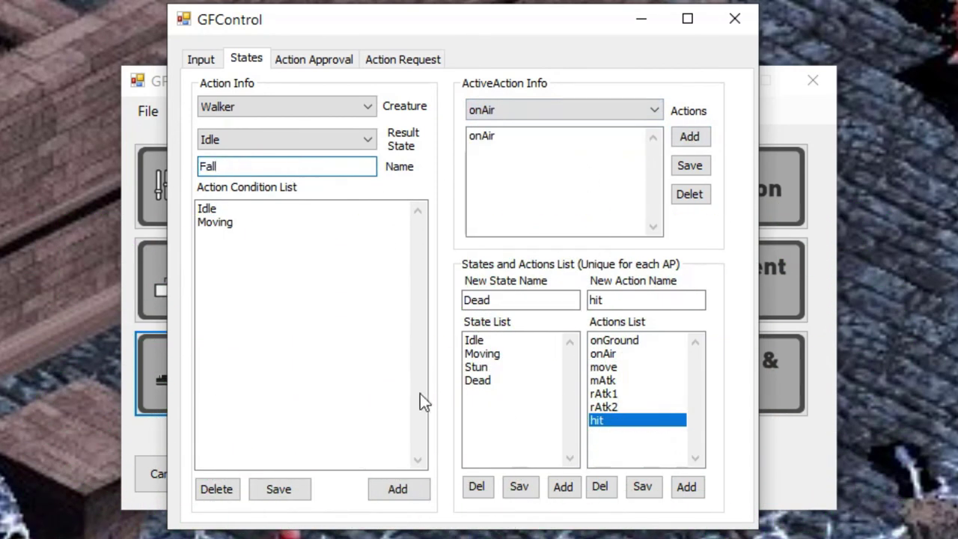
{"action": "left_click", "coordinate": [419, 488]}
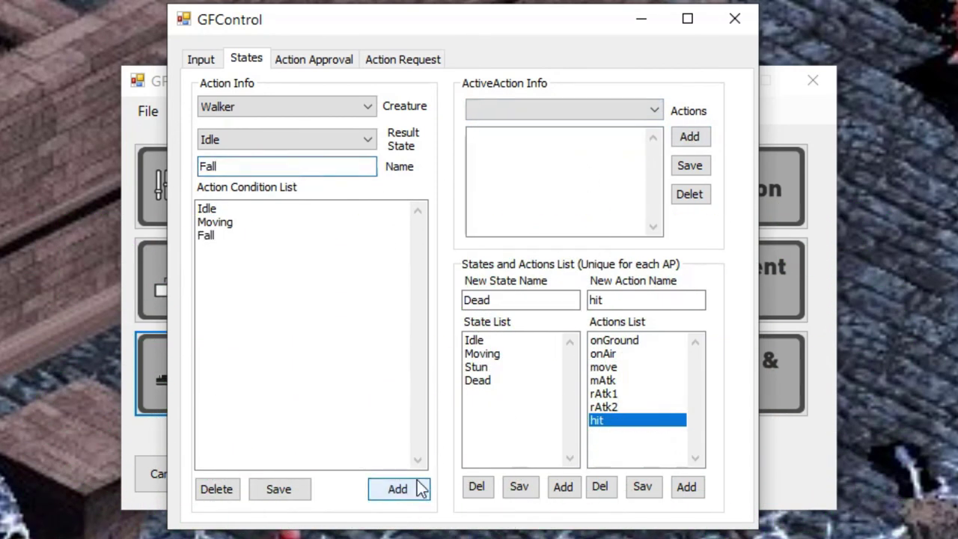
Add onAir to the next condition's active actions and create the action down in Walker's actions list.
{"action": "left_click", "coordinate": [619, 109]}
{"action": "left_click", "coordinate": [603, 143]}
{"action": "left_click", "coordinate": [689, 137]}
{"action": "double_click", "coordinate": [642, 301]}
{"action": "type", "text": "down"}
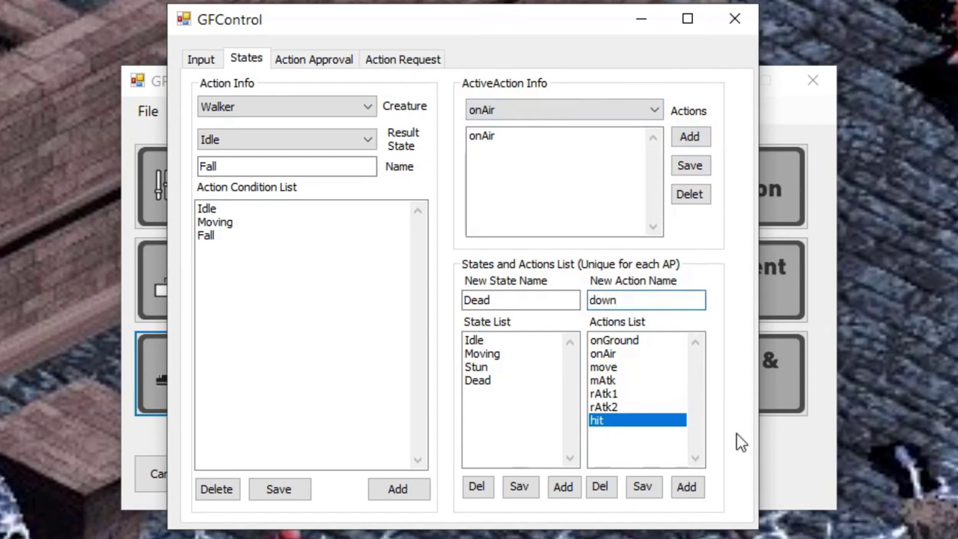
{"action": "left_click", "coordinate": [684, 489]}
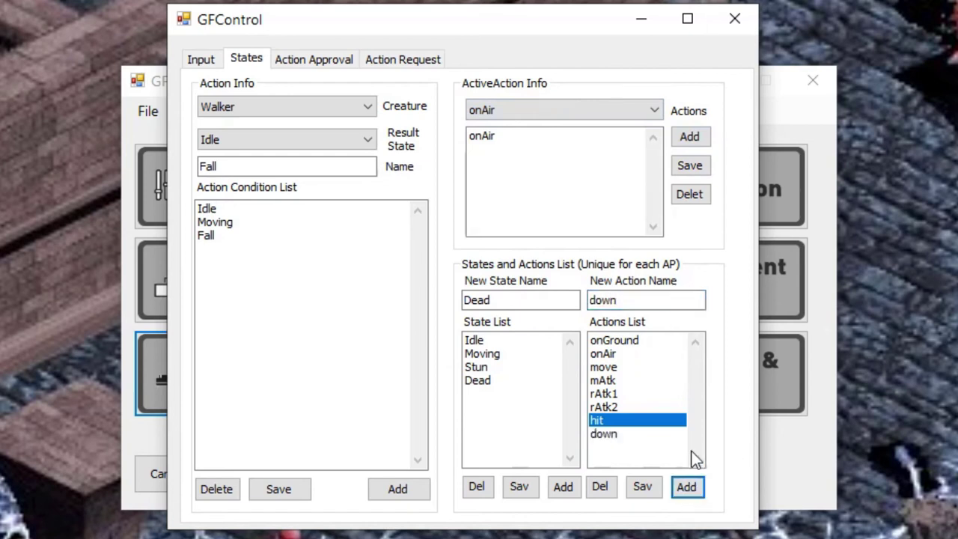
Include down in the active actions, name the condition Drop and add it to Walker's action condition list.
{"action": "left_click", "coordinate": [621, 114]}
{"action": "left_click", "coordinate": [548, 222]}
{"action": "left_click", "coordinate": [690, 138]}
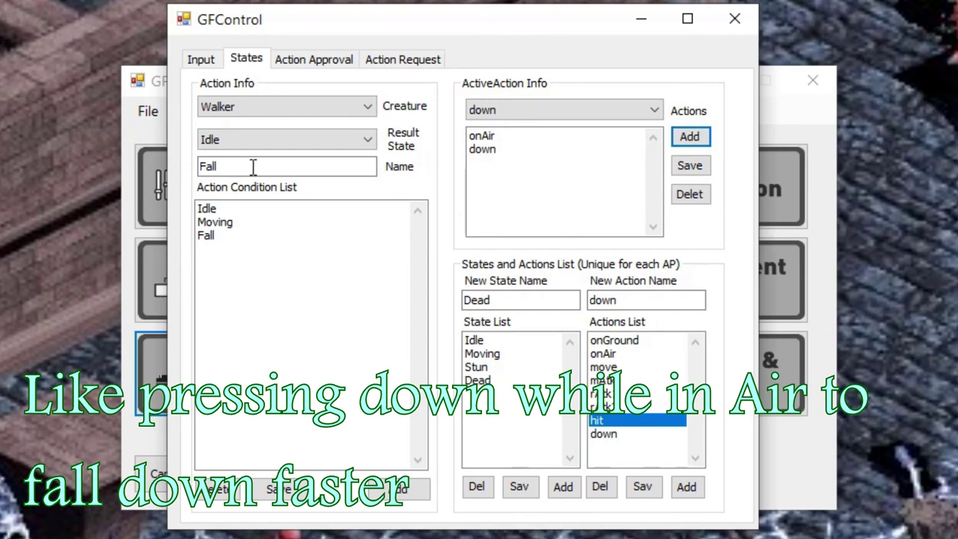
{"action": "left_click", "coordinate": [227, 166]}
{"action": "double_click", "coordinate": [227, 166]}
{"action": "type", "text": "Drop"}
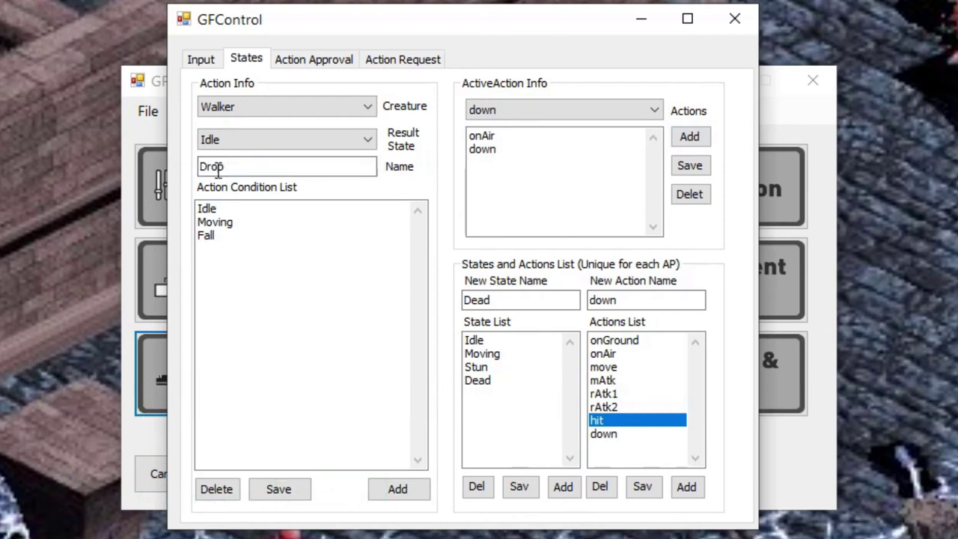
{"action": "left_click", "coordinate": [383, 491]}
Add an action condition named Float to Walker with the active actions onAir and move.
{"action": "left_click", "coordinate": [571, 110]}
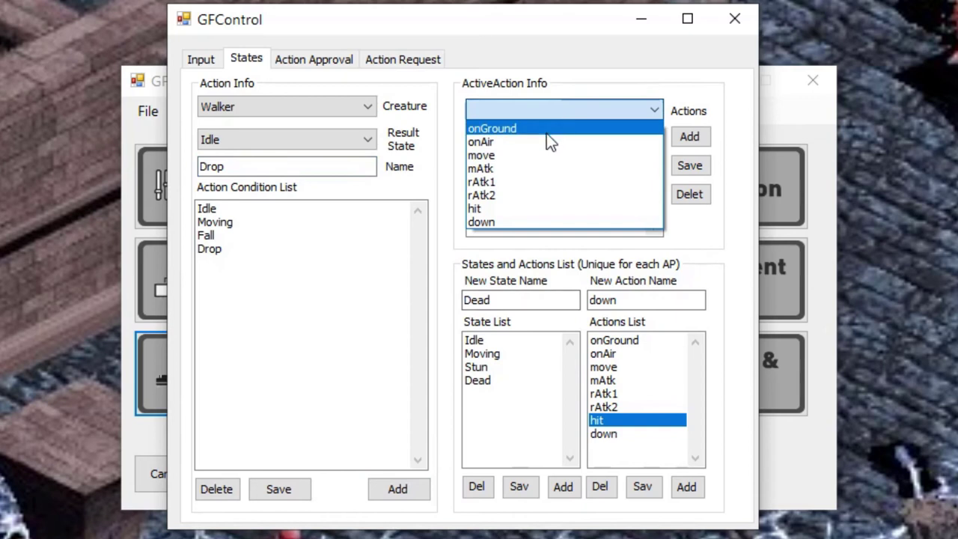
{"action": "left_click", "coordinate": [547, 142]}
{"action": "key", "text": "Return"}
{"action": "left_click", "coordinate": [607, 122]}
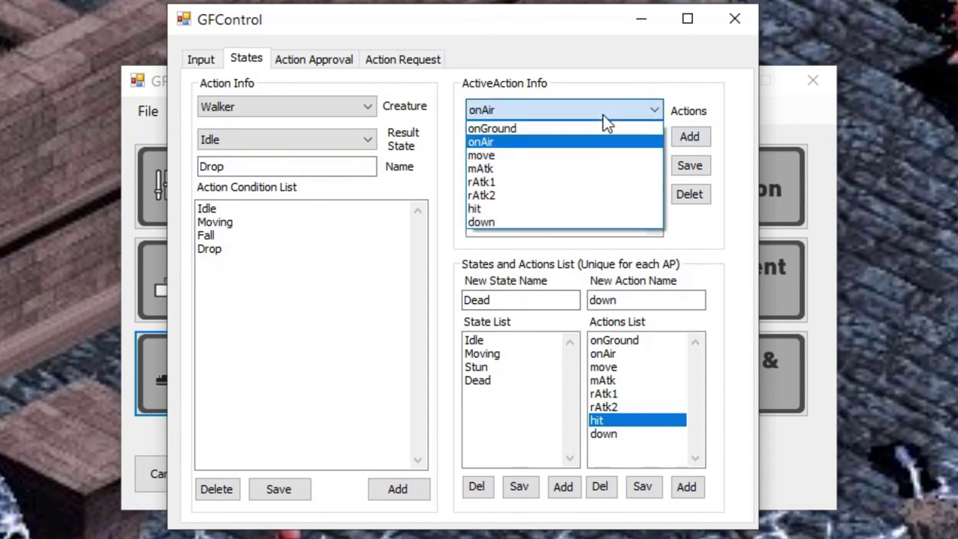
{"action": "left_click", "coordinate": [574, 155]}
{"action": "left_click", "coordinate": [703, 141]}
{"action": "double_click", "coordinate": [258, 170]}
{"action": "type", "text": "Float"}
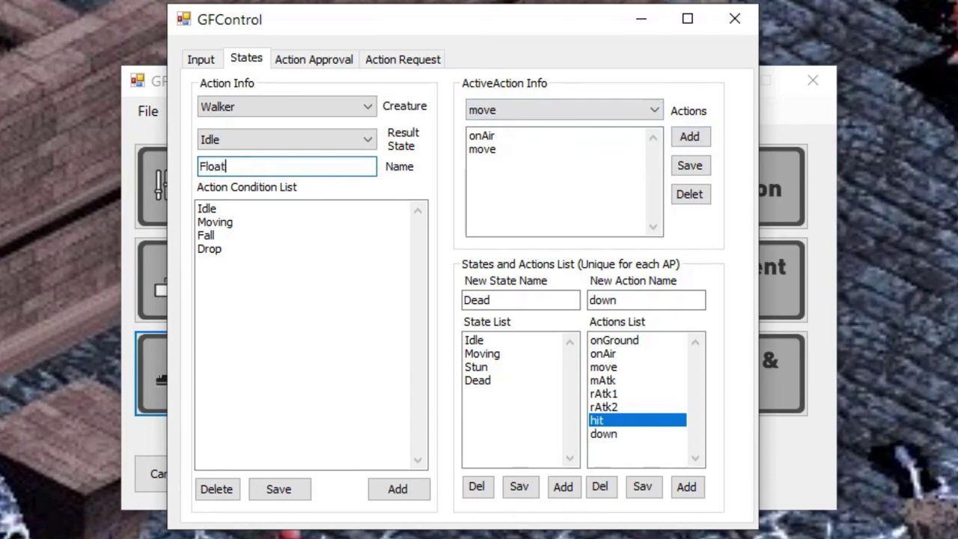
{"action": "left_click", "coordinate": [420, 489]}
Load Walker's Moving condition and add rAtk1 to its active actions as the basis for a new condition.
{"action": "left_click", "coordinate": [253, 222]}
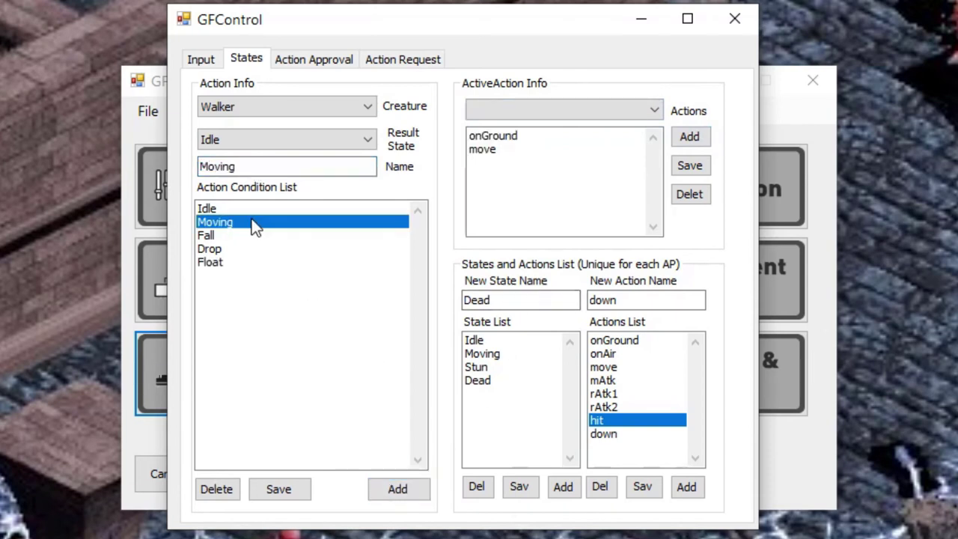
{"action": "left_click", "coordinate": [572, 114]}
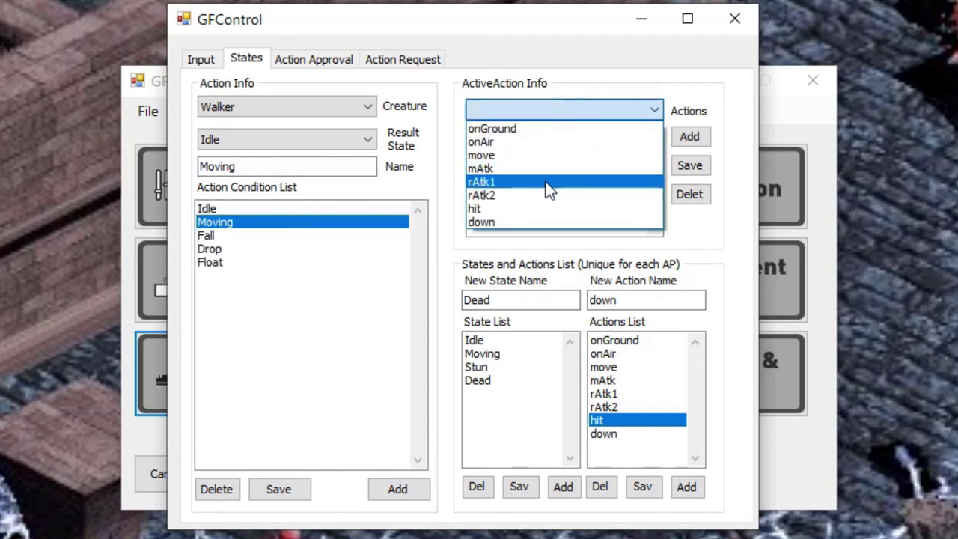
{"action": "left_click", "coordinate": [547, 183]}
{"action": "left_click", "coordinate": [687, 139]}
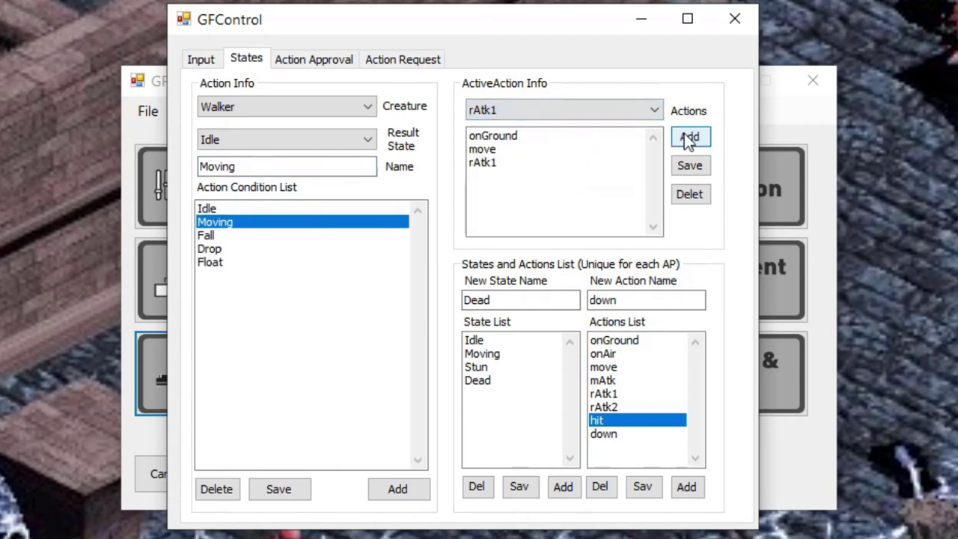
Name the condition MovingRAtk and add it as a new entry in Walker's action condition list.
{"action": "left_click", "coordinate": [285, 165]}
{"action": "key", "text": "Home"}
{"action": "key", "text": "End"}
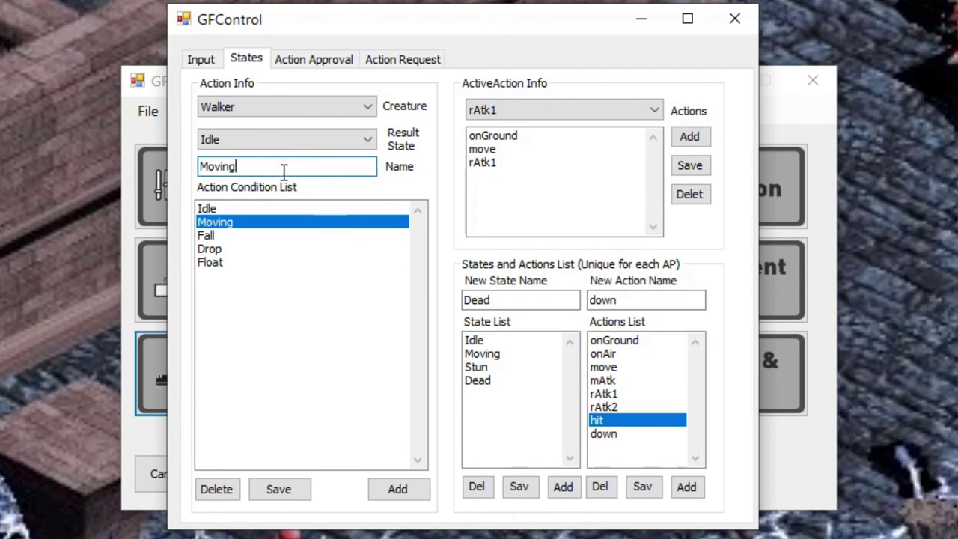
{"action": "type", "text": "A"}
{"action": "type", "text": "ttck"}
{"action": "key", "text": "BackSpace"}
{"action": "key", "text": "BackSpace"}
{"action": "key", "text": "BackSpace"}
{"action": "key", "text": "BackSpace"}
{"action": "key", "text": "BackSpace"}
{"action": "type", "text": "RAtt"}
{"action": "key", "text": "BackSpace"}
{"action": "type", "text": "k"}
{"action": "left_click", "coordinate": [396, 487]}
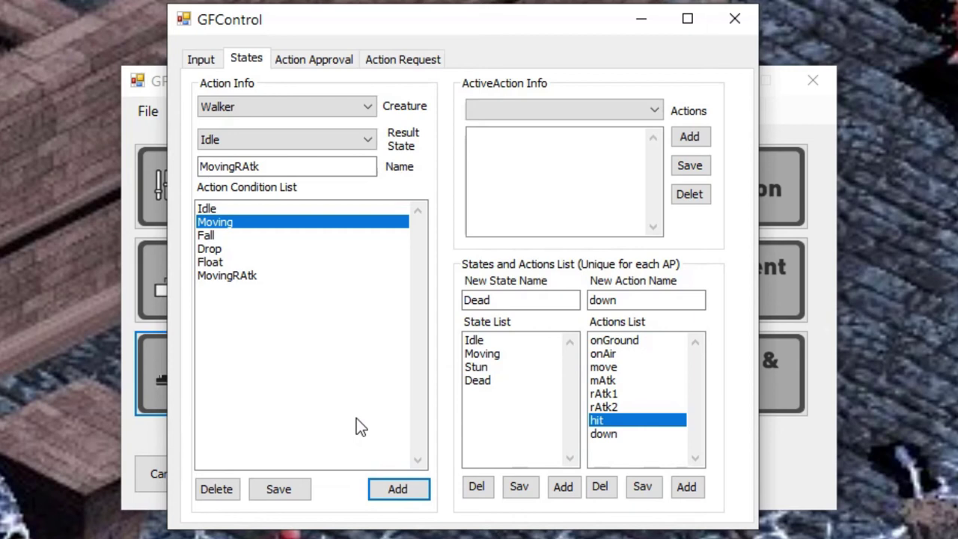
Review the active actions of Walker's existing conditions, including Drop and Moving.
{"action": "left_click", "coordinate": [248, 249]}
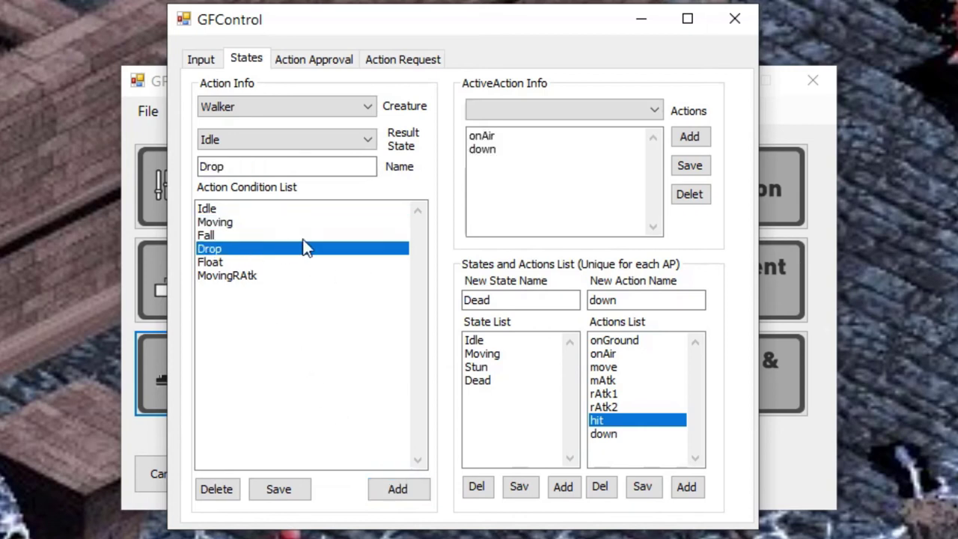
{"action": "left_click", "coordinate": [312, 212]}
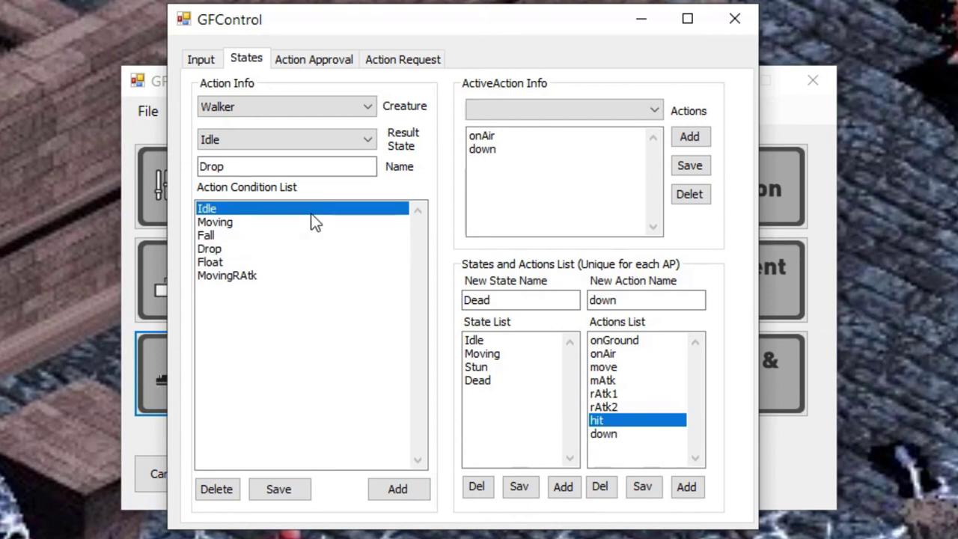
{"action": "left_click", "coordinate": [299, 235]}
{"action": "left_click", "coordinate": [309, 223]}
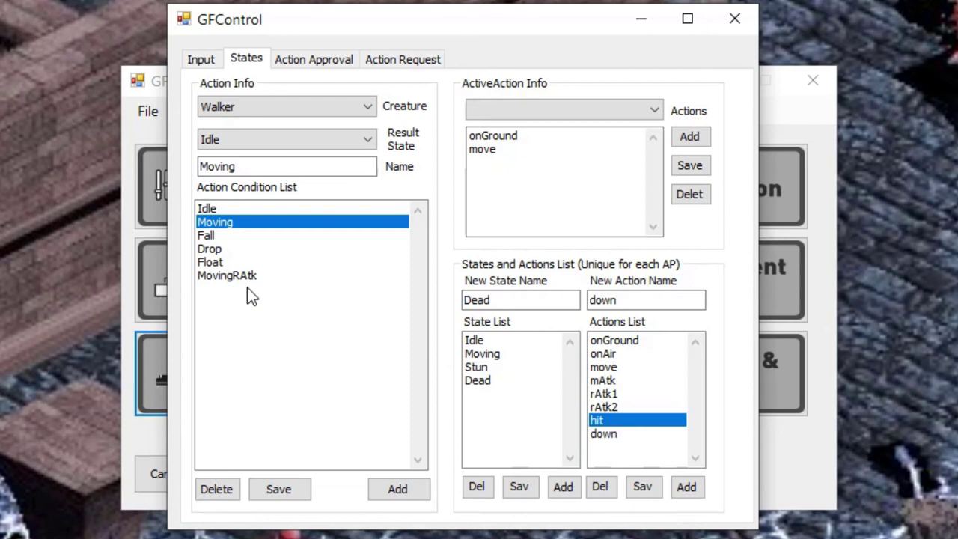
Select Walker's Idle active action in the action request settings and check the available result states.
{"action": "left_click", "coordinate": [410, 65]}
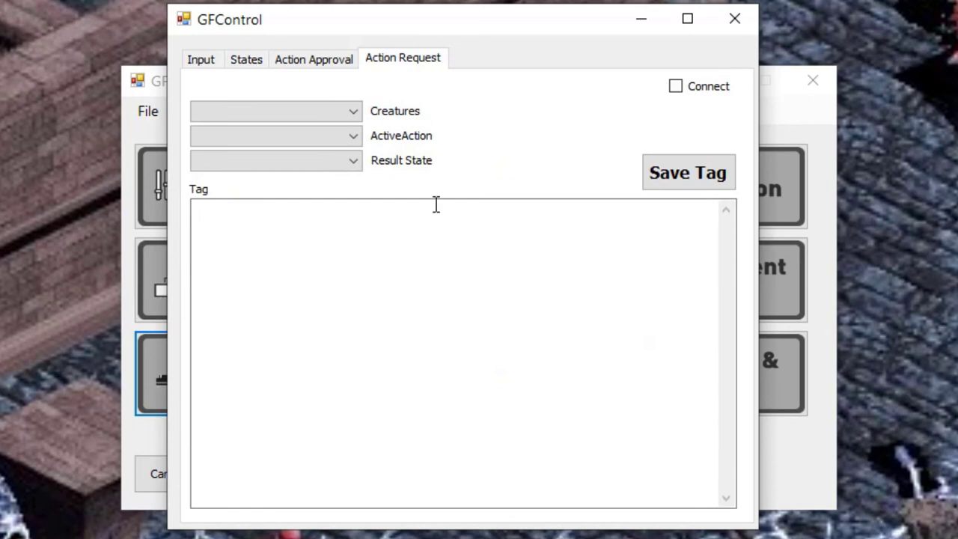
{"action": "left_click", "coordinate": [349, 113]}
{"action": "left_click", "coordinate": [302, 129]}
{"action": "left_click", "coordinate": [293, 139]}
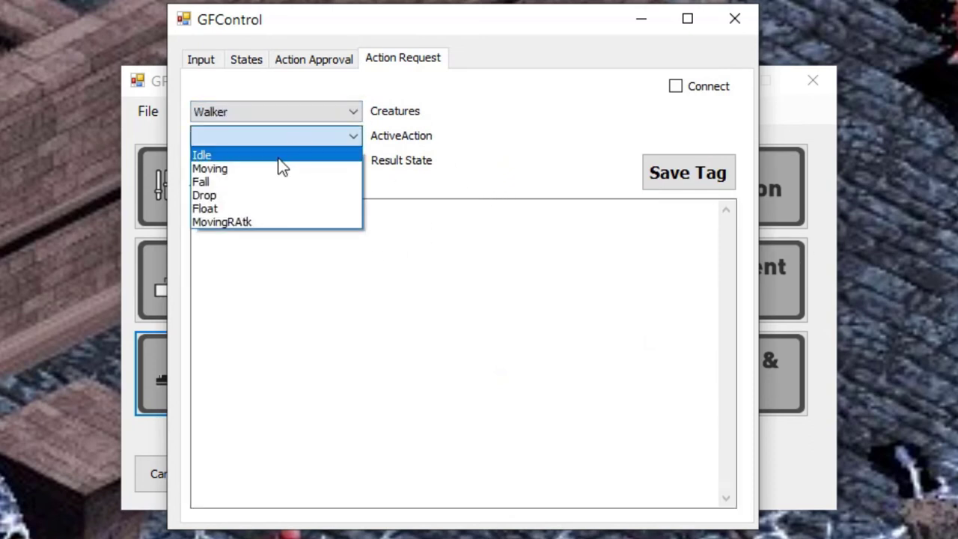
{"action": "left_click", "coordinate": [278, 156]}
{"action": "left_click", "coordinate": [307, 202]}
{"action": "left_click", "coordinate": [321, 167]}
{"action": "left_click", "coordinate": [319, 160]}
{"action": "left_click", "coordinate": [326, 256]}
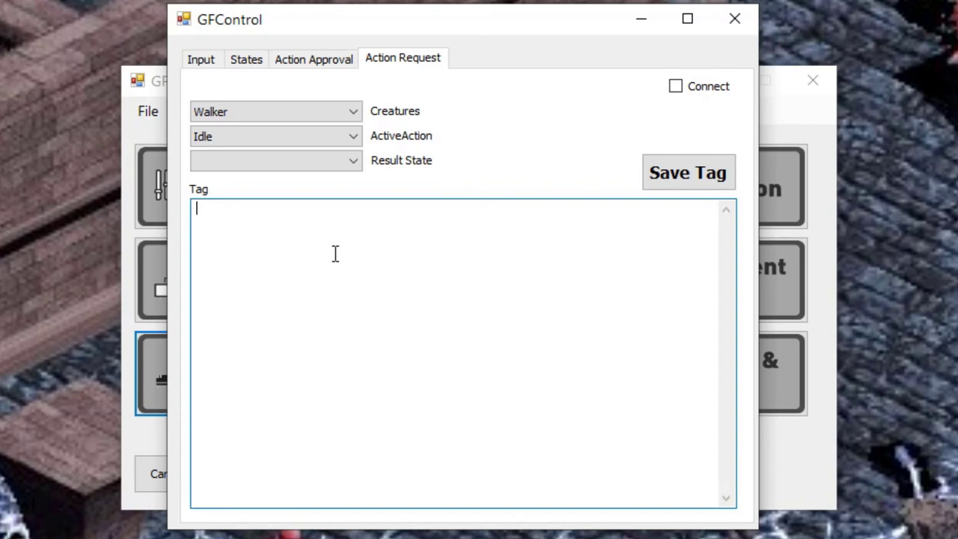
Check Walker's WalkRight approval tag and select Walker's Fall active action in the action request settings.
{"action": "left_click", "coordinate": [307, 60]}
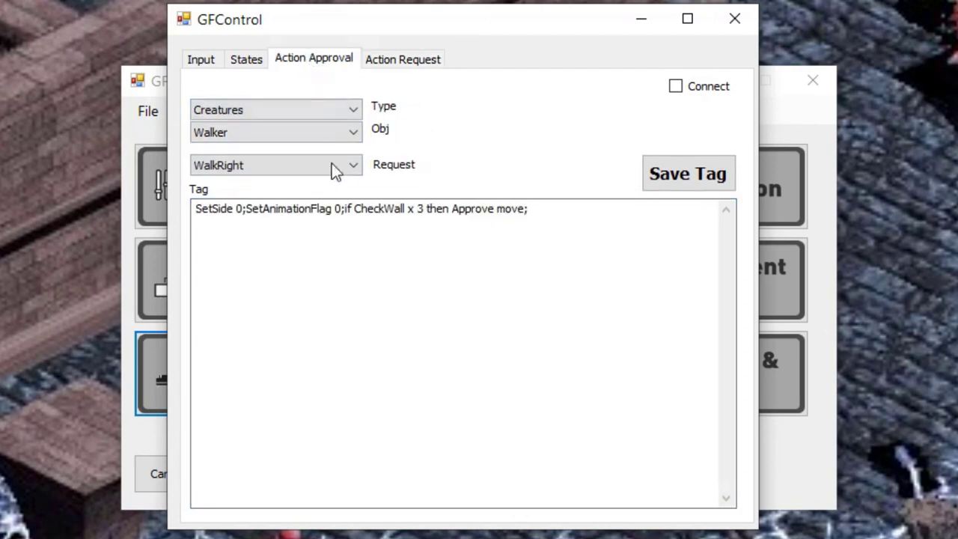
{"action": "left_click", "coordinate": [397, 62]}
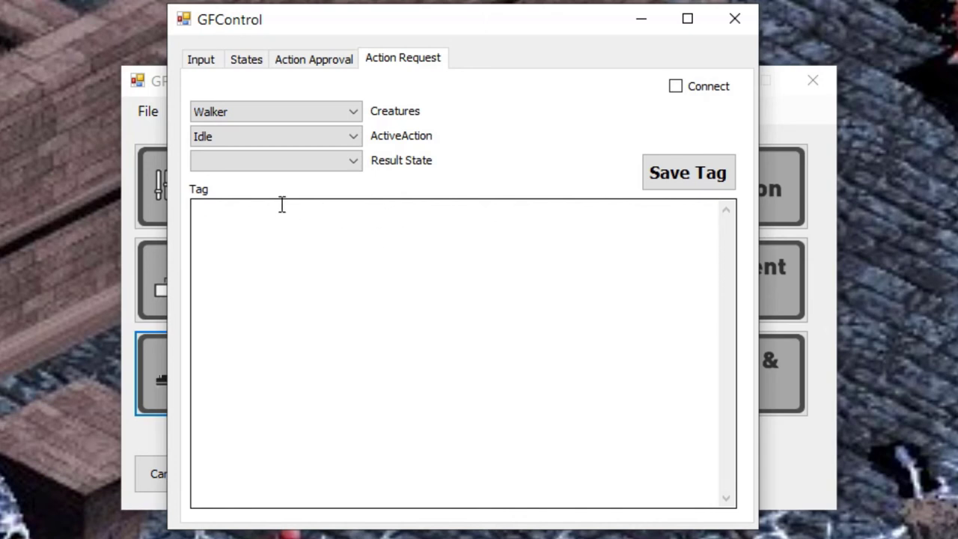
{"action": "left_click", "coordinate": [321, 116]}
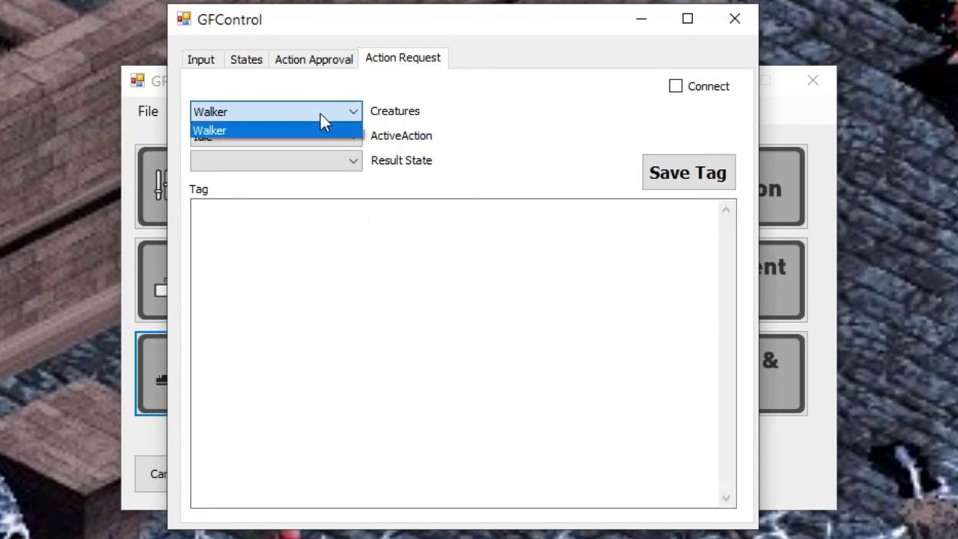
{"action": "left_click", "coordinate": [300, 129]}
{"action": "left_click", "coordinate": [293, 136]}
{"action": "left_click", "coordinate": [273, 182]}
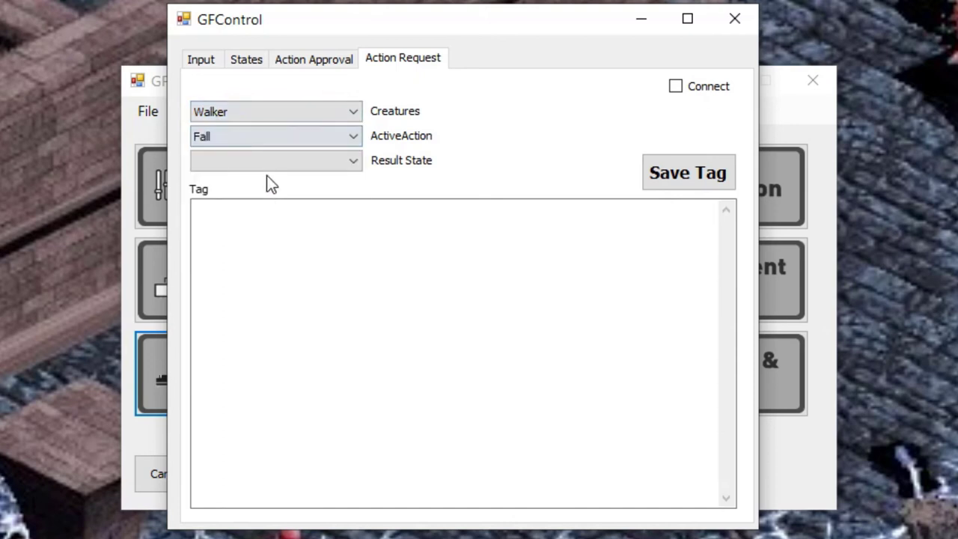
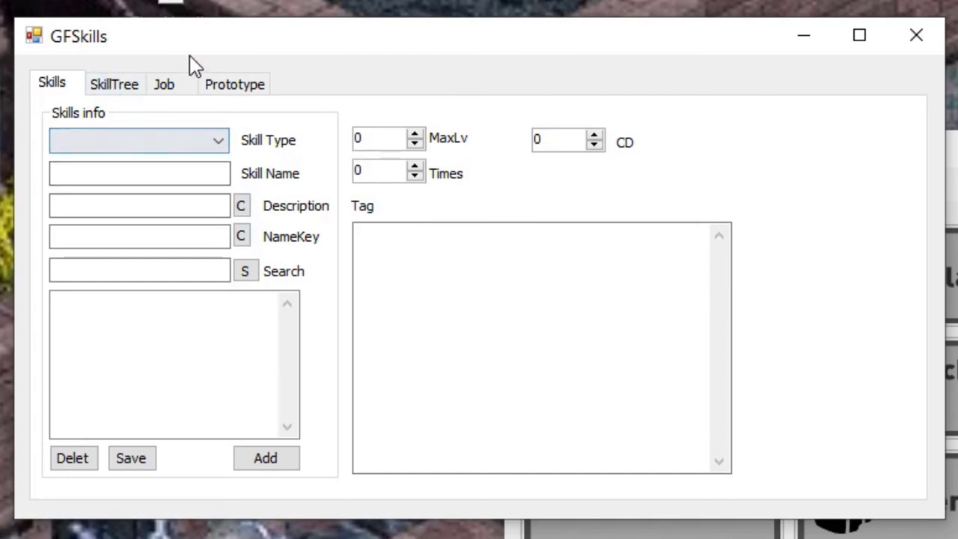
Set the skill type to Active and name the new skill FireBolt.
{"action": "left_click", "coordinate": [219, 142]}
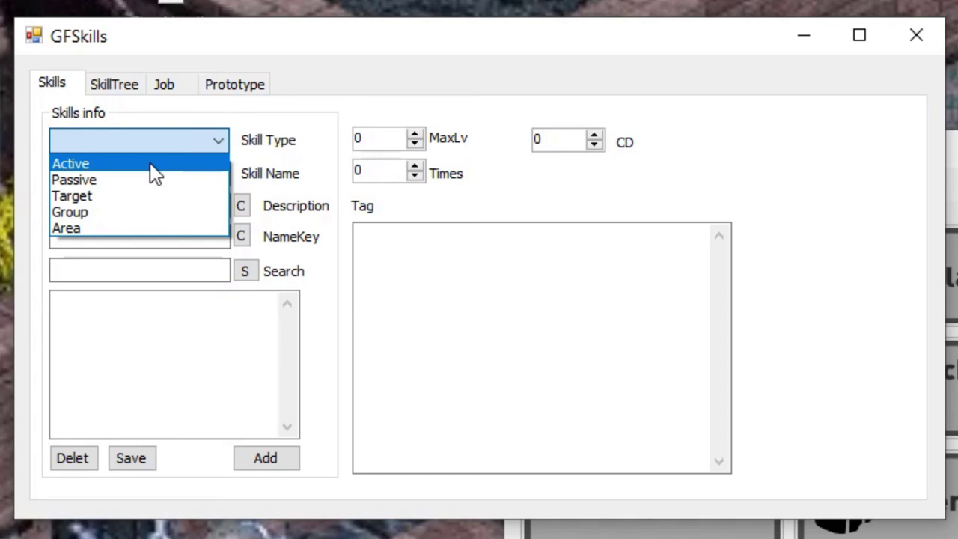
{"action": "left_click", "coordinate": [608, 41]}
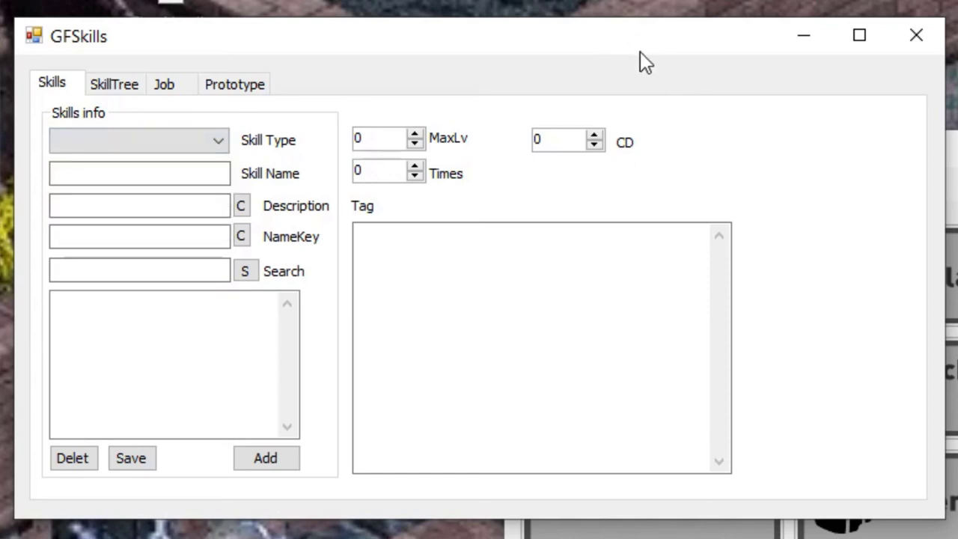
{"action": "left_click_drag", "start_coordinate": [605, 33], "coordinate": [908, 224]}
{"action": "left_click", "coordinate": [144, 141]}
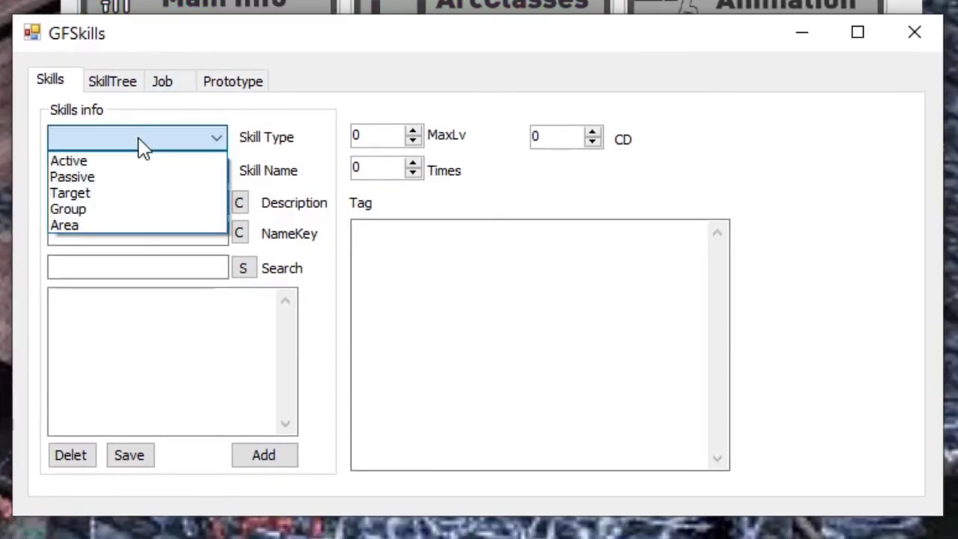
{"action": "left_click", "coordinate": [101, 163]}
{"action": "left_click", "coordinate": [99, 167]}
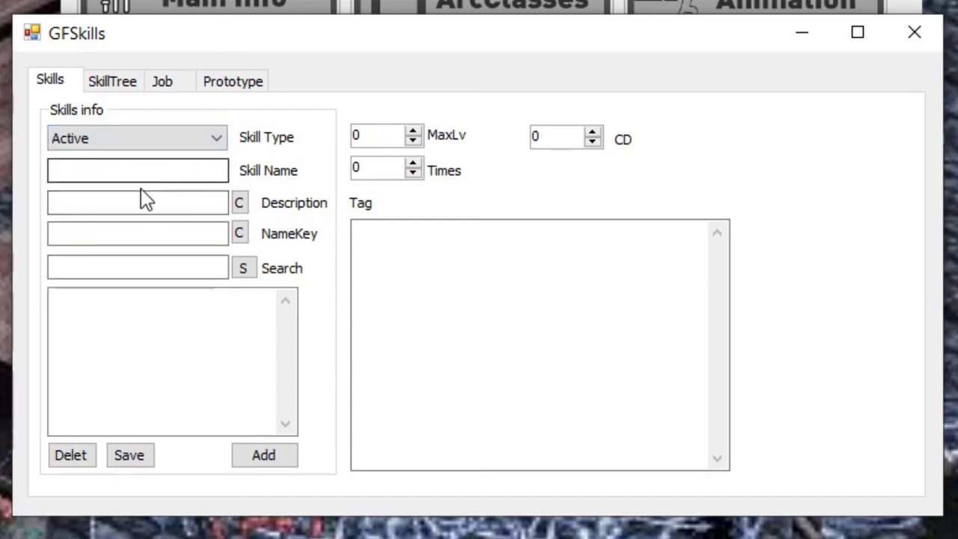
{"action": "type", "text": "Fire"}
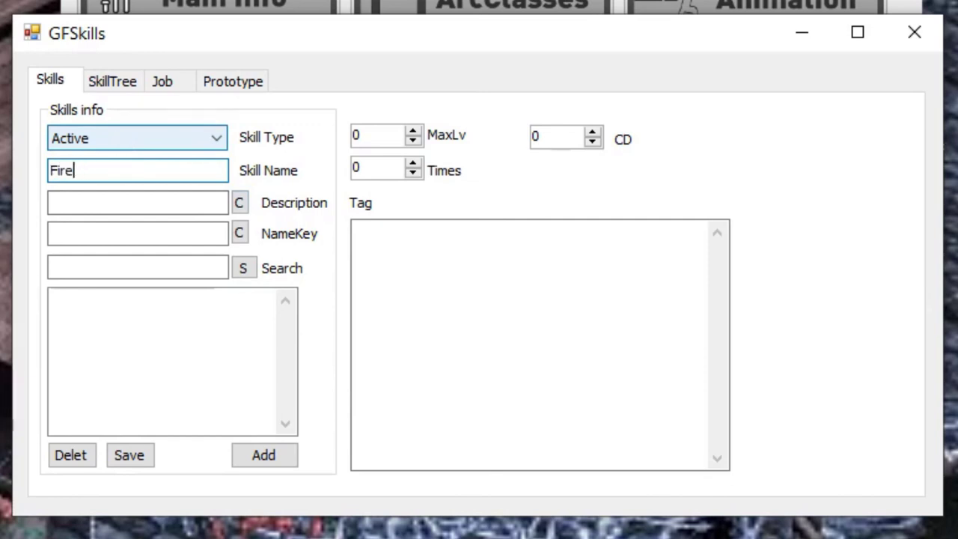
{"action": "type", "text": "bolt"}
Set FireBolt's maximum level to 10 and its CD to 600, and add it to the skill list.
{"action": "left_click", "coordinate": [385, 140]}
{"action": "key", "text": "BackSpace"}
{"action": "type", "text": "10"}
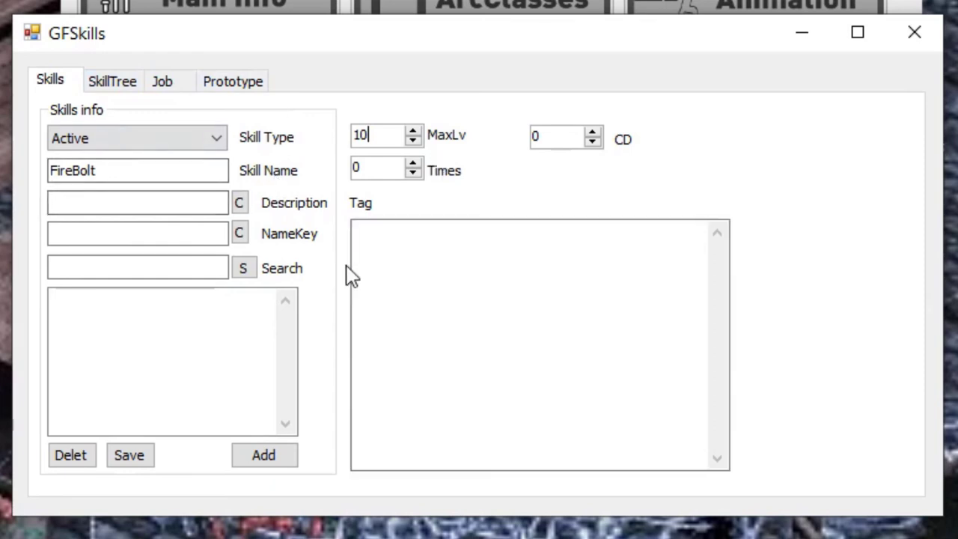
{"action": "double_click", "coordinate": [574, 146]}
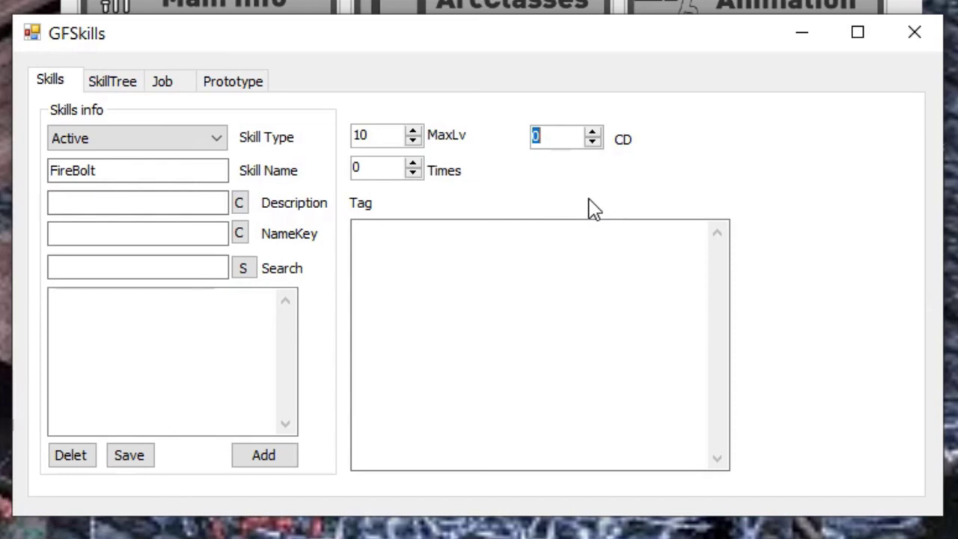
{"action": "type", "text": "600"}
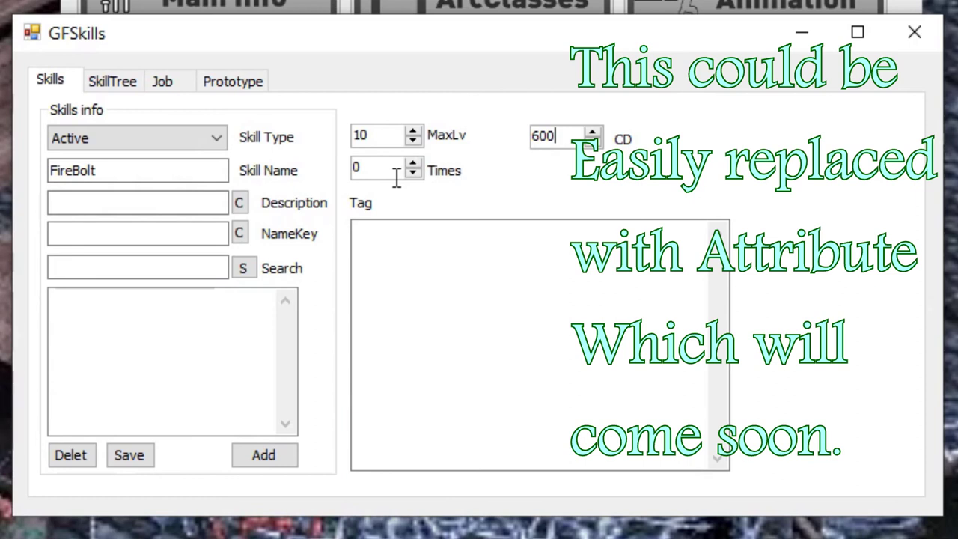
{"action": "left_click", "coordinate": [394, 171]}
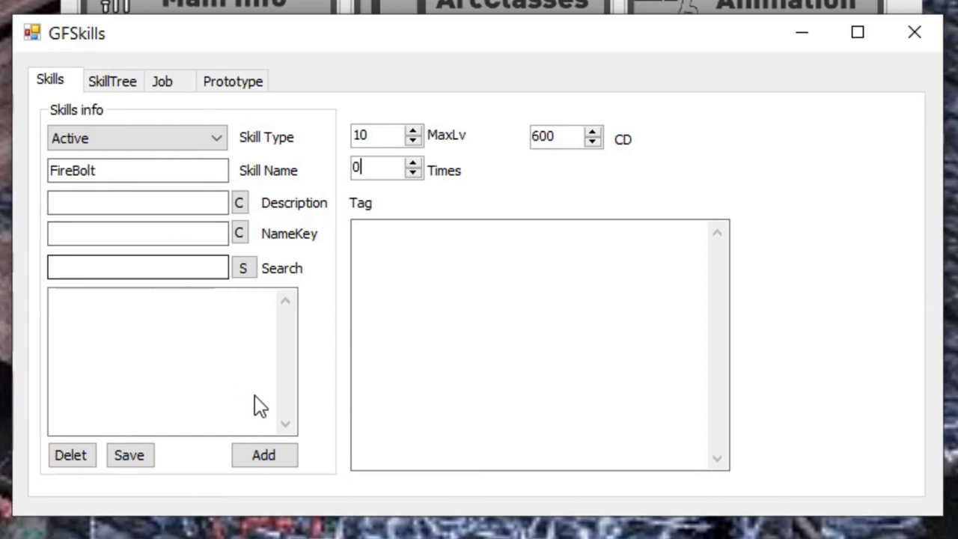
{"action": "left_click", "coordinate": [271, 462]}
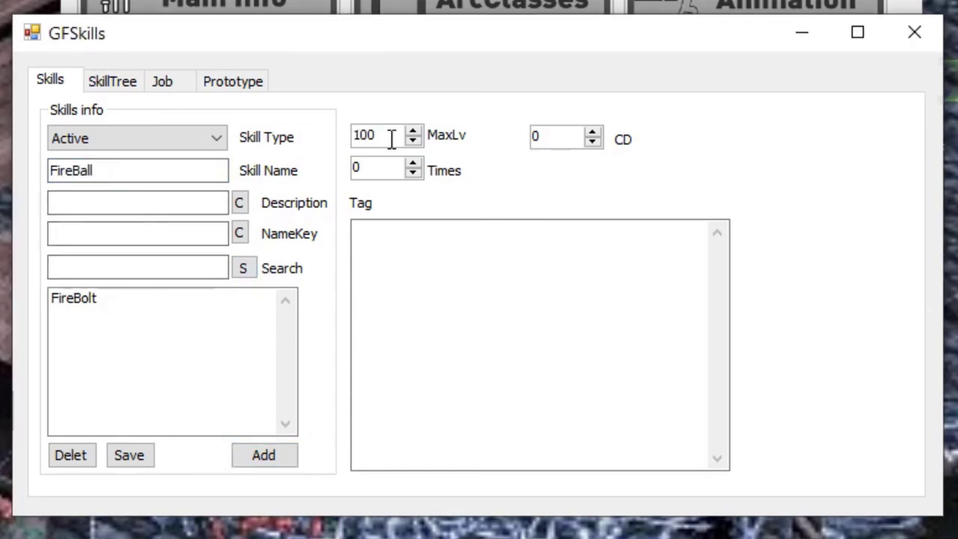
Add the active skills FireBall and FireWall to the skill list.
{"action": "left_click", "coordinate": [264, 455]}
{"action": "left_click", "coordinate": [138, 170]}
{"action": "type", "text": "FireWall"}
{"action": "left_click", "coordinate": [263, 456]}
Add the ice skills to the skill list: IceShard with maximum level 10 and CD 400, IceBall and Blizzard.
{"action": "type", "text": "IceShard"}
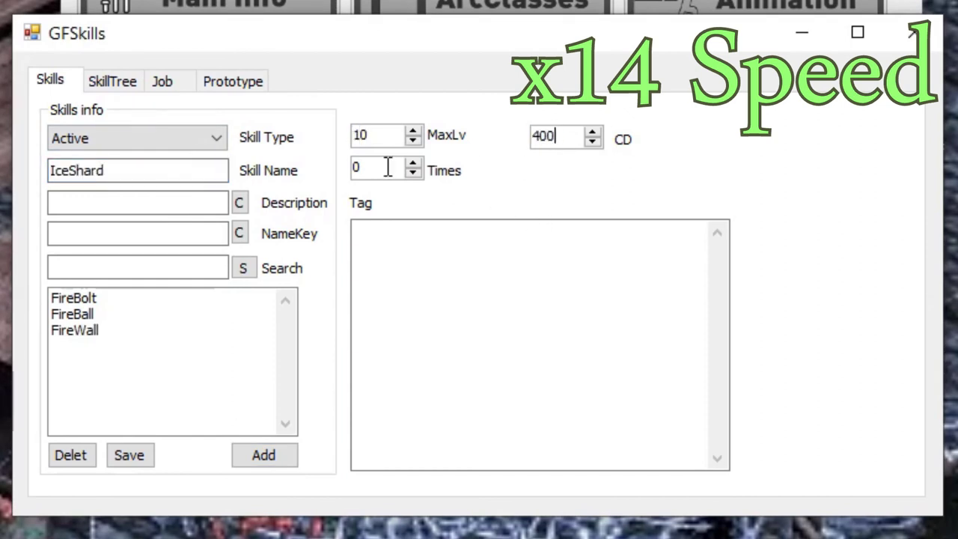
{"action": "left_click", "coordinate": [263, 456]}
{"action": "left_click", "coordinate": [140, 170]}
{"action": "type", "text": "IceBall"}
{"action": "left_click", "coordinate": [263, 455]}
{"action": "type", "text": "Blizzard"}
{"action": "left_click", "coordinate": [264, 456]}
Add the active skills Heal and Cure to the skill list.
{"action": "type", "text": "Heal"}
{"action": "left_click", "coordinate": [264, 455]}
{"action": "type", "text": "Cure"}
{"action": "left_click", "coordinate": [384, 135]}
{"action": "left_click", "coordinate": [264, 455]}
Add the active skill CureStatus with a CD of 1400 to the skill list.
{"action": "left_click", "coordinate": [138, 170]}
{"action": "type", "text": "CureStatus"}
{"action": "left_click", "coordinate": [558, 136]}
{"action": "type", "text": "1400"}
{"action": "left_click", "coordinate": [263, 455]}
Add the active skills Buff, AgiUp and AgiDown to the skill list.
{"action": "type", "text": "Buff"}
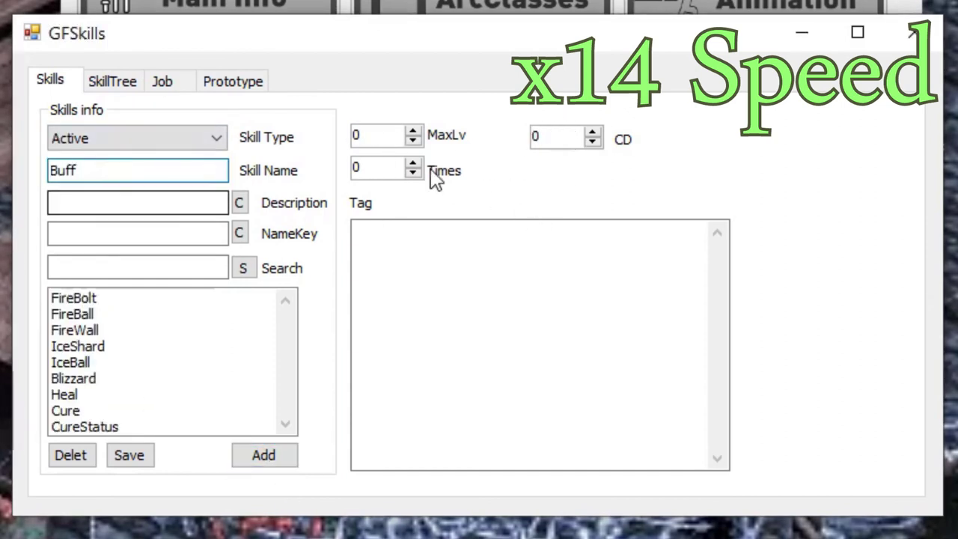
{"action": "left_click", "coordinate": [264, 455]}
{"action": "left_click", "coordinate": [137, 171]}
{"action": "type", "text": "AgiUp"}
{"action": "left_click", "coordinate": [264, 456]}
{"action": "type", "text": "AgiDown"}
{"action": "left_click", "coordinate": [264, 456]}
Add the slash skills Slash, SlashFire, SlashIce and HeroSlash to the skill list.
{"action": "type", "text": "Slash"}
{"action": "left_click", "coordinate": [263, 455]}
{"action": "left_click", "coordinate": [107, 172]}
{"action": "type", "text": "SlashFire"}
{"action": "left_click", "coordinate": [264, 455]}
{"action": "type", "text": "SlashIce"}
{"action": "left_click", "coordinate": [263, 455]}
{"action": "left_click", "coordinate": [134, 170]}
{"action": "type", "text": "HeroSlash"}
{"action": "left_click", "coordinate": [264, 455]}
Add the active skill Regenerate with a maximum level of 20 and look through the skill list.
{"action": "type", "text": "Regenerate"}
{"action": "left_click", "coordinate": [378, 135]}
{"action": "type", "text": "20"}
{"action": "key", "text": "Tab"}
{"action": "left_click", "coordinate": [263, 455]}
{"action": "scroll", "coordinate": [265, 385], "scroll_direction": "down", "scroll_amount": 3}
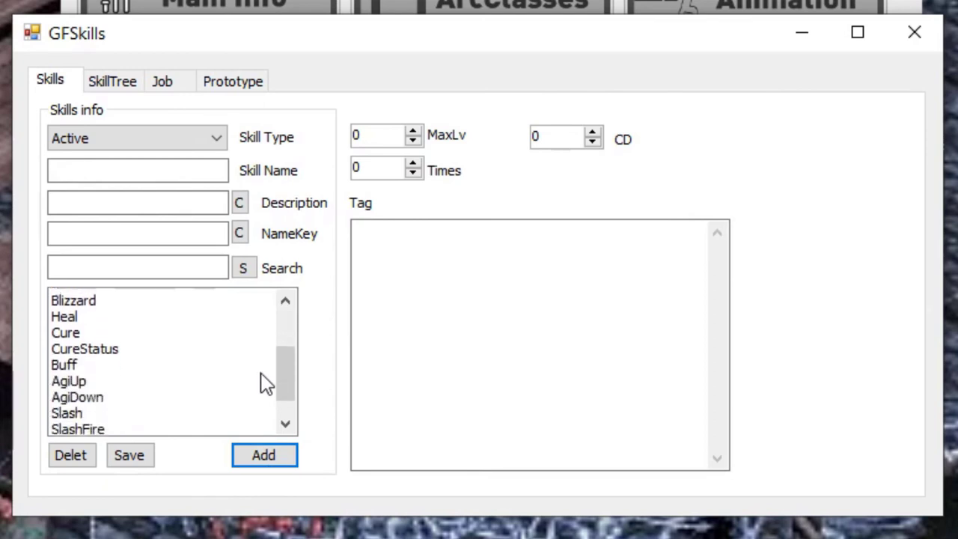
{"action": "scroll", "coordinate": [267, 382], "scroll_direction": "up", "scroll_amount": 3}
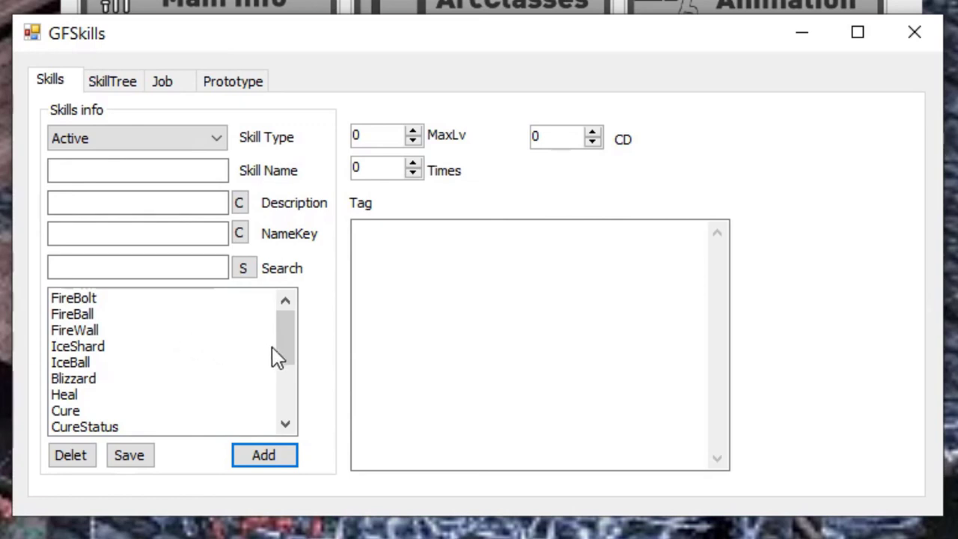
{"action": "left_click_drag", "start_coordinate": [277, 344], "coordinate": [273, 421]}
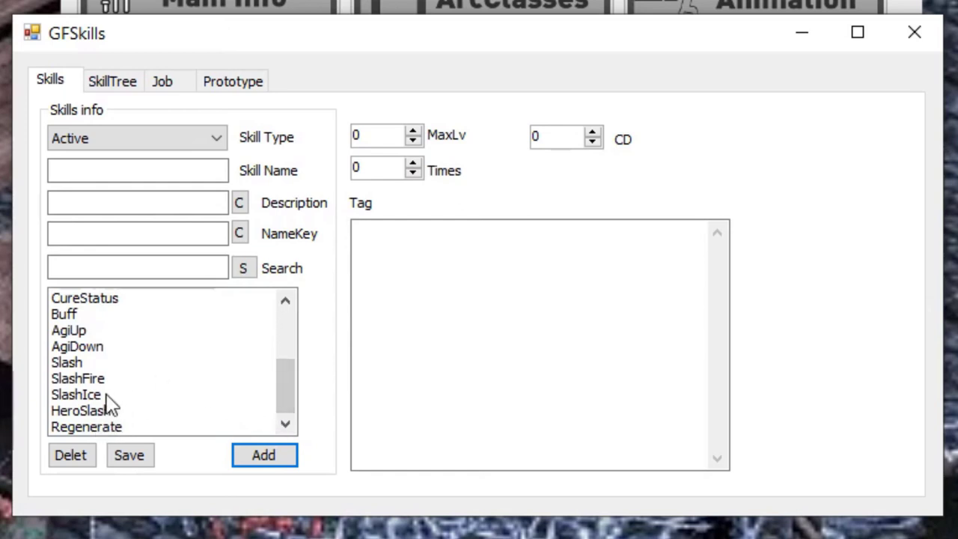
{"action": "scroll", "coordinate": [173, 383], "scroll_direction": "up", "scroll_amount": 3}
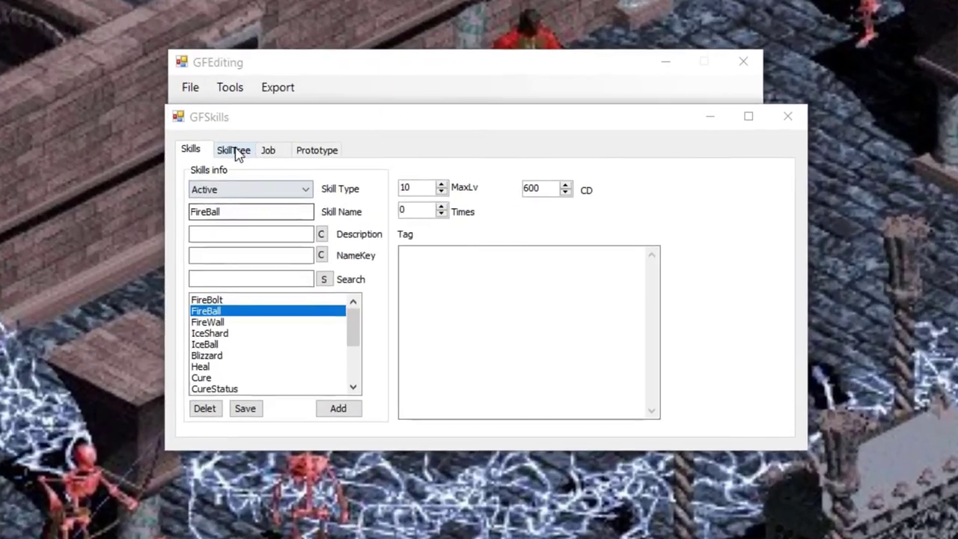
Open the skill tree settings, check the available requirement attributes, and add a skill tree named Mage.
{"action": "left_click", "coordinate": [343, 208]}
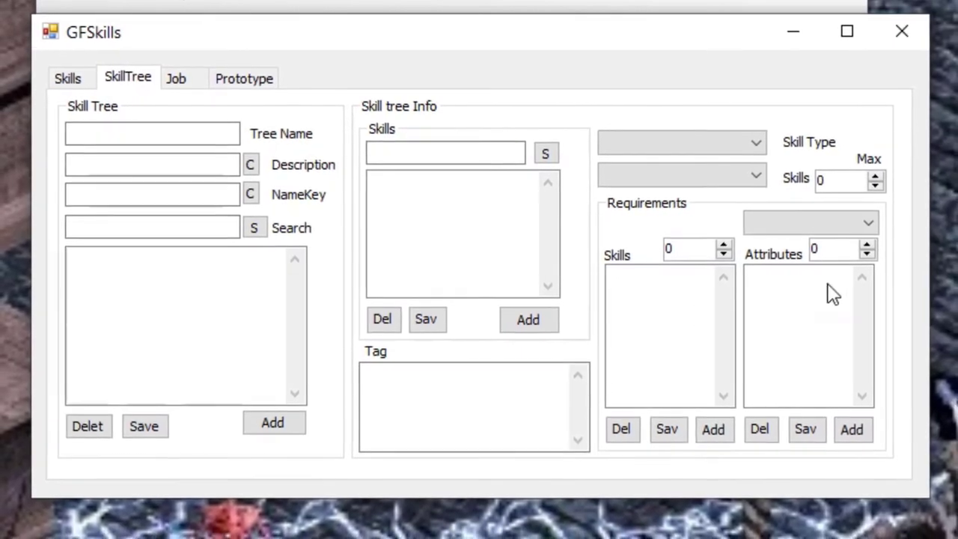
{"action": "left_click", "coordinate": [807, 223]}
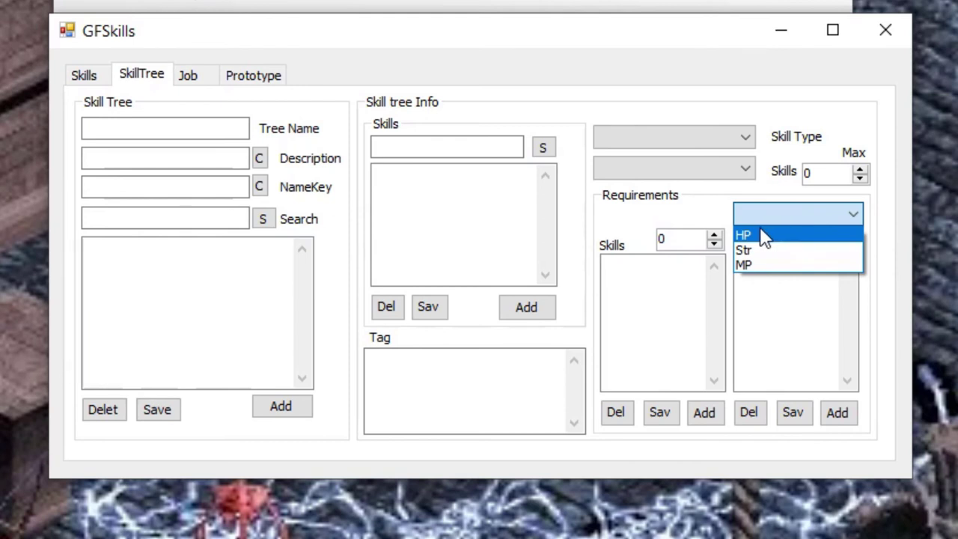
{"action": "left_click", "coordinate": [680, 207]}
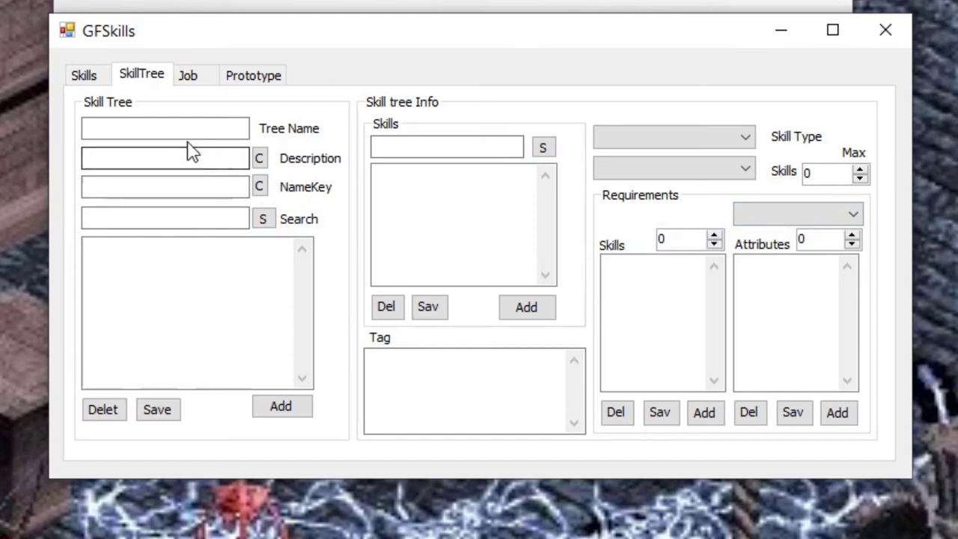
{"action": "left_click", "coordinate": [166, 129]}
{"action": "type", "text": "Mage"}
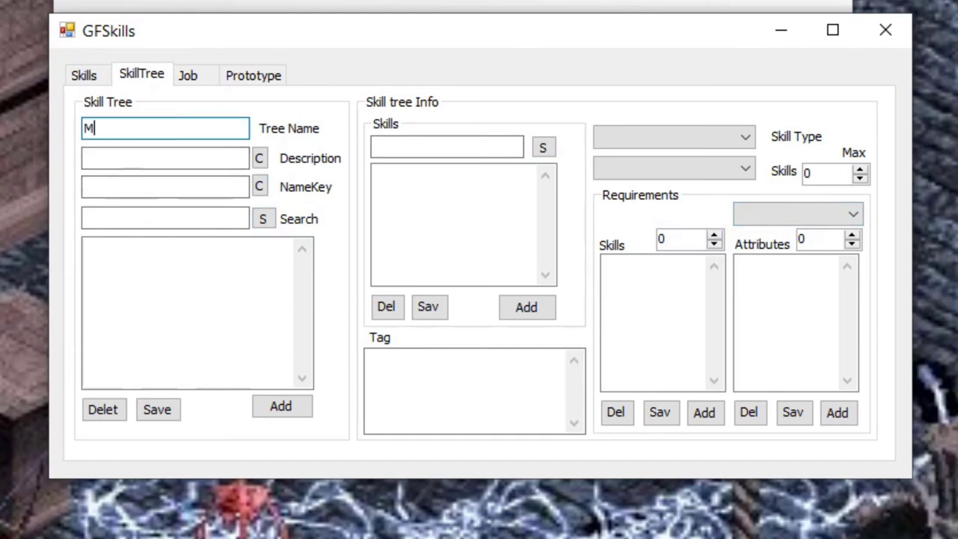
{"action": "left_click", "coordinate": [289, 409]}
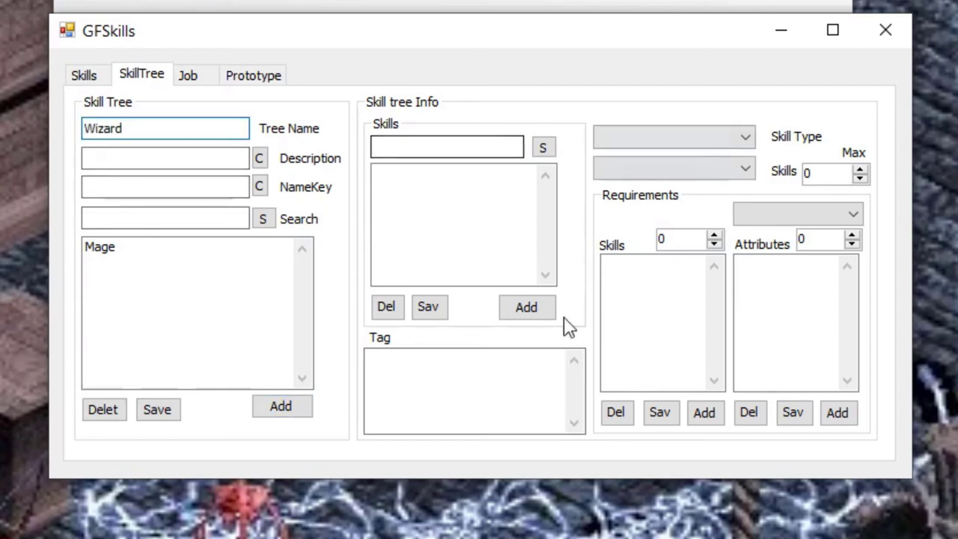
Add the skill trees Wizard, Acyolate and Priest.
{"action": "left_click", "coordinate": [291, 396]}
{"action": "left_click", "coordinate": [164, 128]}
{"action": "type", "text": "Acyolate"}
{"action": "left_click", "coordinate": [283, 406]}
{"action": "left_click", "coordinate": [165, 128]}
{"action": "type", "text": "Priest"}
{"action": "left_click", "coordinate": [284, 406]}
Add the skill trees Warrior and ElementalWarrior.
{"action": "left_click", "coordinate": [165, 128]}
{"action": "type", "text": "Warrior"}
{"action": "left_click", "coordinate": [282, 406]}
{"action": "left_click", "coordinate": [164, 128]}
{"action": "type", "text": "ElementalWarrior"}
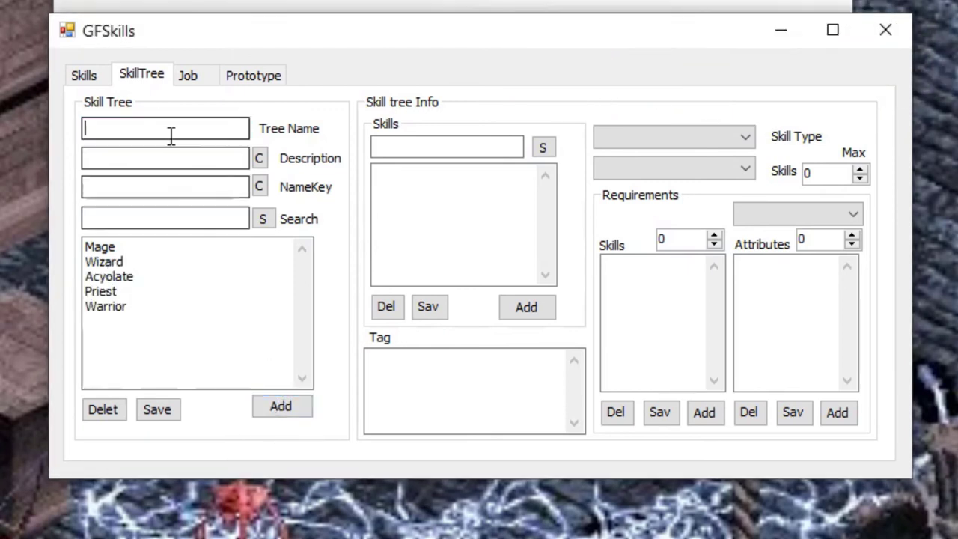
{"action": "left_click", "coordinate": [283, 406]}
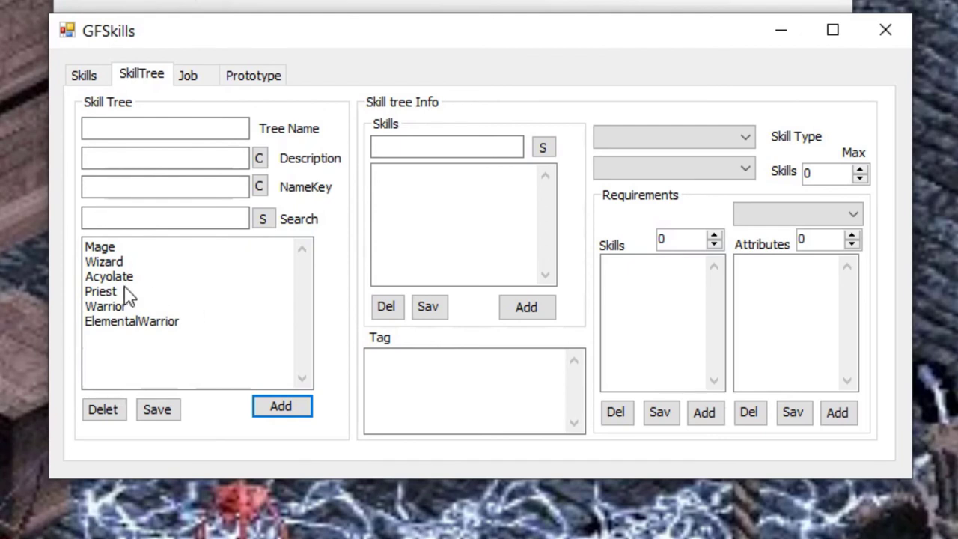
Add the Active skill FireBolt to the Mage tree with a maximum of 10.
{"action": "left_click", "coordinate": [137, 250]}
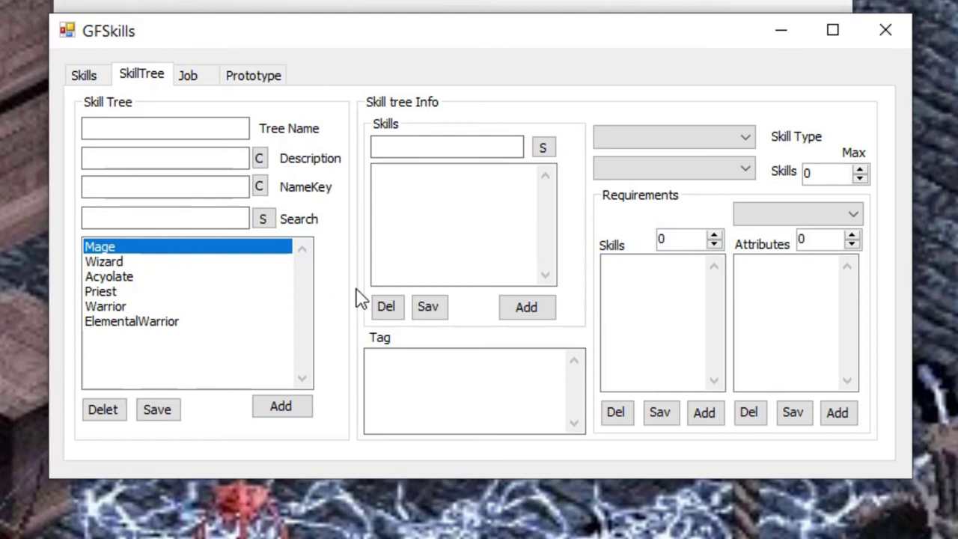
{"action": "left_click", "coordinate": [670, 137]}
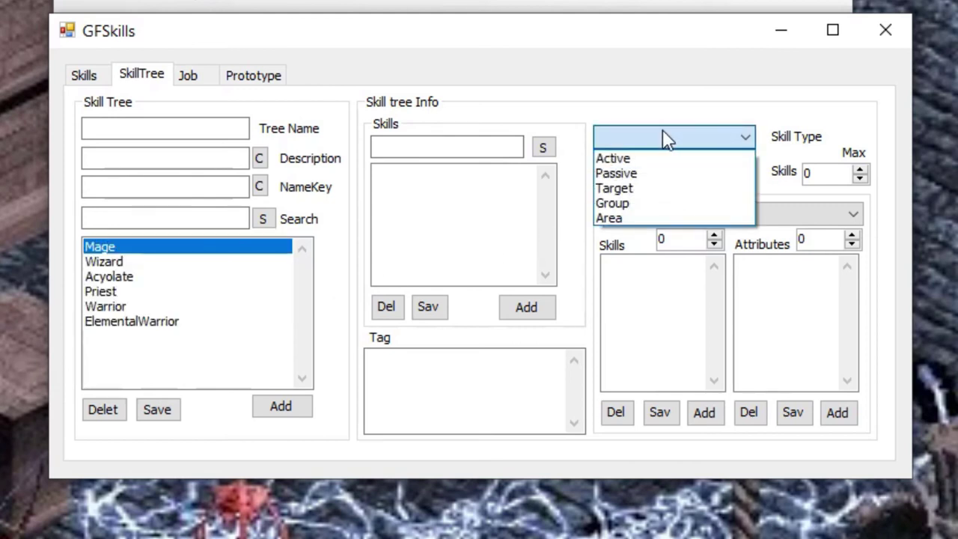
{"action": "left_click", "coordinate": [653, 163]}
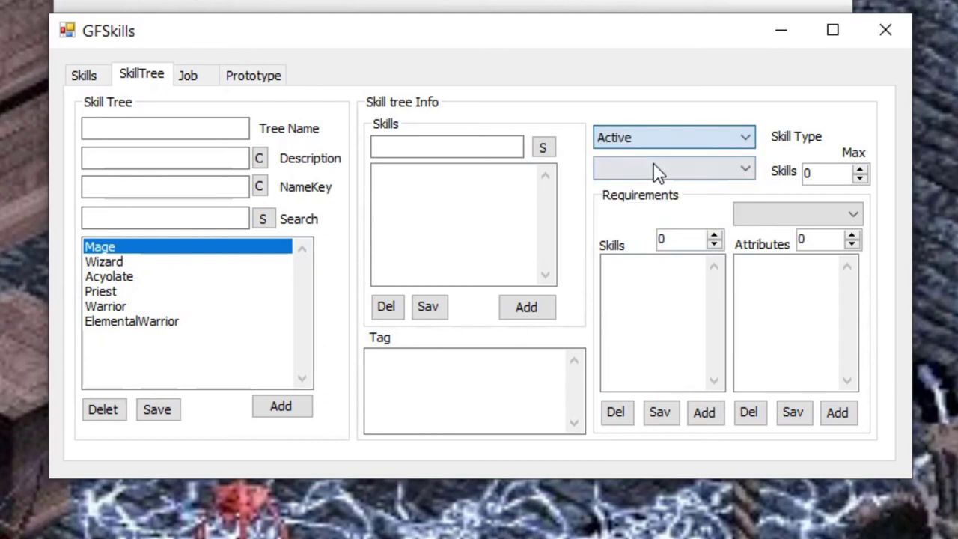
{"action": "left_click", "coordinate": [655, 169]}
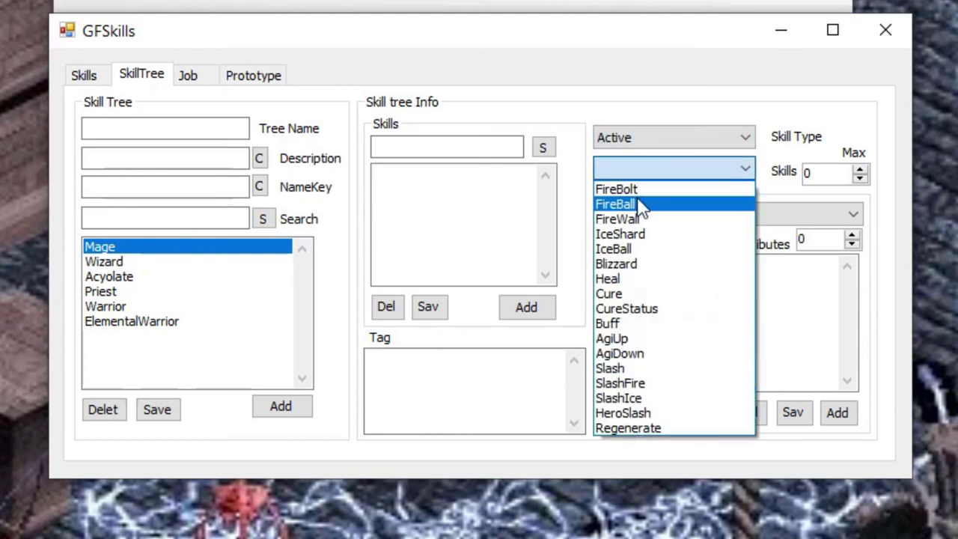
{"action": "left_click", "coordinate": [641, 191]}
{"action": "double_click", "coordinate": [842, 171]}
{"action": "type", "text": "10"}
{"action": "left_click", "coordinate": [528, 311]}
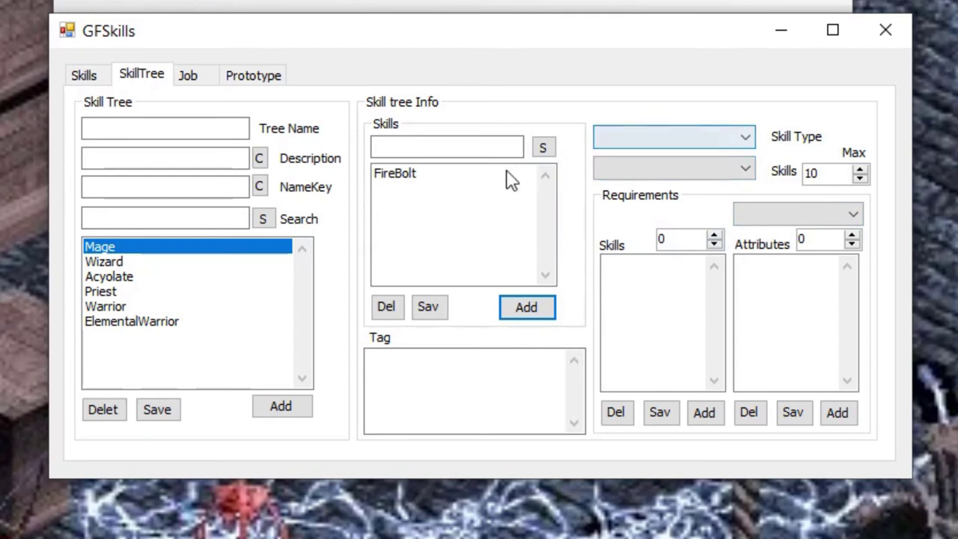
Add the Active skill FireBall to the Mage tree with a maximum of 10 and FireBall as its skill requirement.
{"action": "left_click", "coordinate": [629, 139]}
{"action": "left_click", "coordinate": [623, 169]}
{"action": "left_click", "coordinate": [630, 139]}
{"action": "left_click", "coordinate": [623, 157]}
{"action": "left_click", "coordinate": [625, 169]}
{"action": "left_click", "coordinate": [615, 205]}
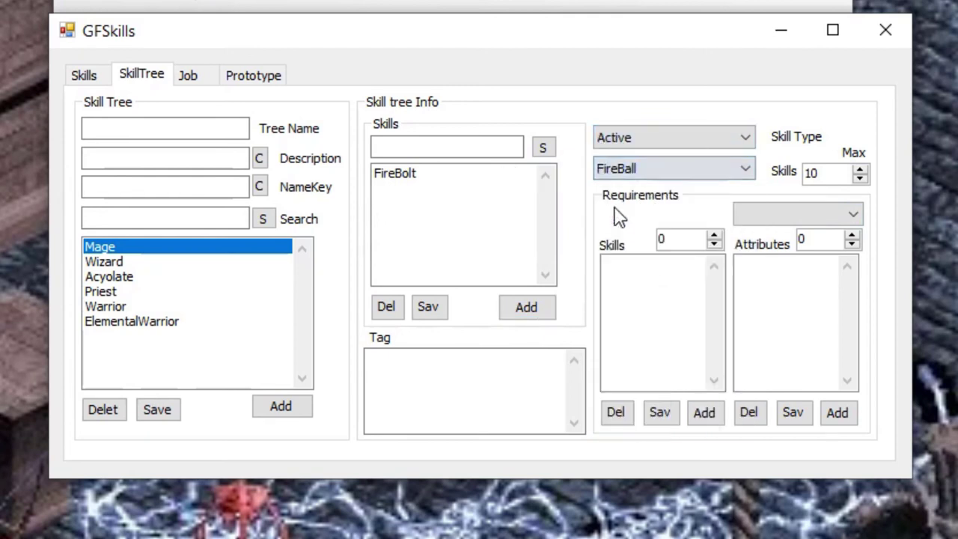
{"action": "left_click", "coordinate": [705, 414]}
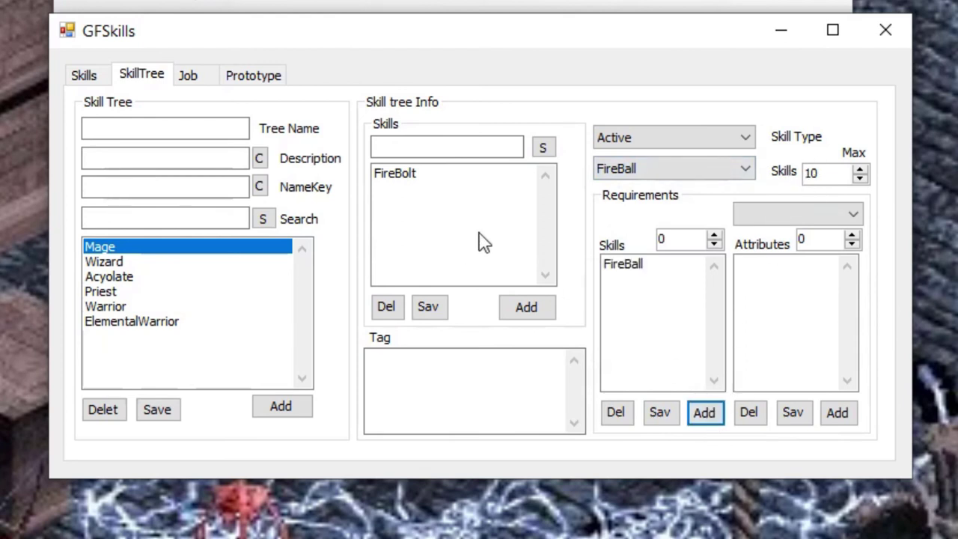
{"action": "left_click", "coordinate": [524, 307]}
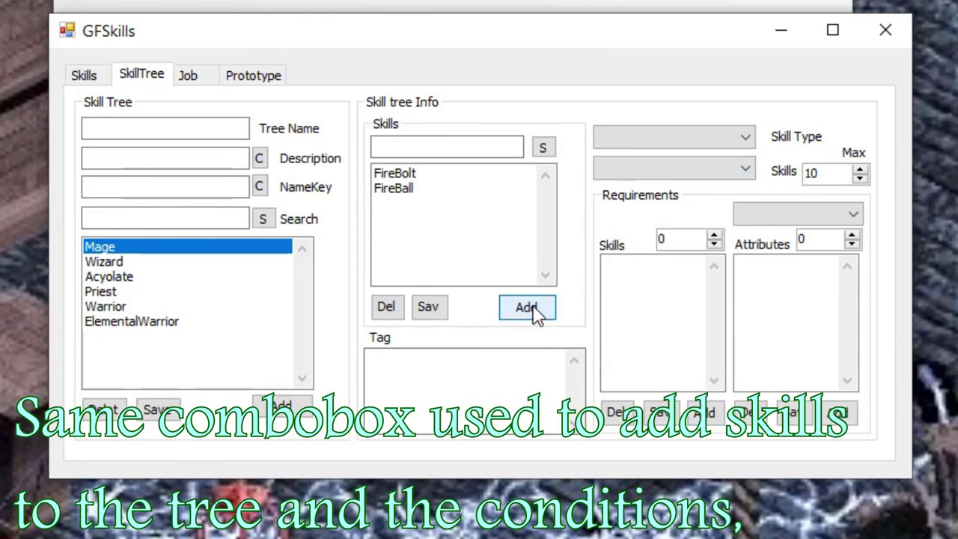
Delete the FireBall requirement from the Mage tree's FireBall skill.
{"action": "left_click", "coordinate": [421, 193]}
{"action": "left_click", "coordinate": [441, 173]}
{"action": "left_click", "coordinate": [438, 190]}
{"action": "left_click", "coordinate": [670, 288]}
{"action": "left_click", "coordinate": [616, 412]}
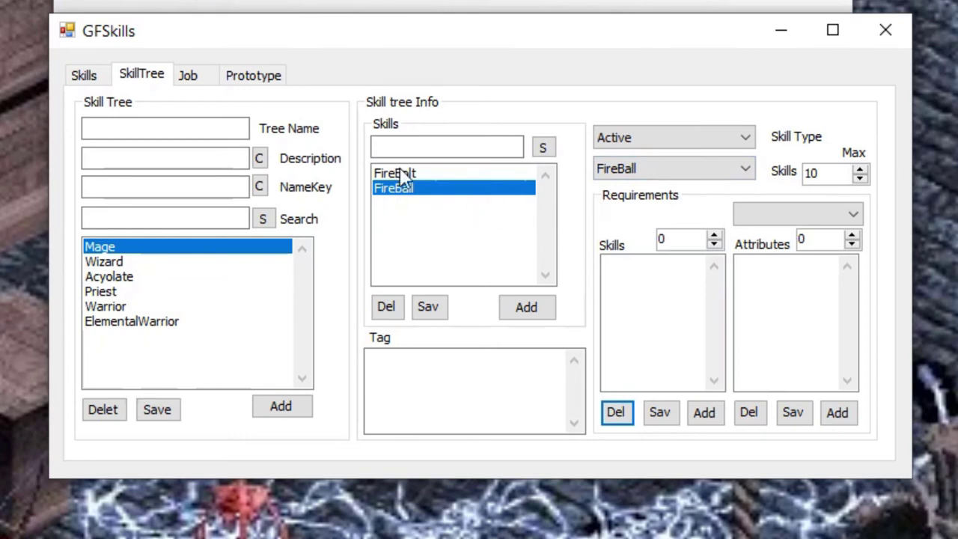
Add FireBolt at level 5 as a skill requirement for the Mage tree's FireBall.
{"action": "left_click", "coordinate": [644, 171]}
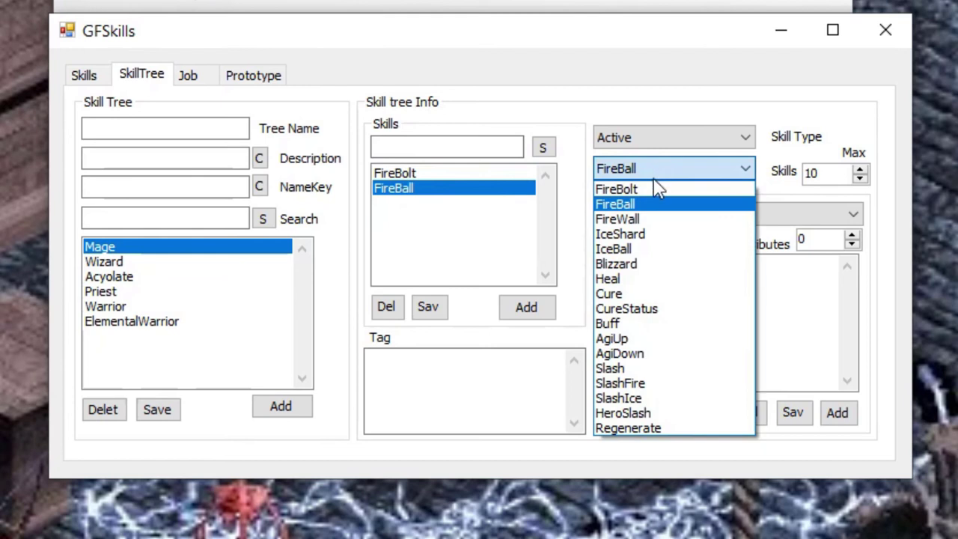
{"action": "left_click", "coordinate": [648, 193]}
{"action": "double_click", "coordinate": [677, 240]}
{"action": "type", "text": "5"}
{"action": "left_click", "coordinate": [706, 412]}
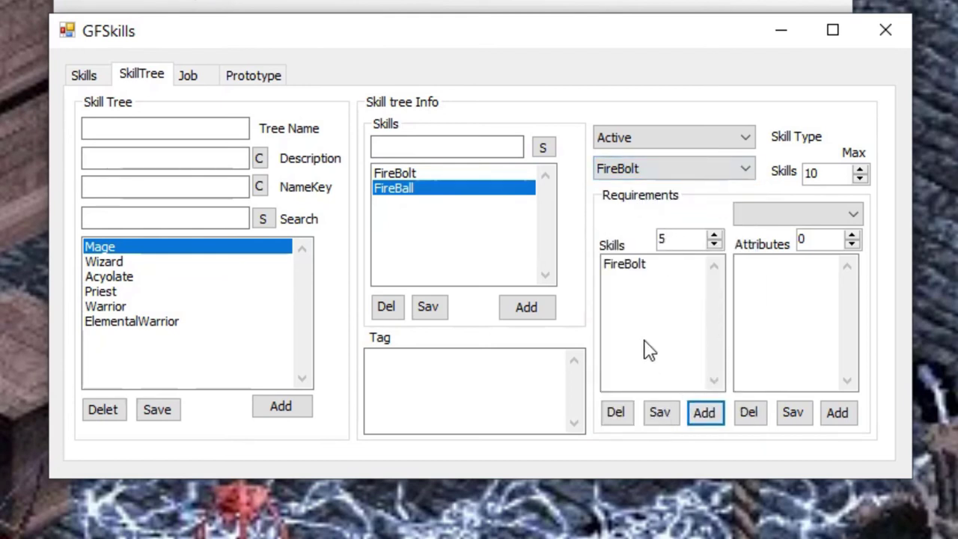
Add MP at 50 as an attribute requirement for the Mage tree's FireBall.
{"action": "left_click", "coordinate": [779, 218]}
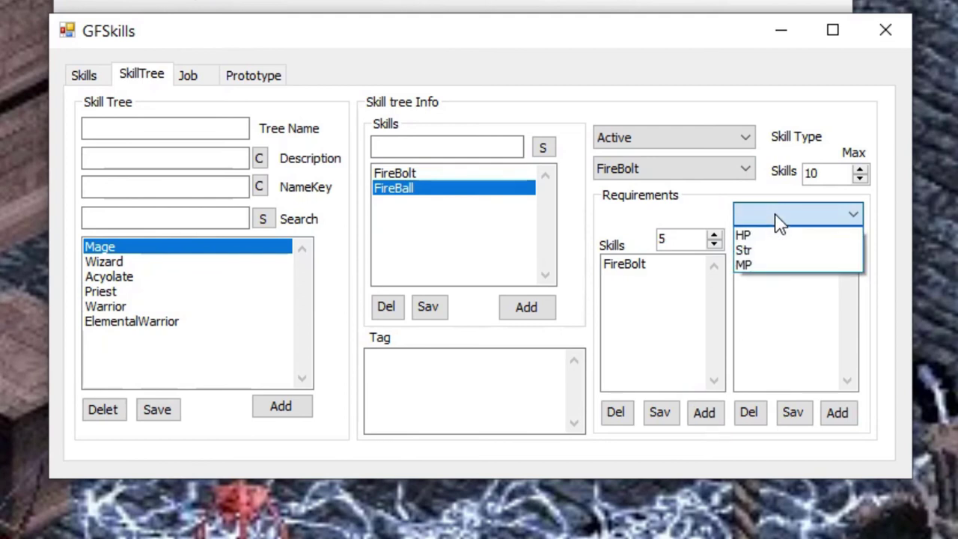
{"action": "left_click", "coordinate": [766, 264]}
{"action": "double_click", "coordinate": [812, 240]}
{"action": "type", "text": "50"}
{"action": "left_click", "coordinate": [838, 412]}
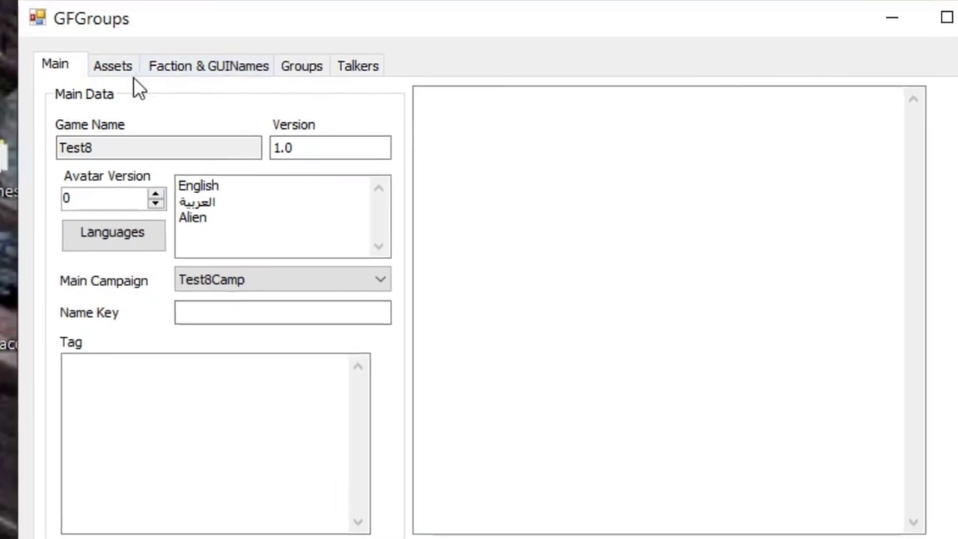
In the GFGroups window, add Wis, Int and Vit to the list of accepted attributes and save.
{"action": "left_click", "coordinate": [307, 65]}
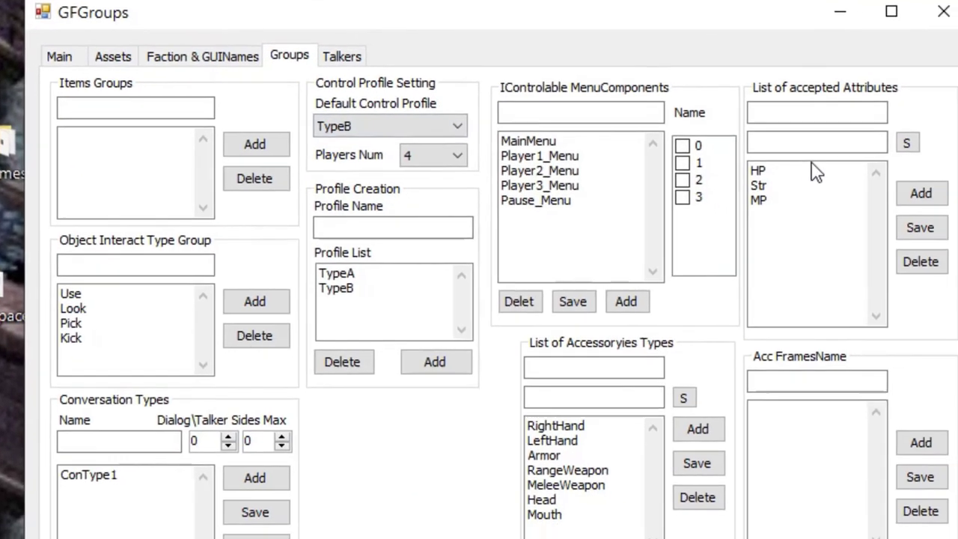
{"action": "left_click", "coordinate": [806, 113]}
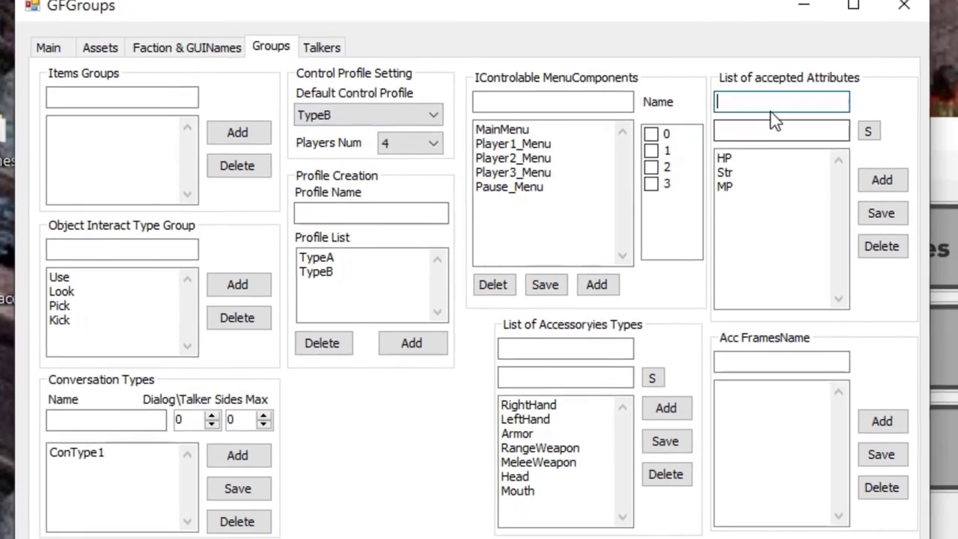
{"action": "type", "text": "Wiz"}
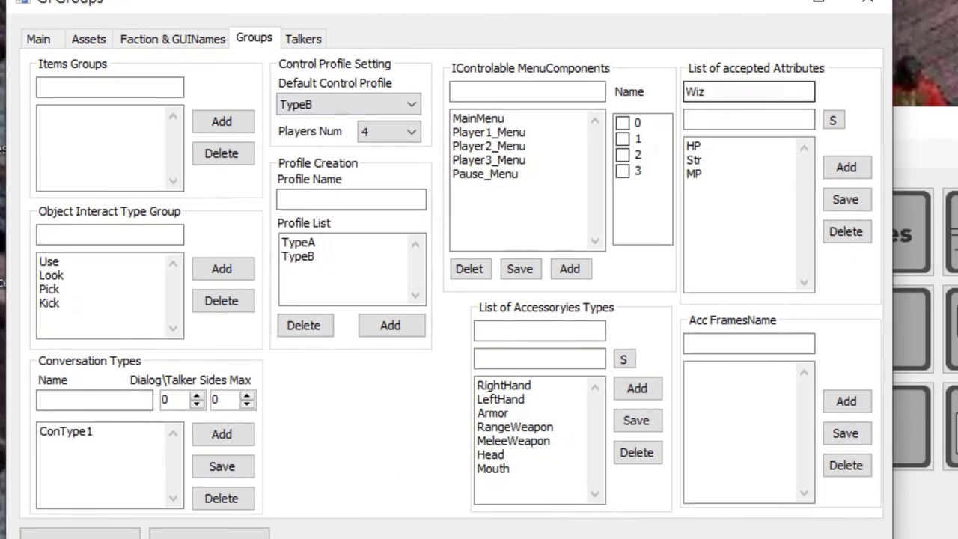
{"action": "left_click", "coordinate": [855, 169]}
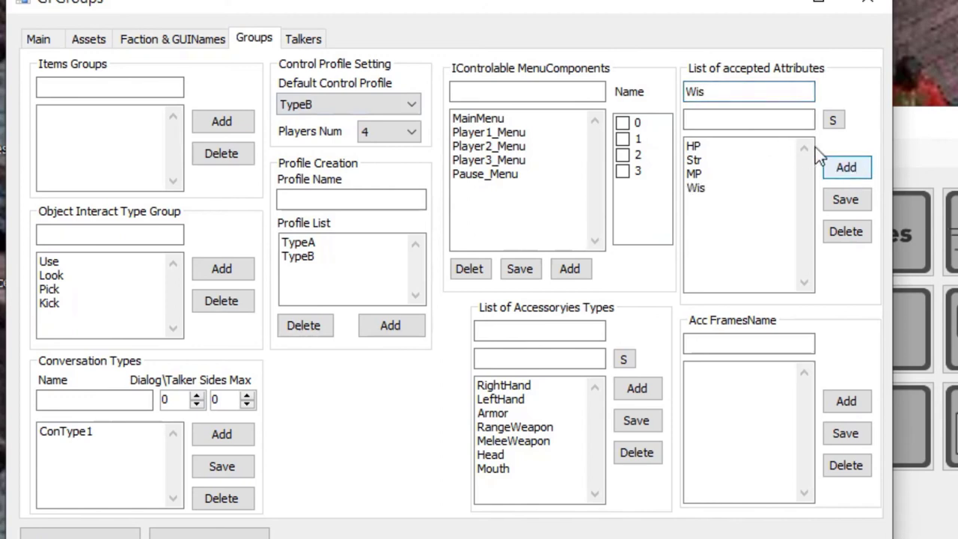
{"action": "double_click", "coordinate": [751, 91]}
{"action": "type", "text": "Int"}
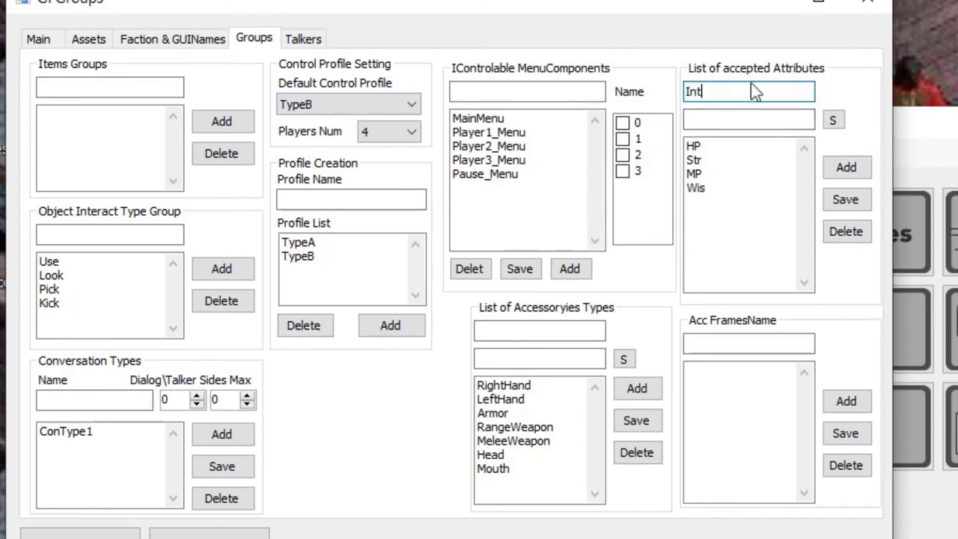
{"action": "left_click", "coordinate": [837, 166]}
{"action": "left_click", "coordinate": [712, 91]}
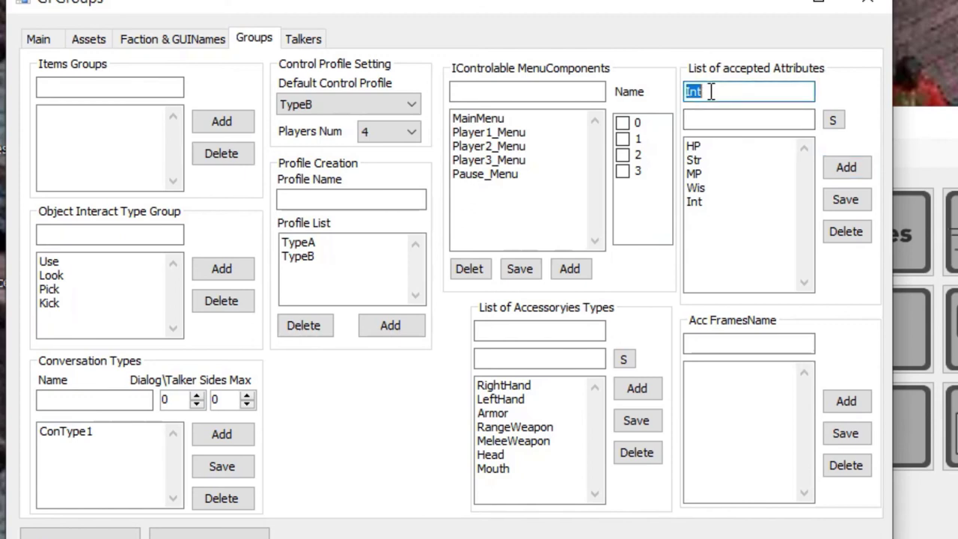
{"action": "type", "text": "Vit"}
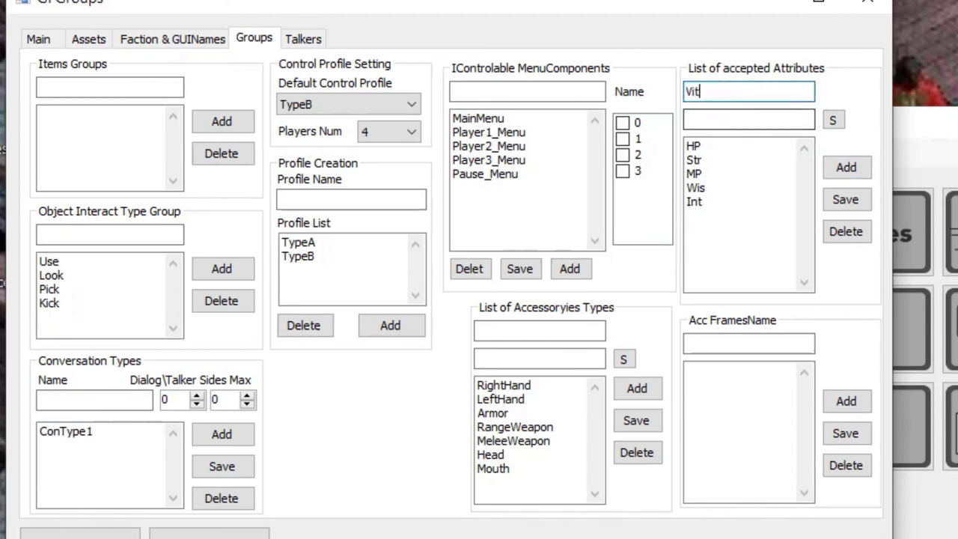
{"action": "left_click", "coordinate": [861, 172]}
{"action": "left_click", "coordinate": [236, 536]}
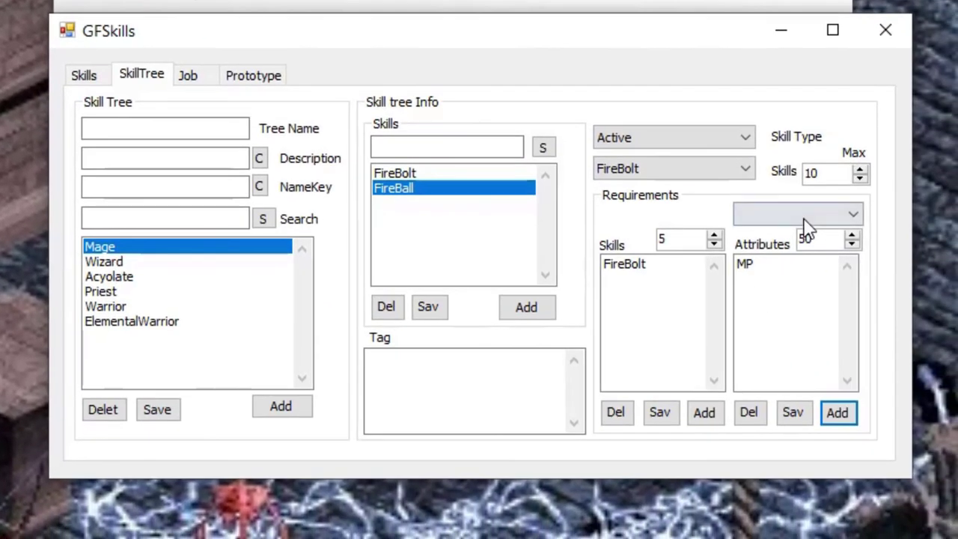
Add Int at 10 as an attribute requirement for the Mage tree's FireBall and save the skill.
{"action": "left_click", "coordinate": [805, 217]}
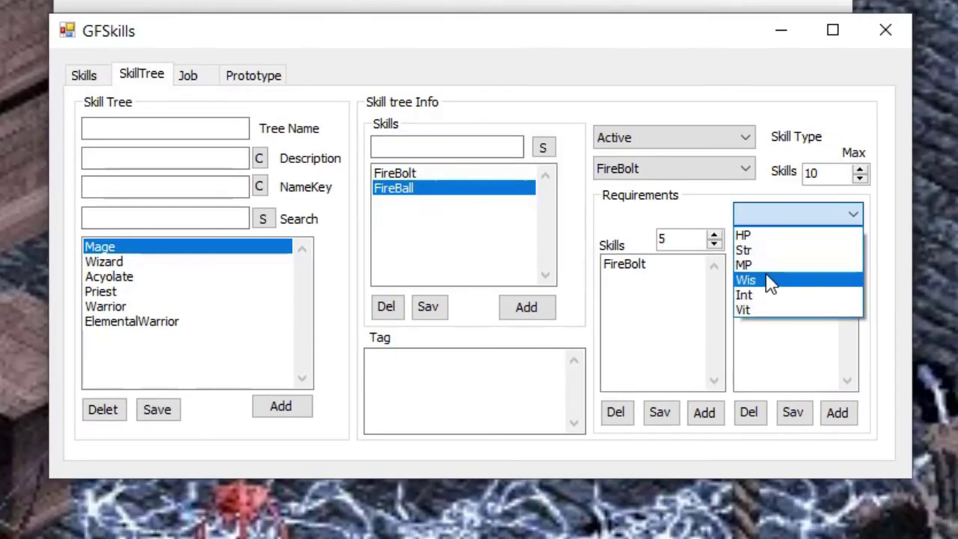
{"action": "left_click", "coordinate": [758, 307]}
{"action": "left_click", "coordinate": [794, 215]}
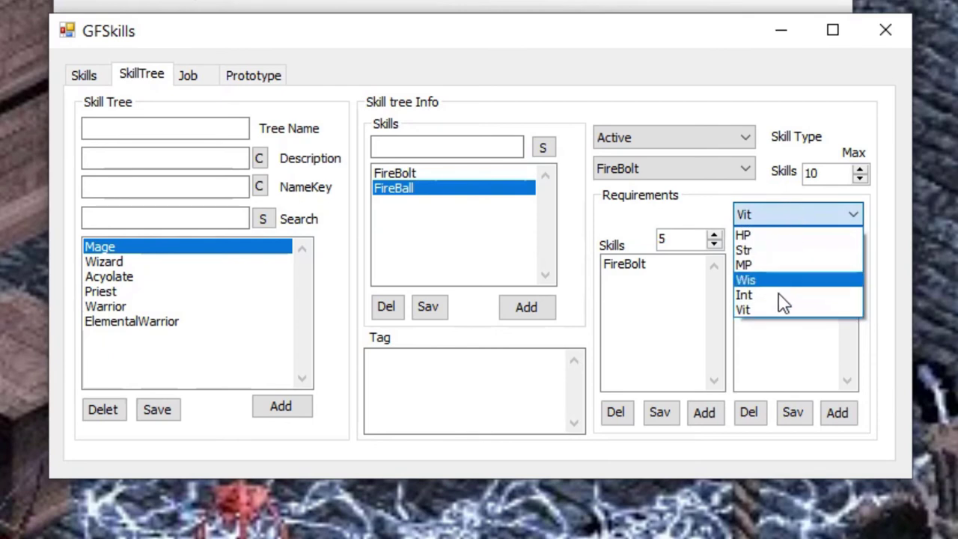
{"action": "left_click", "coordinate": [779, 294]}
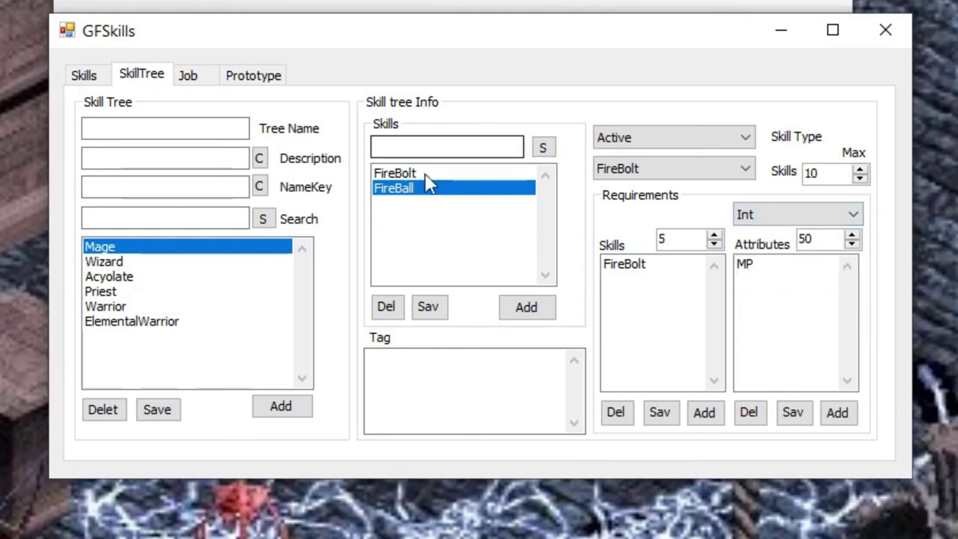
{"action": "double_click", "coordinate": [806, 237]}
{"action": "type", "text": "10"}
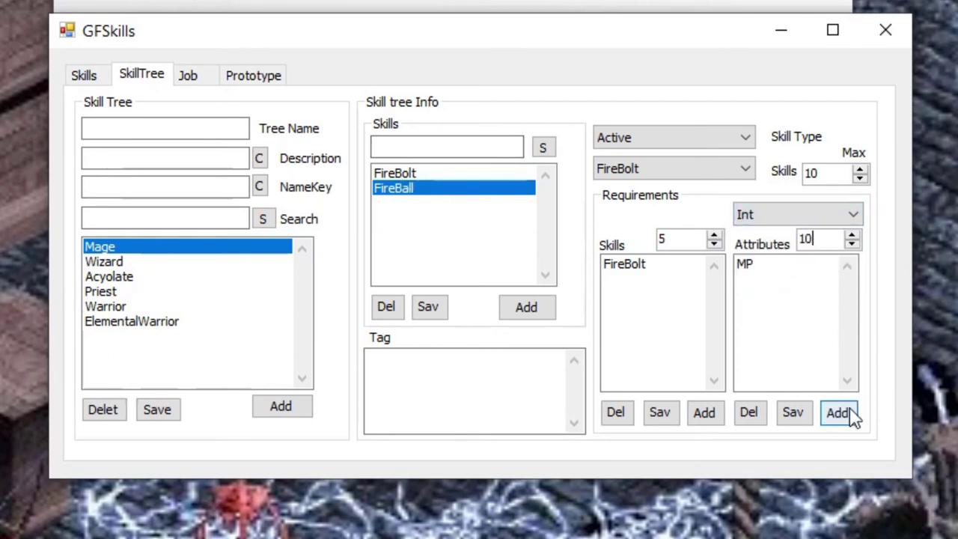
{"action": "left_click", "coordinate": [838, 412]}
{"action": "left_click", "coordinate": [431, 308]}
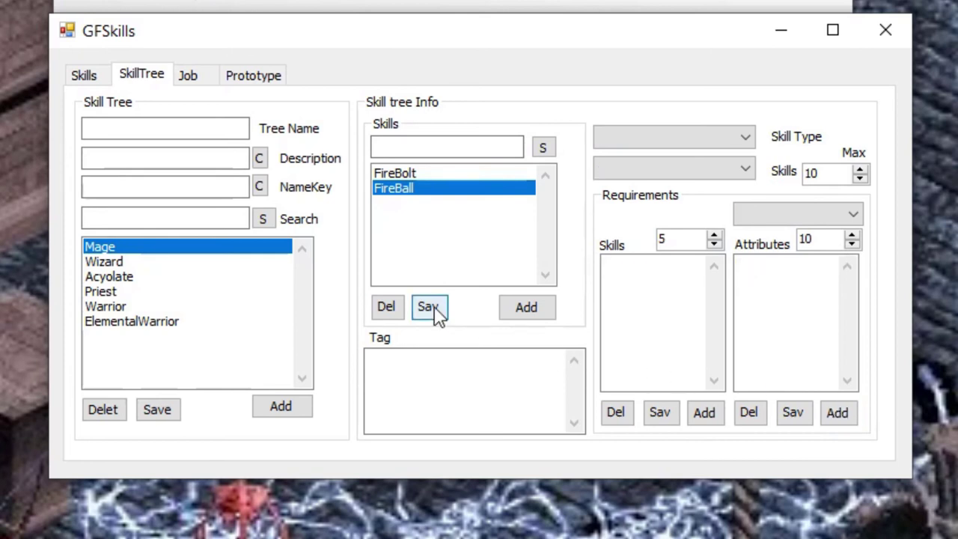
Check the skill and attribute requirements stored for FireBolt and FireBall in the Mage tree.
{"action": "left_click", "coordinate": [425, 178]}
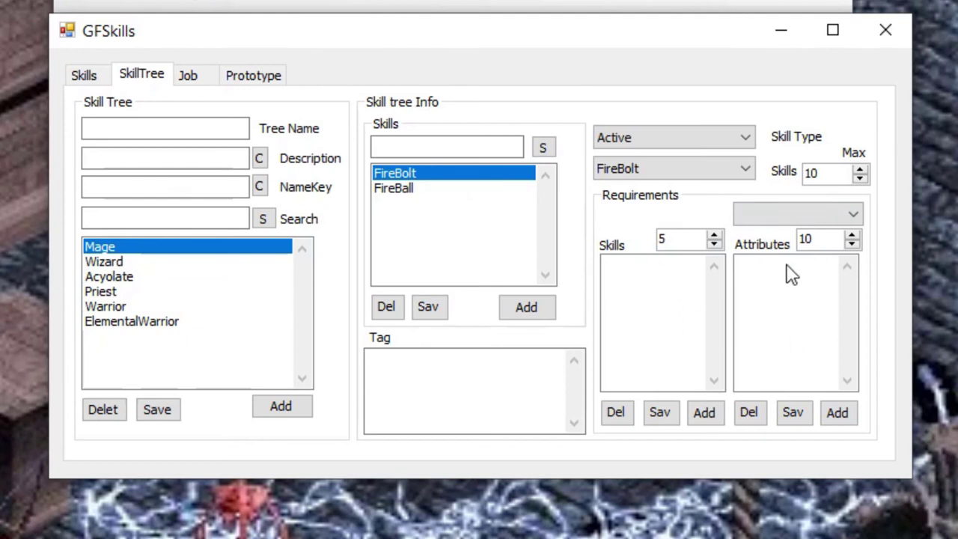
{"action": "left_click", "coordinate": [464, 190]}
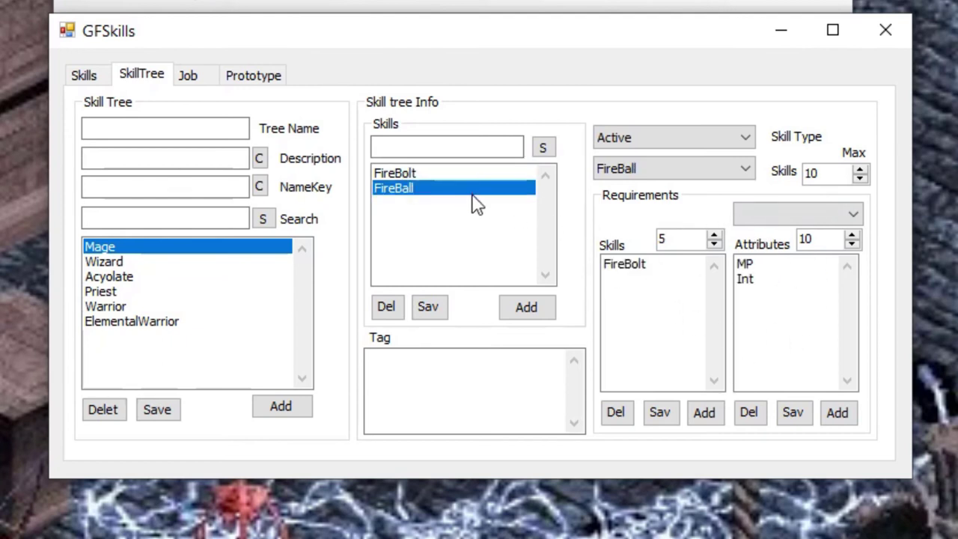
{"action": "left_click", "coordinate": [749, 266]}
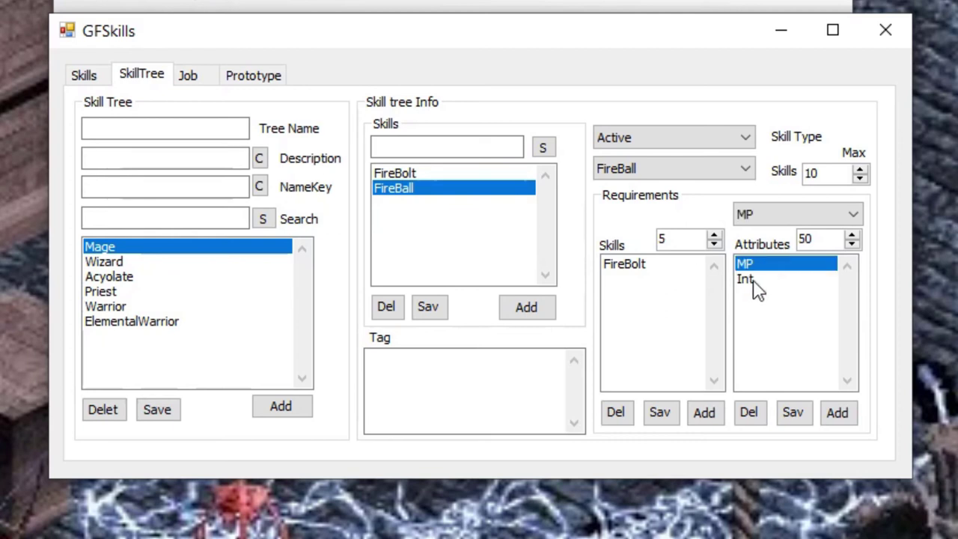
{"action": "left_click", "coordinate": [749, 281]}
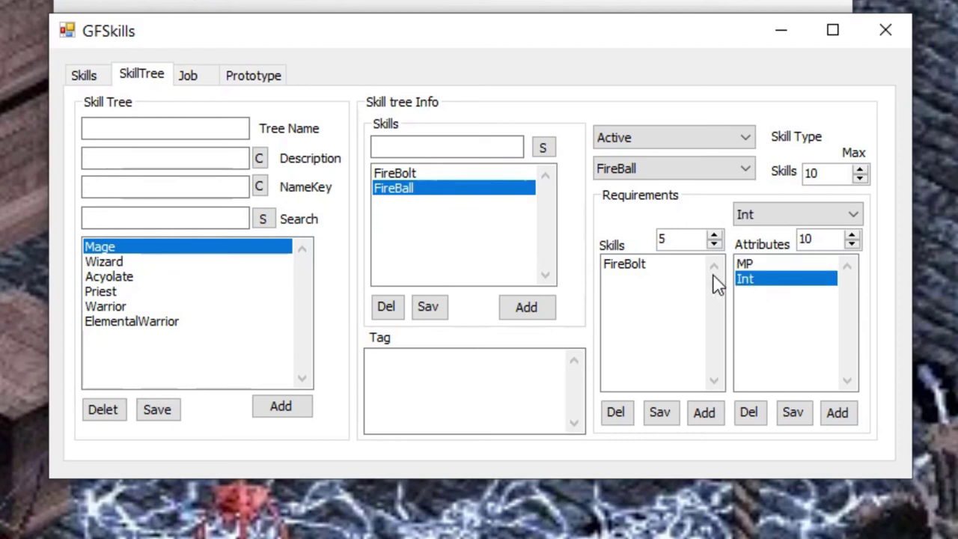
{"action": "left_click", "coordinate": [668, 269]}
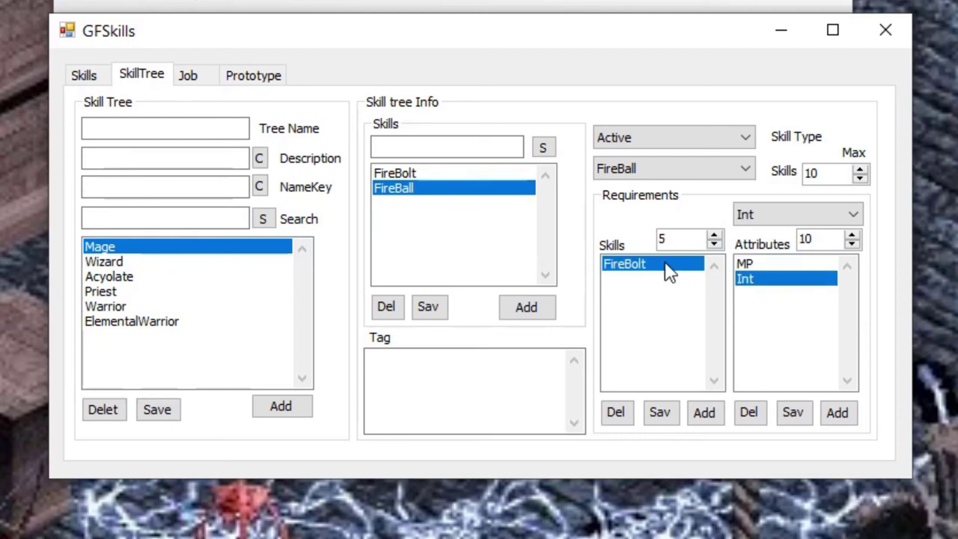
Add the Active skills Heal, Cure, Buff and AgiUp to the Acyolate tree, giving Cure a maximum of 5.
{"action": "left_click", "coordinate": [131, 278]}
{"action": "left_click", "coordinate": [674, 169]}
{"action": "left_click", "coordinate": [621, 285]}
{"action": "left_click", "coordinate": [660, 412]}
{"action": "left_click", "coordinate": [674, 137]}
{"action": "left_click", "coordinate": [621, 157]}
{"action": "left_click", "coordinate": [674, 169]}
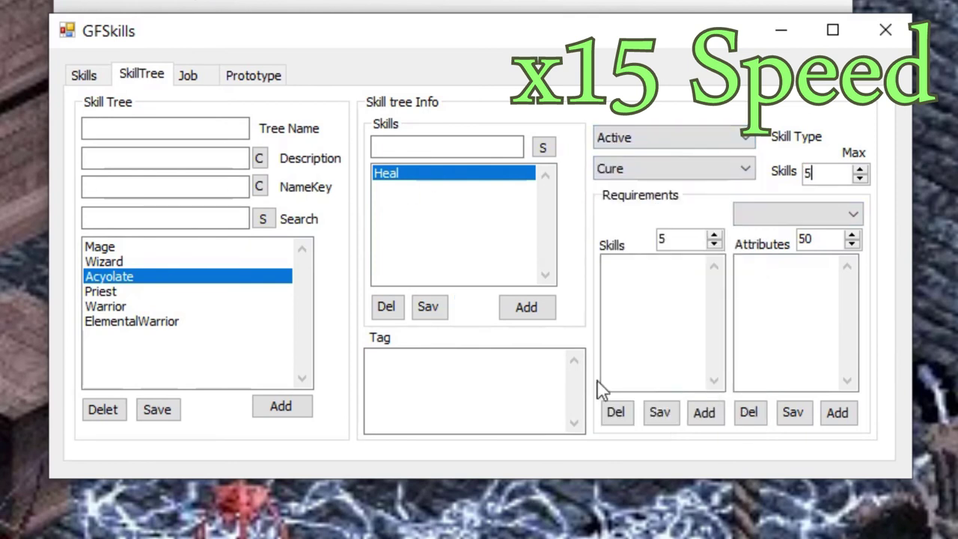
{"action": "left_click", "coordinate": [526, 307]}
{"action": "left_click", "coordinate": [674, 169]}
{"action": "left_click", "coordinate": [526, 307]}
{"action": "left_click", "coordinate": [674, 169]}
{"action": "left_click", "coordinate": [527, 307]}
Add the Active skills FireBolt, FireBall and FireWall to the Wizard tree, with FireBall as FireWall's skill requirement.
{"action": "left_click", "coordinate": [105, 261]}
{"action": "left_click", "coordinate": [674, 137]}
{"action": "left_click", "coordinate": [622, 157]}
{"action": "left_click", "coordinate": [526, 307]}
{"action": "left_click", "coordinate": [526, 307]}
{"action": "left_click", "coordinate": [395, 188]}
{"action": "left_click", "coordinate": [704, 413]}
Add Heal, Cure, CureStatus, Buff, AgiUp and AgiDown to the Priest tree, with AgiUp as AgiDown's skill requirement.
{"action": "left_click", "coordinate": [101, 291]}
{"action": "left_click", "coordinate": [526, 307]}
{"action": "left_click", "coordinate": [674, 169]}
{"action": "left_click", "coordinate": [526, 307]}
{"action": "left_click", "coordinate": [674, 169]}
{"action": "left_click", "coordinate": [628, 309]}
{"action": "left_click", "coordinate": [526, 307]}
{"action": "left_click", "coordinate": [674, 169]}
{"action": "left_click", "coordinate": [628, 324]}
{"action": "left_click", "coordinate": [527, 307]}
{"action": "left_click", "coordinate": [612, 338]}
{"action": "left_click", "coordinate": [526, 307]}
{"action": "left_click", "coordinate": [620, 354]}
{"action": "left_click", "coordinate": [526, 307]}
{"action": "left_click", "coordinate": [428, 307]}
Save the Slash skill in the Warrior tree and save the tree.
{"action": "left_click", "coordinate": [106, 307]}
{"action": "left_click", "coordinate": [389, 173]}
{"action": "left_click", "coordinate": [429, 307]}
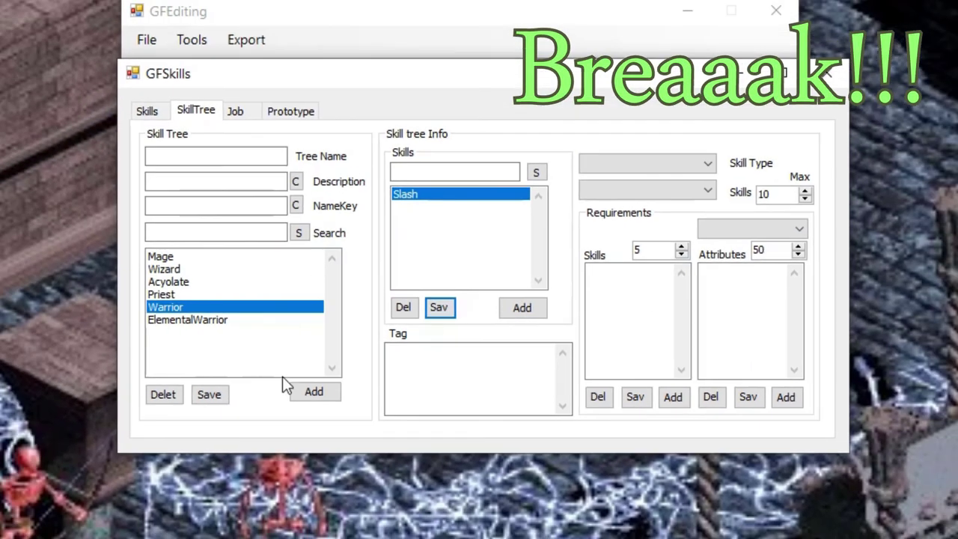
{"action": "left_click", "coordinate": [157, 410]}
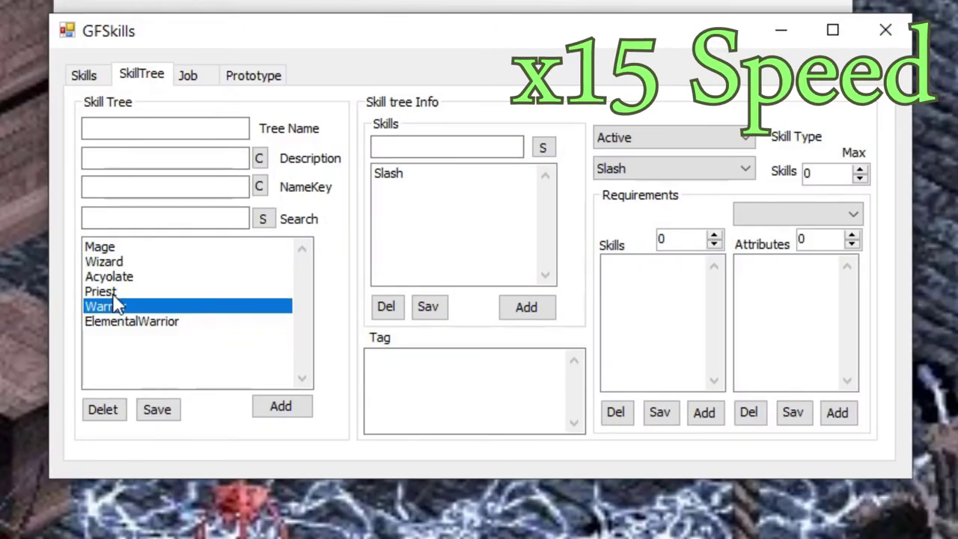
Add the Active skills Slash, SlashFire and SlashIce to the ElementalWarrior tree.
{"action": "left_click", "coordinate": [527, 307]}
{"action": "left_click", "coordinate": [674, 169]}
{"action": "left_click", "coordinate": [664, 189]}
{"action": "left_click", "coordinate": [526, 307]}
{"action": "left_click", "coordinate": [674, 137]}
{"action": "left_click", "coordinate": [614, 156]}
{"action": "left_click", "coordinate": [674, 169]}
{"action": "left_click", "coordinate": [687, 398]}
{"action": "left_click", "coordinate": [527, 307]}
Set FireBolt at level 5 and Slash as skill requirements for the ElementalWarrior tree's SlashFire.
{"action": "left_click", "coordinate": [398, 188]}
{"action": "left_click", "coordinate": [674, 168]}
{"action": "left_click", "coordinate": [617, 188]}
{"action": "left_click", "coordinate": [838, 412]}
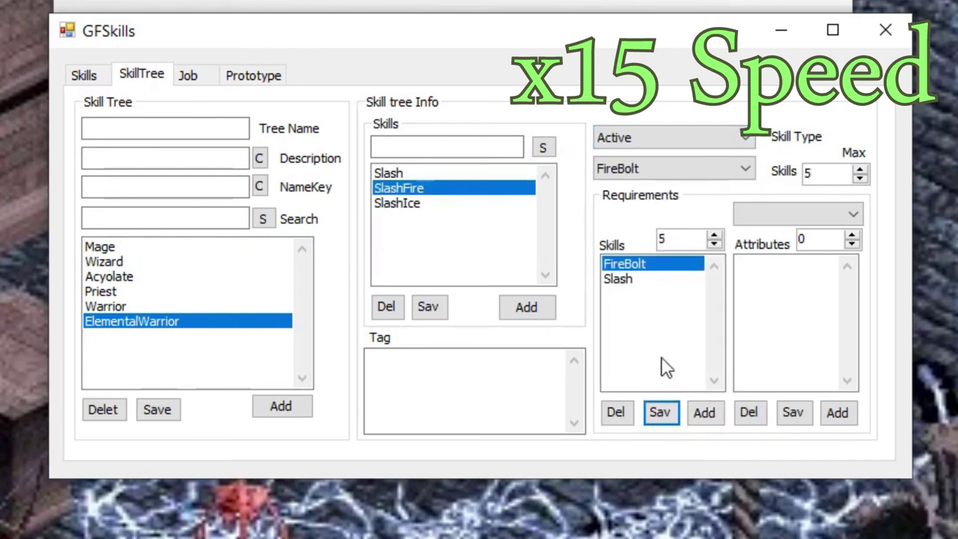
Add a skill requirement to the ElementalWarrior tree's SlashIce and save the skill.
{"action": "left_click", "coordinate": [397, 203]}
{"action": "left_click", "coordinate": [674, 169]}
{"action": "left_click", "coordinate": [620, 234]}
{"action": "left_click", "coordinate": [704, 412]}
{"action": "left_click", "coordinate": [429, 307]}
Compare the Mage and Wizard trees, examining the skills in each and their requirements.
{"action": "left_click", "coordinate": [134, 247]}
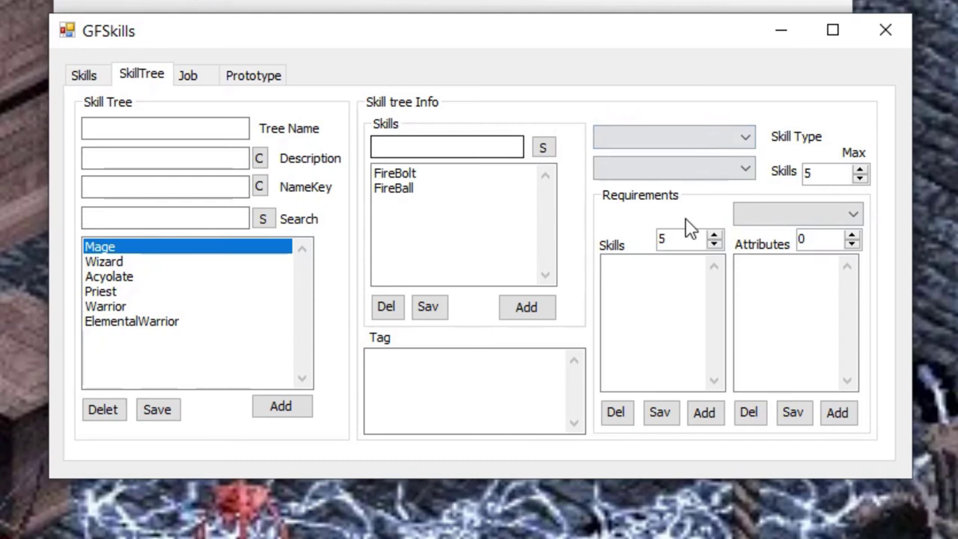
{"action": "left_click", "coordinate": [431, 174]}
{"action": "left_click", "coordinate": [410, 189]}
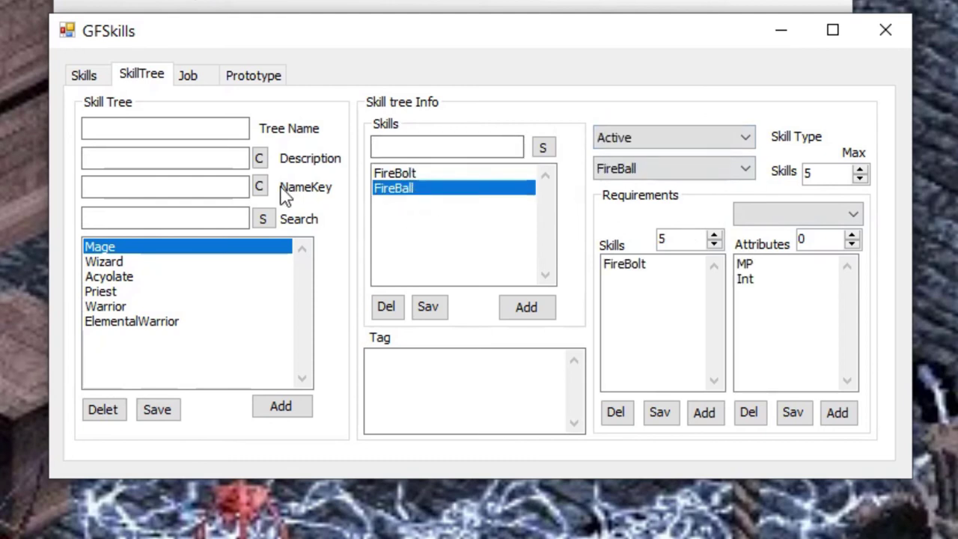
{"action": "left_click", "coordinate": [125, 264]}
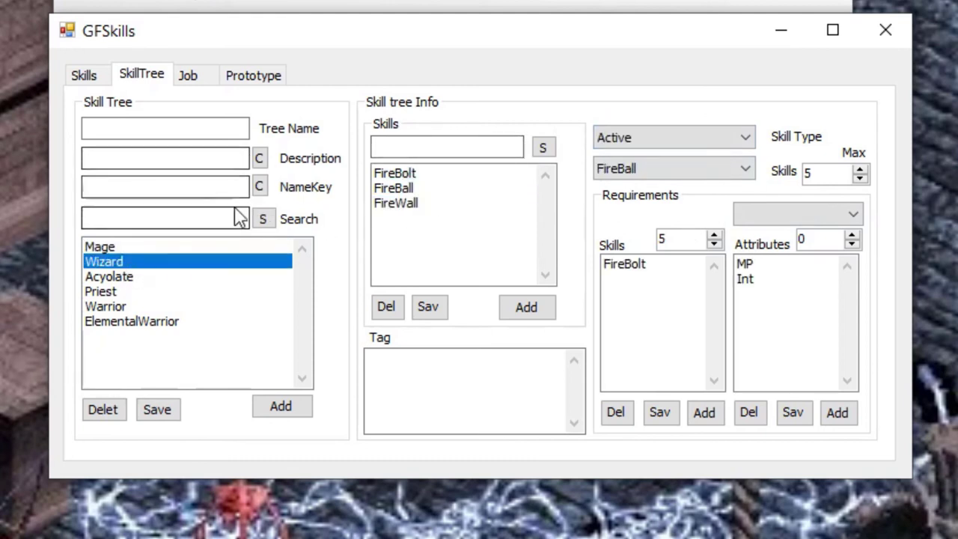
{"action": "left_click", "coordinate": [143, 250]}
{"action": "left_click", "coordinate": [143, 263]}
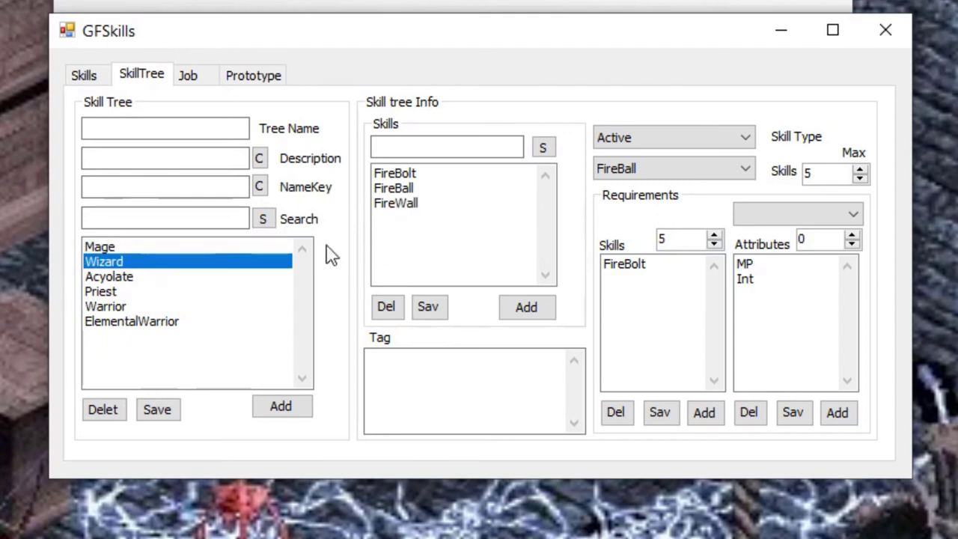
{"action": "left_click", "coordinate": [408, 175]}
{"action": "left_click", "coordinate": [422, 204]}
{"action": "left_click", "coordinate": [421, 189]}
{"action": "left_click", "coordinate": [419, 204]}
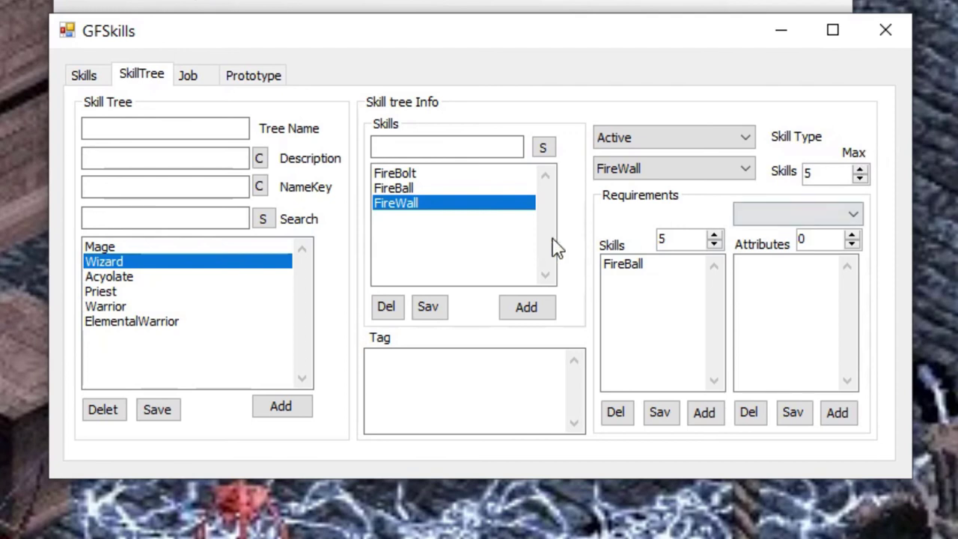
{"action": "left_click", "coordinate": [216, 253]}
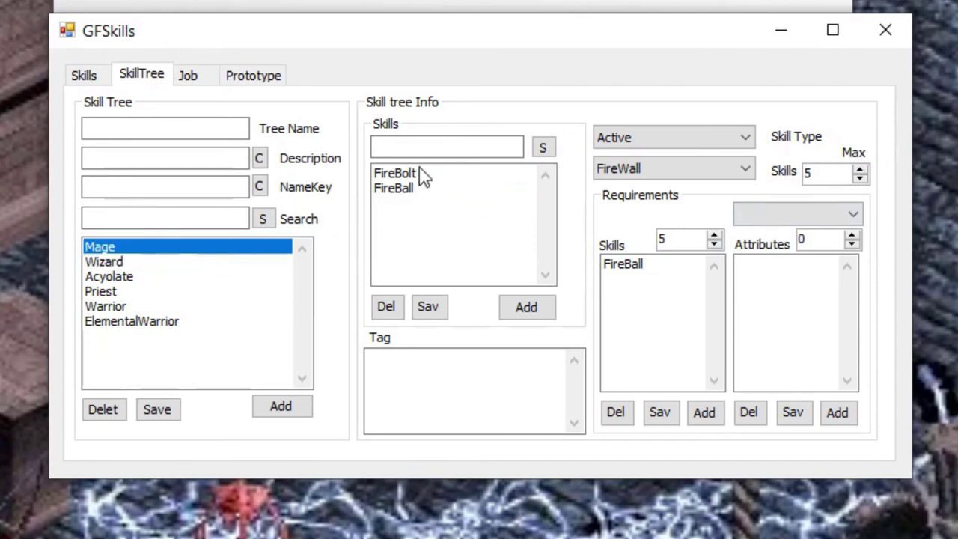
{"action": "left_click", "coordinate": [125, 262]}
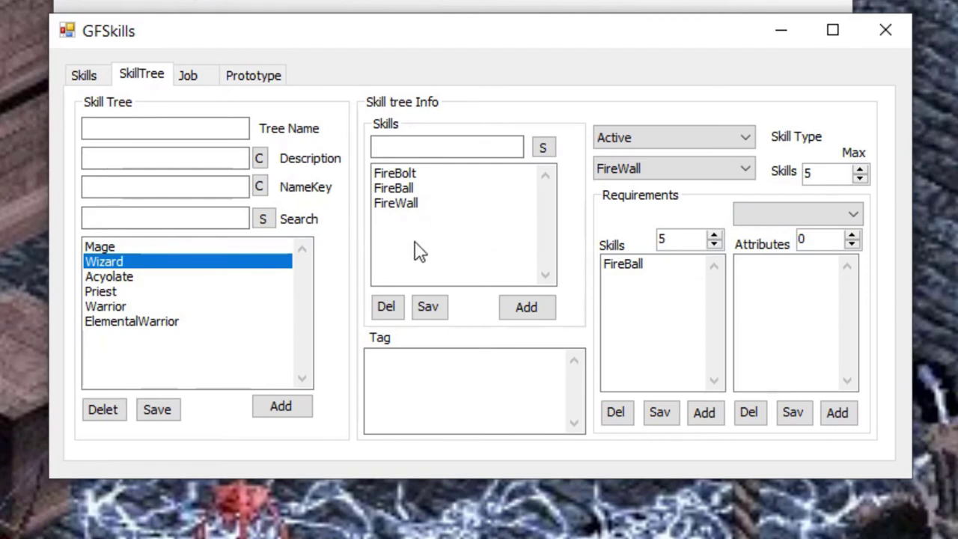
Review the skills of the Acyolate and Priest trees, including the requirements of CureStatus, Buff, AgiUp and AgiDown.
{"action": "left_click", "coordinate": [159, 279]}
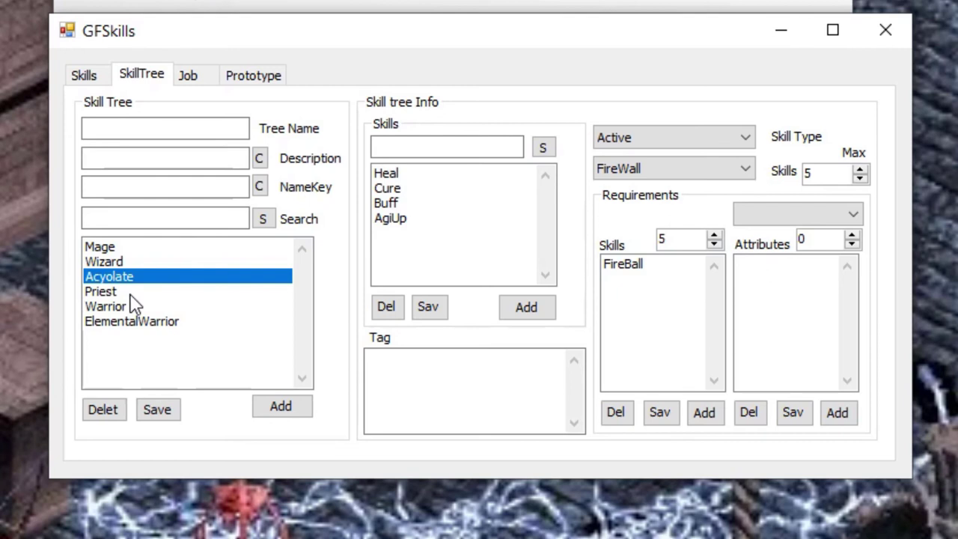
{"action": "left_click", "coordinate": [130, 296]}
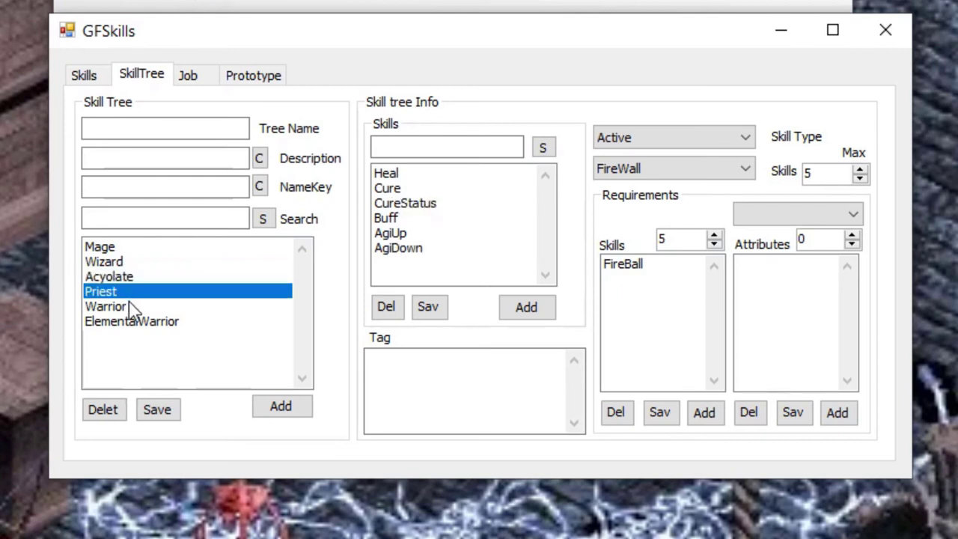
{"action": "left_click", "coordinate": [442, 205]}
{"action": "left_click", "coordinate": [433, 219]}
{"action": "left_click", "coordinate": [424, 234]}
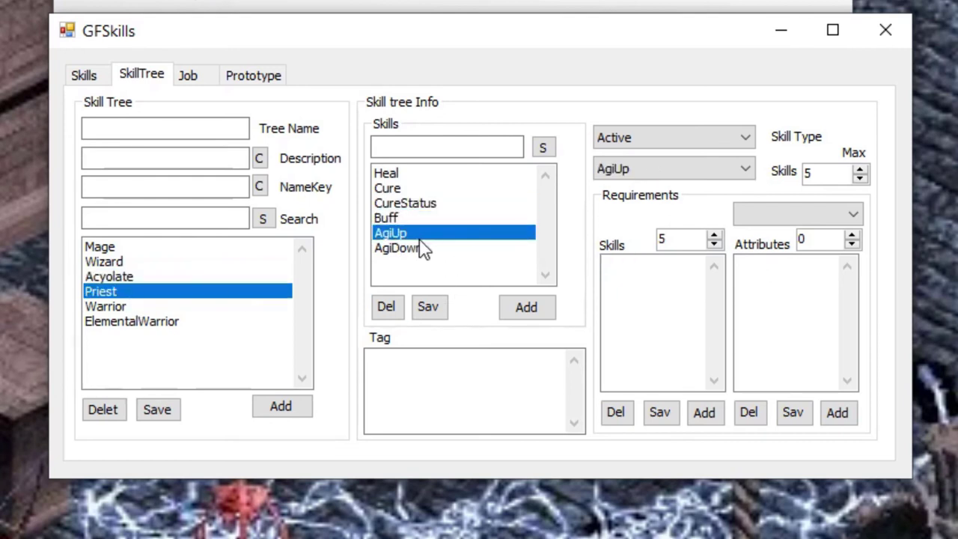
{"action": "left_click", "coordinate": [418, 248]}
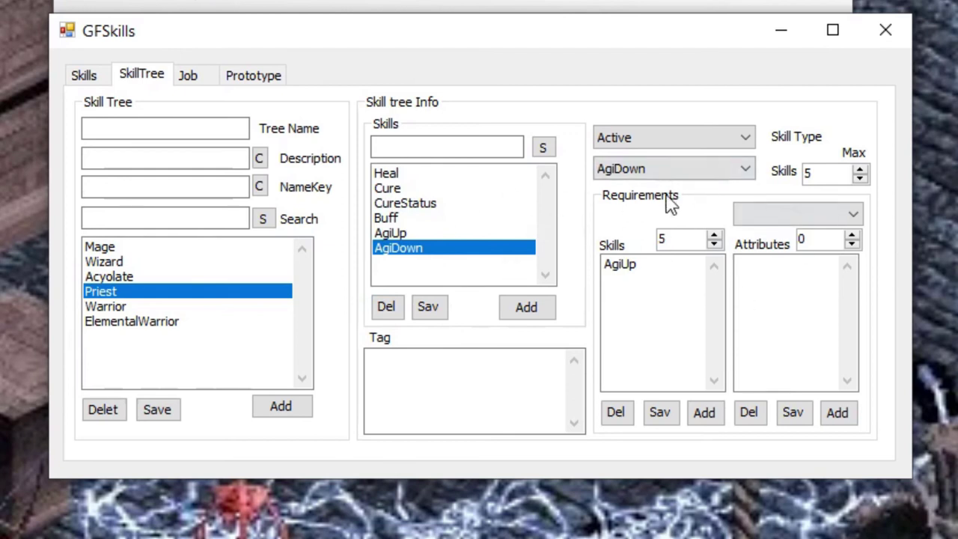
Review the skills of the Warrior and ElementalWarrior trees, including the requirements of SlashIce.
{"action": "left_click", "coordinate": [165, 311]}
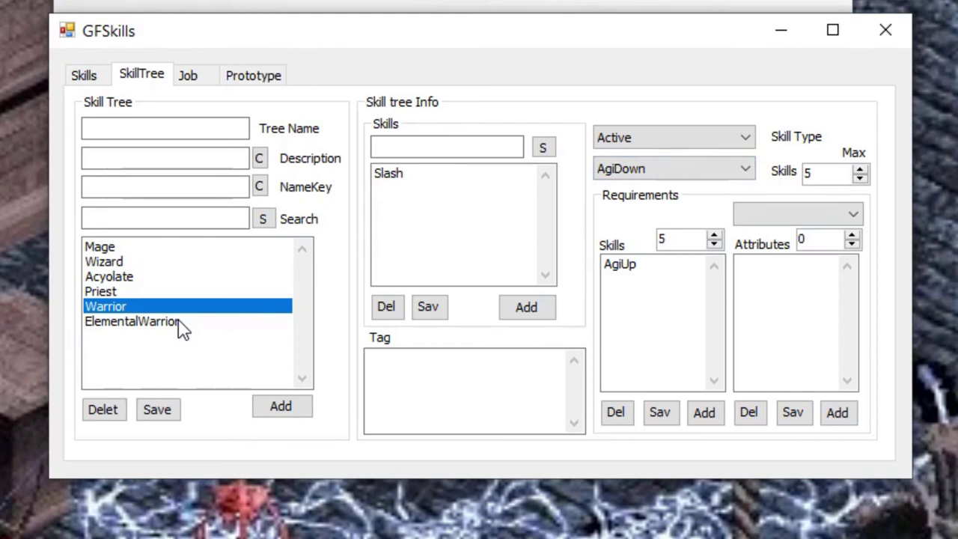
{"action": "left_click", "coordinate": [180, 323]}
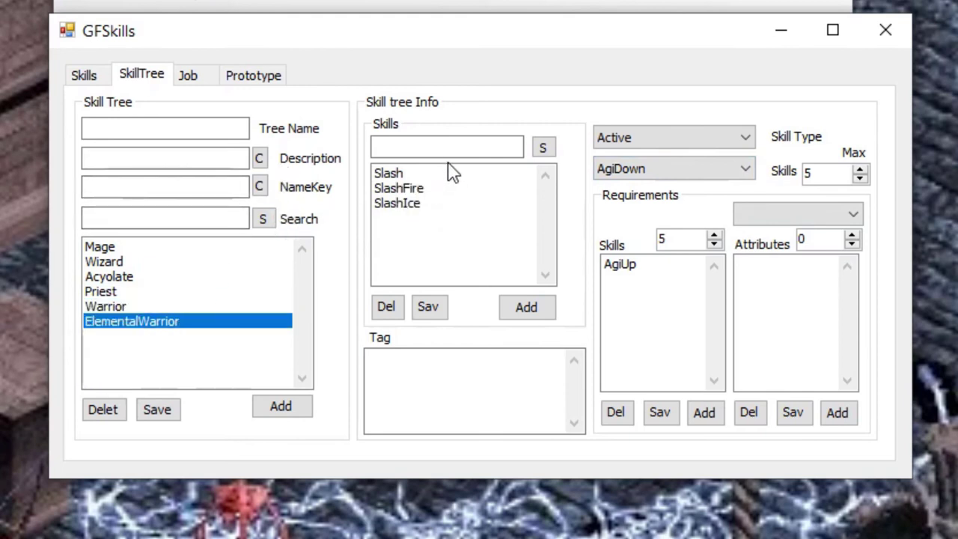
{"action": "left_click", "coordinate": [415, 208]}
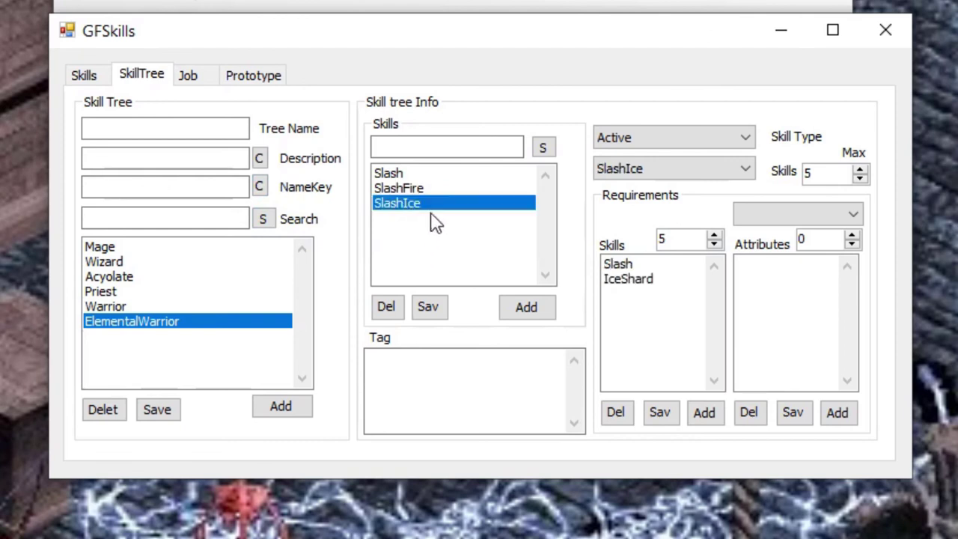
Search the ElementalWarrior tree's skills for Slash, narrow the search to SlashF and inspect SlashFire's requirements.
{"action": "left_click", "coordinate": [442, 152]}
{"action": "type", "text": "Slas"}
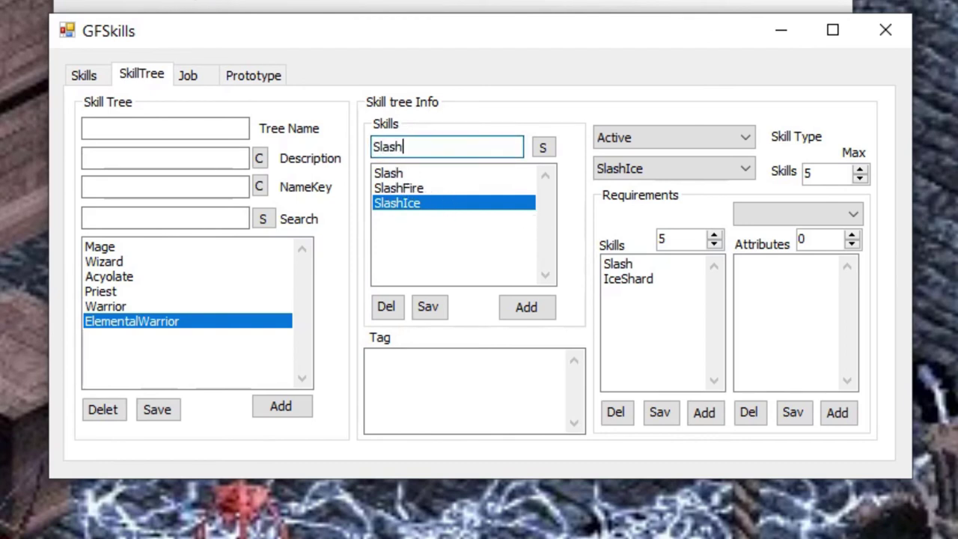
{"action": "type", "text": "h"}
{"action": "left_click", "coordinate": [546, 150]}
{"action": "left_click", "coordinate": [450, 148]}
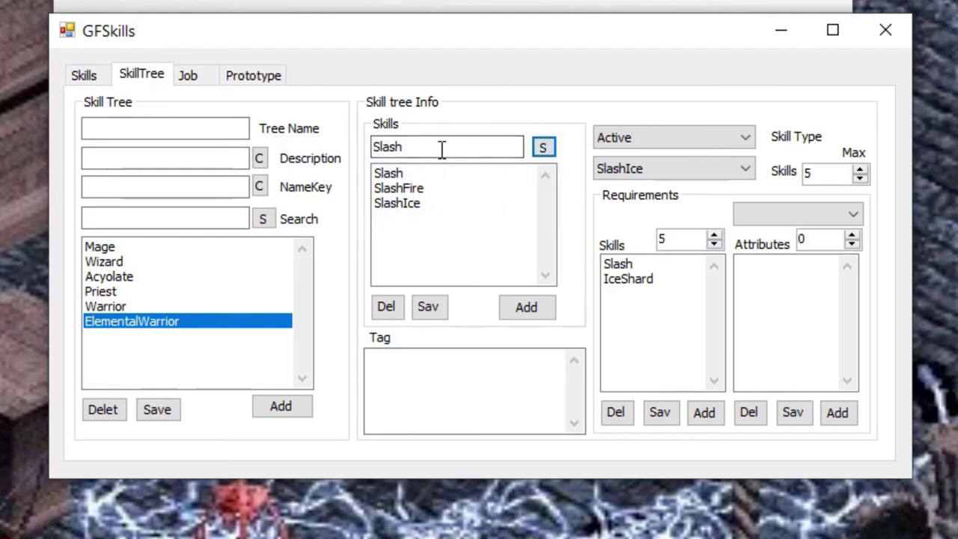
{"action": "type", "text": "F"}
{"action": "left_click", "coordinate": [544, 148]}
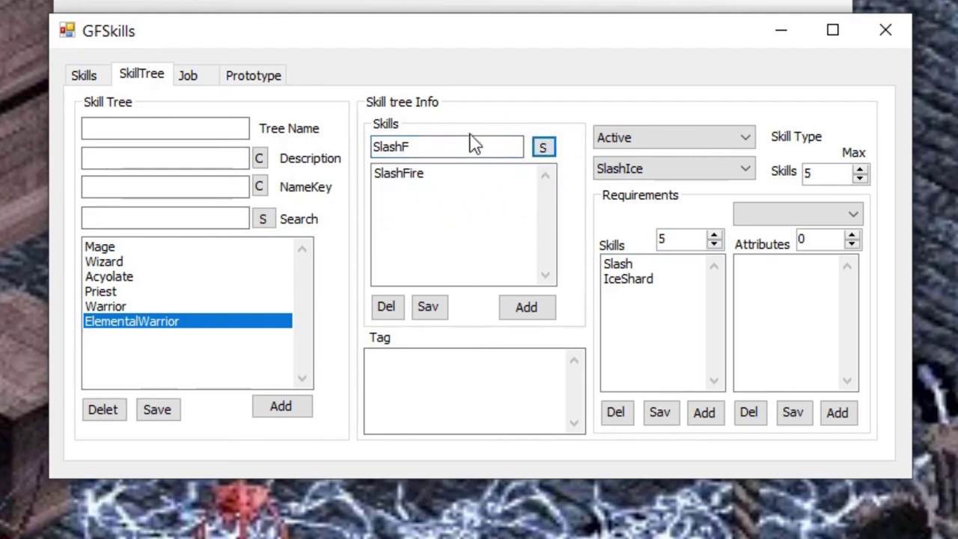
{"action": "left_click", "coordinate": [466, 175]}
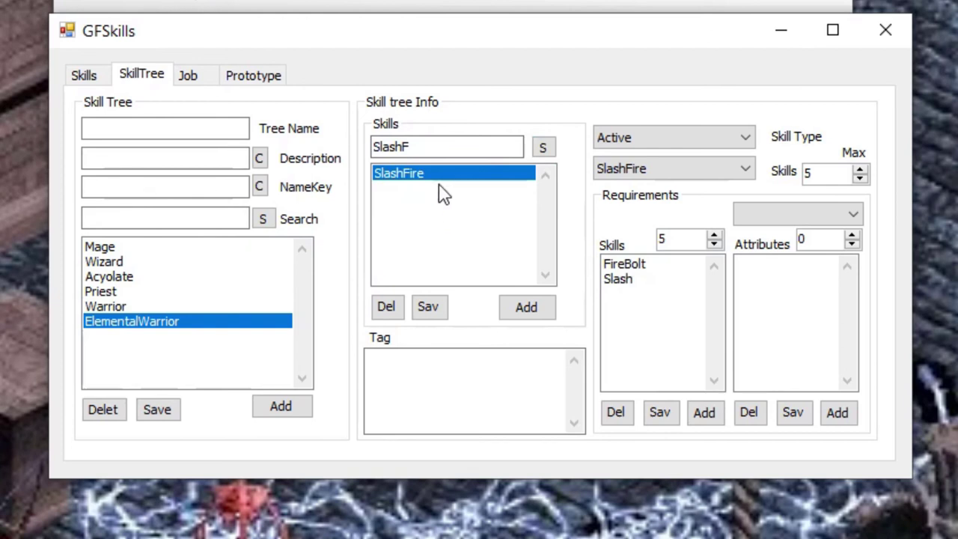
Clear the skill search to list all ElementalWarrior skills again and select SlashFire.
{"action": "left_click_drag", "start_coordinate": [447, 146], "coordinate": [327, 150]}
{"action": "key", "text": "BackSpace"}
{"action": "left_click", "coordinate": [551, 148]}
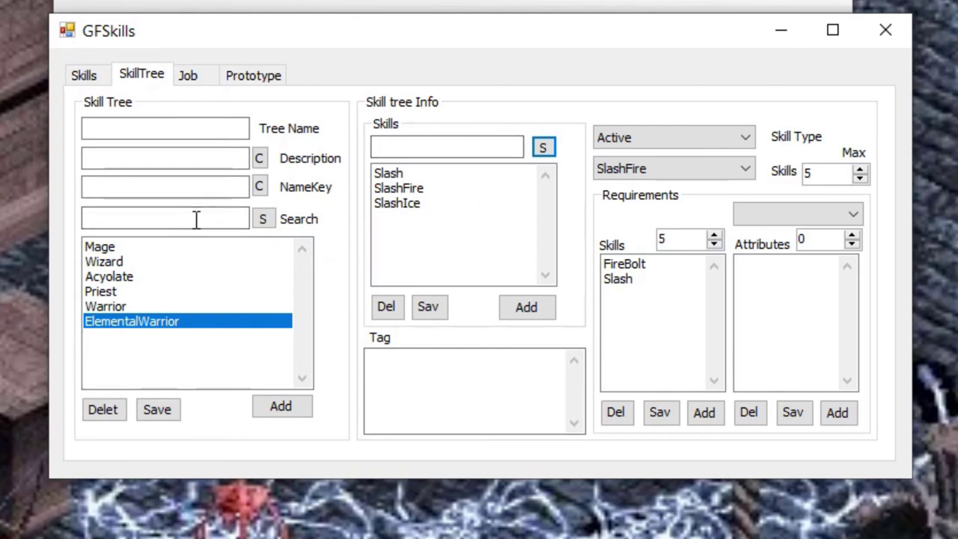
{"action": "left_click_drag", "start_coordinate": [187, 39], "coordinate": [225, 56]}
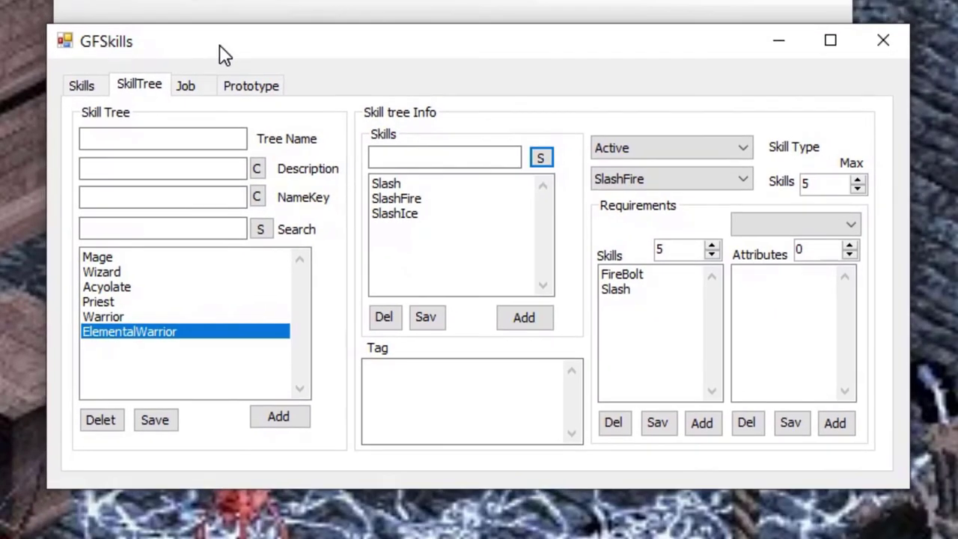
{"action": "left_click", "coordinate": [402, 204]}
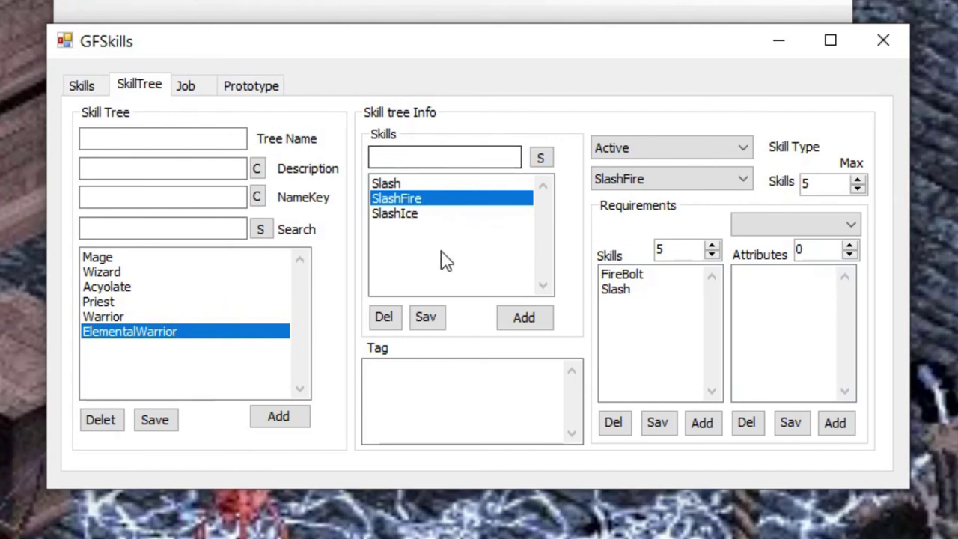
Add two jobs named Human and Elf to the job list.
{"action": "left_click", "coordinate": [201, 90]}
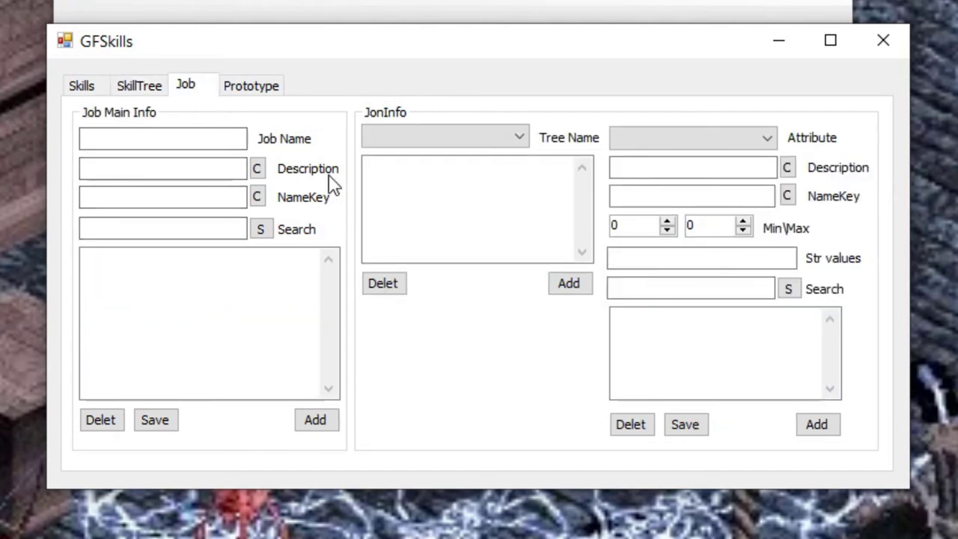
{"action": "left_click", "coordinate": [142, 88]}
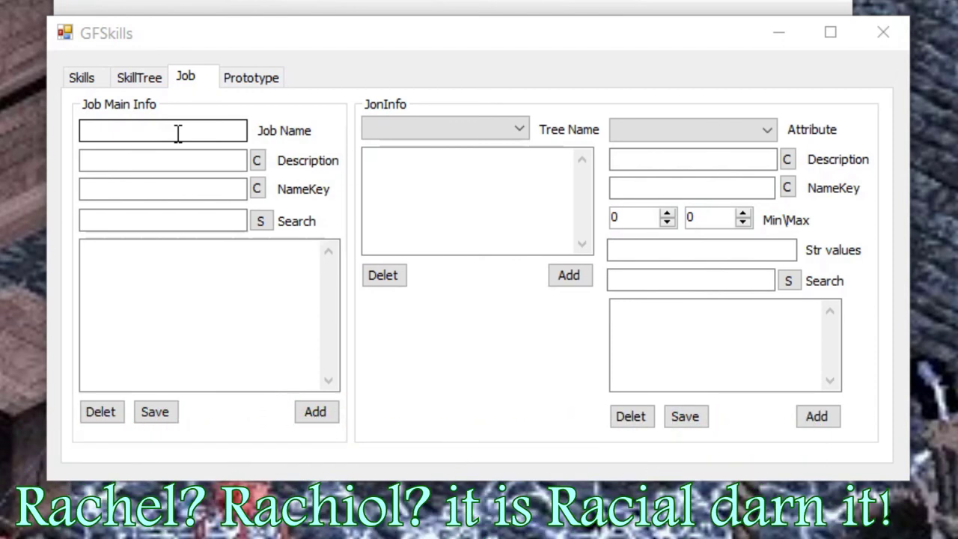
{"action": "left_click", "coordinate": [178, 134]}
{"action": "type", "text": "Human"}
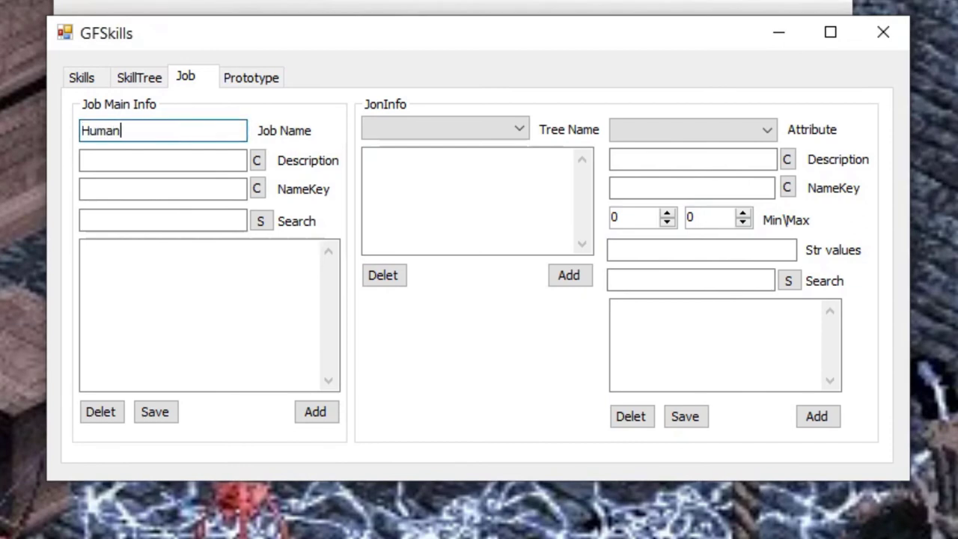
{"action": "left_click", "coordinate": [316, 412]}
{"action": "left_click", "coordinate": [162, 134]}
{"action": "type", "text": "Elf"}
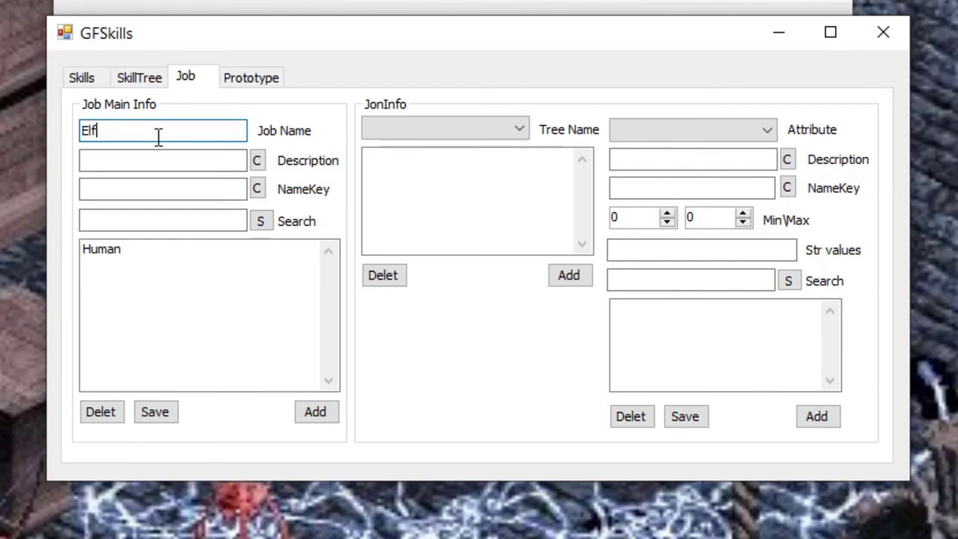
{"action": "left_click", "coordinate": [315, 412]}
Add two more jobs named Dwarf and Half-Orc to the job list.
{"action": "left_click", "coordinate": [103, 130]}
{"action": "type", "text": "Dwarv"}
{"action": "key", "text": "BackSpace"}
{"action": "type", "text": "f"}
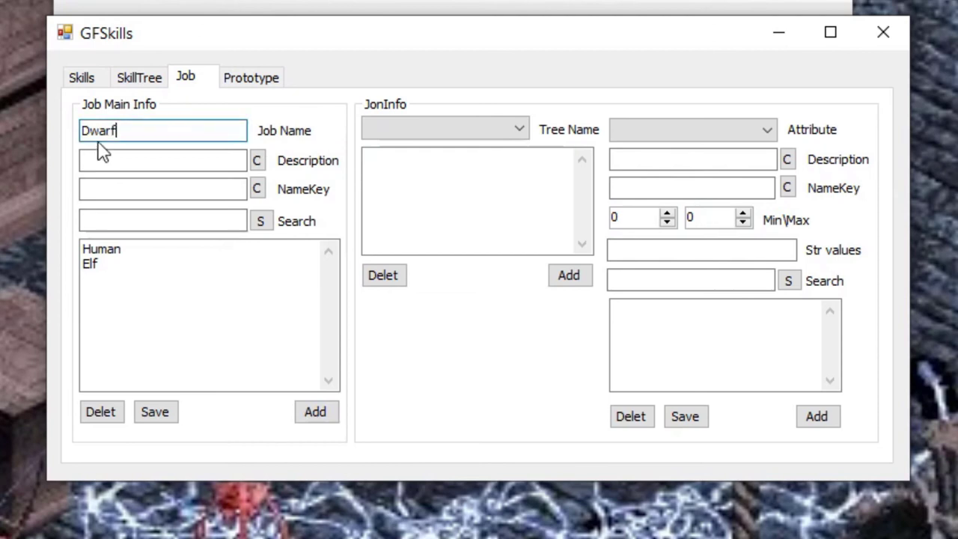
{"action": "left_click", "coordinate": [329, 413]}
{"action": "left_click", "coordinate": [212, 132]}
{"action": "type", "text": "Half"}
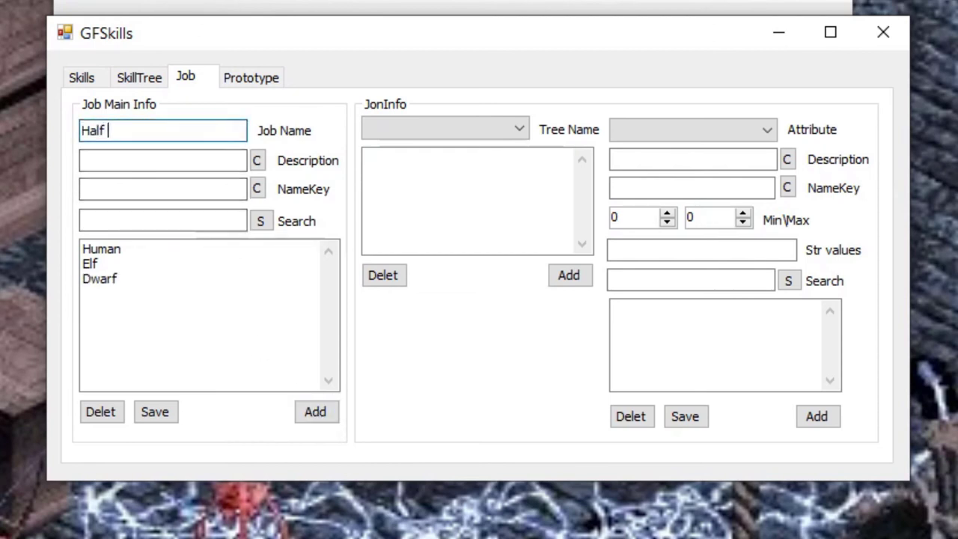
{"action": "type", "text": "-Orc"}
{"action": "left_click", "coordinate": [329, 415]}
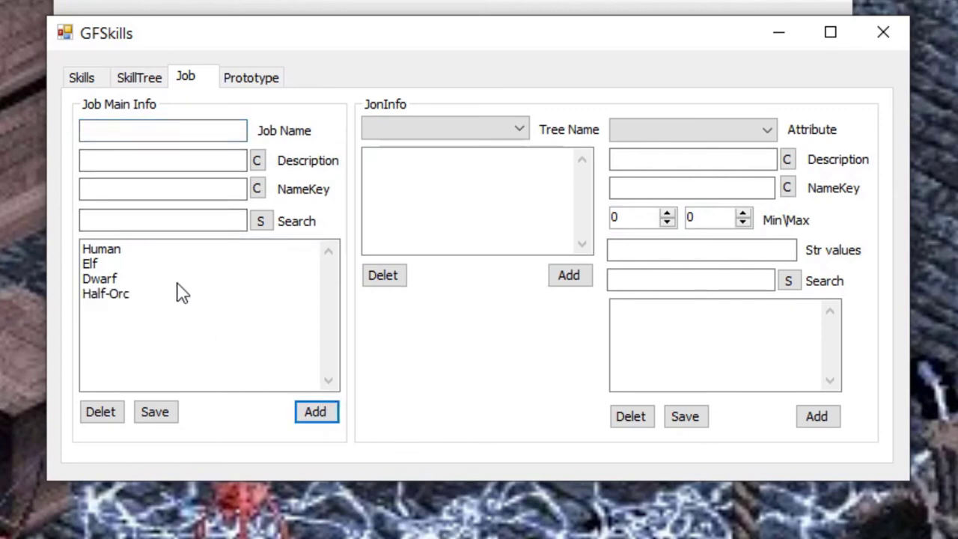
Assign the Mage and Warrior skill trees to the Human job.
{"action": "left_click", "coordinate": [104, 254]}
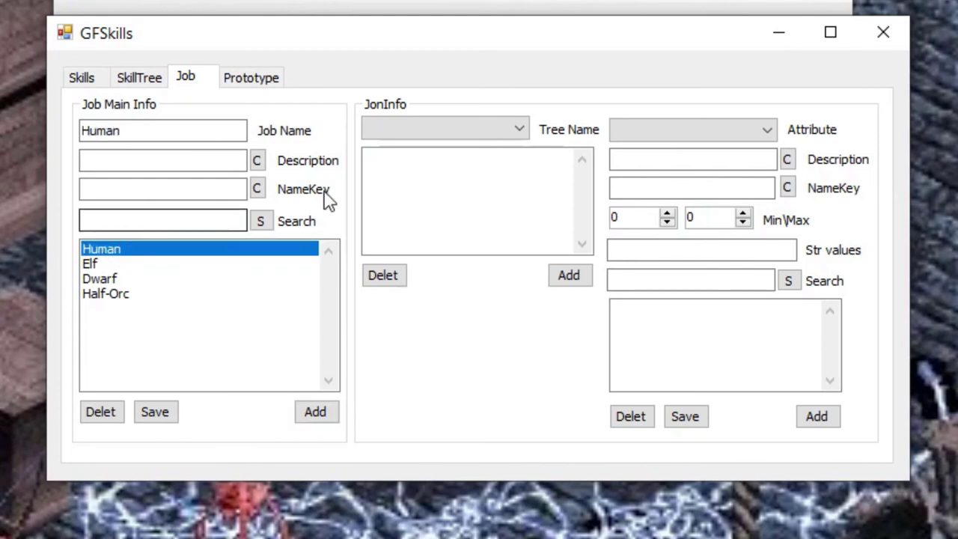
{"action": "left_click", "coordinate": [450, 134]}
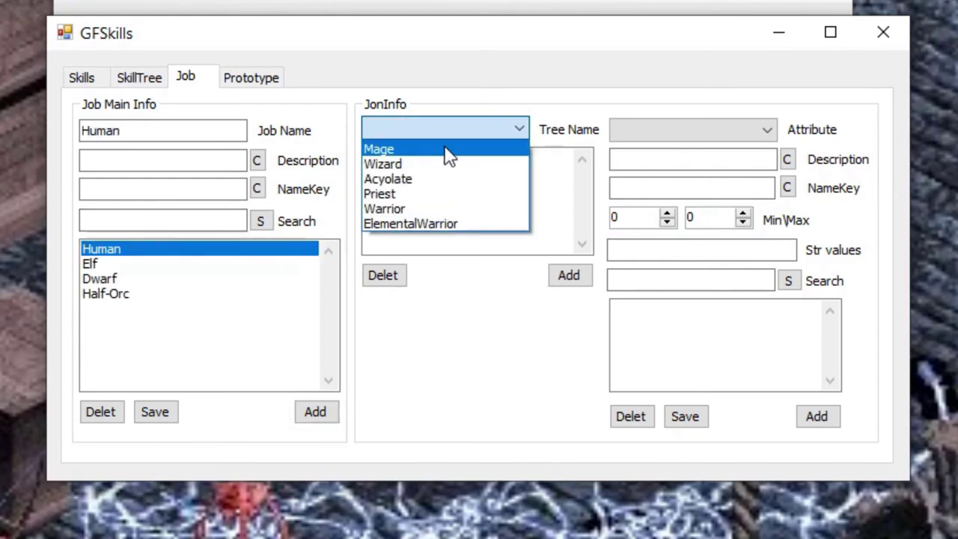
{"action": "left_click", "coordinate": [557, 276]}
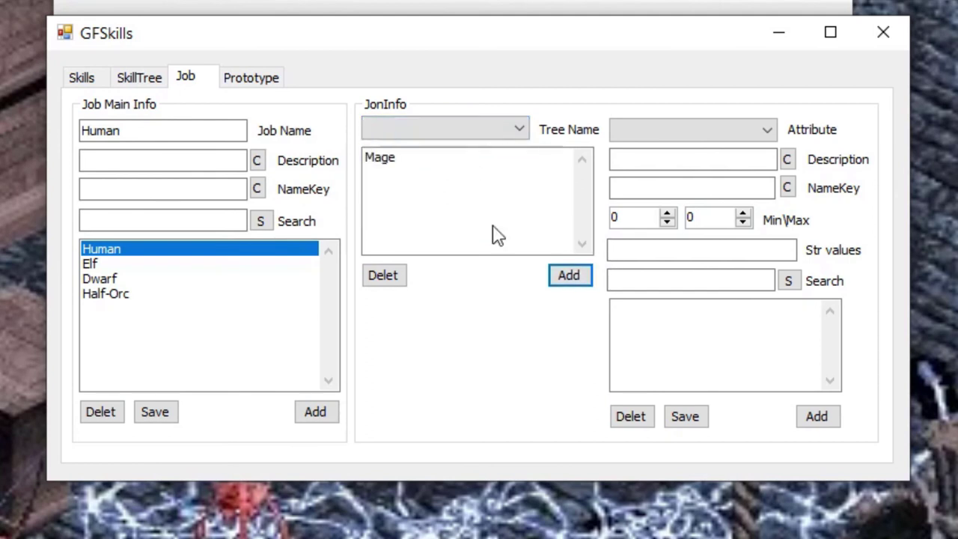
{"action": "left_click", "coordinate": [464, 129]}
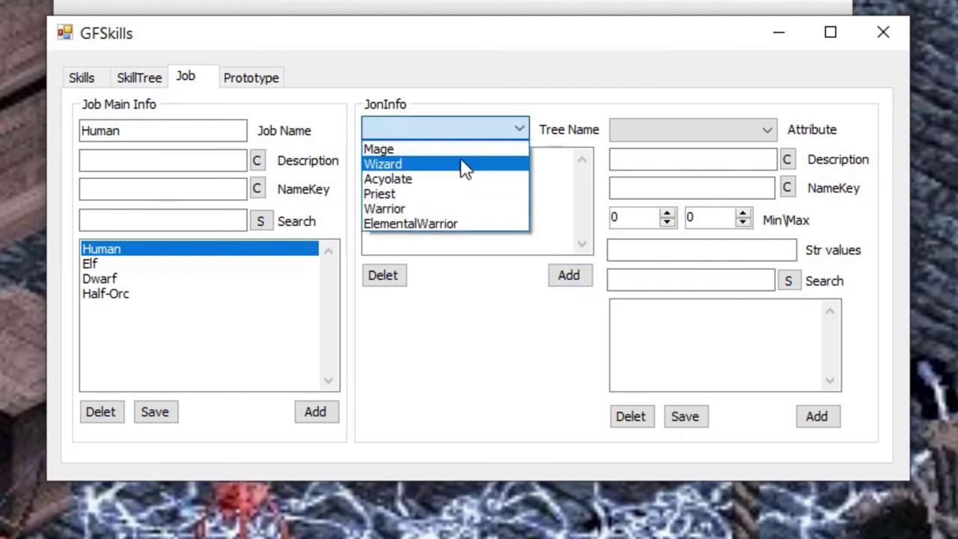
{"action": "left_click", "coordinate": [442, 208]}
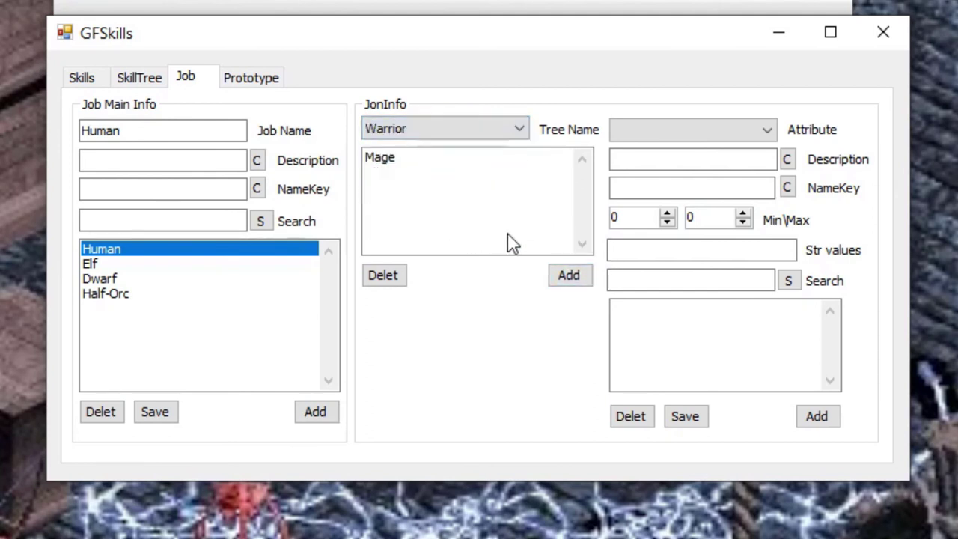
{"action": "left_click", "coordinate": [566, 288]}
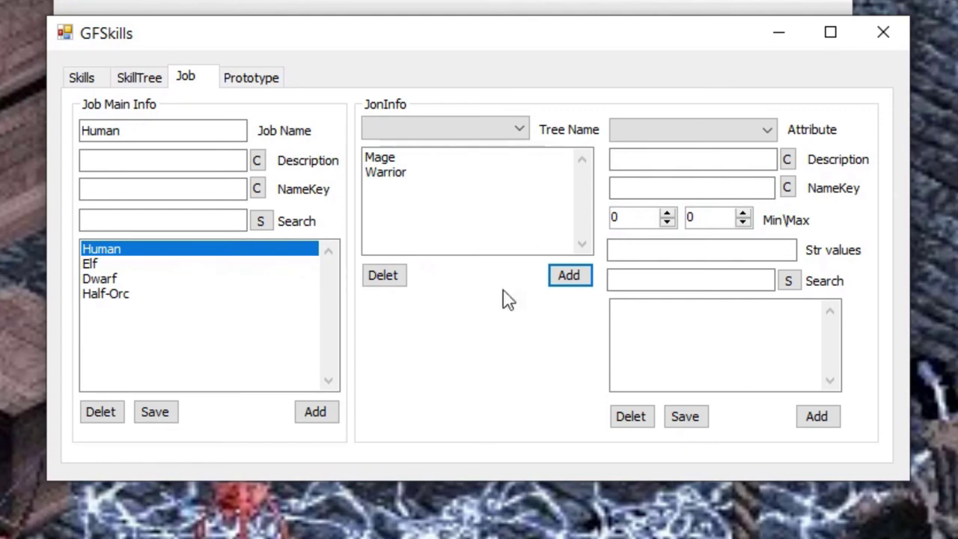
Choose HP as the attribute in the Human job's information.
{"action": "left_click", "coordinate": [711, 146]}
{"action": "left_click", "coordinate": [672, 161]}
{"action": "left_click", "coordinate": [668, 135]}
{"action": "left_click", "coordinate": [663, 147]}
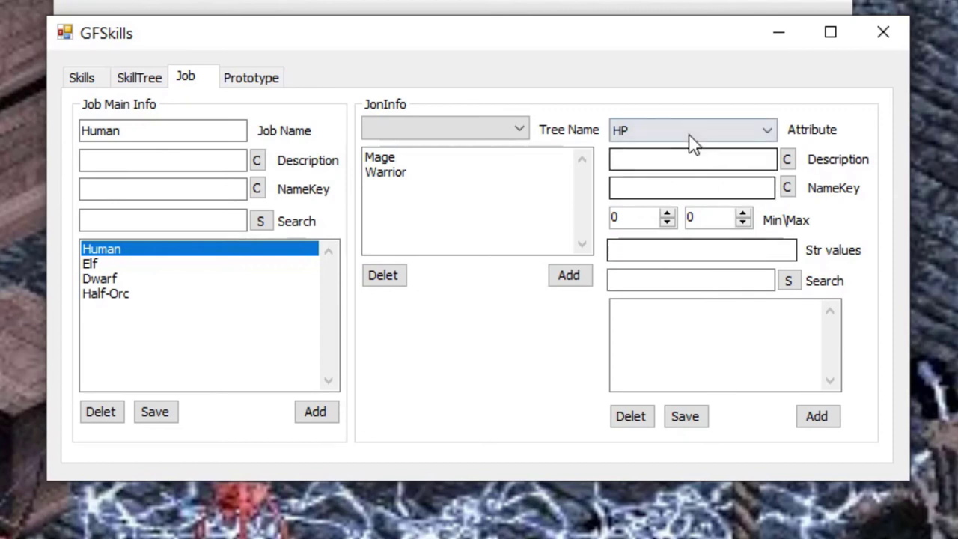
Add a prototype named Soldier with arc type Creatures and arc object Walker.
{"action": "left_click", "coordinate": [258, 83]}
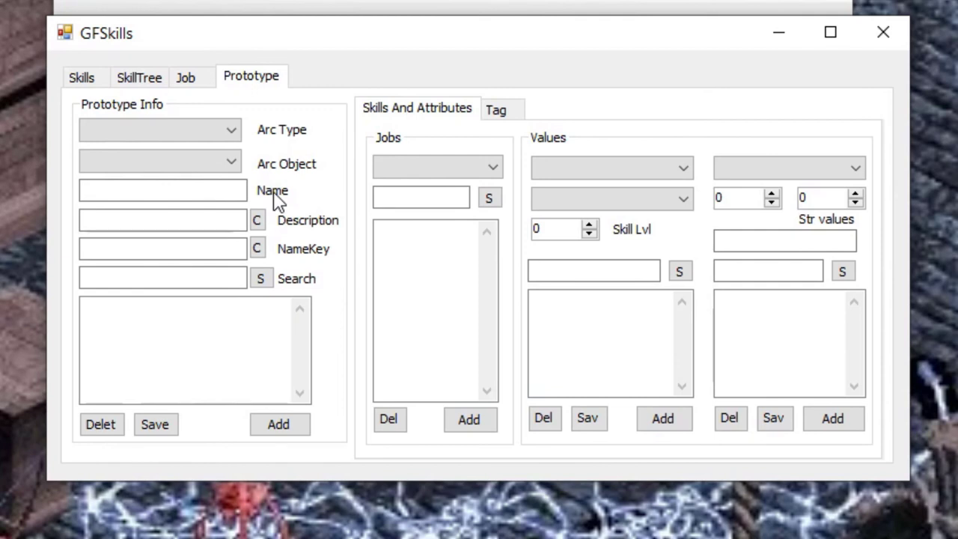
{"action": "left_click", "coordinate": [213, 131]}
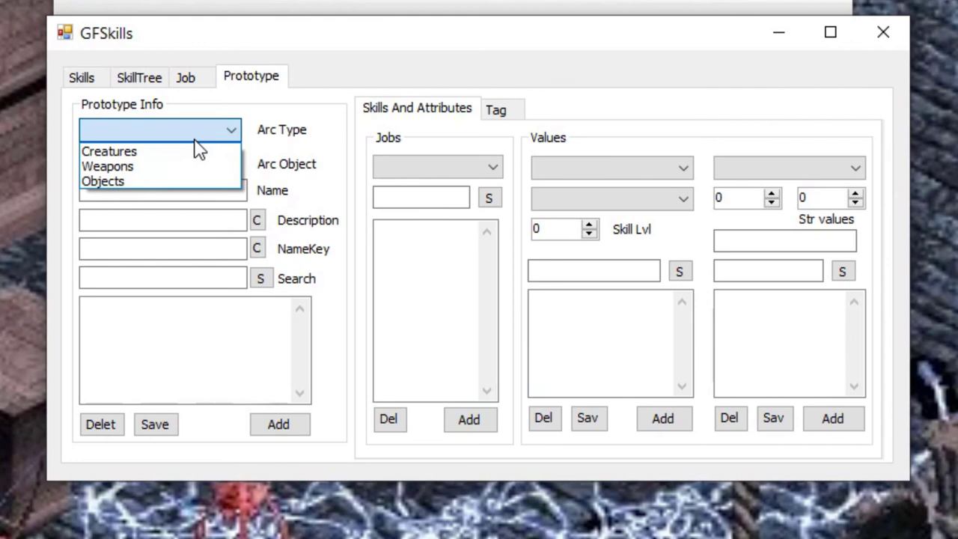
{"action": "left_click", "coordinate": [184, 154]}
{"action": "left_click", "coordinate": [169, 163]}
{"action": "left_click", "coordinate": [159, 180]}
{"action": "left_click", "coordinate": [161, 192]}
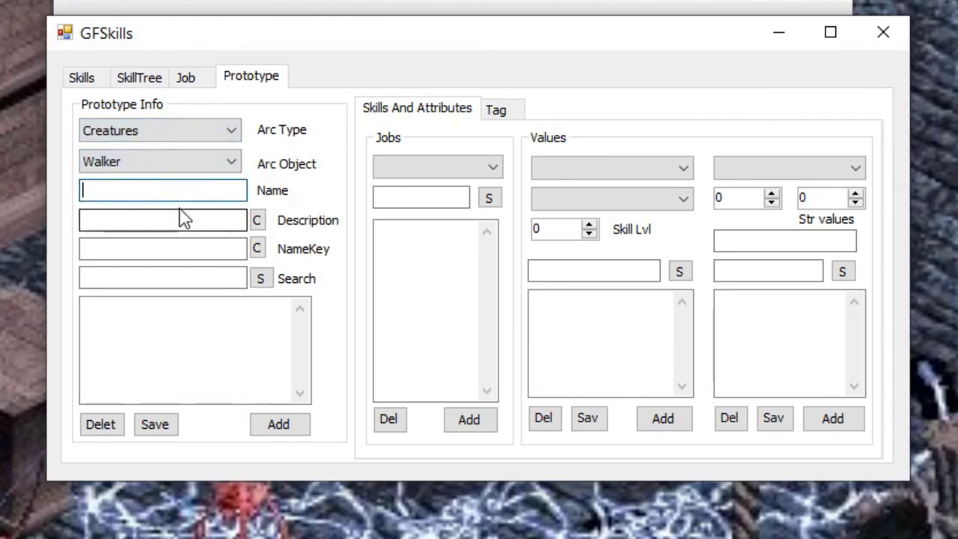
{"action": "type", "text": "Soldier"}
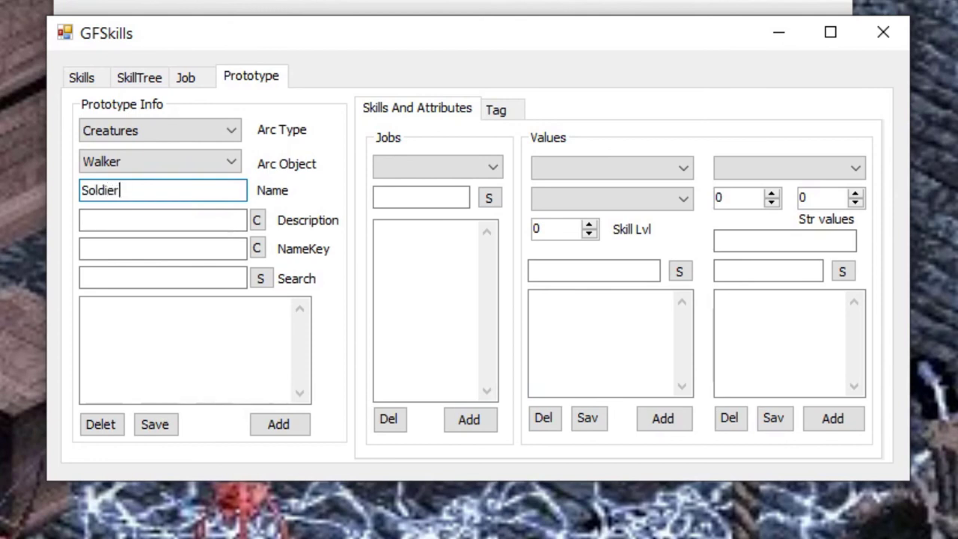
{"action": "left_click", "coordinate": [262, 420]}
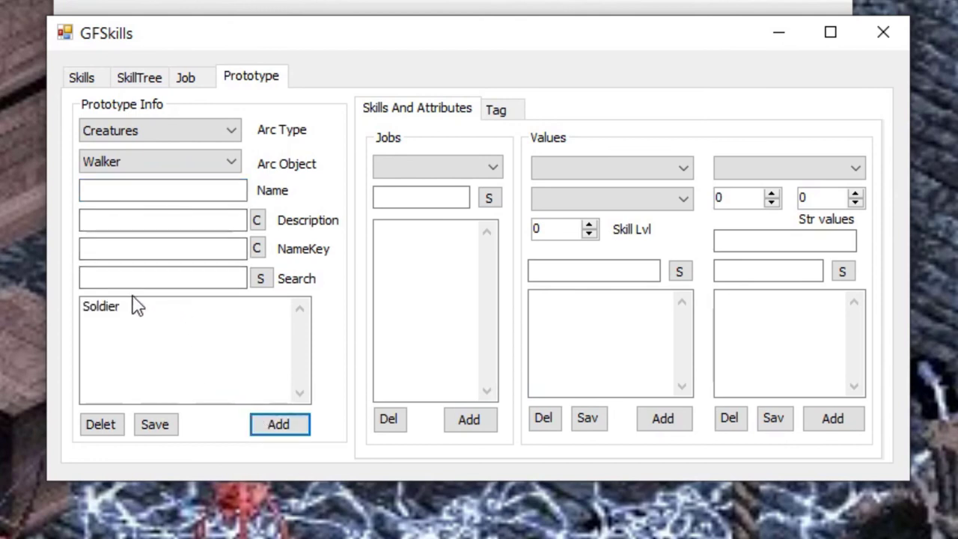
Select the Soldier prototype and choose Human as its job.
{"action": "left_click", "coordinate": [230, 313]}
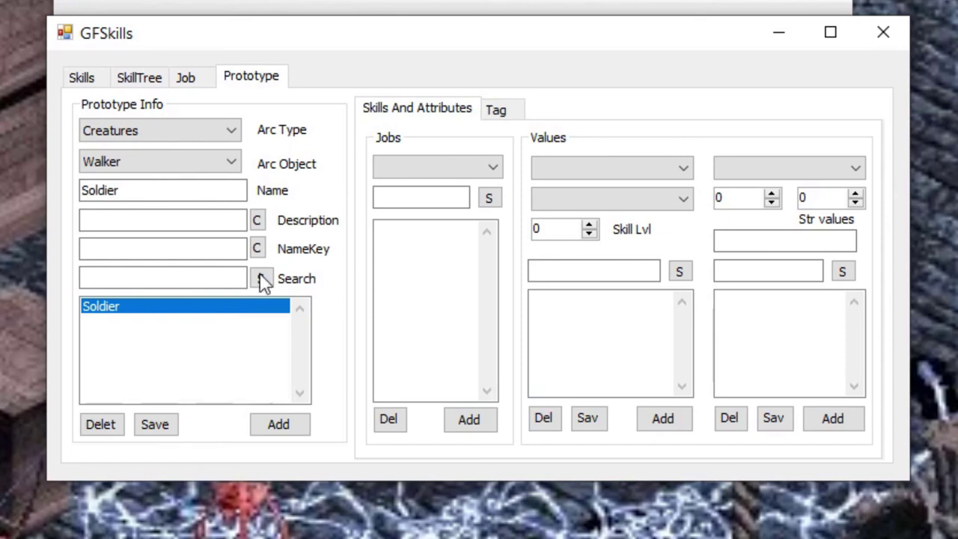
{"action": "left_click", "coordinate": [465, 169]}
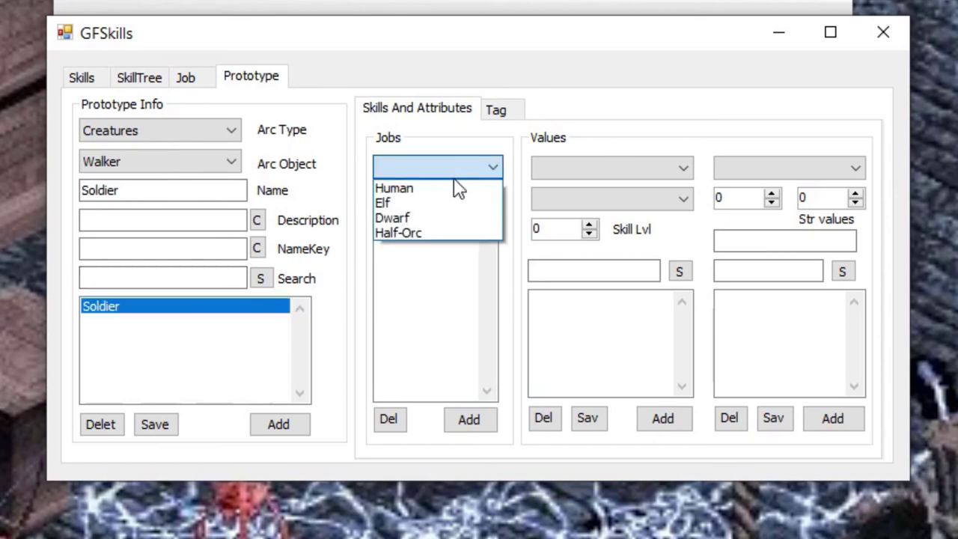
{"action": "left_click", "coordinate": [450, 191]}
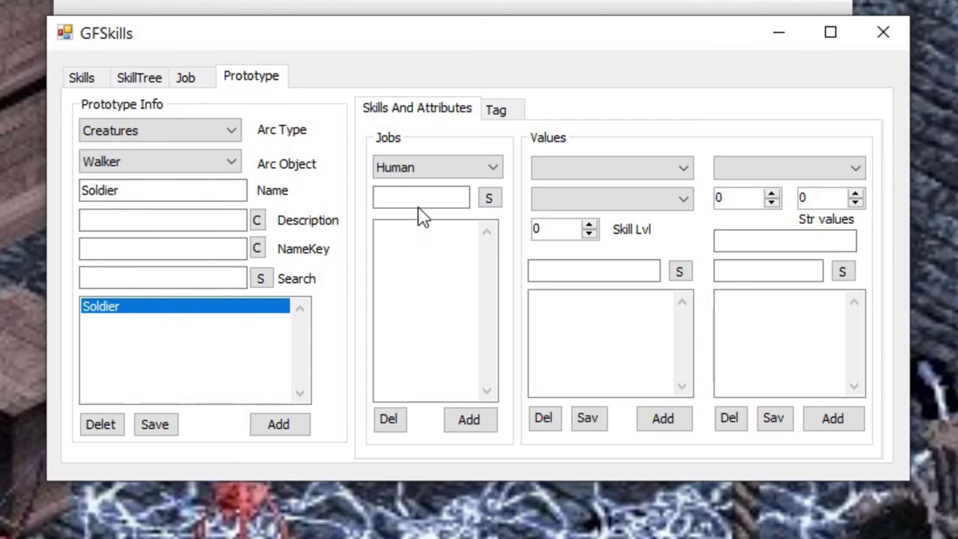
{"action": "left_click", "coordinate": [450, 172]}
{"action": "left_click", "coordinate": [432, 188]}
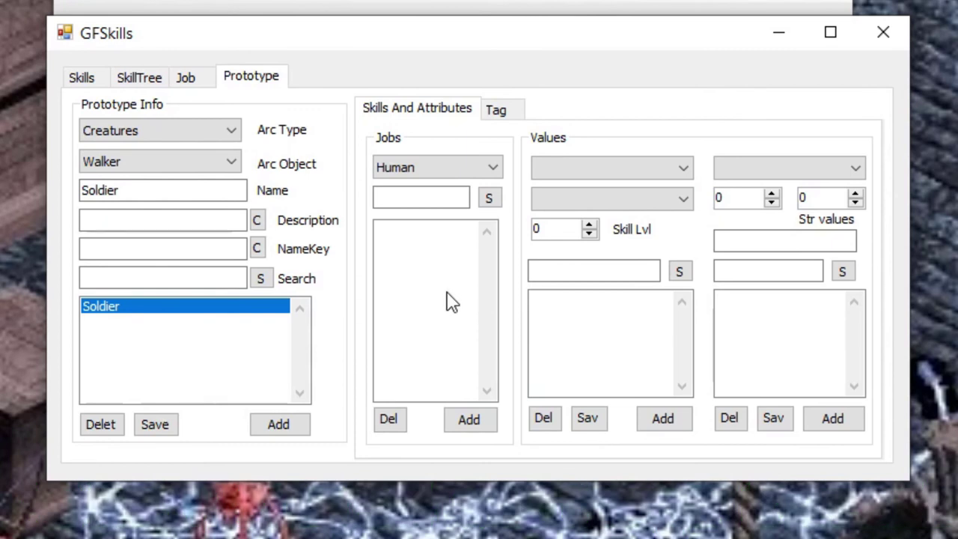
Look over the Soldier prototype's tag and skill sections, the Human job's settings and the ElementalWarrior skill tree.
{"action": "left_click", "coordinate": [497, 114]}
{"action": "left_click", "coordinate": [441, 120]}
{"action": "left_click", "coordinate": [211, 82]}
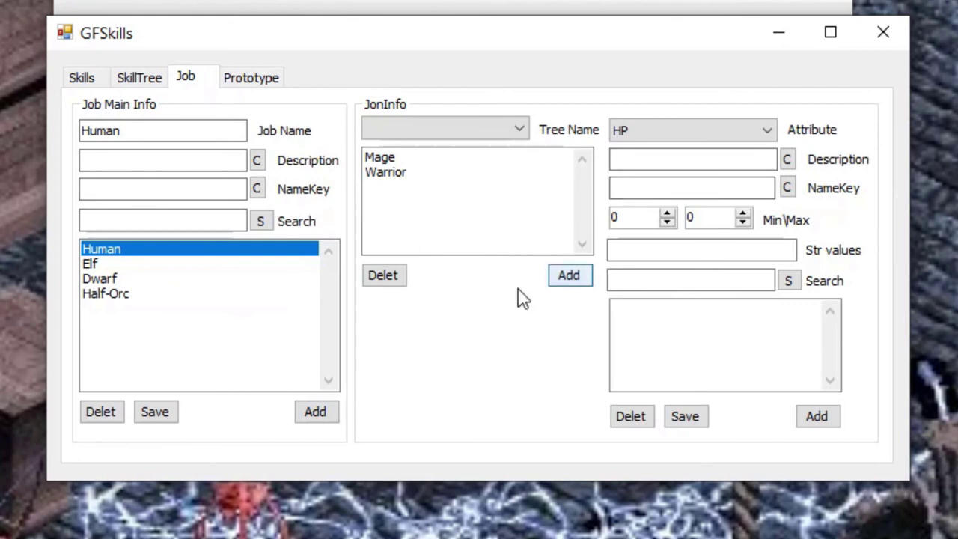
{"action": "left_click", "coordinate": [150, 85]}
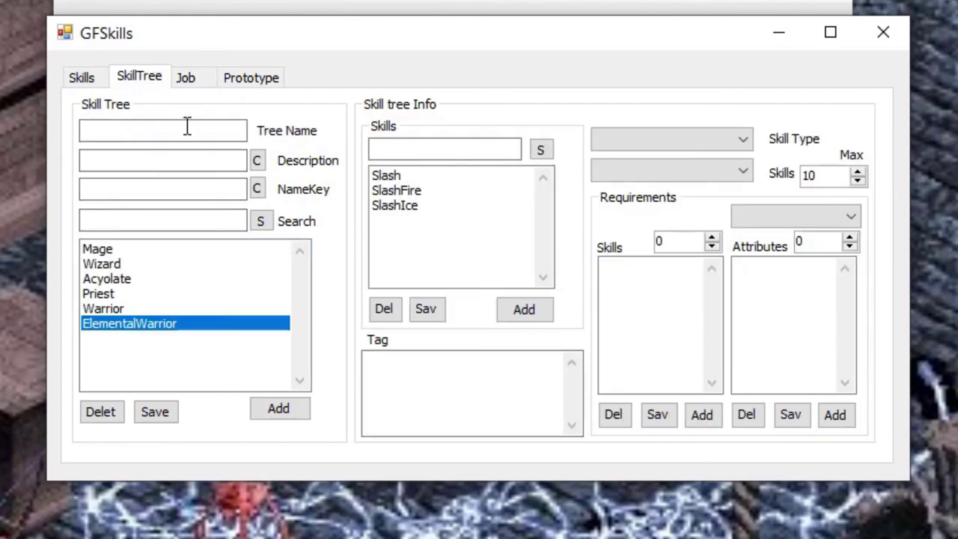
Review the skills form, the ElementalWarrior skill tree and the Human job's settings.
{"action": "left_click", "coordinate": [93, 81]}
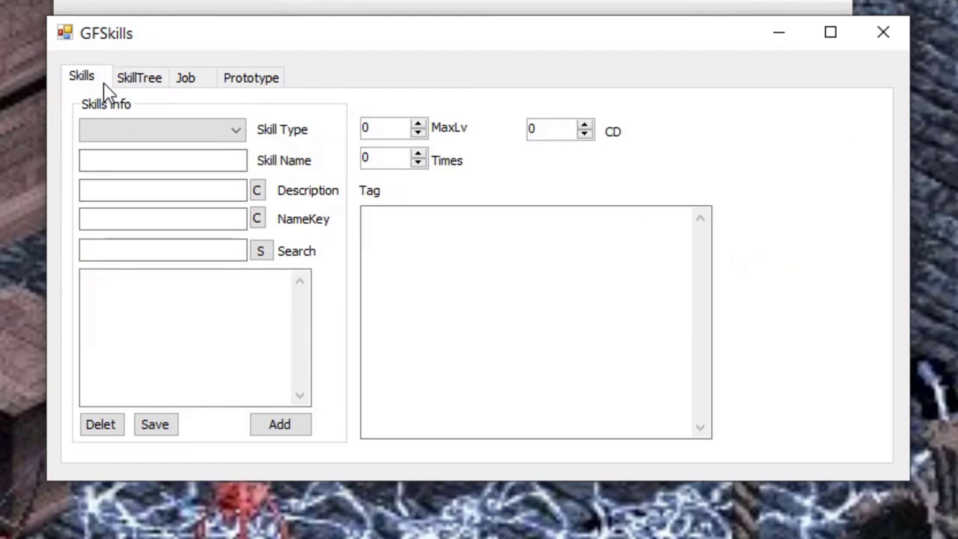
{"action": "left_click", "coordinate": [138, 83]}
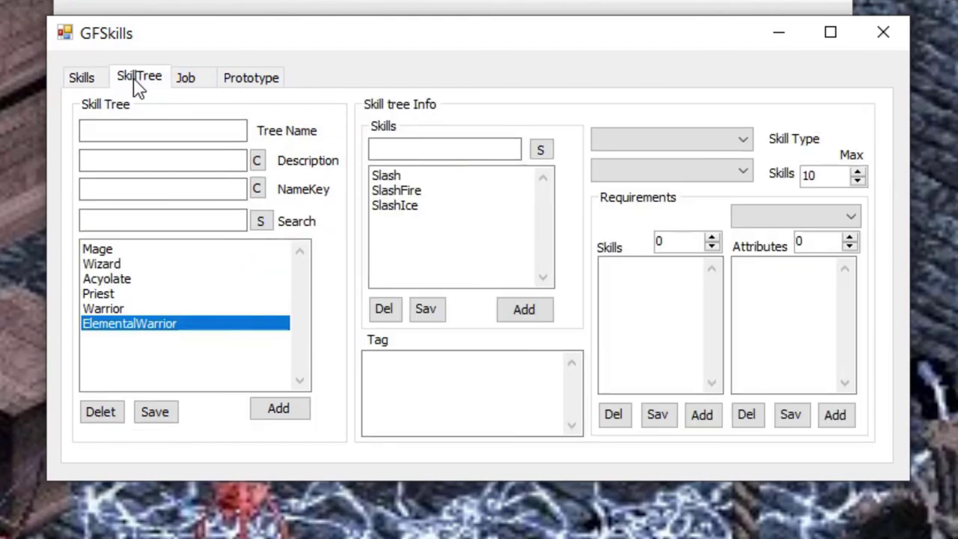
{"action": "left_click", "coordinate": [188, 80]}
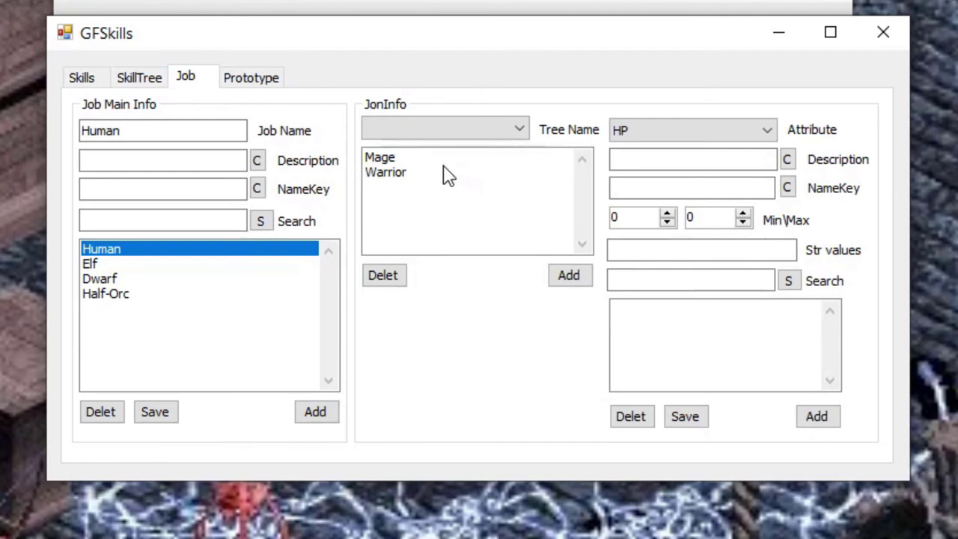
{"action": "left_click", "coordinate": [140, 77]}
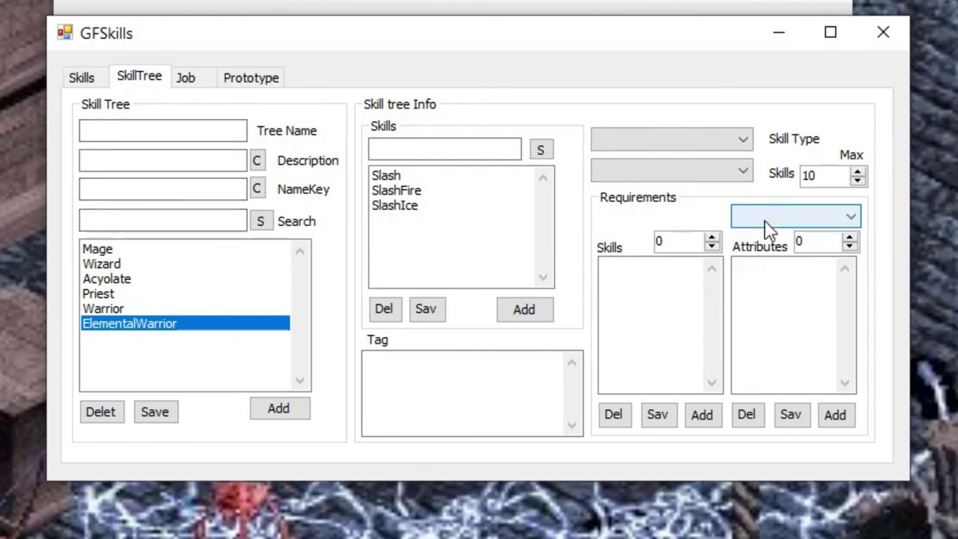
Add the Active skill FireBolt at skill level 300 to the Soldier prototype.
{"action": "left_click", "coordinate": [263, 85]}
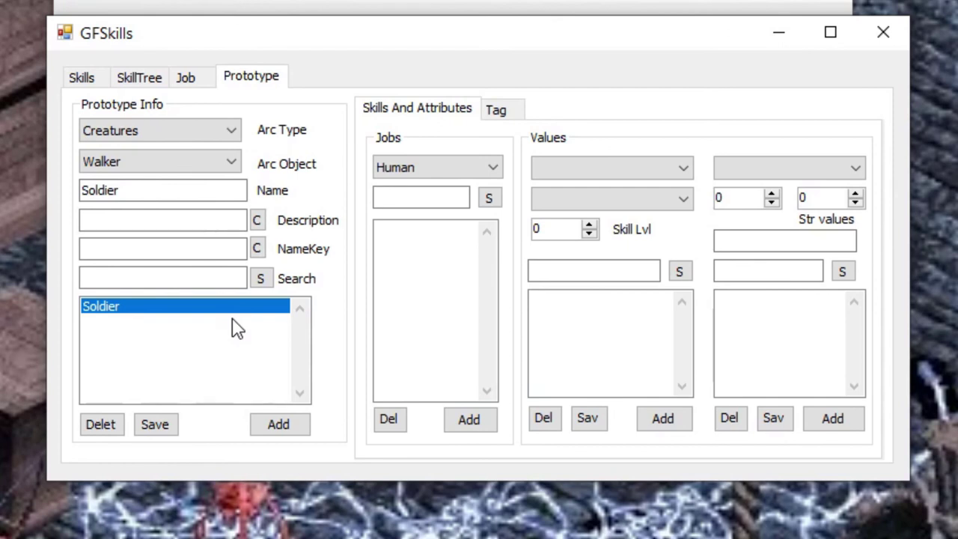
{"action": "left_click", "coordinate": [612, 172]}
{"action": "left_click", "coordinate": [611, 174]}
{"action": "left_click", "coordinate": [563, 169]}
{"action": "left_click", "coordinate": [575, 190]}
{"action": "left_click", "coordinate": [585, 200]}
{"action": "left_click", "coordinate": [588, 217]}
{"action": "double_click", "coordinate": [573, 230]}
{"action": "type", "text": "300"}
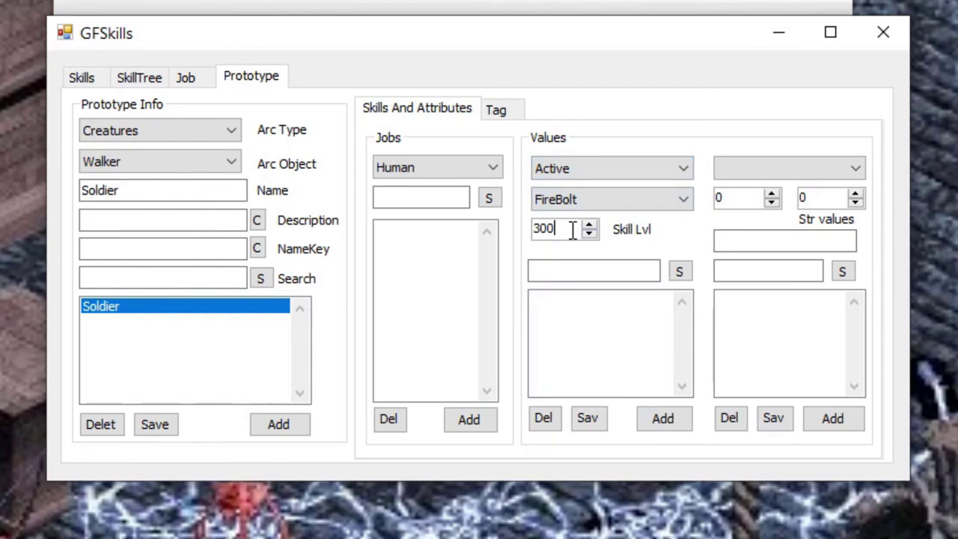
{"action": "left_click", "coordinate": [687, 427]}
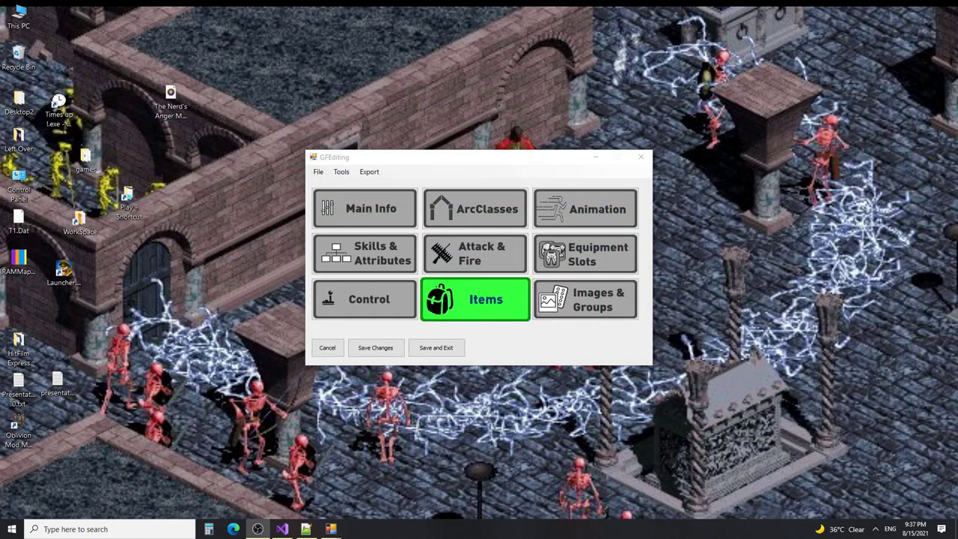
Open the Items editor and the image viewer, and arrange their windows side by side.
{"action": "left_click", "coordinate": [503, 297]}
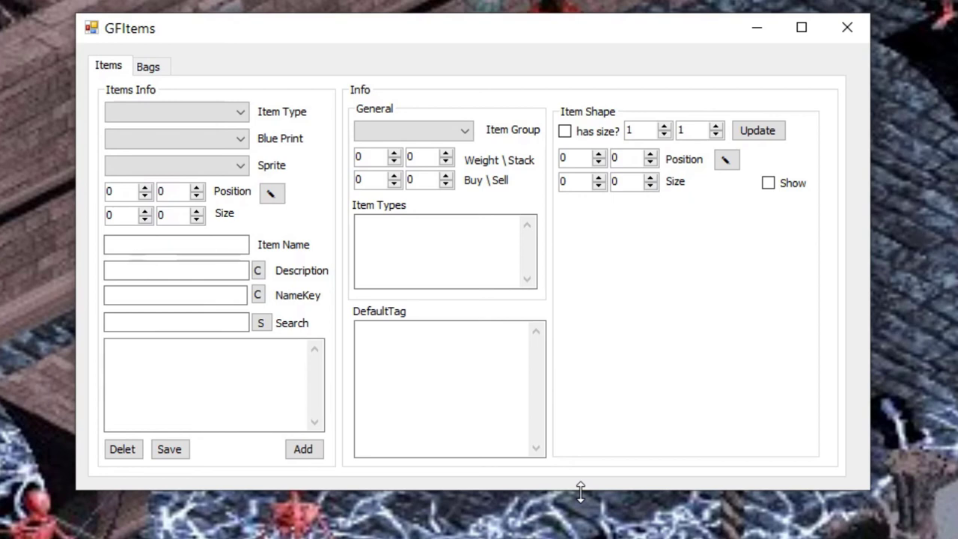
{"action": "left_click", "coordinate": [165, 112]}
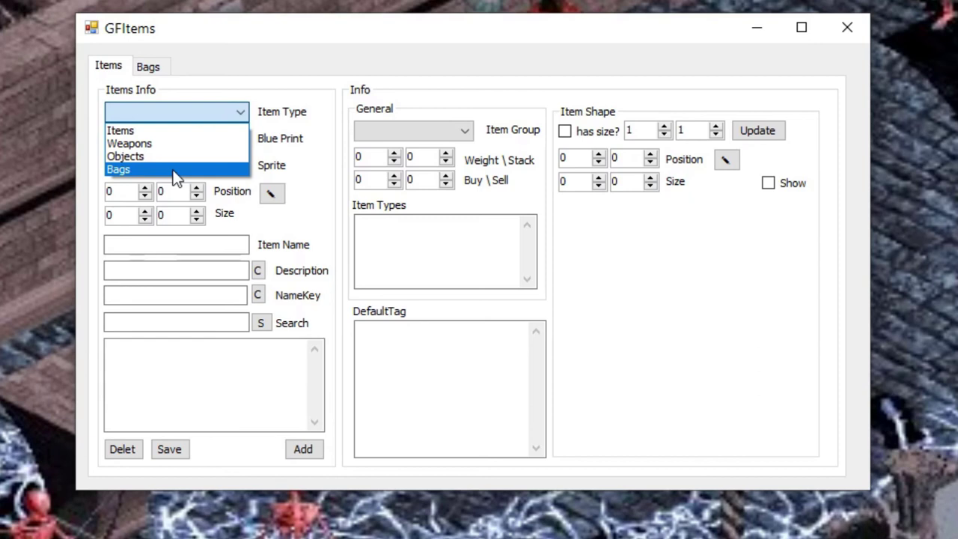
{"action": "left_click", "coordinate": [271, 12]}
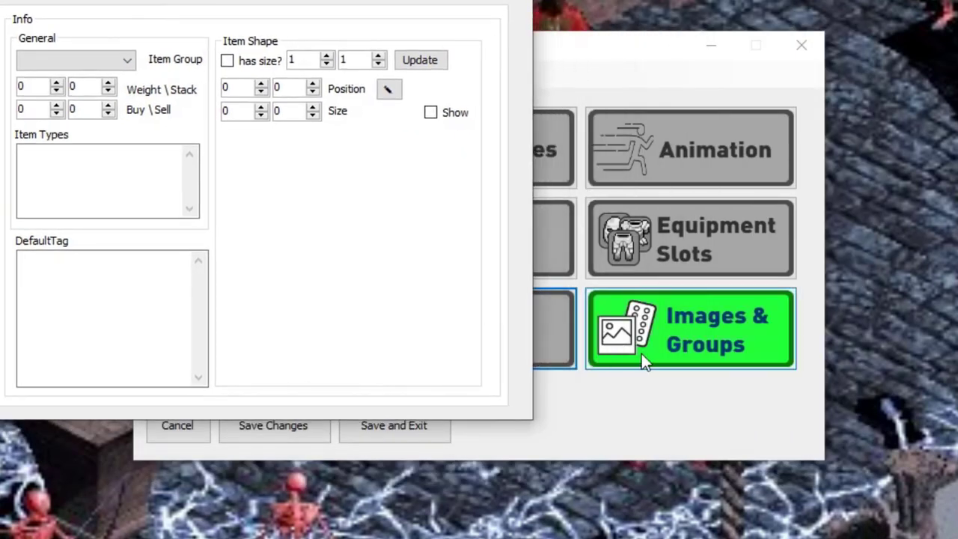
{"action": "left_click", "coordinate": [642, 360]}
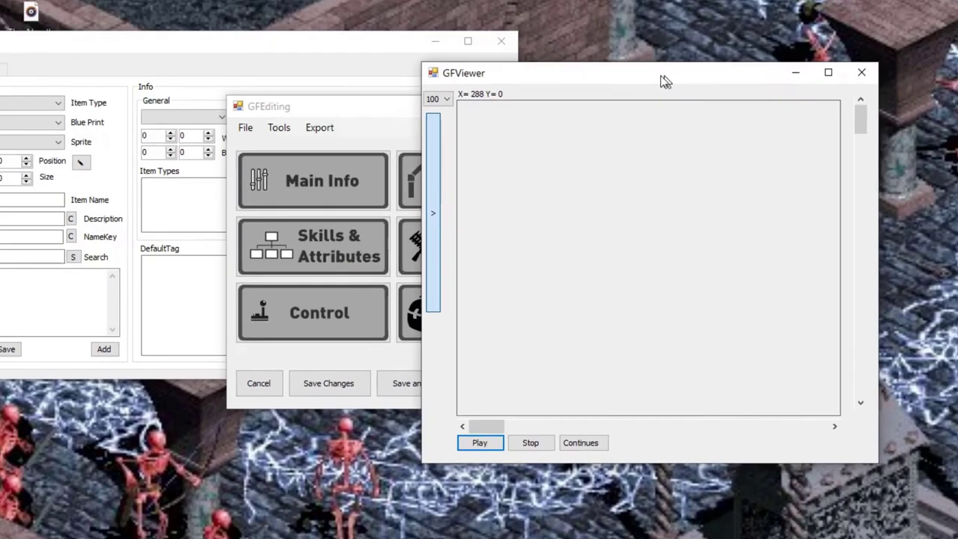
{"action": "left_click_drag", "start_coordinate": [713, 30], "coordinate": [820, 17]}
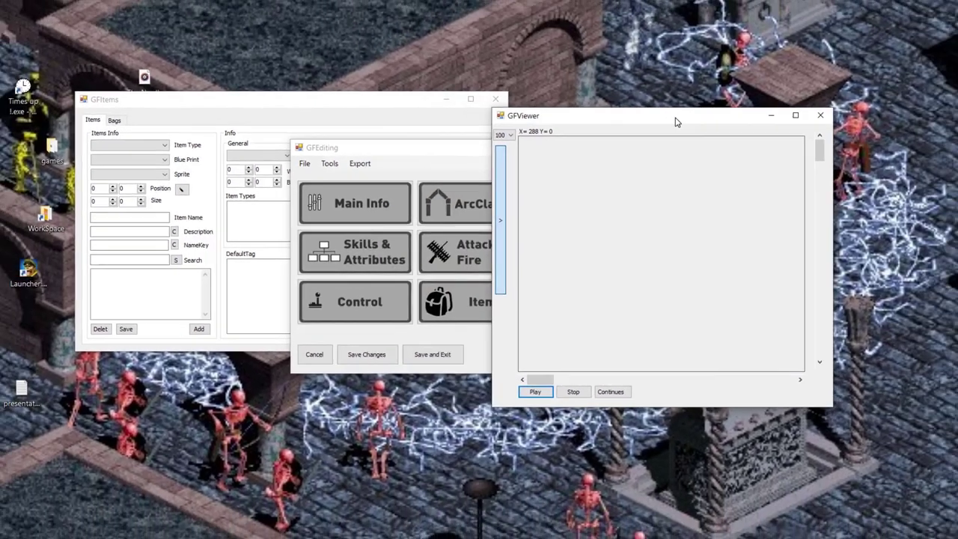
{"action": "left_click", "coordinate": [409, 100]}
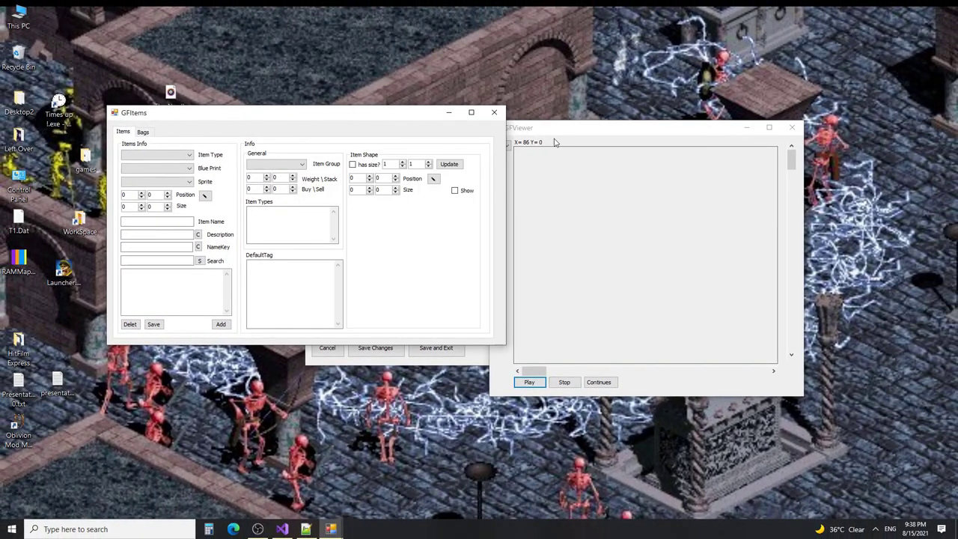
{"action": "left_click_drag", "start_coordinate": [556, 129], "coordinate": [581, 114]}
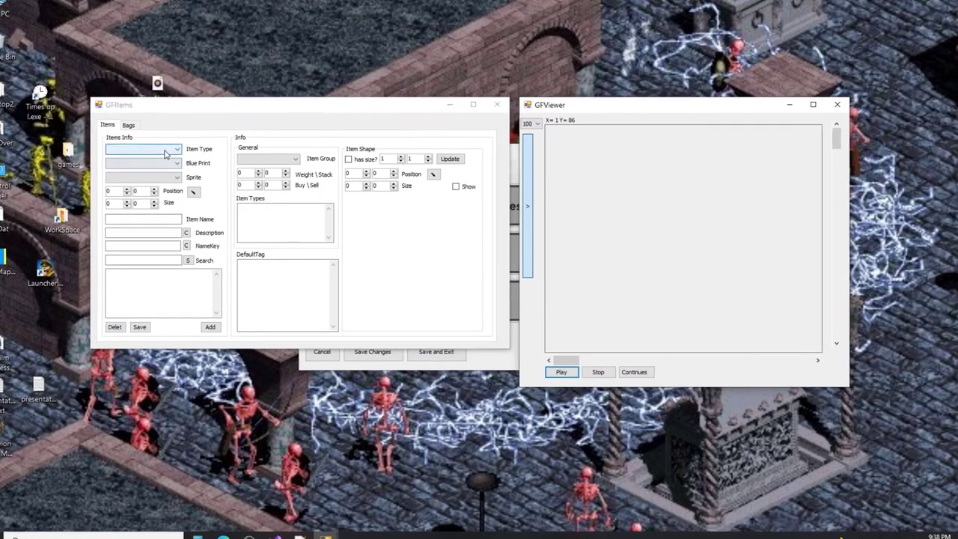
Choose Items as the item type and ISP1.png as the sprite.
{"action": "left_click", "coordinate": [166, 155]}
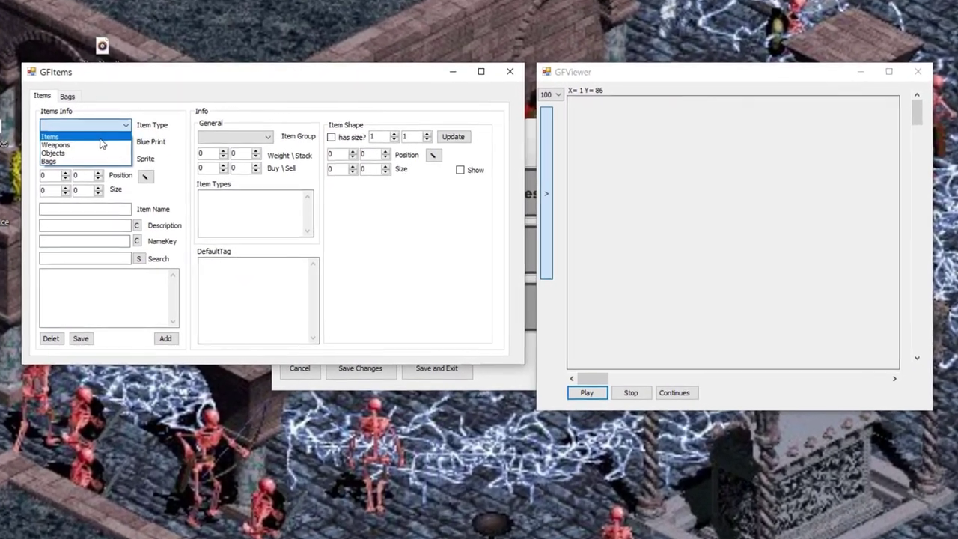
{"action": "left_click", "coordinate": [134, 152]}
{"action": "left_click", "coordinate": [101, 158]}
{"action": "left_click", "coordinate": [98, 169]}
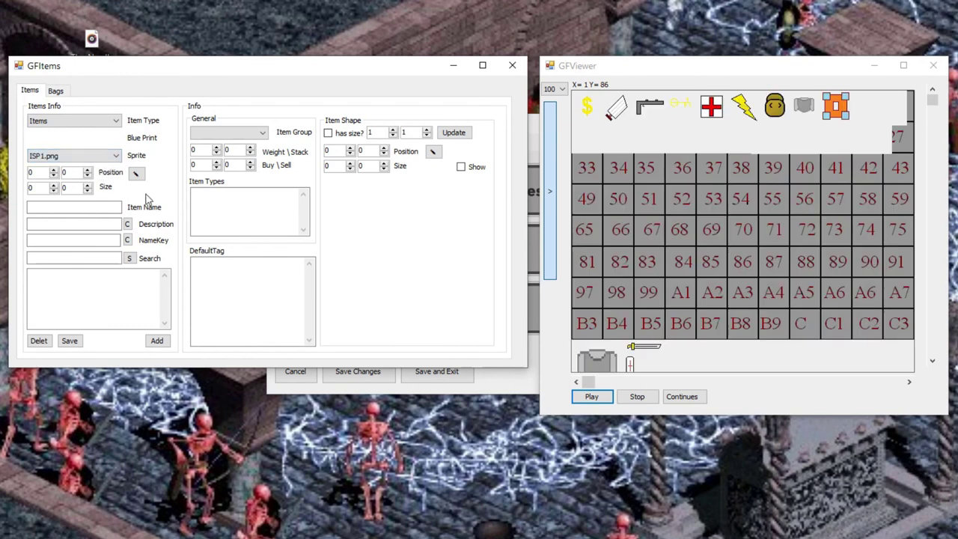
Switch the item type to Weapons with the Gun blueprint and the ISP1.png sprite.
{"action": "left_click", "coordinate": [89, 120]}
{"action": "left_click", "coordinate": [86, 135]}
{"action": "left_click", "coordinate": [95, 144]}
{"action": "left_click", "coordinate": [94, 150]}
{"action": "left_click", "coordinate": [93, 156]}
{"action": "left_click", "coordinate": [88, 168]}
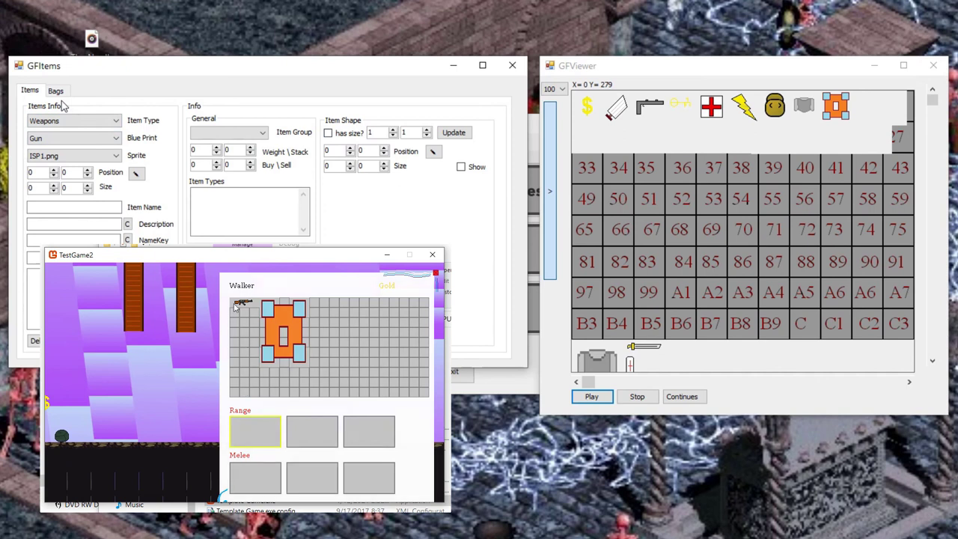
{"action": "left_click_drag", "start_coordinate": [239, 308], "coordinate": [265, 425]}
{"action": "key", "text": "Escape"}
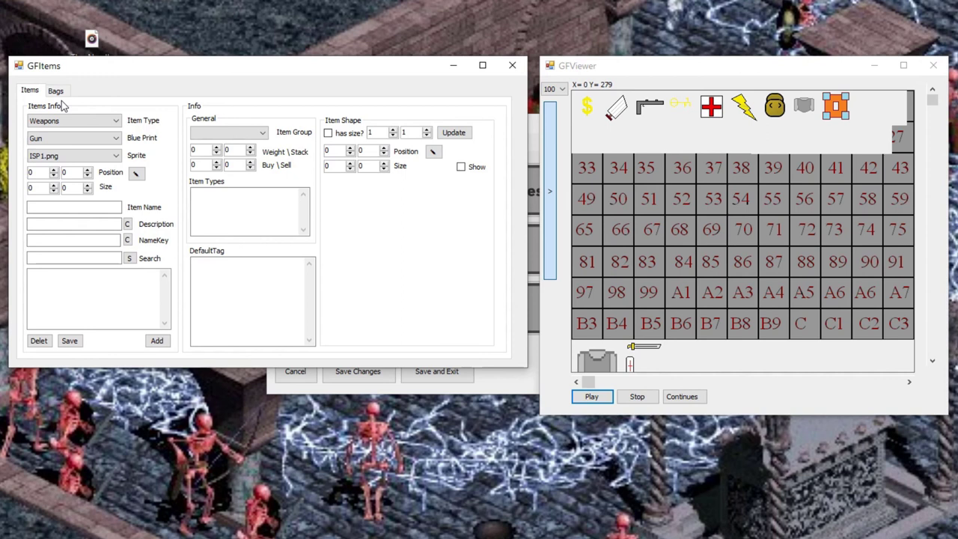
Set the item type back to Items and select ISP1.png as the new item's sprite.
{"action": "left_click", "coordinate": [97, 121]}
{"action": "left_click", "coordinate": [79, 134]}
{"action": "left_click", "coordinate": [74, 155]}
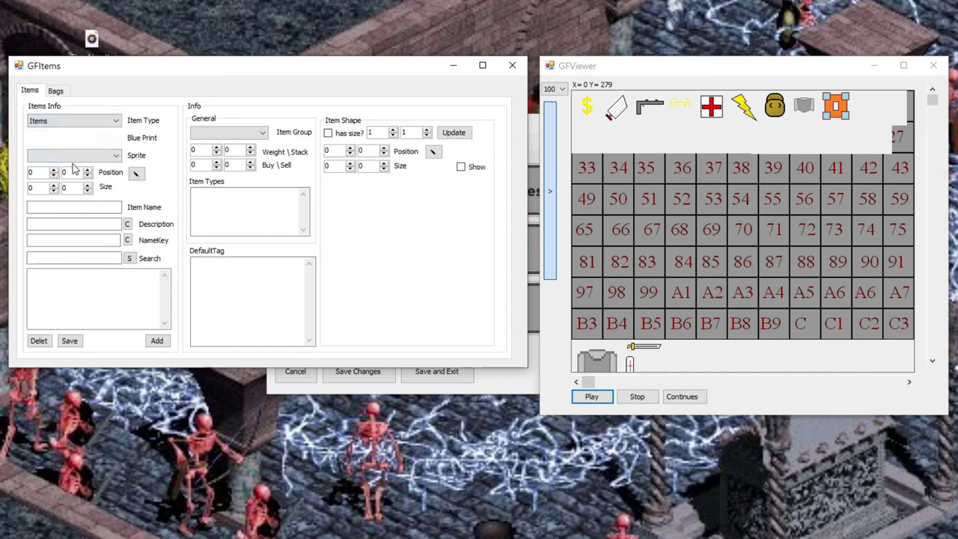
{"action": "left_click", "coordinate": [75, 167]}
{"action": "left_click", "coordinate": [75, 155]}
{"action": "left_click", "coordinate": [75, 166]}
Set the sprite size to 48 by 48, add the item under the name Money and select it.
{"action": "double_click", "coordinate": [48, 188]}
{"action": "type", "text": "48"}
{"action": "double_click", "coordinate": [65, 188]}
{"action": "type", "text": "48"}
{"action": "left_click", "coordinate": [79, 207]}
{"action": "type", "text": "Money"}
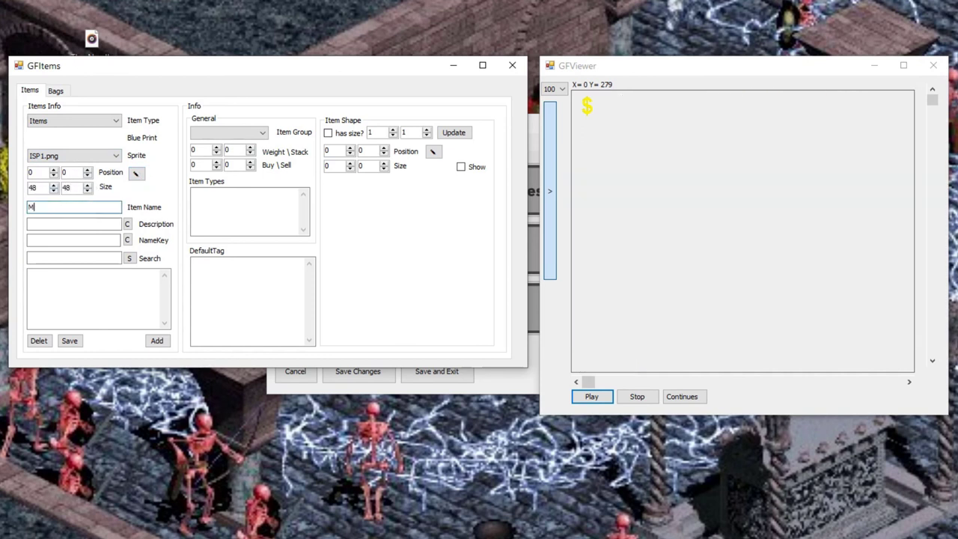
{"action": "left_click", "coordinate": [156, 340]}
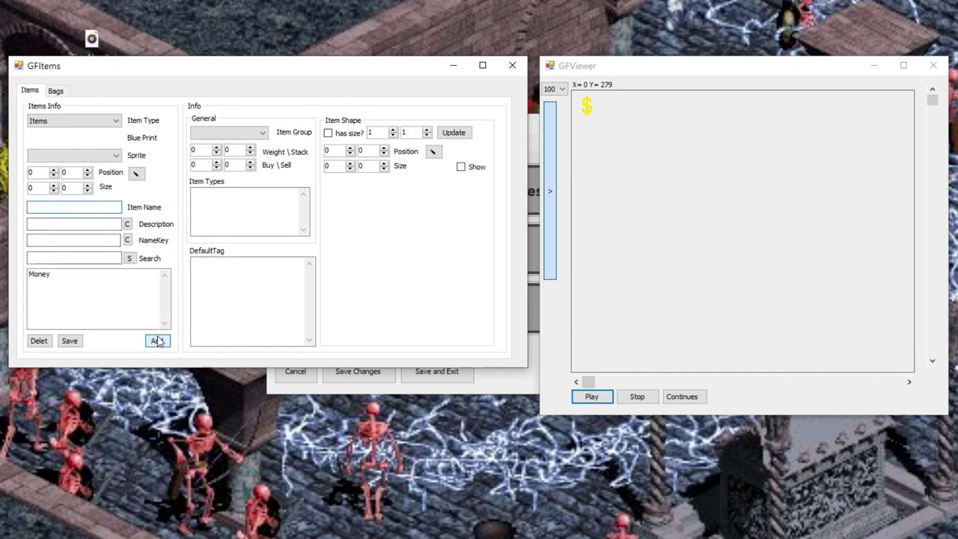
{"action": "left_click", "coordinate": [51, 275]}
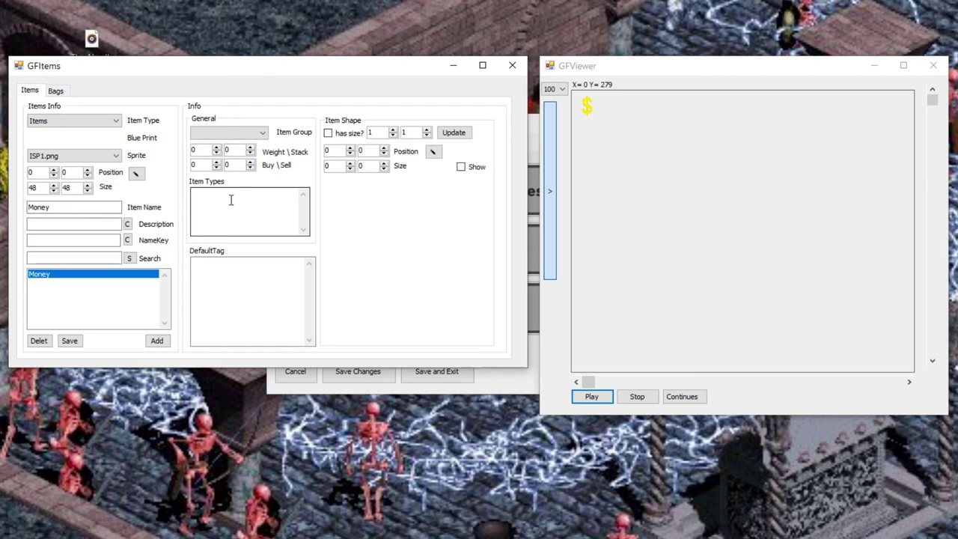
Add a Weapons item named Gun1 with the Gun blueprint and the ISP1.png sprite, and select it.
{"action": "left_click", "coordinate": [105, 122]}
{"action": "left_click", "coordinate": [91, 138]}
{"action": "left_click", "coordinate": [91, 139]}
{"action": "left_click", "coordinate": [84, 148]}
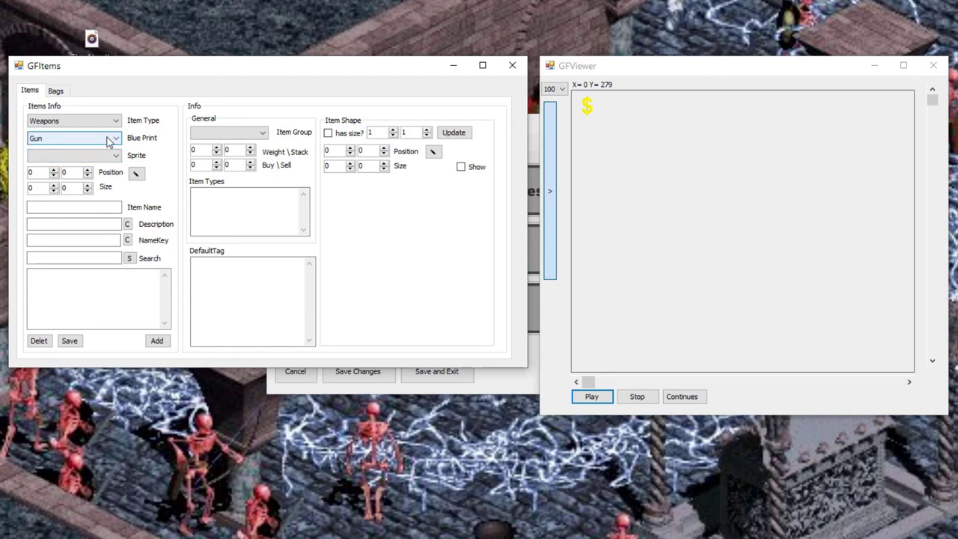
{"action": "left_click", "coordinate": [112, 155]}
{"action": "left_click", "coordinate": [105, 168]}
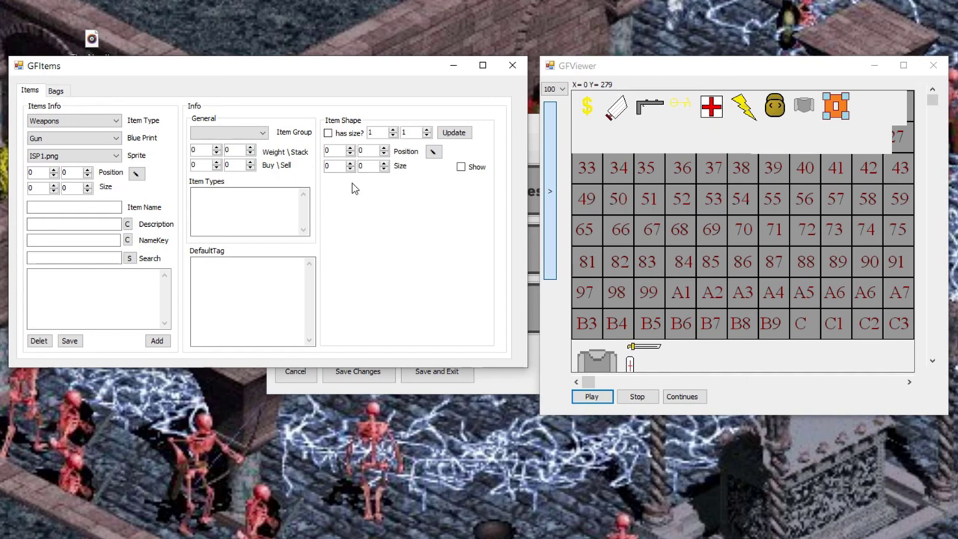
{"action": "left_click", "coordinate": [82, 208]}
{"action": "type", "text": "Gun1"}
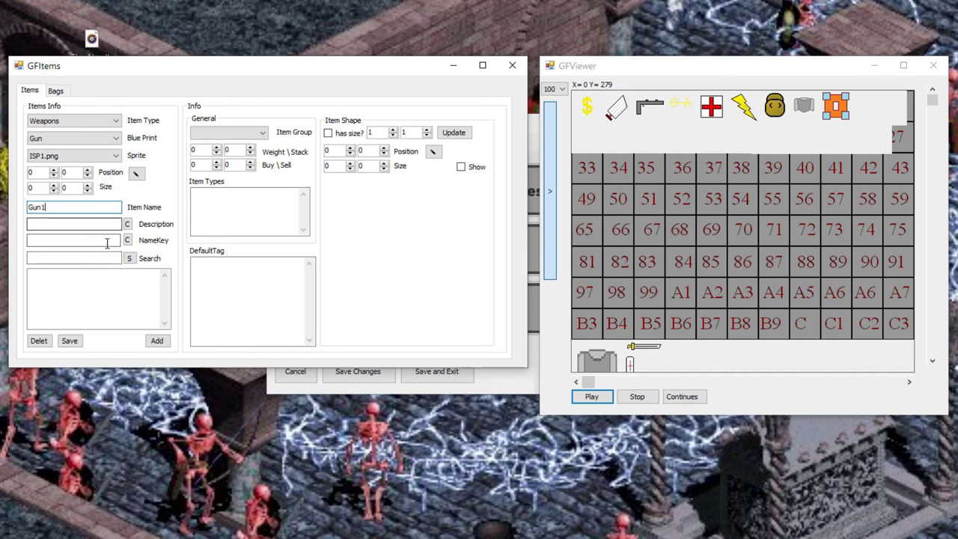
{"action": "left_click", "coordinate": [156, 341]}
{"action": "left_click", "coordinate": [75, 275]}
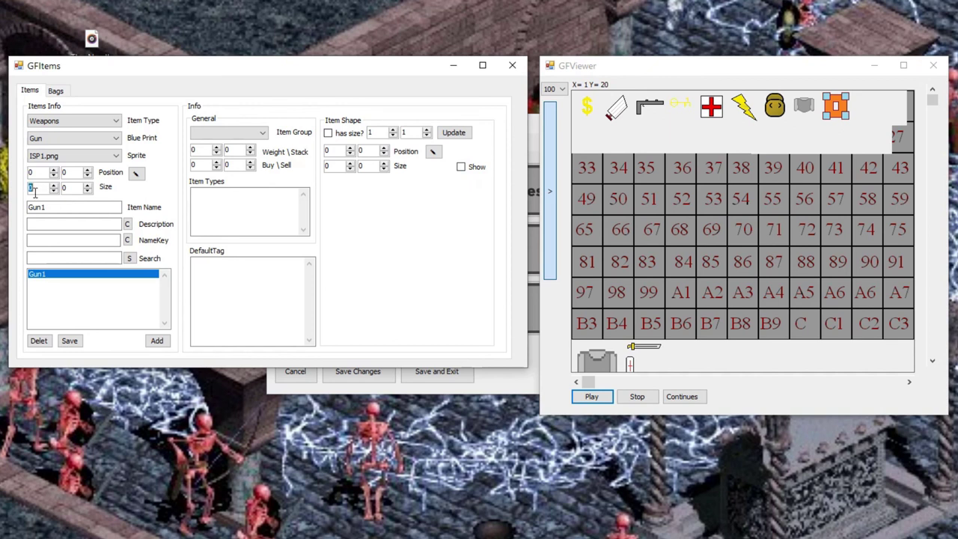
Set Gun1's sprite size to 48 by 48 and its horizontal position to 96, and save the item.
{"action": "type", "text": "48"}
{"action": "key", "text": "Tab"}
{"action": "type", "text": "48"}
{"action": "left_click", "coordinate": [39, 175]}
{"action": "type", "text": "96"}
{"action": "key", "text": "Tab"}
{"action": "left_click", "coordinate": [78, 341]}
{"action": "left_click", "coordinate": [38, 174]}
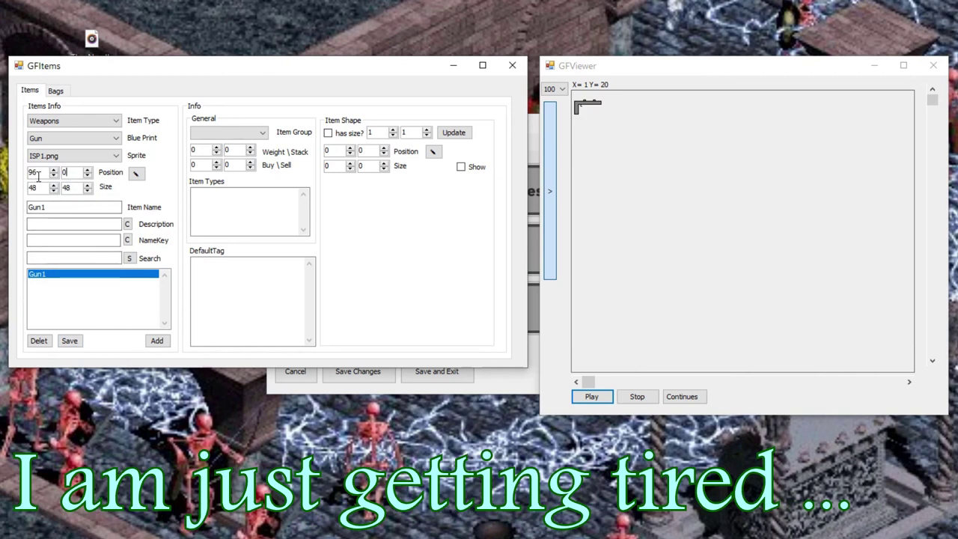
{"action": "key", "text": "BackSpace"}
{"action": "type", "text": "5"}
{"action": "left_click", "coordinate": [73, 341]}
{"action": "left_click", "coordinate": [78, 277]}
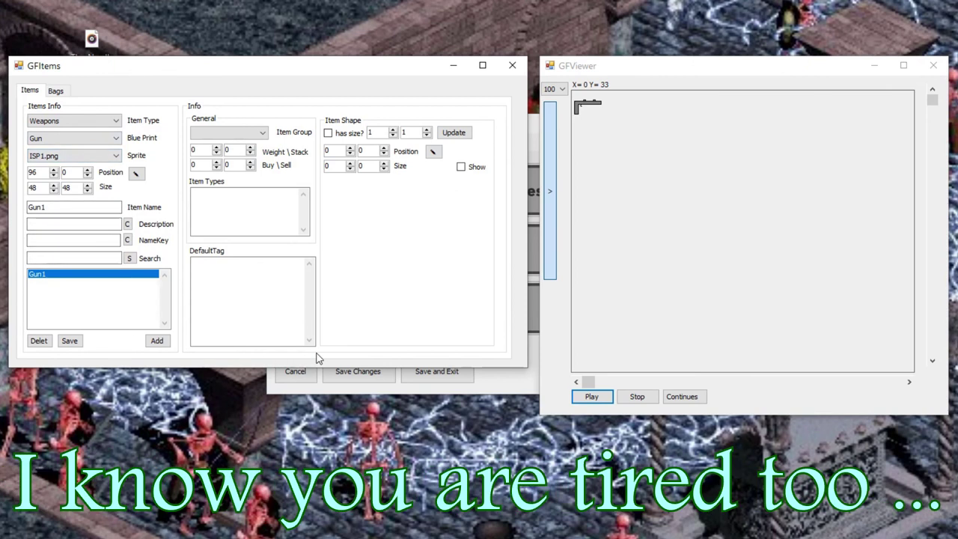
Add a weapon named Sword with sprite position 48, 48 and size 48 by 48, and select it.
{"action": "double_click", "coordinate": [81, 207]}
{"action": "type", "text": "Sword"}
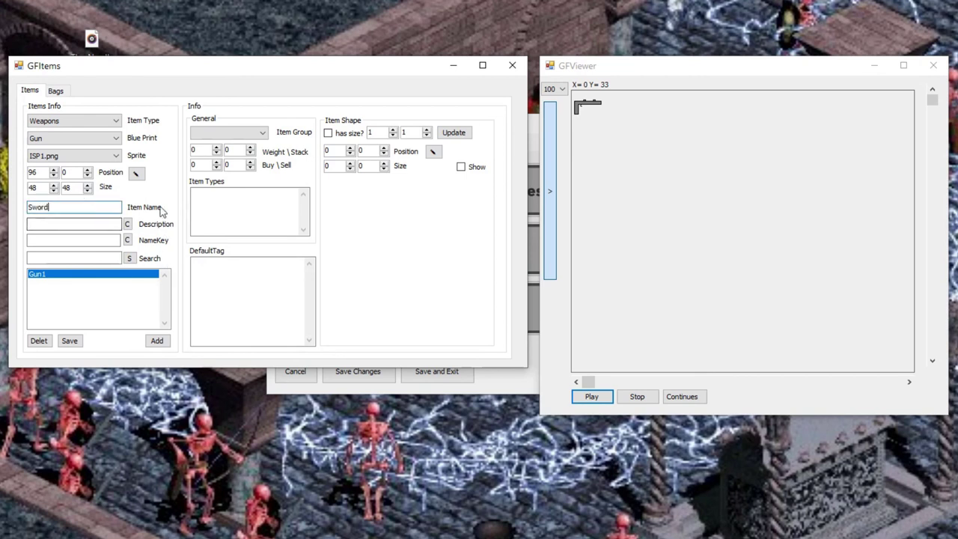
{"action": "left_click", "coordinate": [136, 173]}
{"action": "left_click_drag", "start_coordinate": [629, 118], "coordinate": [601, 86]}
{"action": "double_click", "coordinate": [33, 173]}
{"action": "type", "text": "48"}
{"action": "double_click", "coordinate": [33, 188]}
{"action": "type", "text": "48"}
{"action": "double_click", "coordinate": [67, 188]}
{"action": "type", "text": "48"}
{"action": "double_click", "coordinate": [67, 172]}
{"action": "type", "text": "48"}
{"action": "left_click", "coordinate": [157, 341]}
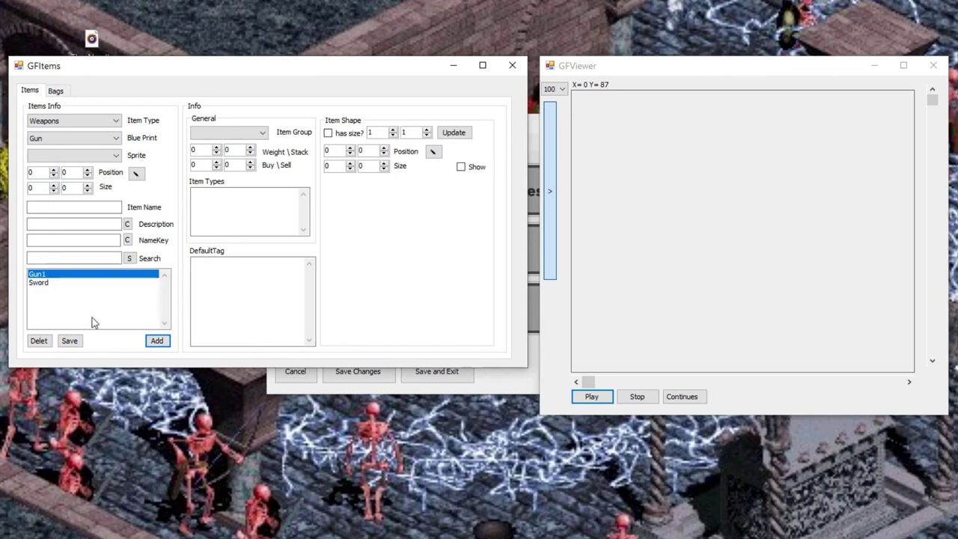
{"action": "left_click", "coordinate": [36, 283]}
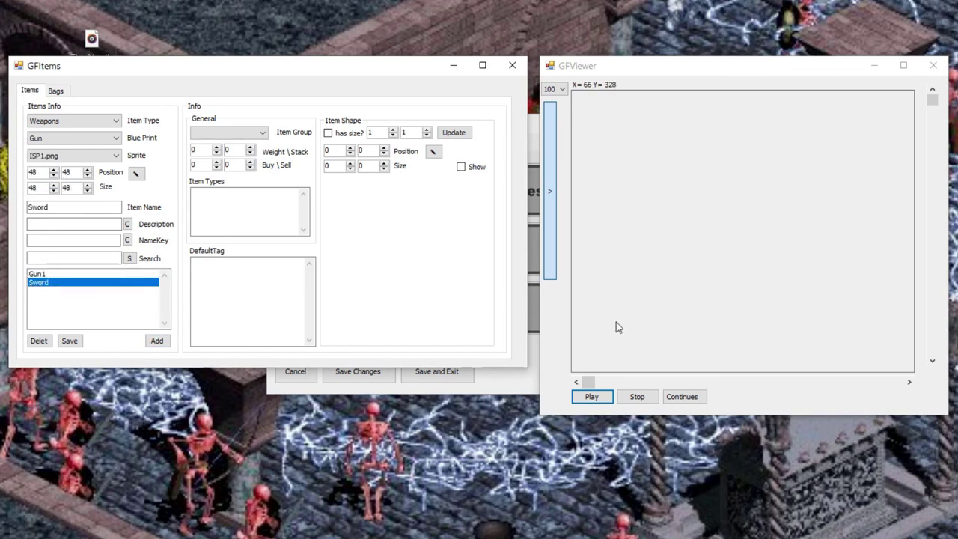
Set the Sword's vertical sprite position to 0 and save the item.
{"action": "left_click", "coordinate": [65, 172]}
{"action": "double_click", "coordinate": [64, 172]}
{"action": "type", "text": "0"}
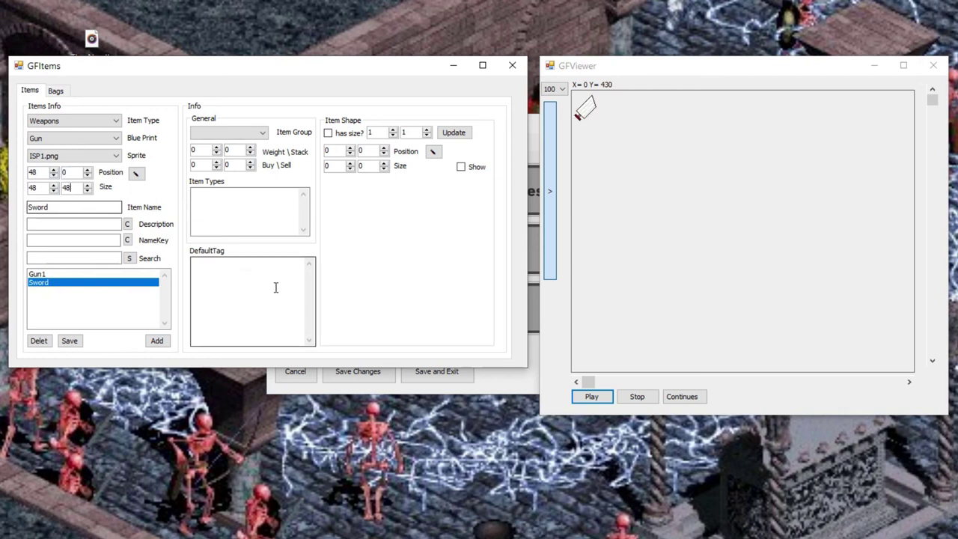
{"action": "left_click", "coordinate": [70, 342]}
{"action": "left_click", "coordinate": [57, 282]}
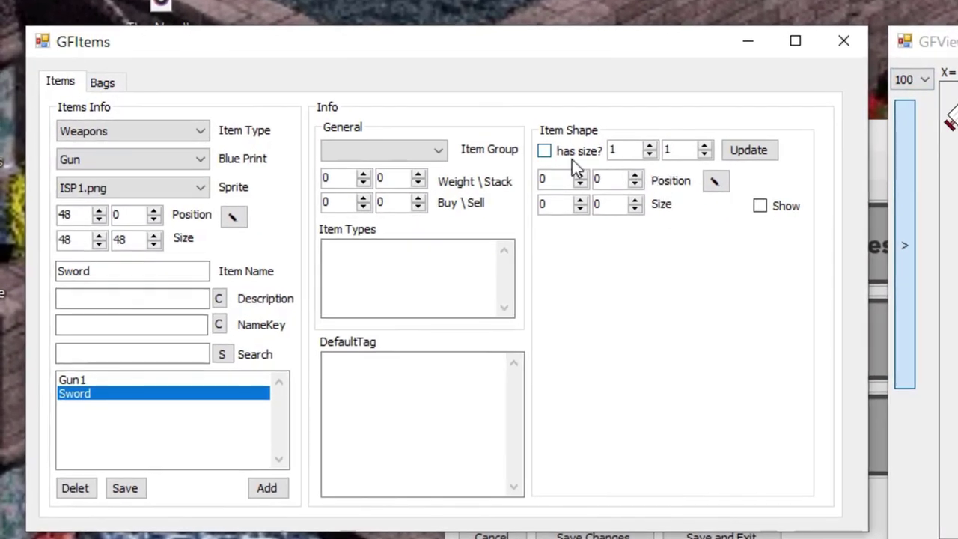
Give the Sword an inventory shape of 1 by 3 cells and update its grid.
{"action": "left_click", "coordinate": [571, 156]}
{"action": "double_click", "coordinate": [672, 150]}
{"action": "type", "text": "3"}
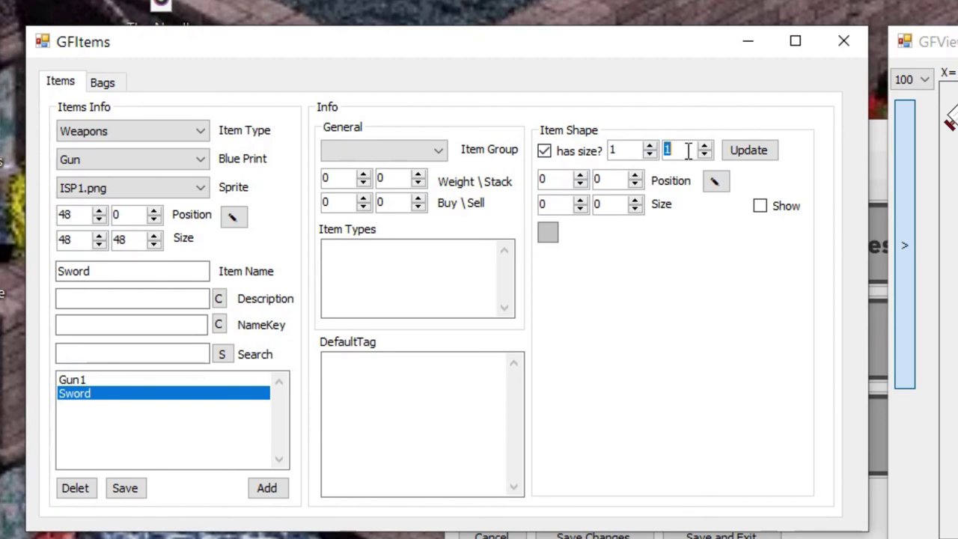
{"action": "left_click", "coordinate": [731, 158]}
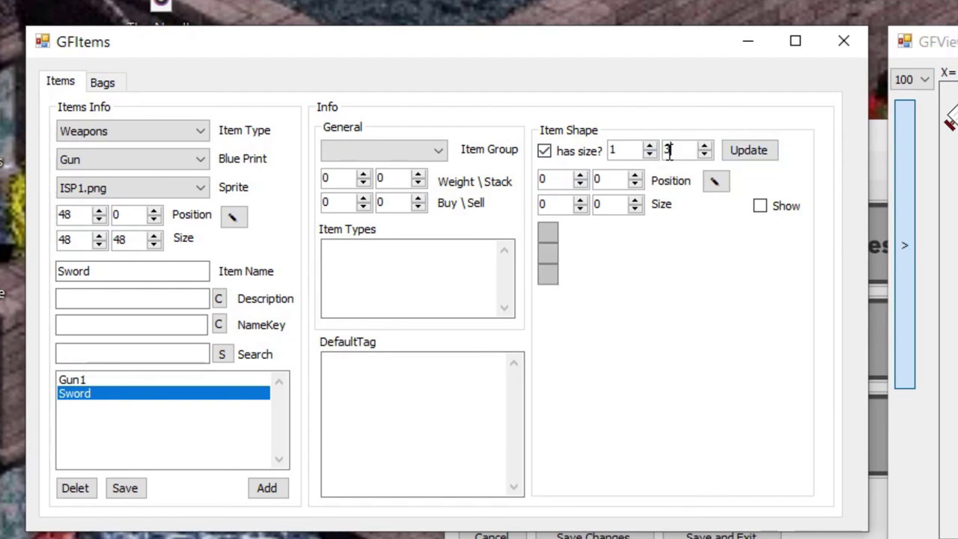
Change the Sword's inventory shape to 3 by 1 cells and update its grid.
{"action": "double_click", "coordinate": [640, 151]}
{"action": "type", "text": "3"}
{"action": "left_click", "coordinate": [745, 152]}
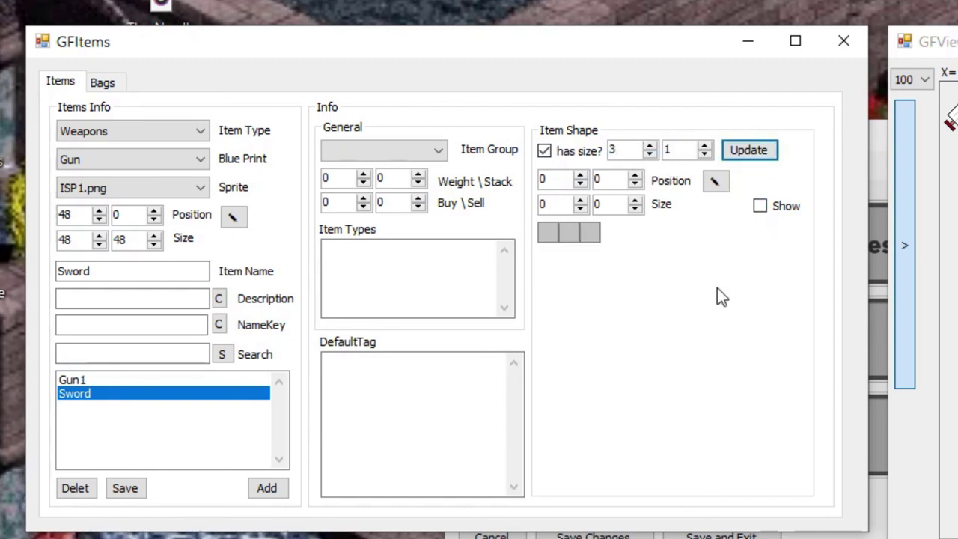
Pick the horizontal sword image on the sprite sheet as the shape image, about 54 by 18 at 87, 385, and show it on the grid.
{"action": "left_click", "coordinate": [715, 182]}
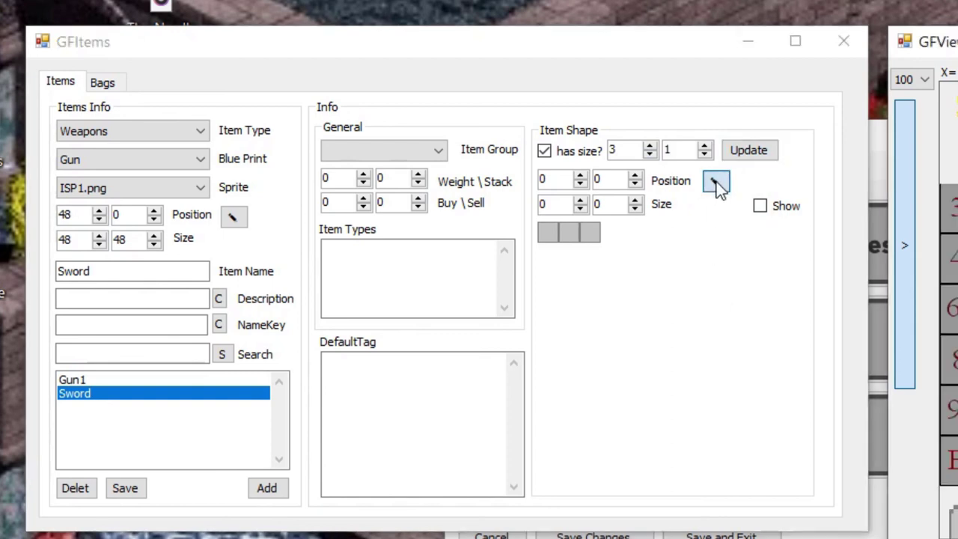
{"action": "scroll", "coordinate": [949, 299], "scroll_direction": "down", "scroll_amount": 2}
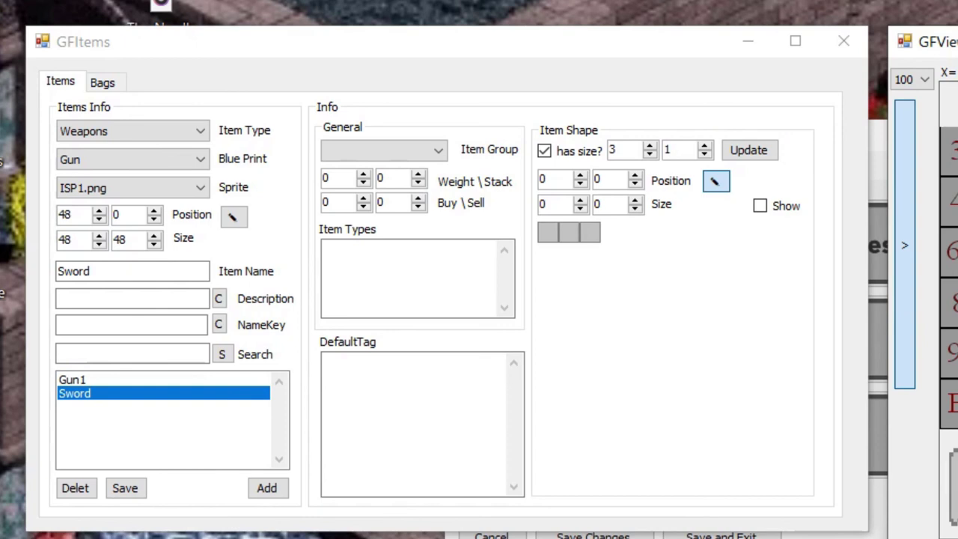
{"action": "left_click_drag", "start_coordinate": [953, 285], "coordinate": [957, 300]}
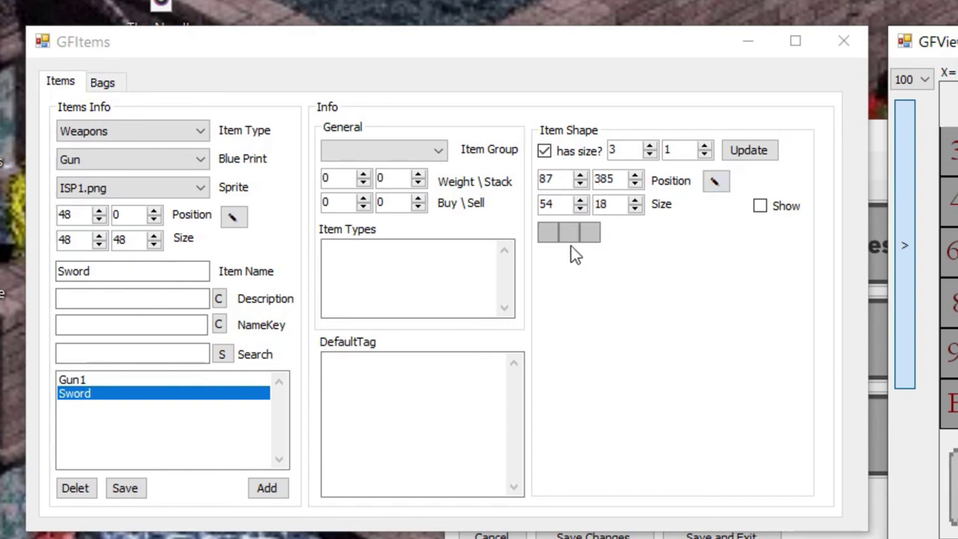
{"action": "left_click", "coordinate": [761, 206]}
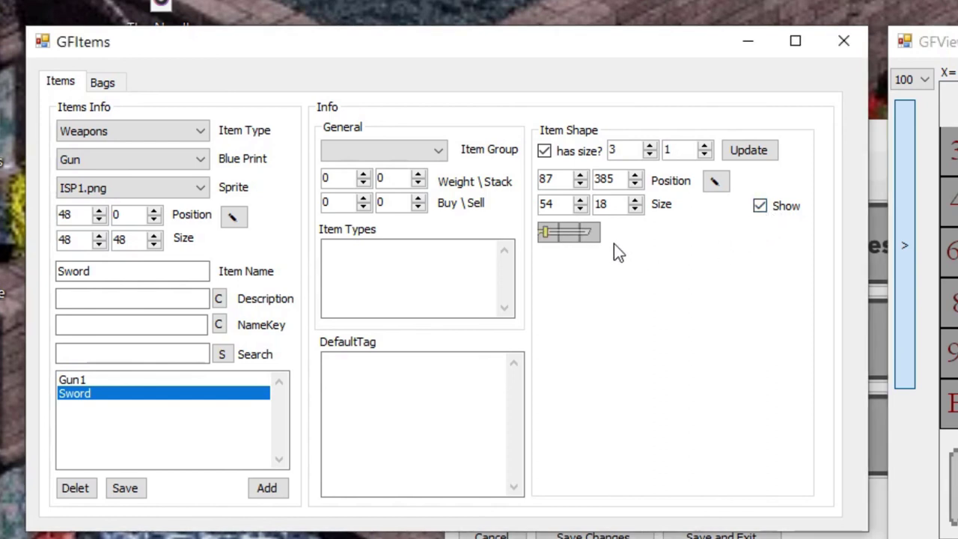
Set the Sword's shape image horizontal position to 80 and width to 62, save the item, and reselect it to check the saved shape.
{"action": "left_click", "coordinate": [582, 185]}
{"action": "left_click", "coordinate": [582, 185]}
{"action": "left_click", "coordinate": [582, 185]}
{"action": "left_click", "coordinate": [582, 185]}
{"action": "left_click", "coordinate": [582, 185]}
{"action": "left_click", "coordinate": [581, 185]}
{"action": "left_click", "coordinate": [582, 185]}
{"action": "left_click", "coordinate": [583, 203]}
{"action": "left_click", "coordinate": [582, 202]}
{"action": "left_click", "coordinate": [583, 202]}
{"action": "left_click", "coordinate": [583, 202]}
{"action": "left_click", "coordinate": [582, 202]}
{"action": "left_click", "coordinate": [582, 202]}
{"action": "left_click", "coordinate": [583, 202]}
{"action": "left_click", "coordinate": [583, 202]}
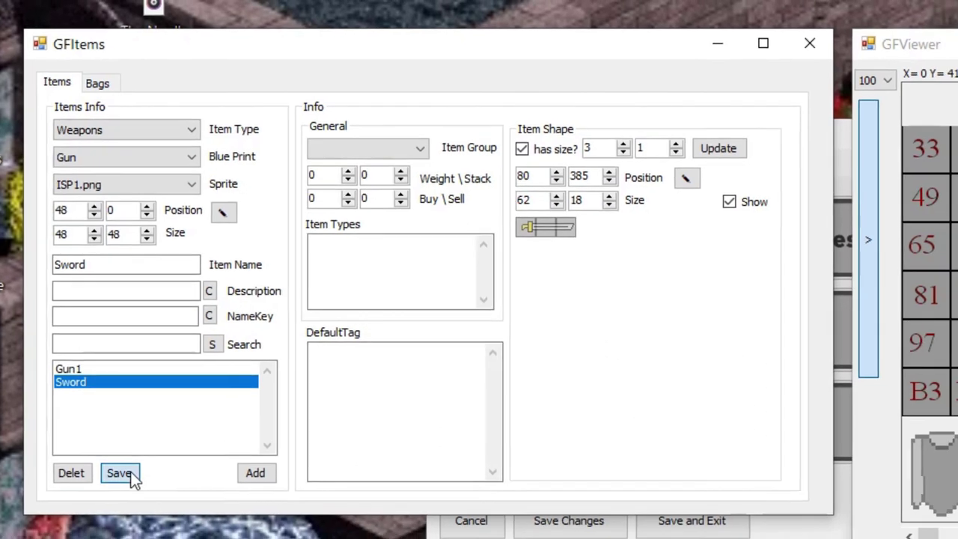
{"action": "left_click", "coordinate": [125, 488]}
{"action": "left_click", "coordinate": [119, 381]}
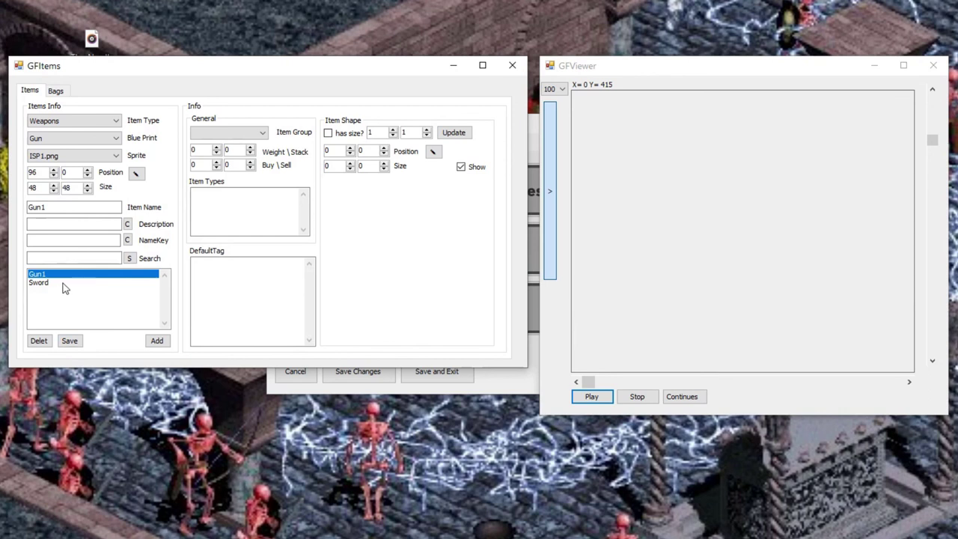
{"action": "left_click", "coordinate": [82, 322]}
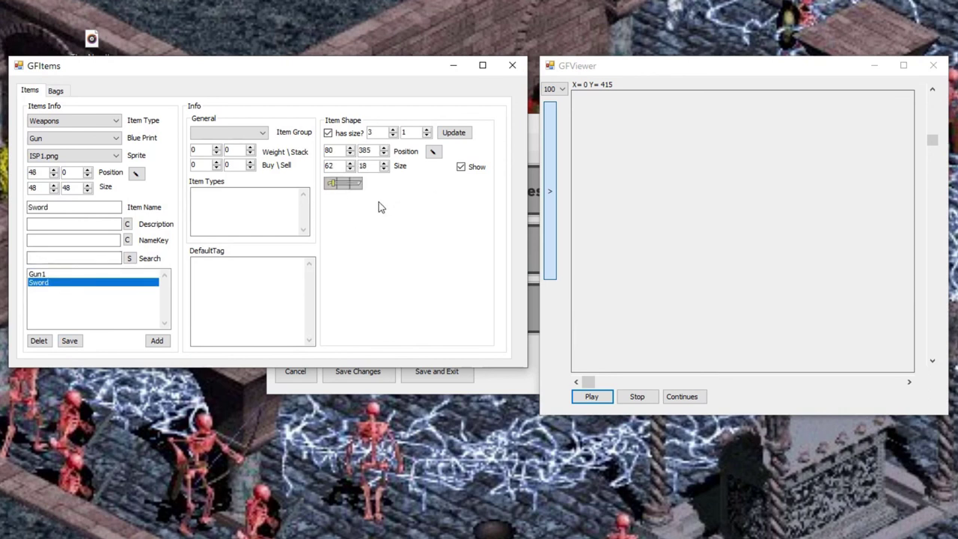
Switch the item type to Items, load the ISP1.png sprite sheet, and examine its icons and shape images.
{"action": "left_click", "coordinate": [96, 121]}
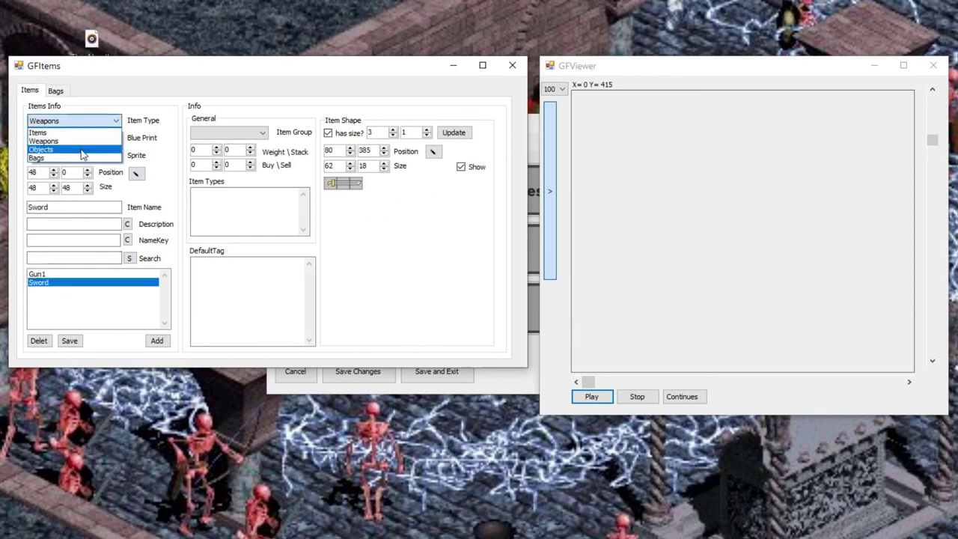
{"action": "left_click", "coordinate": [70, 132]}
{"action": "left_click", "coordinate": [117, 156]}
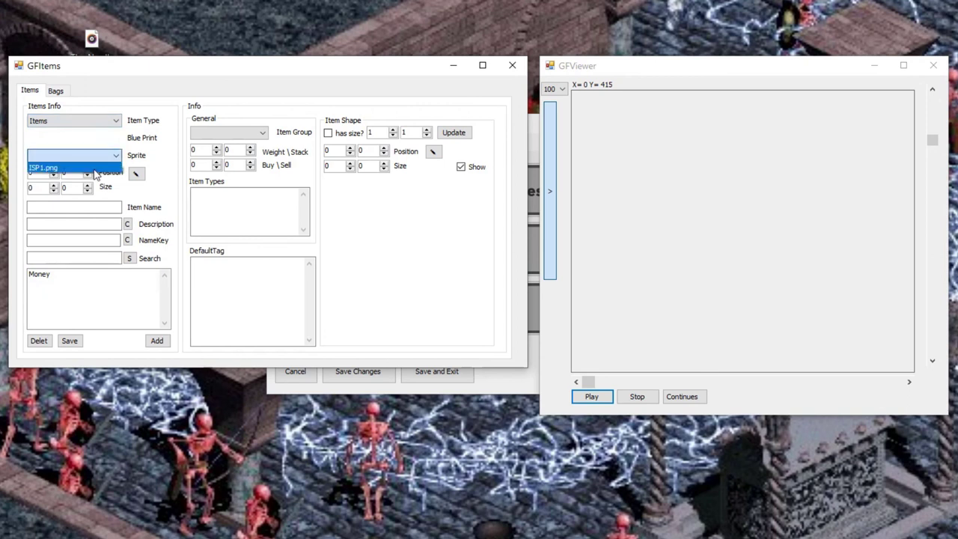
{"action": "left_click", "coordinate": [100, 168]}
{"action": "scroll", "coordinate": [731, 360], "scroll_direction": "down", "scroll_amount": 3}
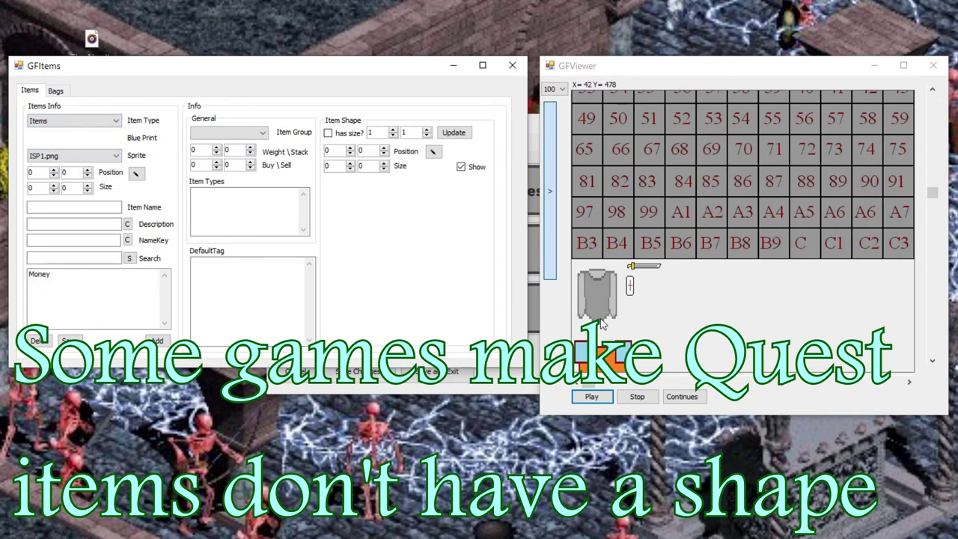
{"action": "scroll", "coordinate": [610, 320], "scroll_direction": "down", "scroll_amount": 2}
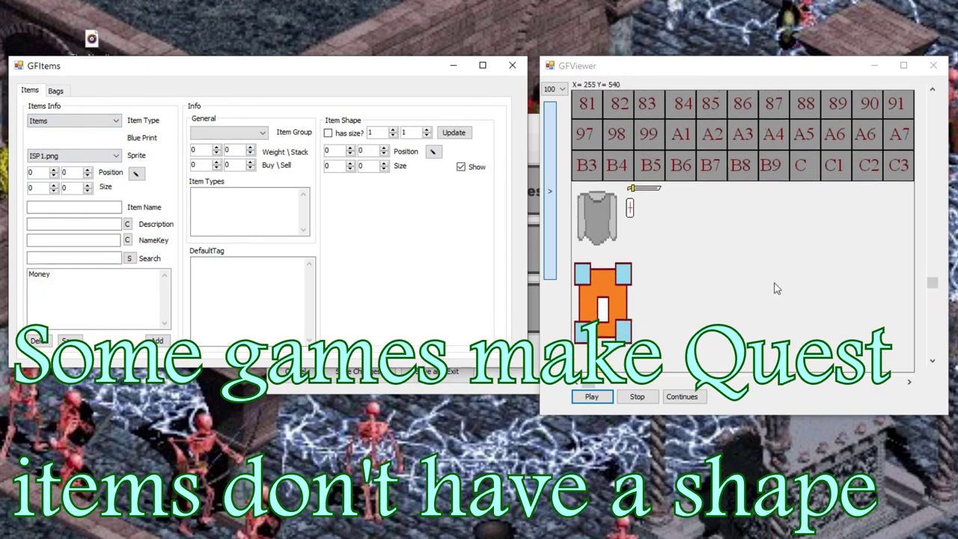
{"action": "left_click_drag", "start_coordinate": [936, 288], "coordinate": [934, 103]}
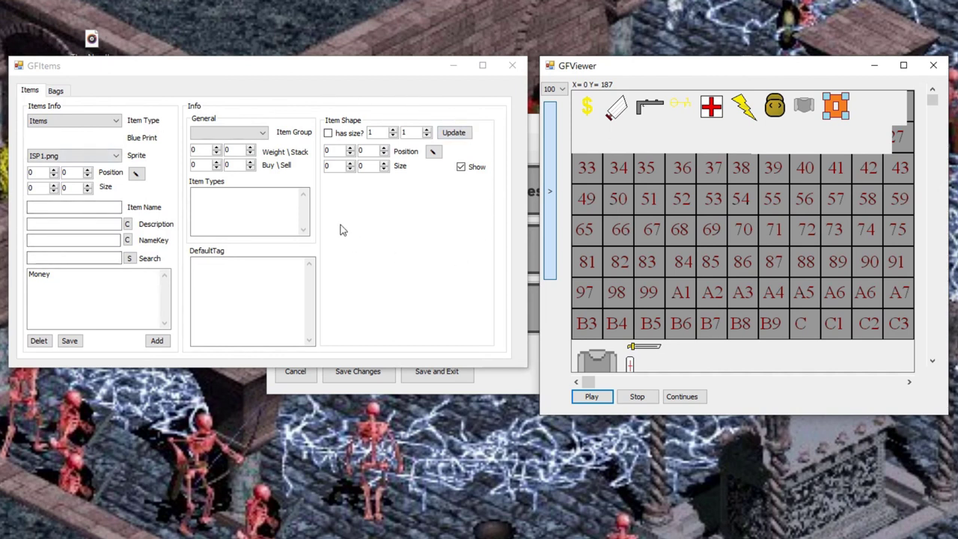
Start a bag definition named Bags that uses the ISP1.png sprite.
{"action": "left_click", "coordinate": [55, 91]}
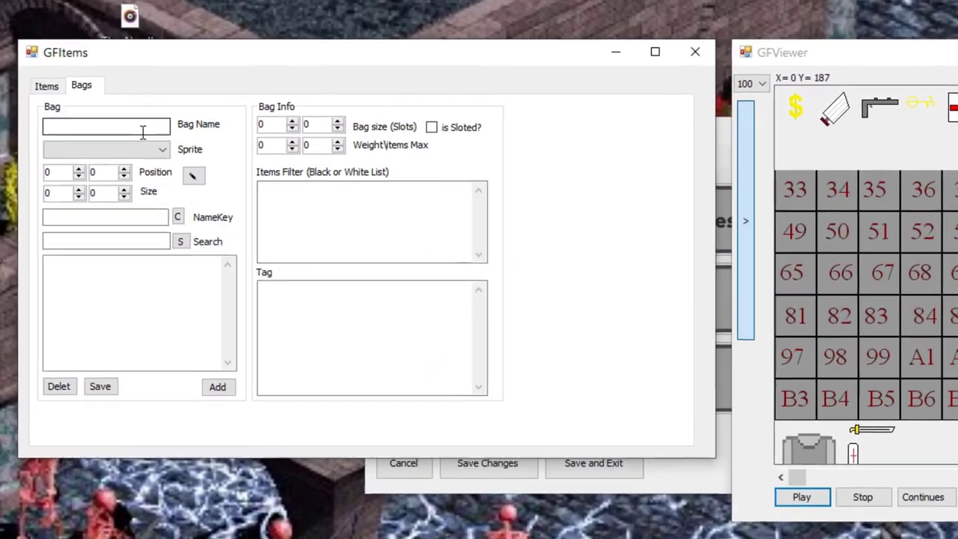
{"action": "left_click", "coordinate": [143, 132]}
{"action": "type", "text": "Bags"}
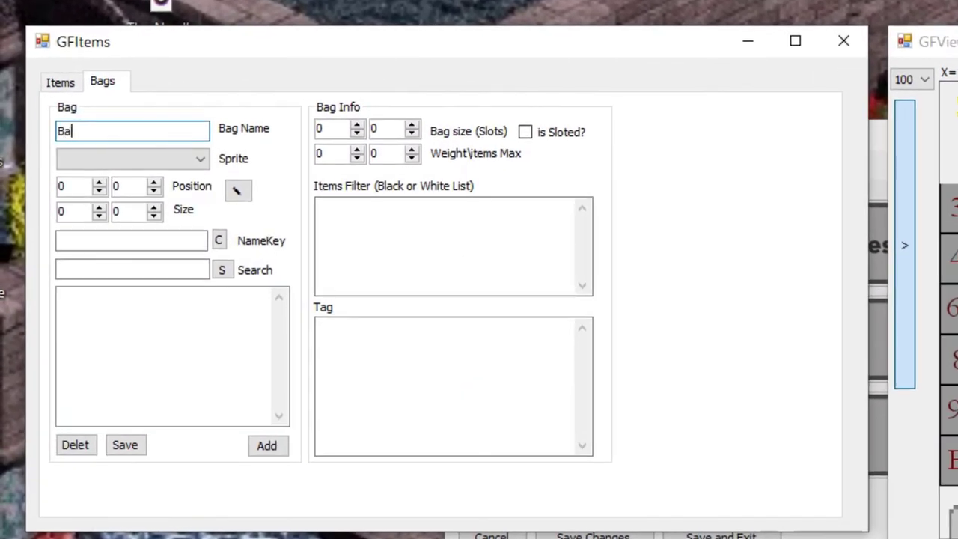
{"action": "left_click", "coordinate": [179, 162]}
{"action": "left_click", "coordinate": [176, 180]}
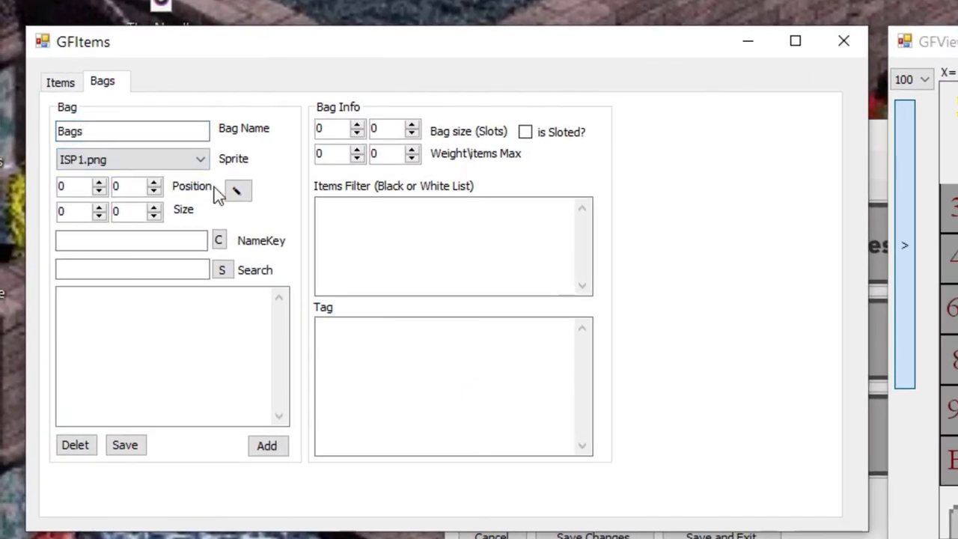
Pick the bag icon on the sprite sheet, about 42 by 49 at position 295, 2, then add the bag and select it.
{"action": "left_click", "coordinate": [239, 191]}
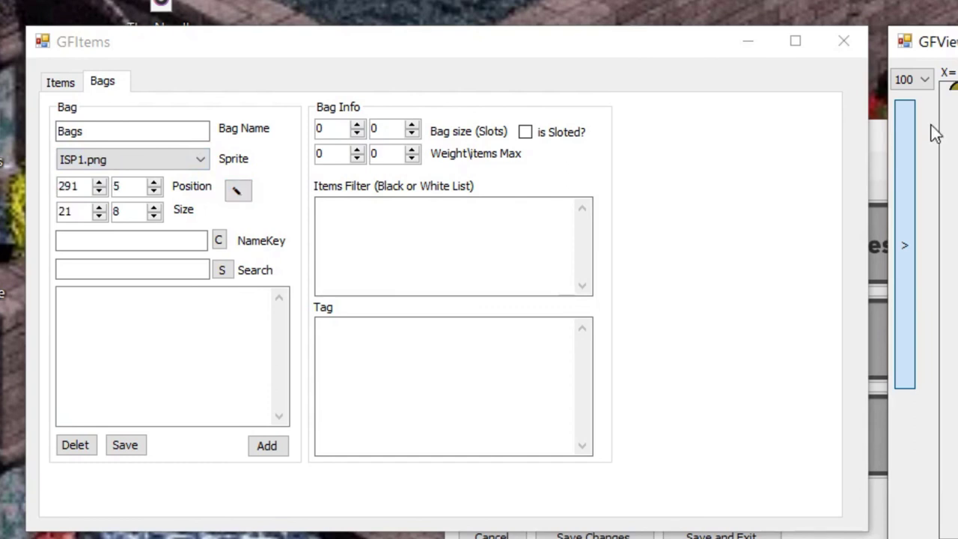
{"action": "left_click", "coordinate": [238, 194]}
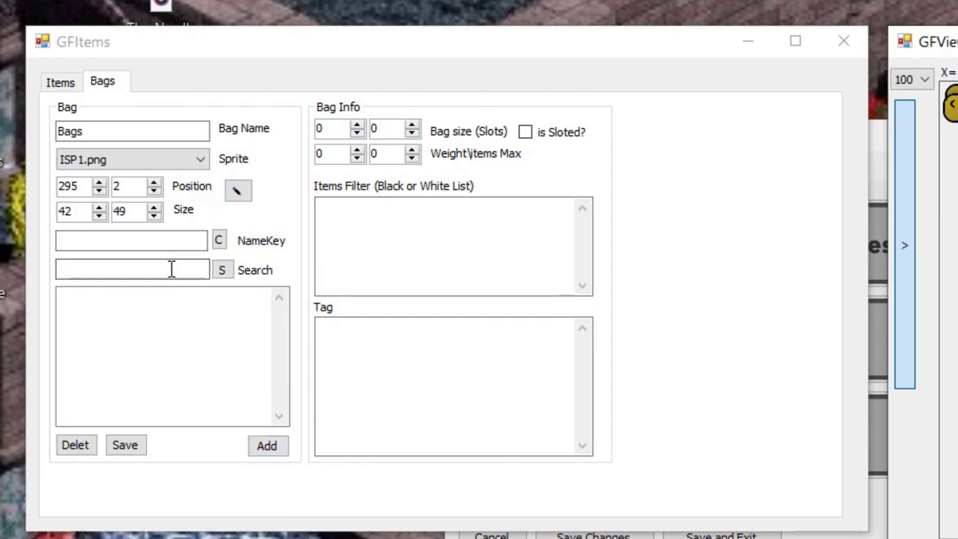
{"action": "left_click", "coordinate": [267, 445]}
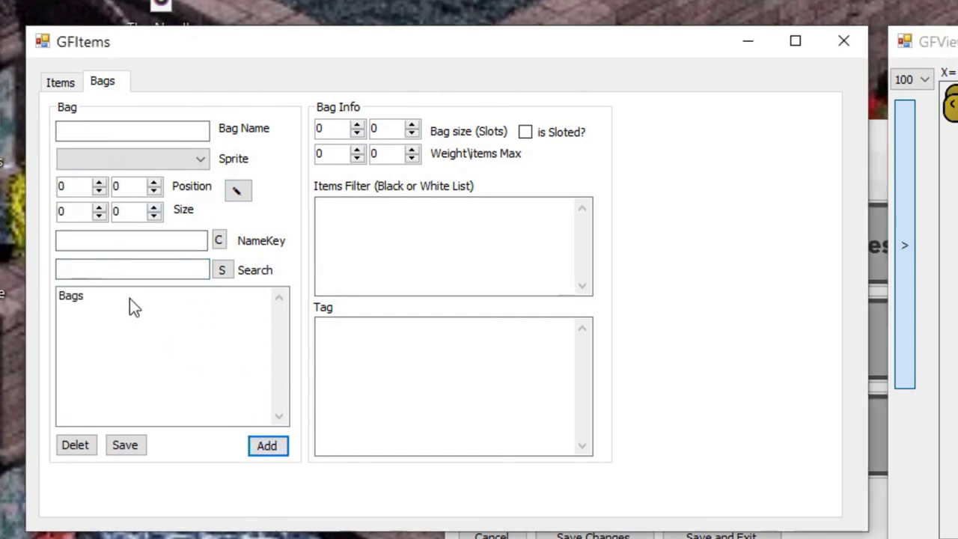
{"action": "left_click", "coordinate": [129, 299]}
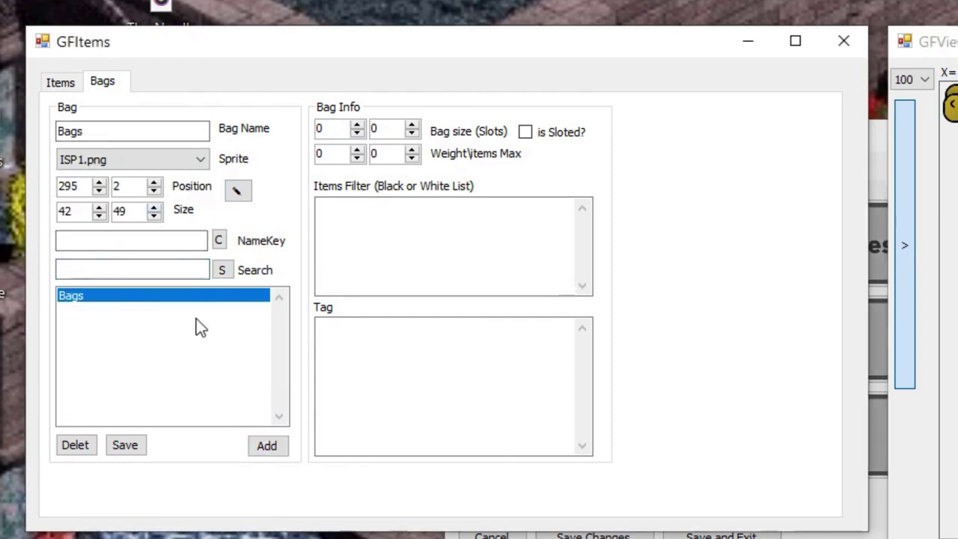
Add an item named B1 of type Bags with the Bags blueprint and ISP1.png sprite, and select it.
{"action": "left_click", "coordinate": [60, 81]}
{"action": "left_click", "coordinate": [134, 131]}
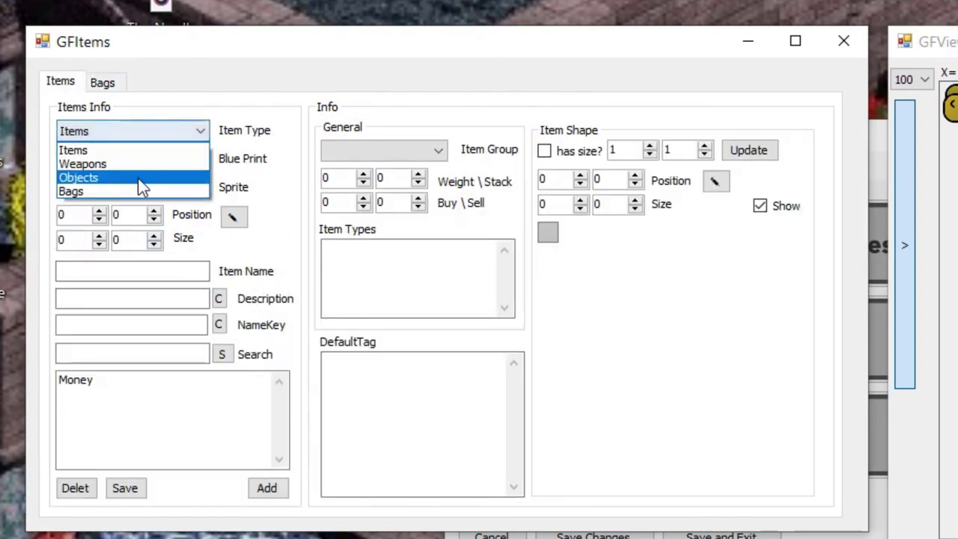
{"action": "left_click", "coordinate": [119, 187]}
{"action": "left_click", "coordinate": [127, 158]}
{"action": "left_click", "coordinate": [127, 173]}
{"action": "left_click", "coordinate": [124, 187]}
{"action": "left_click", "coordinate": [112, 207]}
{"action": "left_click", "coordinate": [105, 271]}
{"action": "type", "text": "B1"}
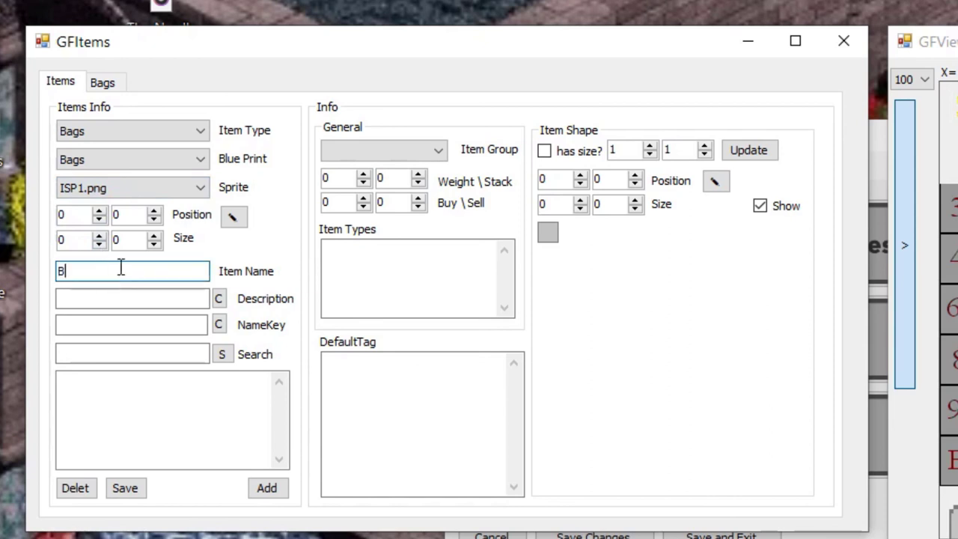
{"action": "left_click", "coordinate": [267, 488]}
{"action": "left_click", "coordinate": [148, 382]}
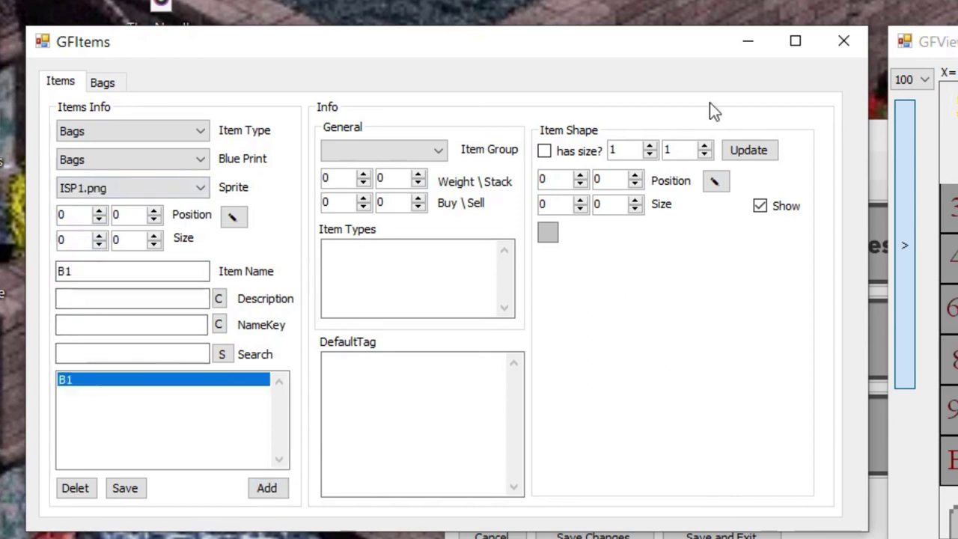
Make the Bags bag slotted with a size of 10 by 10 slots, save it, and reselect it.
{"action": "left_click", "coordinate": [103, 83]}
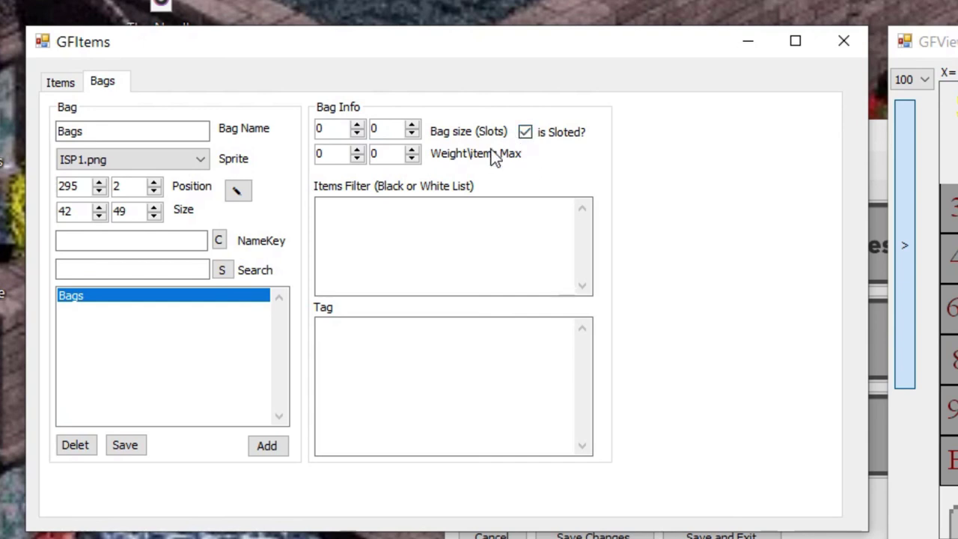
{"action": "double_click", "coordinate": [321, 128]}
{"action": "type", "text": "10"}
{"action": "left_click", "coordinate": [382, 131]}
{"action": "type", "text": "10"}
{"action": "key", "text": "Tab"}
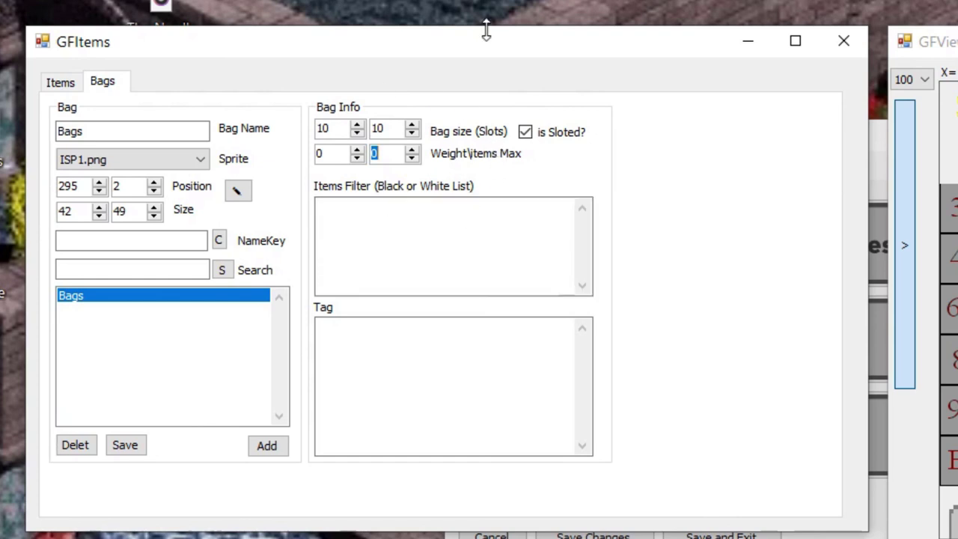
{"action": "left_click", "coordinate": [122, 453]}
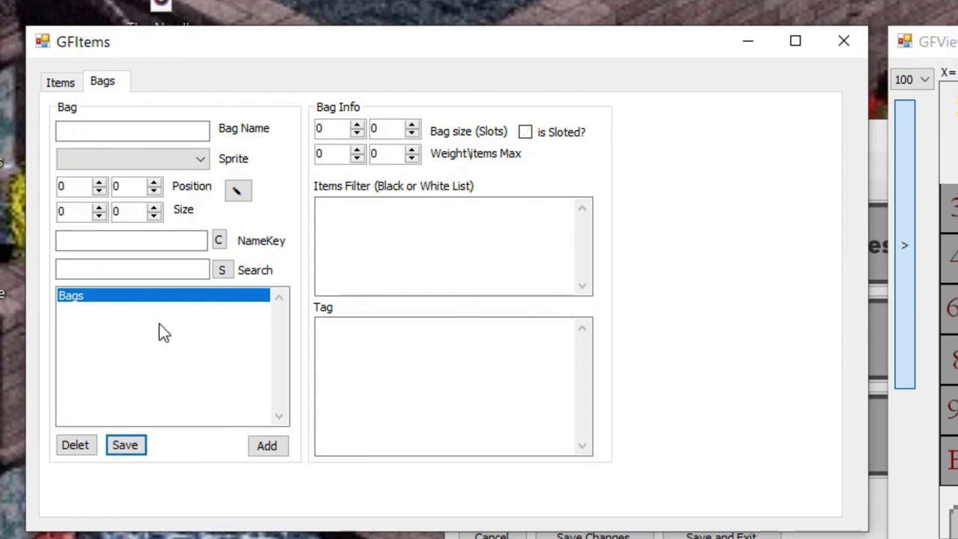
{"action": "left_click", "coordinate": [162, 298]}
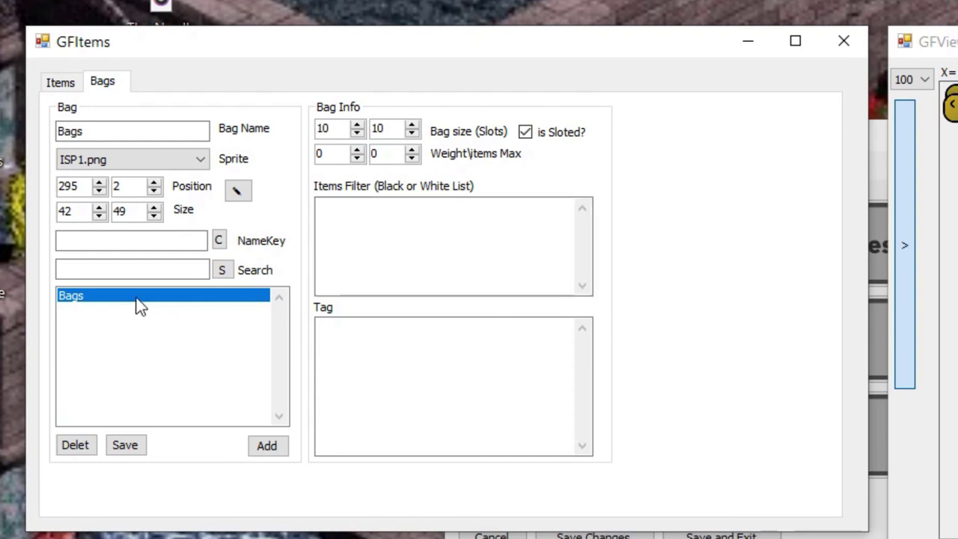
Review the bag's weight and item limits and filter settings, and compare the bag definition with the B1 item.
{"action": "left_click", "coordinate": [357, 158]}
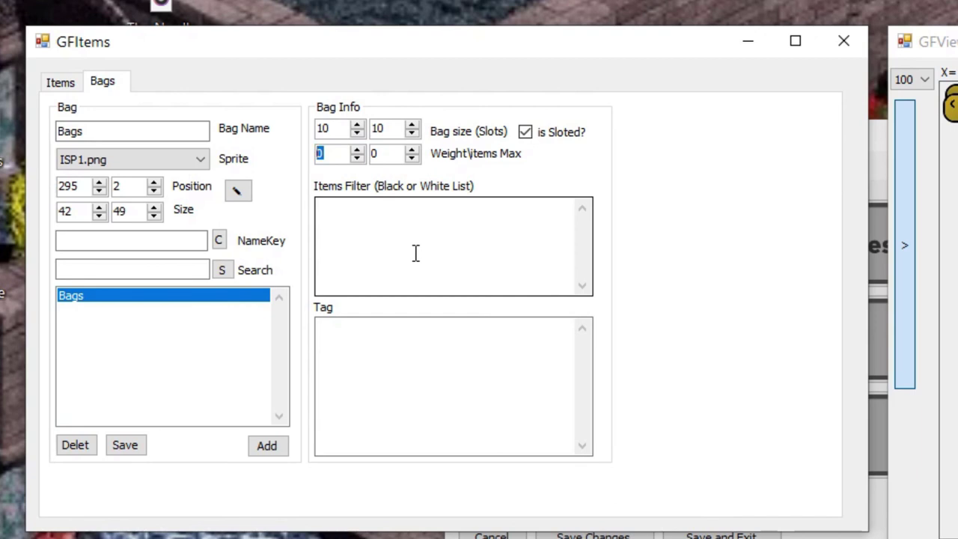
{"action": "left_click", "coordinate": [79, 82]}
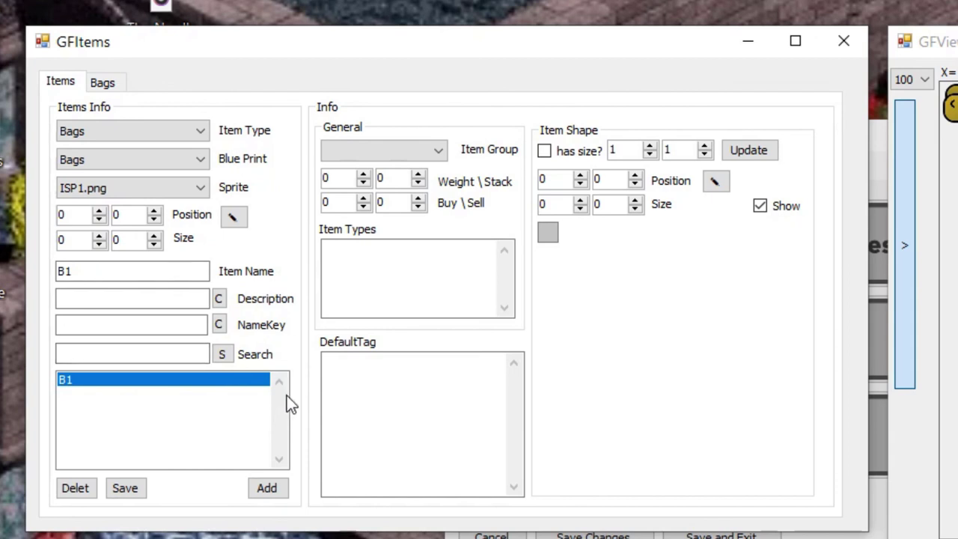
{"action": "left_click", "coordinate": [100, 84]}
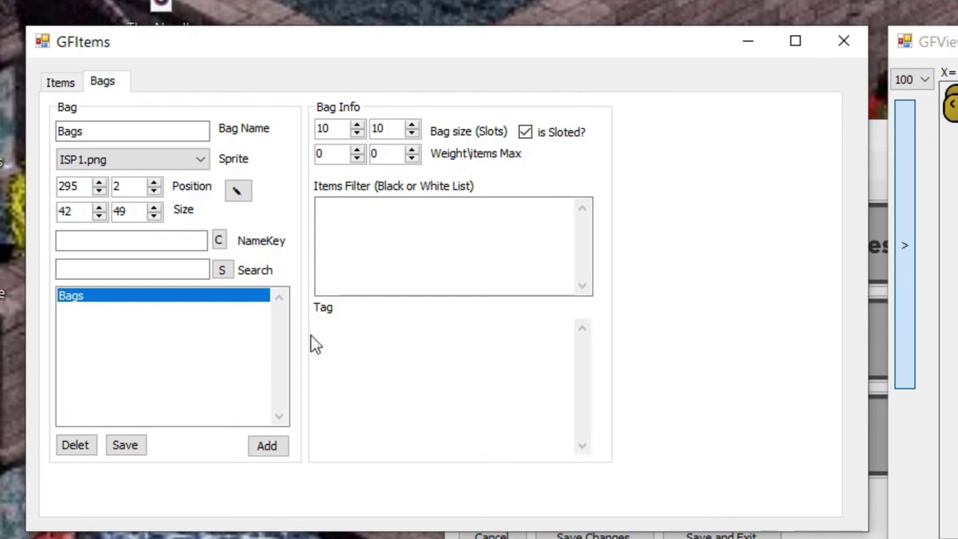
{"action": "left_click", "coordinate": [61, 83]}
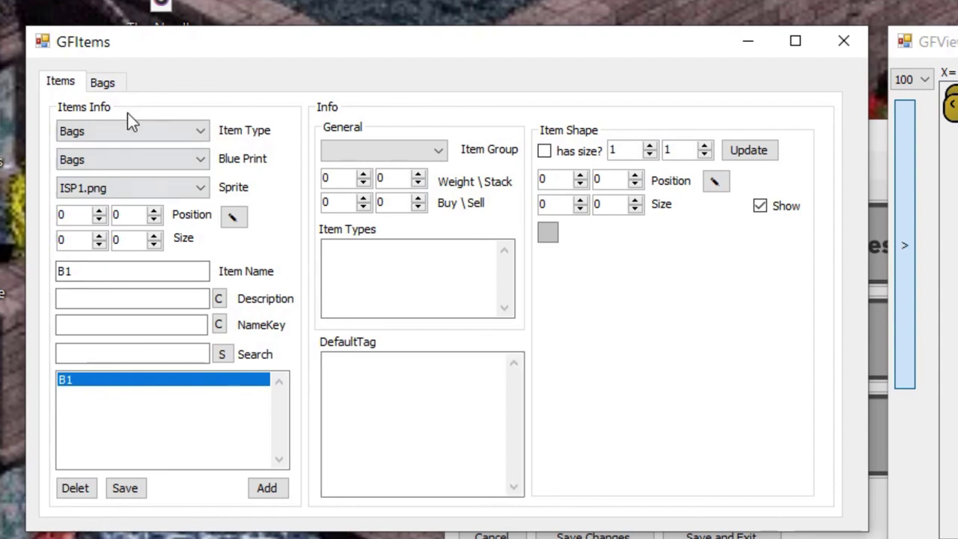
{"action": "left_click", "coordinate": [104, 82]}
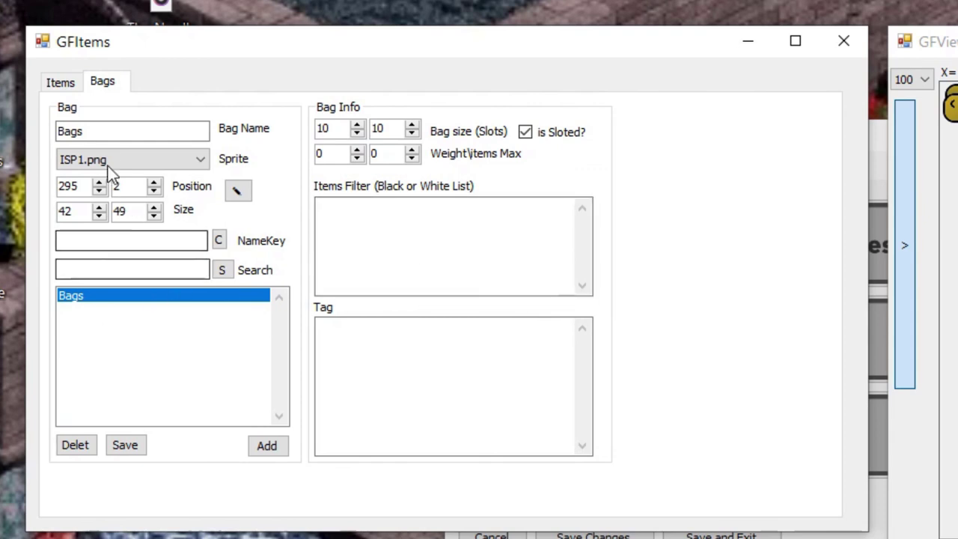
{"action": "left_click", "coordinate": [60, 83]}
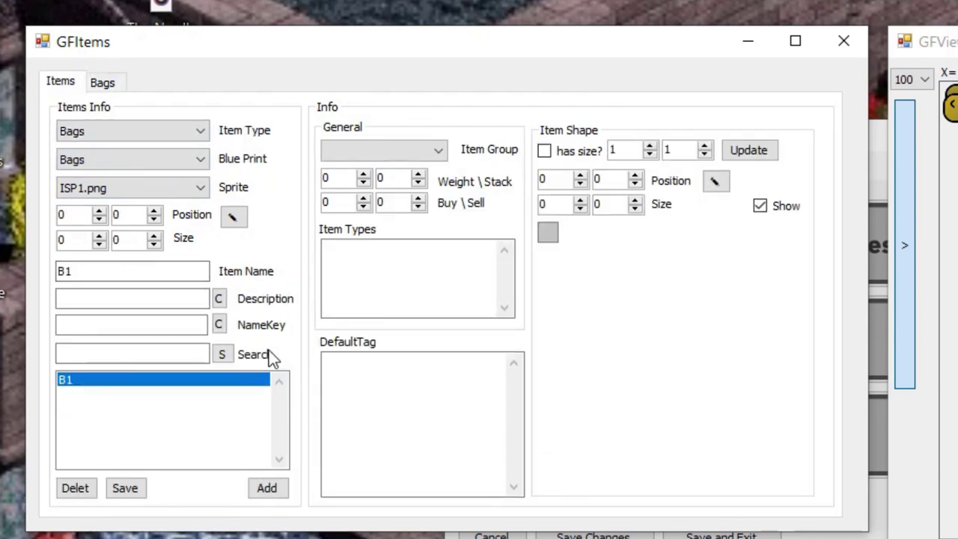
Switch the item type to Weapons with the Gun blueprint, and review the saved shapes of Gun1 and Sword.
{"action": "left_click", "coordinate": [163, 133]}
{"action": "left_click", "coordinate": [145, 164]}
{"action": "left_click", "coordinate": [143, 164]}
{"action": "left_click", "coordinate": [135, 181]}
{"action": "left_click", "coordinate": [139, 381]}
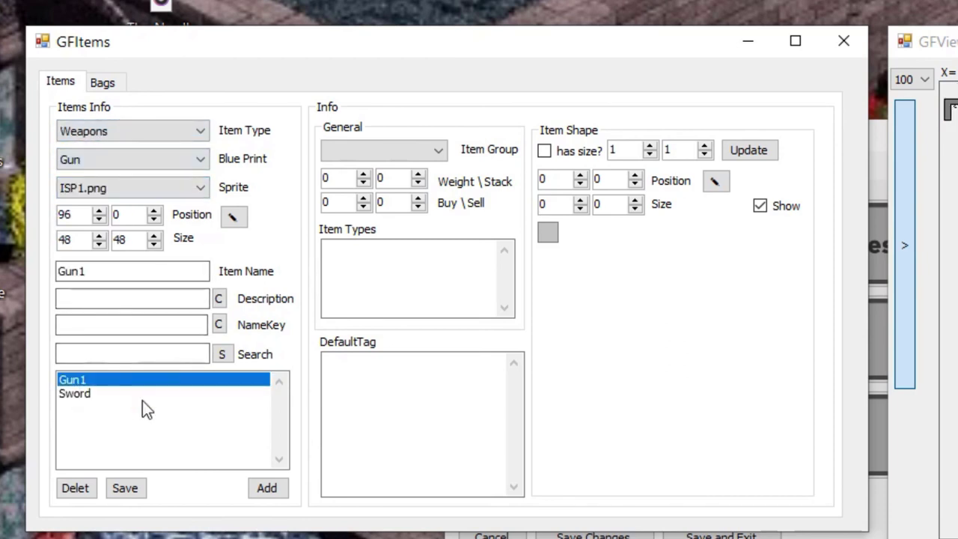
{"action": "left_click", "coordinate": [197, 392]}
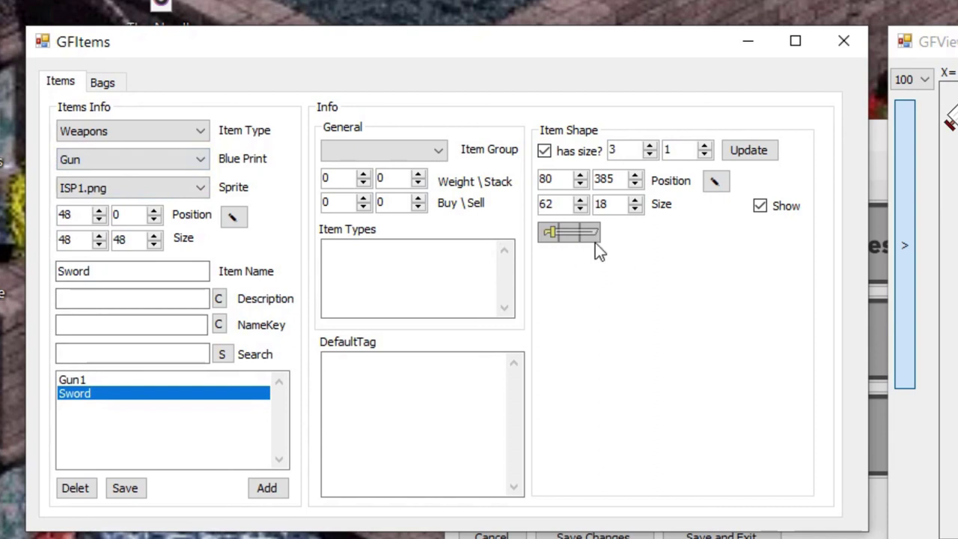
Mark the Sword's three shape cells as occupied and save the item.
{"action": "left_click", "coordinate": [549, 232]}
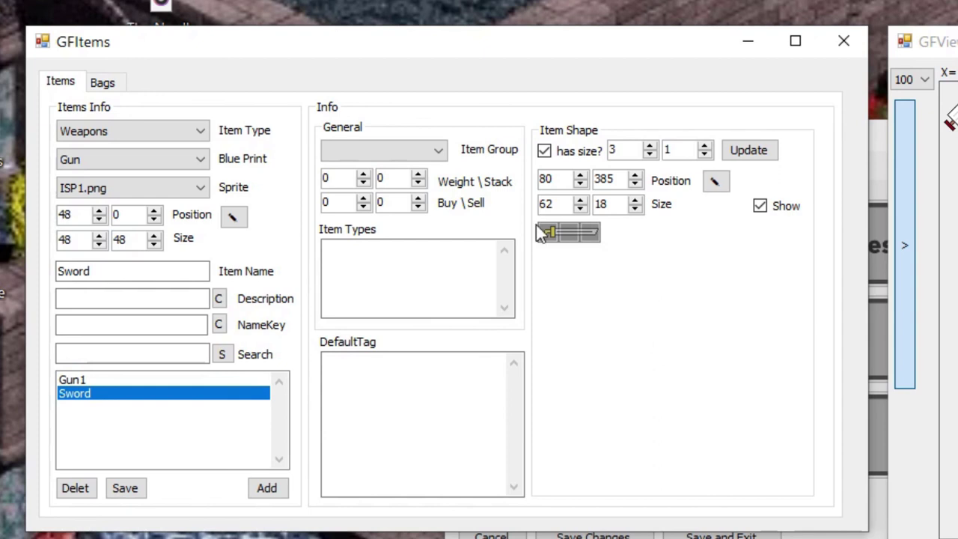
{"action": "left_click", "coordinate": [132, 488]}
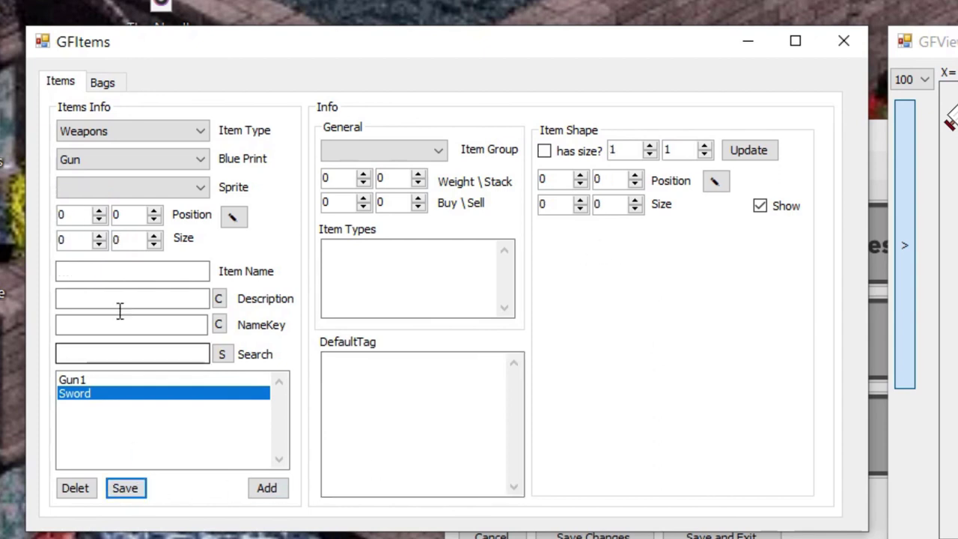
Start a new item of type Items with the ISP1.png sprite, and name it Core.
{"action": "left_click", "coordinate": [129, 132]}
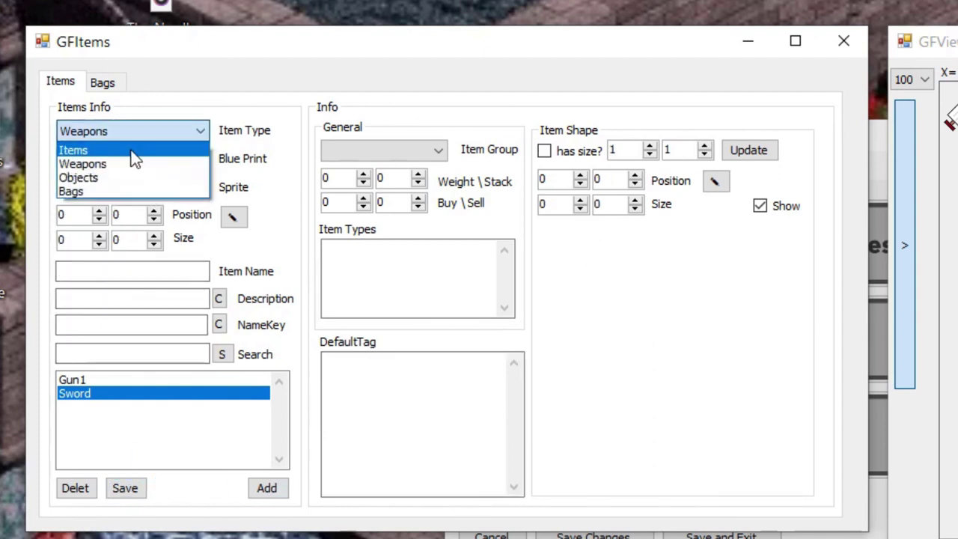
{"action": "left_click", "coordinate": [133, 149]}
{"action": "left_click", "coordinate": [138, 185]}
{"action": "left_click", "coordinate": [132, 207]}
{"action": "left_click", "coordinate": [112, 275]}
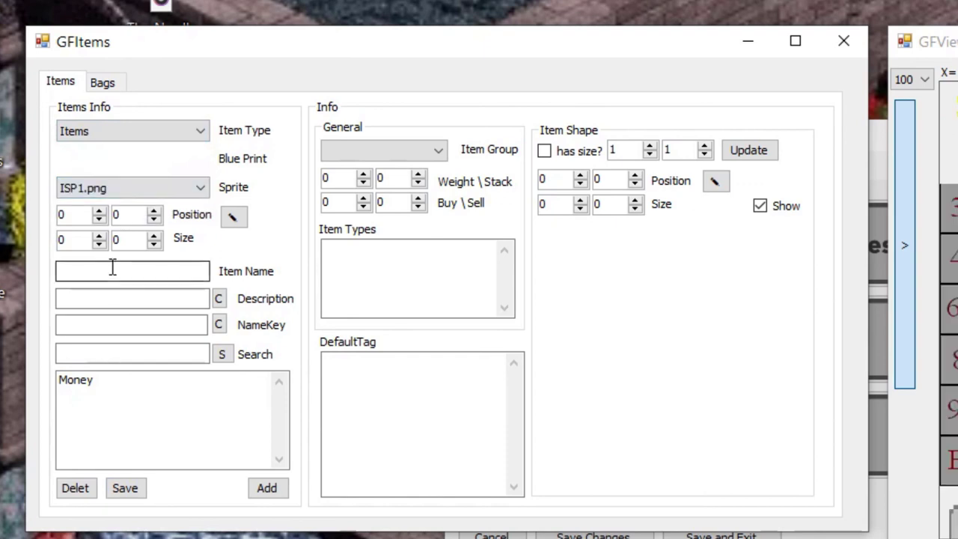
{"action": "type", "text": "Core"}
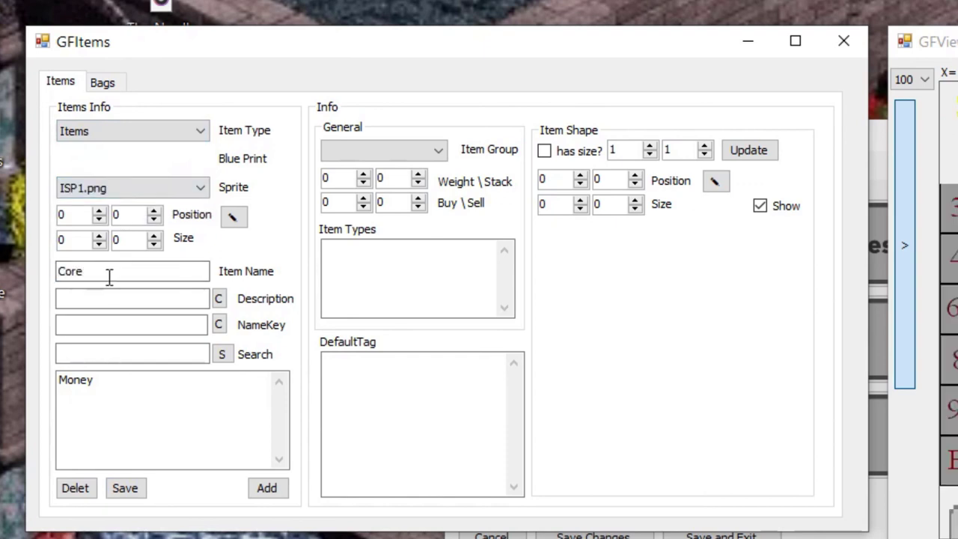
Set the sprite viewer grid to 48, pick Core's 48 by 48 sprite at position 384, 0, add the item and select it.
{"action": "left_click", "coordinate": [909, 245]}
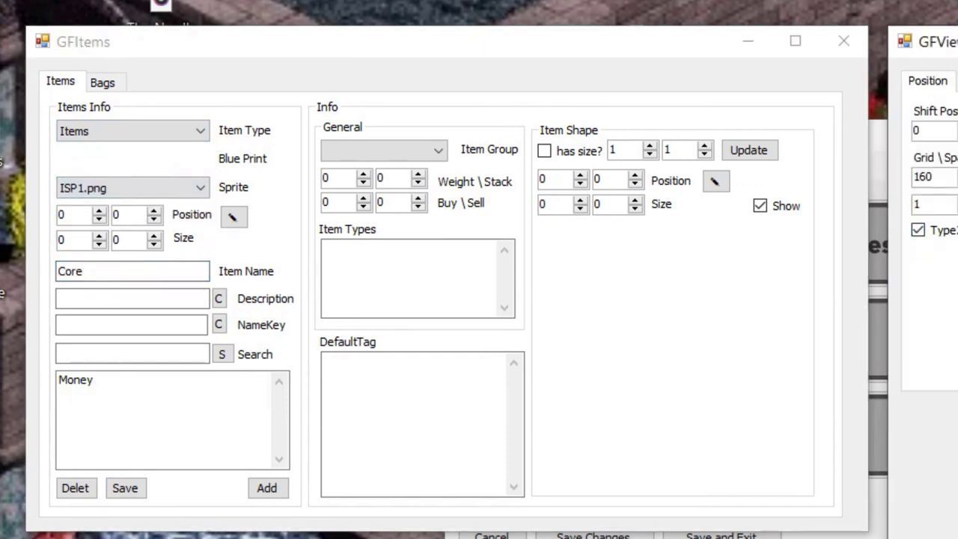
{"action": "double_click", "coordinate": [942, 174]}
{"action": "type", "text": "4"}
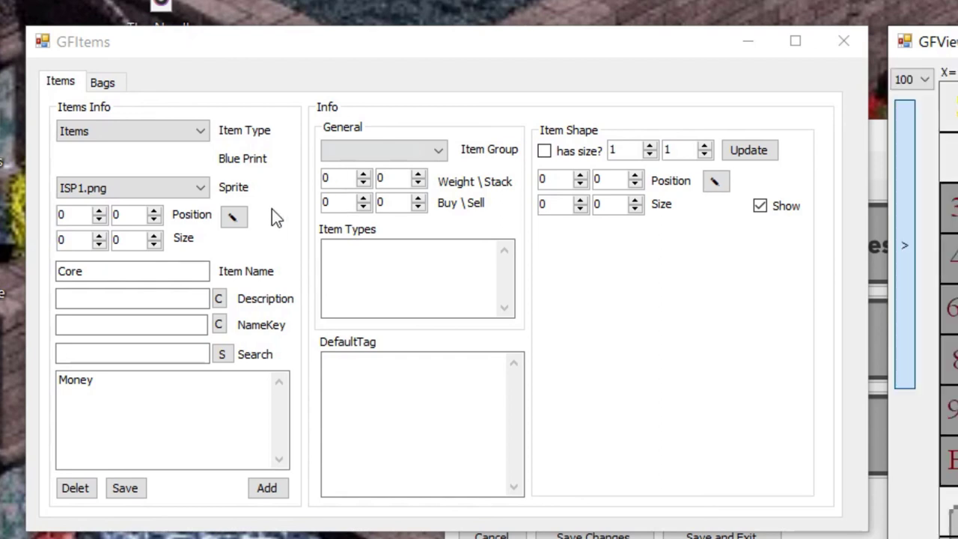
{"action": "left_click", "coordinate": [232, 219]}
{"action": "left_click", "coordinate": [950, 97]}
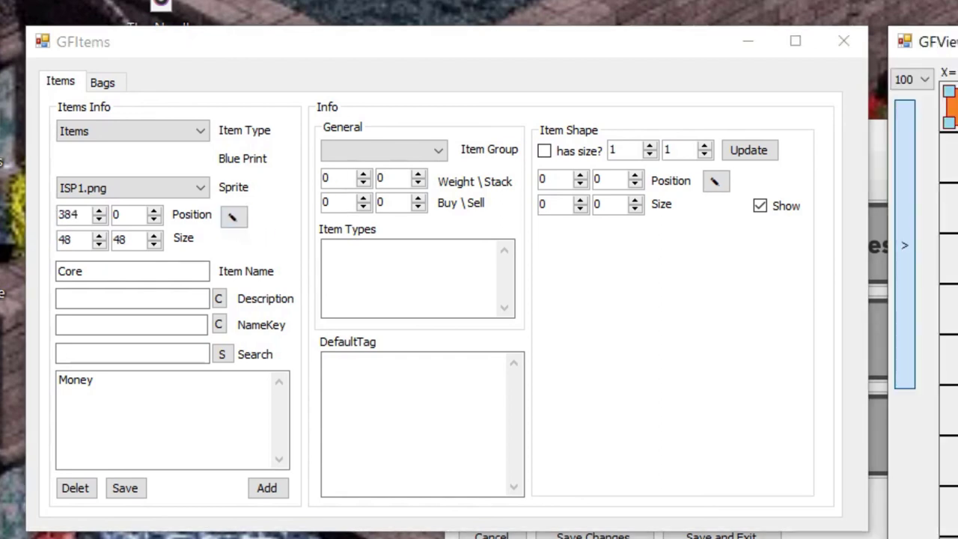
{"action": "left_click", "coordinate": [906, 196]}
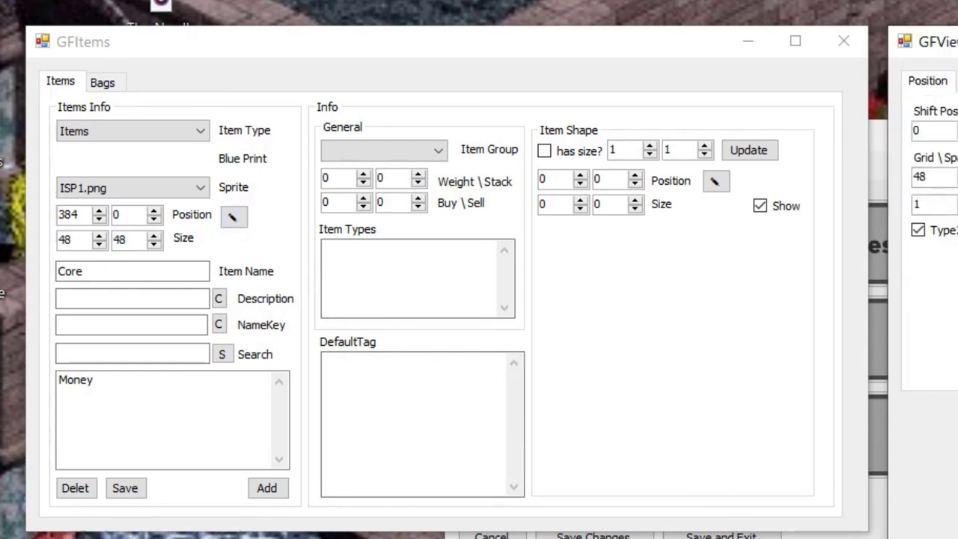
{"action": "left_click", "coordinate": [272, 487]}
{"action": "left_click", "coordinate": [130, 396]}
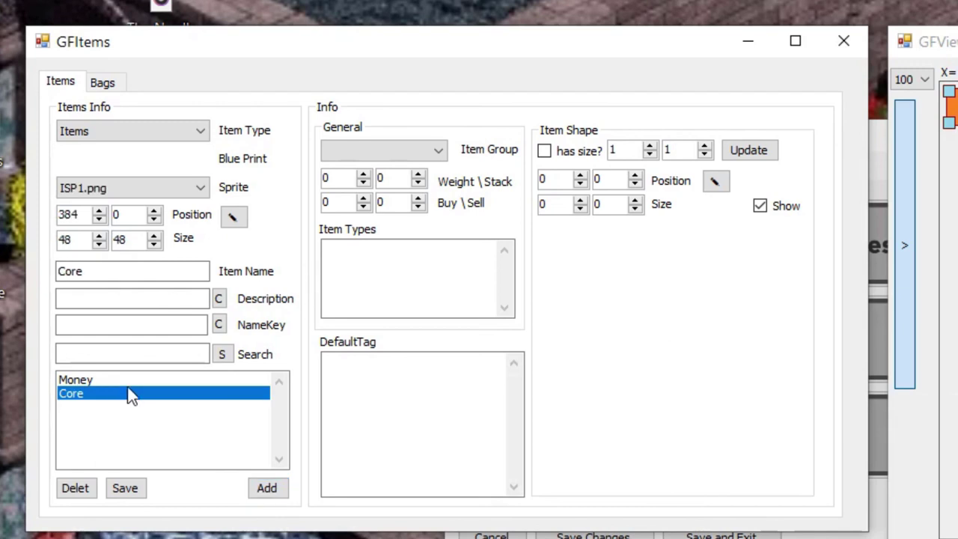
Give the Core item a size and update its shape grid to 8 by 8 cells.
{"action": "left_click", "coordinate": [564, 155]}
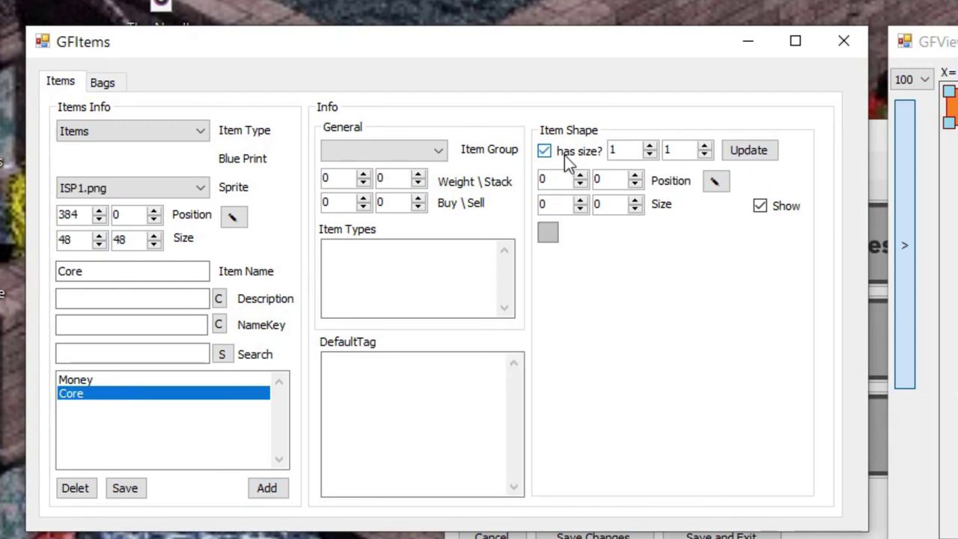
{"action": "double_click", "coordinate": [641, 152]}
{"action": "type", "text": "8"}
{"action": "double_click", "coordinate": [680, 150]}
{"action": "type", "text": "8"}
{"action": "left_click", "coordinate": [745, 151]}
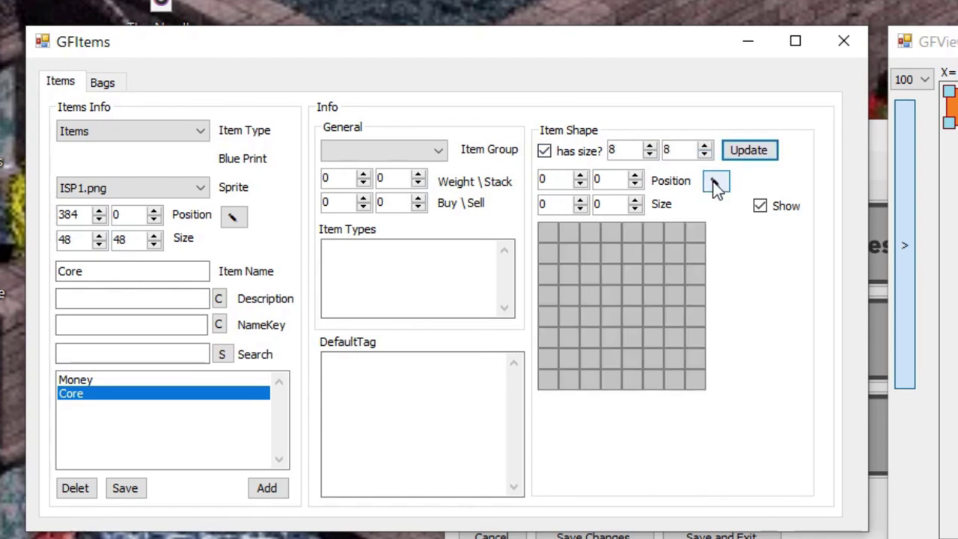
Pick the large orange image with blue corners as Core's in-bag image, and update the shape grid's width to 5 cells.
{"action": "left_click", "coordinate": [716, 180]}
{"action": "scroll", "coordinate": [949, 314], "scroll_direction": "down", "scroll_amount": 5}
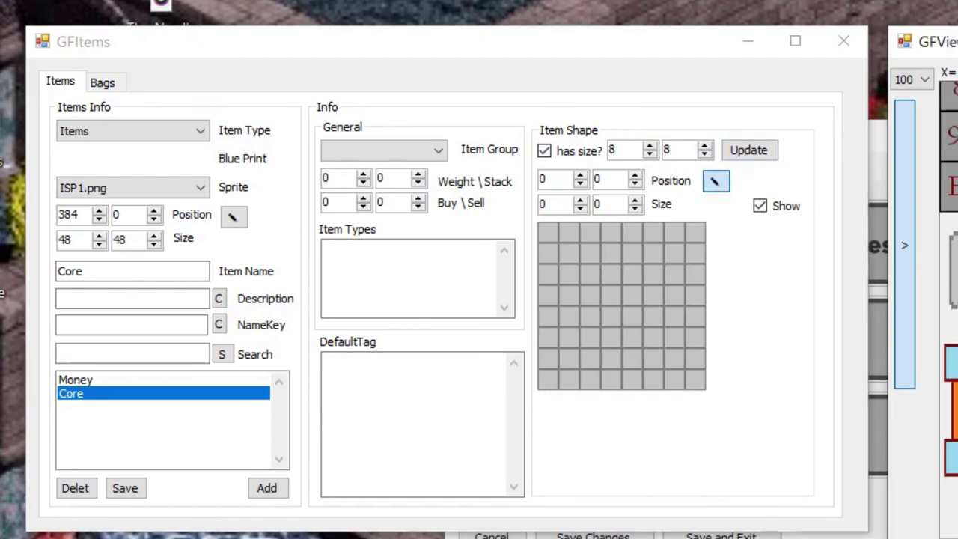
{"action": "left_click", "coordinate": [942, 462]}
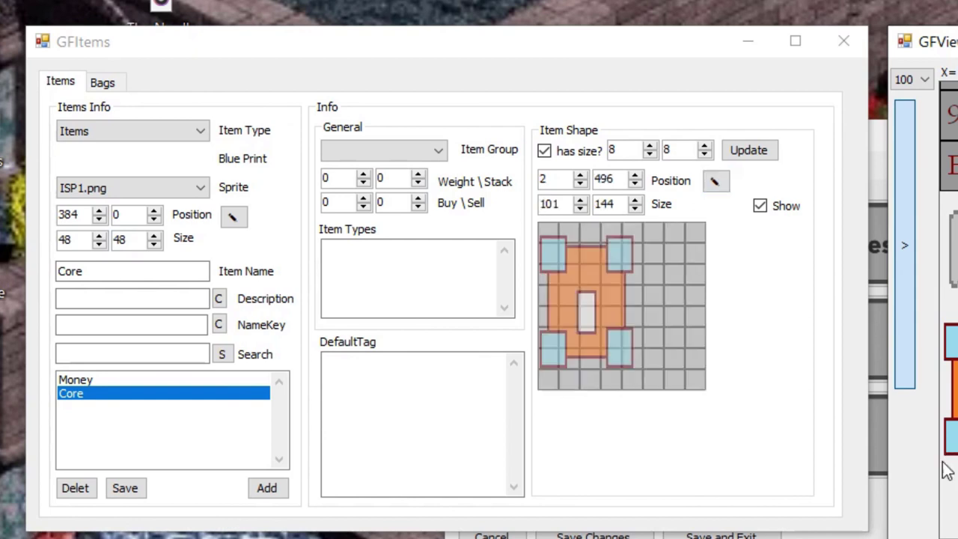
{"action": "left_click", "coordinate": [650, 155]}
{"action": "left_click", "coordinate": [650, 155]}
{"action": "left_click", "coordinate": [650, 155]}
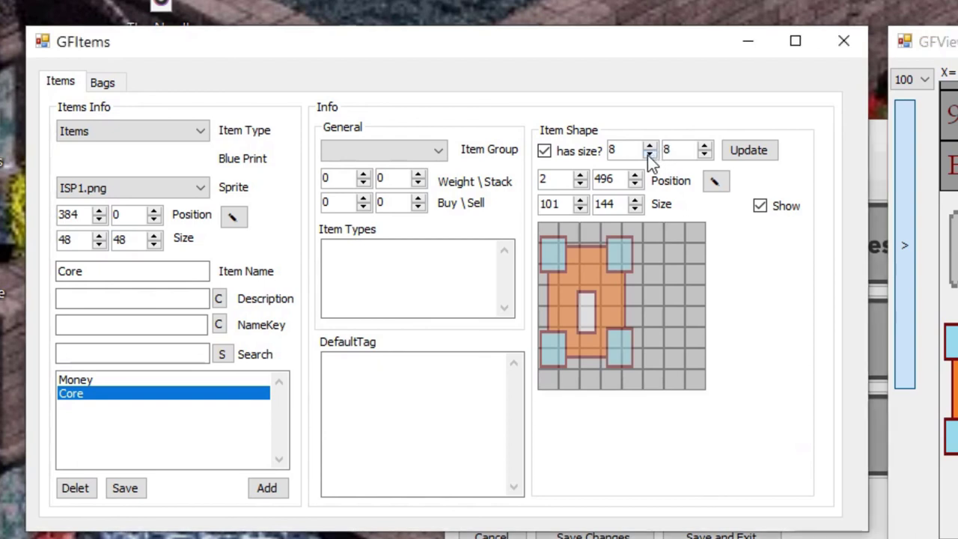
{"action": "left_click", "coordinate": [765, 156]}
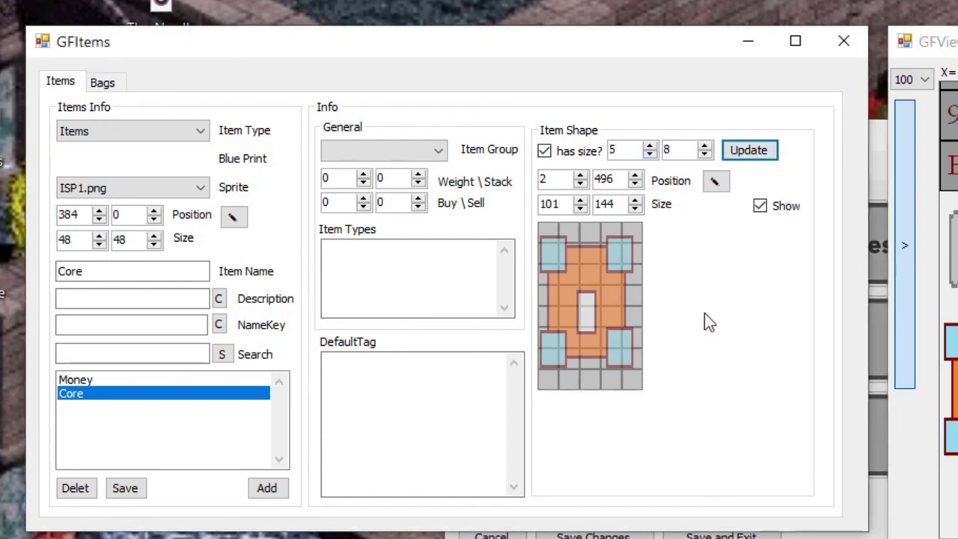
Align the in-bag image at position 0, 504 with a width of 102, and update the shape grid's height to 7 cells.
{"action": "left_click", "coordinate": [581, 200]}
{"action": "left_click", "coordinate": [581, 184]}
{"action": "left_click", "coordinate": [581, 183]}
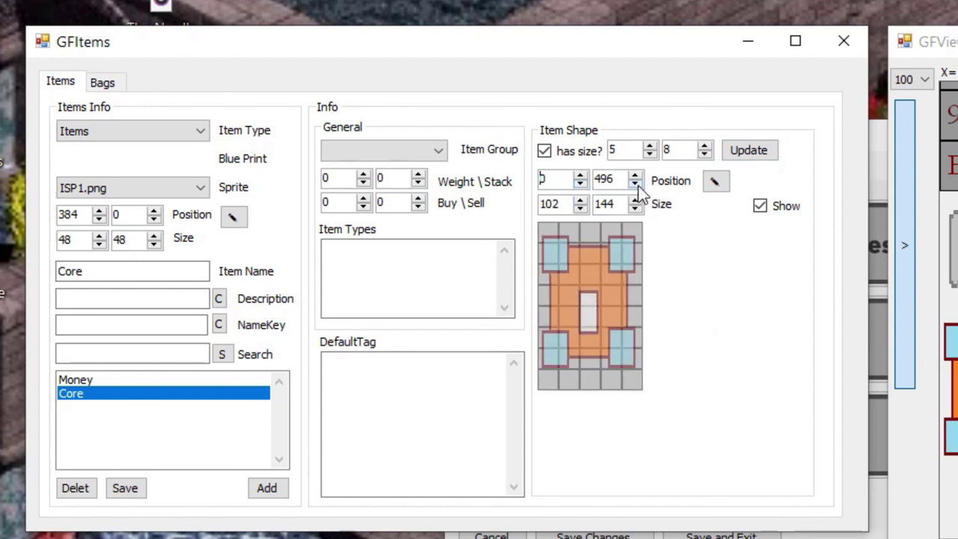
{"action": "left_click", "coordinate": [635, 183]}
{"action": "left_click", "coordinate": [635, 183]}
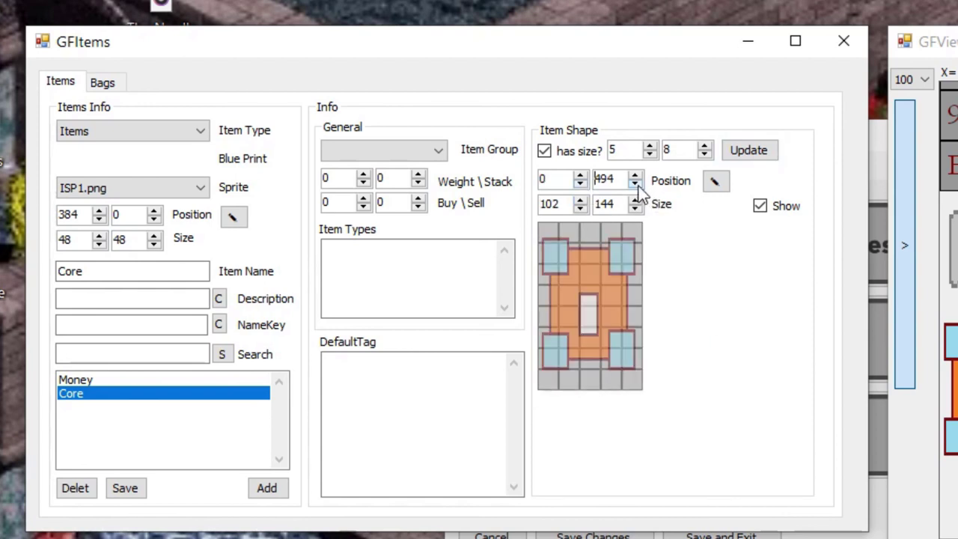
{"action": "left_click", "coordinate": [634, 177]}
{"action": "left_click", "coordinate": [634, 177]}
{"action": "left_click", "coordinate": [634, 176]}
{"action": "left_click", "coordinate": [634, 177]}
{"action": "left_click", "coordinate": [634, 177]}
{"action": "left_click", "coordinate": [634, 178]}
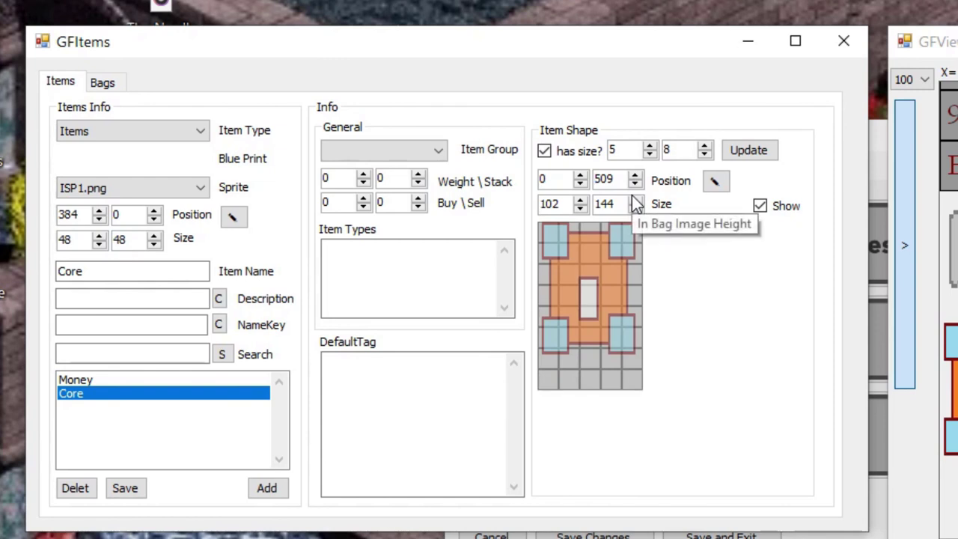
{"action": "left_click", "coordinate": [637, 187]}
{"action": "left_click", "coordinate": [637, 187]}
{"action": "left_click", "coordinate": [637, 188]}
{"action": "left_click", "coordinate": [637, 187]}
{"action": "left_click", "coordinate": [637, 187]}
{"action": "left_click", "coordinate": [705, 155]}
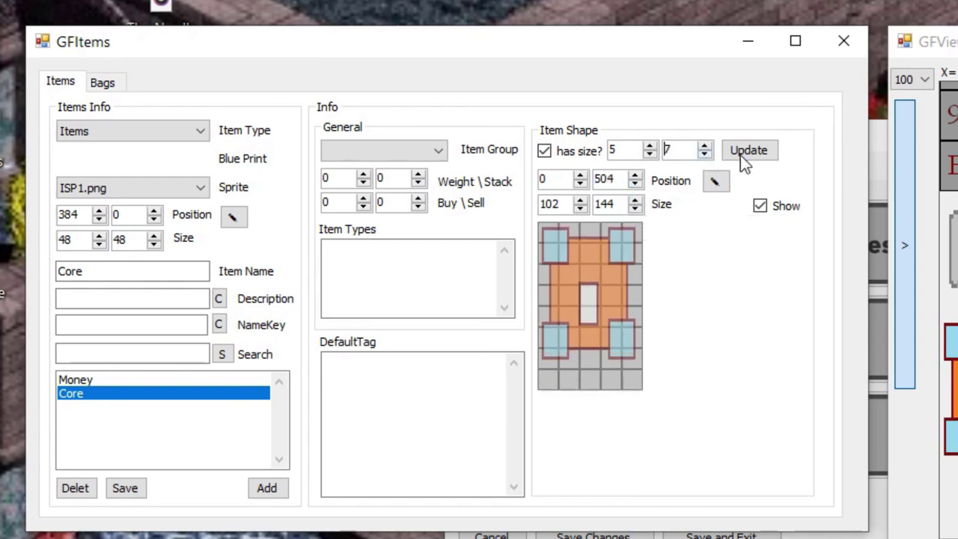
{"action": "left_click", "coordinate": [748, 152]}
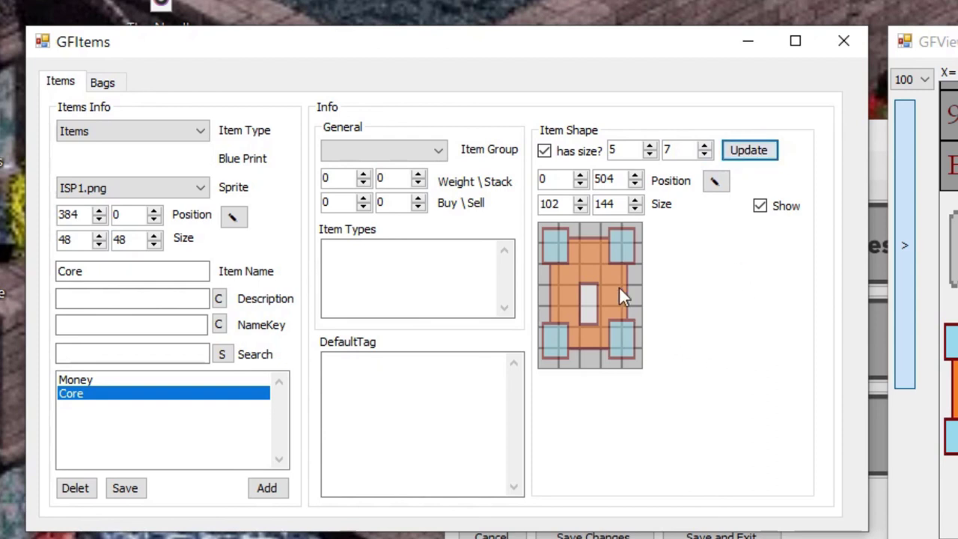
Mark the shape cells covered by Core's image as occupied and save the item.
{"action": "left_click", "coordinate": [556, 239]}
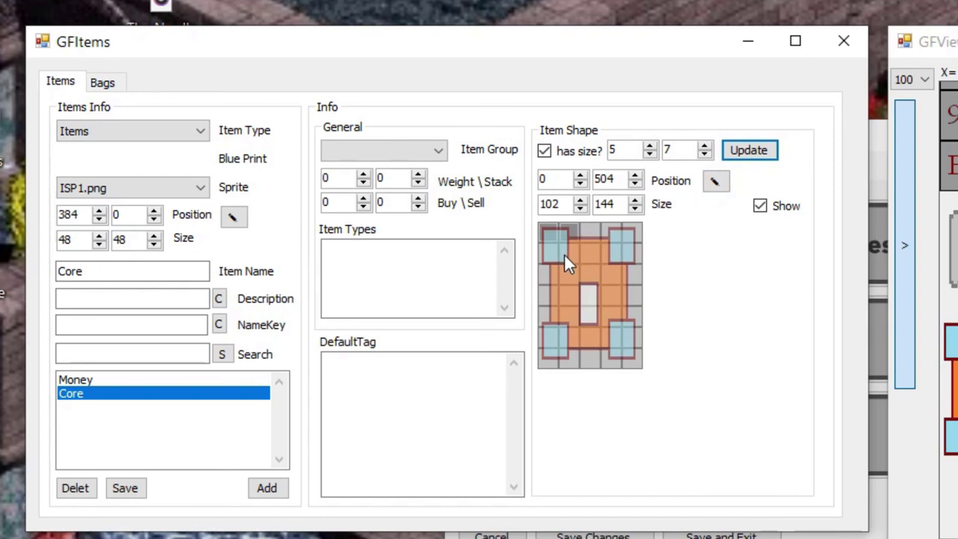
{"action": "left_click_drag", "start_coordinate": [563, 273], "coordinate": [565, 302]}
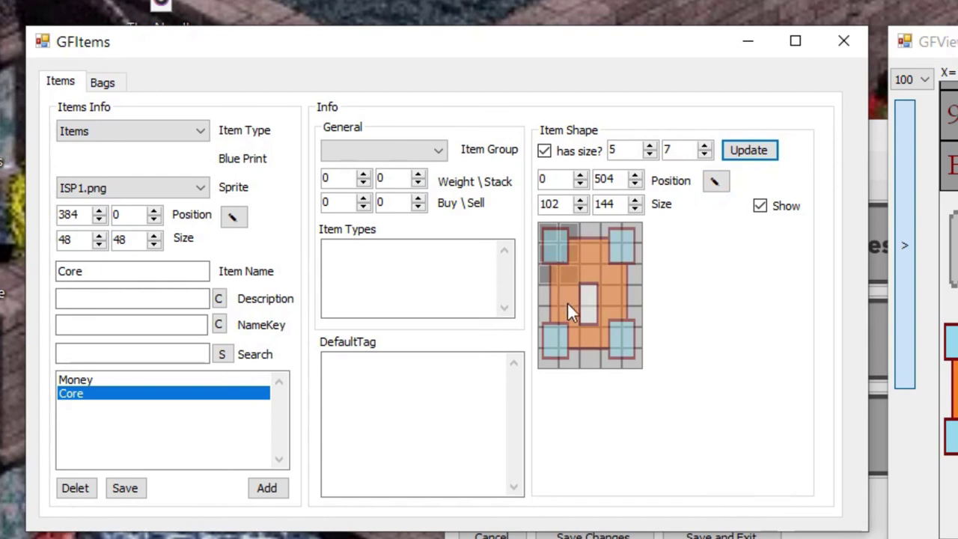
{"action": "left_click", "coordinate": [544, 279]}
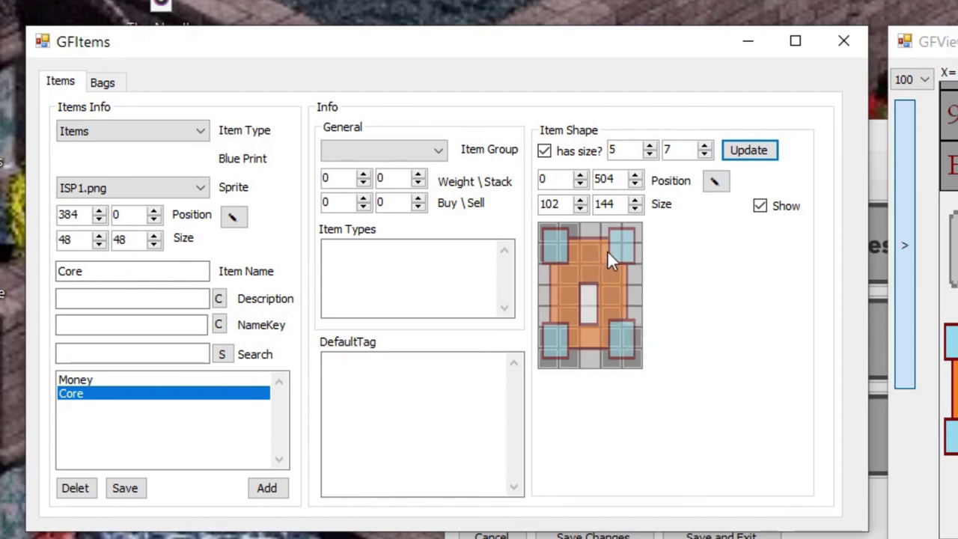
{"action": "left_click", "coordinate": [125, 488]}
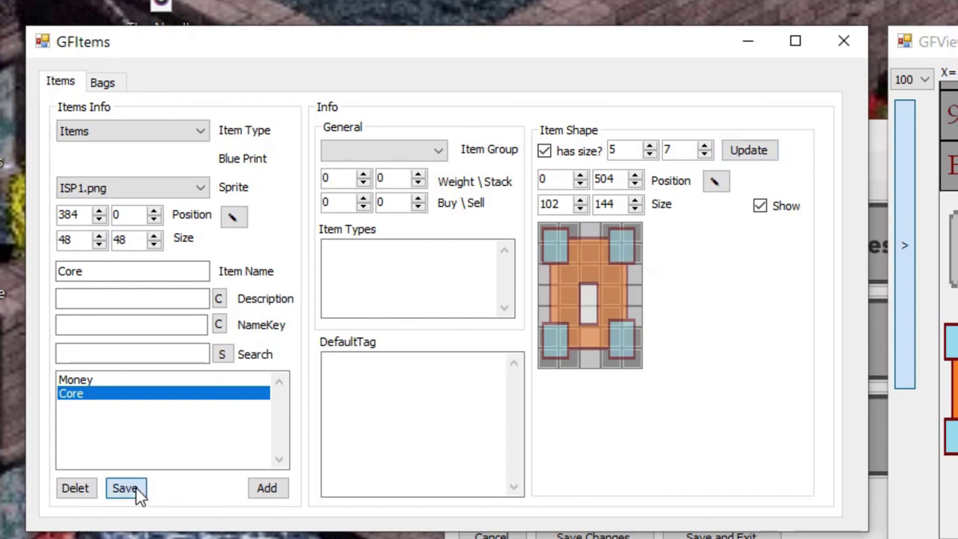
Reselect Core after viewing Money to check its saved shape, save it again, and close the items editor.
{"action": "left_click", "coordinate": [108, 382]}
{"action": "left_click", "coordinate": [100, 394]}
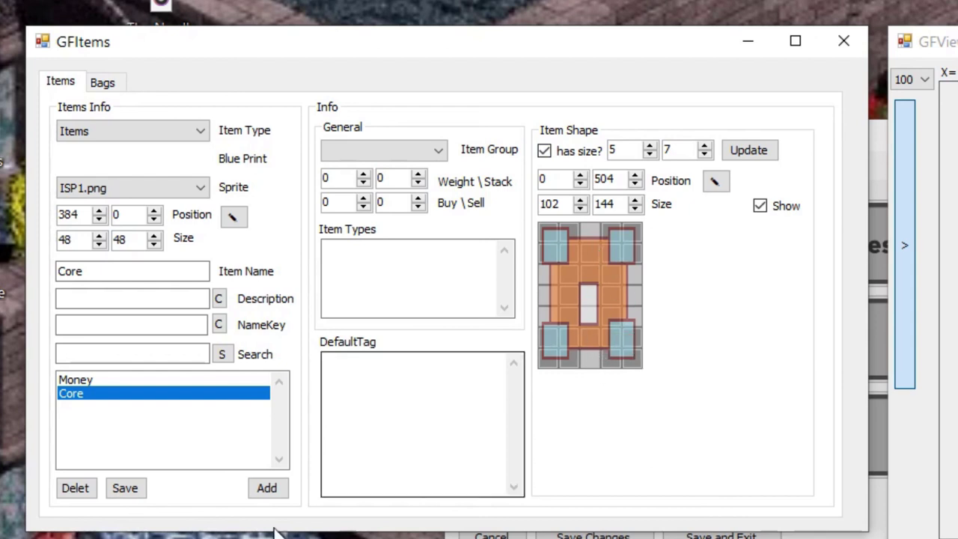
{"action": "left_click", "coordinate": [120, 494]}
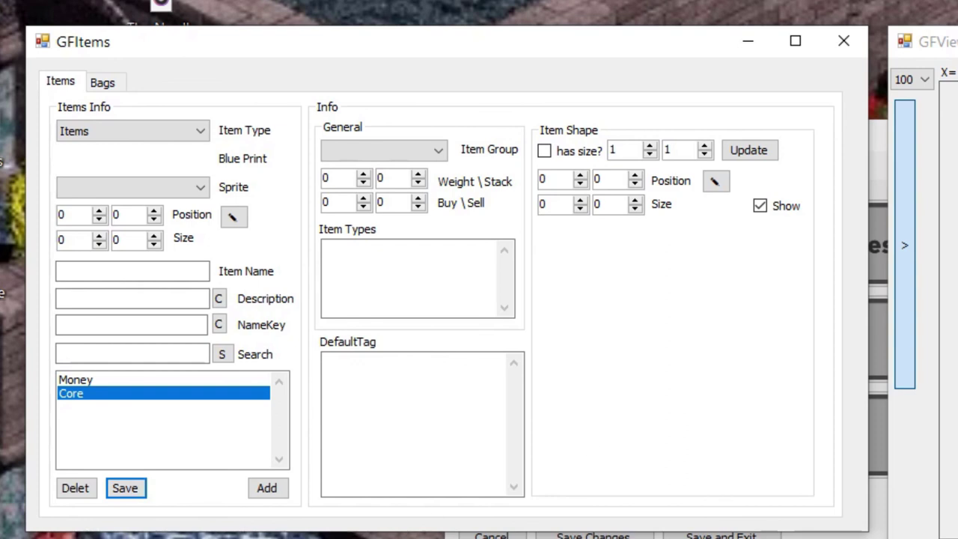
{"action": "left_click", "coordinate": [856, 41]}
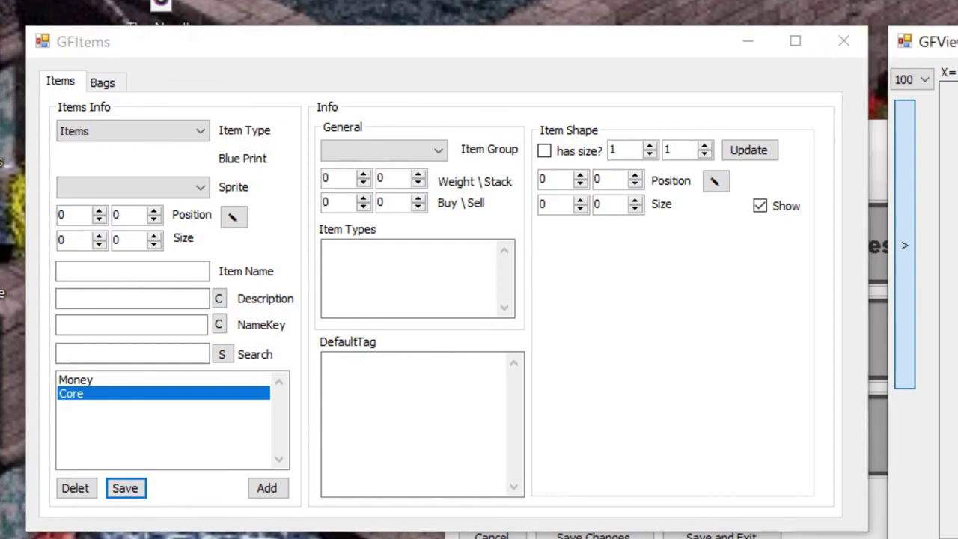